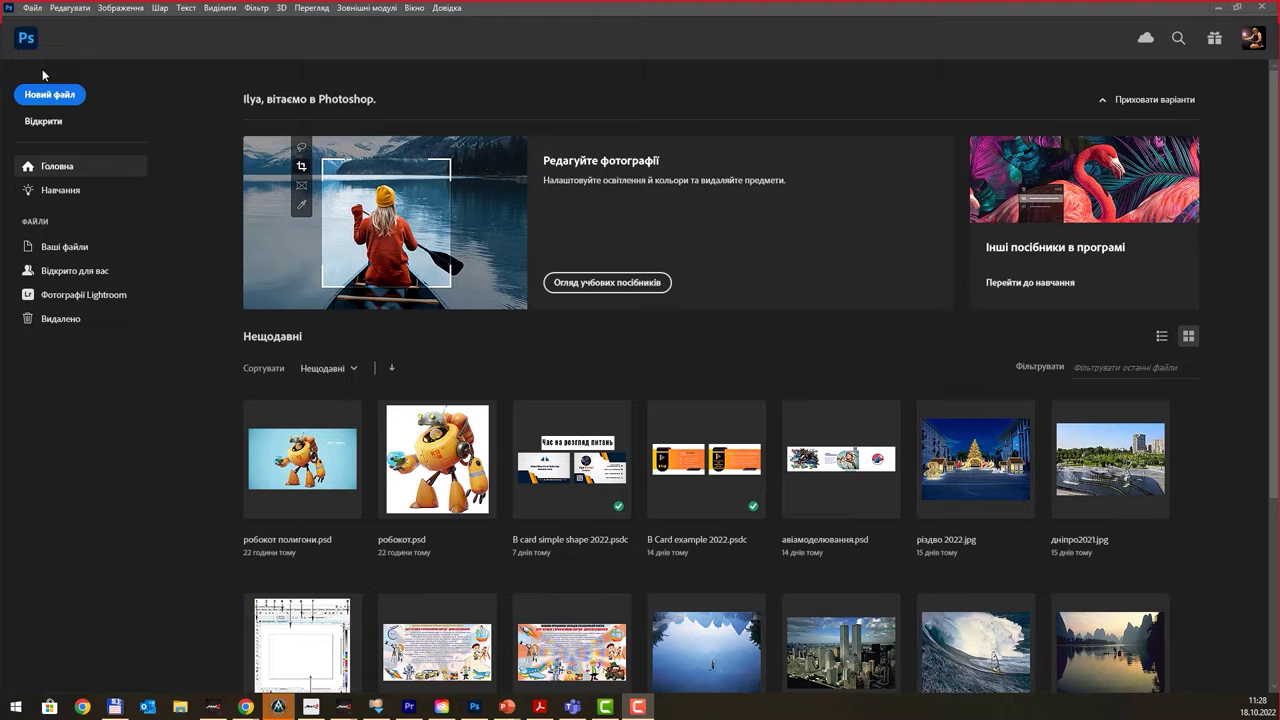
- Create a new document from the Print A4 preset at 300 ppi (210 × 297 mm)
click(33, 8)
click(45, 21)
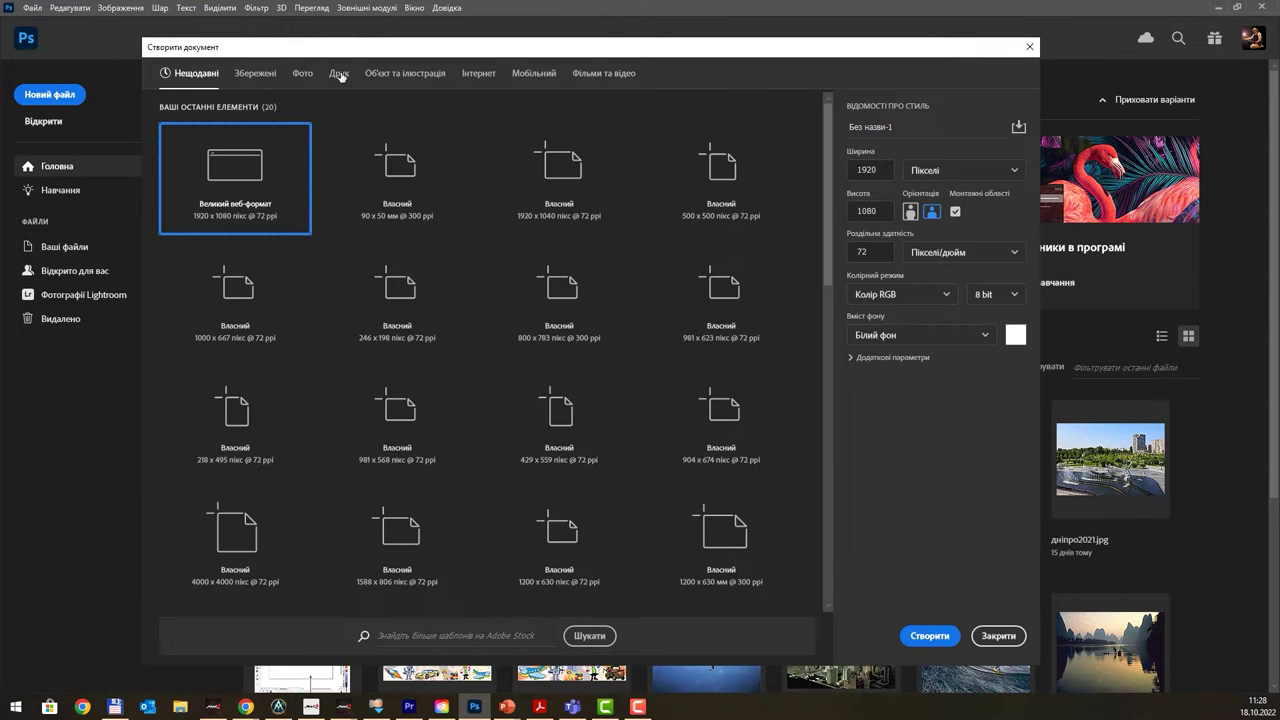
click(338, 73)
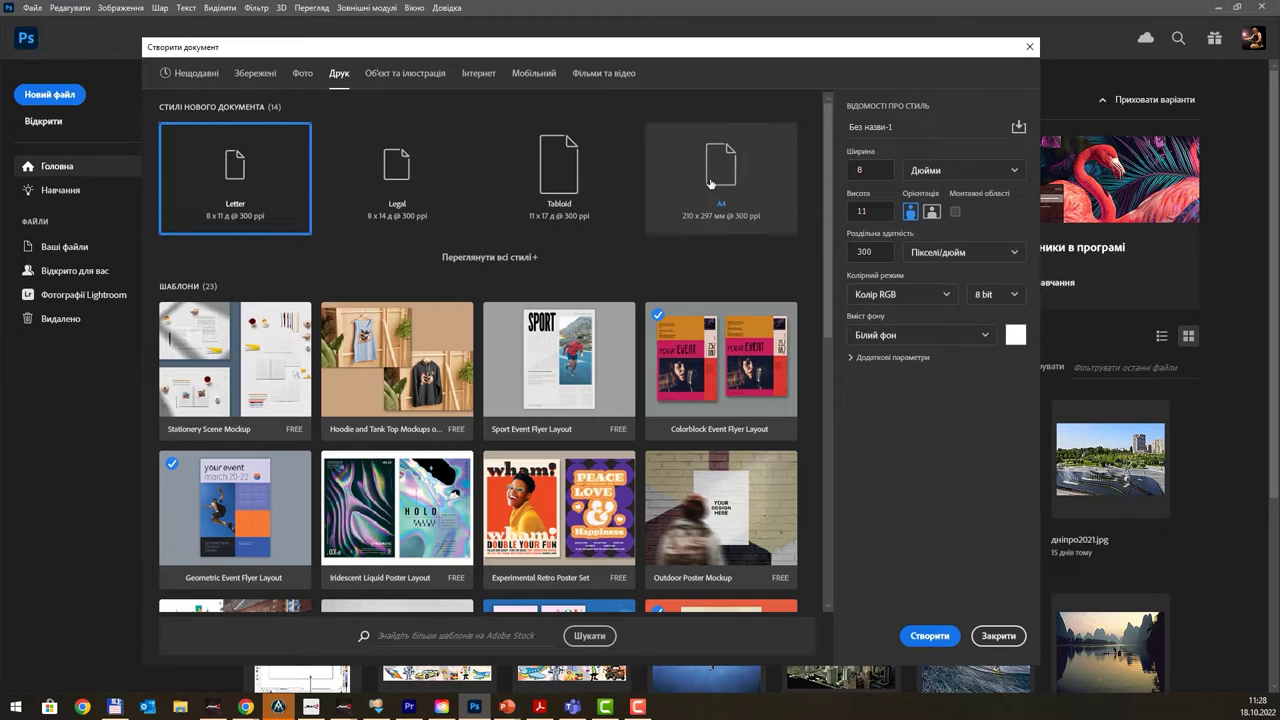
click(712, 186)
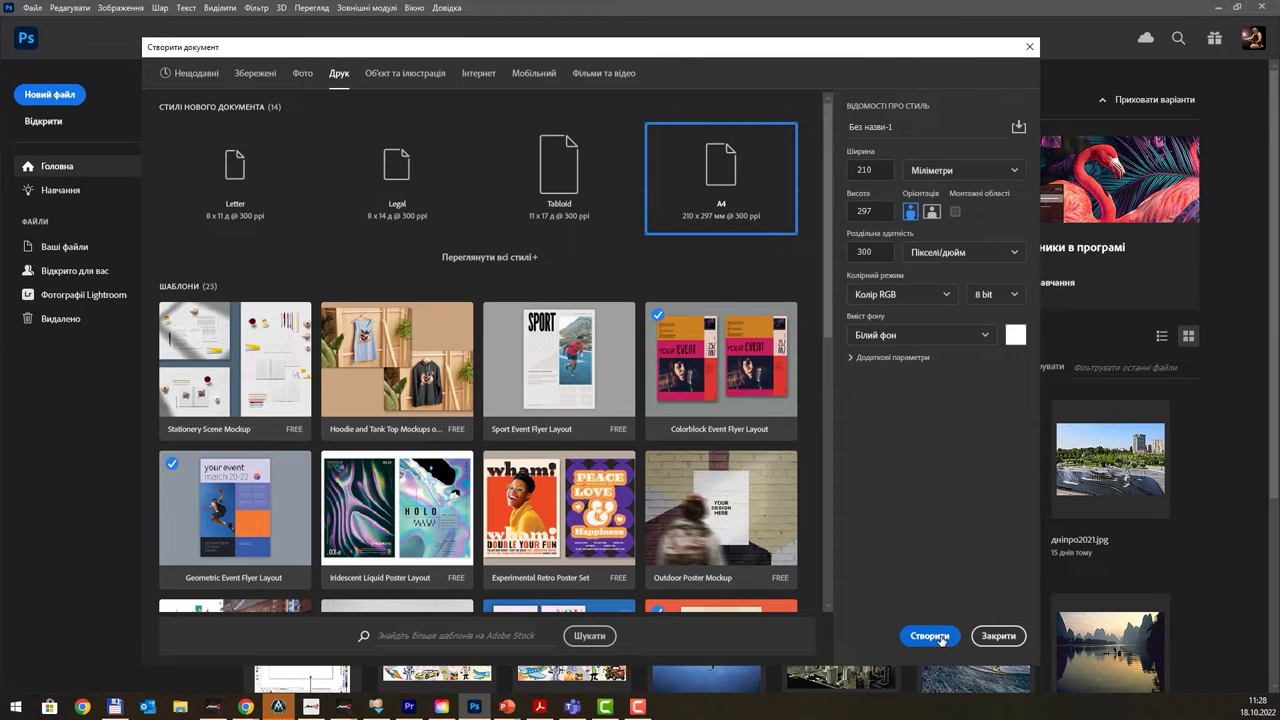
click(869, 252)
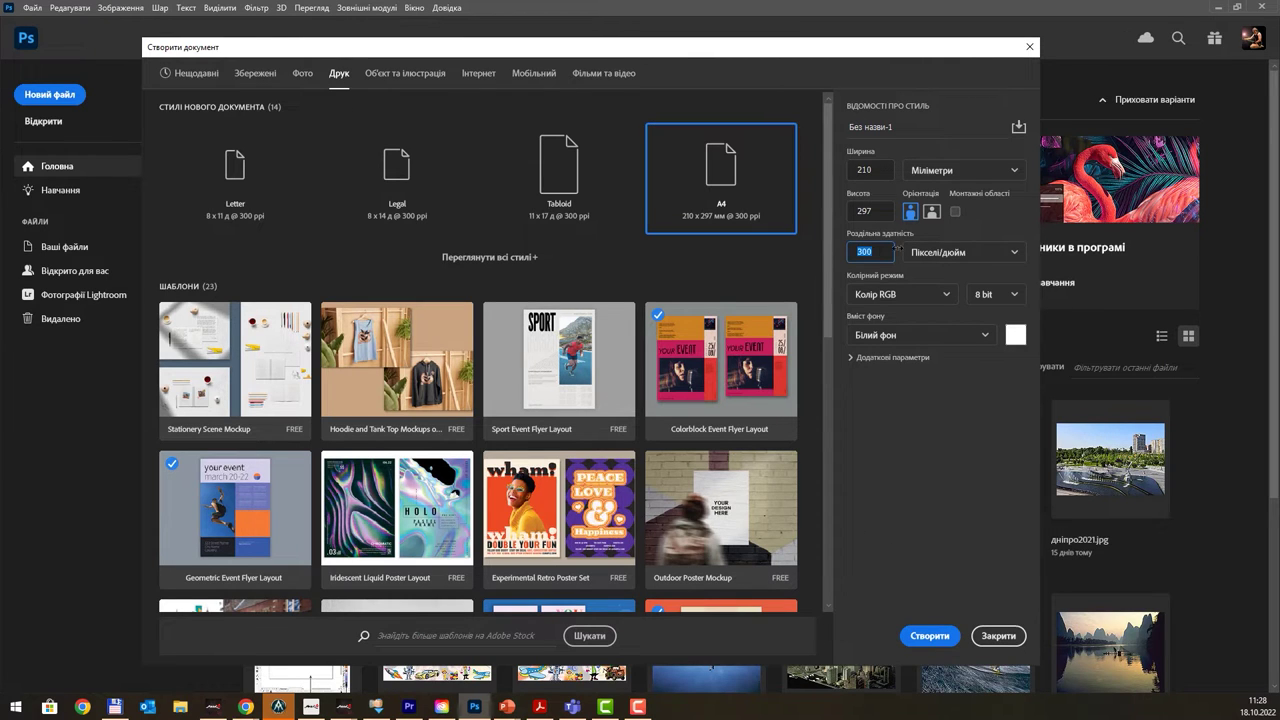
click(944, 635)
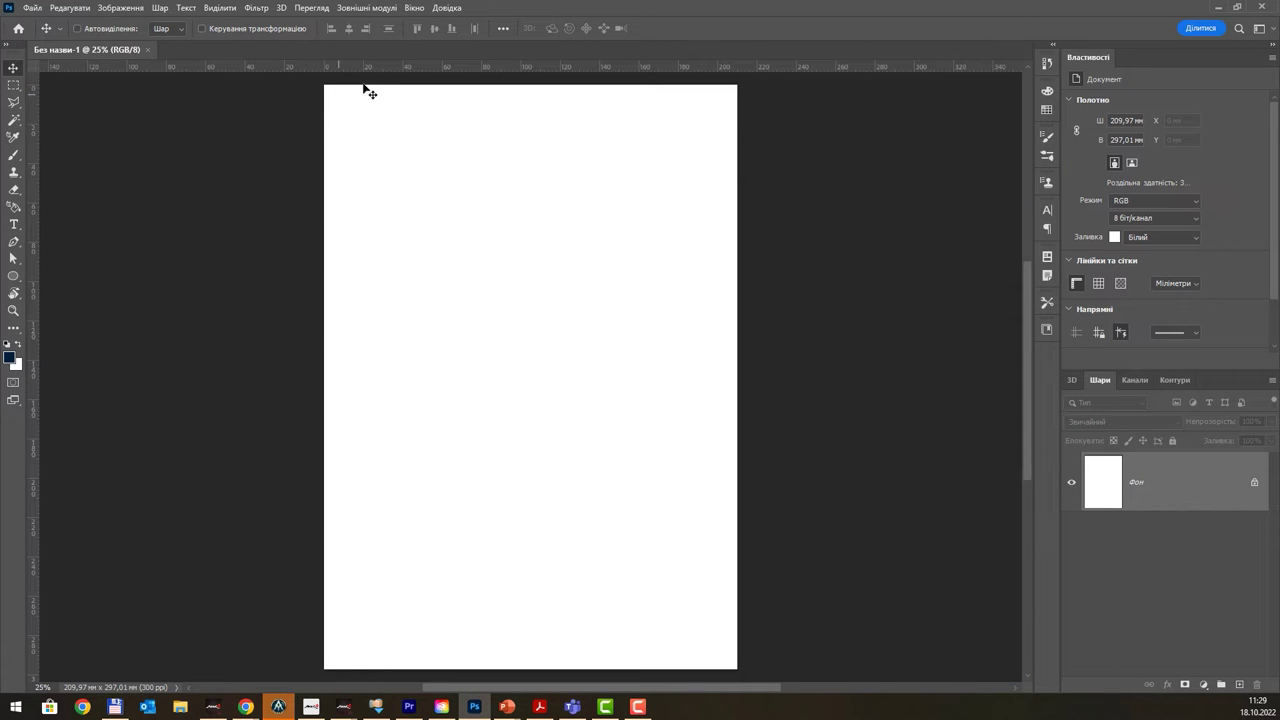
- Rotate the image 90° clockwise so the page becomes landscape, 297 × 210 mm
click(131, 8)
mouse_move(150, 133)
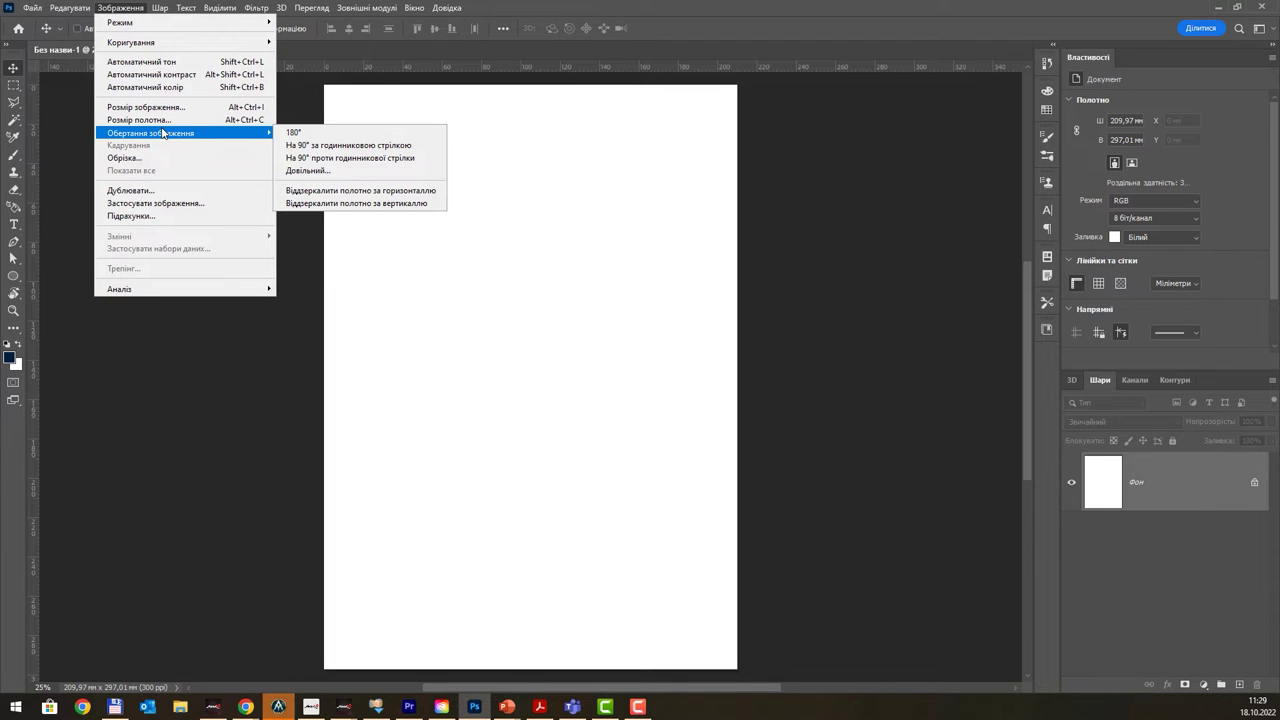
click(350, 145)
scroll(566, 263, up, 1)
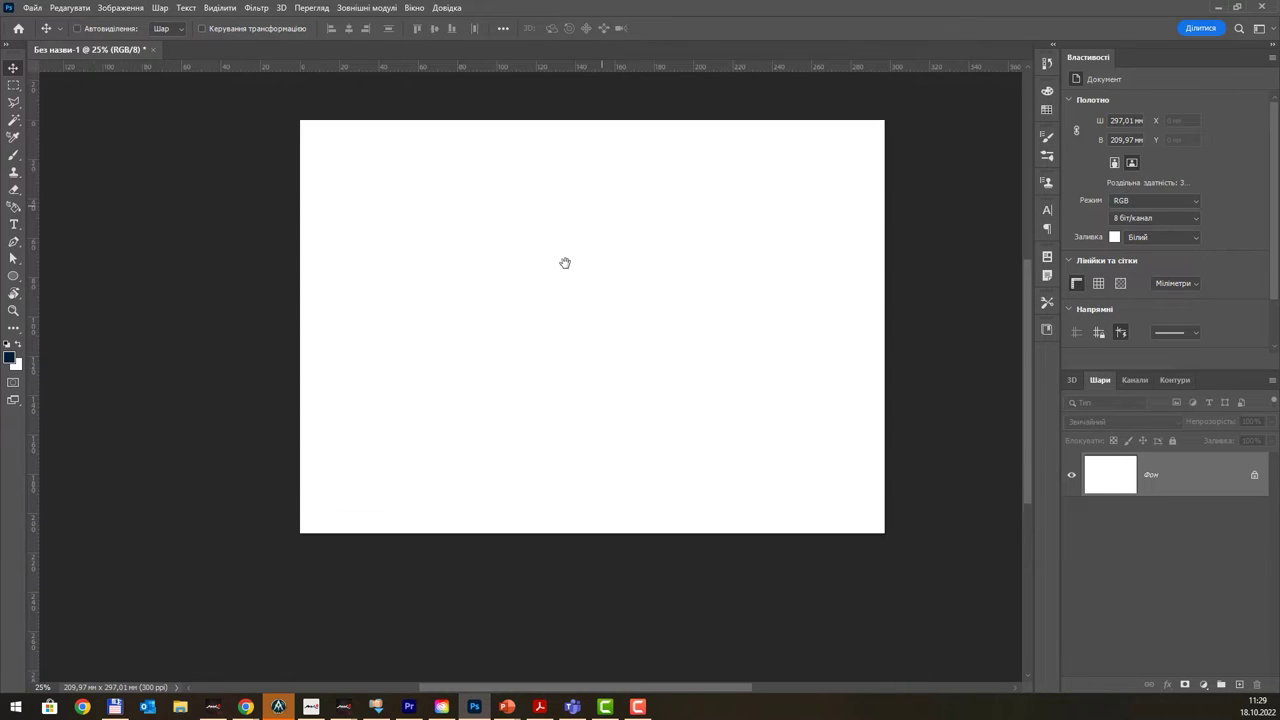
scroll(526, 291, up, 1)
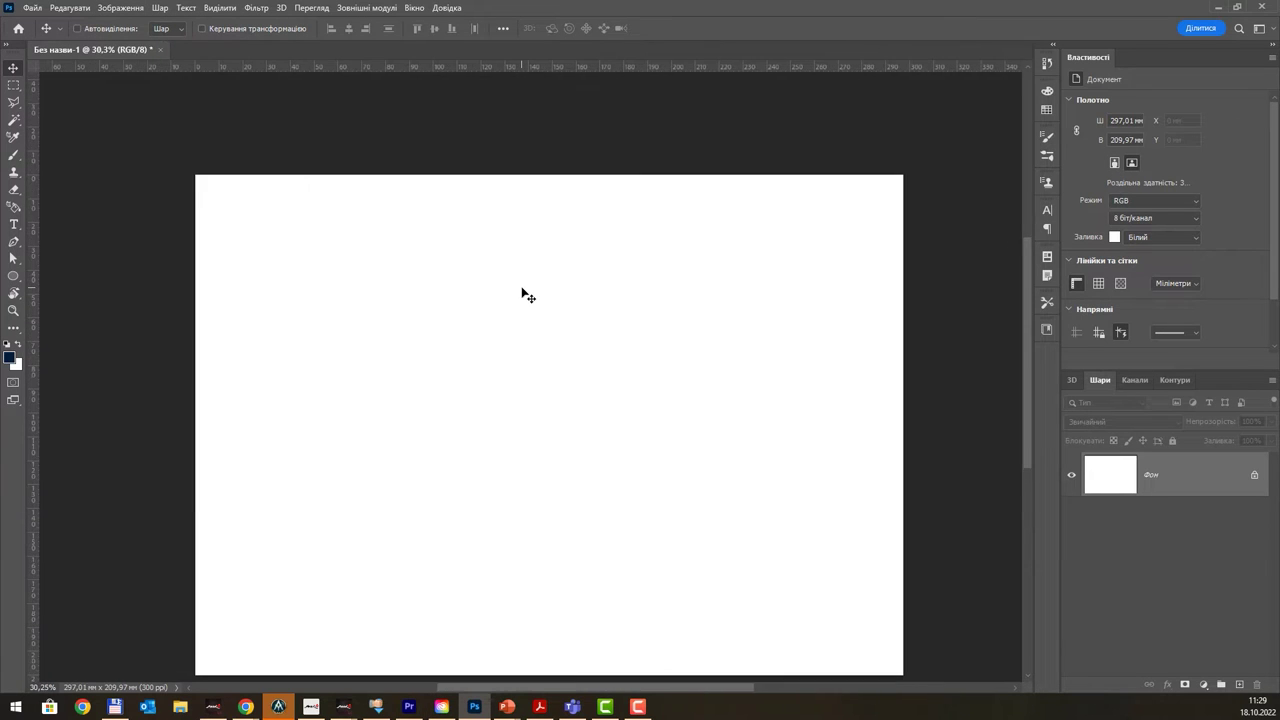
- Try placing a vertical guide about 5 mm inside the left edge, then drag it off
right_click(482, 70)
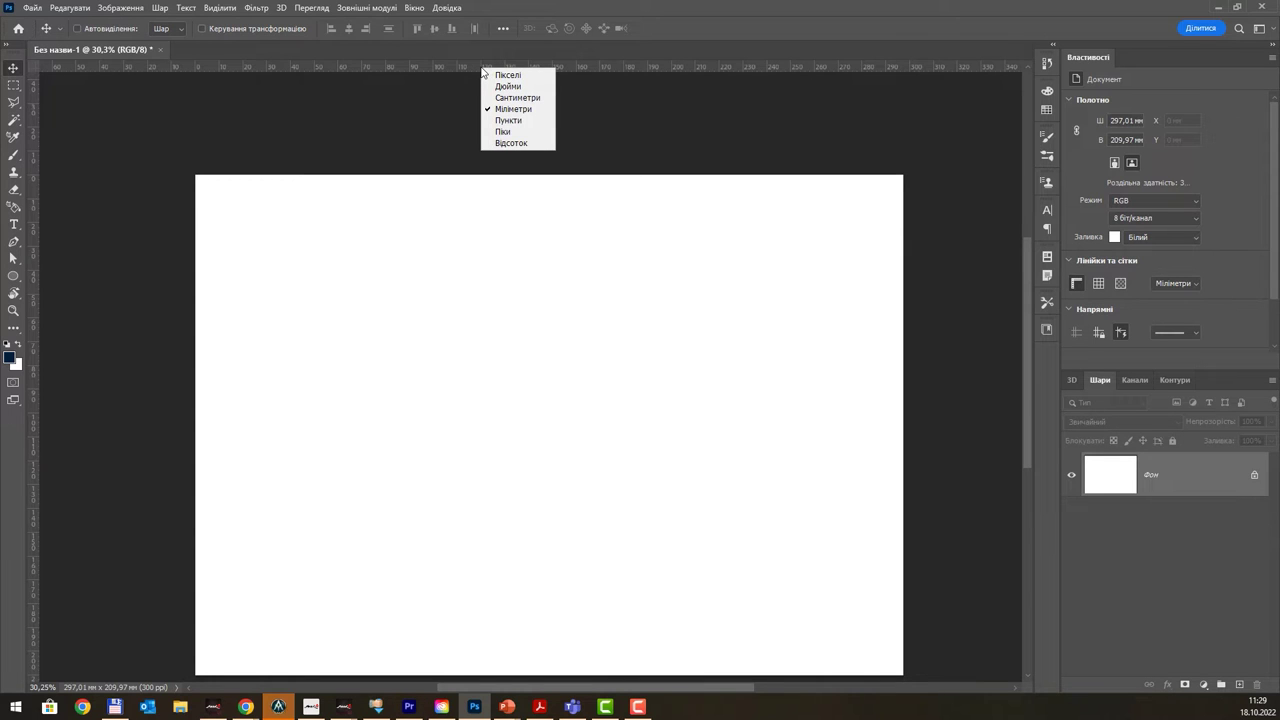
click(650, 12)
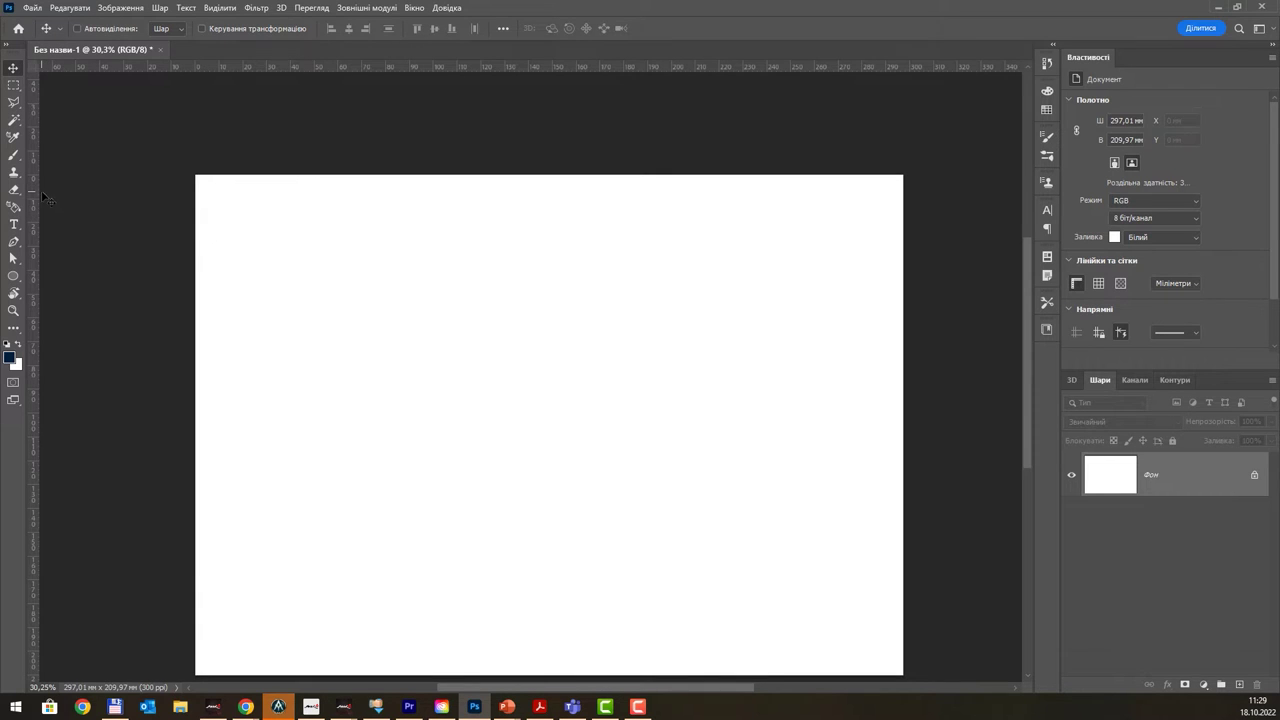
drag(37, 192, 199, 222)
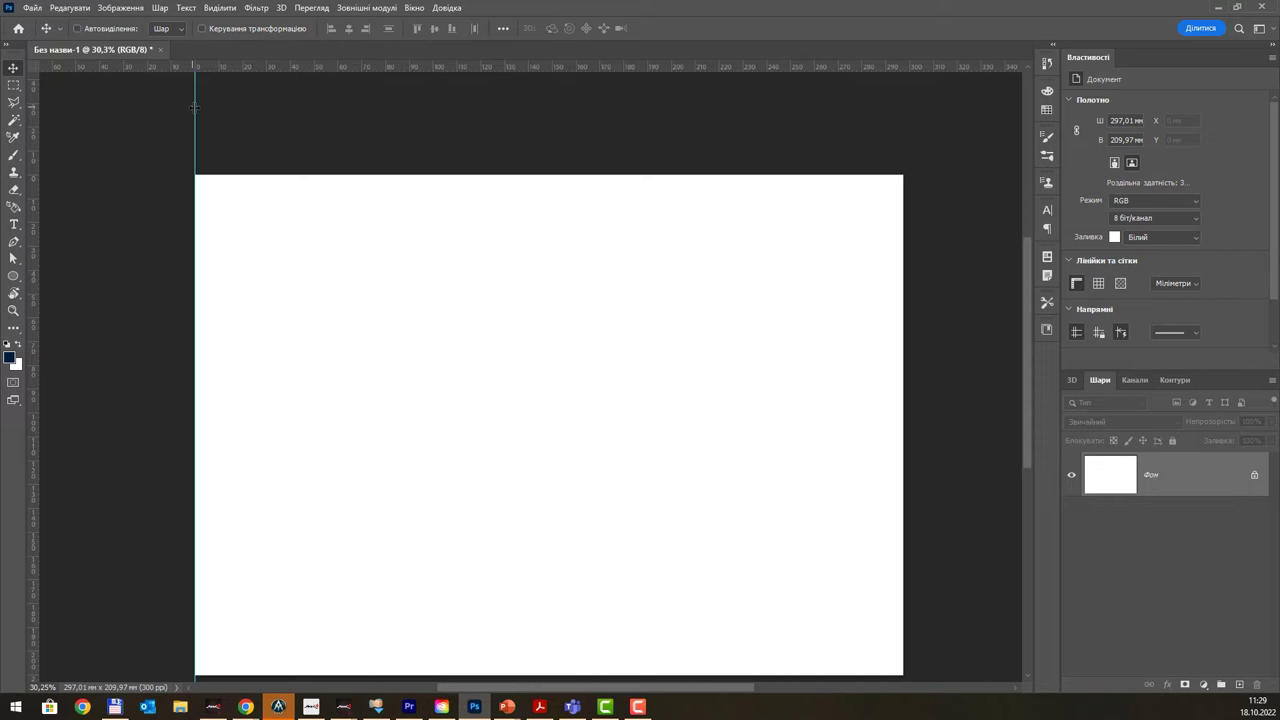
scroll(198, 114, up, 2)
scroll(198, 114, down, 2)
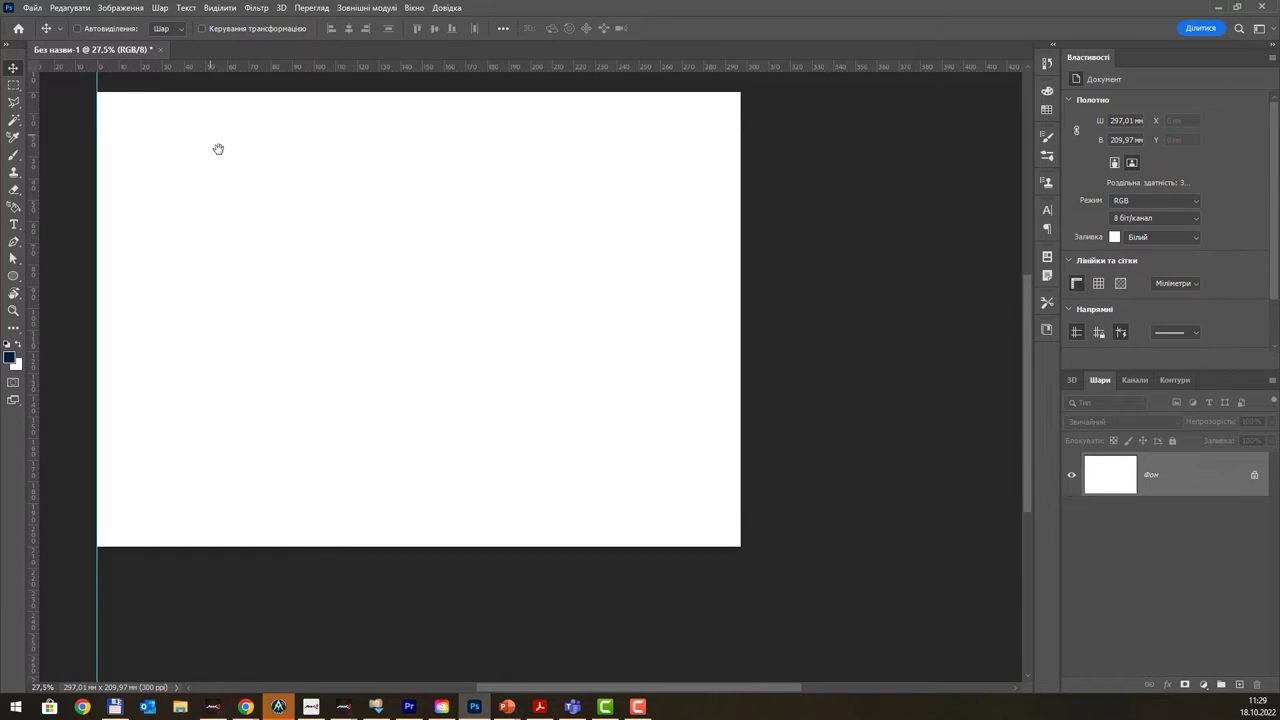
drag(217, 146, 306, 262)
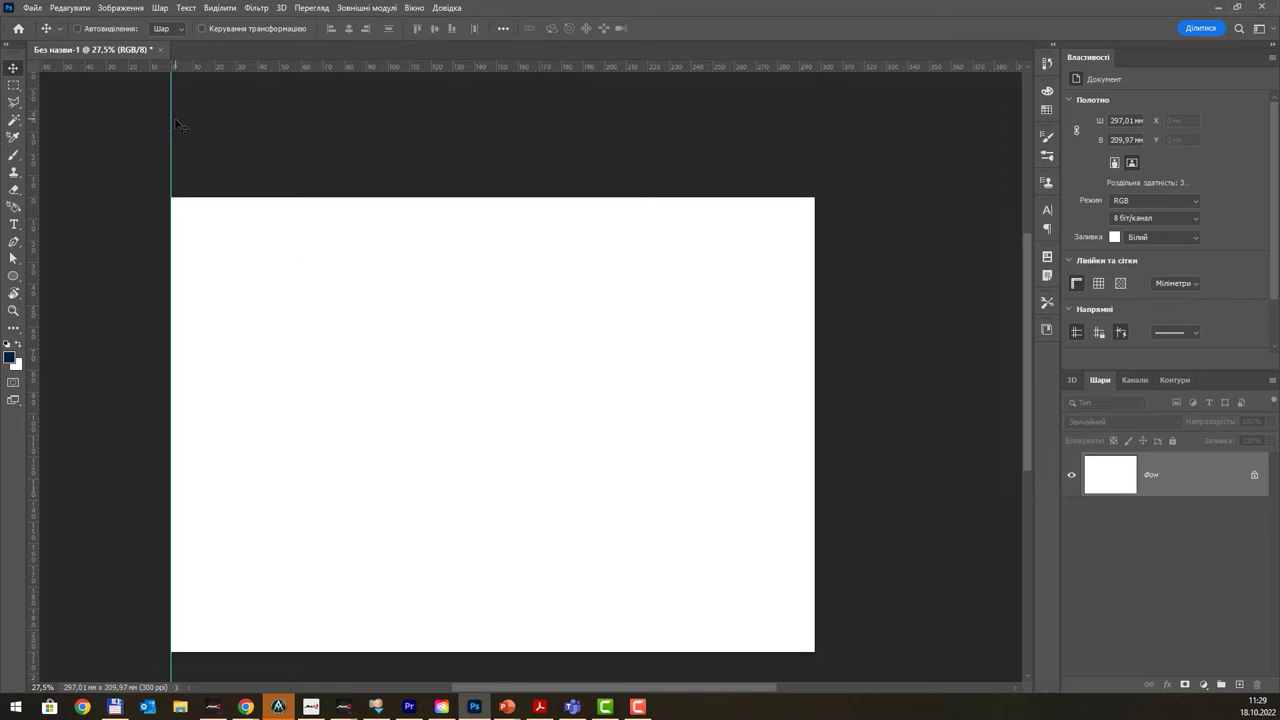
drag(173, 120, 181, 123)
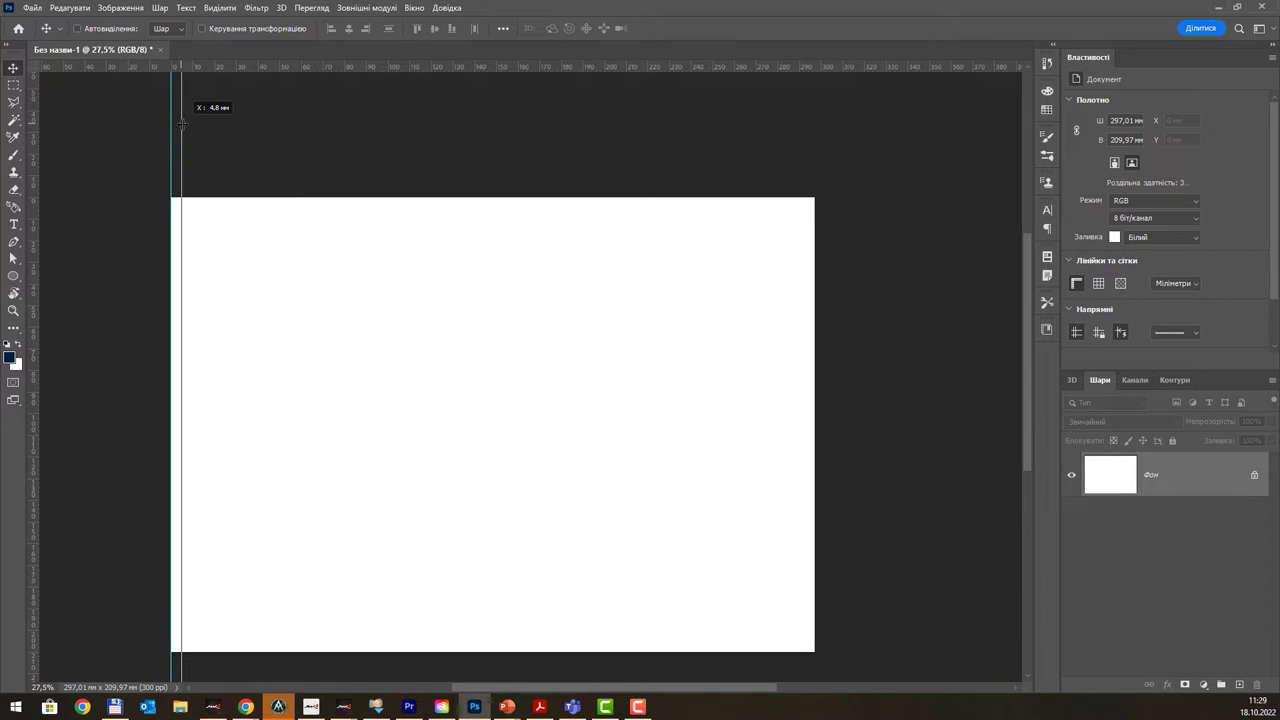
drag(181, 123, 30, 123)
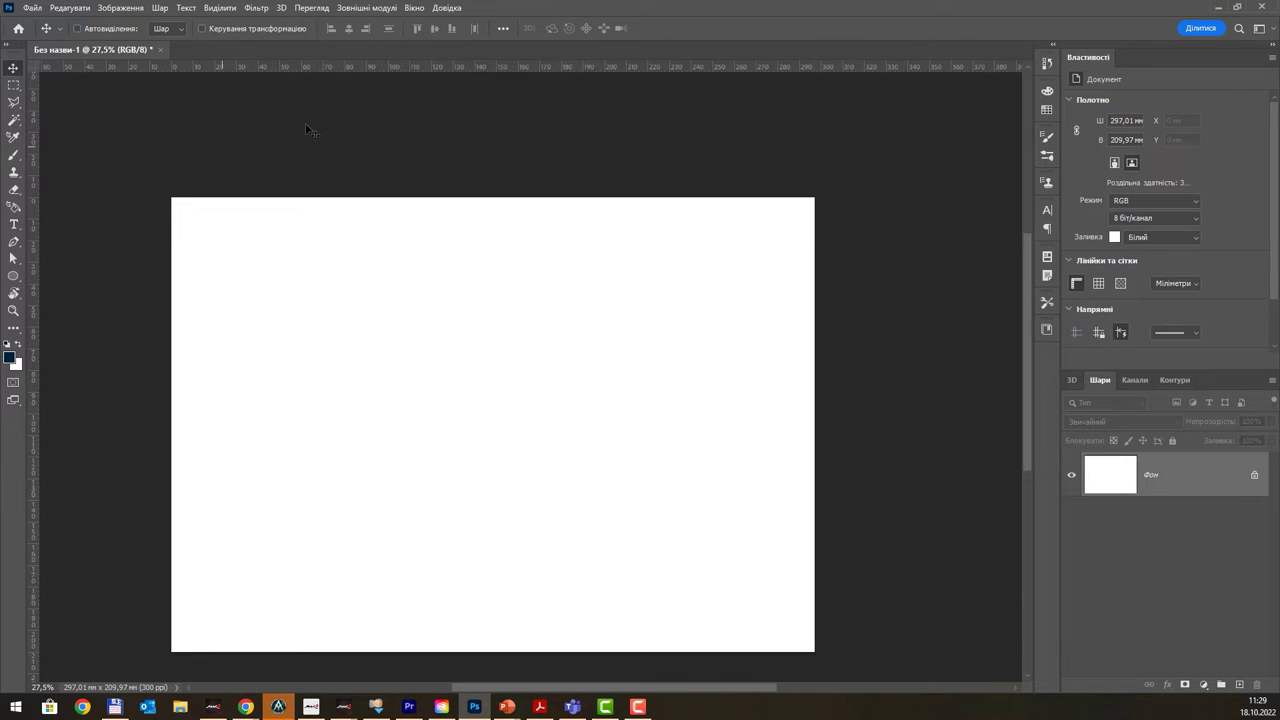
click(381, 10)
- Add a vertical guide at 5 mm from the left edge with New Guide
click(312, 9)
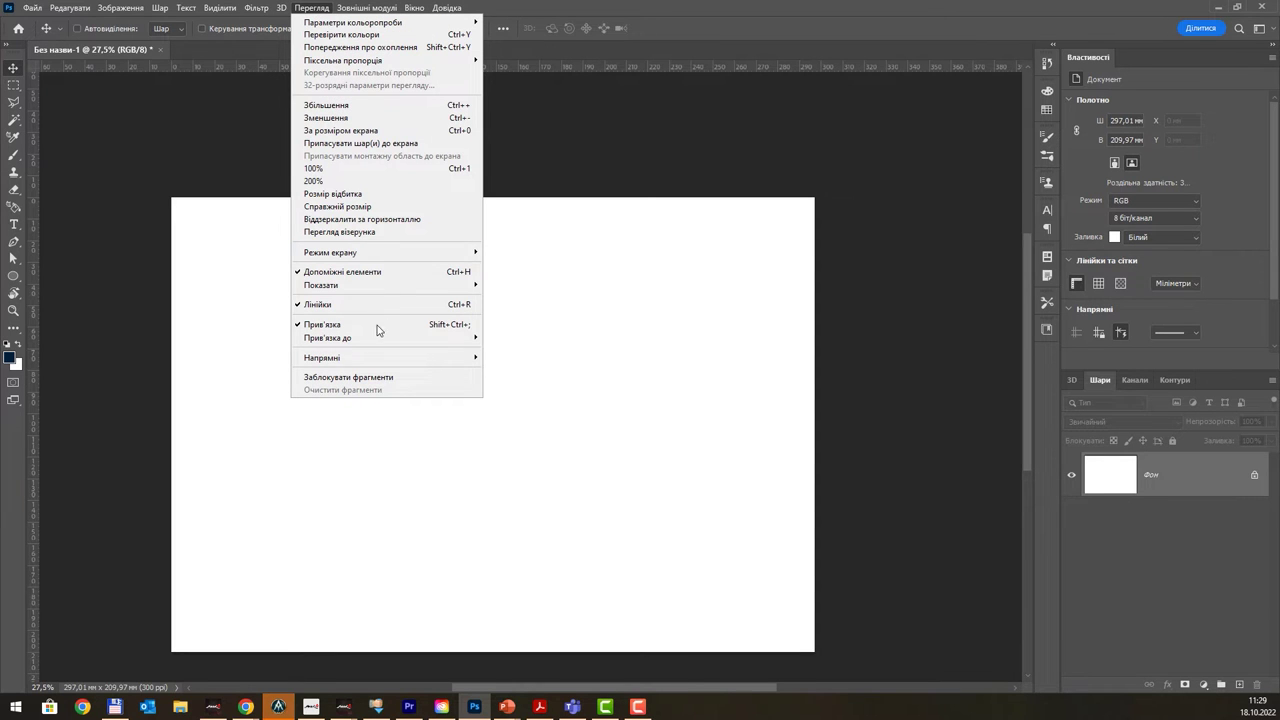
mouse_move(322, 357)
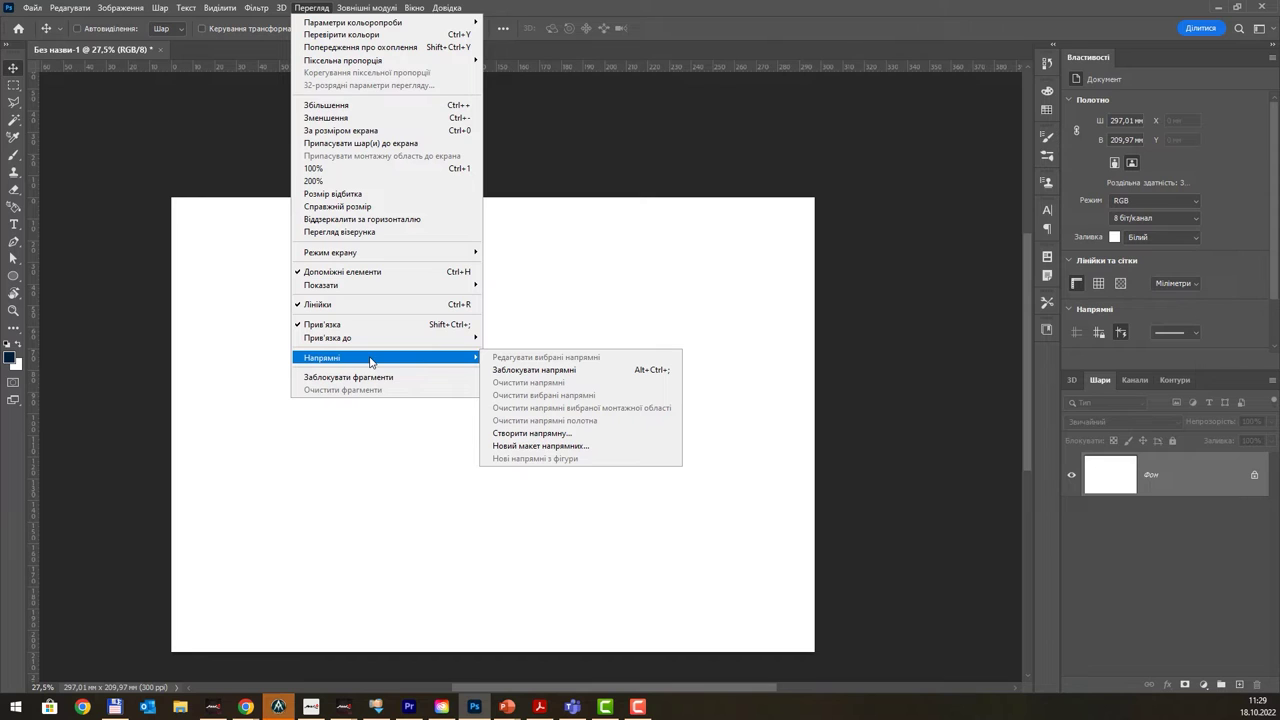
click(550, 434)
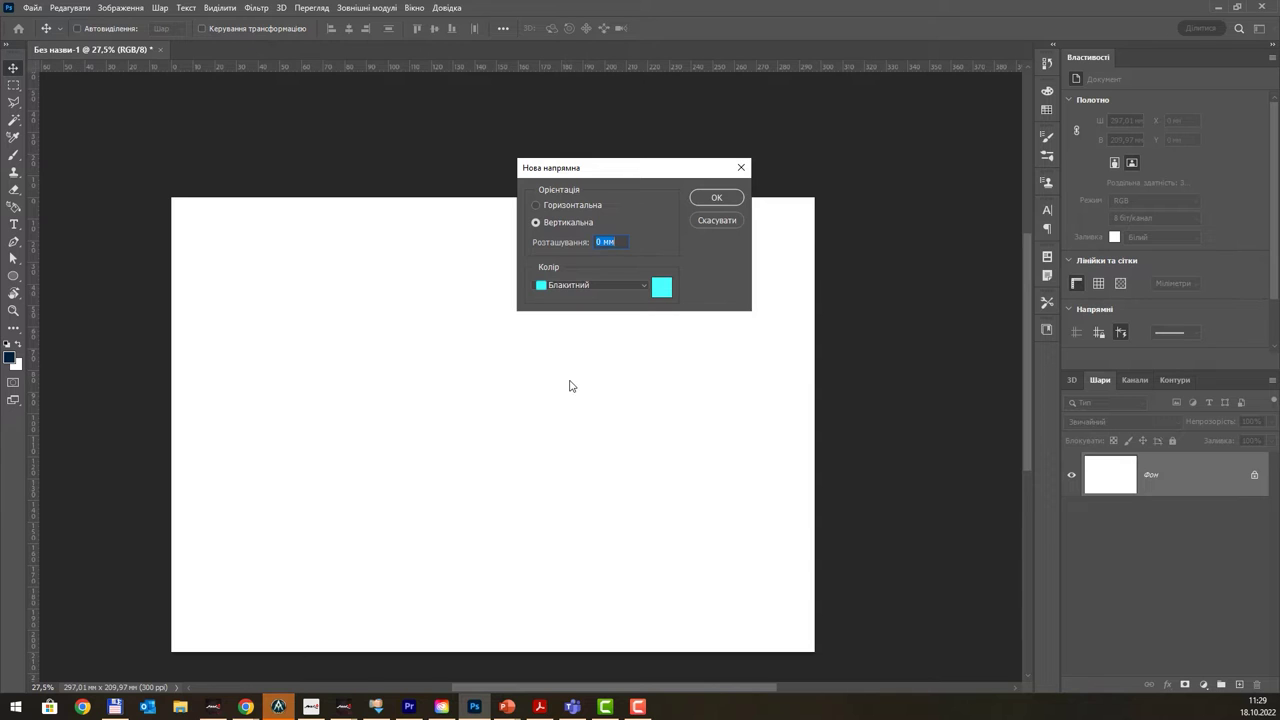
text(5)
click(717, 197)
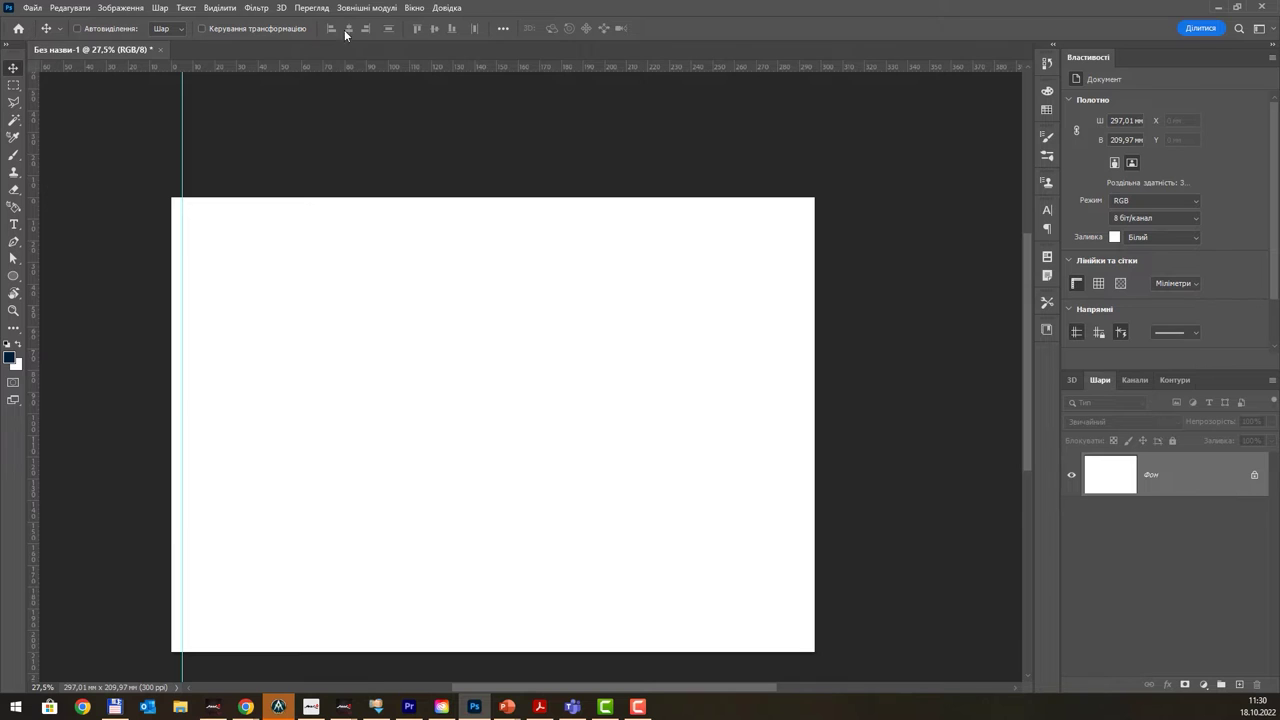
- Add a horizontal guide at 5 mm from the top edge
click(311, 8)
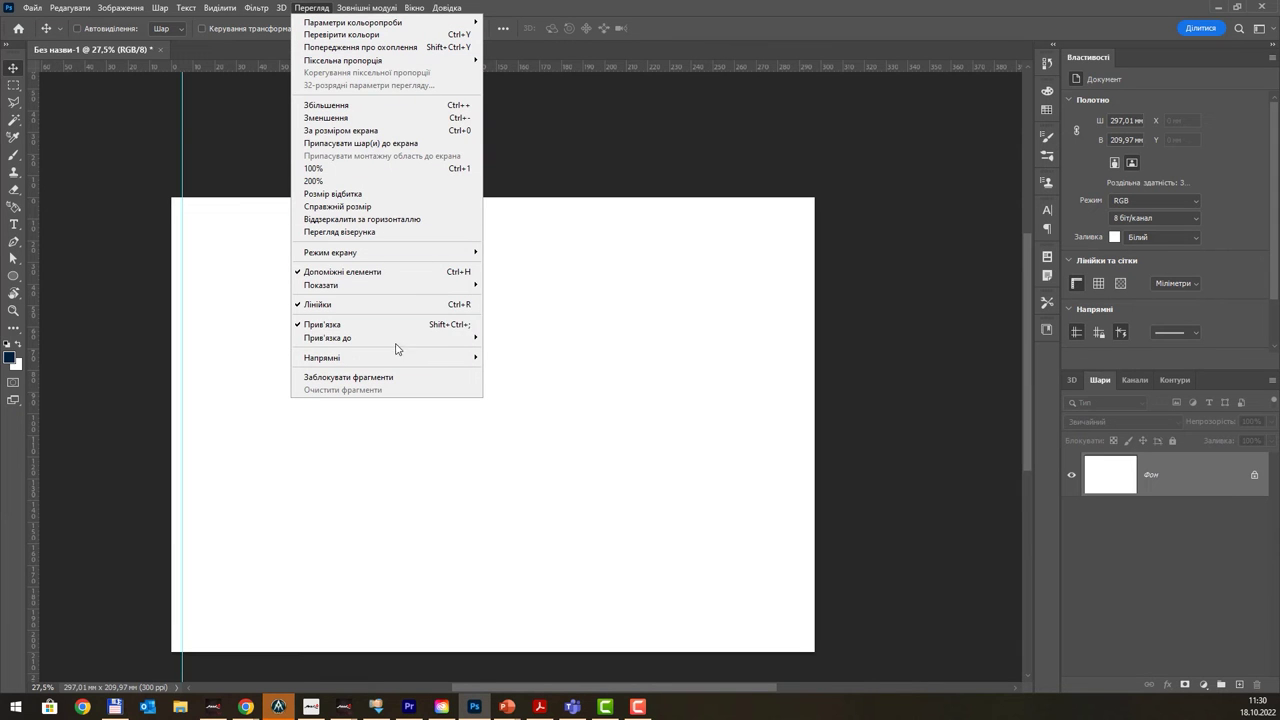
mouse_move(385, 357)
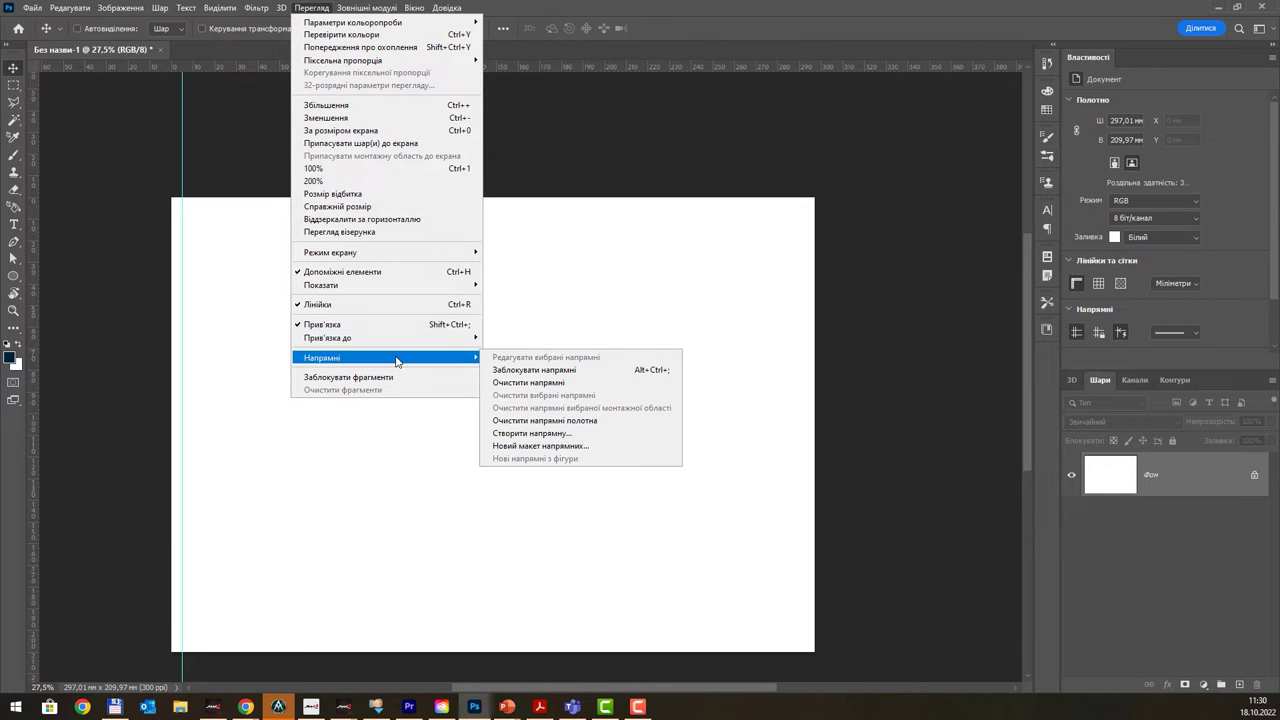
mouse_move(322, 357)
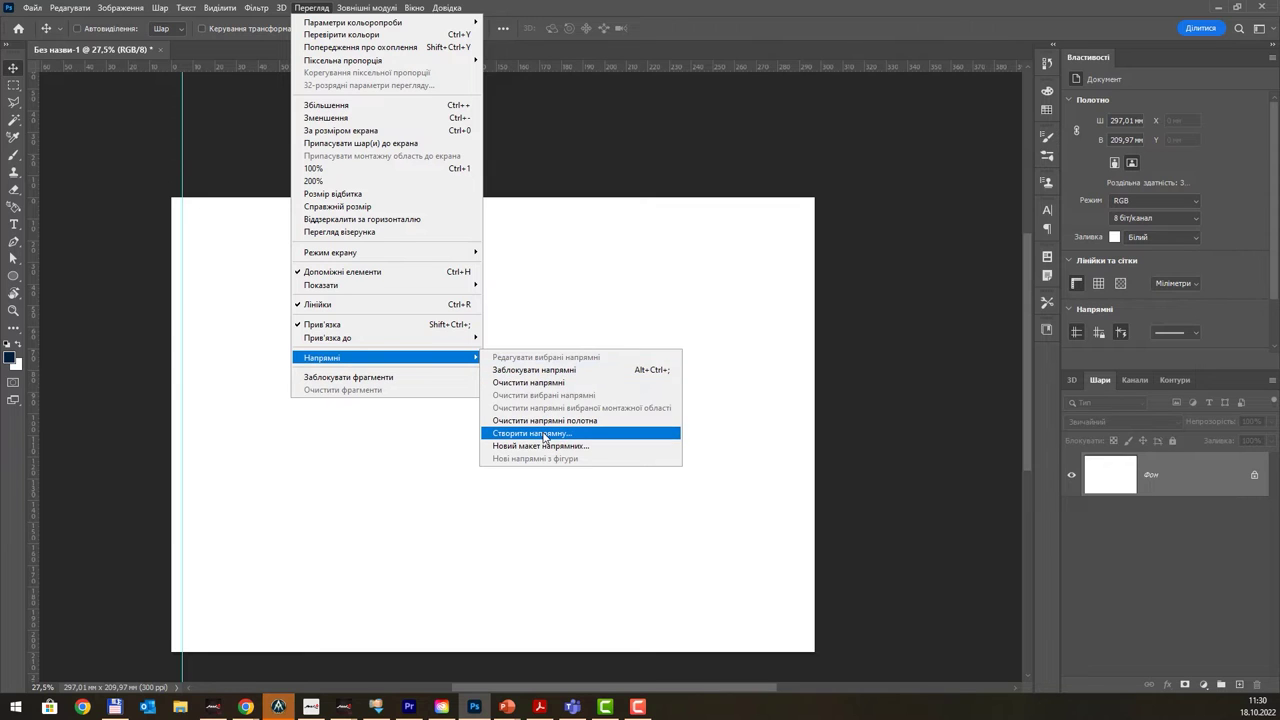
click(545, 436)
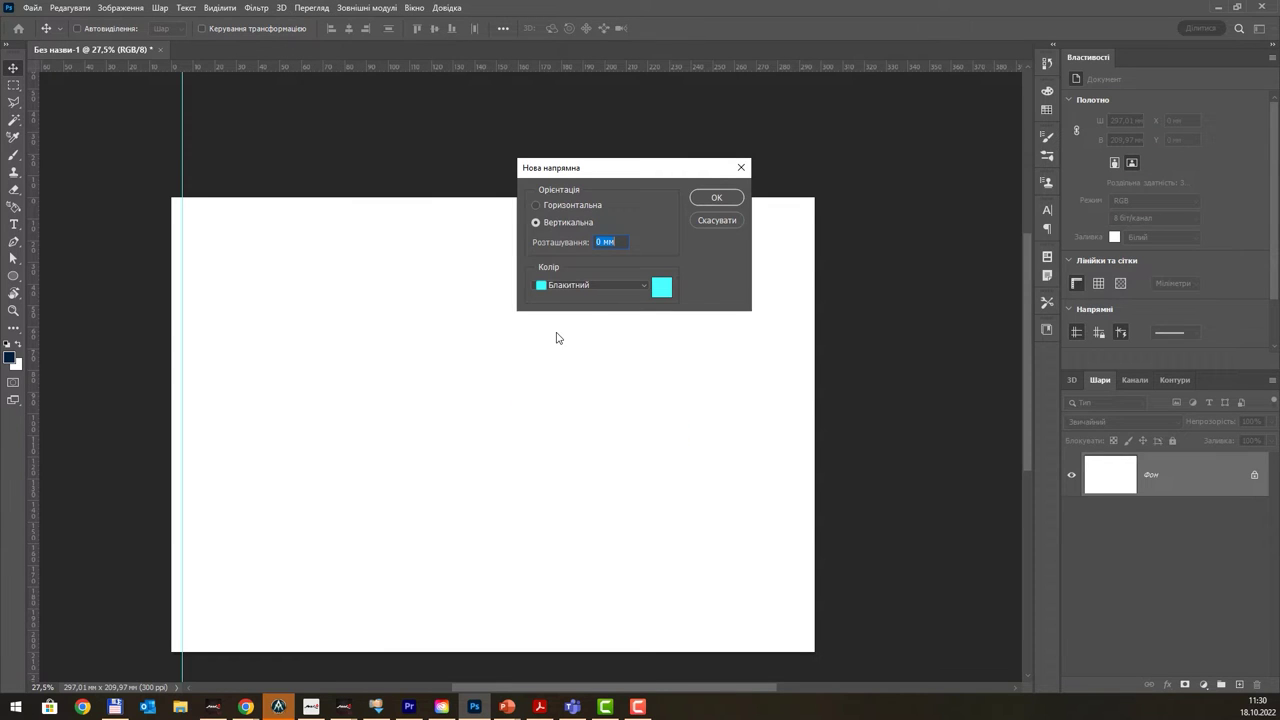
click(564, 206)
text(5)
click(708, 198)
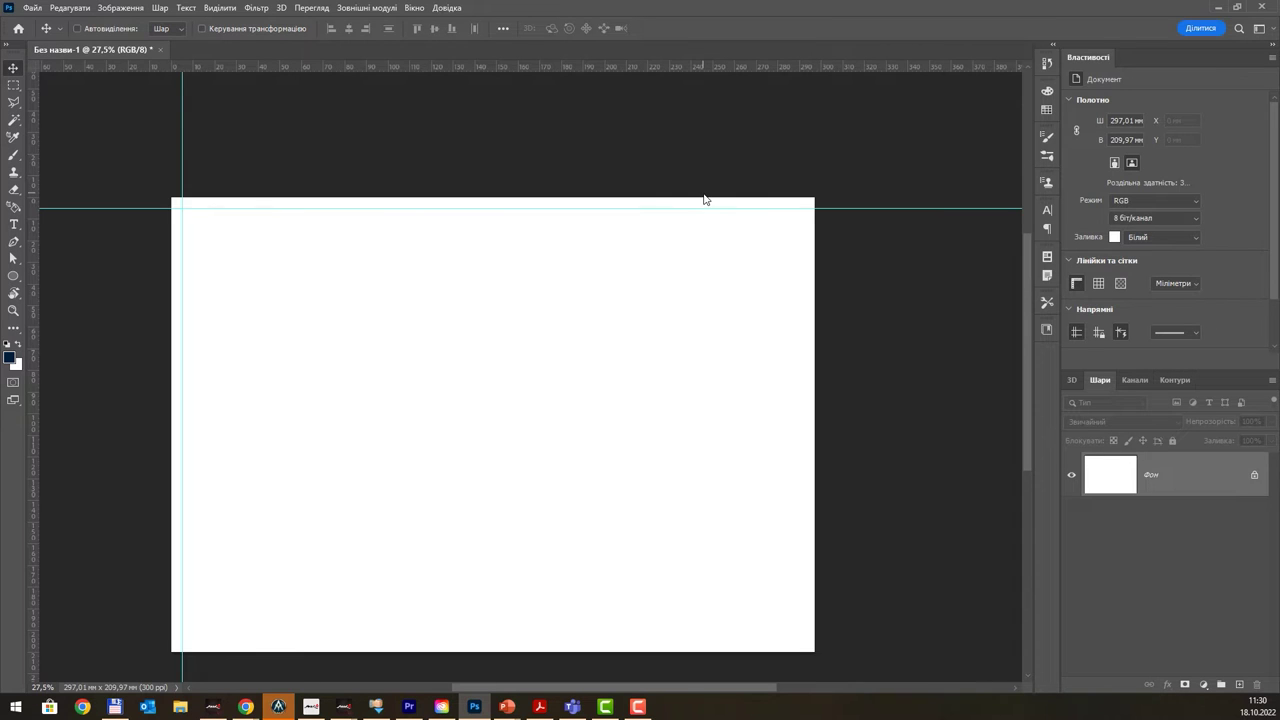
- Place a vertical guide a few millimetres inside the right page edge
drag(35, 260, 815, 343)
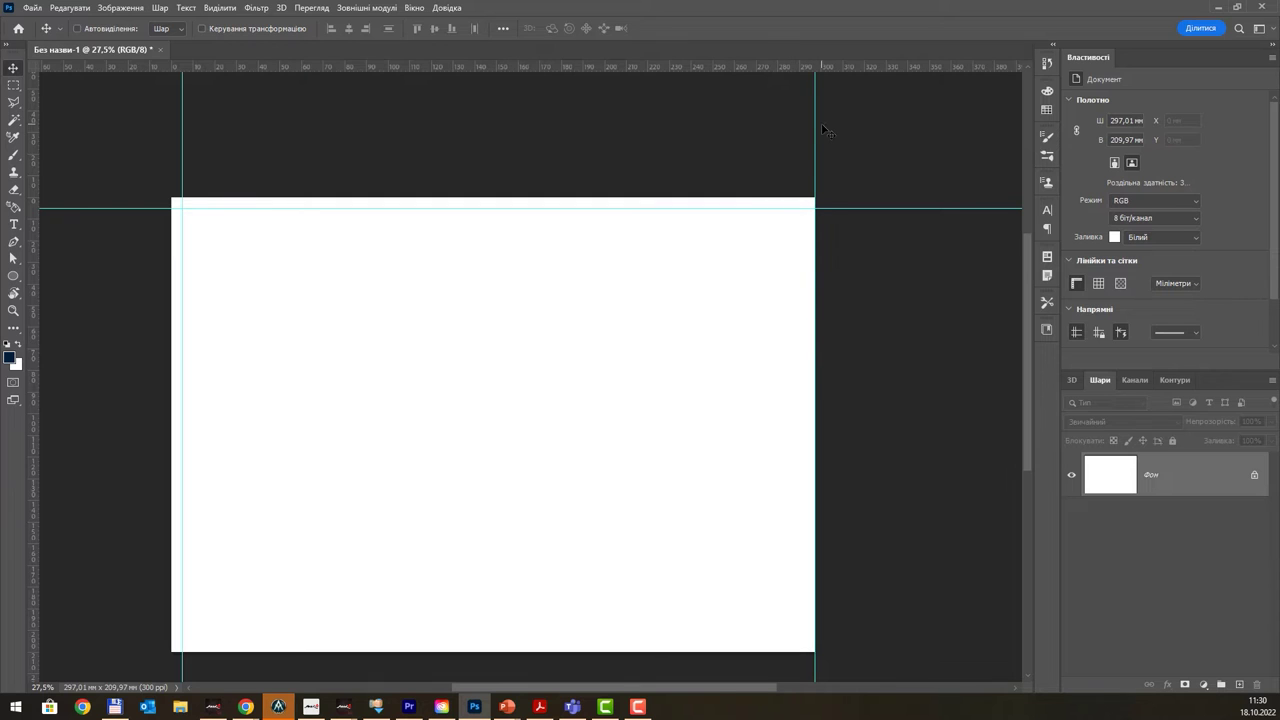
scroll(831, 146, up, 2)
scroll(882, 218, up, 1)
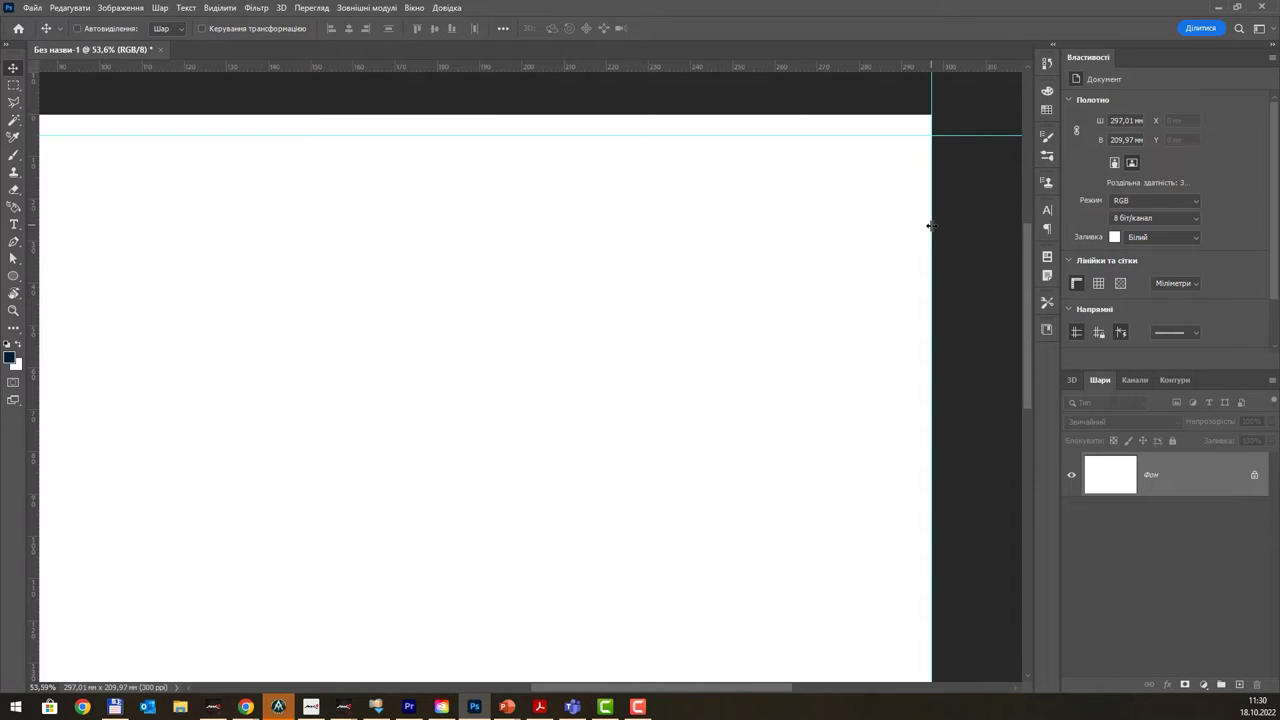
drag(927, 225, 926, 225)
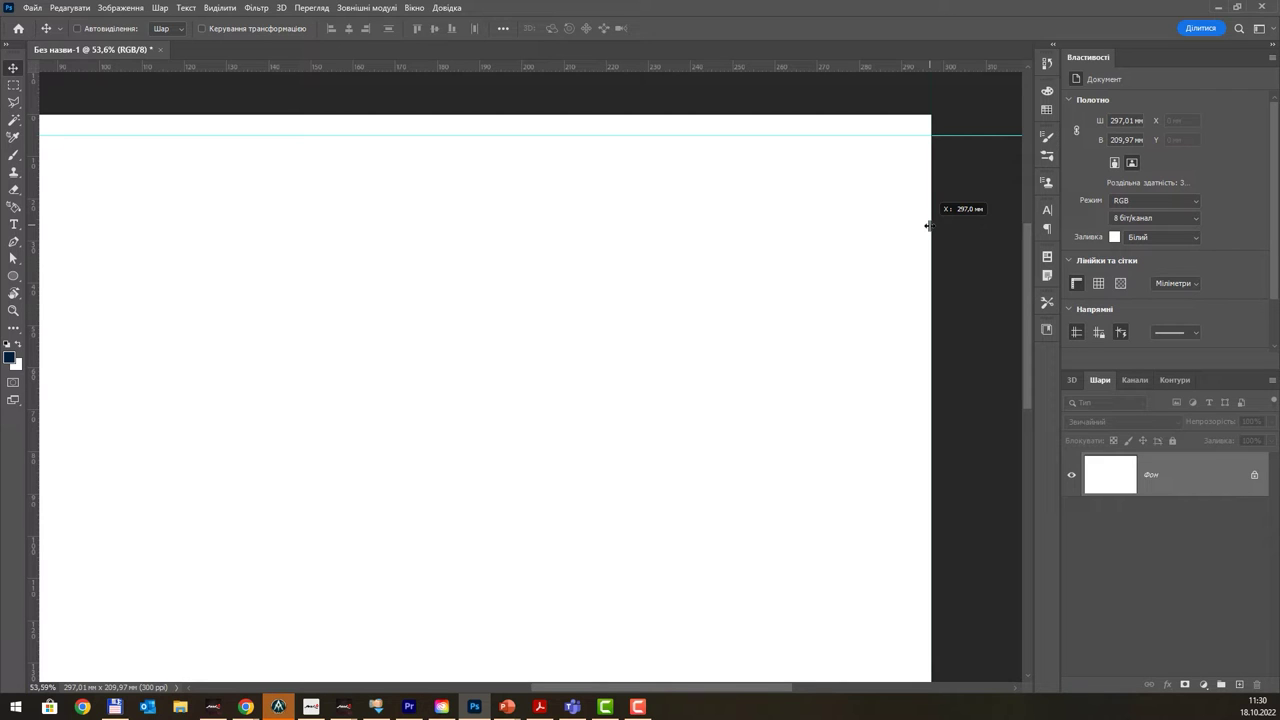
mouse_move(929, 225)
mouse_down()
mouse_move(867, 228)
mouse_move(910, 230)
mouse_up()
- Place a horizontal guide at about 205 mm, near the bottom edge
scroll(620, 231, down, 3)
scroll(449, 189, down, 2)
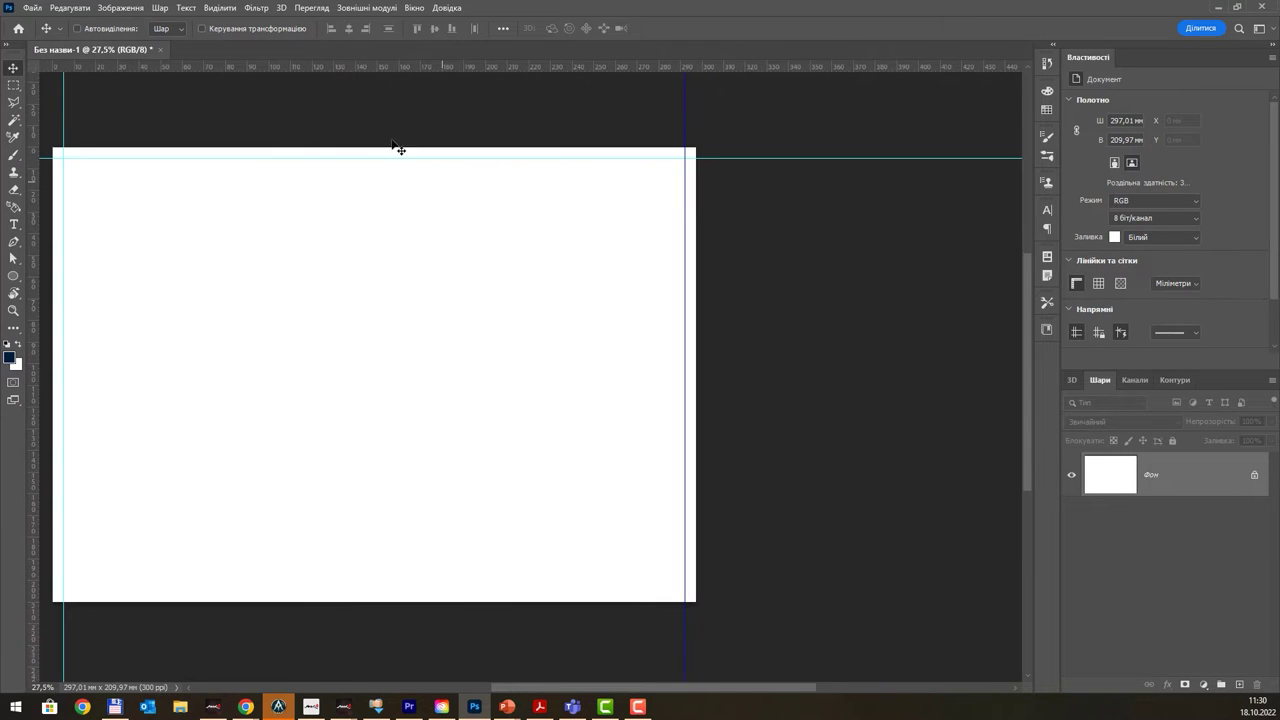
mouse_move(394, 66)
mouse_down()
mouse_move(354, 577)
mouse_move(366, 598)
mouse_up()
scroll(370, 595, up, 2)
scroll(376, 596, up, 3)
scroll(397, 594, up, 1)
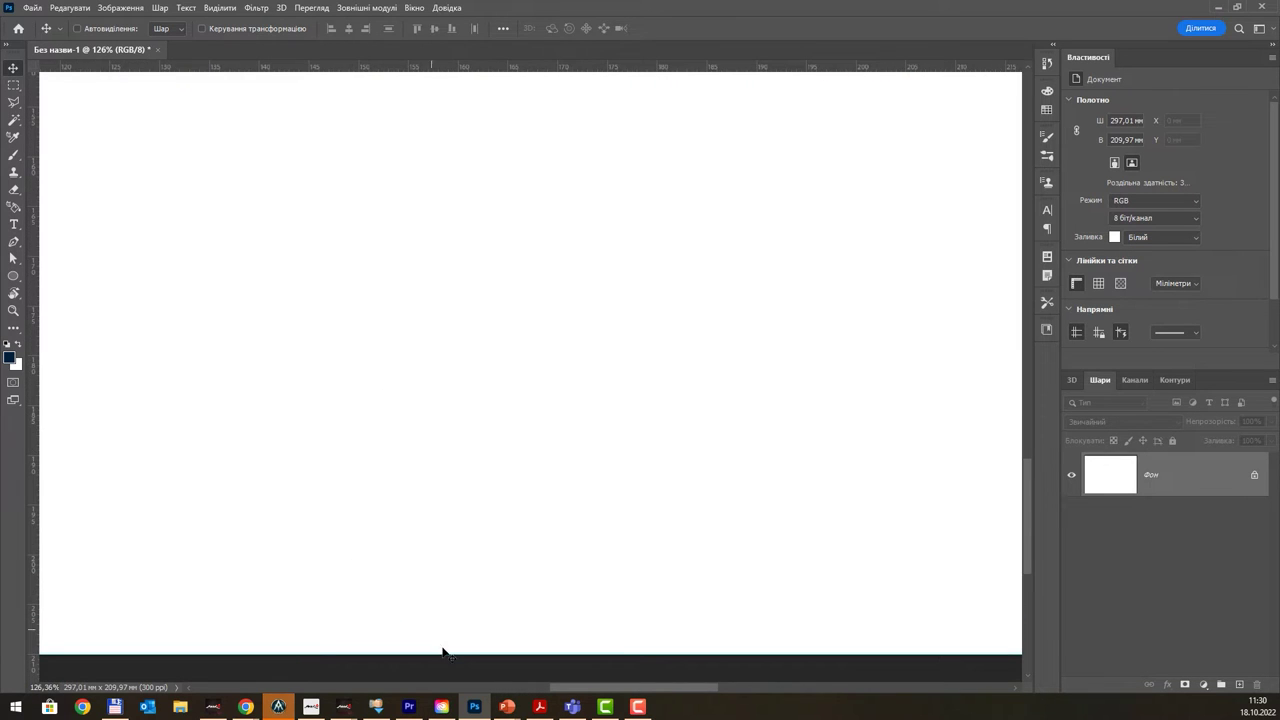
mouse_move(443, 653)
mouse_down()
mouse_move(431, 506)
mouse_move(434, 606)
mouse_up()
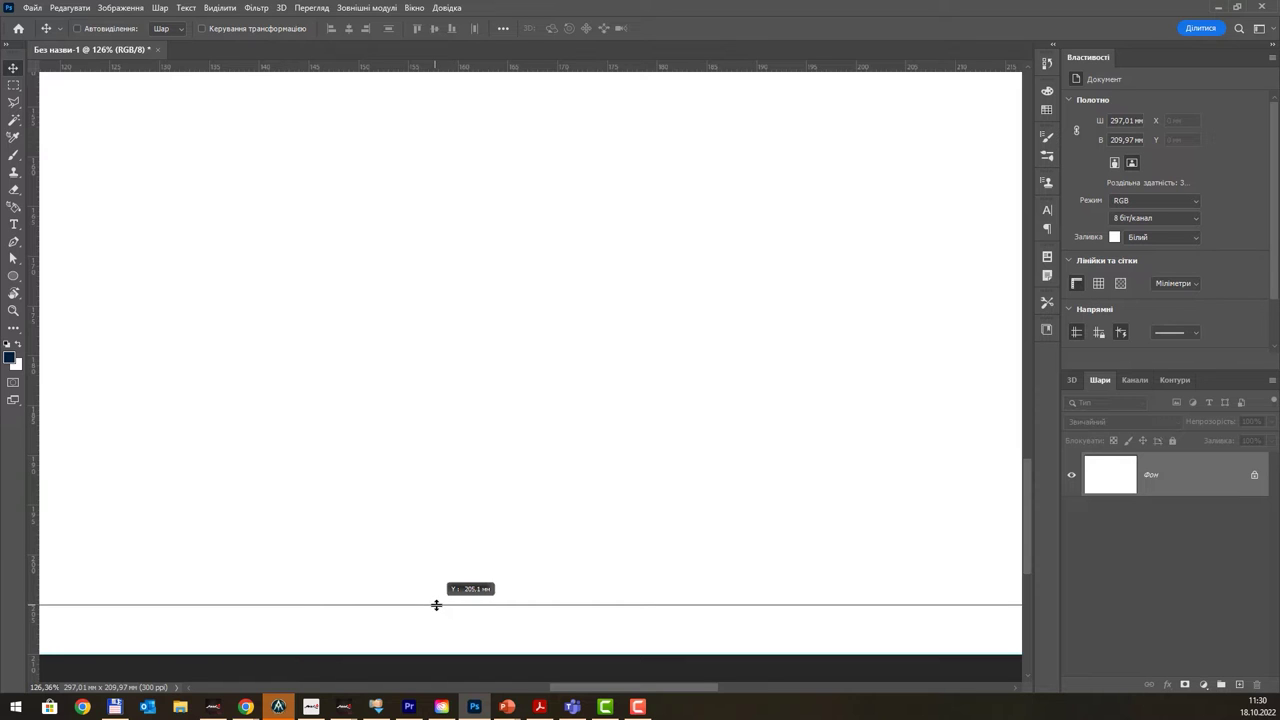
drag(435, 606, 443, 603)
- Zoom and pan until the whole landscape page is visible
scroll(441, 605, up, 3)
scroll(383, 491, down, 5)
scroll(383, 491, down, 3)
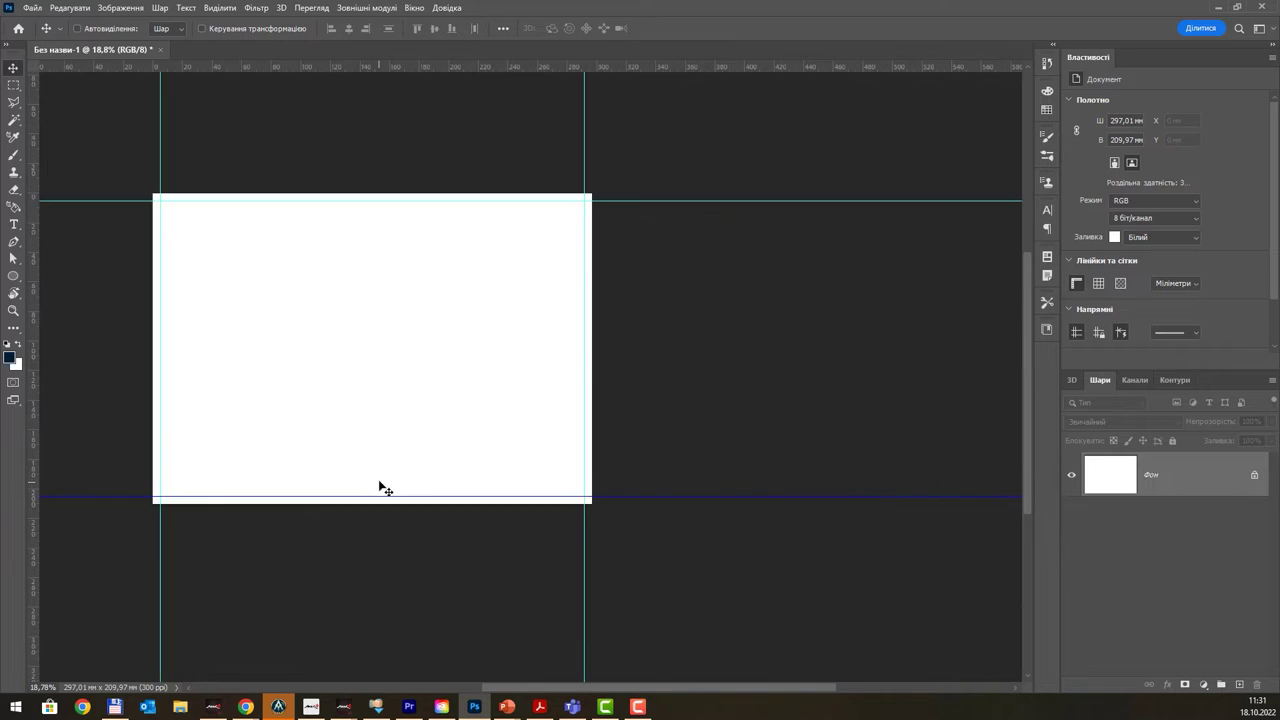
scroll(380, 486, down, 2)
mouse_move(337, 286)
mouse_down()
mouse_move(446, 428)
mouse_move(414, 363)
mouse_up()
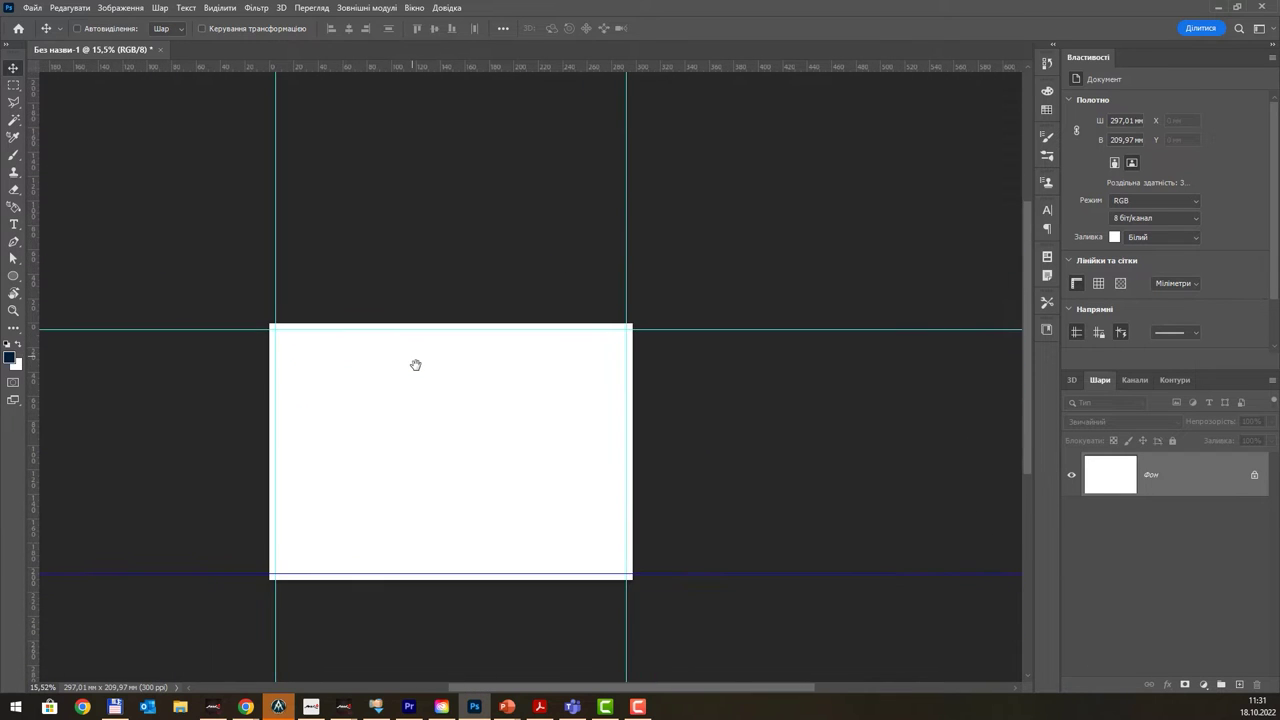
scroll(405, 365, up, 2)
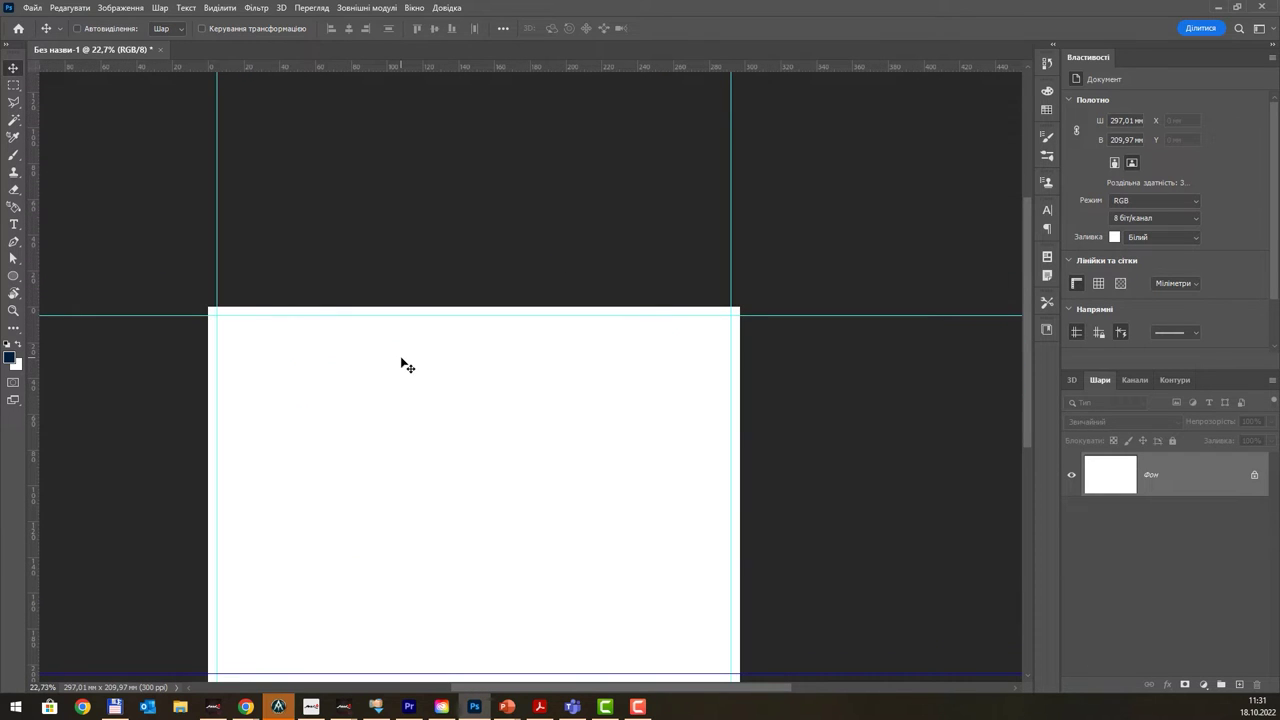
drag(457, 440, 459, 360)
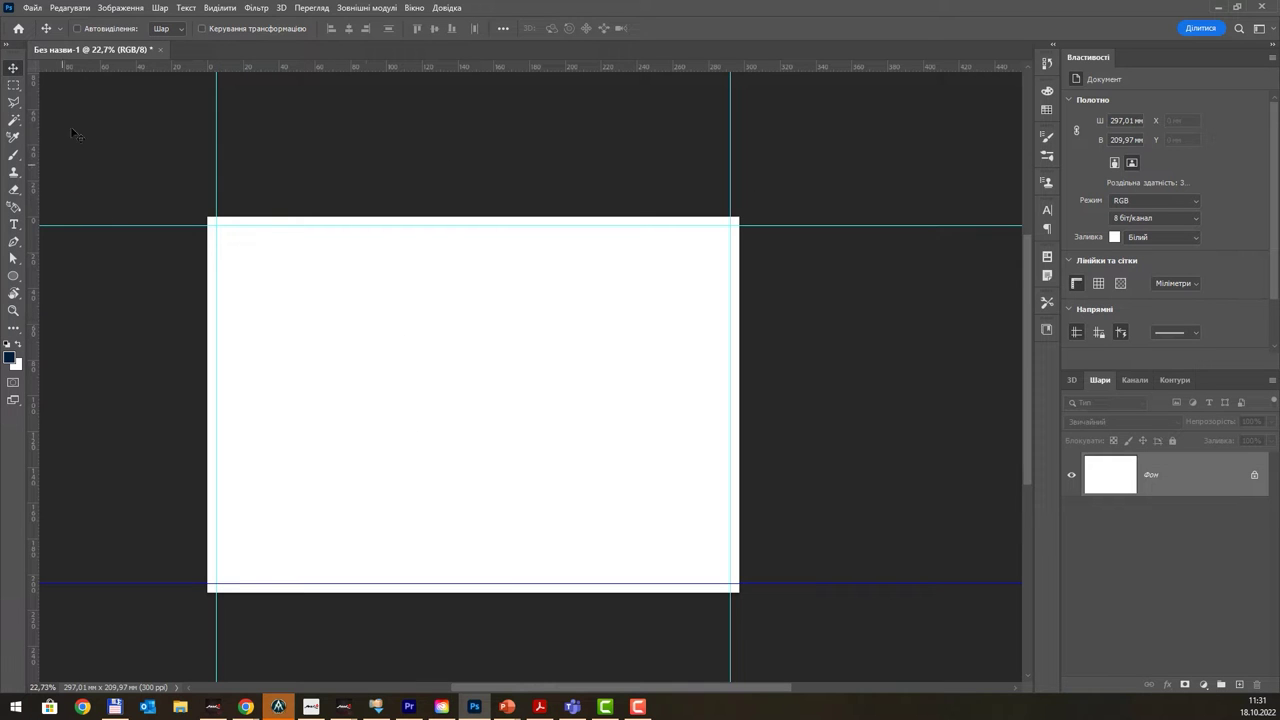
click(107, 18)
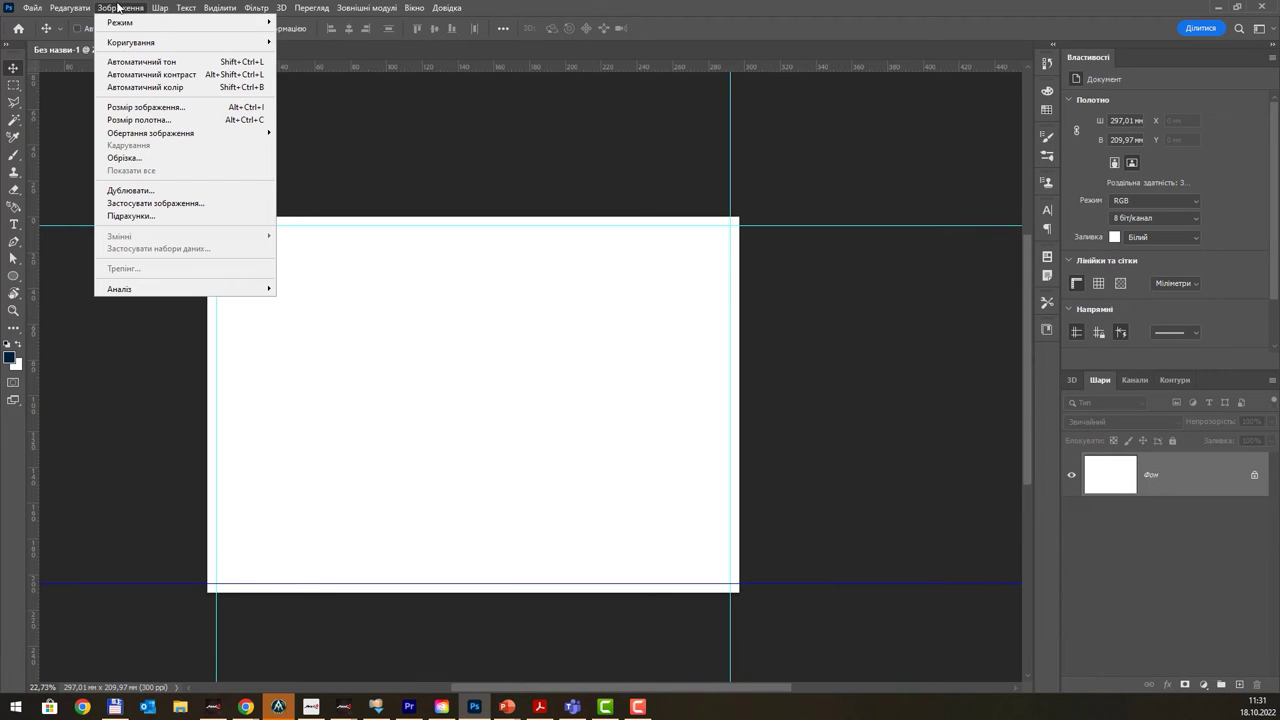
click(150, 112)
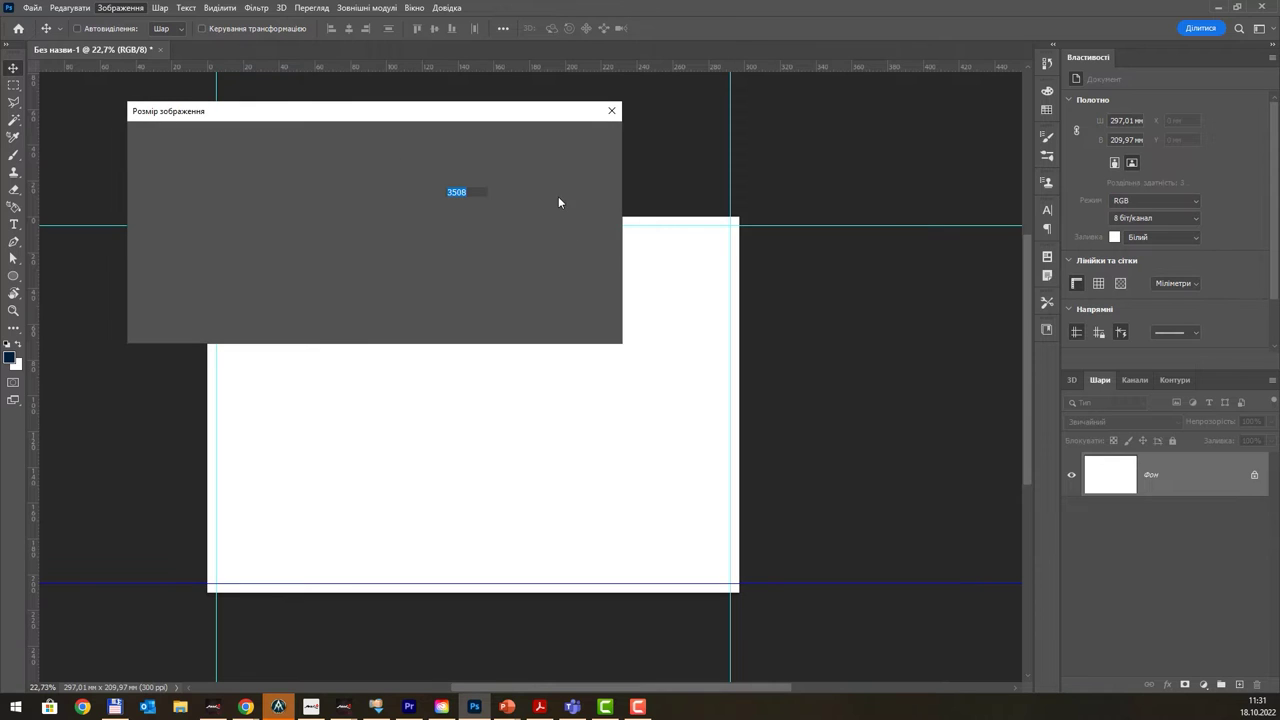
click(548, 192)
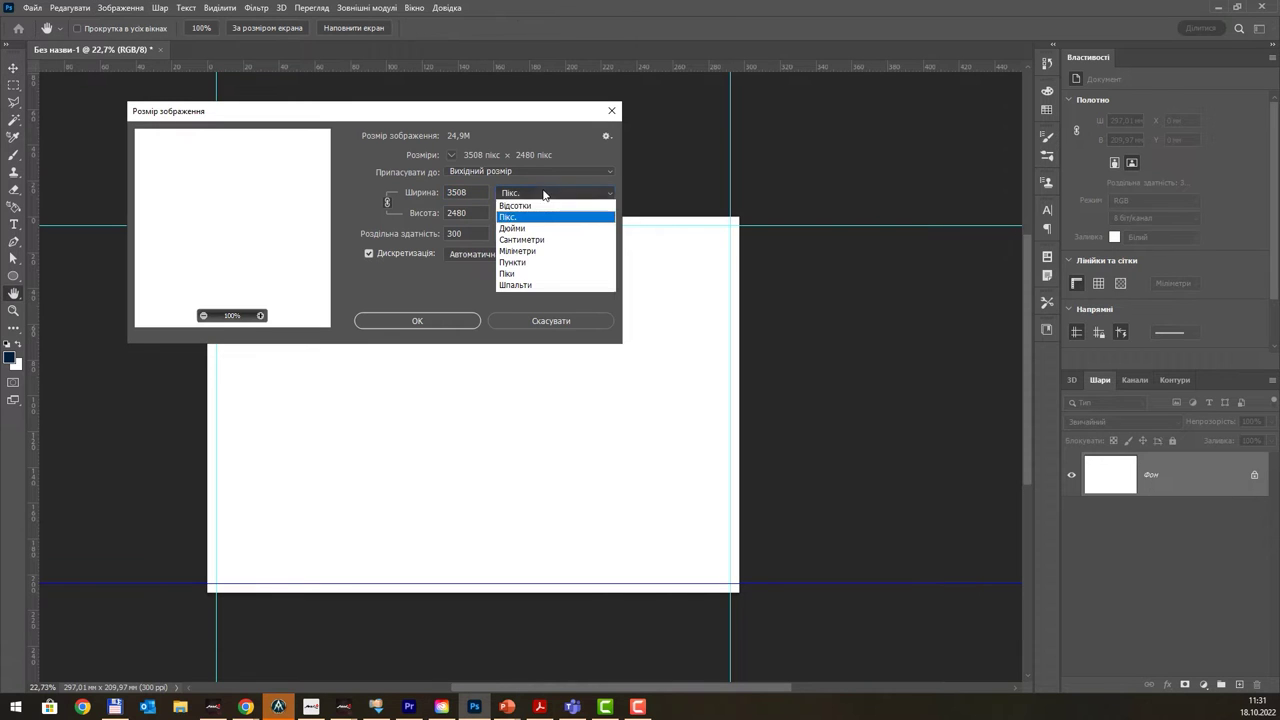
click(538, 251)
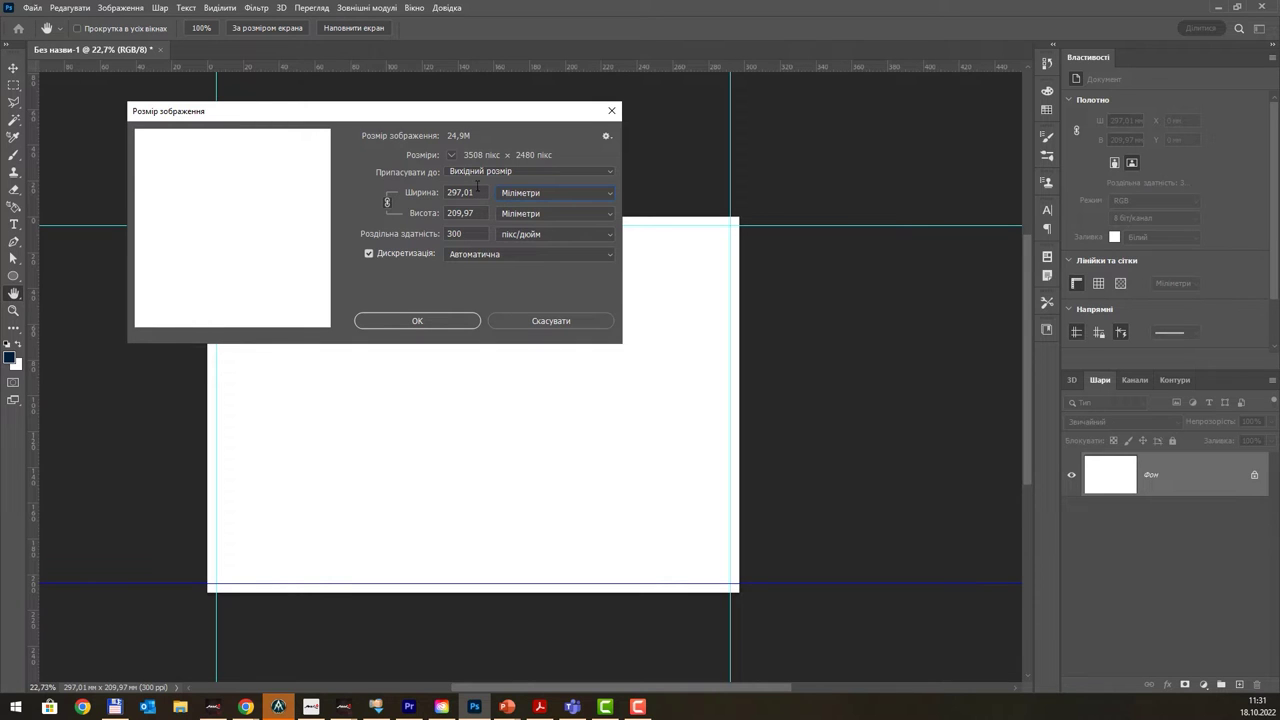
click(621, 107)
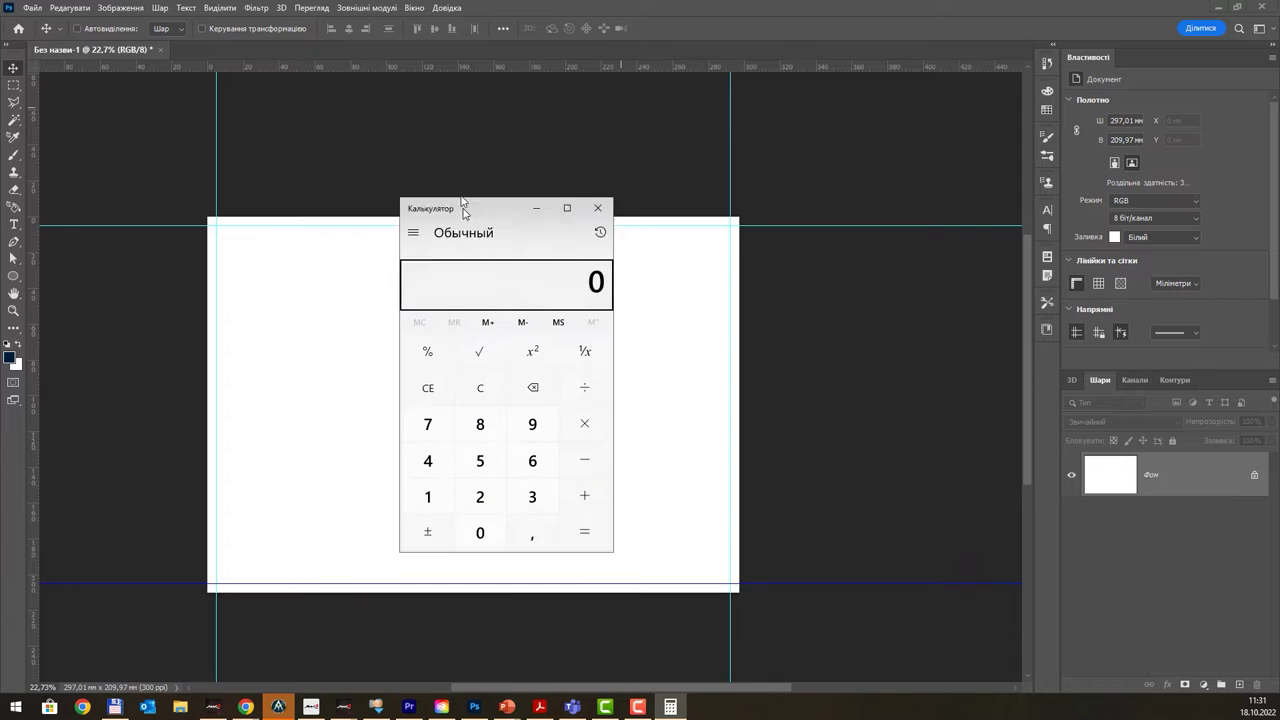
- Compute 297 ÷ 3 = 99 in Calculator and move its window aside
text(29)
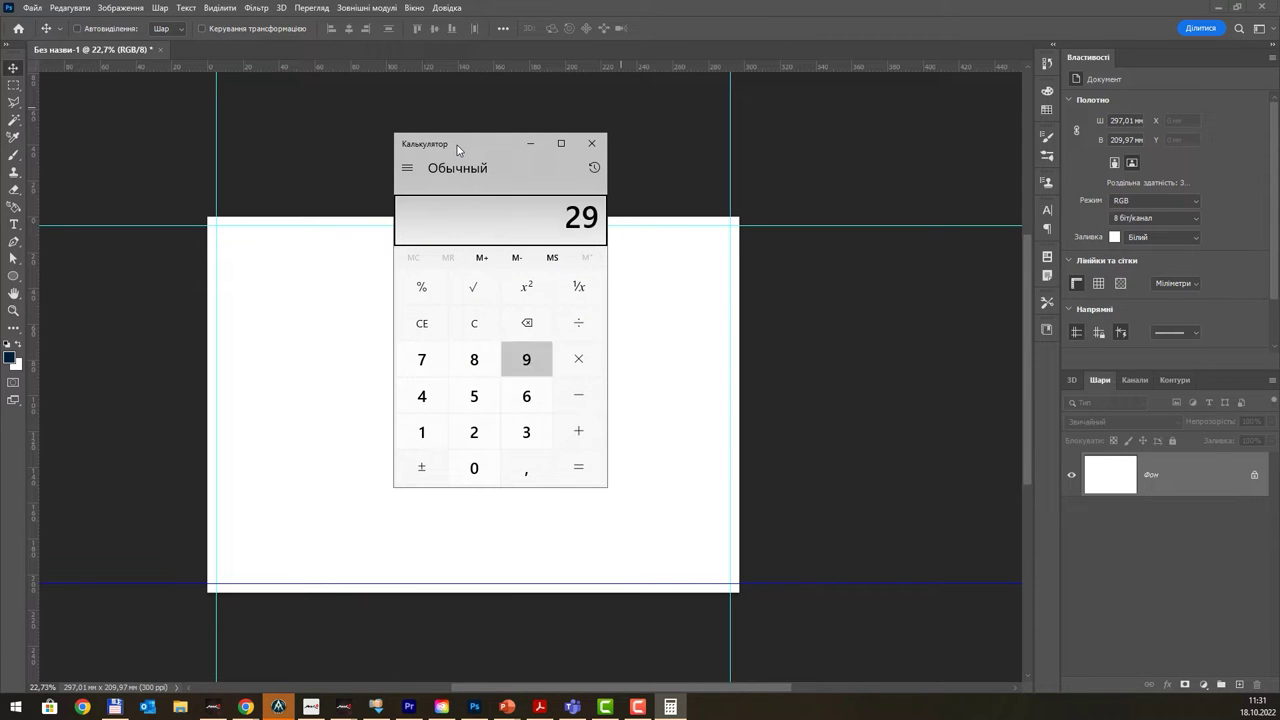
text(7)
key(slash)
text(3)
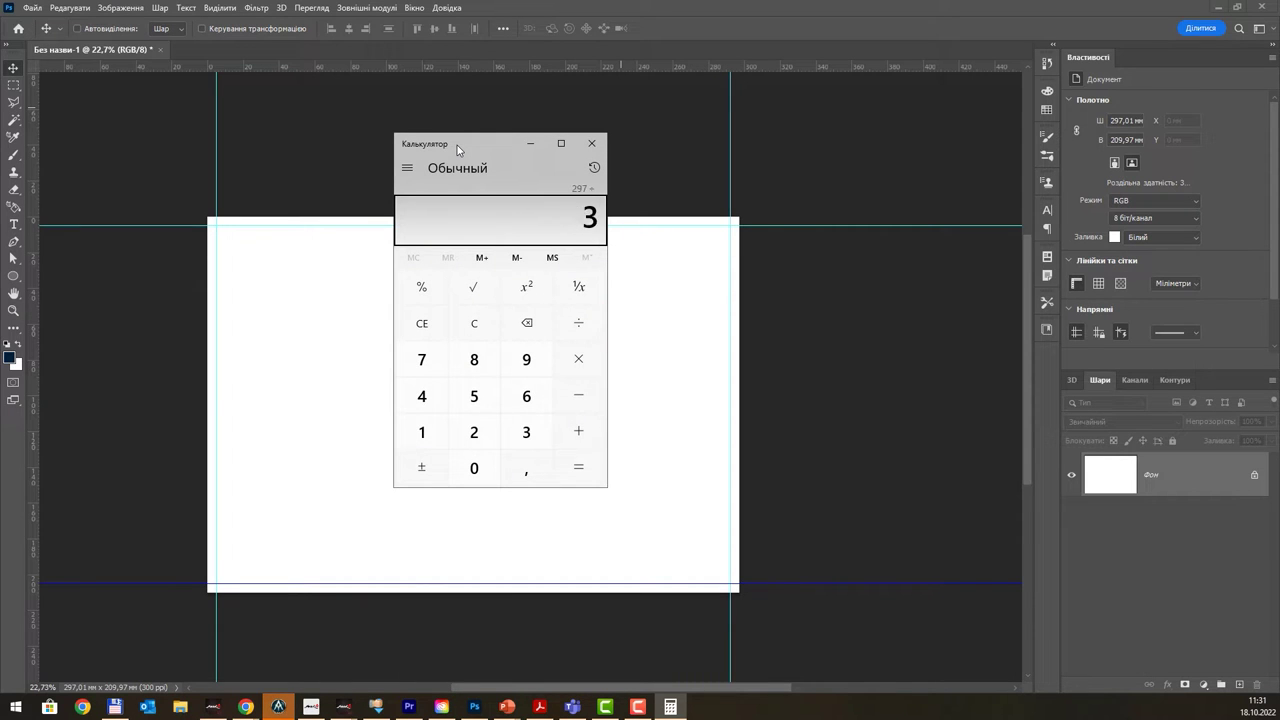
key(Return)
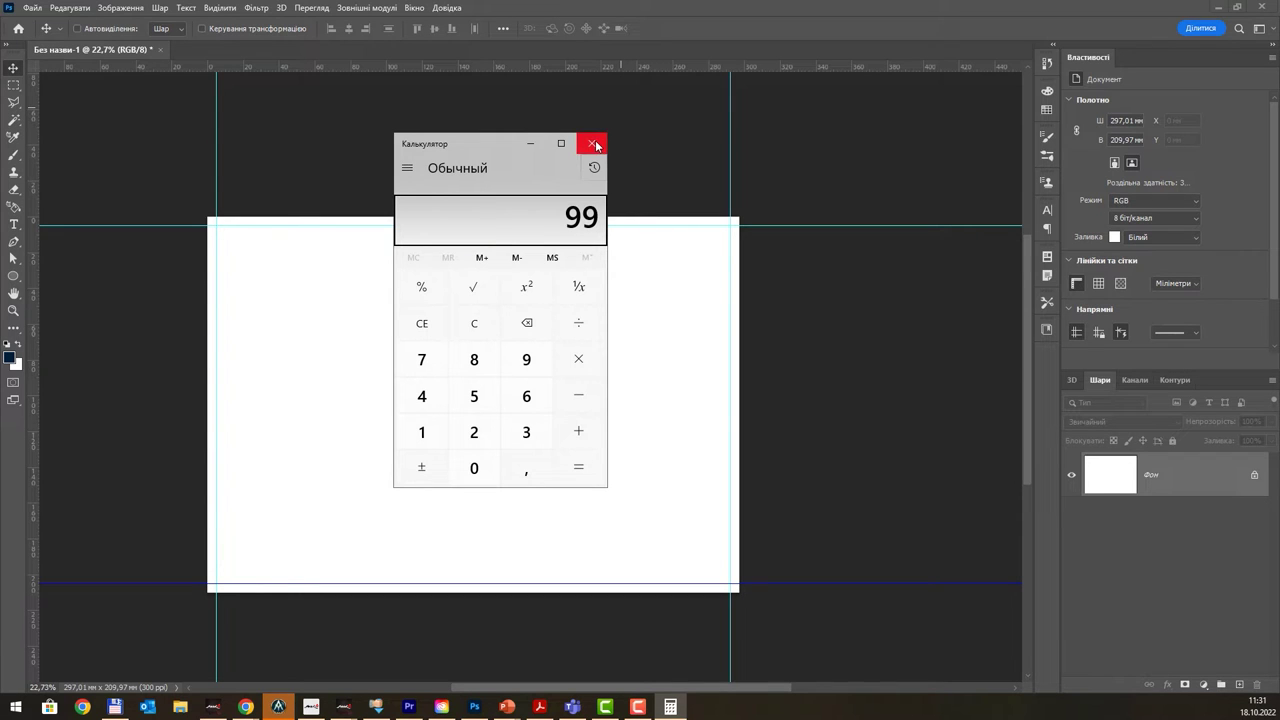
mouse_move(486, 152)
mouse_down()
mouse_move(349, 221)
mouse_move(368, 200)
mouse_up()
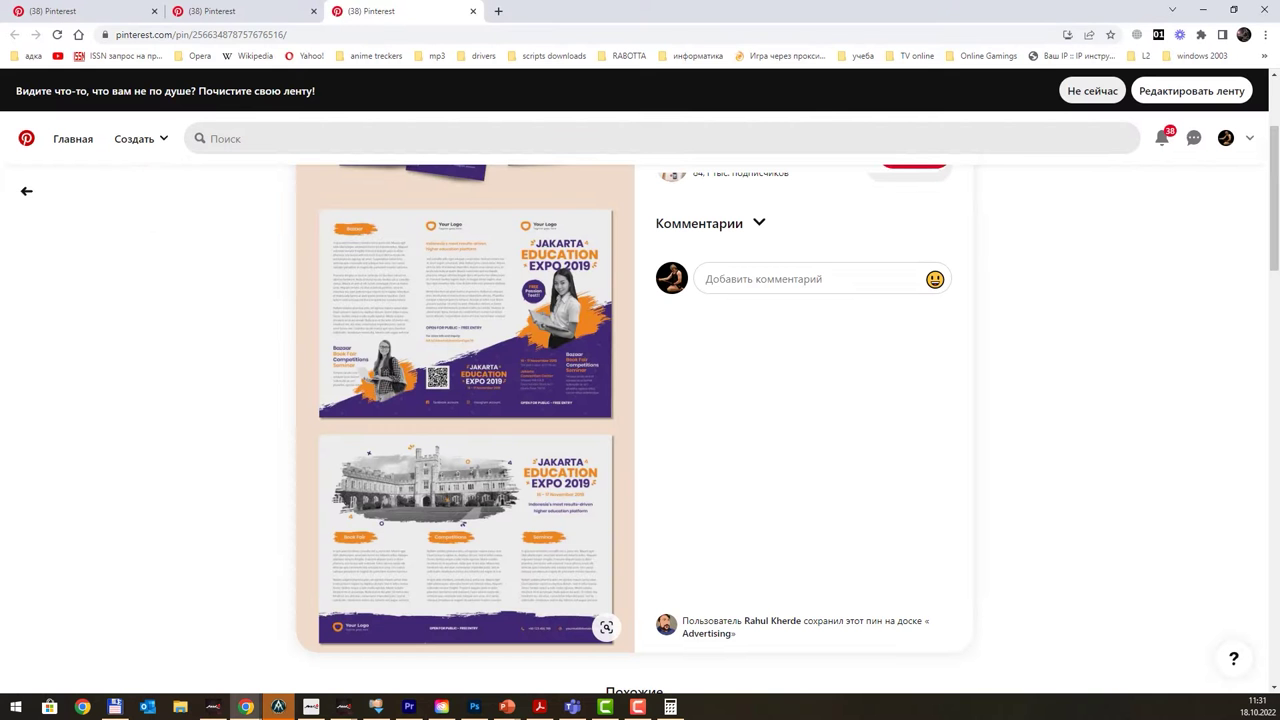
scroll(455, 243, up, 2)
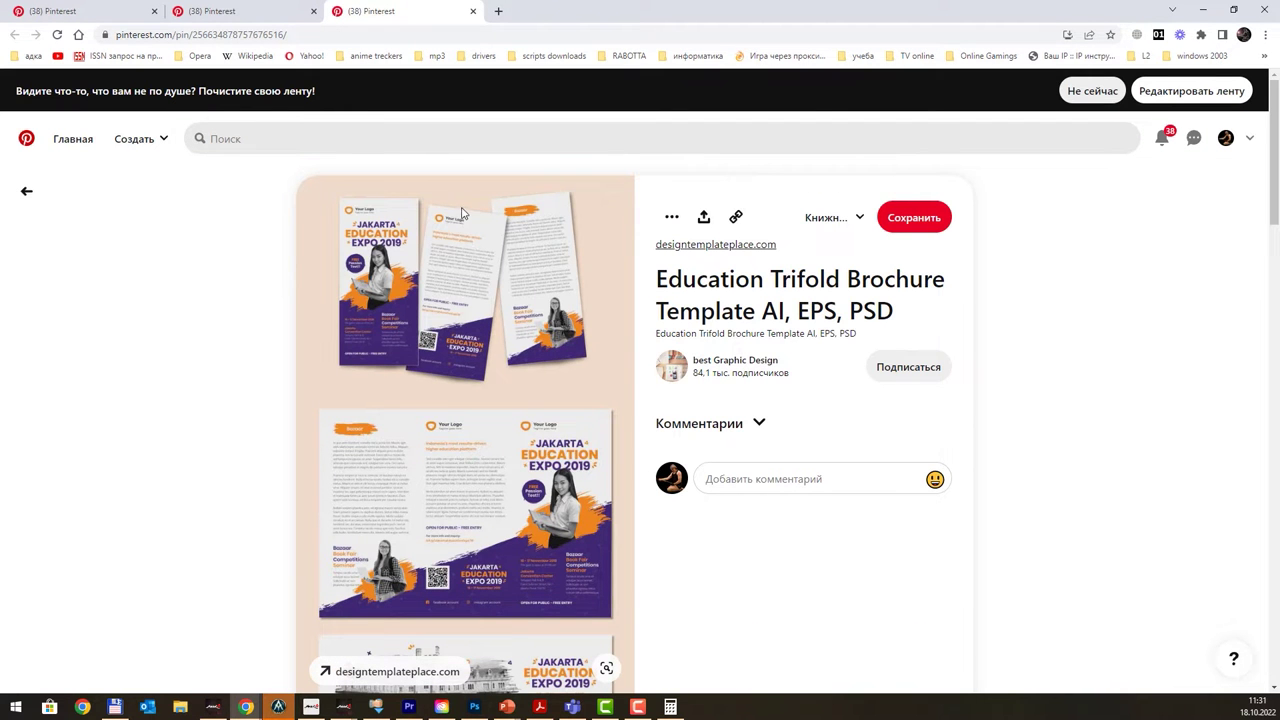
scroll(500, 287, down, 1)
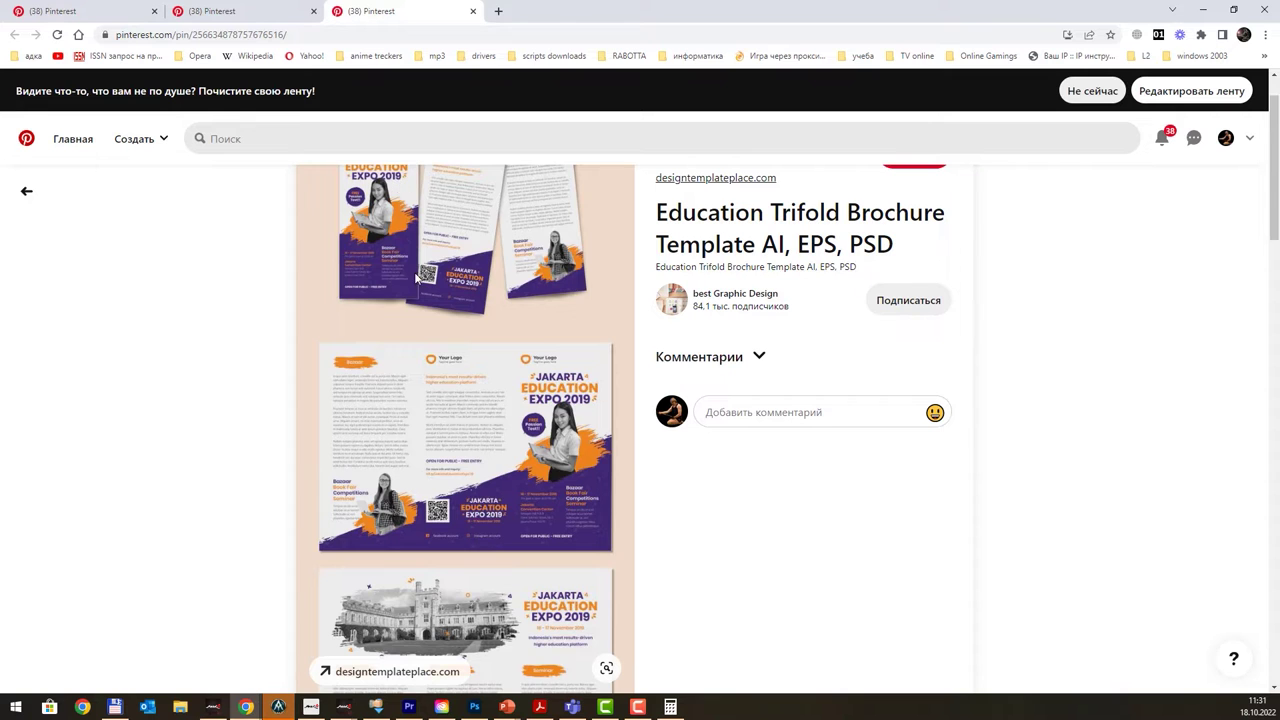
scroll(452, 350, down, 3)
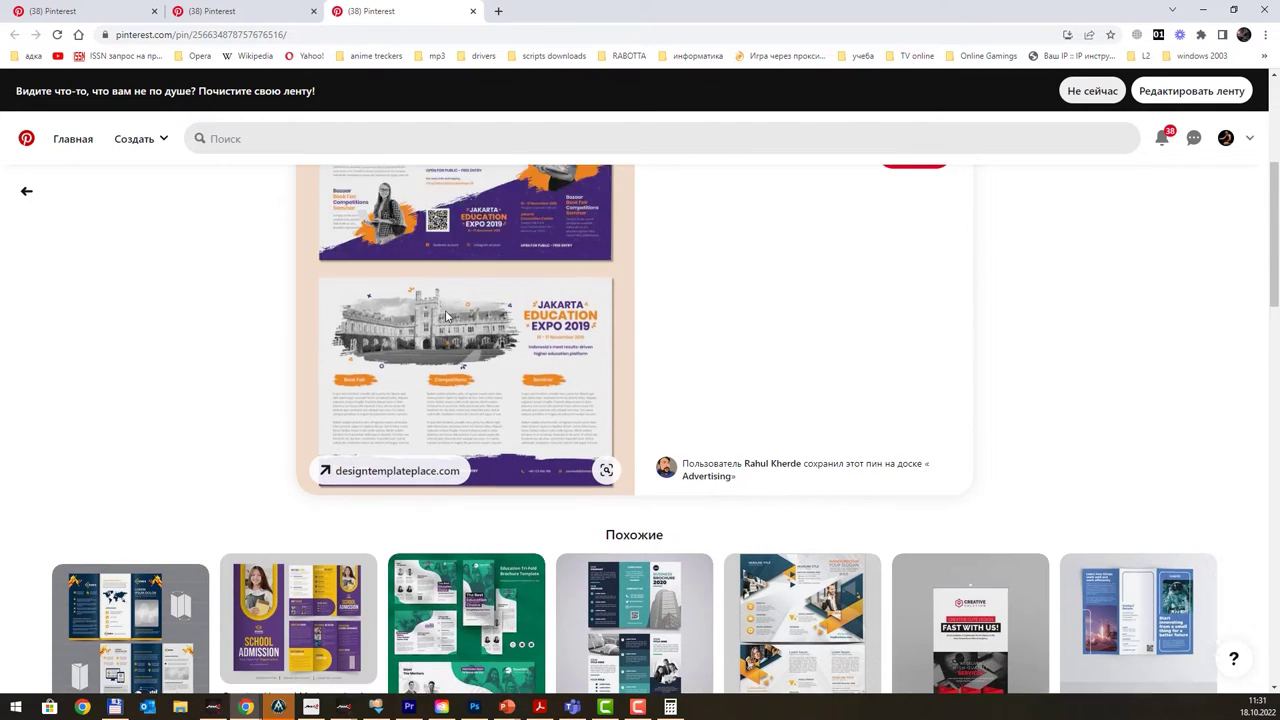
scroll(446, 316, down, 3)
scroll(445, 310, up, 2)
click(211, 11)
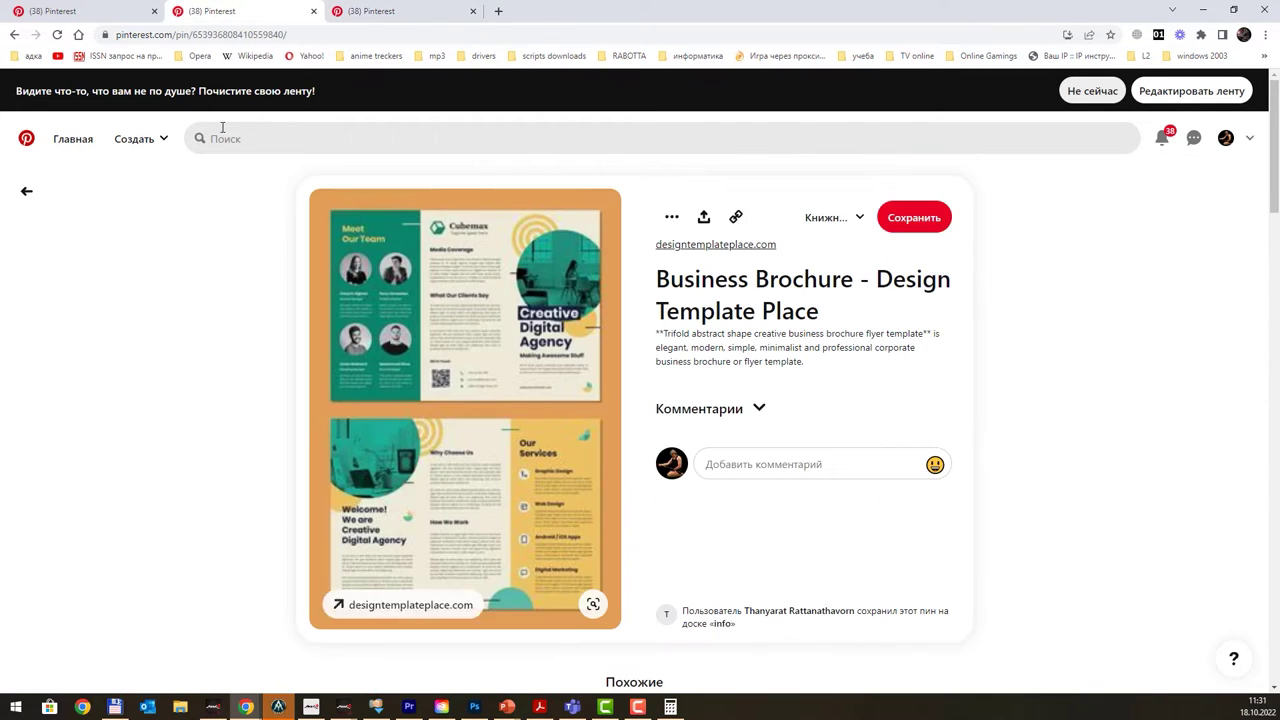
click(88, 11)
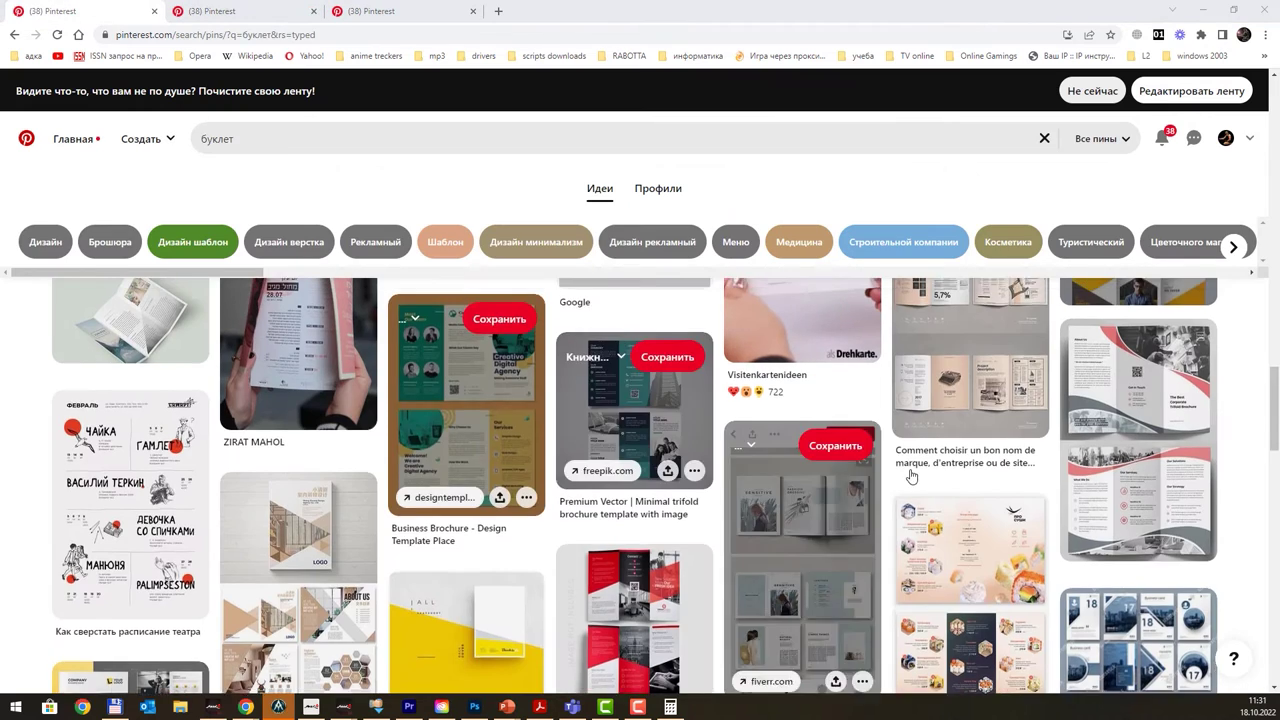
scroll(911, 477, up, 3)
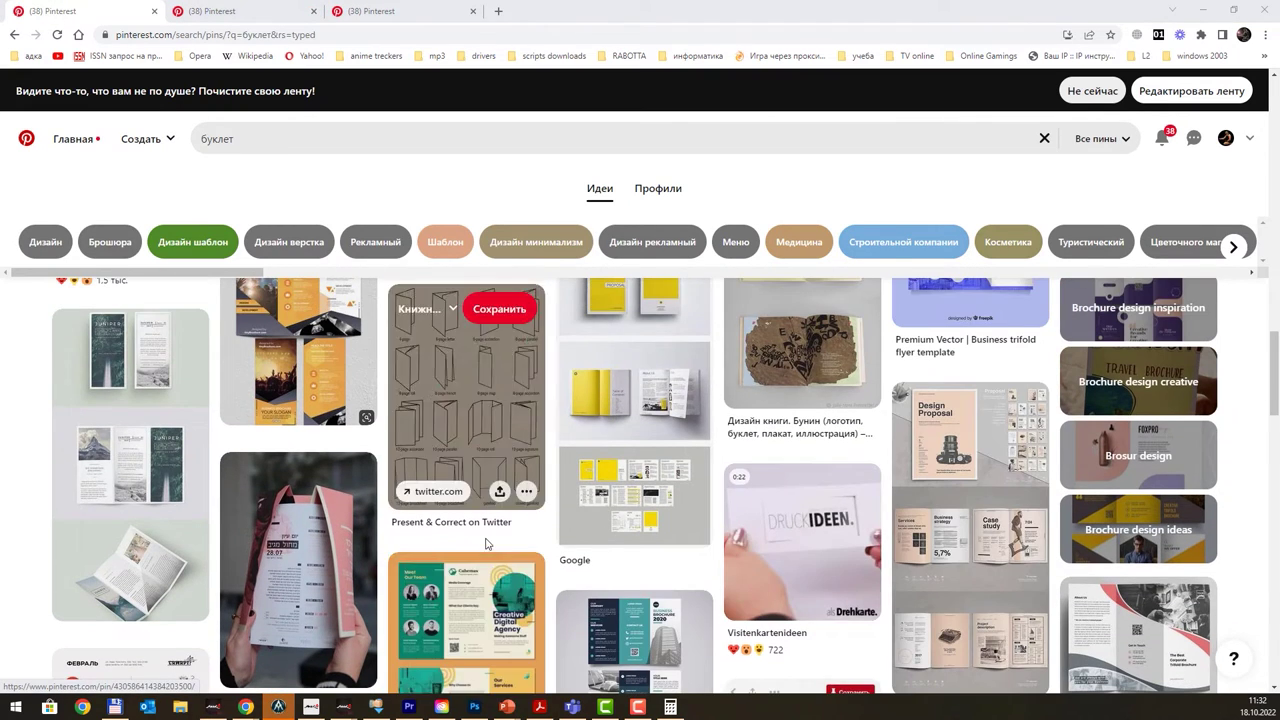
scroll(486, 543, down, 3)
scroll(486, 534, up, 4)
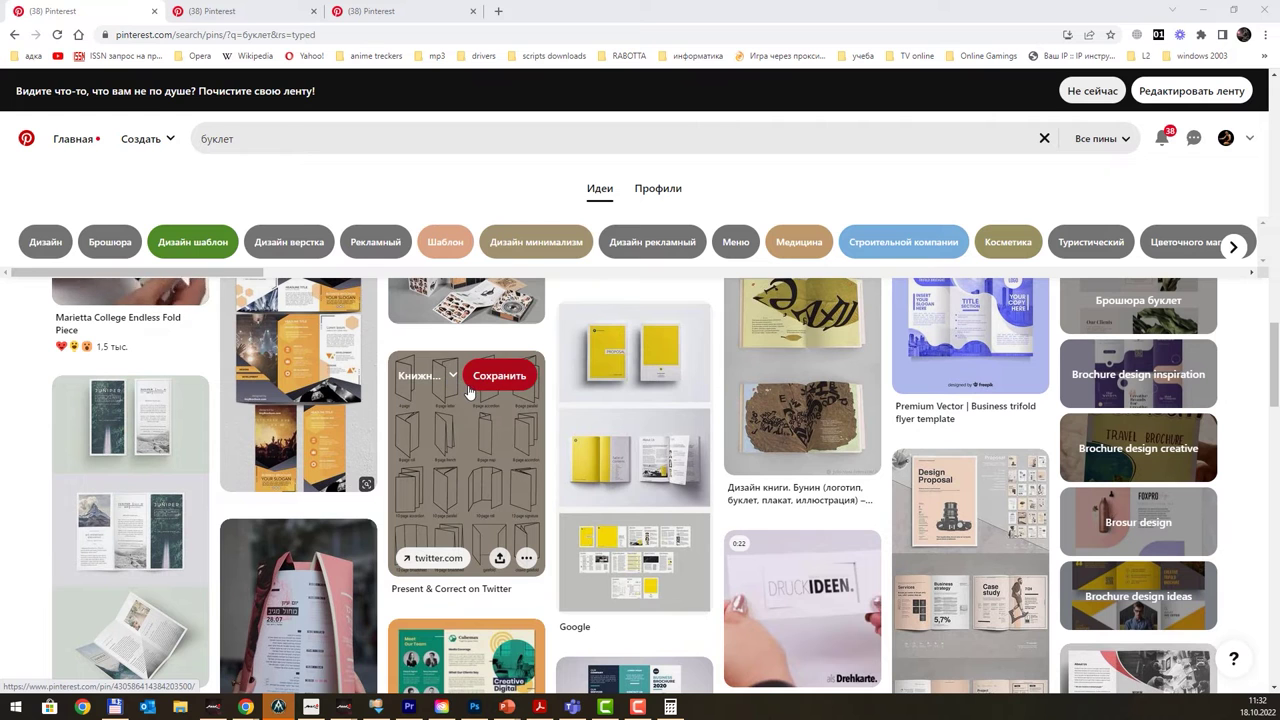
scroll(469, 392, up, 2)
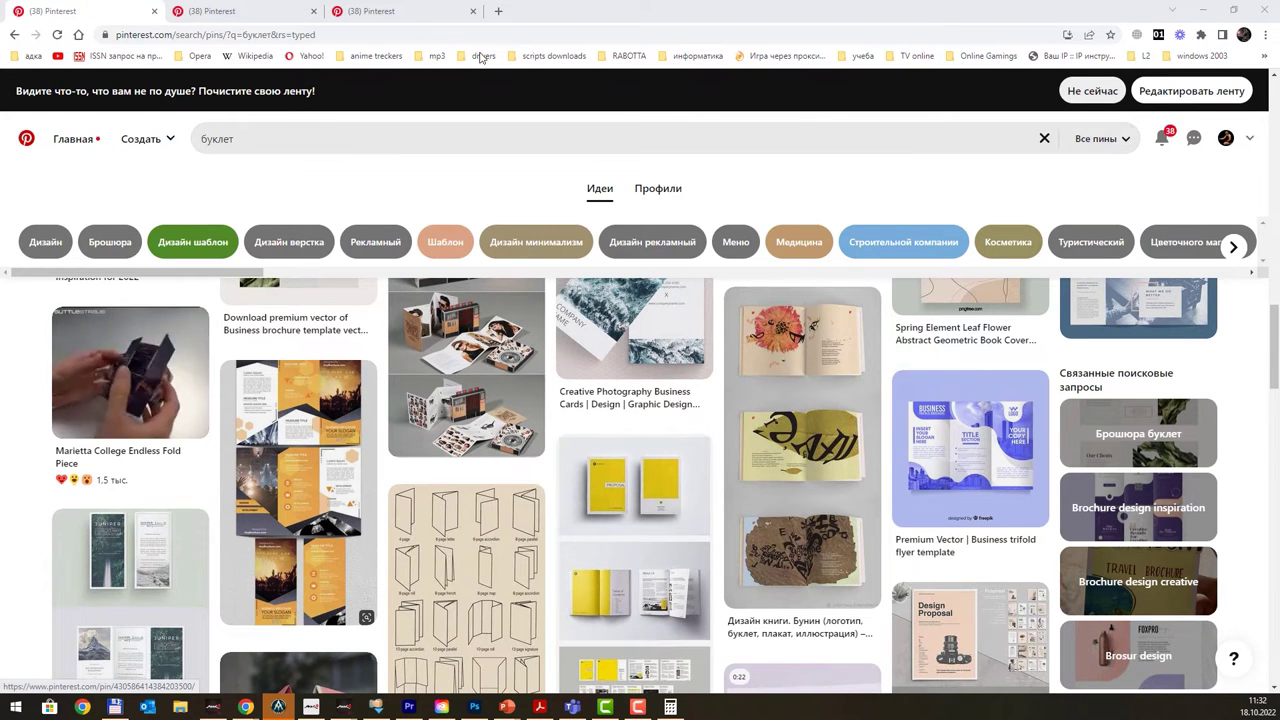
click(572, 293)
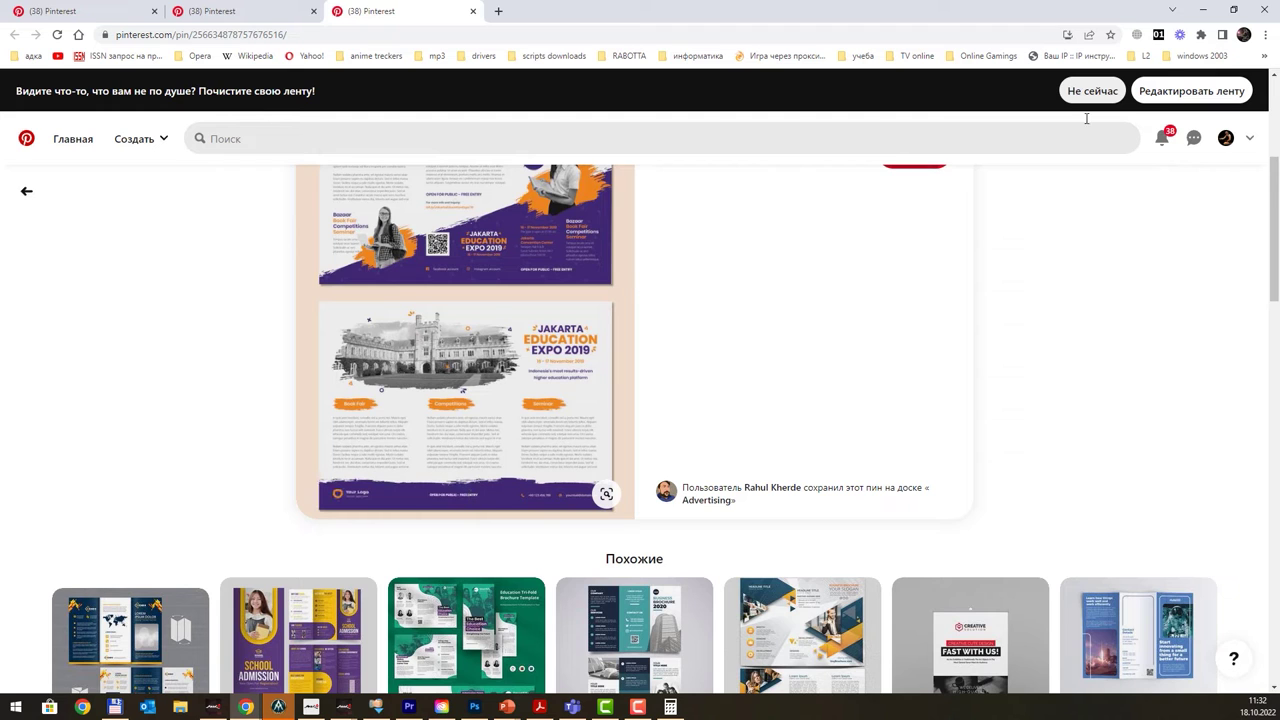
click(1207, 10)
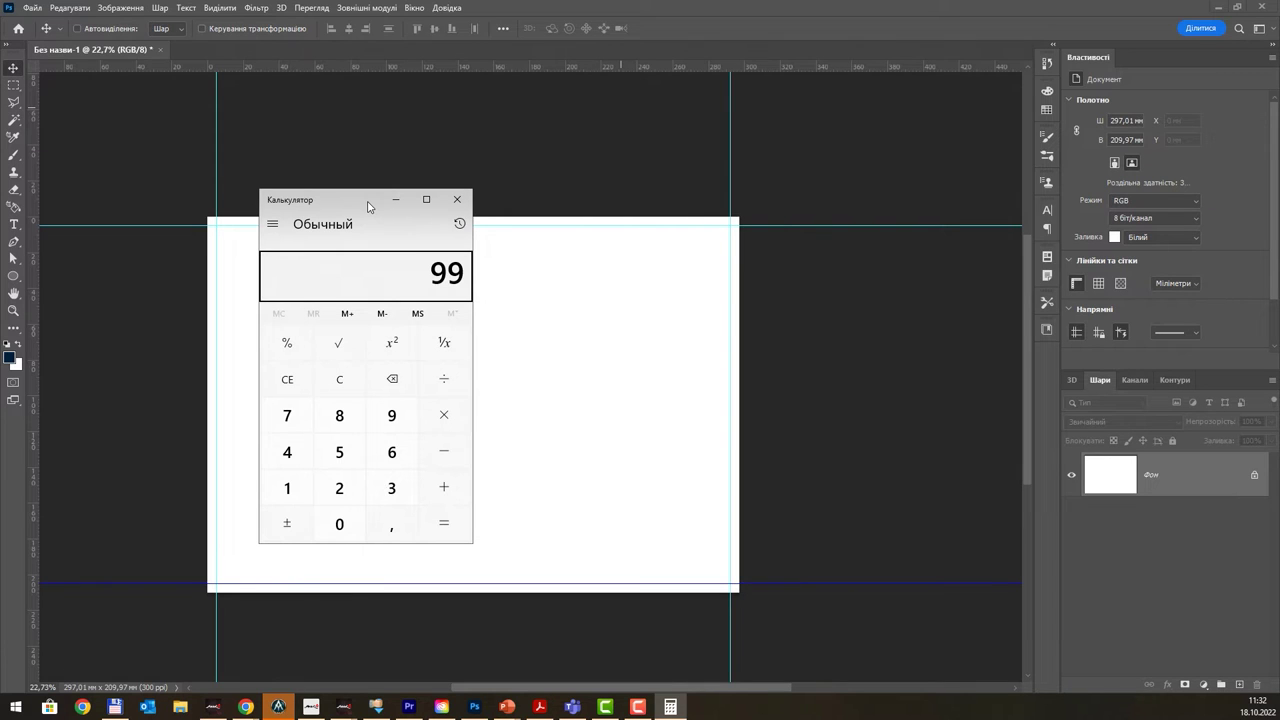
- Close Calculator and draw an artboard over the whole page, creating Монтажна область 1
mouse_move(361, 197)
mouse_down()
mouse_move(550, 138)
mouse_move(452, 225)
mouse_up()
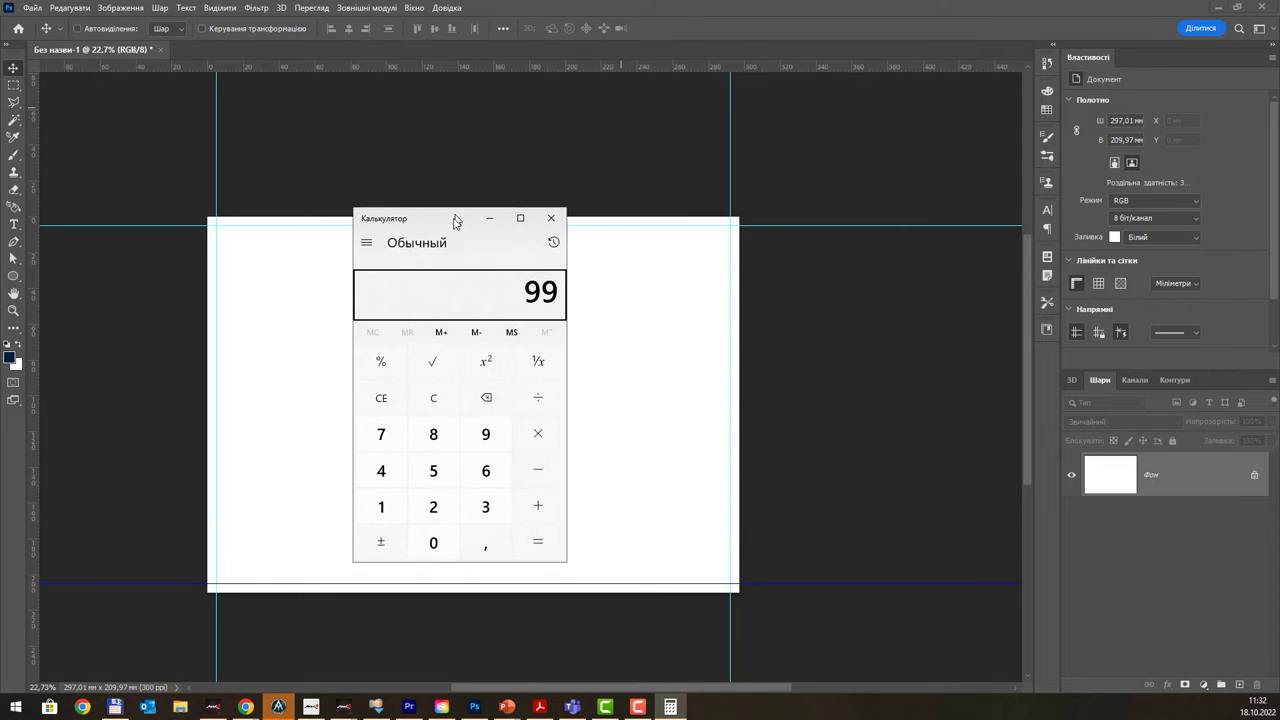
click(549, 225)
click(9, 332)
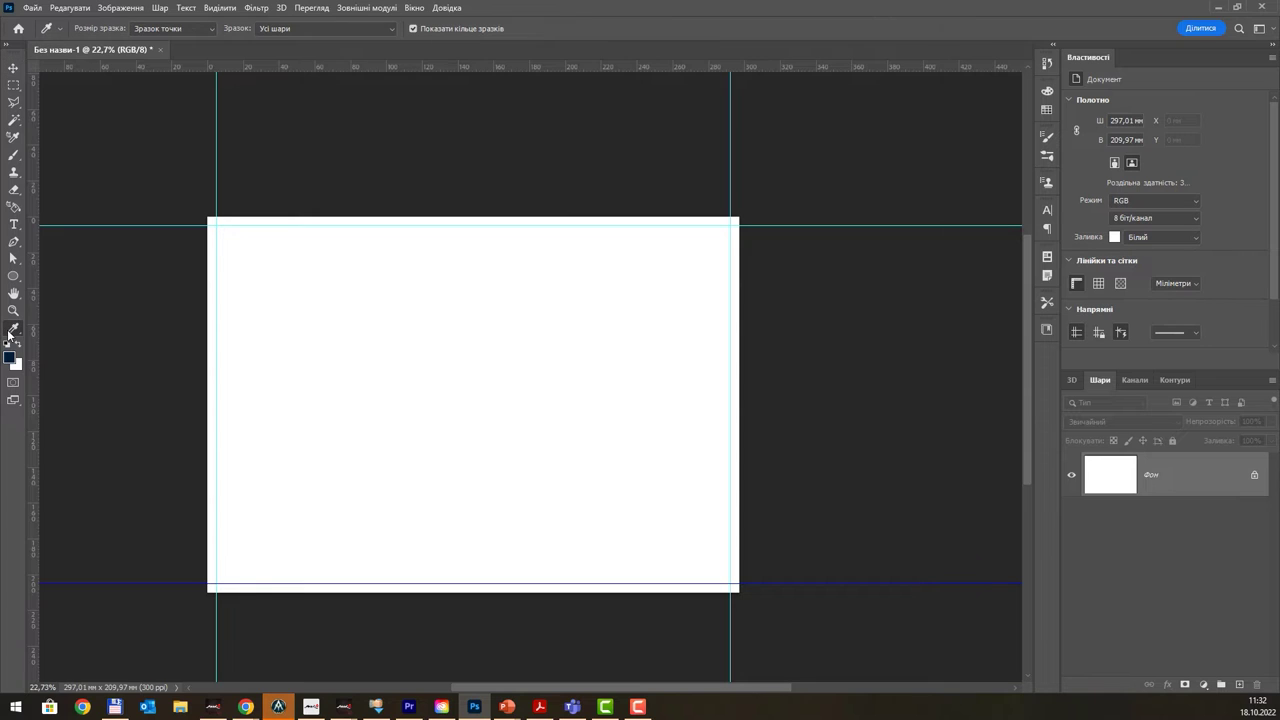
right_click(8, 333)
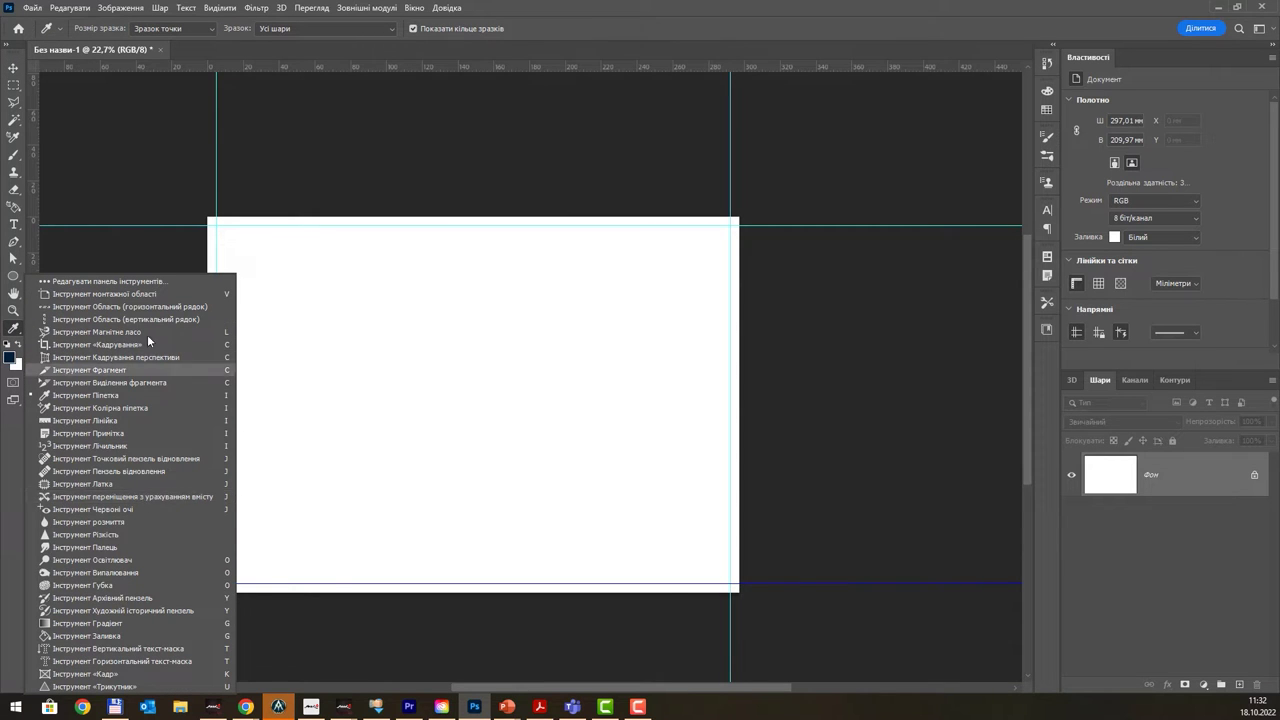
click(135, 293)
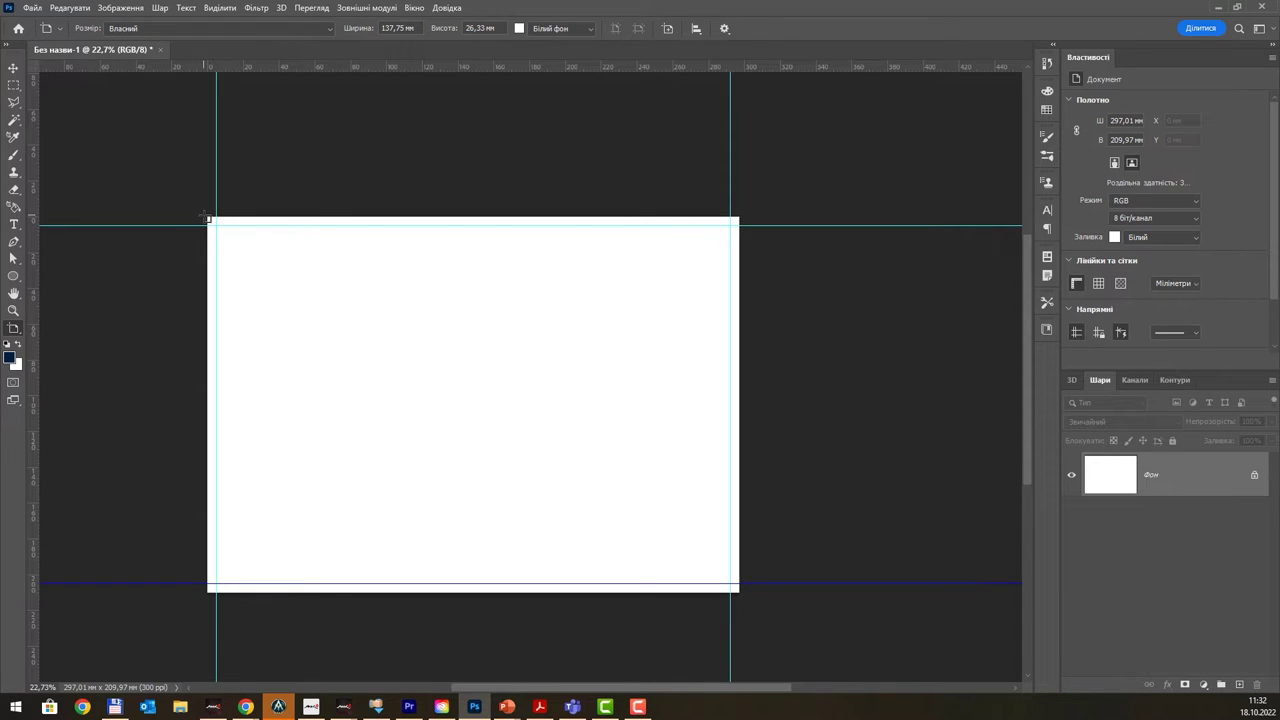
drag(207, 219, 743, 590)
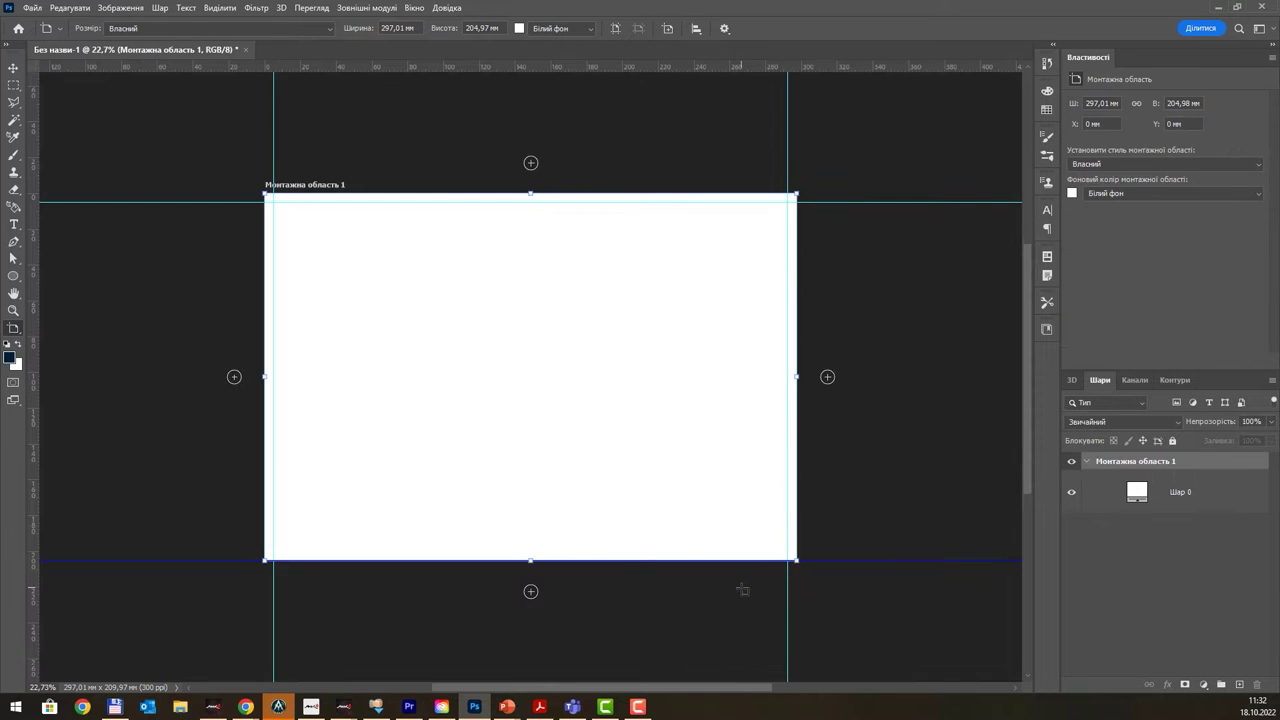
- Add a second artboard to the right and name them Сторінка передня and Сторінка задня
click(827, 377)
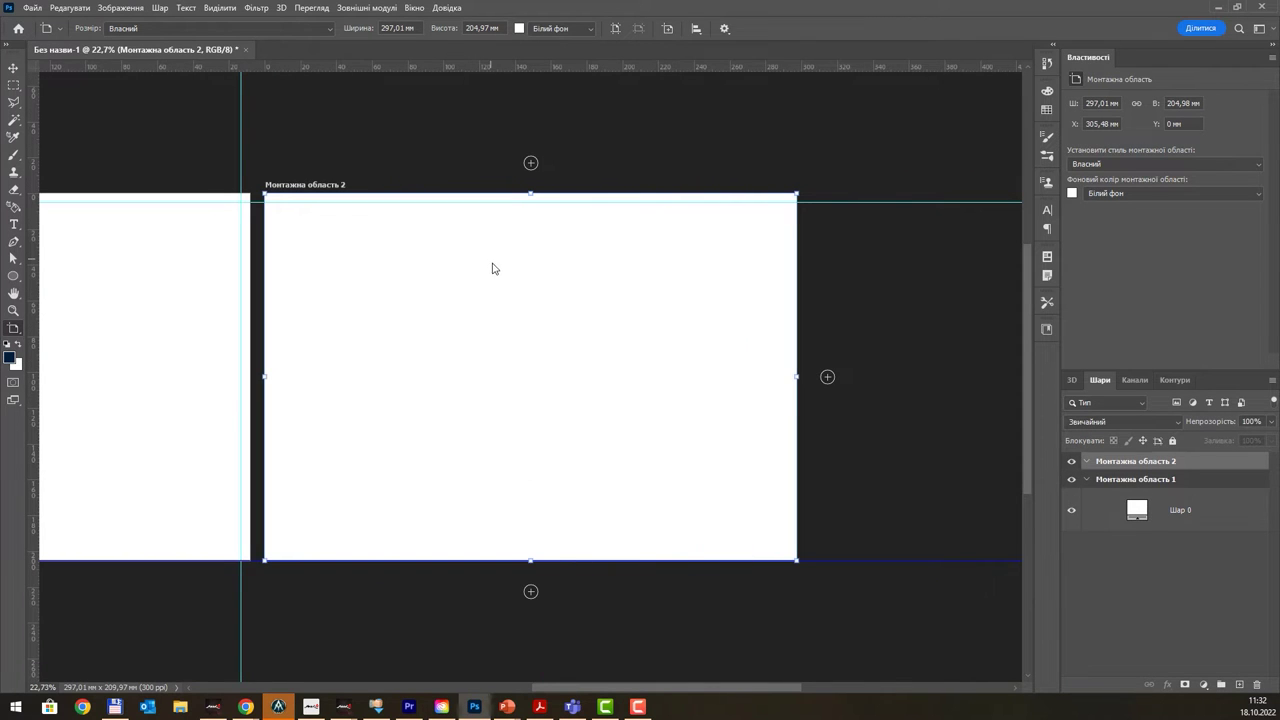
drag(592, 688, 477, 686)
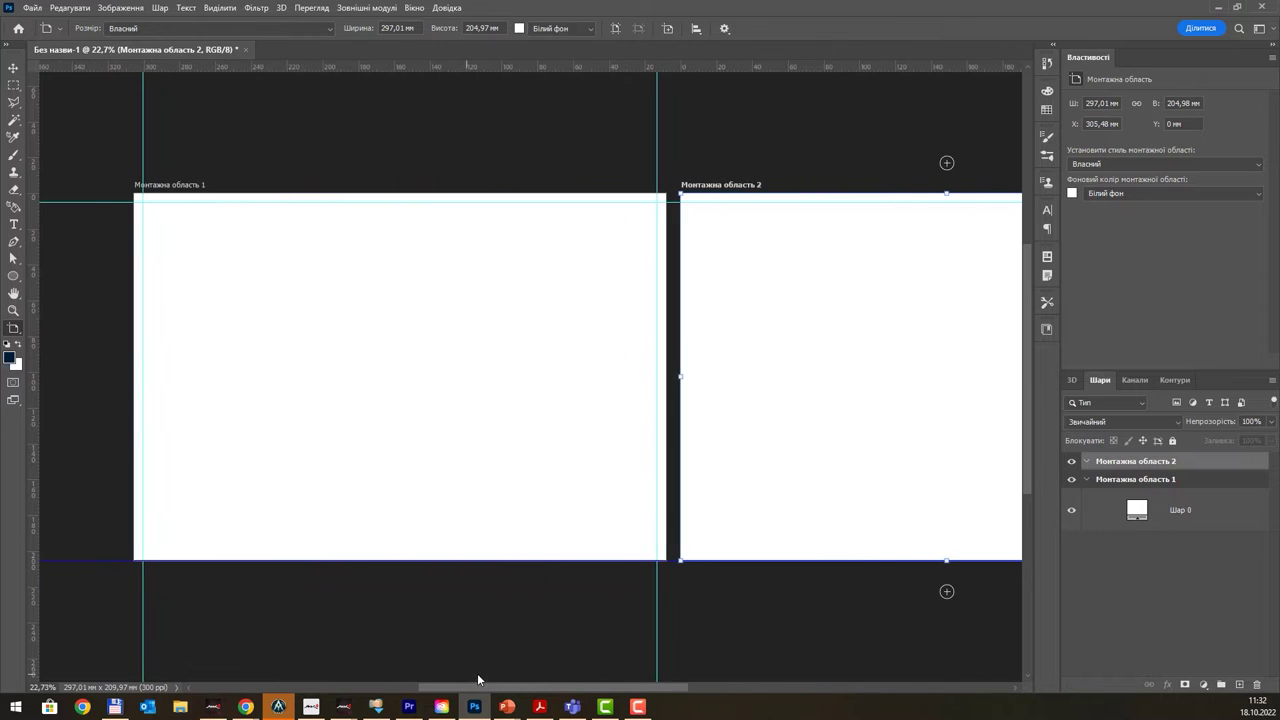
click(1115, 479)
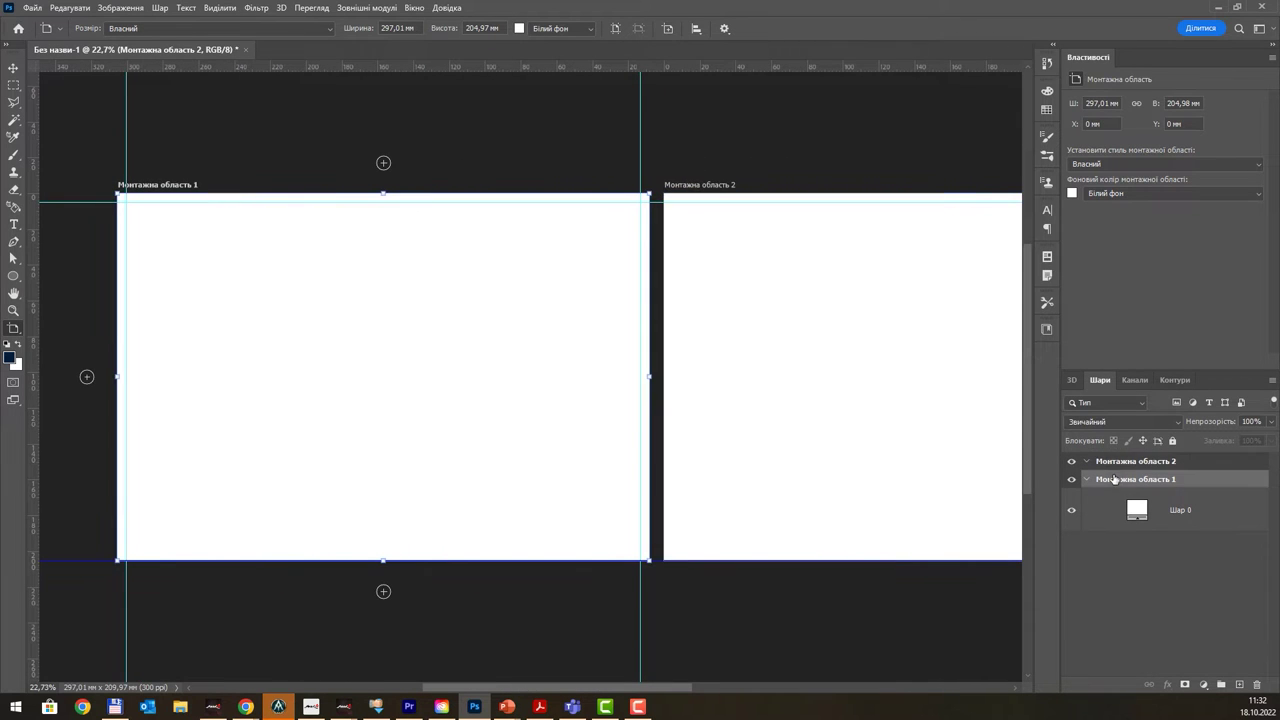
double_click(1115, 478)
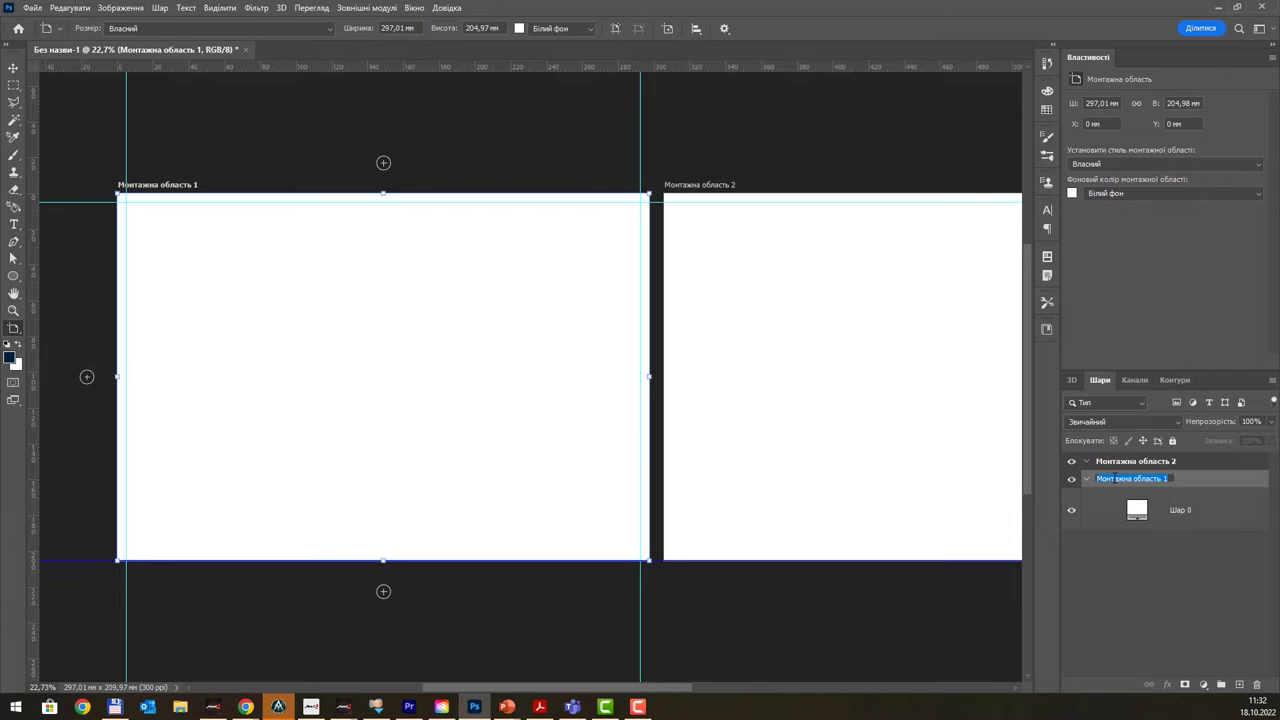
text(Сторінга перед)
text(ня)
key(Return)
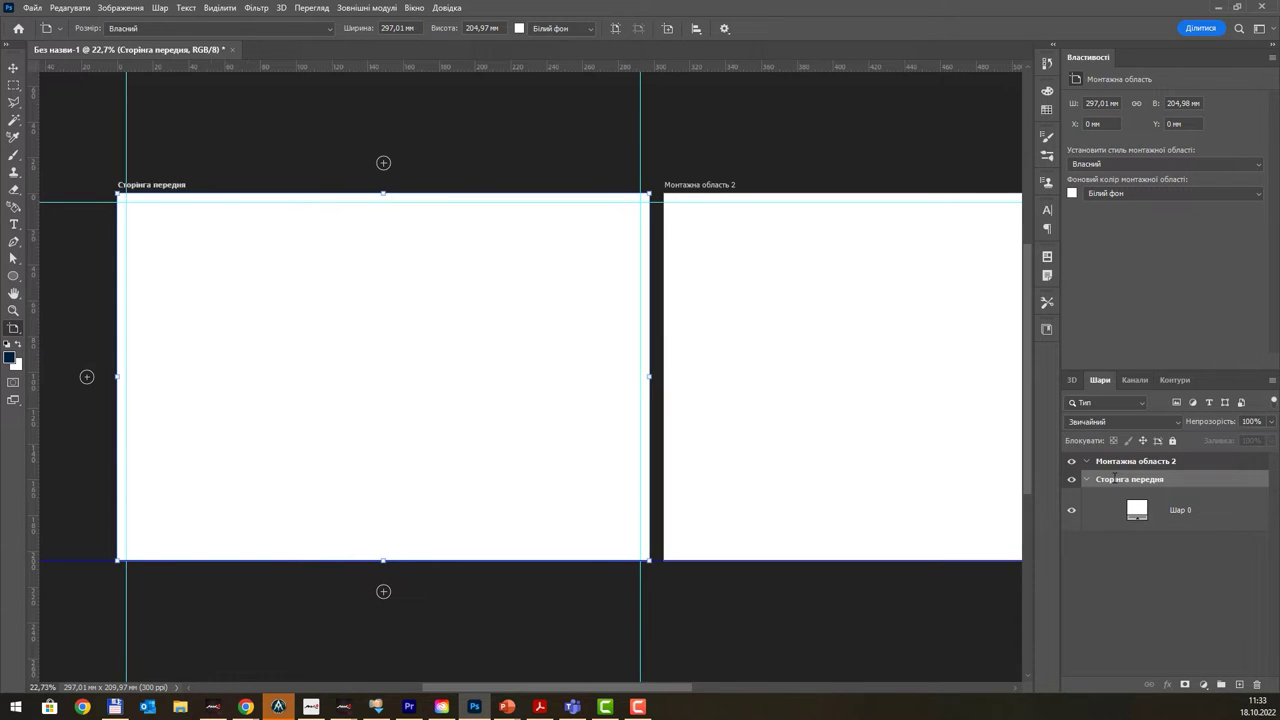
double_click(1128, 461)
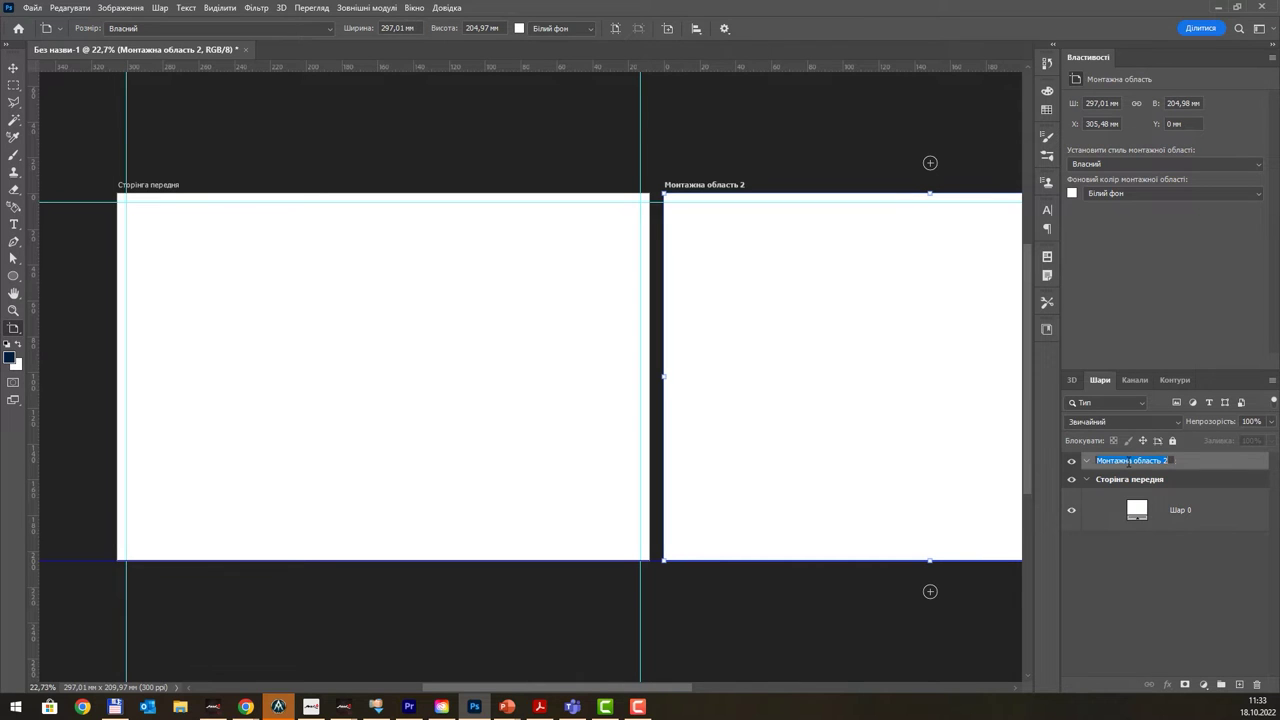
text(Сторінка задня)
key(Return)
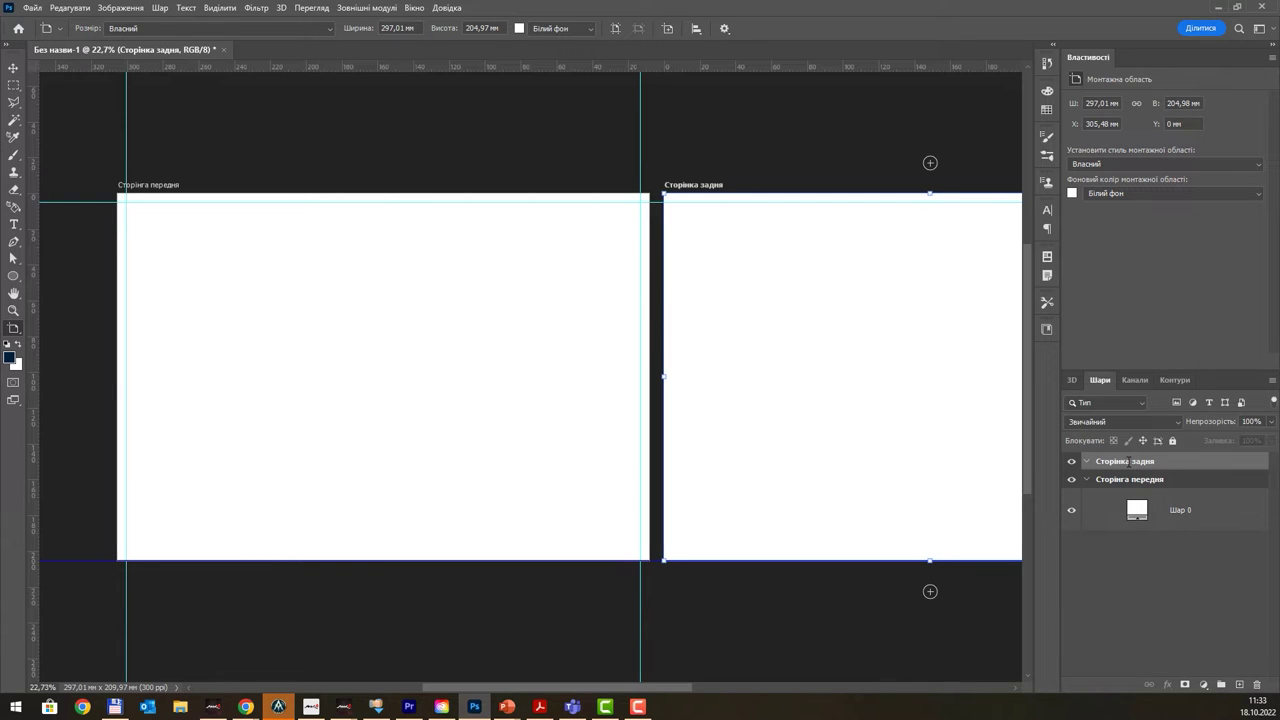
- Correct the typos in the front artboard name so it reads Сторінка передня
double_click(1118, 480)
click(1118, 481)
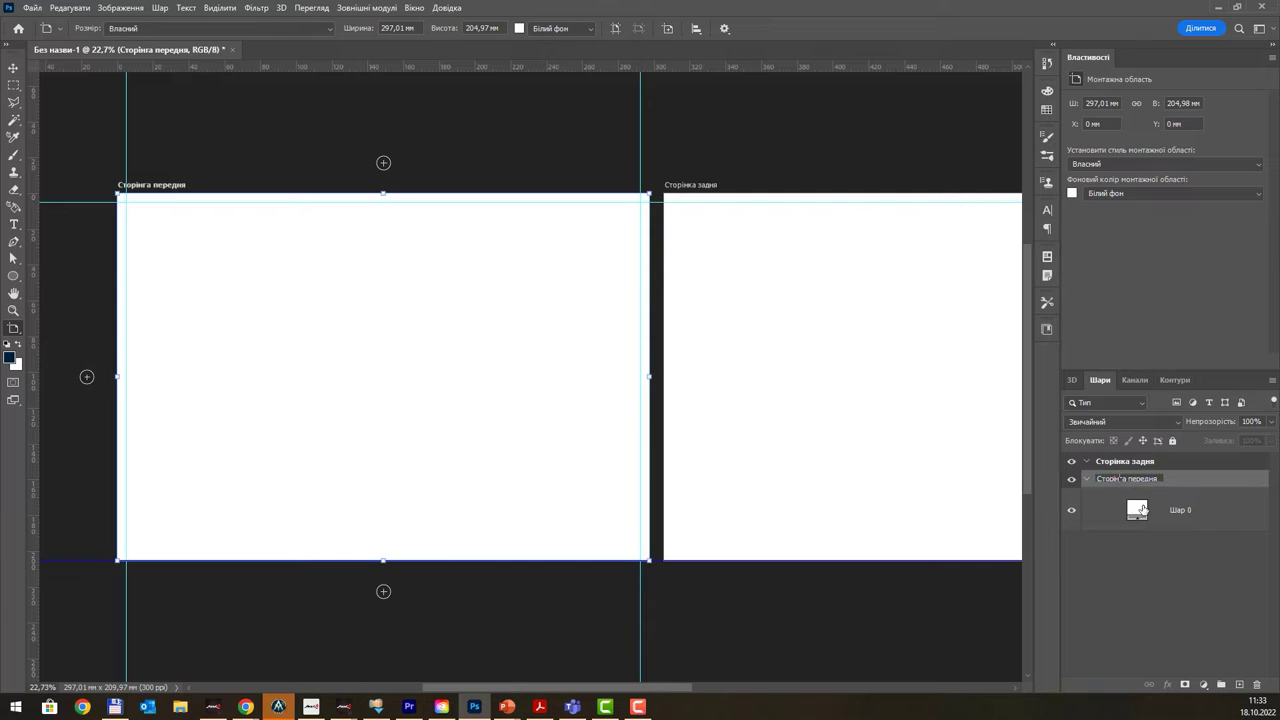
key(BackSpace)
text(к)
key(Return)
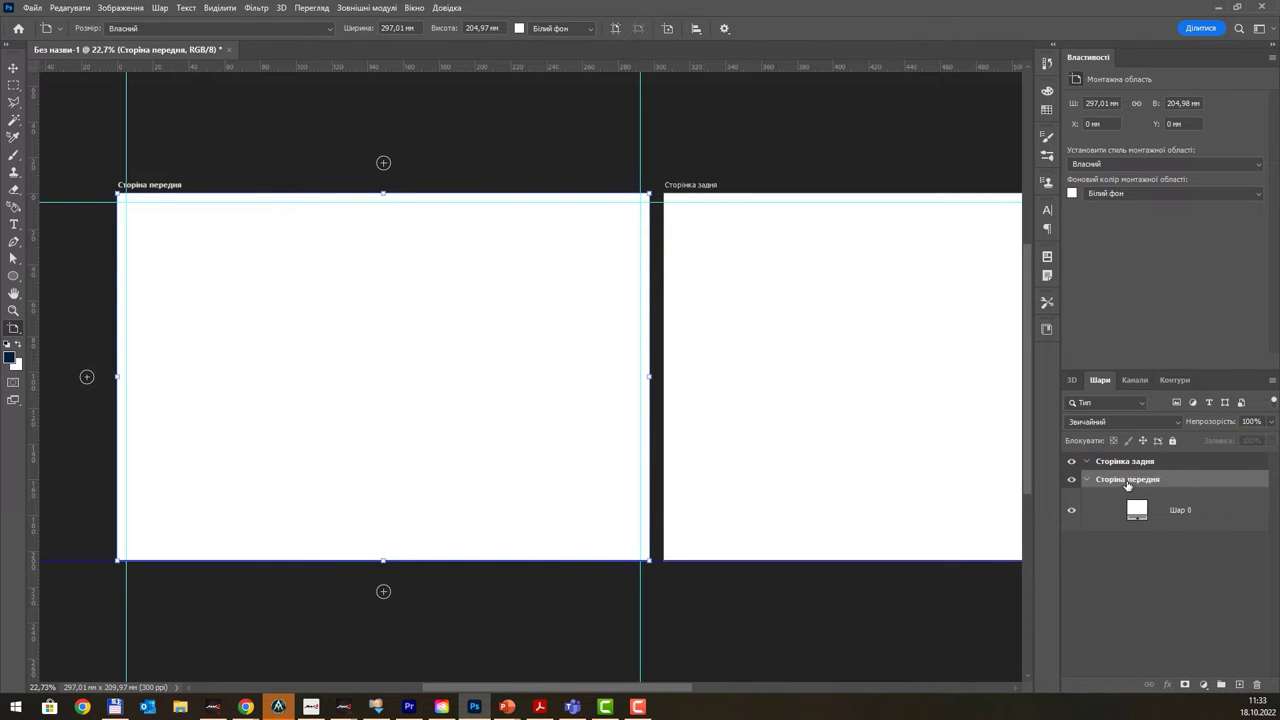
double_click(1121, 482)
click(1121, 479)
text(к)
key(Return)
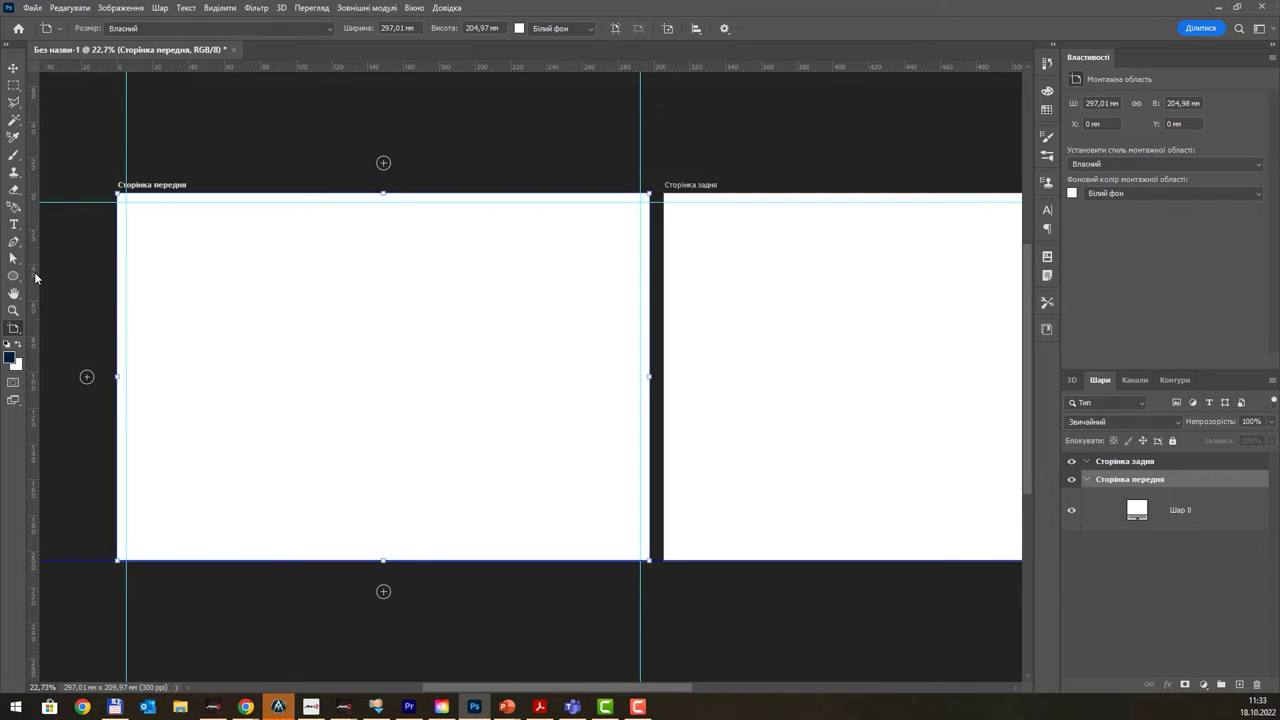
- Place vertical fold guides at about 193 mm and 103 mm on the front artboard
drag(34, 278, 120, 268)
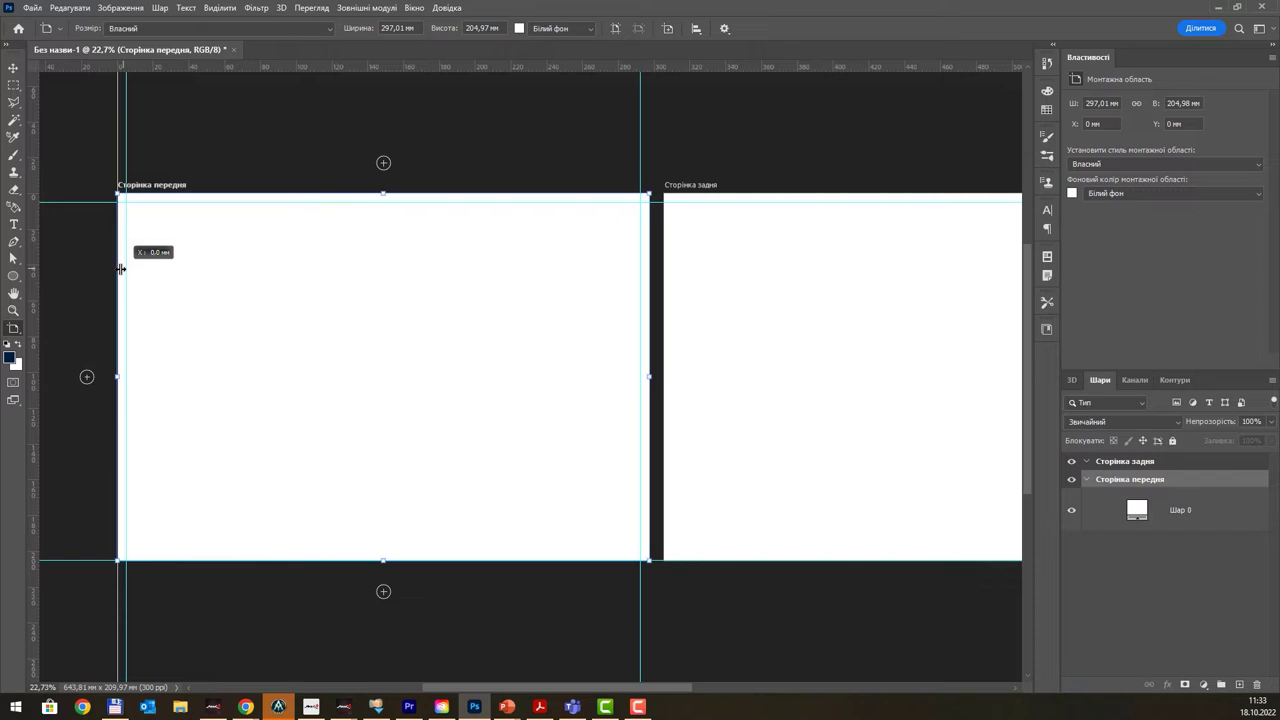
mouse_move(120, 268)
mouse_down()
mouse_move(574, 294)
mouse_move(654, 277)
mouse_move(649, 296)
mouse_move(249, 289)
mouse_move(663, 303)
mouse_move(648, 312)
mouse_up()
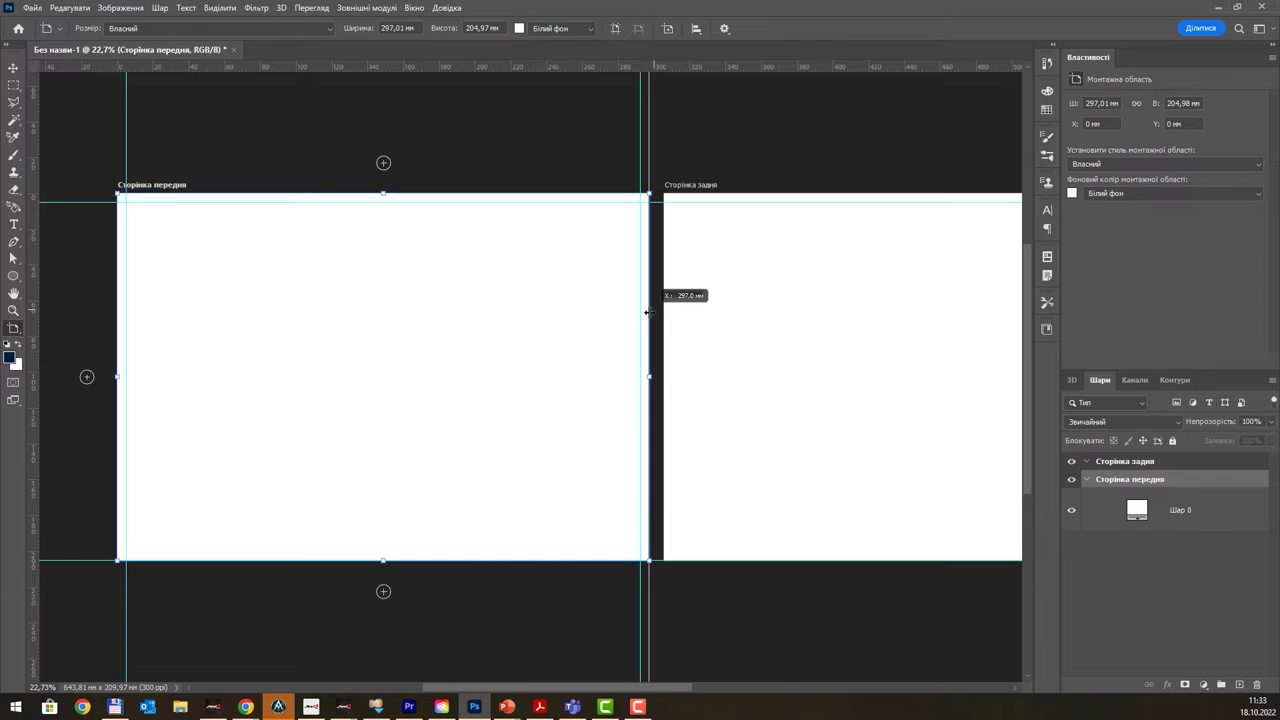
mouse_move(648, 312)
mouse_down()
mouse_move(403, 317)
mouse_move(662, 308)
mouse_move(648, 326)
mouse_move(420, 320)
mouse_move(470, 322)
mouse_up()
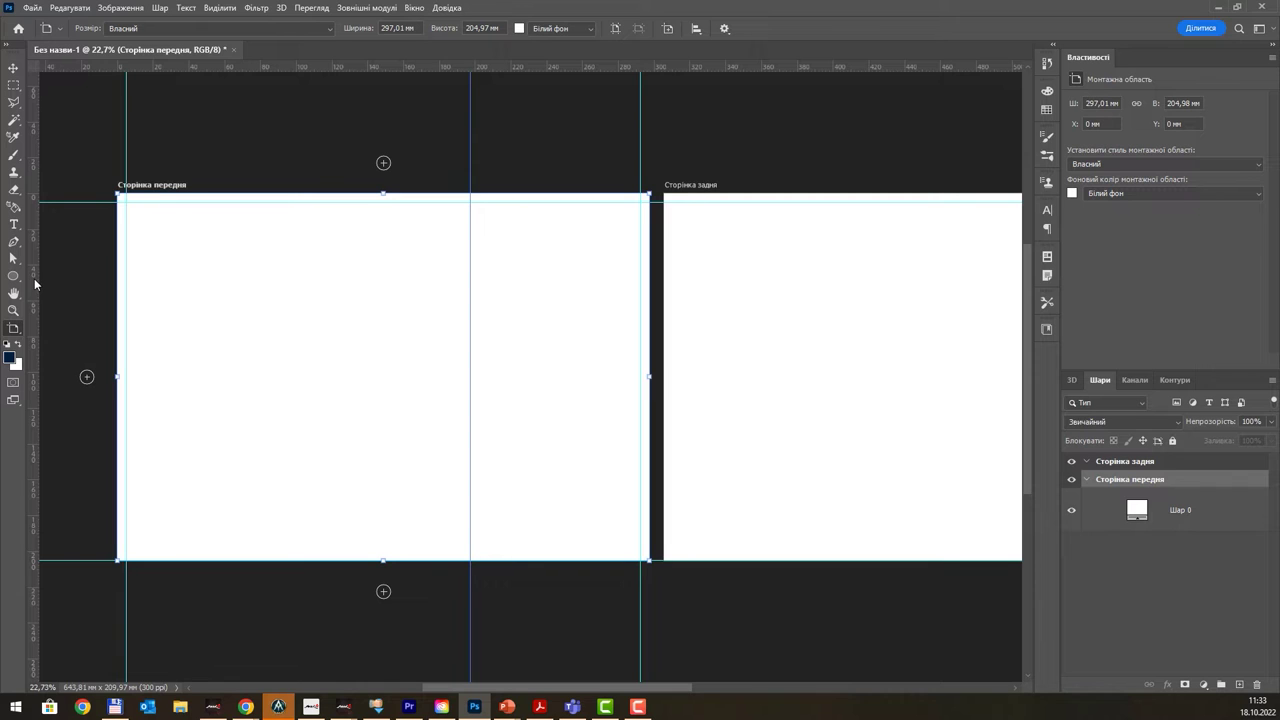
mouse_move(35, 285)
mouse_down()
mouse_move(302, 293)
mouse_move(246, 294)
mouse_move(291, 297)
mouse_up()
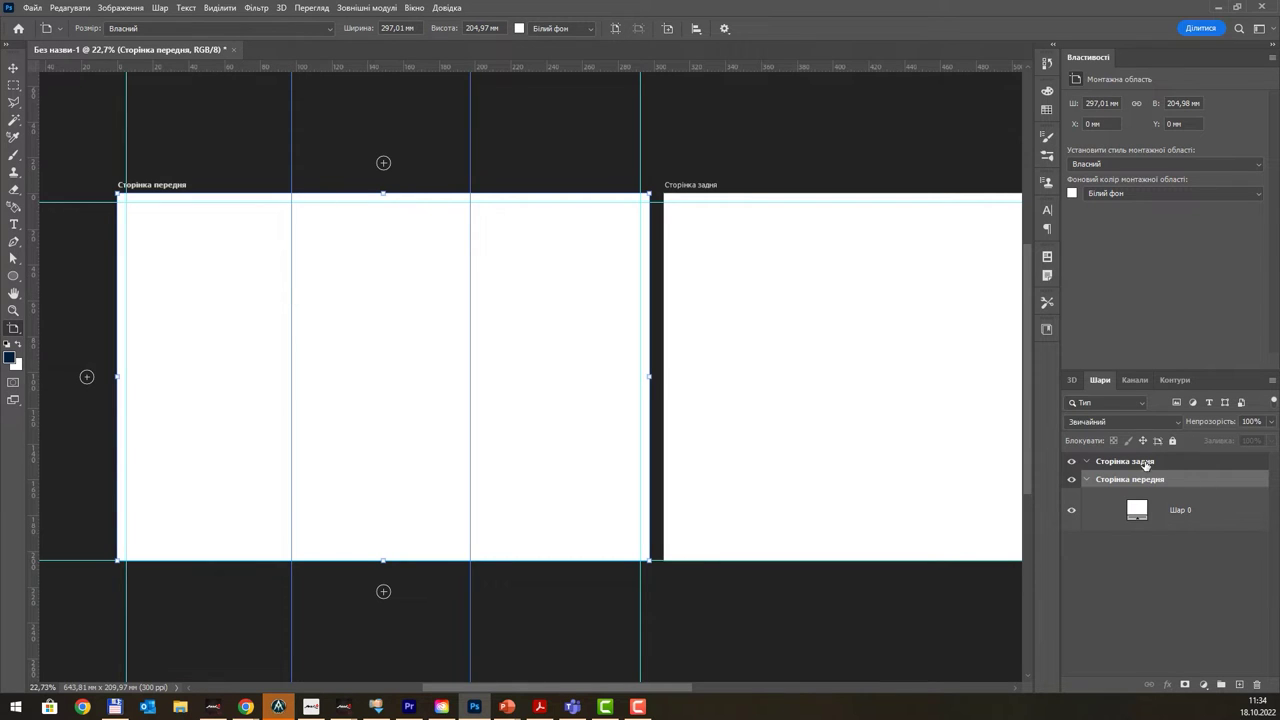
click(1146, 463)
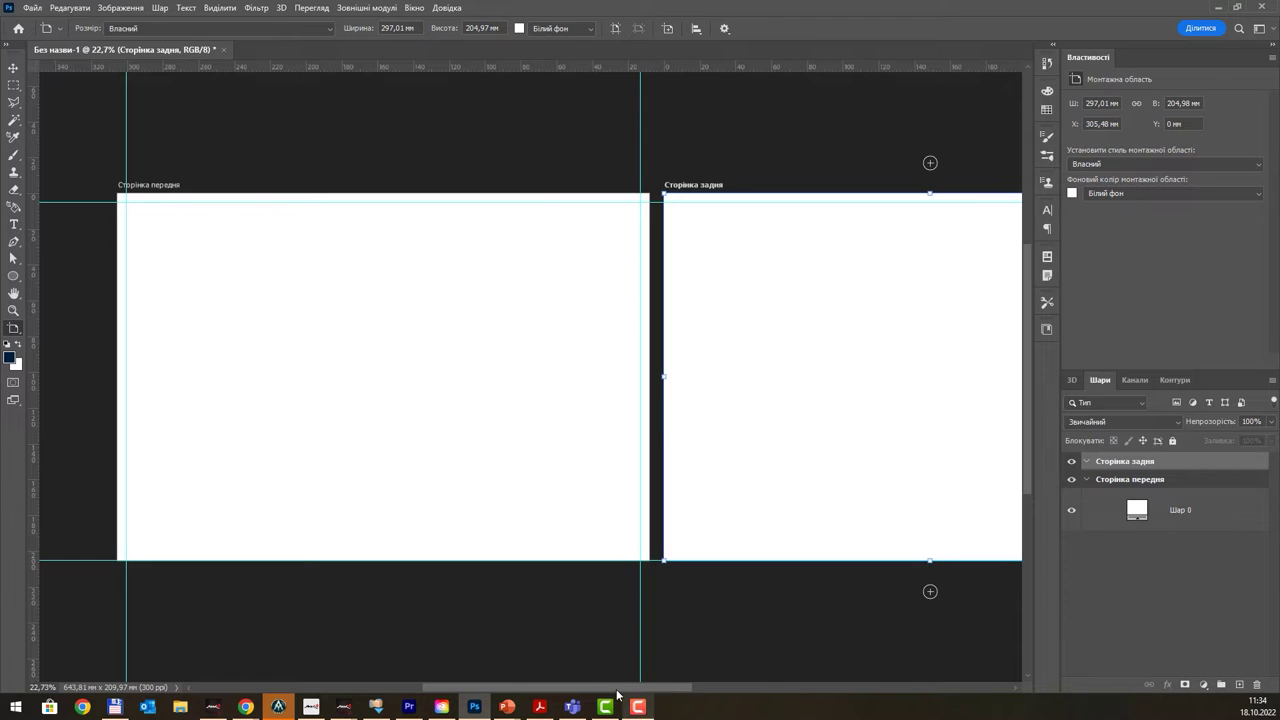
- Add a vertical guide at 100 mm on the Сторінка задня artboard
drag(617, 688, 737, 688)
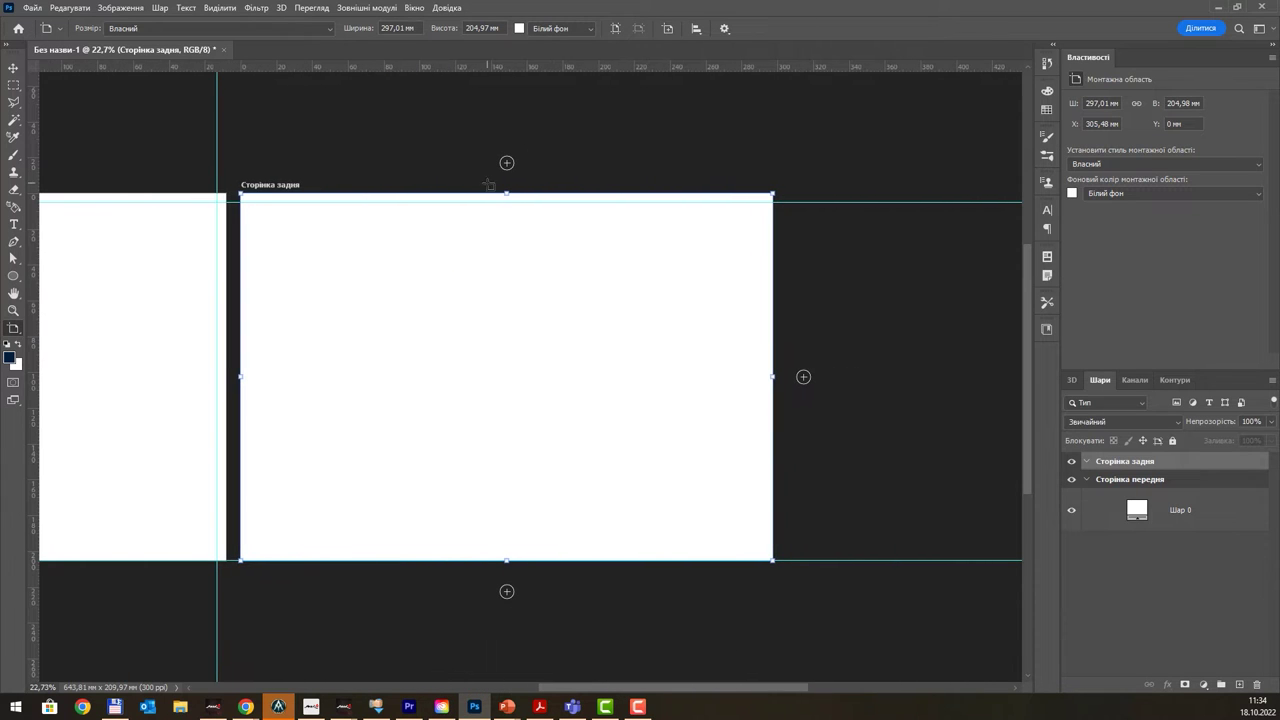
click(311, 8)
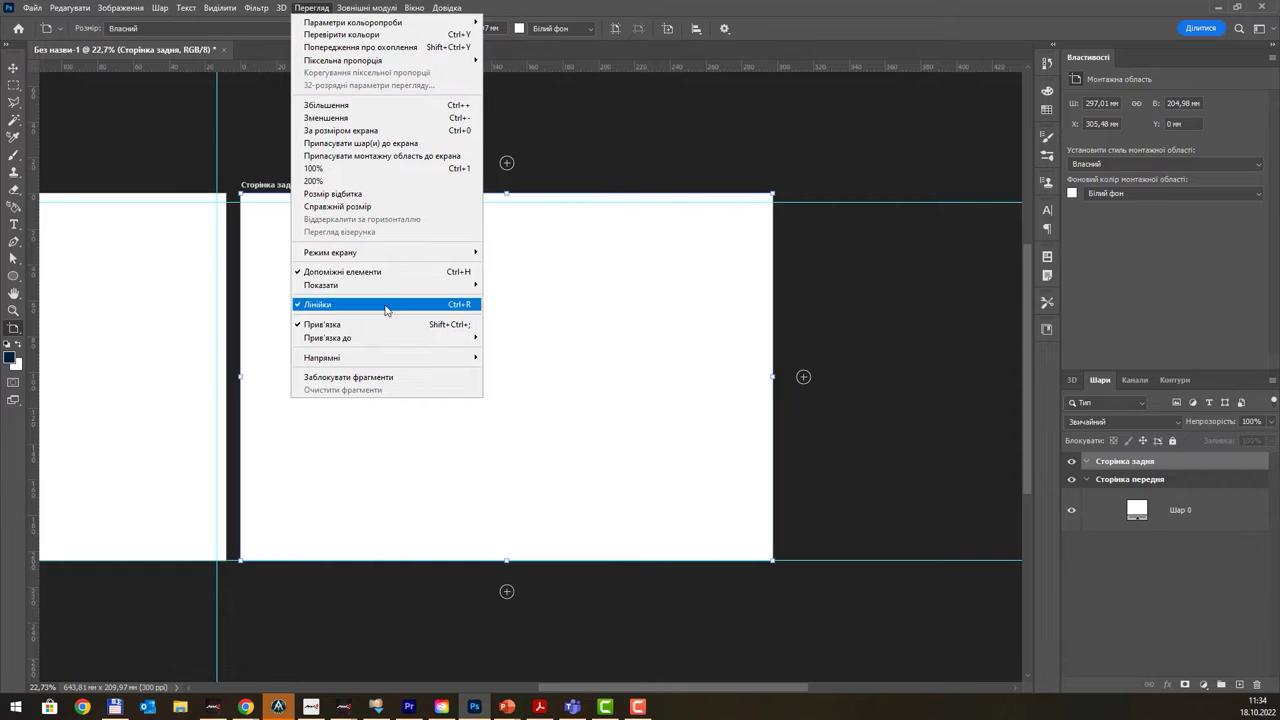
mouse_move(322, 357)
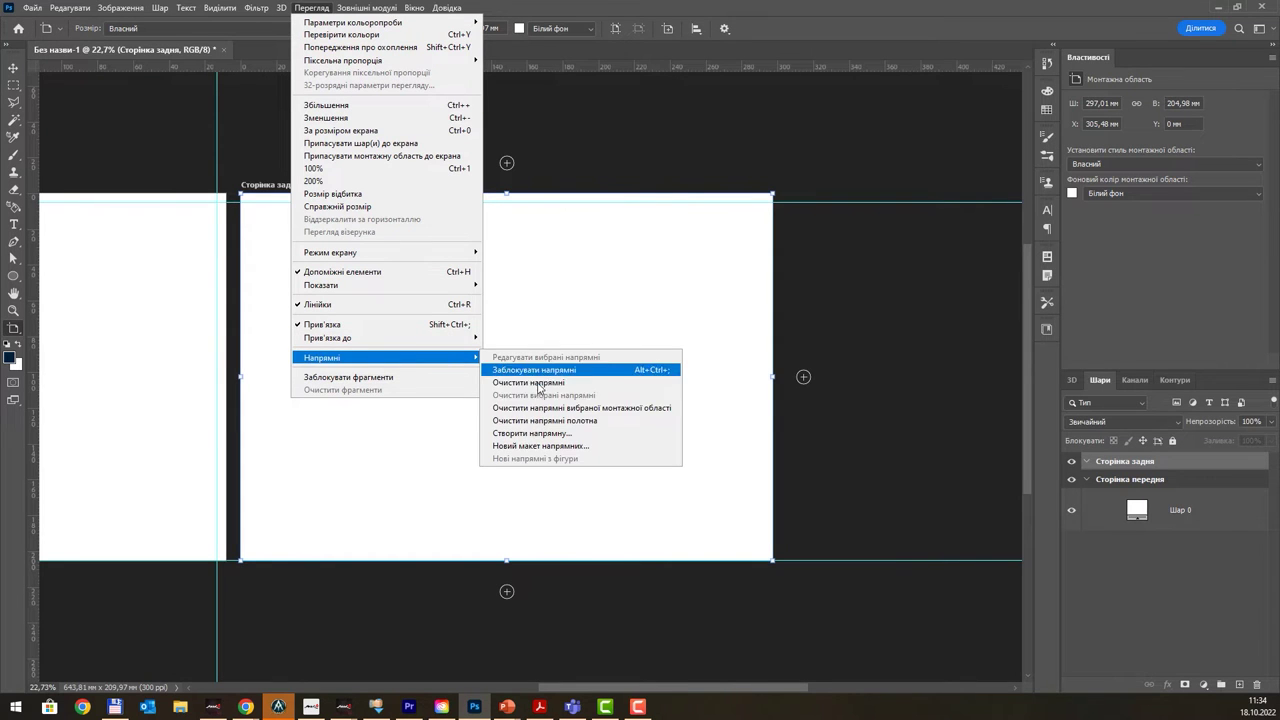
click(545, 436)
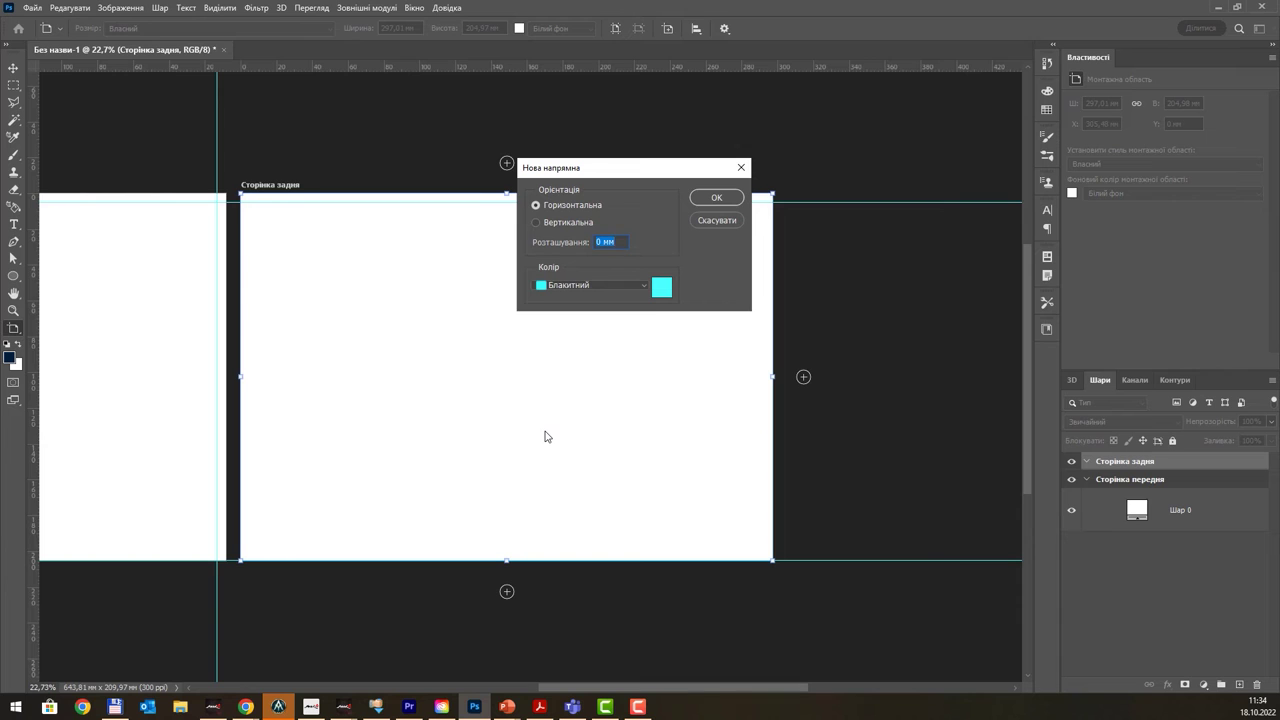
text(100)
click(555, 221)
click(709, 199)
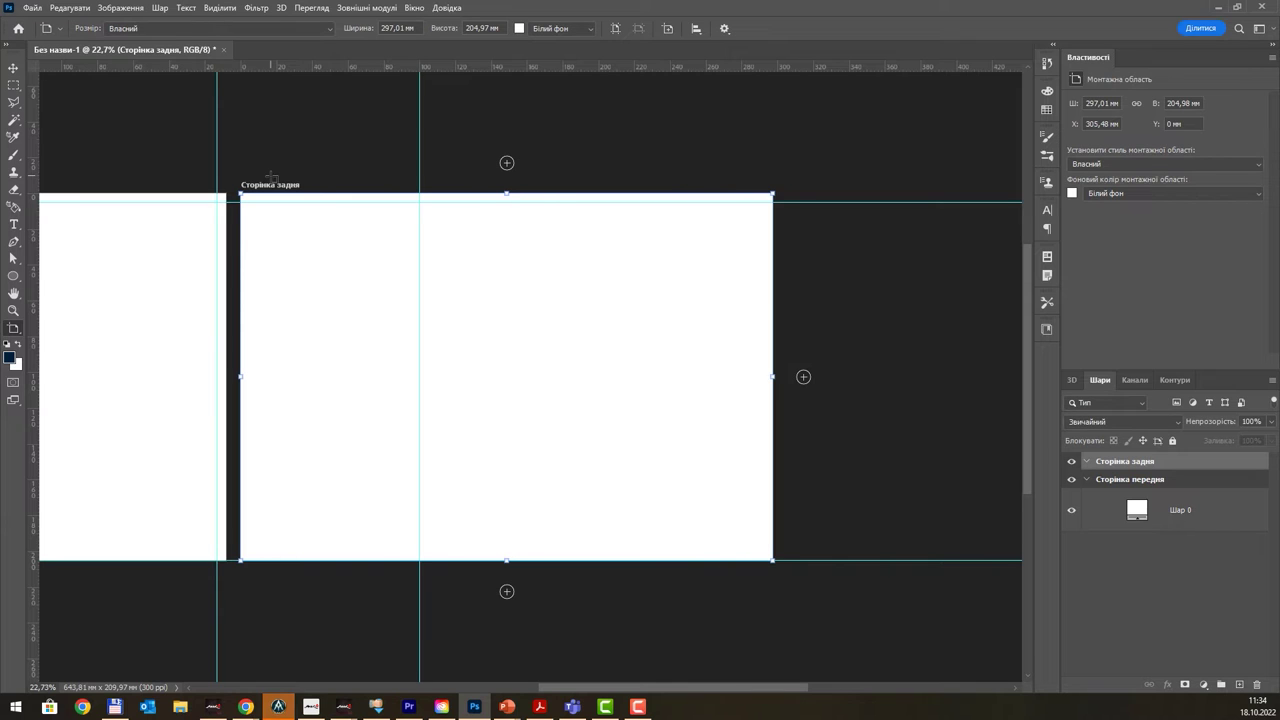
- Add a second vertical guide at 200 mm on the back artboard
click(312, 8)
mouse_move(322, 357)
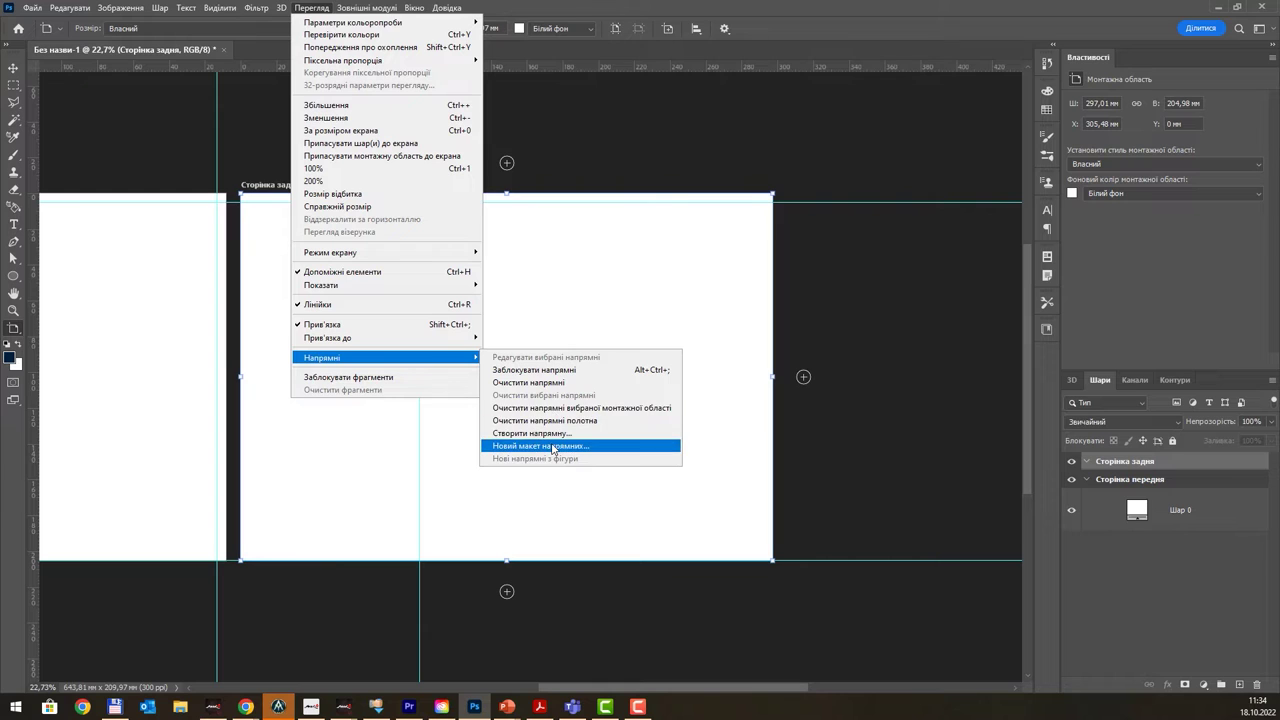
click(553, 434)
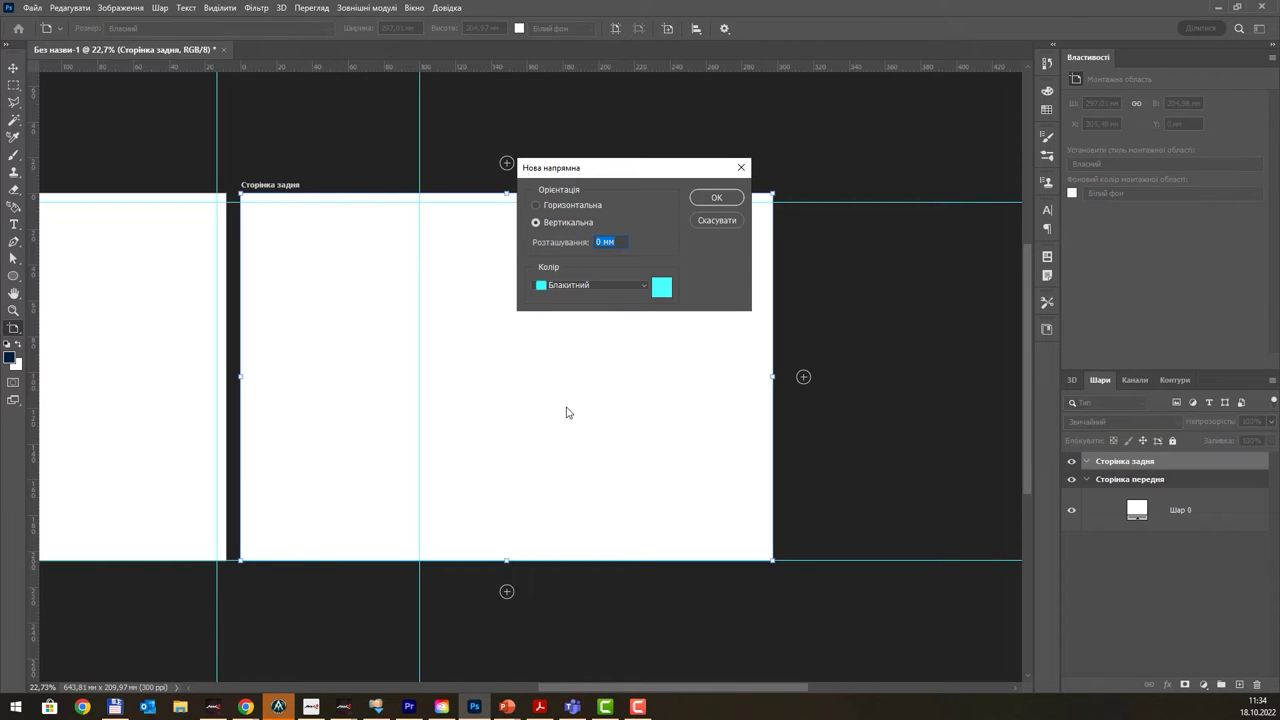
text(200)
click(713, 199)
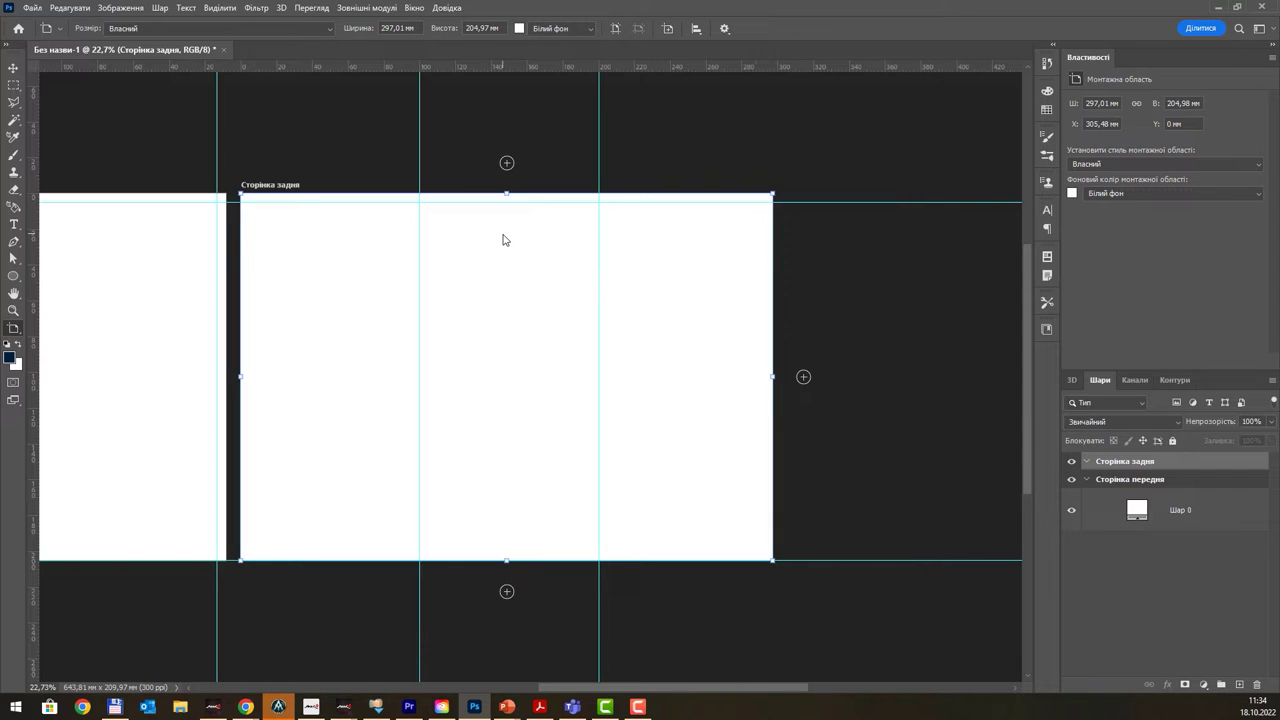
click(1120, 484)
drag(558, 692, 443, 692)
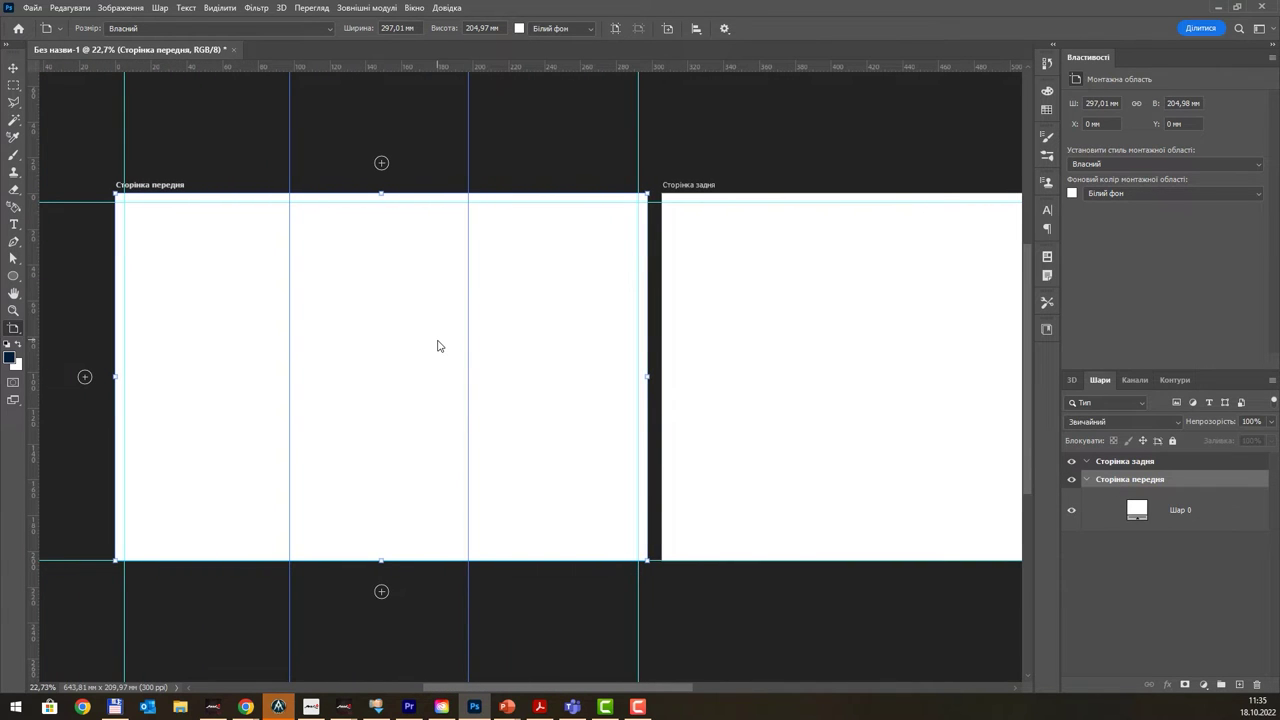
- Save the document to Creative Cloud under the name Буклет А4 2022.psdc
key(ctrl+s)
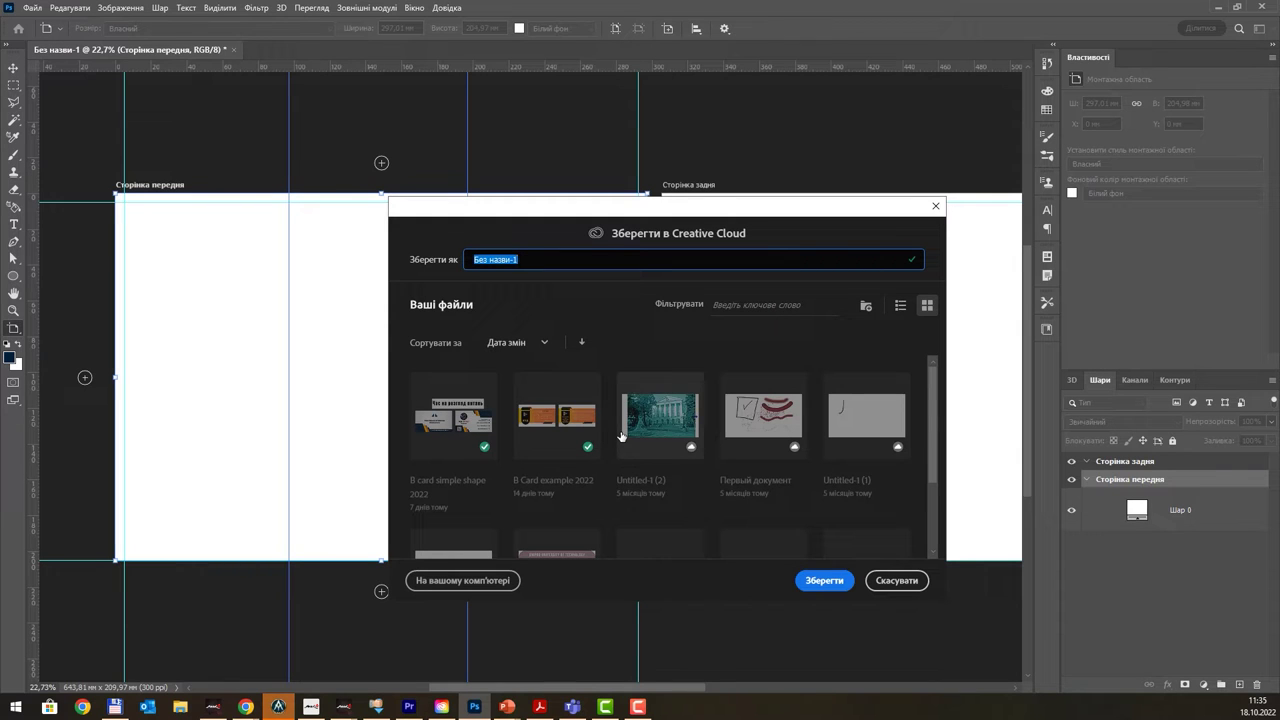
text(Буклет А4 2022)
click(824, 580)
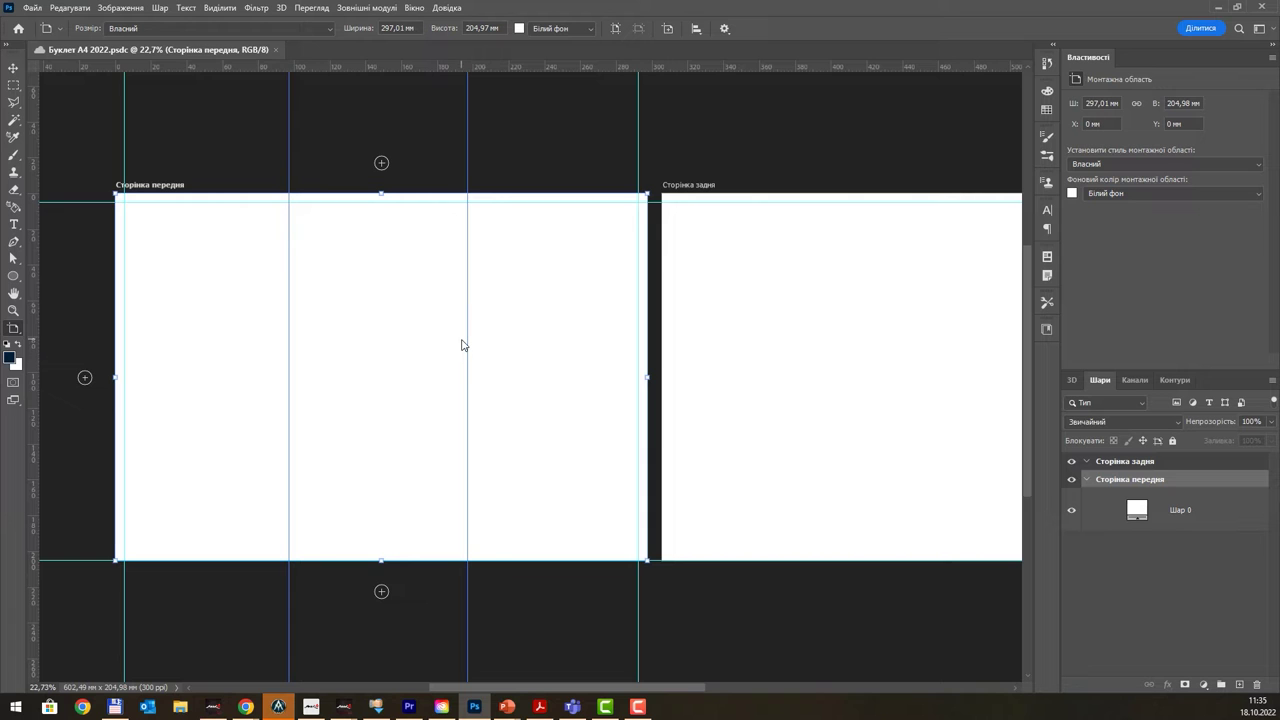
- Copy the Jakarta Education Expo brochure image from the Pinterest pin and return to Photoshop's back artboard
key(alt+Tab)
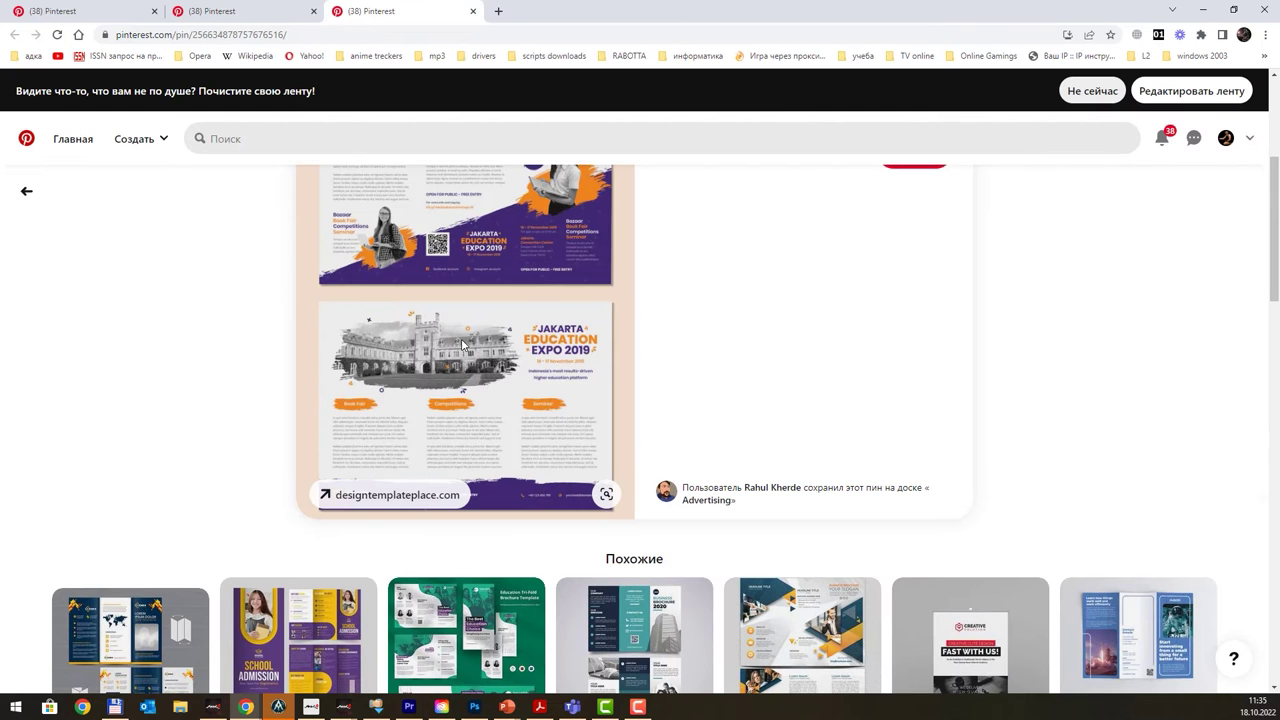
scroll(482, 207, up, 2)
scroll(482, 207, down, 1)
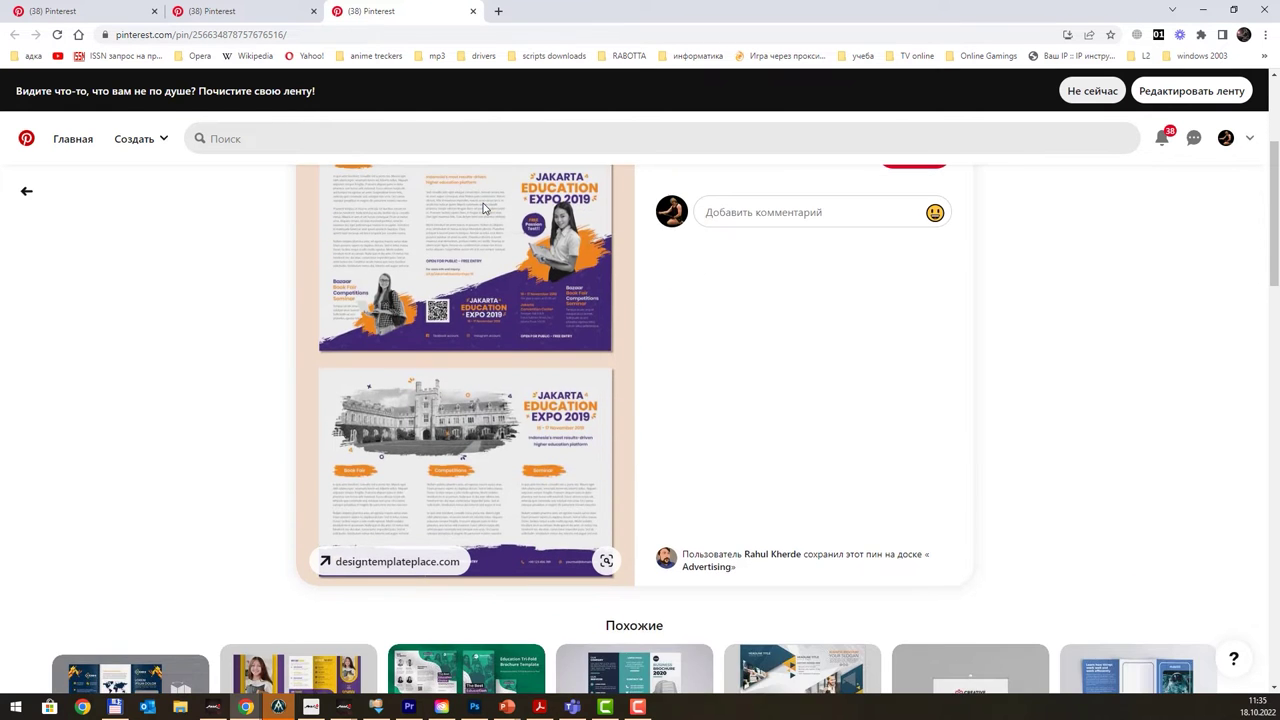
scroll(483, 207, up, 1)
right_click(462, 259)
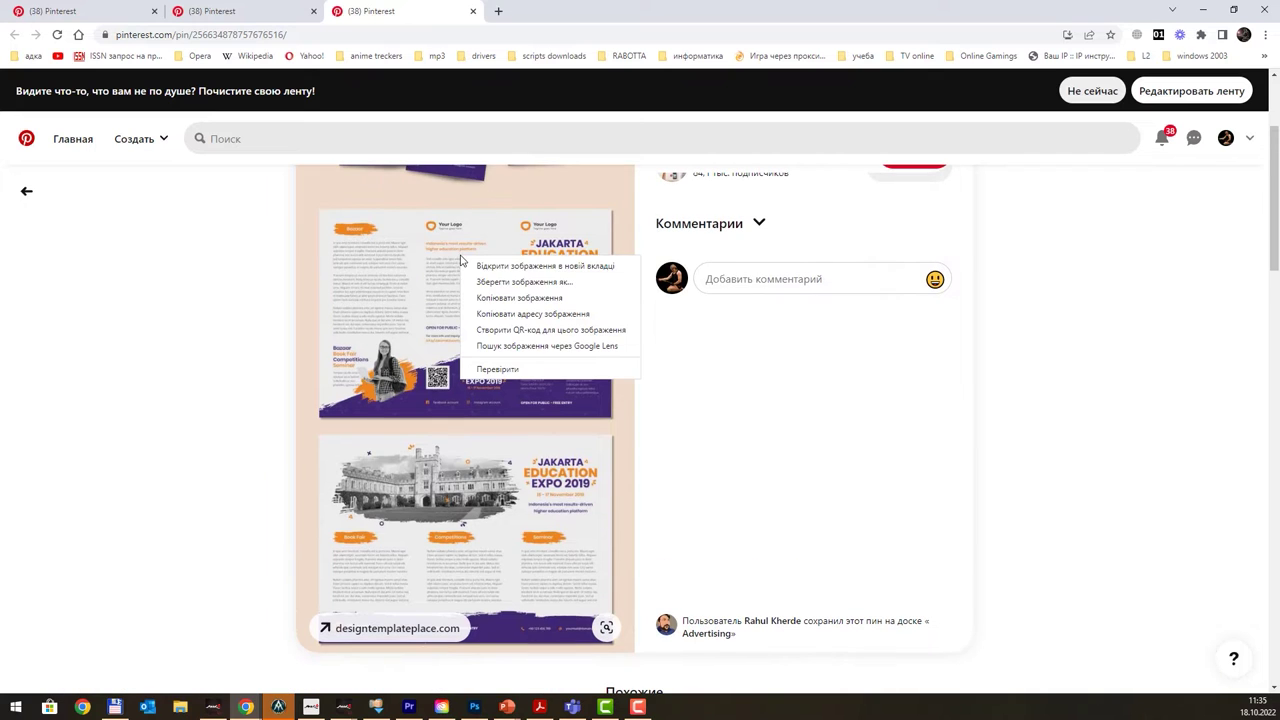
click(519, 297)
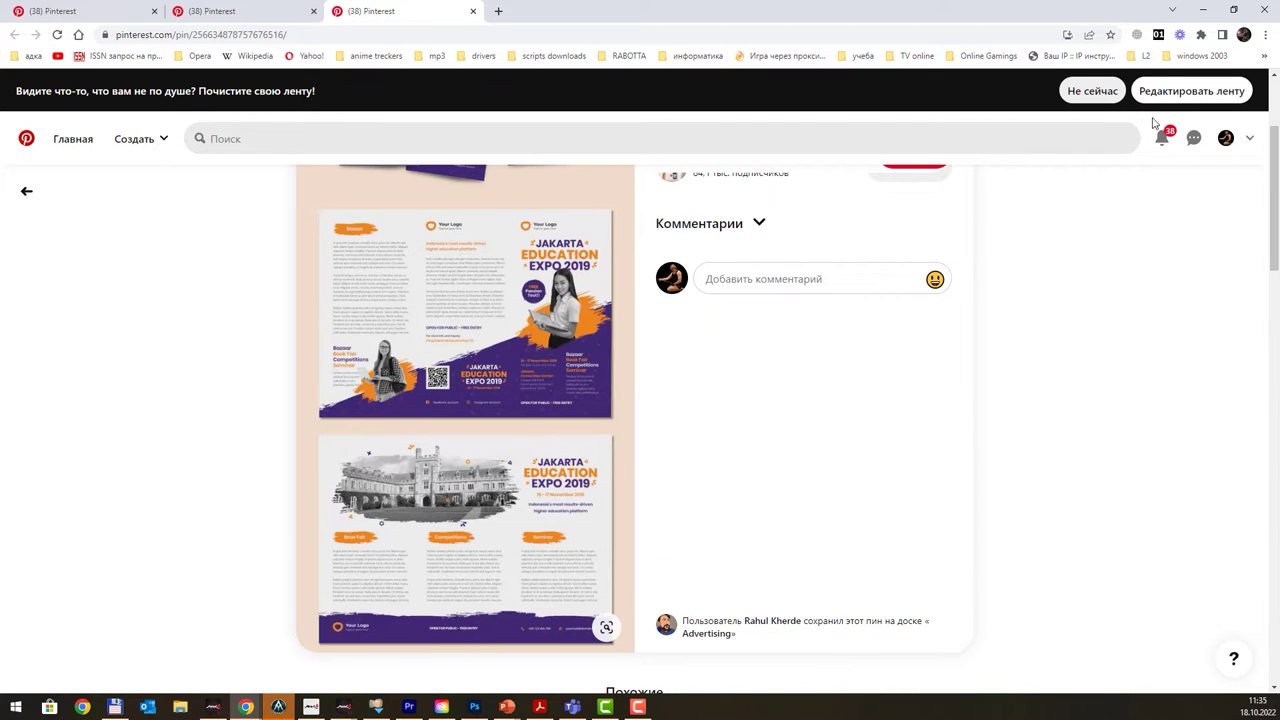
click(1172, 10)
click(1122, 462)
- Paste the brochure image onto the back artboard, move it to the upper left, and enlarge it
key(ctrl+v)
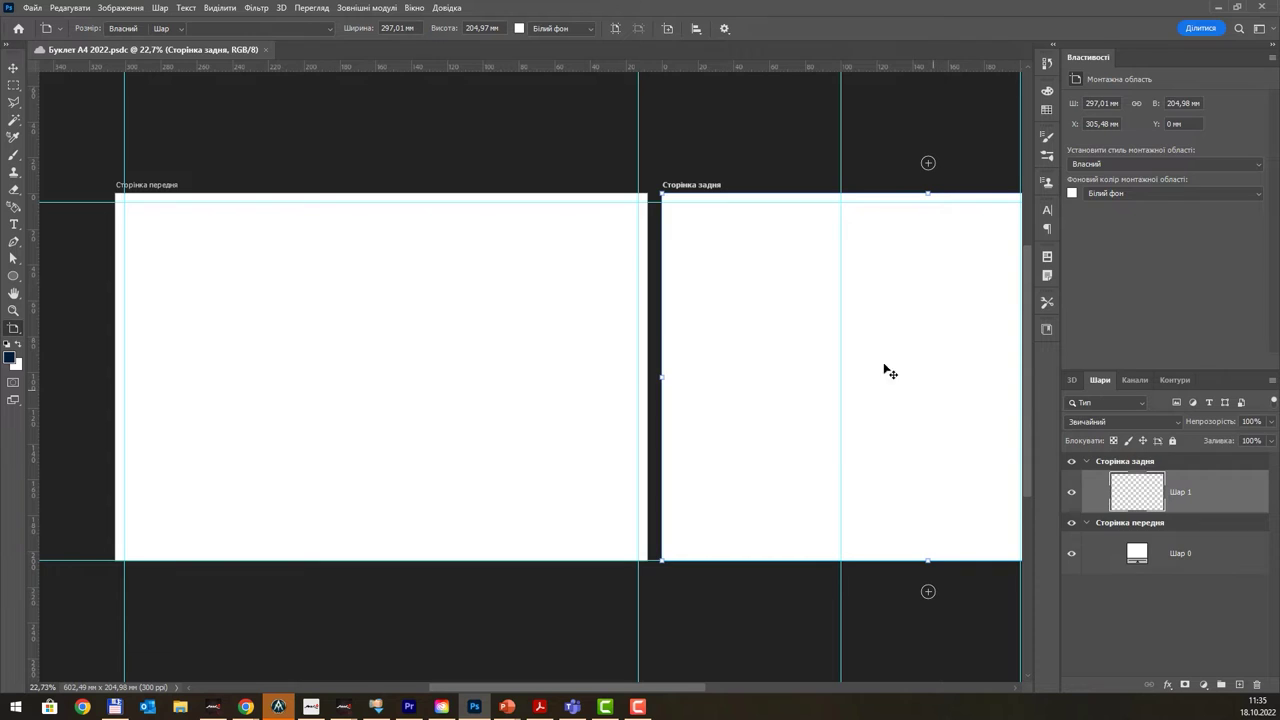
drag(857, 338, 711, 263)
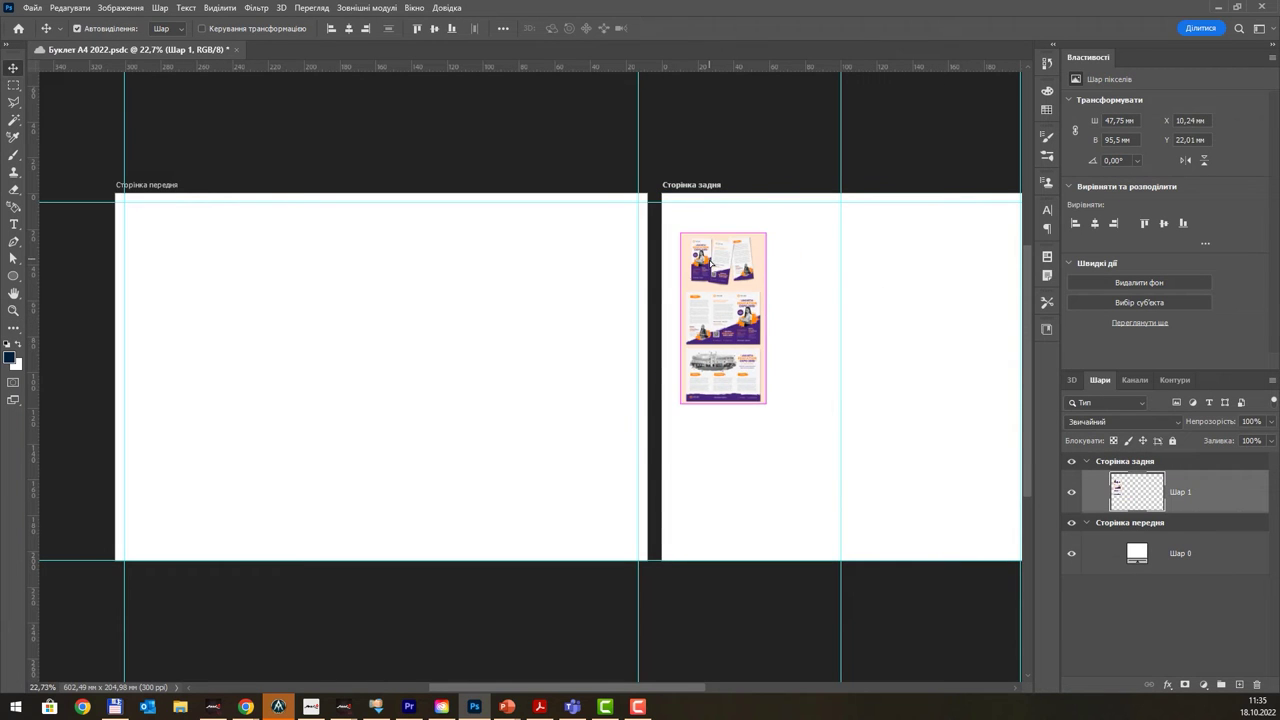
key(ctrl+t)
drag(765, 405, 966, 514)
key(ctrl+z)
drag(741, 369, 751, 350)
drag(858, 546, 870, 558)
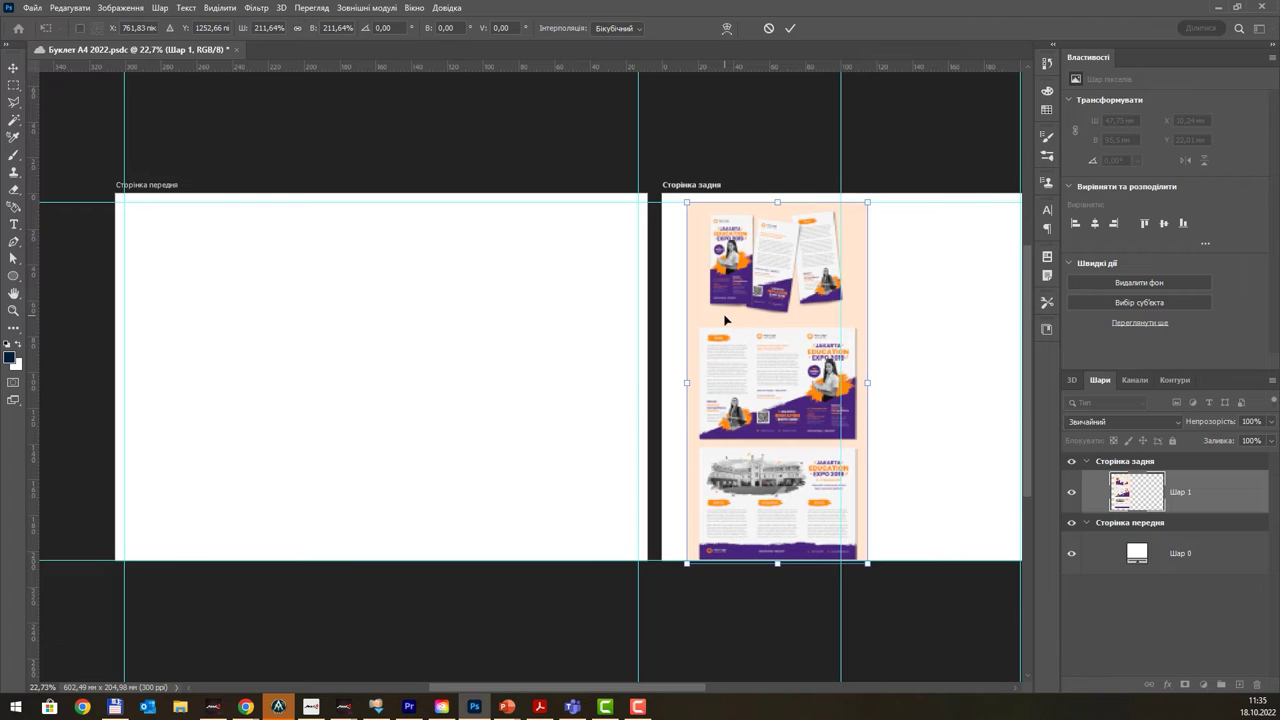
key(Return)
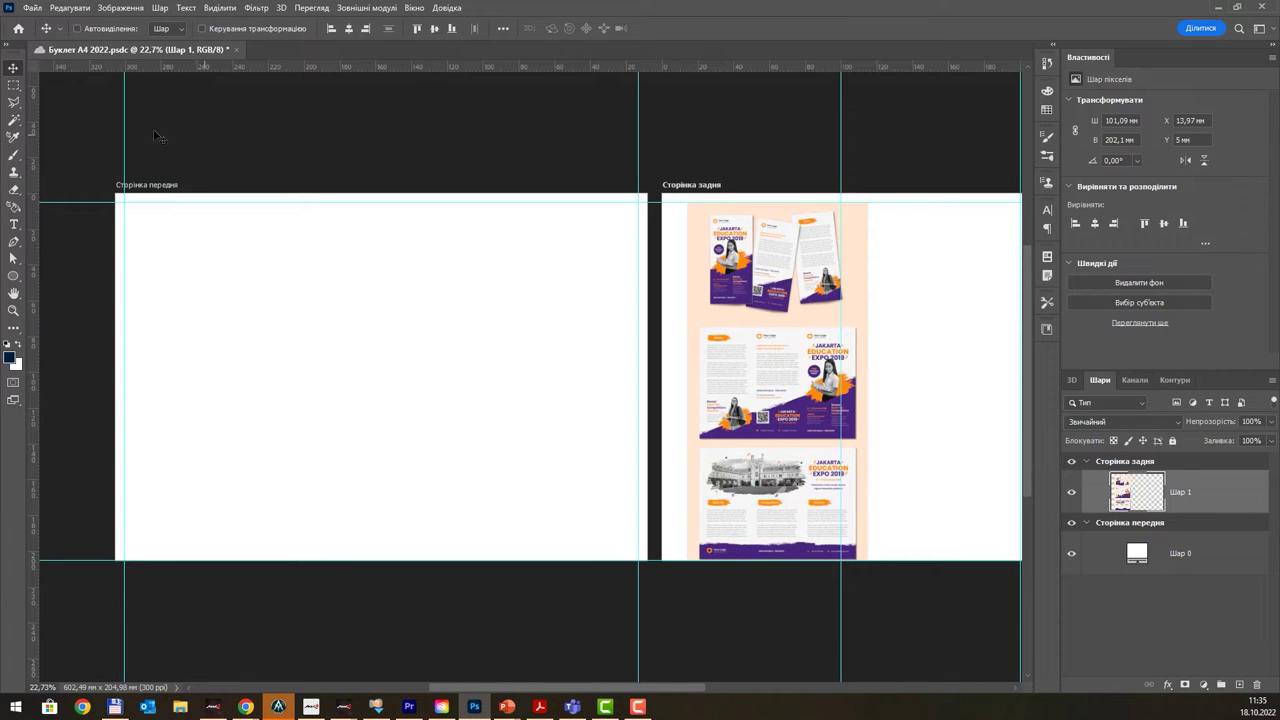
- Delete the strip holding the top brochure preview with a rectangular selection
click(14, 85)
drag(676, 317, 945, 167)
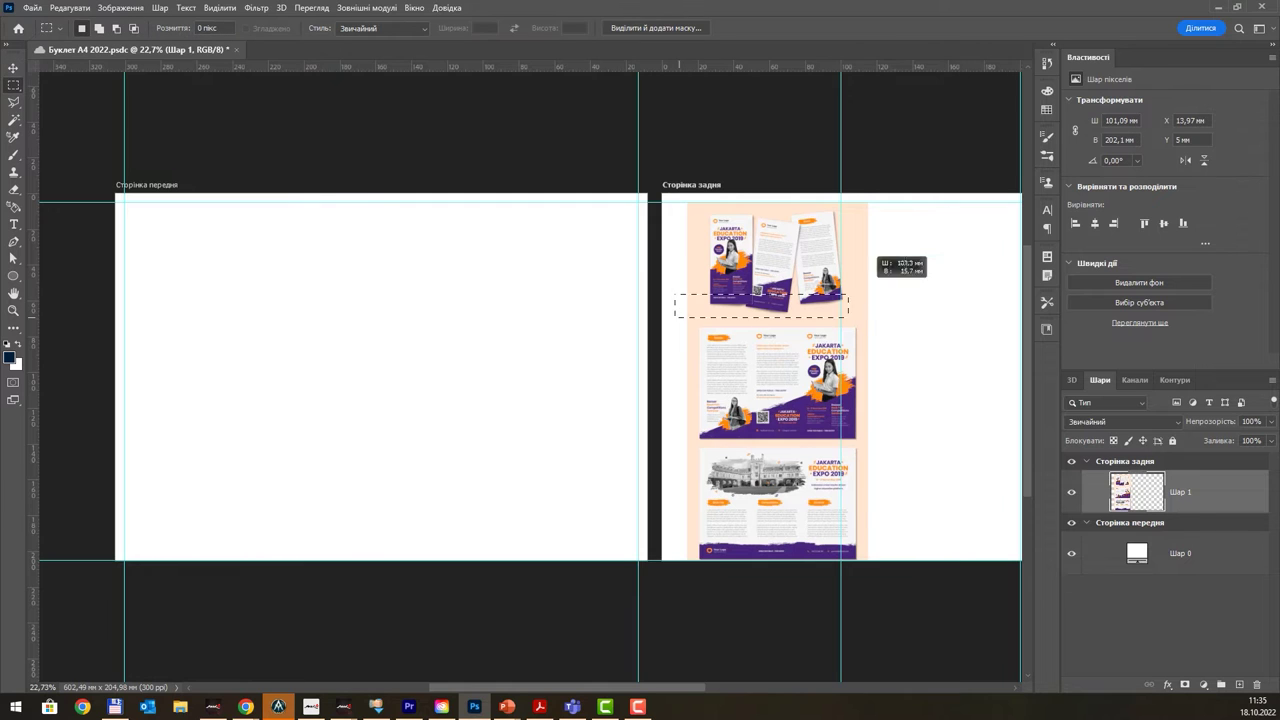
key(Delete)
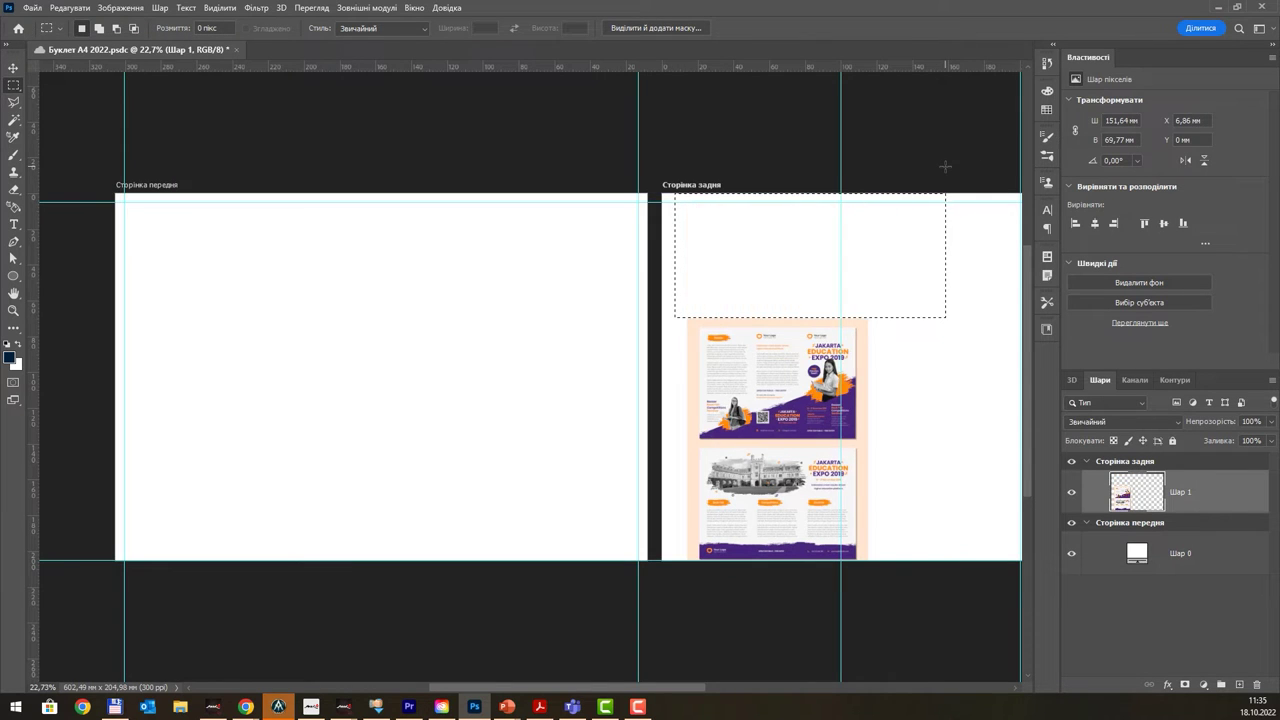
key(ctrl+d)
- Move the brochure image up onto the back page and scale it to about 144%
key(ctrl+t)
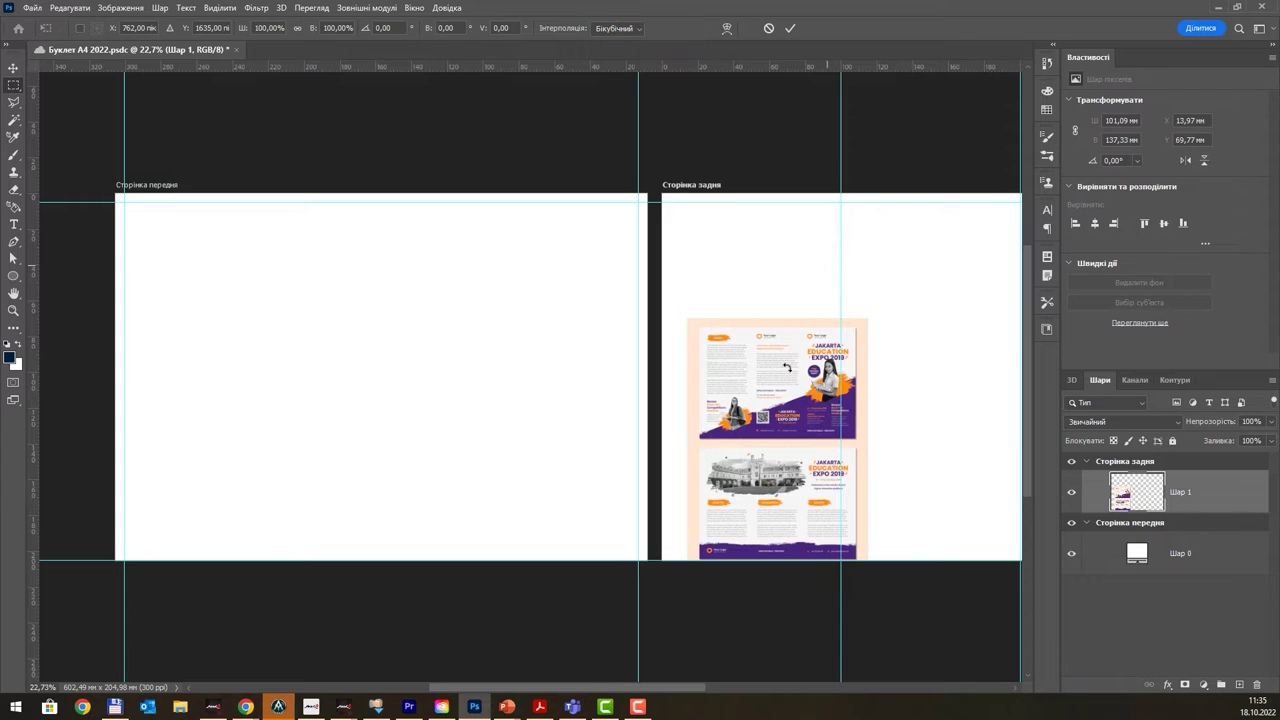
drag(753, 367, 791, 258)
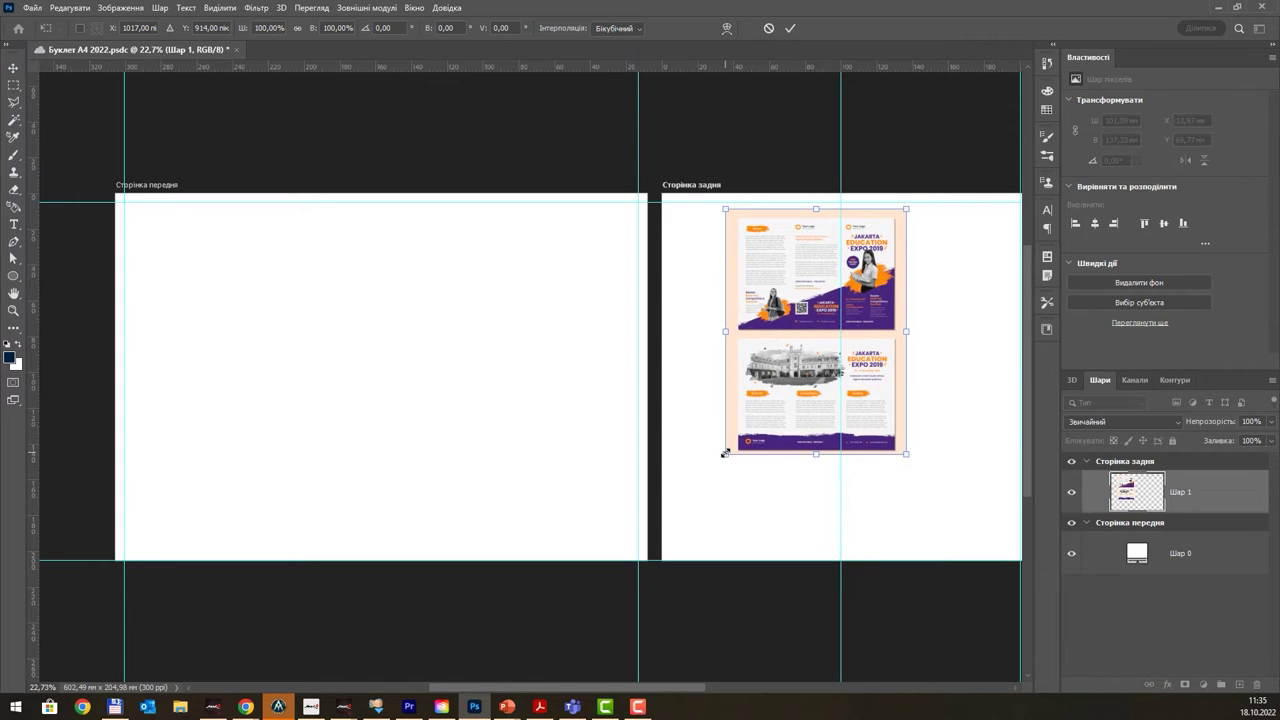
drag(725, 454, 663, 540)
key(ctrl+z)
drag(732, 305, 776, 293)
drag(684, 546, 677, 557)
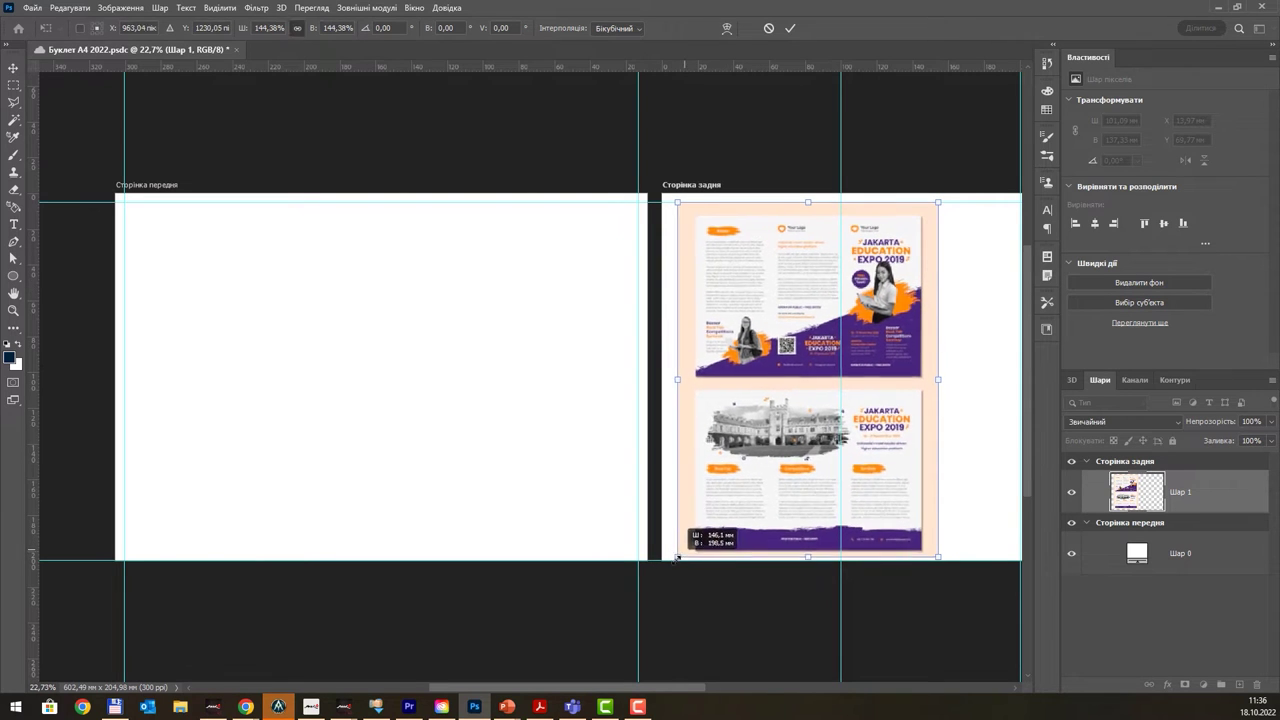
key(Return)
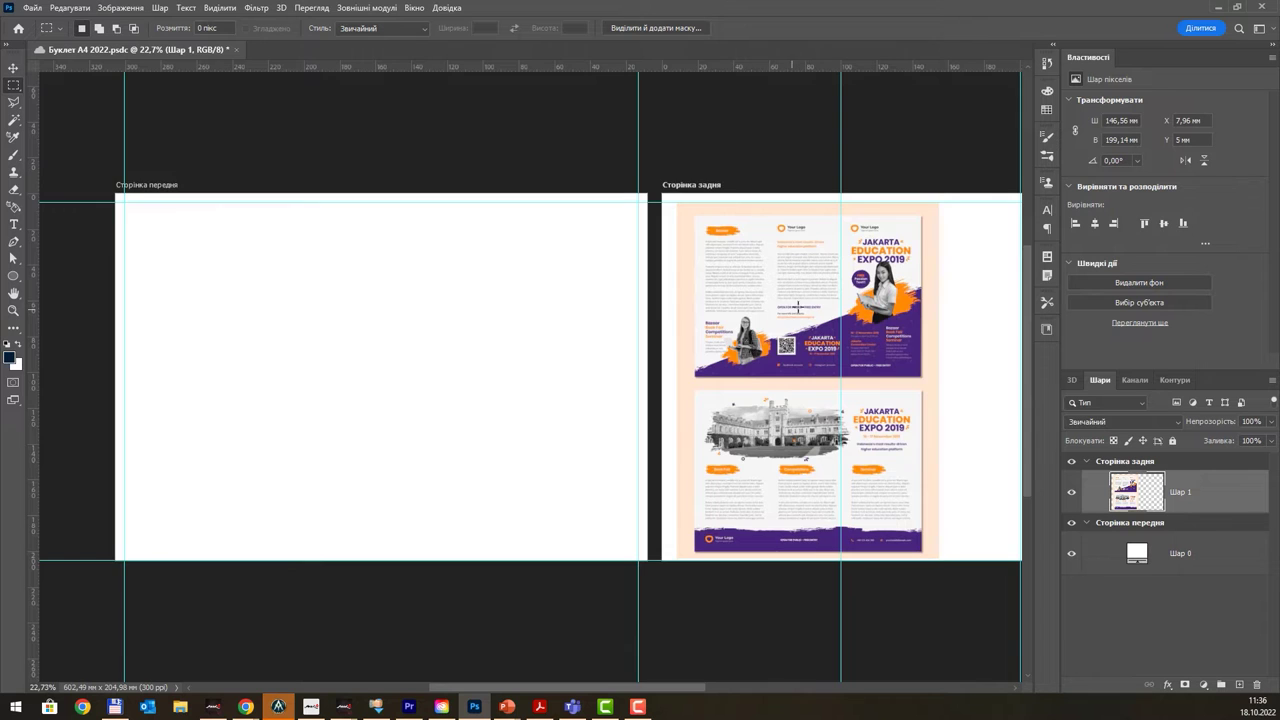
- Select the front page's Шар 0 layer, collapse the Сторінка задня group, and pan to the front page
scroll(798, 307, up, 3)
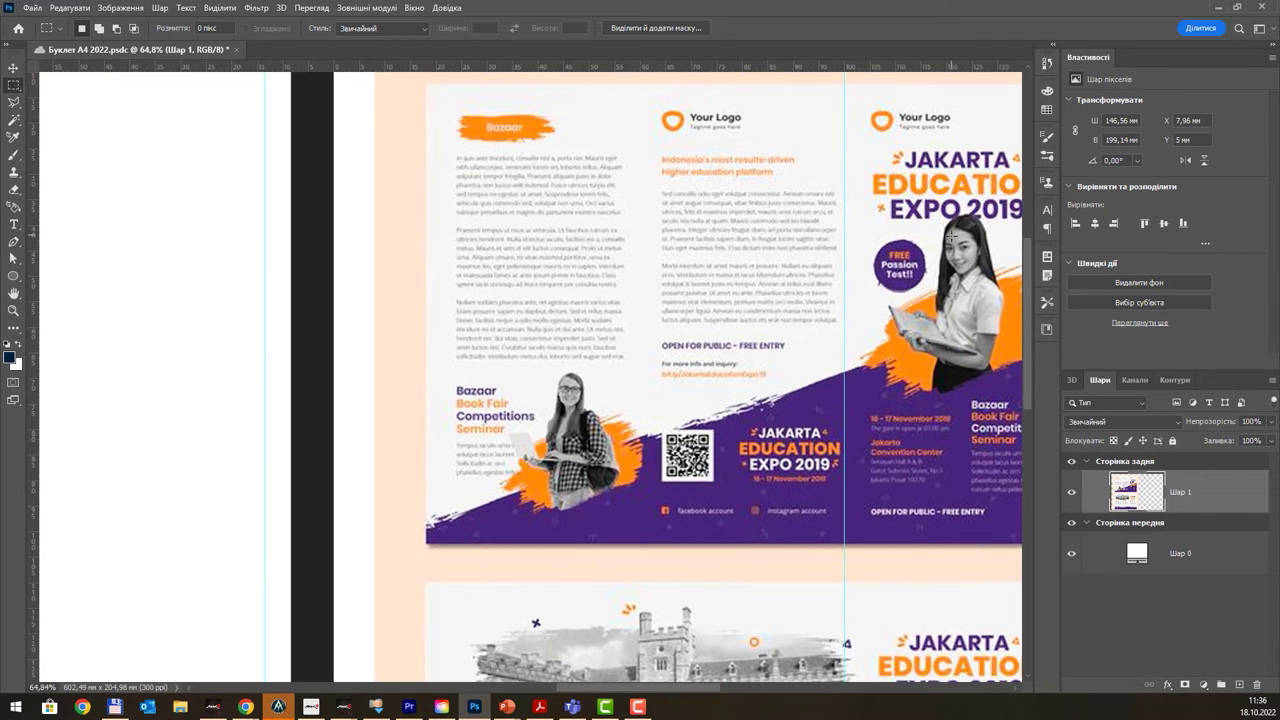
scroll(953, 235, down, 1)
scroll(827, 235, down, 1)
scroll(827, 235, down, 1)
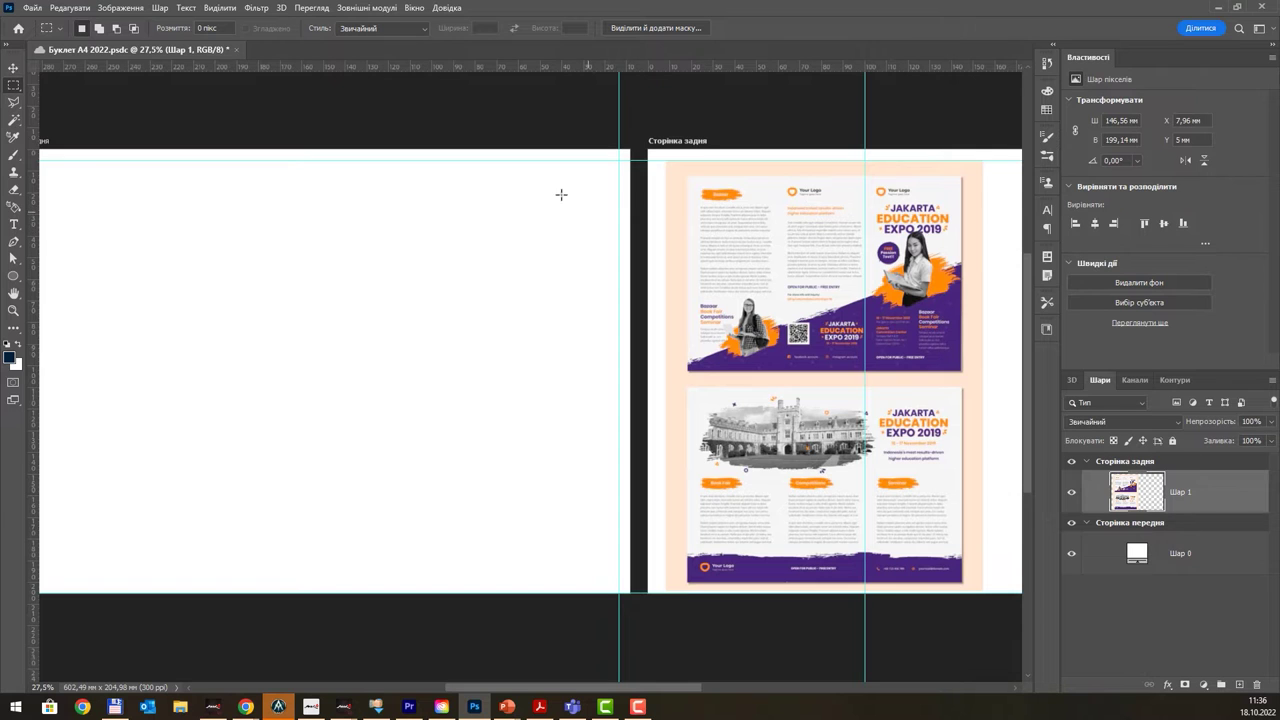
click(1116, 548)
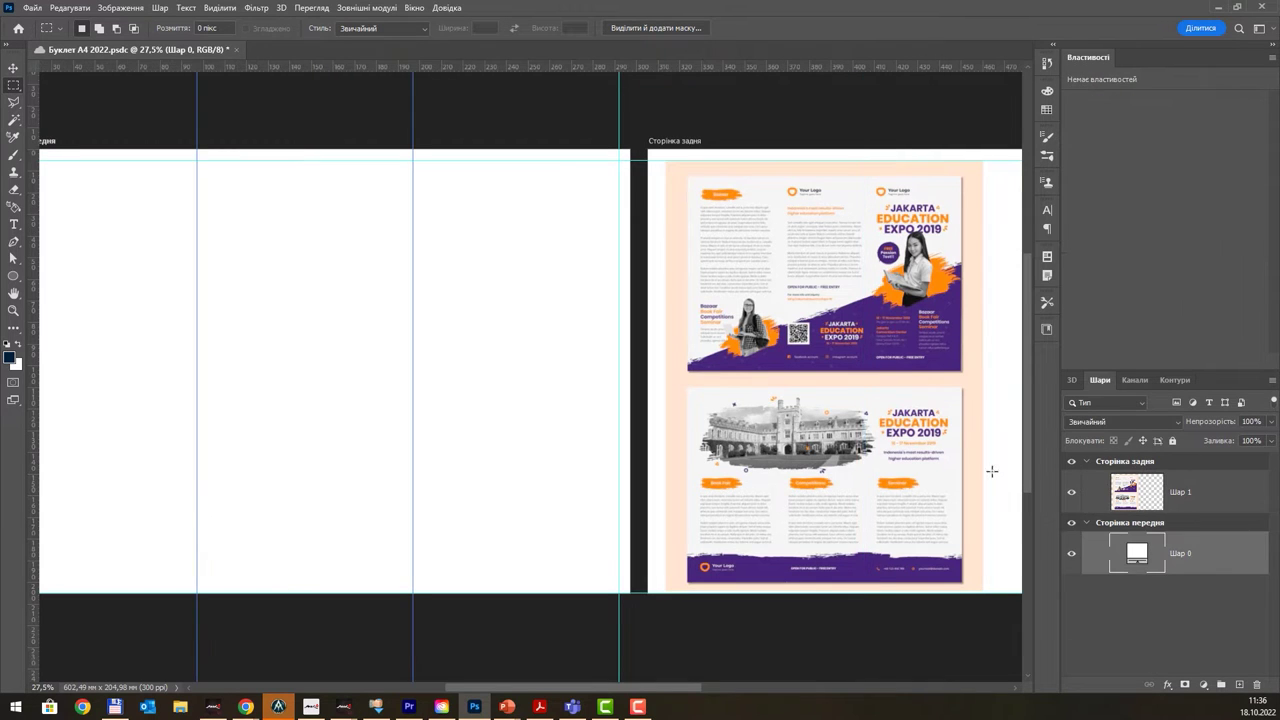
click(1087, 462)
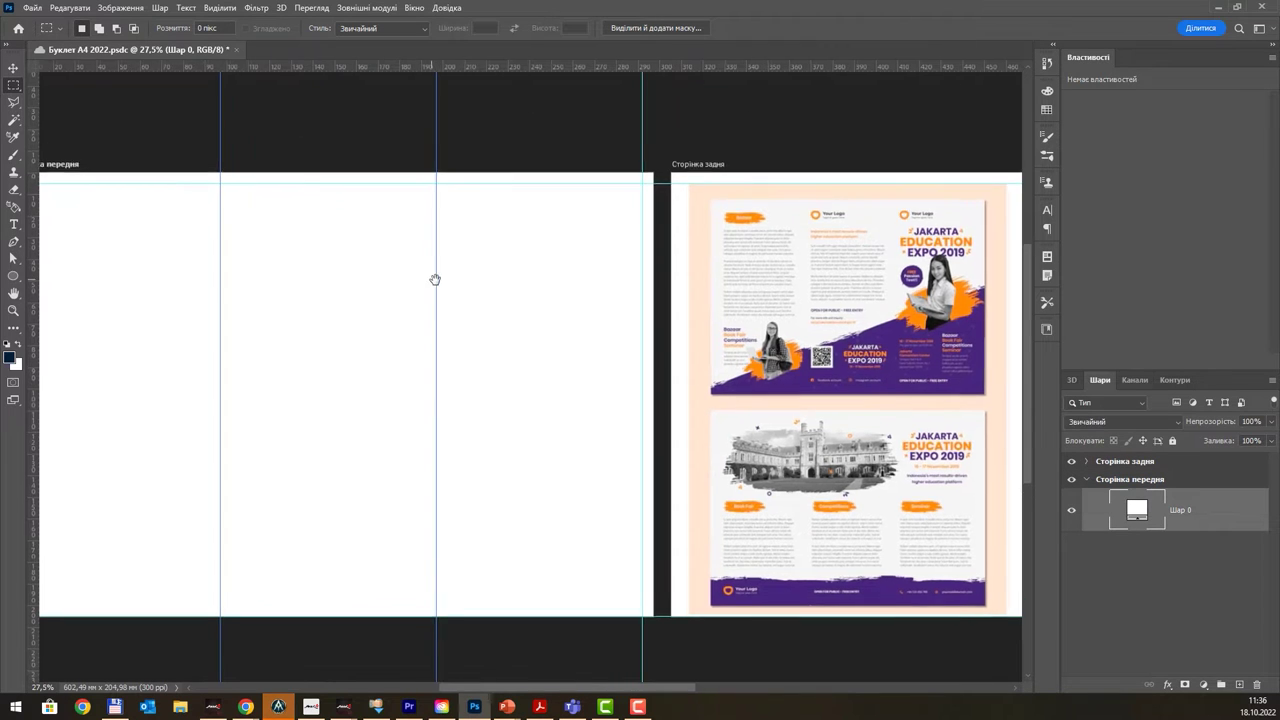
drag(409, 254, 470, 271)
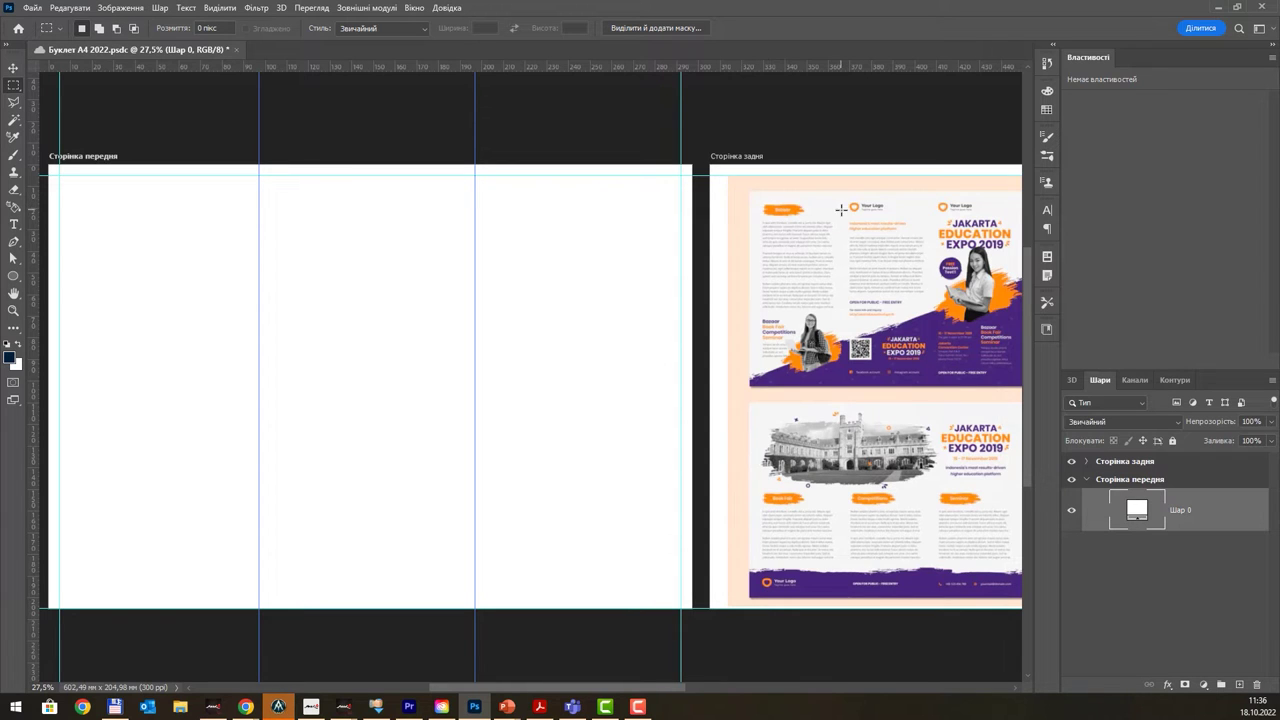
- Create a Lorem ipsum placeholder text frame in the first column and left-align it
click(14, 224)
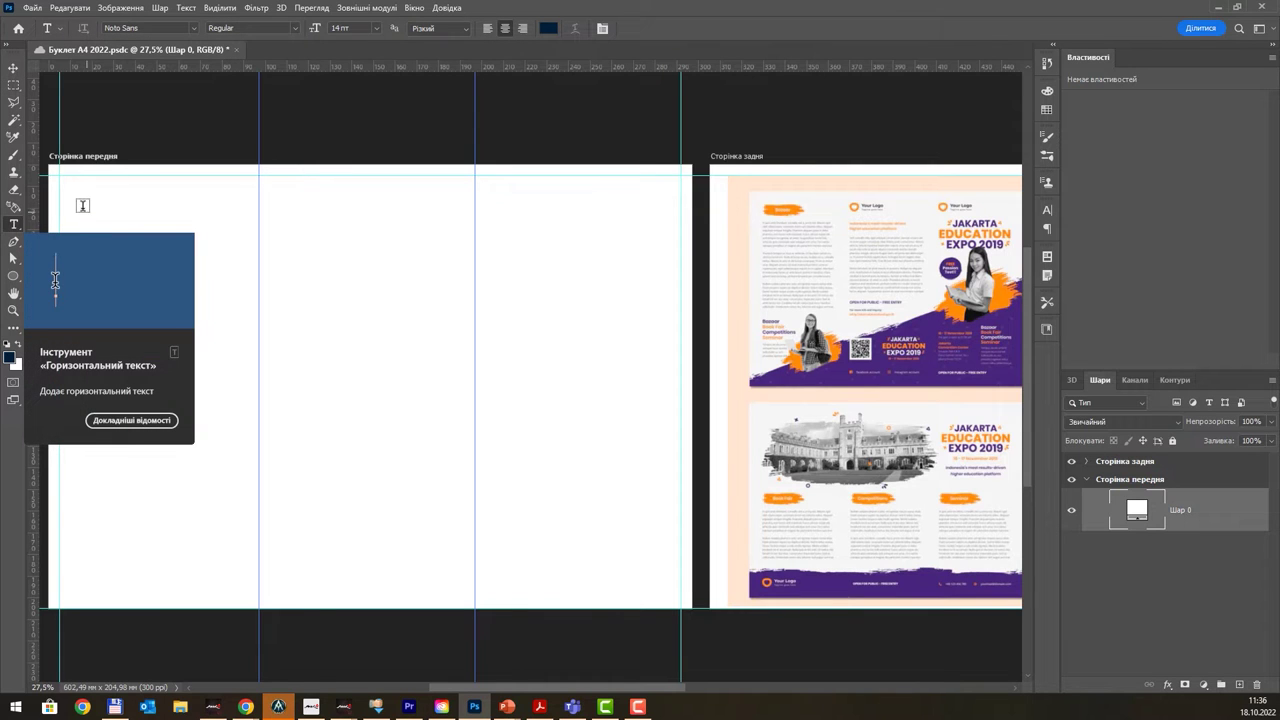
drag(72, 203, 241, 268)
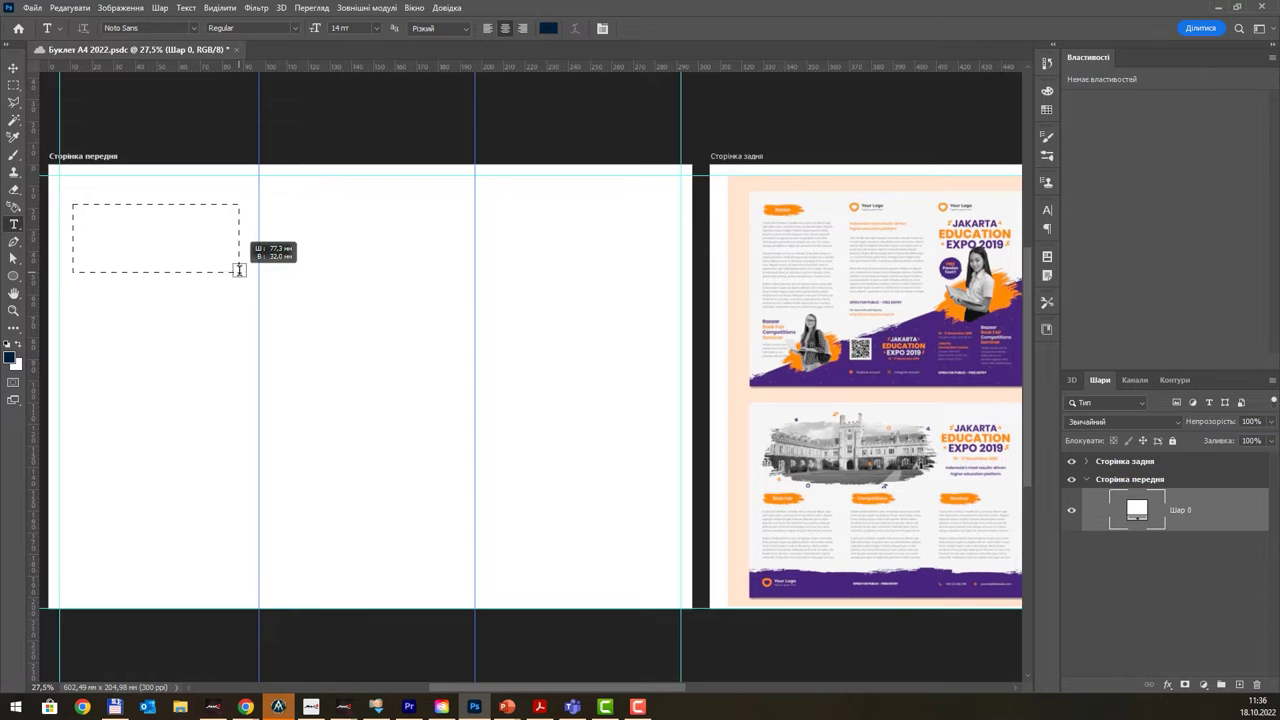
drag(241, 268, 239, 271)
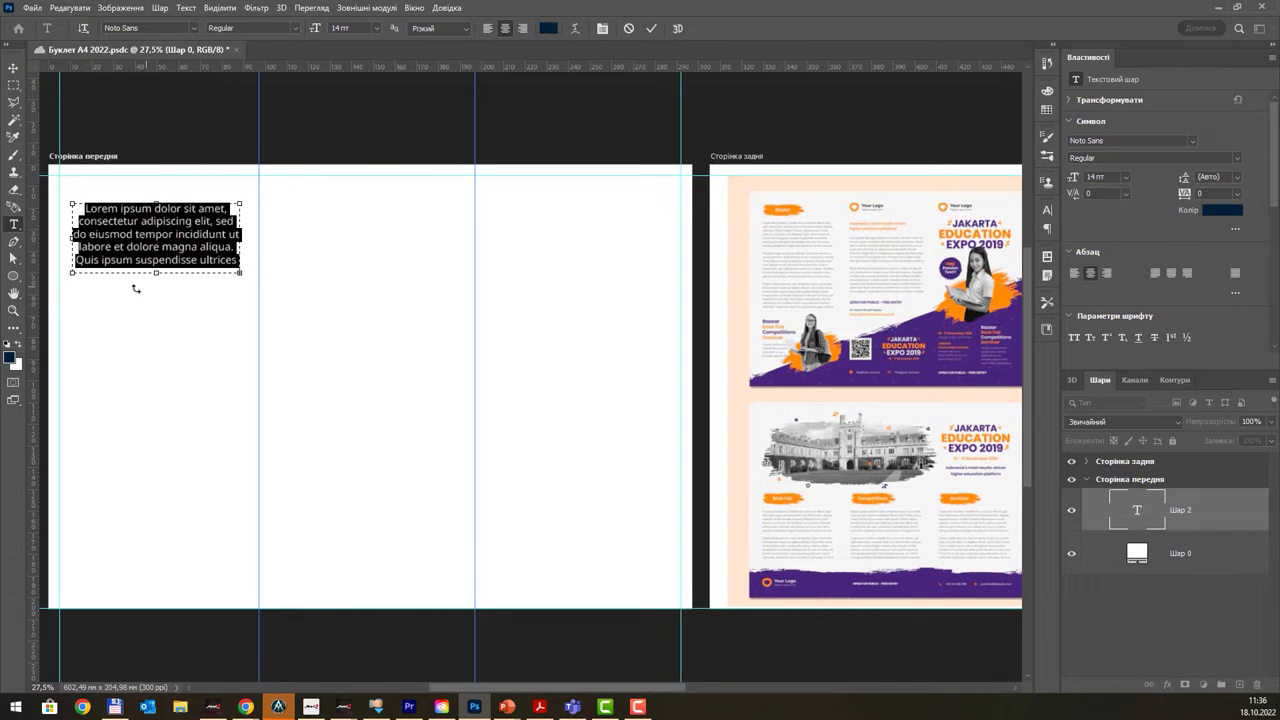
mouse_move(159, 277)
mouse_down()
mouse_move(160, 350)
mouse_move(161, 331)
mouse_up()
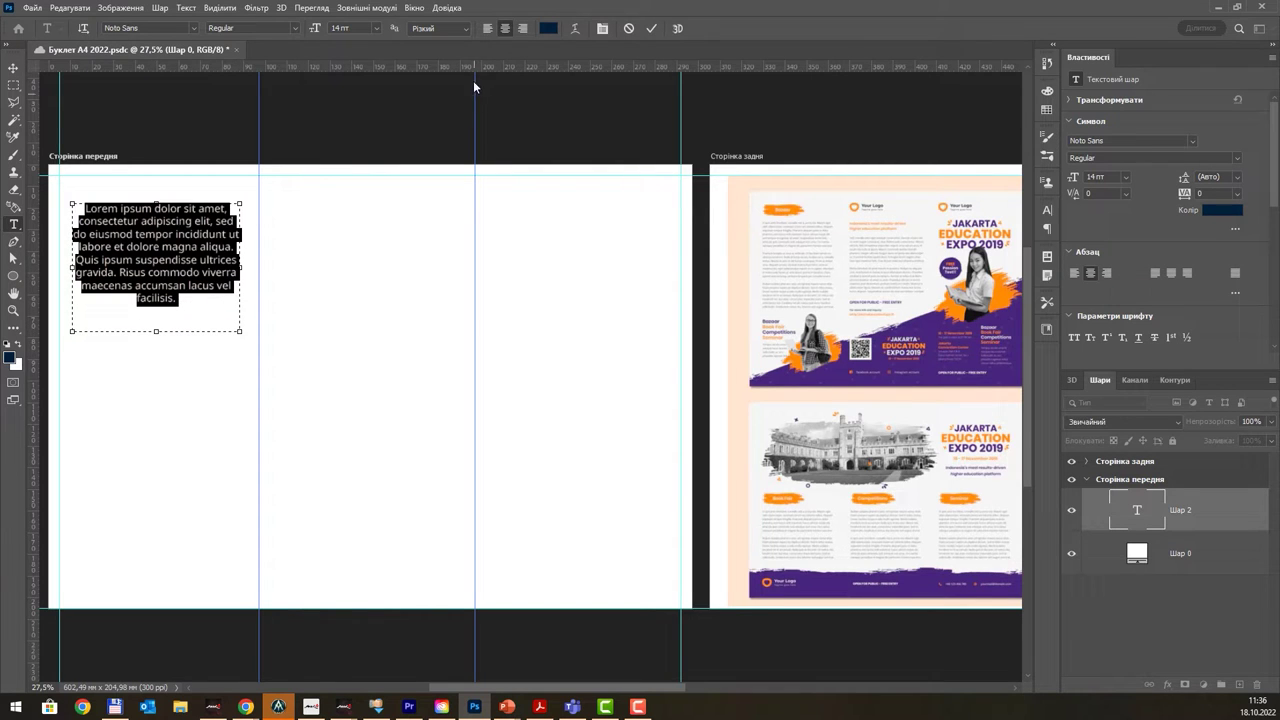
click(488, 29)
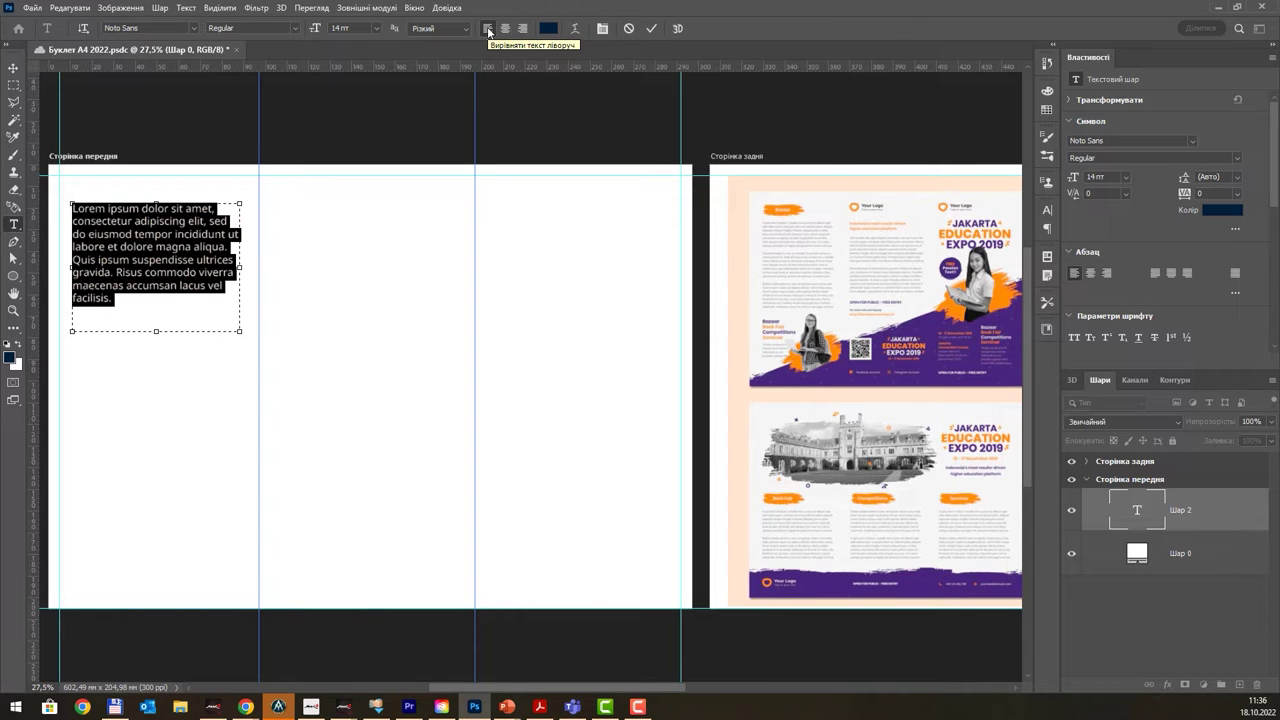
- Resize the text frame to fit the paragraph, commit it, and nudge the block right
drag(240, 269, 247, 269)
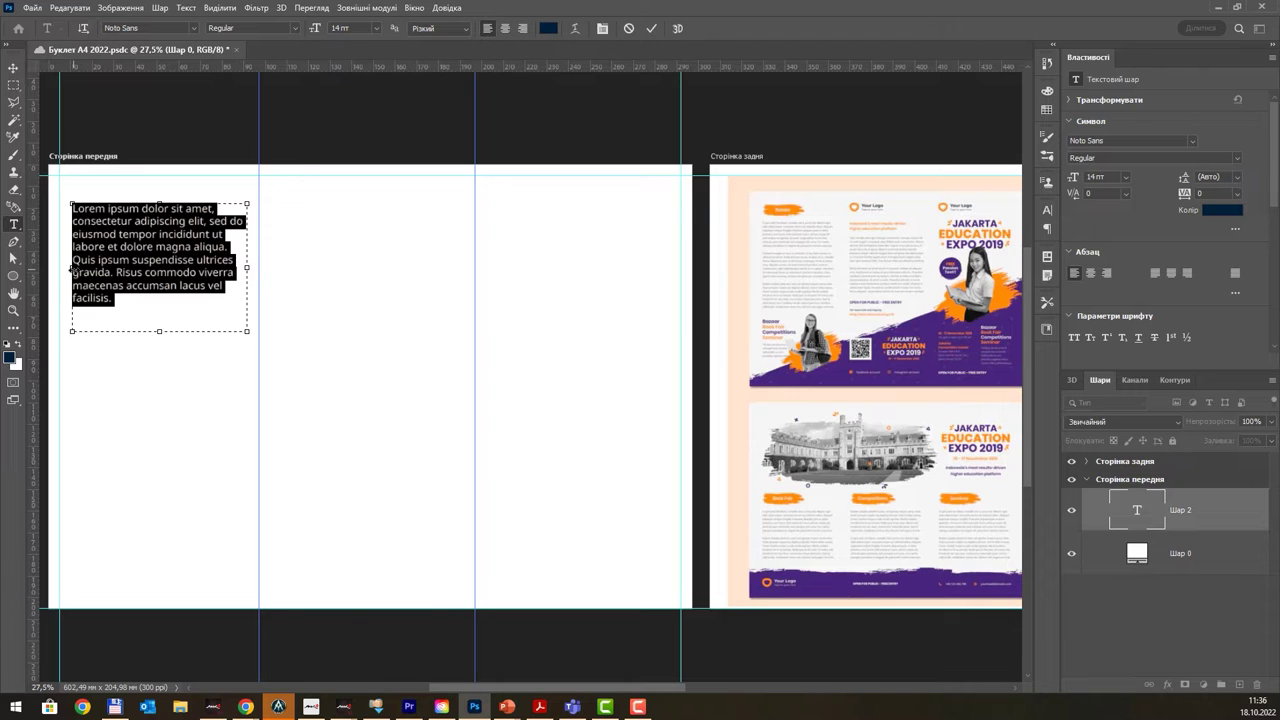
drag(71, 269, 63, 269)
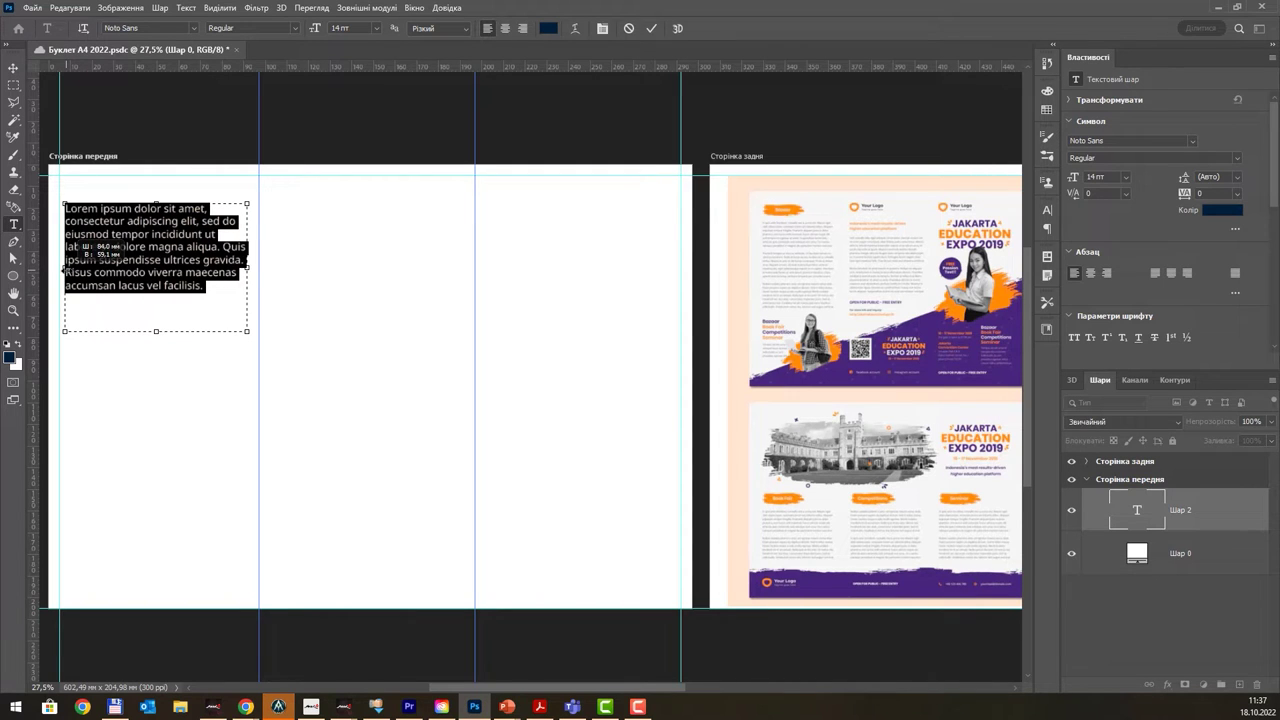
drag(247, 267, 256, 267)
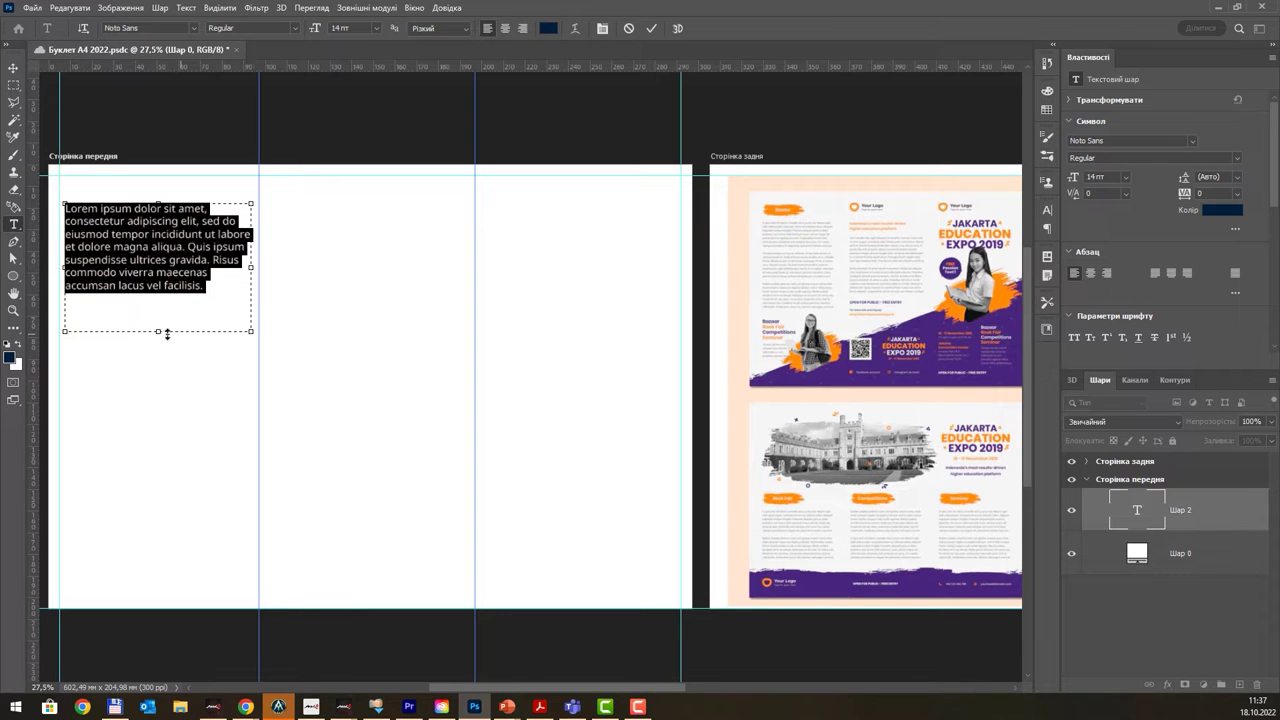
drag(158, 331, 172, 303)
click(13, 67)
drag(155, 245, 165, 253)
- Nudge the Lorem ipsum text block slightly down and left in the first column
scroll(828, 242, up, 2)
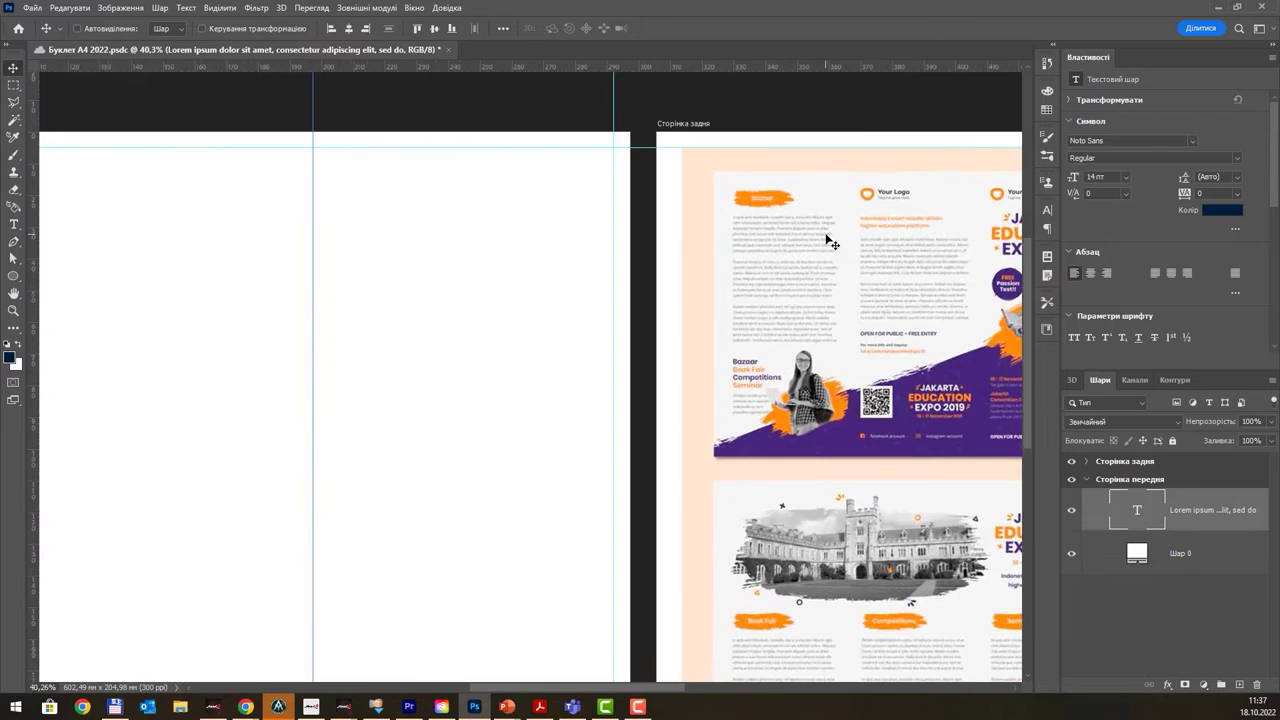
scroll(828, 242, up, 1)
scroll(820, 244, down, 1)
scroll(816, 246, down, 2)
scroll(815, 247, down, 2)
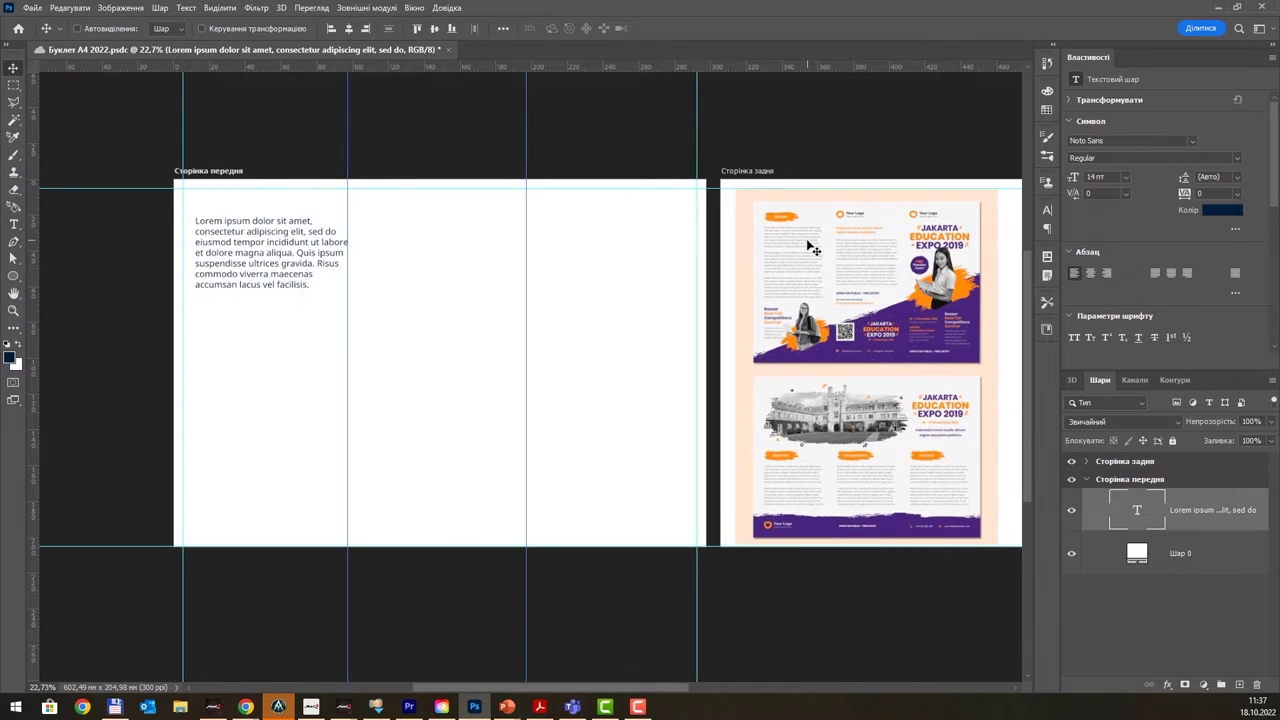
scroll(815, 247, up, 1)
drag(216, 250, 215, 259)
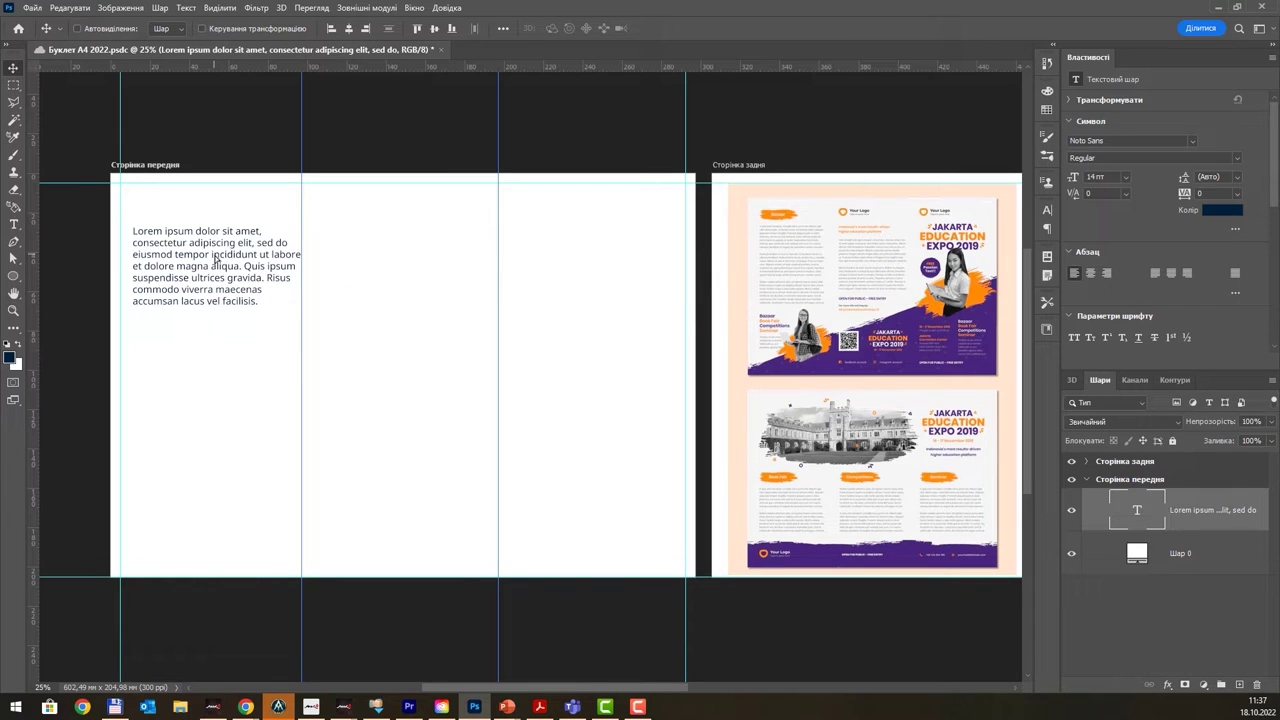
key(Left)
key(Left)
key(Left)
key(Left)
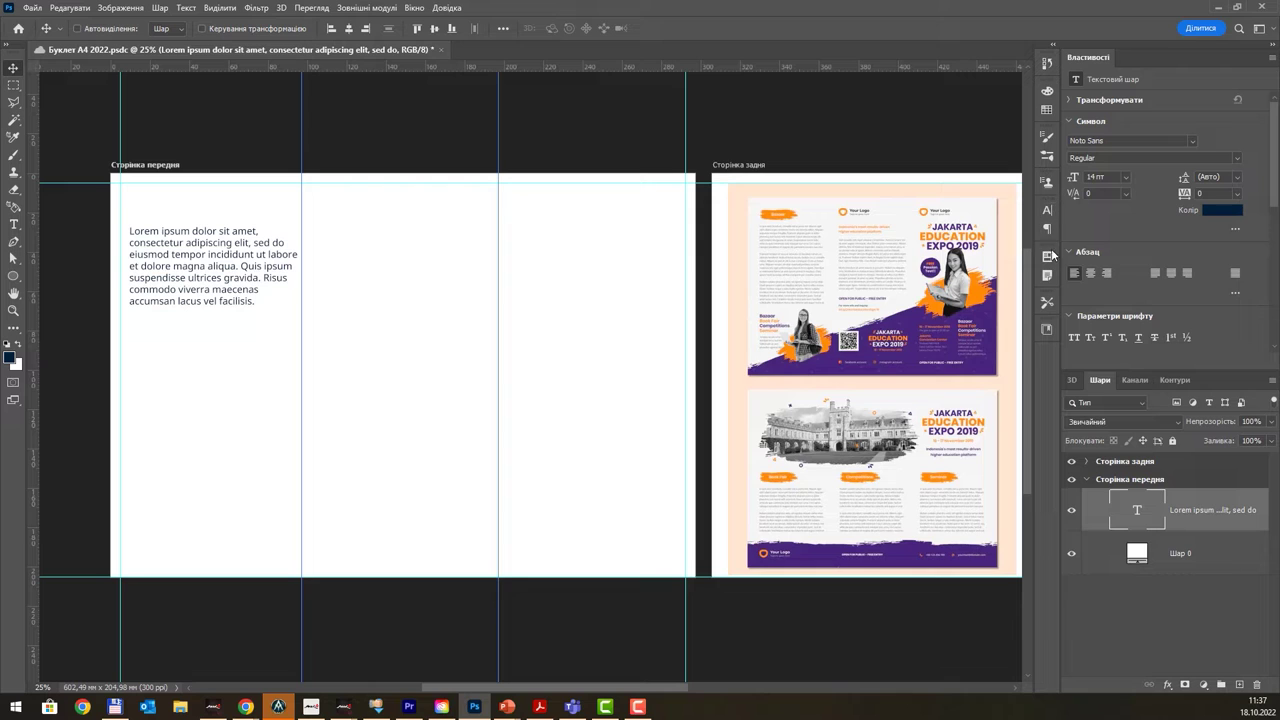
- Set the paragraph's font size to 12 pt in the Character panel
click(1047, 210)
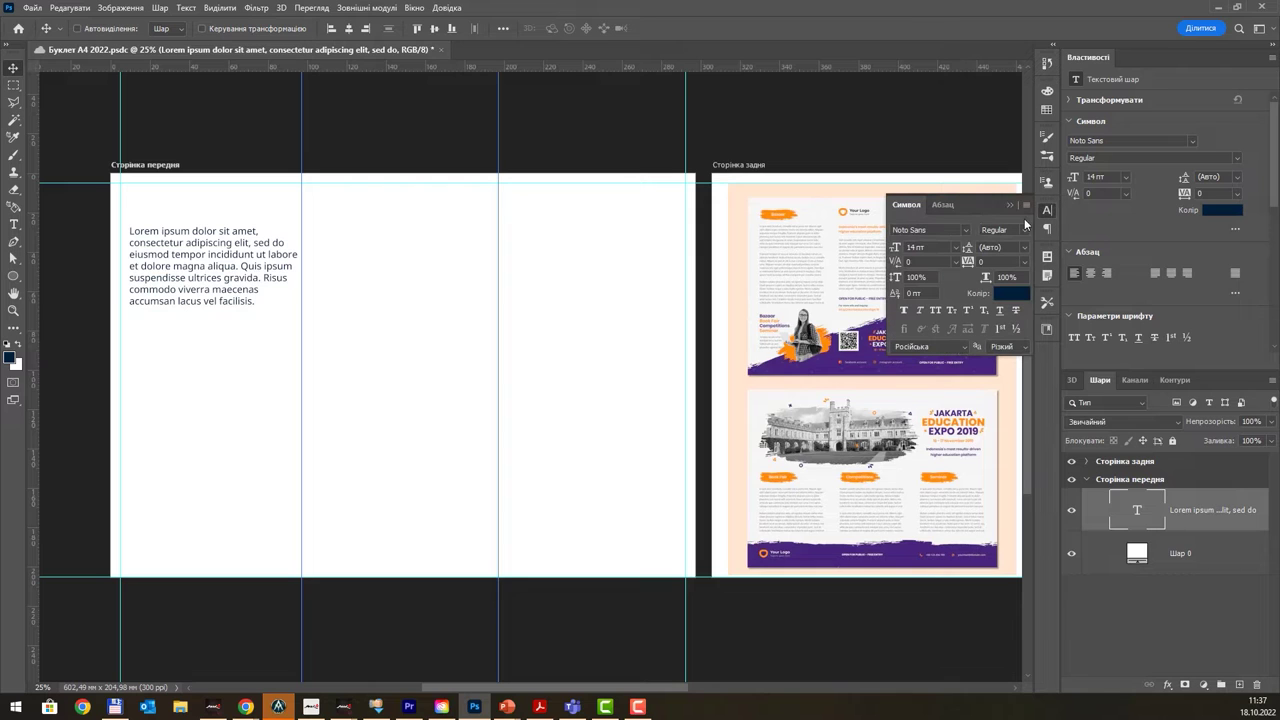
double_click(938, 248)
text(12)
key(Return)
- Alt-drag two copies of the text block, stacking three paragraphs down the column
drag(181, 261, 187, 418)
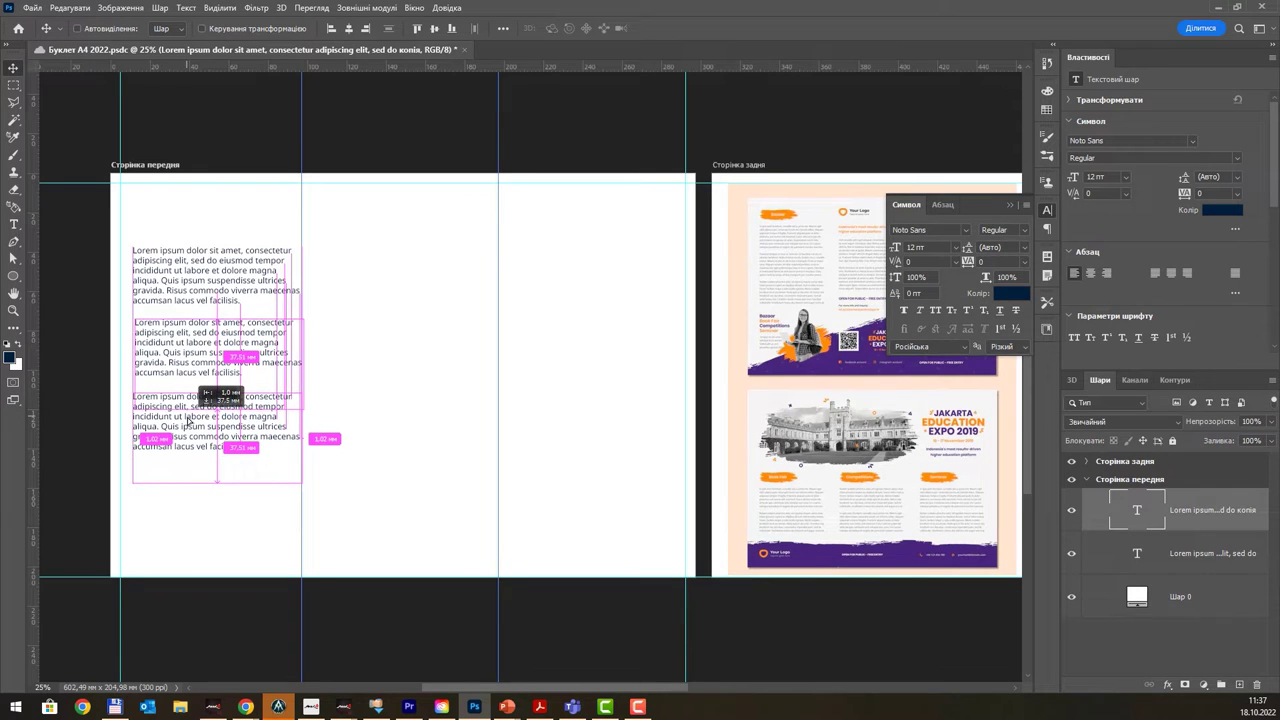
mouse_move(187, 418)
mouse_down()
mouse_move(190, 405)
mouse_move(190, 441)
mouse_move(189, 421)
mouse_up()
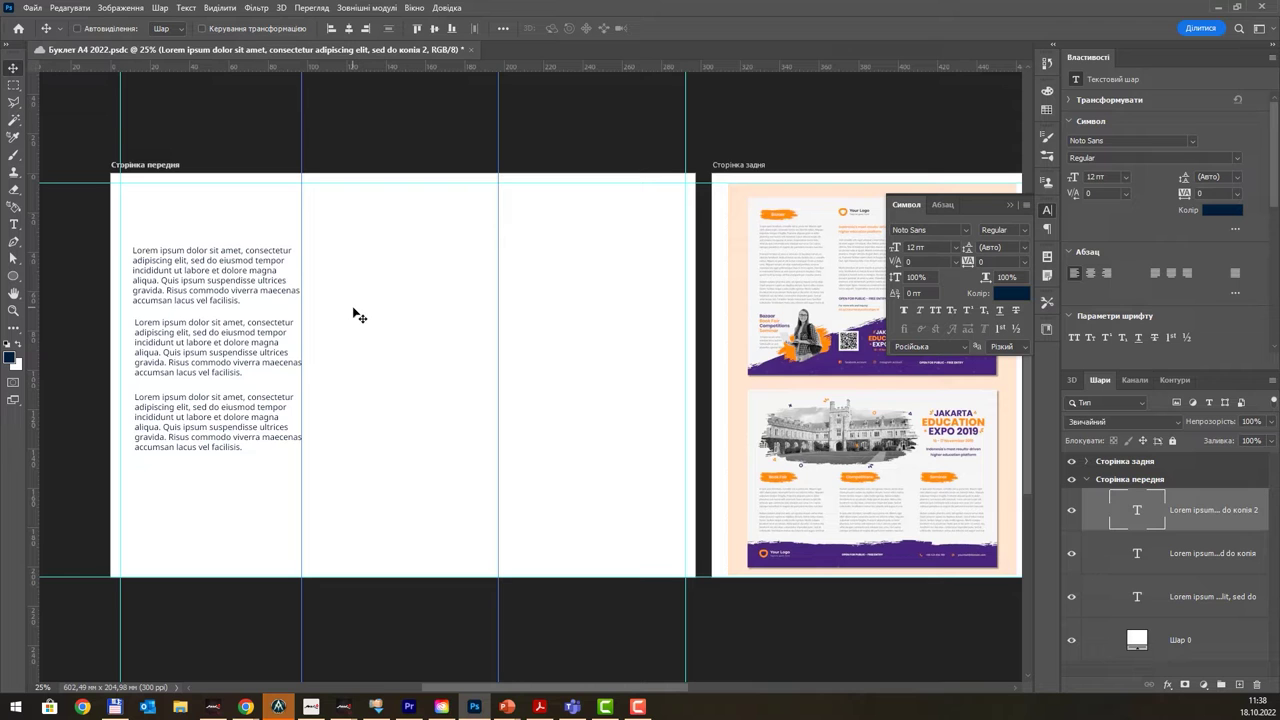
scroll(786, 322, up, 3)
scroll(790, 320, up, 2)
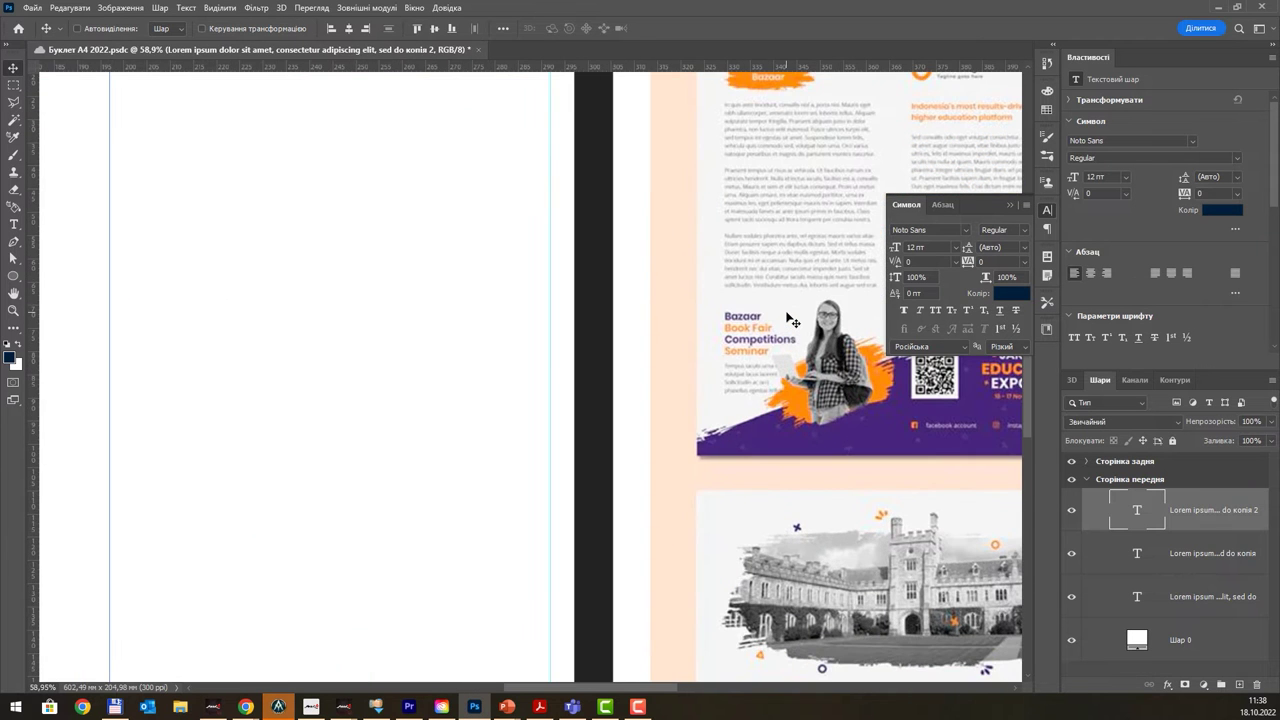
scroll(790, 320, down, 2)
scroll(765, 318, down, 2)
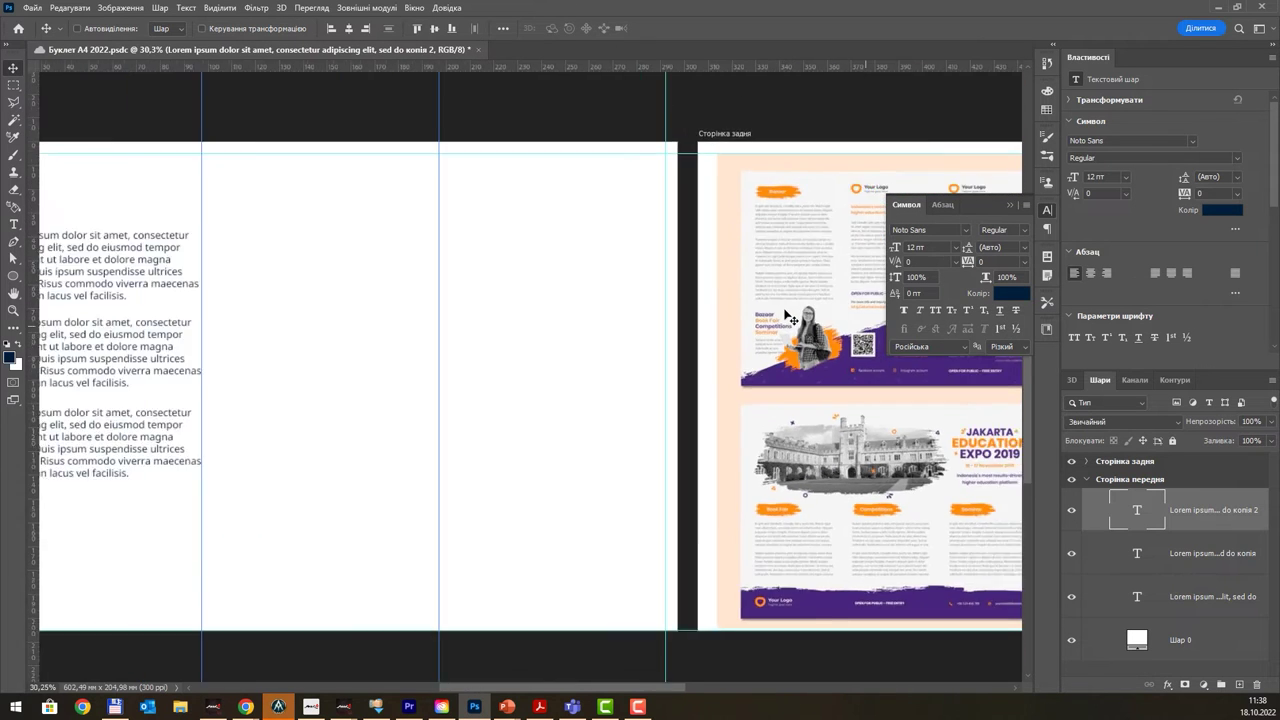
scroll(735, 315, down, 2)
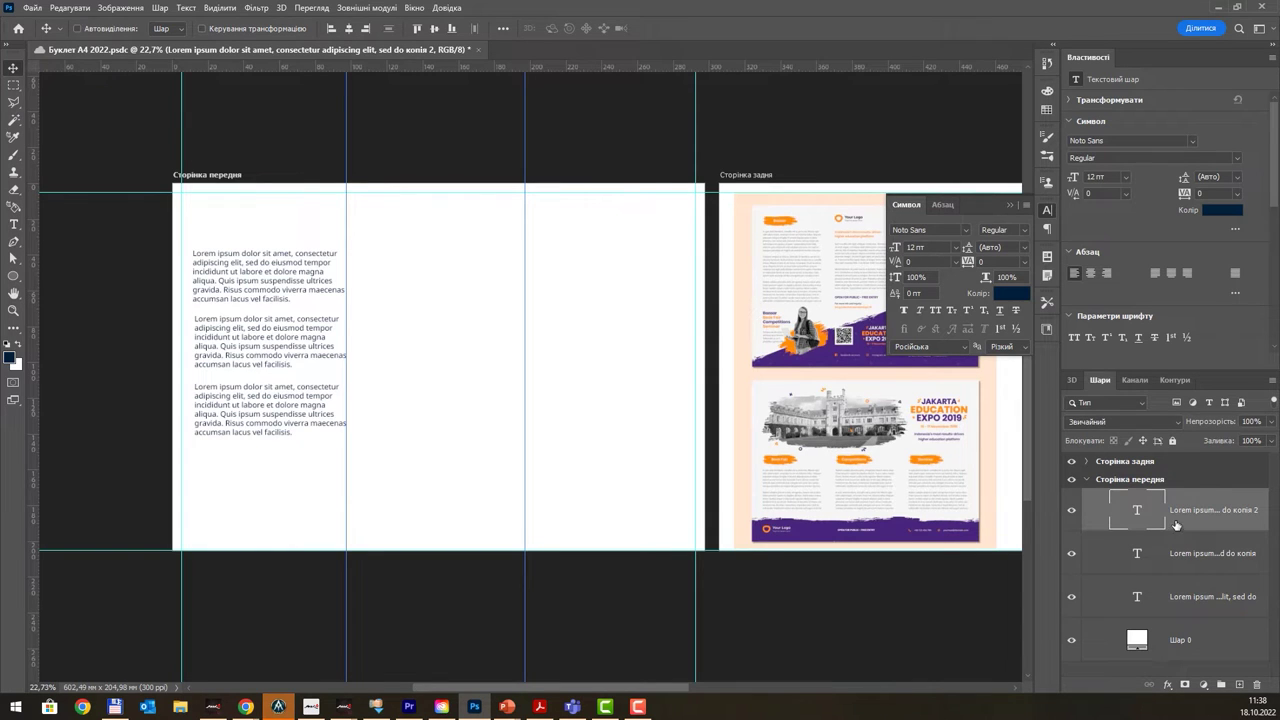
- Group the three paragraphs as Текст ліворуч, nudge it up, and copy it into the middle column
shift+click(1183, 599)
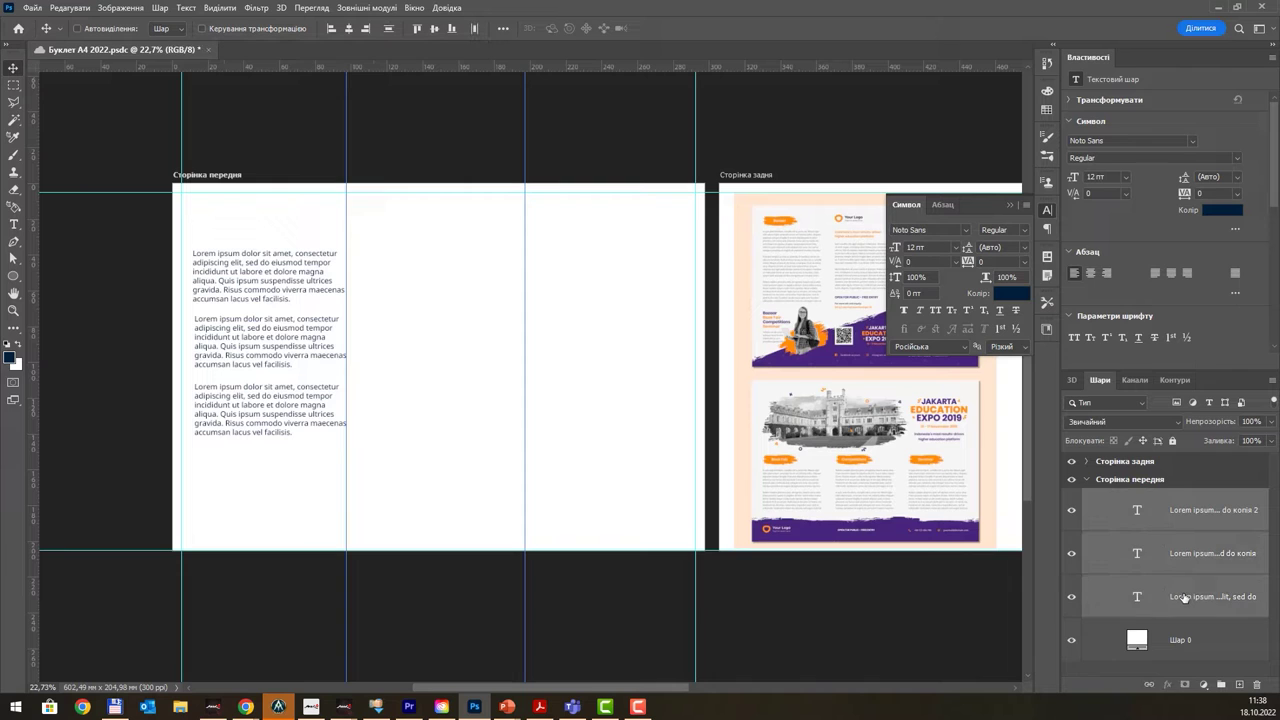
key(ctrl+g)
double_click(1150, 496)
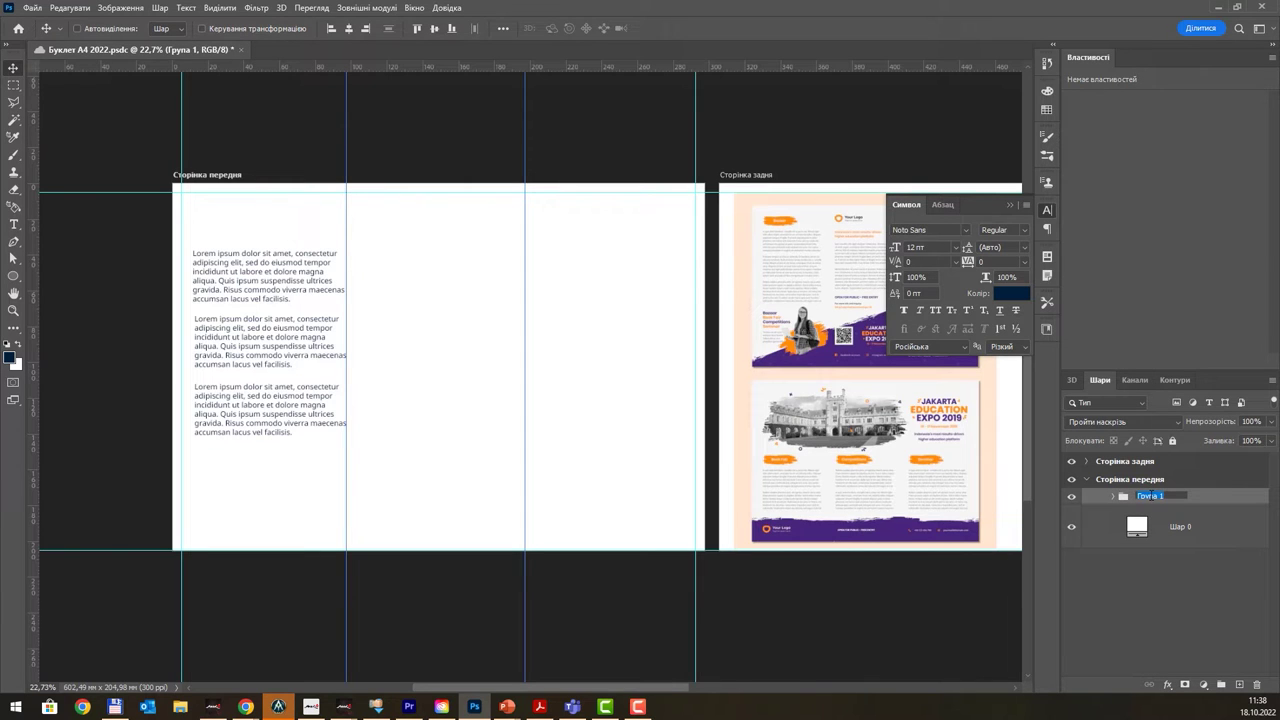
text(Текст лівору)
text(ч)
key(Return)
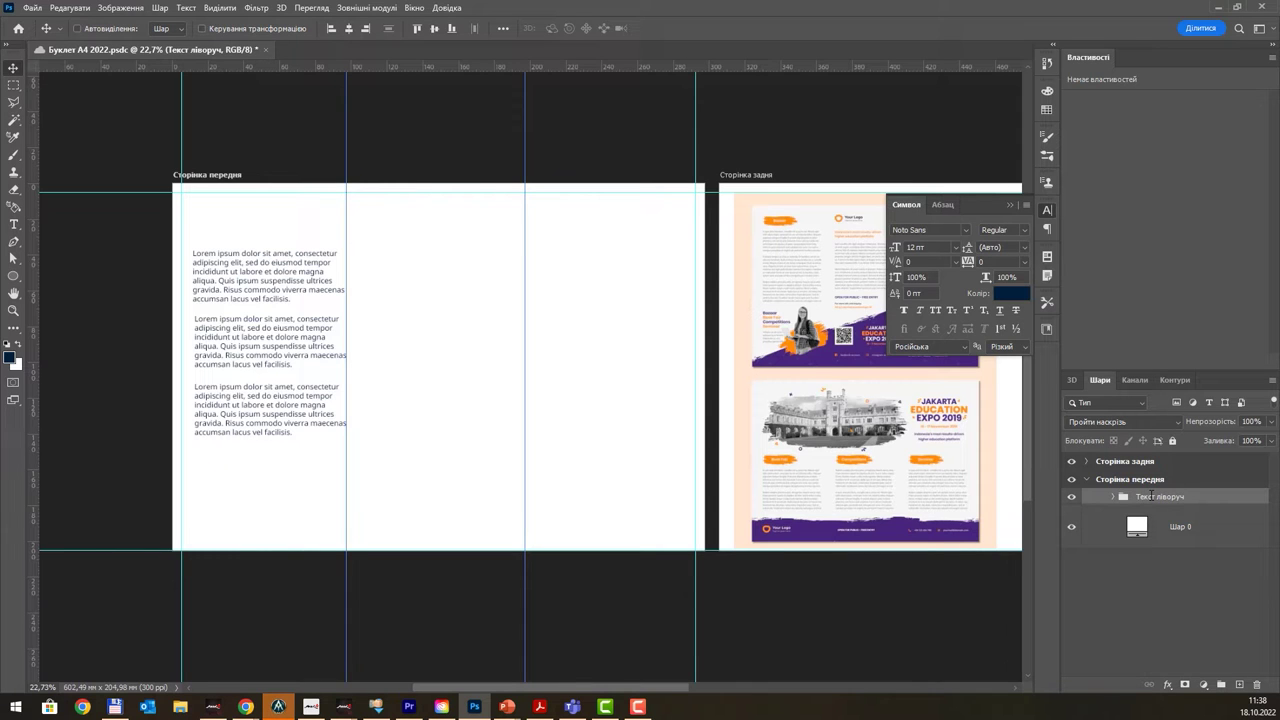
drag(274, 278, 274, 253)
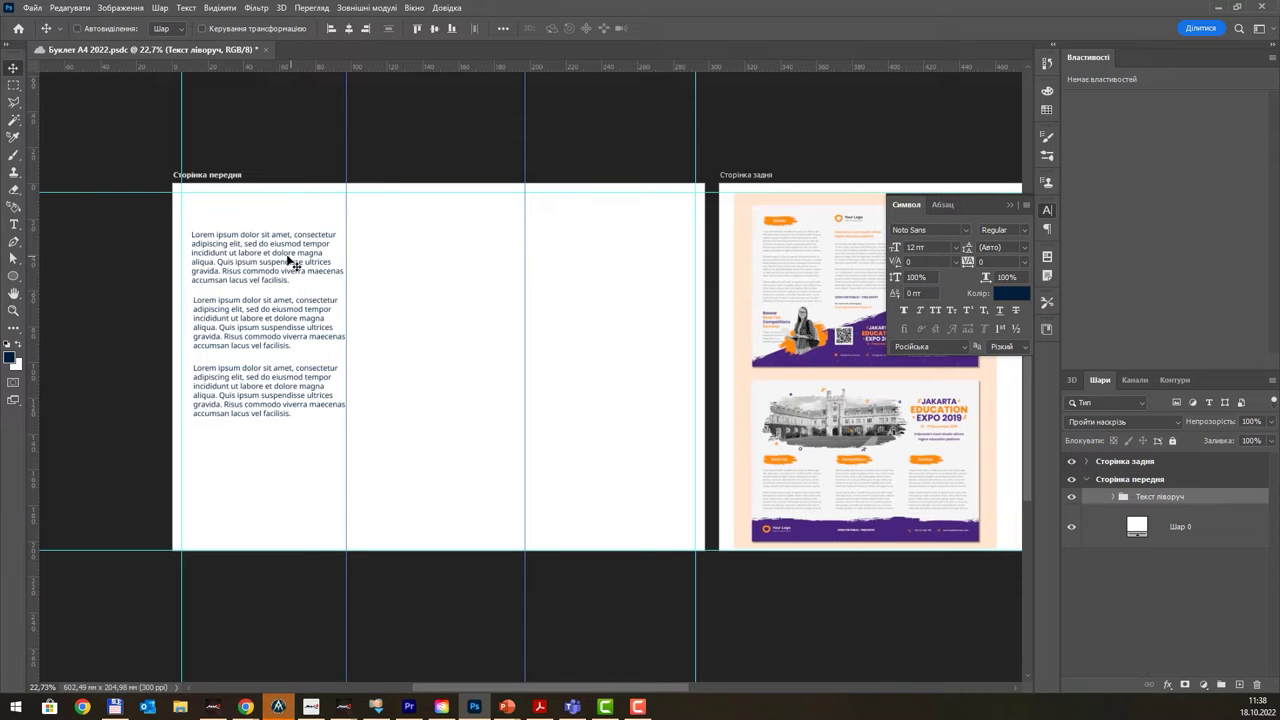
drag(290, 260, 453, 262)
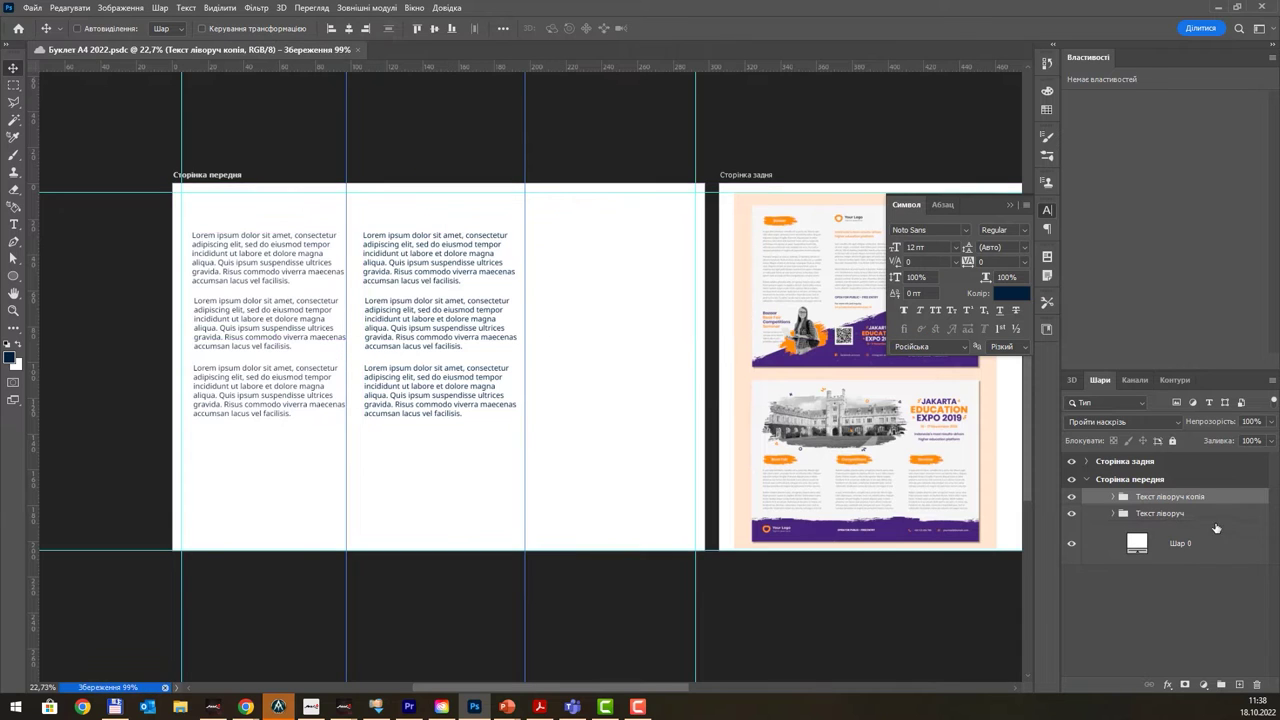
- Close the Character panel and rename the copied group Текст за центром
click(1010, 204)
double_click(1170, 497)
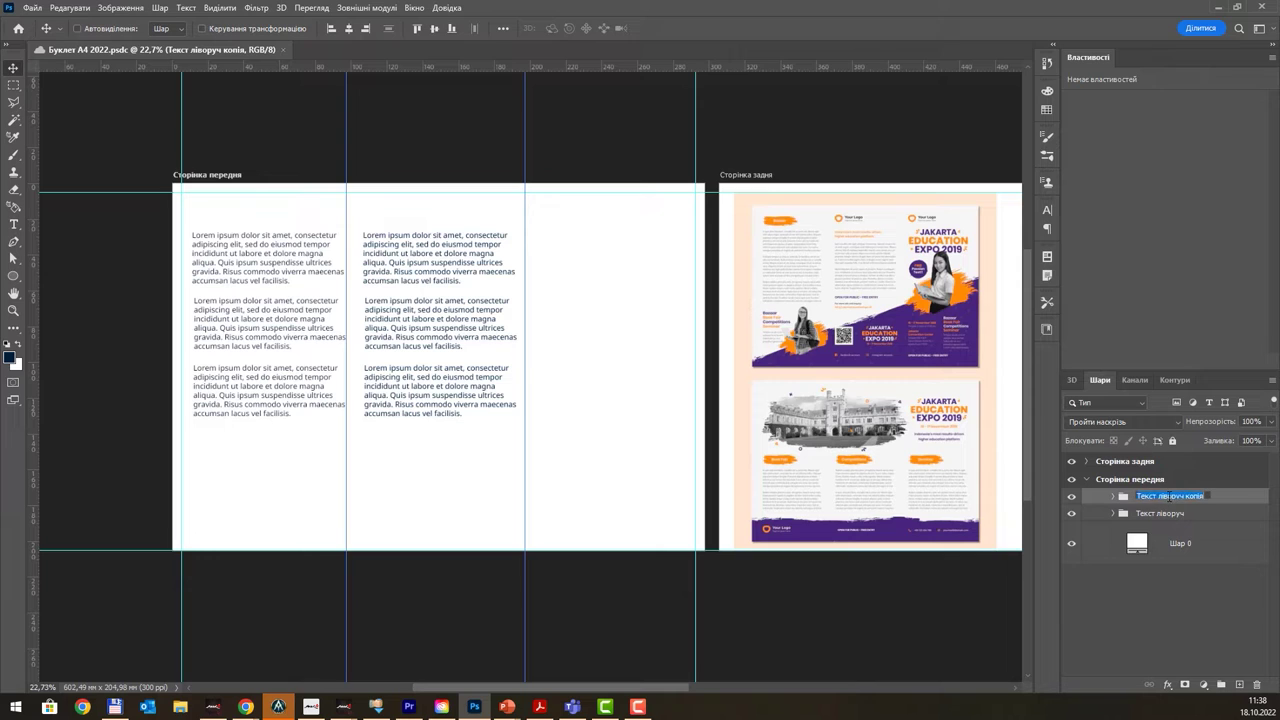
drag(1159, 496, 1263, 498)
text(пра)
text(ентром)
key(Return)
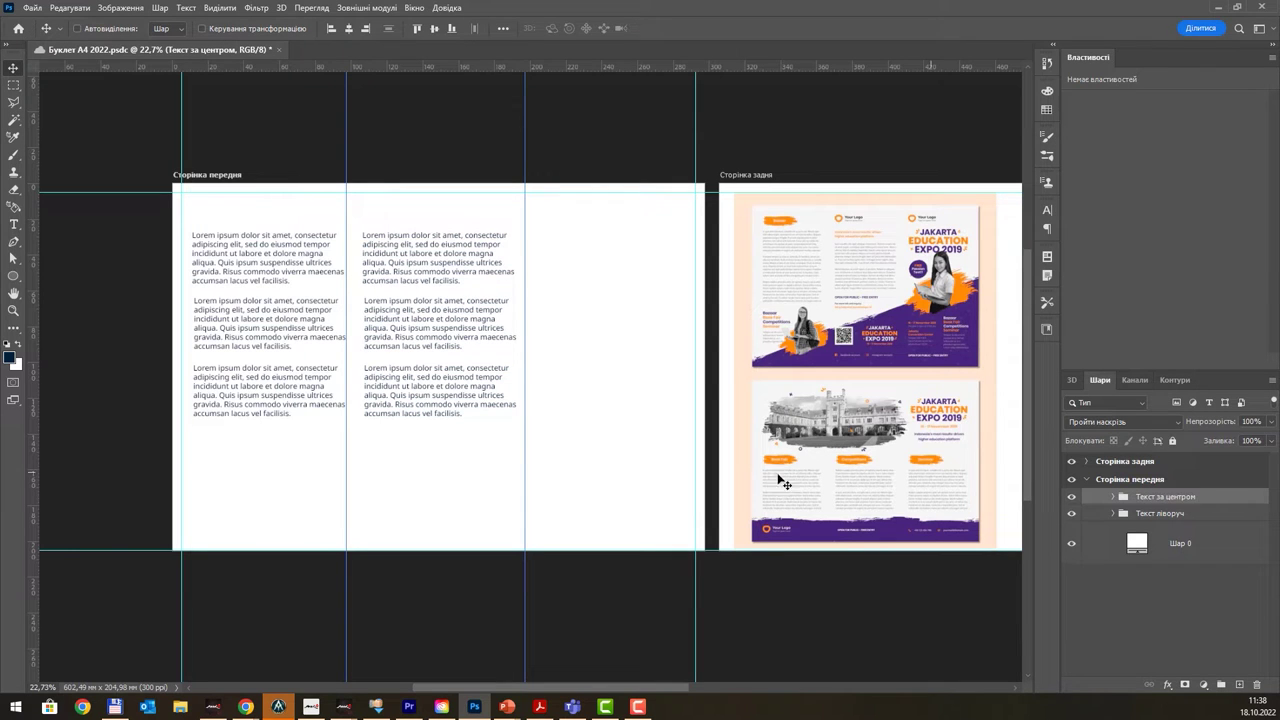
- Delete the group's third paragraph, lower the remaining two together, and add a horizontal guide
ctrl+click(463, 393)
key(Delete)
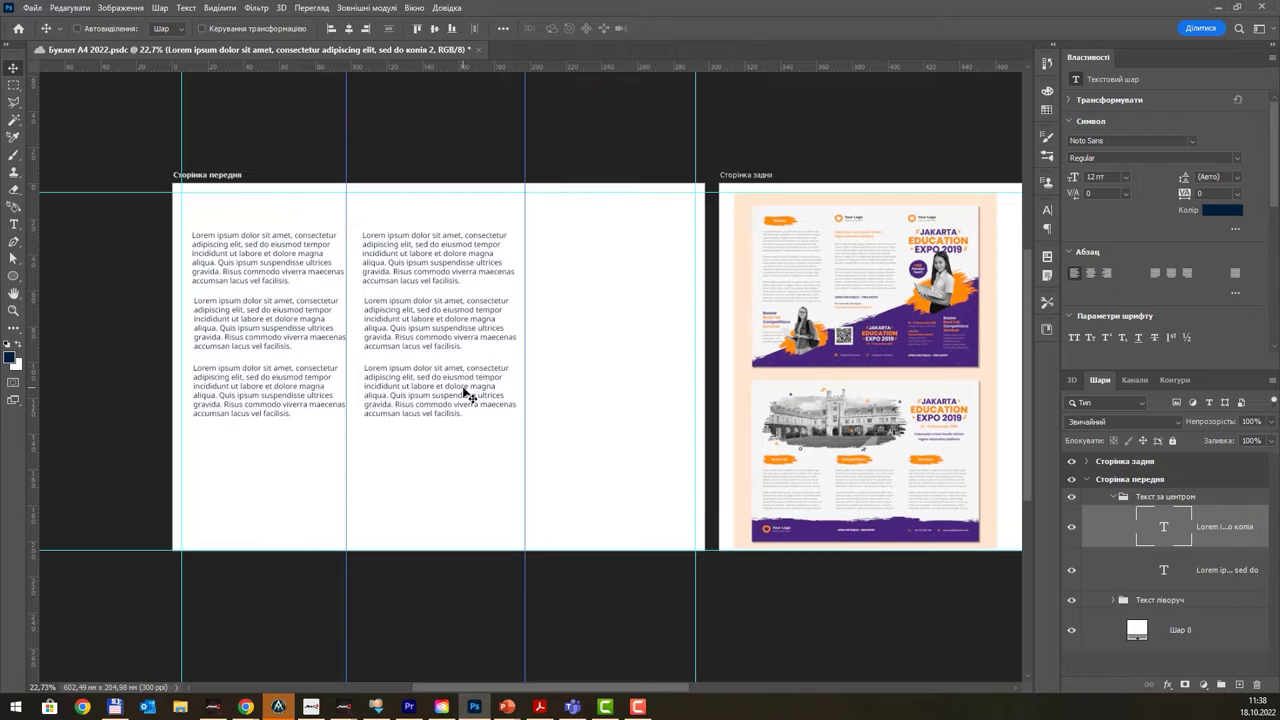
click(1120, 500)
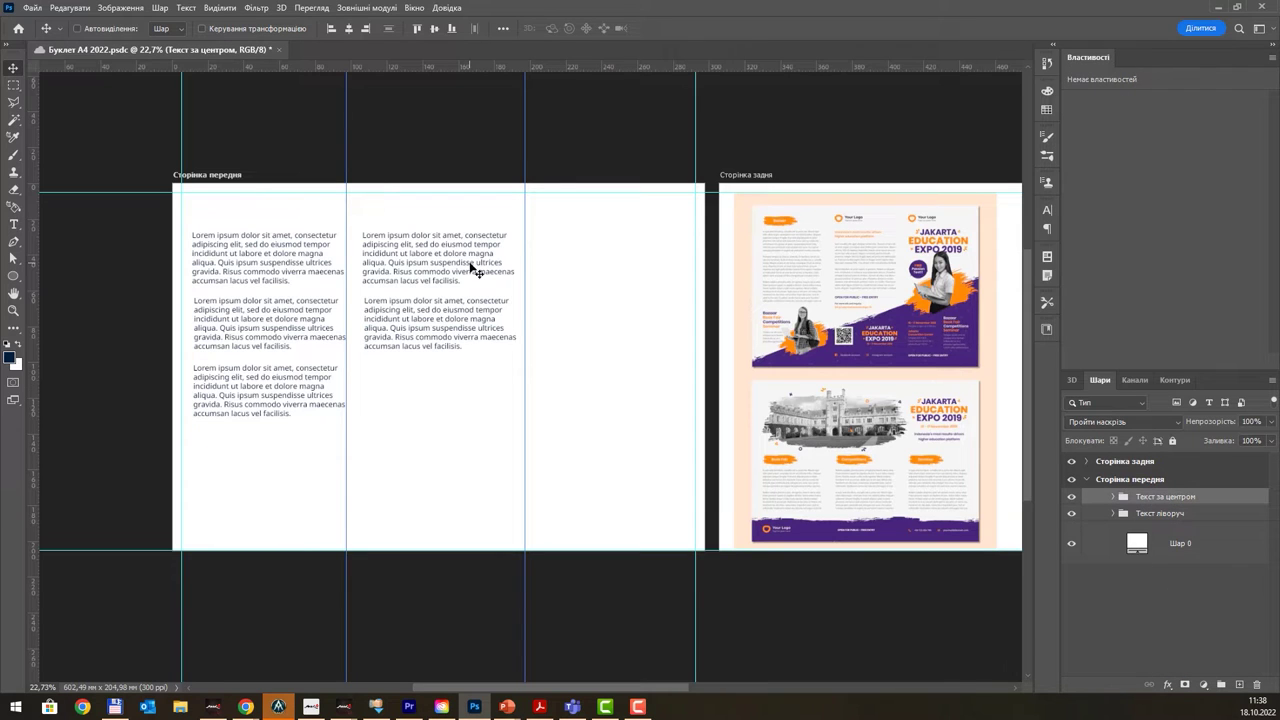
ctrl+click(437, 275)
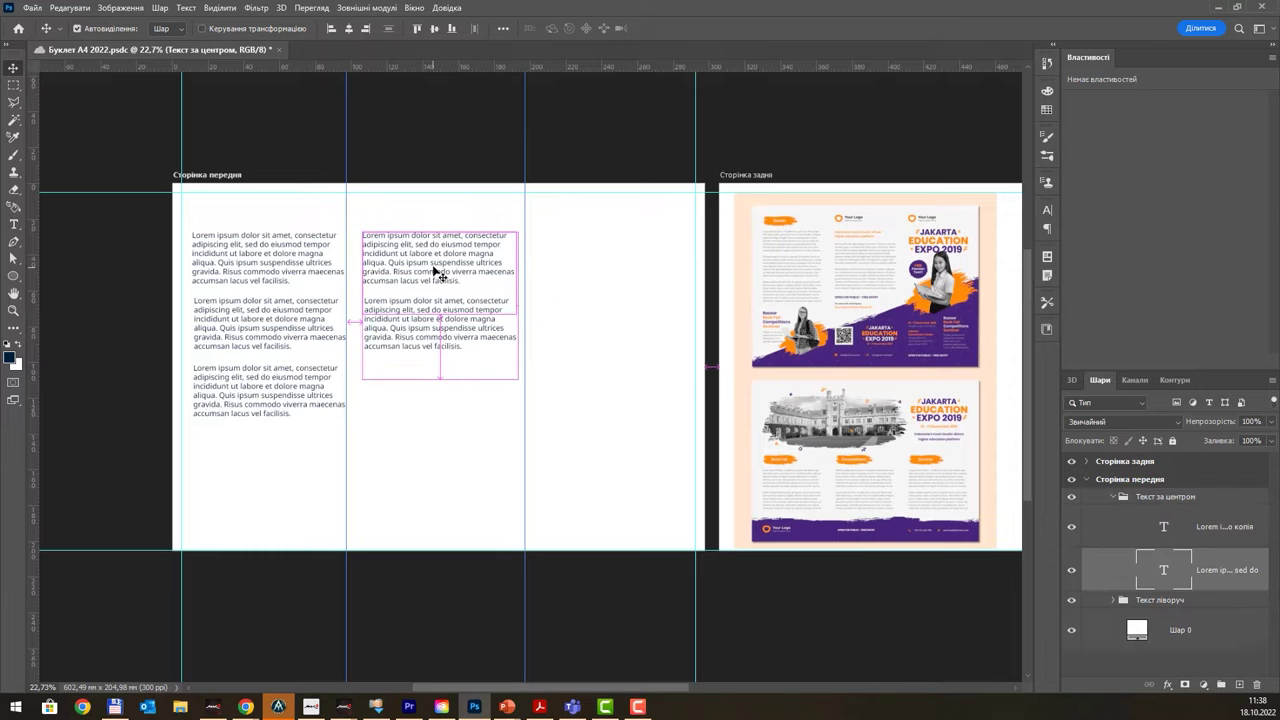
drag(437, 257, 434, 274)
key(ctrl+z)
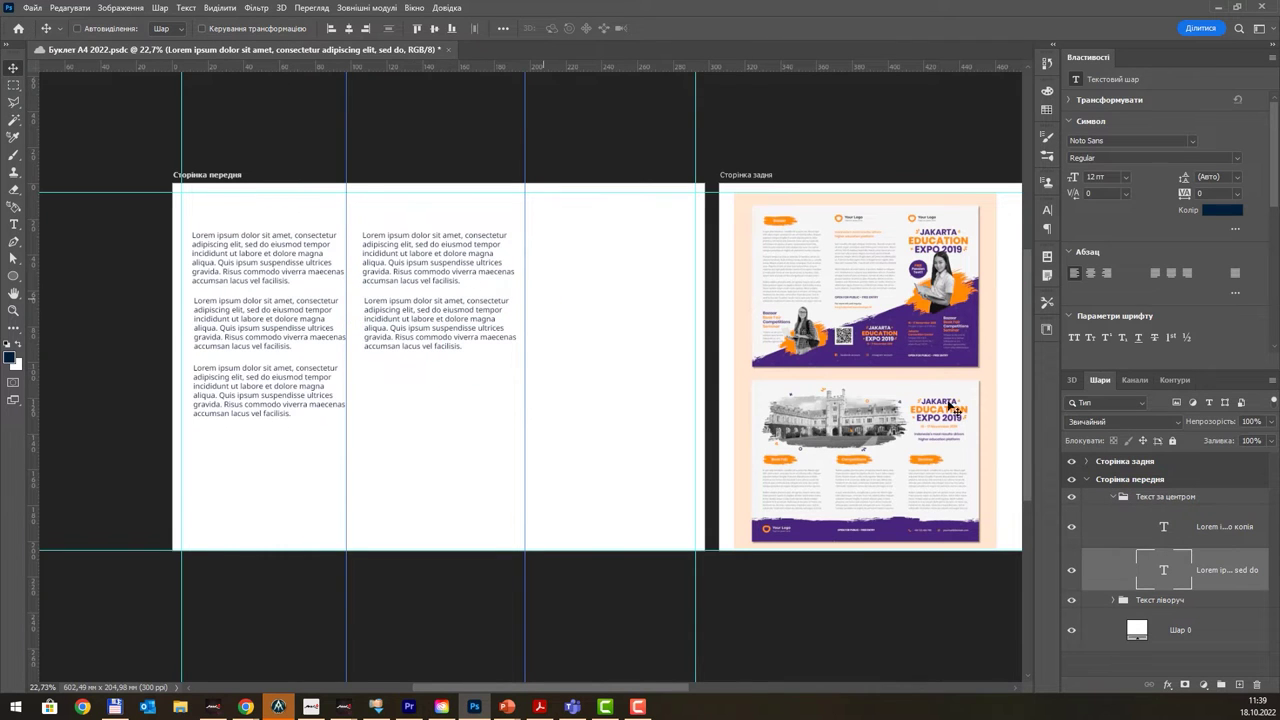
click(1119, 499)
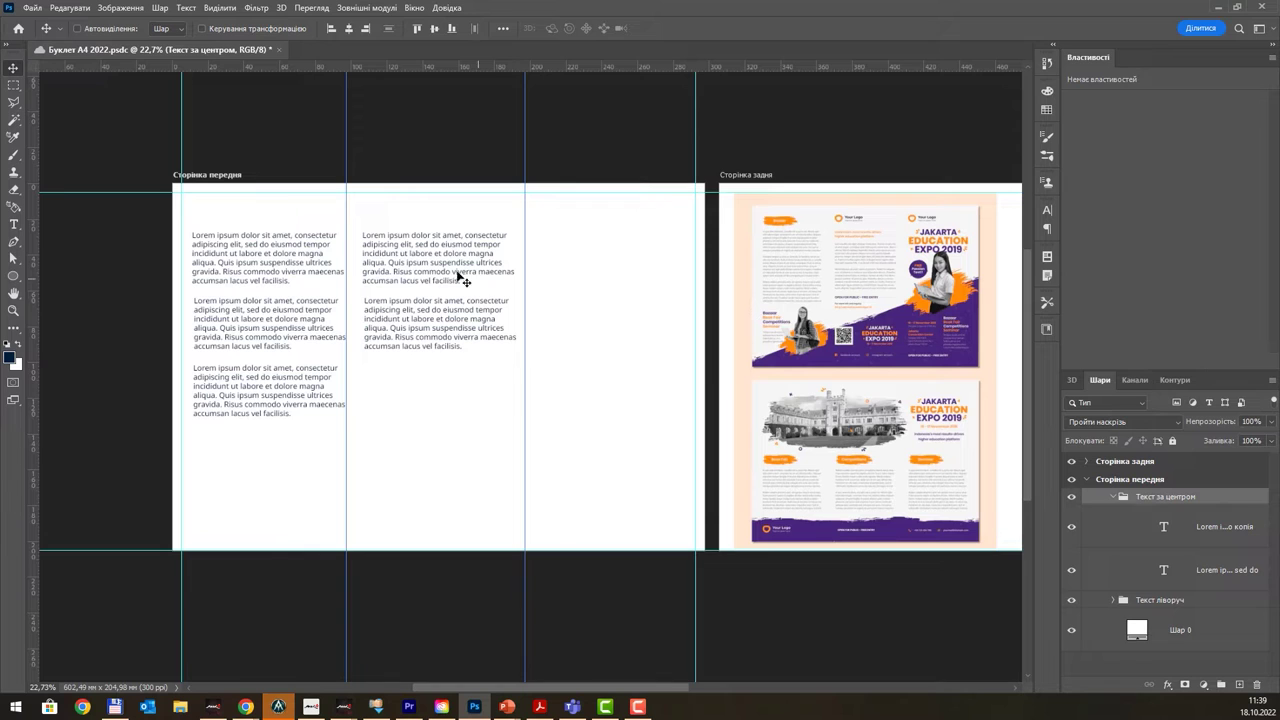
drag(449, 266, 449, 287)
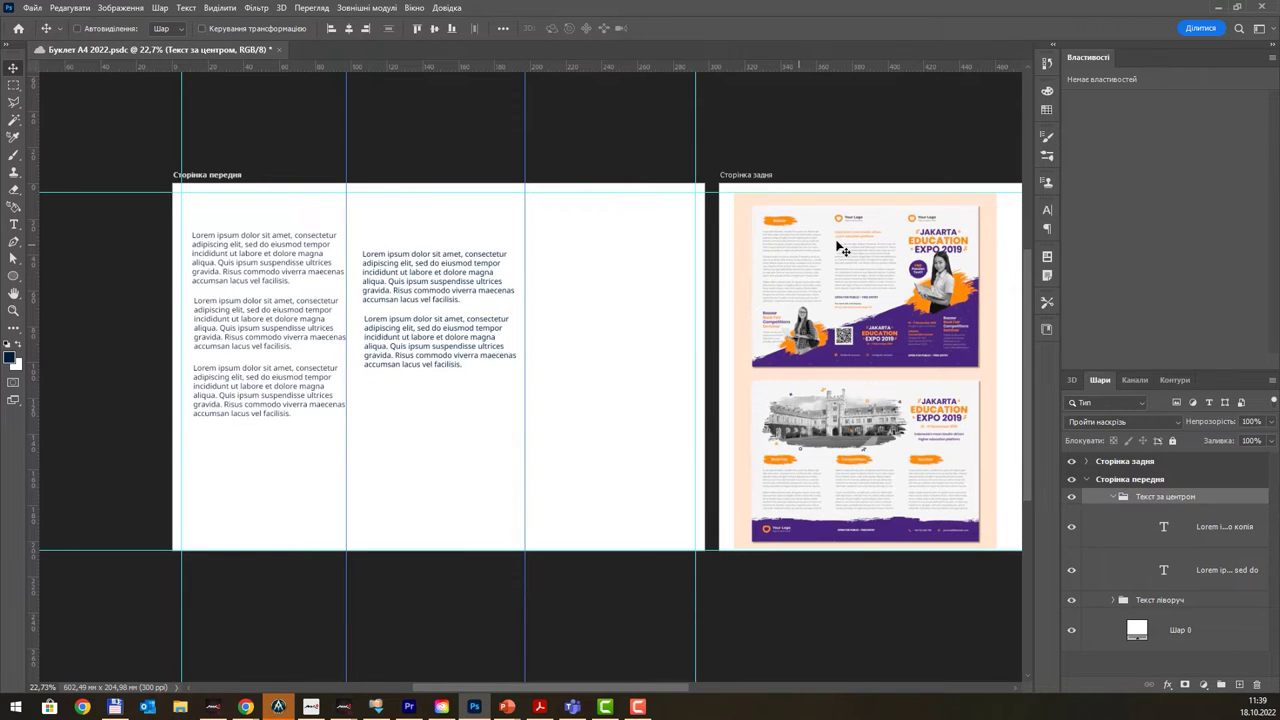
mouse_move(433, 68)
mouse_down()
mouse_move(449, 291)
mouse_move(456, 62)
mouse_up()
click(1114, 497)
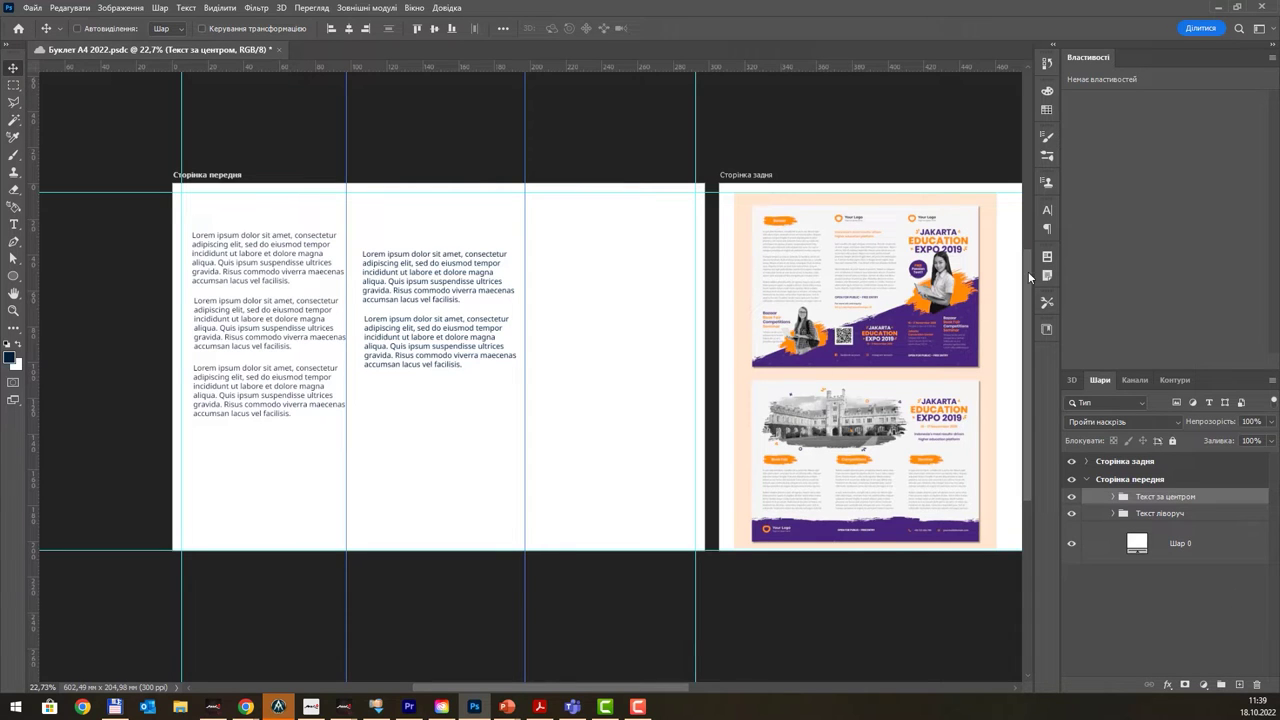
- Add a new layer above Шар 0 and name it ТЛО
click(1172, 515)
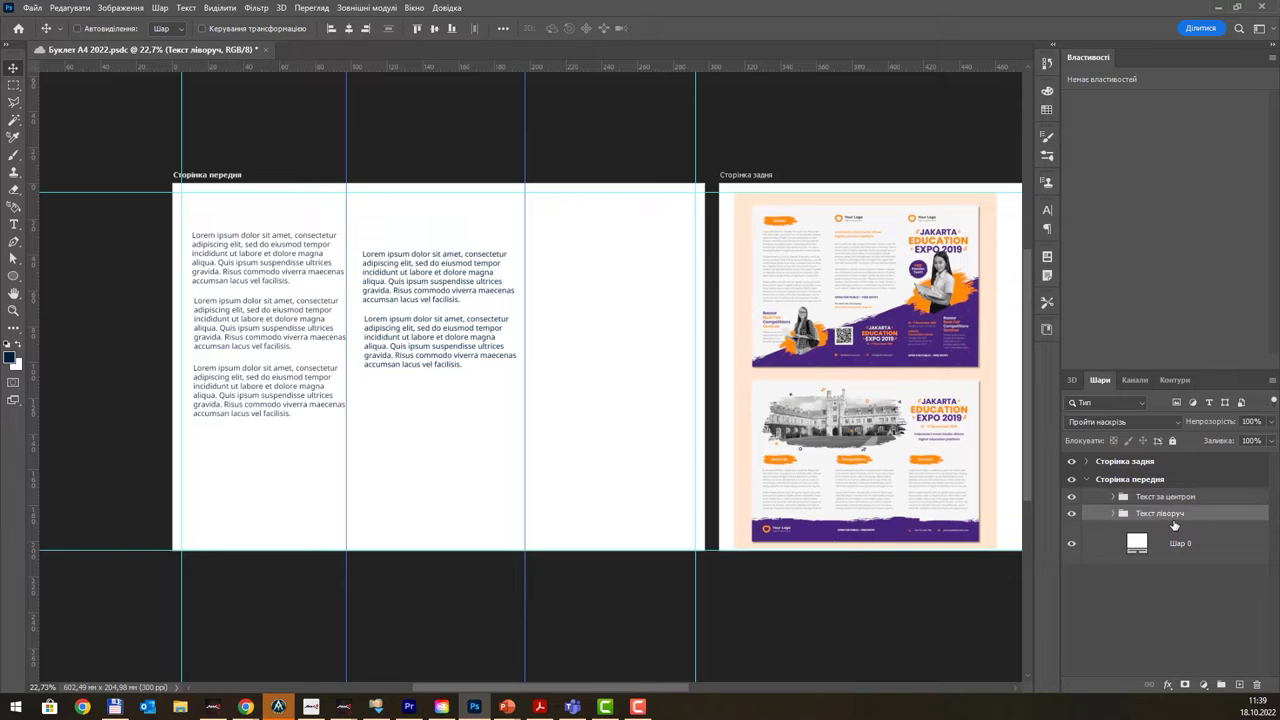
click(1180, 550)
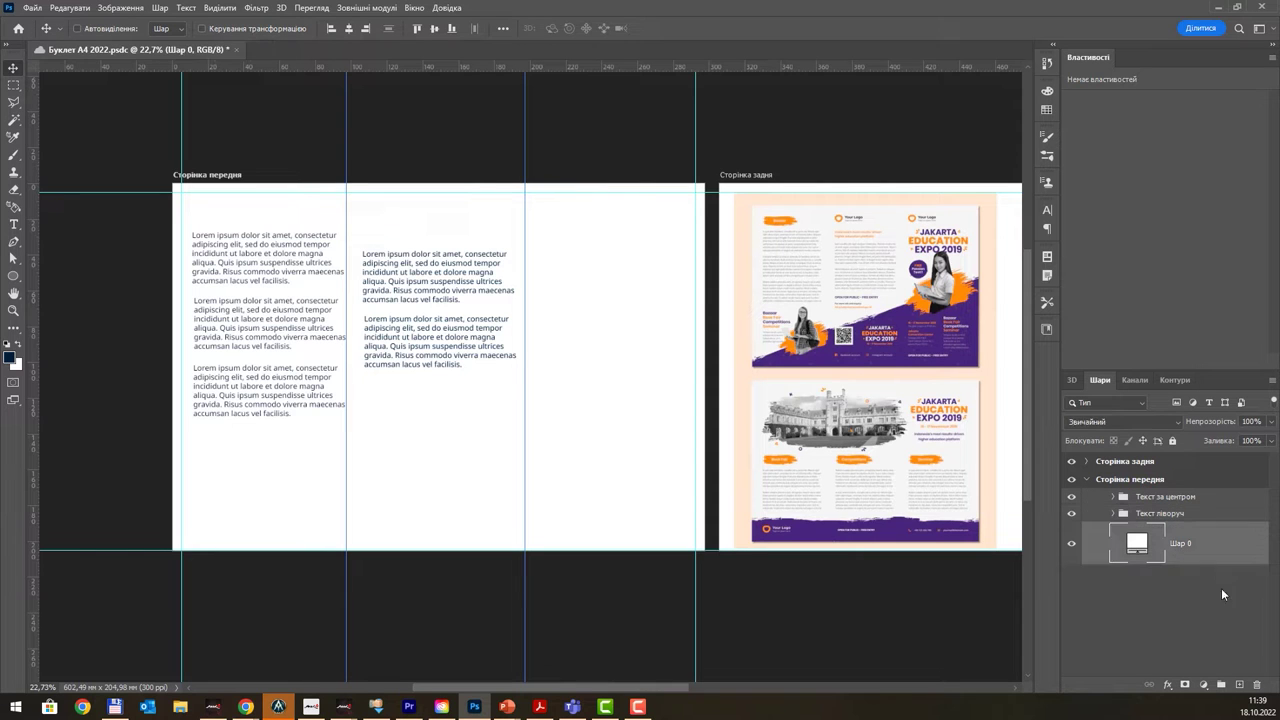
click(1241, 687)
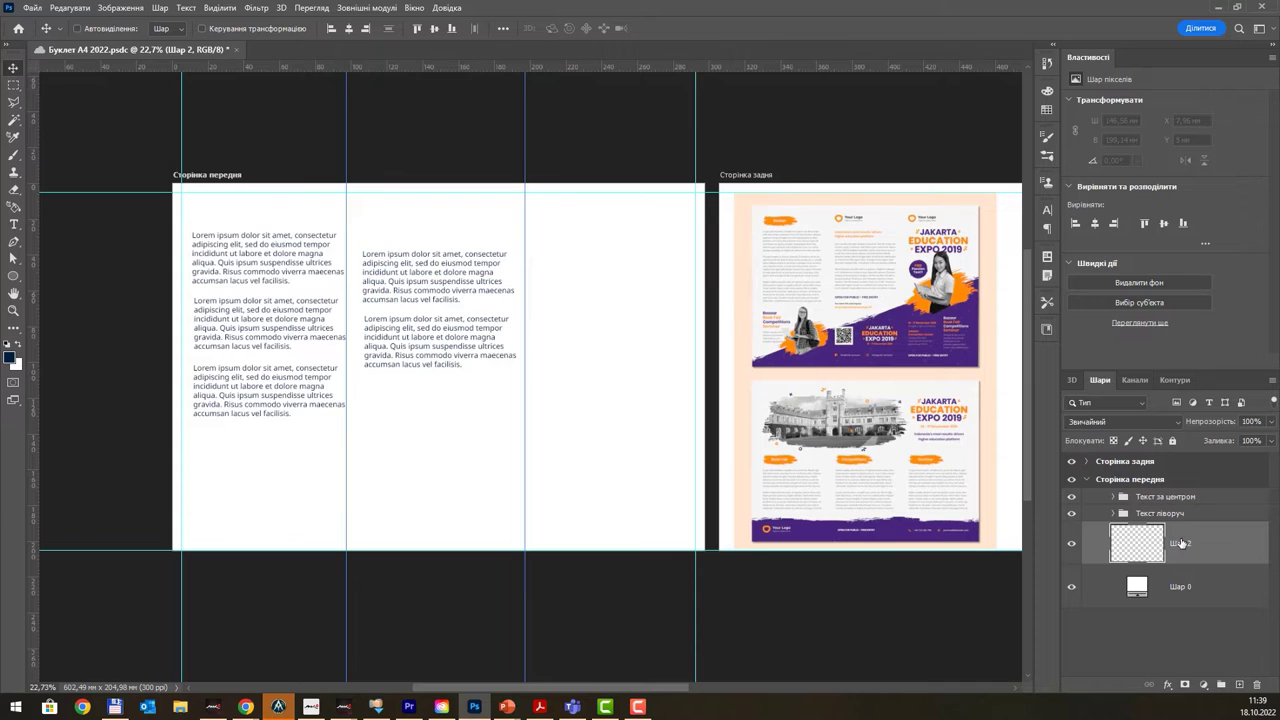
double_click(1181, 542)
text(фон)
key(Return)
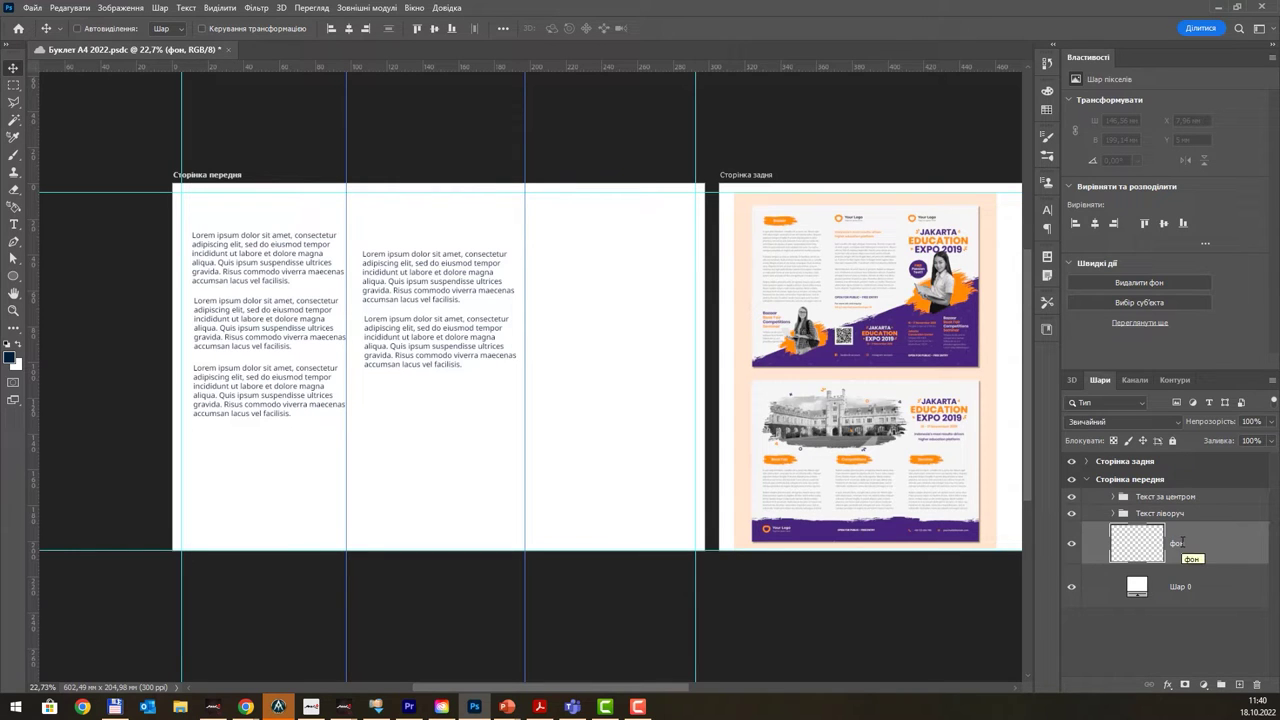
double_click(1181, 543)
text(ТЛО)
key(Return)
- Draw a diagonal triangle selection across the lower page and fill it with purple #42297b
click(17, 103)
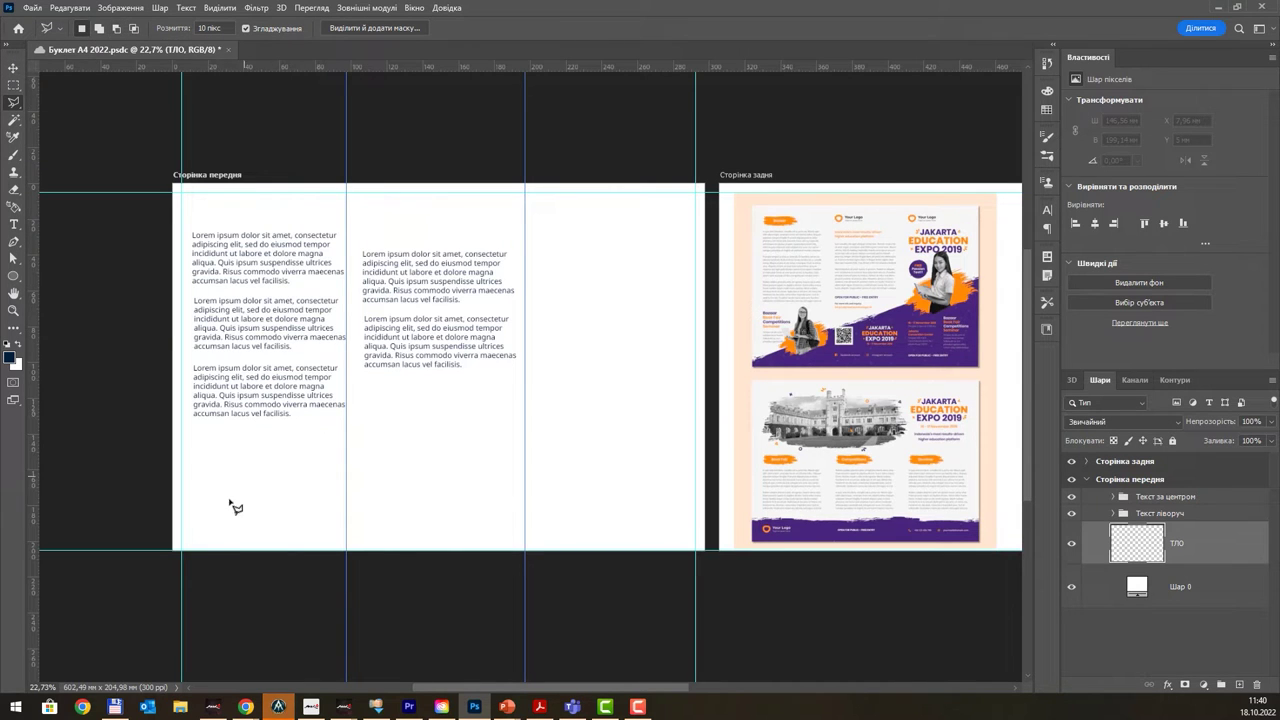
click(174, 549)
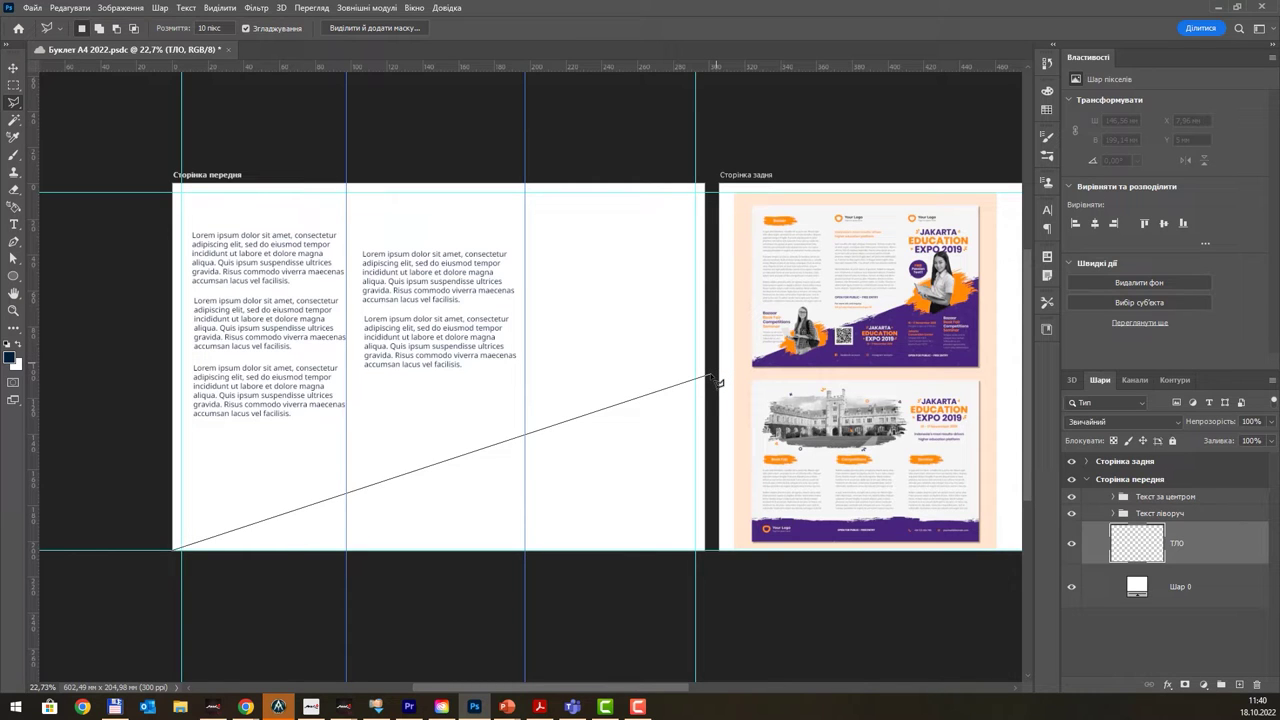
click(710, 377)
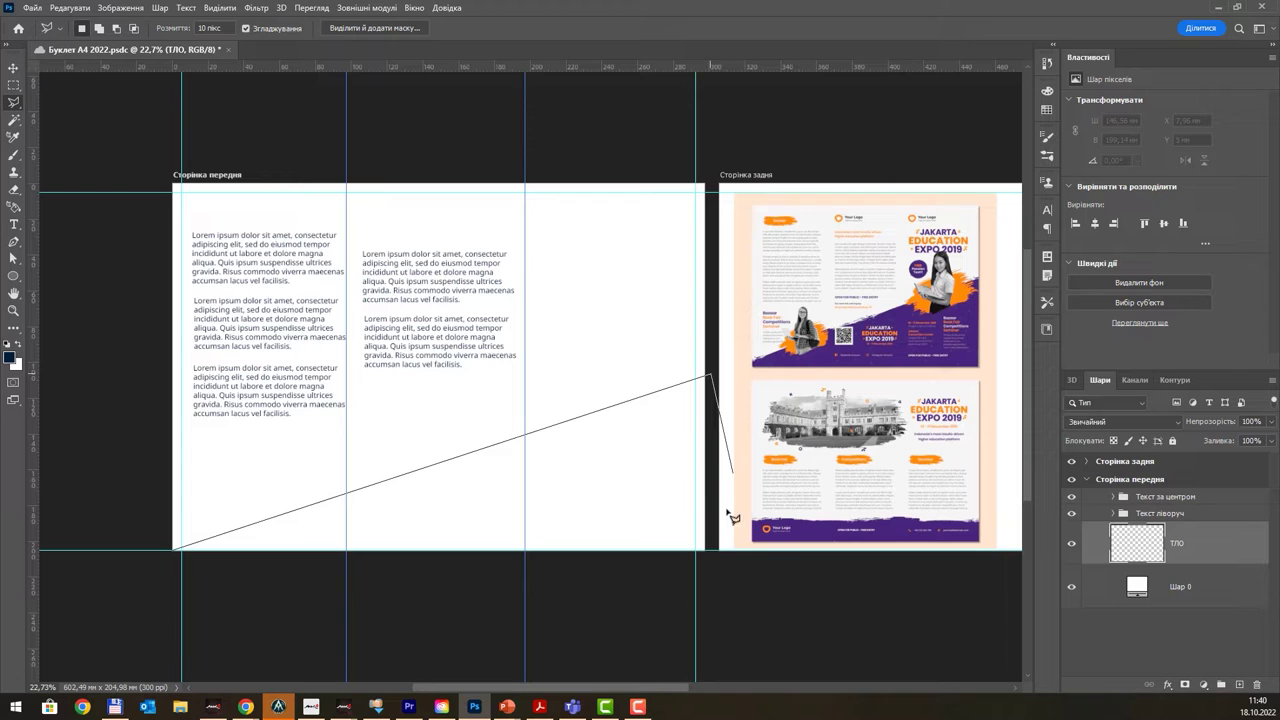
click(709, 579)
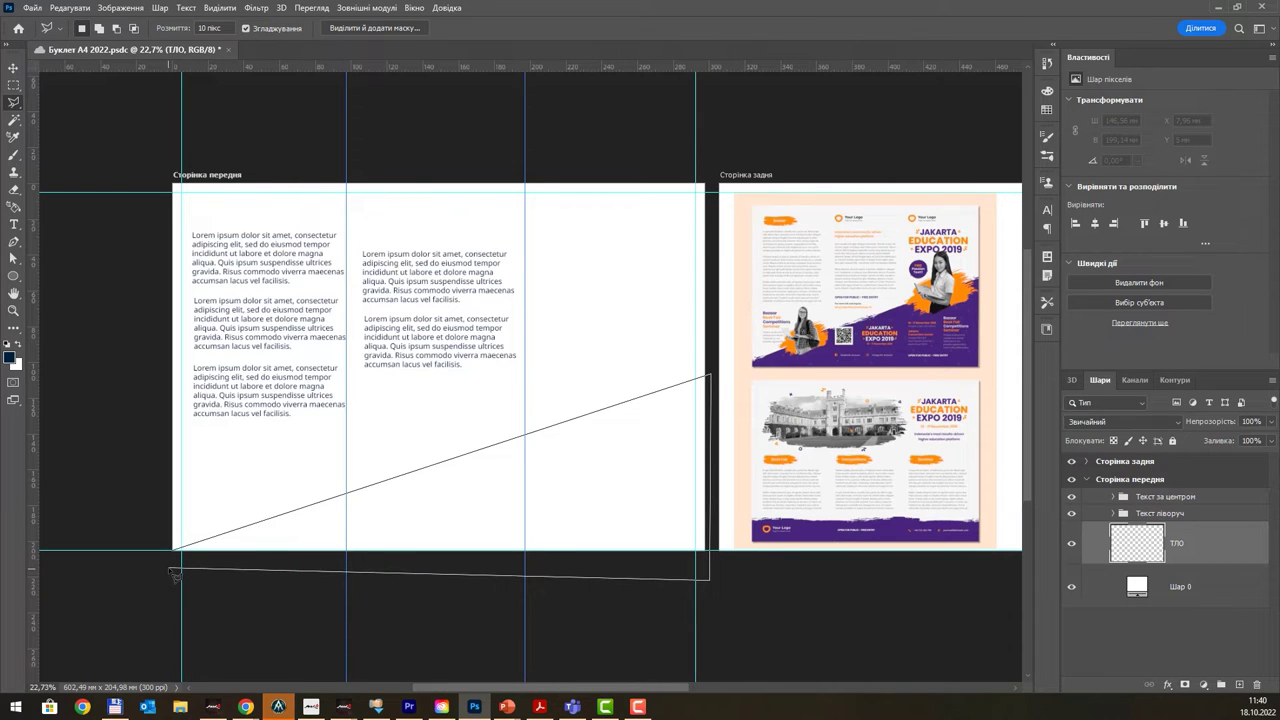
double_click(174, 575)
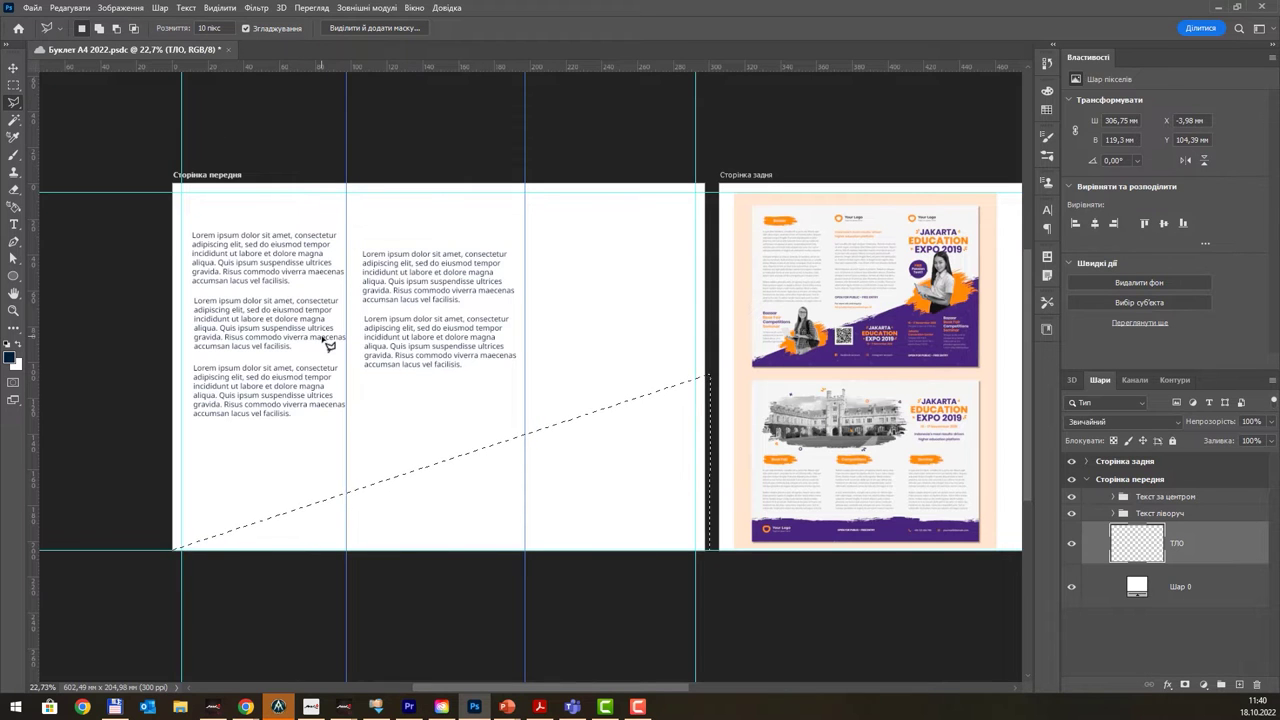
key(shift+BackSpace)
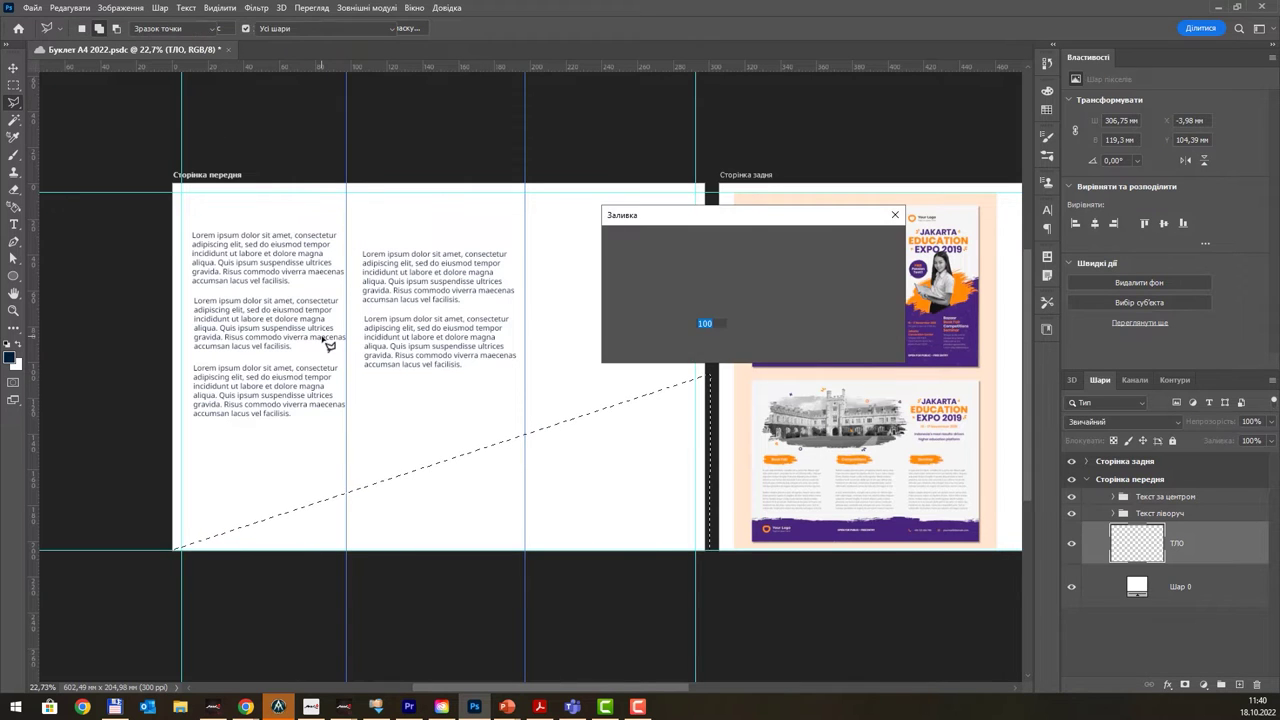
click(756, 242)
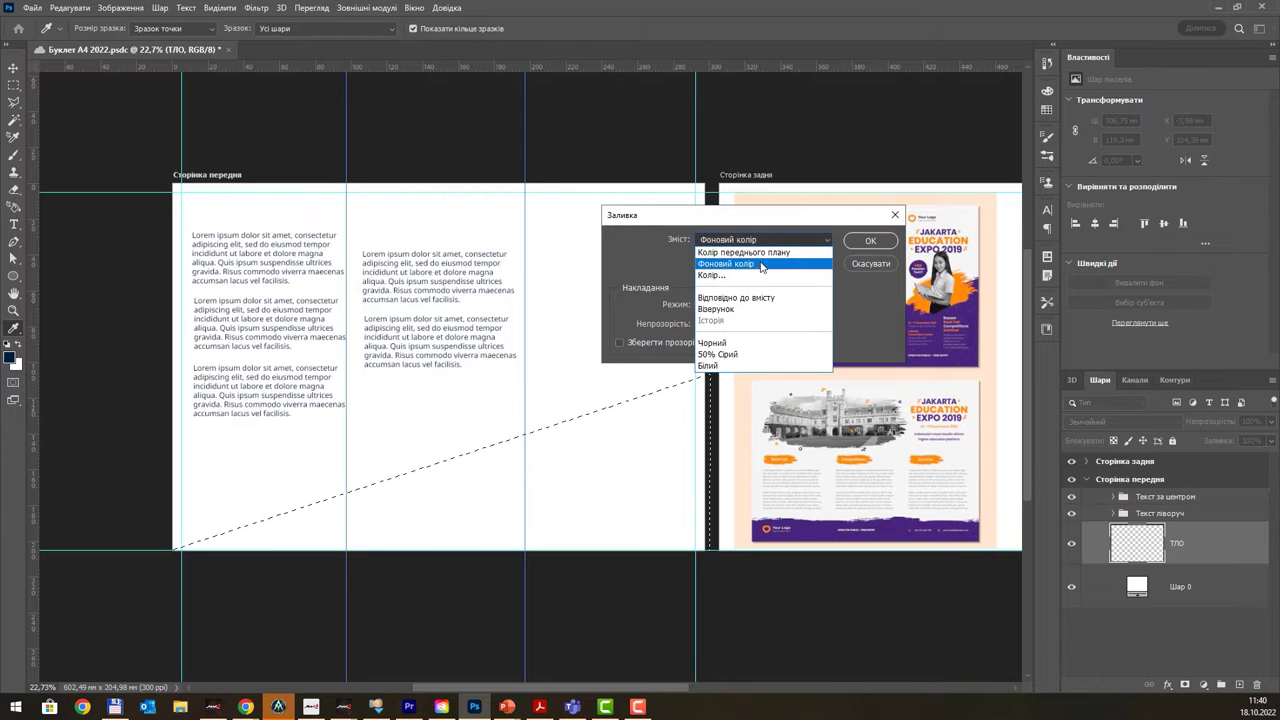
click(762, 268)
click(972, 338)
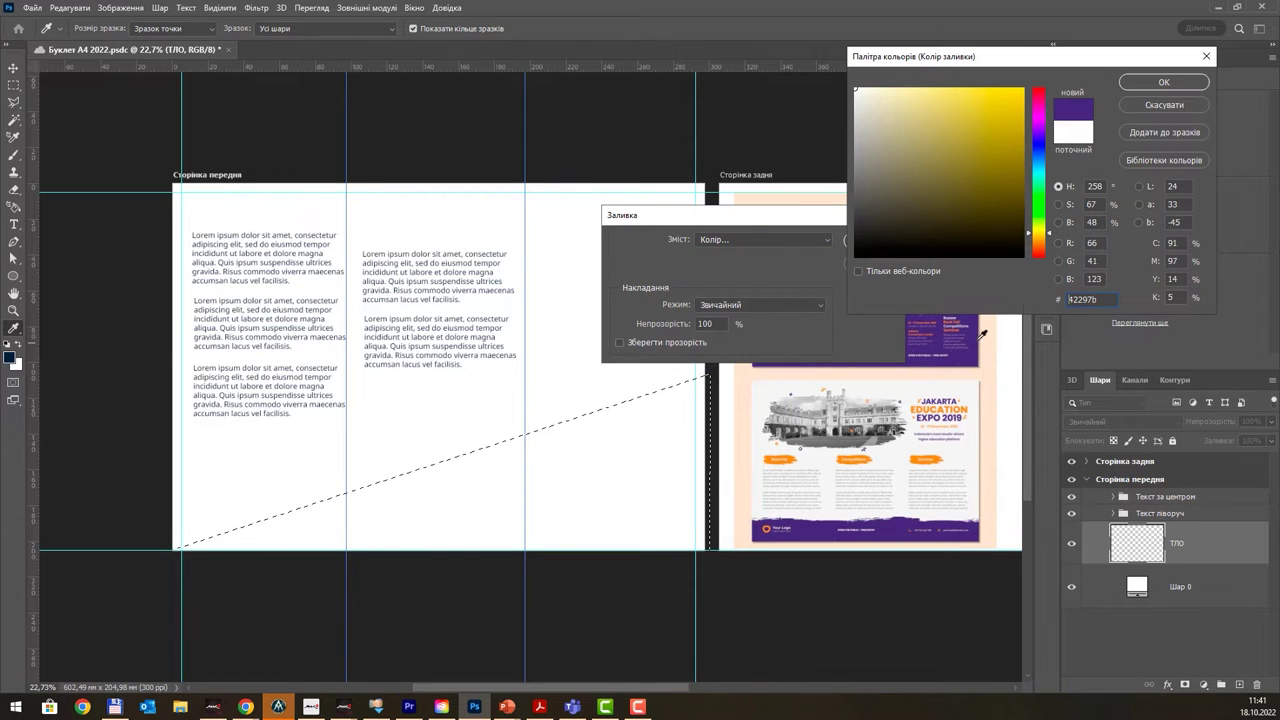
click(1150, 81)
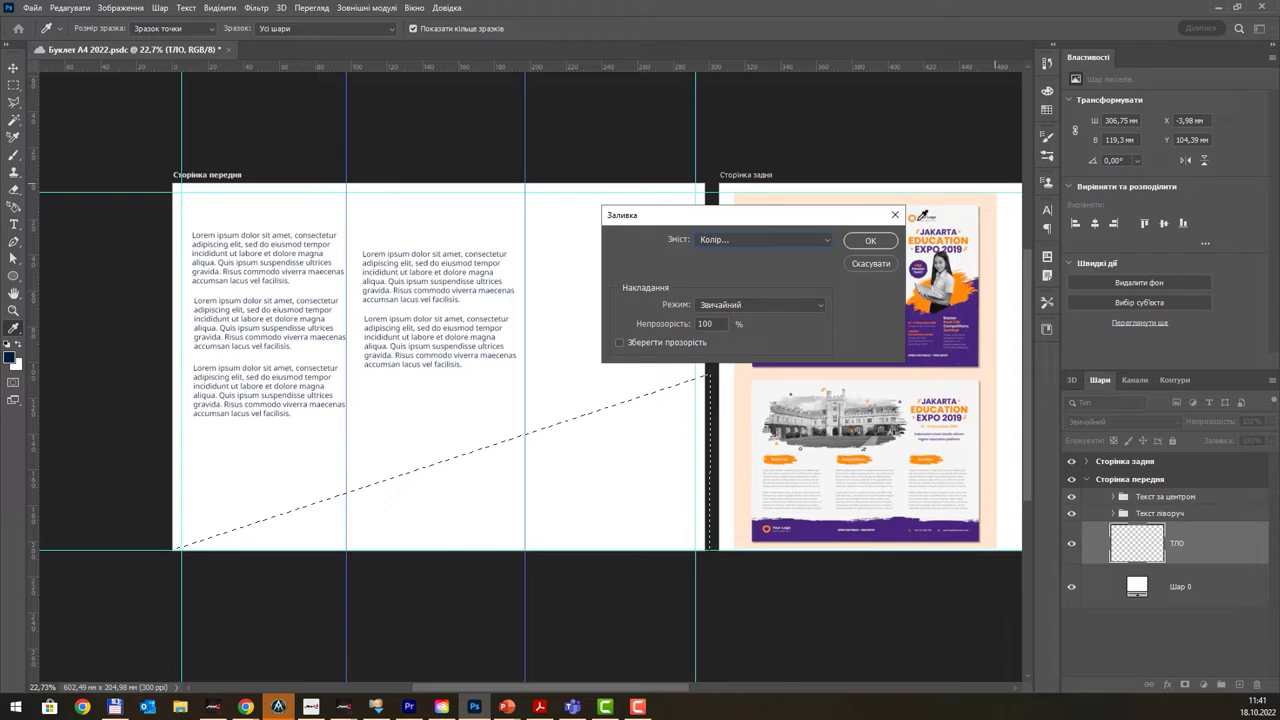
click(858, 245)
- Deselect the purple triangle and recentre the view on the front page
key(ctrl+d)
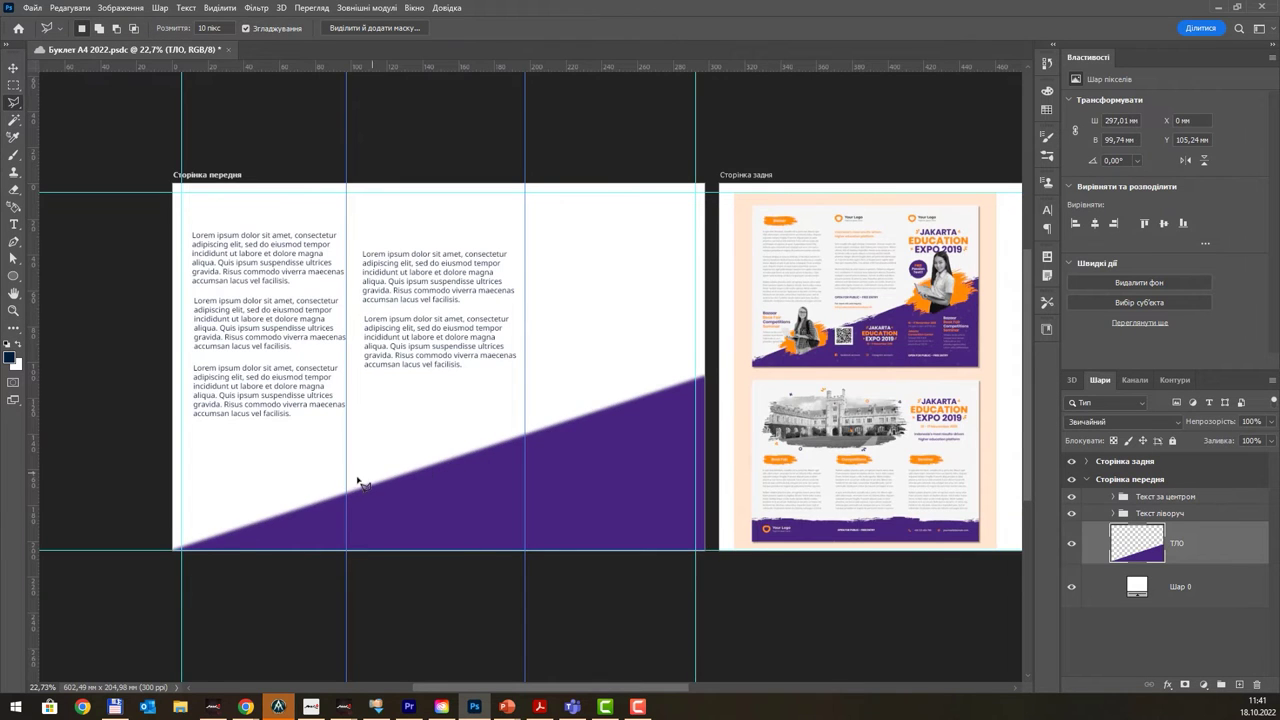
scroll(357, 480, up, 2)
scroll(457, 480, up, 2)
scroll(662, 427, up, 1)
scroll(623, 391, down, 2)
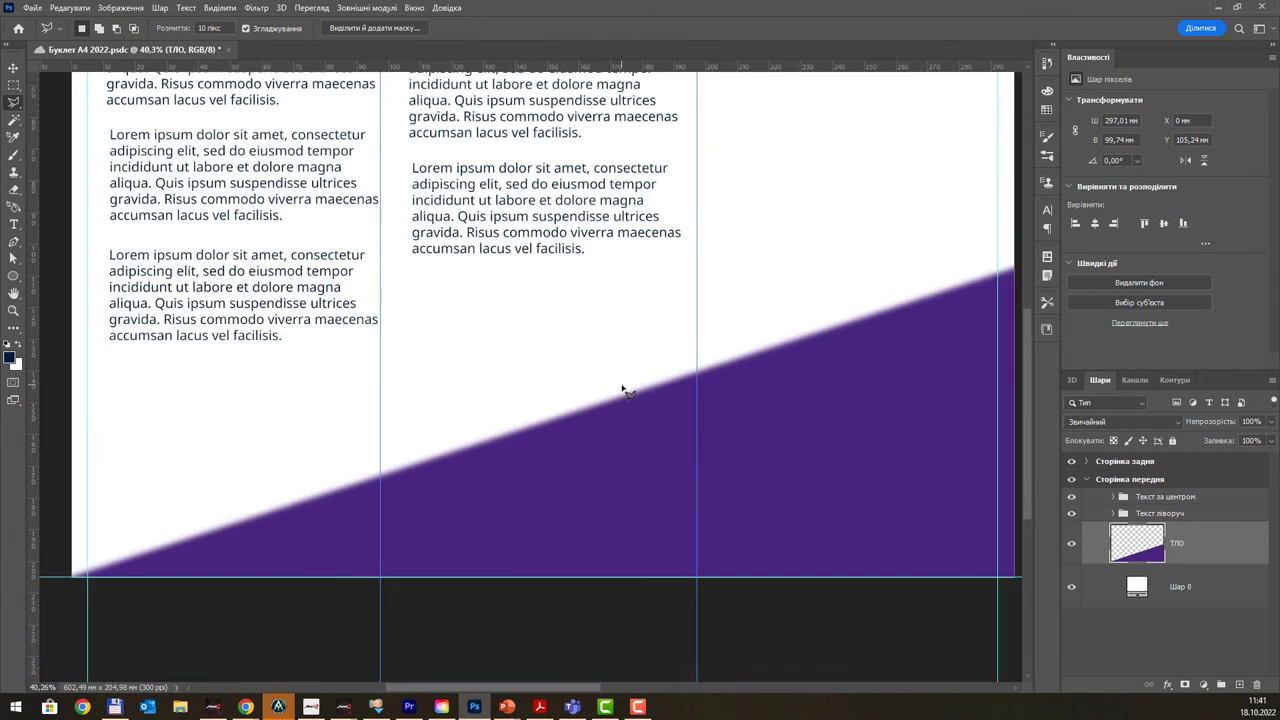
scroll(623, 391, down, 2)
drag(691, 332, 577, 377)
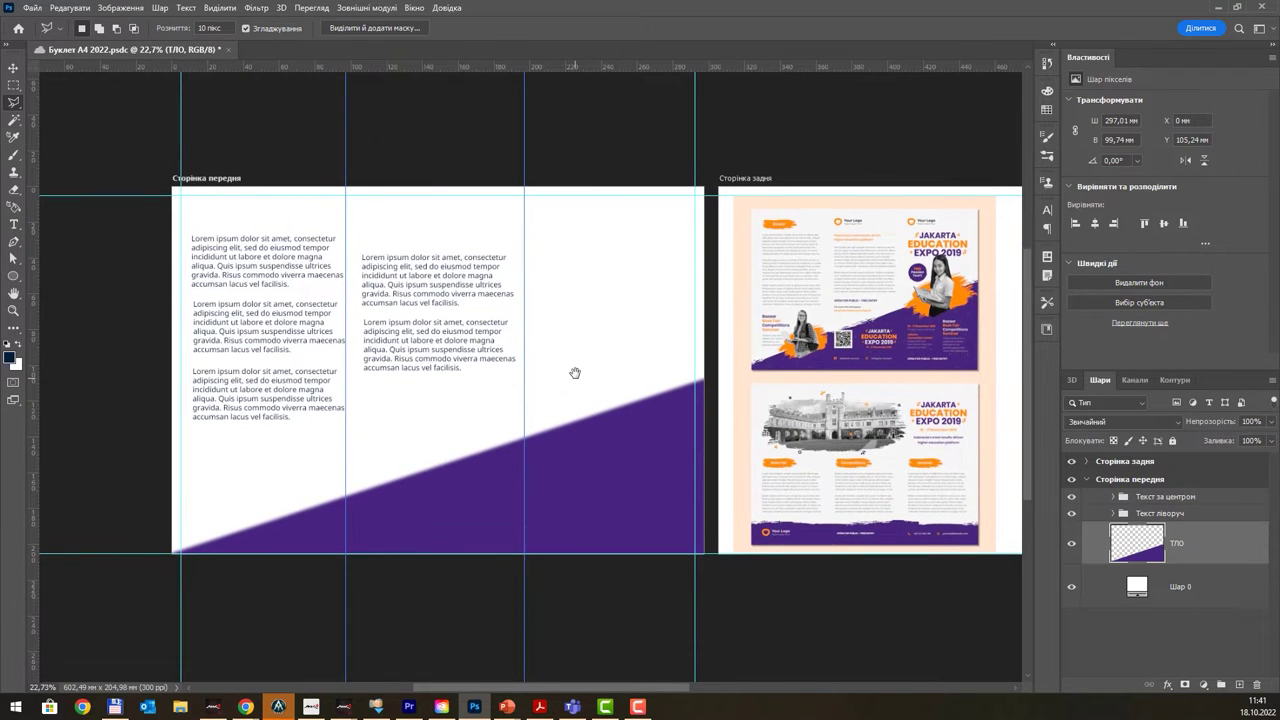
drag(576, 376, 561, 380)
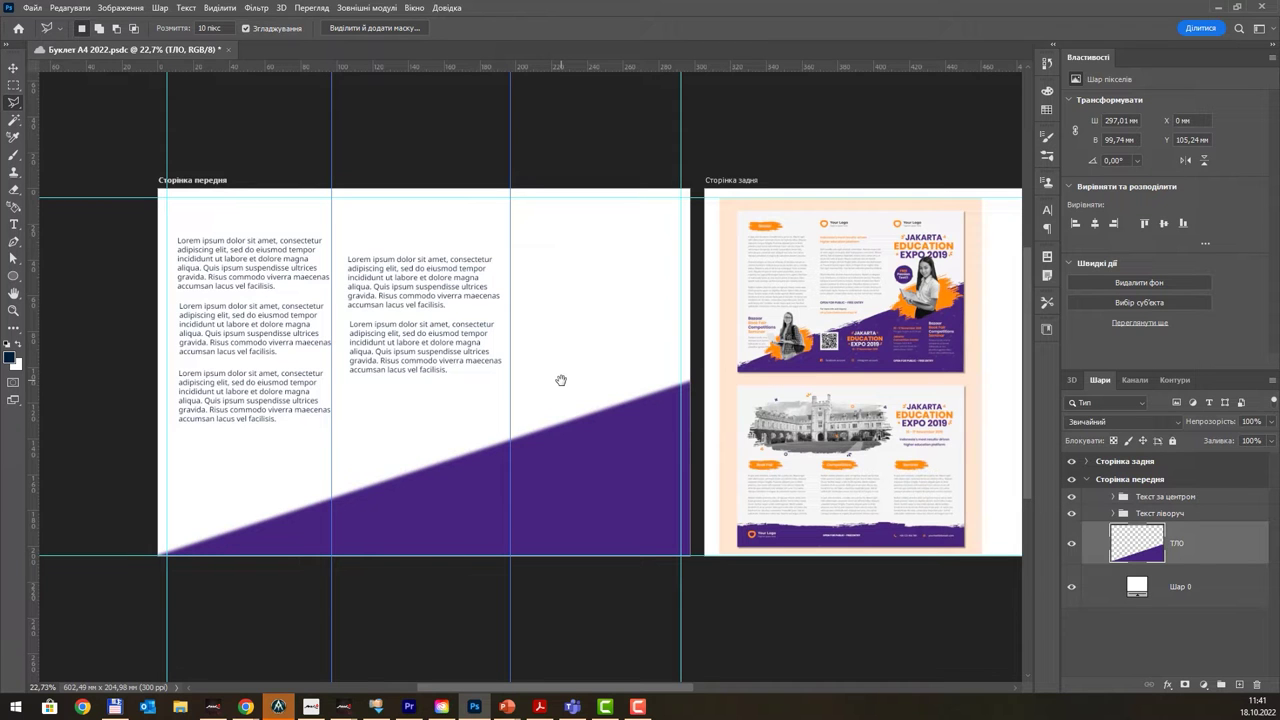
scroll(784, 352, up, 1)
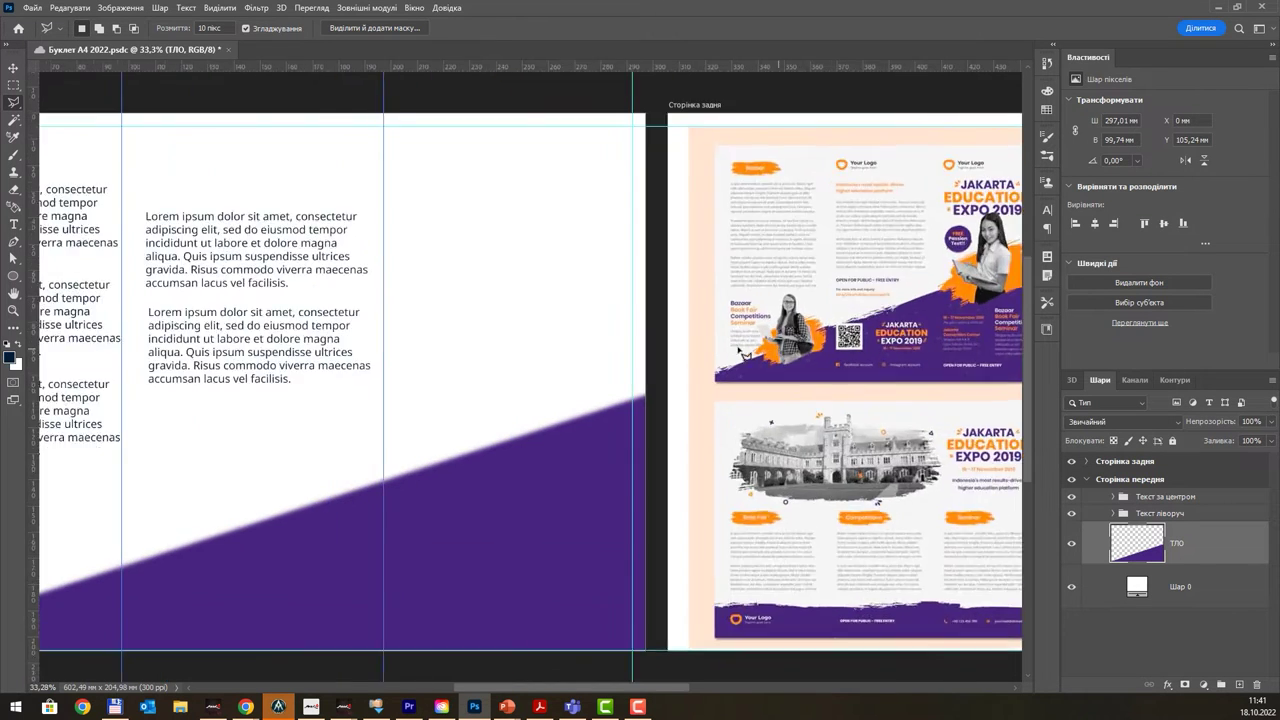
scroll(770, 370, down, 1)
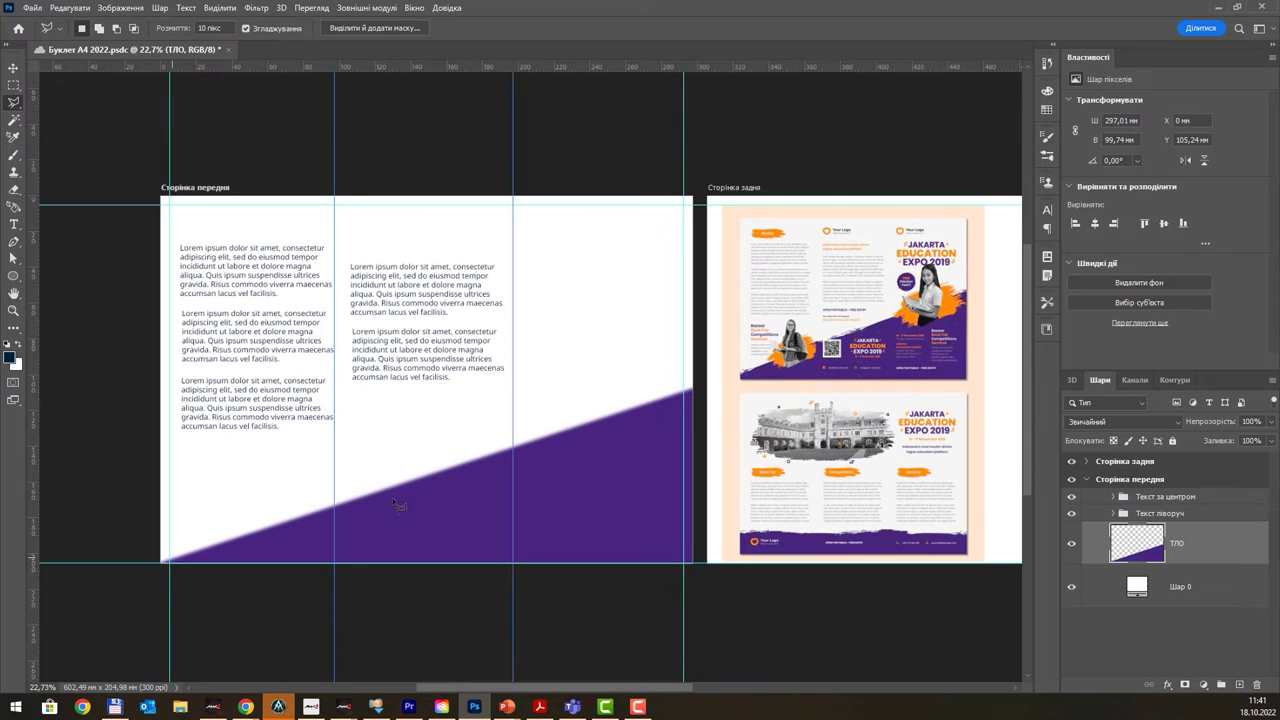
- Switch to the Brush tool and pick the Мел 44 пікс. chalk preset from the preset list
key(b)
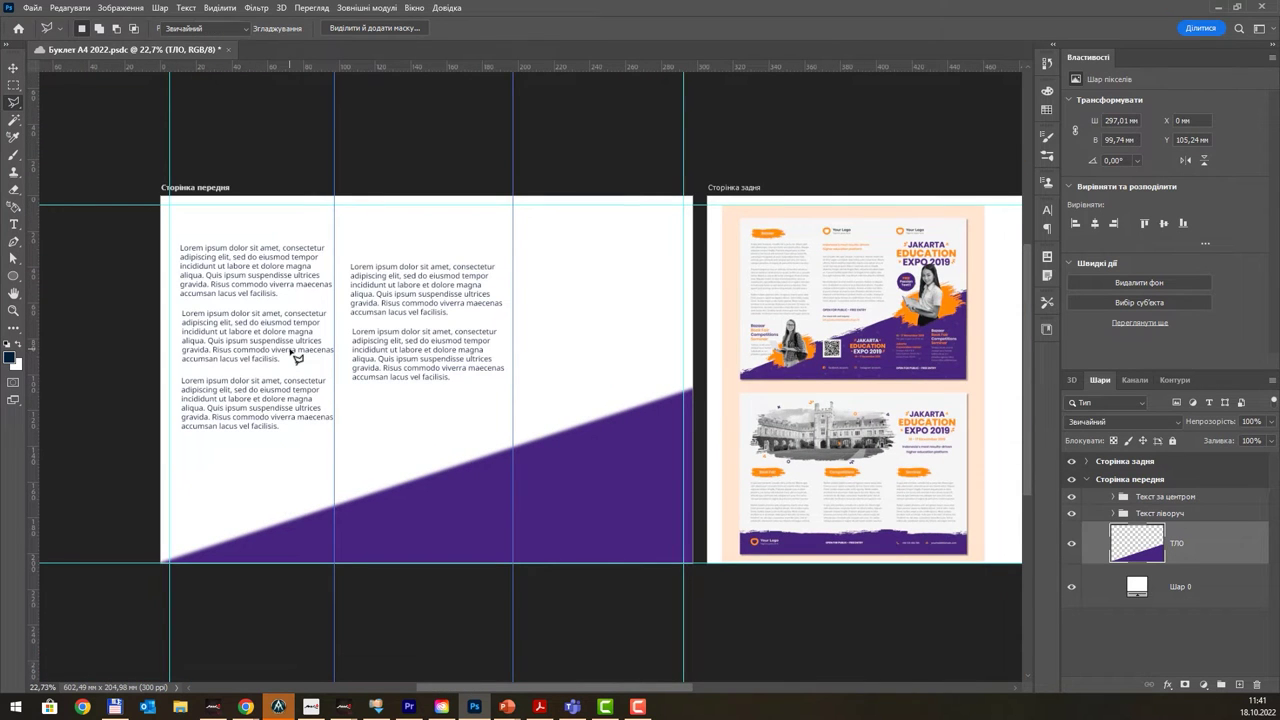
right_click(417, 312)
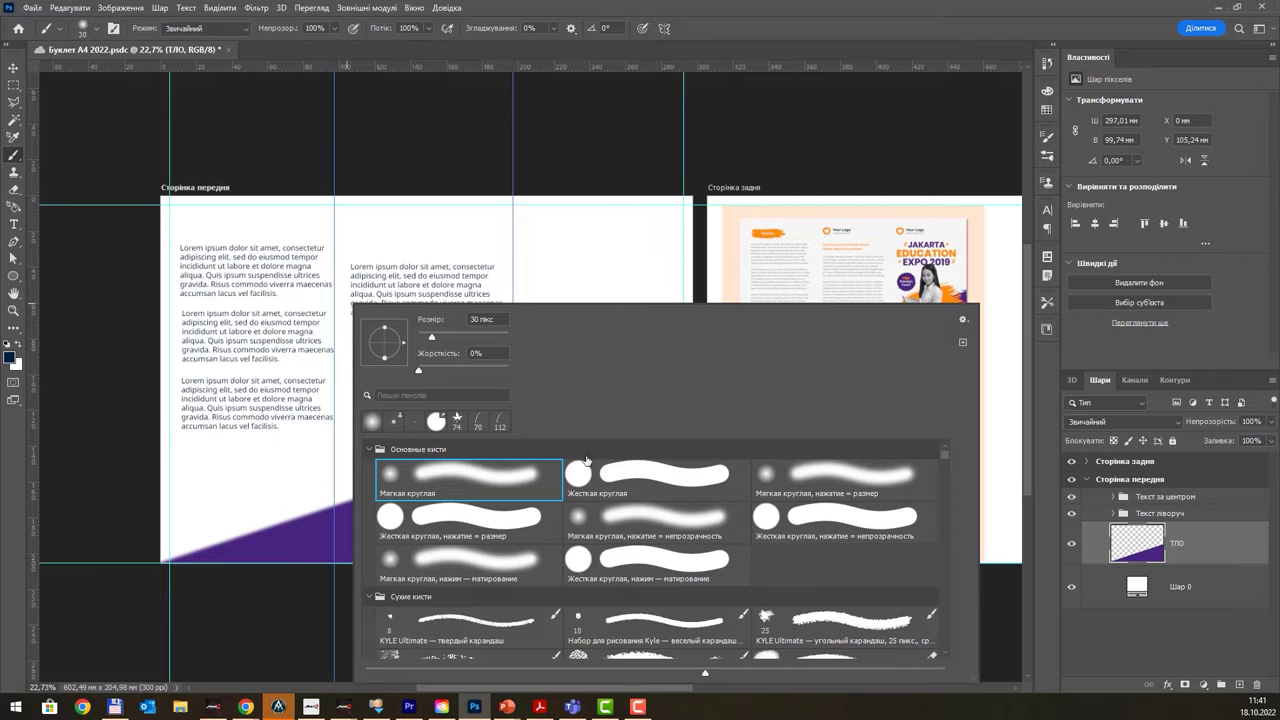
right_click(398, 139)
right_click(356, 206)
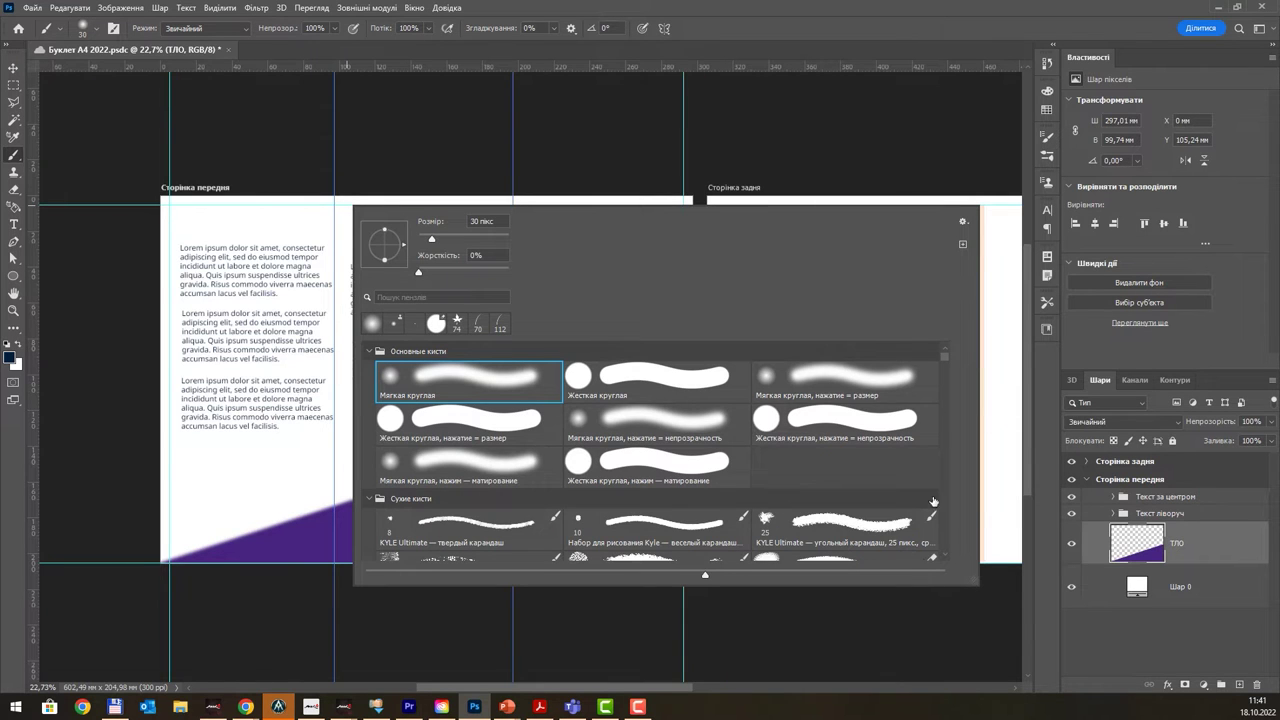
scroll(886, 402, down, 3)
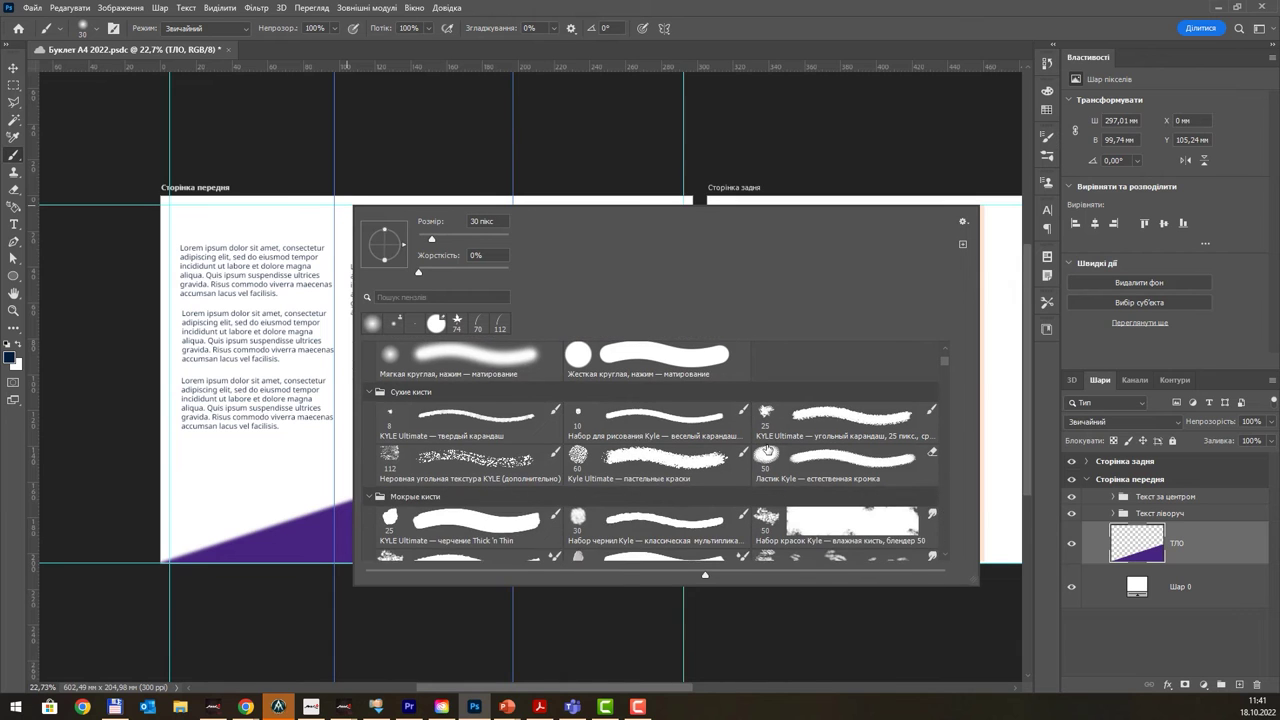
scroll(767, 447, down, 3)
scroll(767, 447, down, 5)
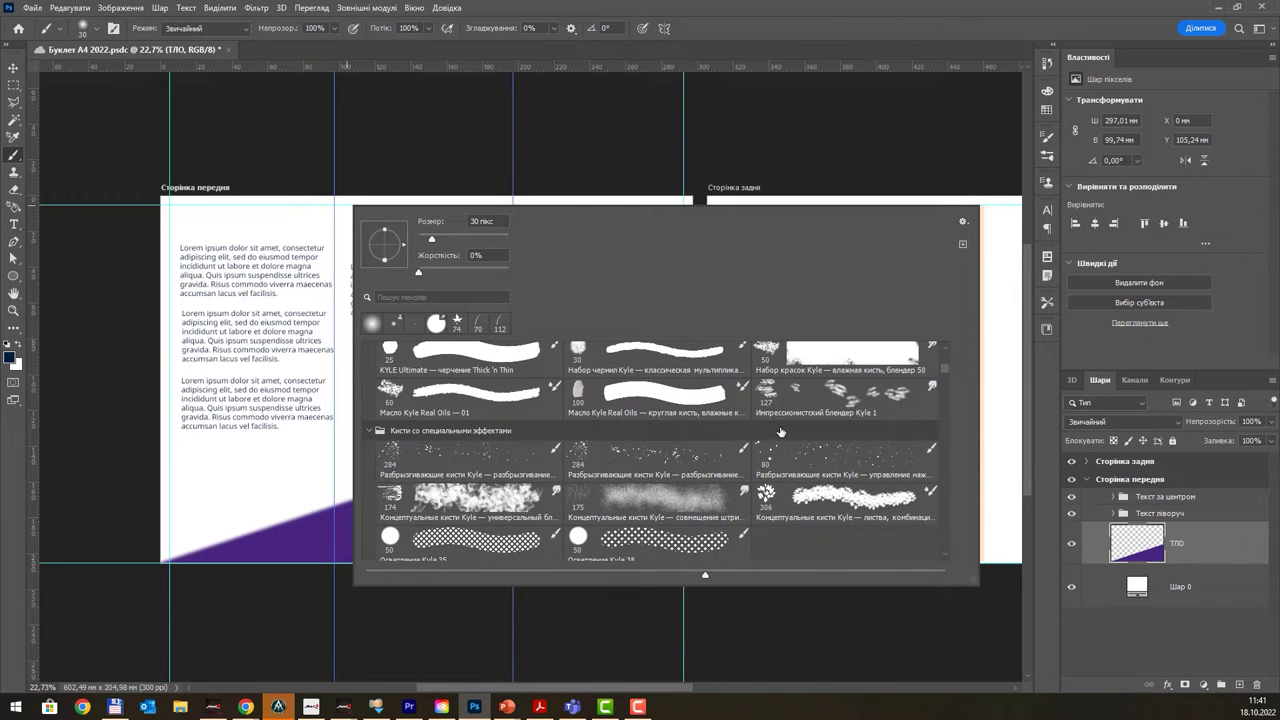
scroll(901, 412, down, 4)
drag(948, 367, 944, 391)
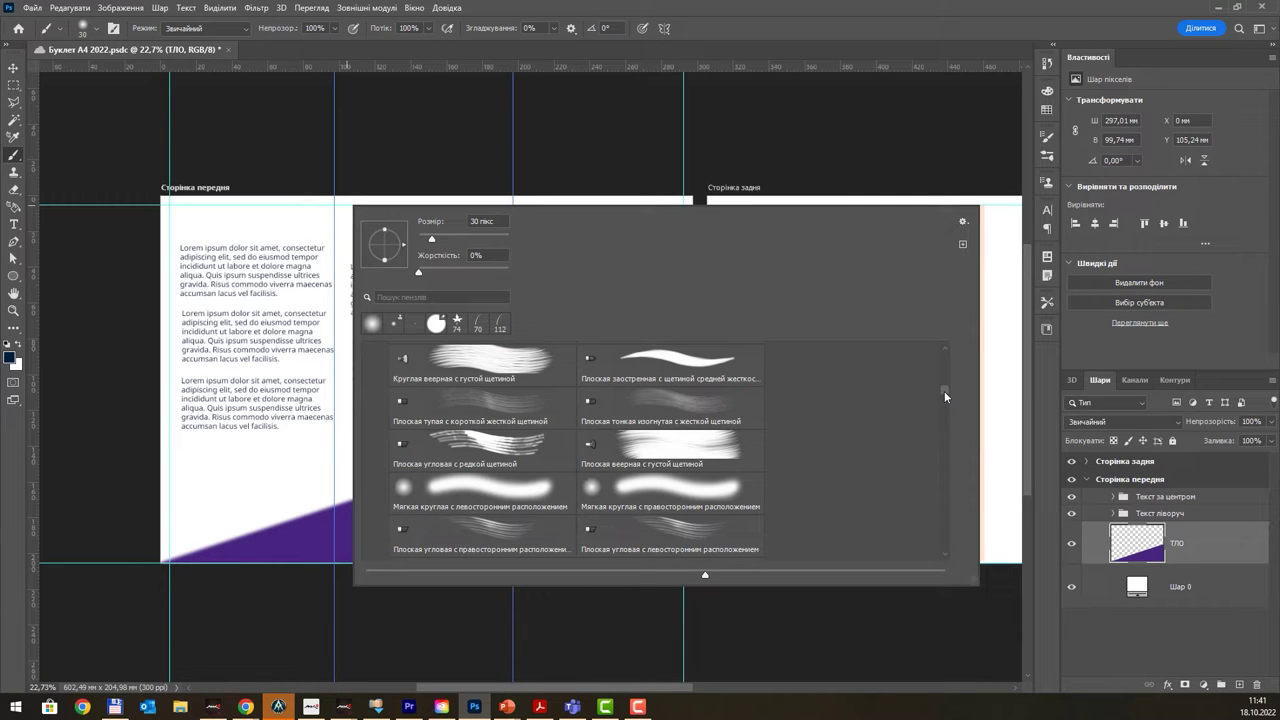
mouse_move(944, 391)
mouse_down()
mouse_move(940, 404)
mouse_move(967, 422)
mouse_up()
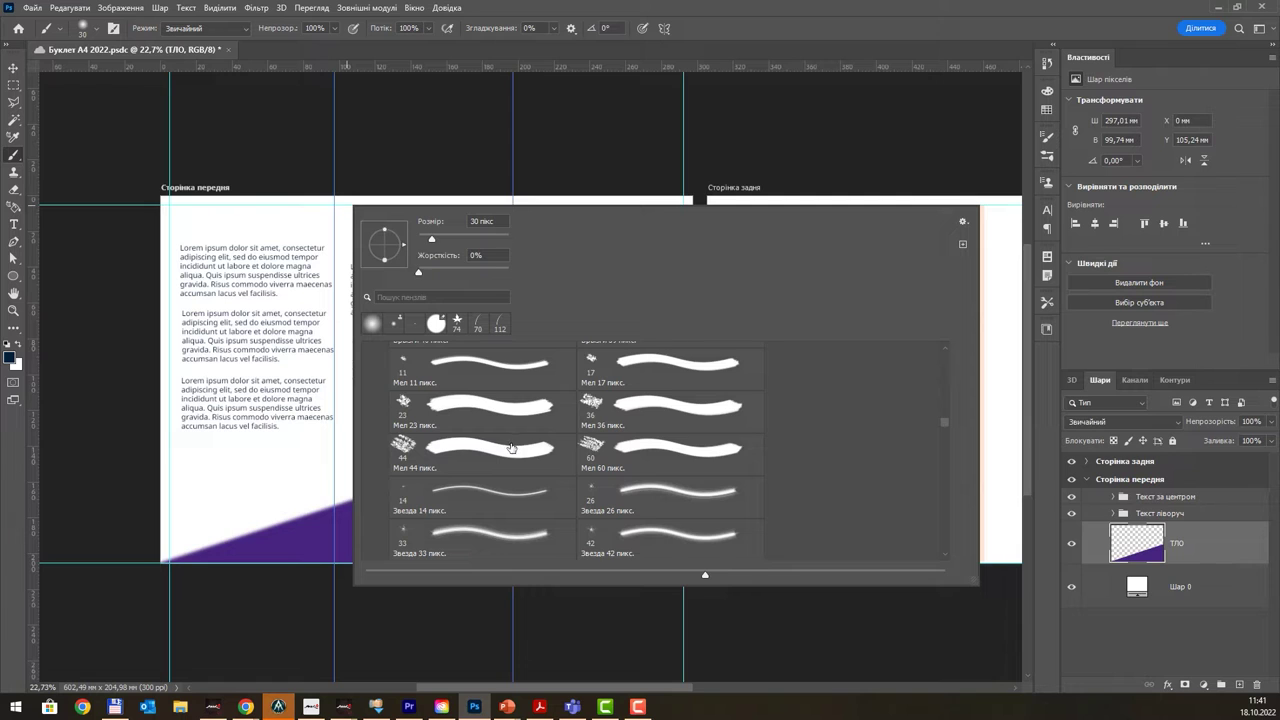
click(430, 450)
click(744, 27)
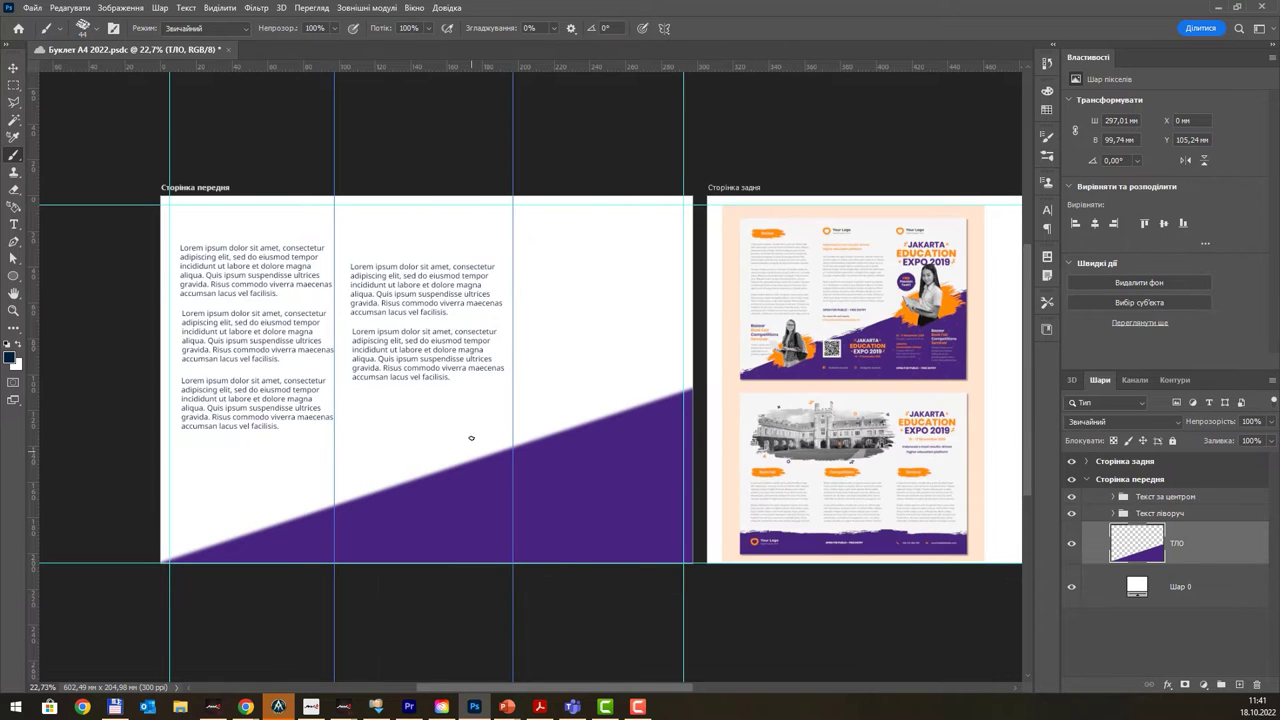
- Set the brush to 500 px with a 49° tip angle, undoing a dark test stroke
key(bracketright)
key(bracketright)
key(bracketright)
key(bracketright)
key(bracketright)
key(bracketright)
key(bracketright)
key(bracketright)
key(bracketright)
key(bracketright)
key(bracketright)
key(bracketright)
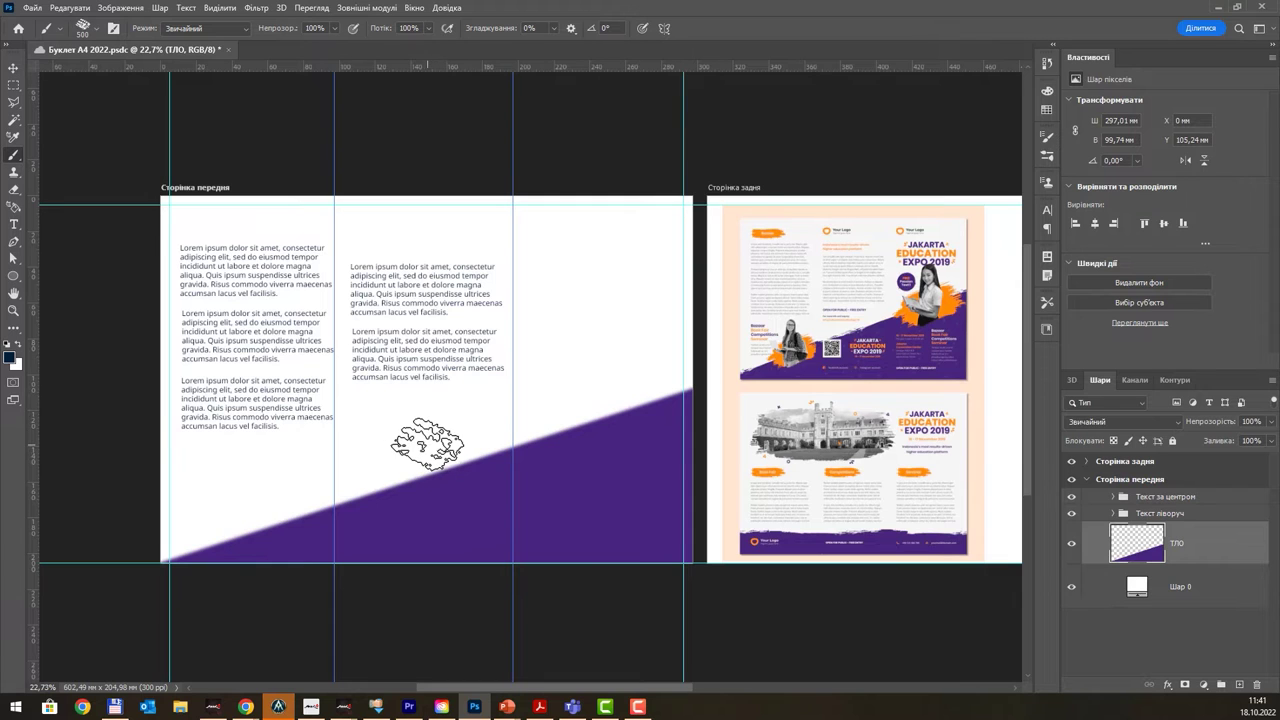
right_click(428, 432)
drag(490, 354, 484, 336)
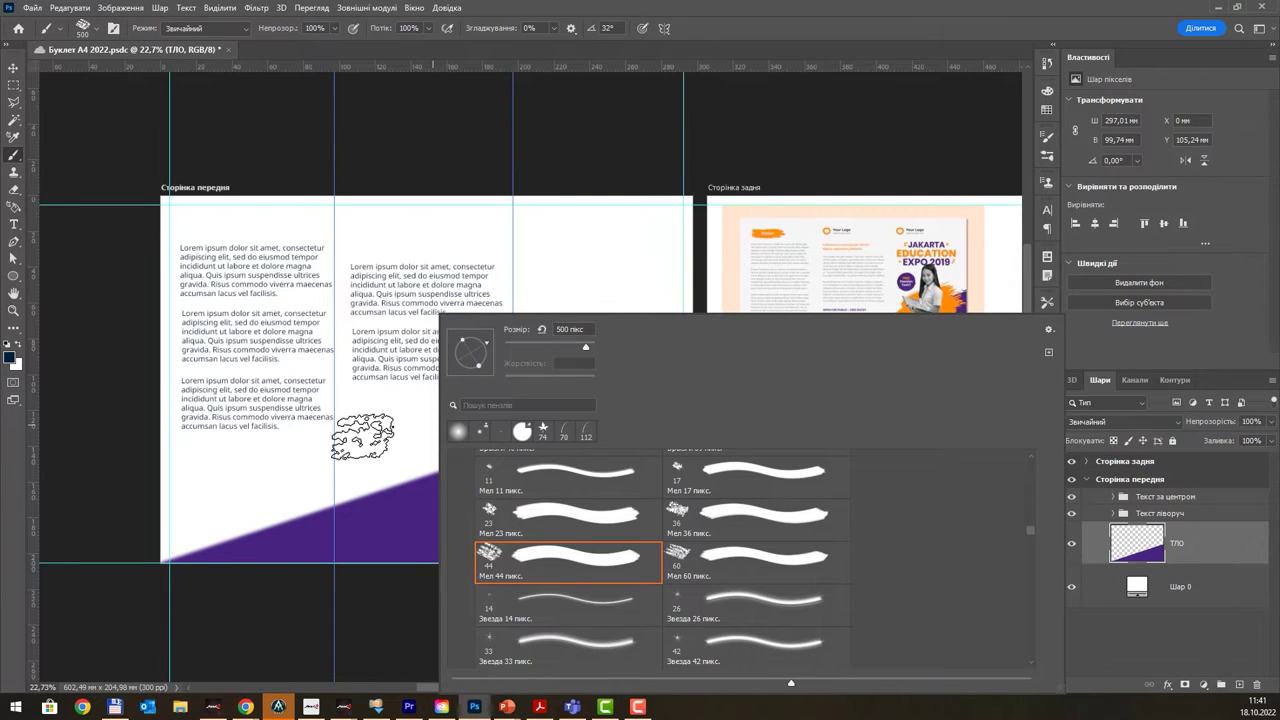
drag(488, 343, 511, 364)
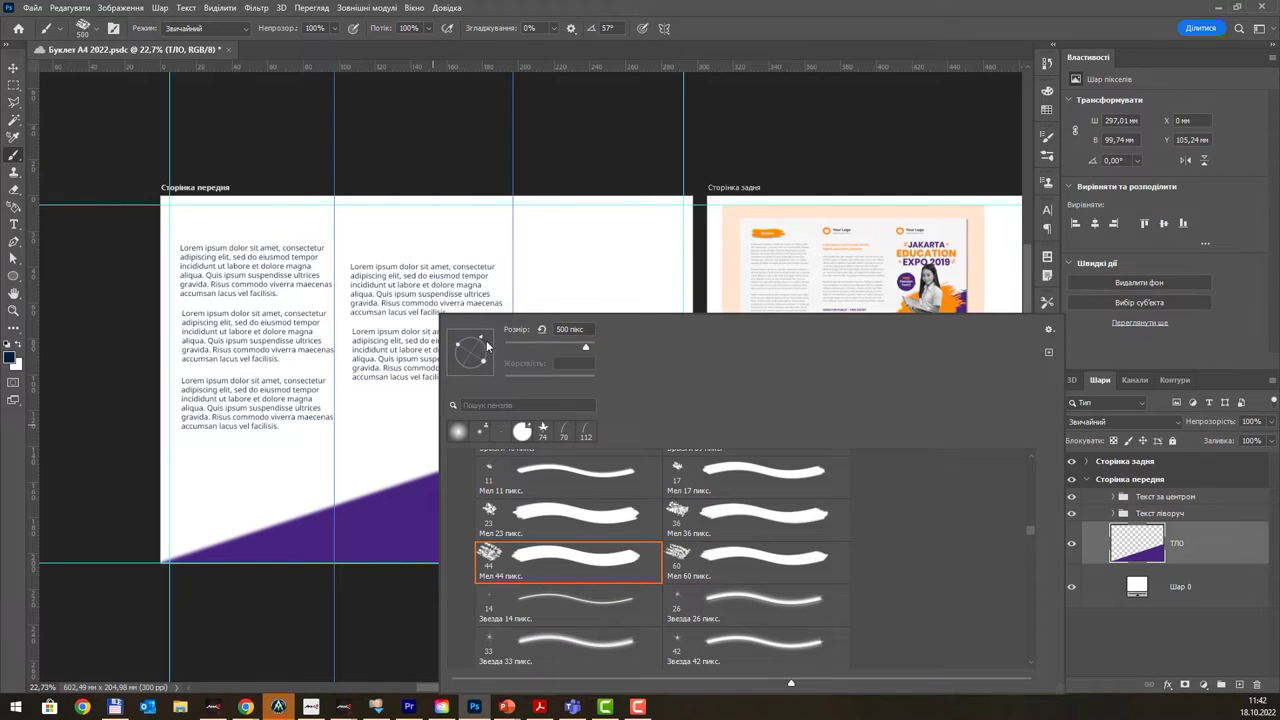
drag(484, 343, 487, 347)
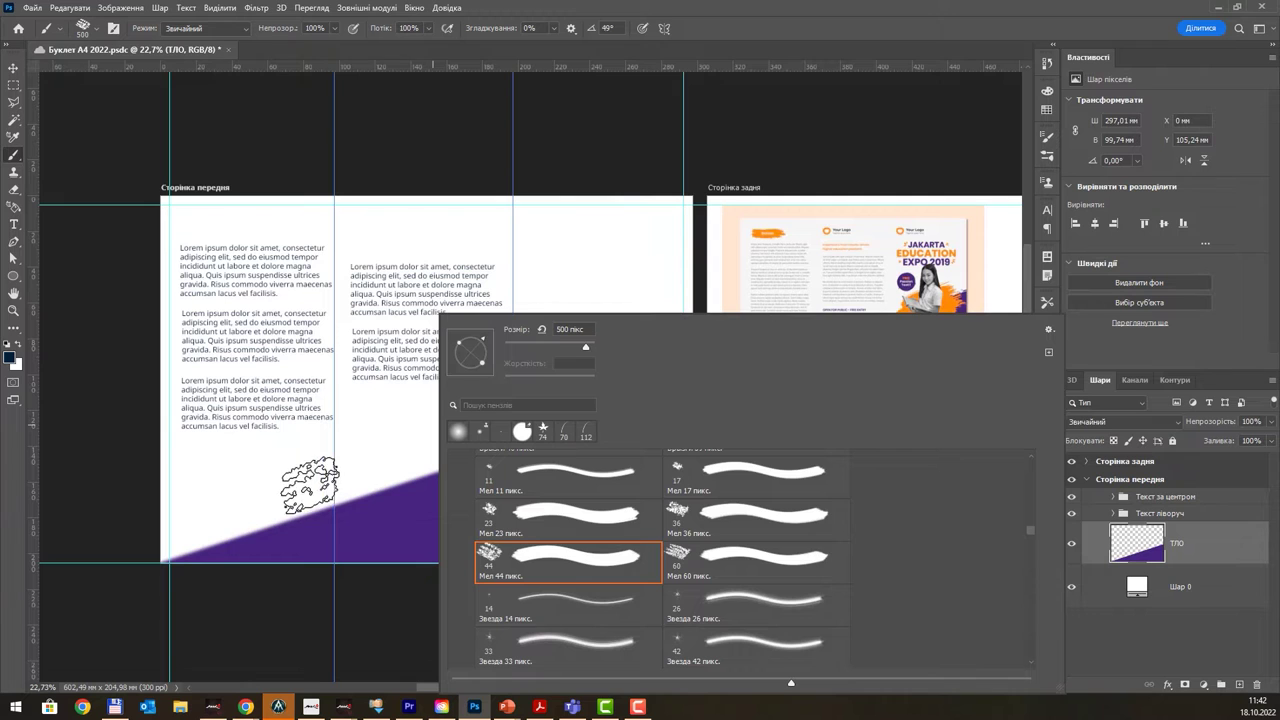
drag(240, 510, 408, 433)
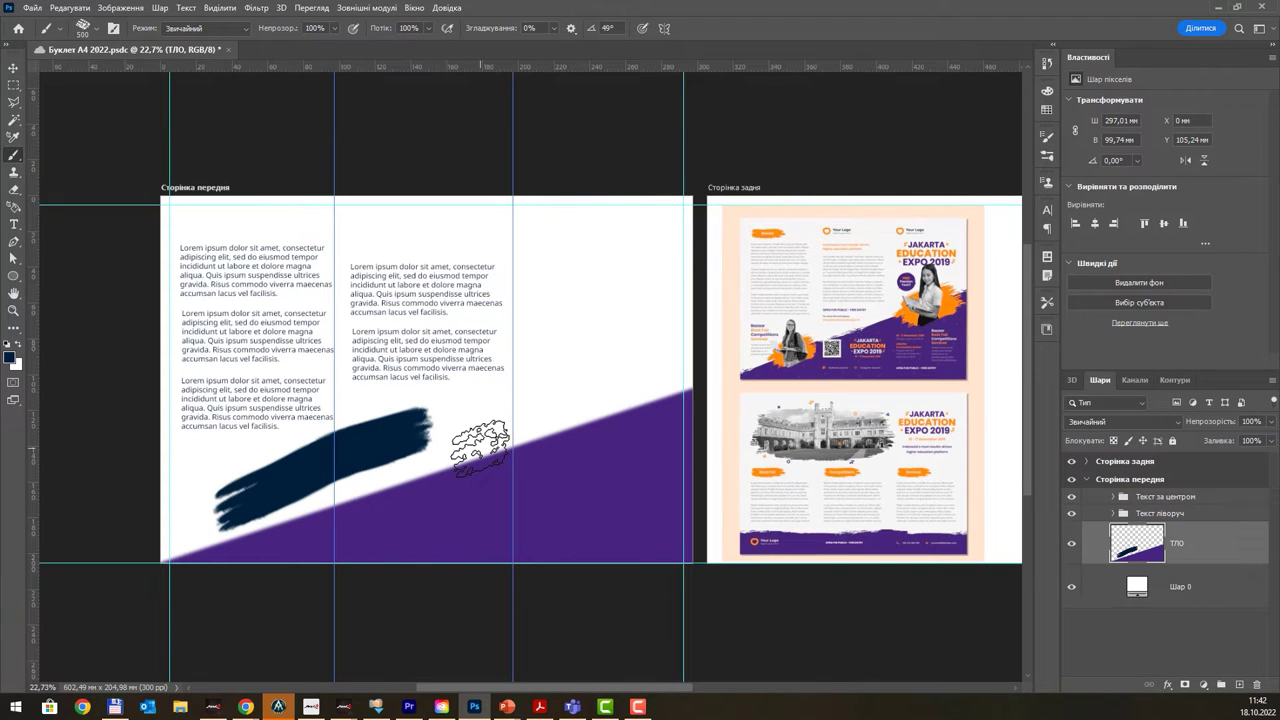
key(ctrl+z)
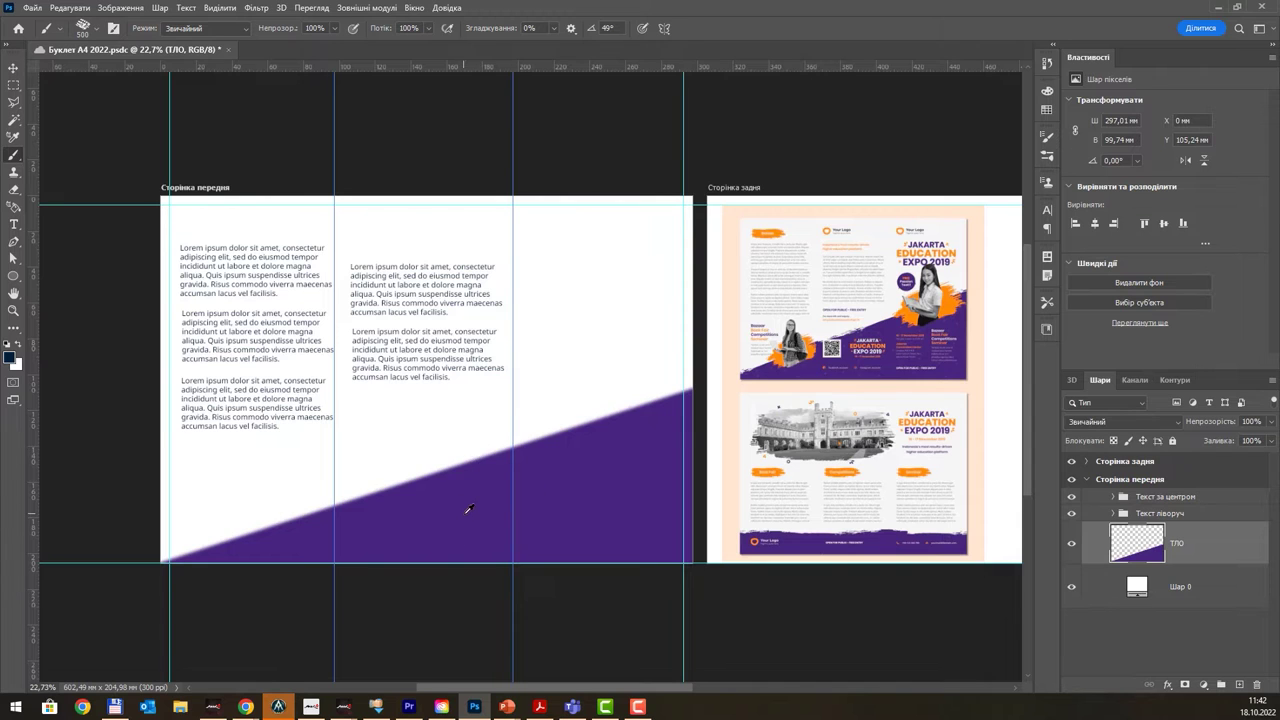
- Sample the band's purple and paint 200 px chalk strokes along its upper edge and corners
alt+click(468, 509)
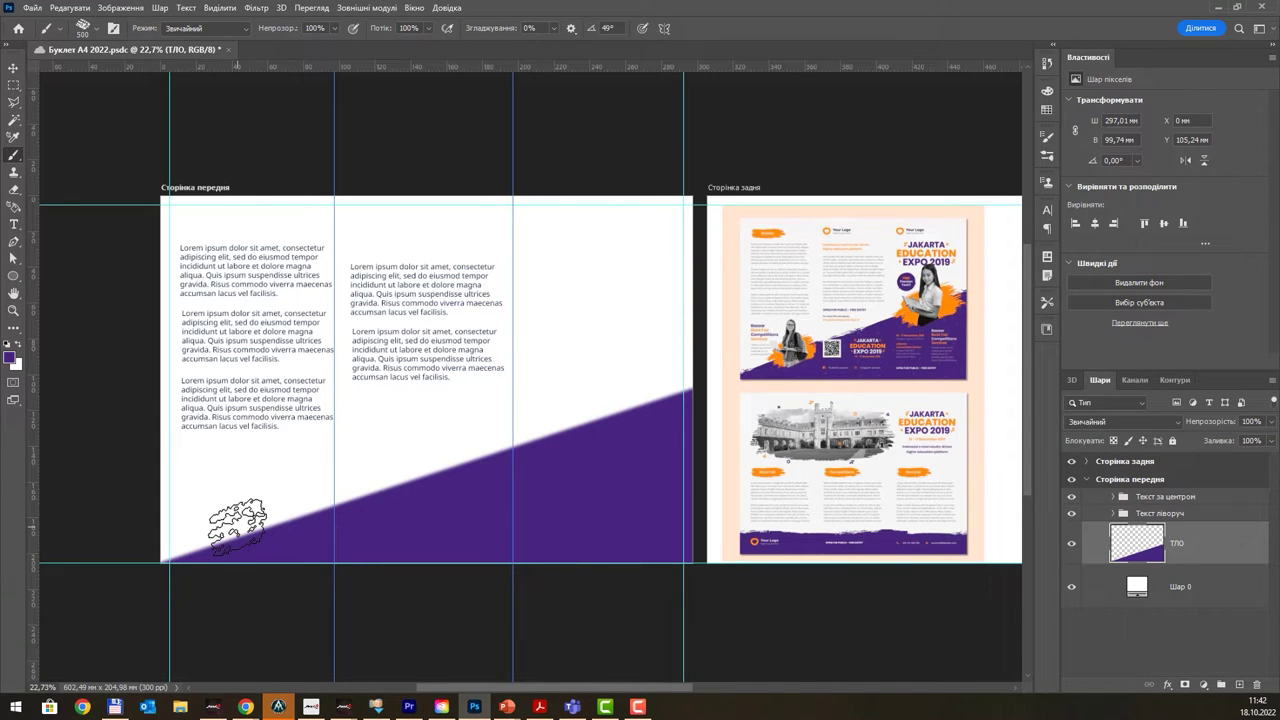
key(bracketleft)
key(bracketleft)
key(bracketleft)
key(bracketleft)
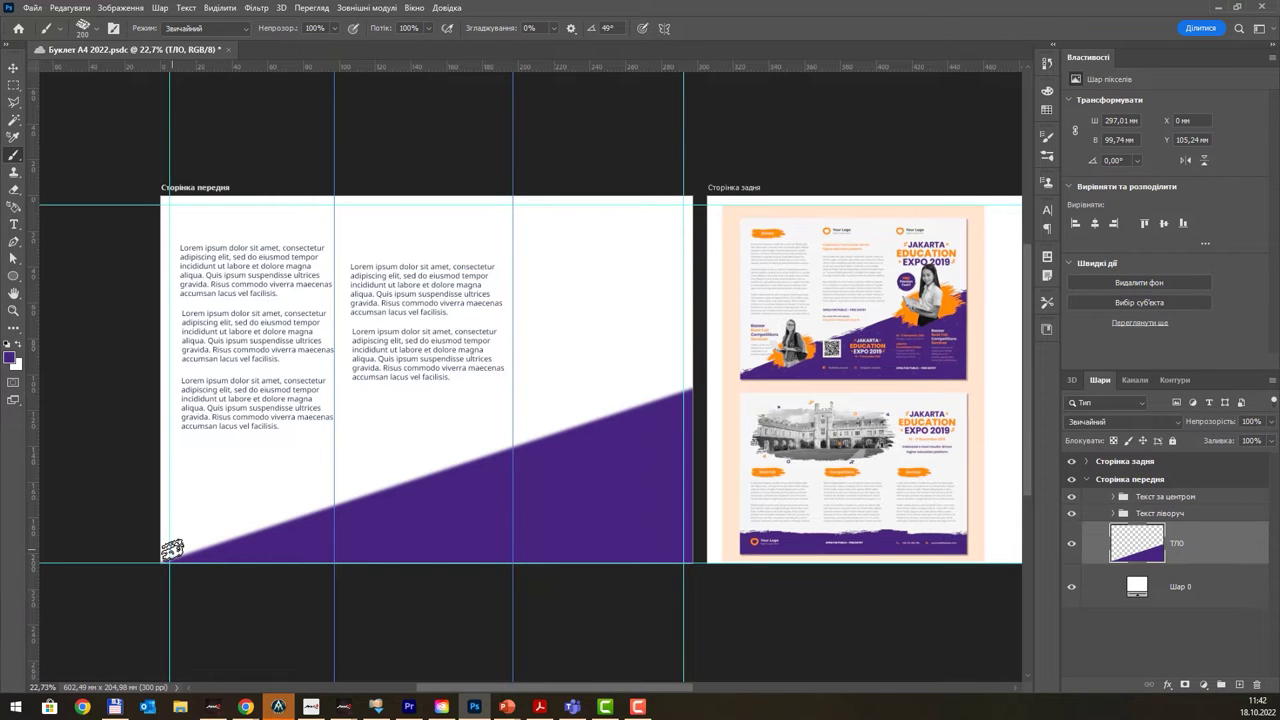
scroll(172, 550, up, 1)
scroll(172, 552, up, 1)
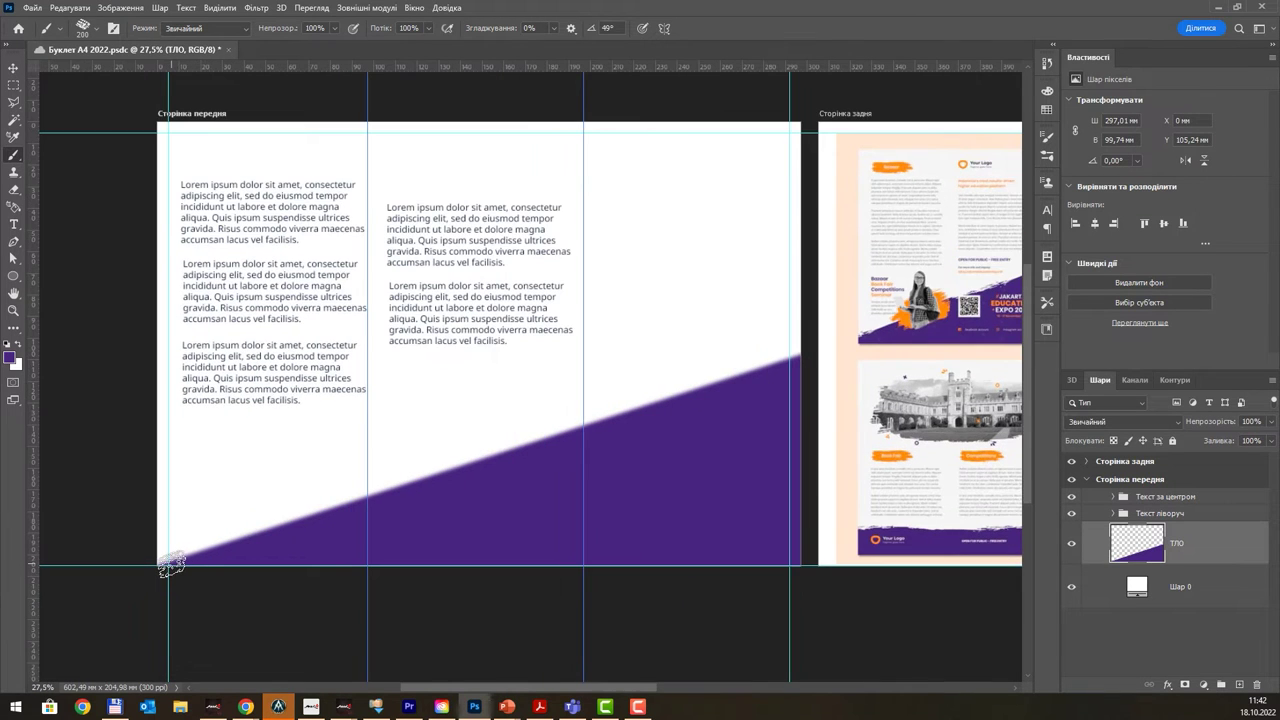
drag(172, 565, 314, 533)
click(274, 522)
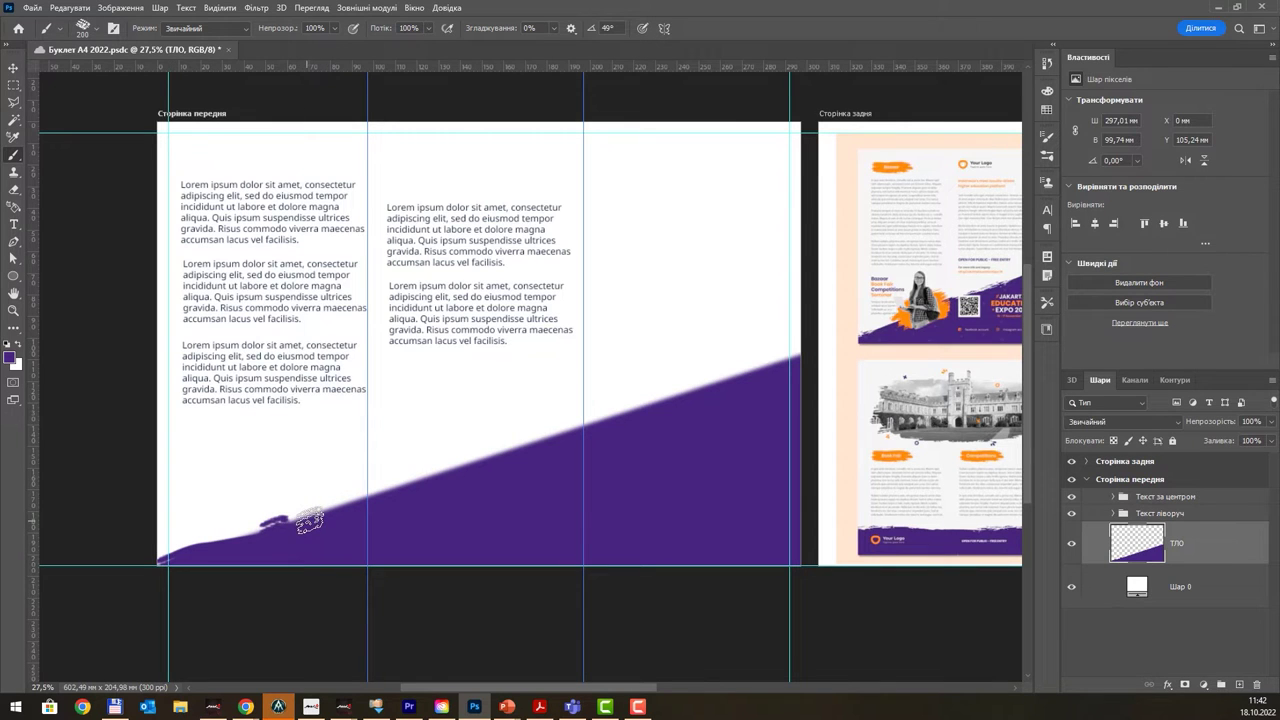
mouse_move(307, 520)
mouse_down()
mouse_move(434, 491)
mouse_move(434, 478)
mouse_move(466, 501)
mouse_move(503, 457)
mouse_move(724, 400)
mouse_move(597, 514)
mouse_move(509, 514)
mouse_up()
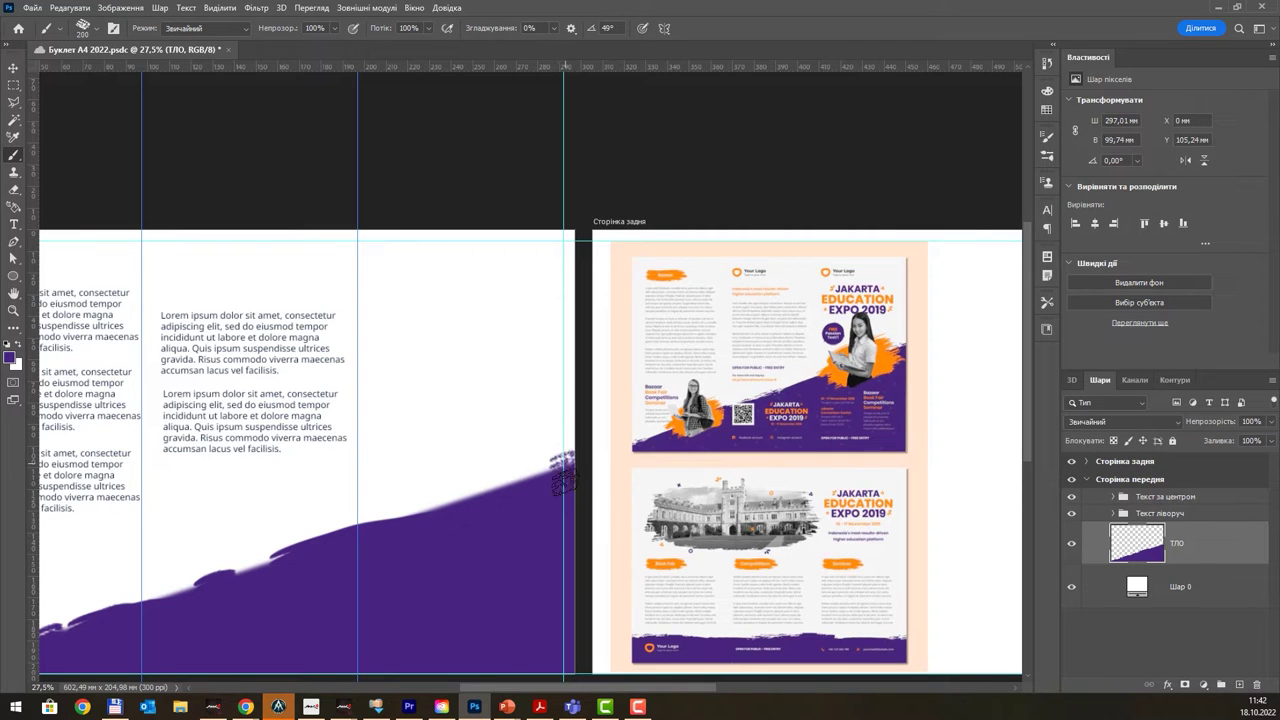
drag(556, 466, 523, 484)
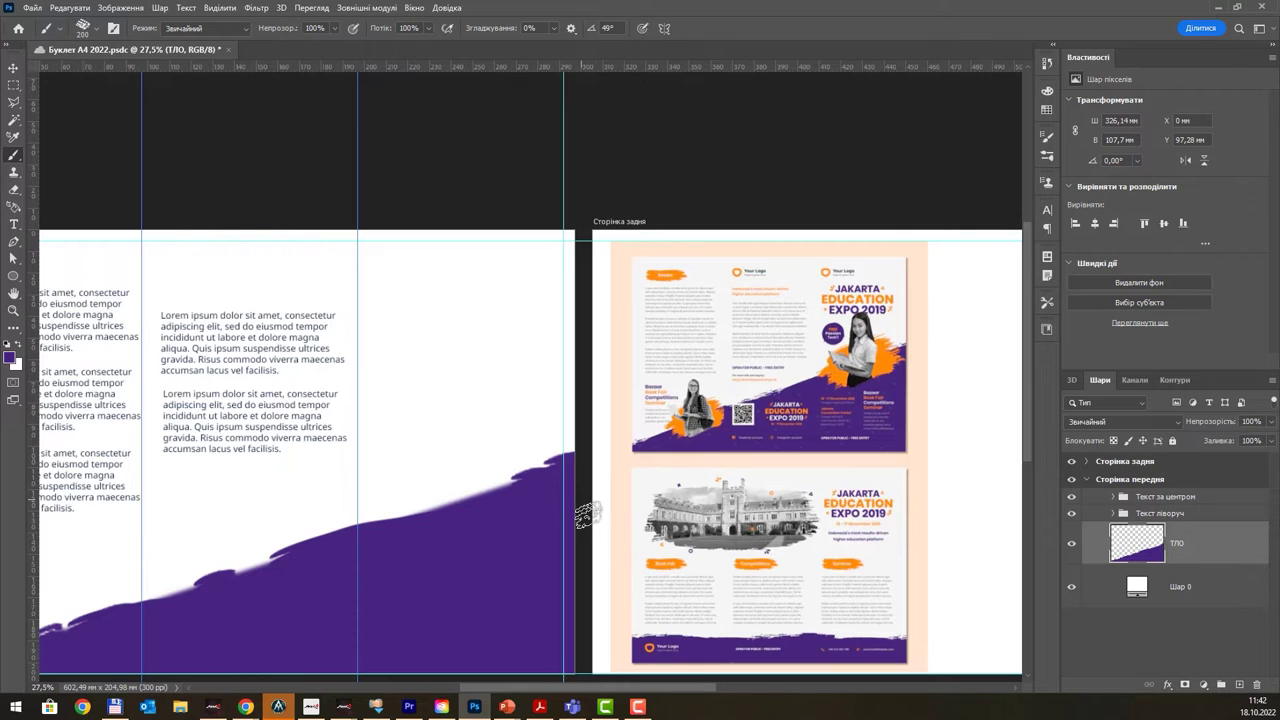
mouse_move(486, 492)
mouse_down()
mouse_move(518, 503)
mouse_move(506, 484)
mouse_up()
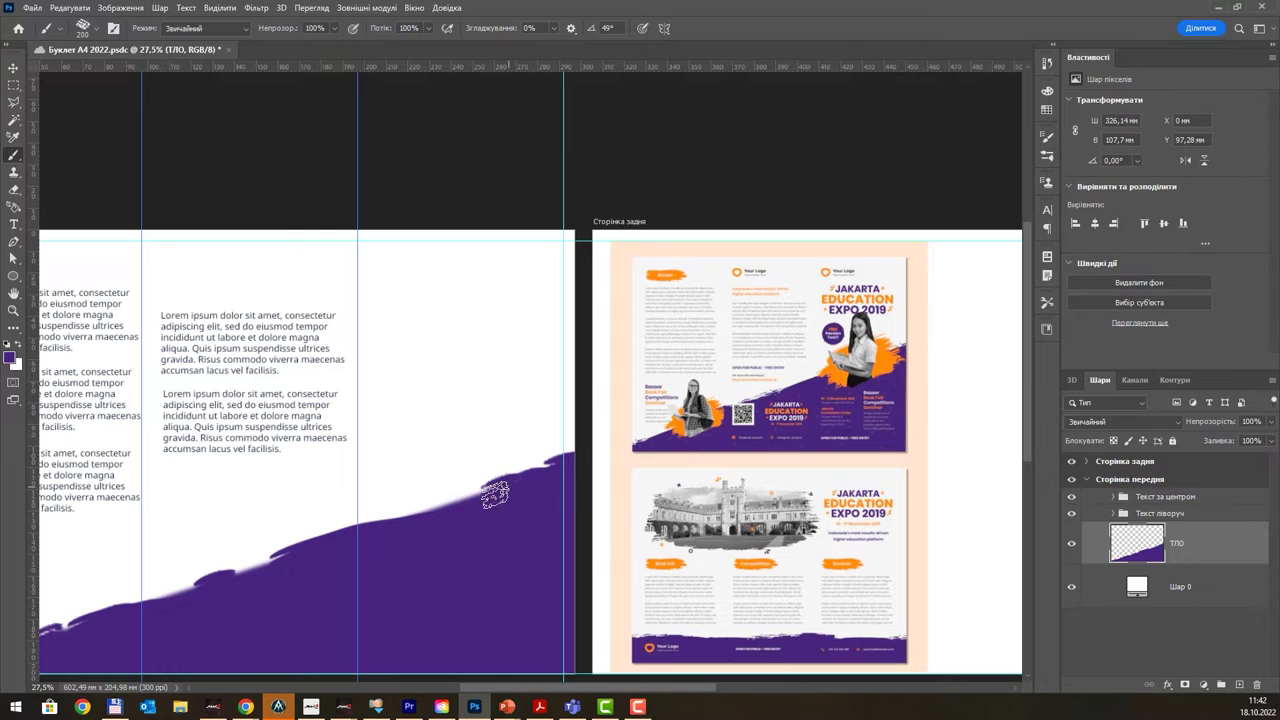
- Choose the Мел 60 chalk brush, sized 250 px with a 34° tip angle
right_click(430, 440)
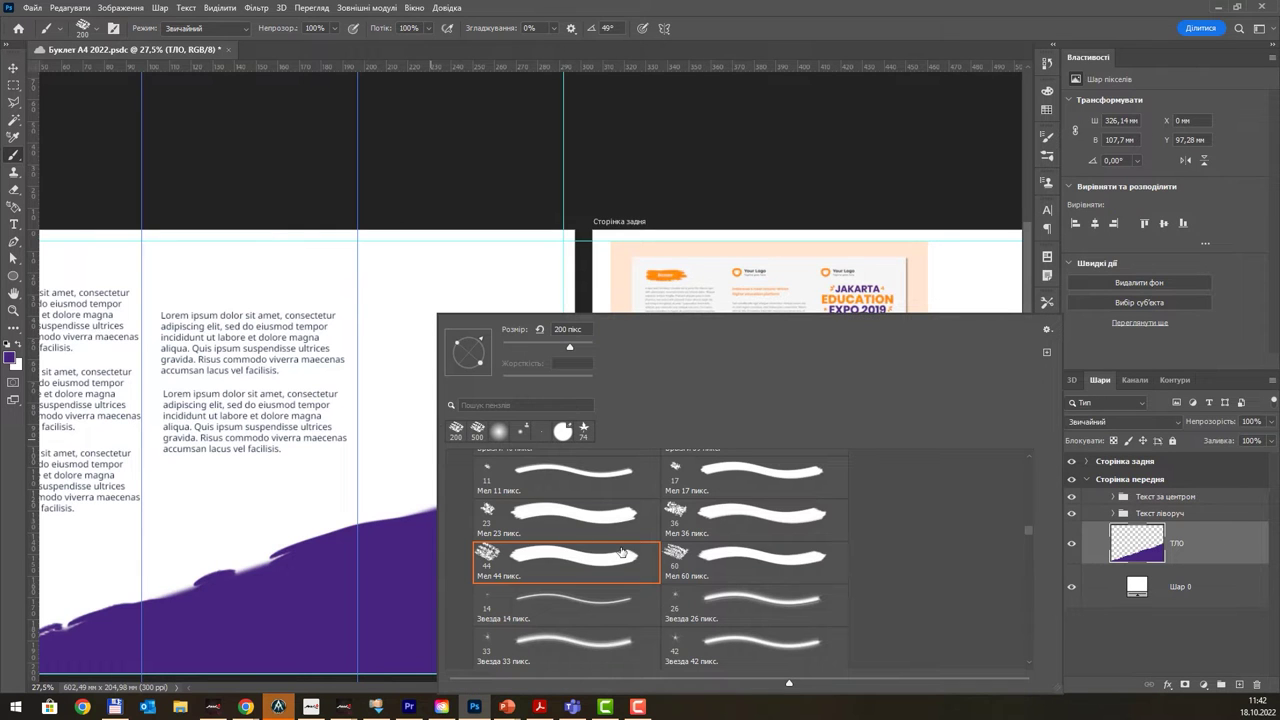
click(684, 557)
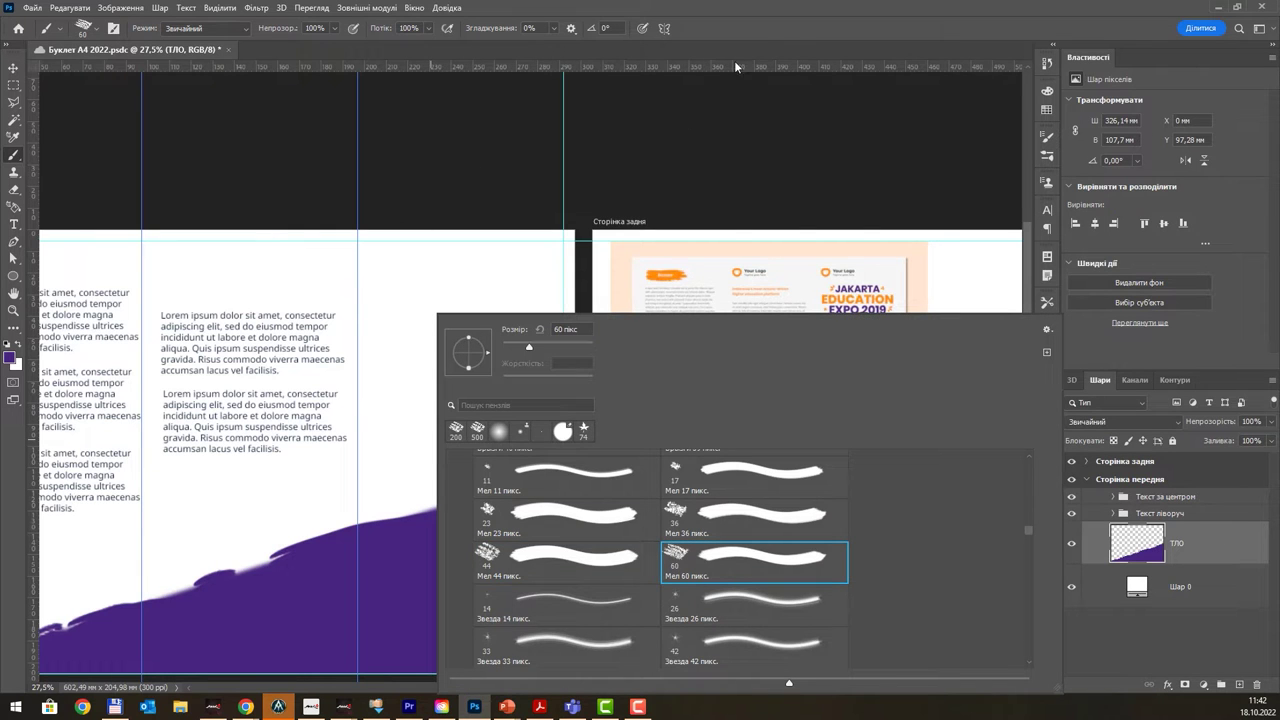
click(606, 252)
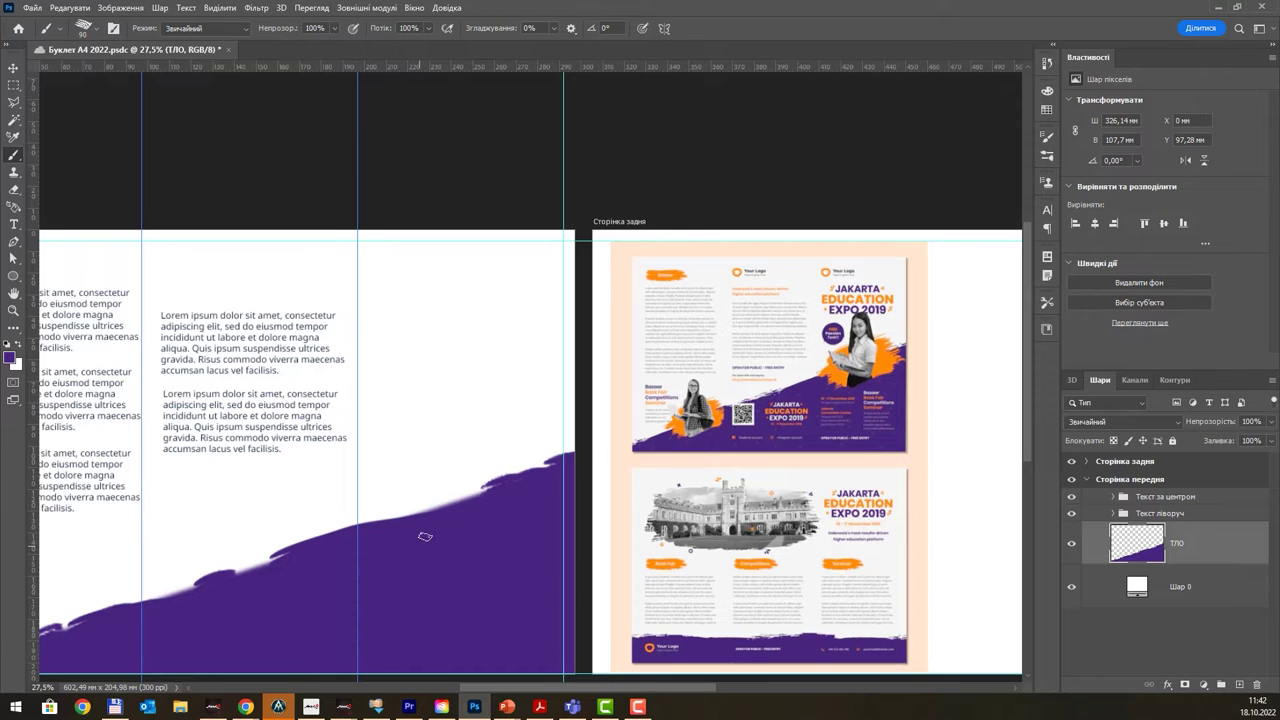
key(bracketright)
key(bracketright)
key(bracketright)
right_click(463, 325)
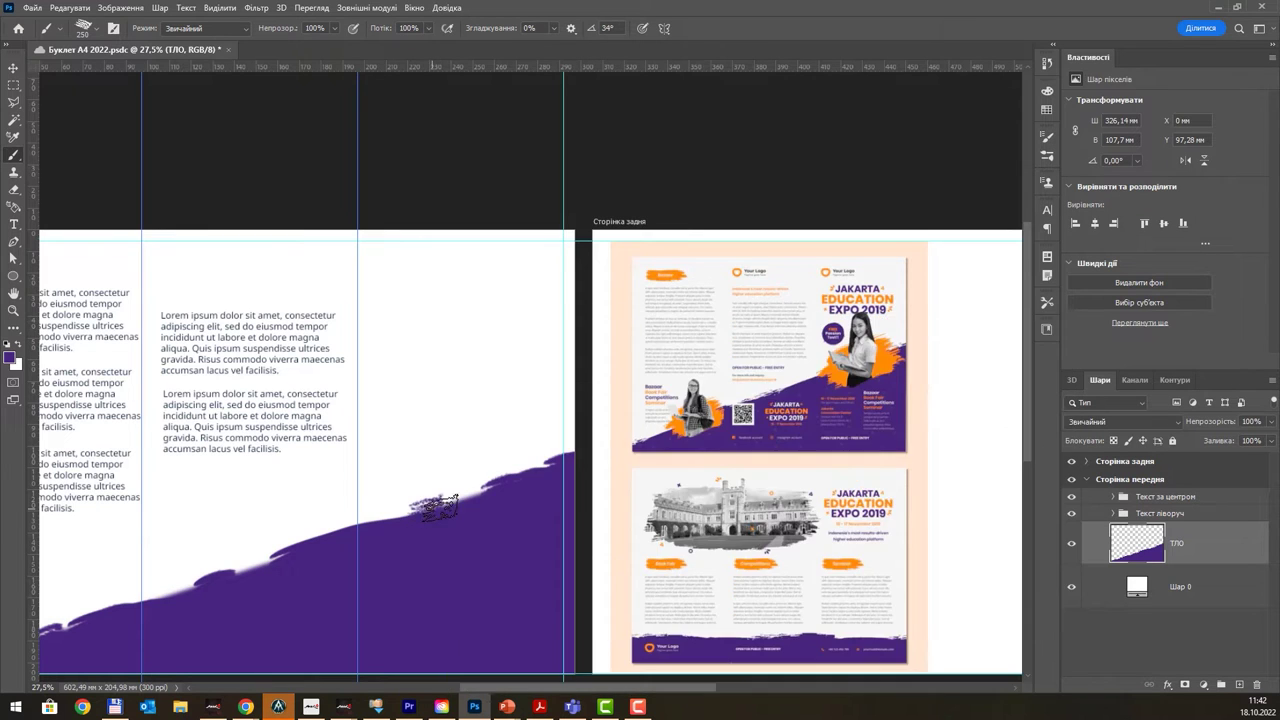
click(418, 505)
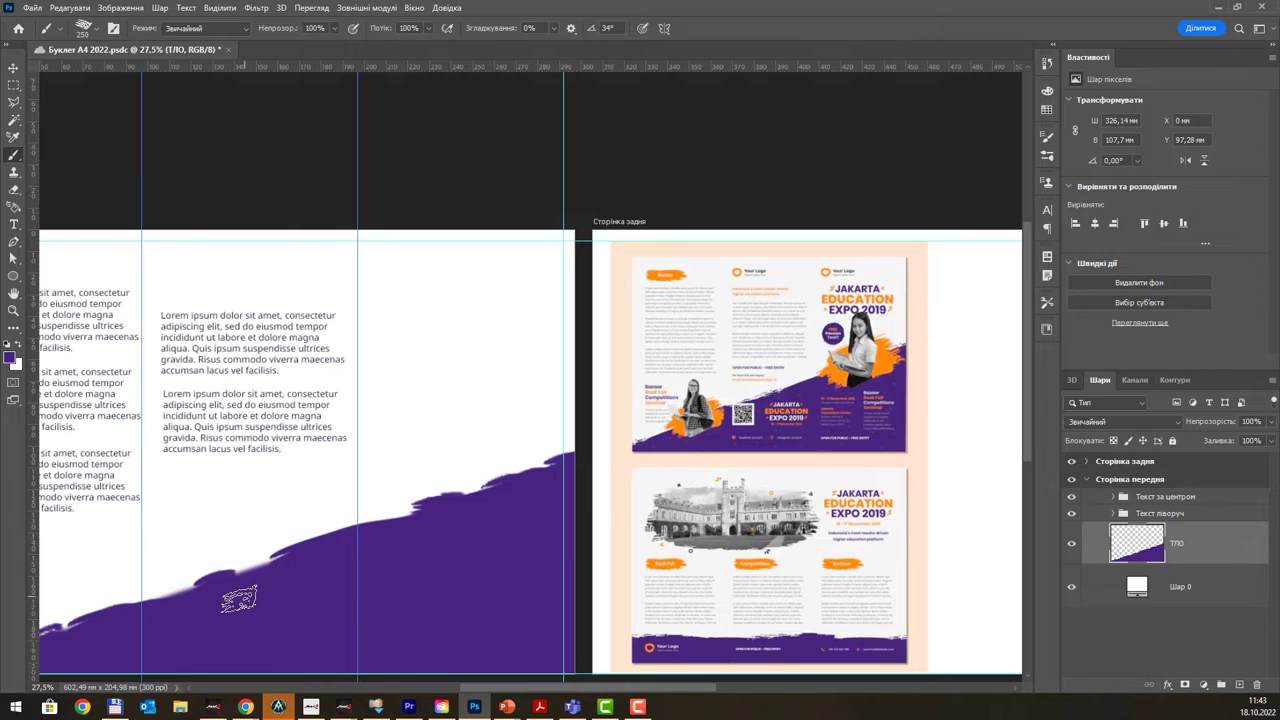
- Paint more chalk along the band's lower-left and top edges, panning to view the whole page
drag(334, 556, 524, 468)
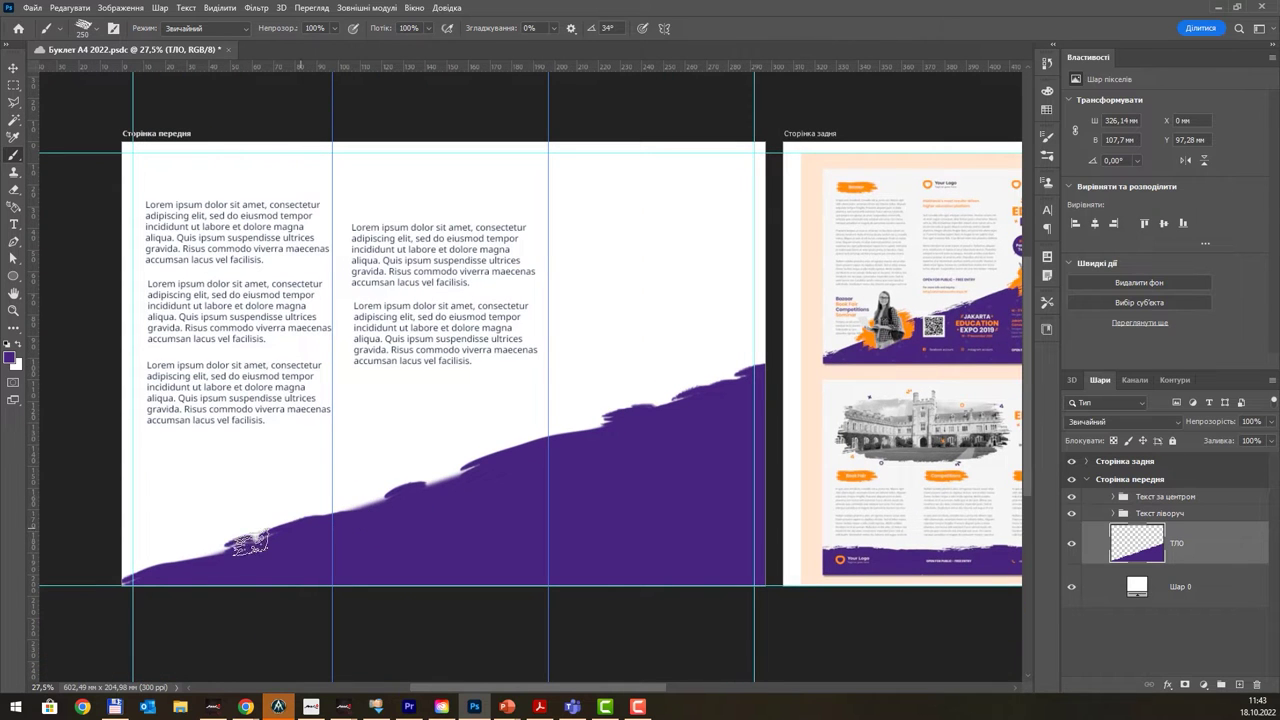
drag(197, 565, 314, 562)
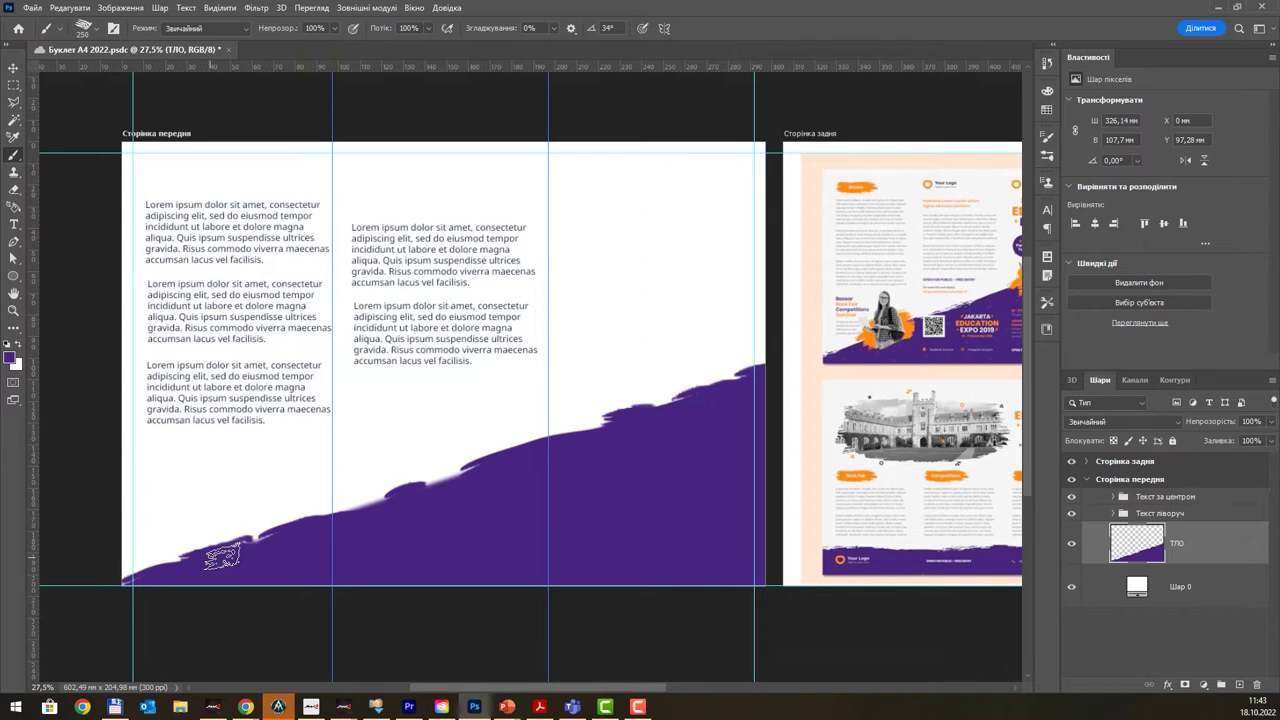
mouse_move(432, 512)
mouse_down()
mouse_move(470, 490)
mouse_move(357, 512)
mouse_up()
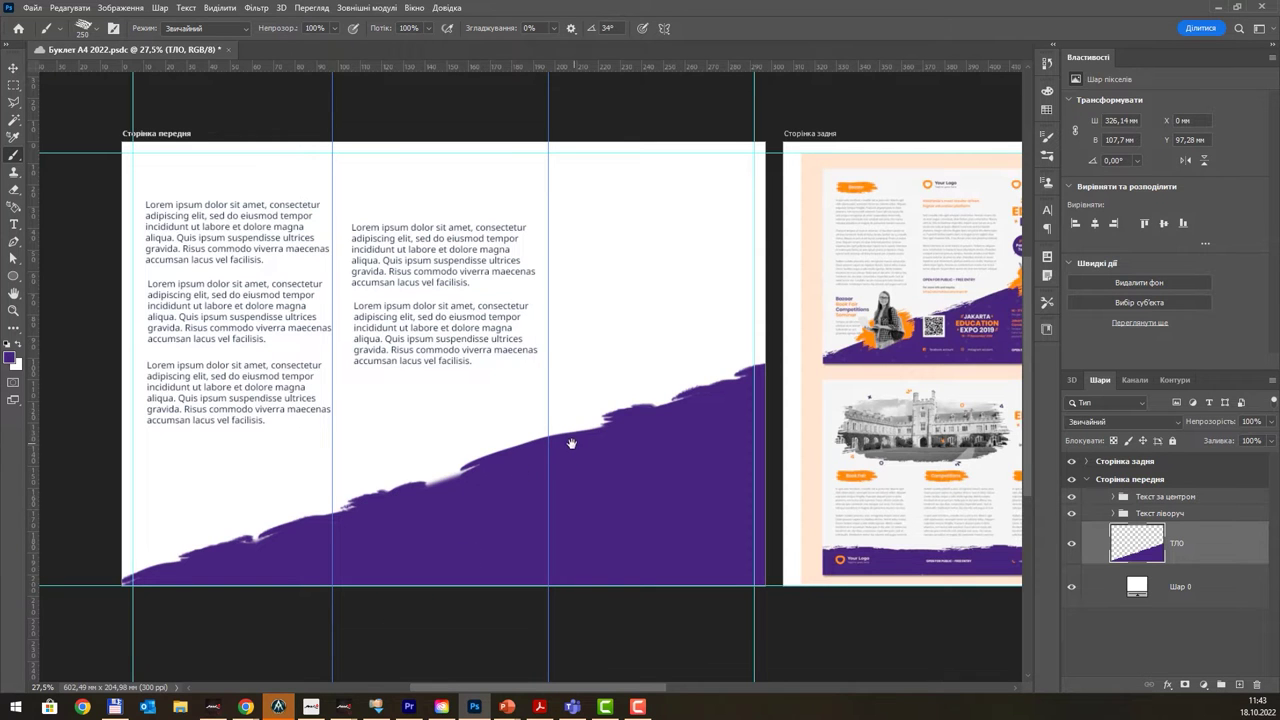
drag(574, 445, 455, 522)
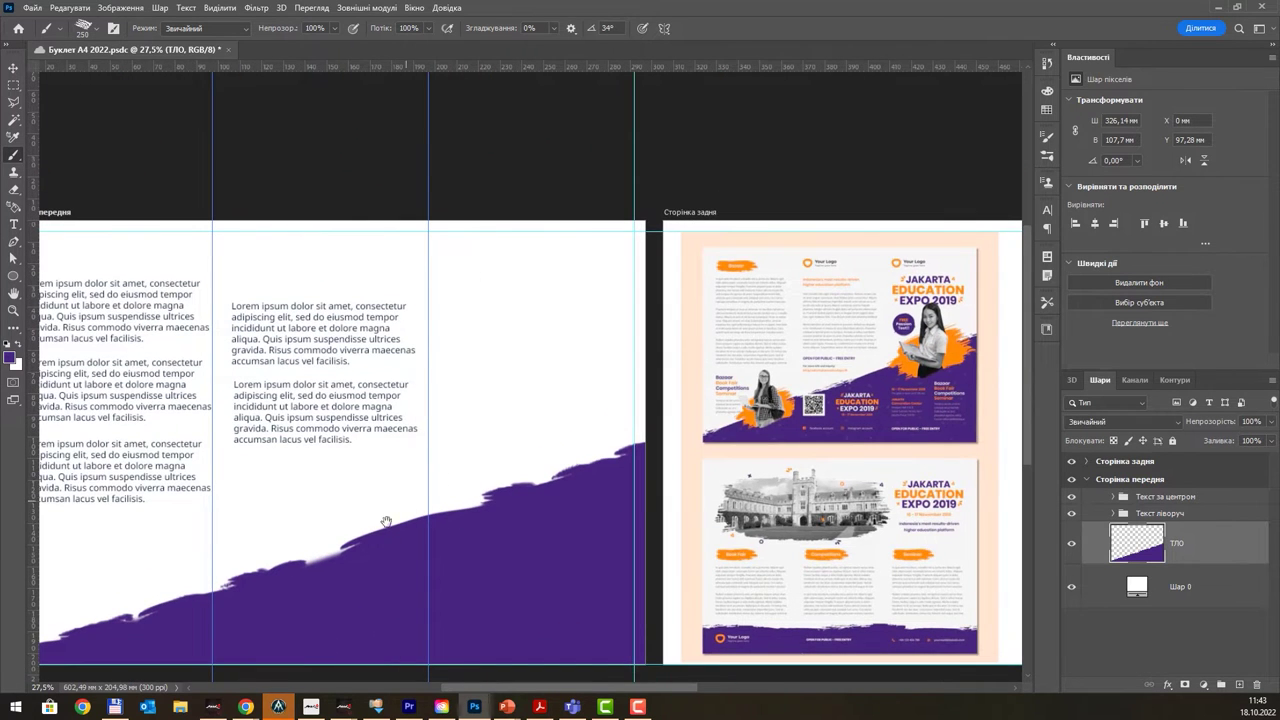
drag(376, 543, 423, 513)
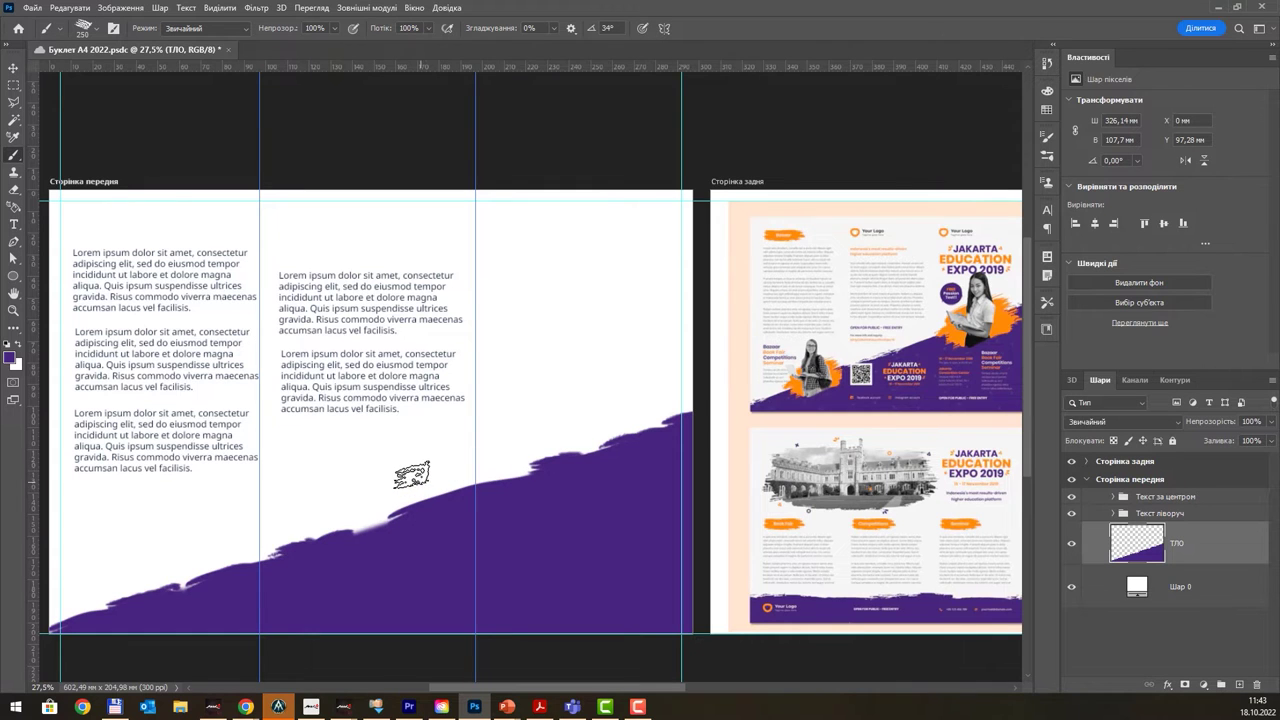
right_click(387, 444)
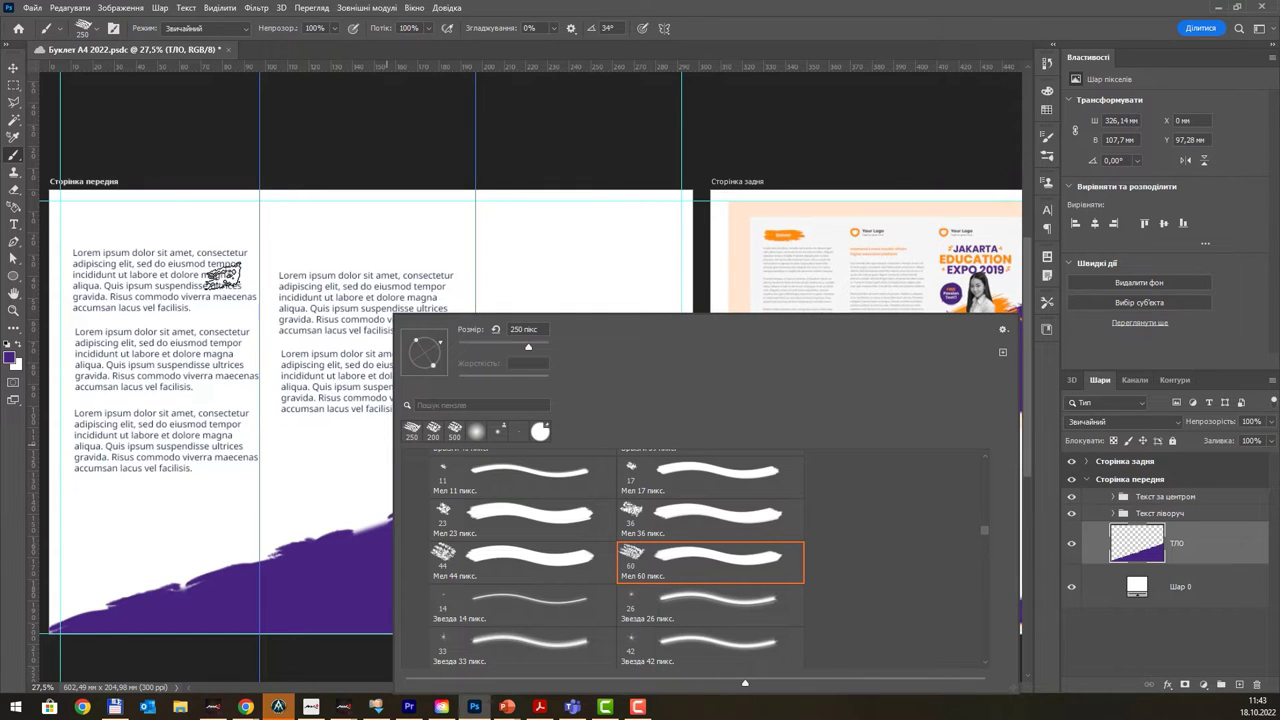
- Set up the Eraser with the Мел 44 chalk tip at 150 px
key(e)
right_click(444, 429)
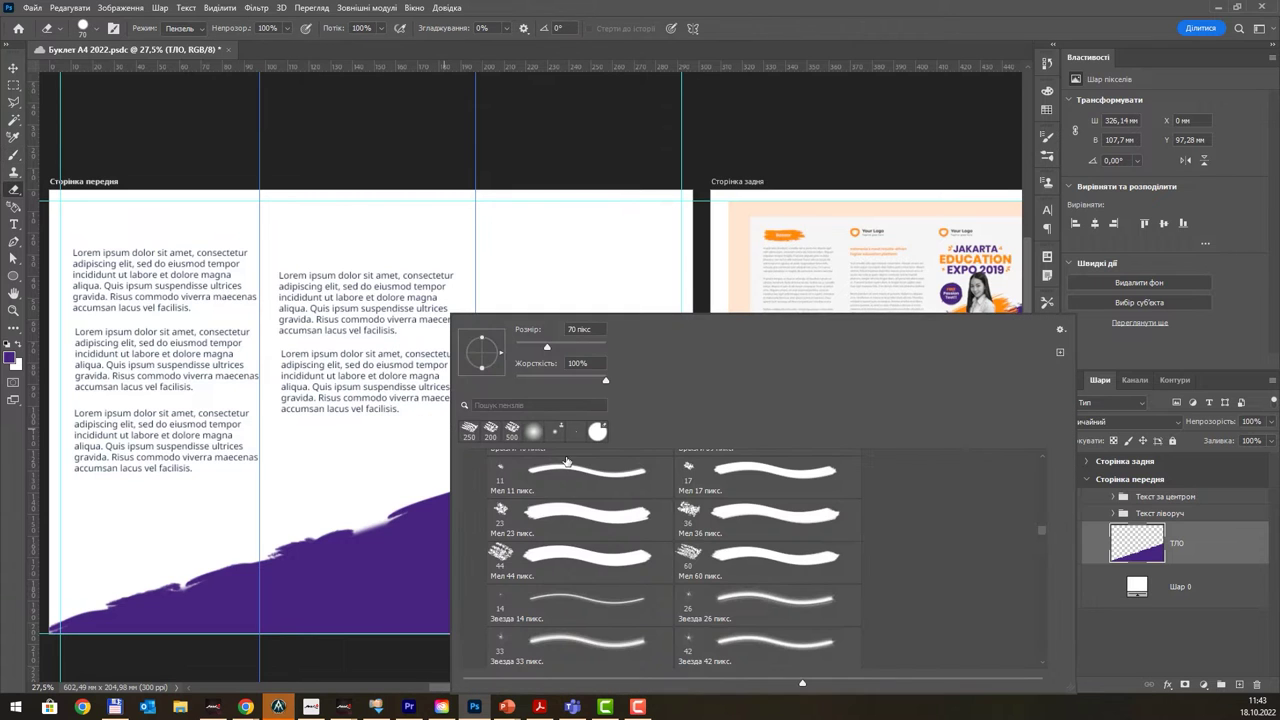
click(545, 557)
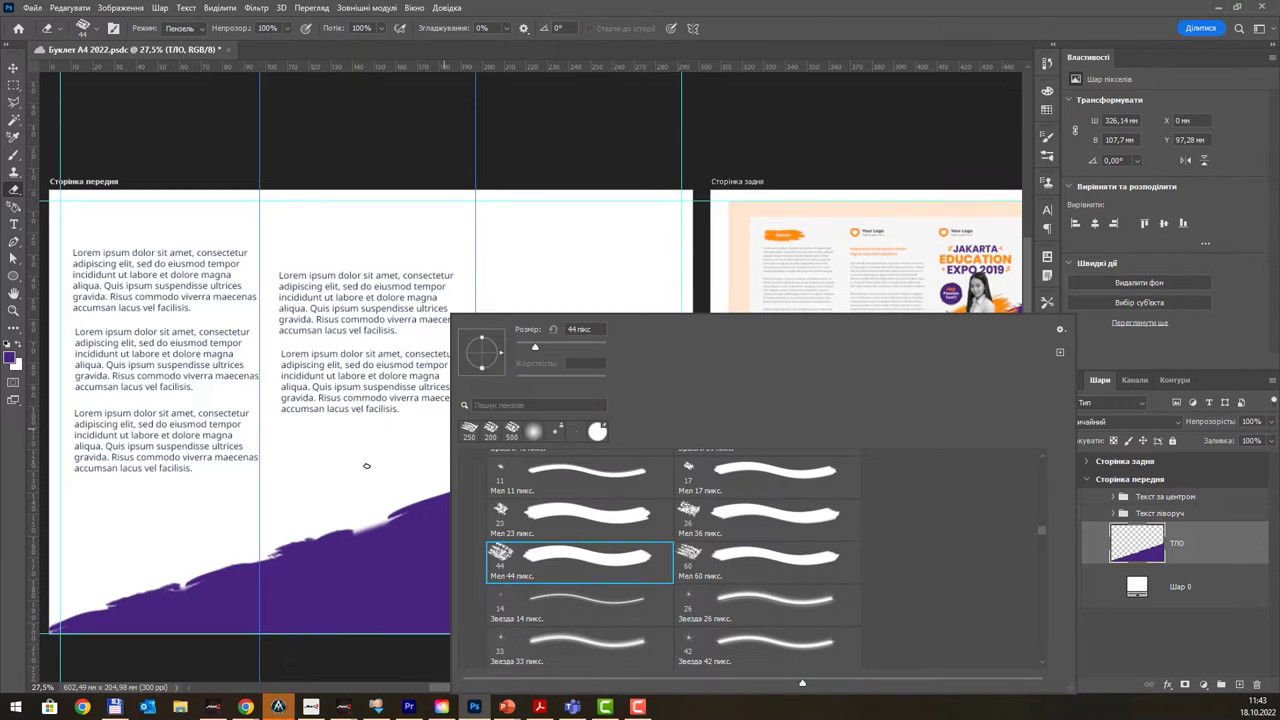
click(759, 37)
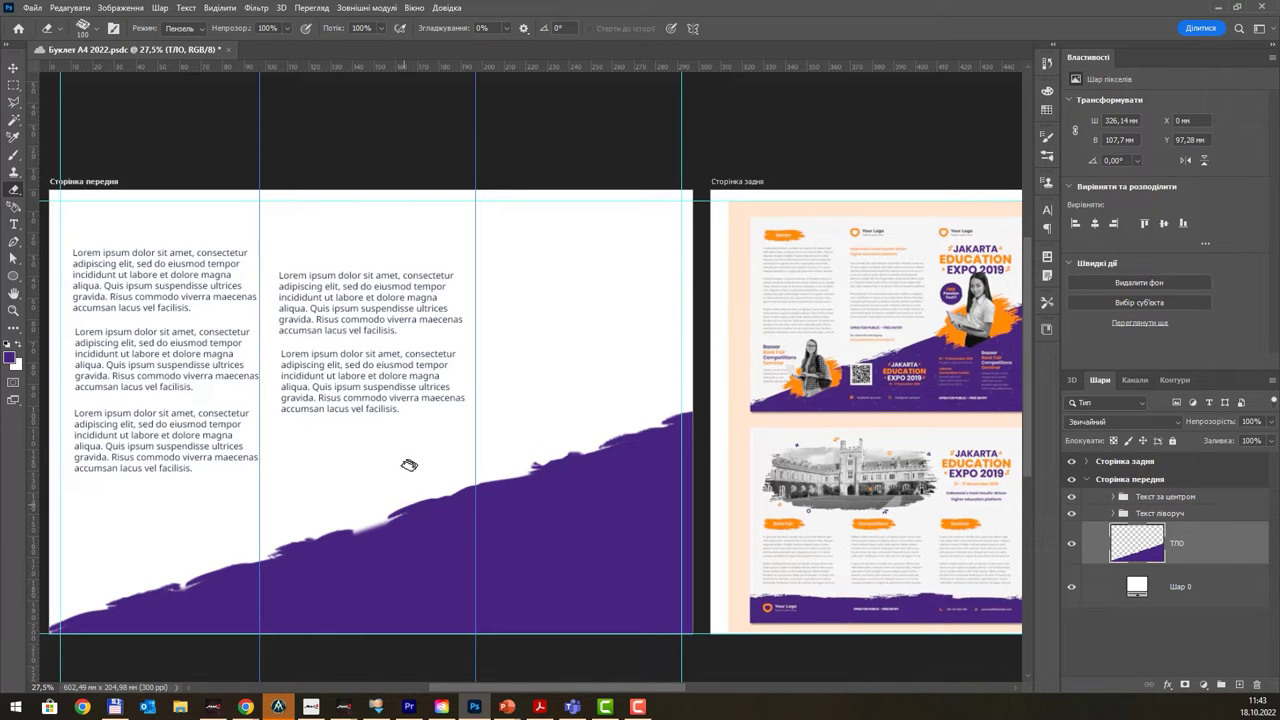
key(bracketright)
key(bracketright)
right_click(420, 432)
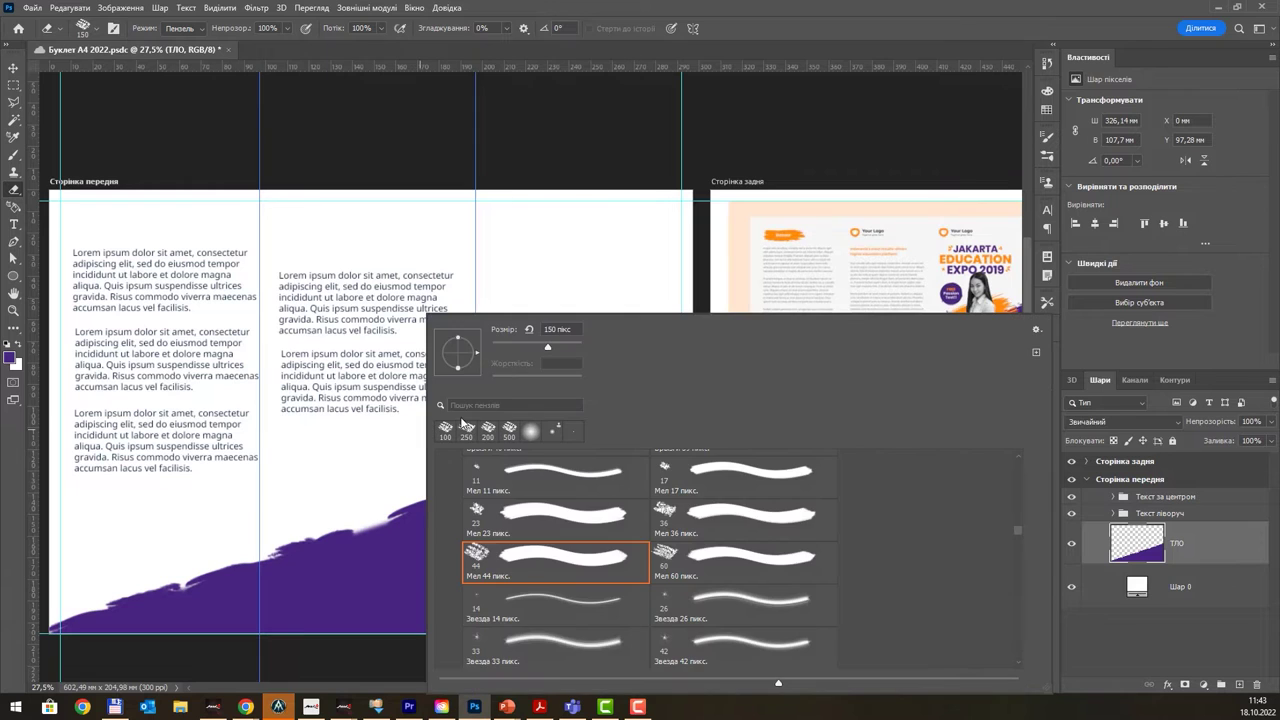
click(716, 51)
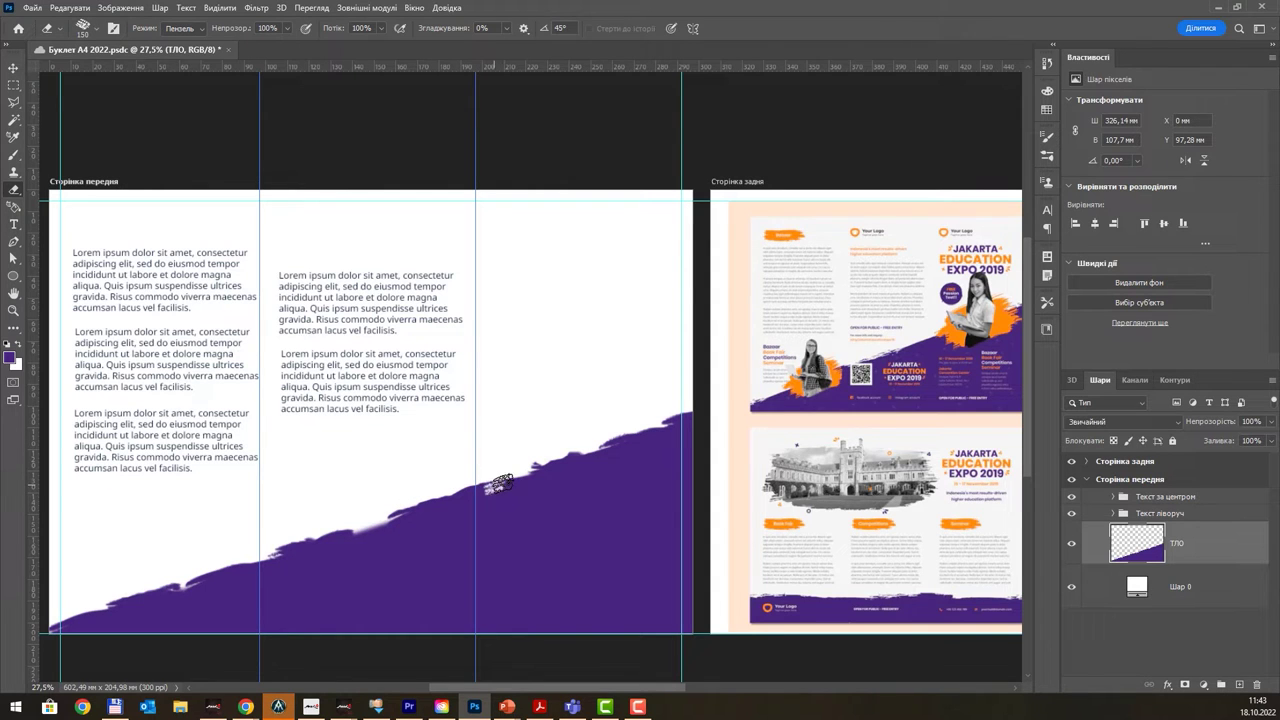
- Erase chipped chalky streaks along the purple band's upper edge, then zoom out
drag(500, 483, 632, 421)
mouse_move(380, 515)
mouse_down()
mouse_move(449, 506)
mouse_move(443, 524)
mouse_move(449, 506)
mouse_move(544, 467)
mouse_up()
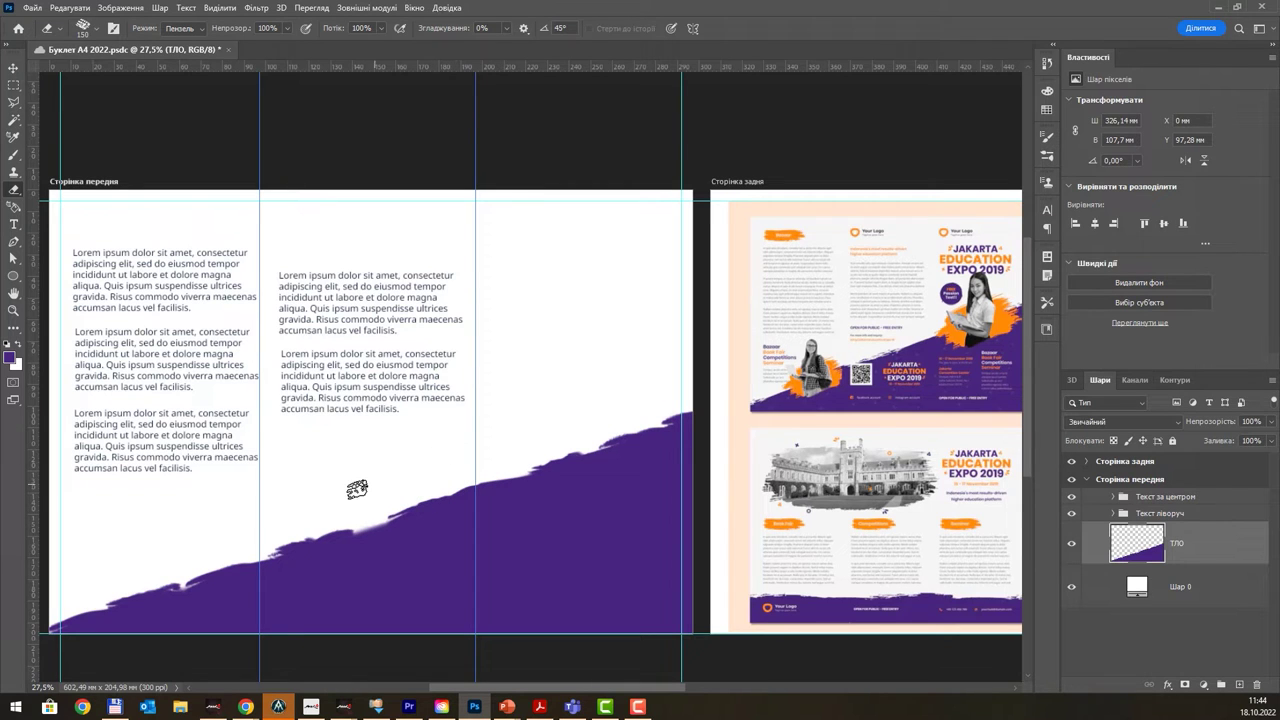
scroll(418, 400, down, 2)
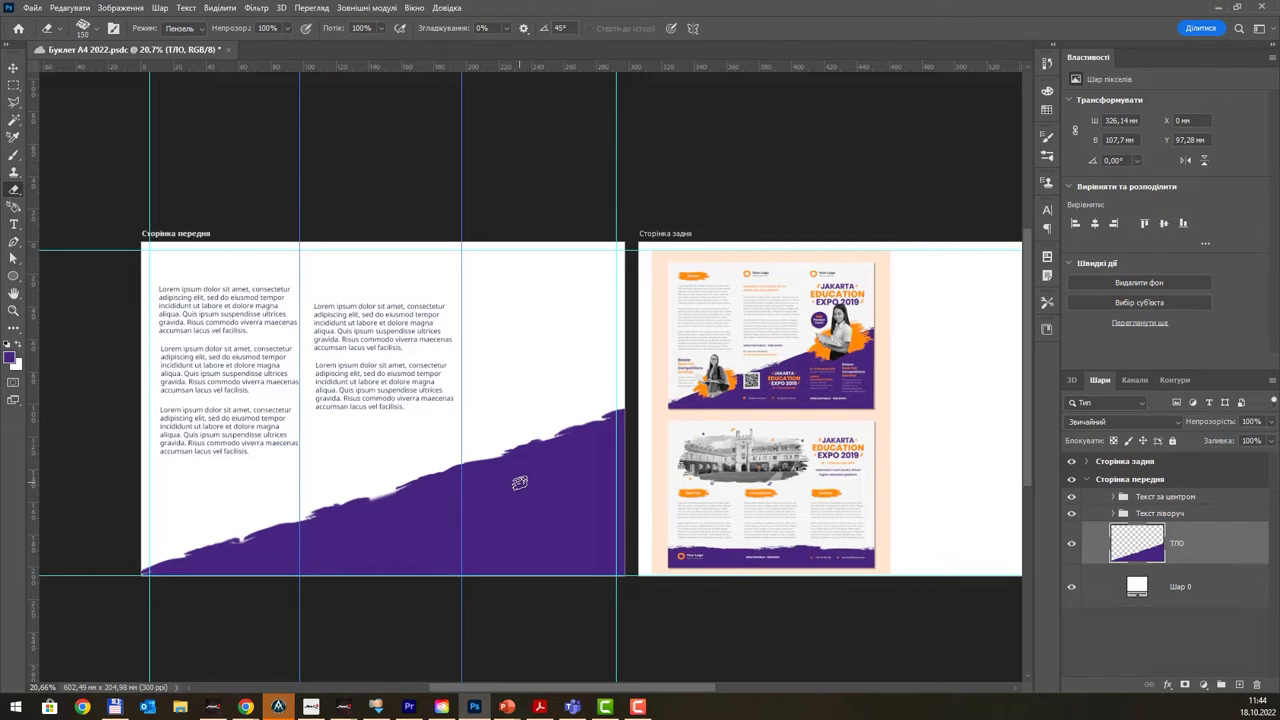
- Add layer 'оранж низ' above ТЛО, set the brush to 600 px, and sample the back-page orange
click(1240, 686)
text(орнак низ)
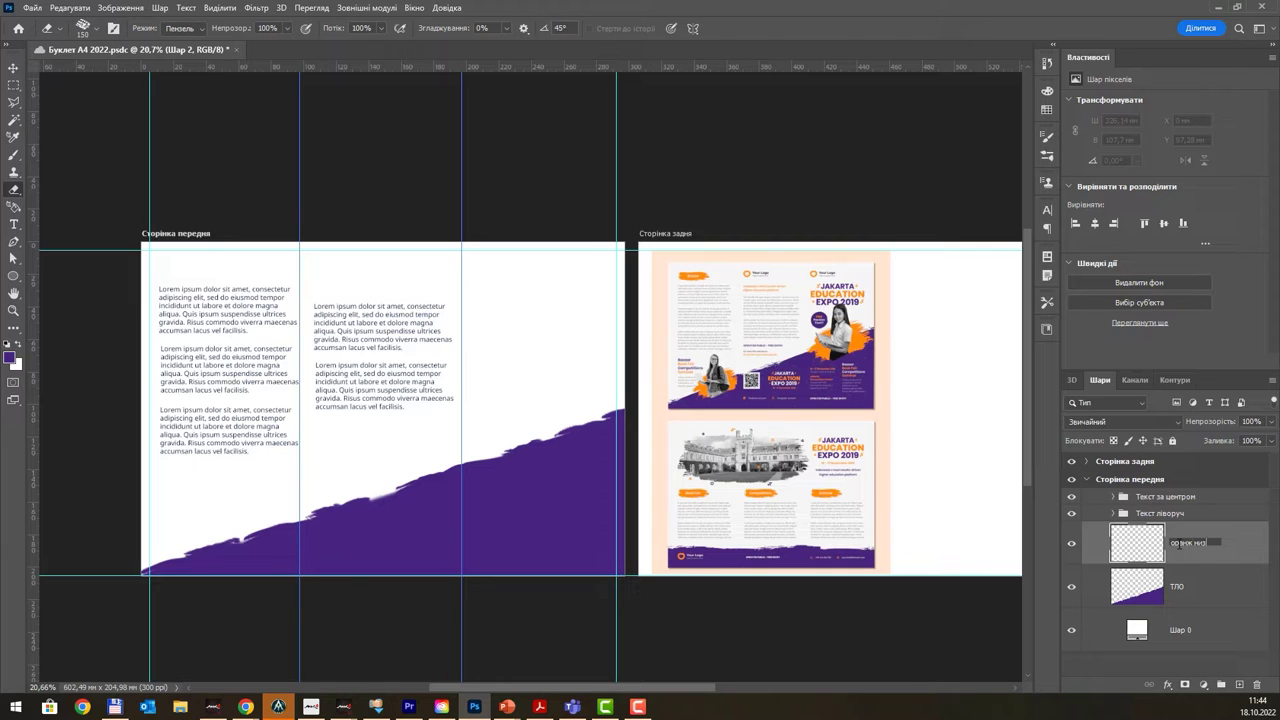
key(Return)
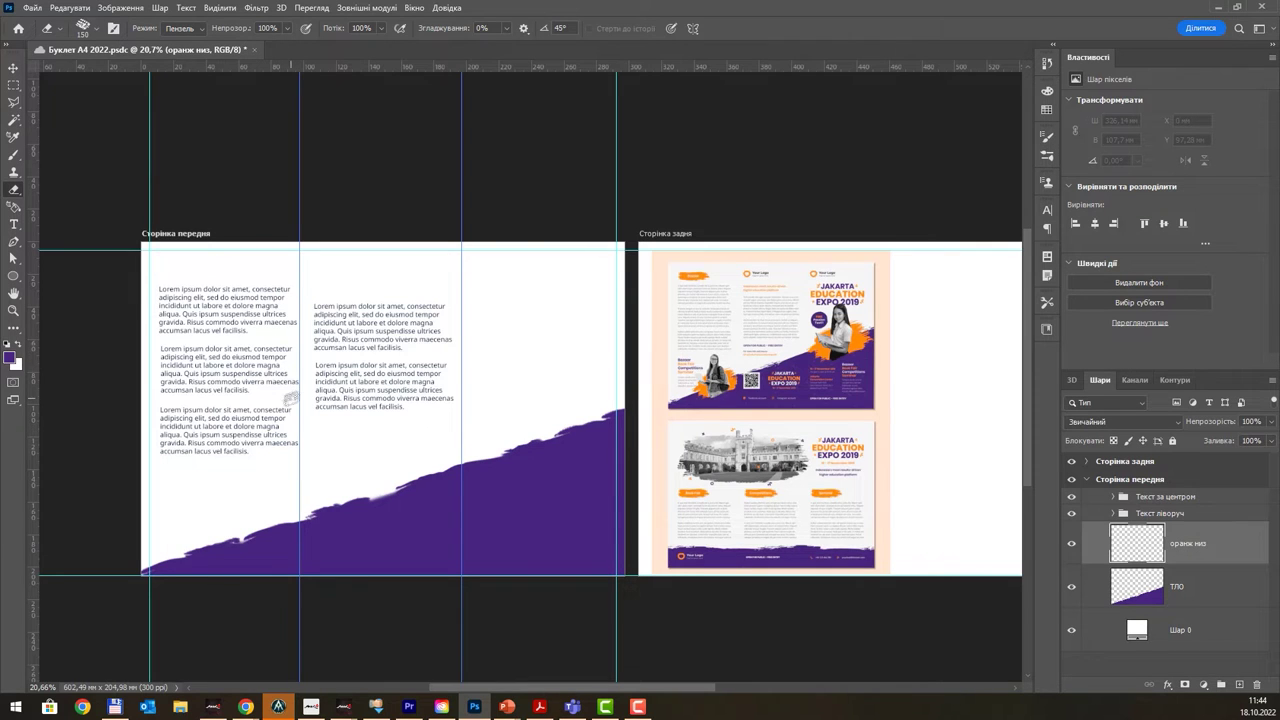
key(b)
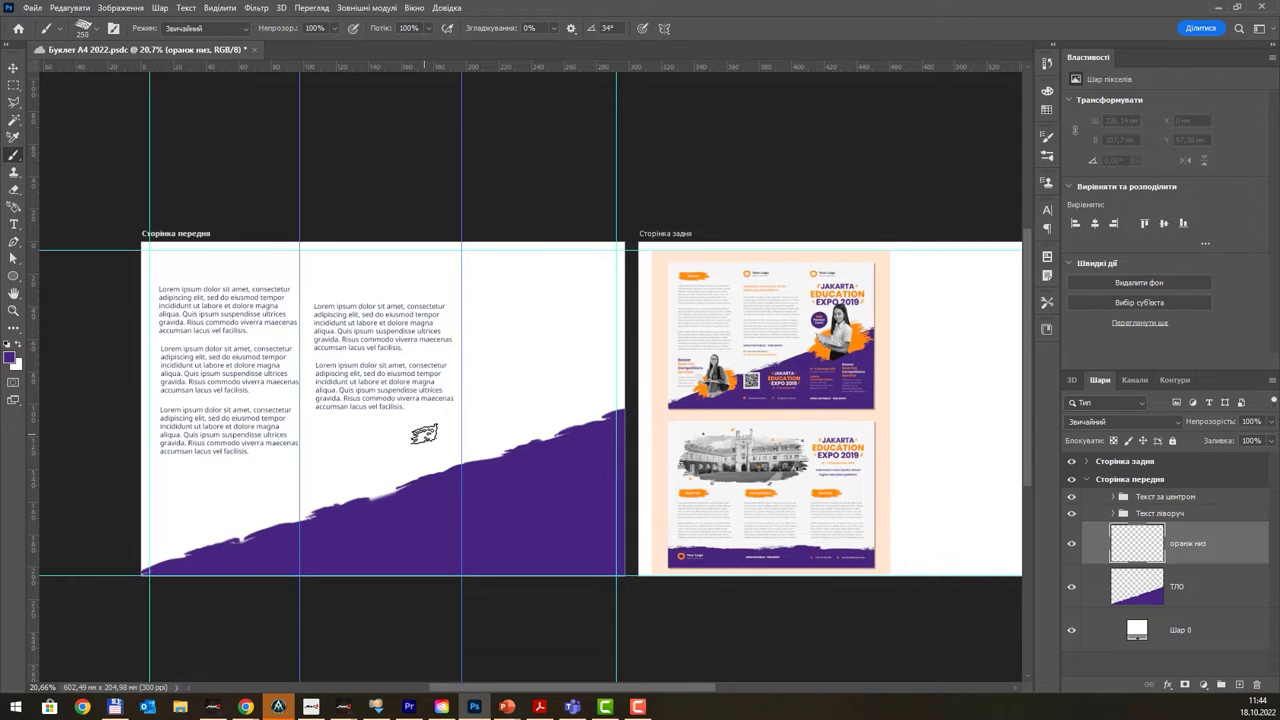
key(bracketright)
key(bracketright)
key(bracketright)
key(bracketright)
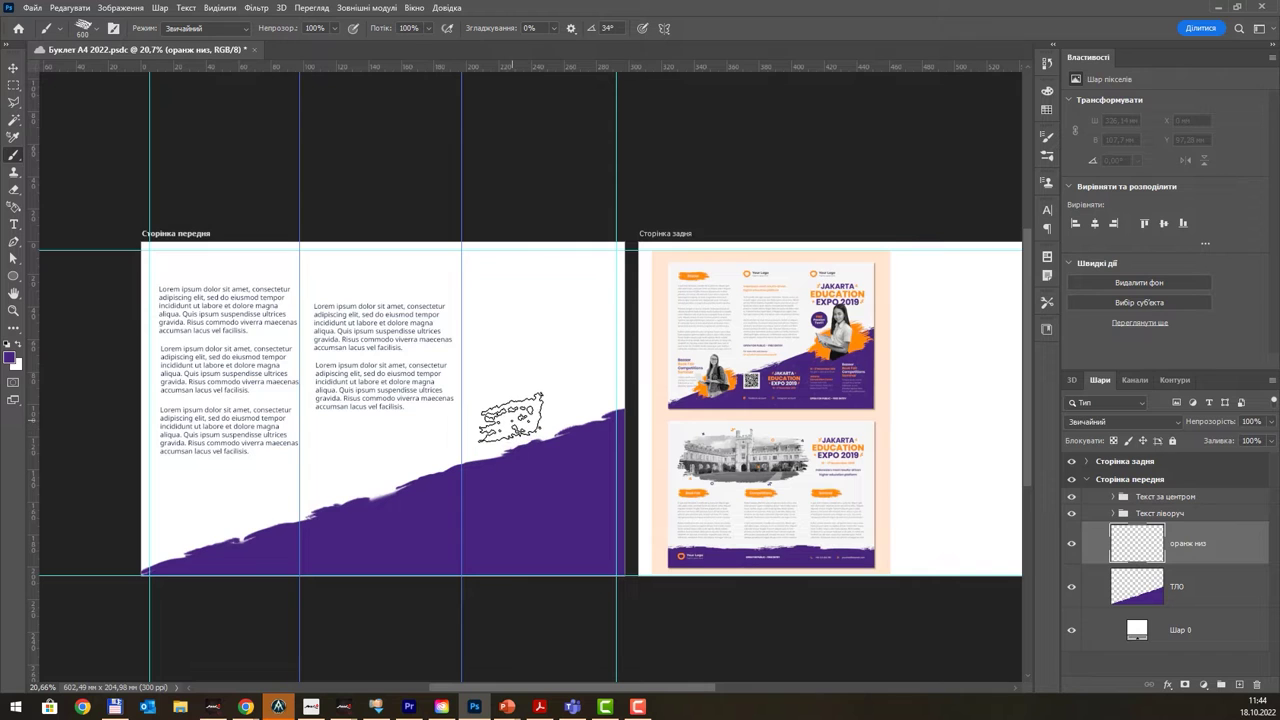
alt+click(855, 340)
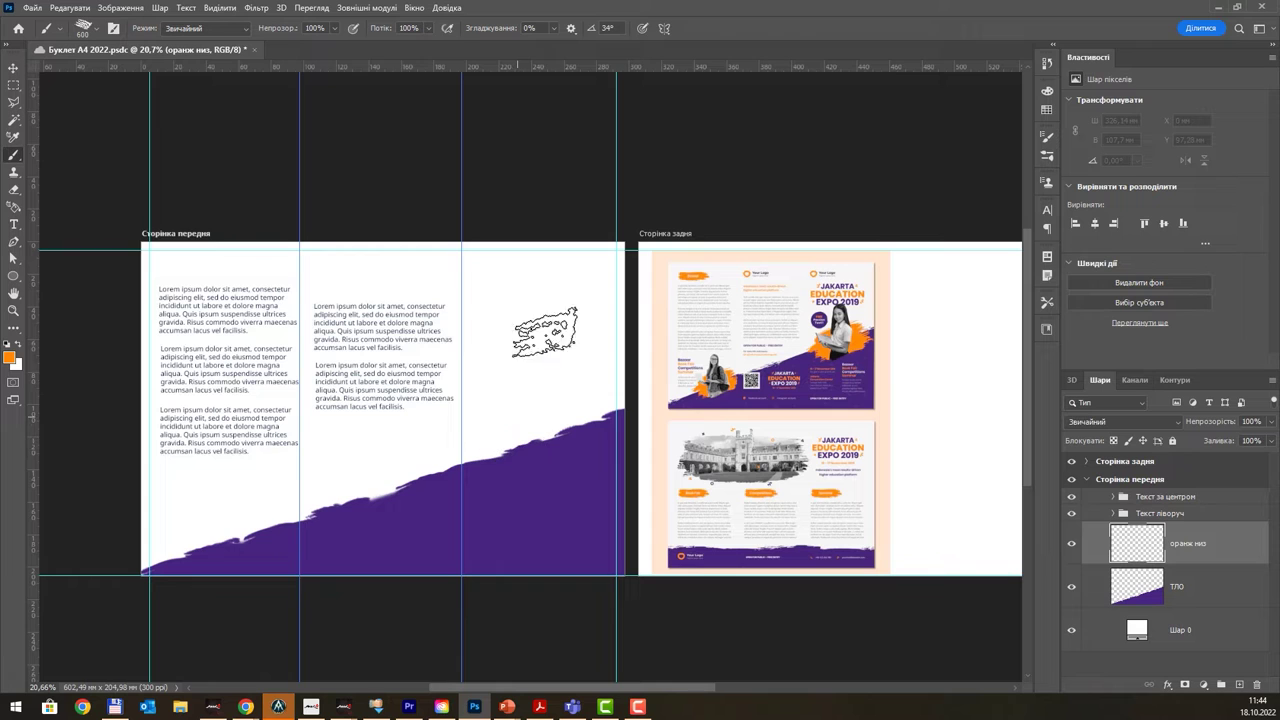
- Turn on Vertical paint symmetry with its axis tilted about -20°
click(664, 28)
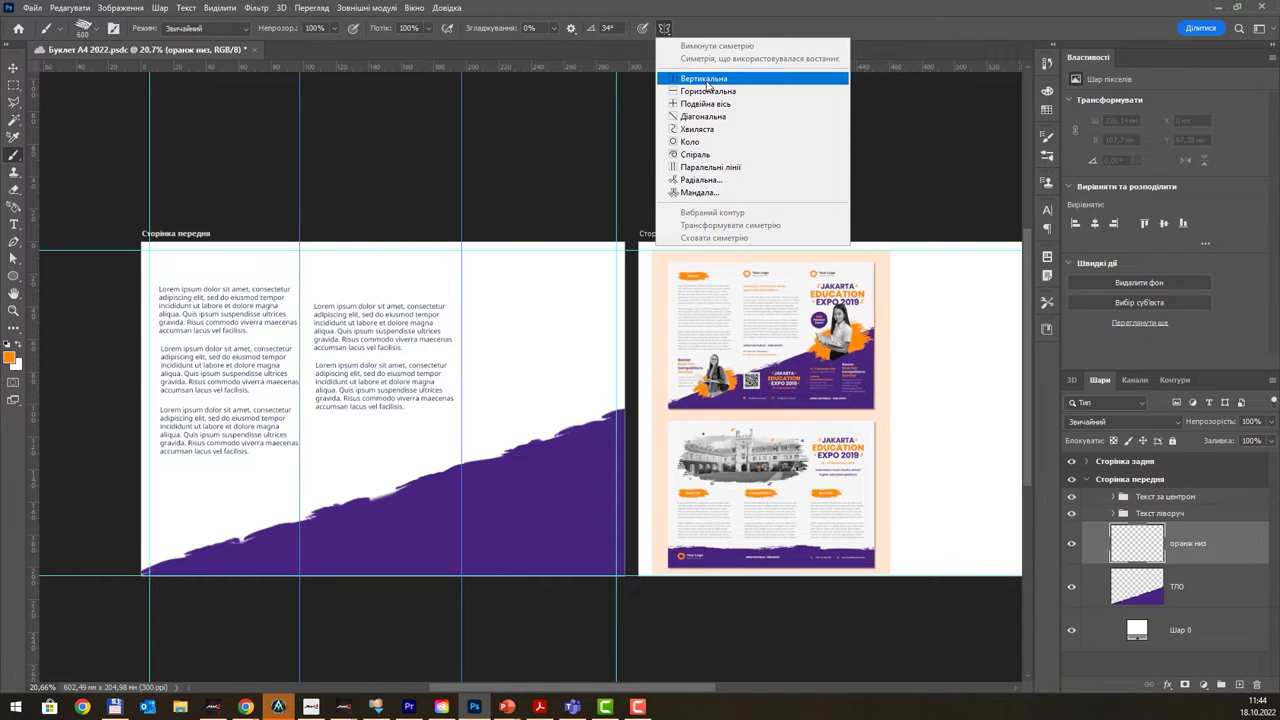
click(707, 80)
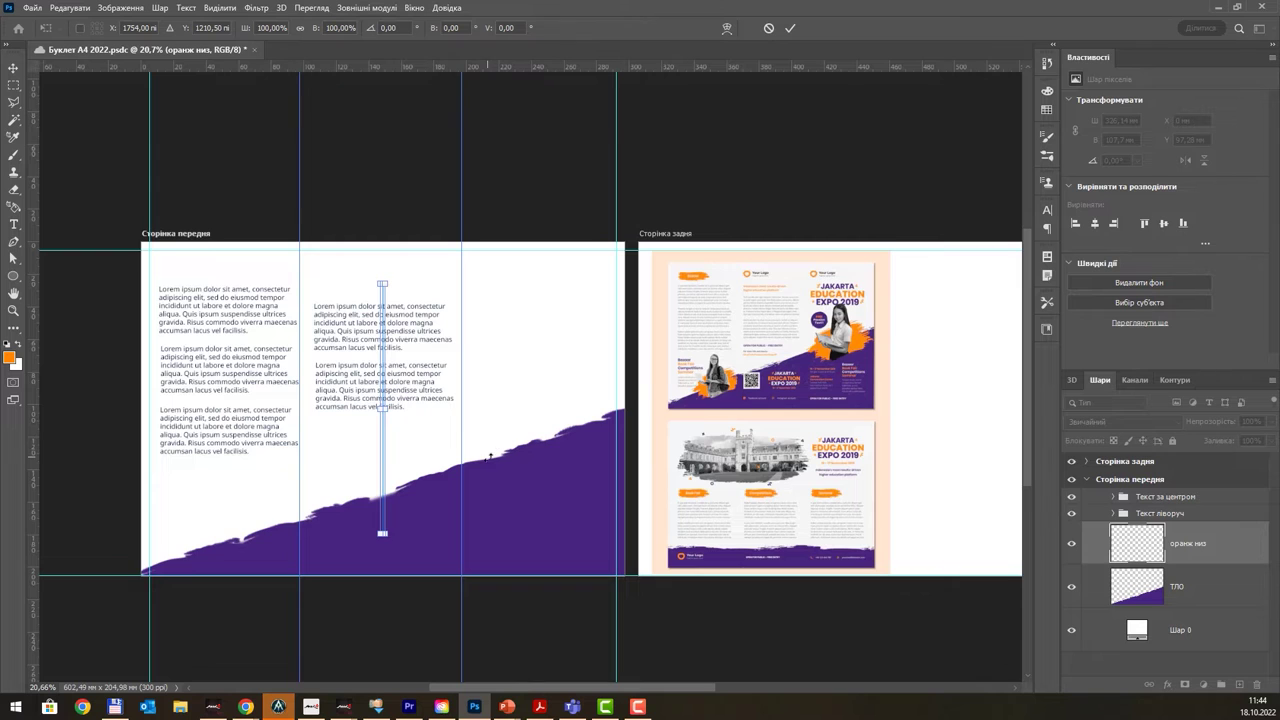
drag(490, 456, 535, 432)
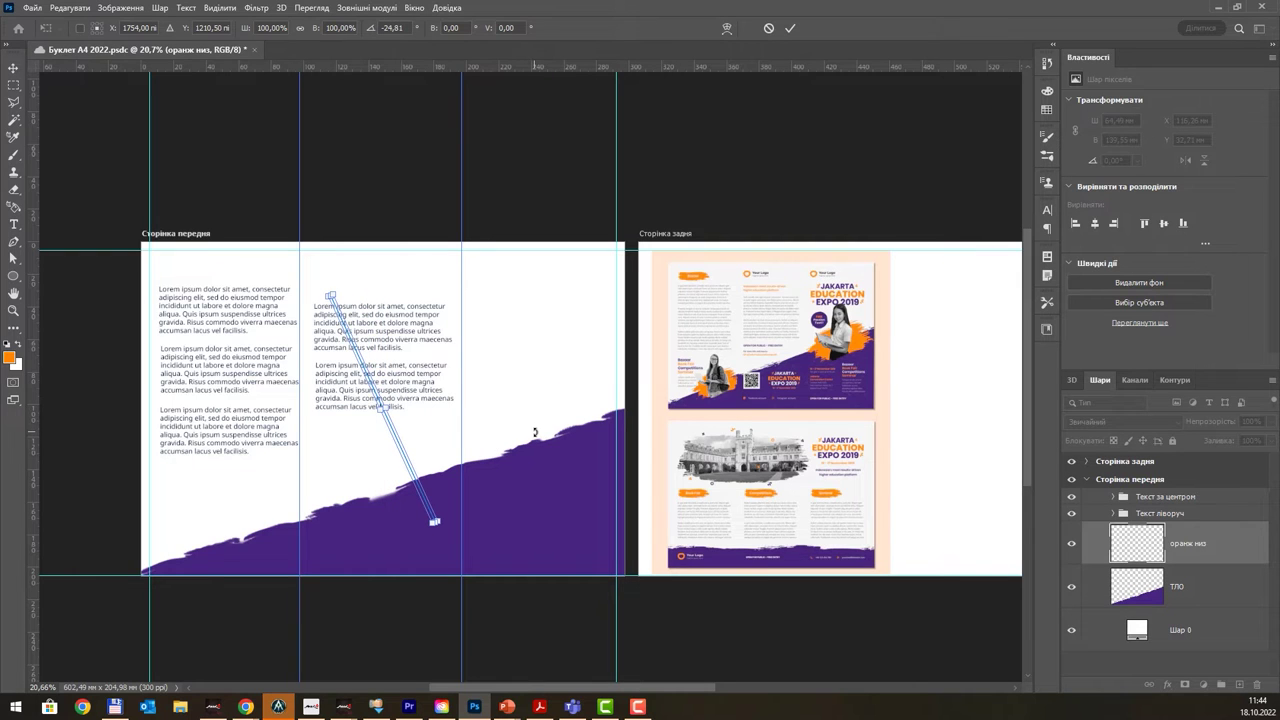
drag(538, 416, 548, 414)
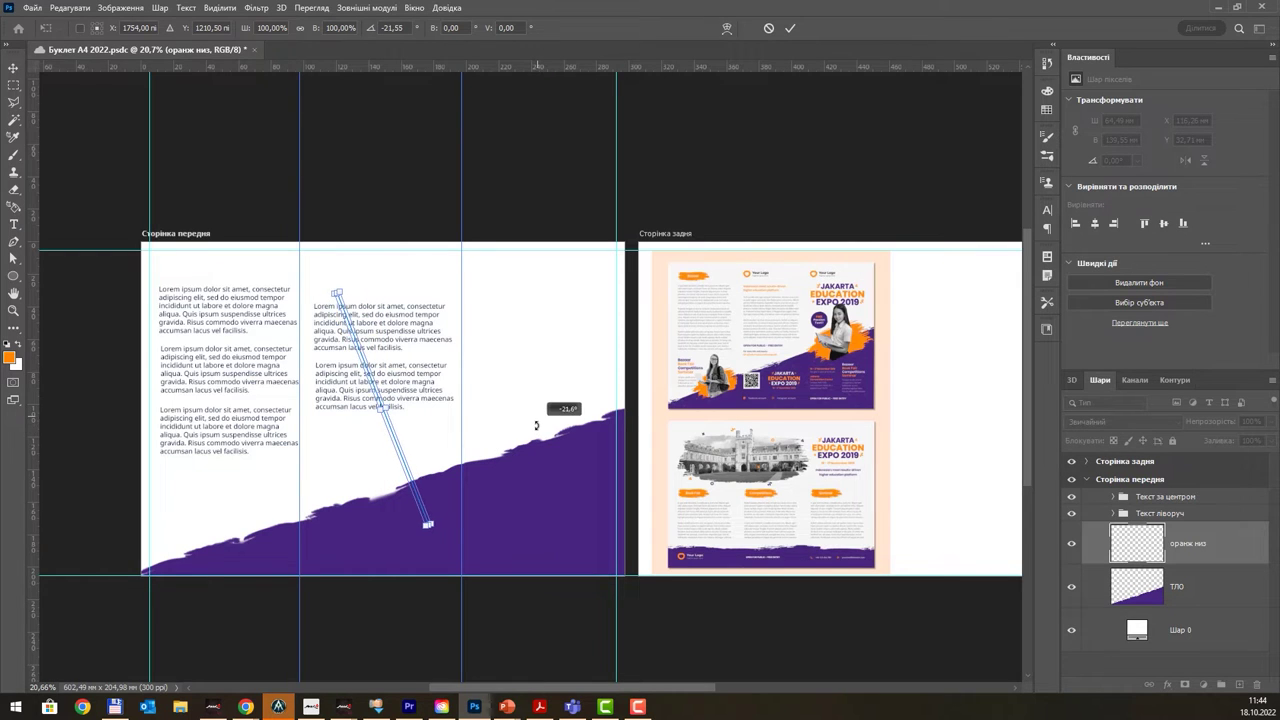
click(791, 29)
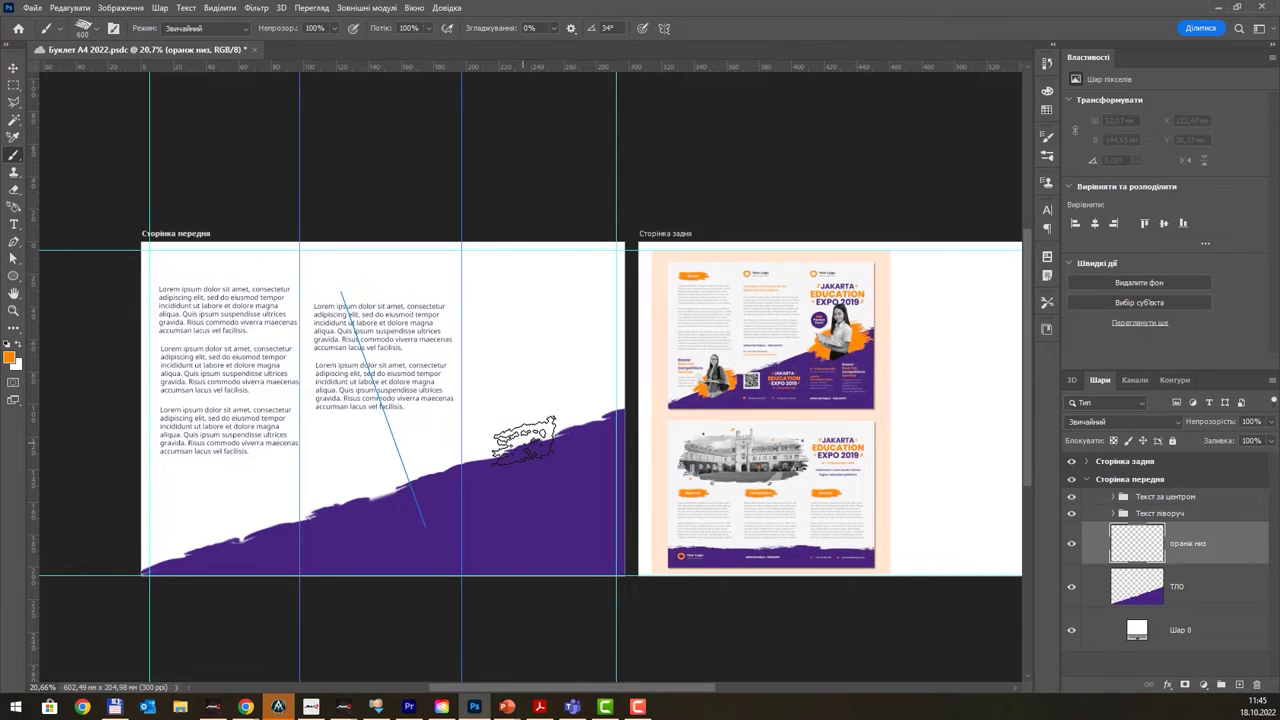
- Paint an orange chalk stroke across the purple band's edge, comparing versions with undo and redo
drag(515, 442, 528, 428)
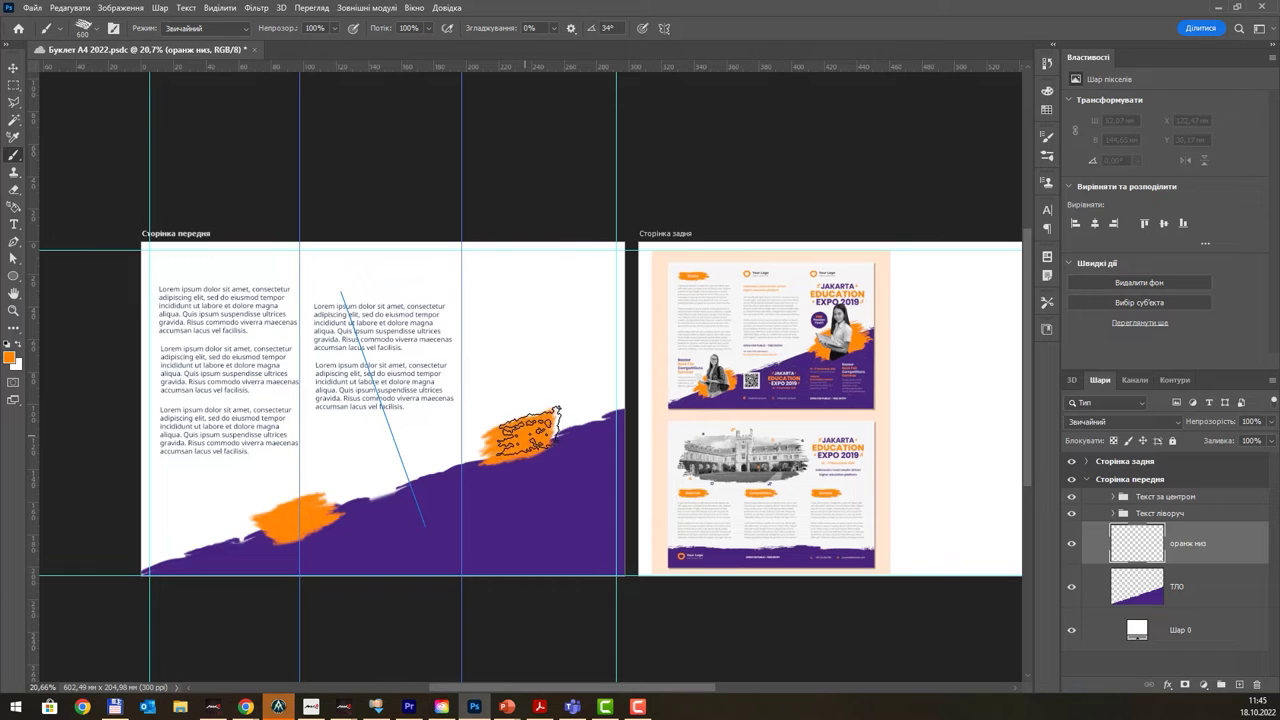
key(ctrl+z)
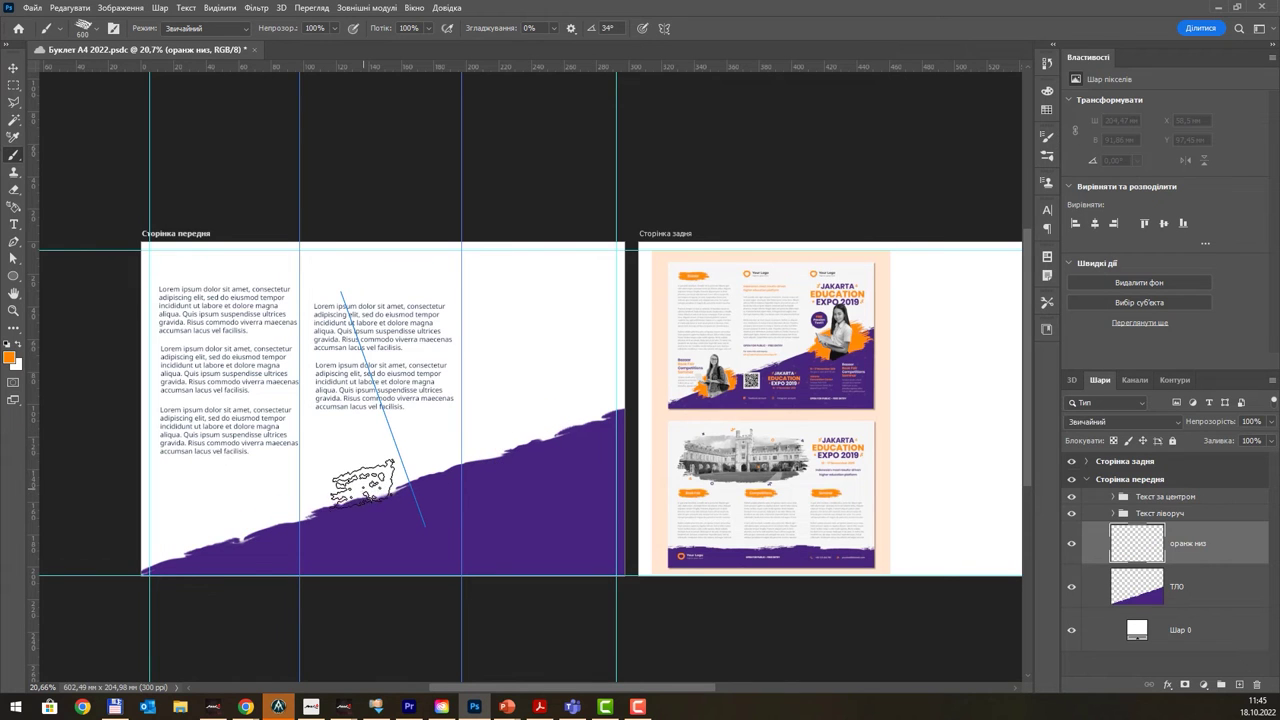
drag(445, 455, 365, 485)
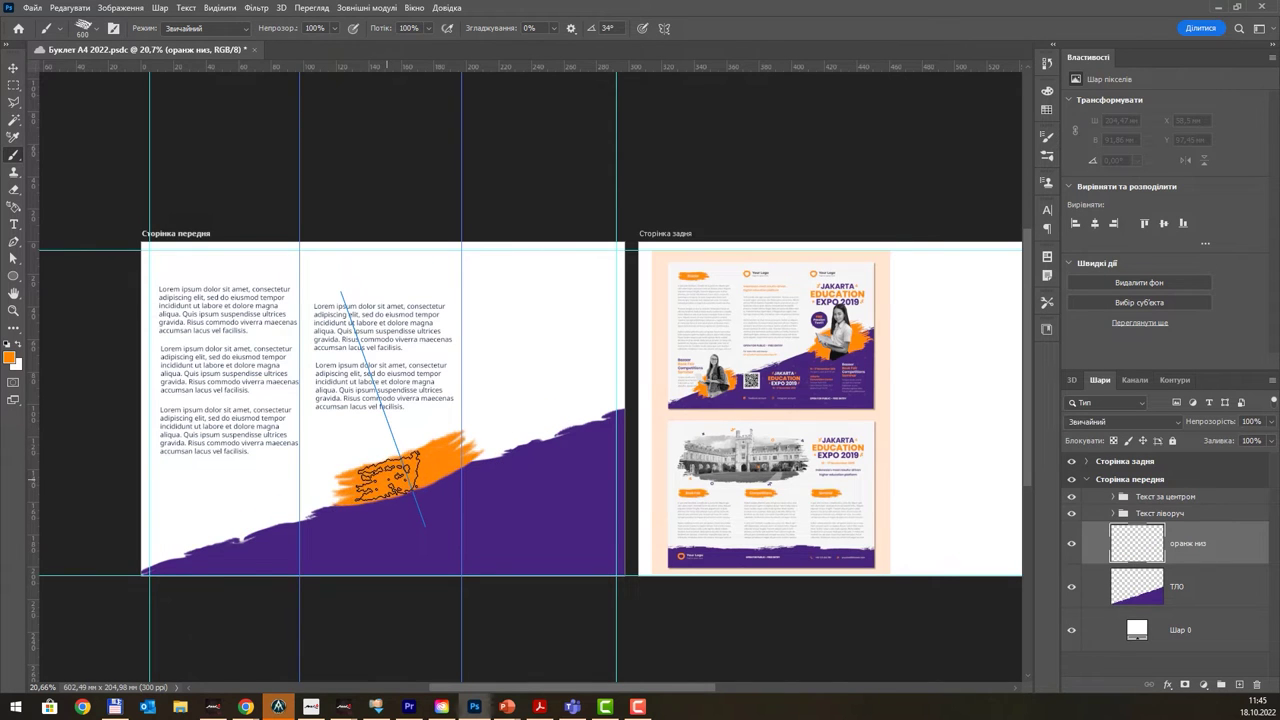
key(ctrl+z)
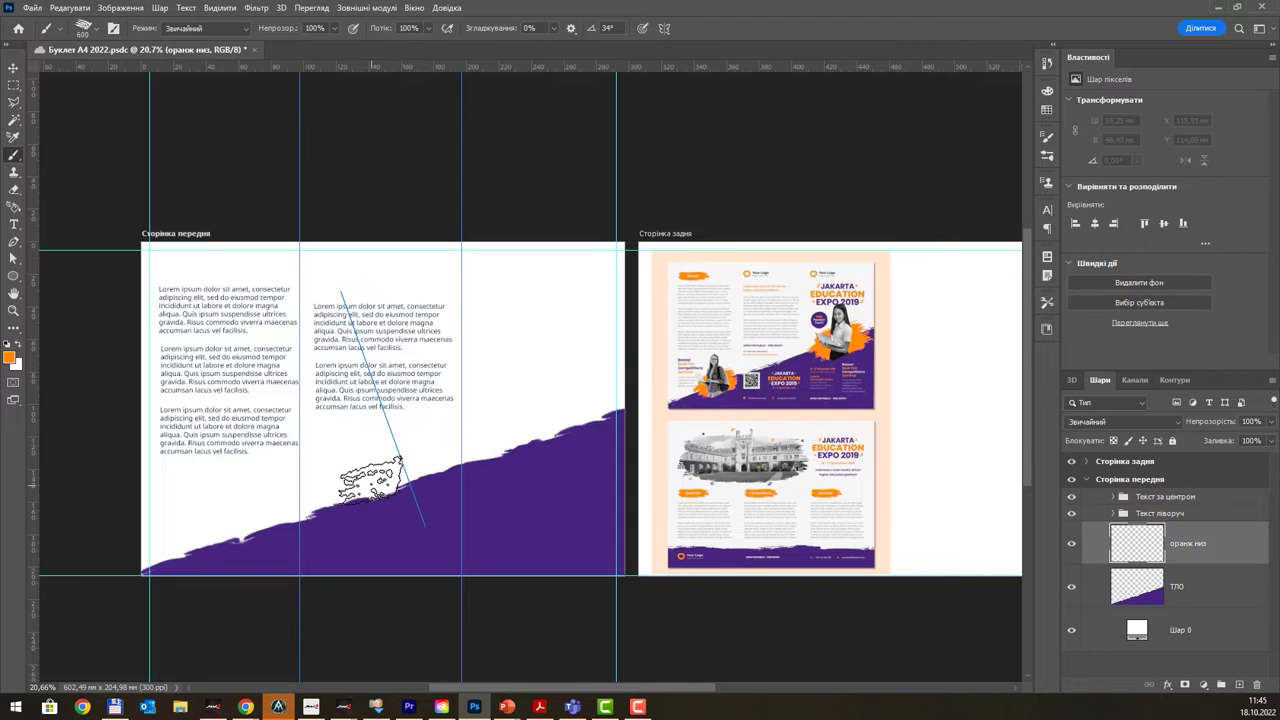
key(ctrl+shift+z)
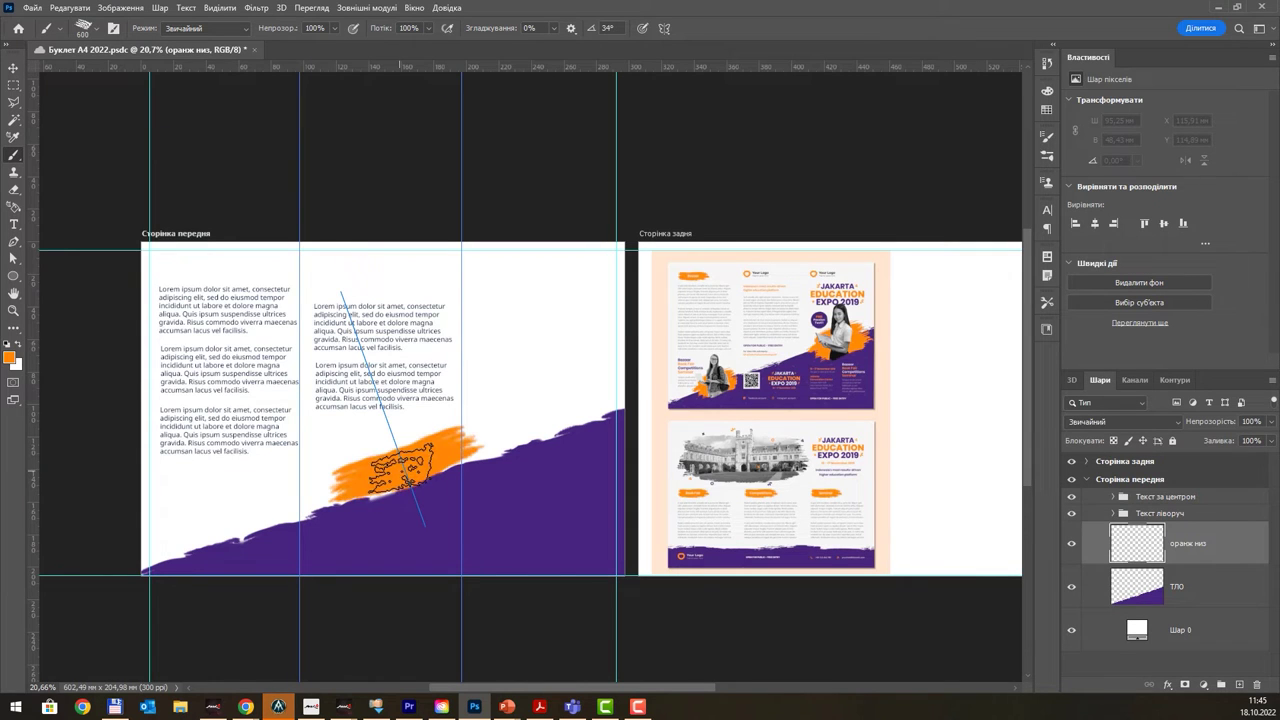
key(ctrl+z)
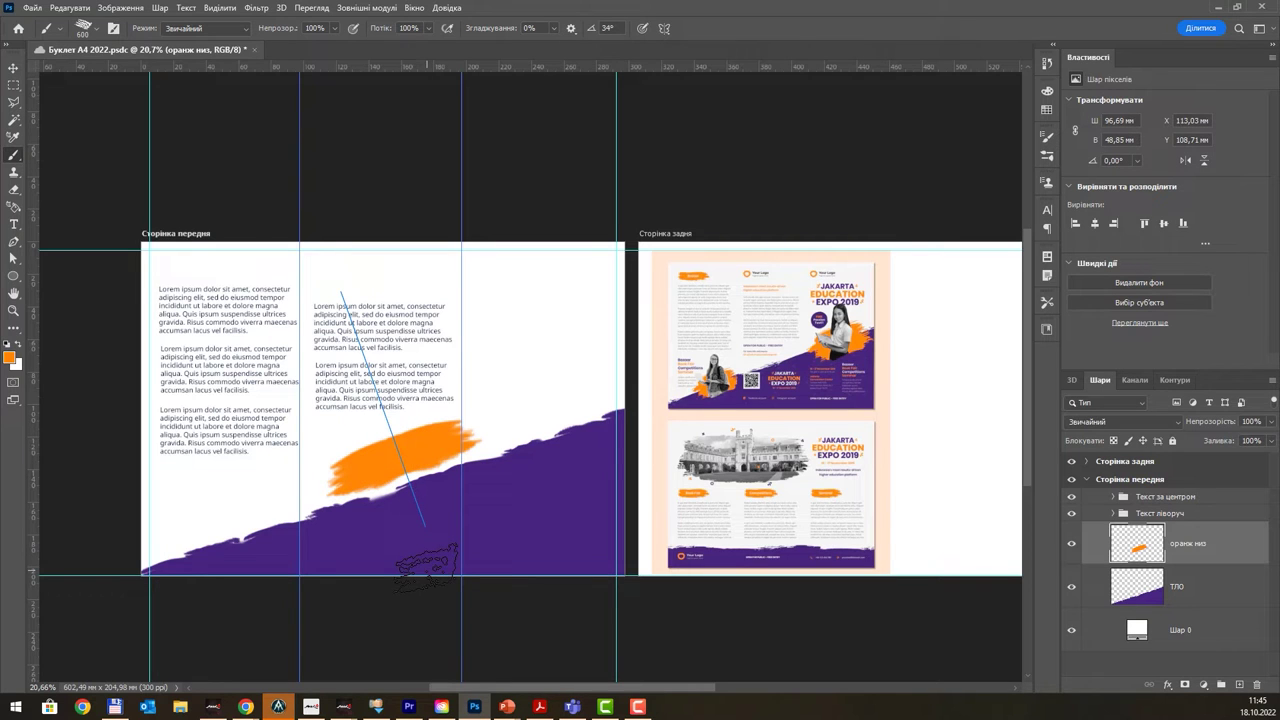
- Scale the orange stroke, rotate it about 5°, and move it onto the right panel's band edge
click(14, 68)
key(ctrl+t)
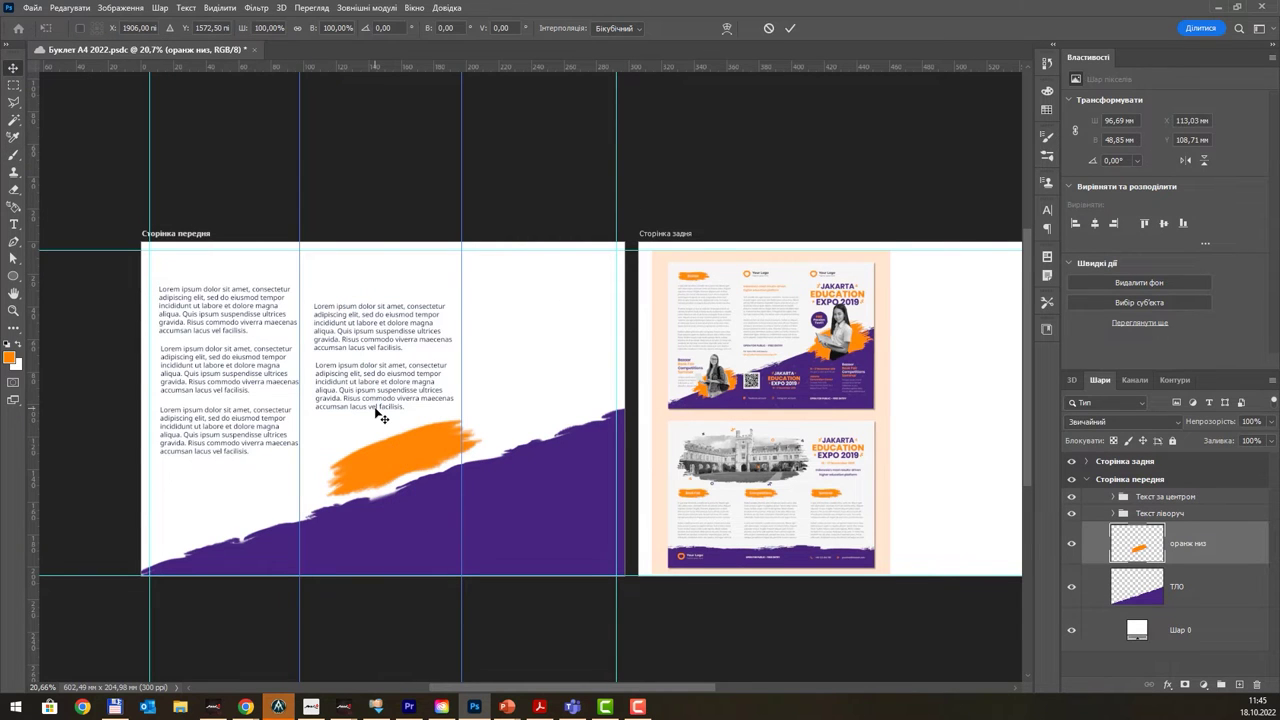
drag(472, 422, 461, 437)
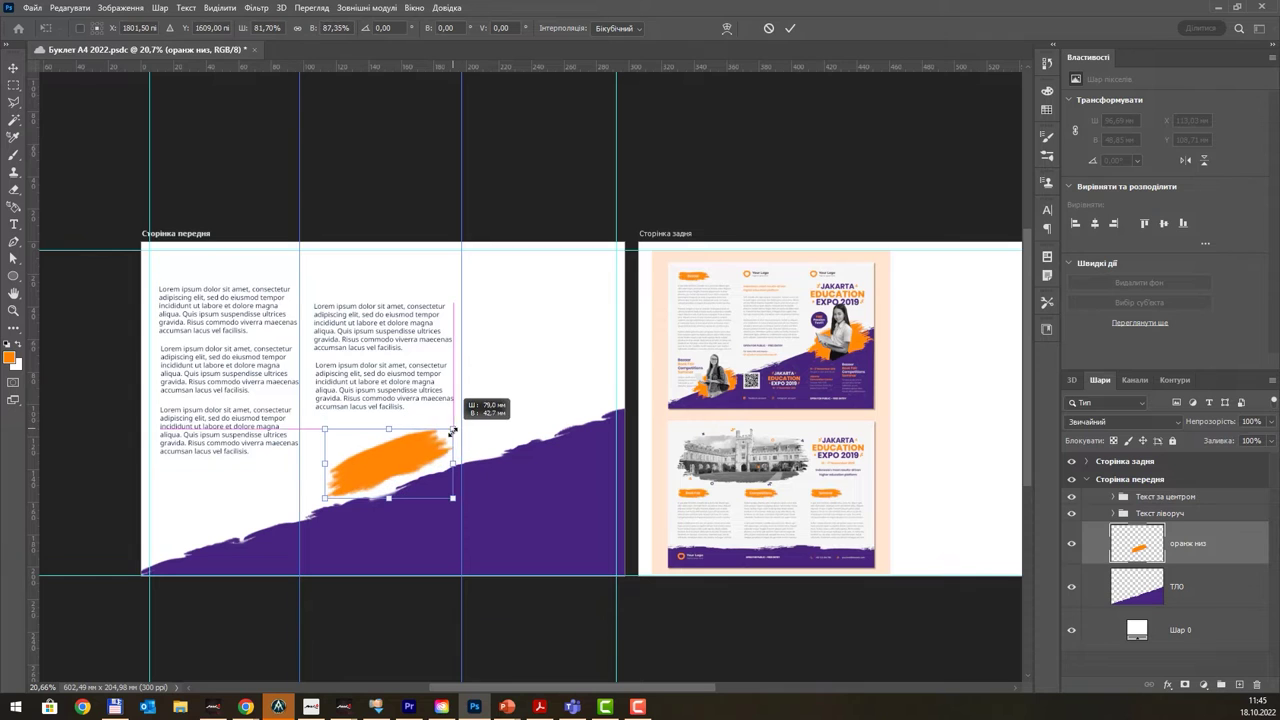
drag(460, 500, 465, 524)
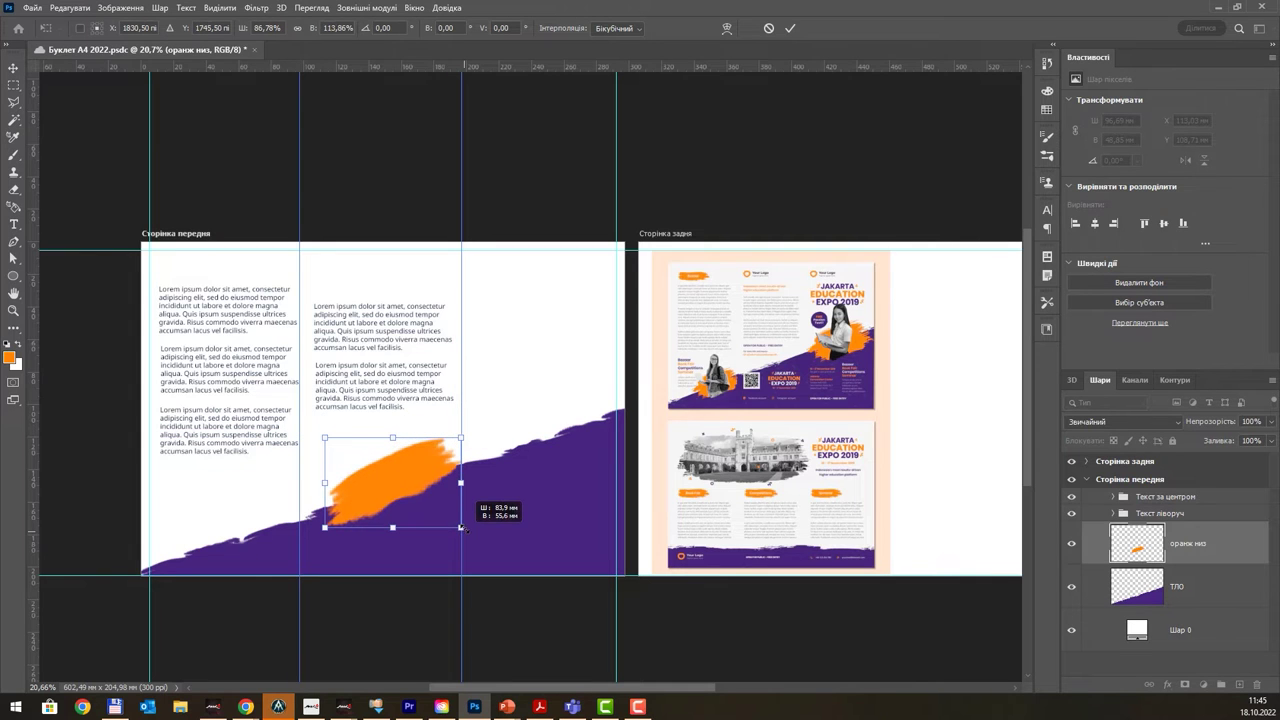
drag(325, 438, 321, 429)
drag(465, 418, 472, 430)
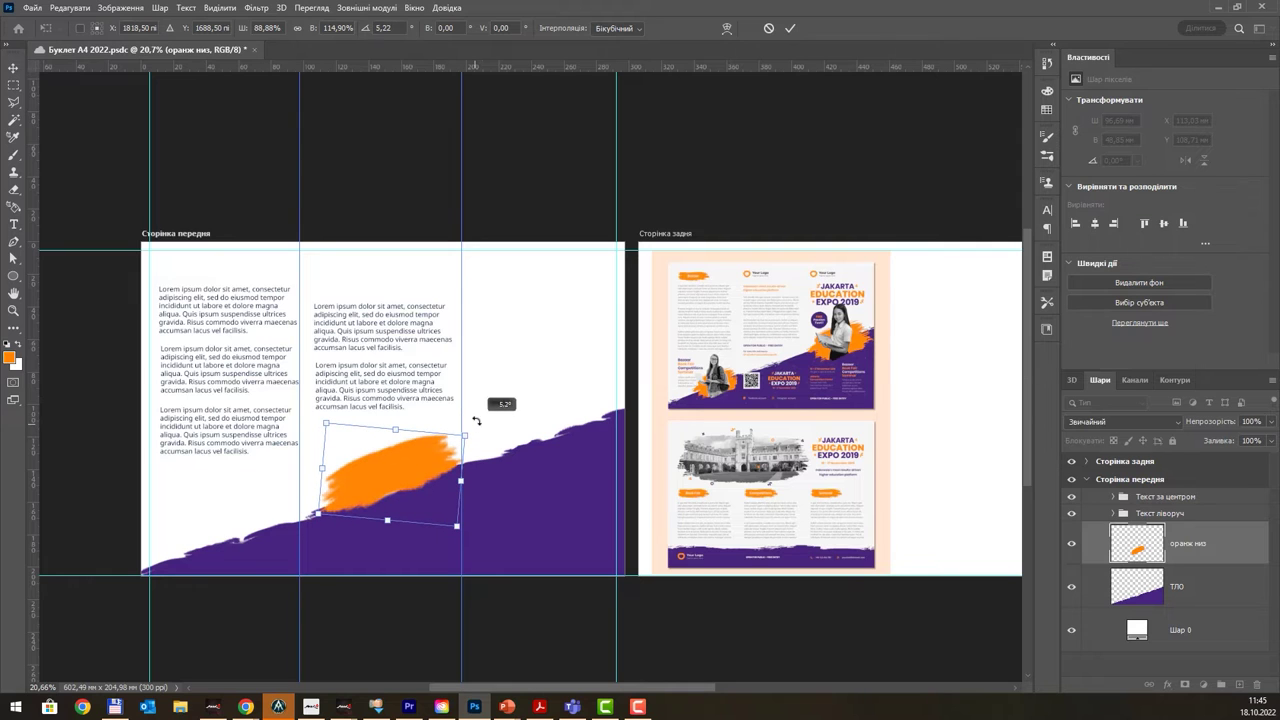
double_click(418, 470)
drag(406, 471, 546, 443)
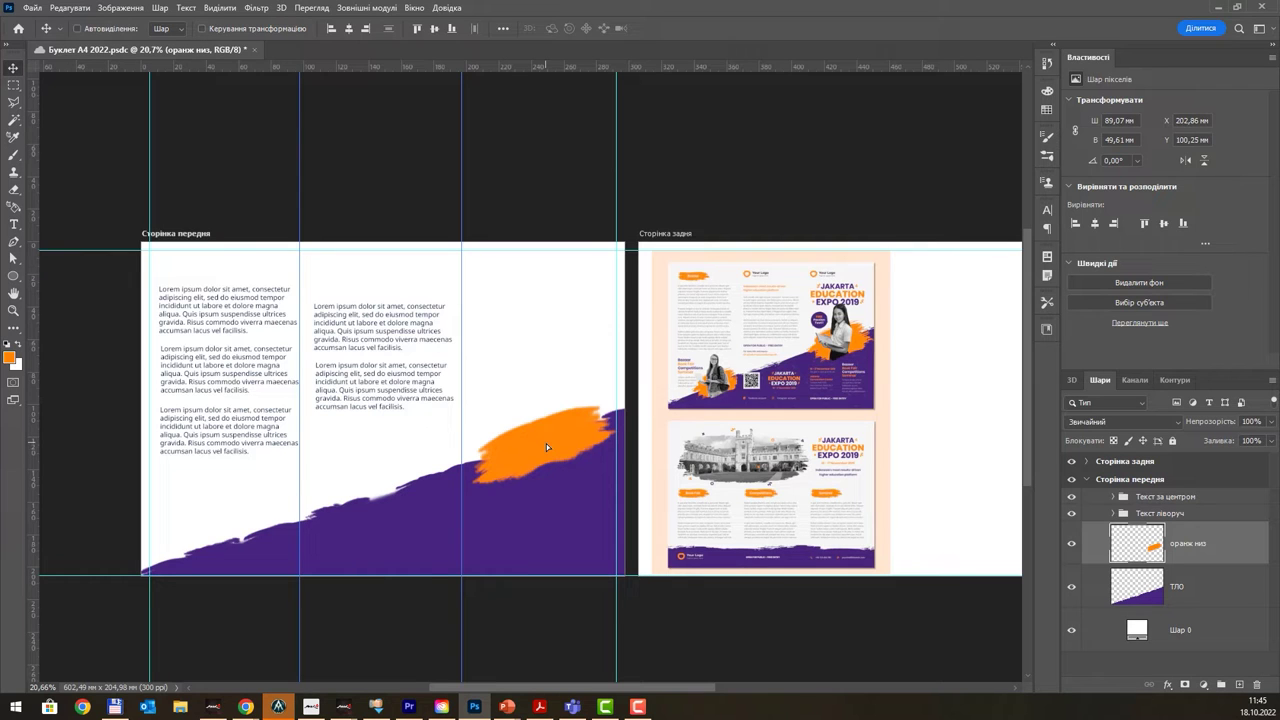
drag(551, 452, 546, 448)
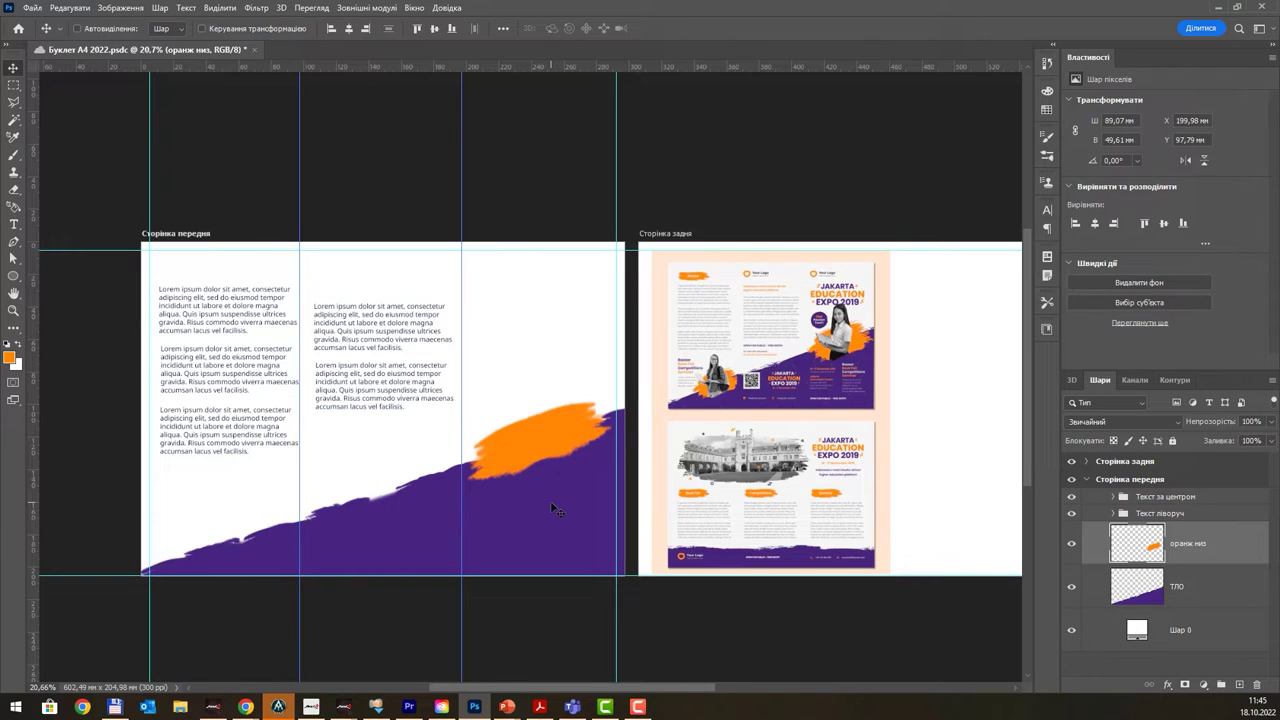
- Add layer 'оранж низ 2' and set up the Мел 44 chalk brush at 400 px with a 66° tip
click(1240, 685)
text(оранж низ)
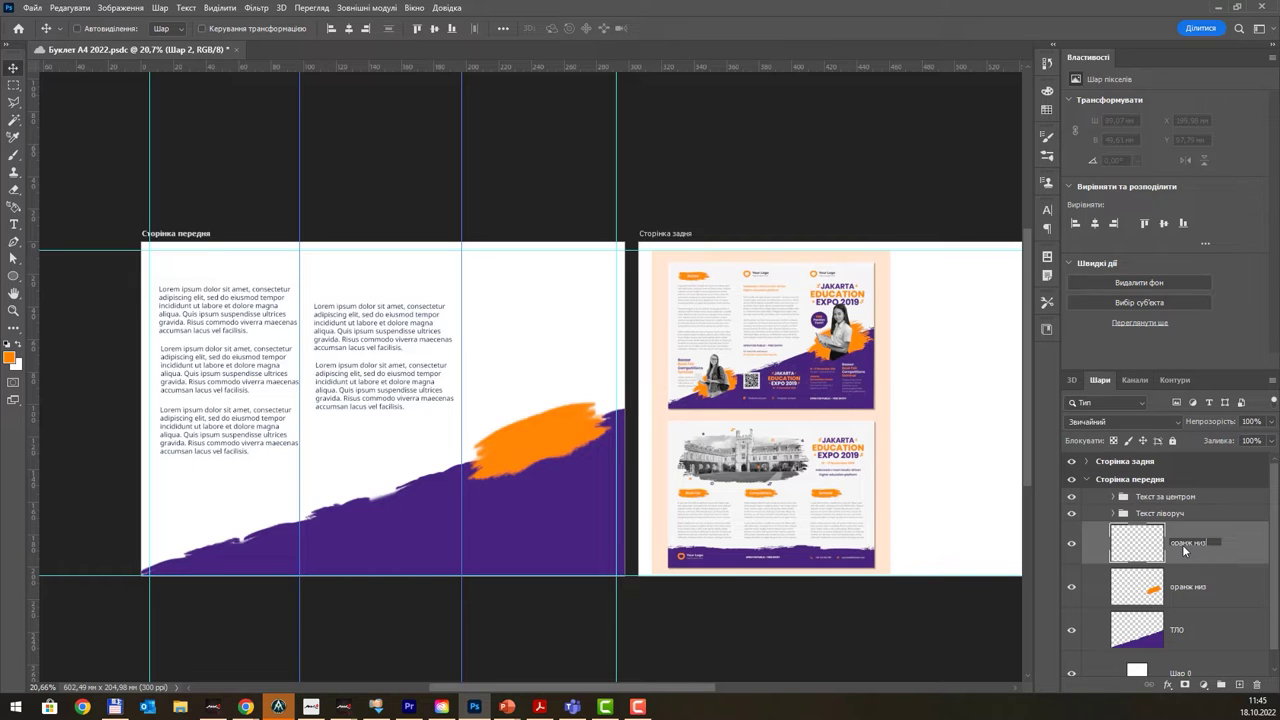
text(2)
key(Return)
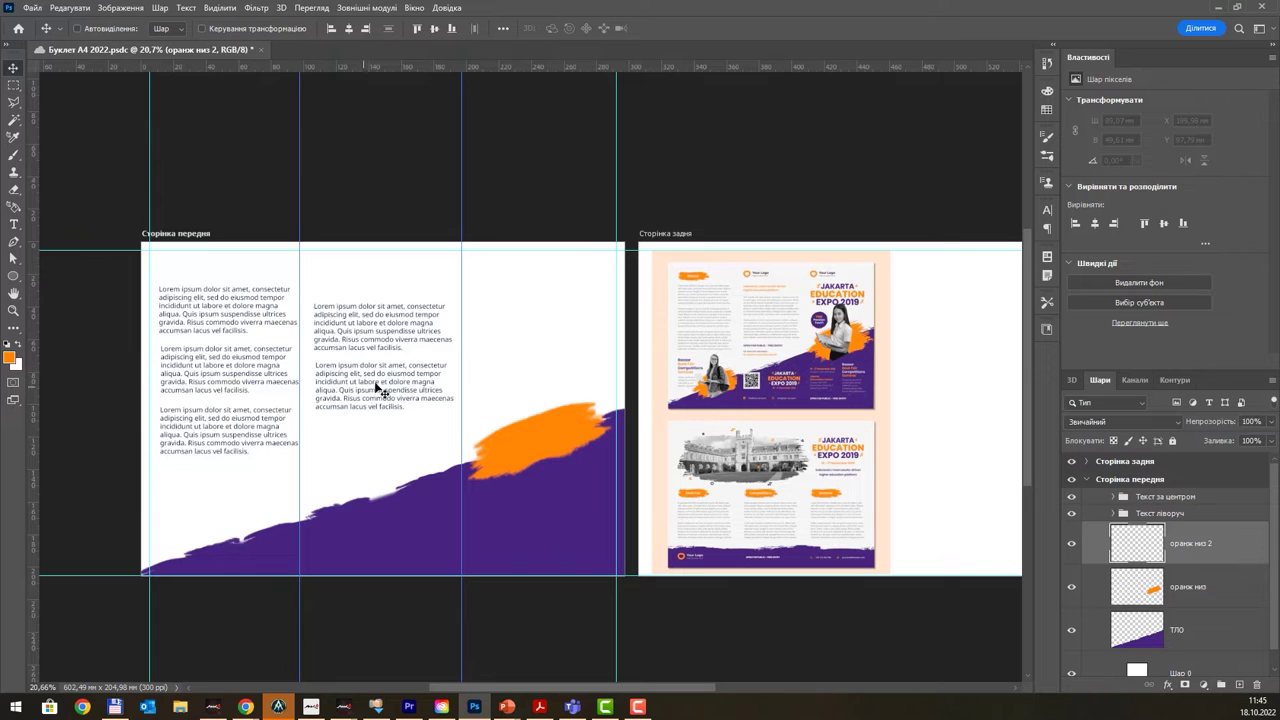
key(b)
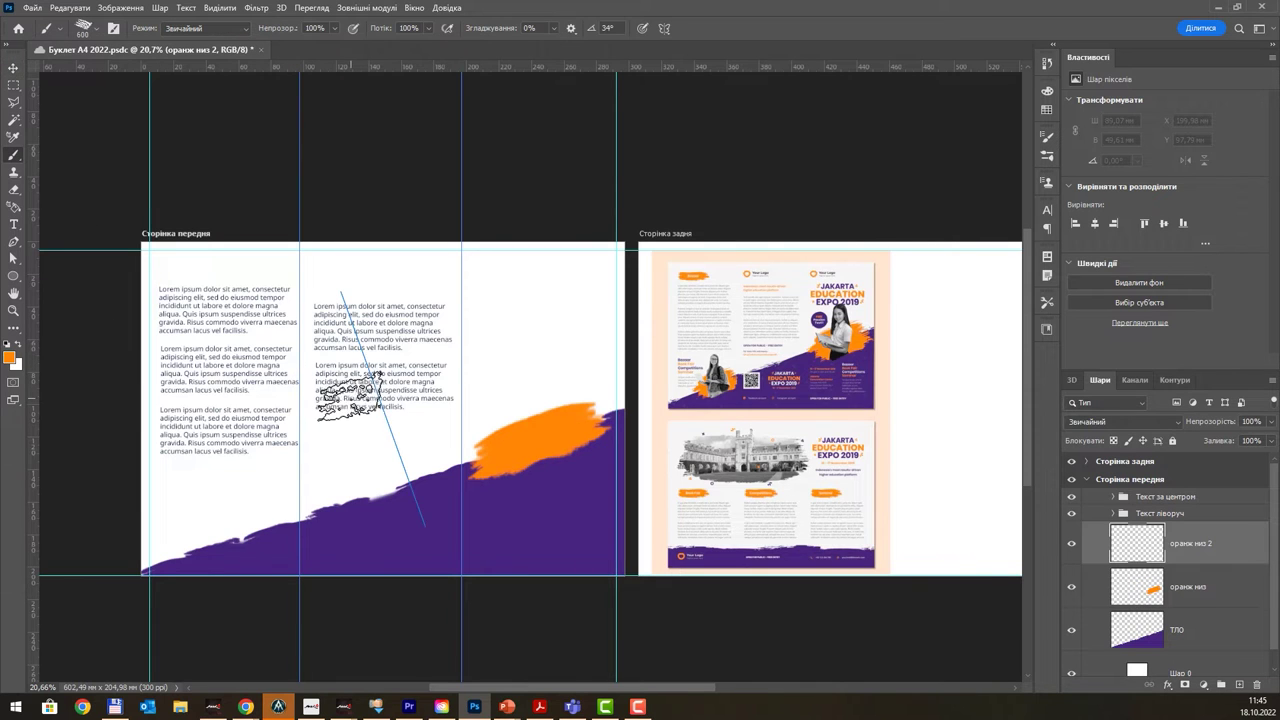
right_click(354, 401)
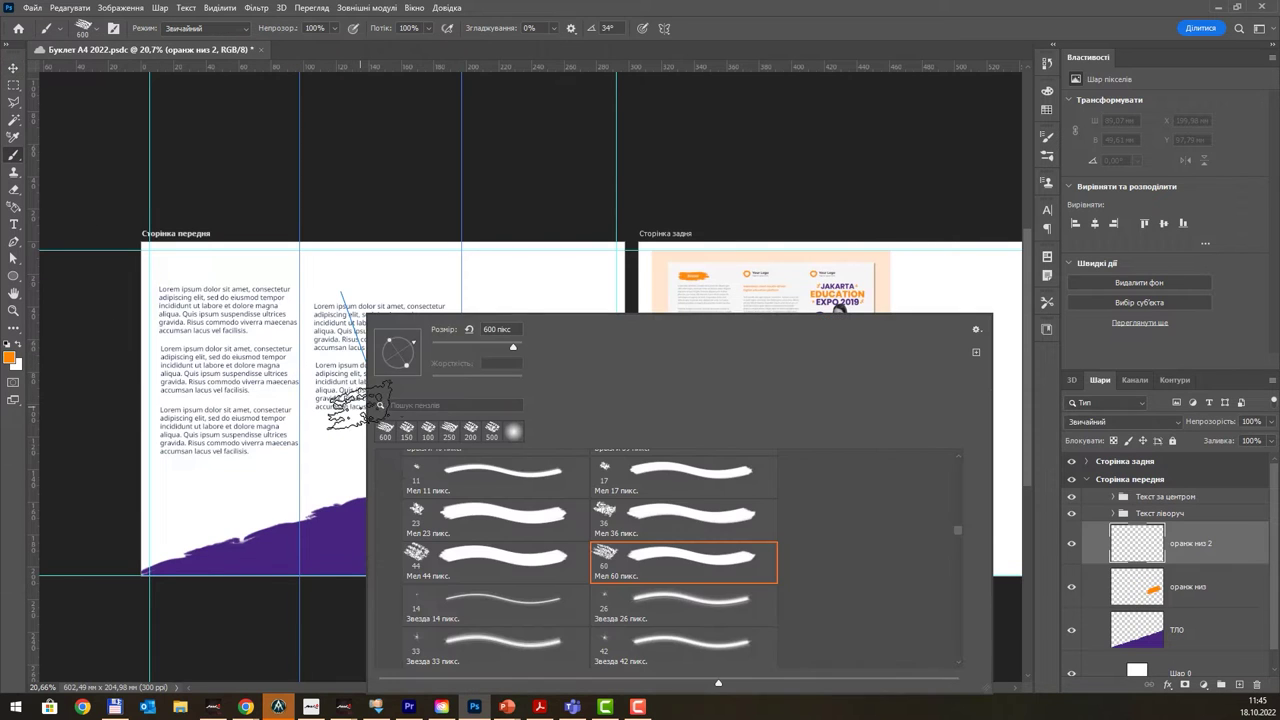
click(513, 556)
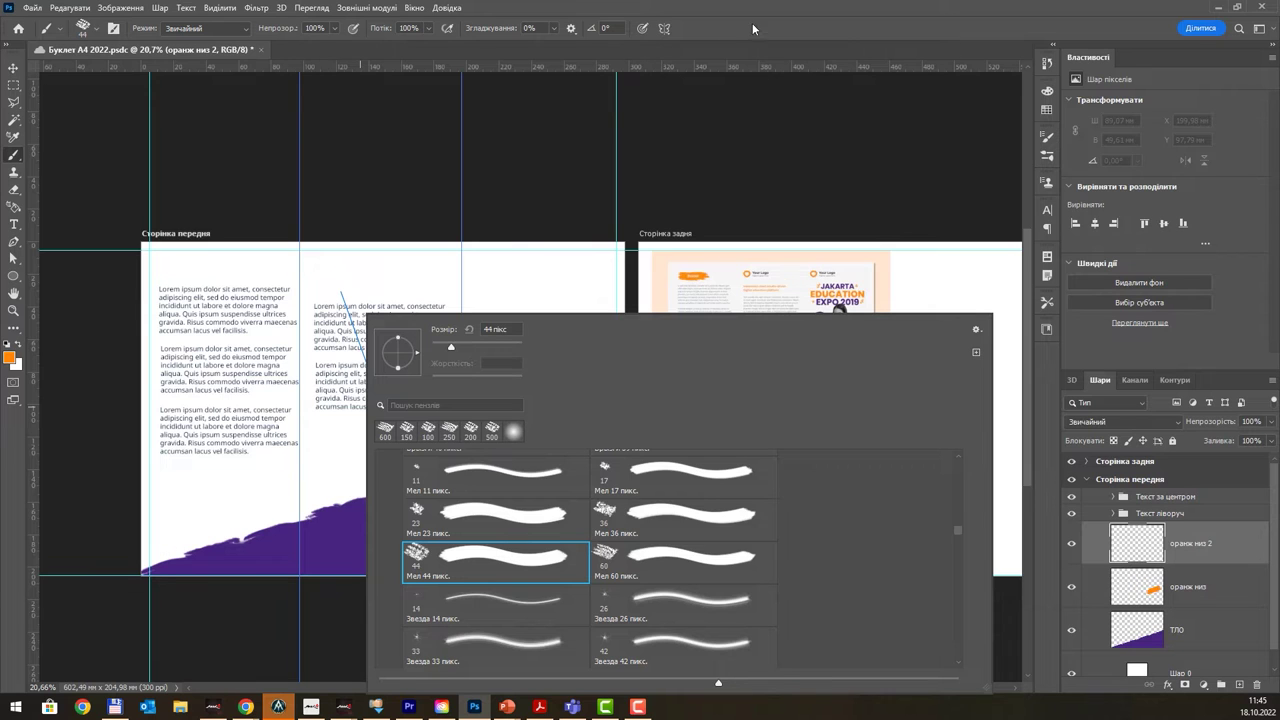
click(473, 344)
key(Return)
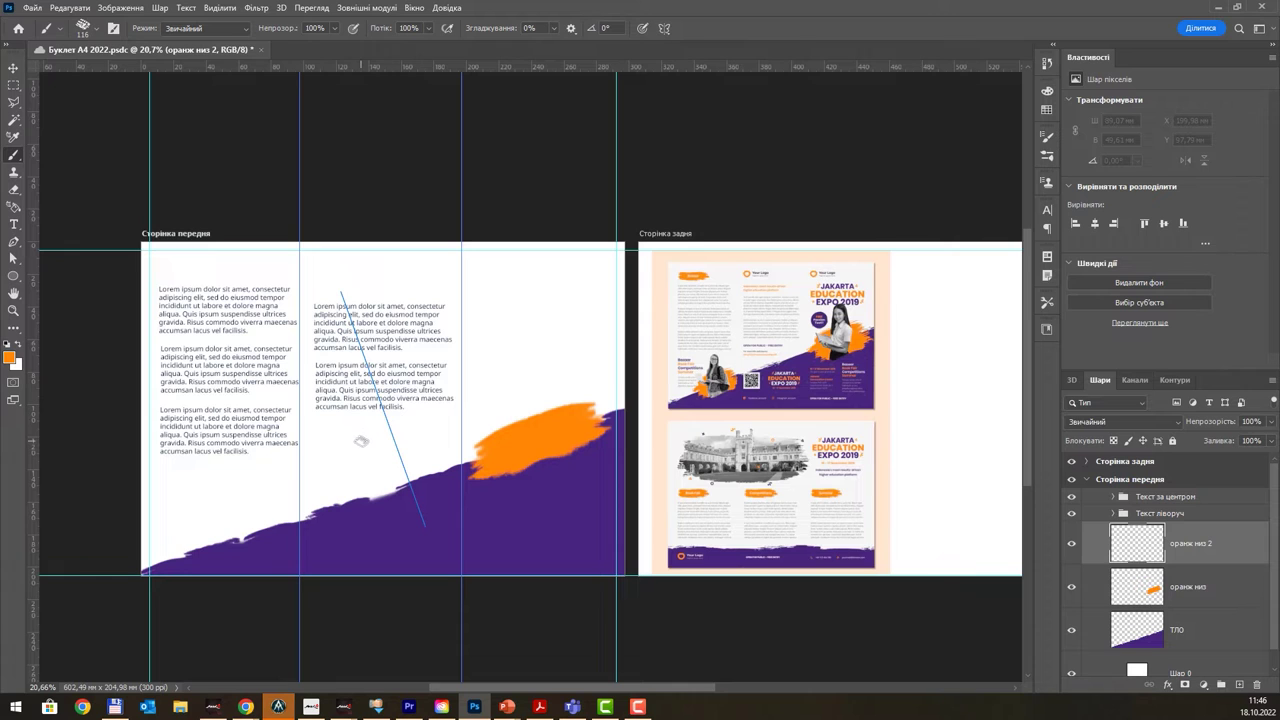
key(bracketright)
key(bracketright)
key(bracketright)
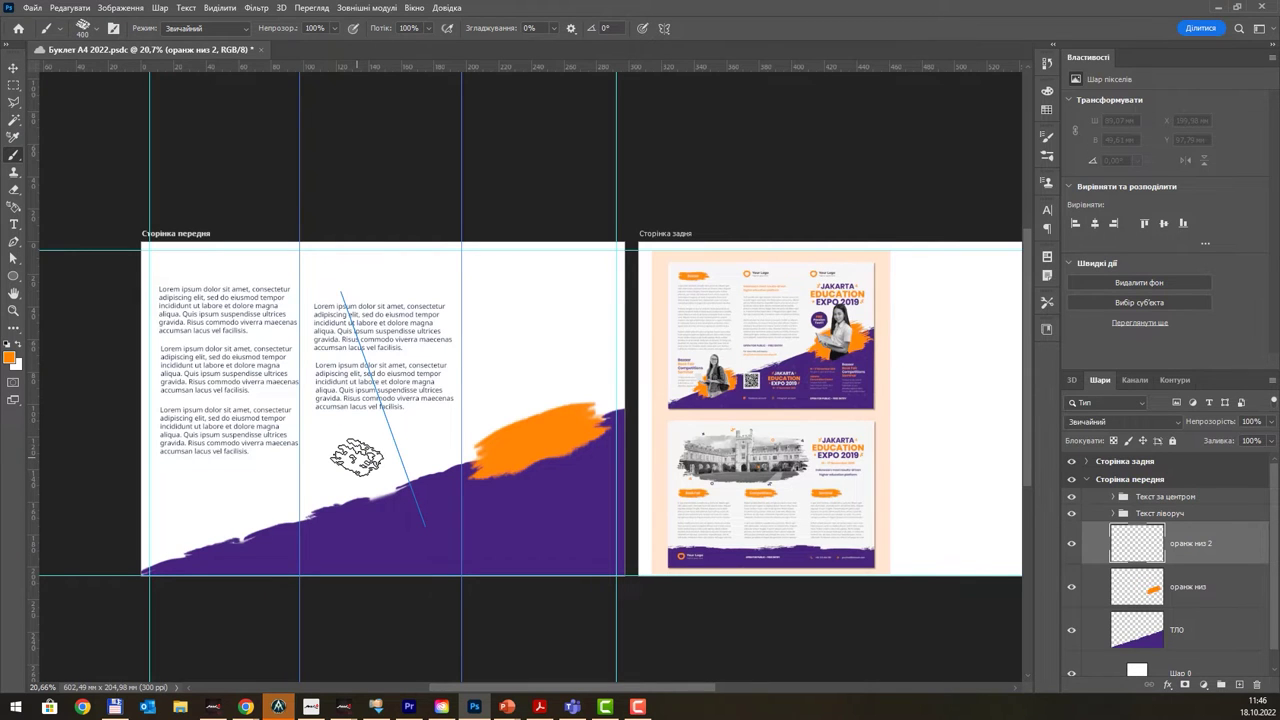
right_click(357, 458)
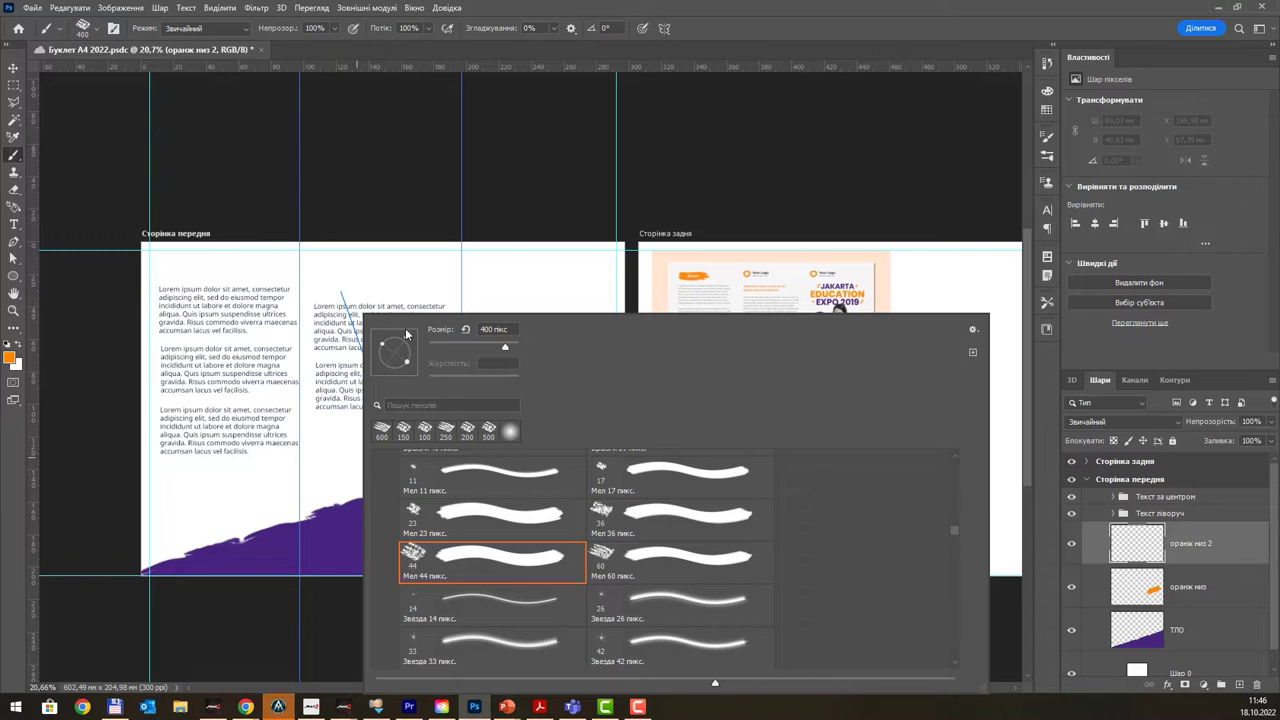
click(754, 37)
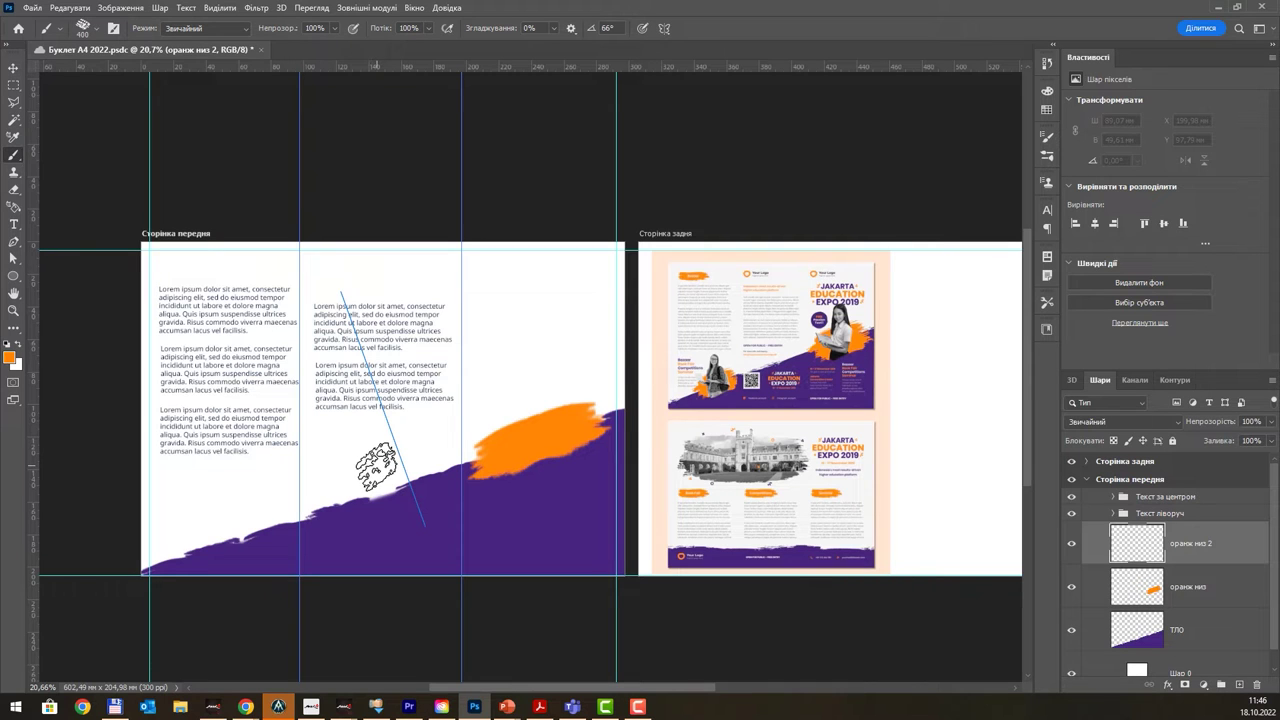
- Paint an orange chalk stroke in the middle panel with a 59° tip, retrying until it reaches the other stroke
drag(375, 466, 394, 455)
key(ctrl+z)
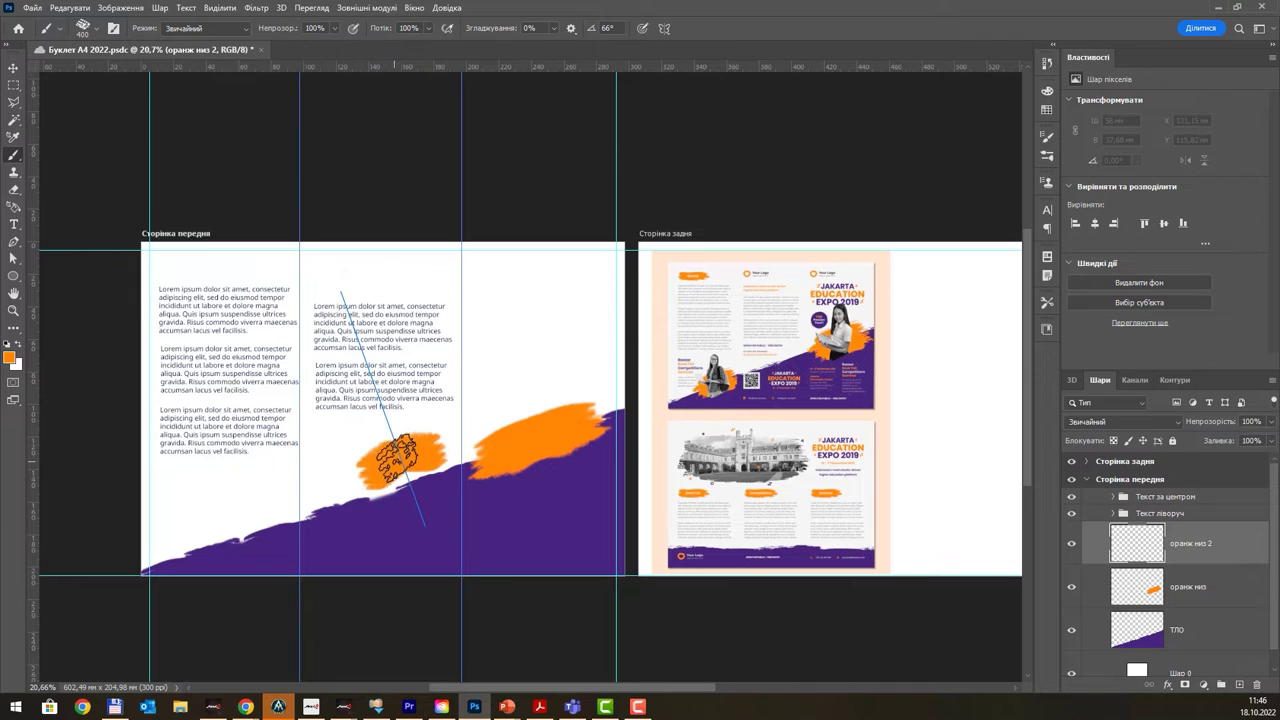
key(ctrl+z)
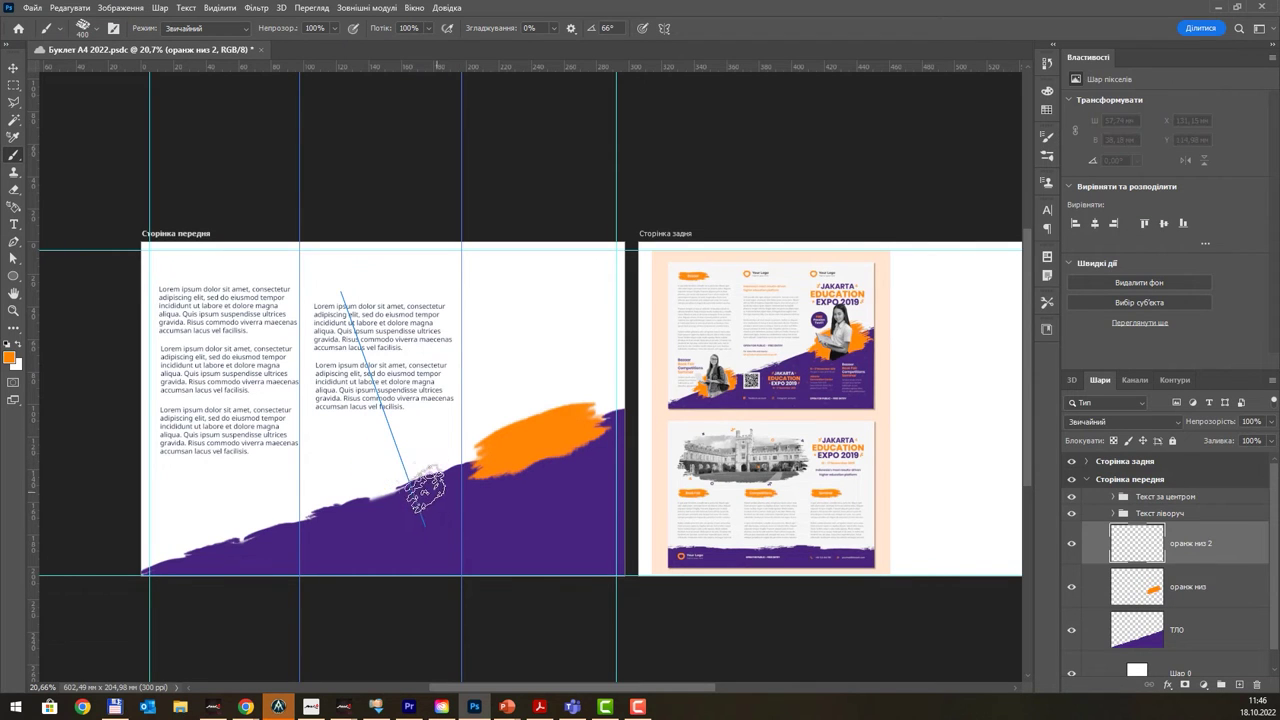
right_click(353, 453)
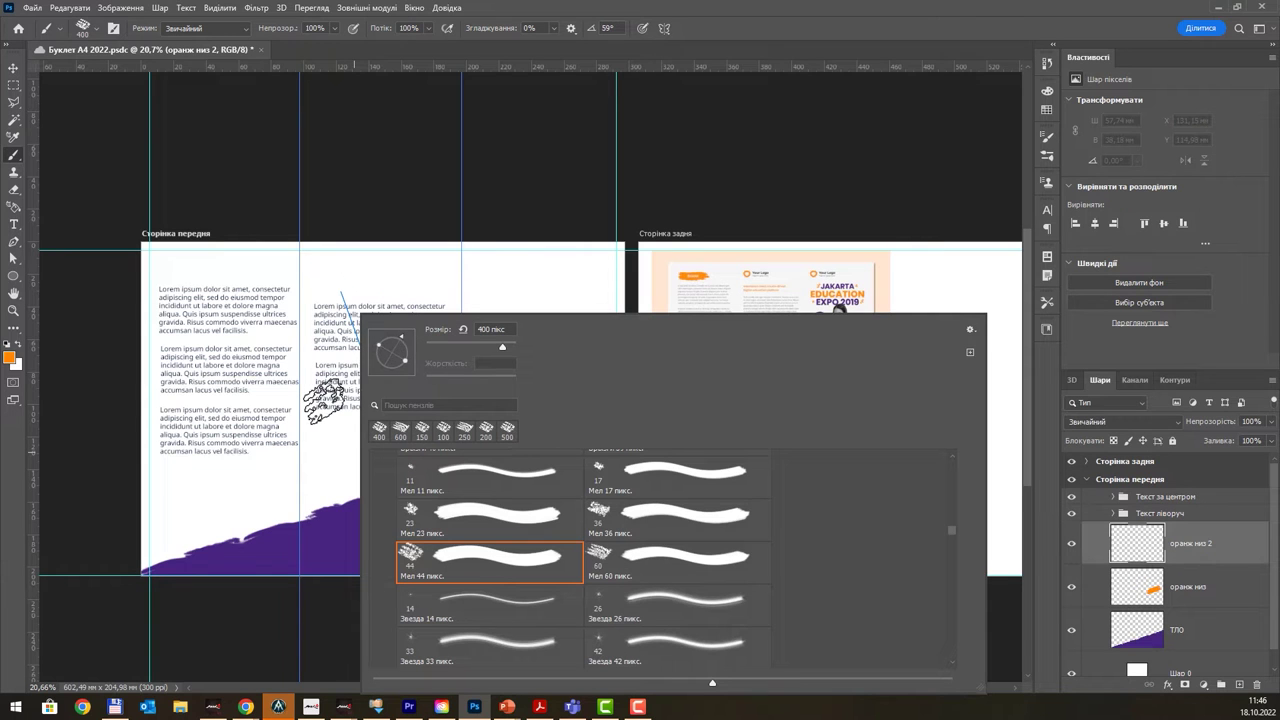
click(731, 28)
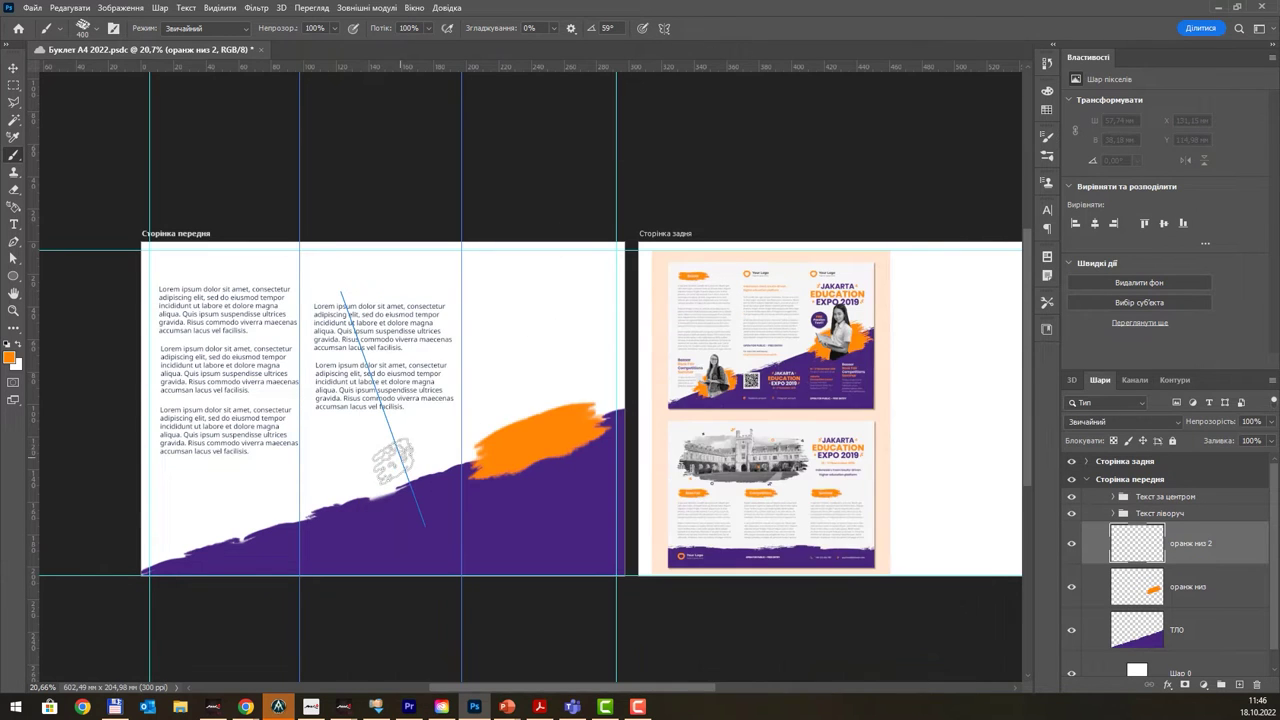
drag(360, 462, 430, 440)
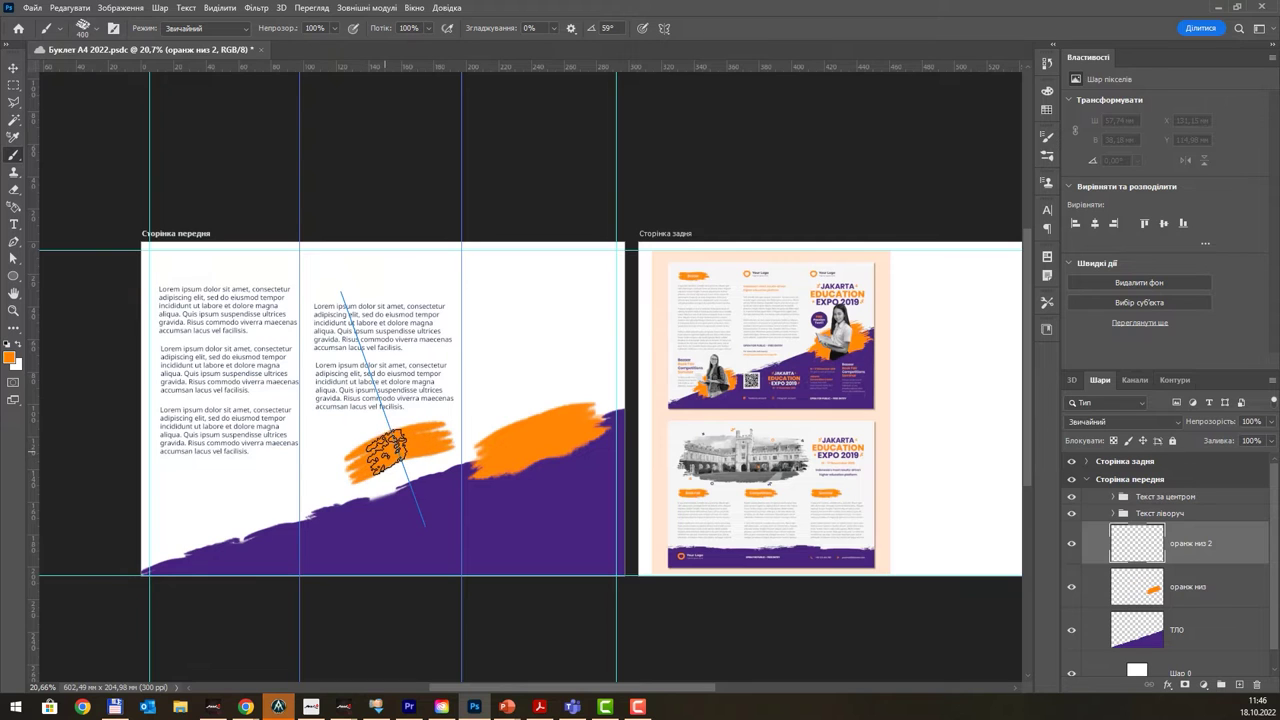
key(ctrl+z)
drag(382, 459, 396, 452)
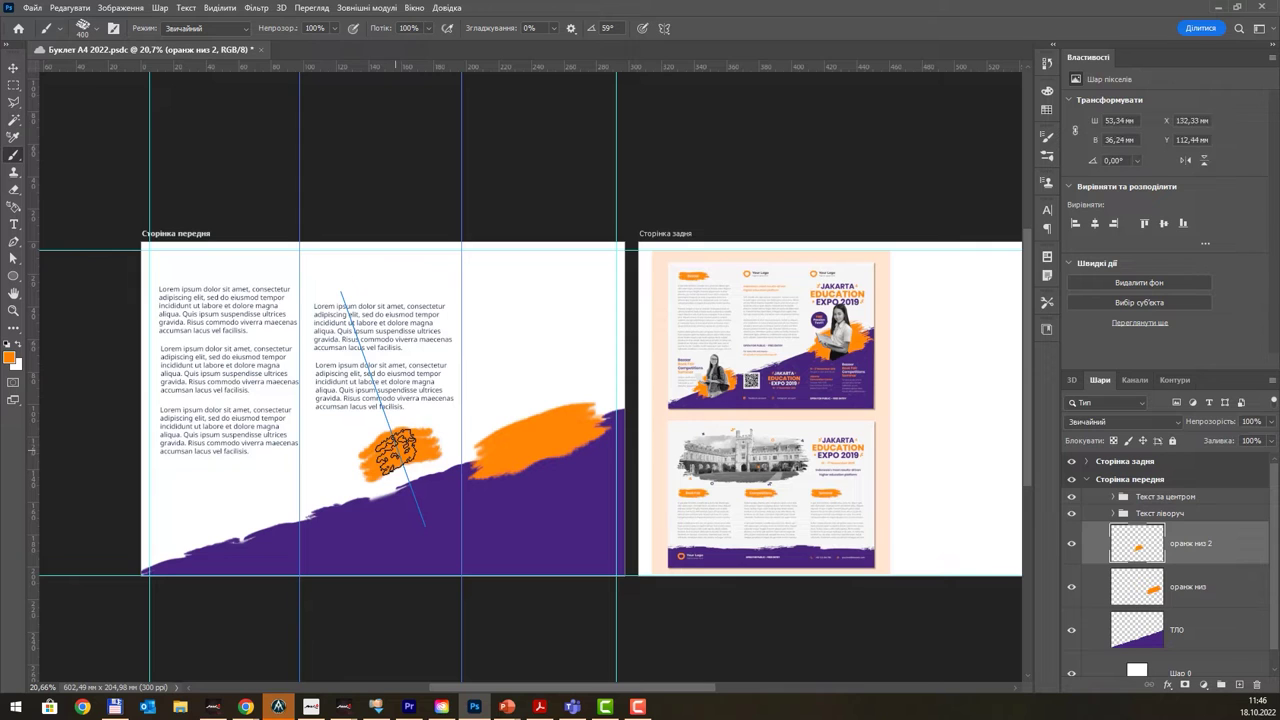
key(ctrl+z)
mouse_move(398, 446)
mouse_down()
mouse_move(392, 460)
mouse_move(423, 456)
mouse_move(370, 472)
mouse_up()
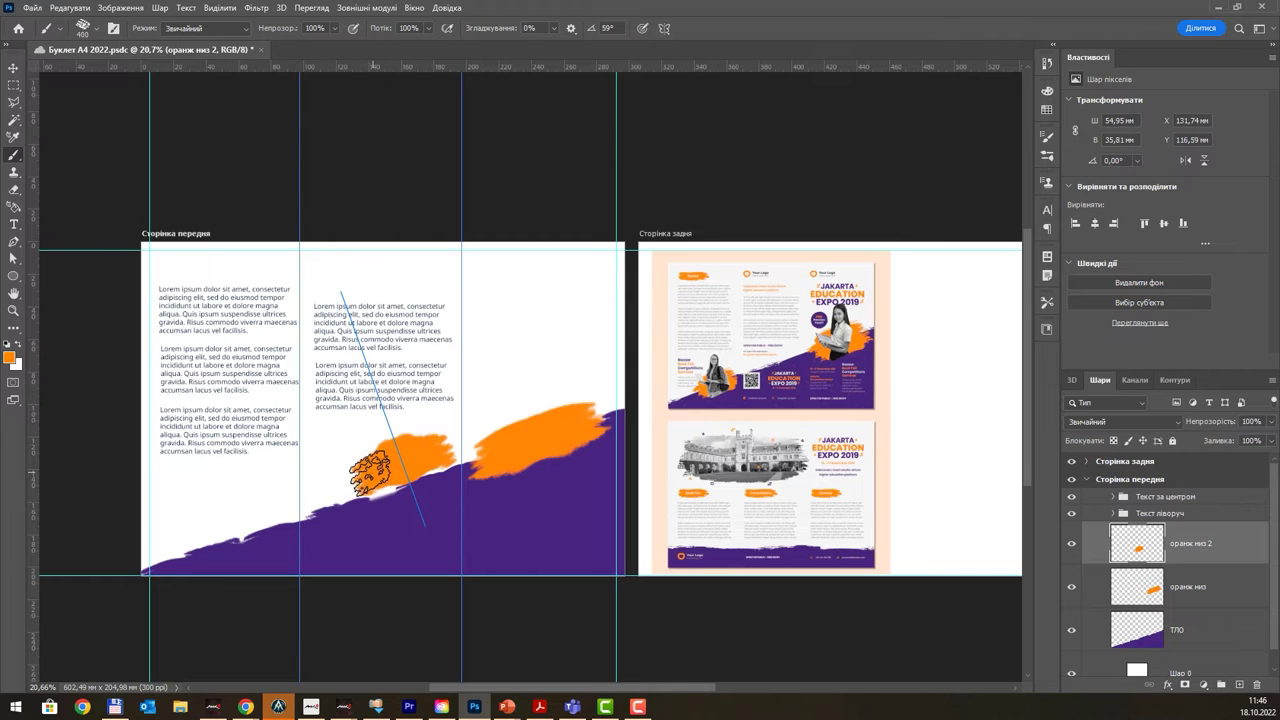
drag(370, 472, 477, 422)
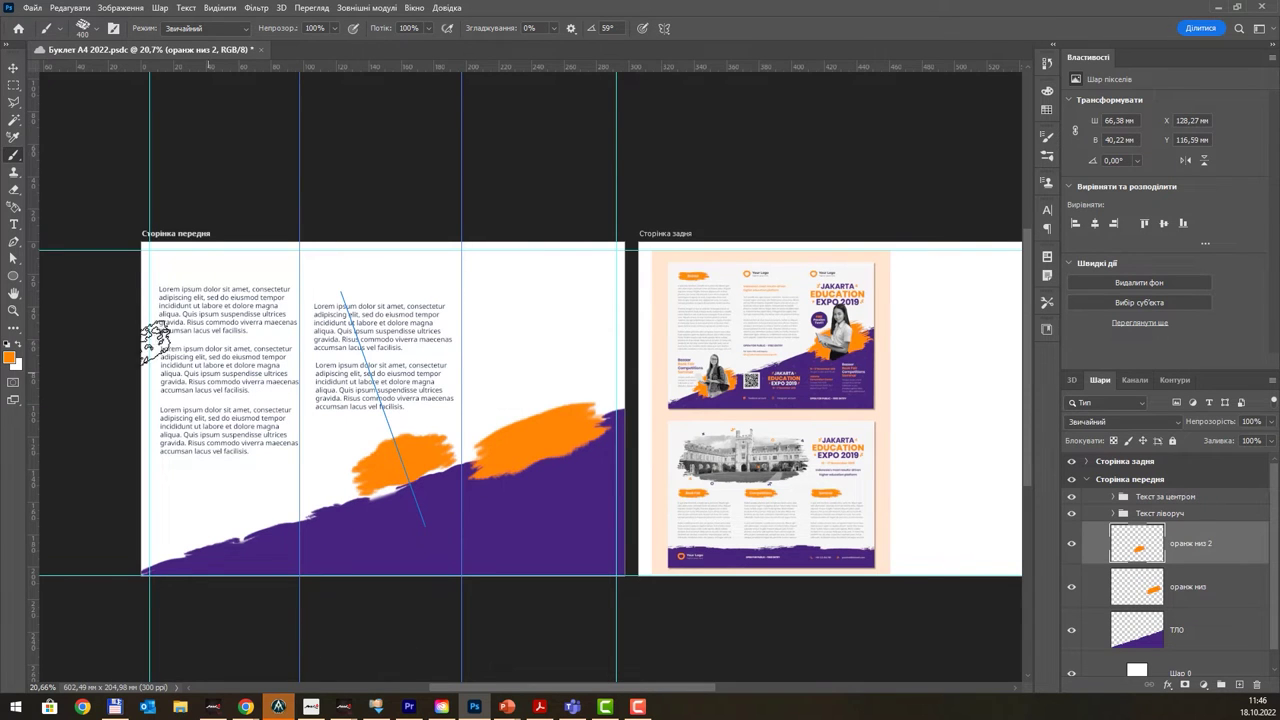
key(e)
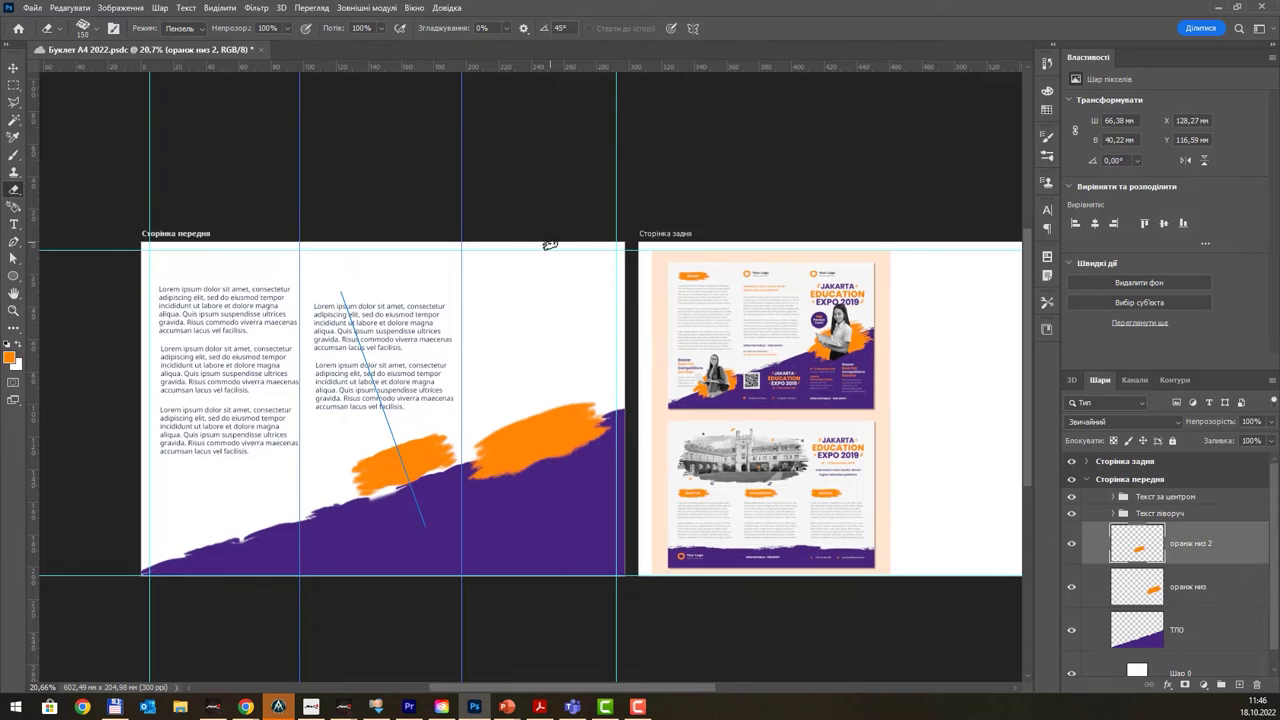
- Turn off symmetry, trim the stroke's left end with a 250 px eraser, and move it into the left panel
click(692, 28)
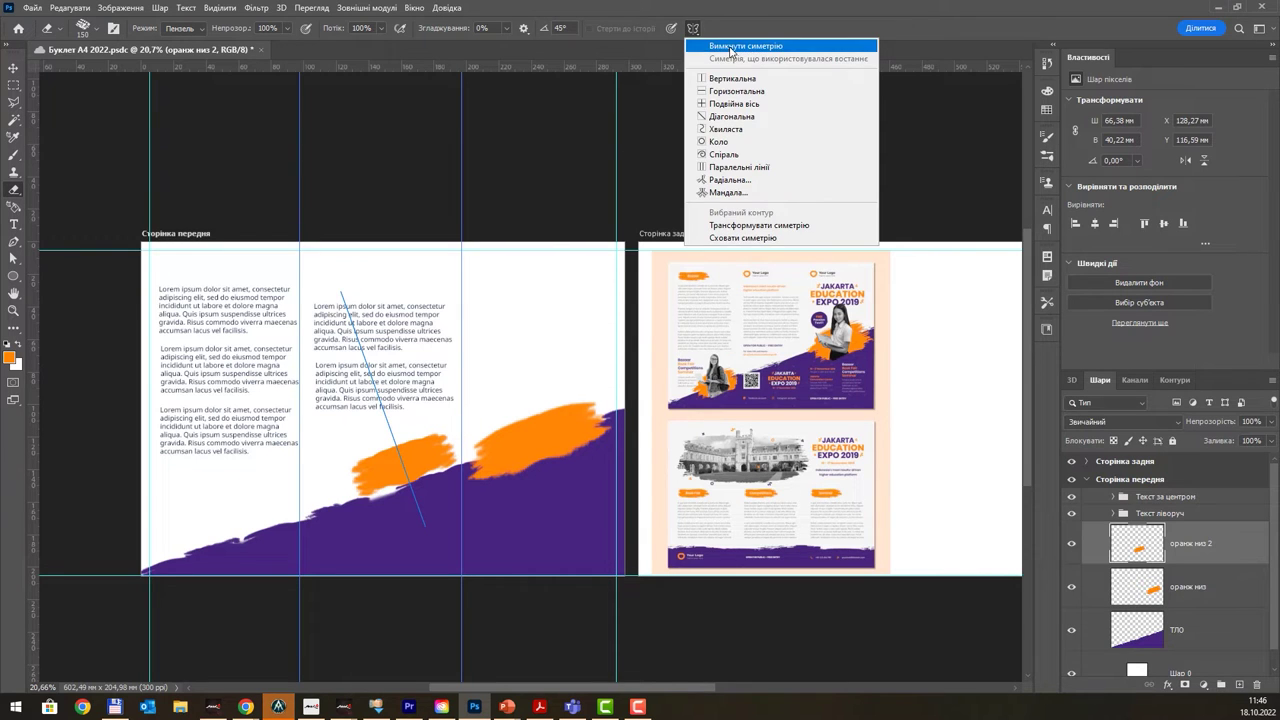
click(730, 47)
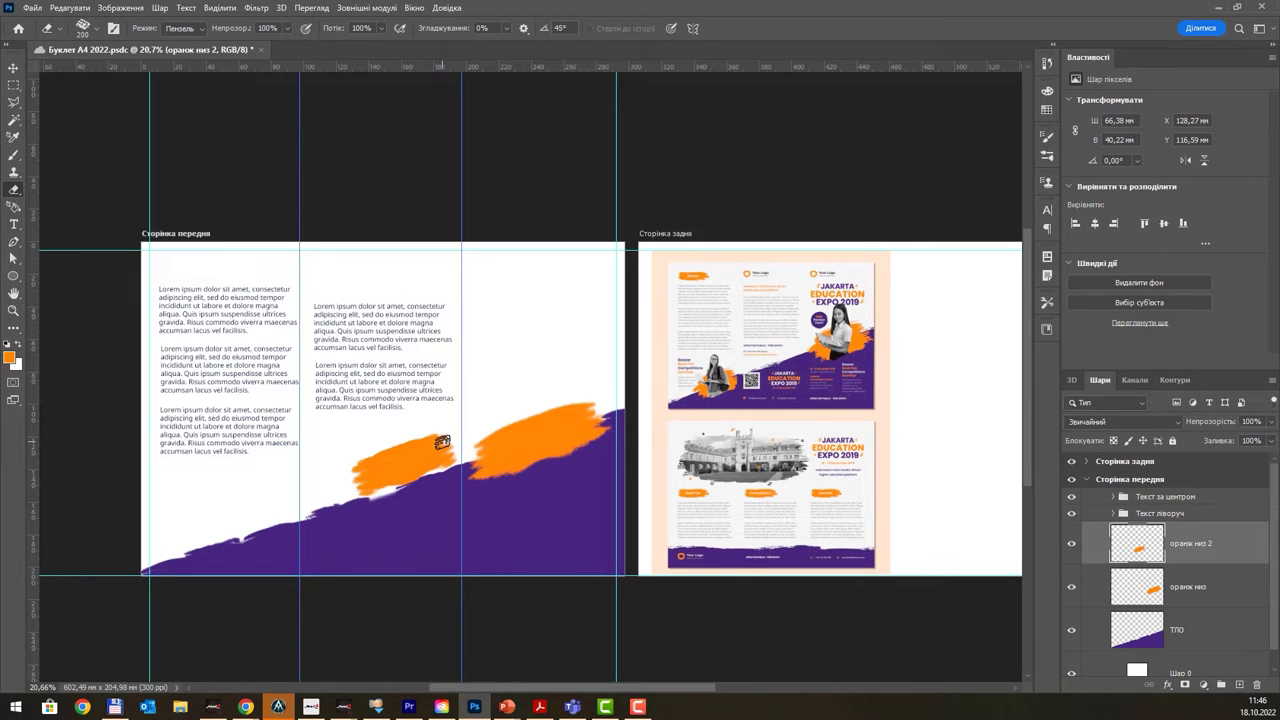
key(bracketright)
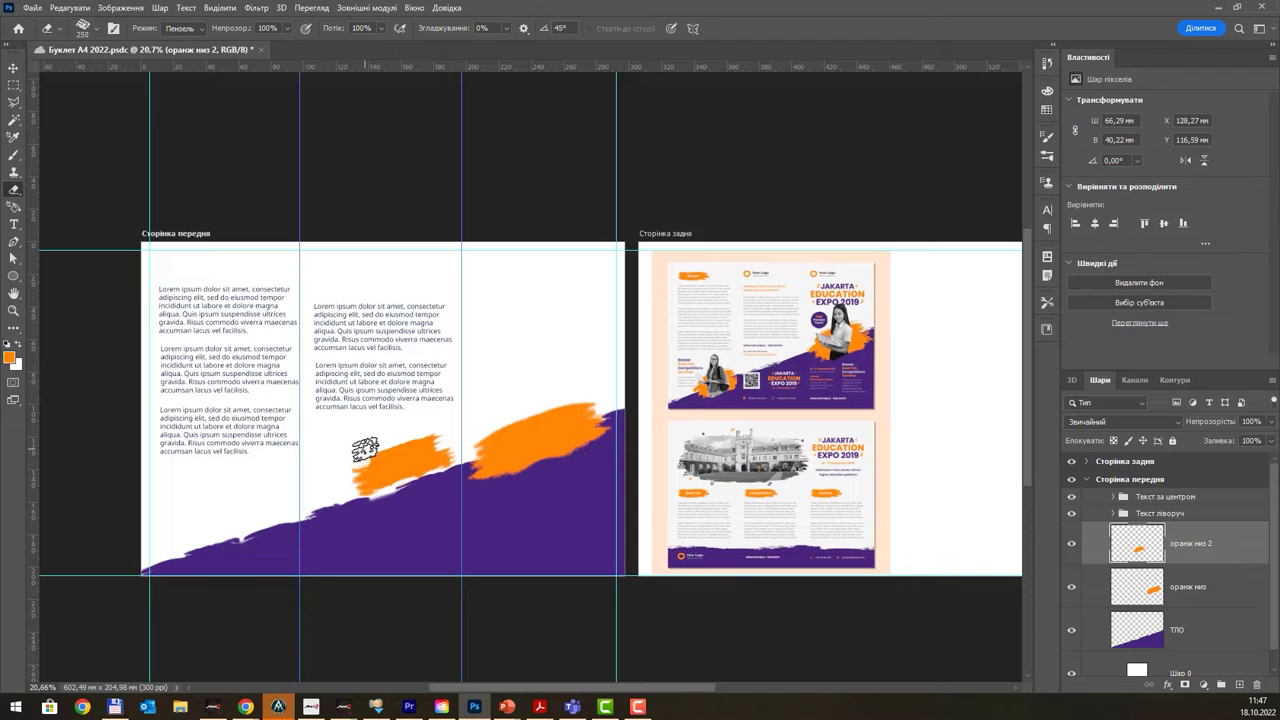
mouse_move(369, 452)
mouse_down()
mouse_move(365, 490)
mouse_move(431, 471)
mouse_move(457, 453)
mouse_move(443, 446)
mouse_move(466, 449)
mouse_move(388, 494)
mouse_move(360, 486)
mouse_move(354, 457)
mouse_move(340, 457)
mouse_up()
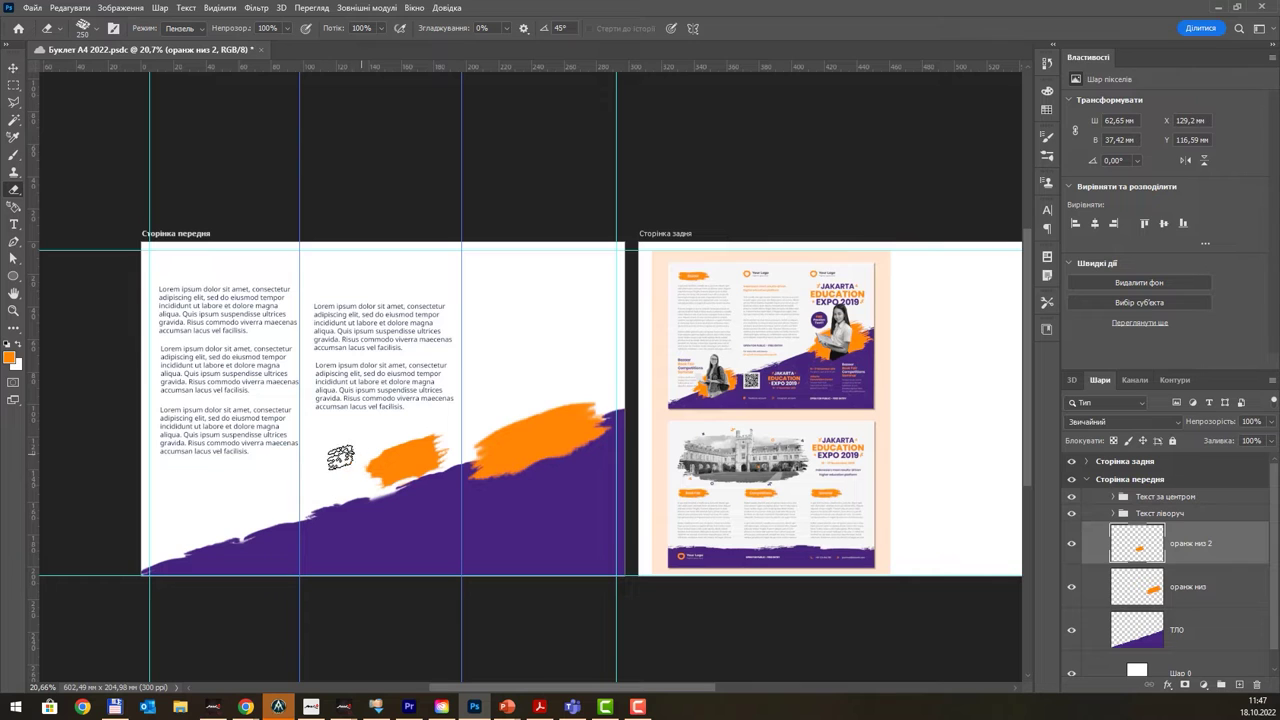
click(13, 67)
mouse_move(420, 438)
mouse_down()
mouse_move(240, 545)
mouse_move(252, 537)
mouse_up()
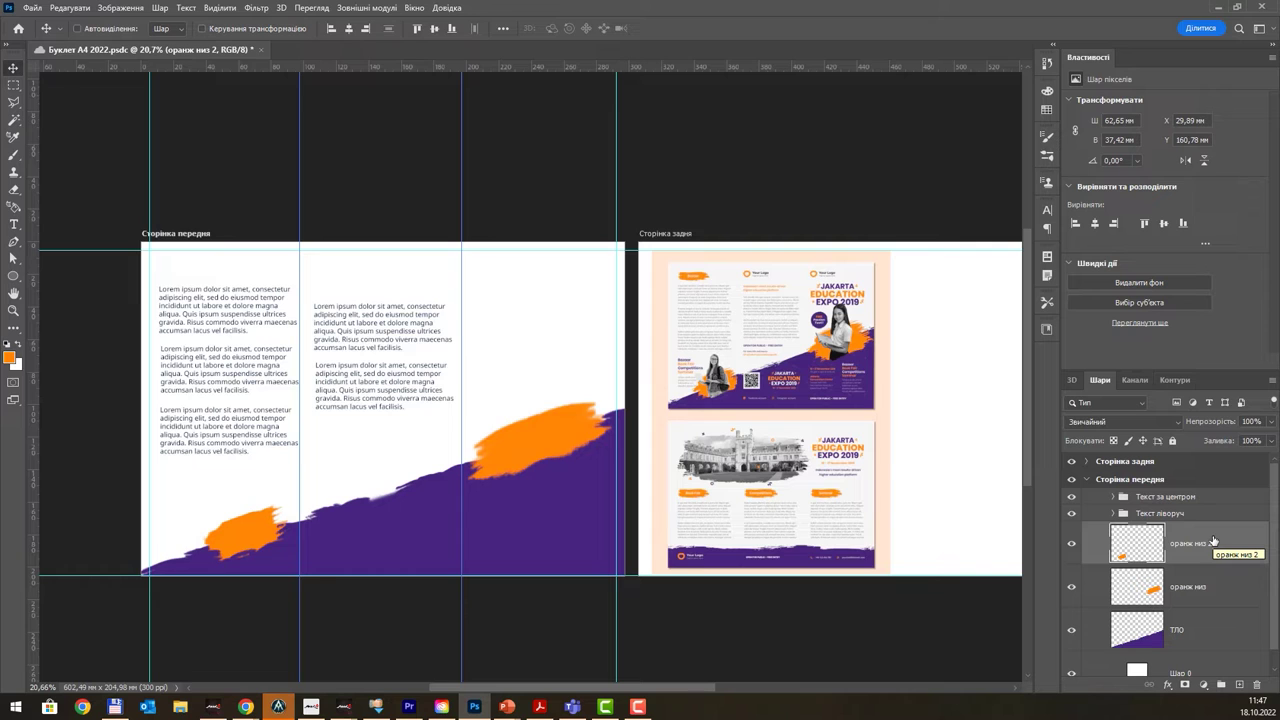
- Group the two lower orange layers (оранж низ, оранж низ 2) as 'оранж плями'
shift+click(1198, 598)
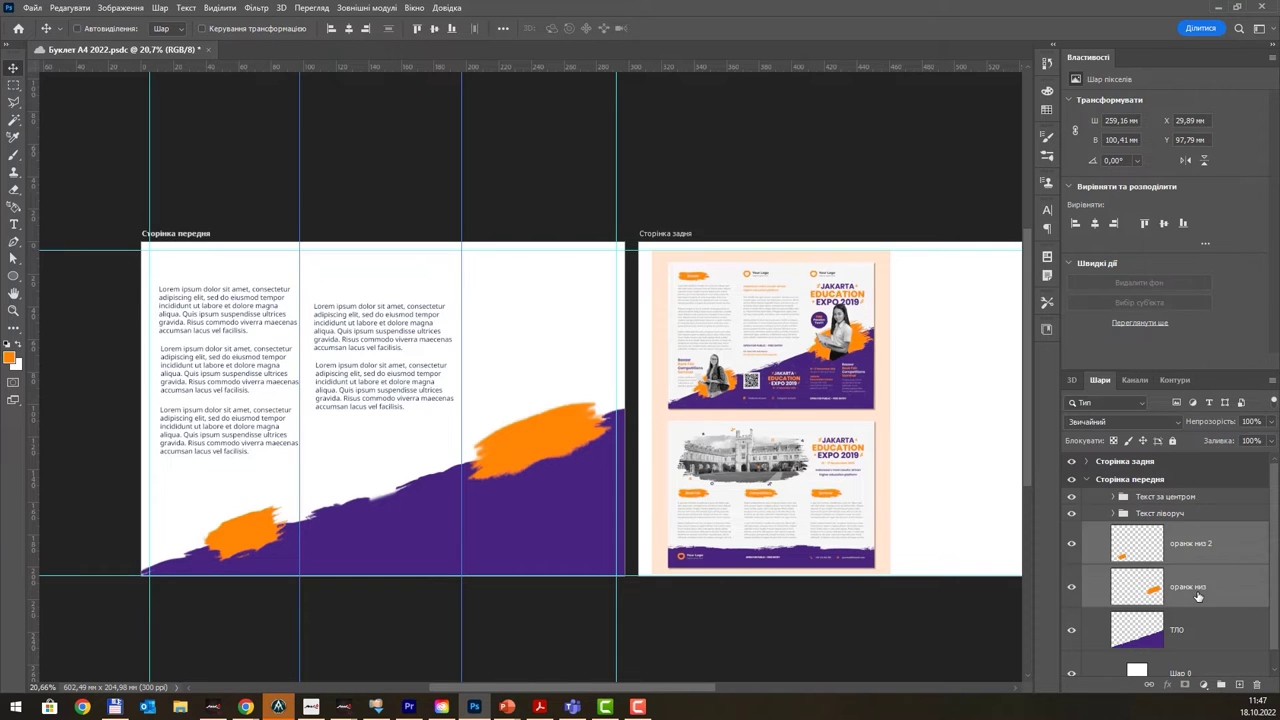
drag(1241, 686, 1222, 686)
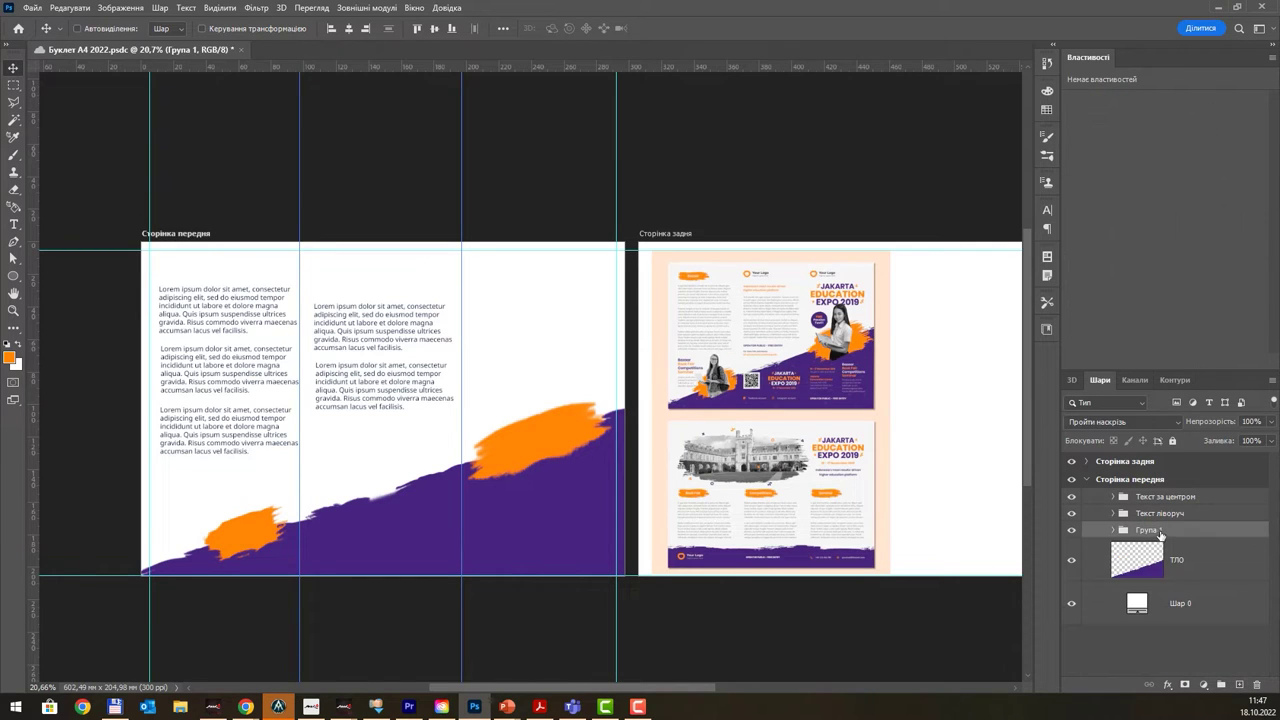
double_click(1150, 529)
text(оранж плям)
text(и)
key(Return)
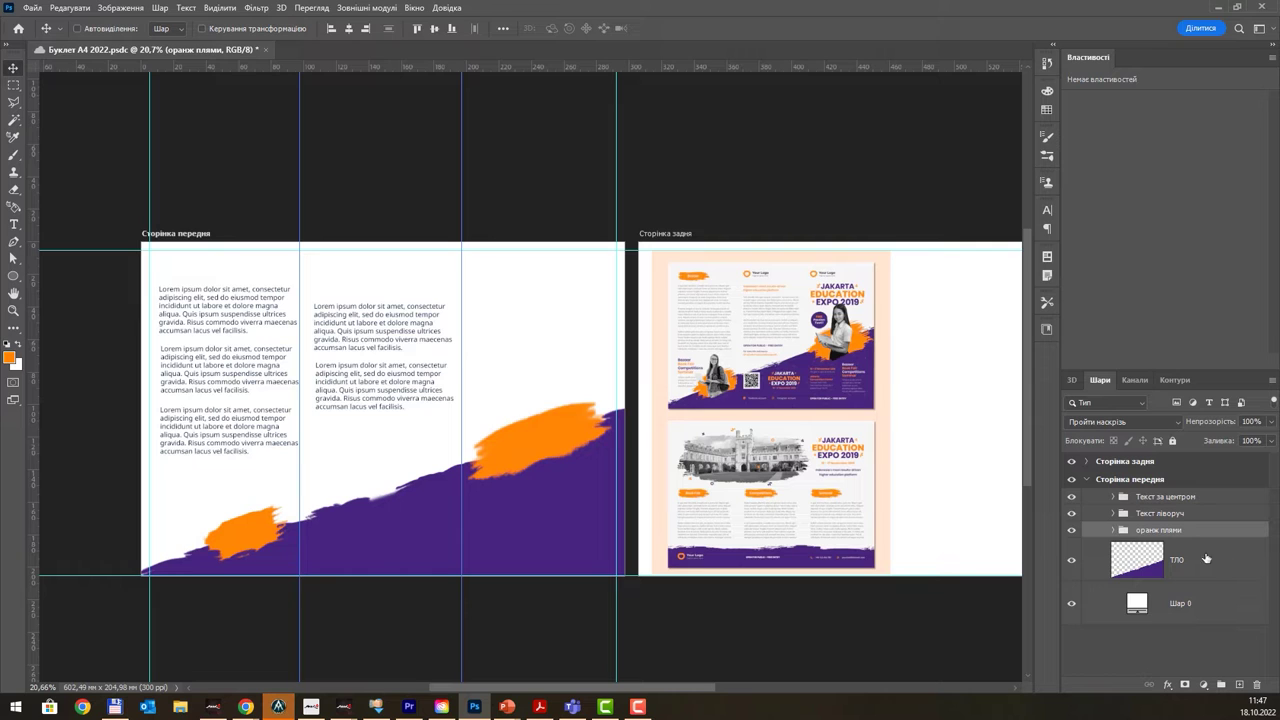
- Add an empty layer named 'верх ліво' inside the оранж плями group
click(1114, 530)
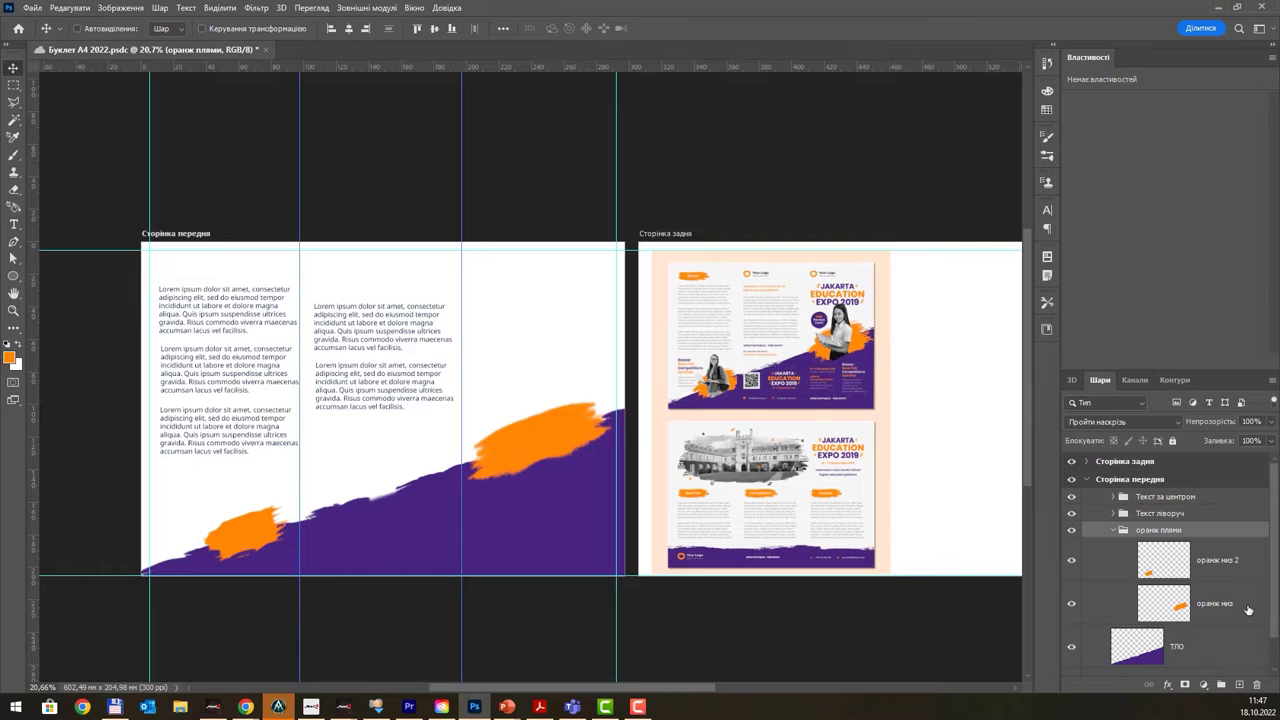
click(1239, 688)
double_click(1208, 559)
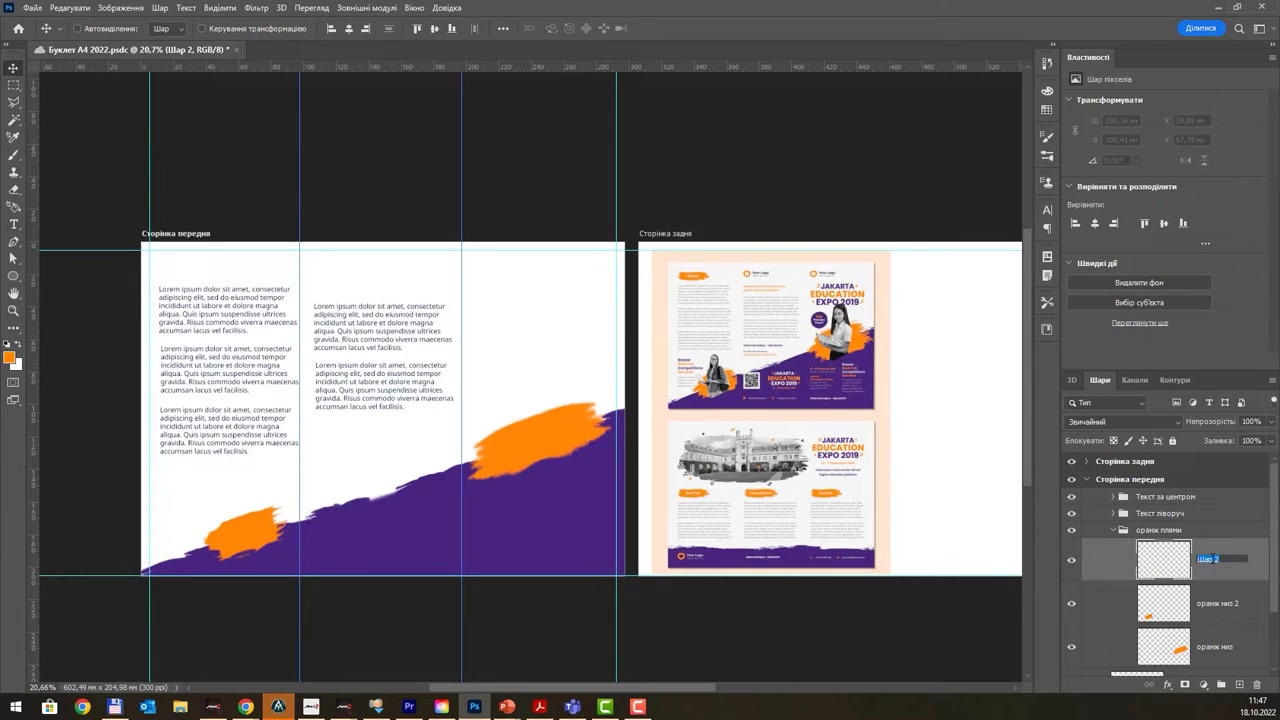
text(верх лів)
text(о)
key(Return)
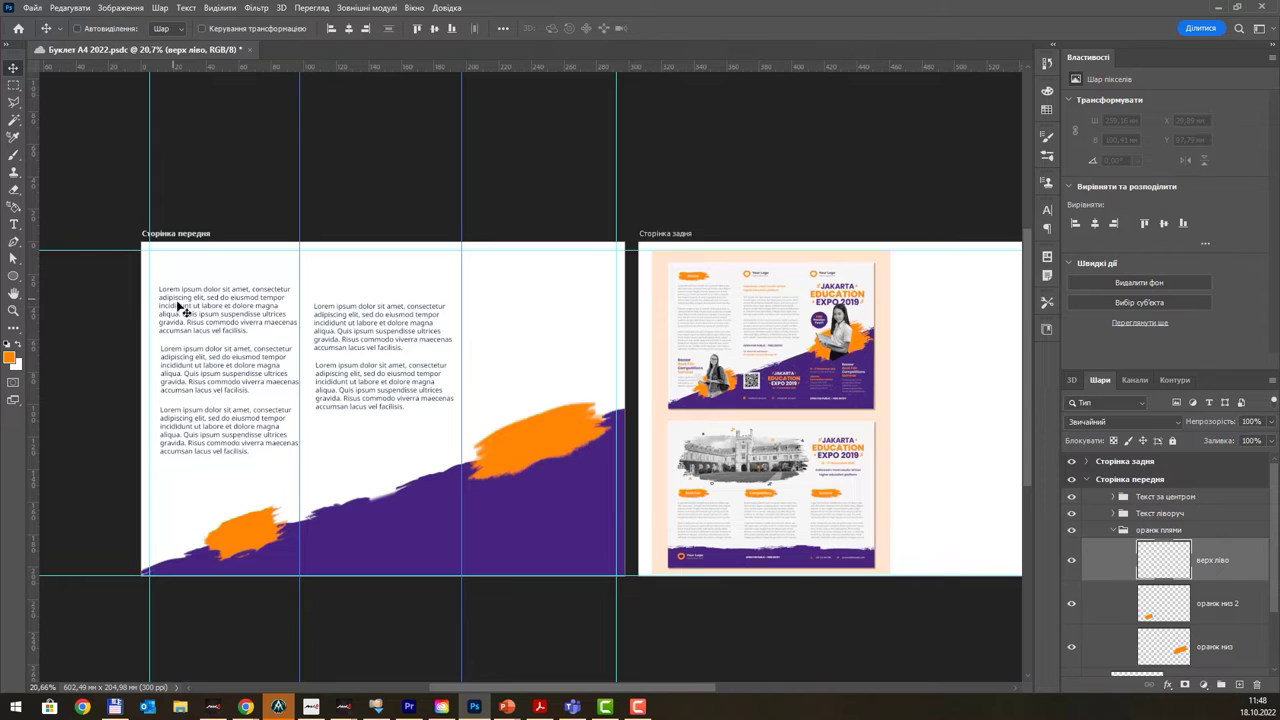
- Choose the chalk 44 brush and rotate and flatten its tip into an ellipse
key(b)
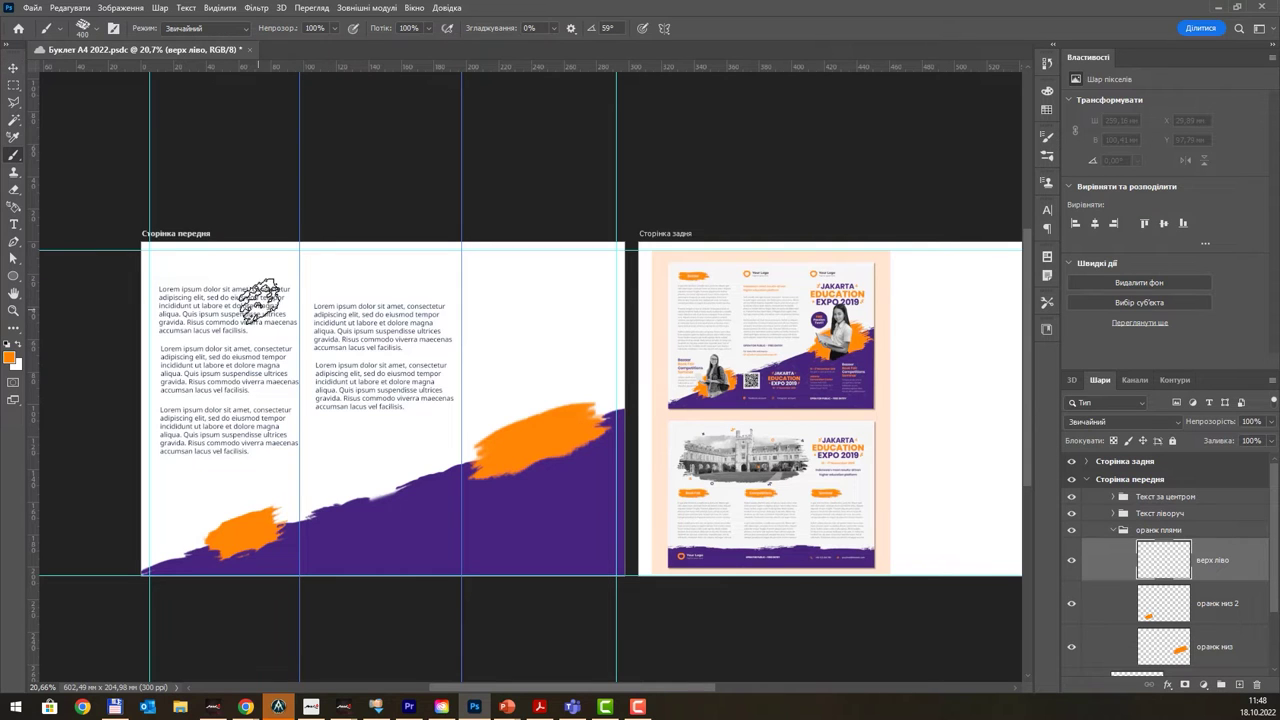
right_click(270, 290)
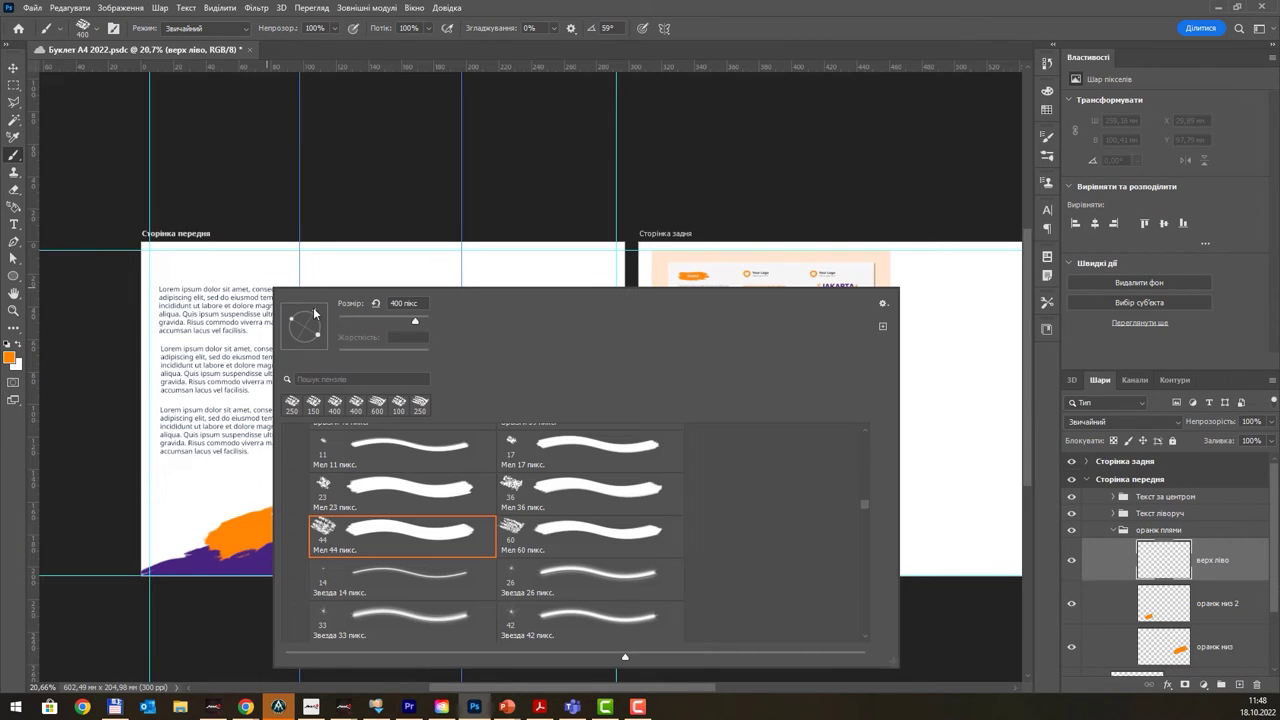
mouse_move(314, 313)
mouse_down()
mouse_move(311, 302)
mouse_move(322, 318)
mouse_up()
mouse_move(311, 341)
mouse_down()
mouse_move(322, 320)
mouse_move(296, 326)
mouse_up()
mouse_move(308, 320)
mouse_down()
mouse_move(230, 262)
mouse_move(296, 318)
mouse_move(293, 330)
mouse_move(243, 275)
mouse_move(298, 340)
mouse_move(287, 322)
mouse_up()
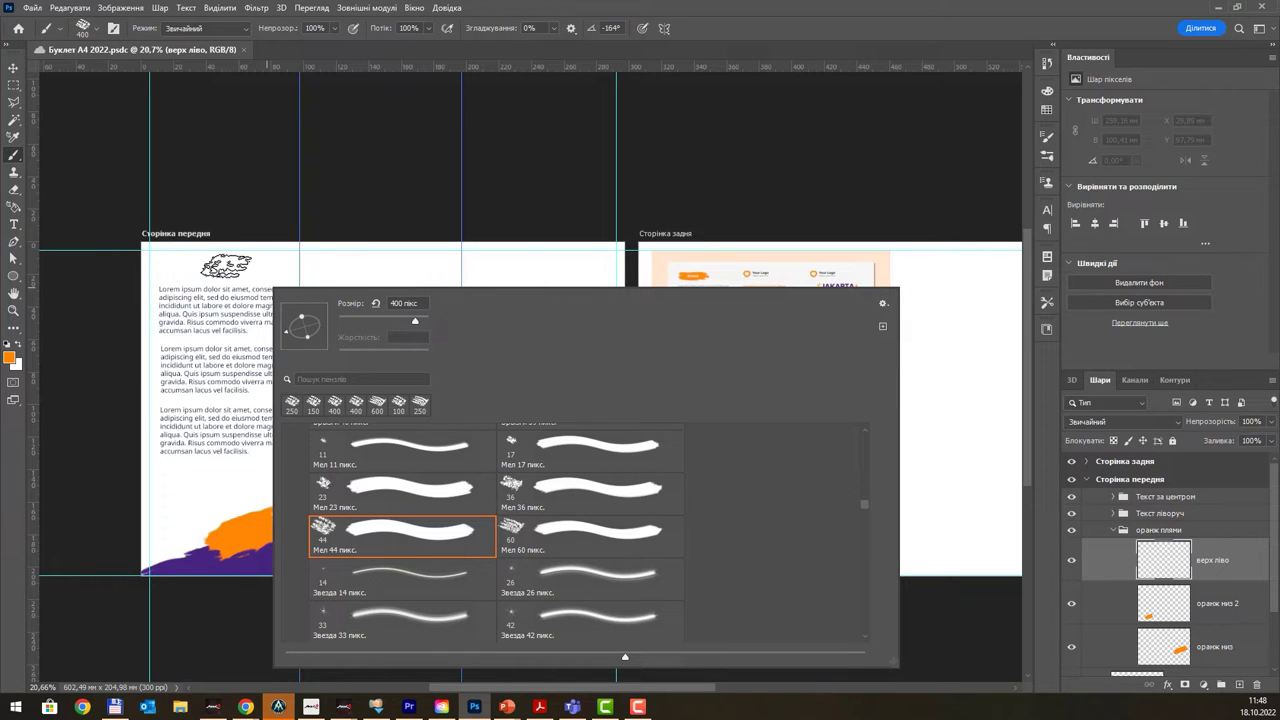
click(794, 31)
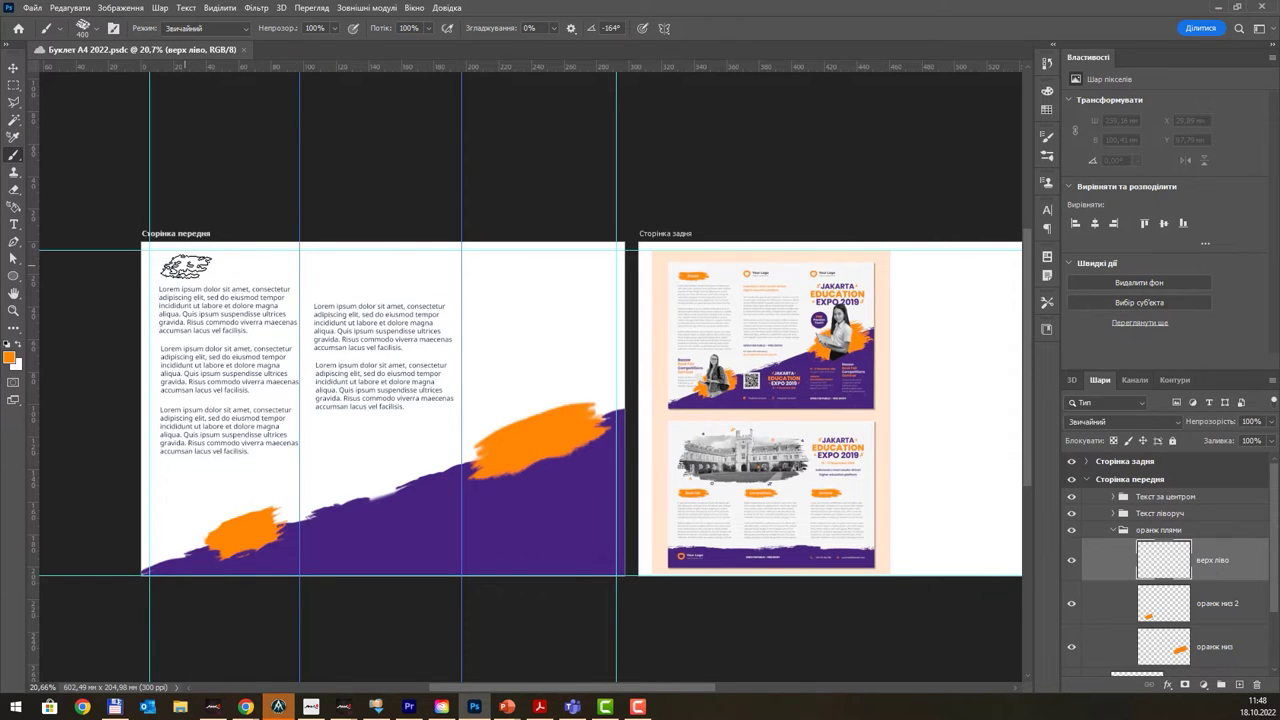
- Paint a size-300 orange stroke at the front page's top-left
scroll(188, 265, up, 2)
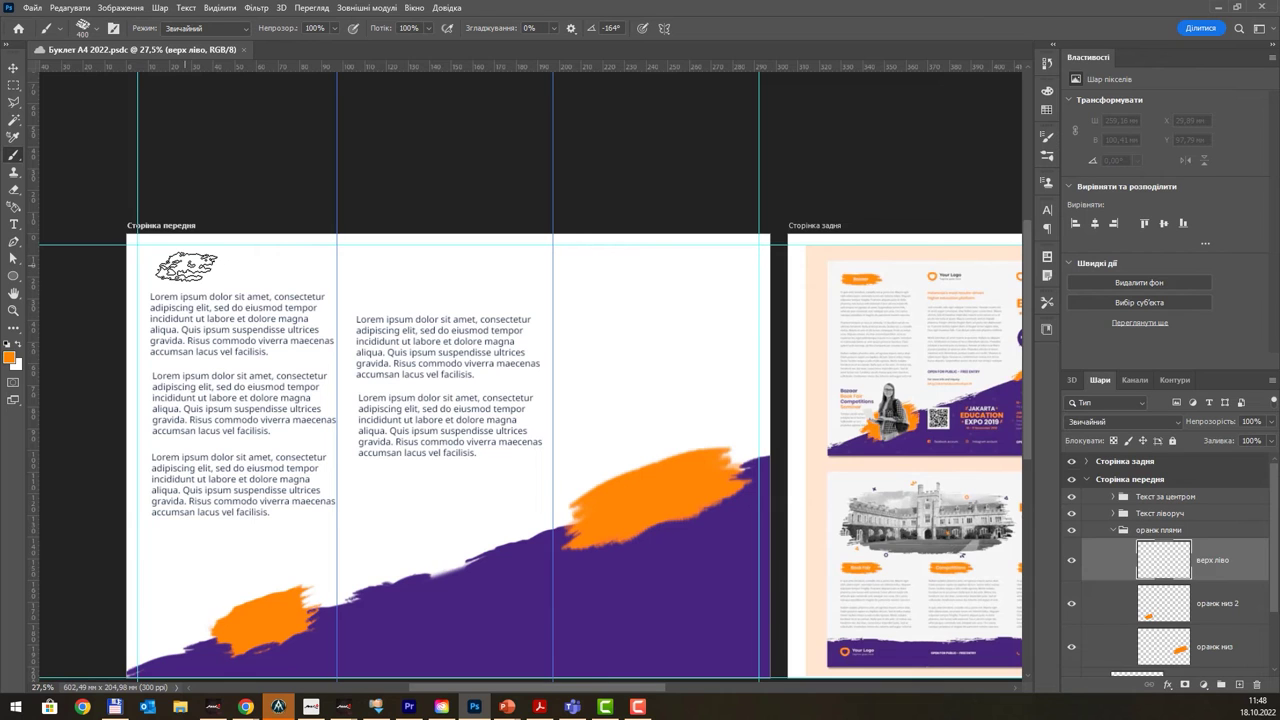
key(bracketleft)
key(bracketleft)
drag(170, 265, 229, 263)
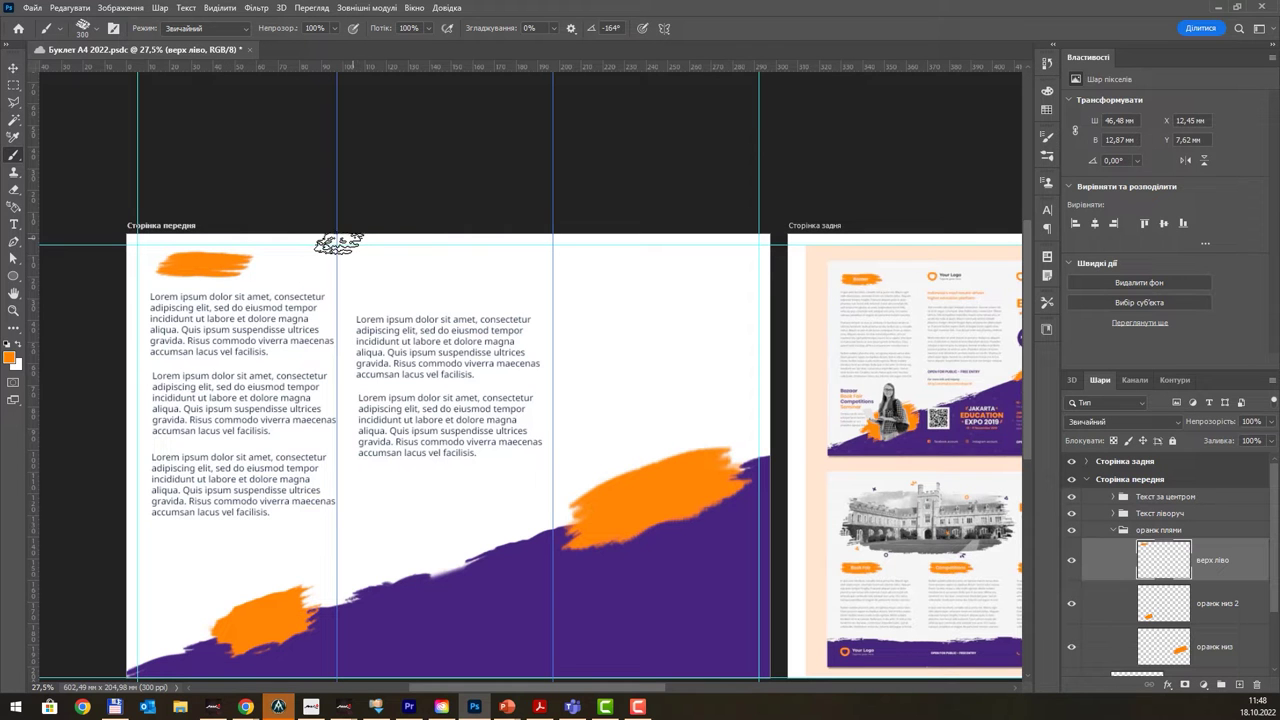
- Stretch the top-left orange stroke wider to the right with Free Transform
scroll(905, 277, up, 3)
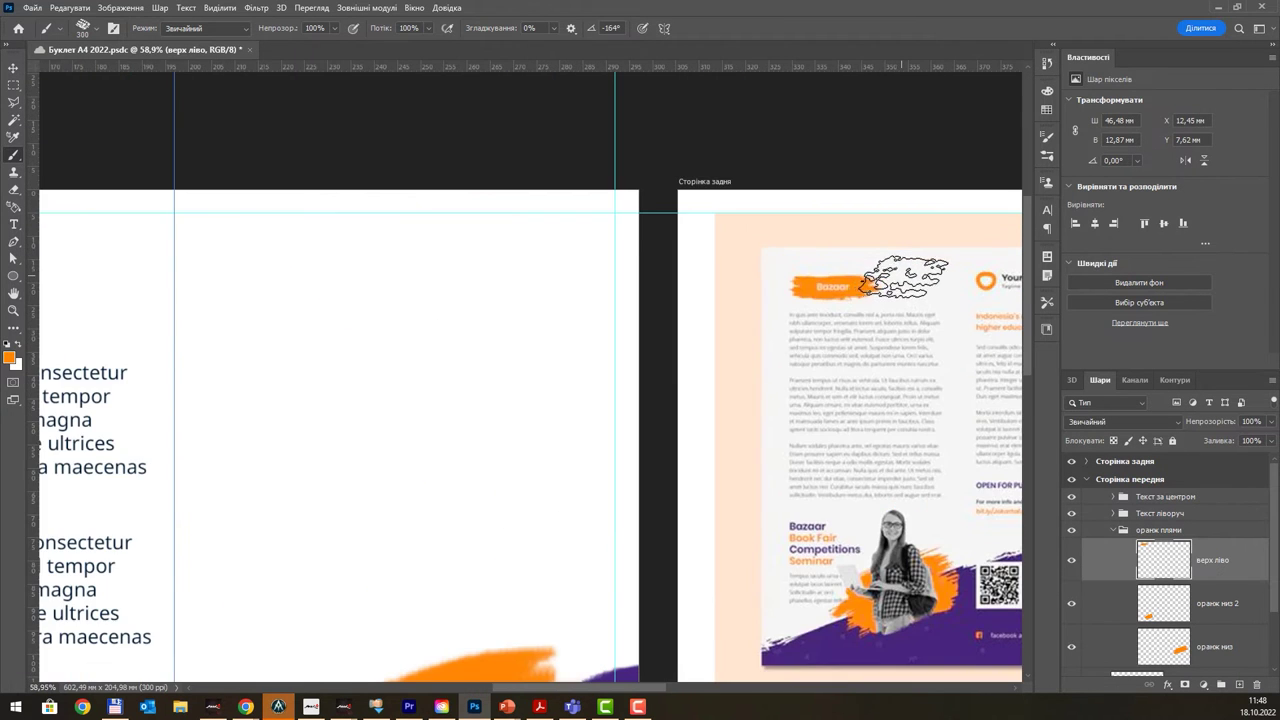
scroll(905, 277, down, 3)
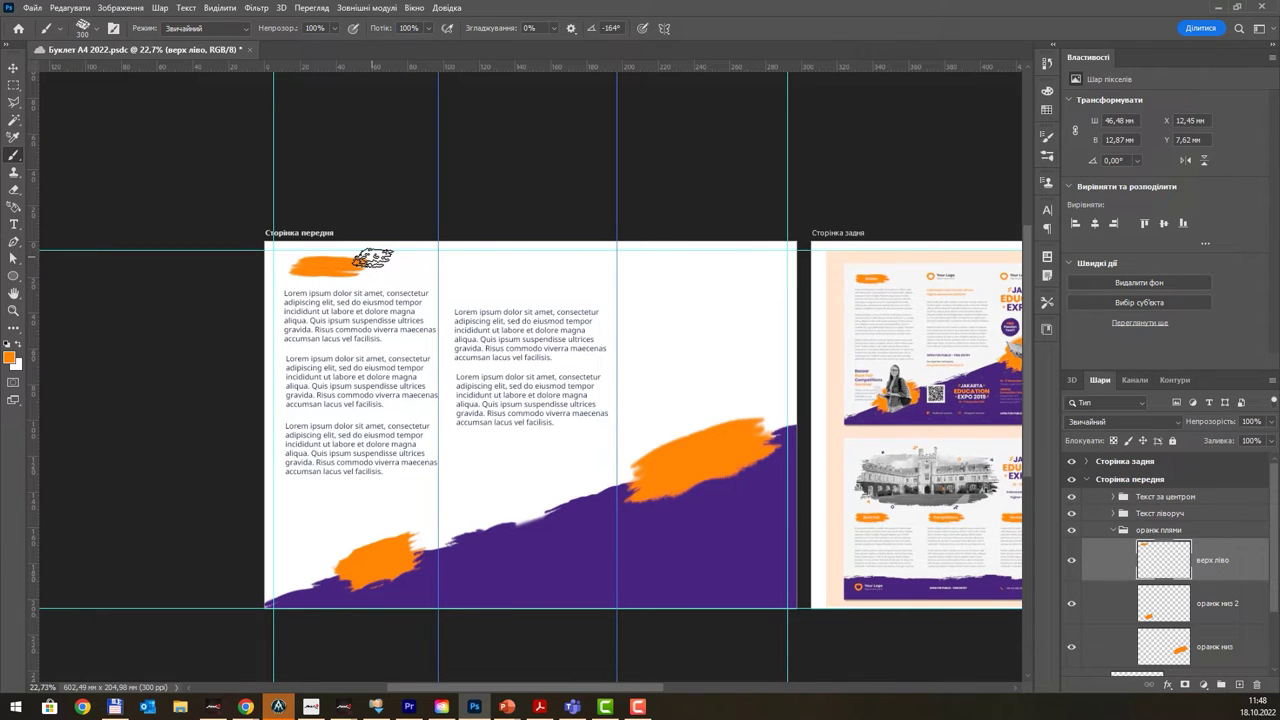
key(ctrl+t)
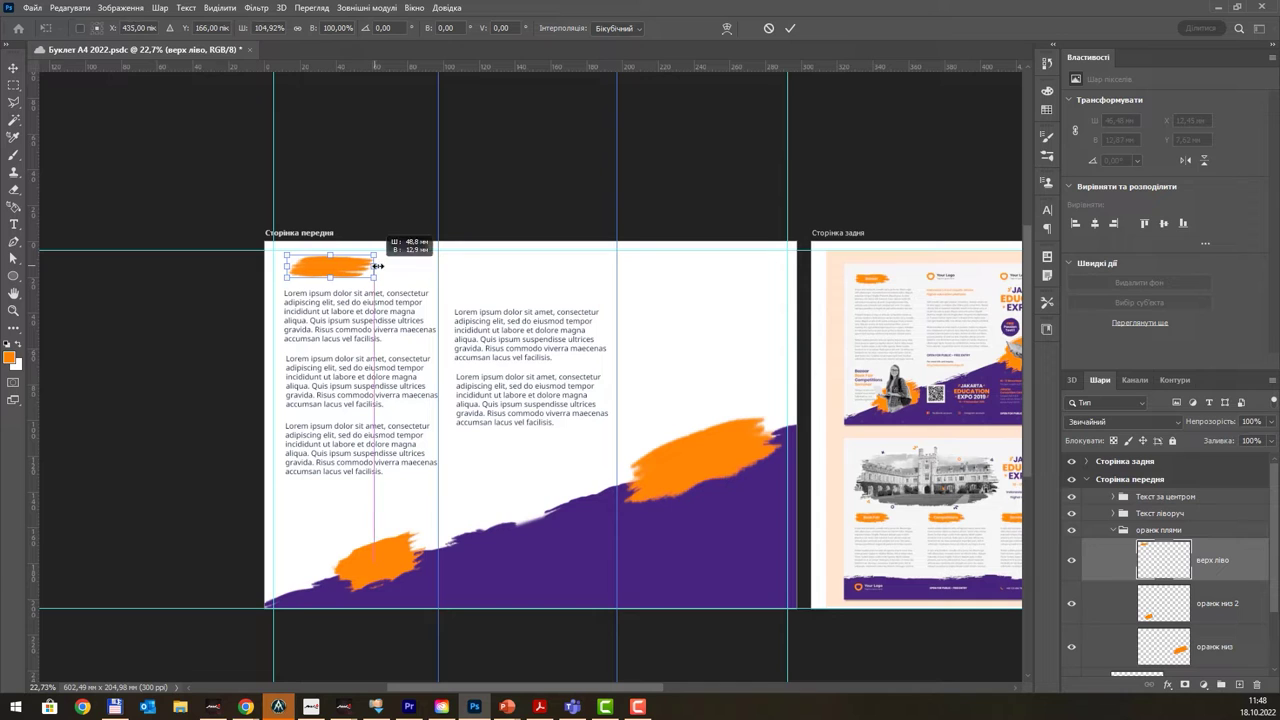
drag(372, 266, 385, 266)
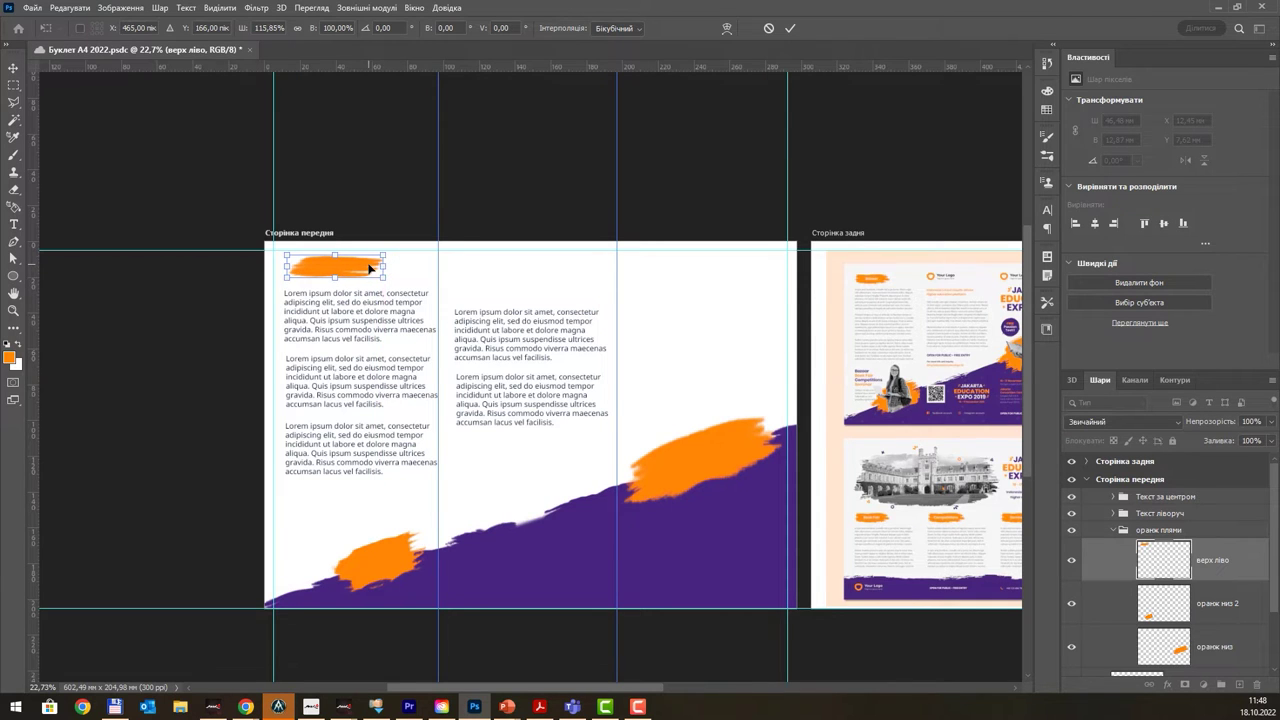
key(Return)
- Shift the stroke right to X 10,75 mm, Y 7,62 mm and collapse the оранж плями group
key(b)
key(v)
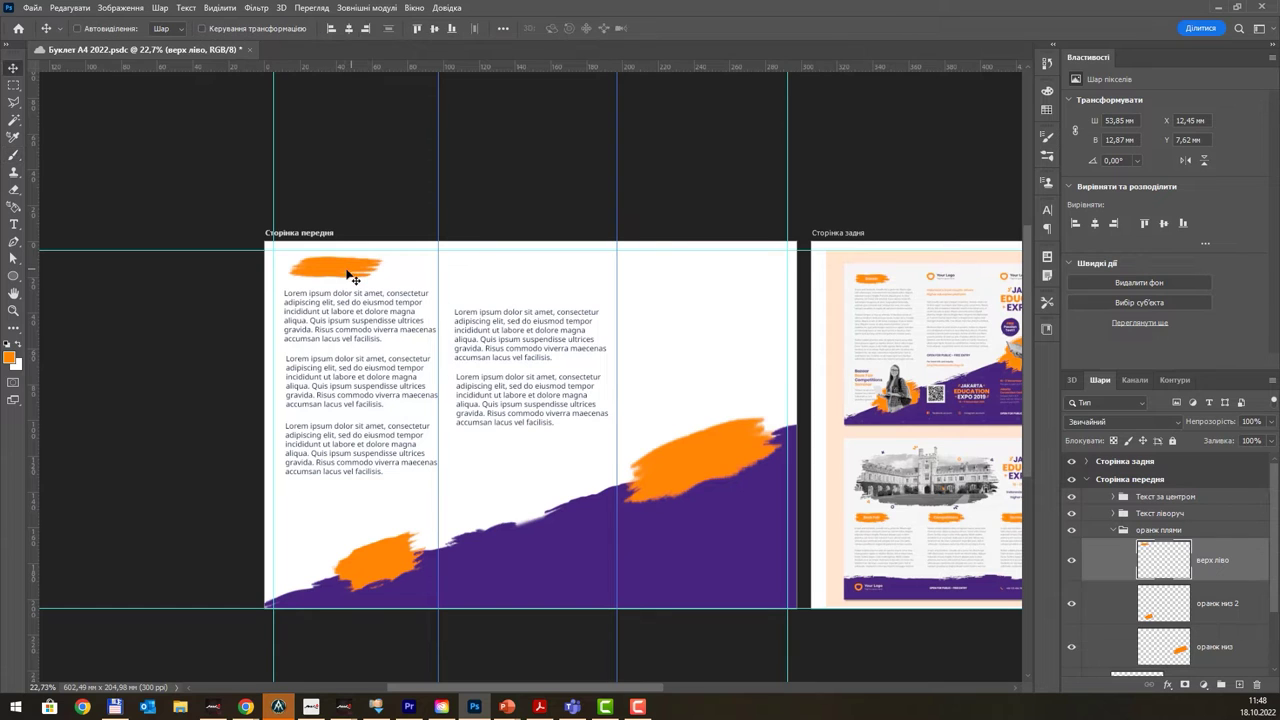
mouse_move(337, 275)
mouse_down()
mouse_move(362, 275)
mouse_move(332, 275)
mouse_up()
drag(711, 294, 613, 320)
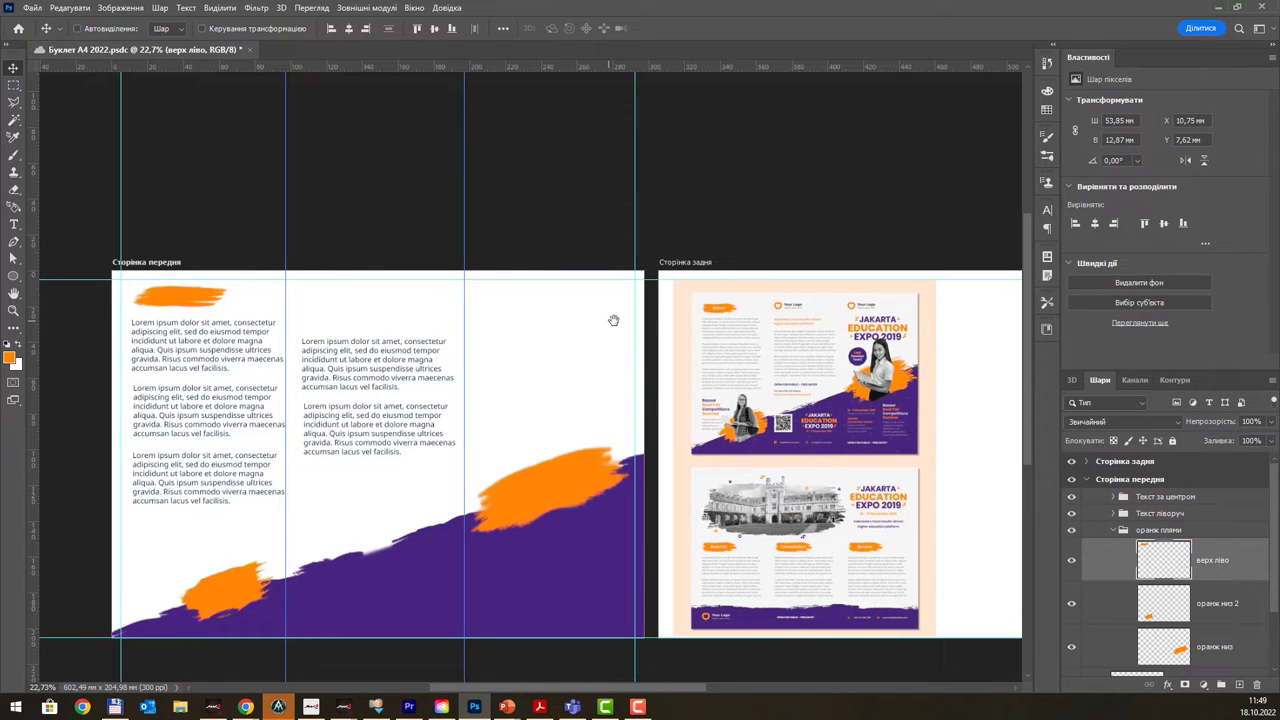
click(1123, 530)
click(1113, 530)
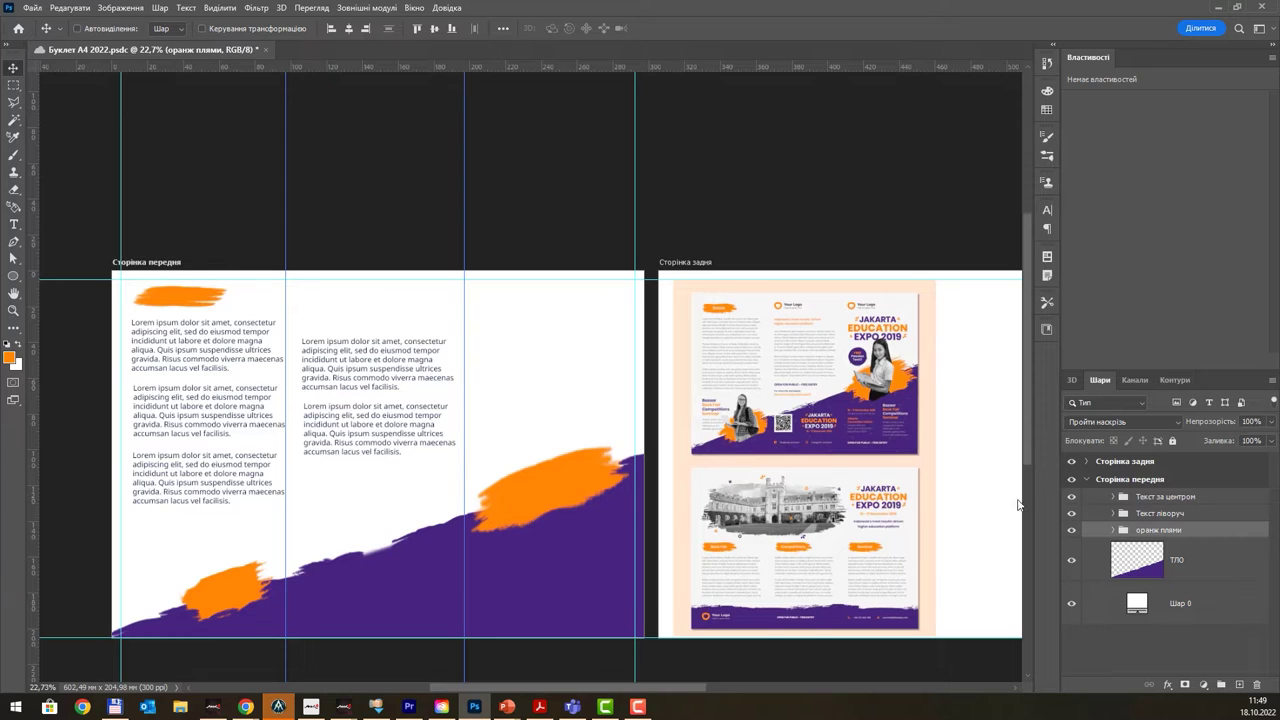
- Save the booklet, then browse the Edit and File menus without choosing anything
key(ctrl+s)
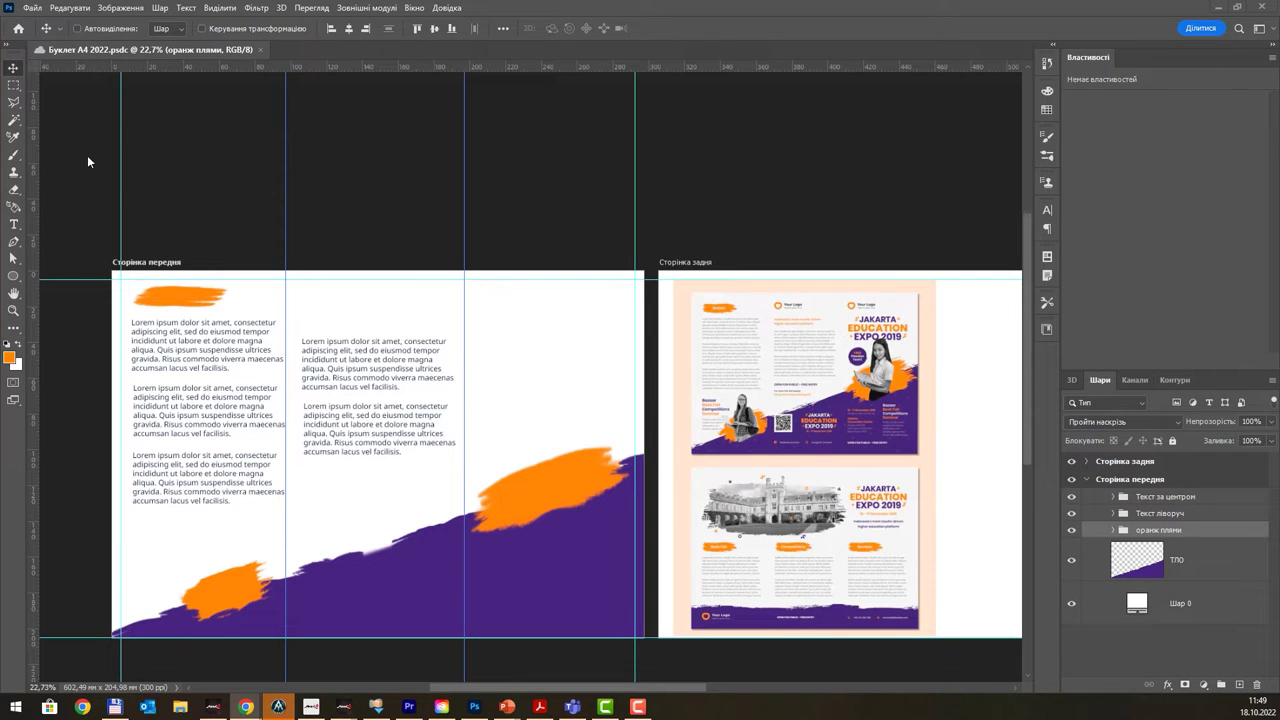
click(90, 9)
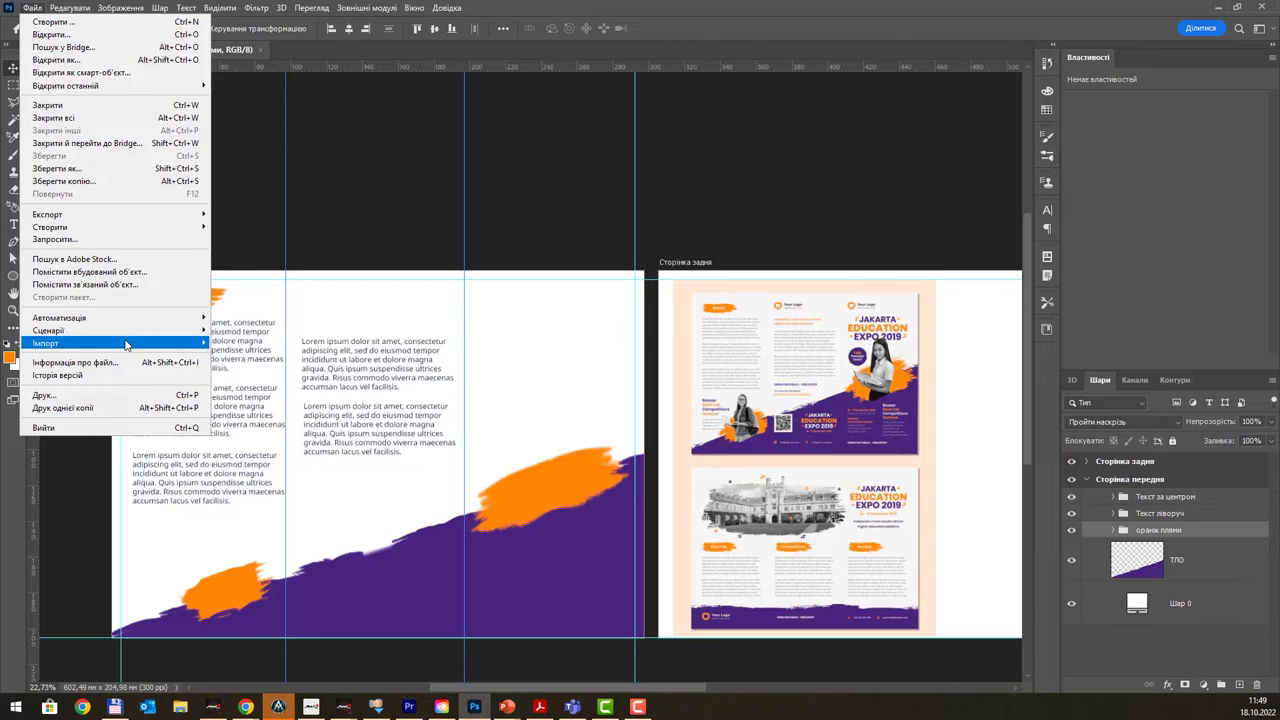
key(Escape)
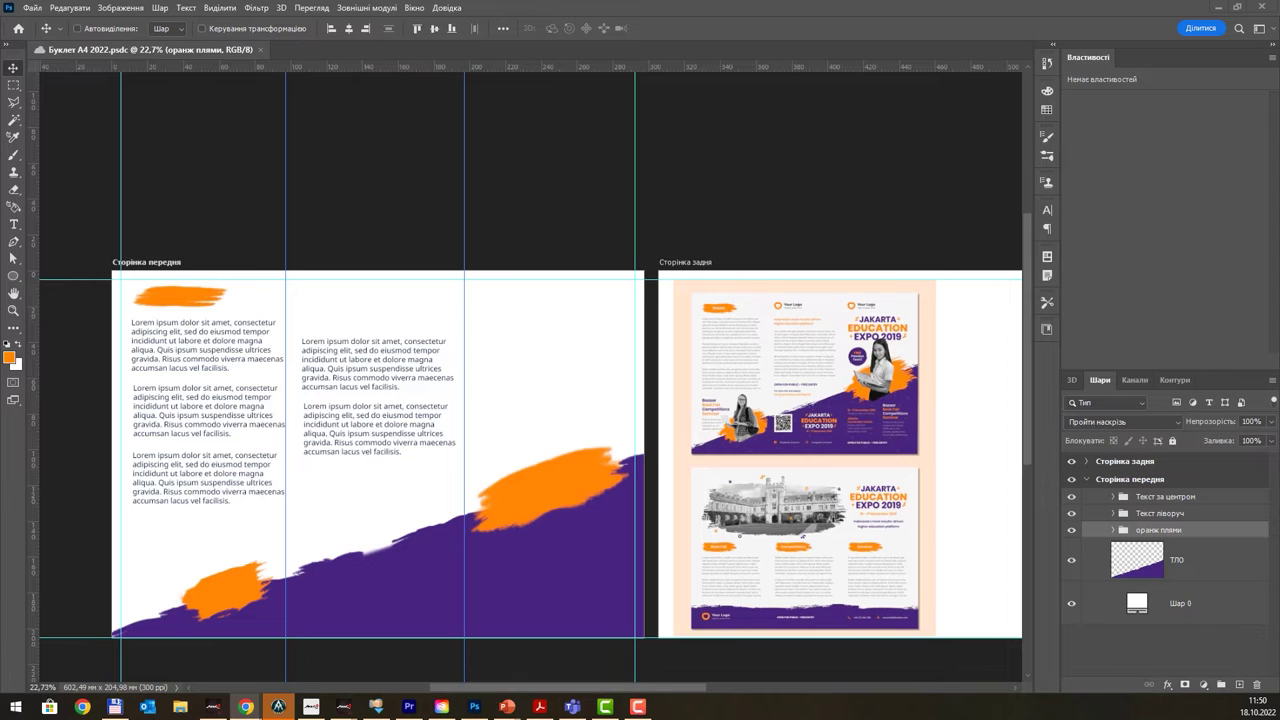
- Load okmm.nmu.org.ua in a new maximised Chrome tab and select its address
click(246, 707)
double_click(827, 104)
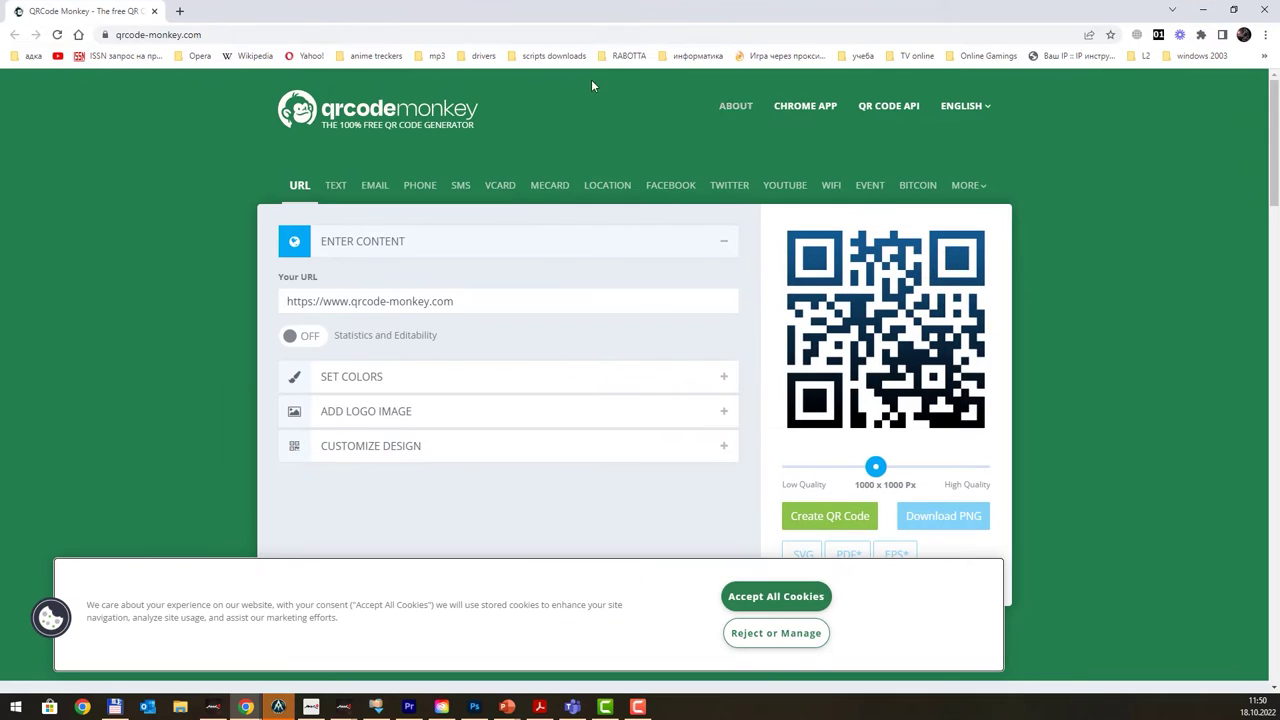
click(180, 12)
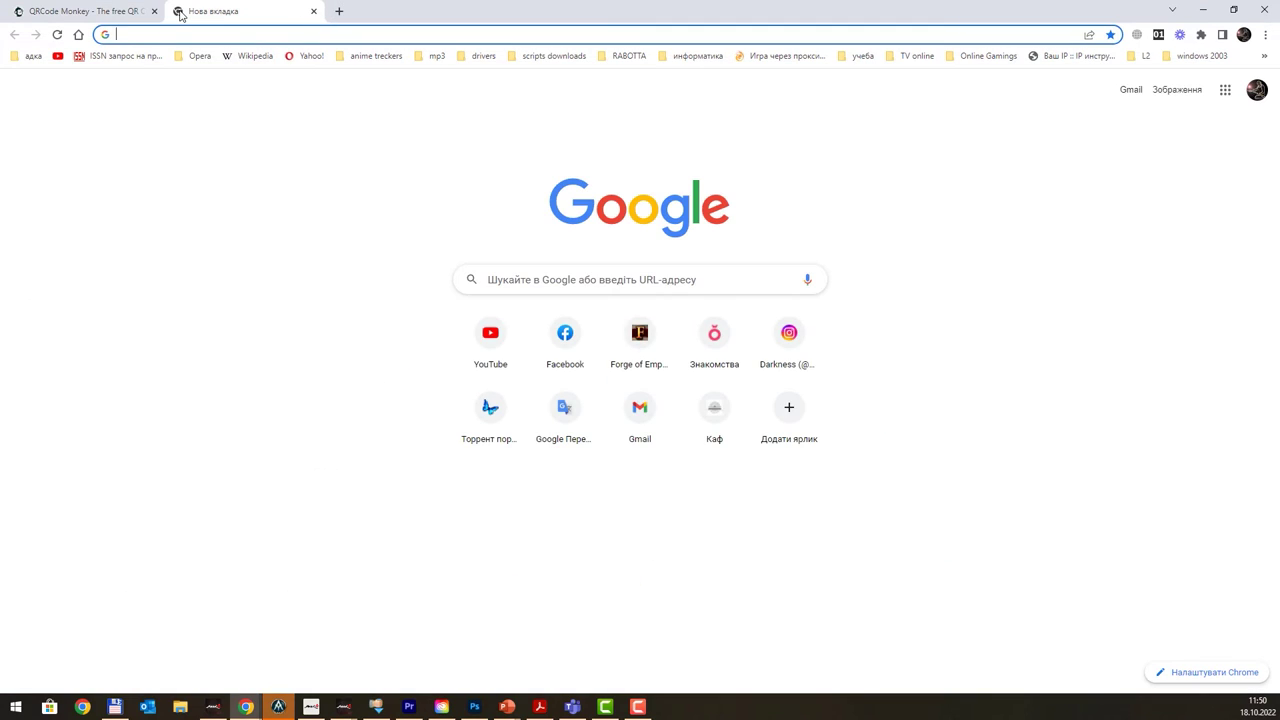
text(okmm)
key(Return)
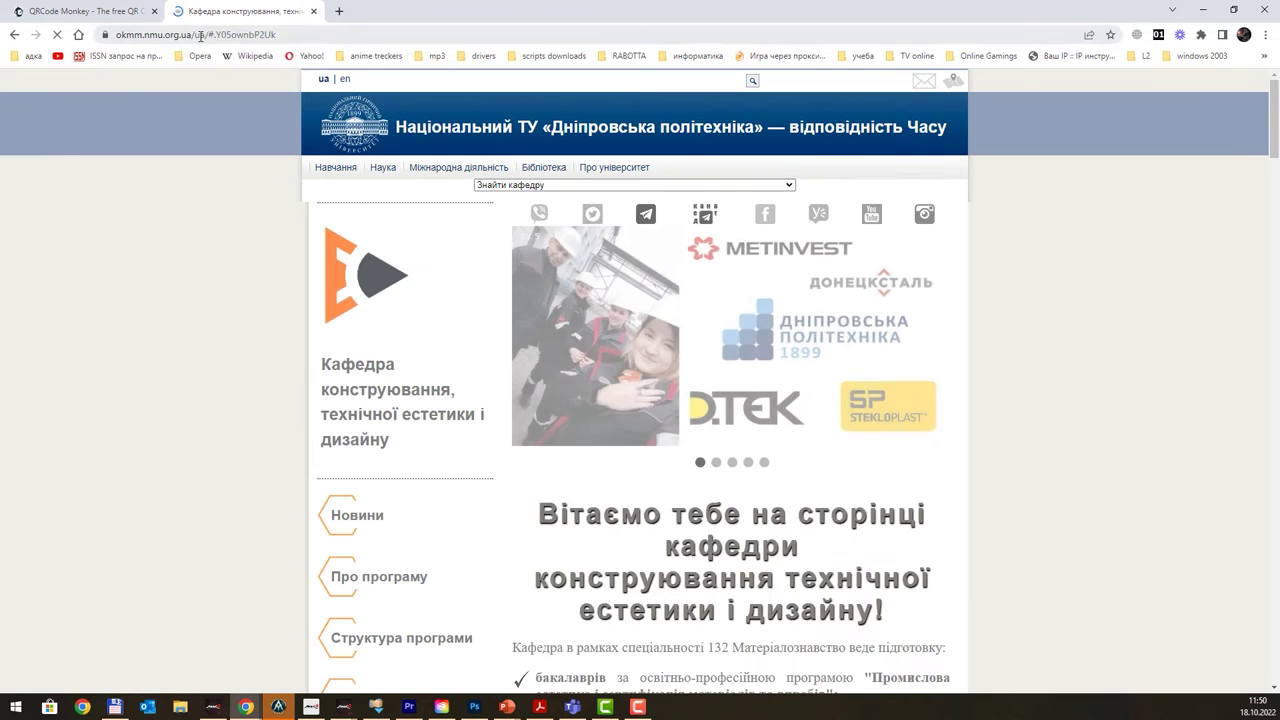
click(224, 35)
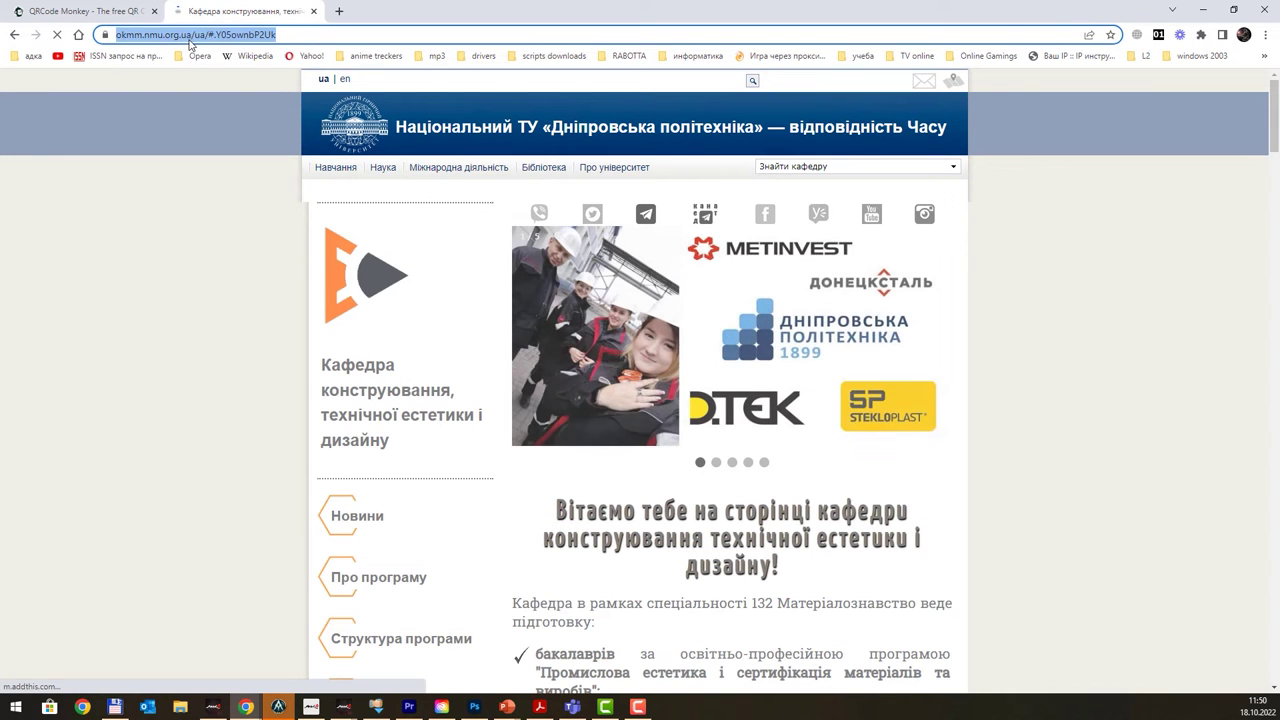
click(224, 35)
drag(222, 35, 69, 40)
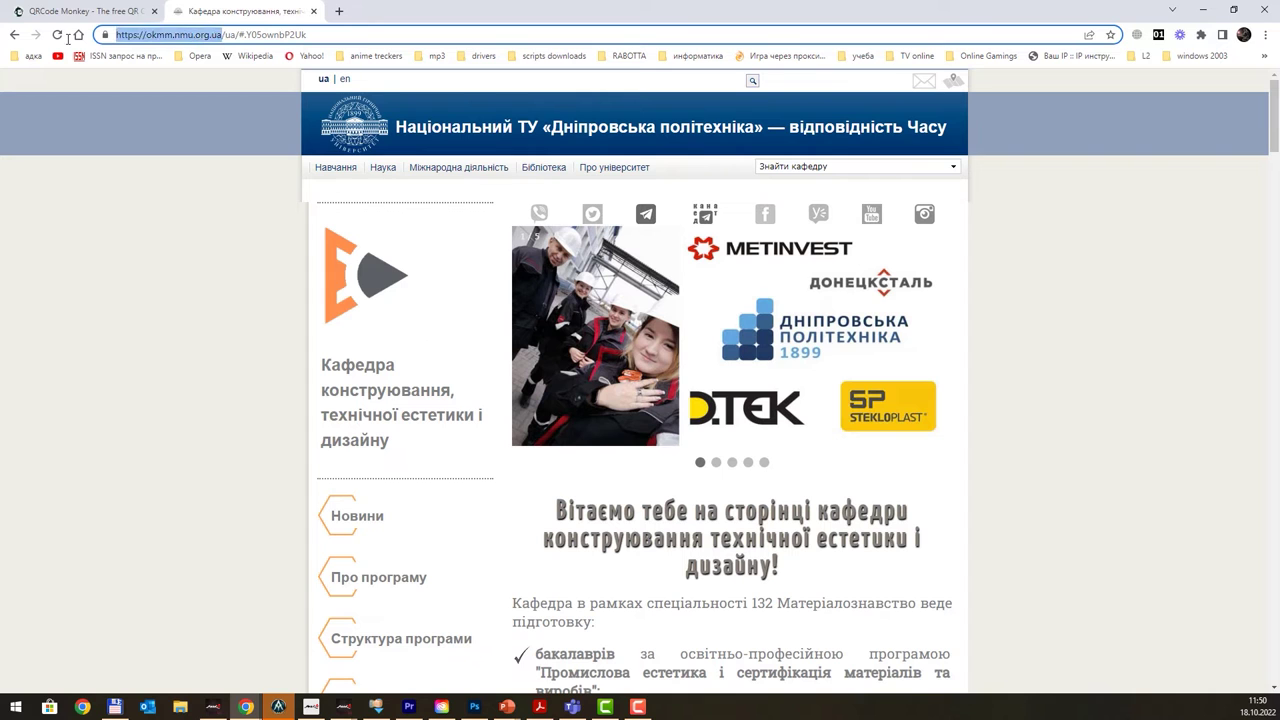
click(76, 11)
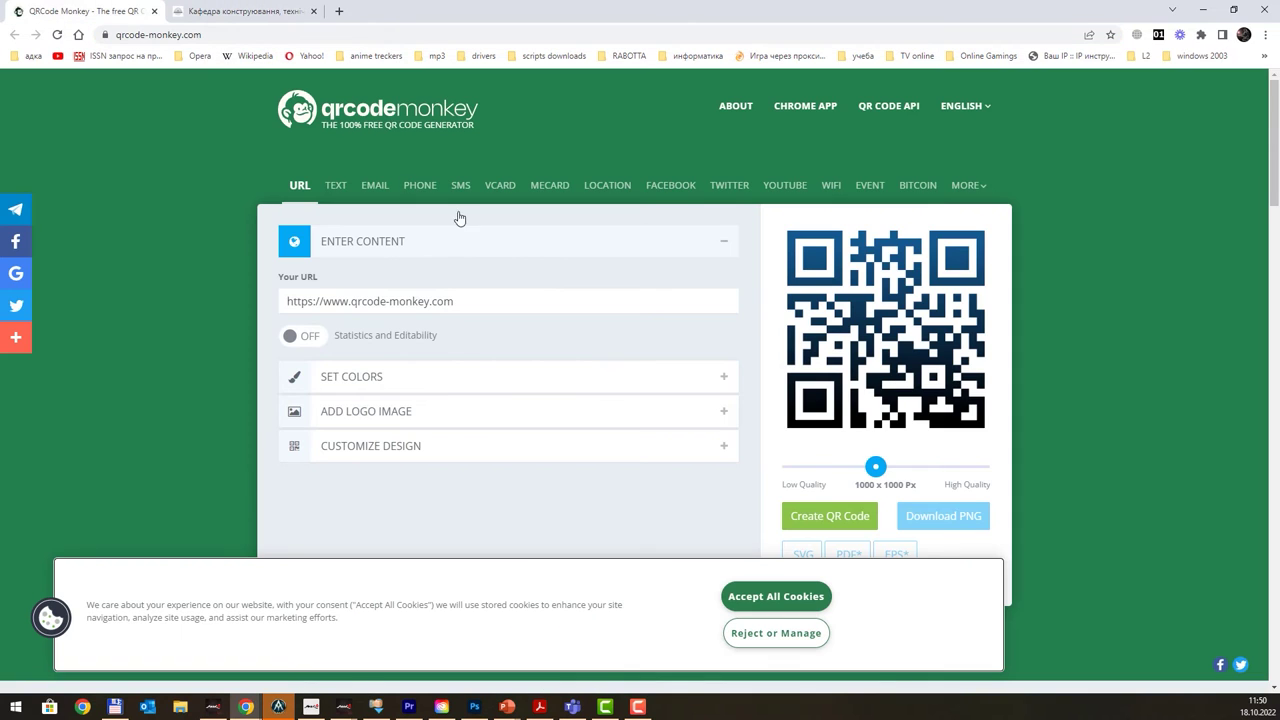
drag(487, 303, 172, 297)
text(https://okmm.nmu.org.ua/)
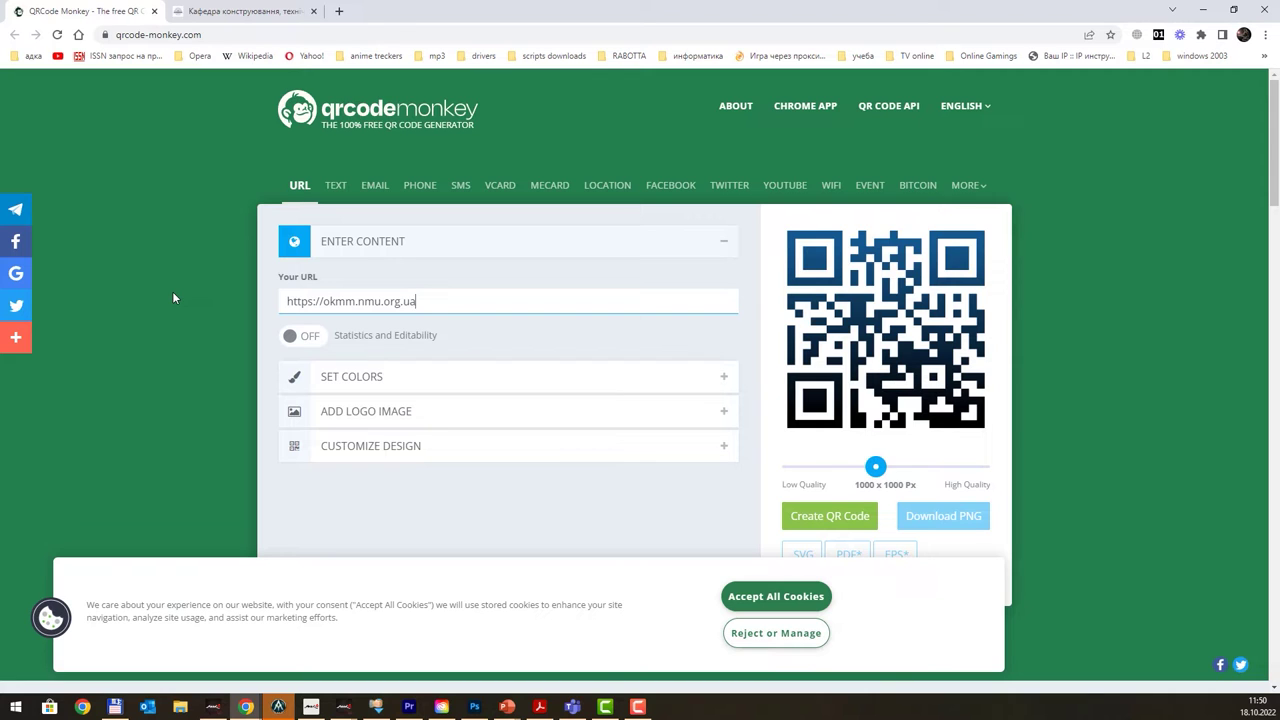
click(786, 596)
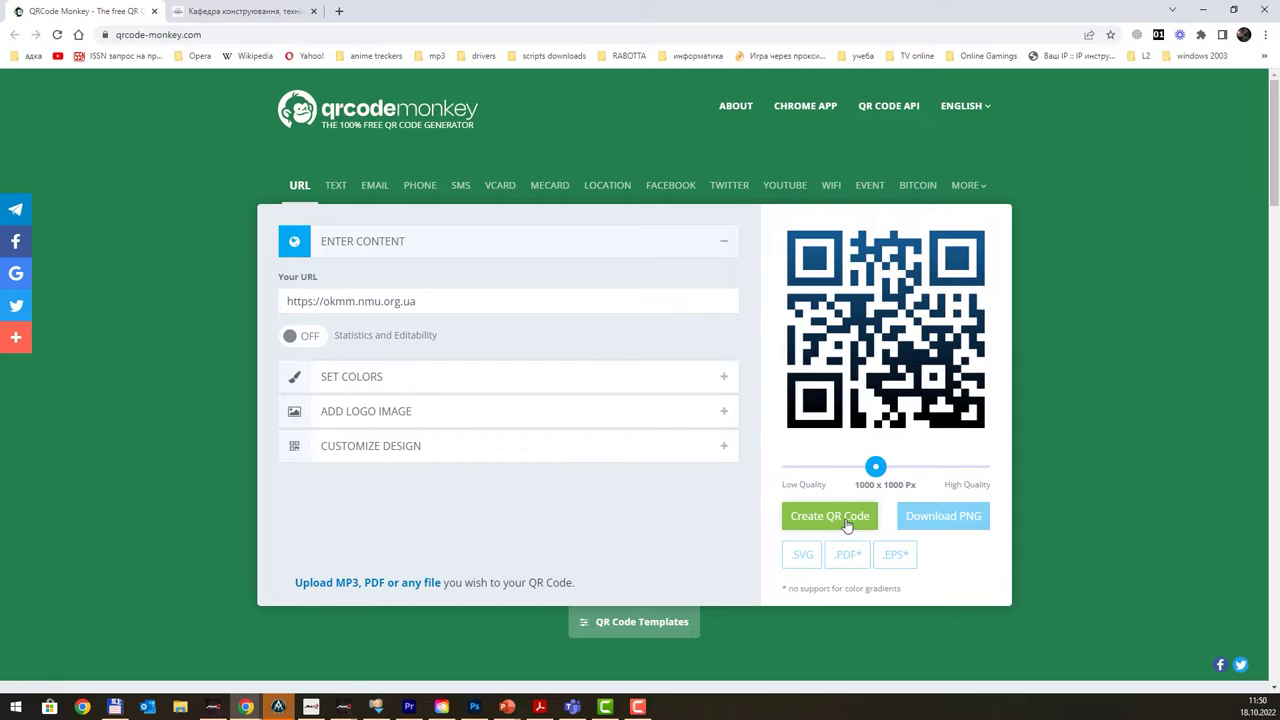
click(846, 522)
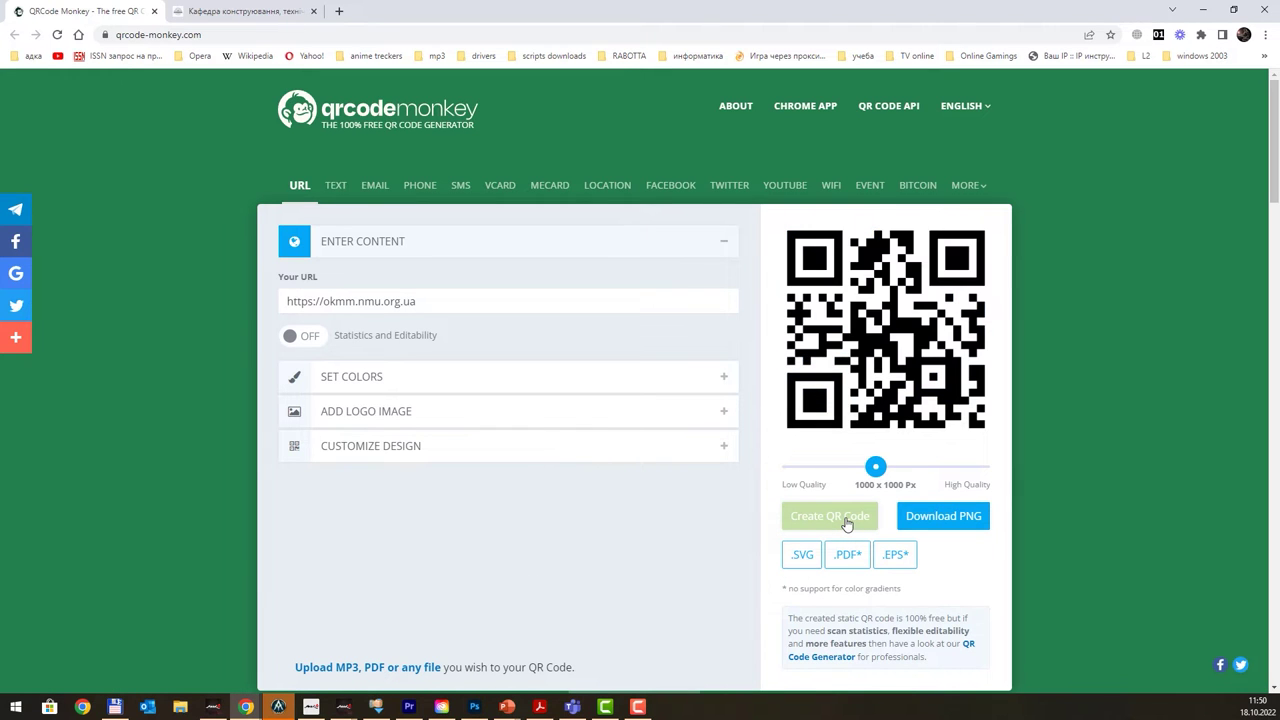
- Try the PNG and EPS downloads, dismiss the ads, zoom the QR code larger, and minimise Chrome
click(930, 522)
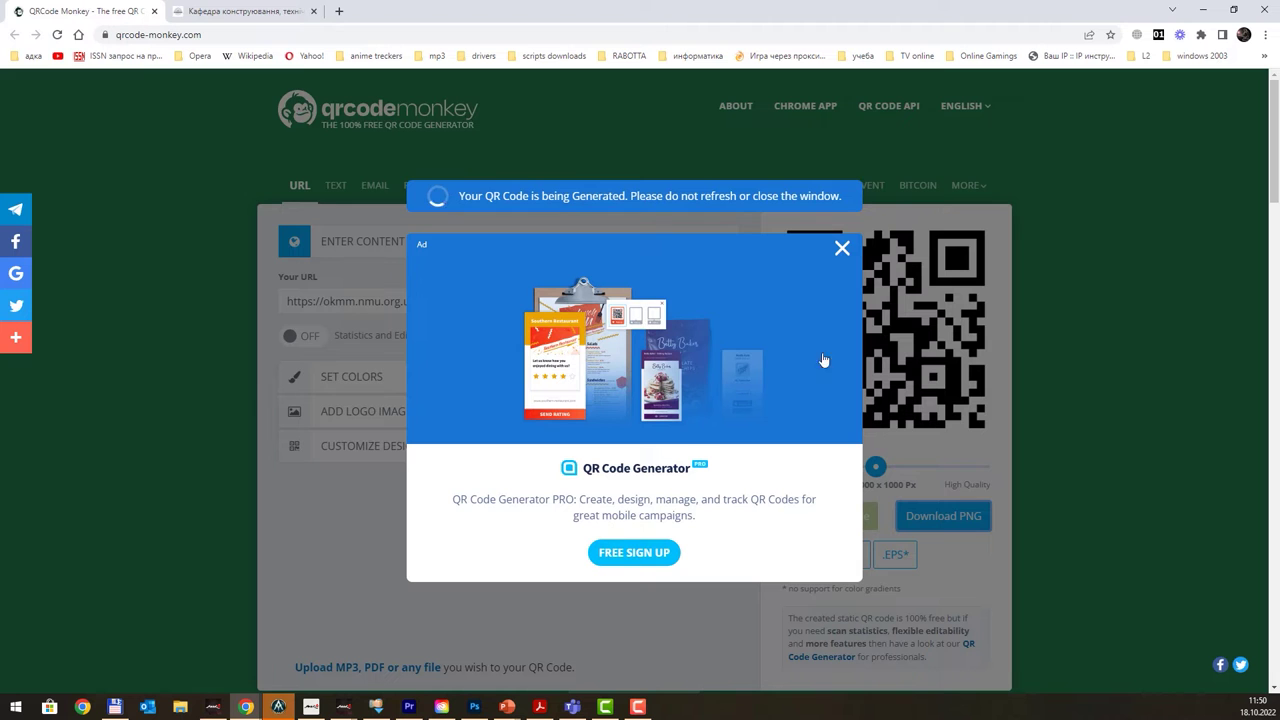
click(842, 249)
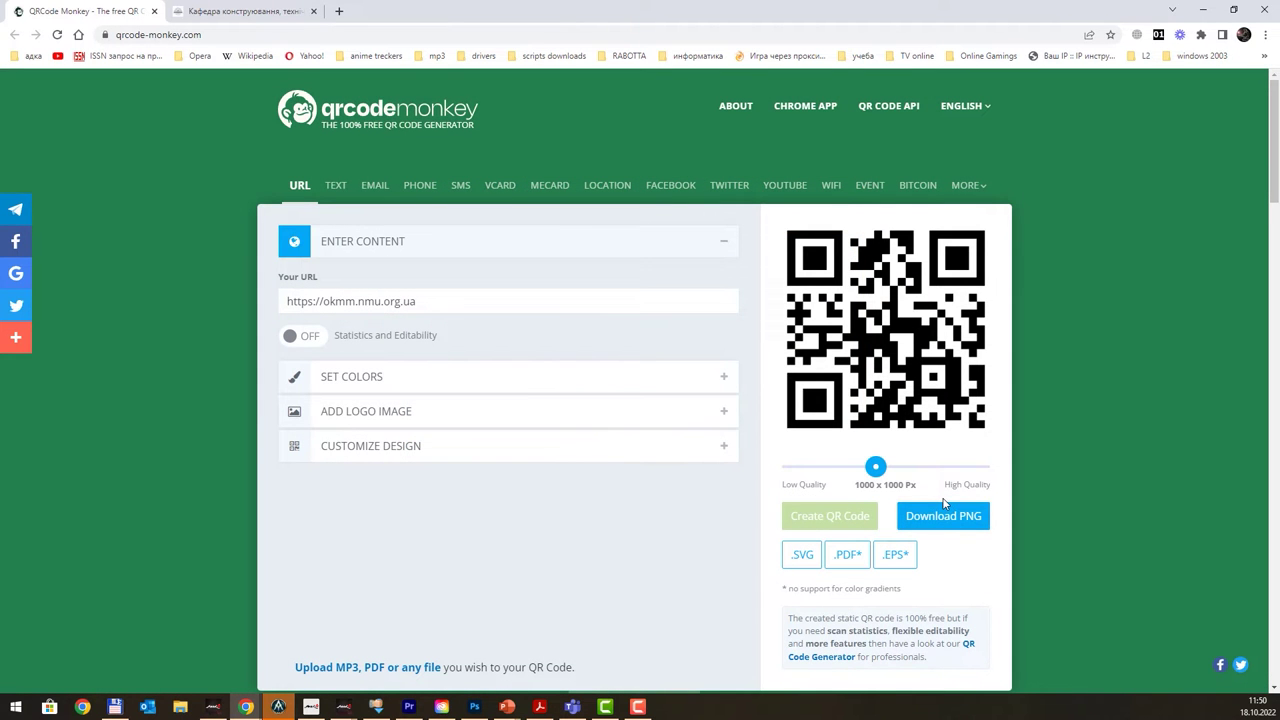
scroll(944, 504, down, 1)
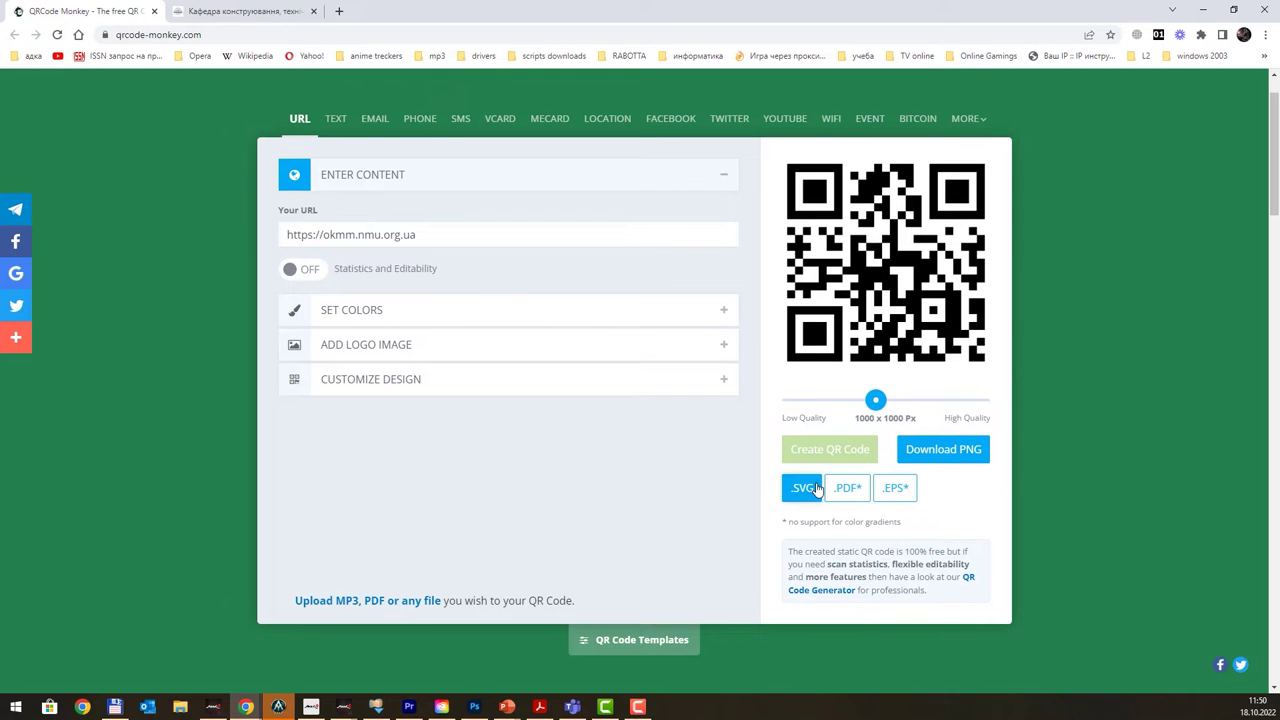
click(889, 490)
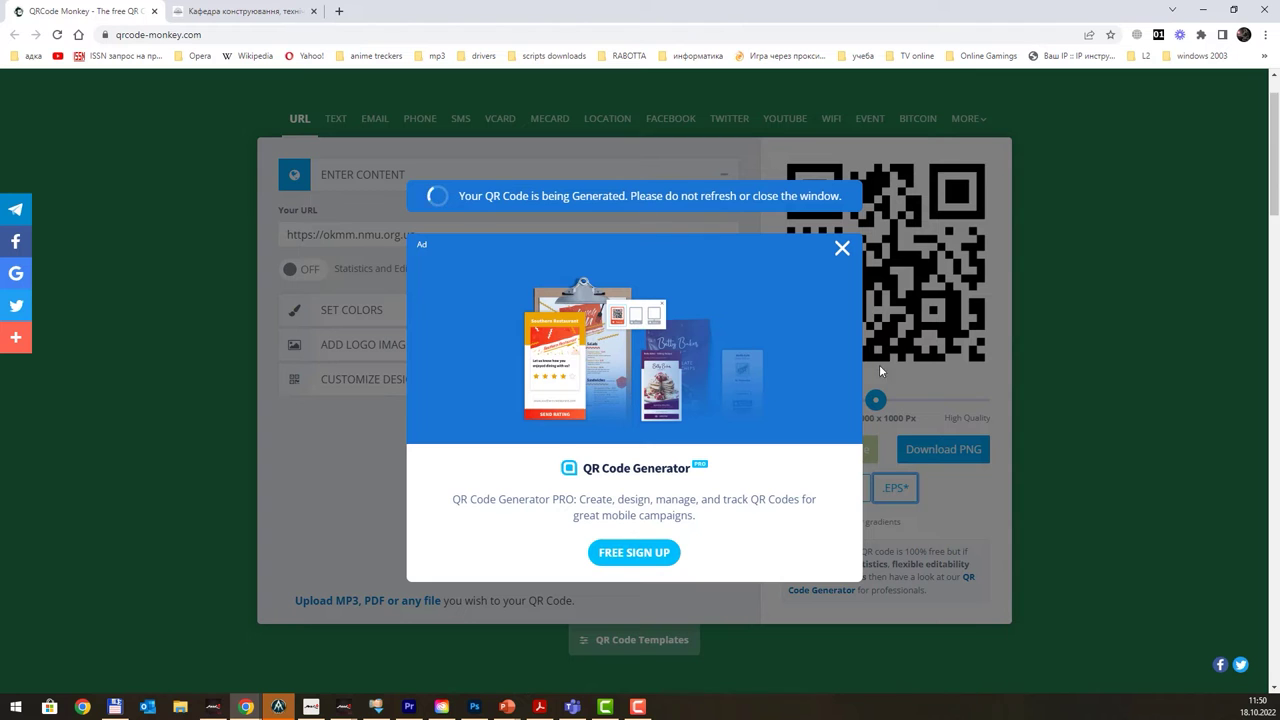
click(845, 248)
key(ctrl+plus)
key(ctrl+plus)
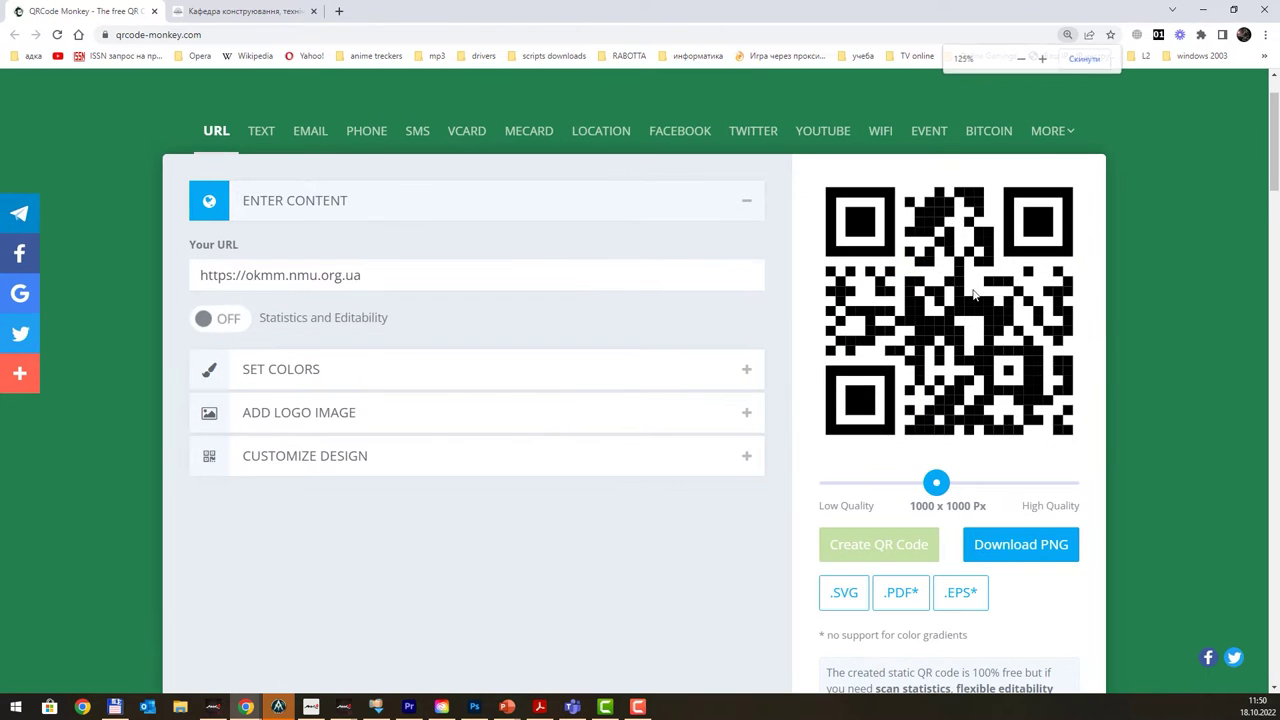
key(ctrl+plus)
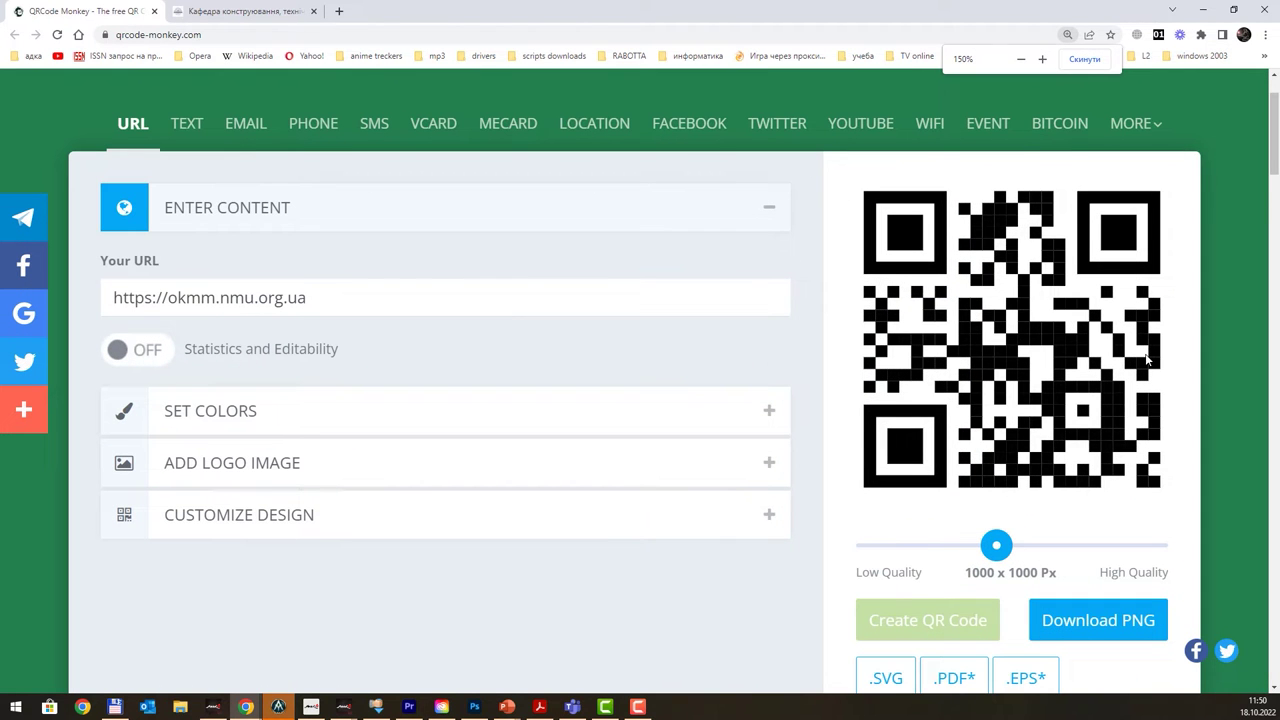
click(1200, 12)
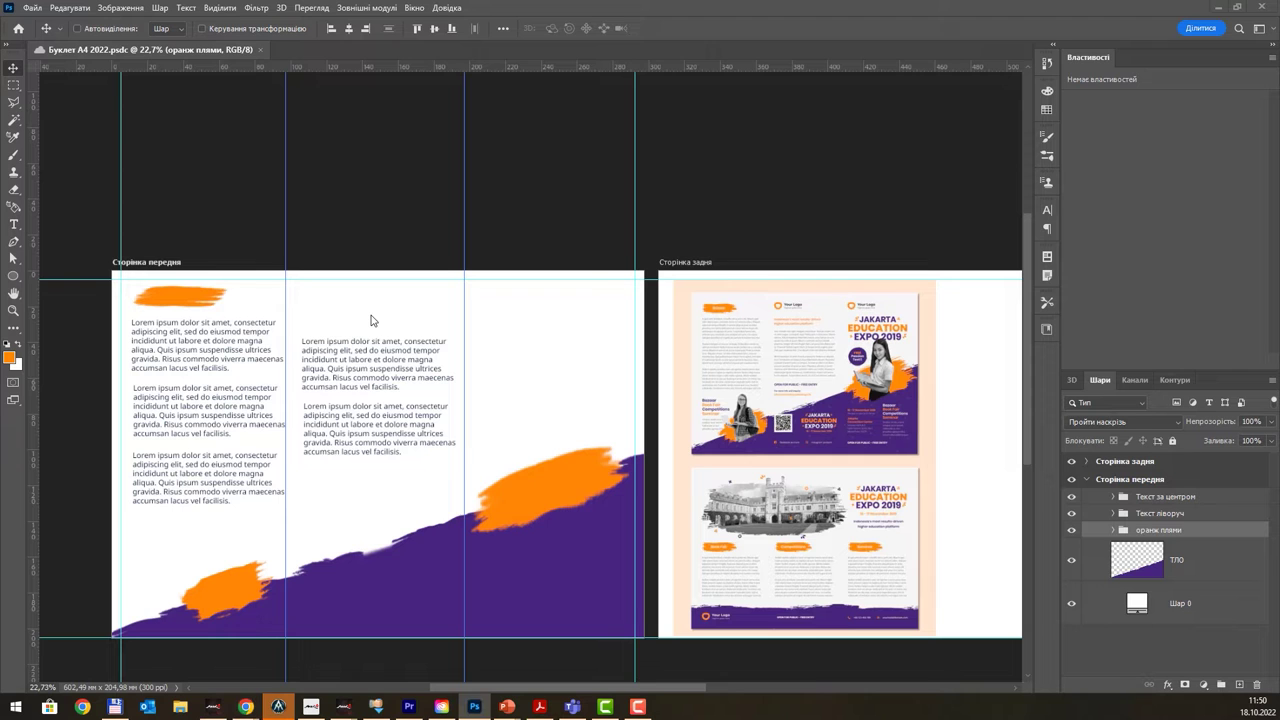
- Paste the QR screenshot as Шар 2, crop it to the 41,57 × 41,91 mm code, and solo that layer
key(ctrl+v)
scroll(460, 438, up, 2)
scroll(464, 440, up, 1)
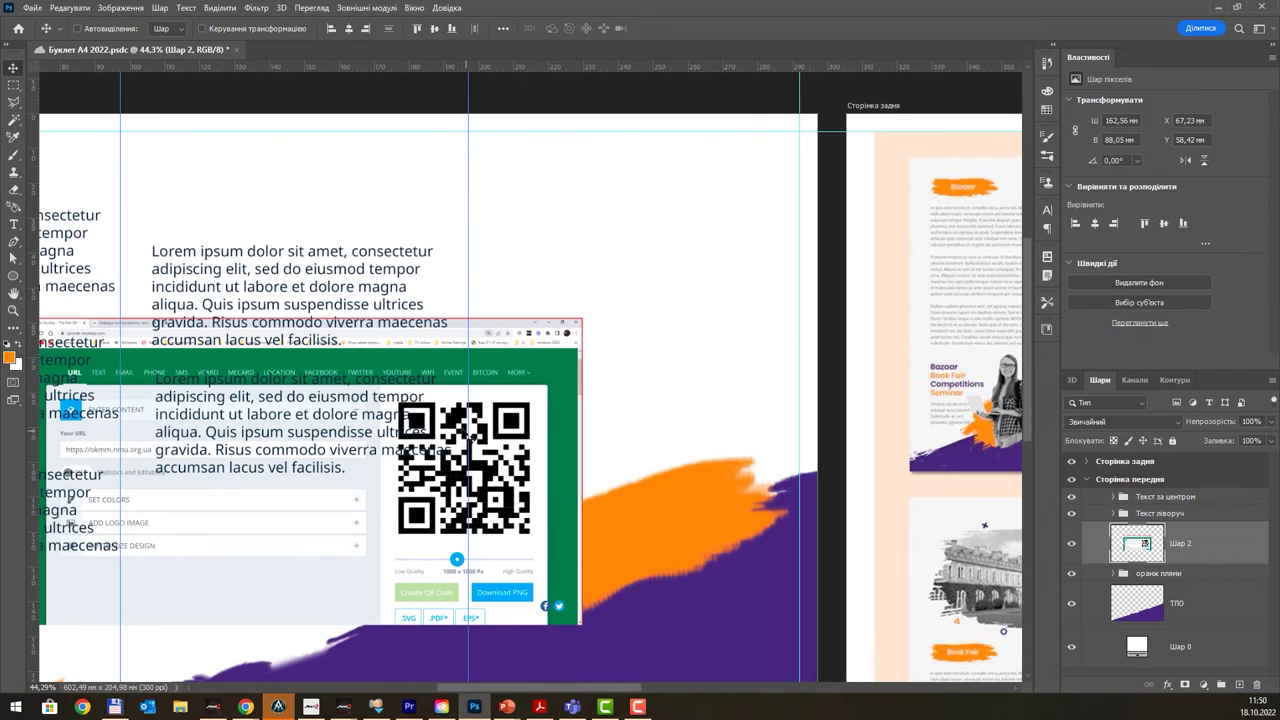
click(14, 86)
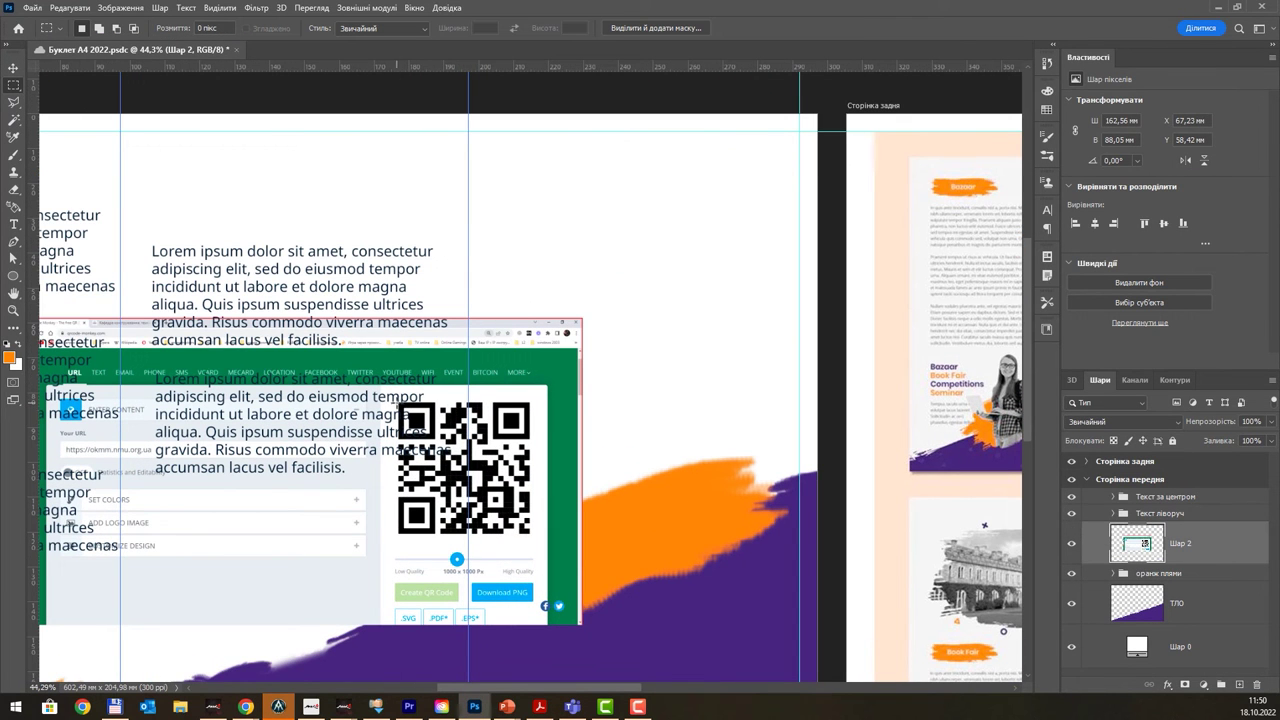
drag(393, 398, 538, 544)
key(ctrl+c)
key(ctrl+z)
key(ctrl+z)
key(ctrl+v)
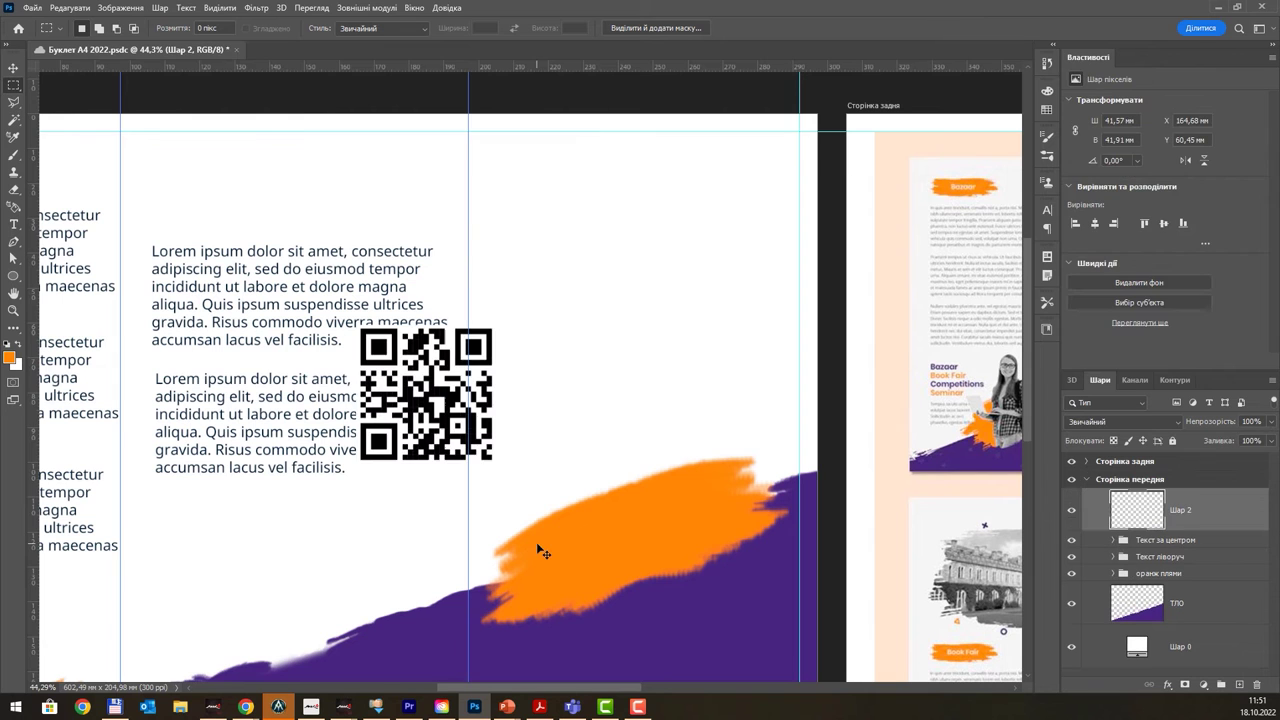
key(ctrl+minus)
key(ctrl+minus)
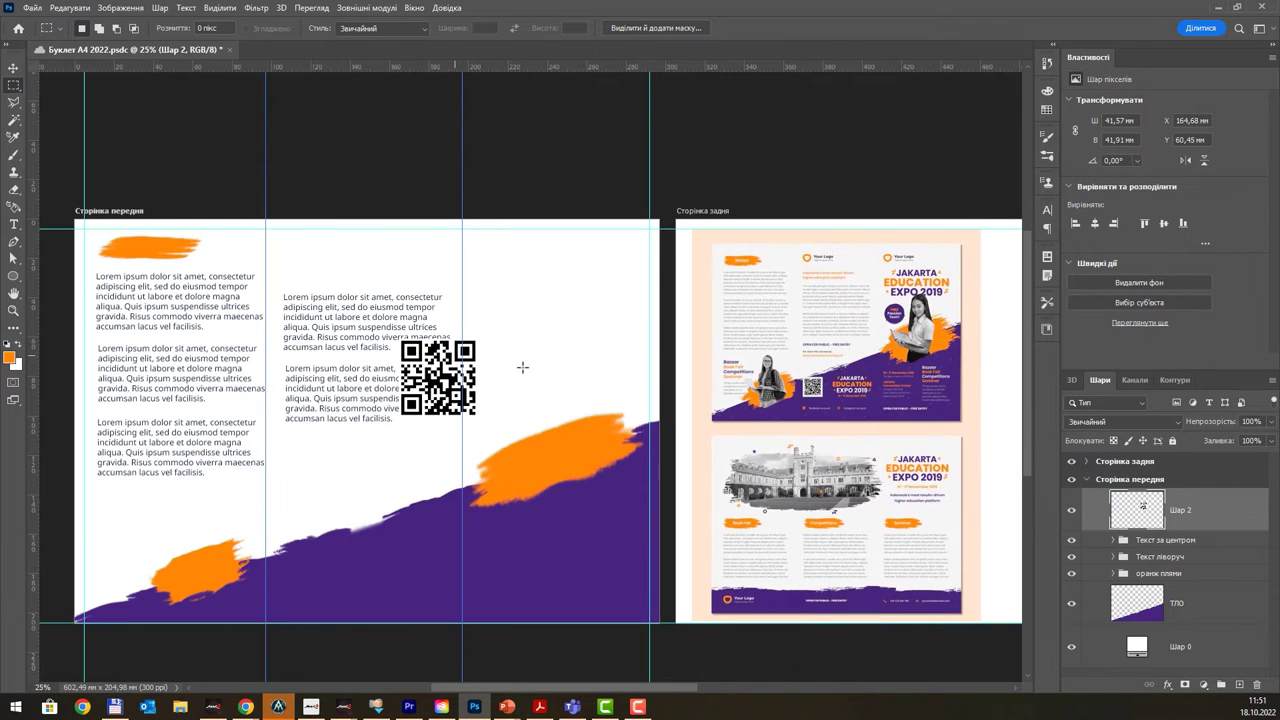
alt+click(1071, 510)
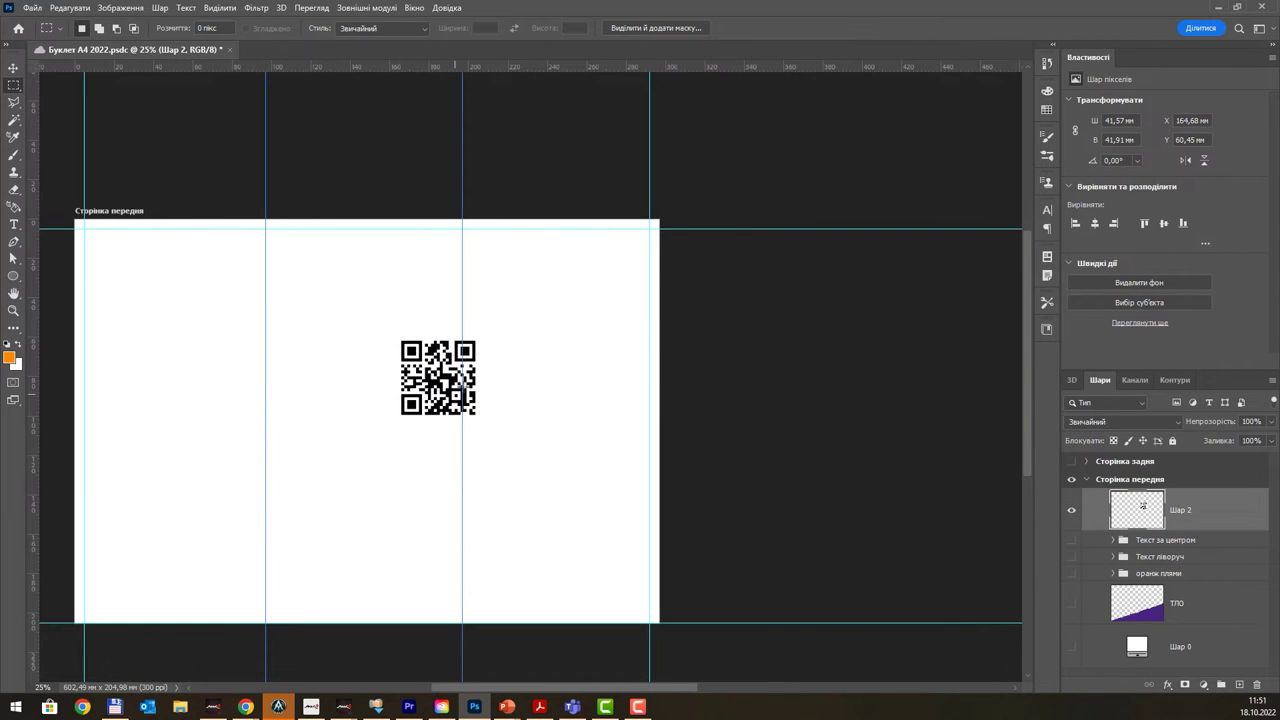
- Select the QR code's white margin with the Magic Wand and delete it
key(ctrl+plus)
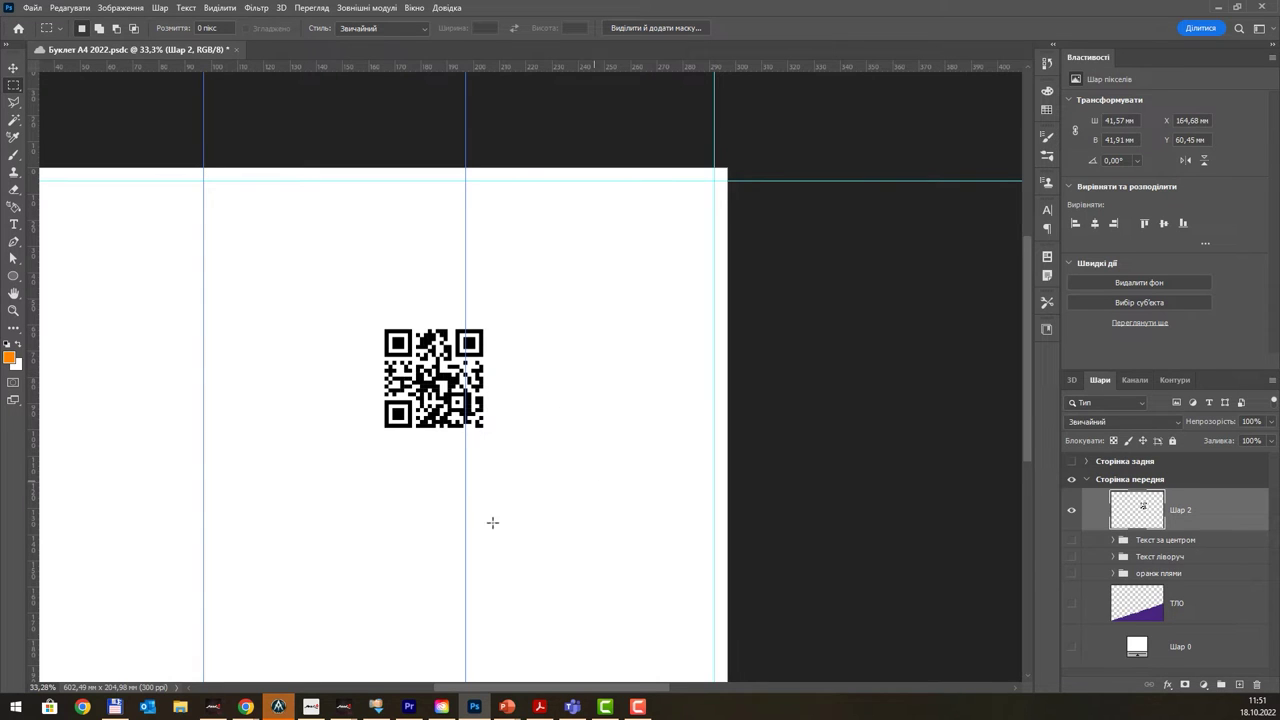
click(14, 119)
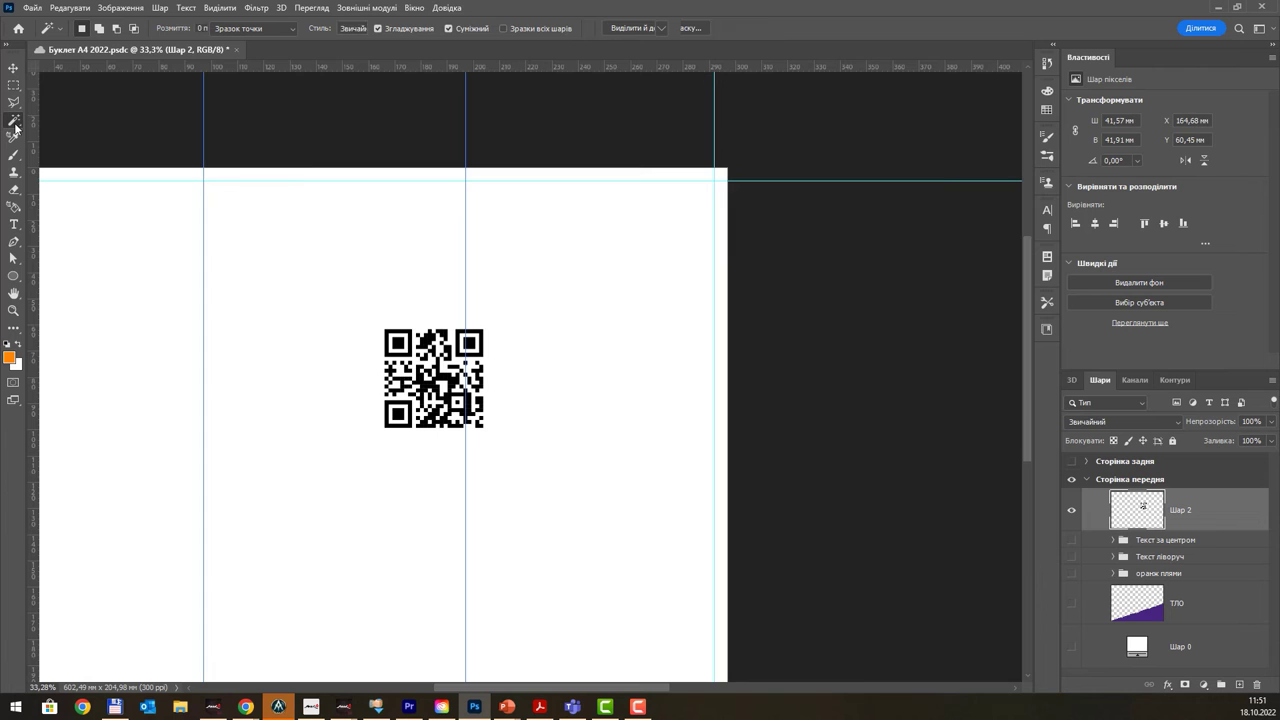
click(486, 361)
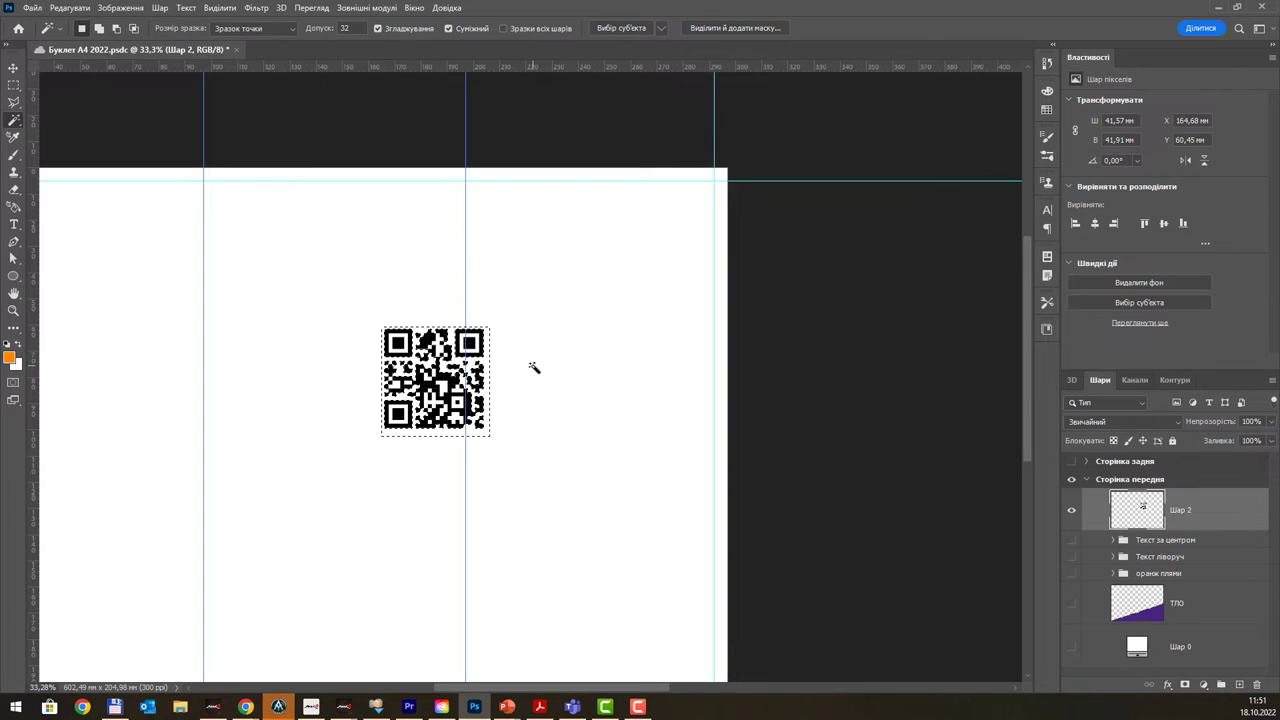
key(ctrl+d)
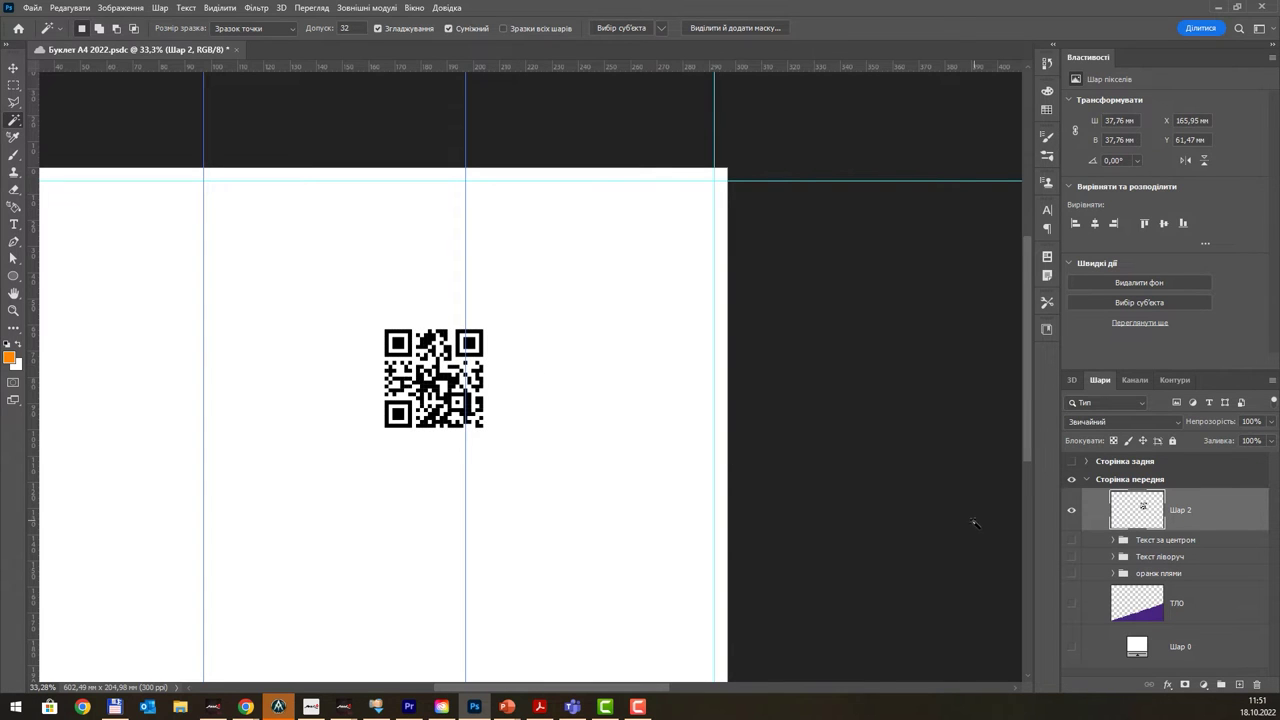
- Show all layers again and move the QR code onto the purple wave in the third column
alt+click(1072, 510)
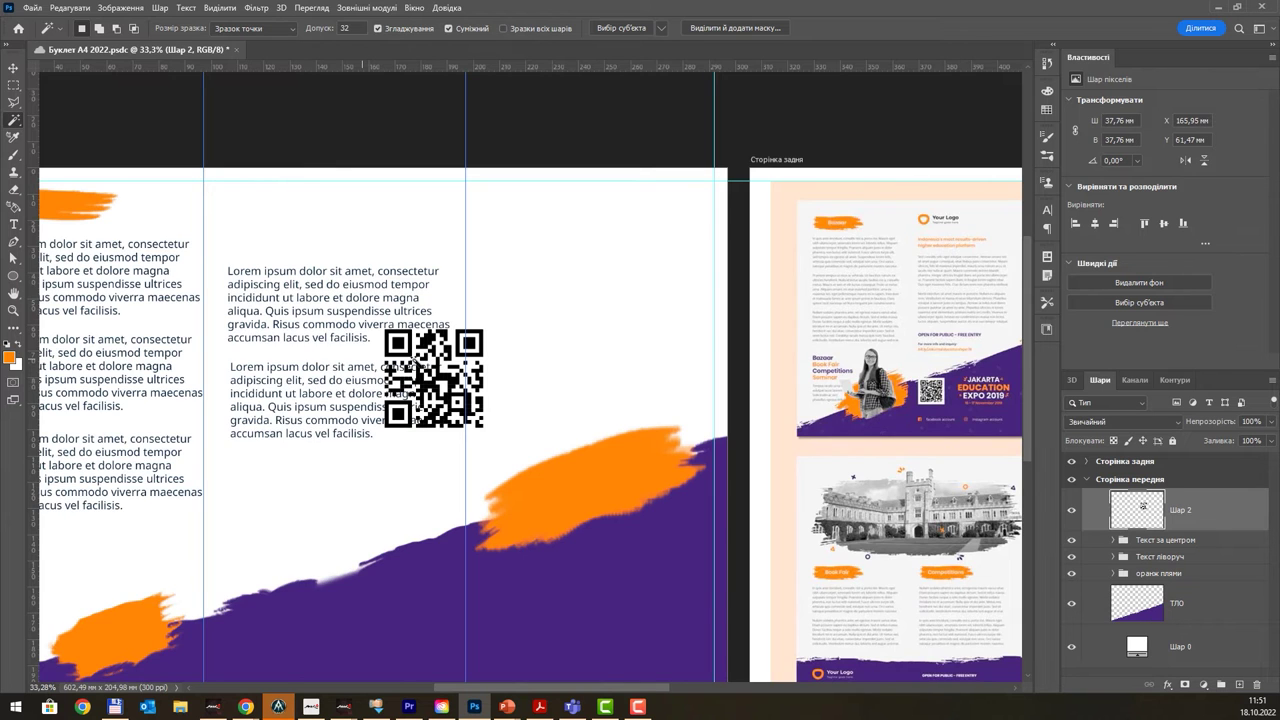
scroll(540, 370, up, 1)
scroll(540, 370, down, 1)
scroll(540, 370, down, 1)
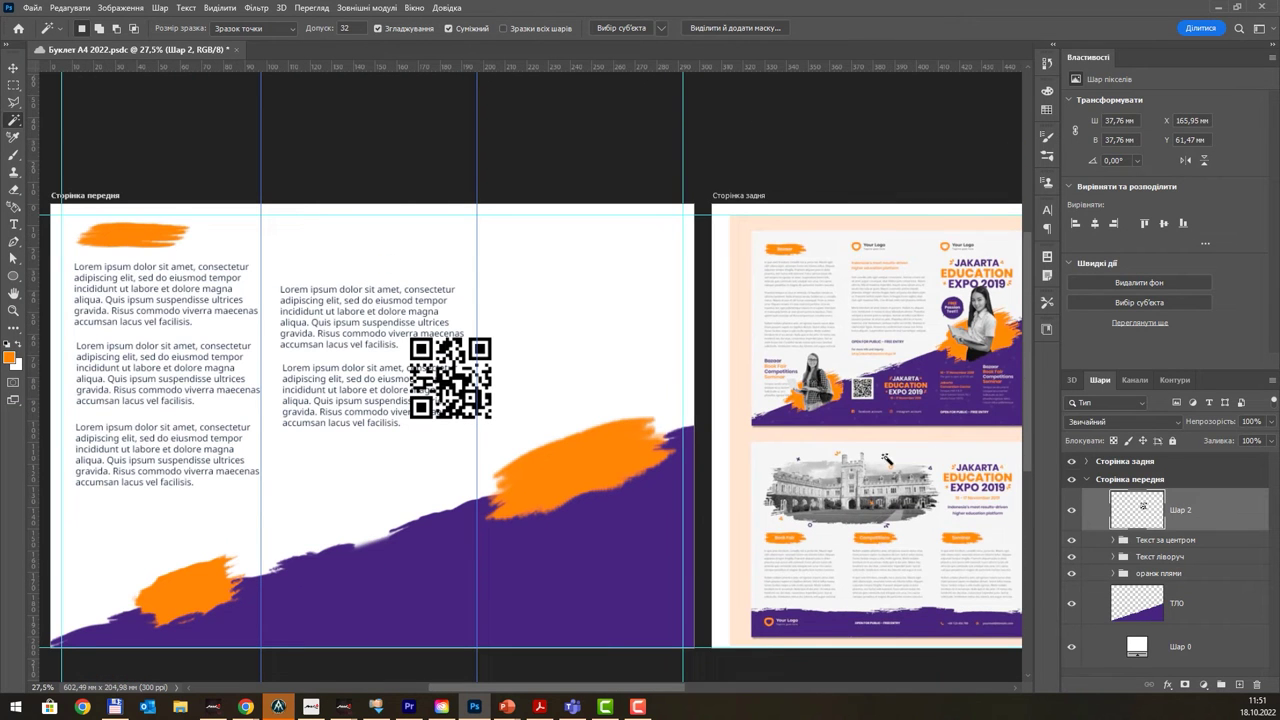
click(14, 68)
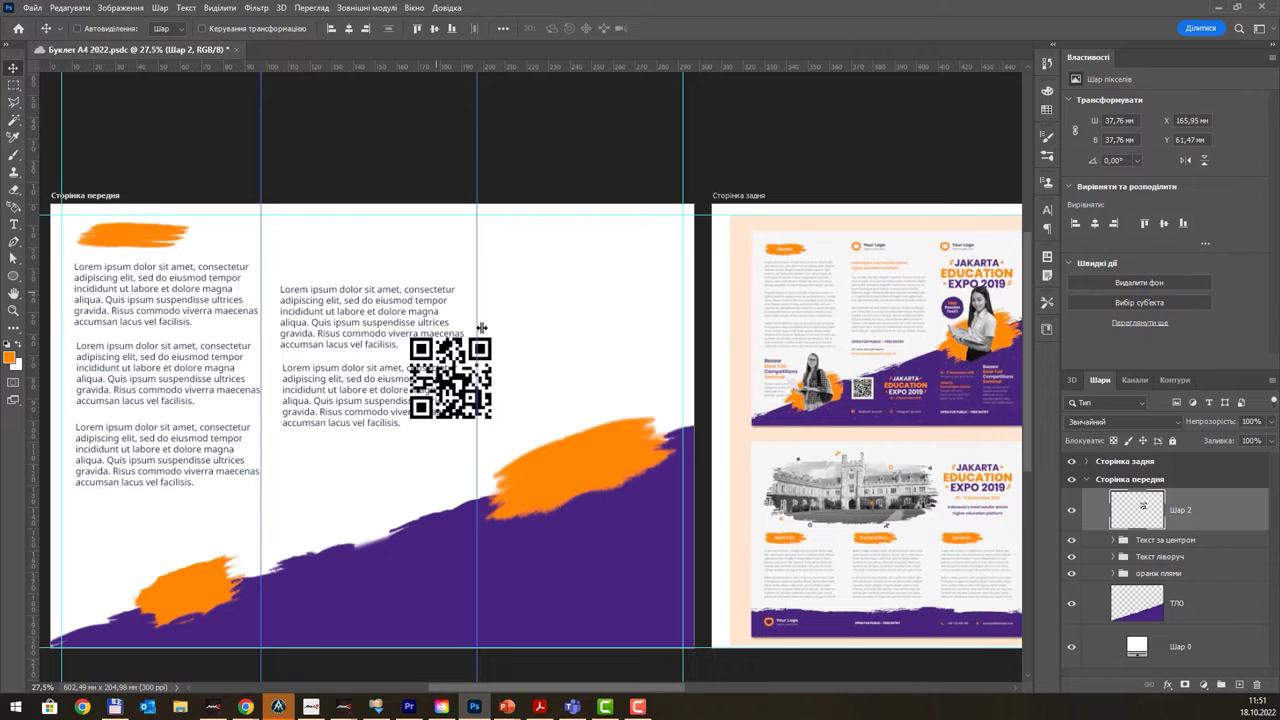
mouse_move(450, 385)
mouse_down()
mouse_move(408, 599)
mouse_move(621, 582)
mouse_up()
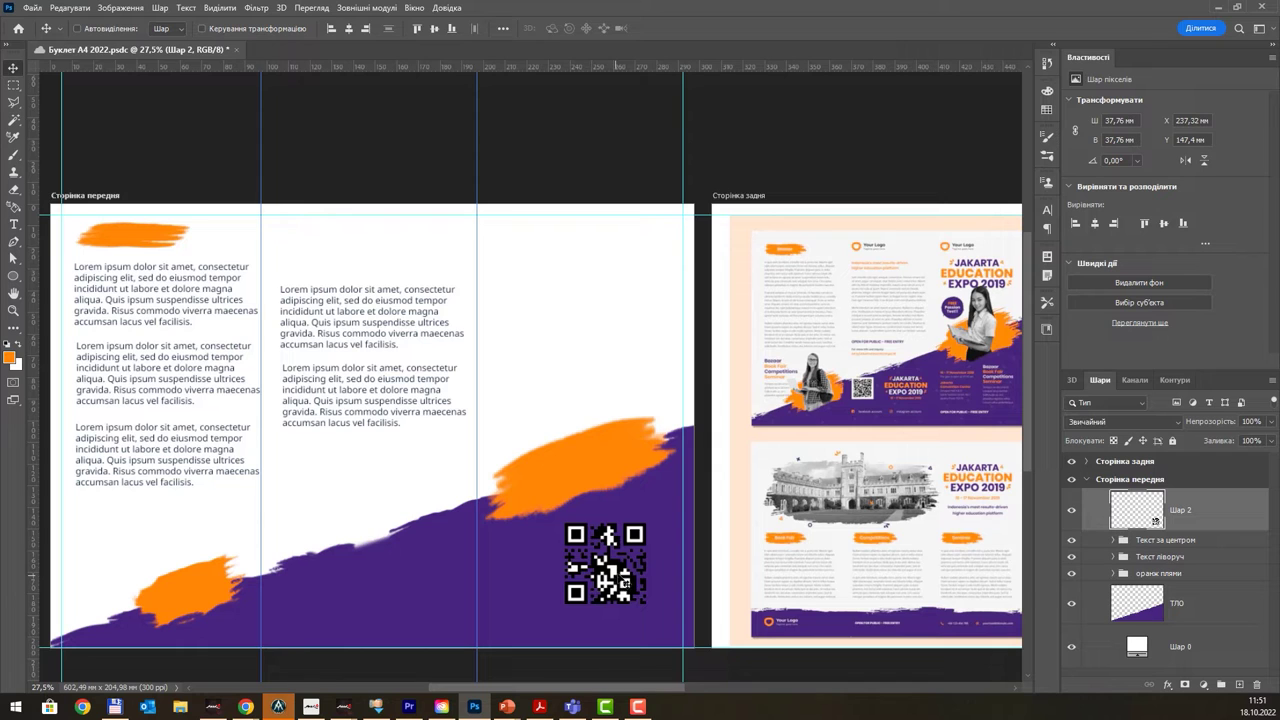
drag(622, 548, 624, 548)
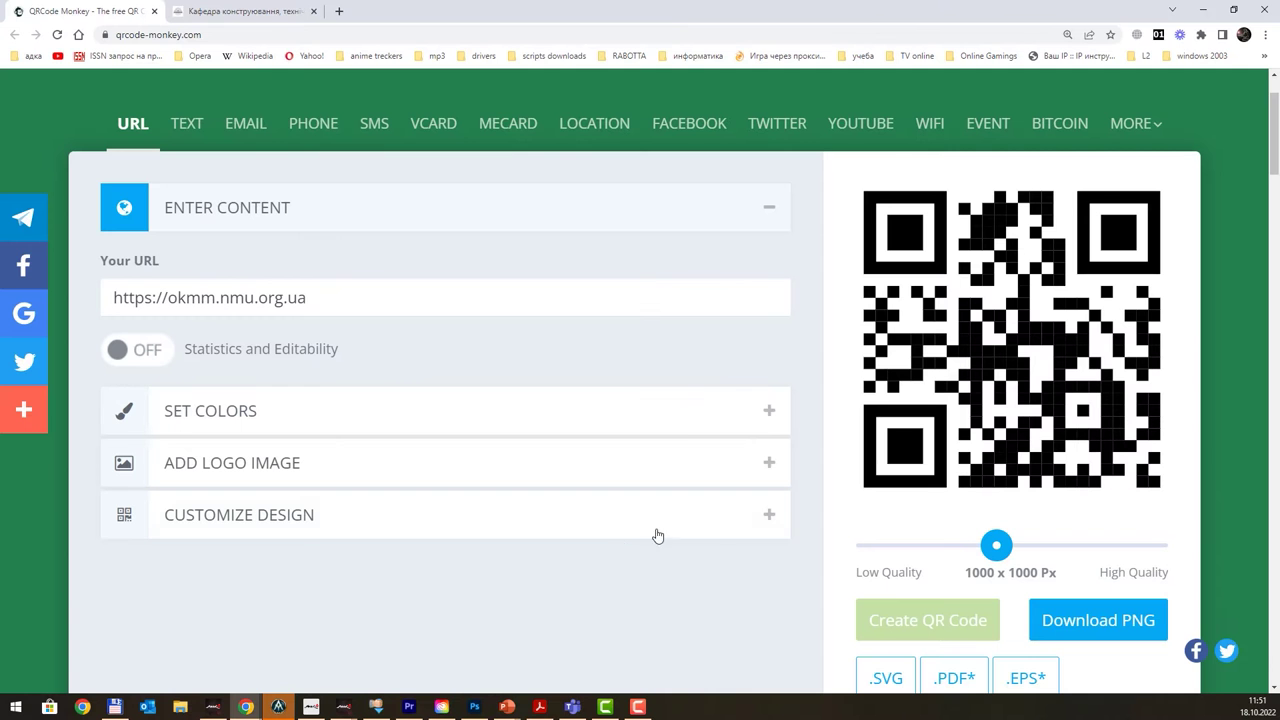
click(1208, 12)
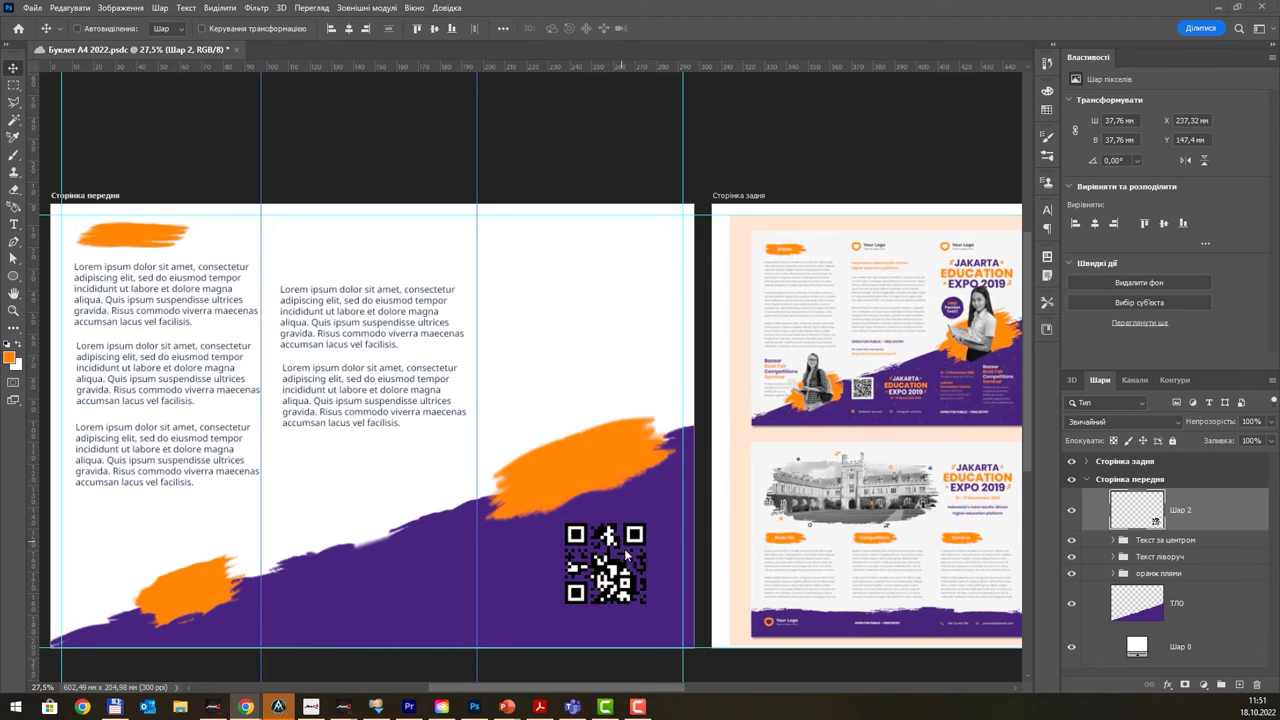
- Delete all white QR modules with a non-contiguous Magic Wand selection, then open the layer's Layer Style
scroll(613, 556, up, 1)
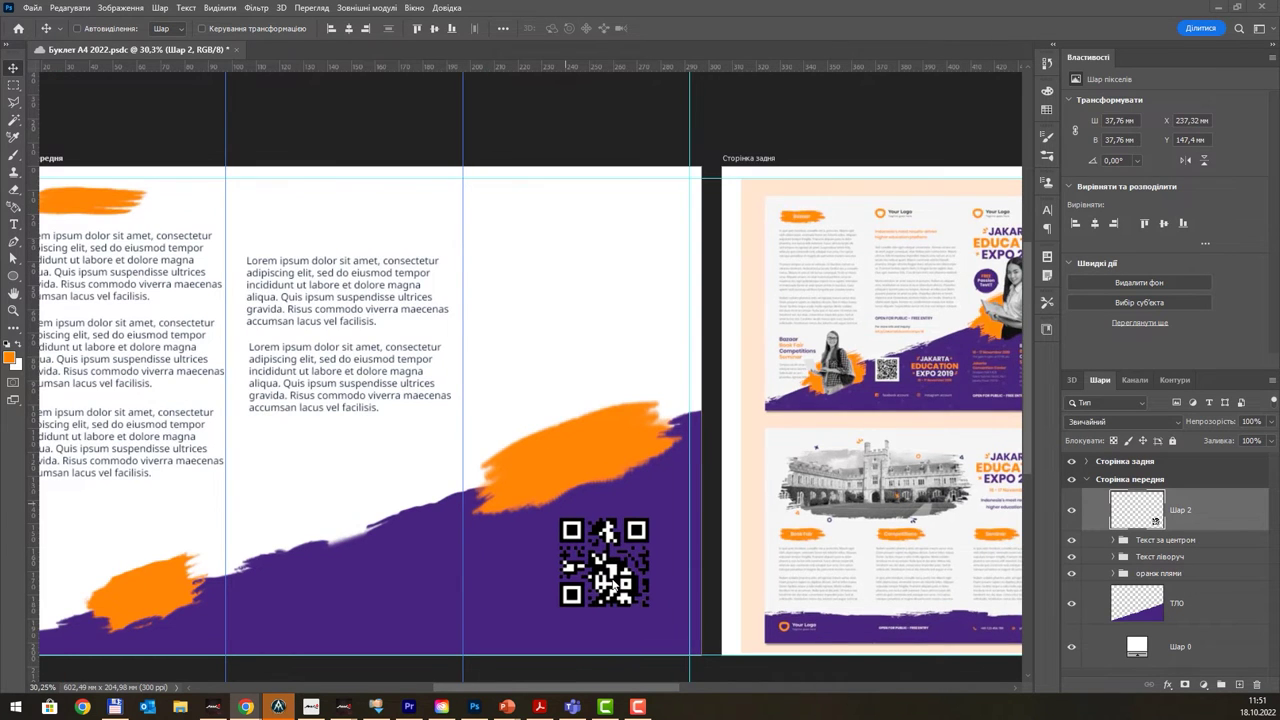
scroll(594, 552, up, 1)
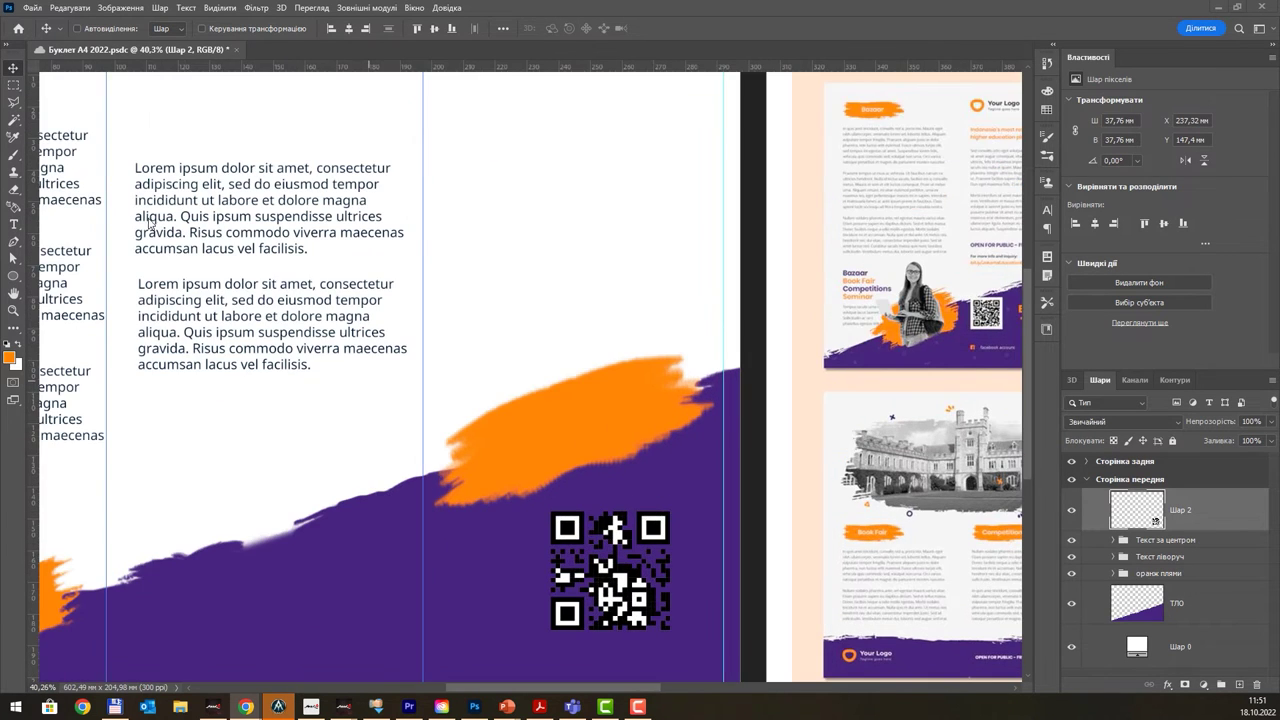
click(14, 119)
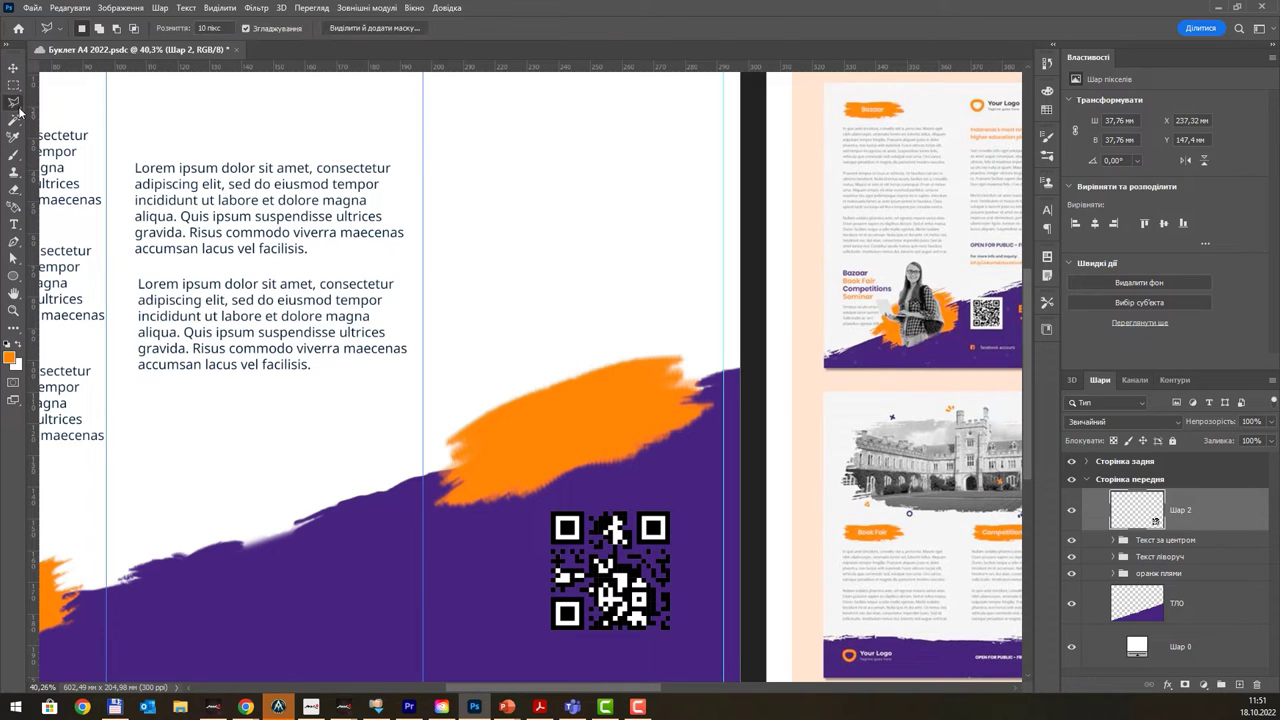
click(449, 28)
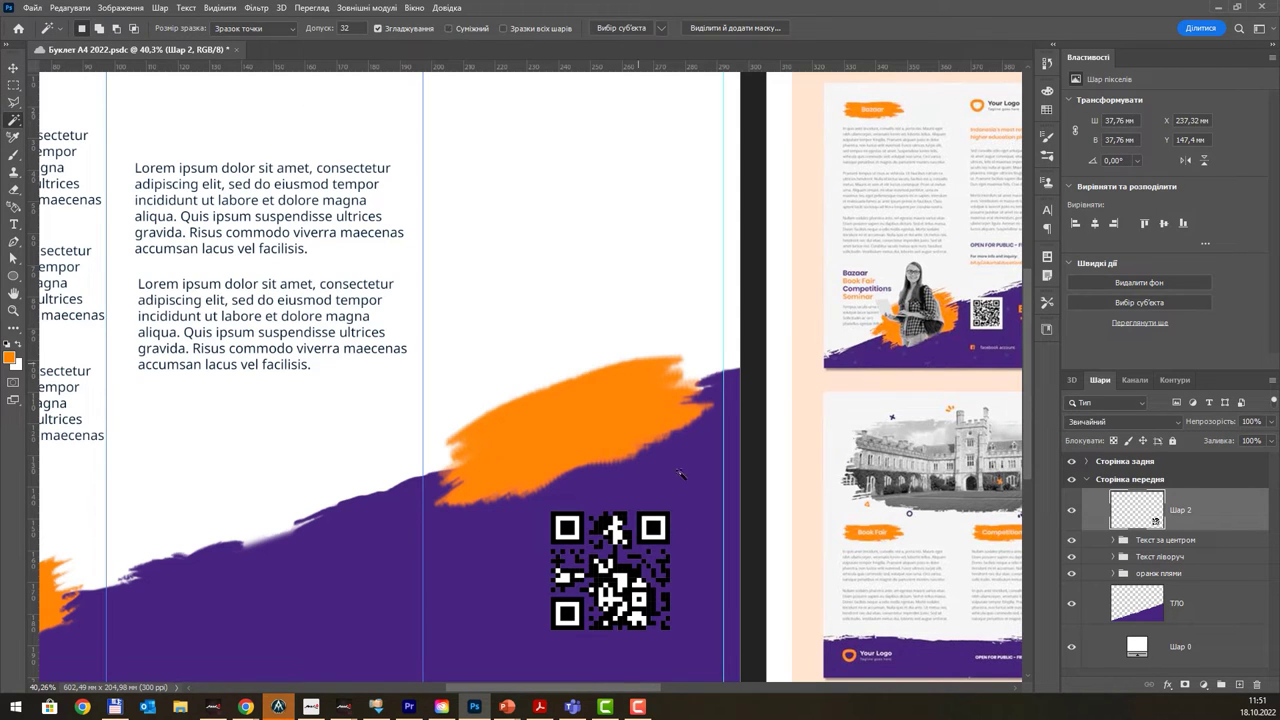
alt+scroll(672, 545, up, 3)
alt+scroll(660, 540, up, 3)
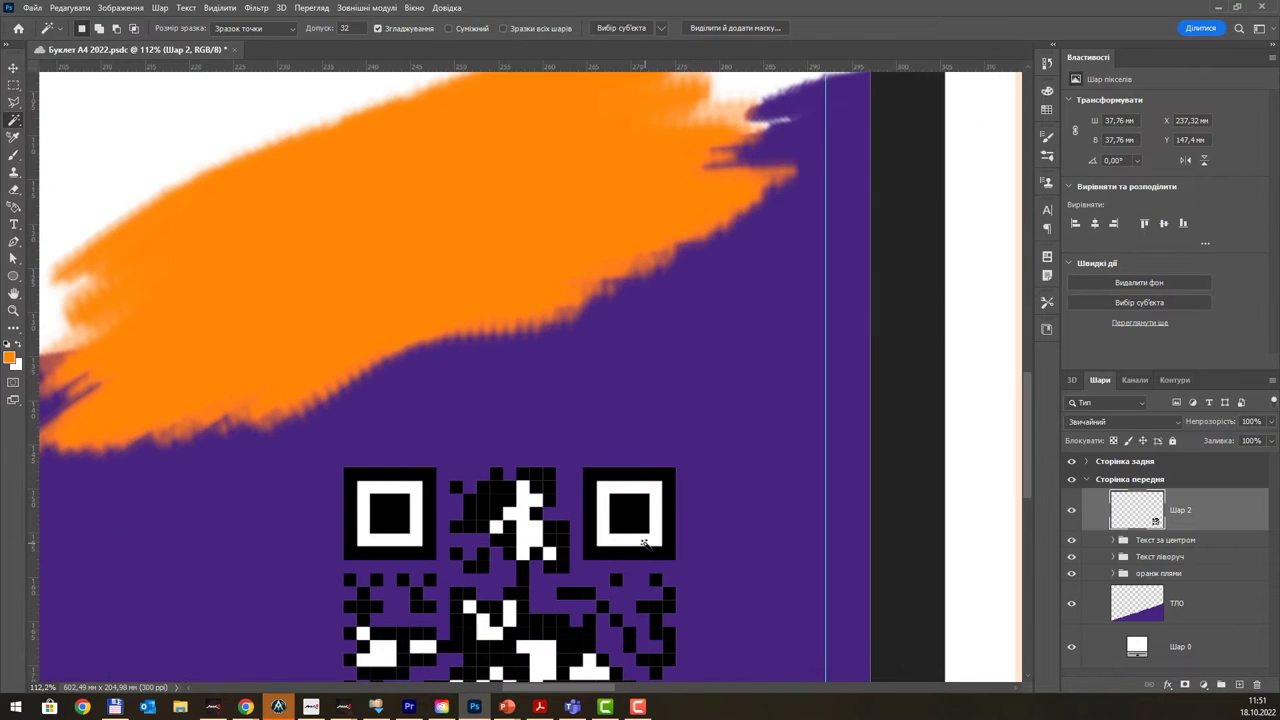
click(648, 535)
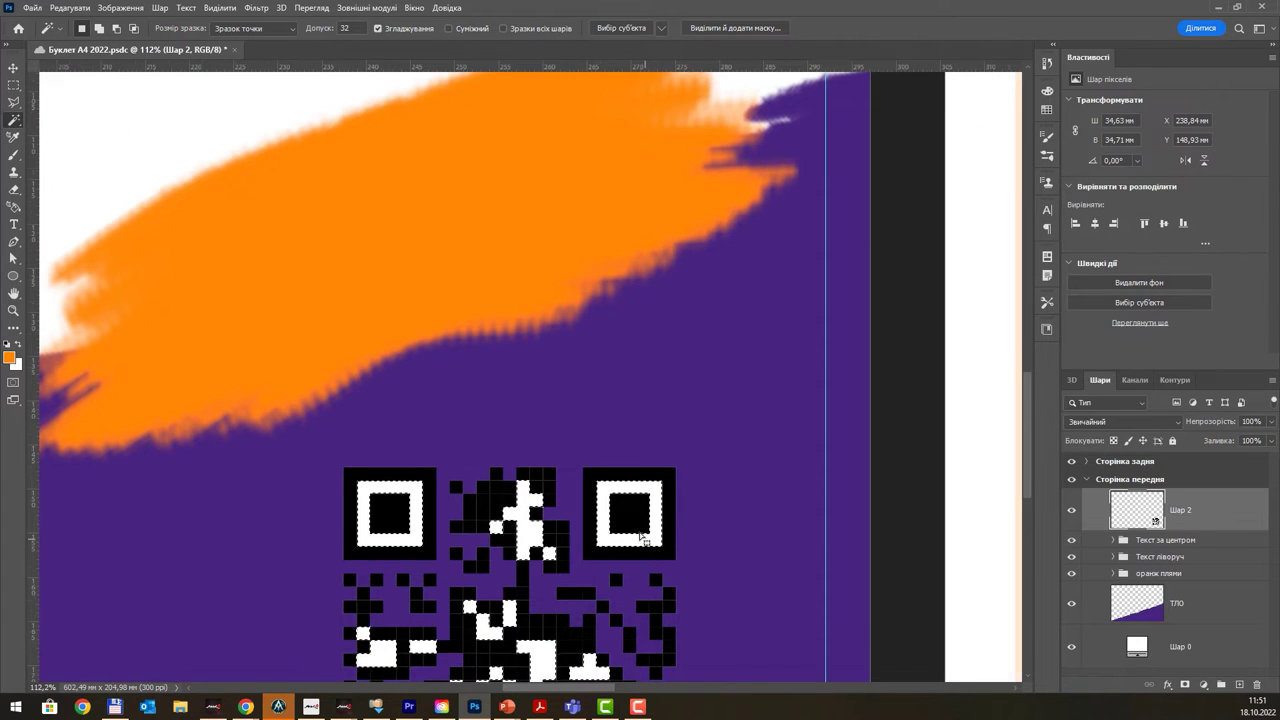
alt+scroll(651, 538, down, 4)
alt+scroll(645, 535, down, 1)
key(Delete)
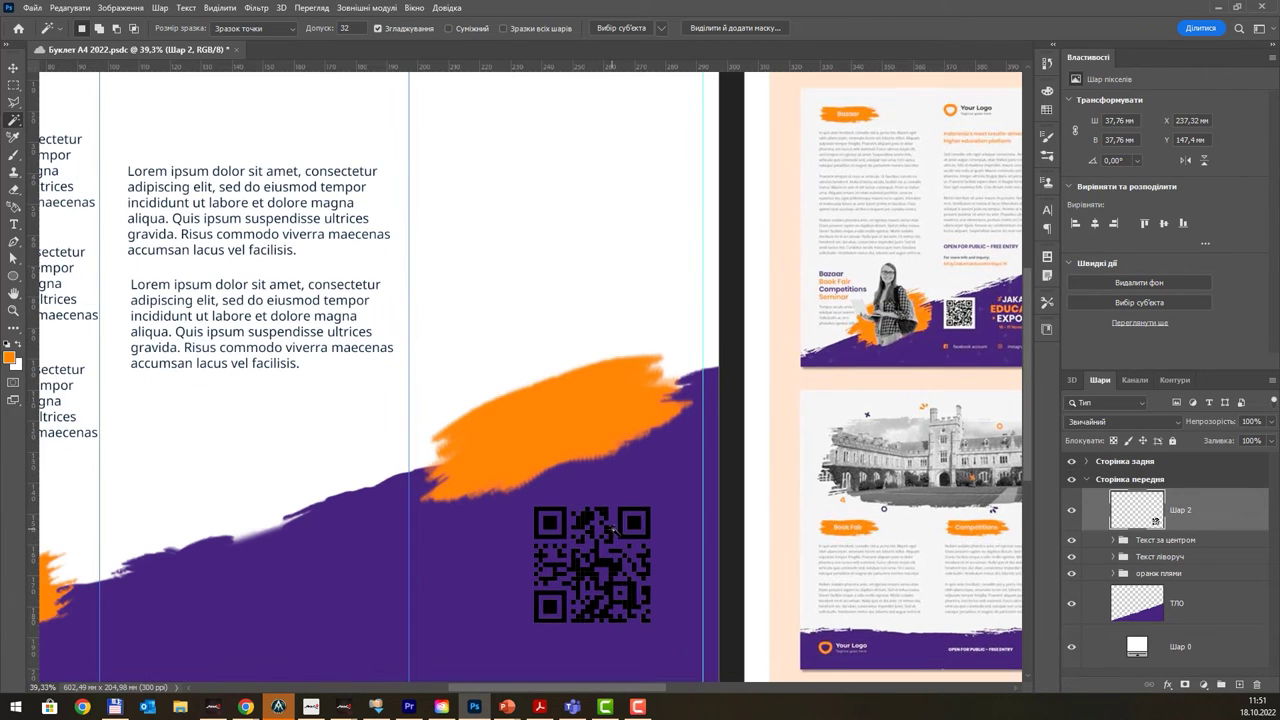
double_click(1210, 502)
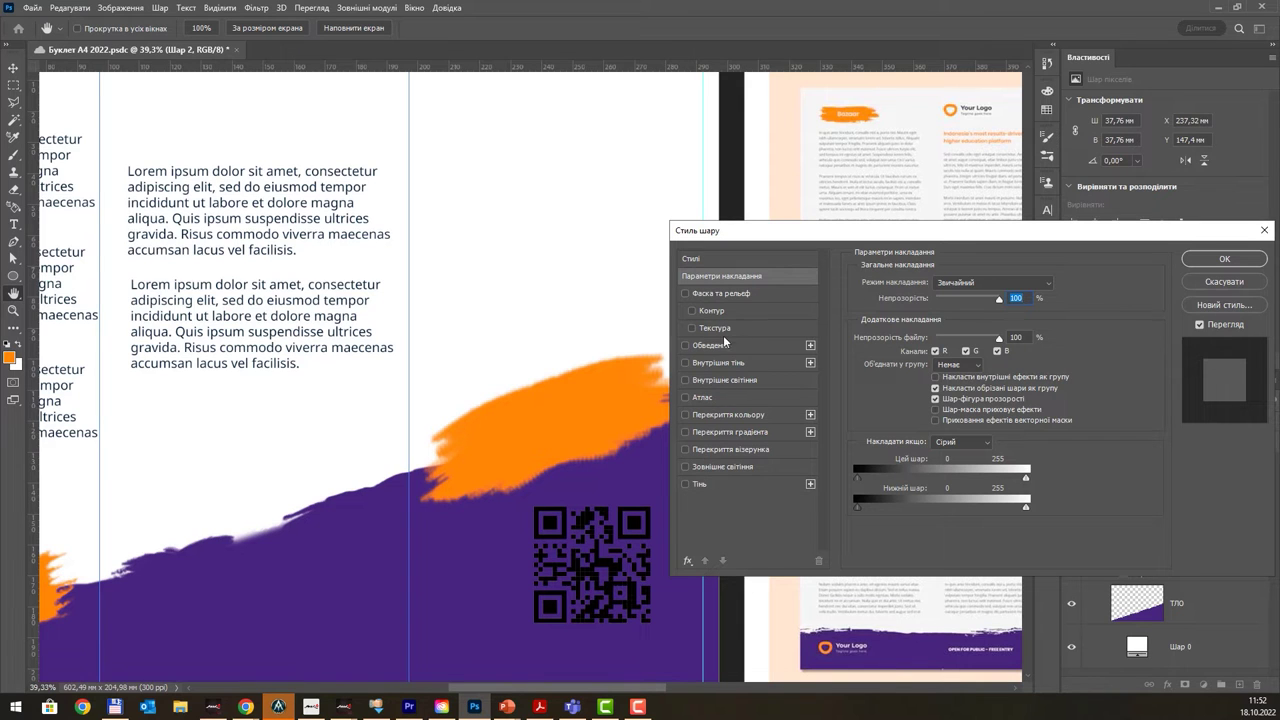
- Add a 3 px white (ffffff) Stroke effect to the QR code layer
click(713, 346)
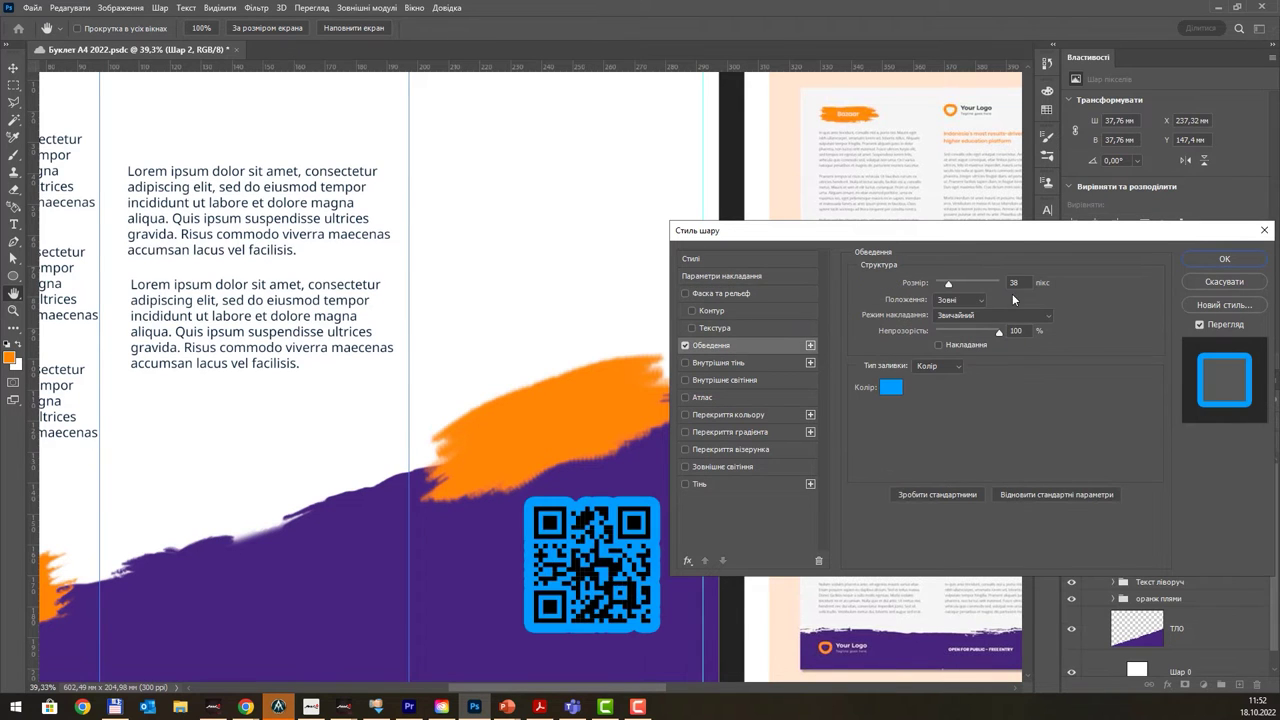
click(890, 392)
click(857, 90)
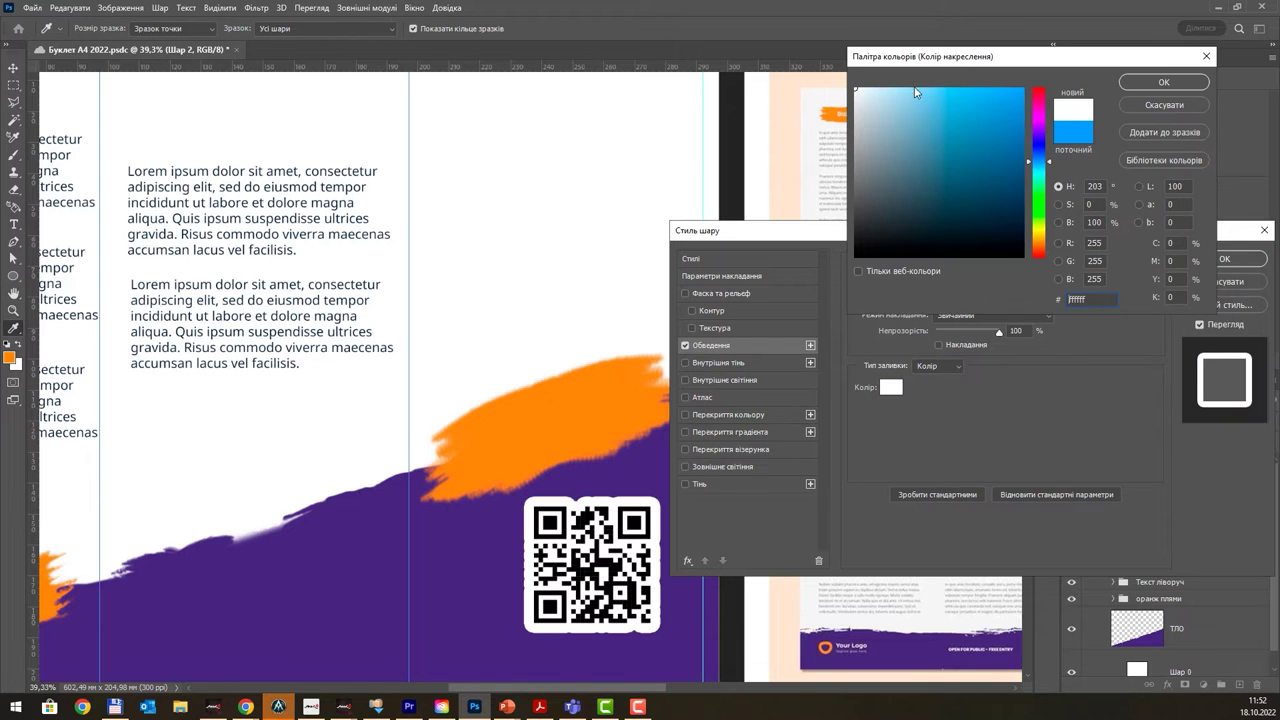
click(1152, 83)
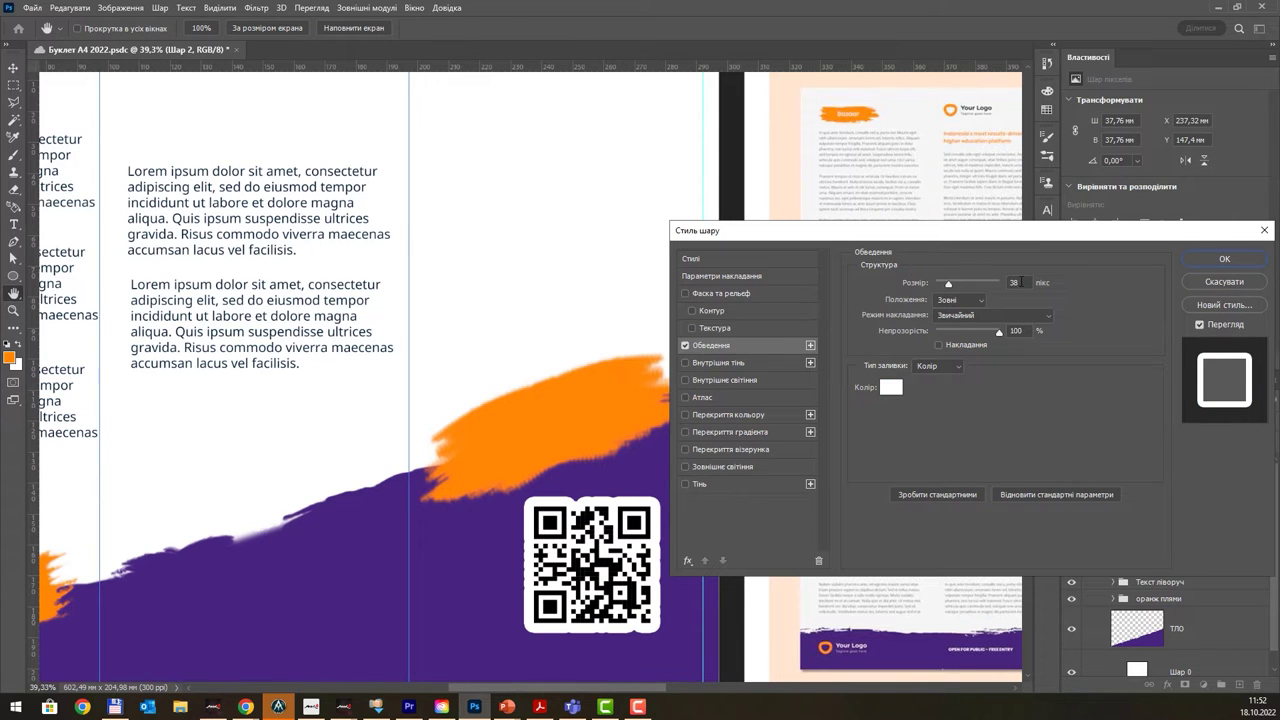
drag(1021, 282, 992, 282)
text(3)
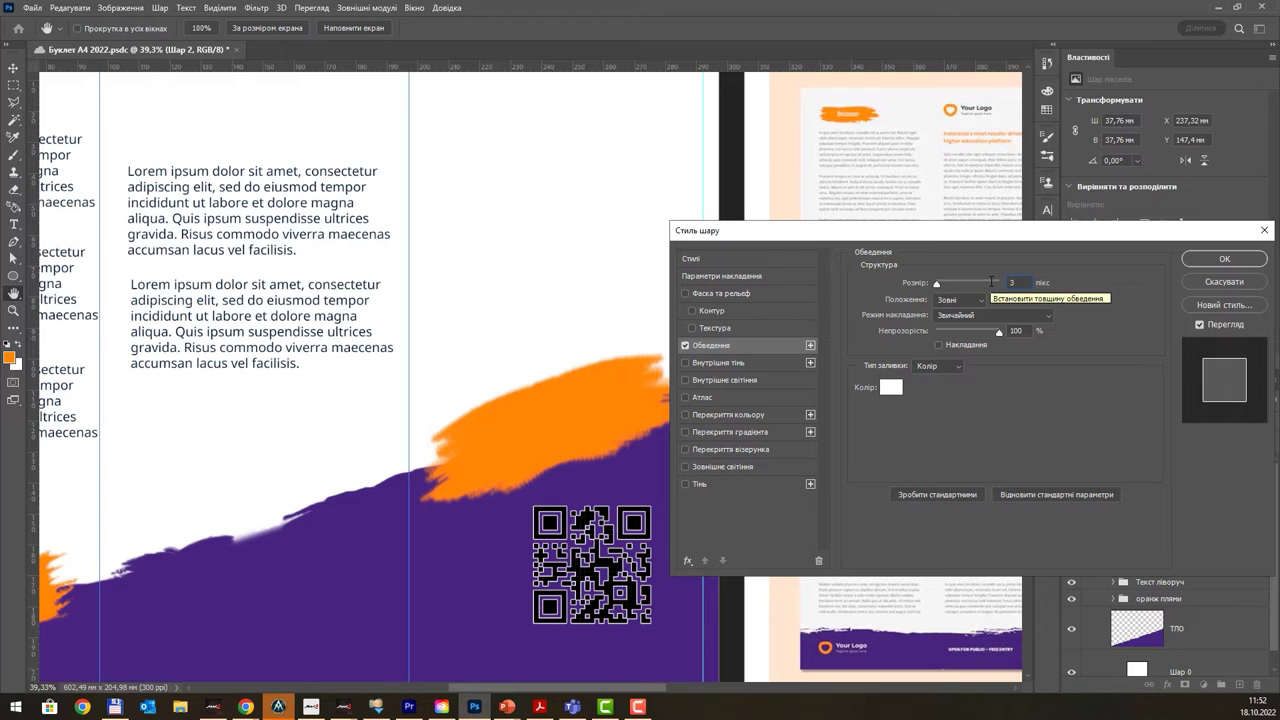
click(1212, 260)
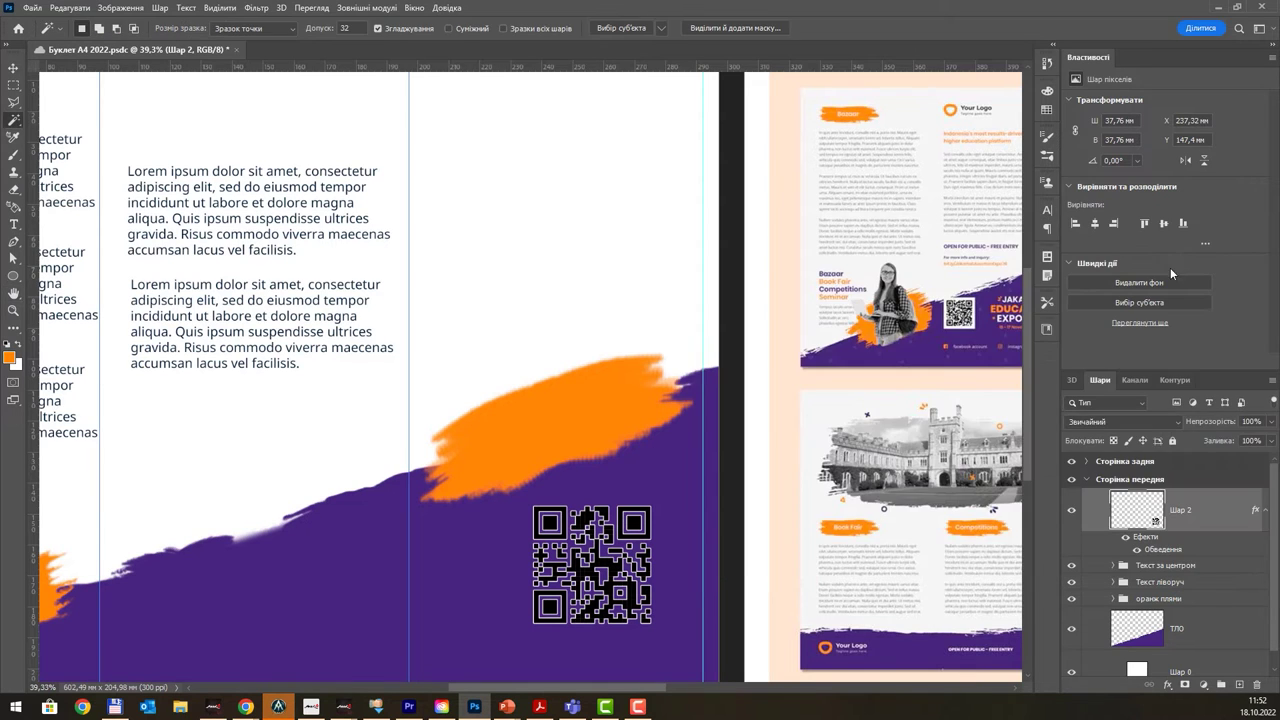
scroll(522, 494, down, 3)
scroll(530, 490, down, 2)
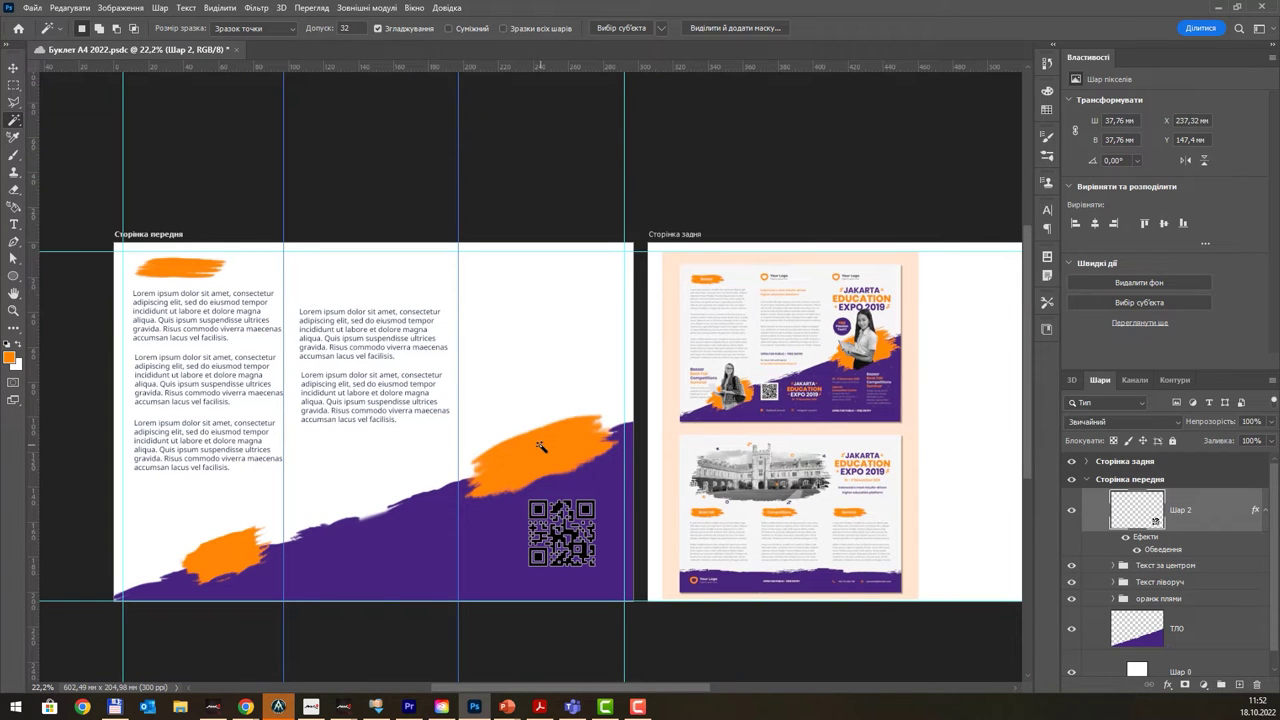
- Move the QR code from the right panel to the lower middle panel (X 111,25 mm, Y 151,13 mm)
click(13, 68)
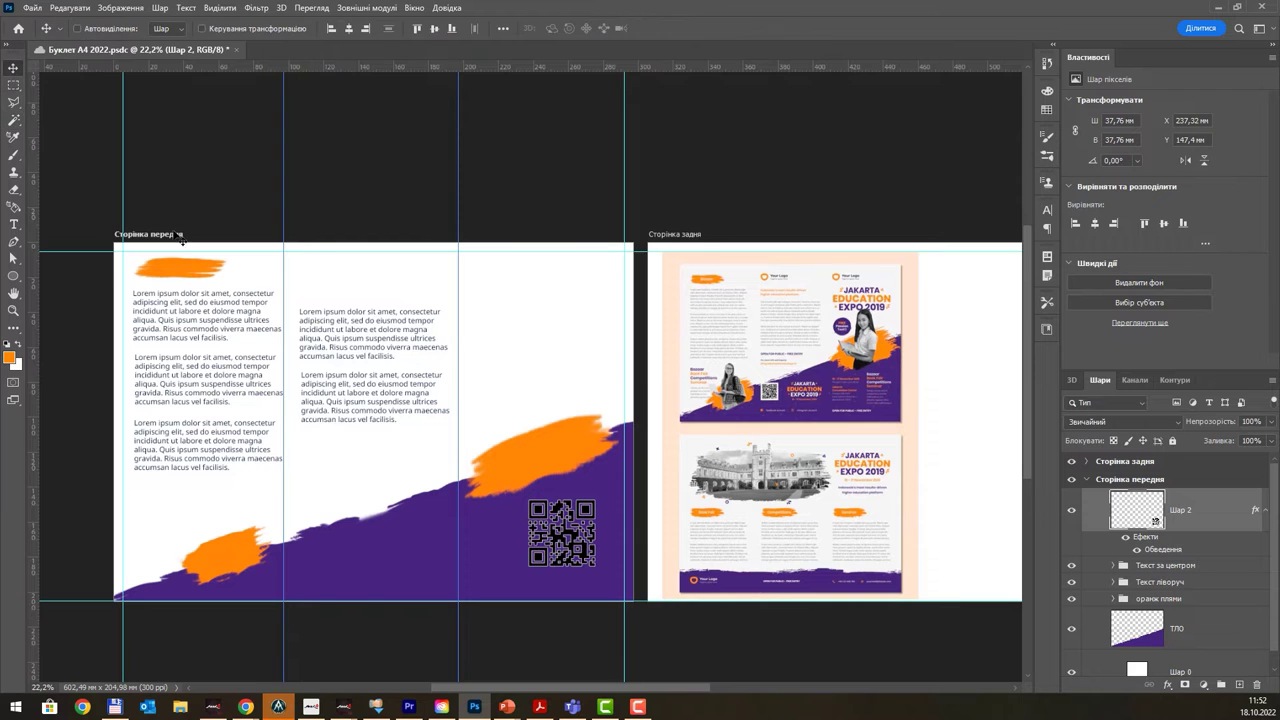
mouse_move(575, 531)
mouse_down()
mouse_move(337, 543)
mouse_move(400, 510)
mouse_move(364, 502)
mouse_up()
scroll(345, 542, up, 1)
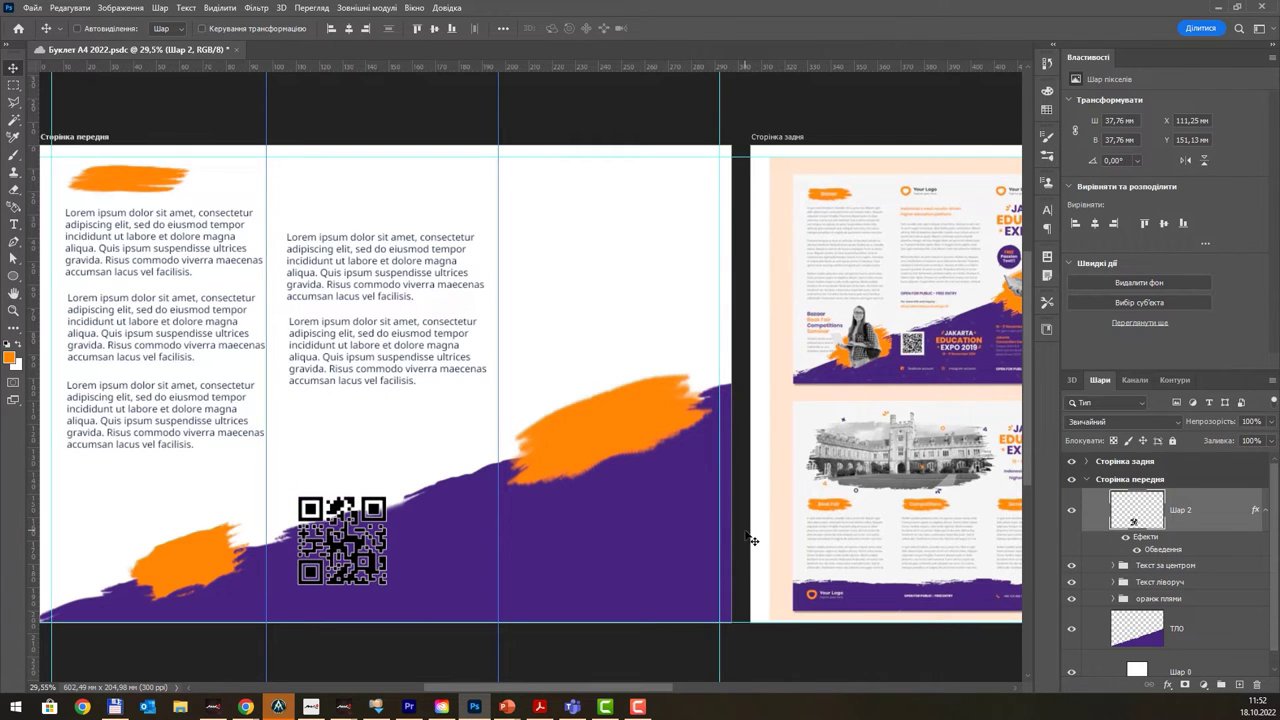
right_click(1217, 506)
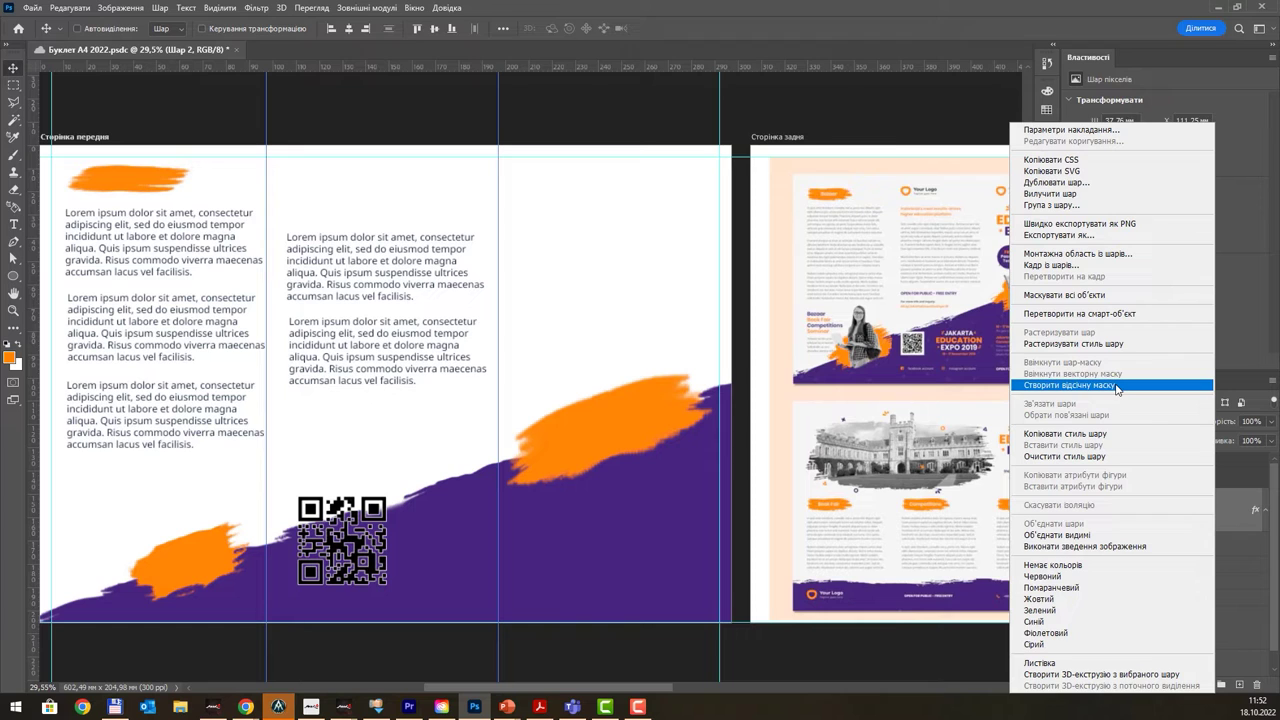
- Convert the QR code to a smart object, scale it to 21,67 × 21,67 mm, and nudge it left
click(1108, 316)
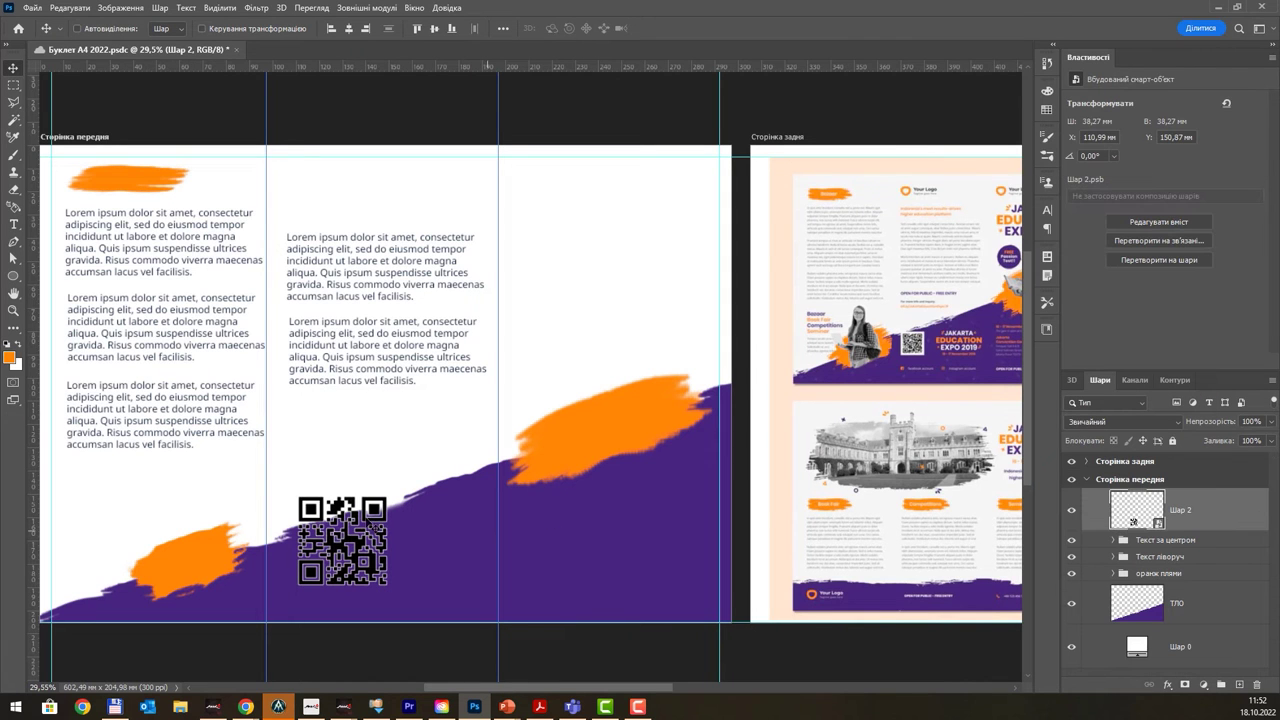
key(ctrl+t)
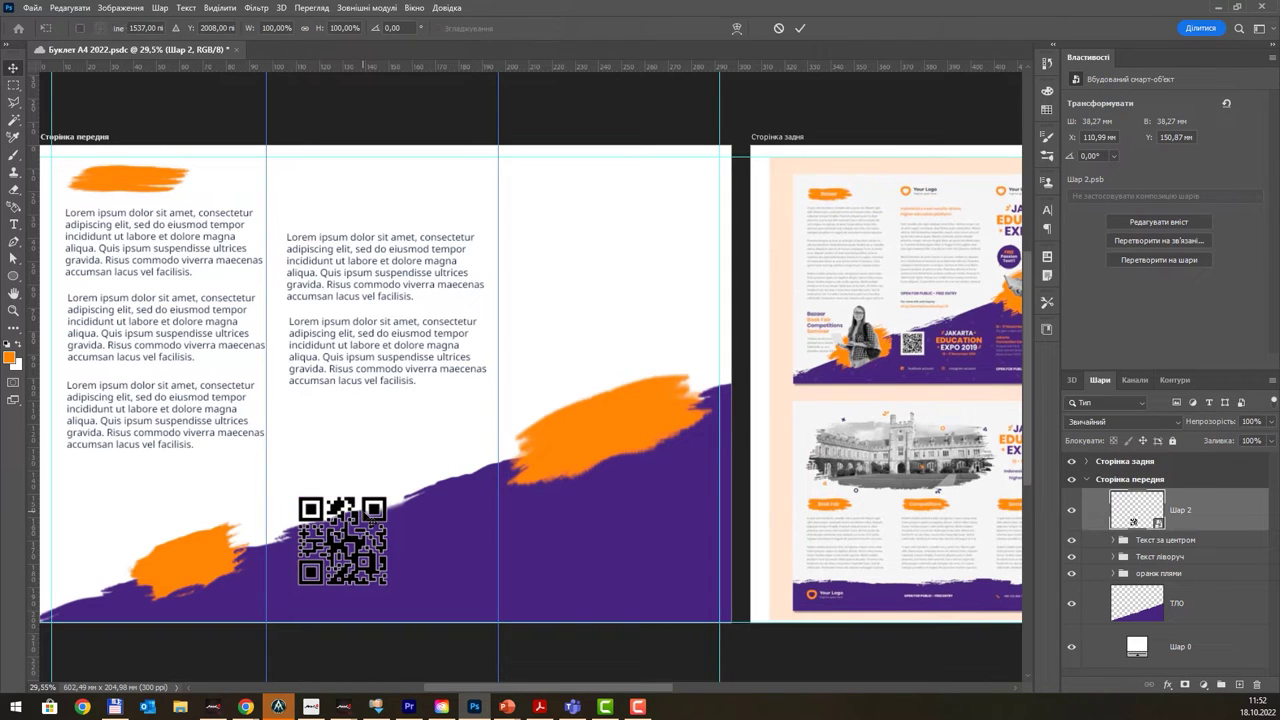
drag(386, 580, 356, 540)
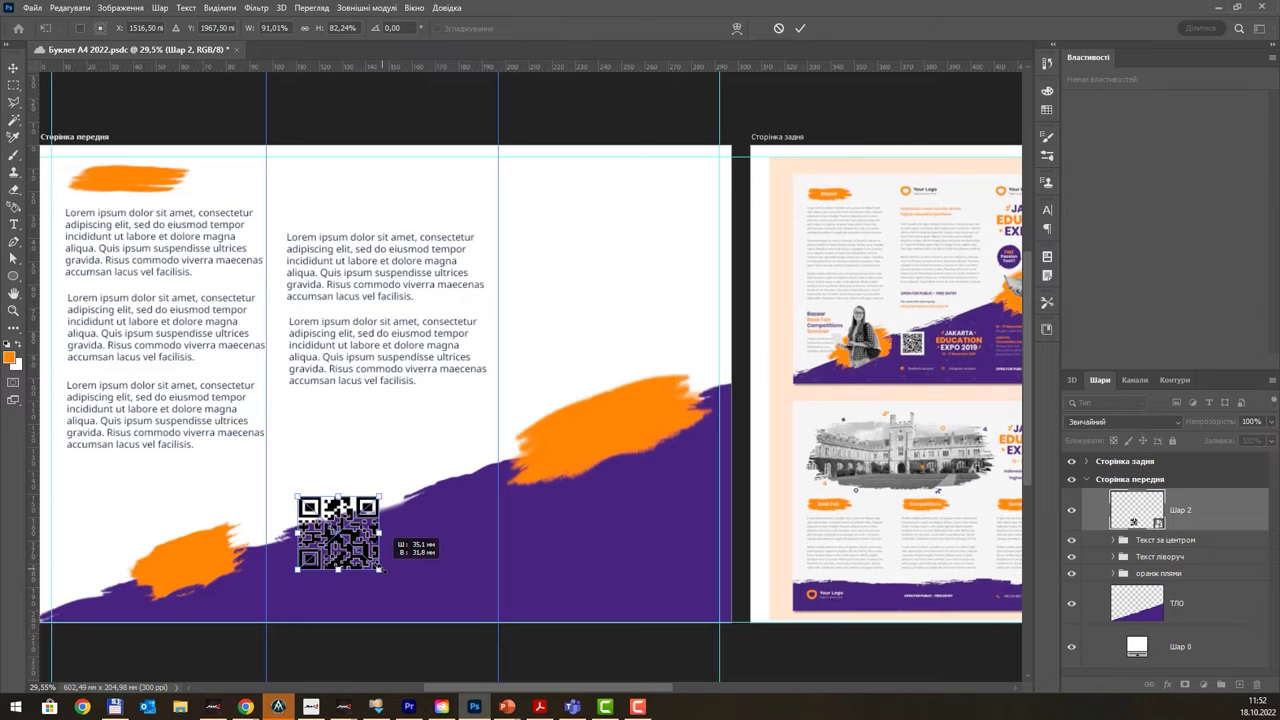
key(Escape)
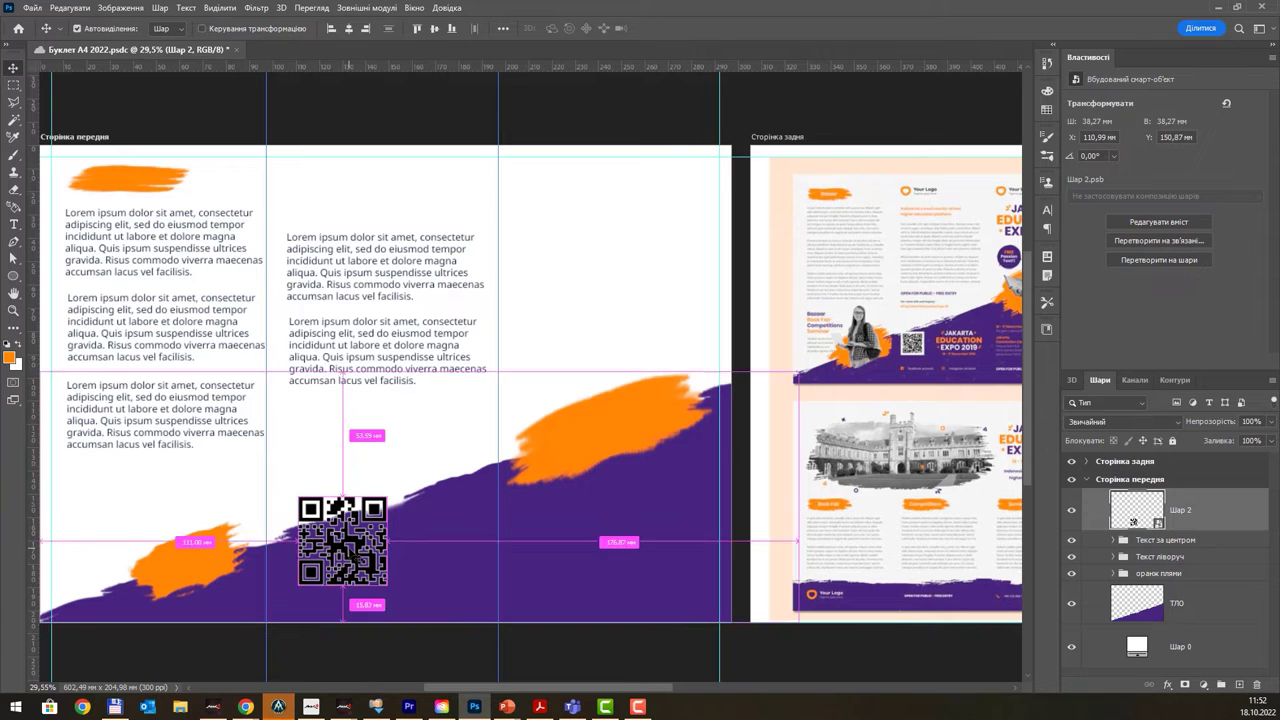
key(ctrl+t)
mouse_move(388, 585)
mouse_down()
mouse_move(320, 533)
mouse_move(350, 570)
mouse_up()
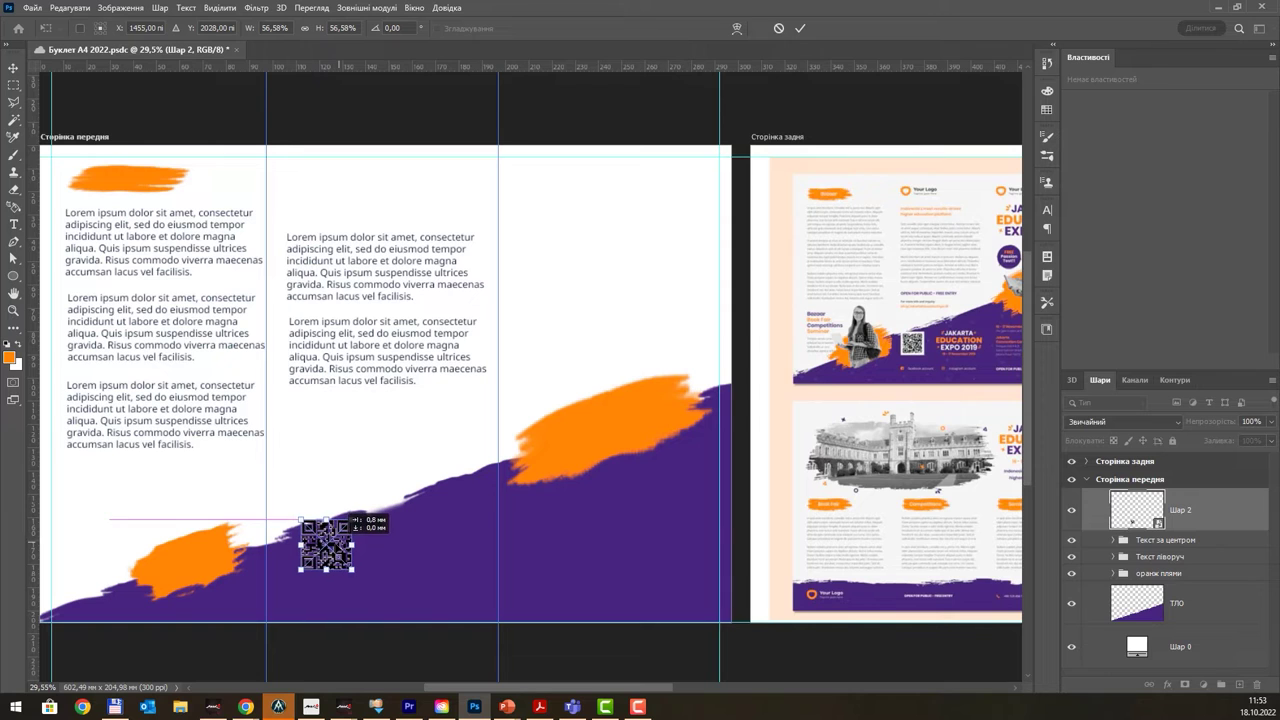
key(Return)
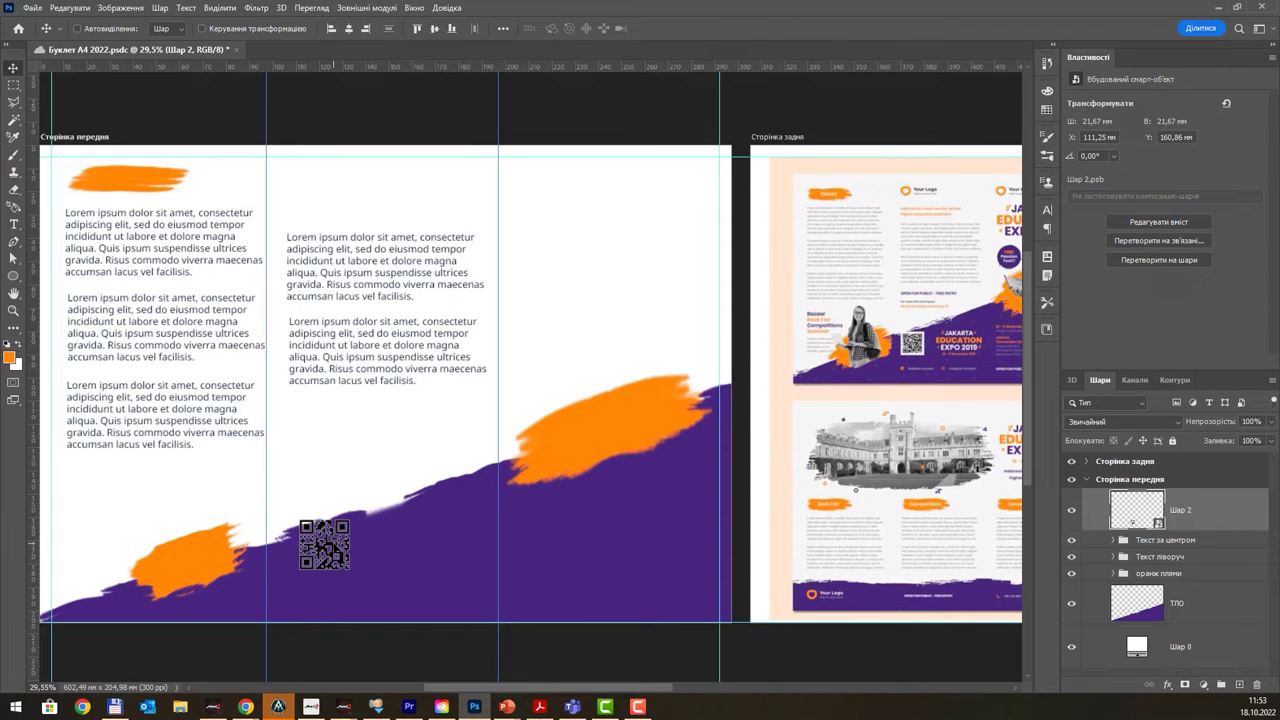
drag(334, 552, 329, 552)
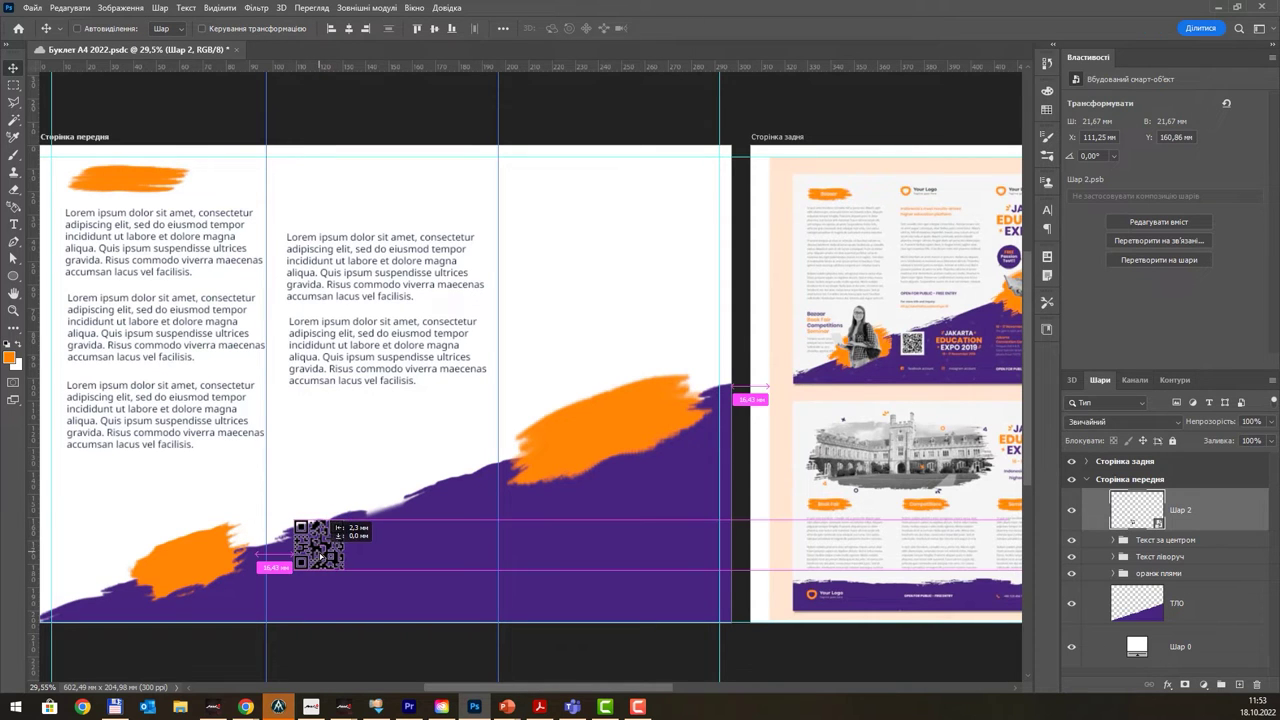
- Move the QR code layer 'Шар 2' below the оранж плями group
scroll(350, 520, up, 2)
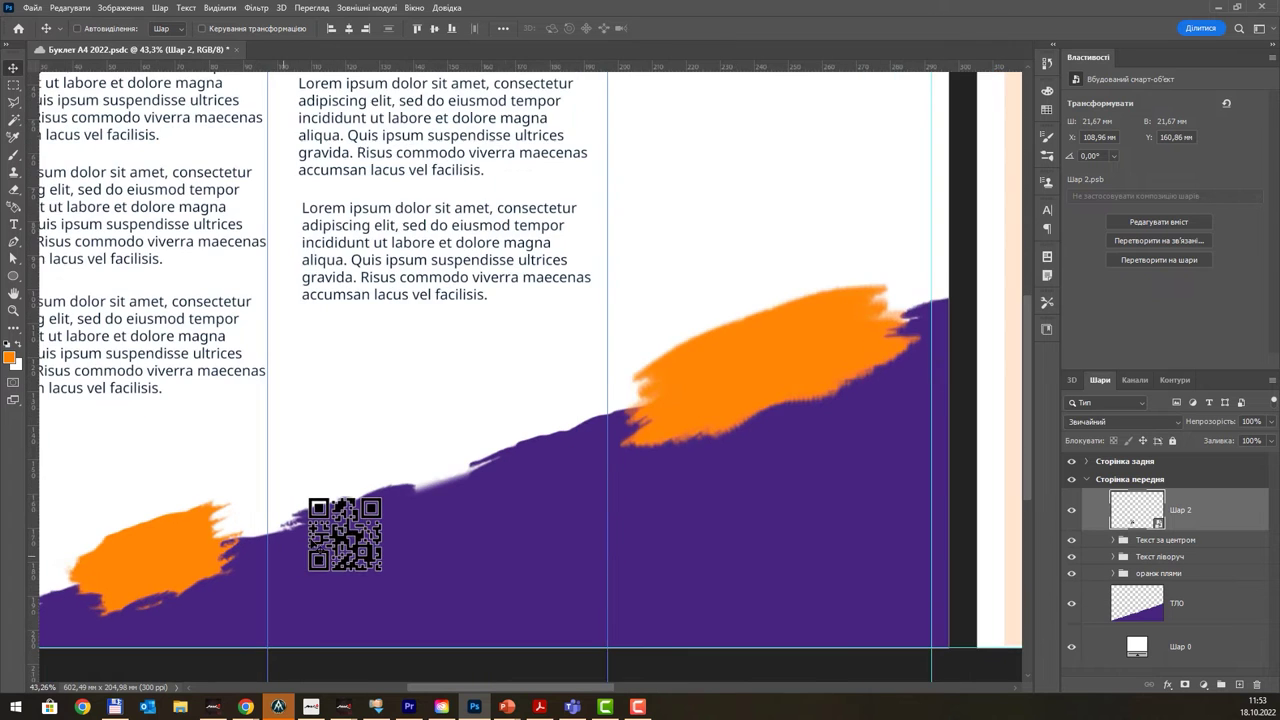
scroll(350, 520, up, 2)
scroll(350, 520, up, 1)
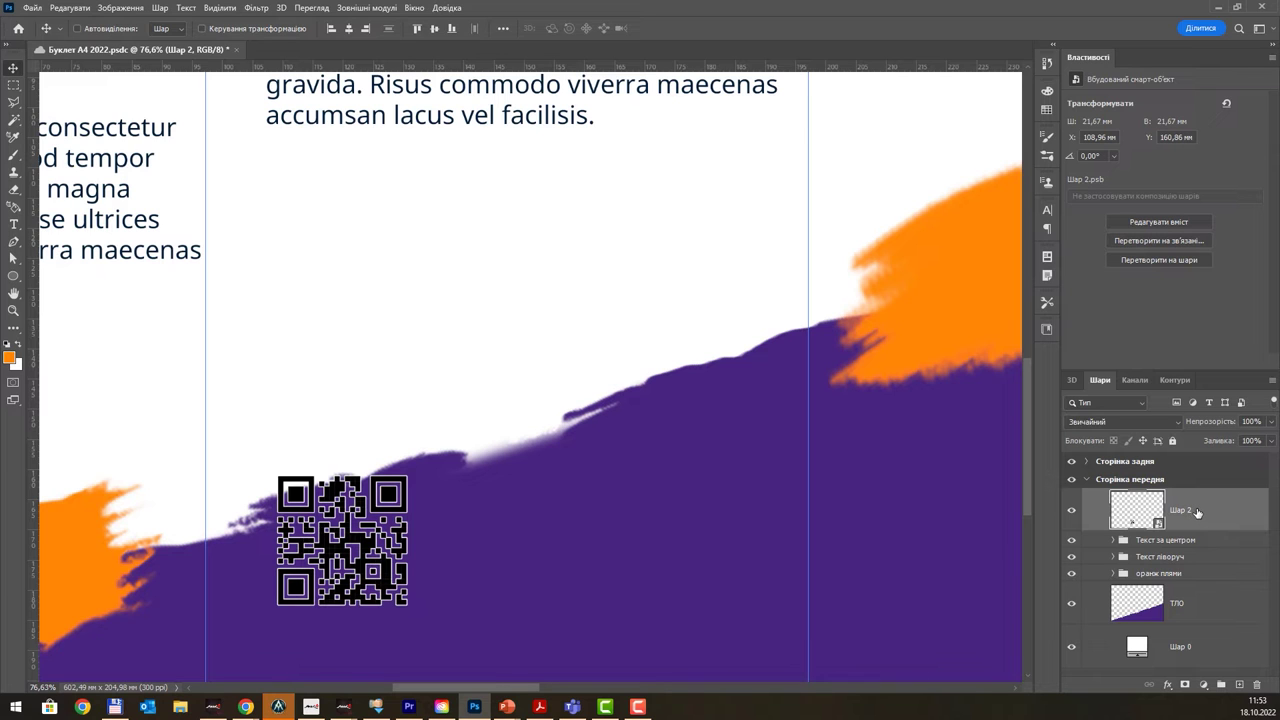
scroll(590, 392, down, 1)
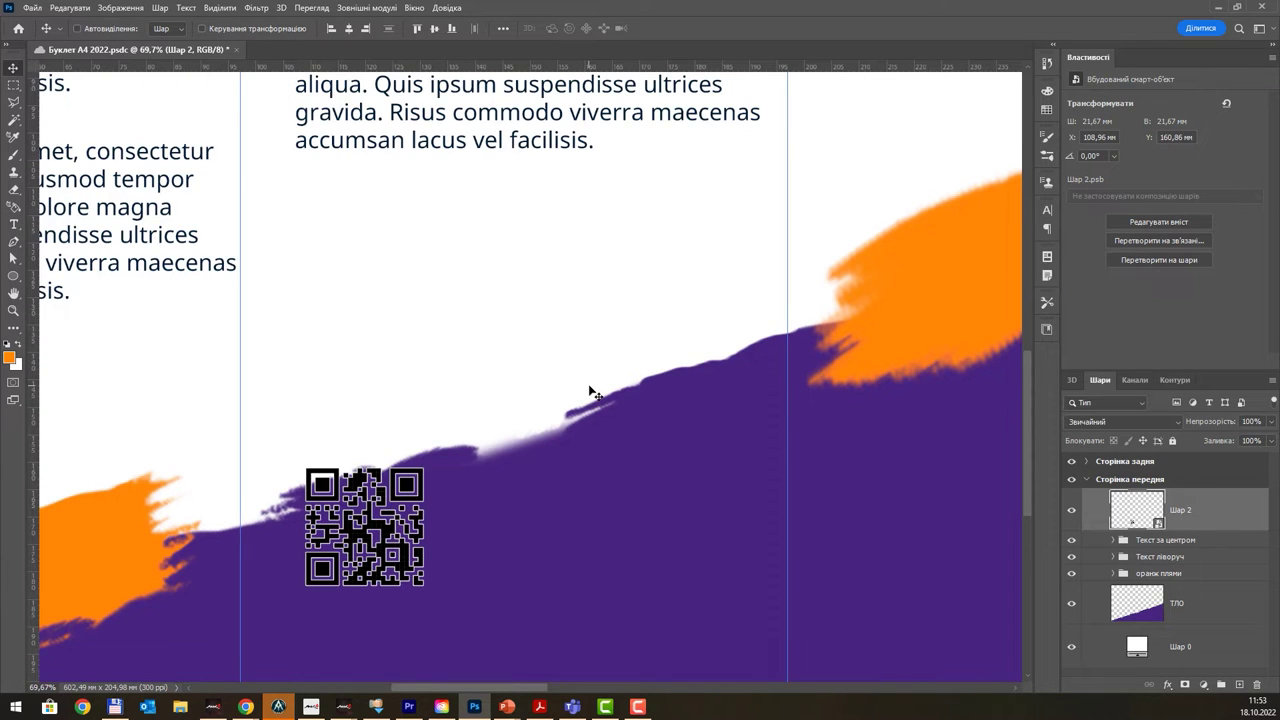
scroll(590, 392, down, 2)
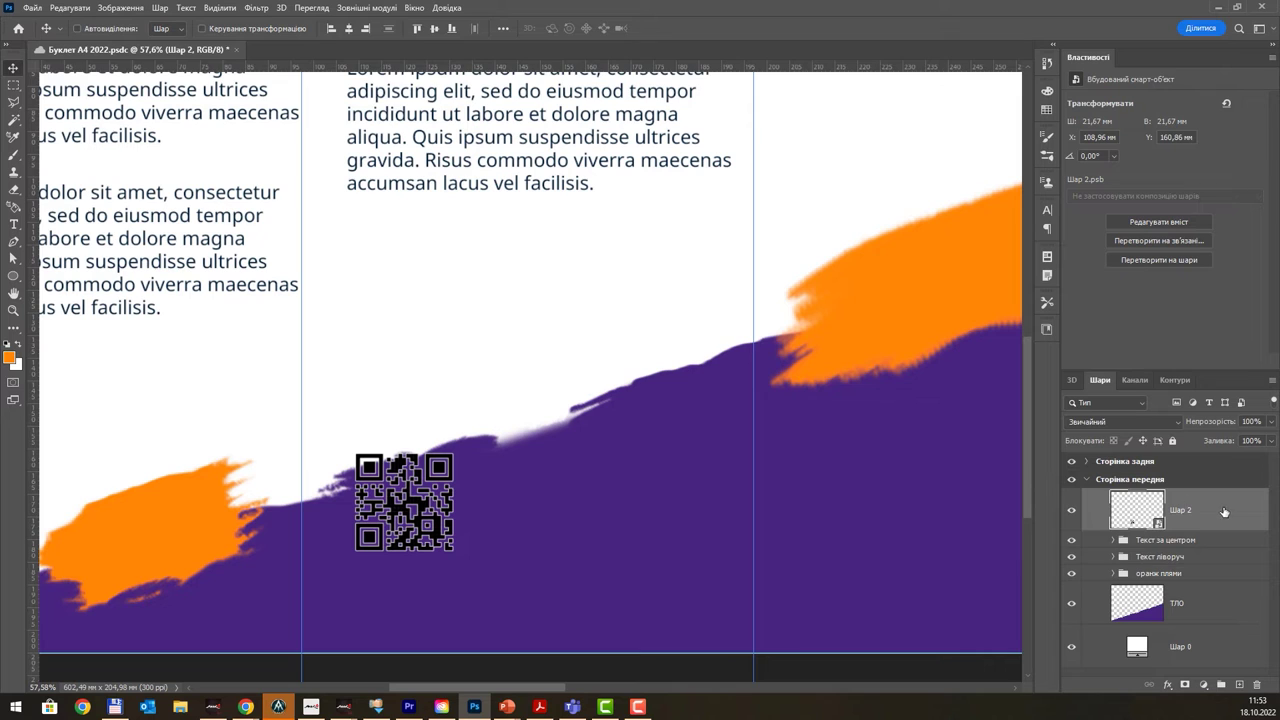
drag(1208, 516, 1198, 580)
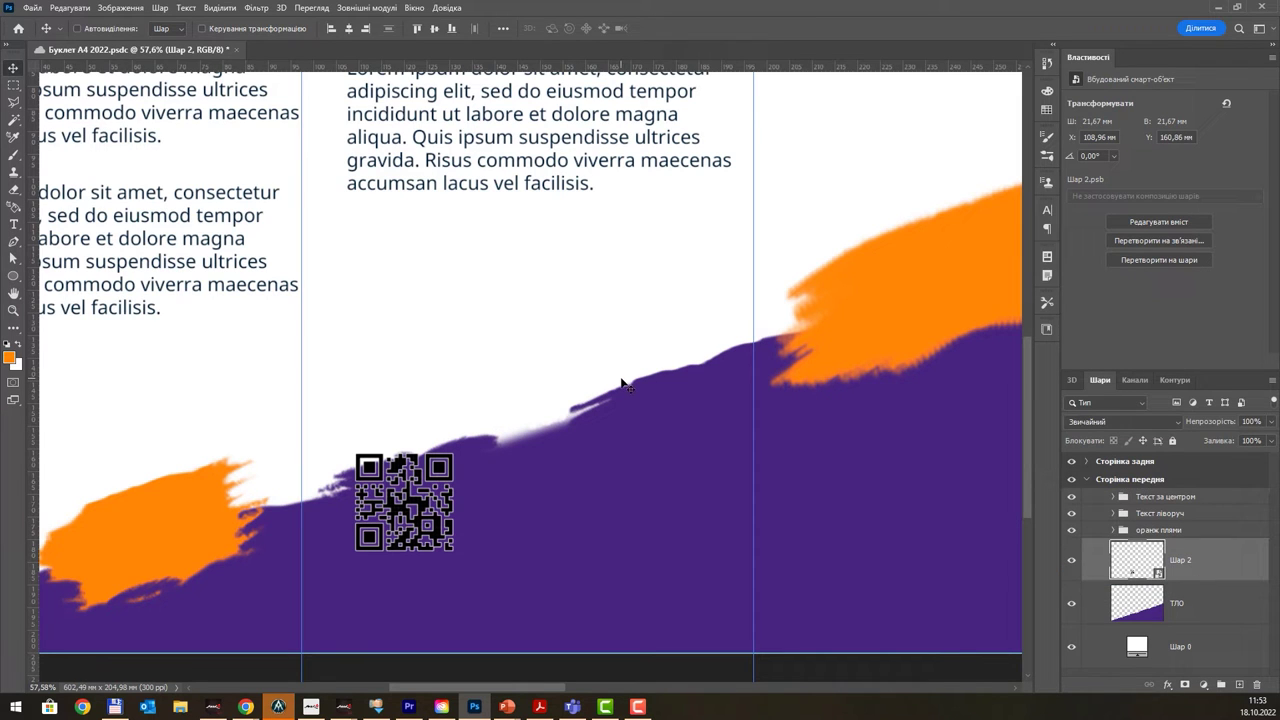
- Put the QR code layer into a new group named 'Qr'
key(ctrl+g)
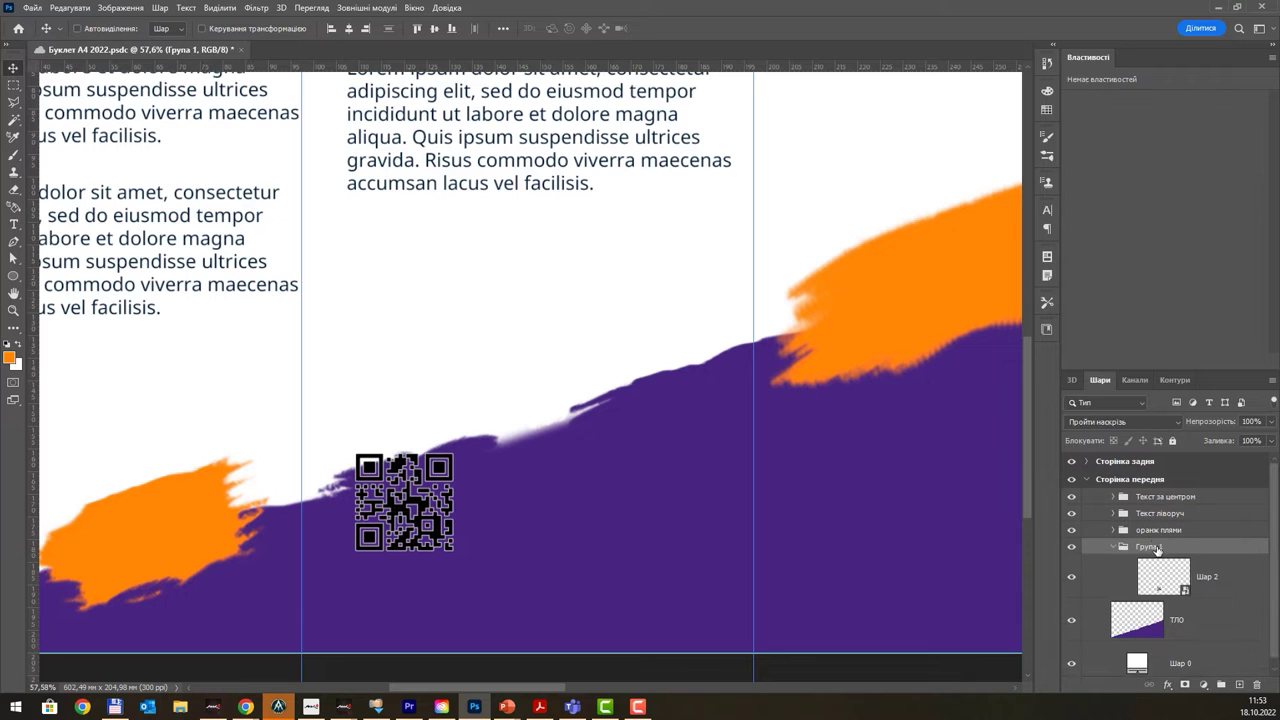
double_click(1150, 546)
text(Qr)
key(Return)
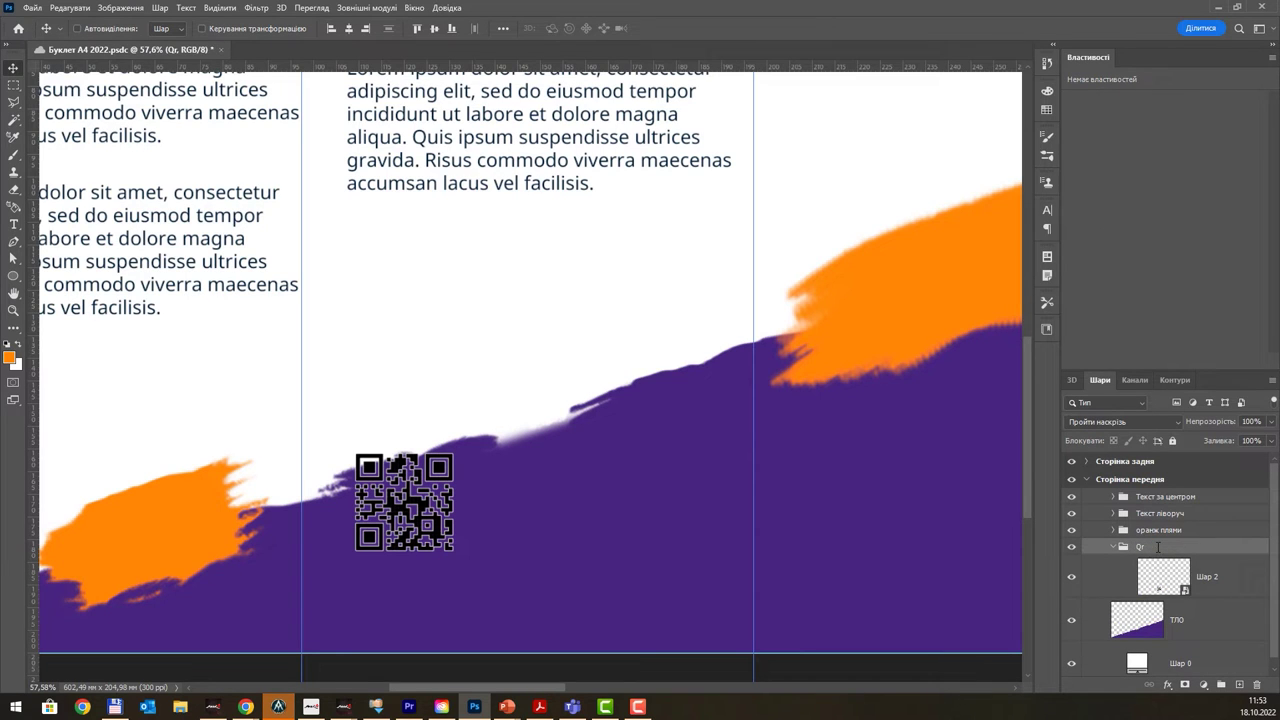
click(1140, 594)
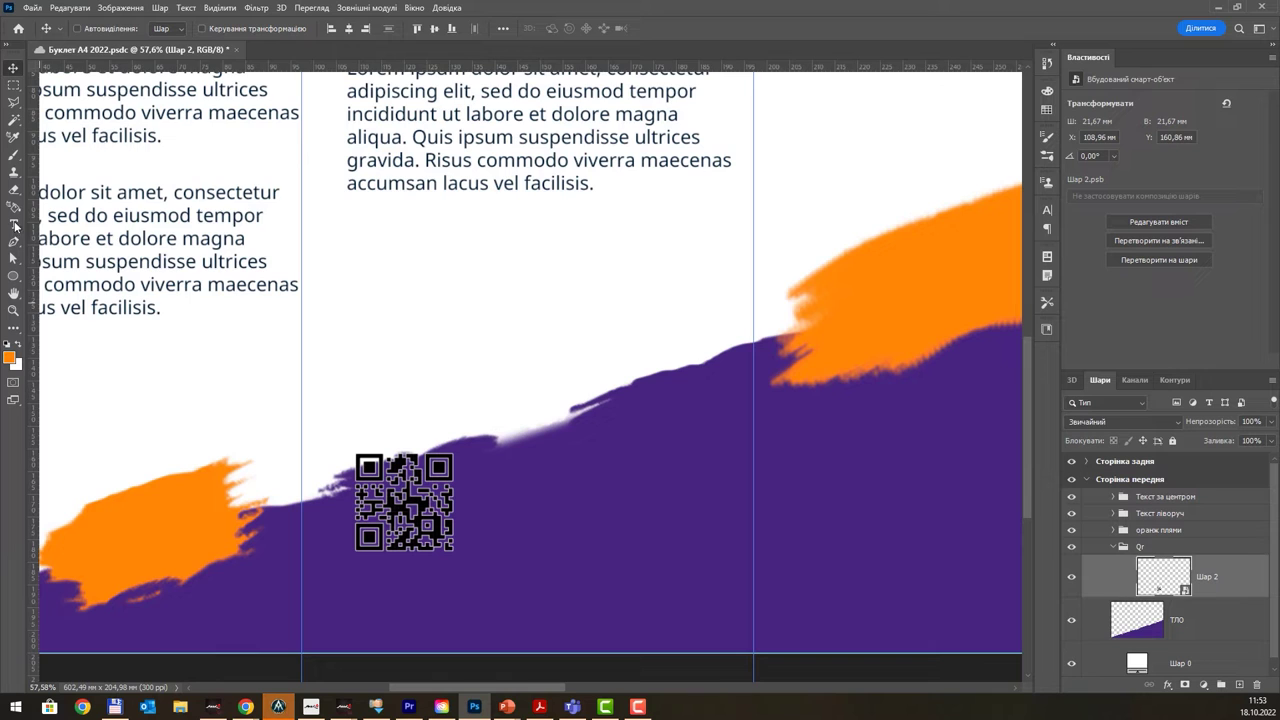
click(14, 278)
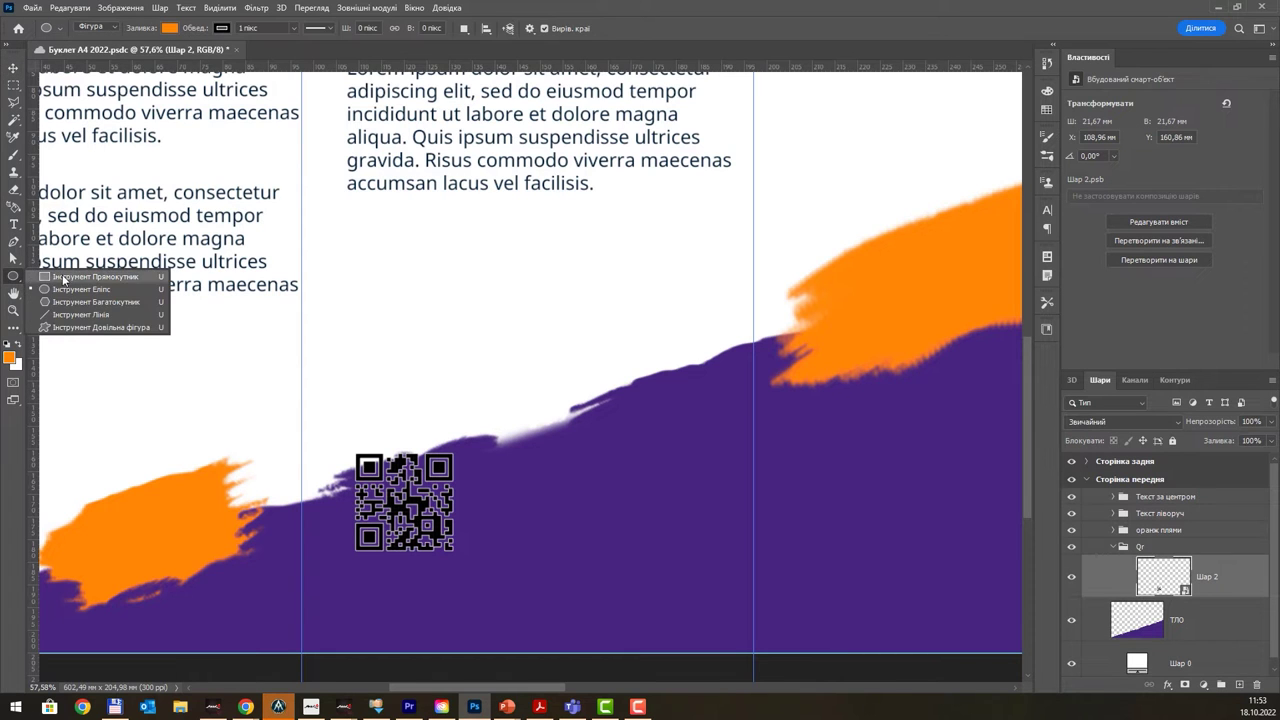
- Draw a white square of about 23,5 × 23,8 mm beneath the QR code inside the Qr group
click(95, 276)
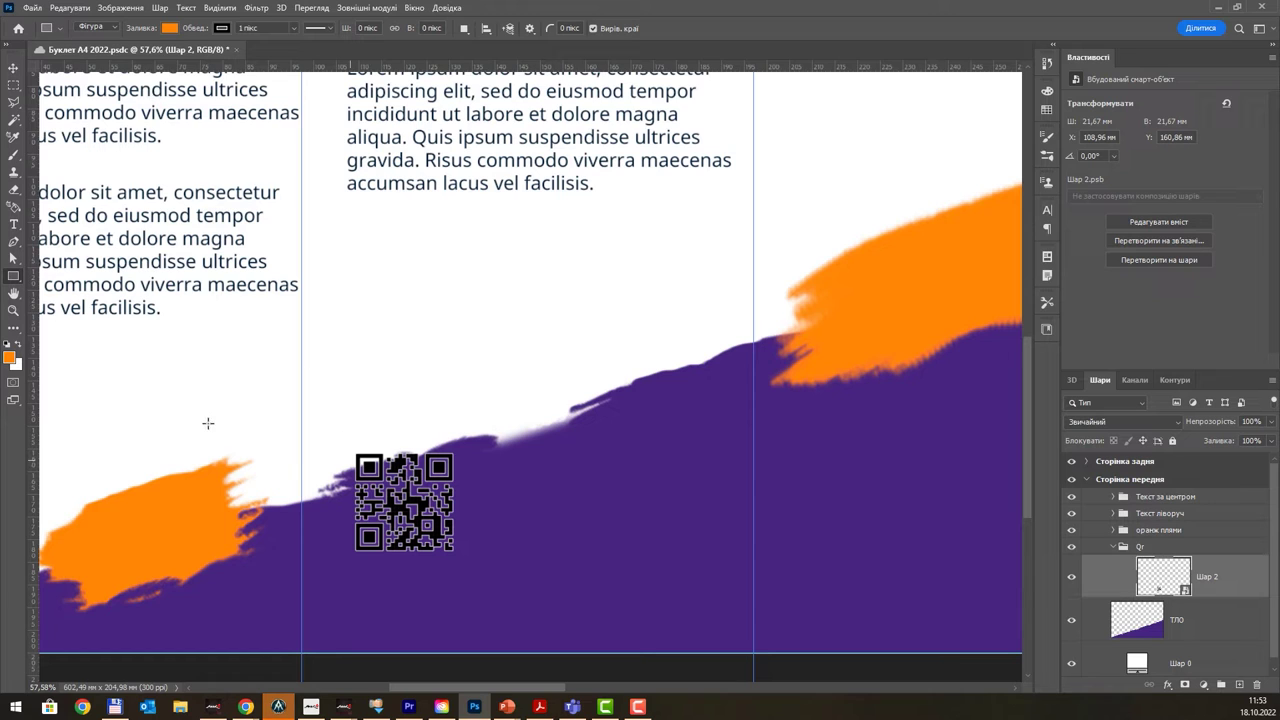
click(20, 346)
drag(350, 449, 457, 556)
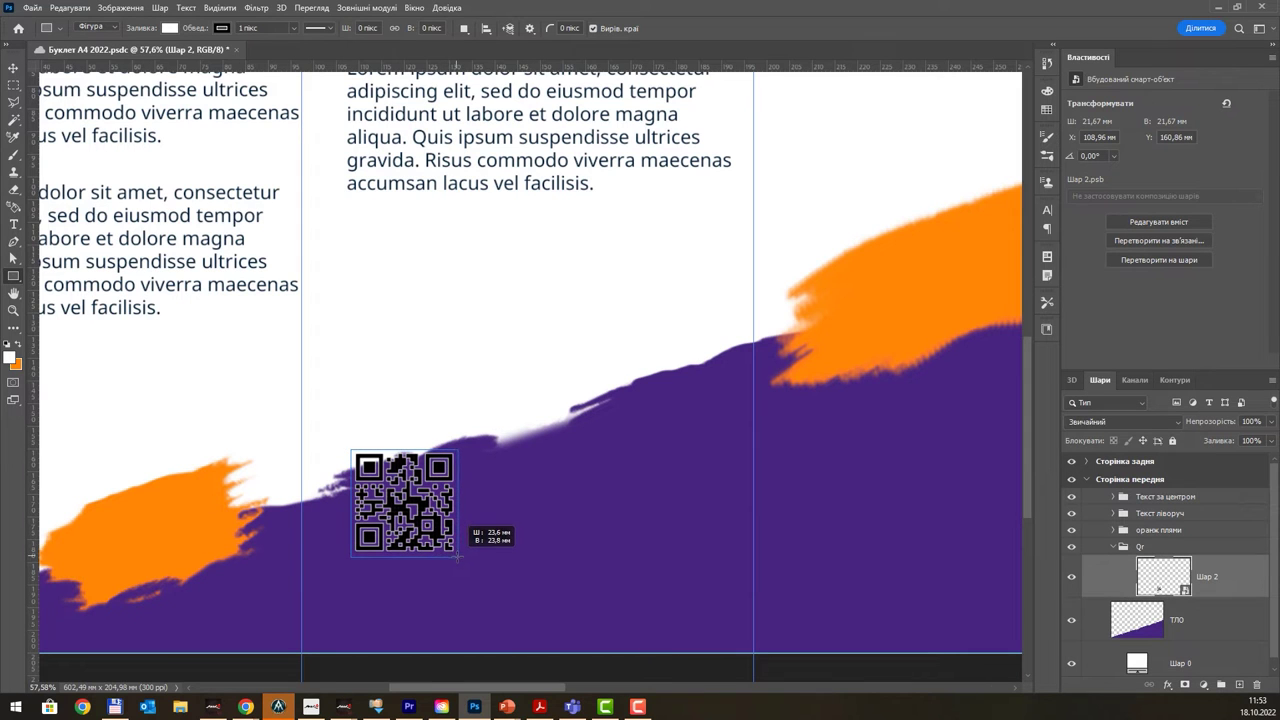
drag(457, 556, 458, 557)
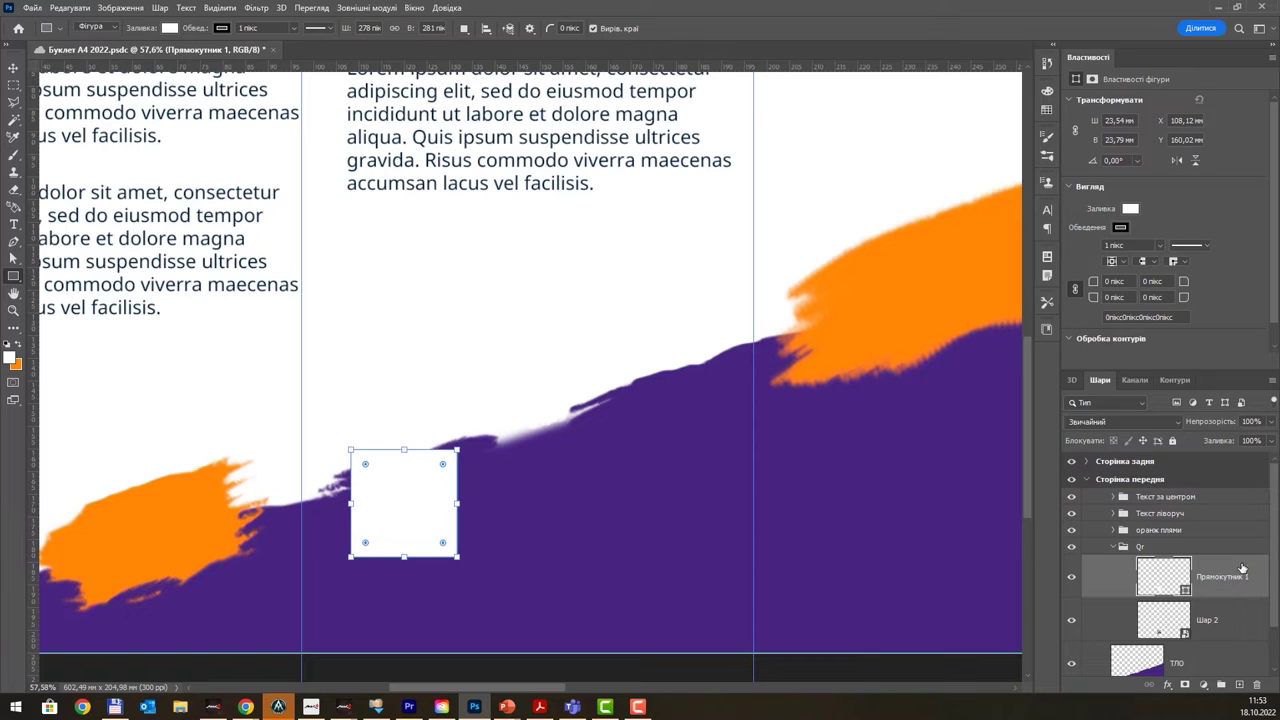
drag(1240, 572, 1224, 630)
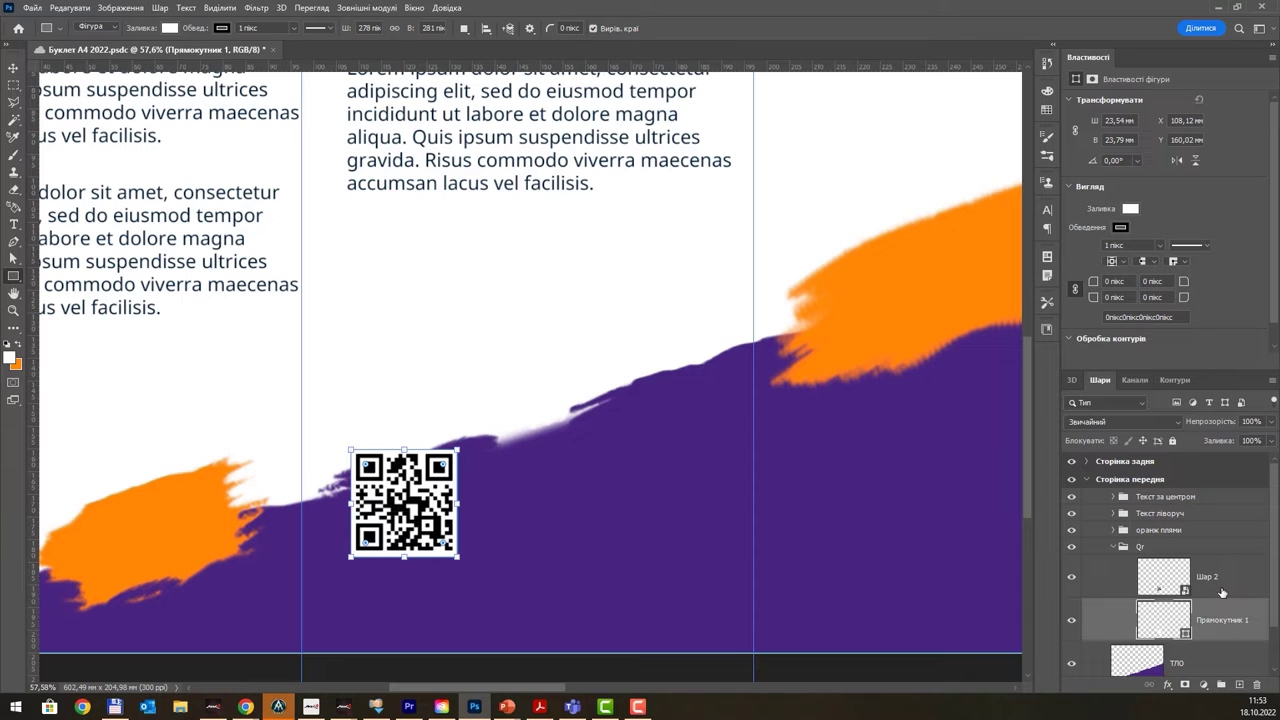
click(1113, 547)
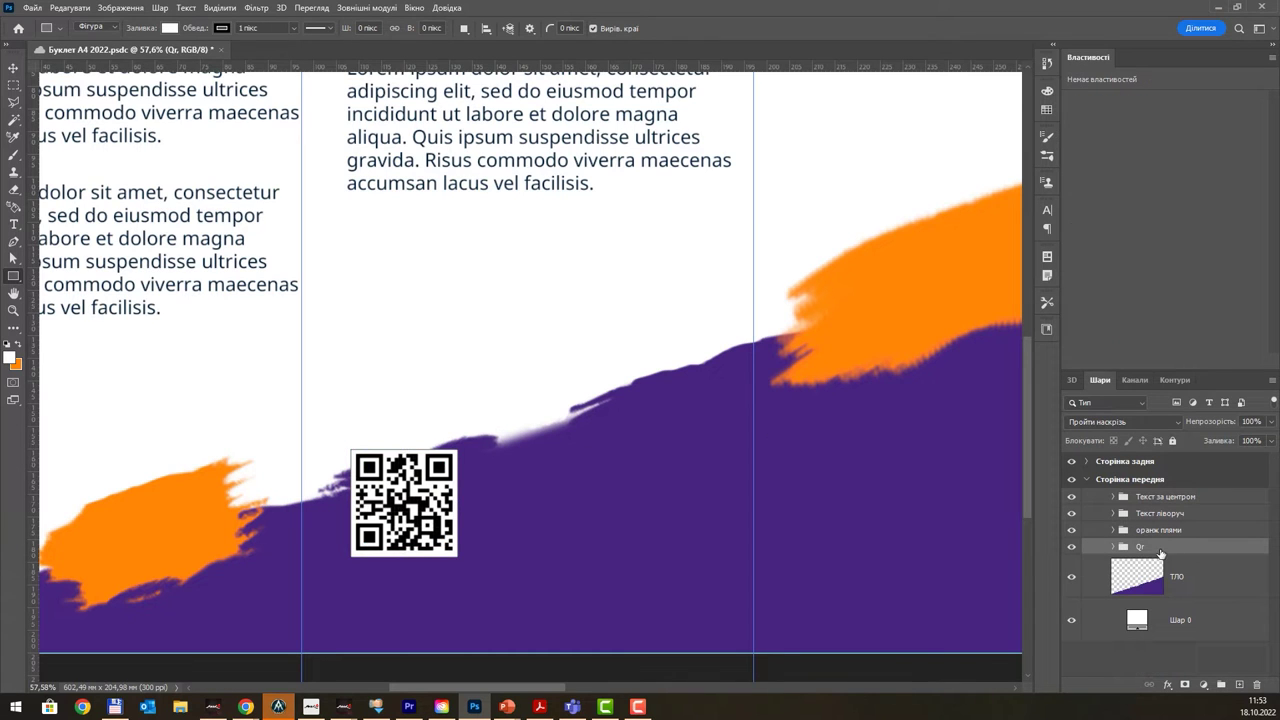
- Shift the QR code slightly to the right within the middle panel
scroll(565, 399, down, 2)
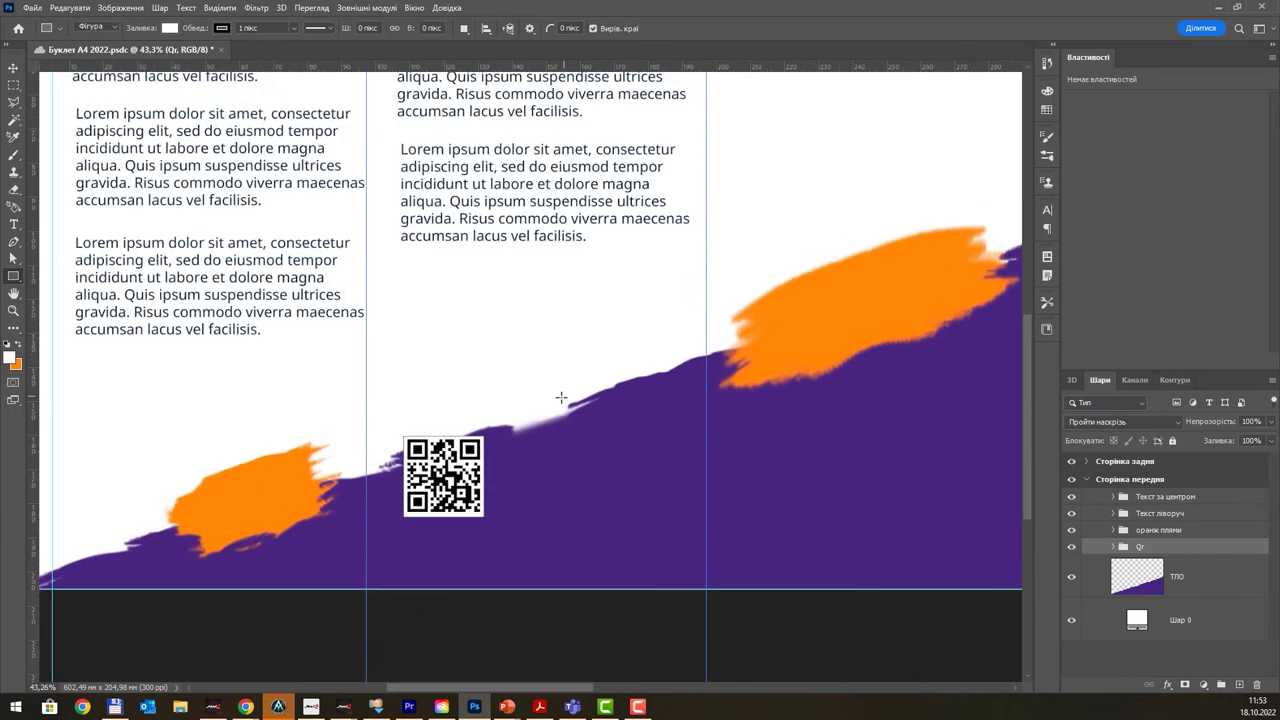
scroll(548, 400, down, 2)
scroll(548, 400, down, 1)
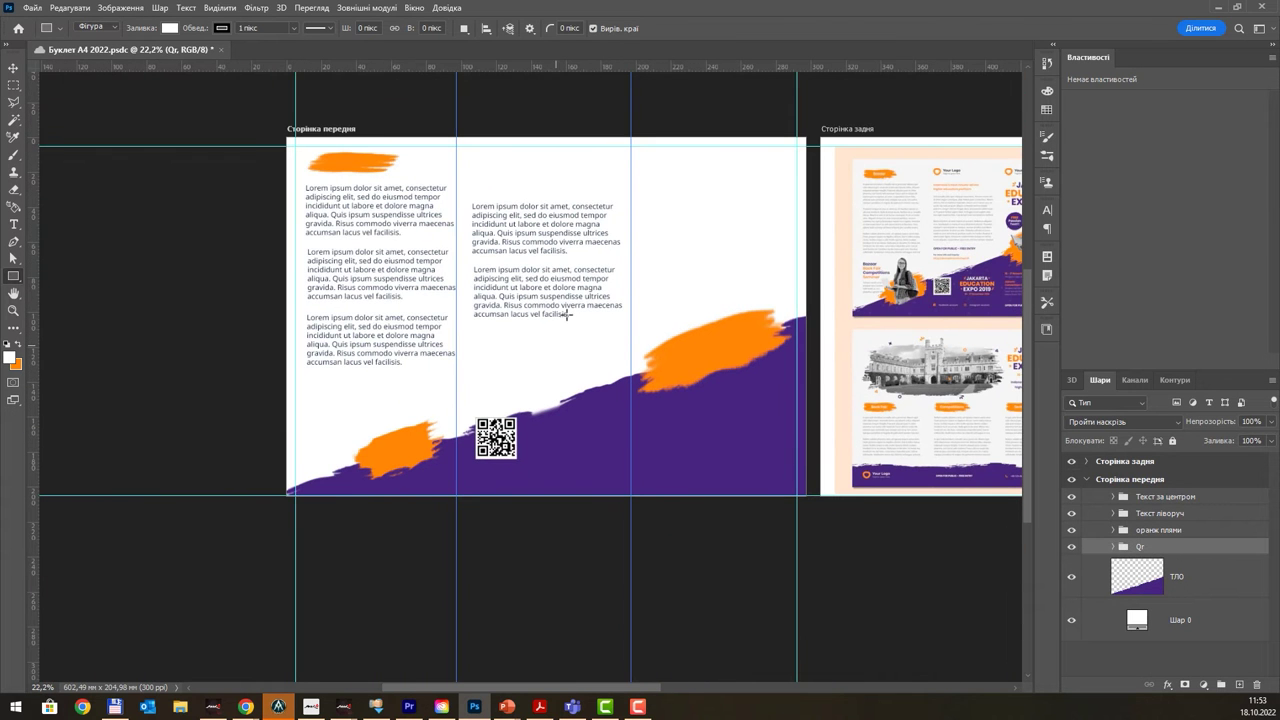
click(14, 67)
scroll(480, 360, up, 1)
scroll(365, 530, up, 2)
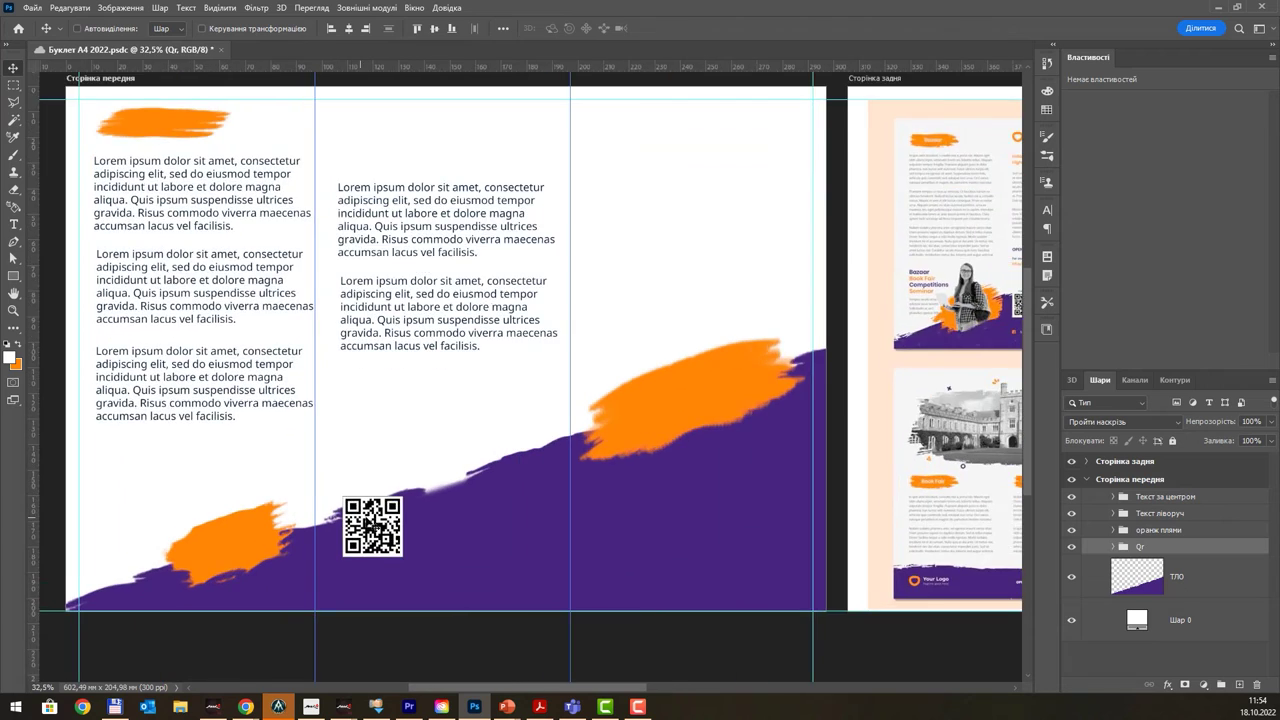
scroll(365, 530, up, 1)
scroll(365, 530, up, 1)
mouse_move(352, 507)
mouse_down()
mouse_move(370, 507)
mouse_move(362, 540)
mouse_up()
- Pan and zoom out to review both booklet pages, then switch to the browser
scroll(506, 391, down, 3)
drag(562, 326, 540, 347)
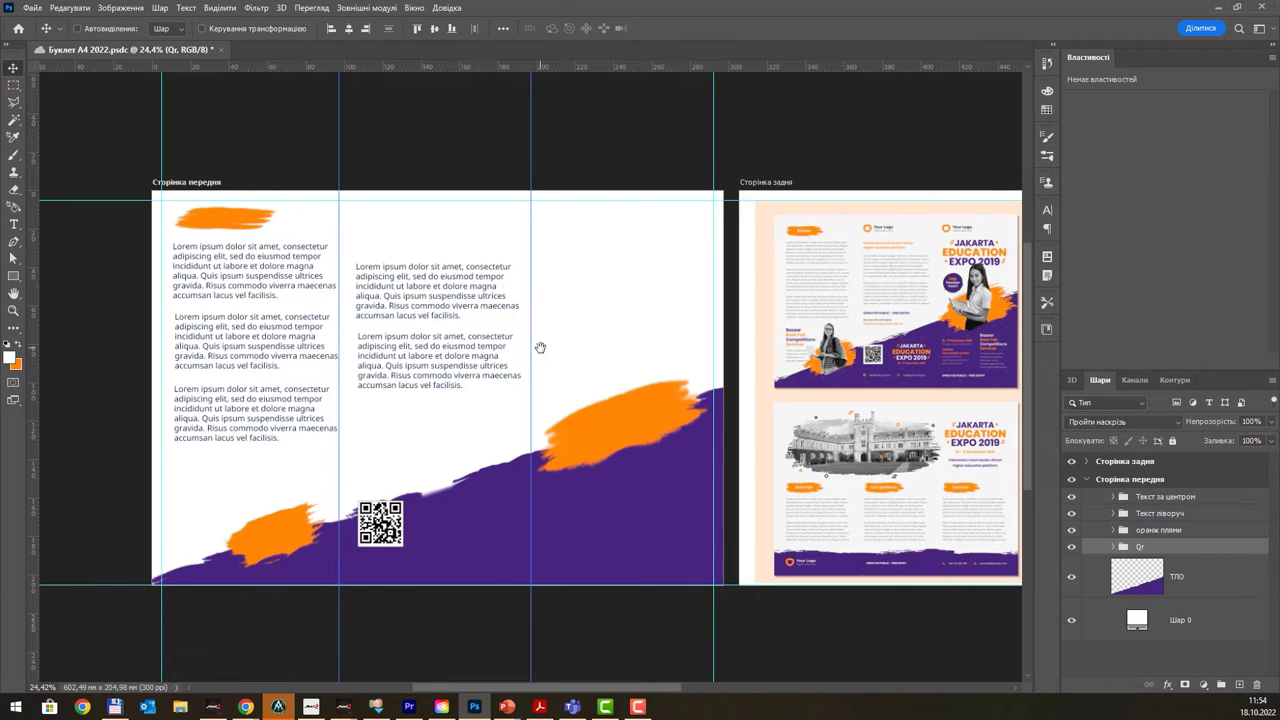
scroll(895, 225, up, 3)
scroll(884, 240, up, 3)
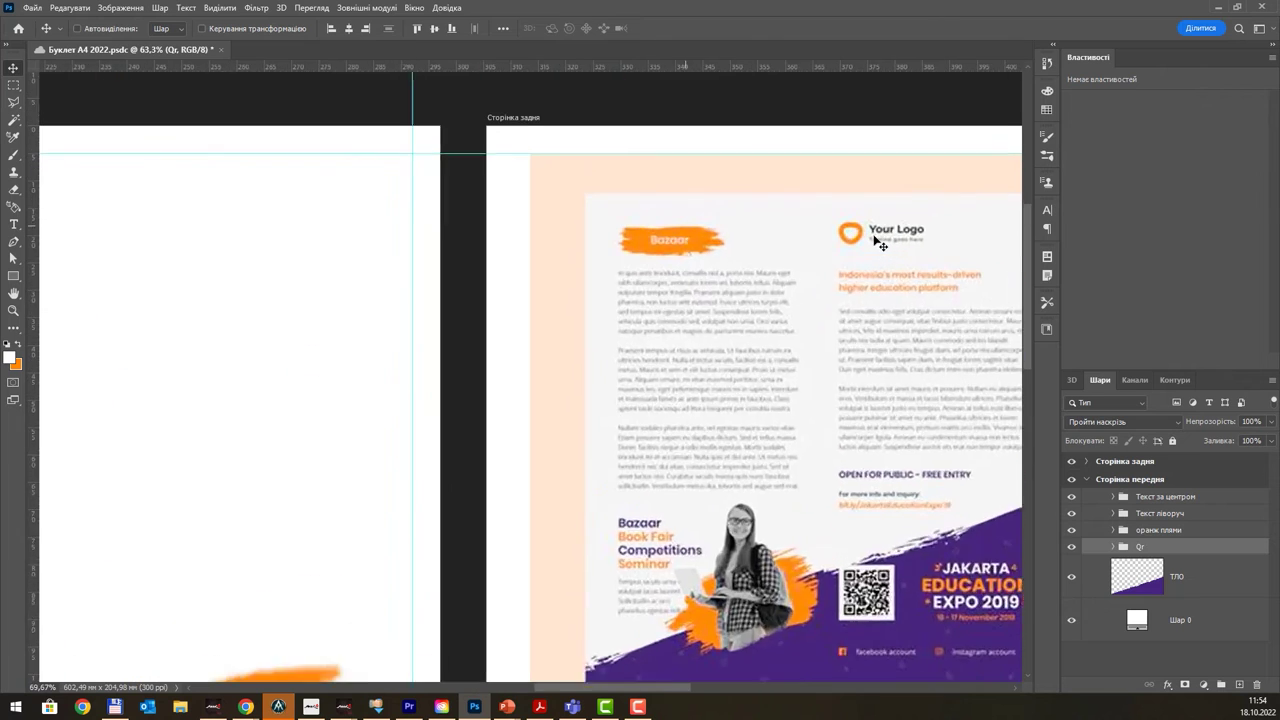
scroll(880, 242, up, 3)
scroll(880, 242, down, 3)
scroll(880, 242, down, 2)
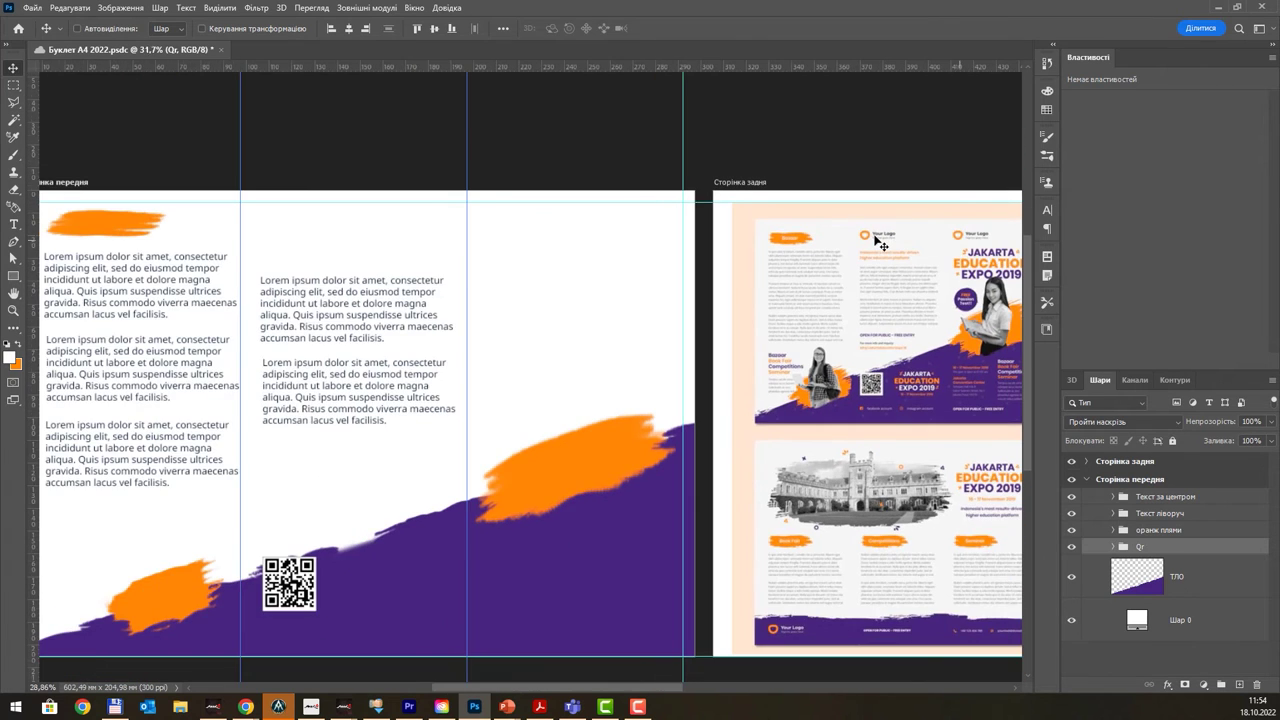
scroll(880, 242, down, 1)
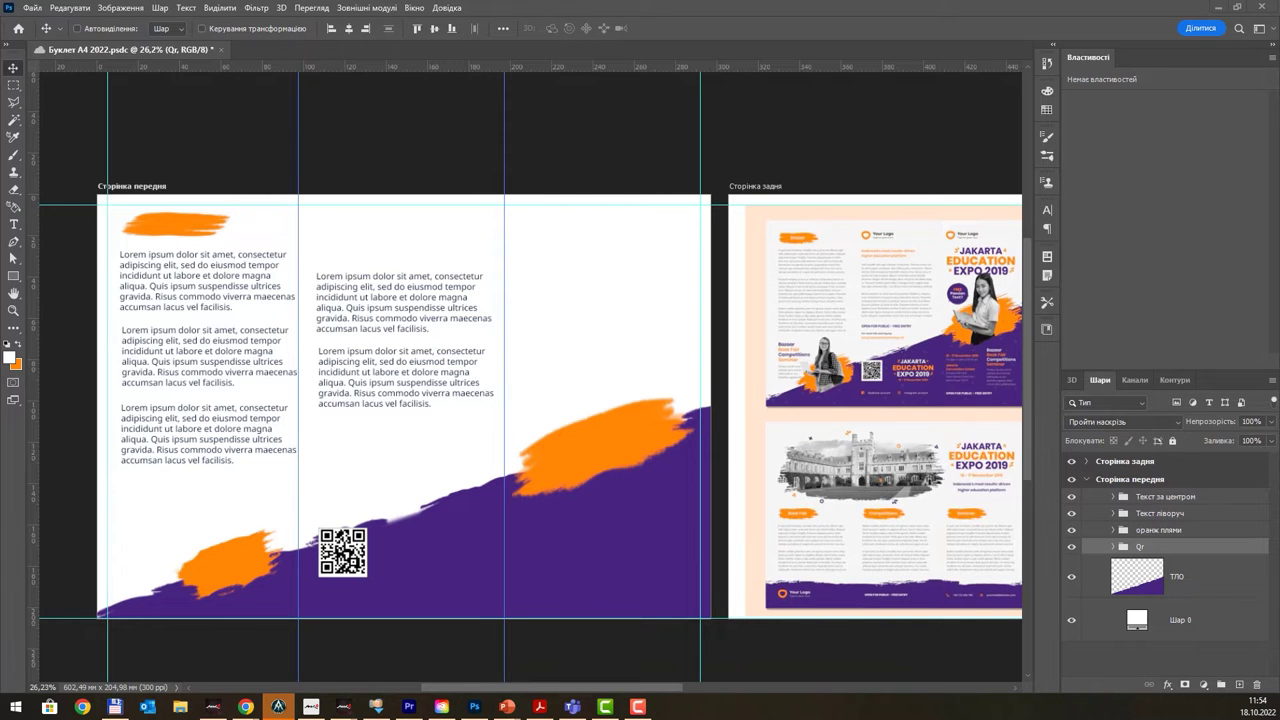
key(alt+Tab)
- Copy the department logo image from the okmm.nmu.org.ua site, then minimize Chrome
click(240, 11)
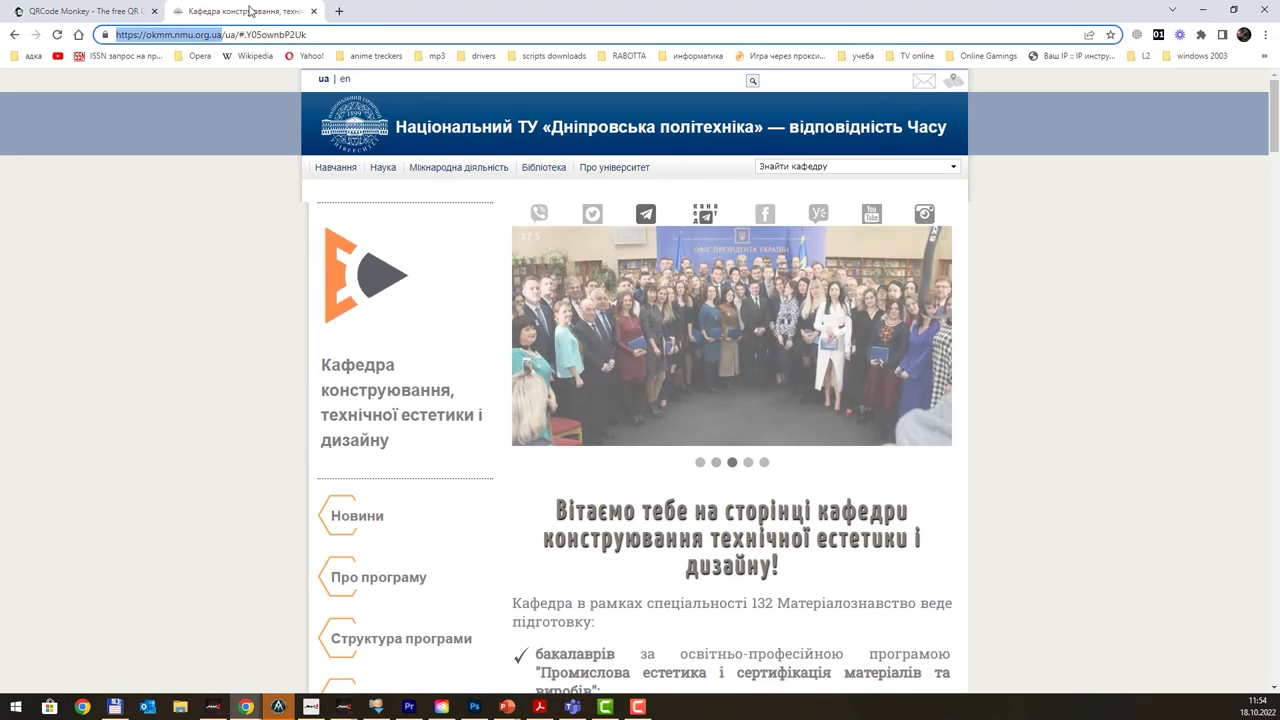
right_click(371, 285)
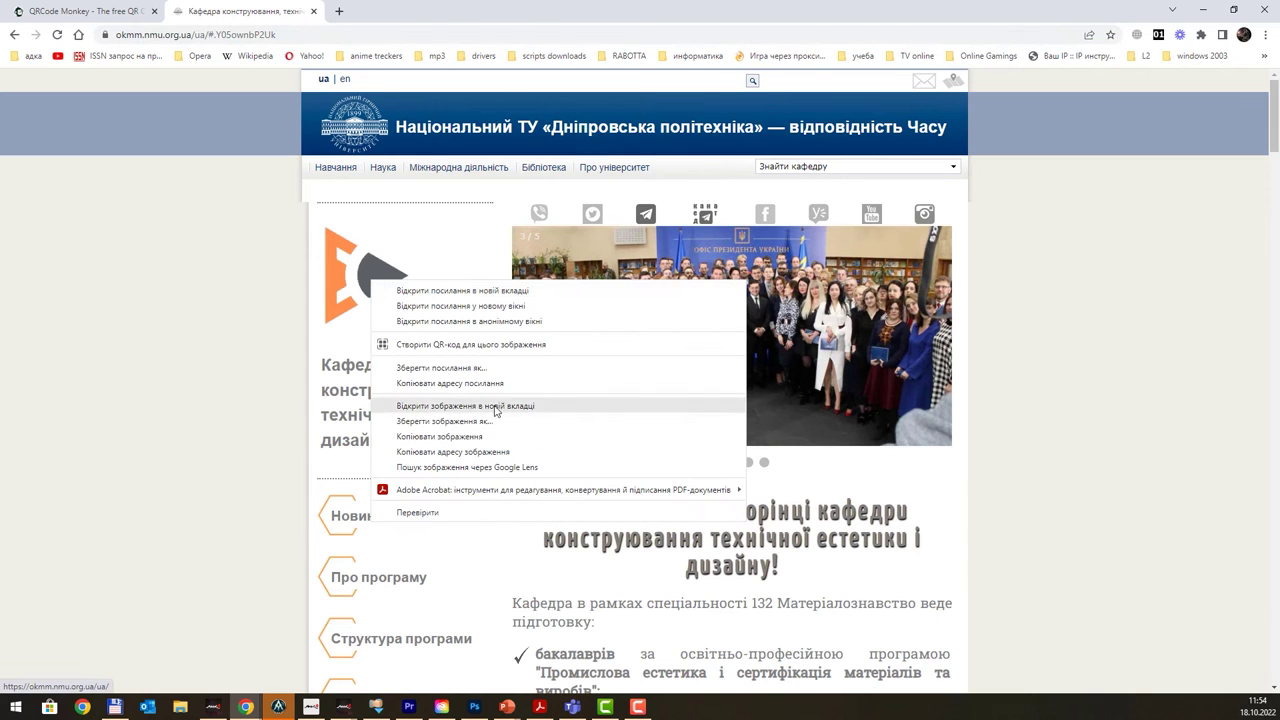
click(400, 434)
click(1203, 9)
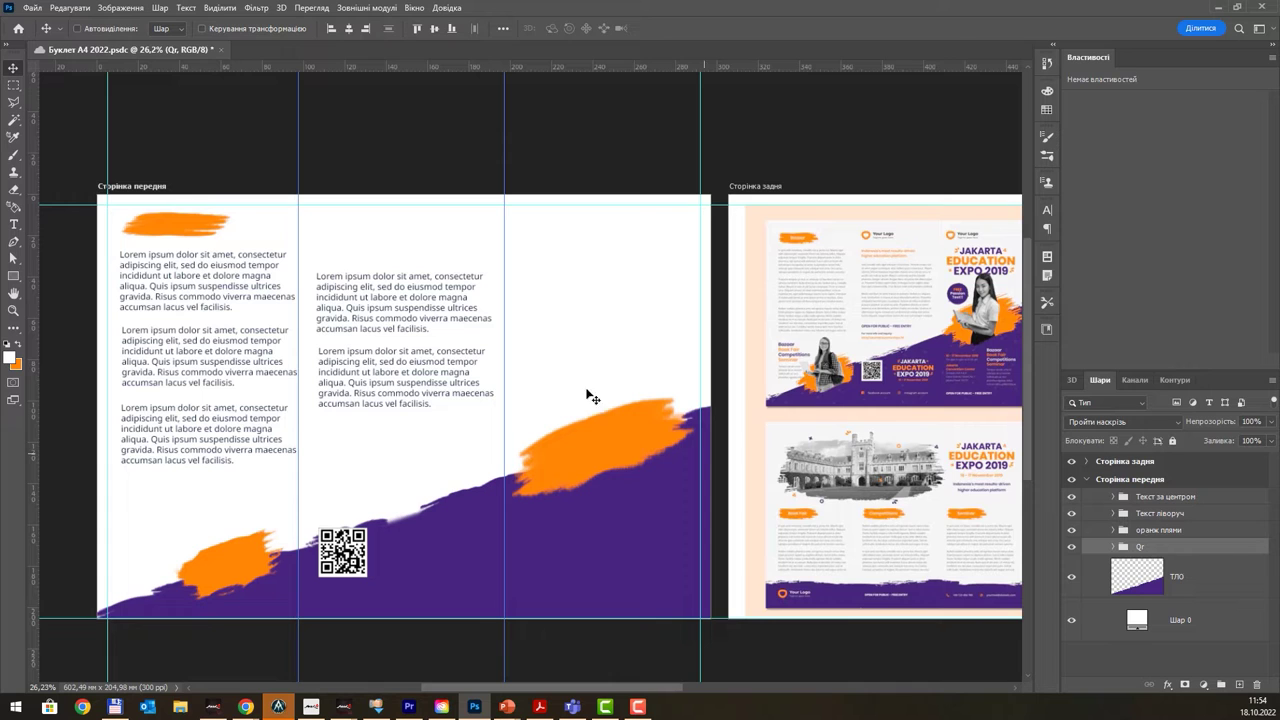
- Paste the department logo above ТЛО in the right front panel and delete its black background
click(1164, 588)
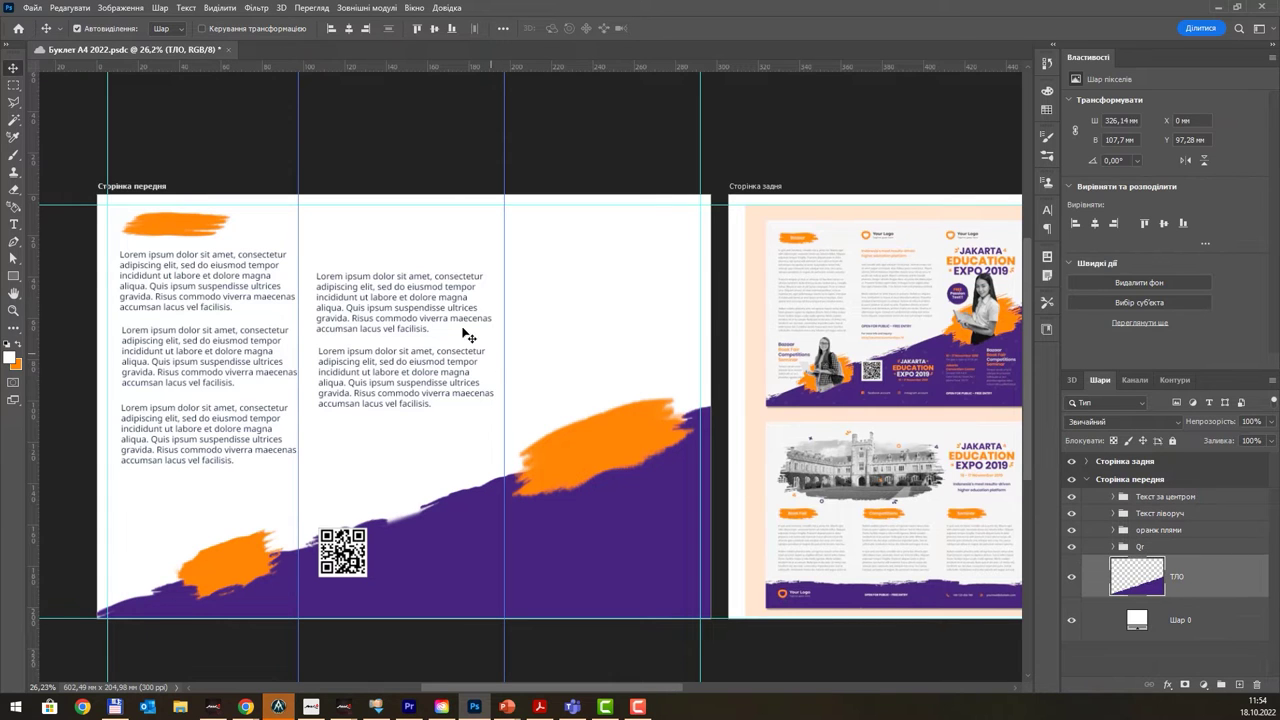
key(ctrl+v)
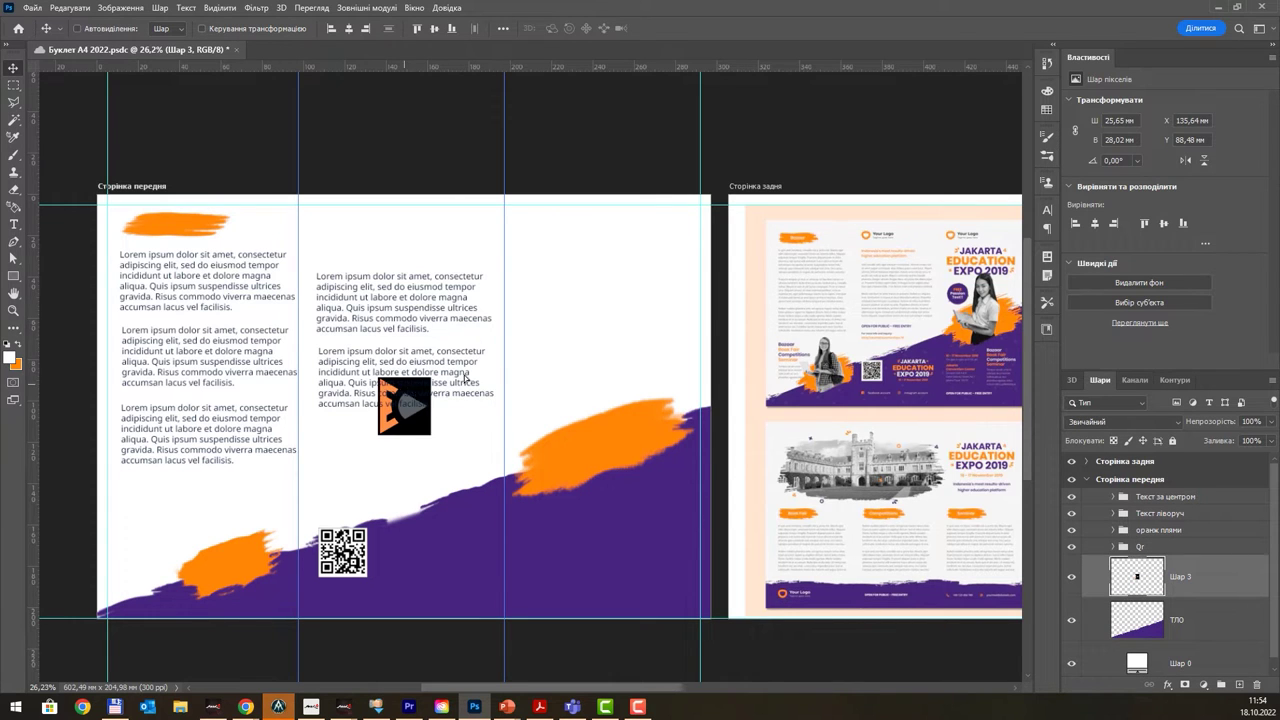
drag(406, 390, 576, 281)
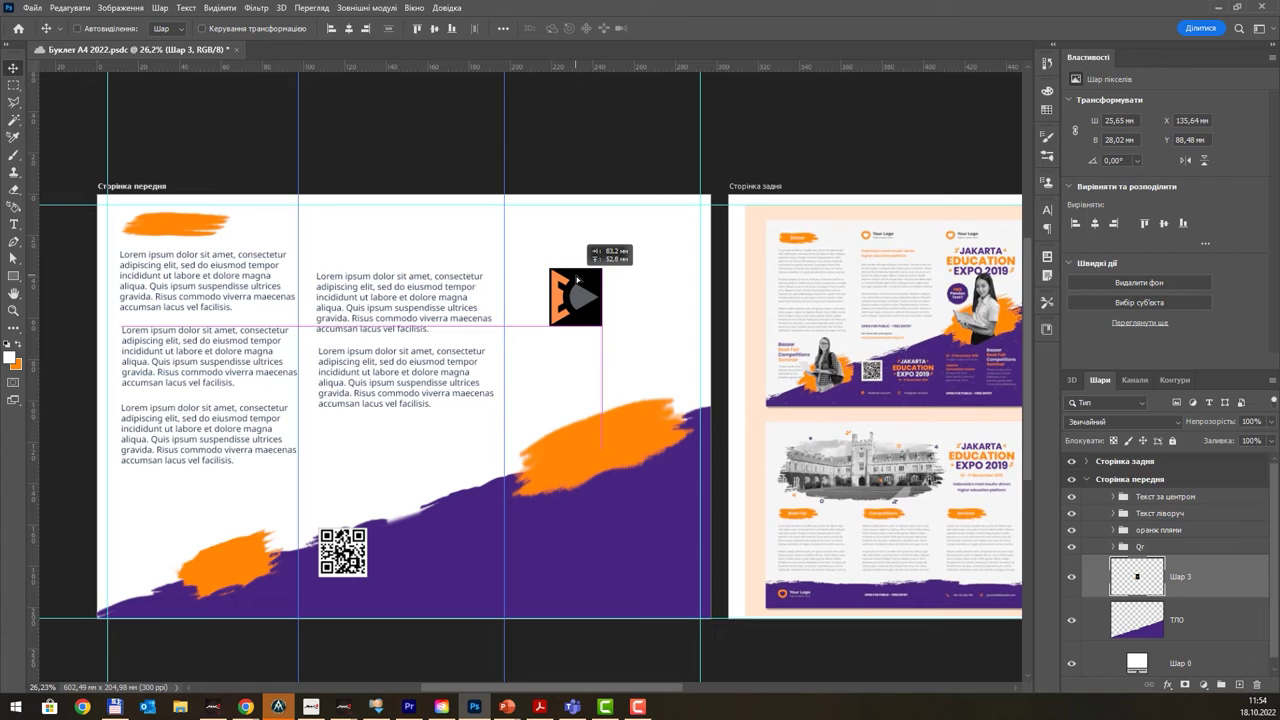
click(14, 119)
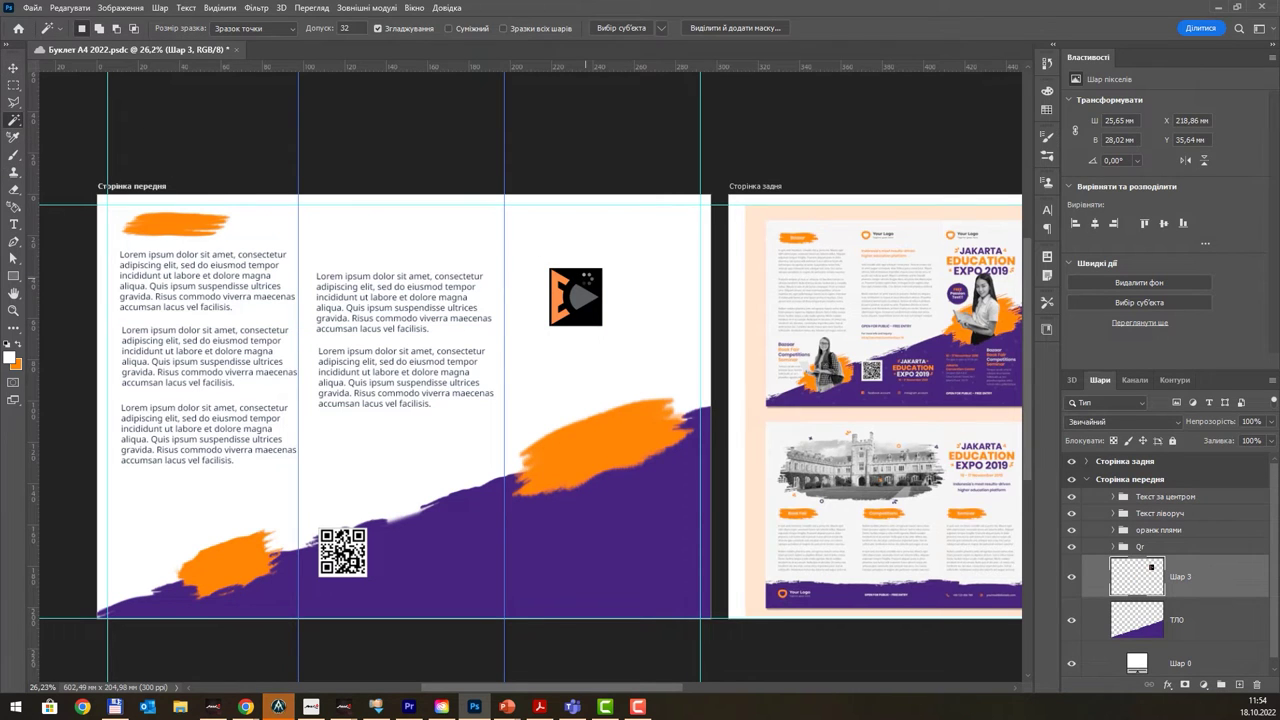
click(585, 278)
key(Delete)
key(ctrl+t)
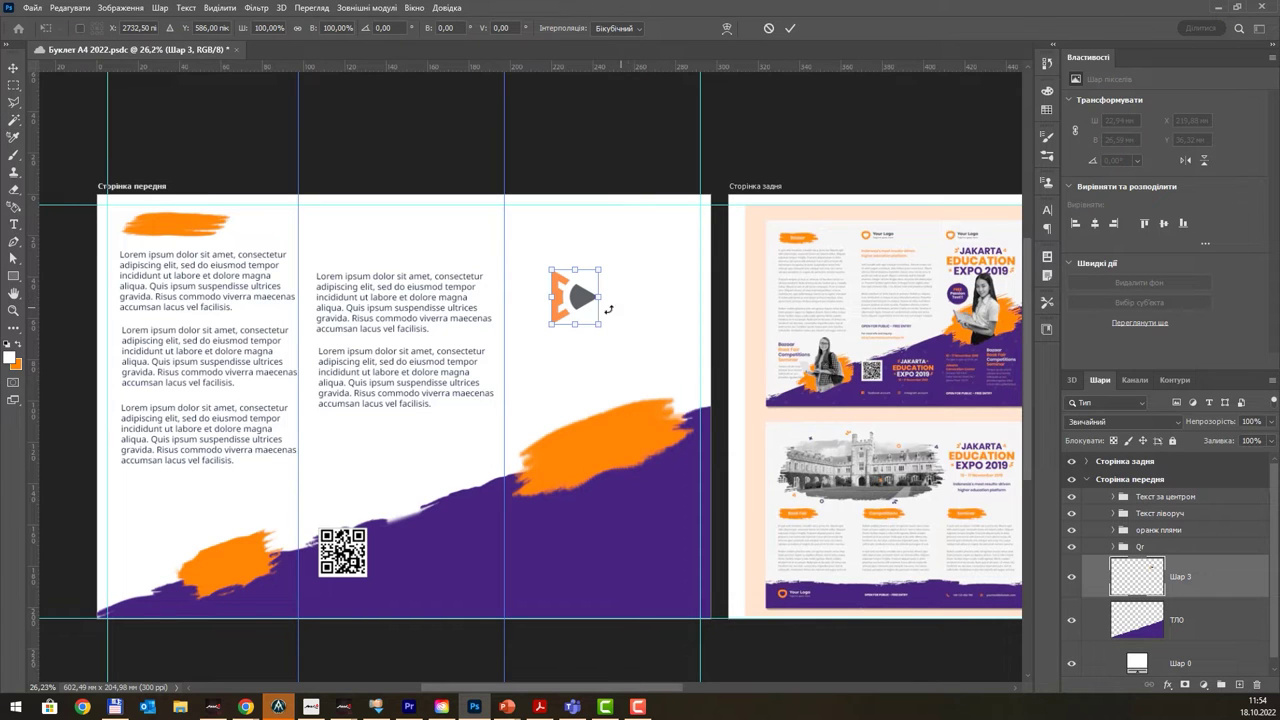
key(Return)
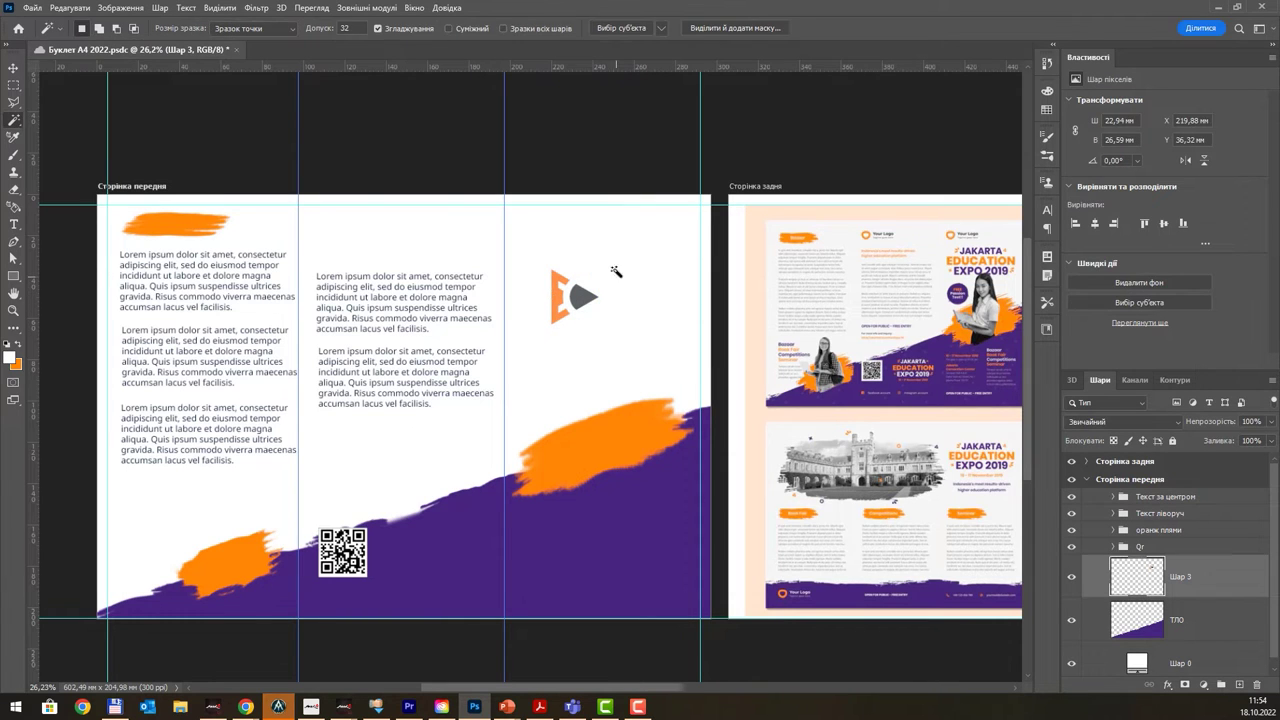
- Rename the pasted logo layer to 'Лого каф'
click(19, 72)
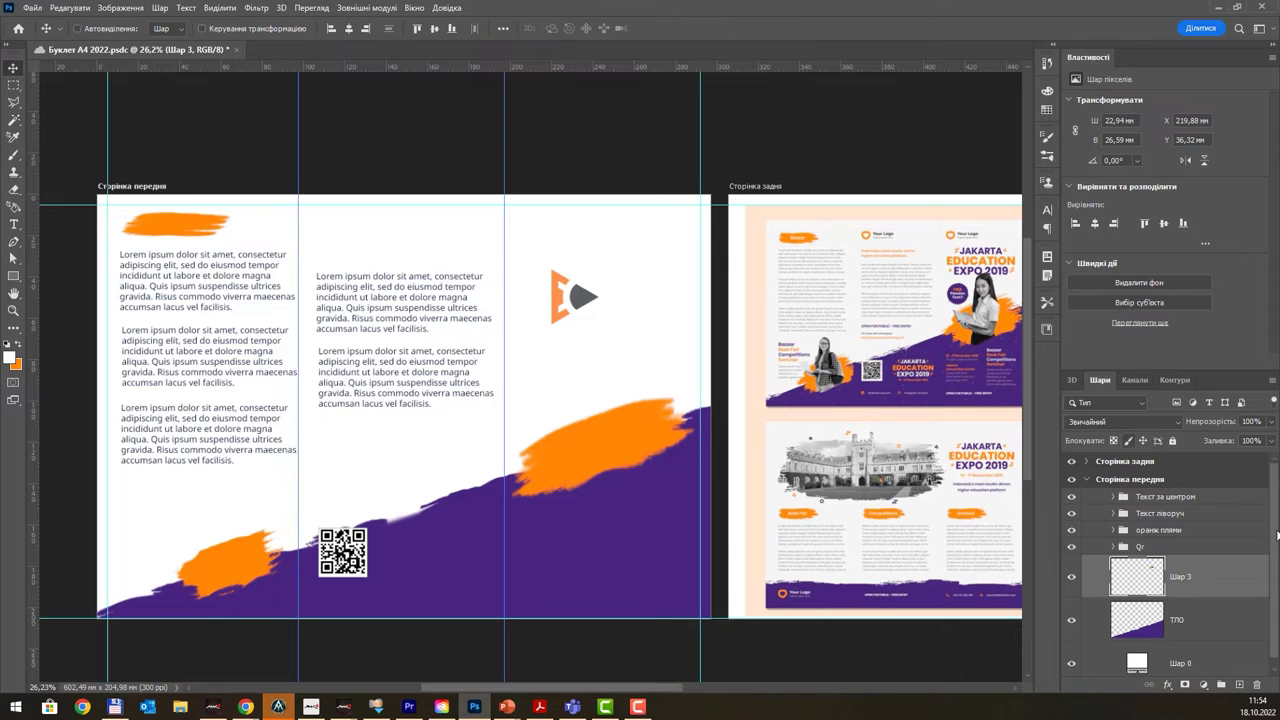
double_click(1180, 576)
text(К)
key(Return)
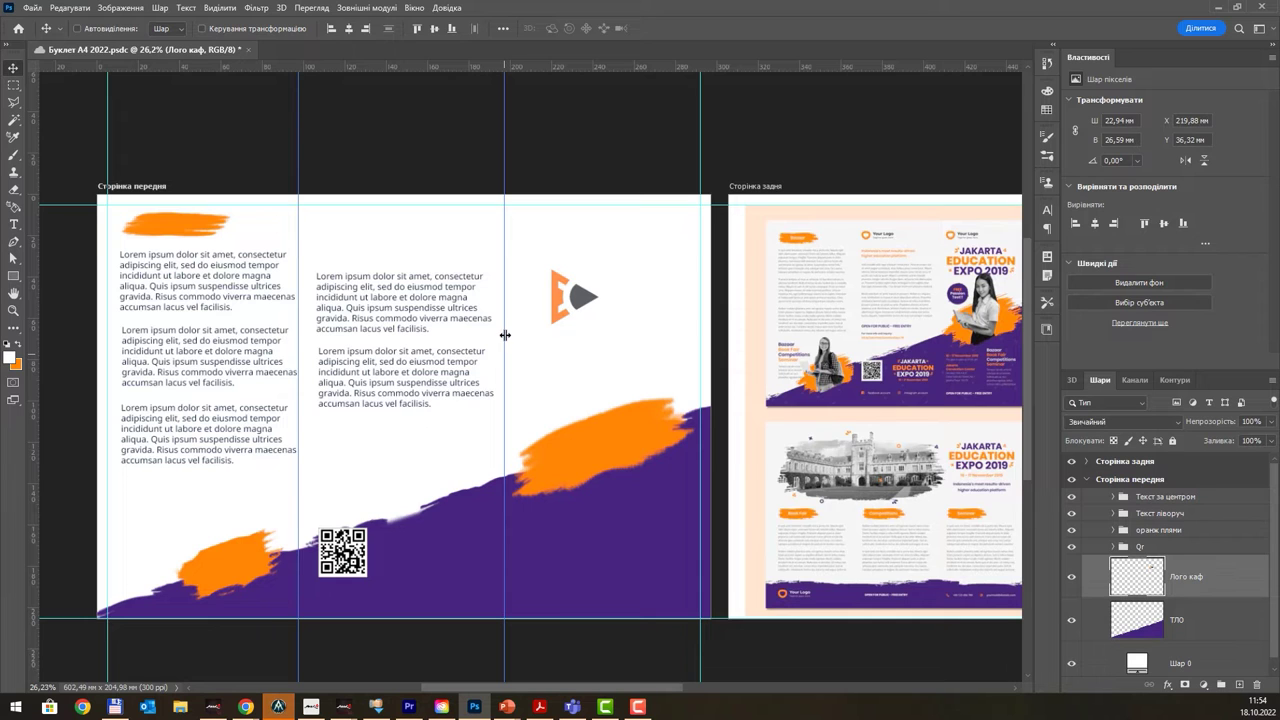
- Enlarge the logo to about 33,27 × 38,52 mm and convert it to a smart object
key(ctrl+t)
drag(597, 326, 621, 349)
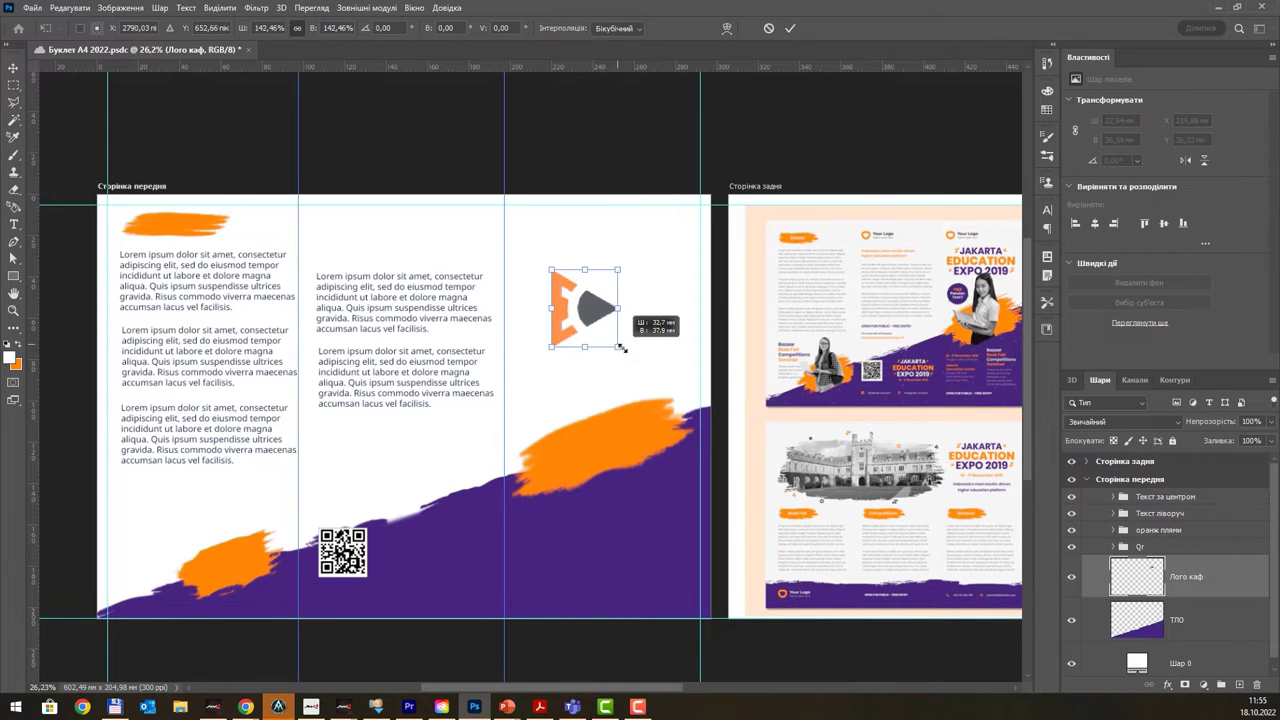
key(Return)
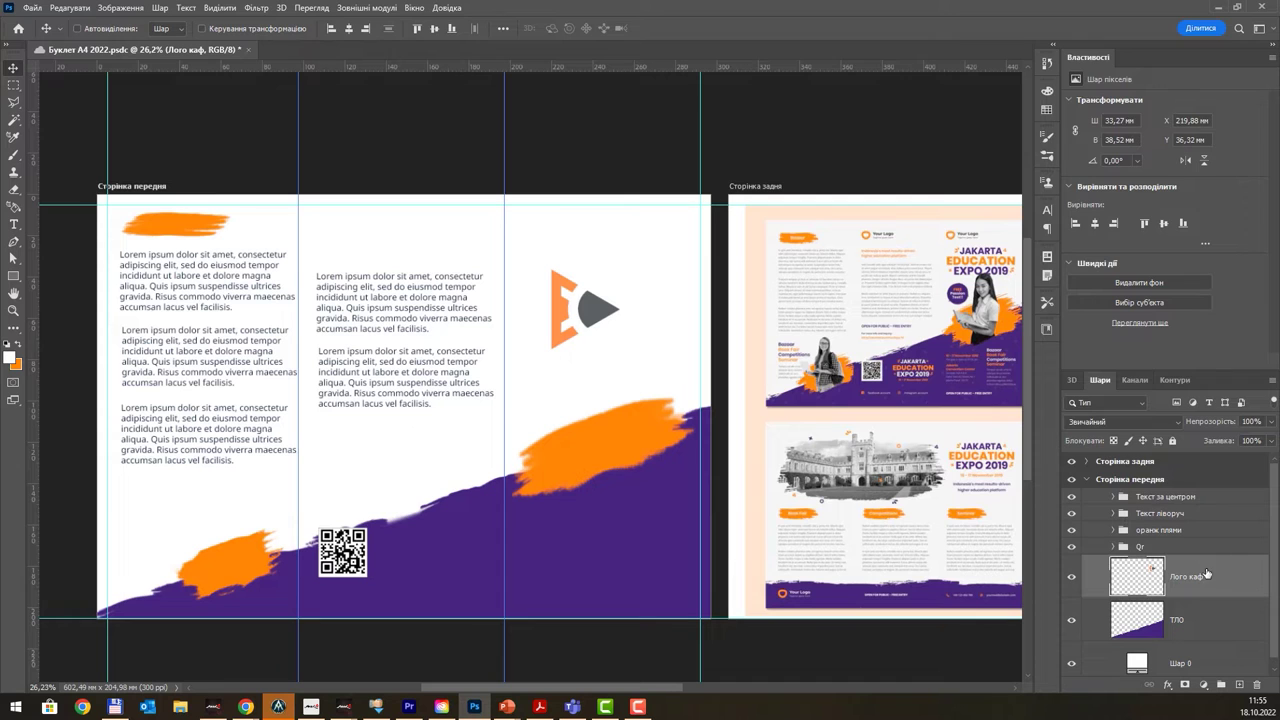
right_click(1207, 574)
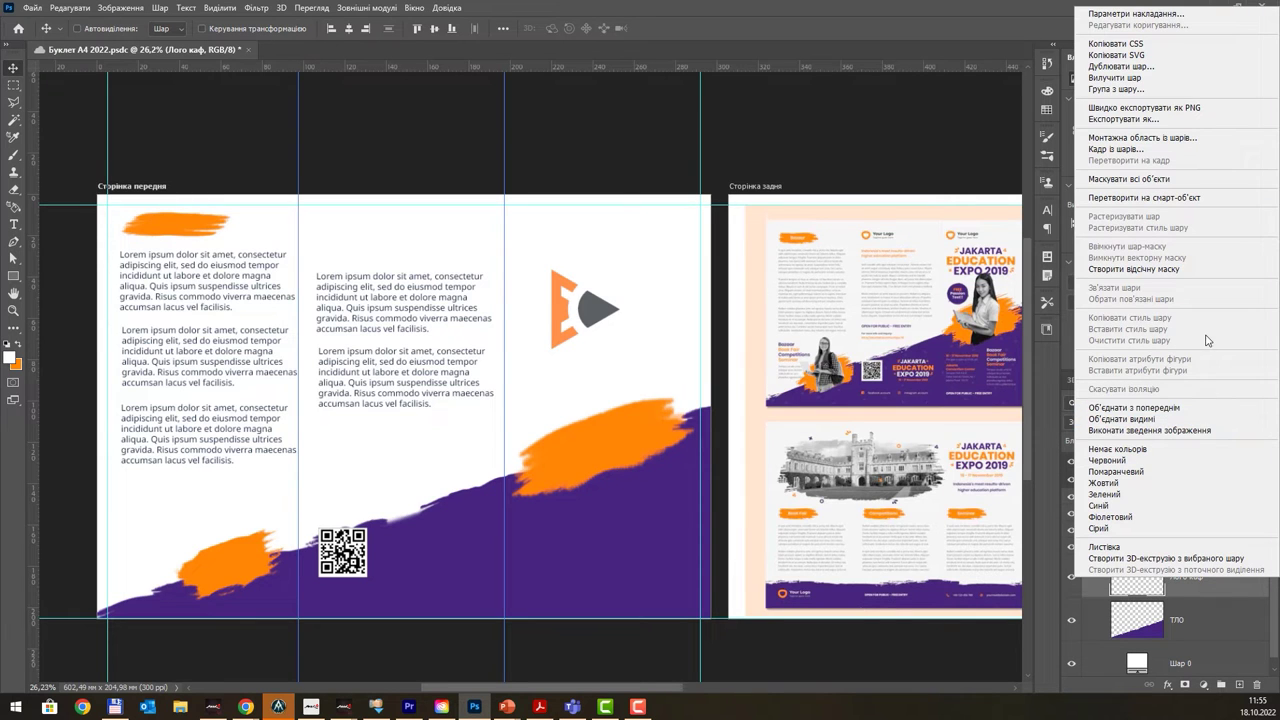
click(1207, 200)
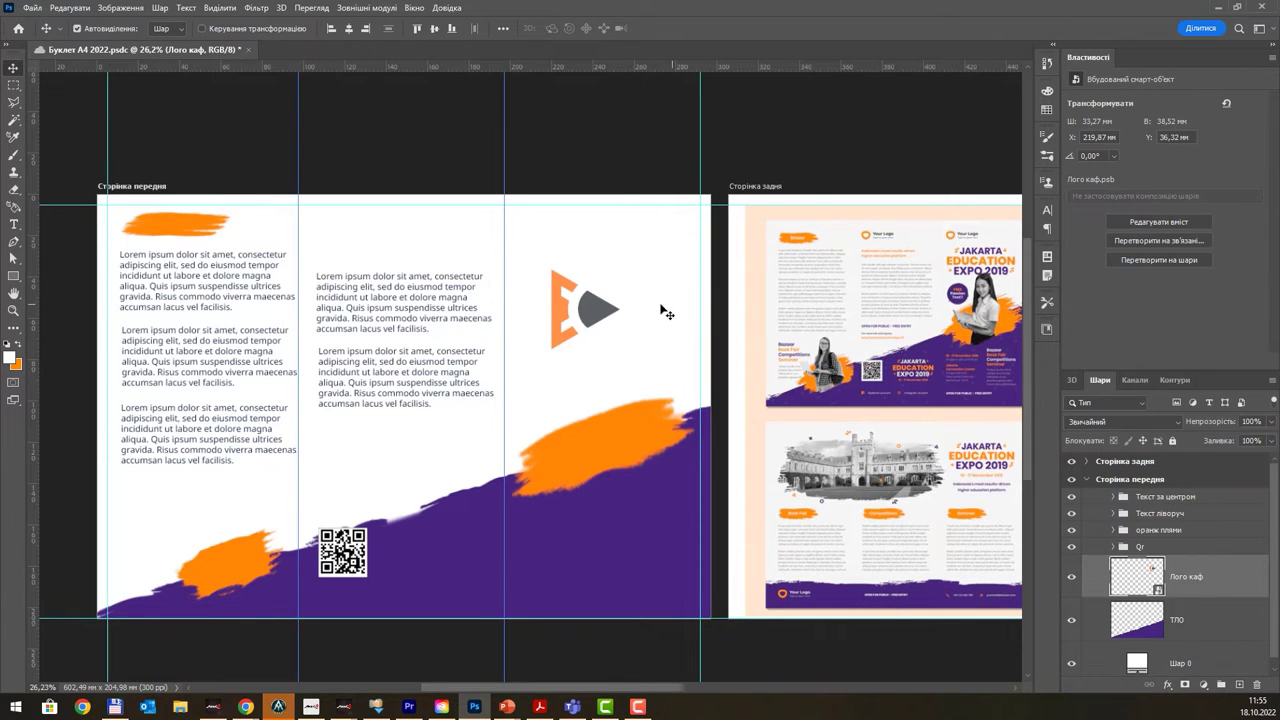
- Shrink the 'Лого каф' logo down to 11,09 × 12,87 mm
key(ctrl+t)
mouse_move(621, 348)
mouse_down()
mouse_move(571, 298)
mouse_move(375, 220)
mouse_move(333, 234)
mouse_up()
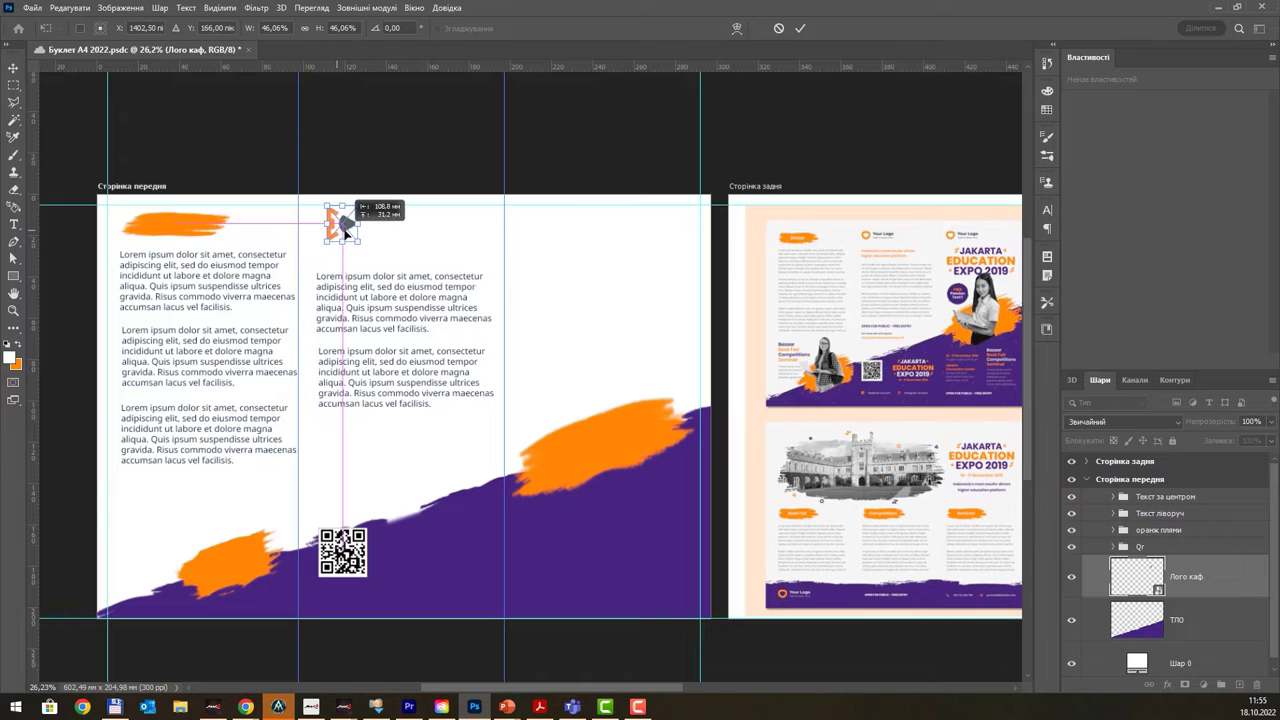
drag(335, 230, 352, 233)
key(Return)
key(ctrl+t)
key(Return)
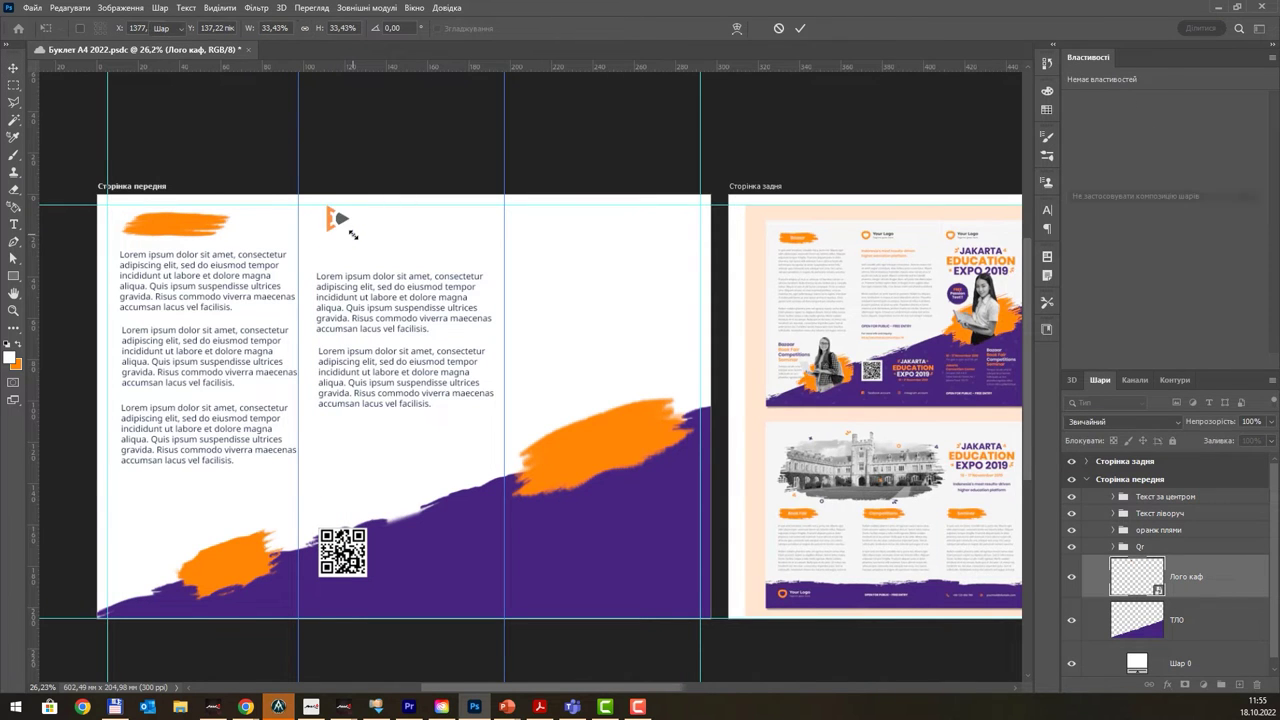
- Align the logo at the top of the middle panel, level with the orange brush stroke
drag(335, 221, 347, 230)
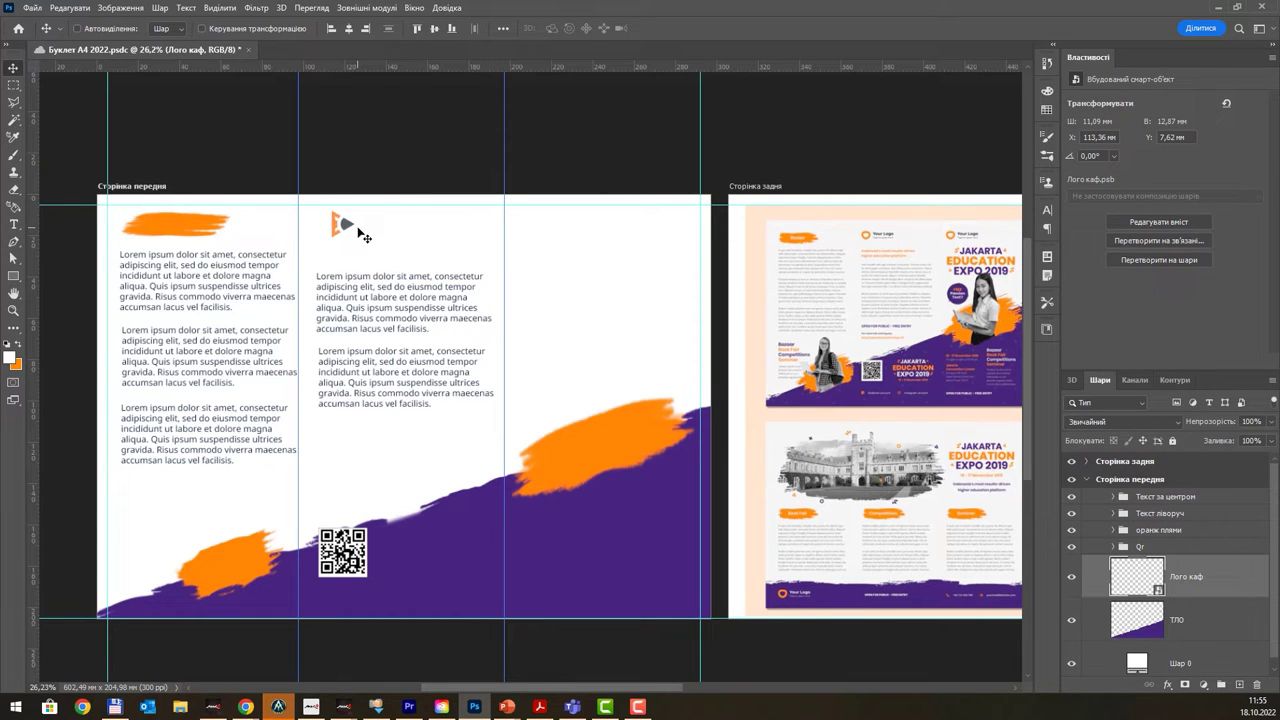
scroll(891, 240, up, 5)
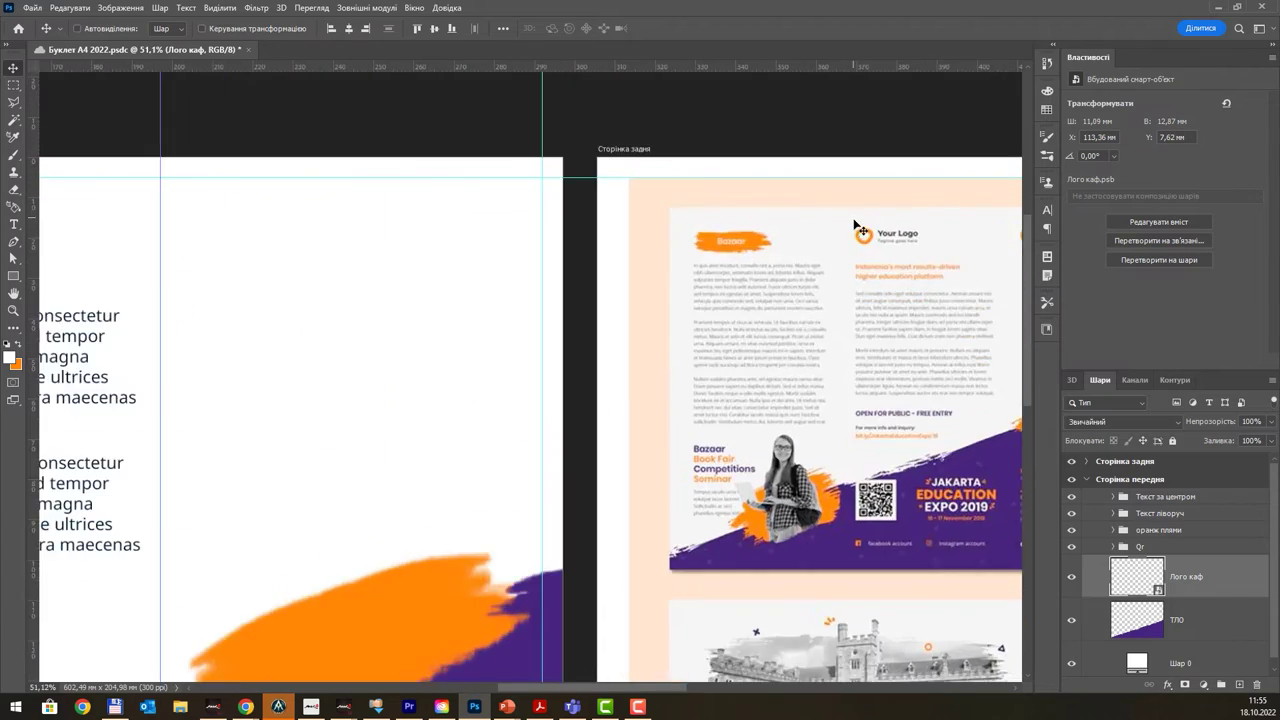
scroll(893, 244, up, 2)
scroll(893, 244, down, 5)
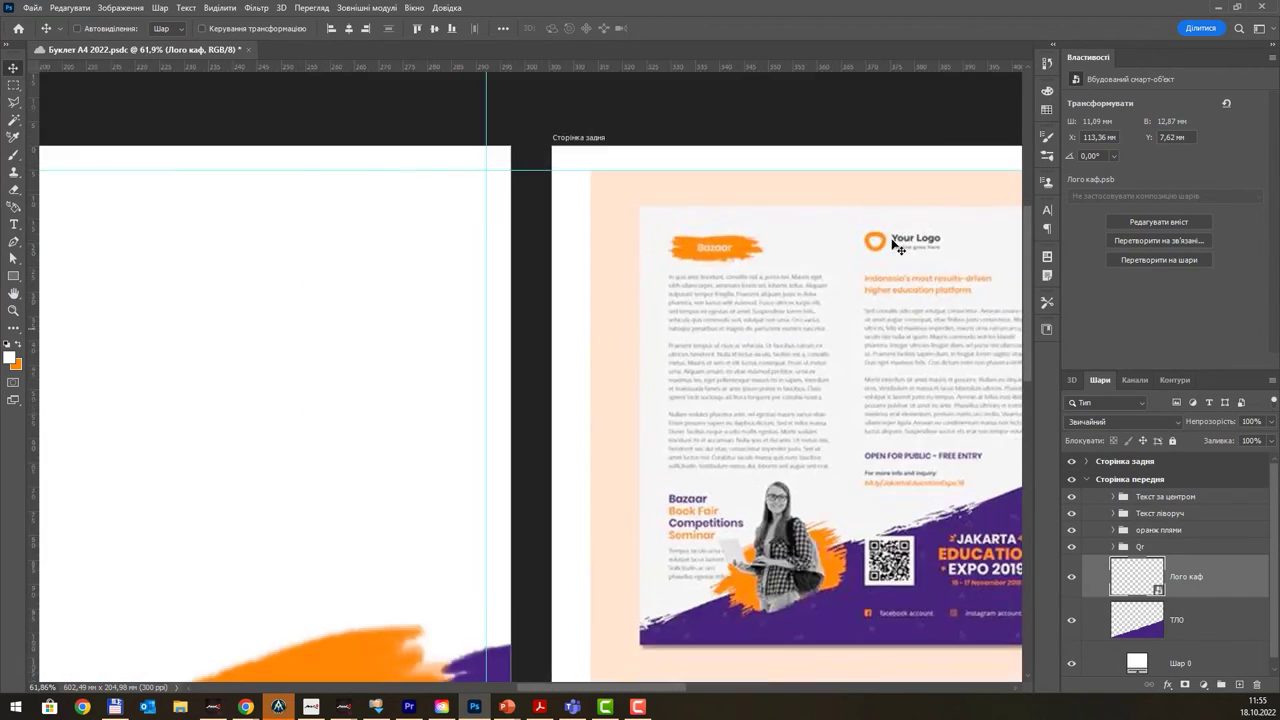
scroll(896, 244, down, 1)
scroll(896, 244, down, 1)
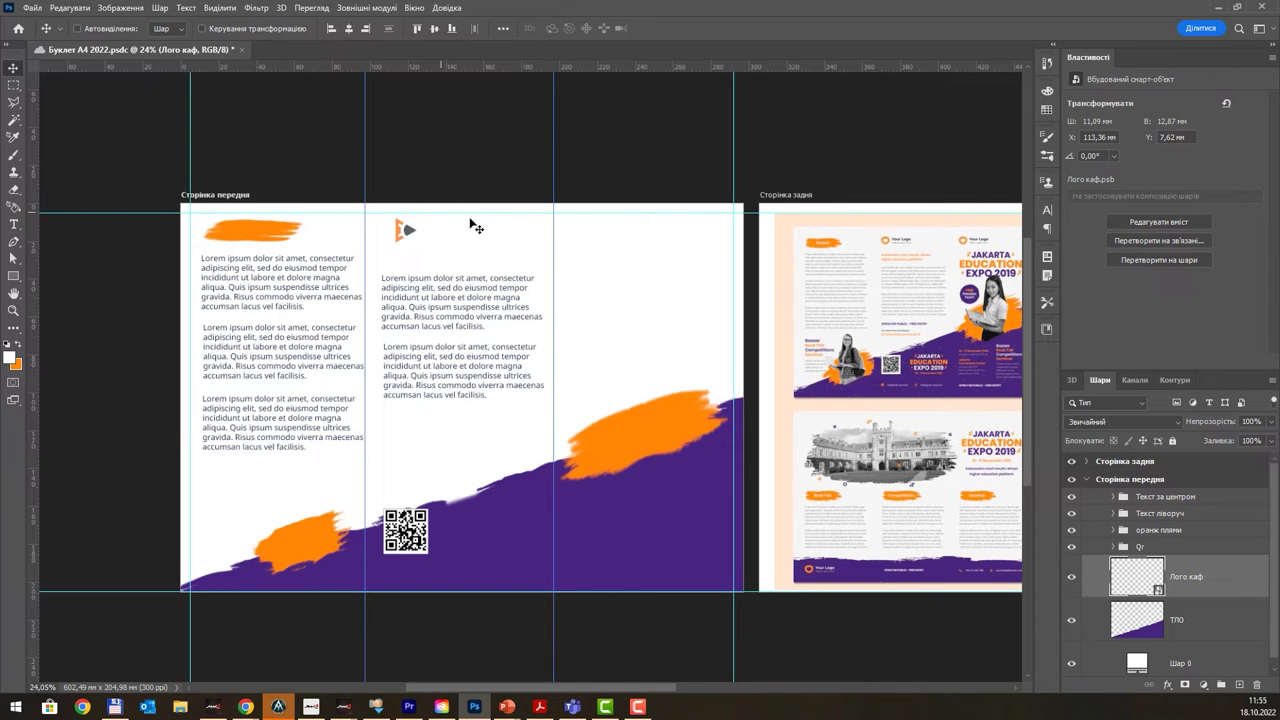
scroll(477, 230, up, 1)
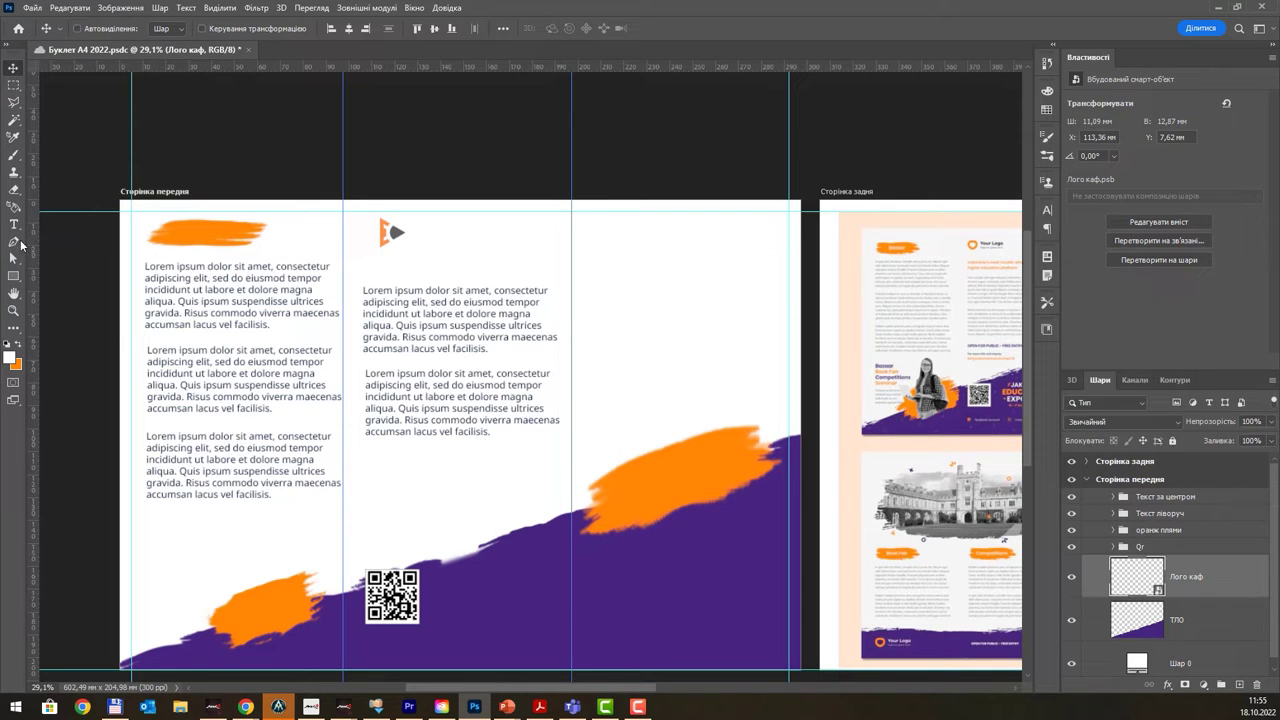
- Draw an ellipse above the middle column with an orange outline of about 18 px
click(13, 275)
click(70, 292)
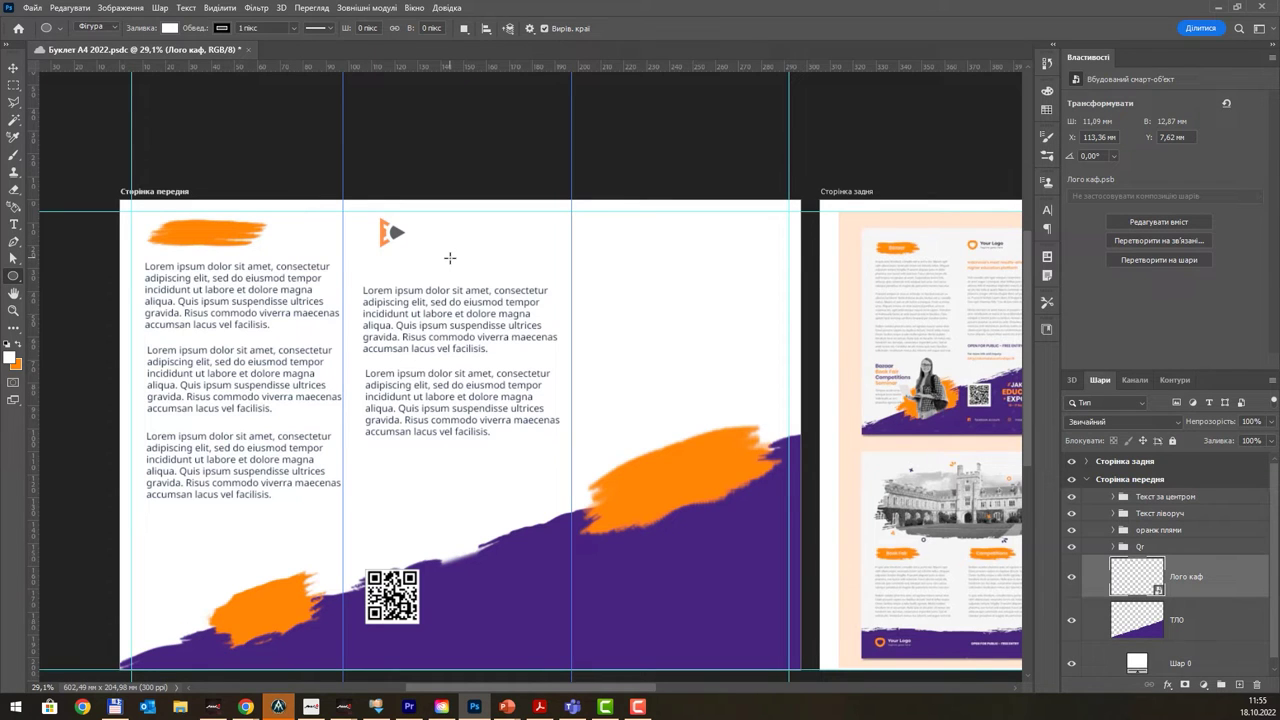
drag(444, 233, 484, 270)
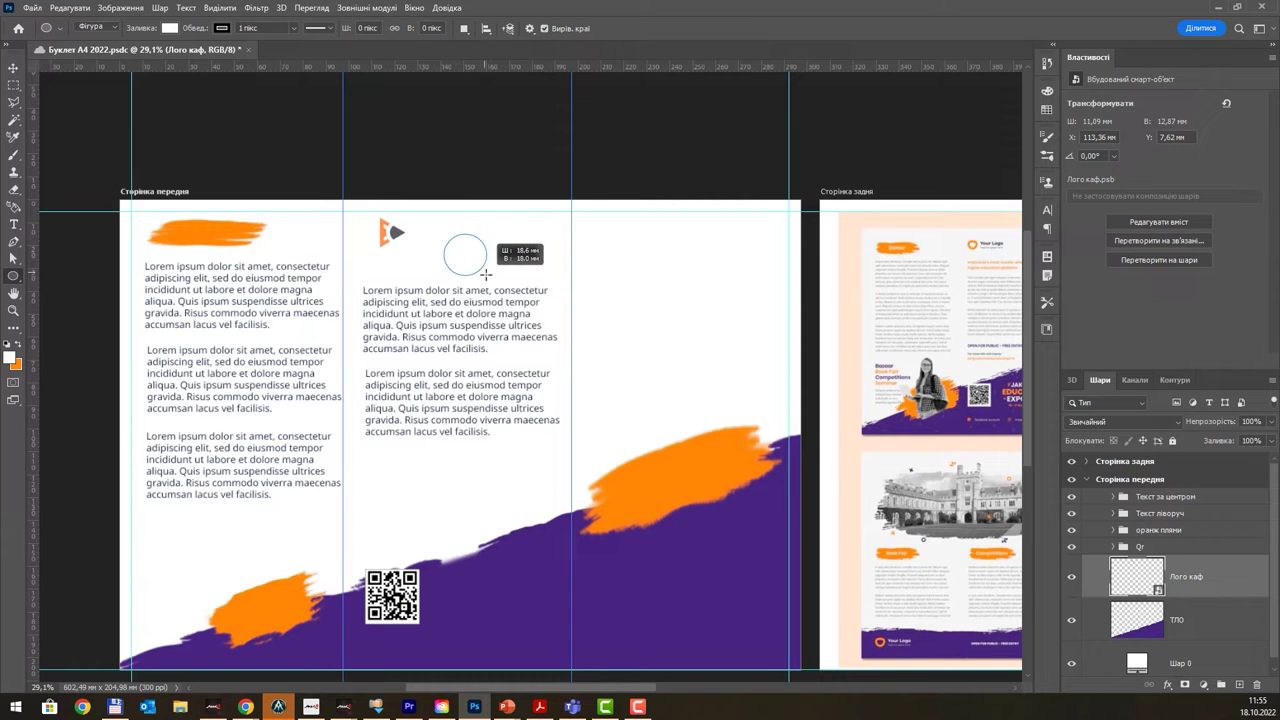
drag(484, 270, 489, 270)
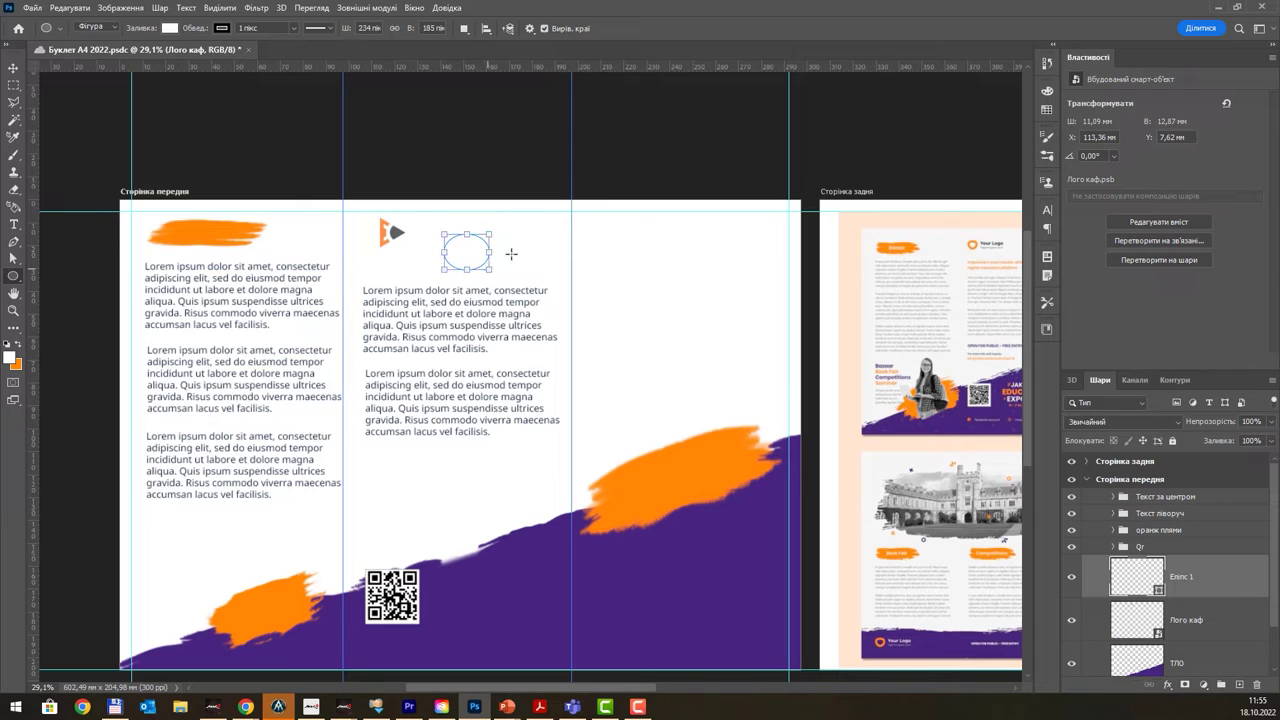
click(222, 28)
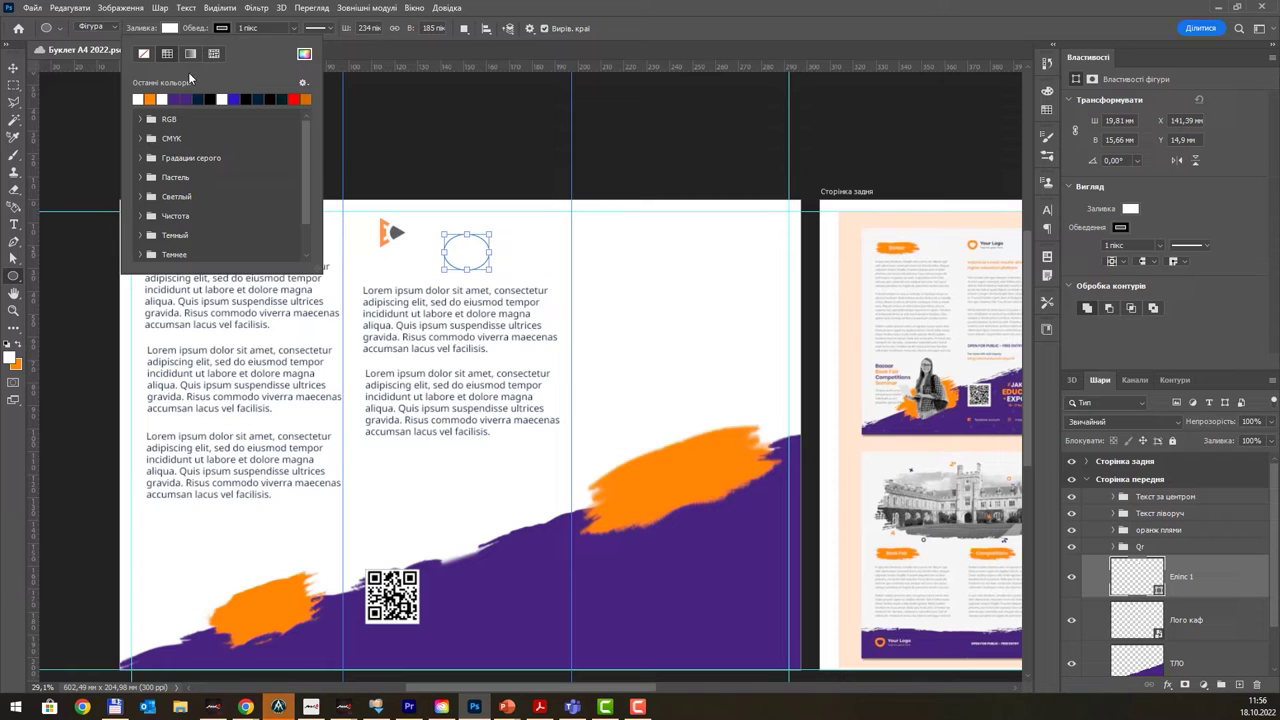
click(149, 99)
click(293, 30)
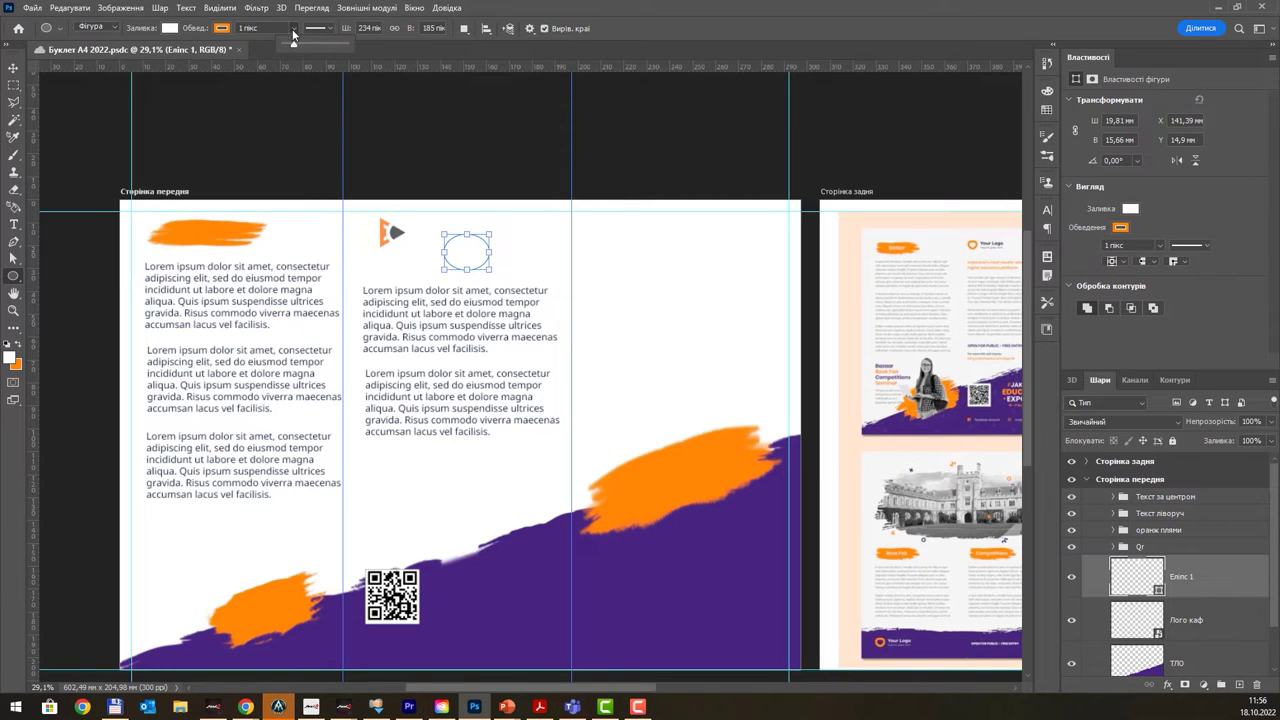
drag(296, 46, 299, 47)
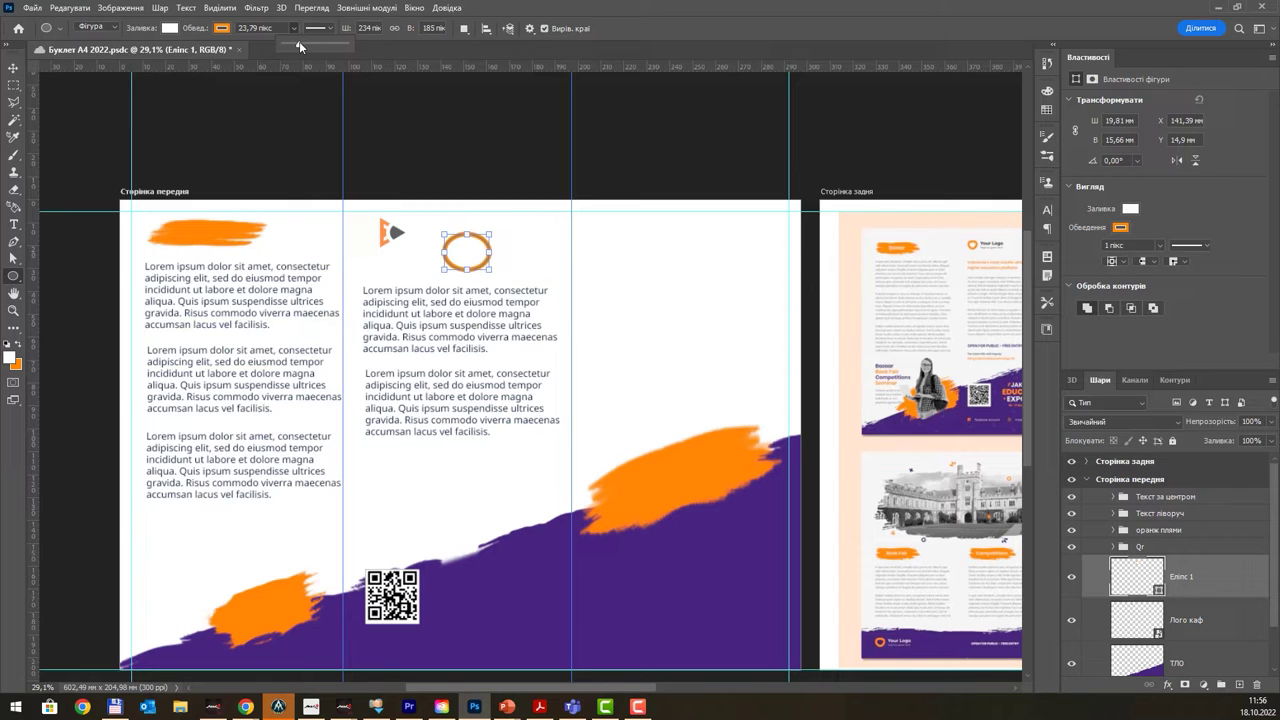
drag(299, 46, 297, 46)
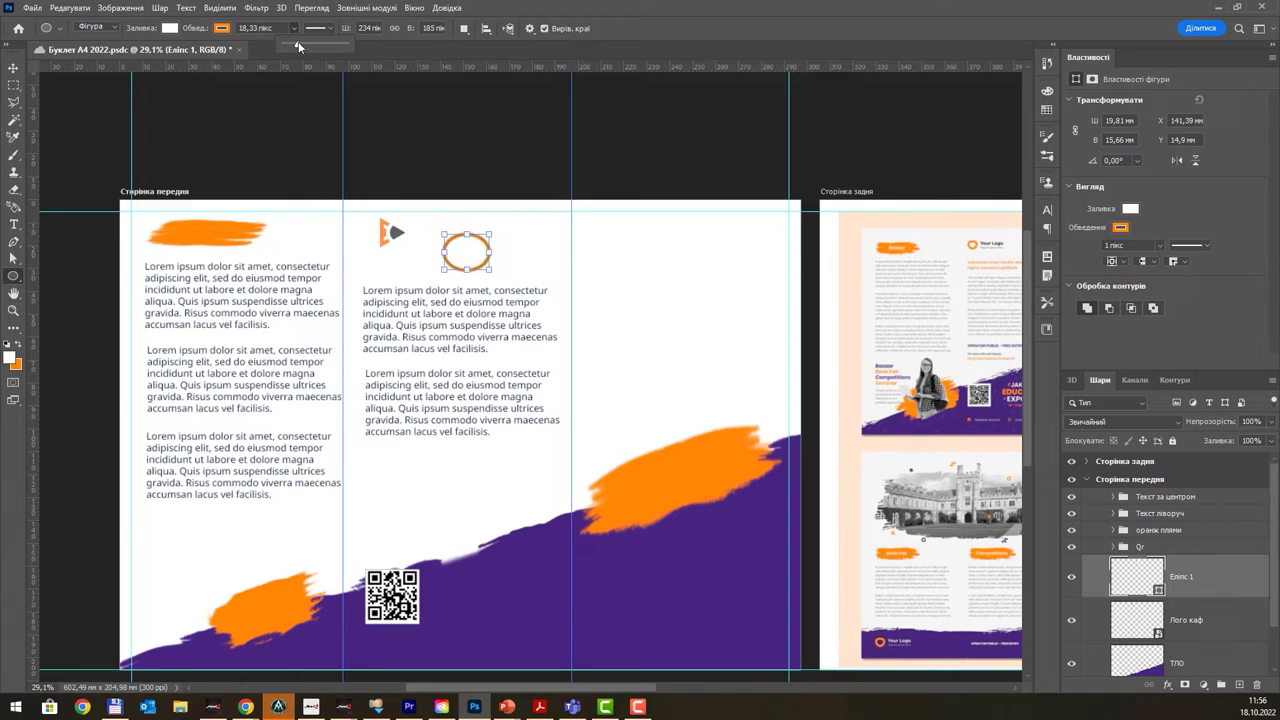
- Center the orange ring on the logo and place its layer beneath 'Лого каф'
click(14, 67)
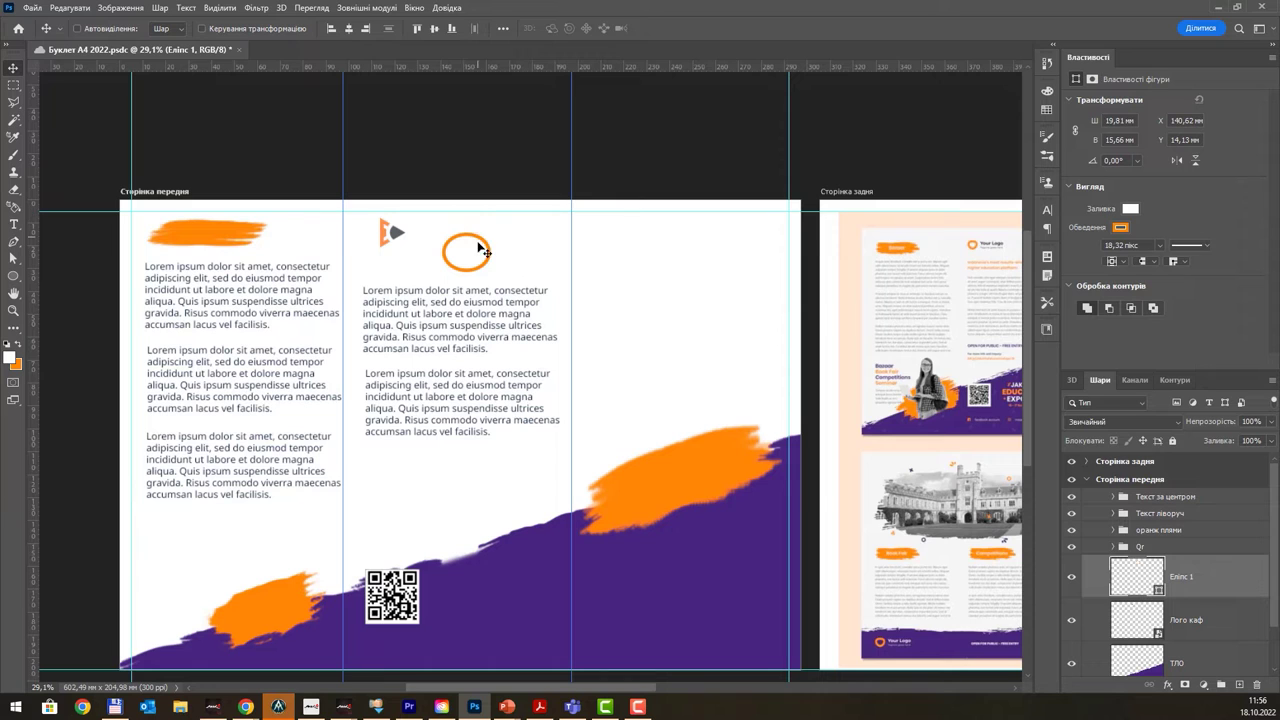
drag(477, 244, 397, 224)
drag(1213, 585, 1210, 624)
drag(405, 234, 399, 231)
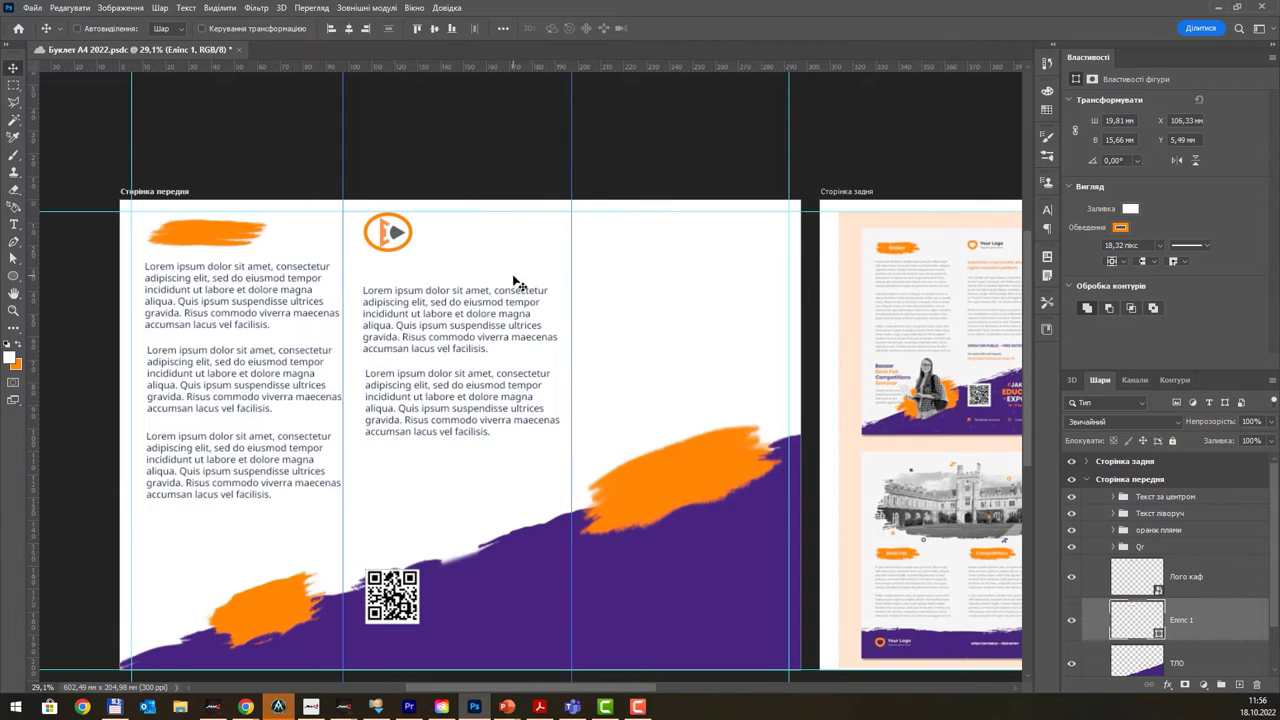
scroll(390, 230, up, 1)
scroll(390, 230, up, 1)
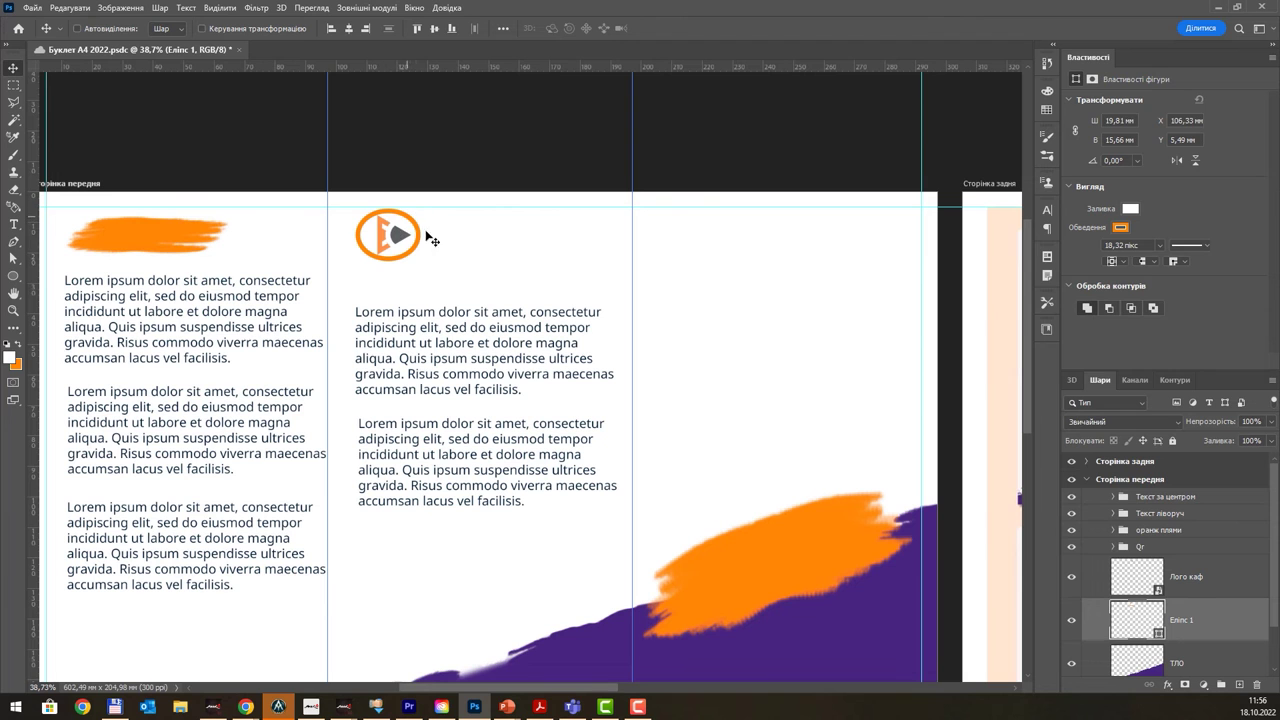
- Hide the orange ring layer 'Еліпс 1' around the logo
scroll(486, 265, down, 2)
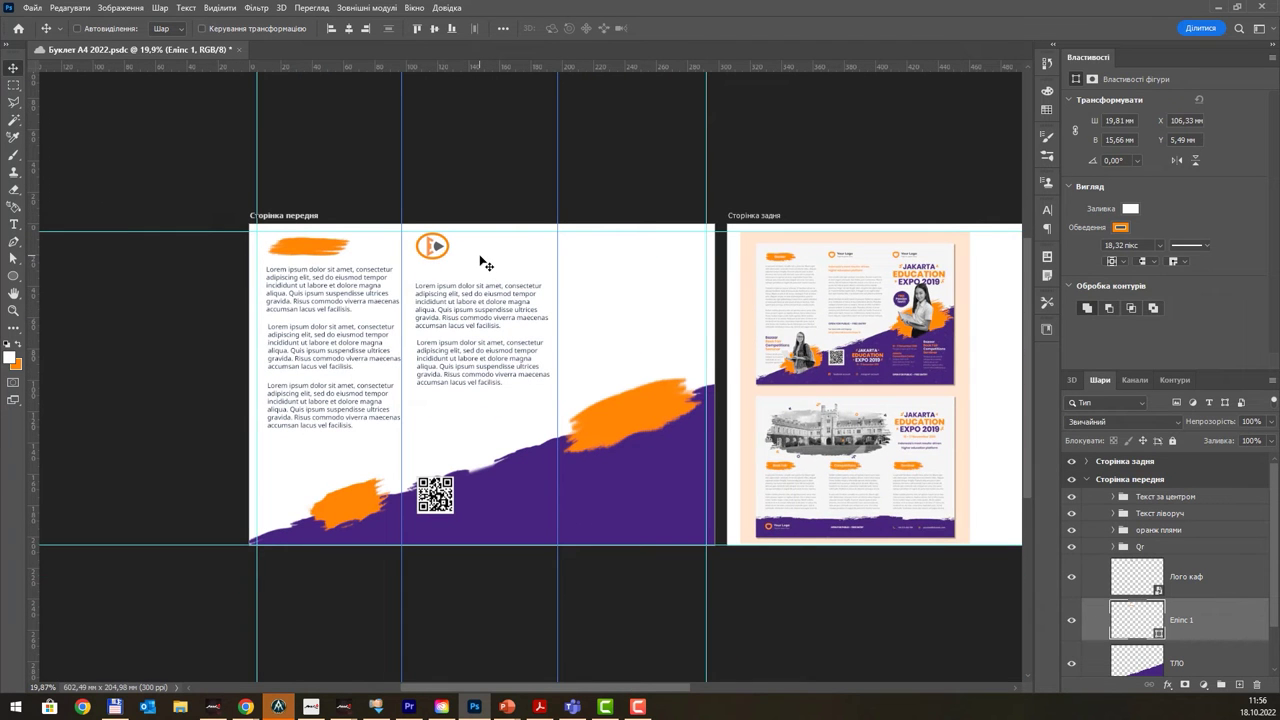
scroll(486, 265, up, 2)
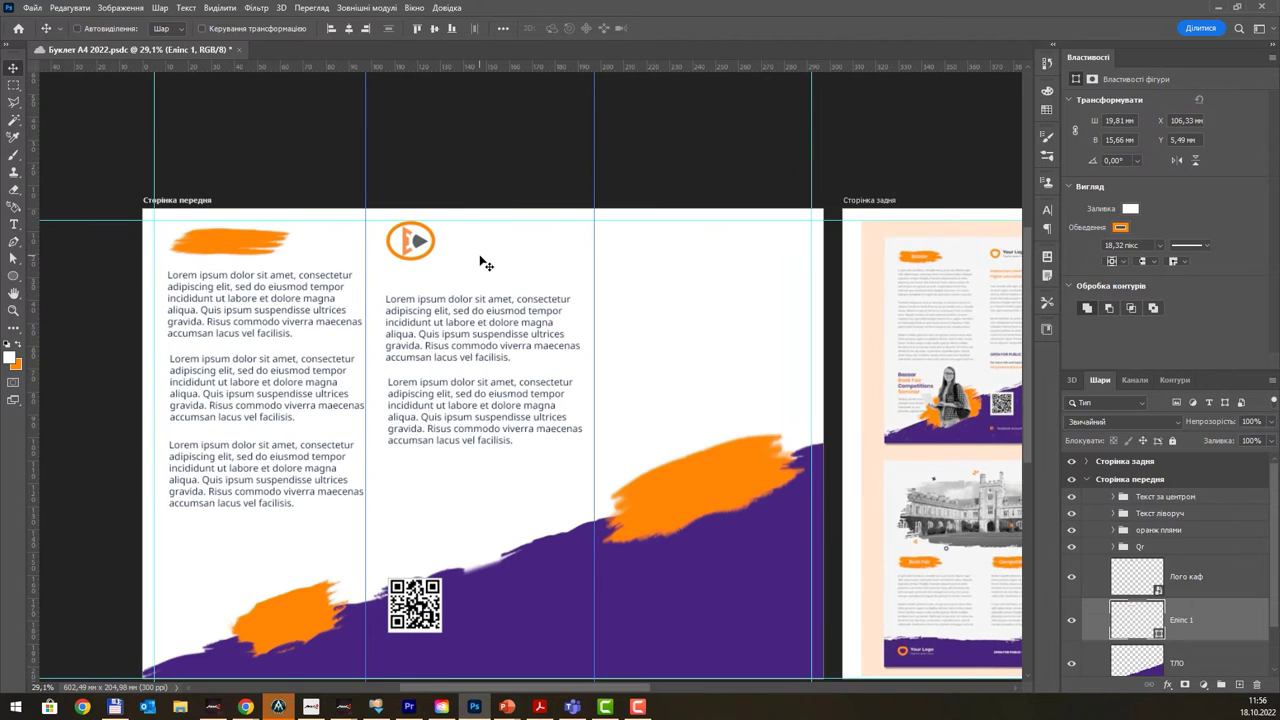
click(1073, 622)
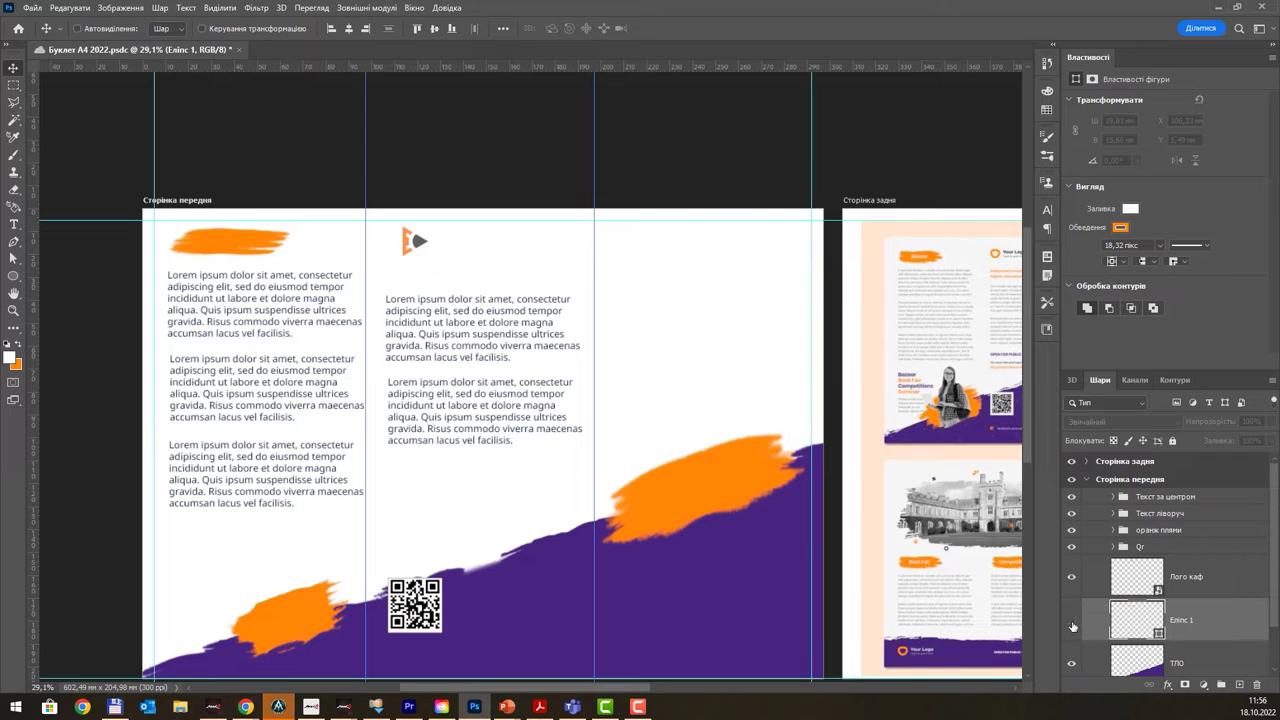
click(1073, 622)
click(1073, 622)
- Duplicate the logo as 'Лого каф копія' at the top of the third front panel
click(1133, 584)
drag(410, 242, 640, 257)
scroll(651, 257, down, 1)
drag(838, 304, 751, 321)
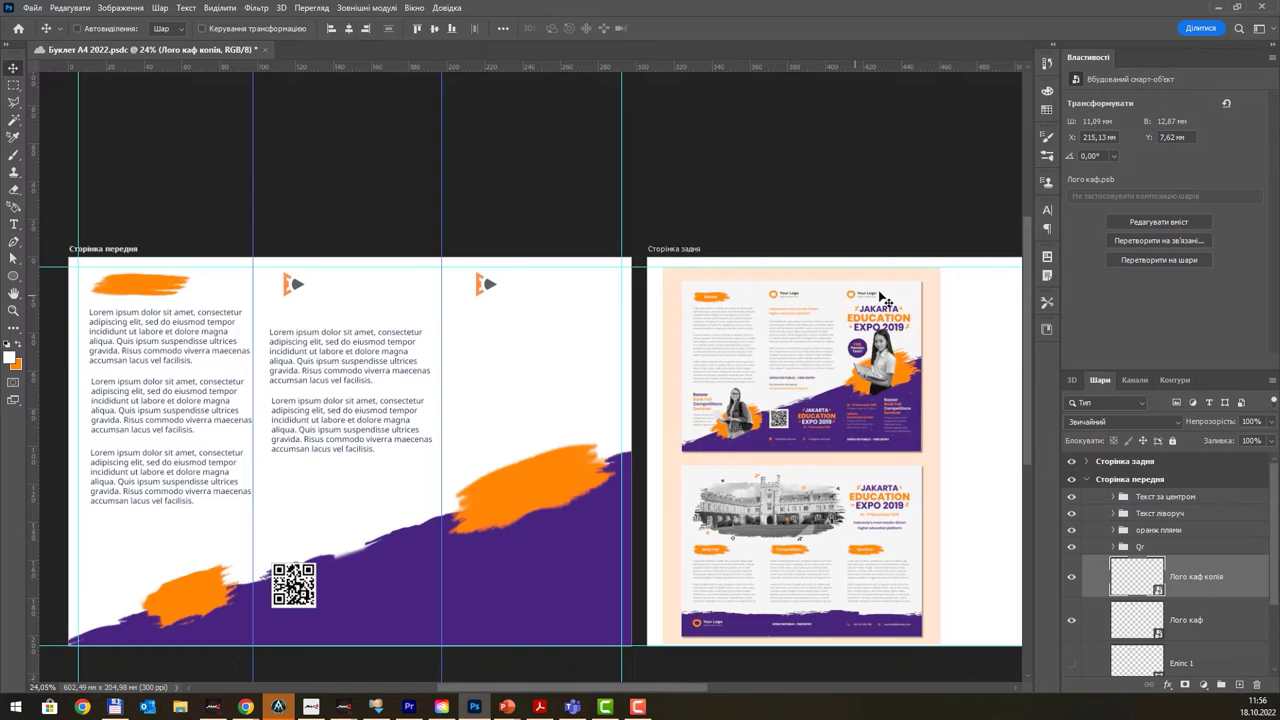
scroll(889, 306, up, 4)
scroll(889, 306, down, 3)
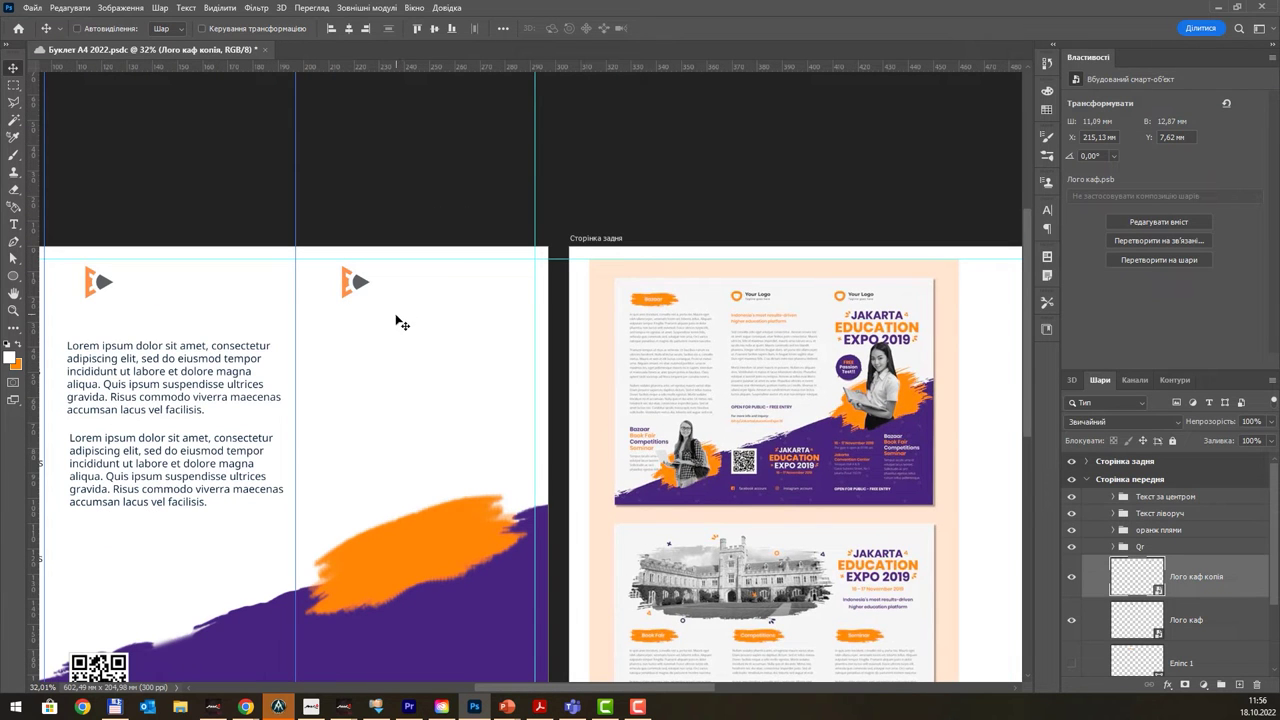
drag(390, 346, 438, 284)
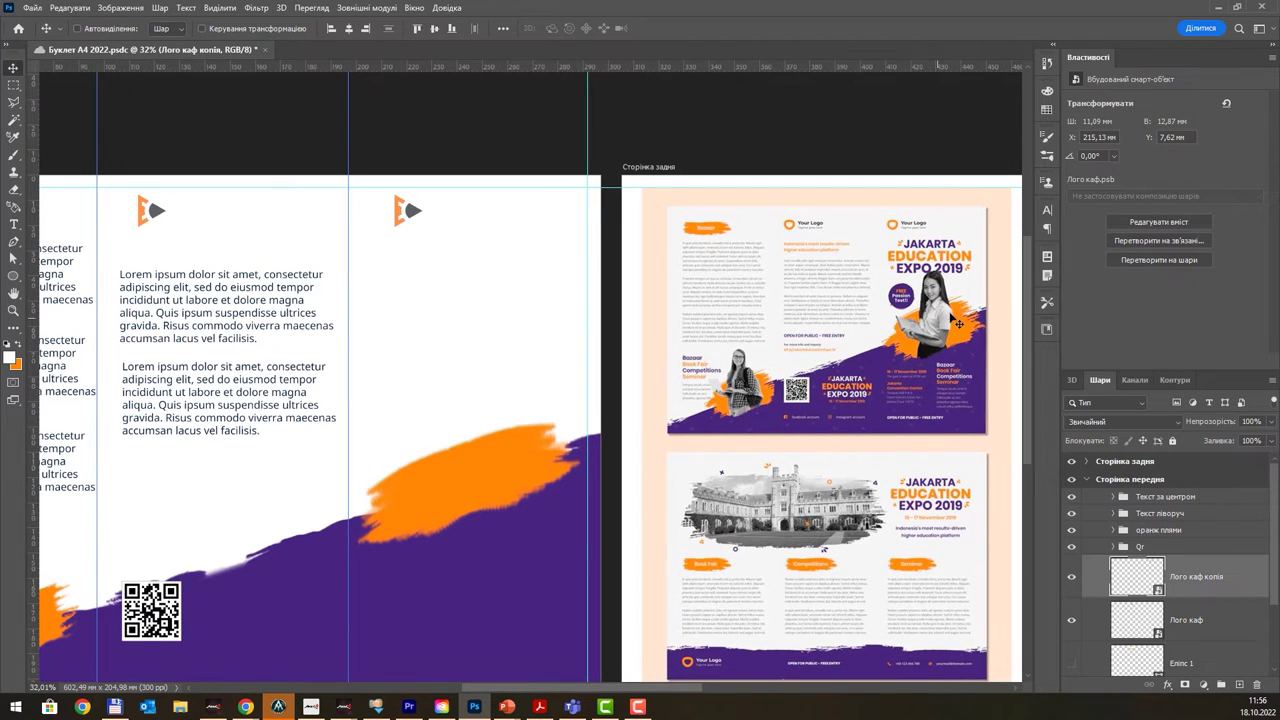
scroll(880, 300, up, 2)
scroll(888, 308, up, 3)
scroll(888, 308, down, 3)
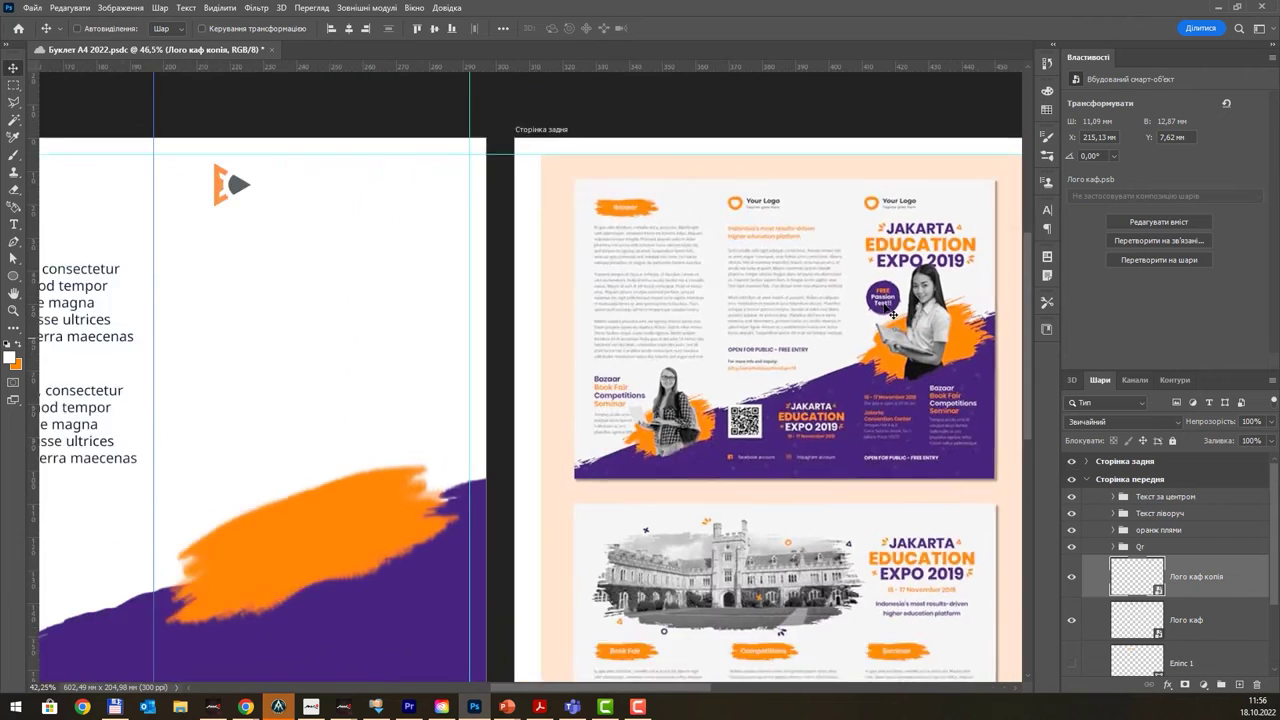
scroll(888, 308, down, 2)
- Draw a circle about 25 mm wide with no outline and sampled purple fill in the middle column
click(14, 276)
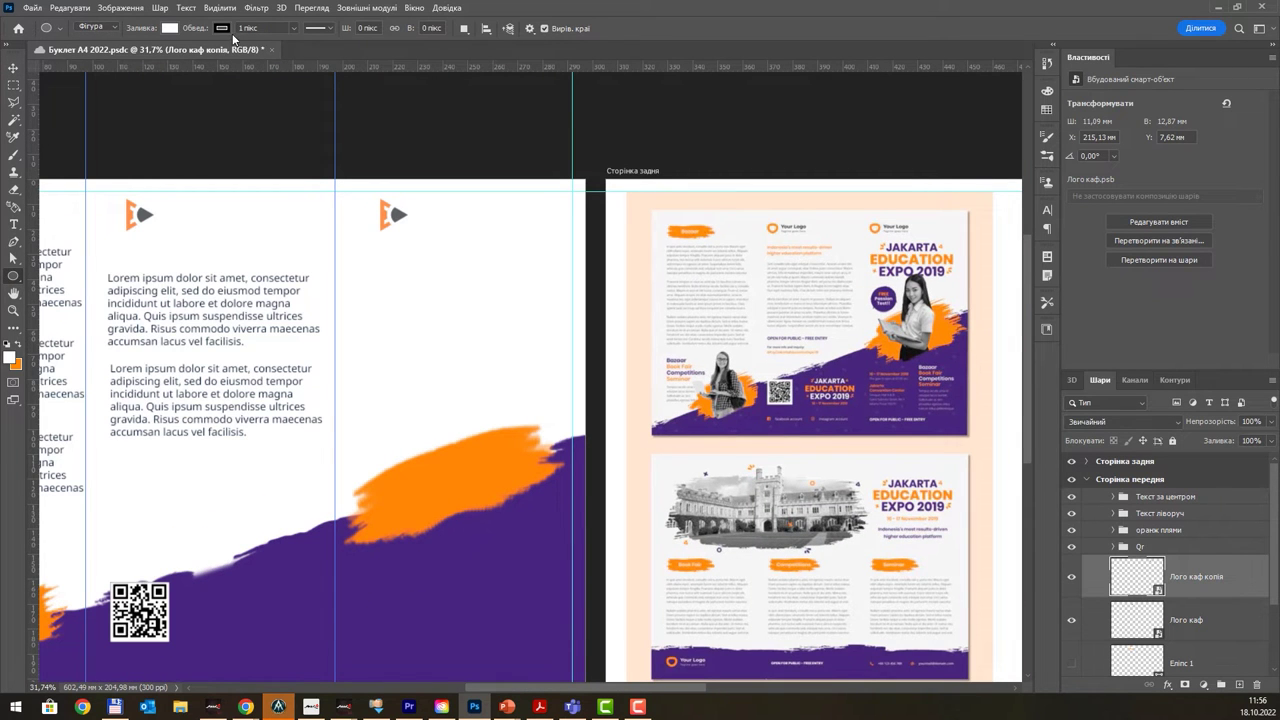
click(221, 30)
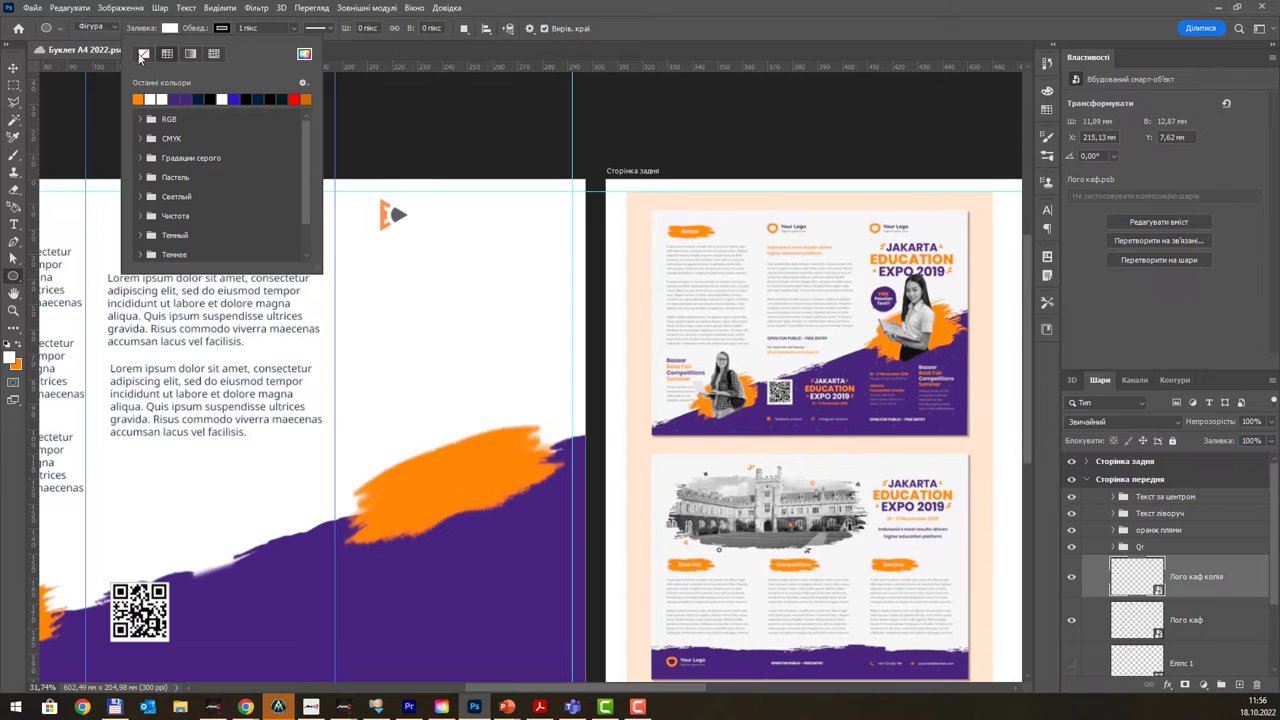
click(143, 55)
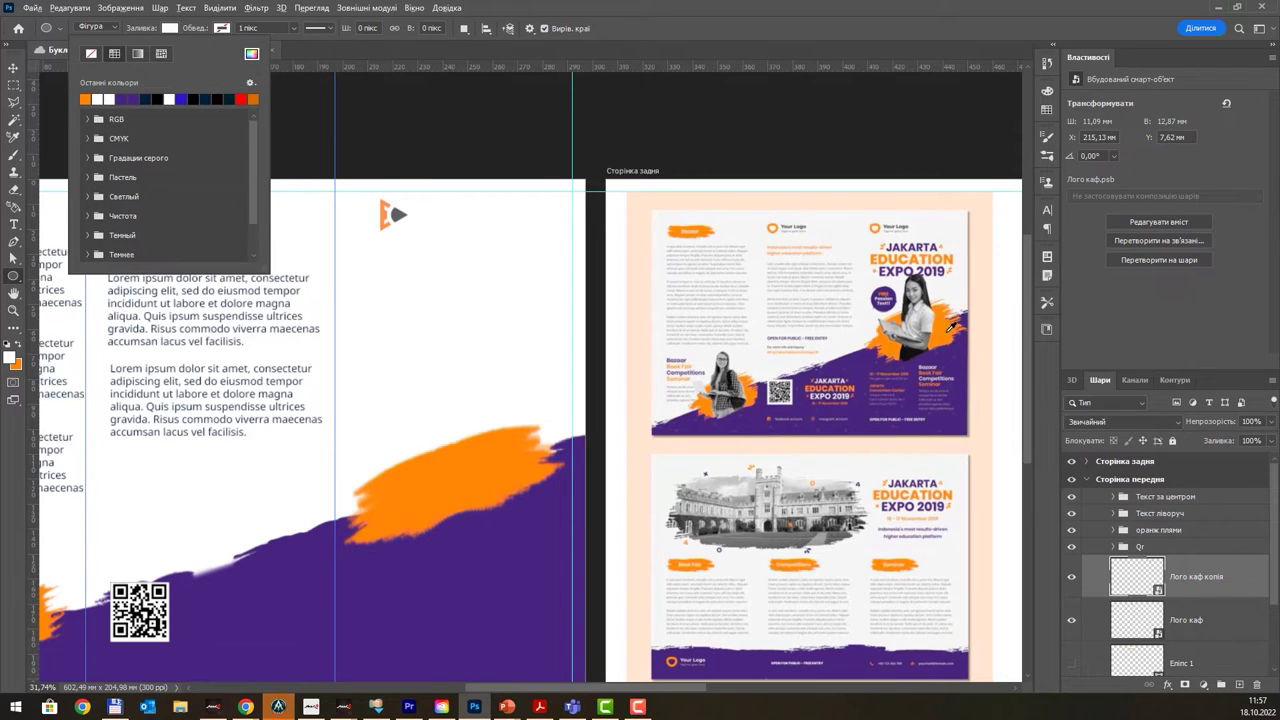
click(85, 99)
click(897, 286)
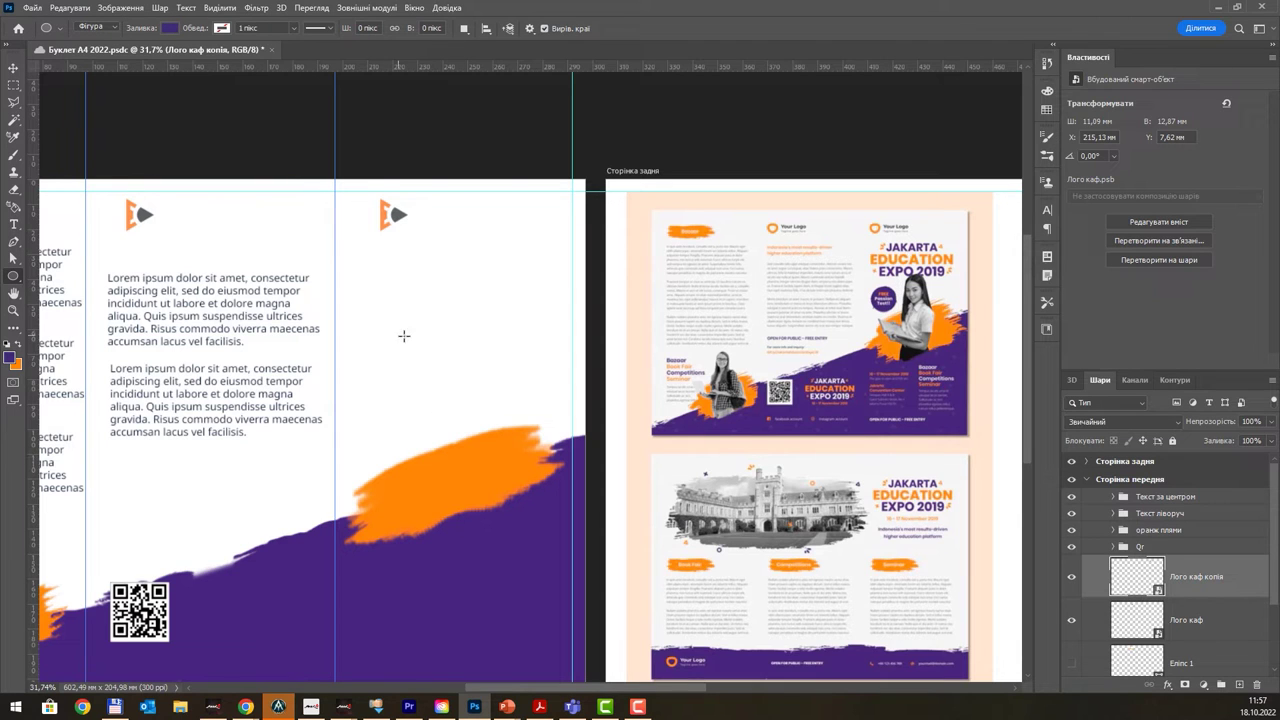
mouse_move(432, 327)
mouse_down()
mouse_move(459, 375)
mouse_move(499, 387)
mouse_up()
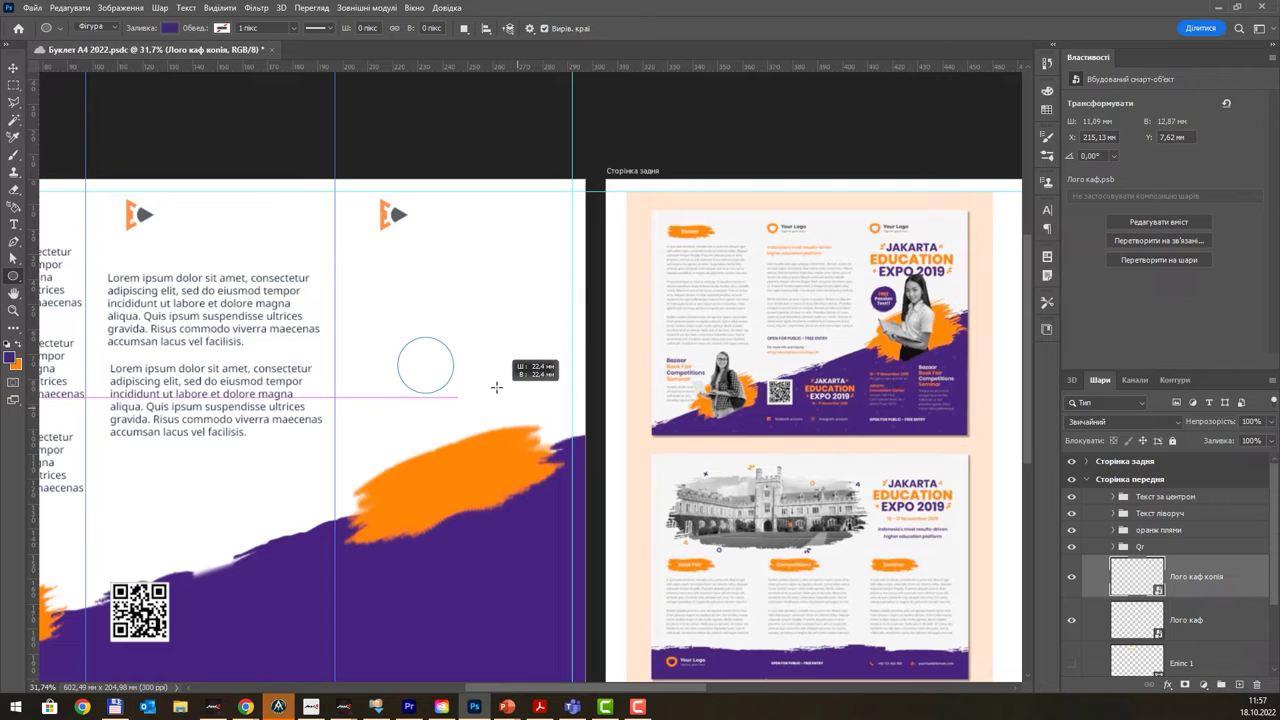
drag(499, 387, 517, 400)
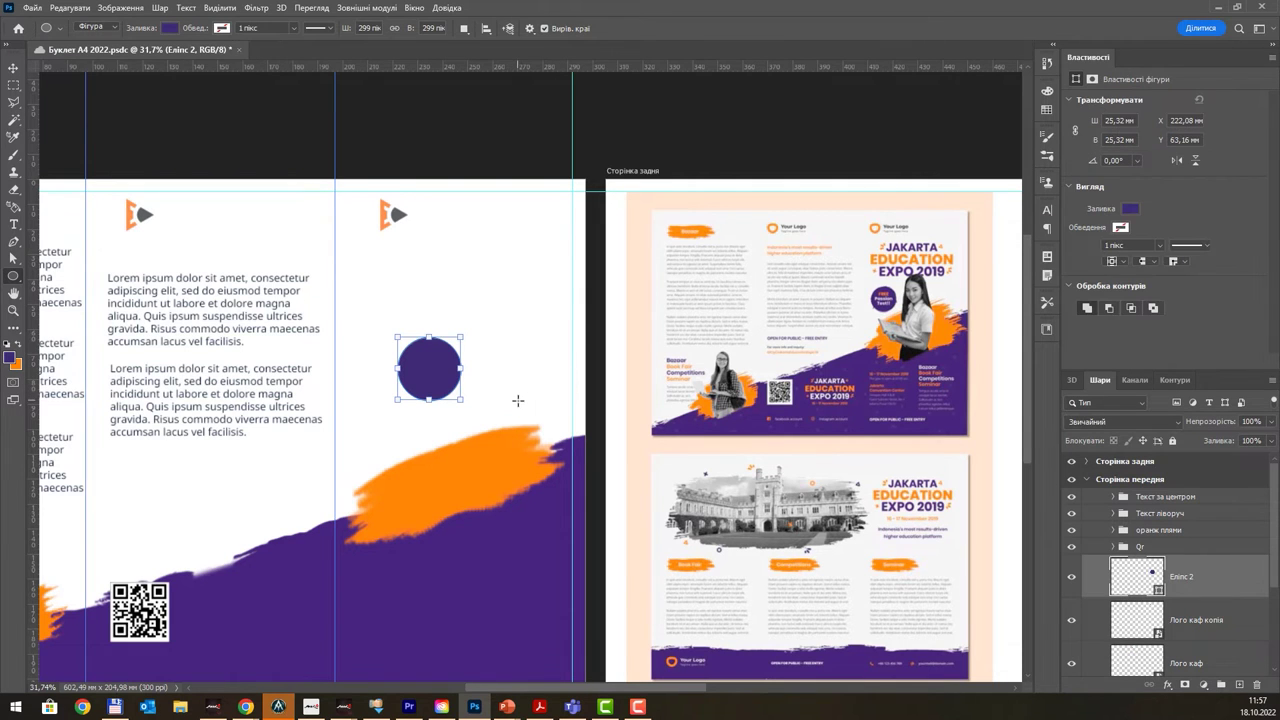
- Nudge the circle slightly left and rename its layer 'Тло слогану'
click(13, 68)
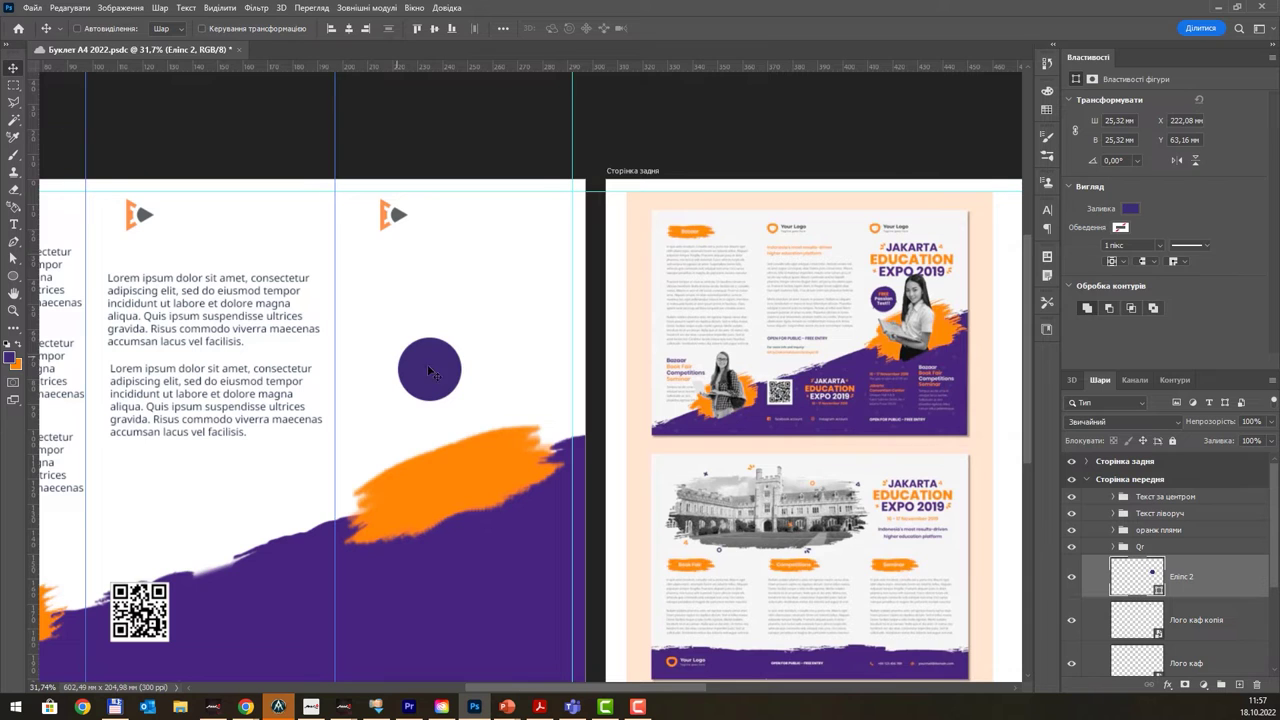
drag(429, 371, 394, 372)
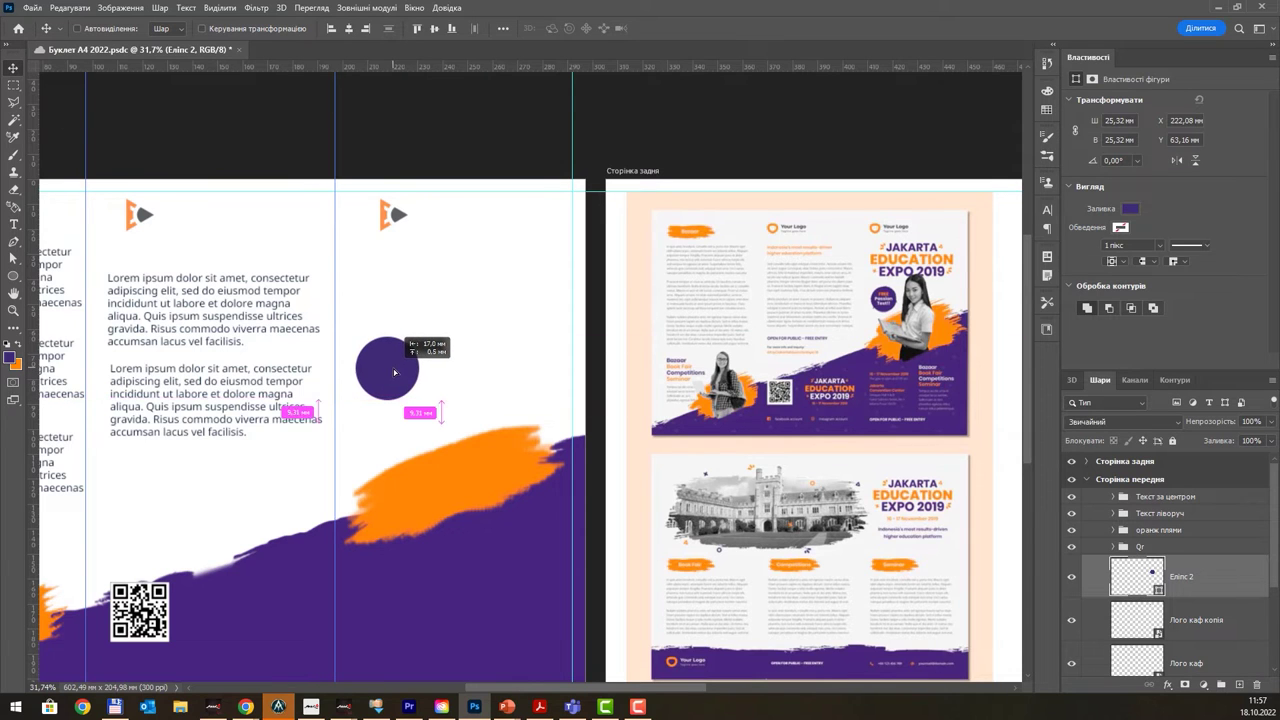
drag(394, 372, 393, 372)
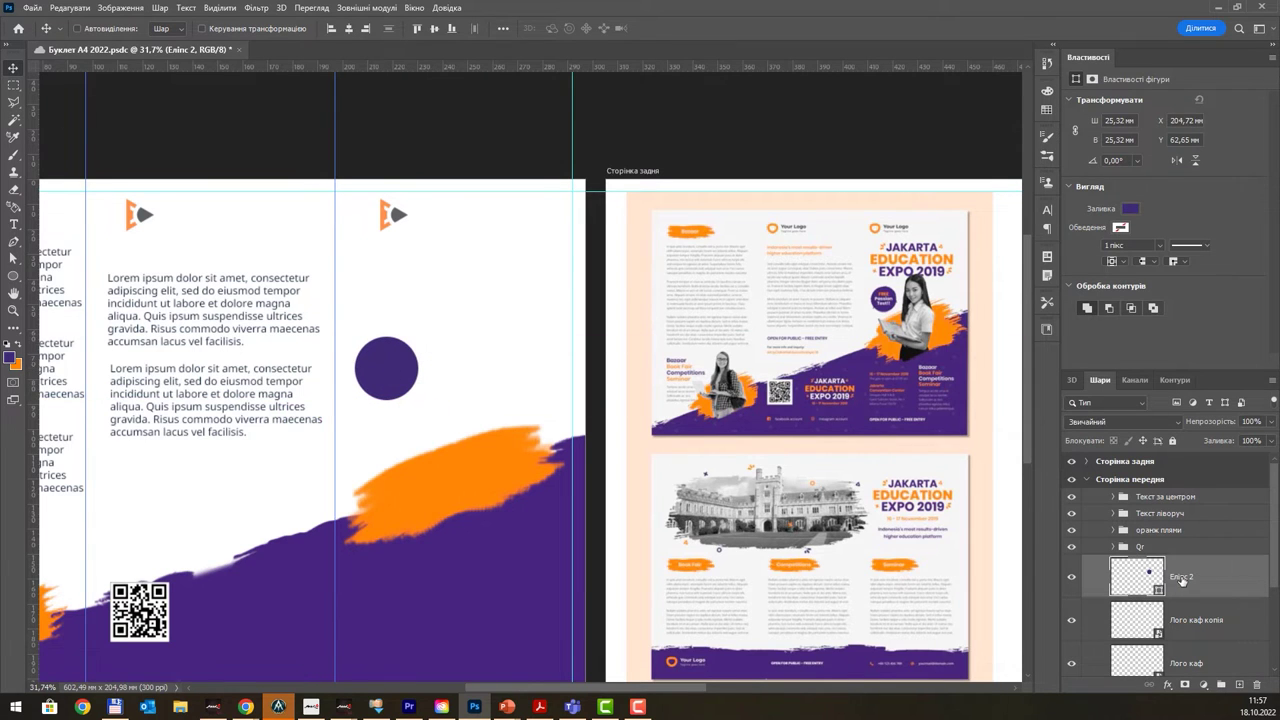
double_click(1182, 578)
text(ану)
key(Return)
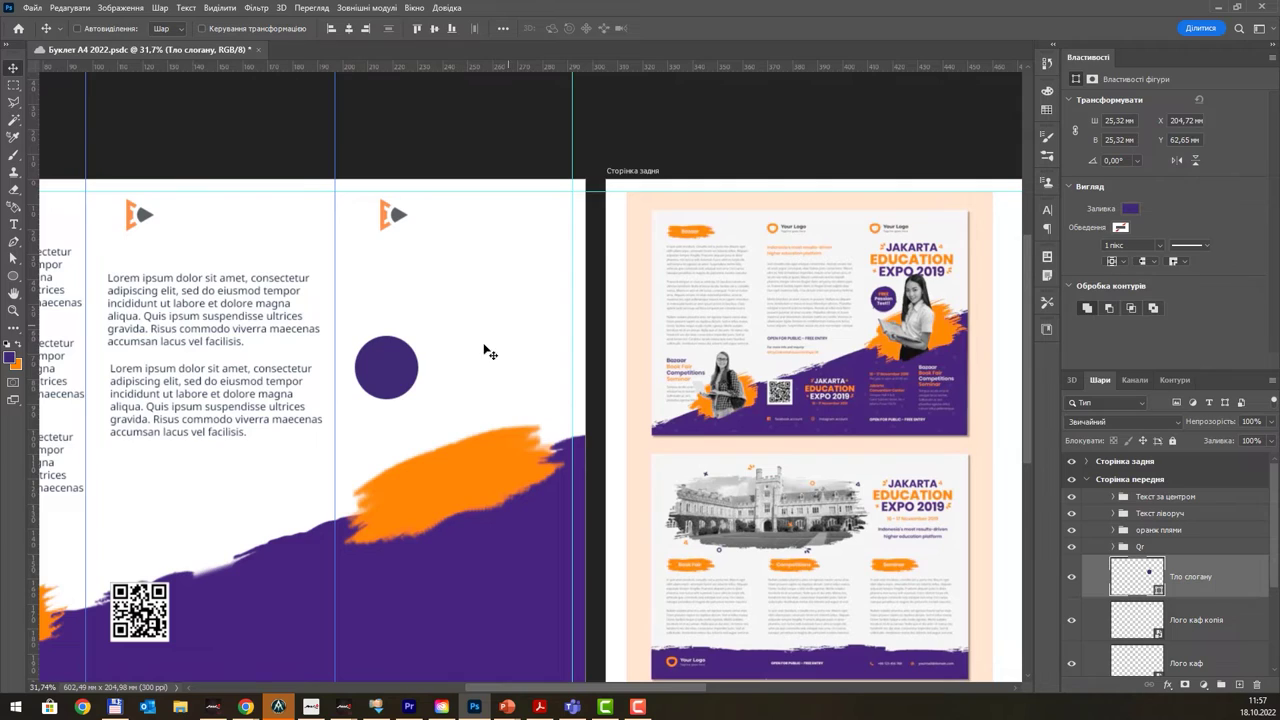
- Check the circle's alignment and add a new empty layer beneath the circle layer
scroll(928, 322, up, 1)
scroll(928, 322, up, 5)
scroll(928, 322, up, 3)
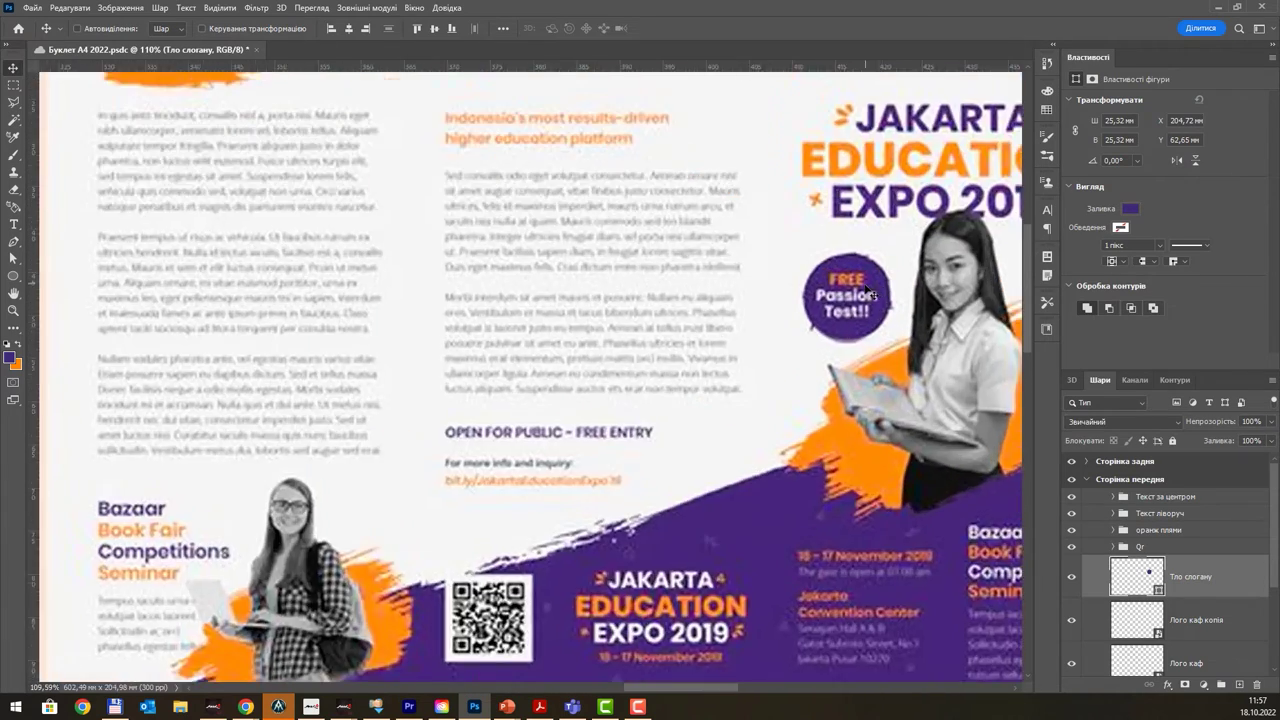
scroll(870, 295, down, 5)
scroll(870, 295, down, 2)
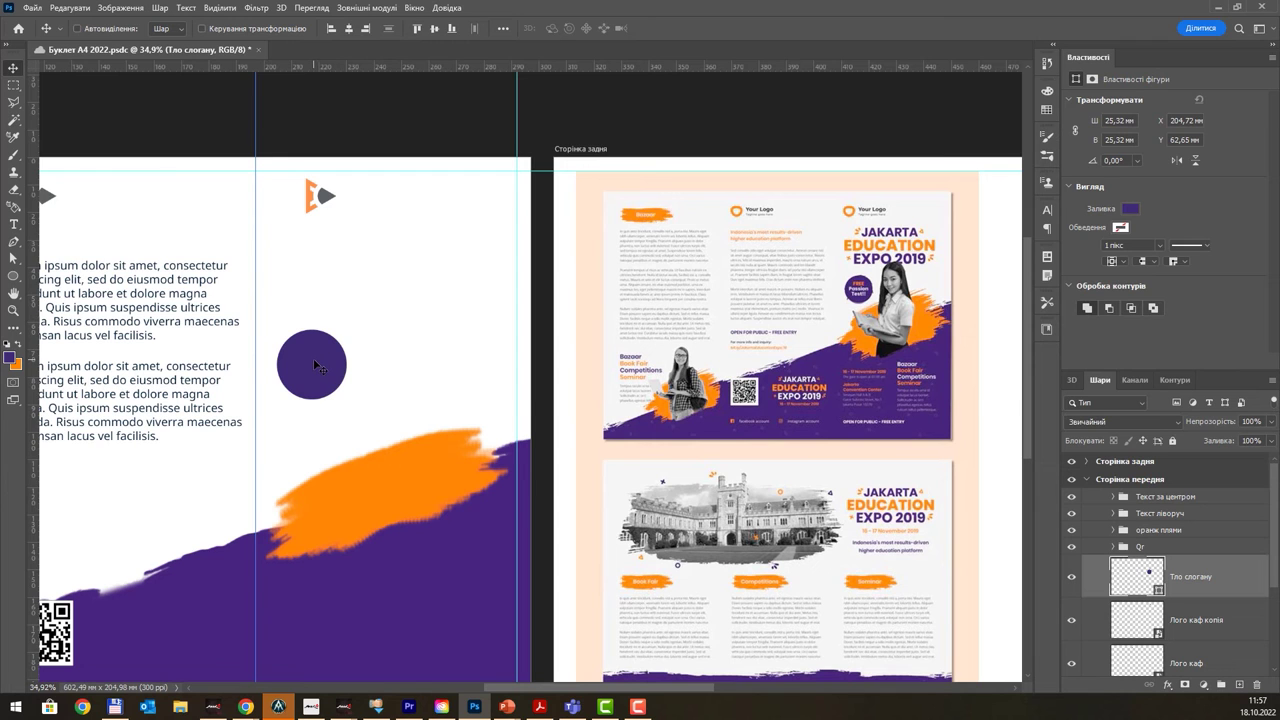
drag(315, 366, 316, 361)
scroll(316, 358, up, 1)
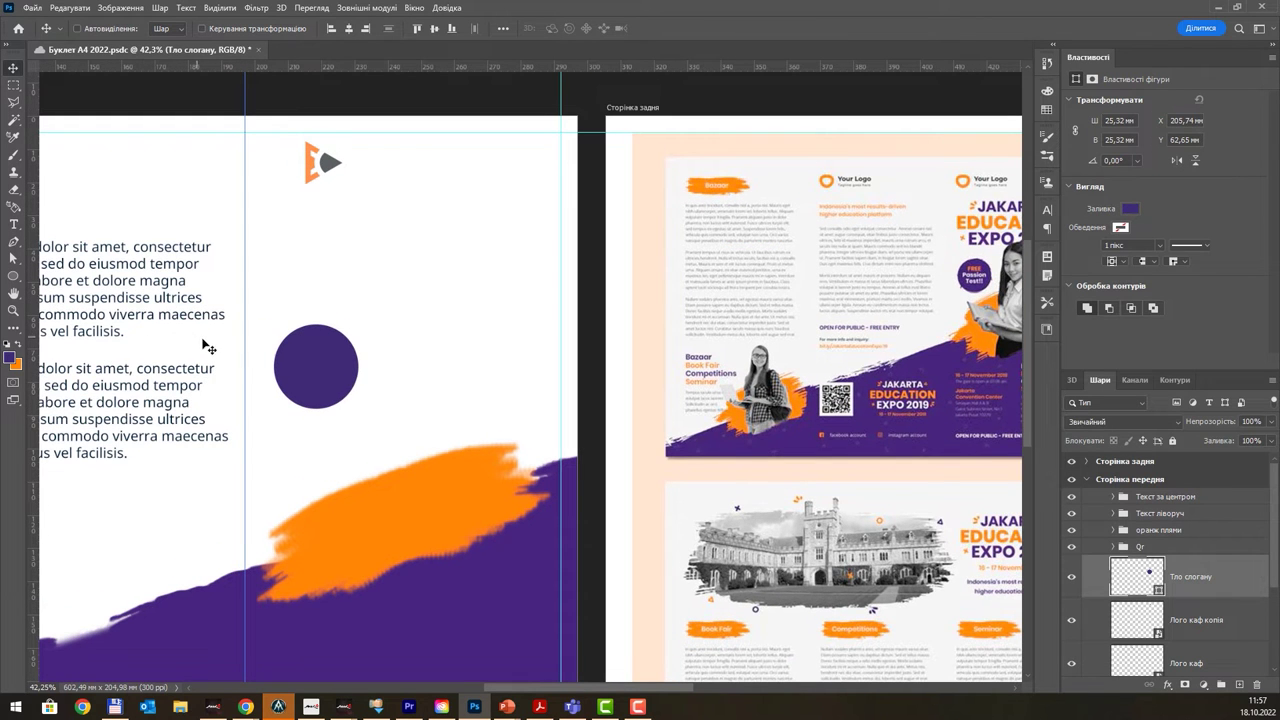
click(1239, 685)
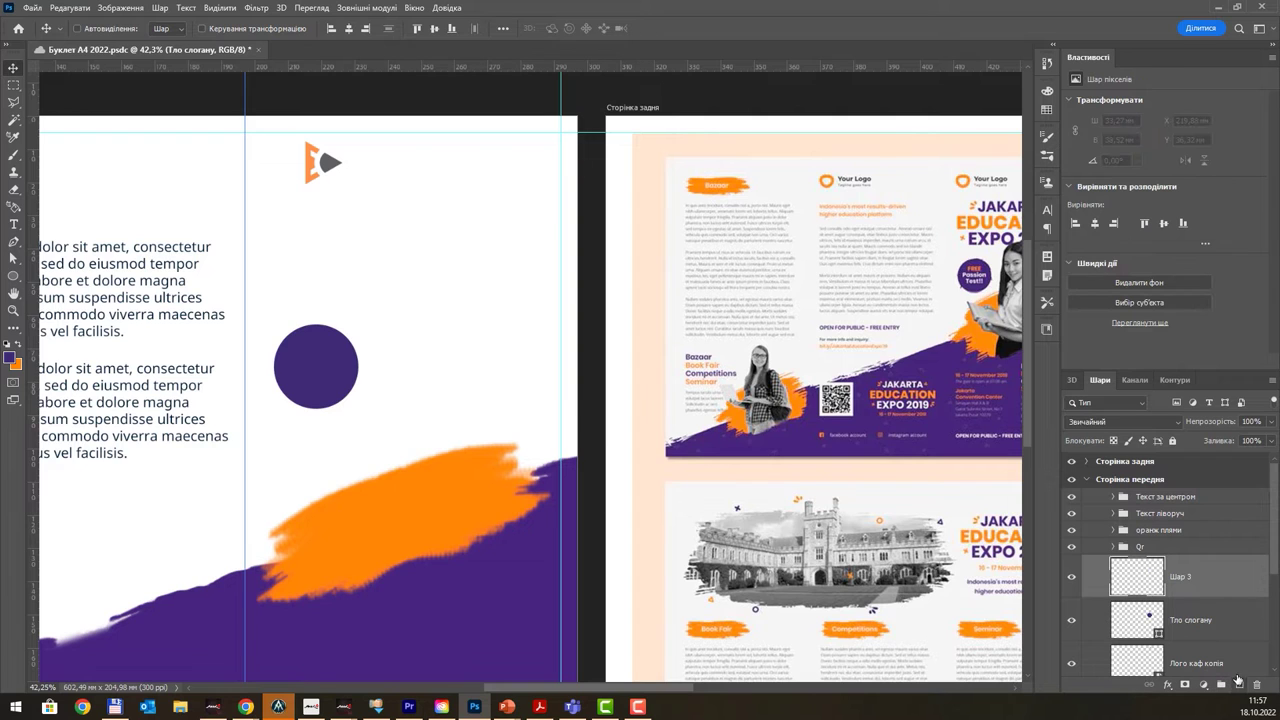
drag(1212, 577, 1210, 624)
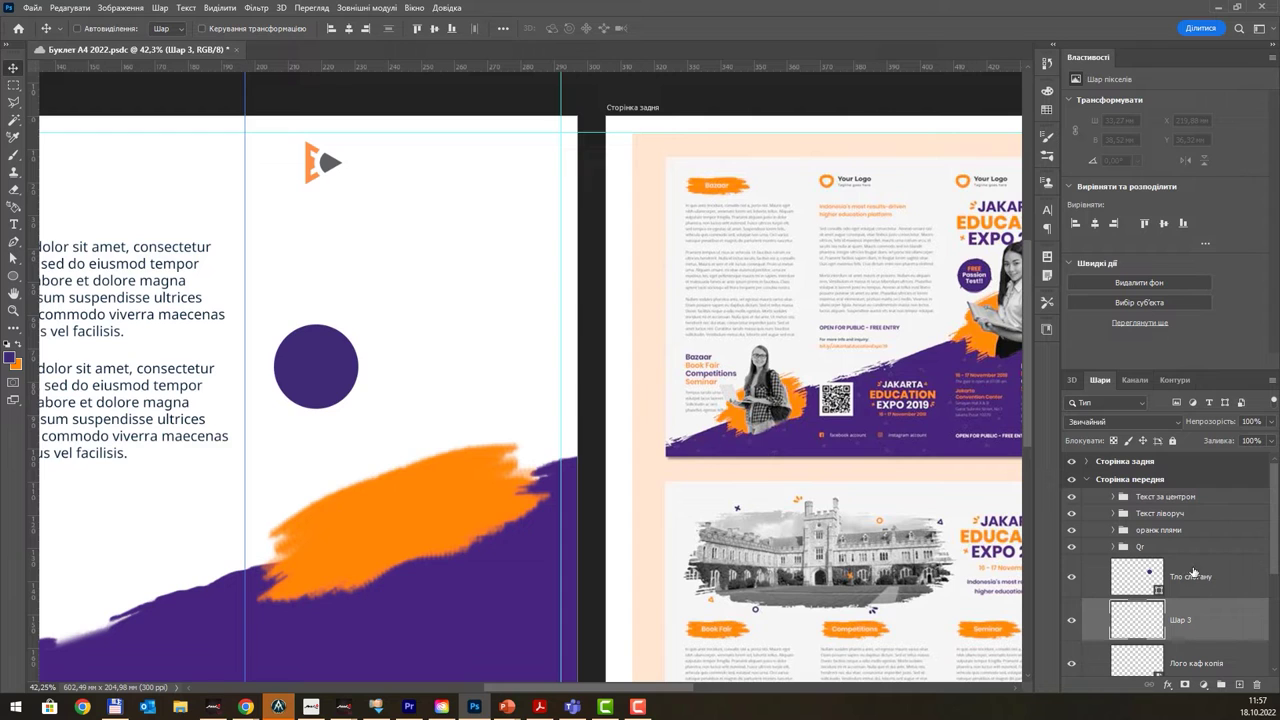
- Group the circle and the empty layer as 'слоган', then select the empty 'Шар 3'
click(1201, 575)
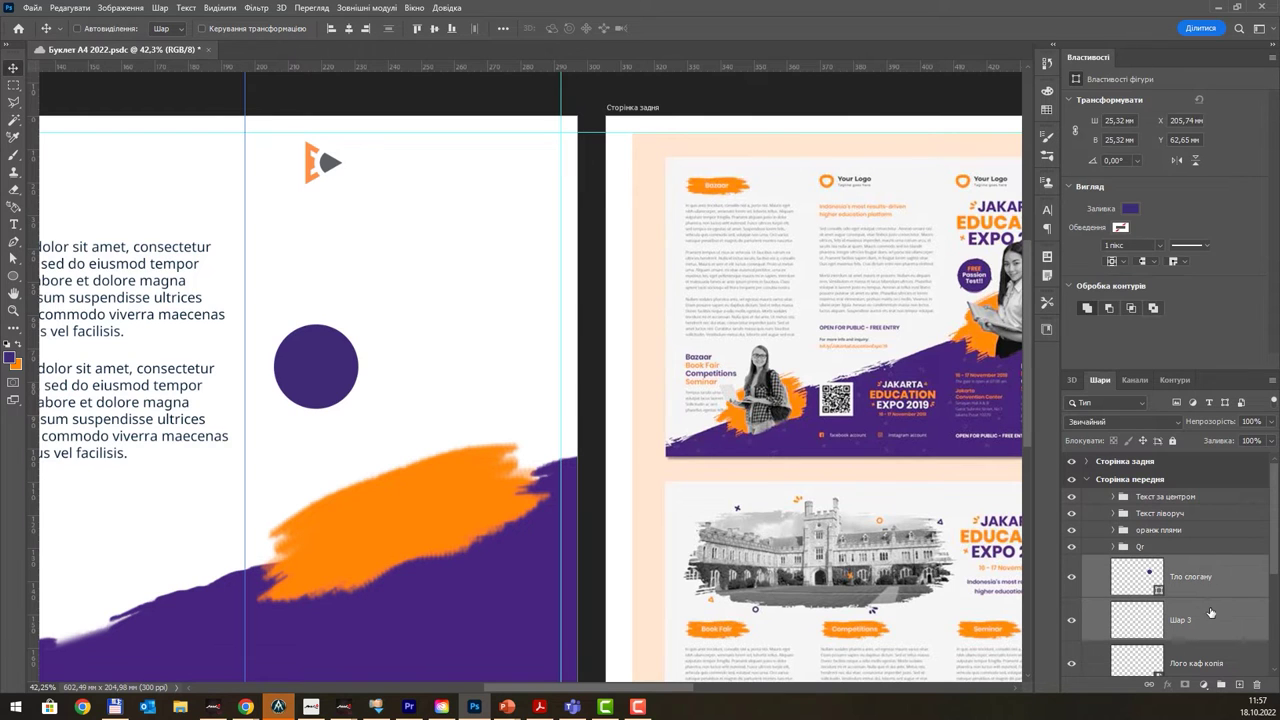
key(ctrl+g)
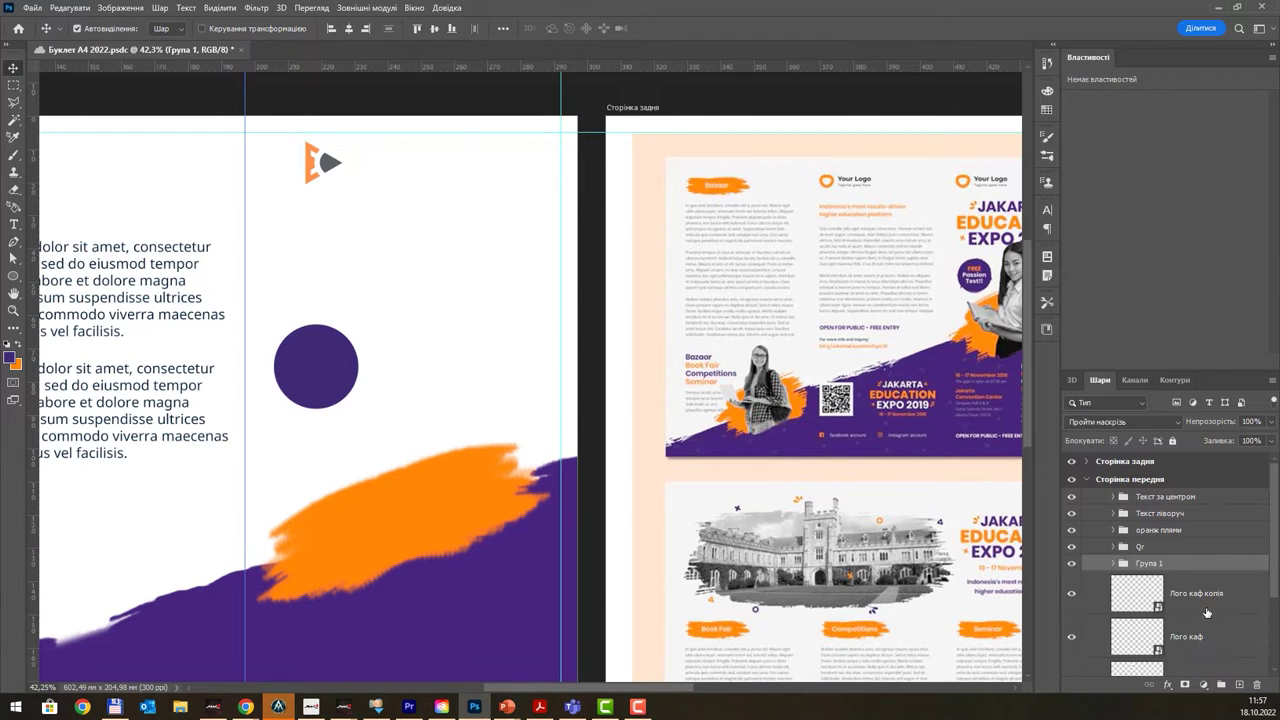
double_click(1150, 565)
text(слоган)
key(Return)
click(1113, 563)
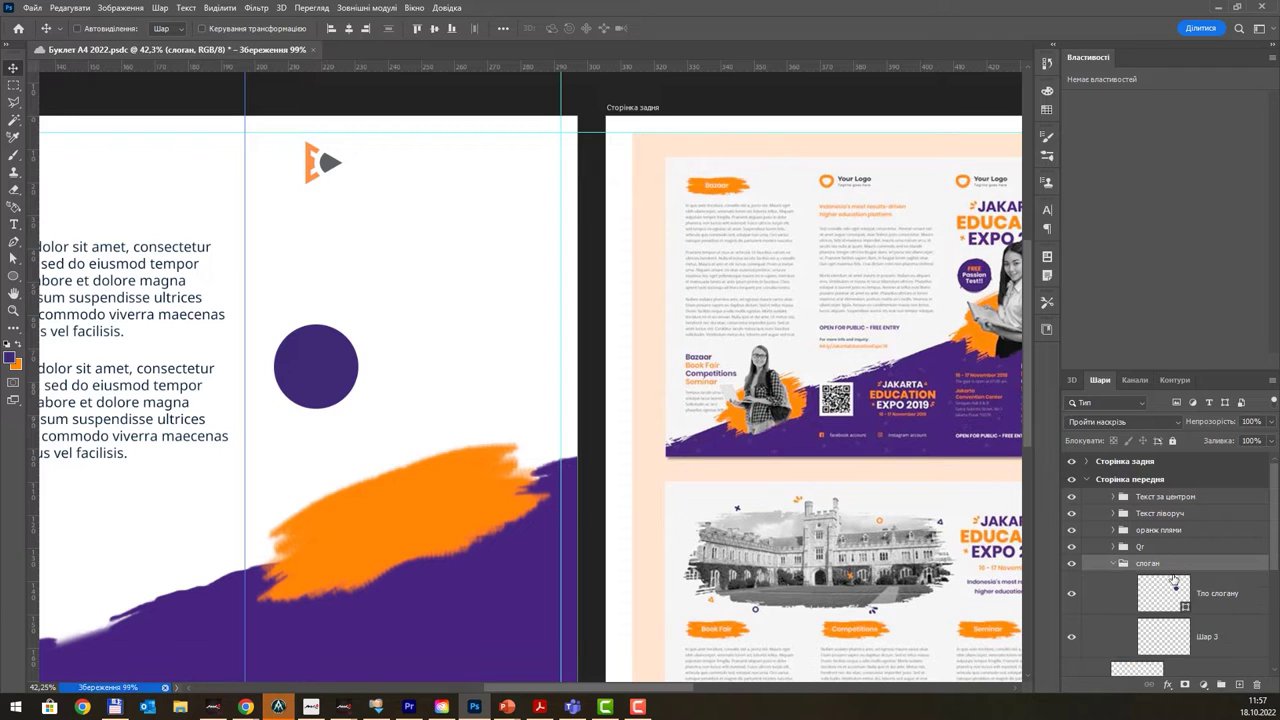
click(1200, 634)
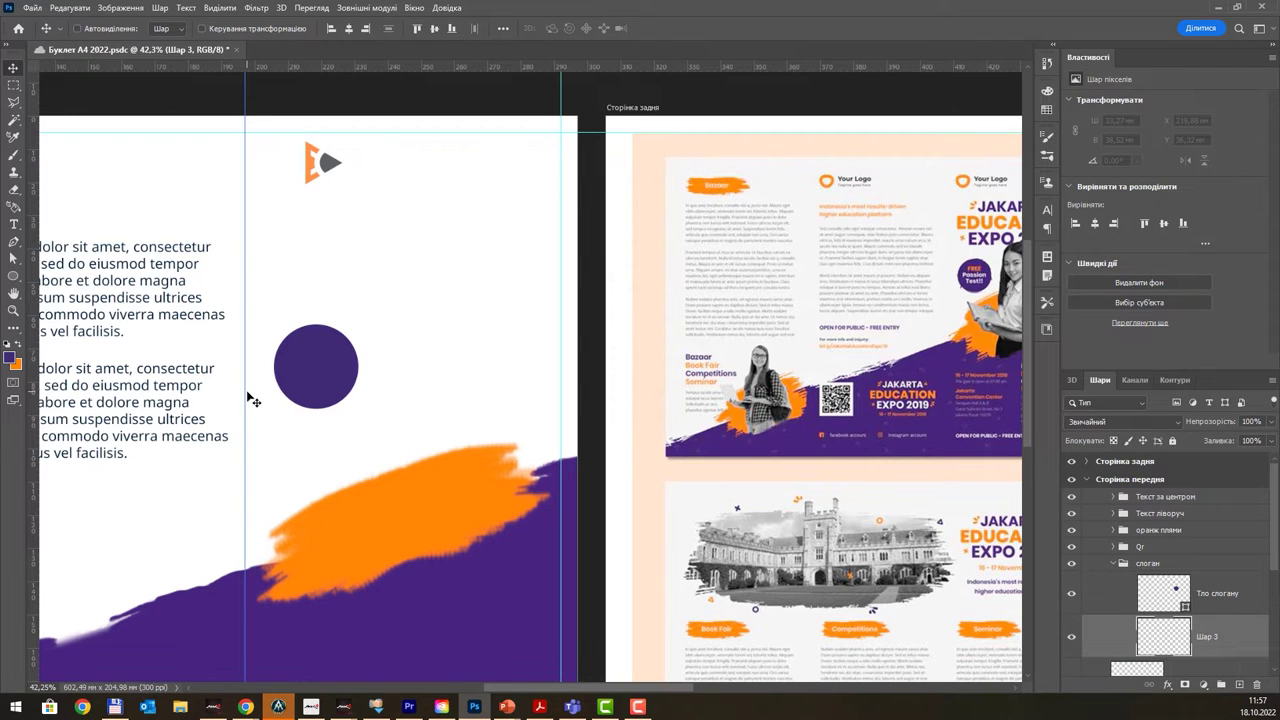
- Paint rough purple strokes with a size-125 brush over the circle's top and lower-left edges
key(p)
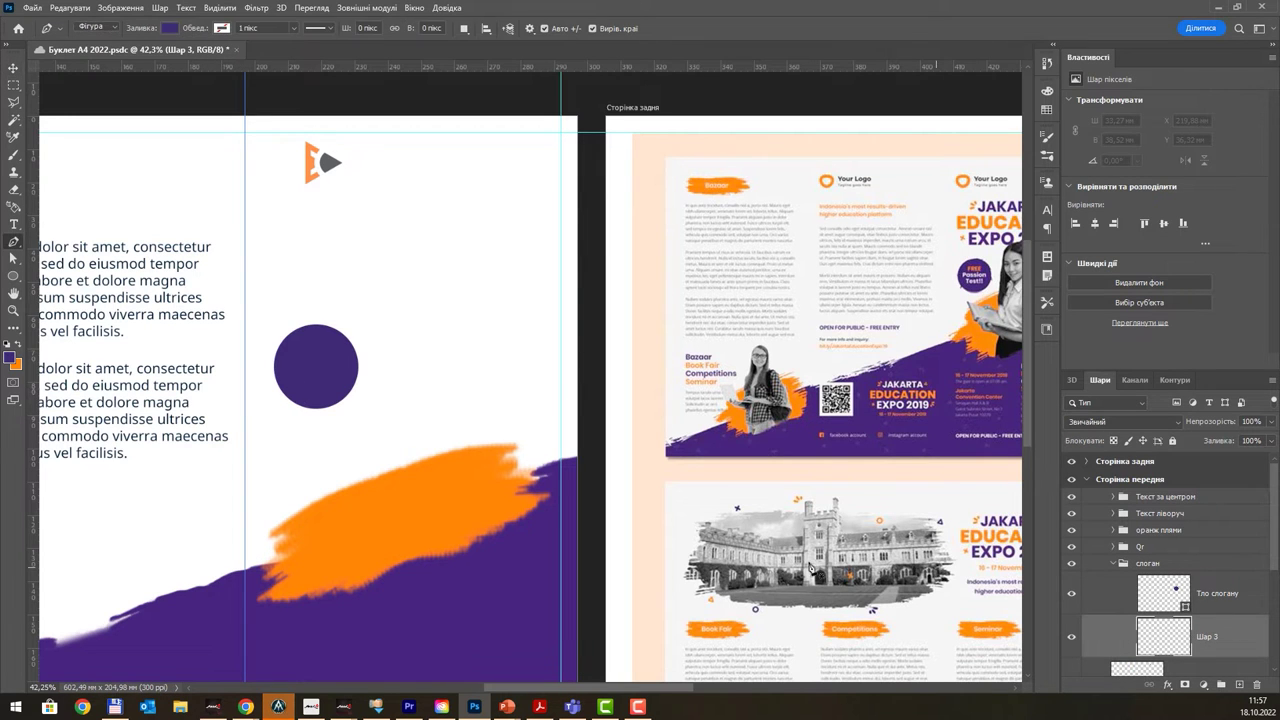
key(b)
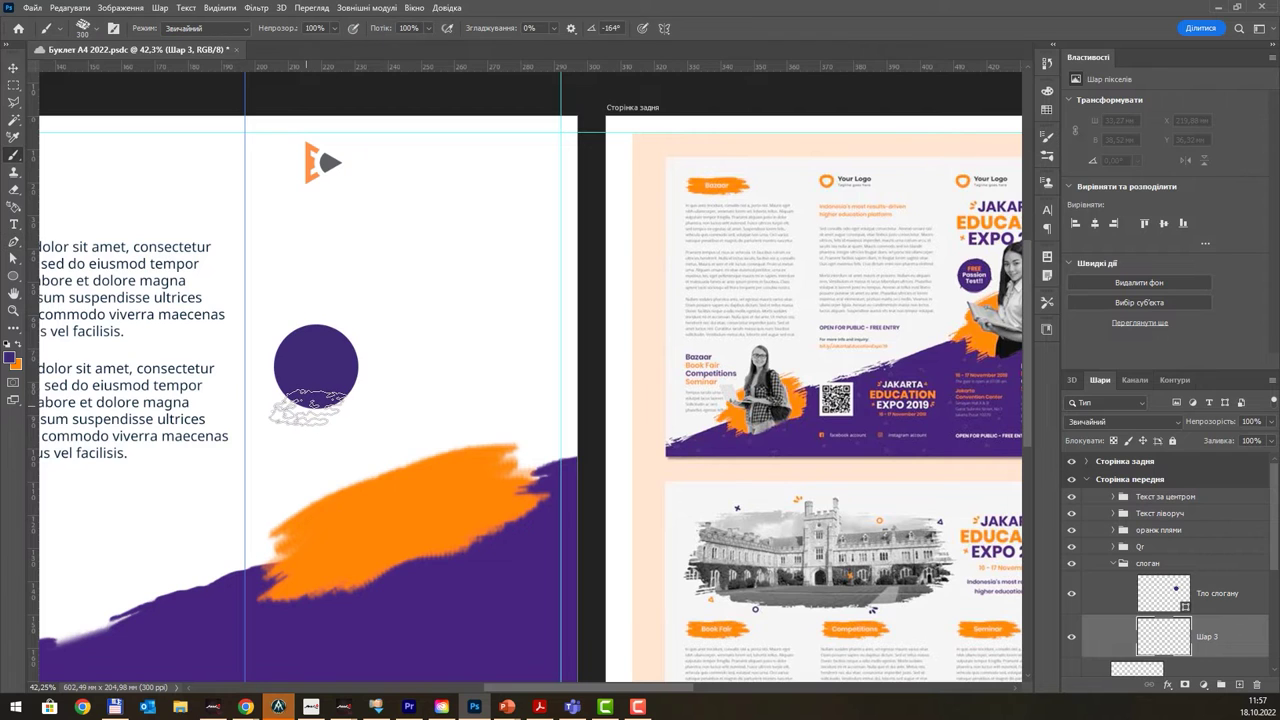
key(bracketleft)
key(bracketleft)
key(bracketleft)
key(bracketleft)
key(bracketleft)
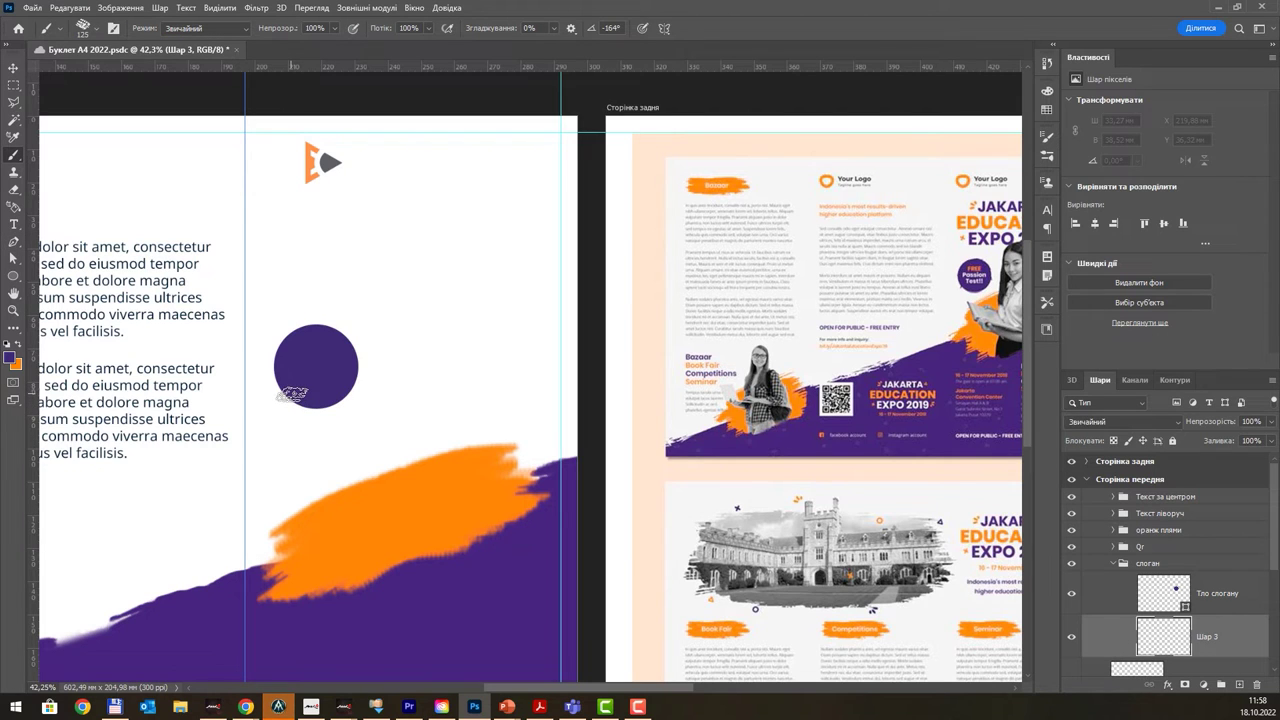
drag(290, 394, 282, 392)
drag(343, 328, 320, 330)
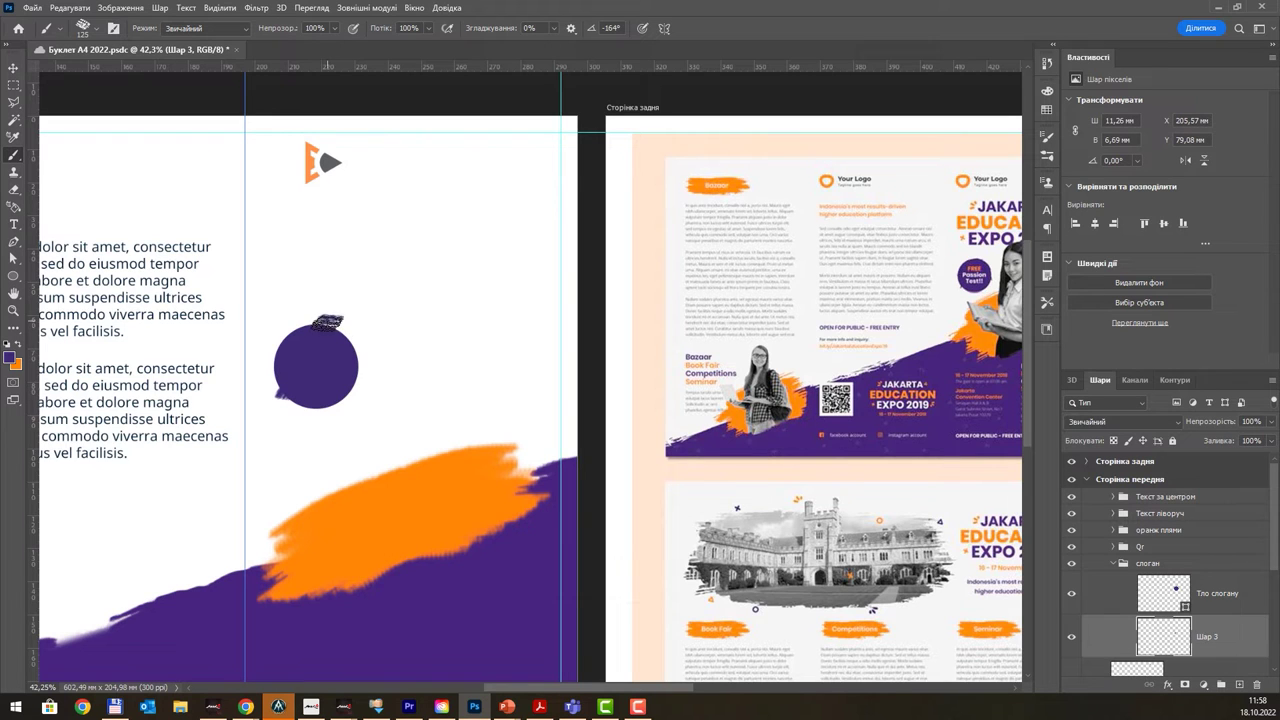
key(ctrl+z)
key(ctrl+shift+z)
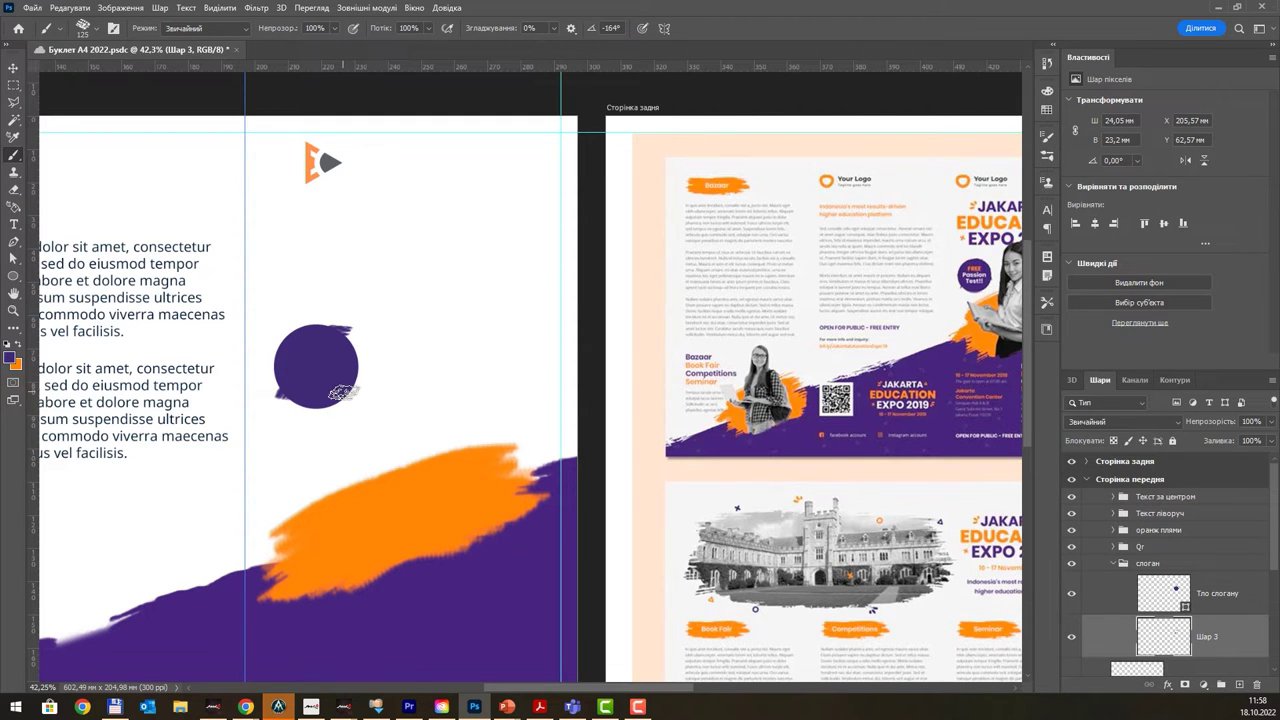
drag(341, 388, 323, 397)
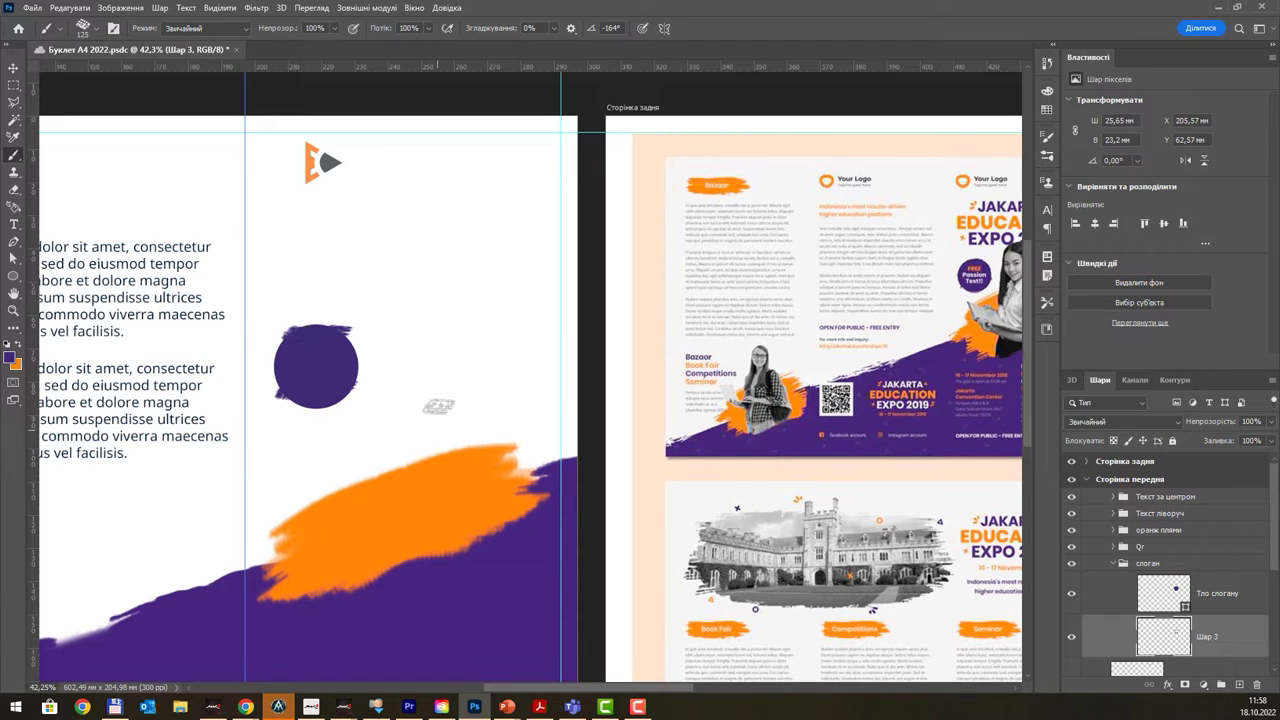
scroll(355, 340, down, 1)
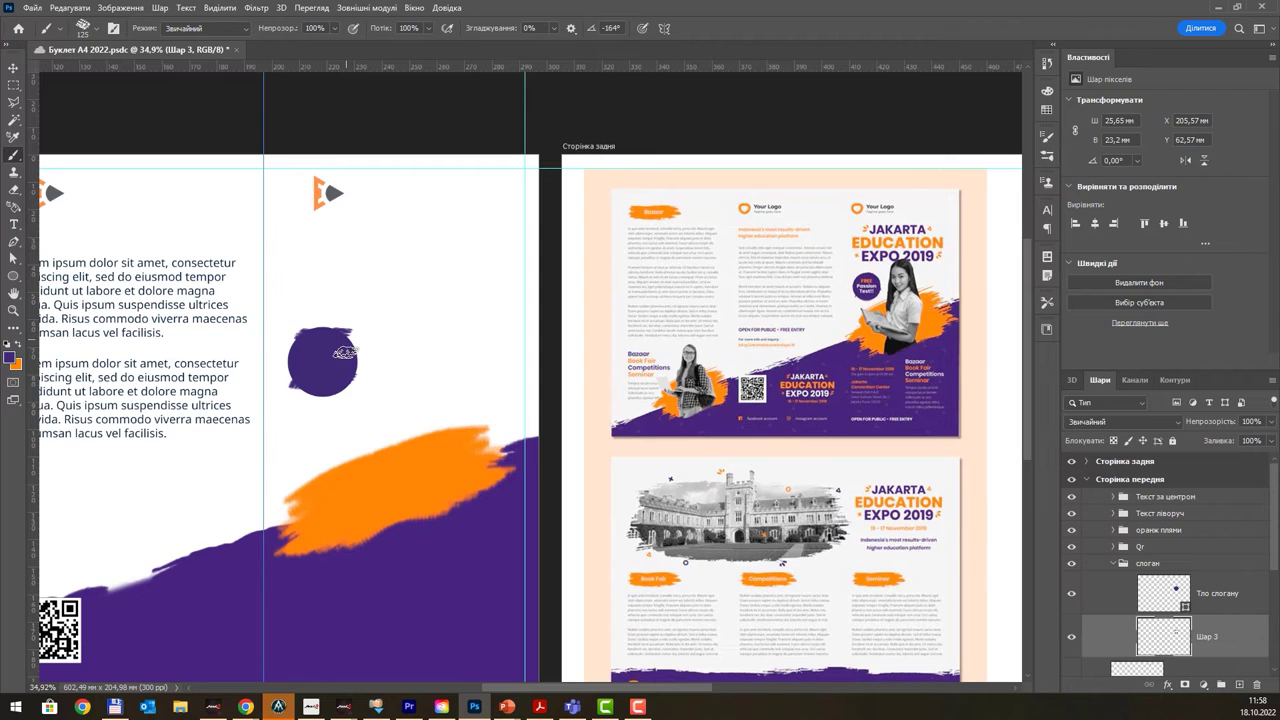
scroll(345, 345, down, 1)
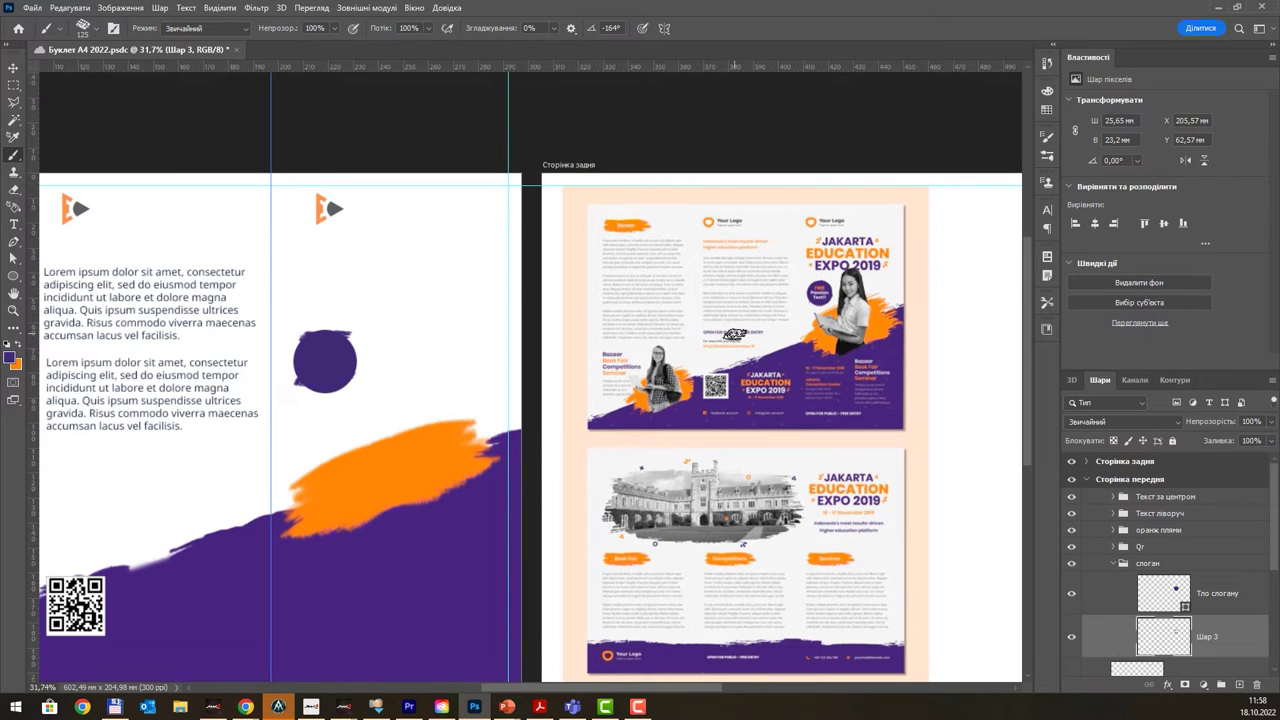
click(1113, 565)
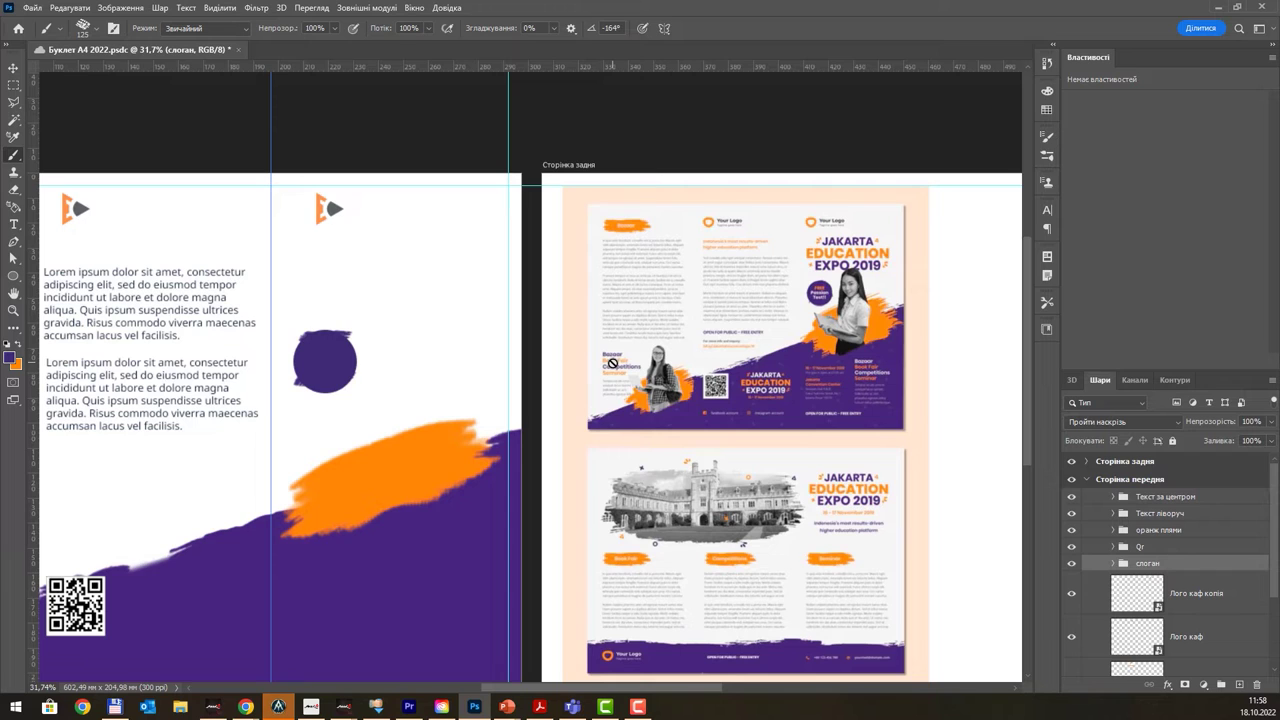
- Nudge the 'оранж низ' orange stroke slightly up and adjust its size with Free Transform
ctrl+click(412, 463)
drag(398, 470, 401, 461)
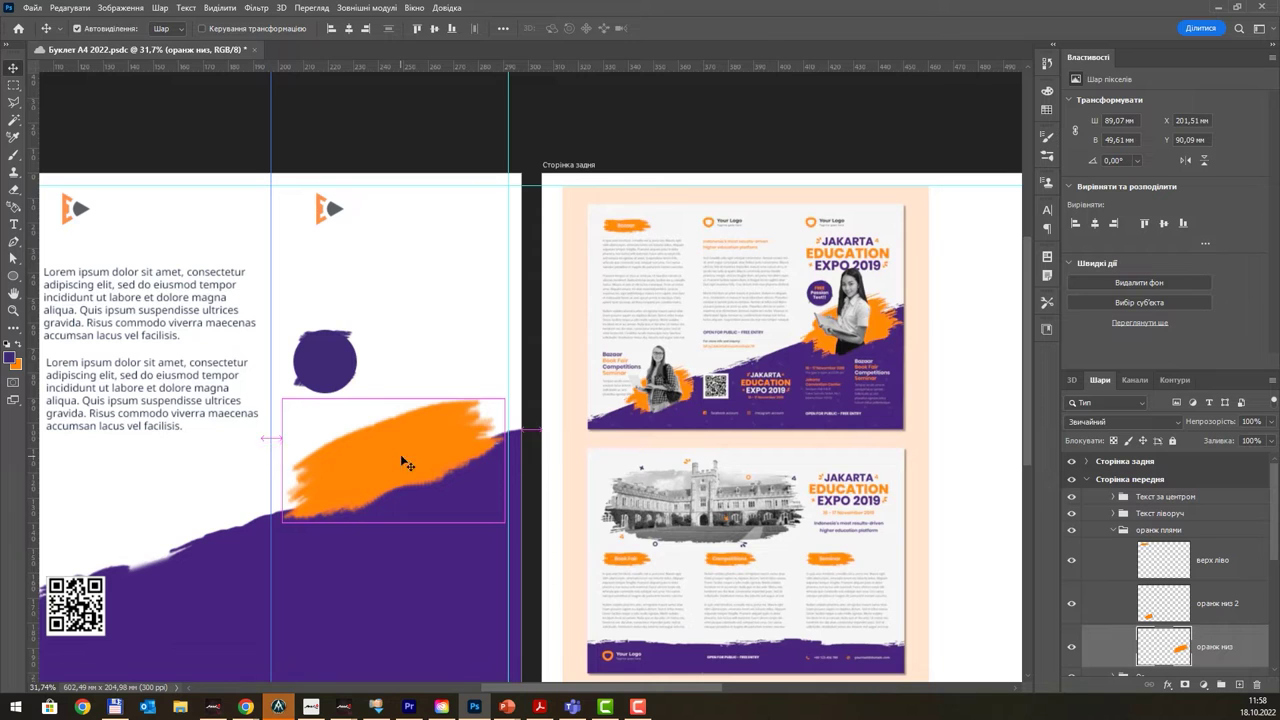
key(ctrl+t)
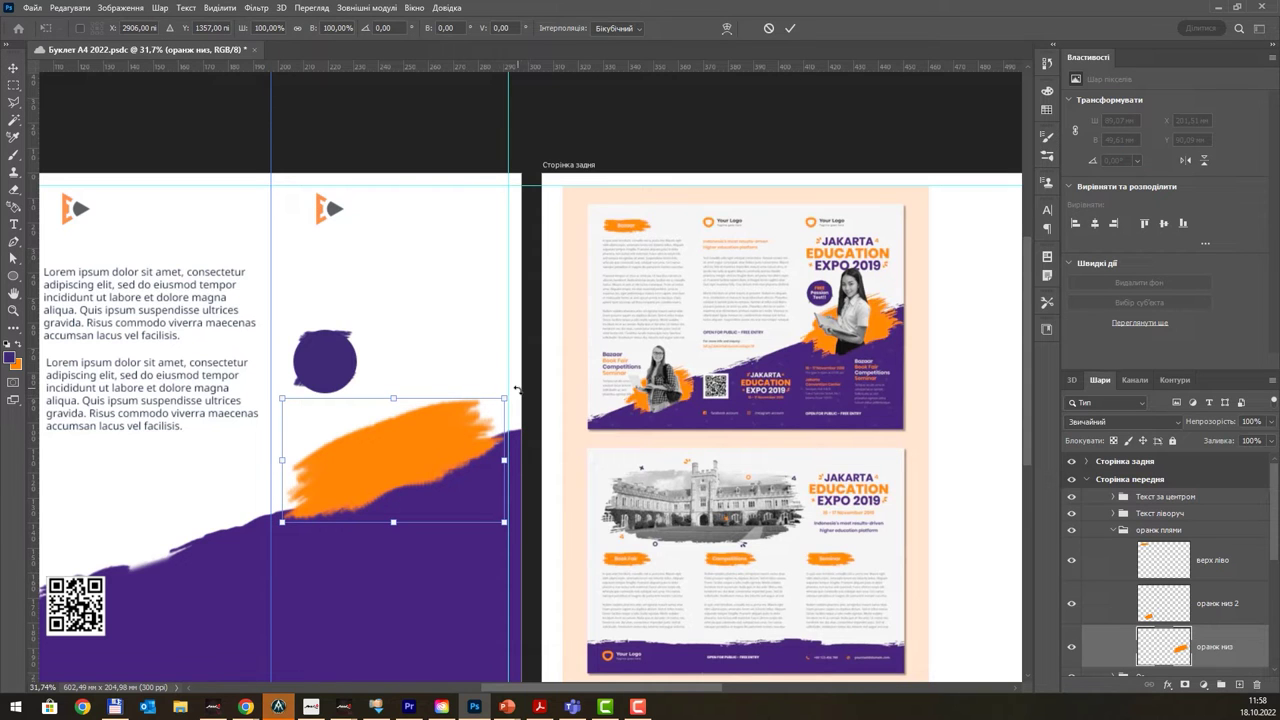
key(Return)
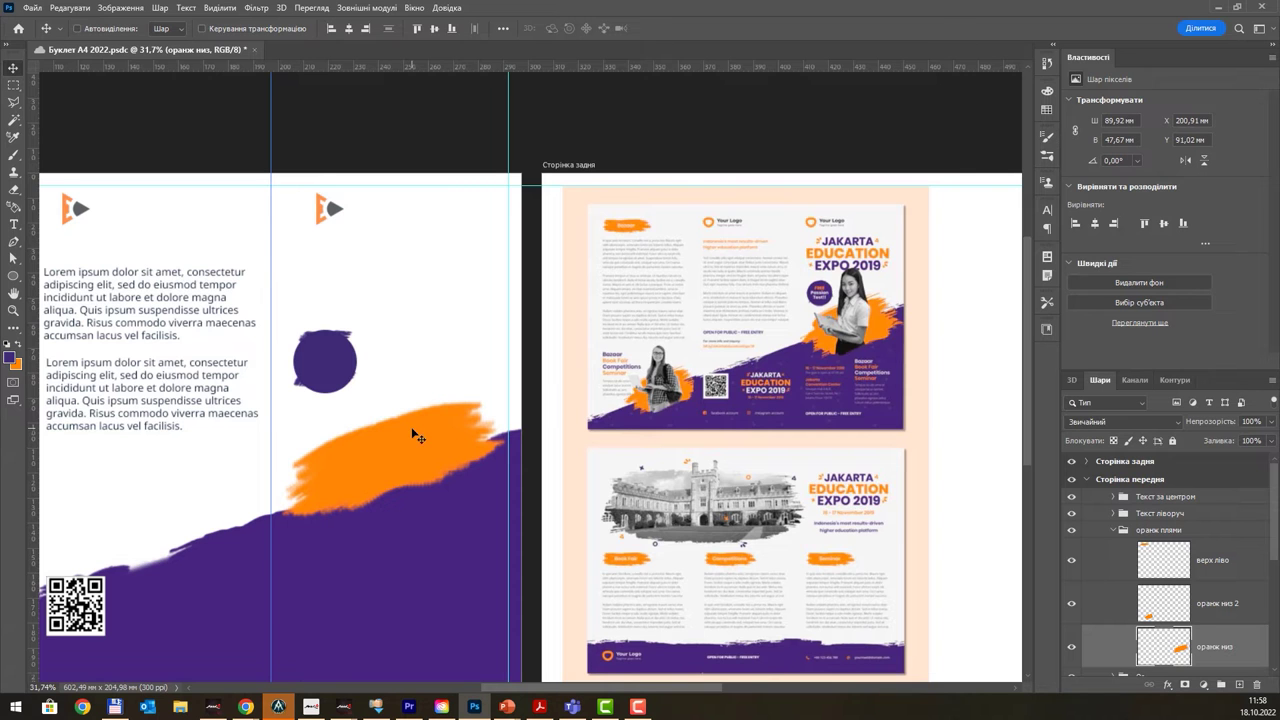
scroll(470, 437, down, 1)
scroll(470, 437, up, 1)
scroll(470, 437, down, 1)
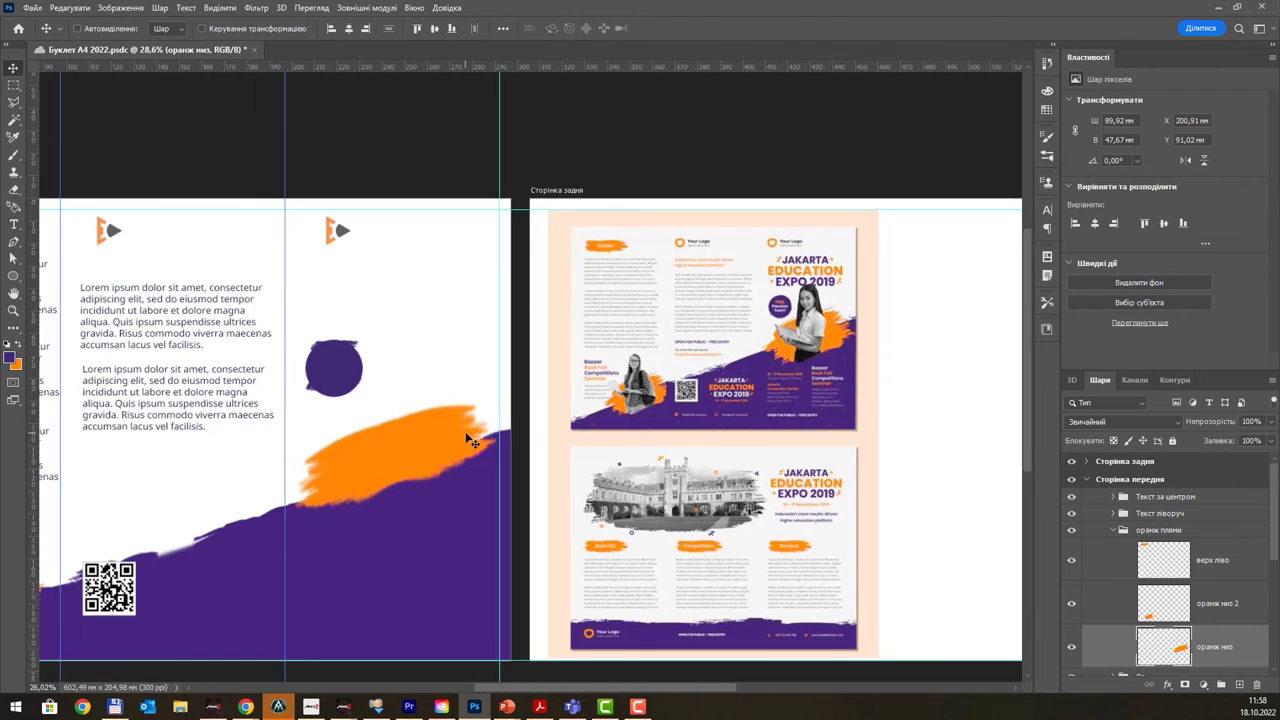
scroll(470, 437, down, 1)
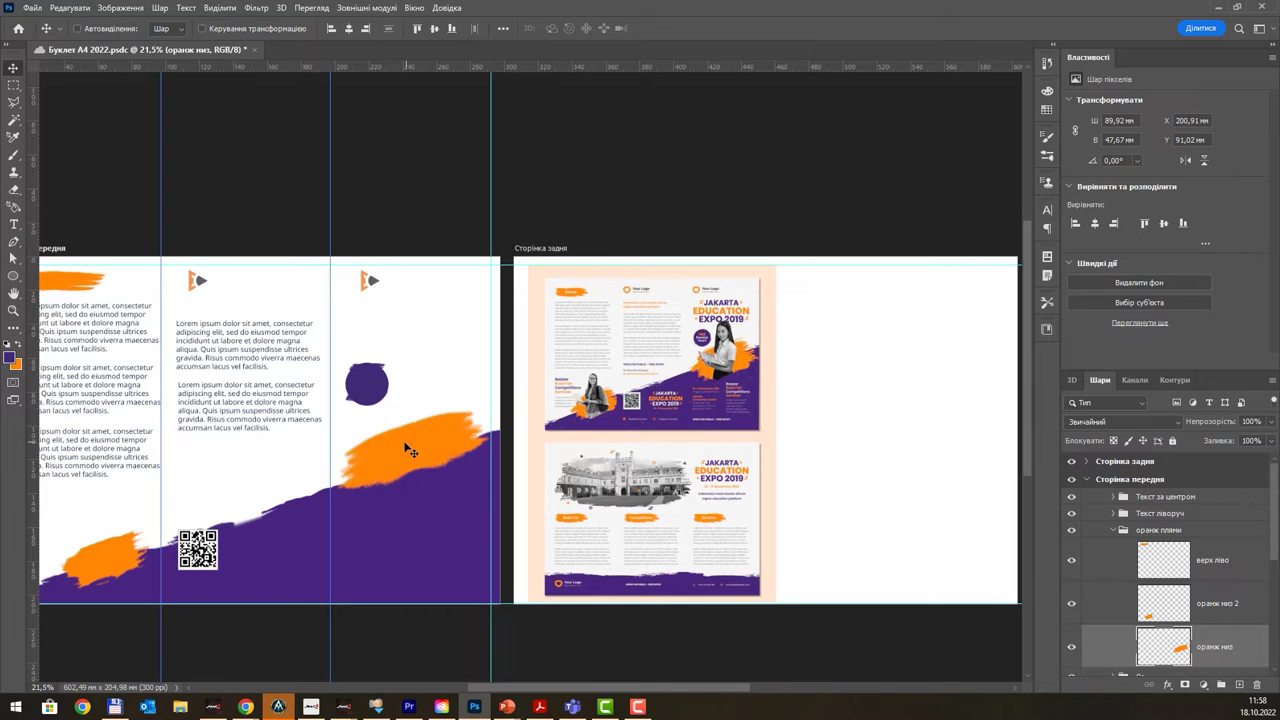
mouse_move(398, 413)
mouse_down()
mouse_move(497, 415)
mouse_move(473, 410)
mouse_up()
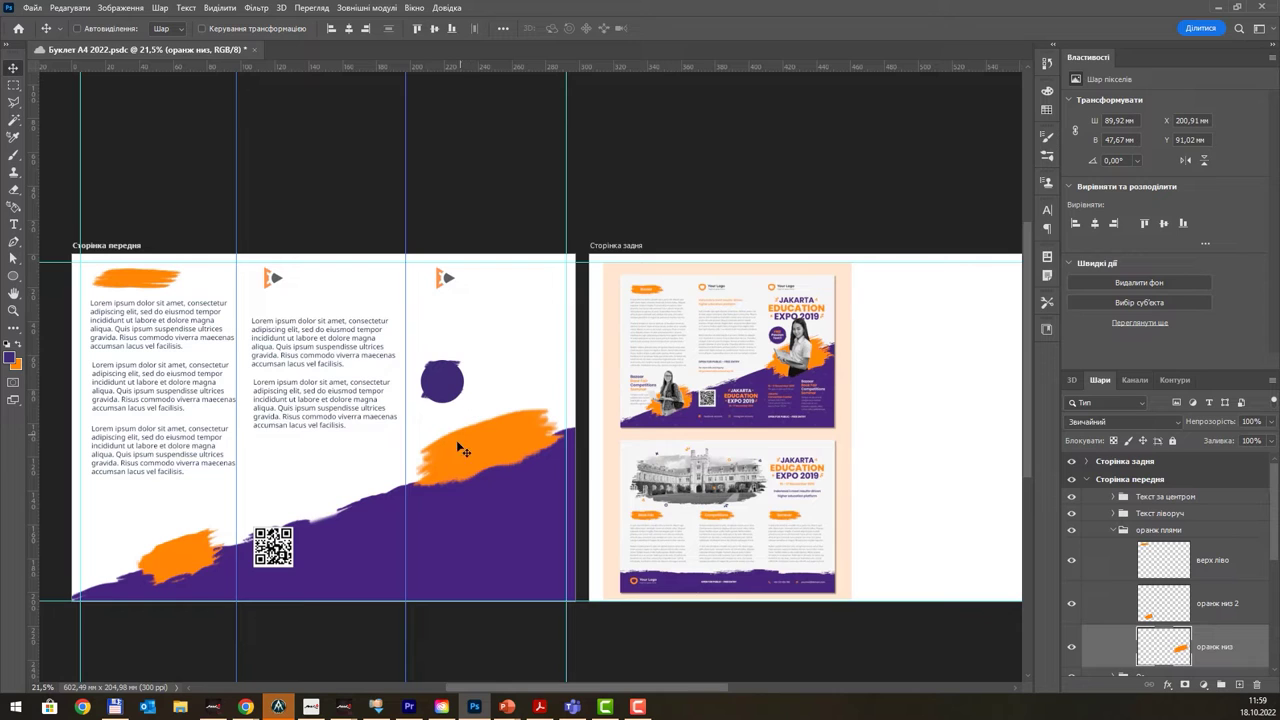
- Drag a student photo from the web browser into the booklet as layer 'Шар 4'
click(115, 707)
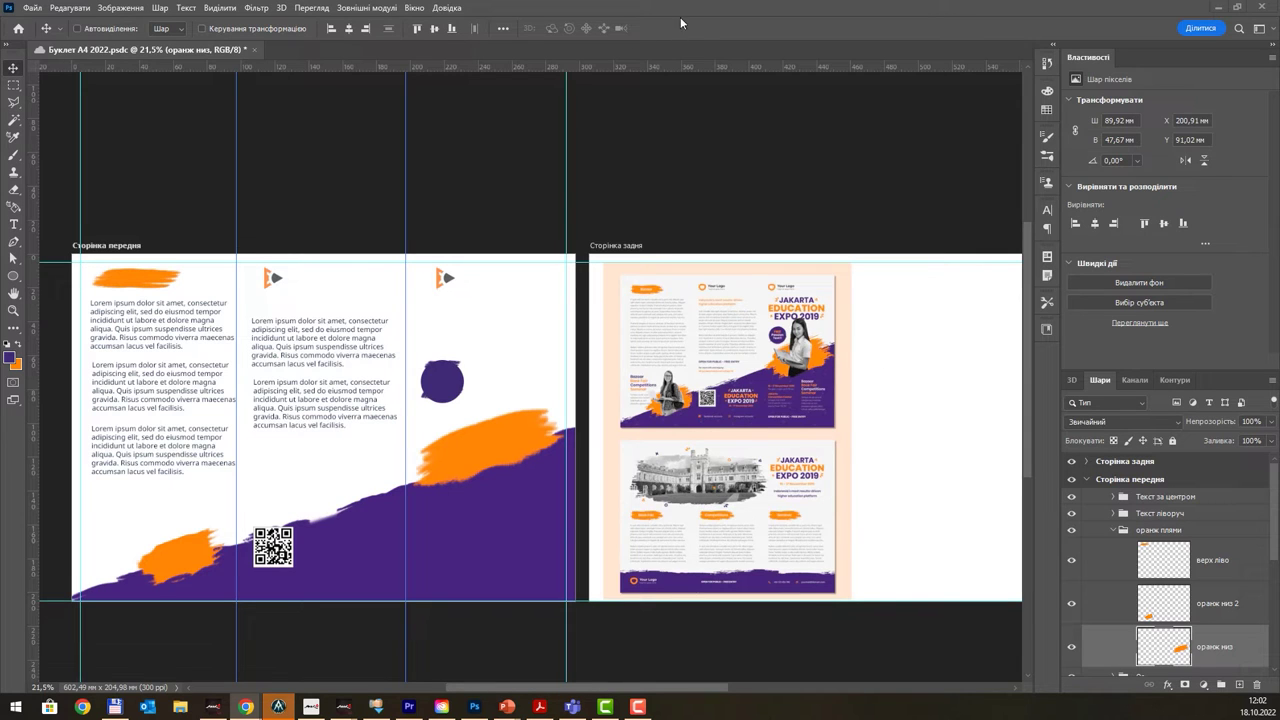
mouse_move(680, 17)
mouse_down()
mouse_move(324, 428)
mouse_move(501, 423)
mouse_up()
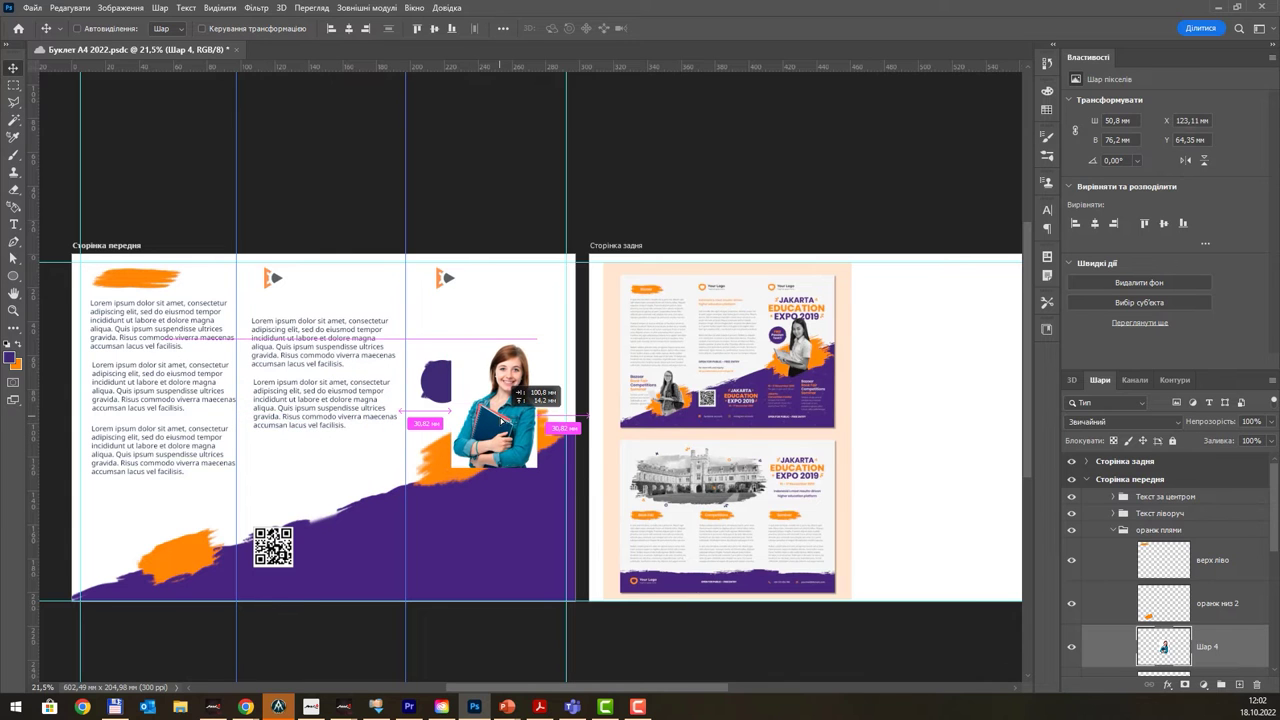
- Place the student photo over the circle's right side and zoom in on it
drag(501, 421, 488, 412)
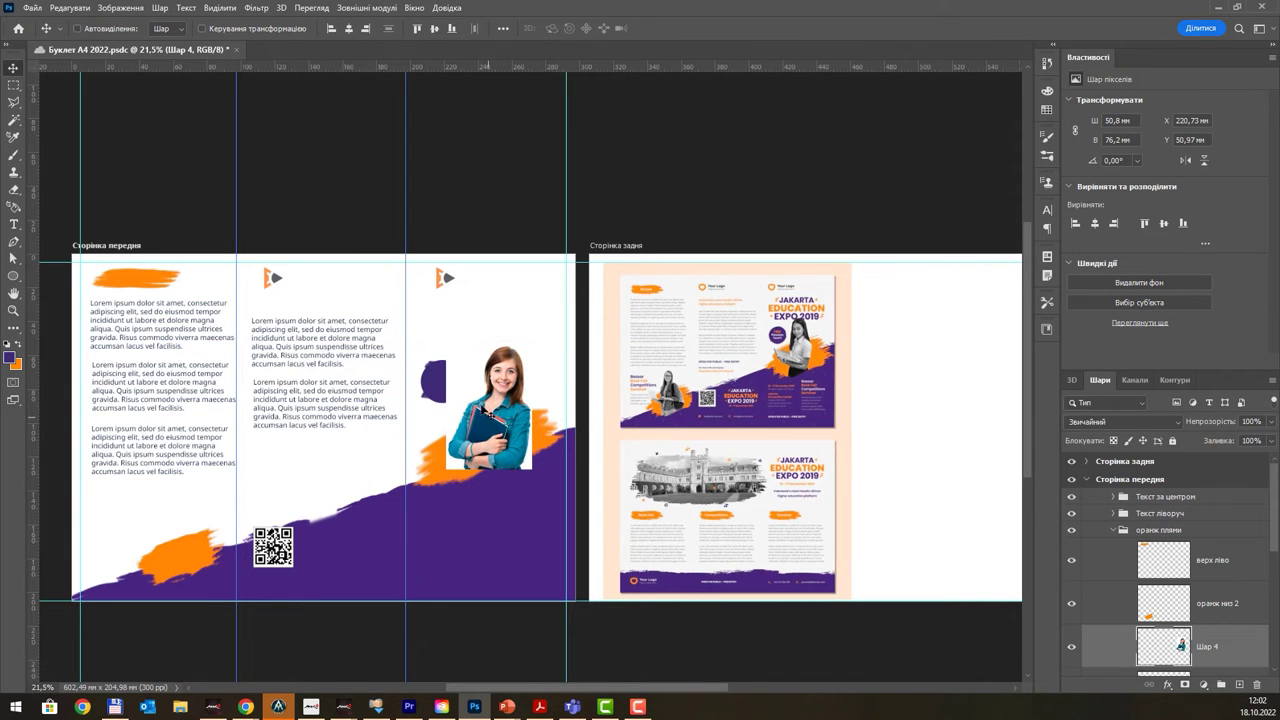
scroll(488, 412, up, 4)
scroll(500, 418, up, 4)
scroll(520, 425, up, 3)
scroll(537, 433, up, 4)
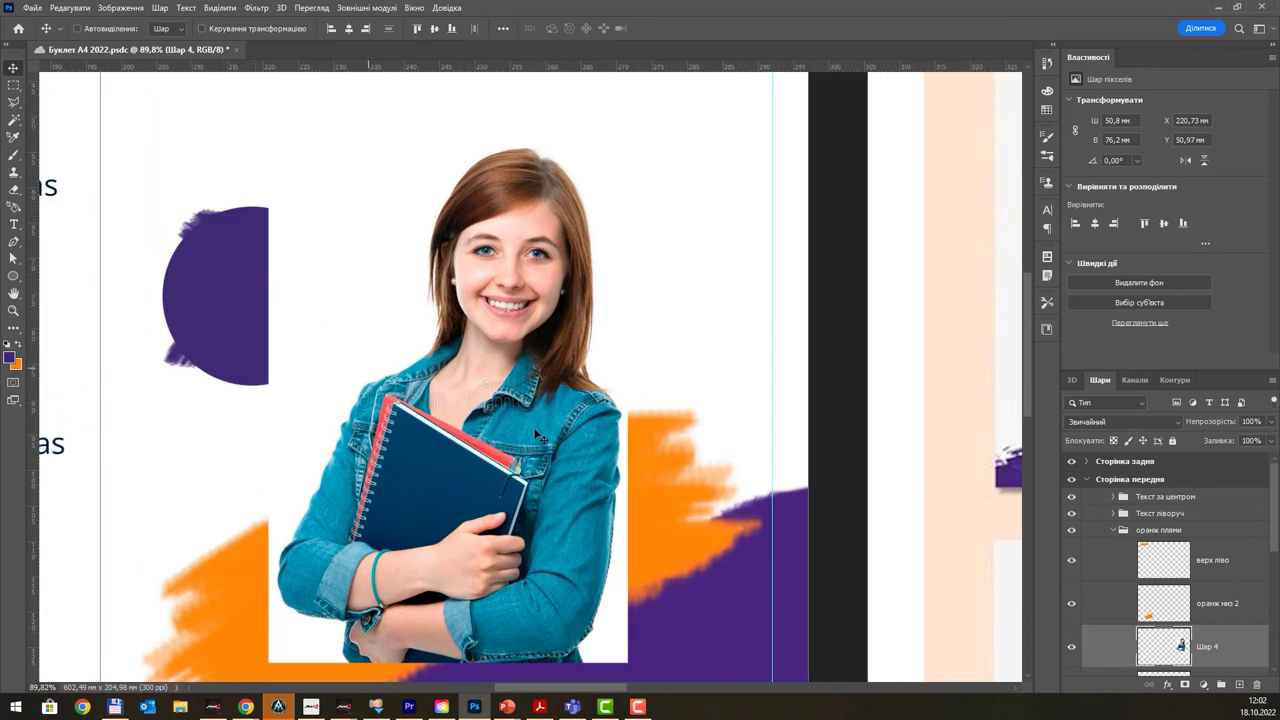
scroll(490, 385, up, 7)
scroll(440, 420, up, 6)
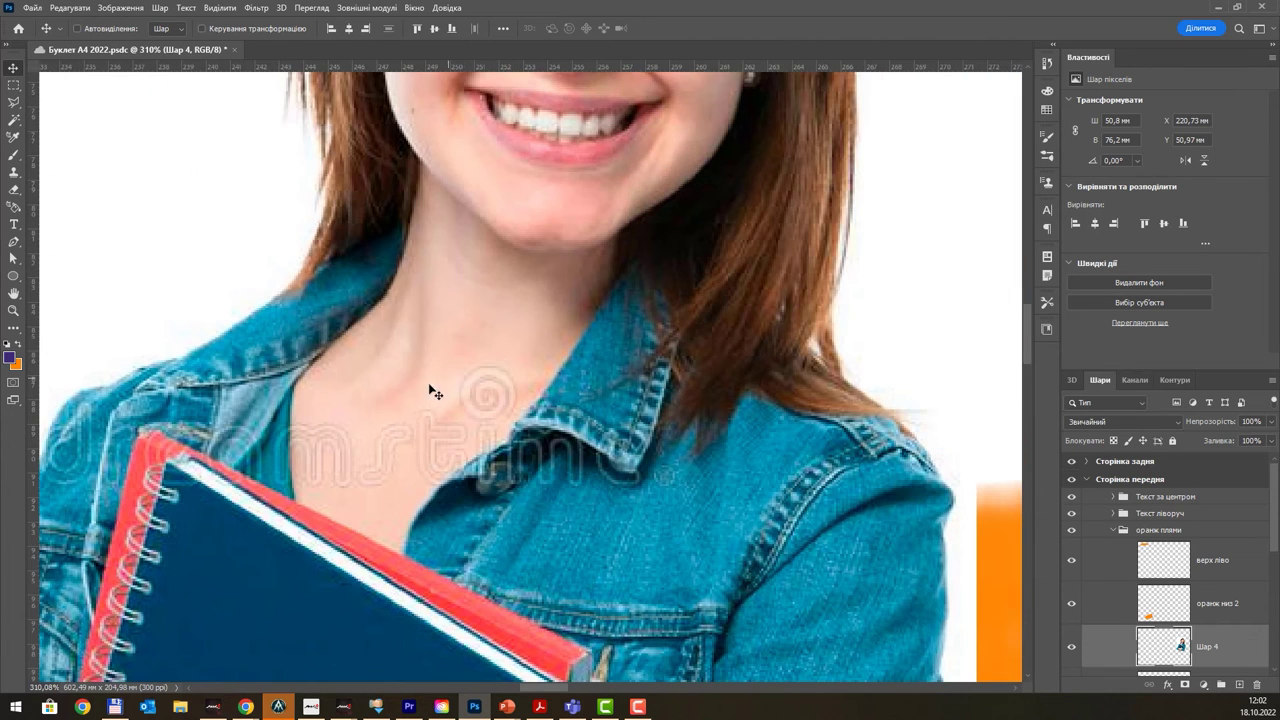
- Clone clean skin over the faint watermark on the student's neck
click(14, 173)
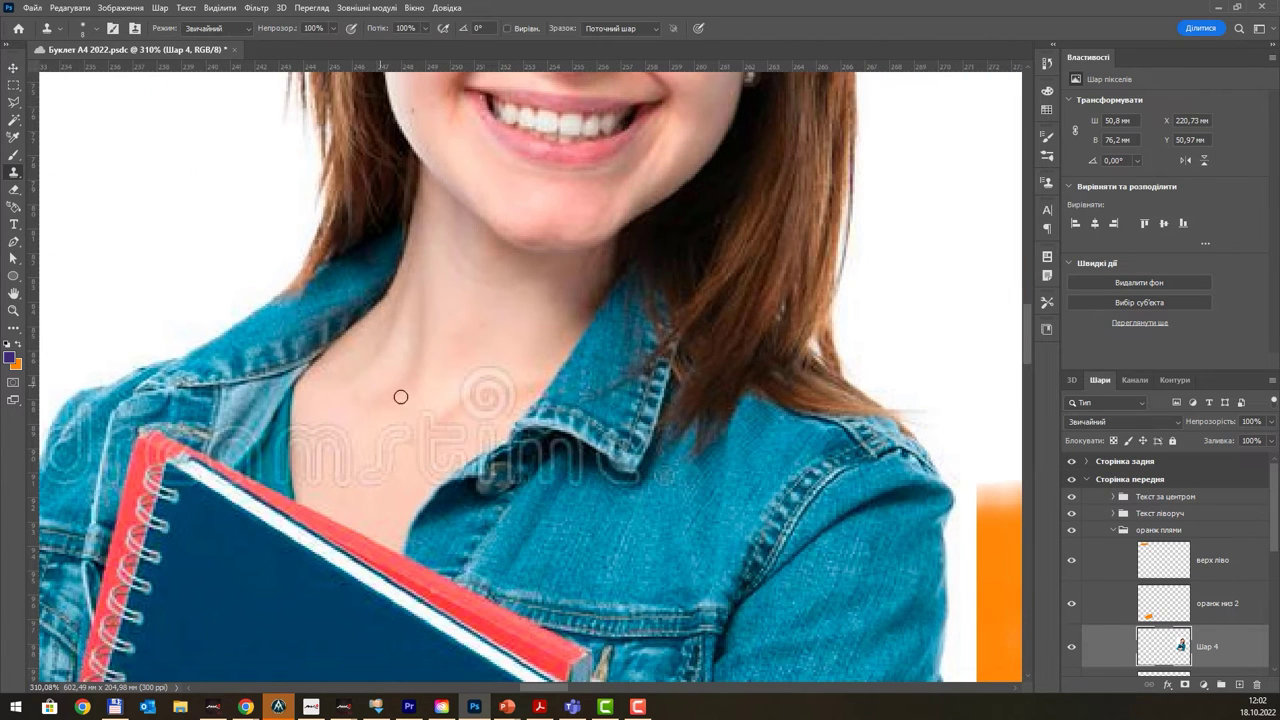
alt+click(445, 392)
alt+click(411, 474)
alt+click(374, 446)
alt+click(366, 494)
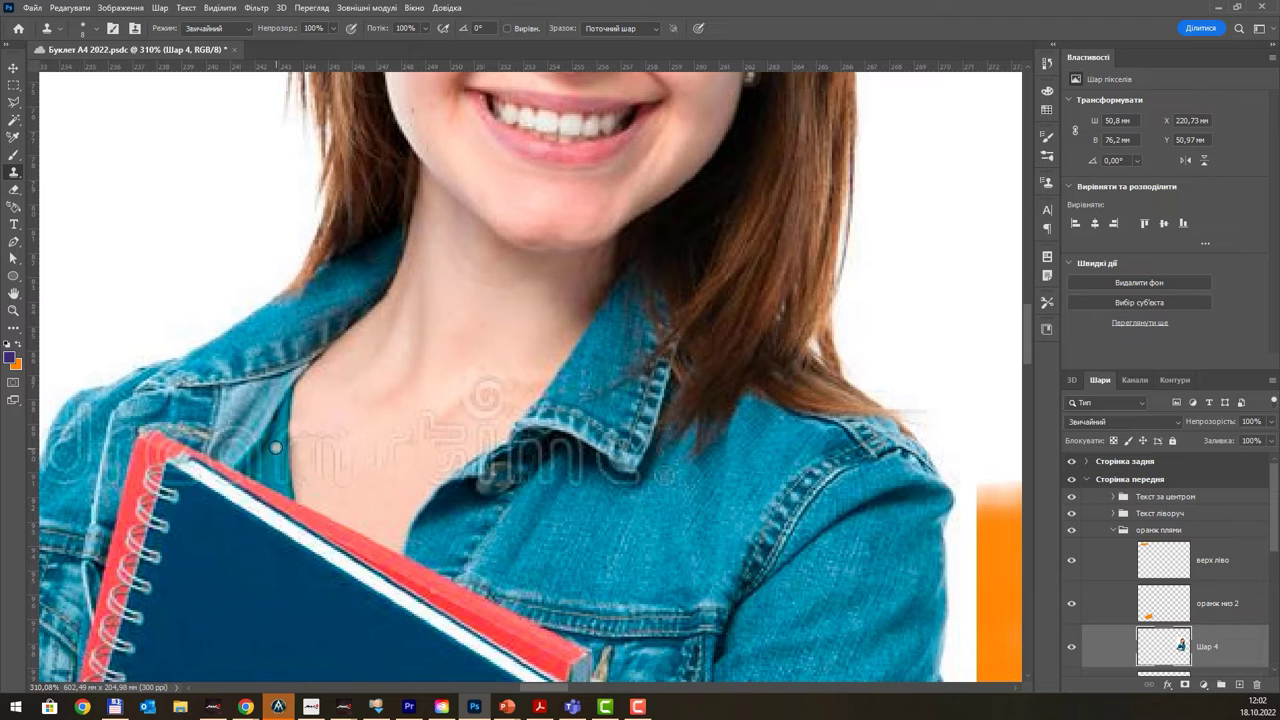
drag(290, 450, 264, 480)
click(298, 456)
scroll(320, 436, down, 3)
- Delete the photo's white background using a contiguous Magic Wand selection, then deselect
scroll(320, 436, down, 3)
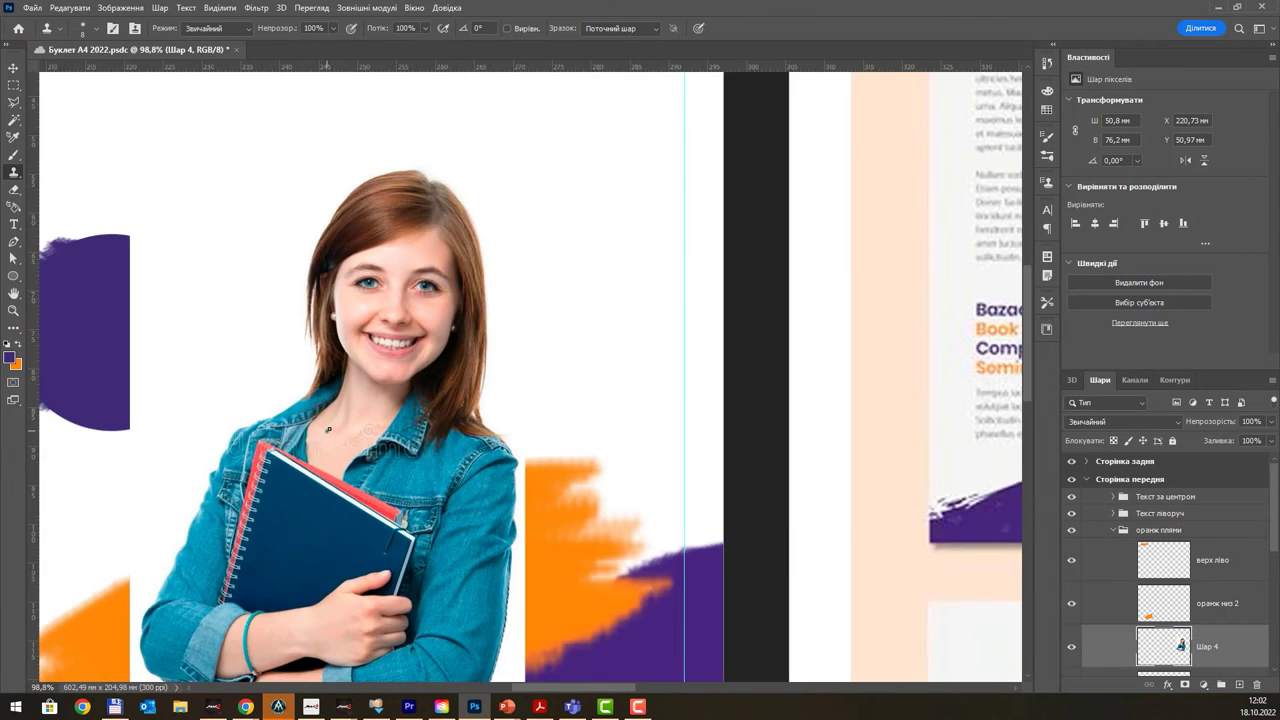
scroll(320, 436, down, 3)
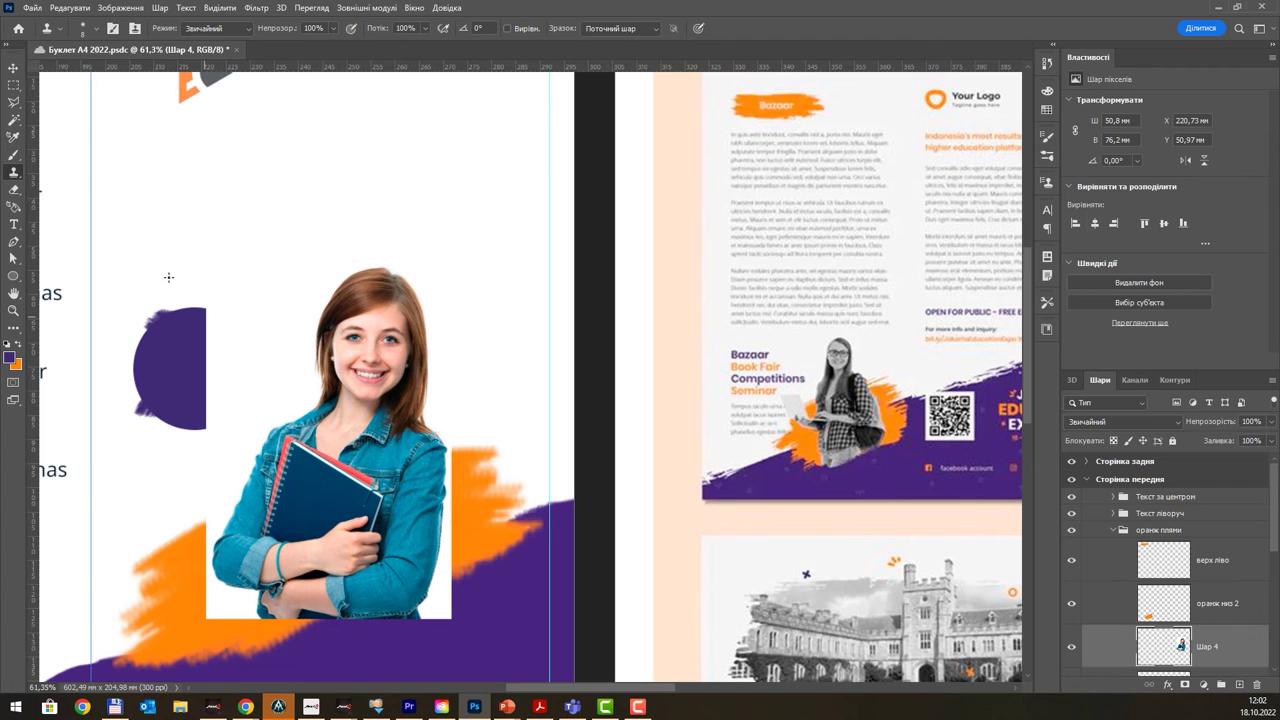
click(14, 119)
click(270, 366)
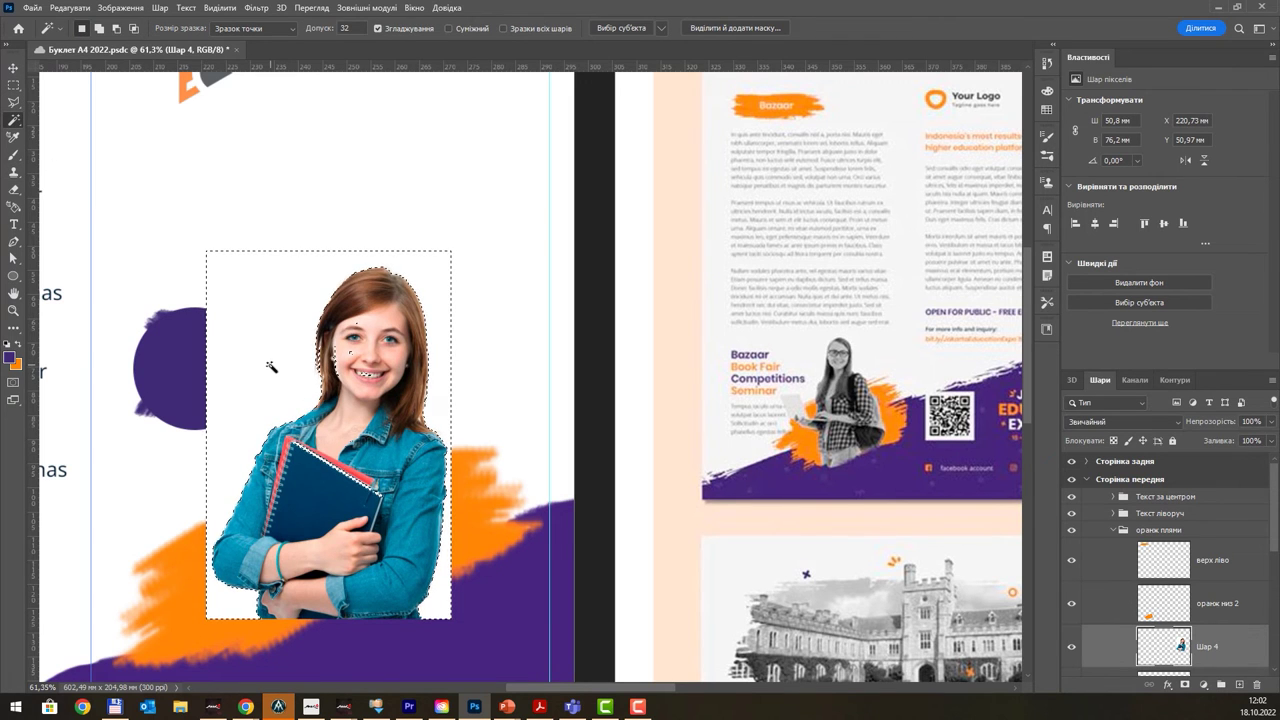
click(449, 28)
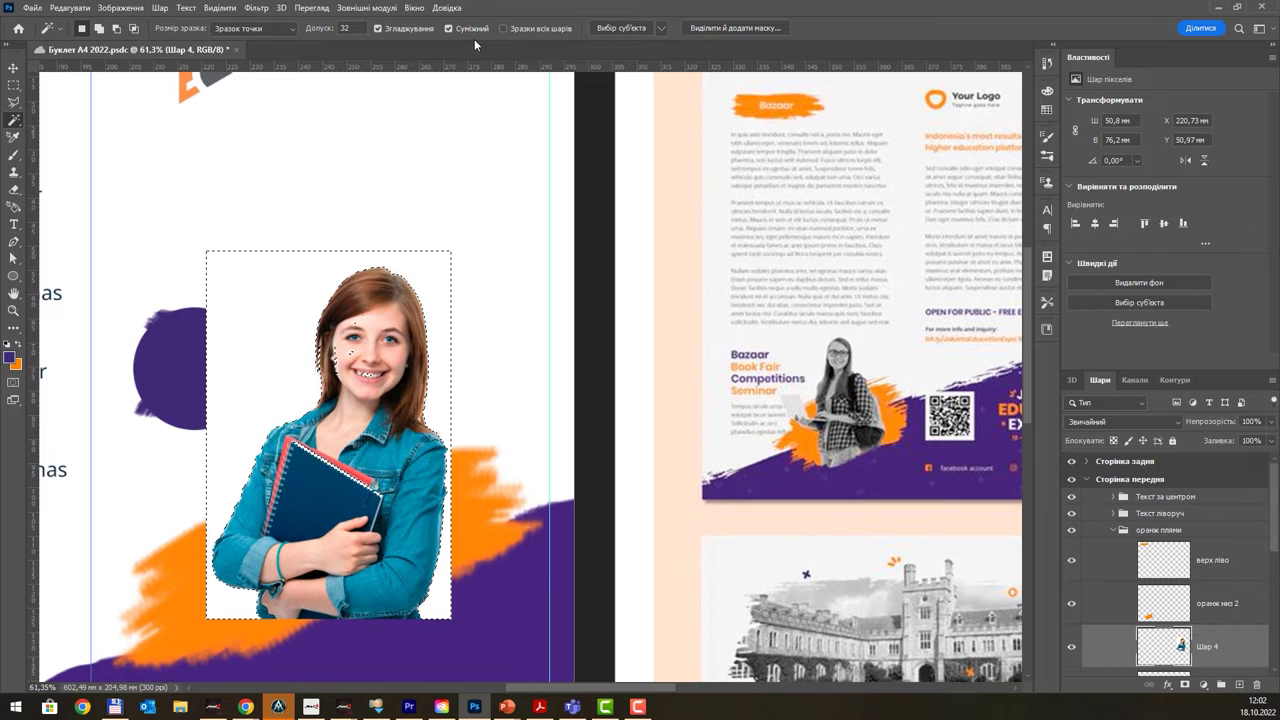
click(300, 354)
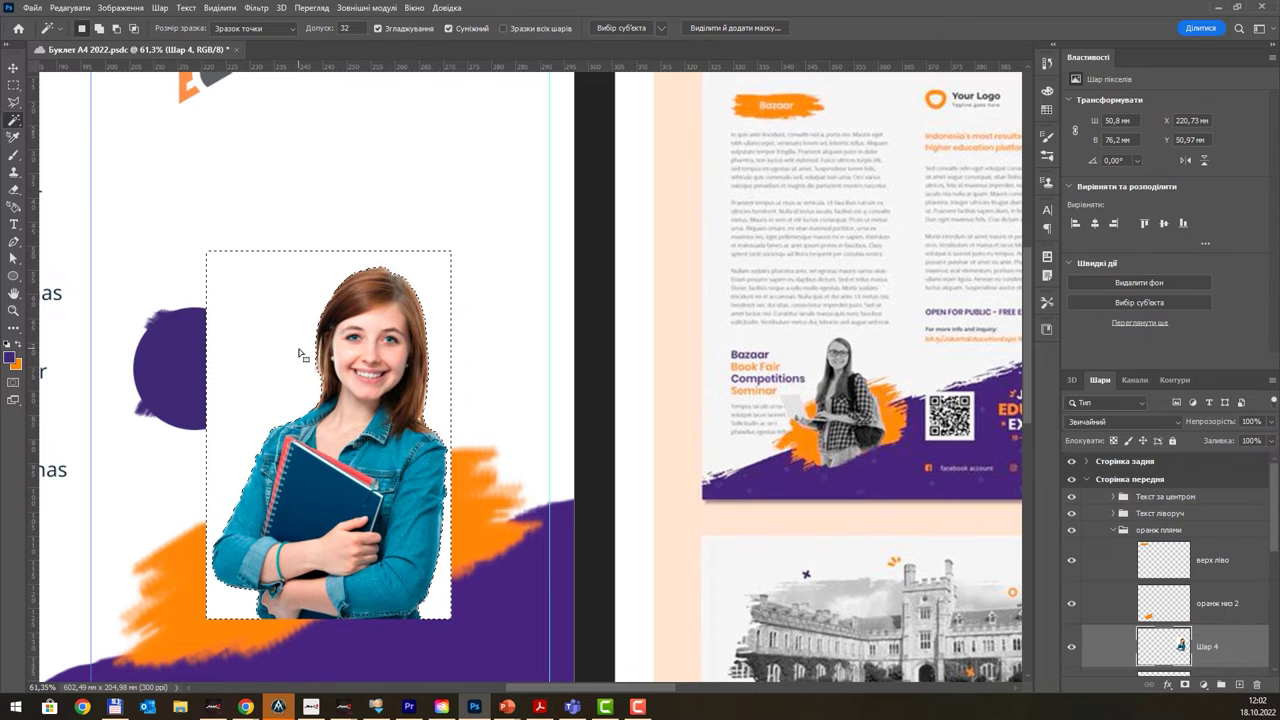
key(Delete)
key(ctrl+d)
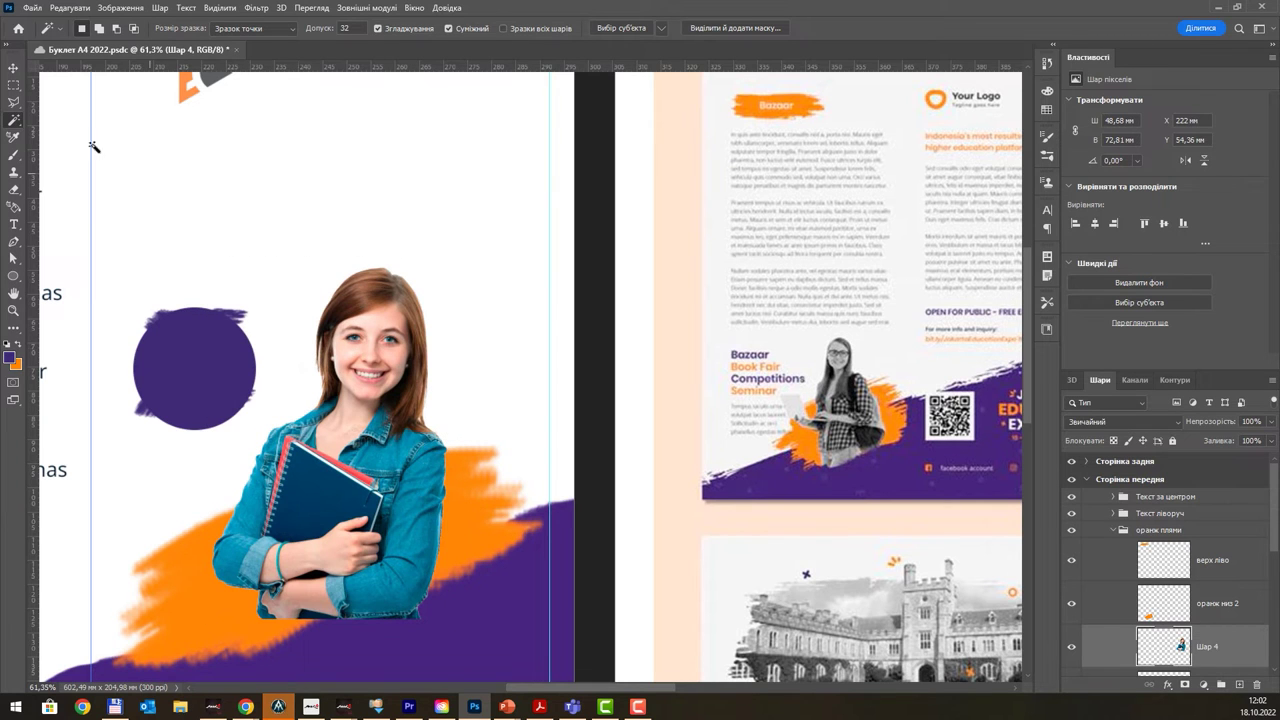
click(13, 67)
- Move the cut-out girl down and left to about X 218,44 mm, Y 60,54 mm
scroll(465, 413, down, 3)
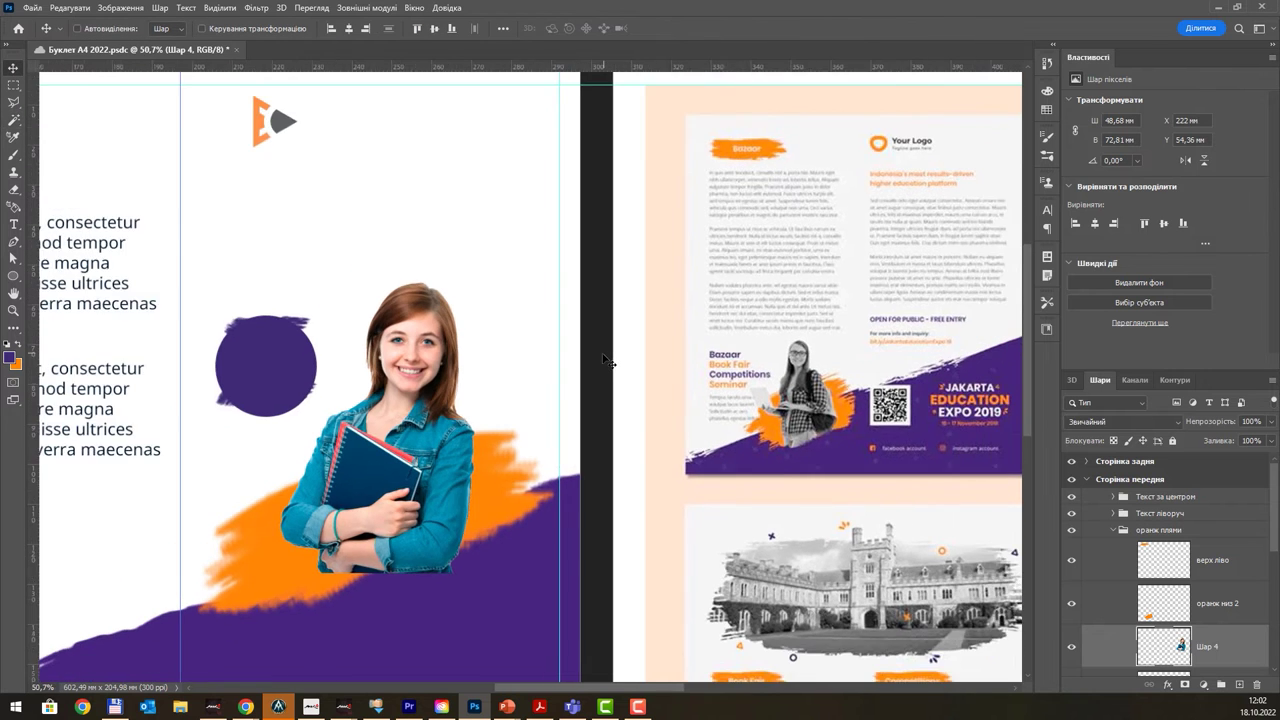
scroll(546, 380, down, 3)
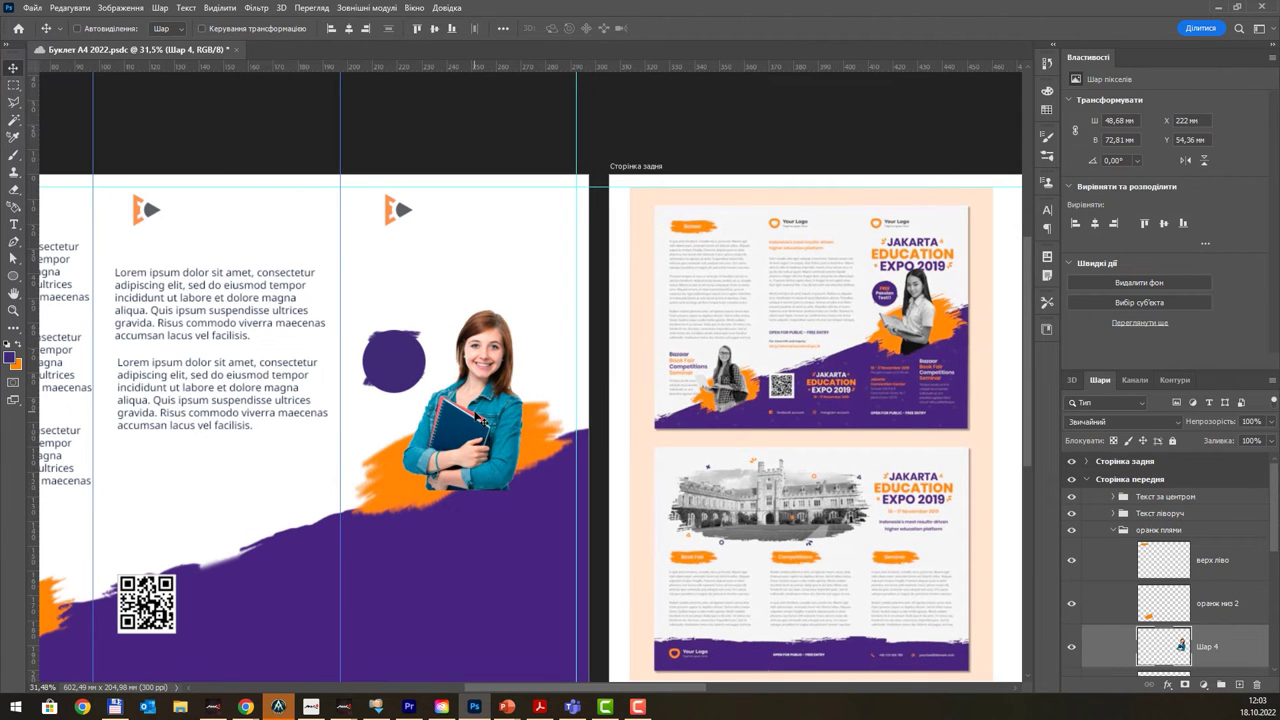
drag(472, 419, 493, 417)
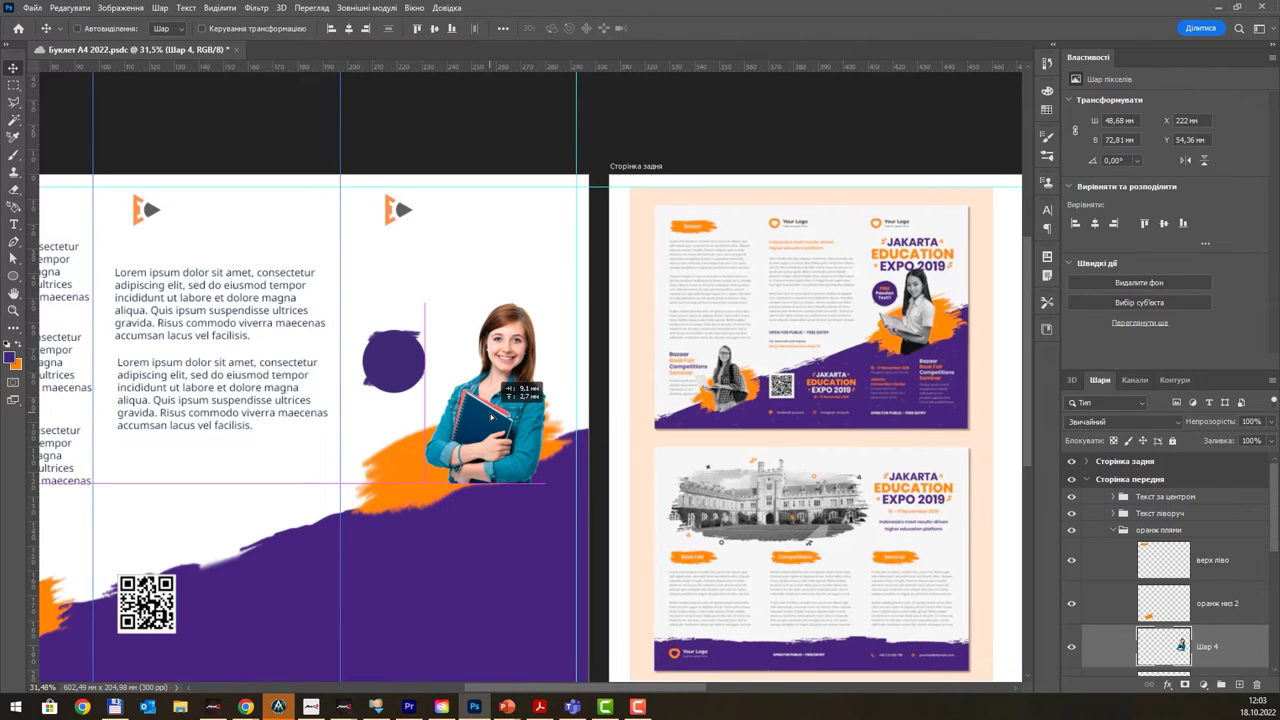
drag(490, 417, 489, 417)
drag(489, 417, 484, 429)
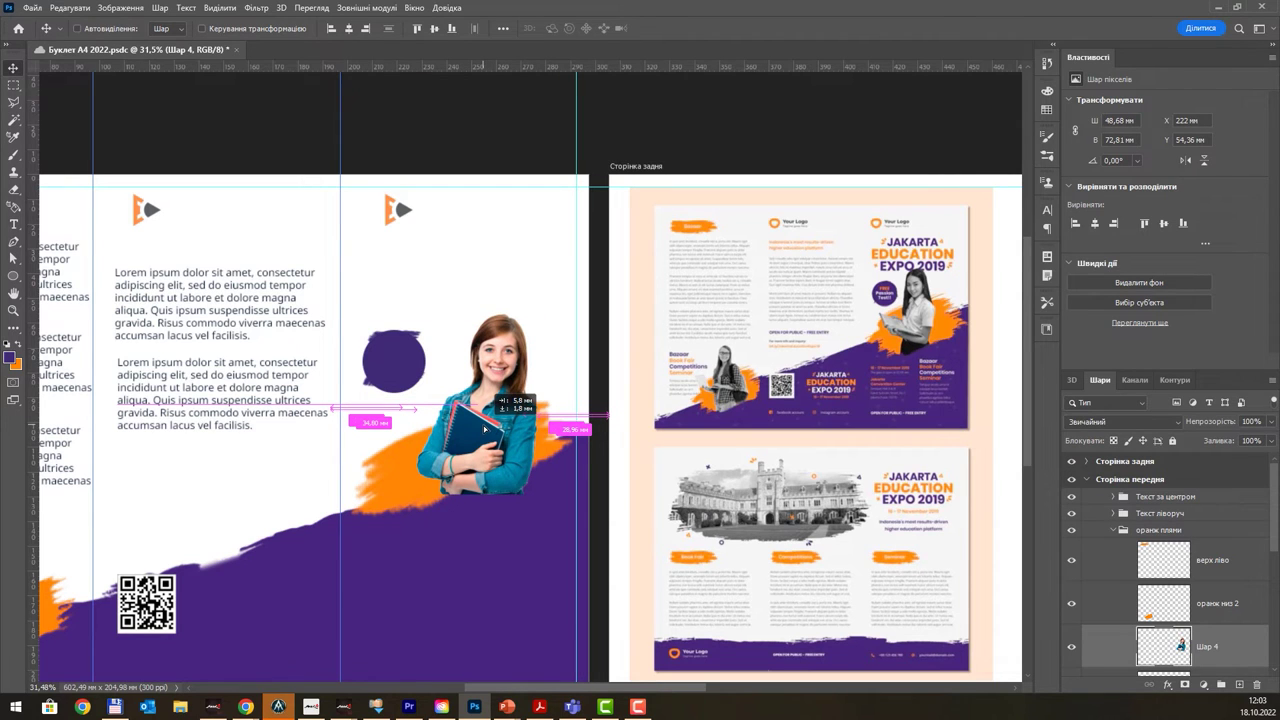
drag(481, 430, 461, 435)
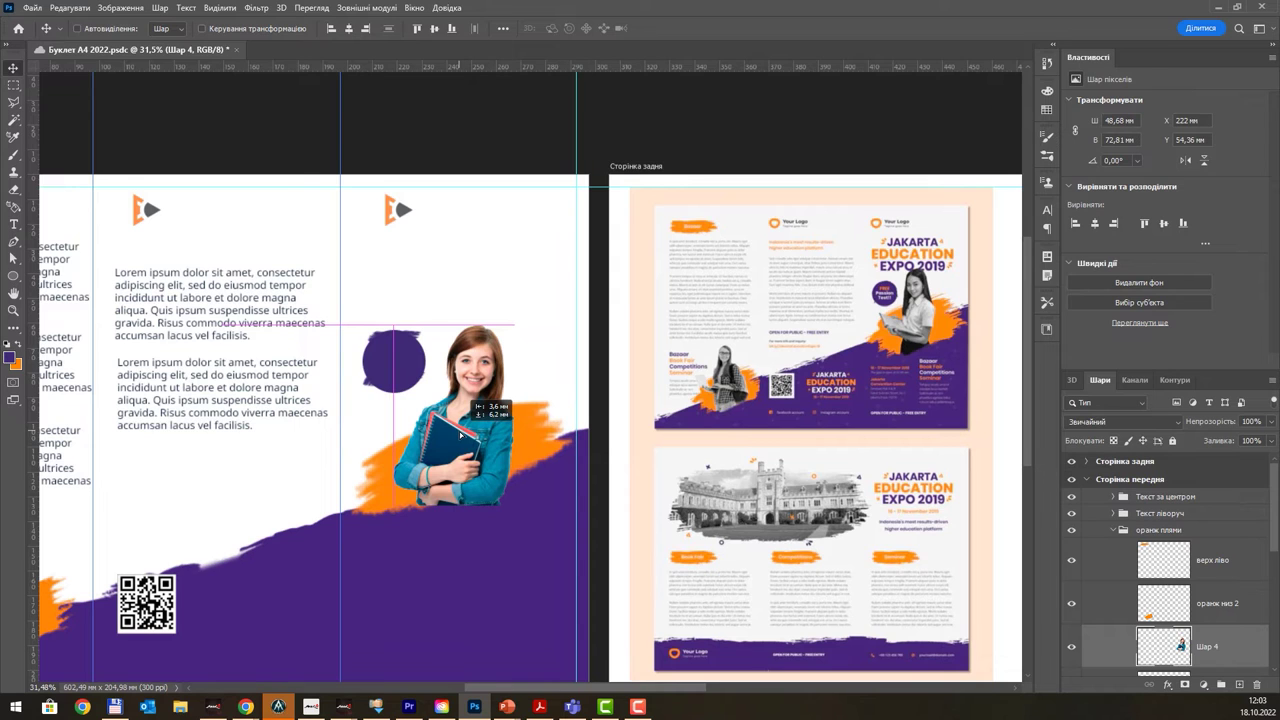
drag(461, 435, 461, 435)
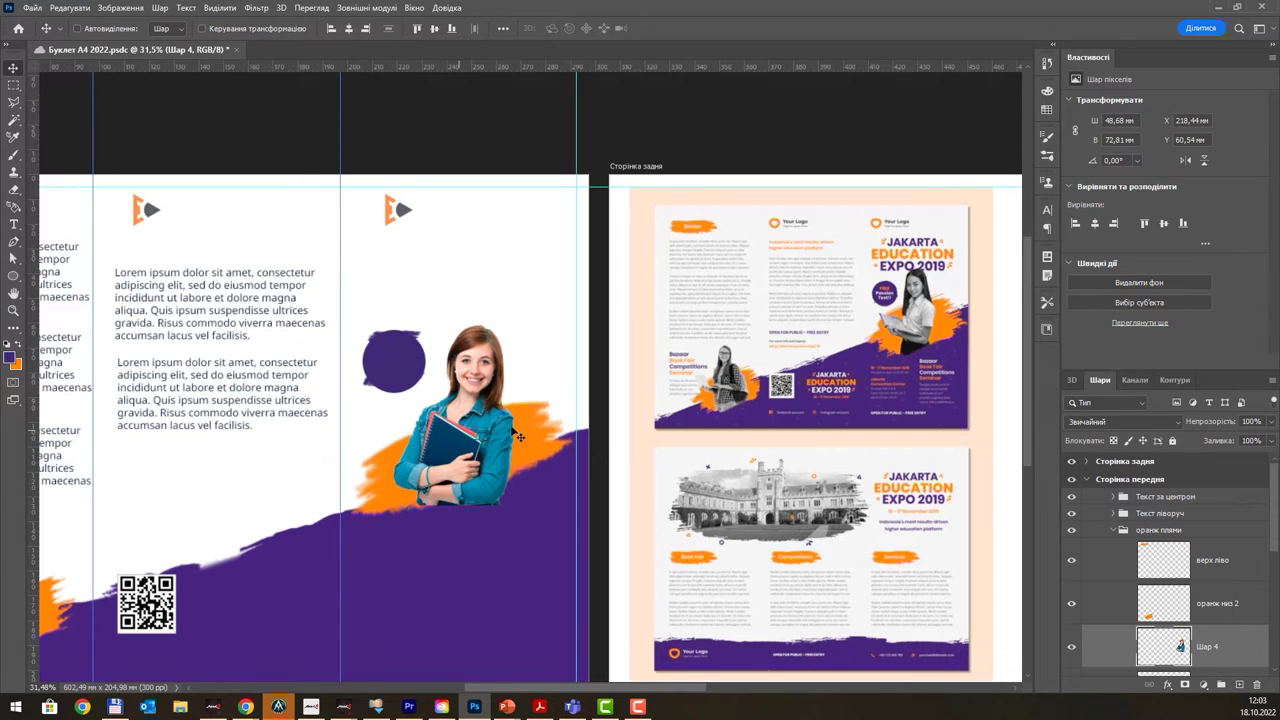
ctrl+click(538, 447)
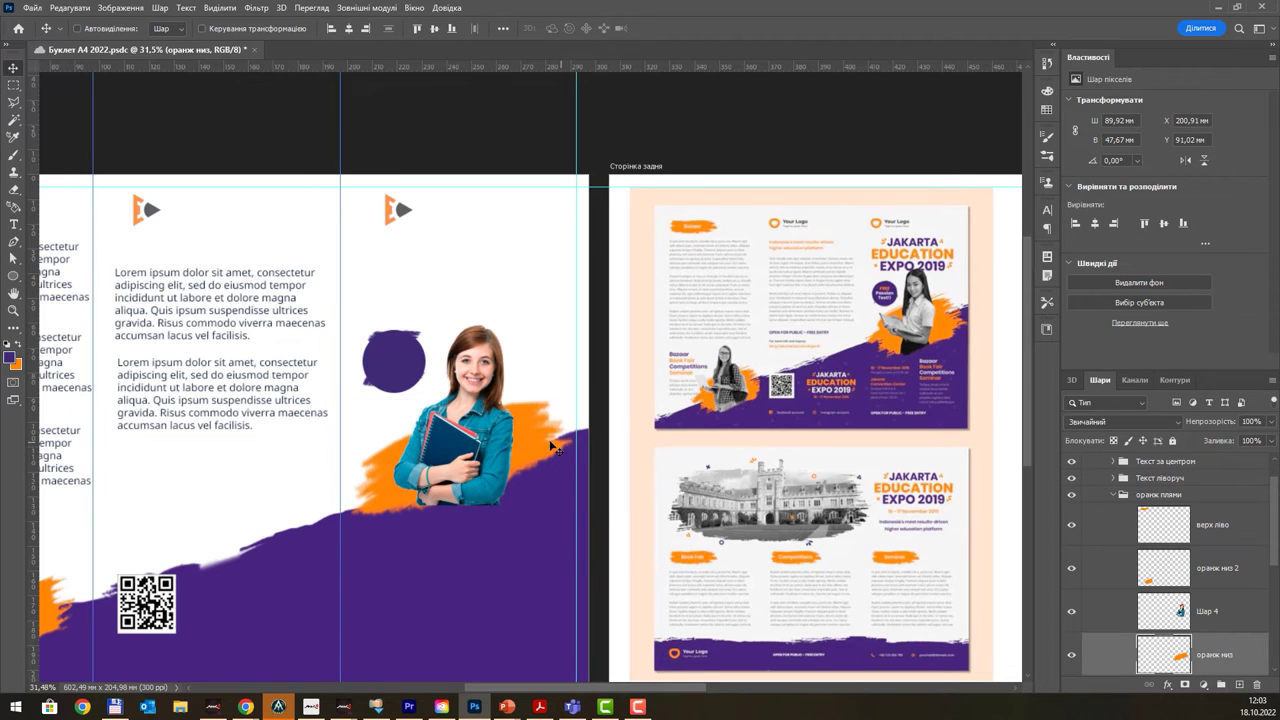
- Erase the girl's bottom outside the inverted 'оранж низ' shape selection
ctrl+click(1152, 660)
click(120, 8)
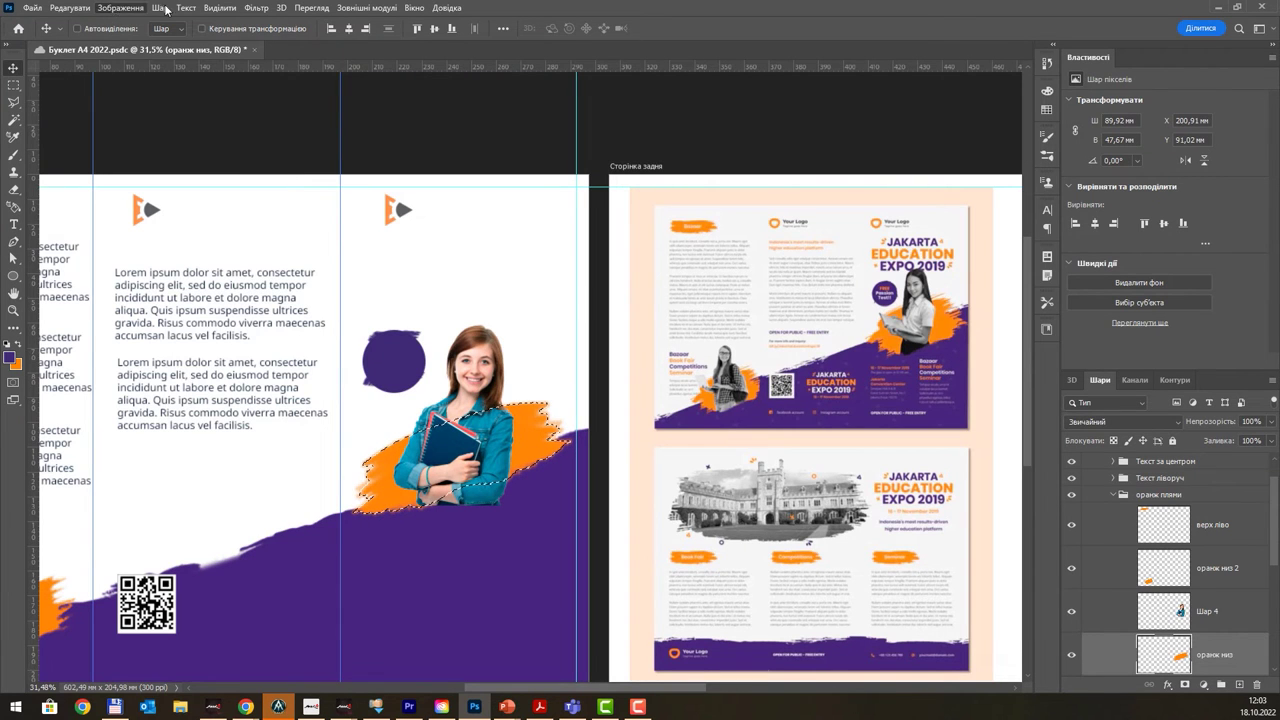
click(255, 61)
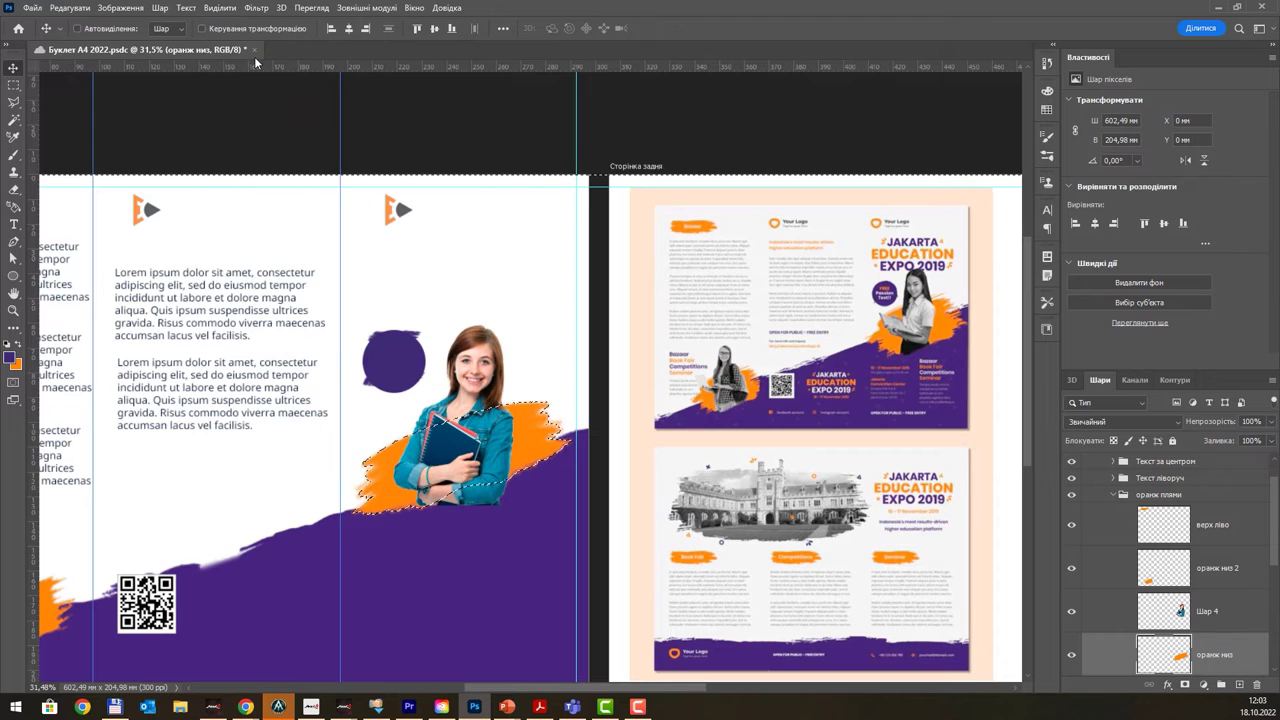
key(e)
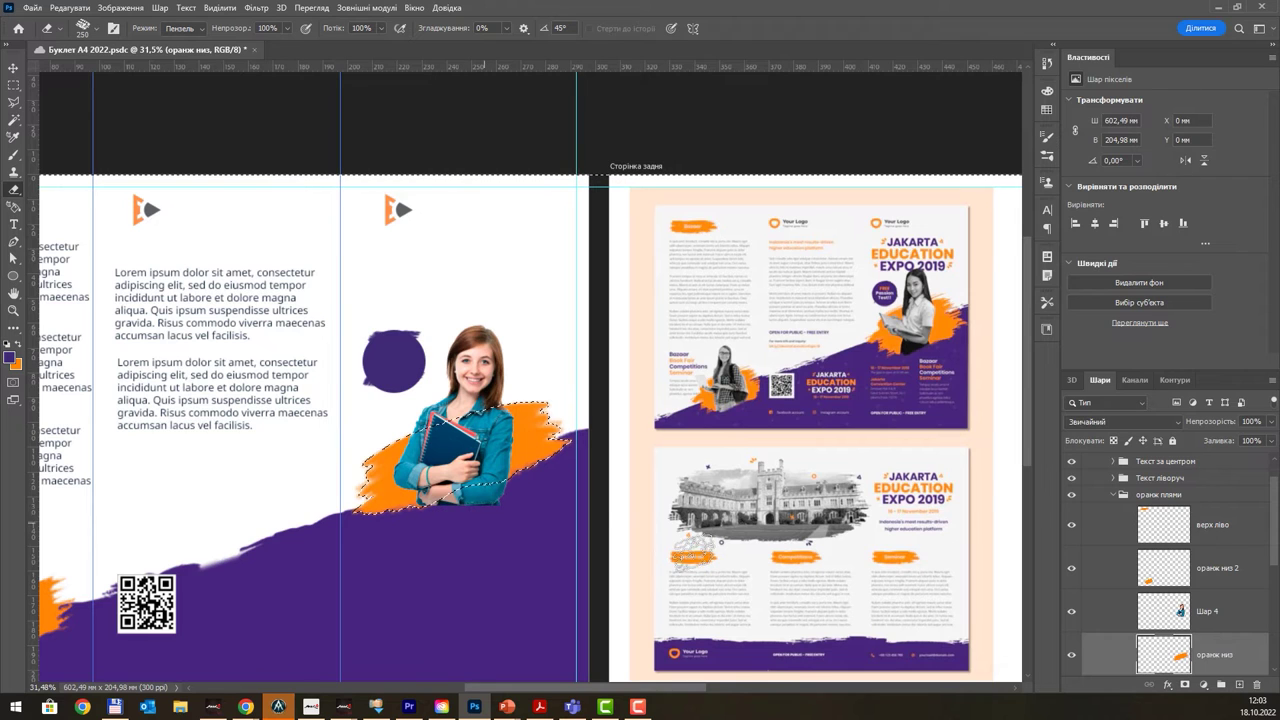
key(alt+bracketright)
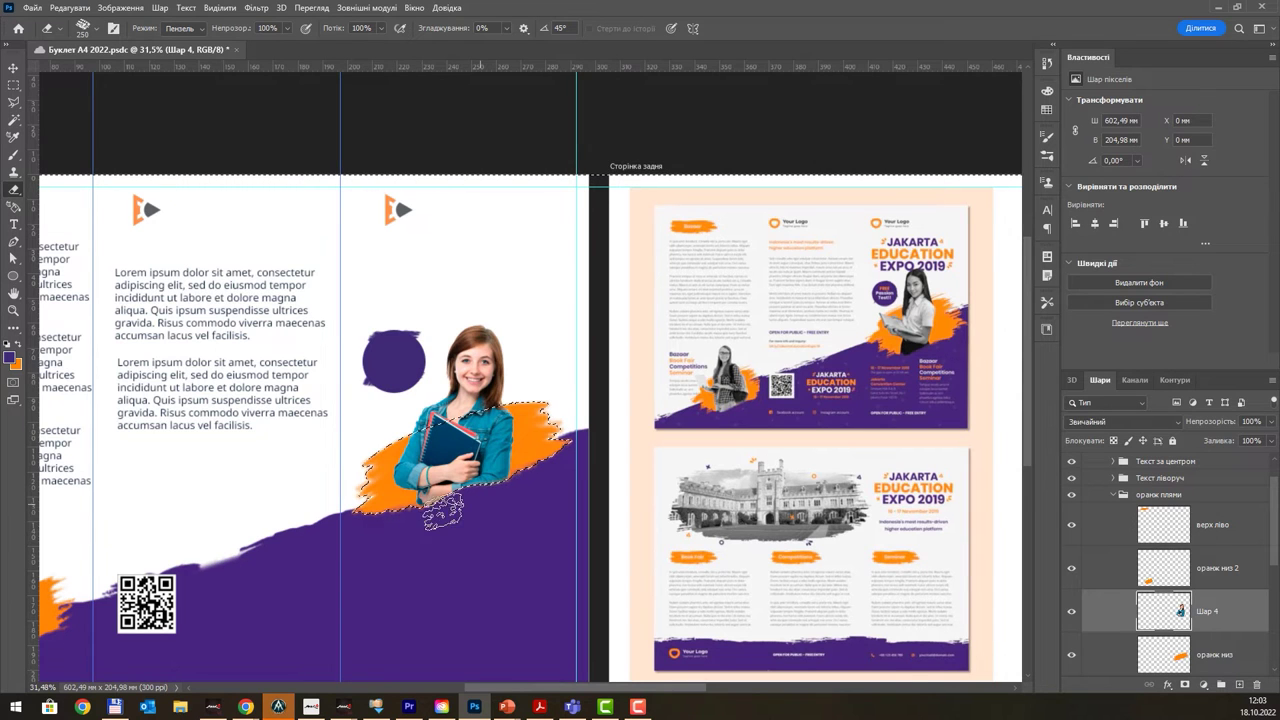
key(ctrl+d)
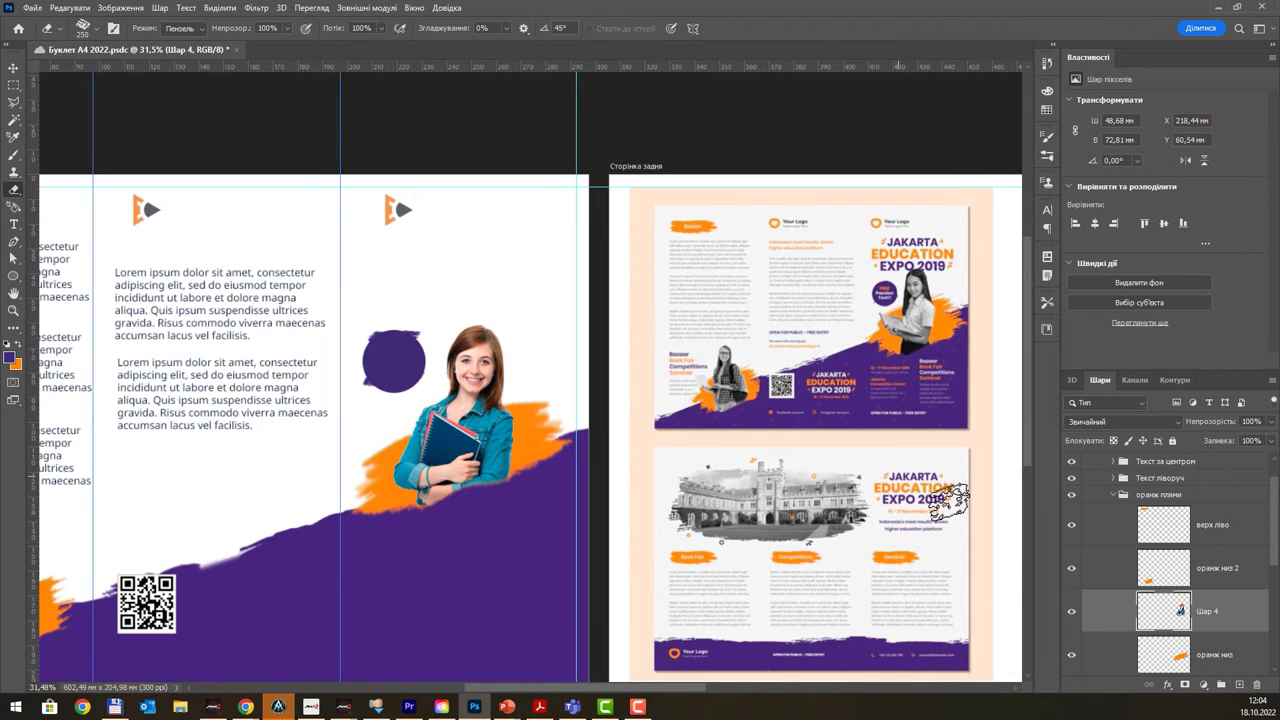
- Rename the girl's layer to 'дівчина'
double_click(1207, 612)
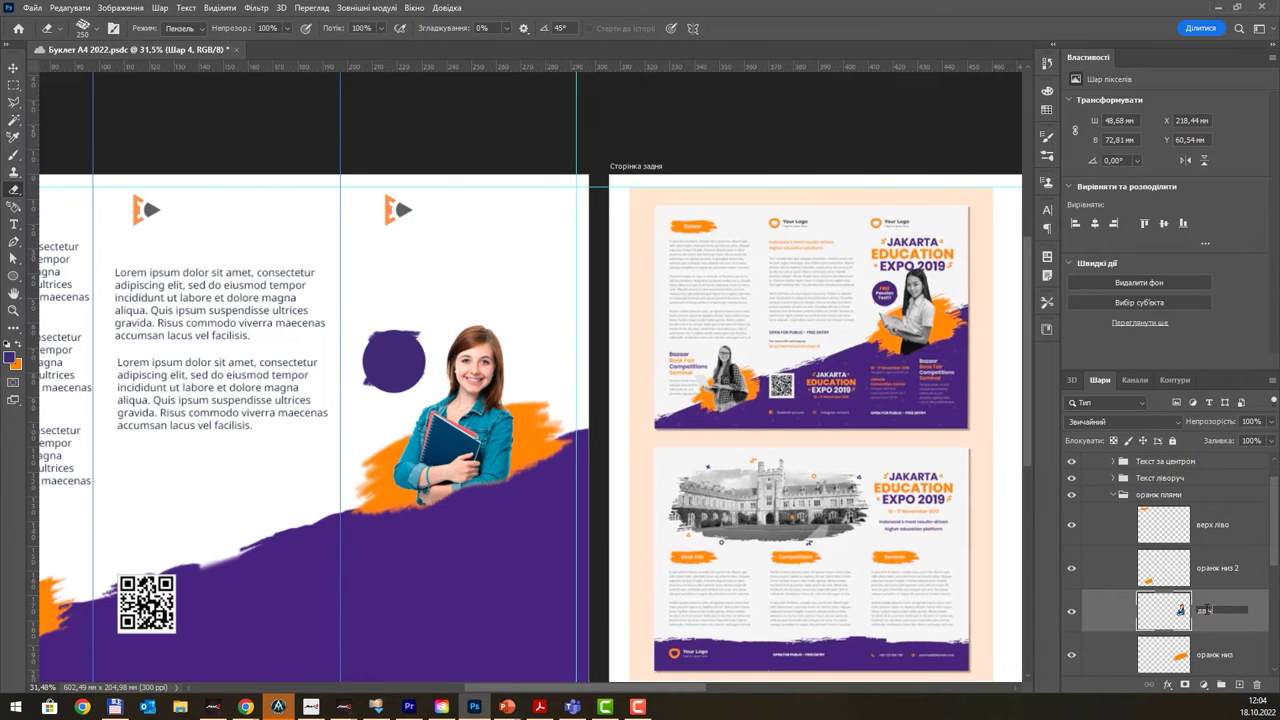
text(ина)
key(Return)
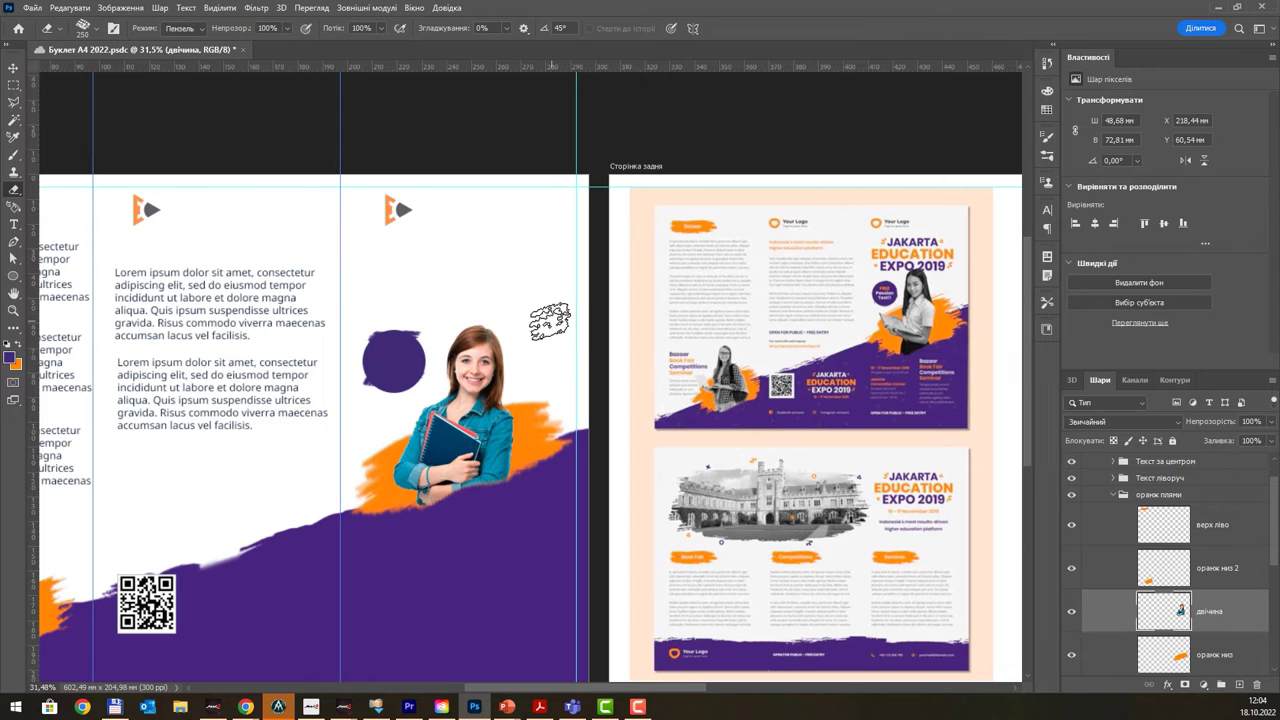
- Zoom out and collapse the 'оранж плями' layer group
scroll(460, 325, down, 2)
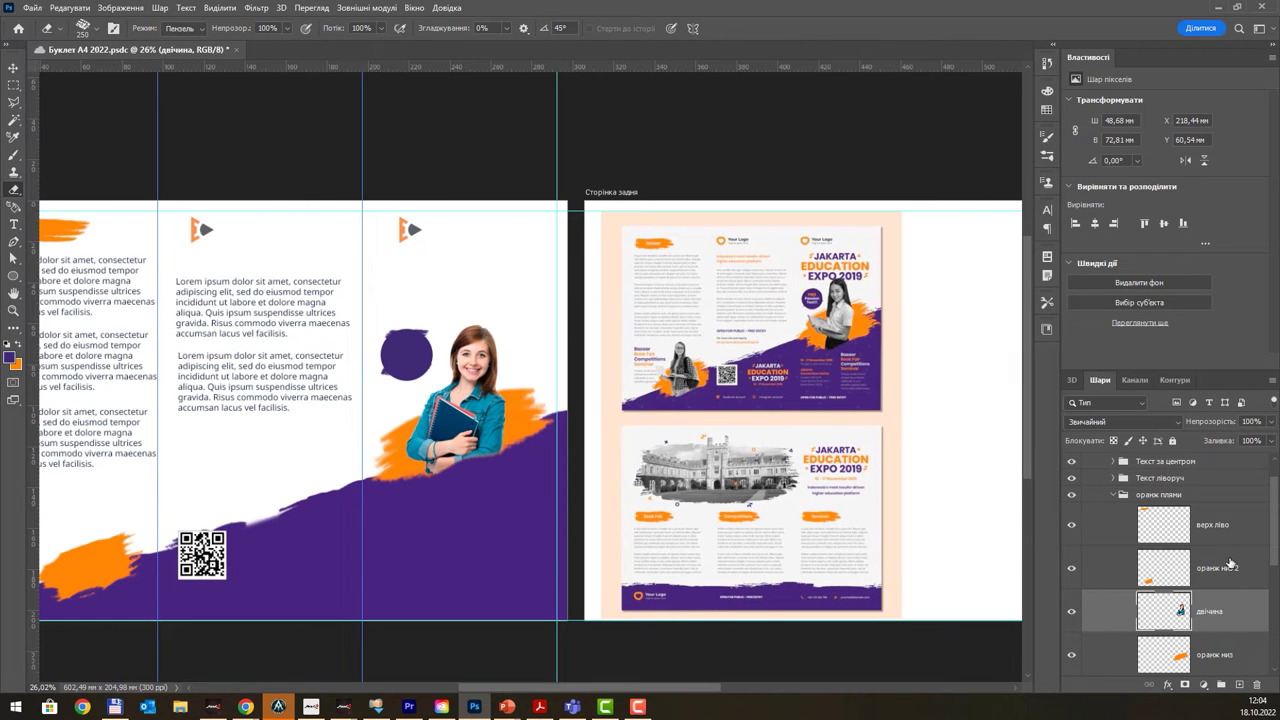
scroll(1219, 529, down, 2)
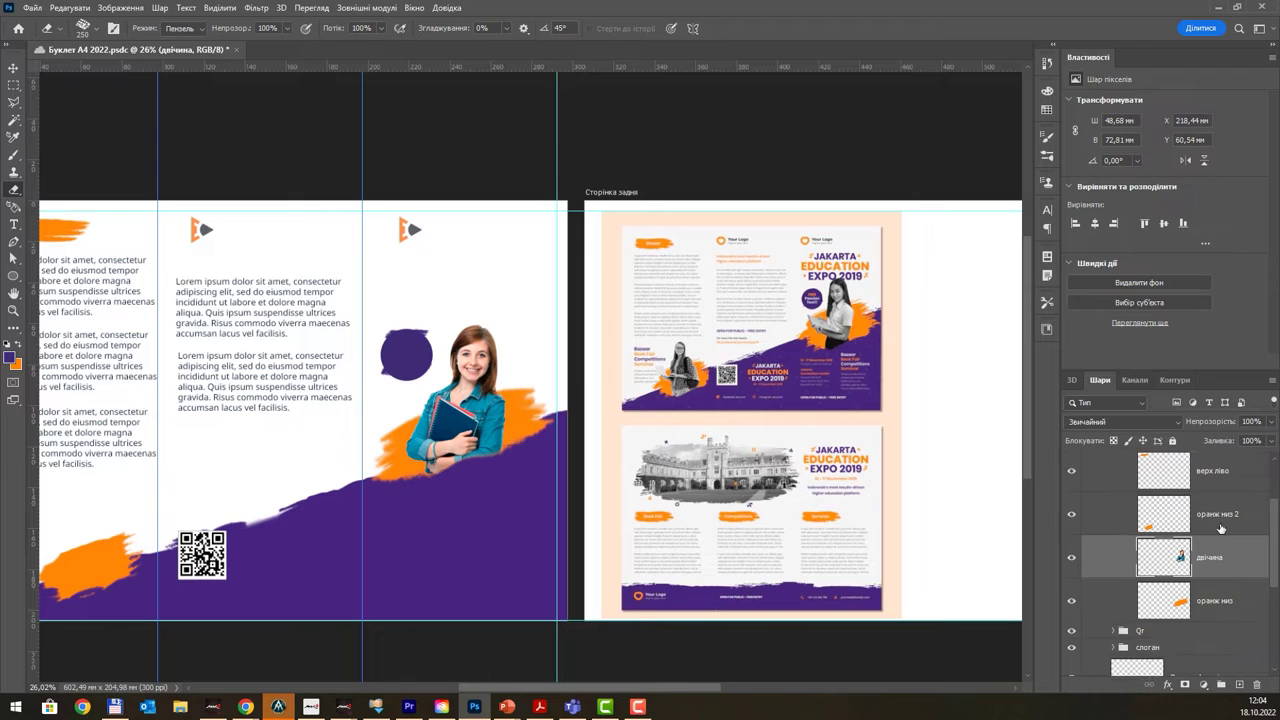
scroll(1219, 529, up, 1)
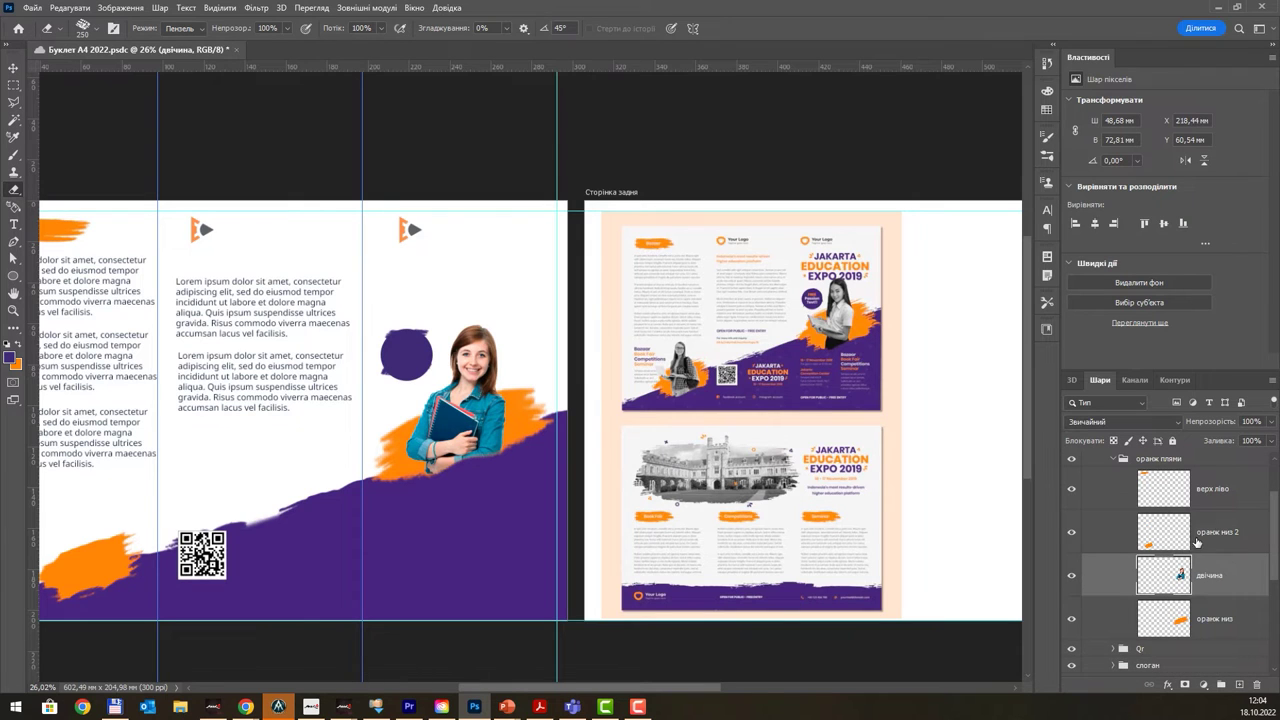
scroll(1197, 541, up, 3)
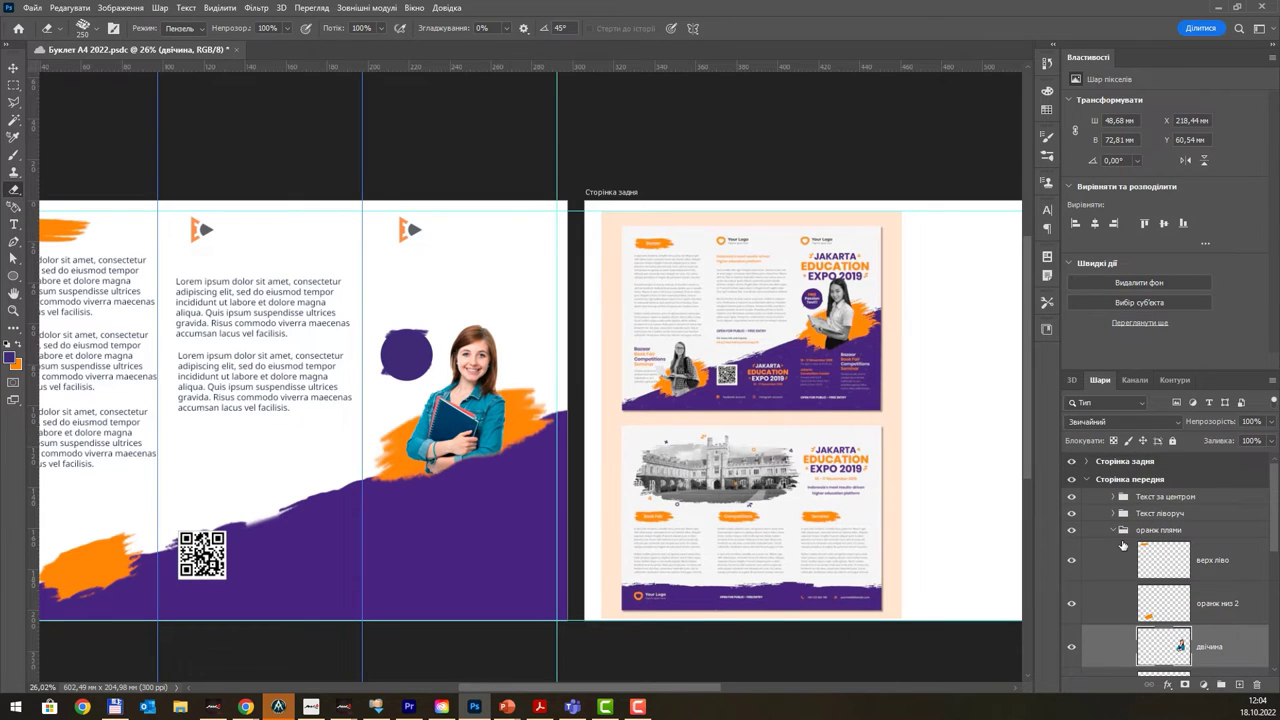
click(1121, 530)
click(1113, 530)
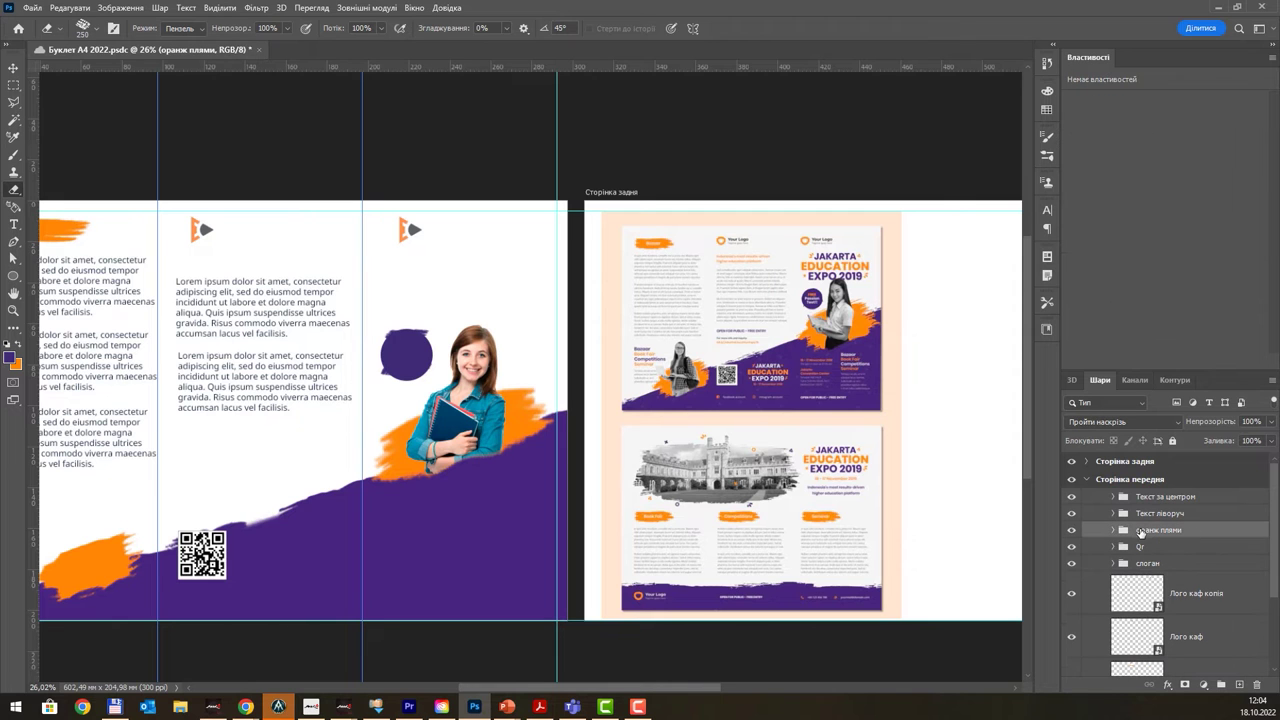
- Select the copied and original department logo layers in the Layers panel
scroll(249, 345, down, 1)
scroll(252, 345, down, 1)
scroll(437, 385, down, 1)
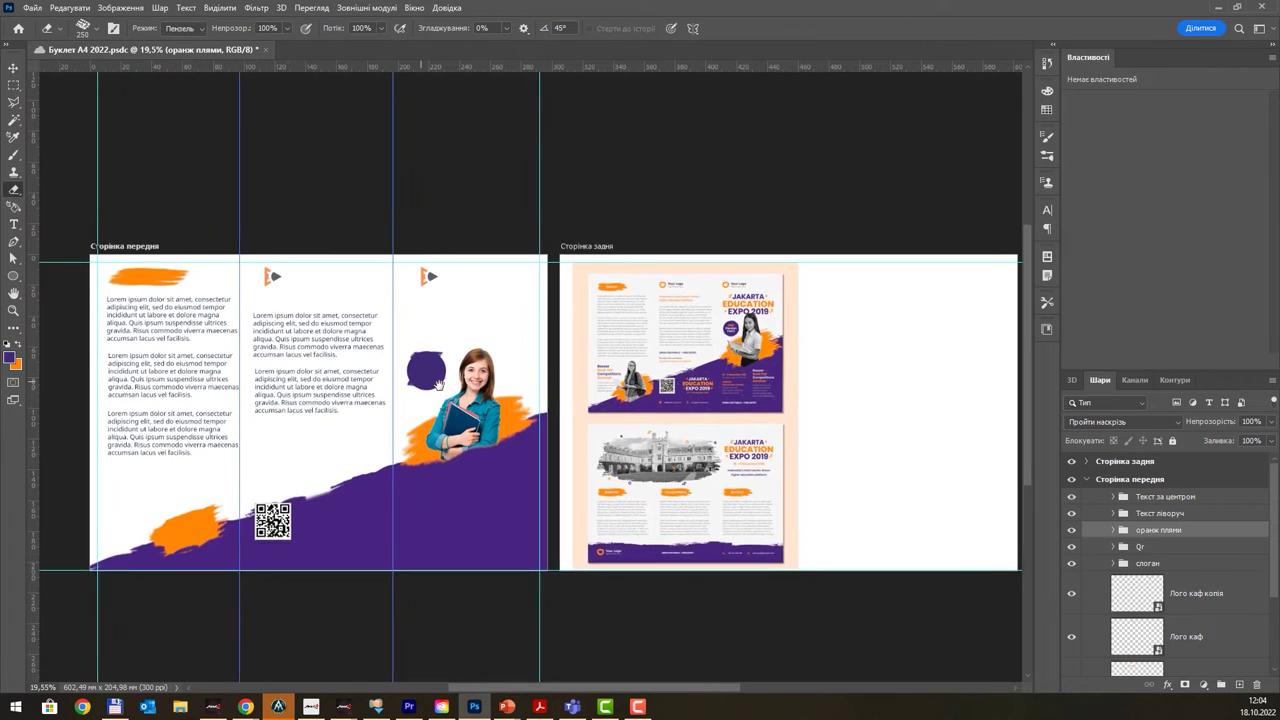
scroll(1180, 580, down, 1)
scroll(1183, 592, down, 2)
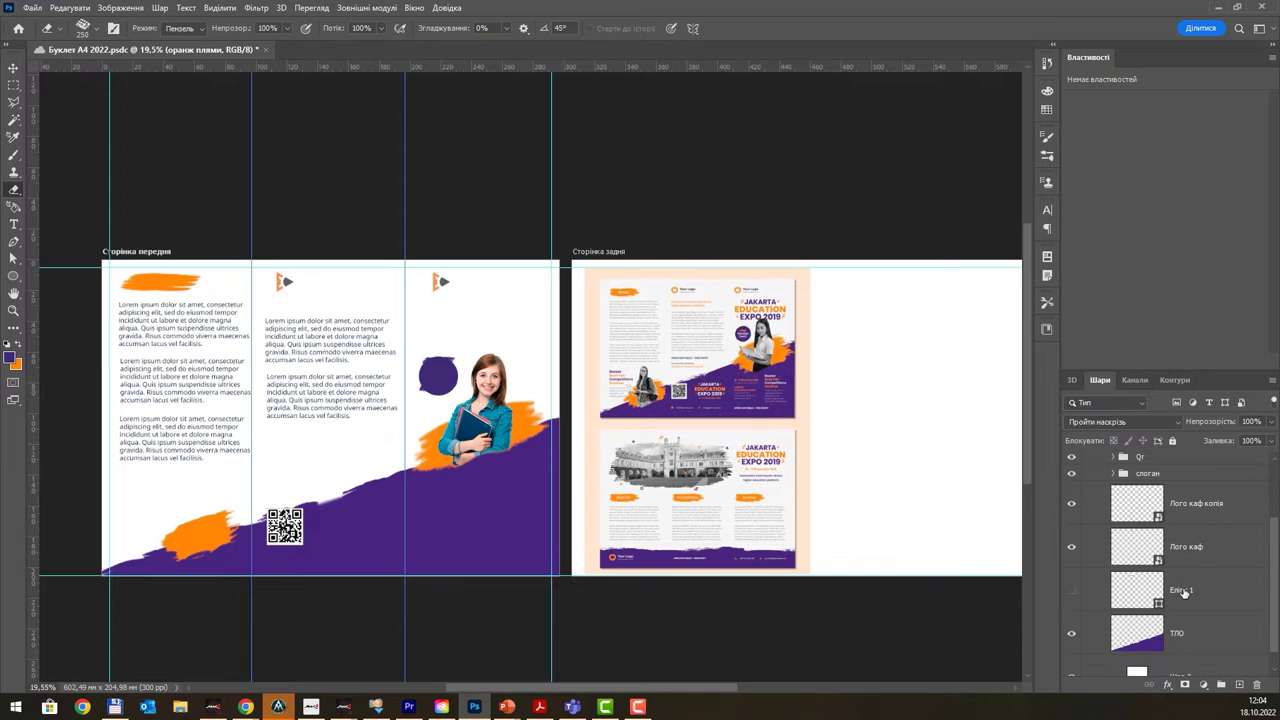
click(1221, 511)
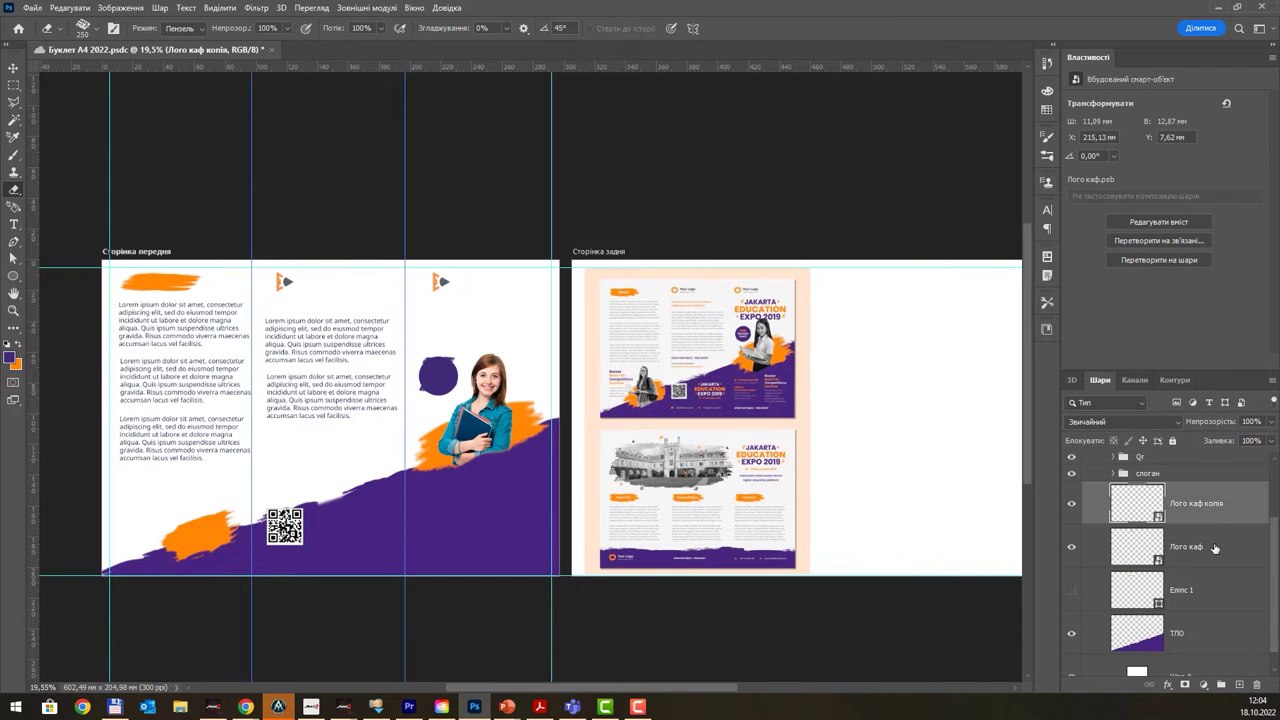
click(1213, 558)
scroll(1208, 537, up, 1)
scroll(1195, 537, up, 1)
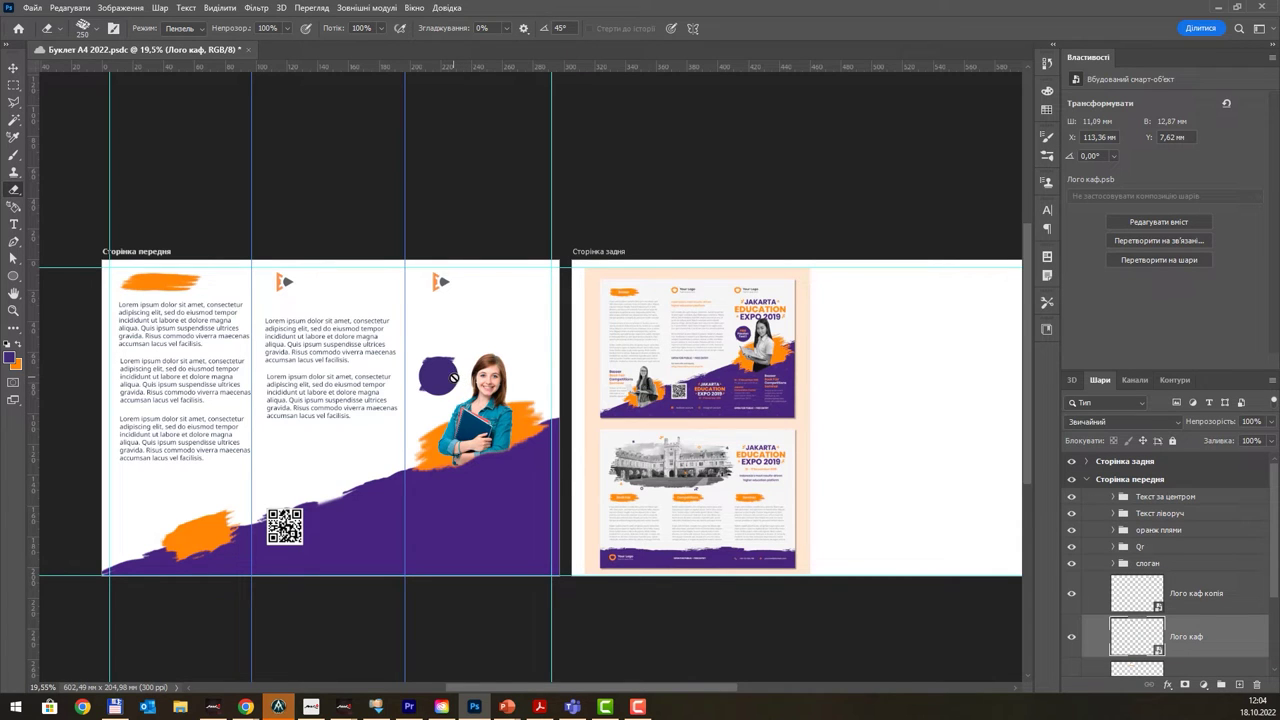
- Select the слоган group and shift the purple circle a few pixels down-left beside the student's shoulder
ctrl+click(442, 378)
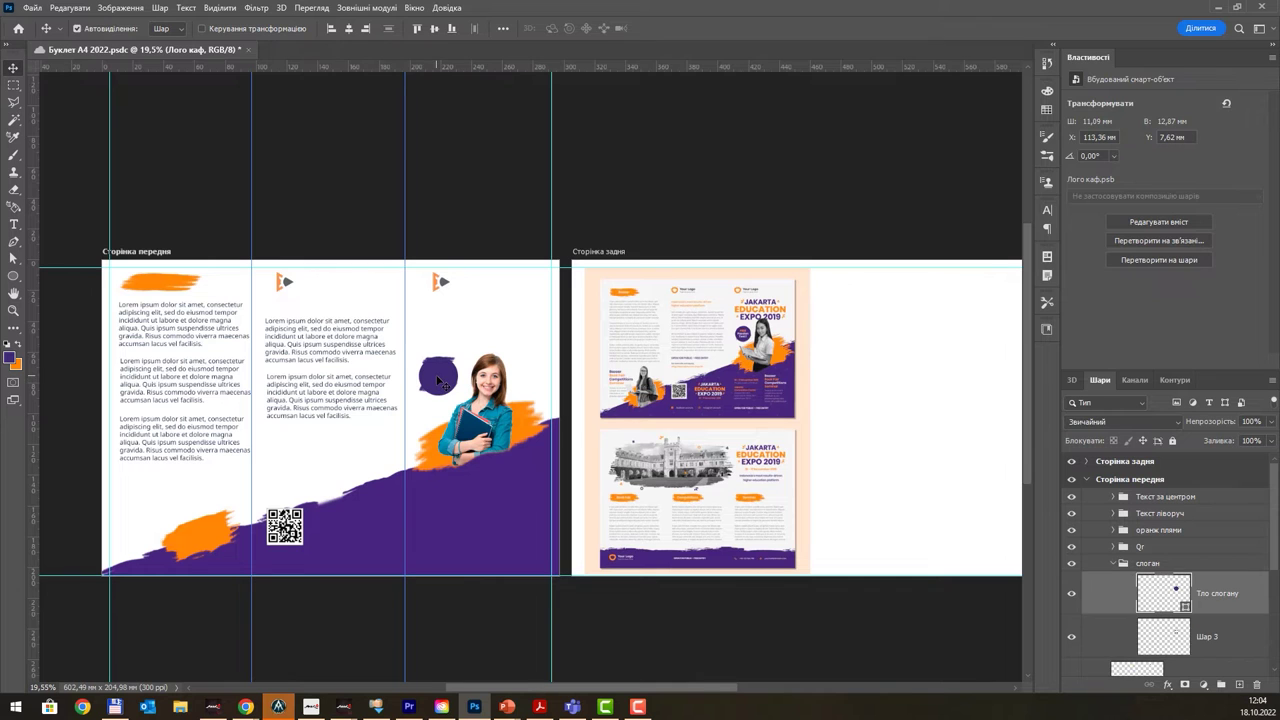
click(1147, 564)
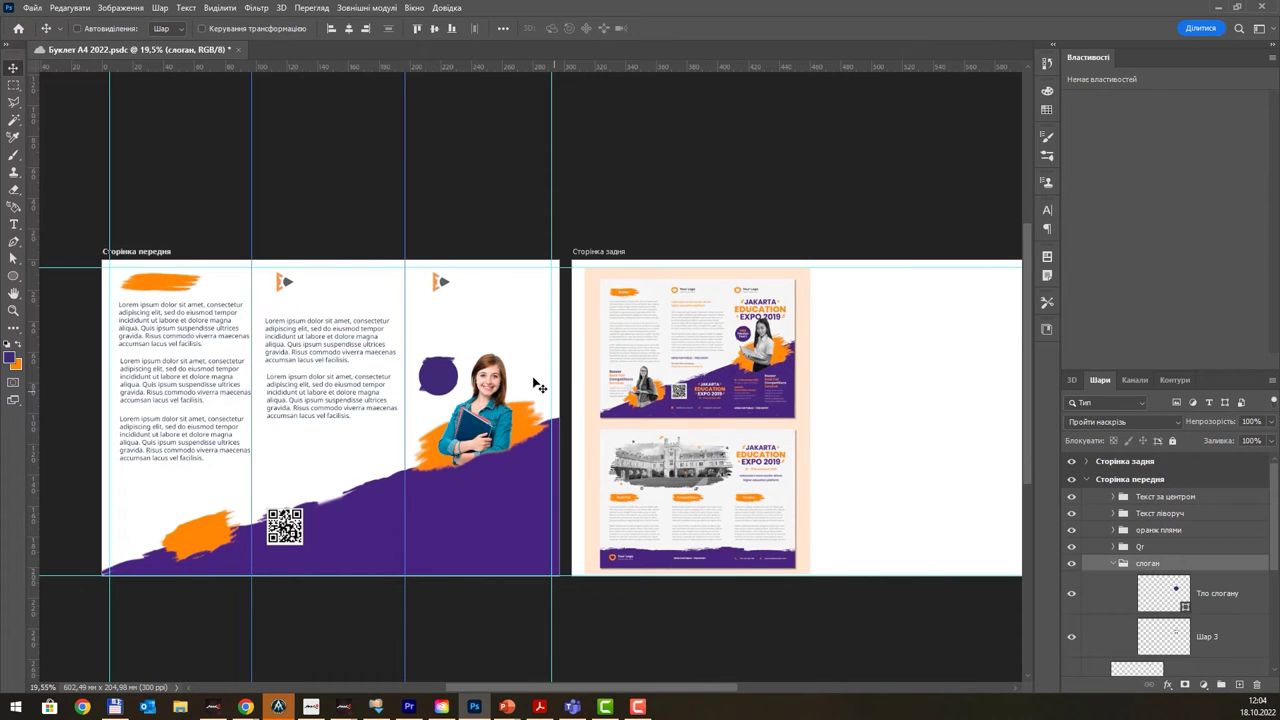
scroll(466, 360, up, 2)
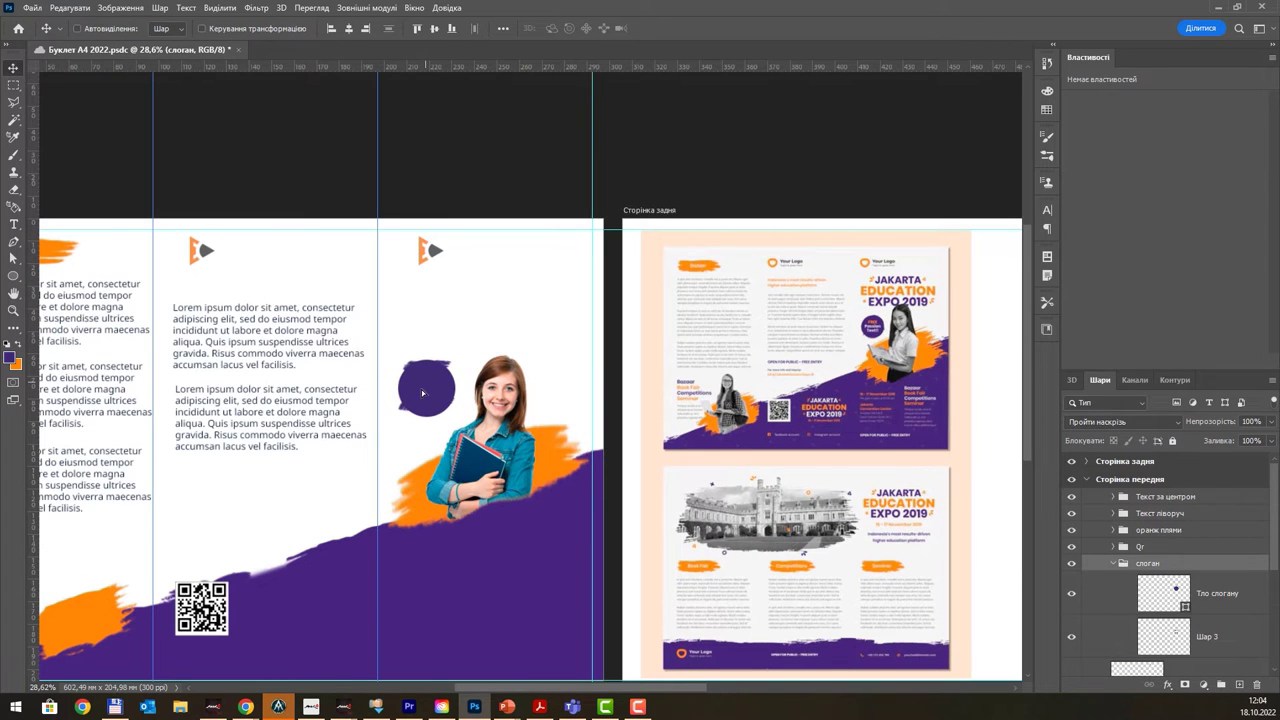
drag(422, 393, 416, 403)
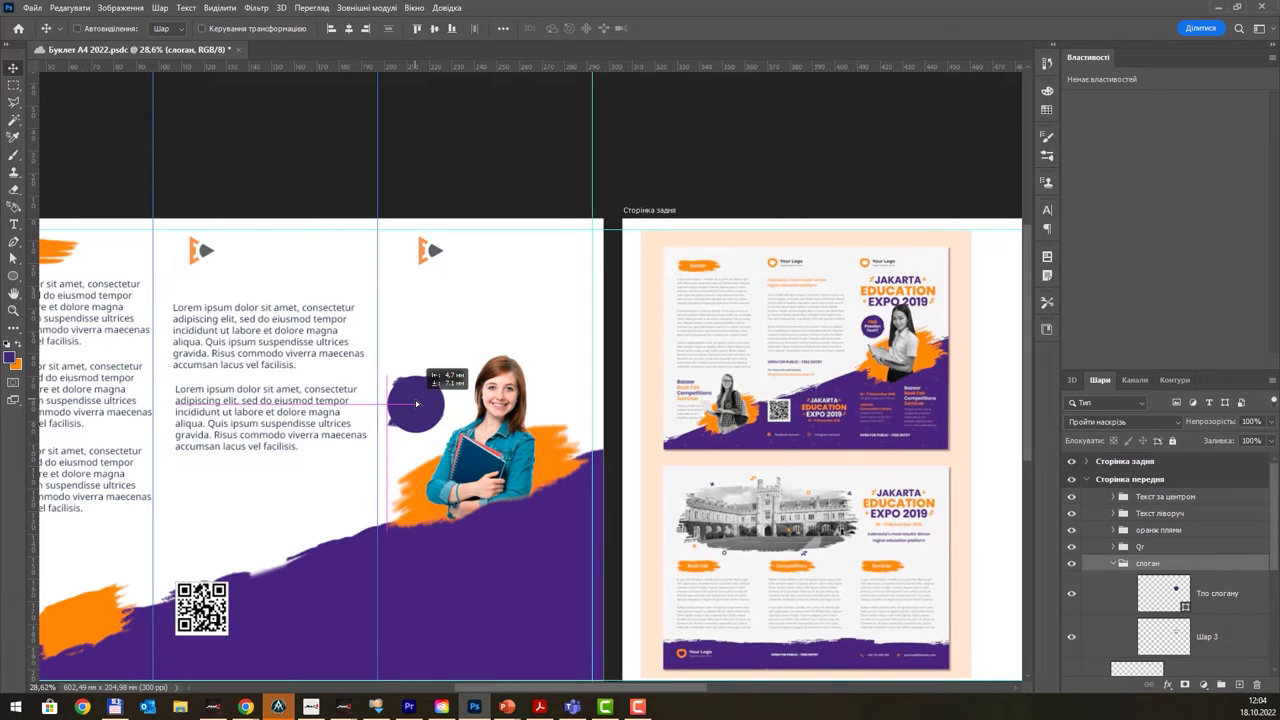
drag(417, 403, 417, 405)
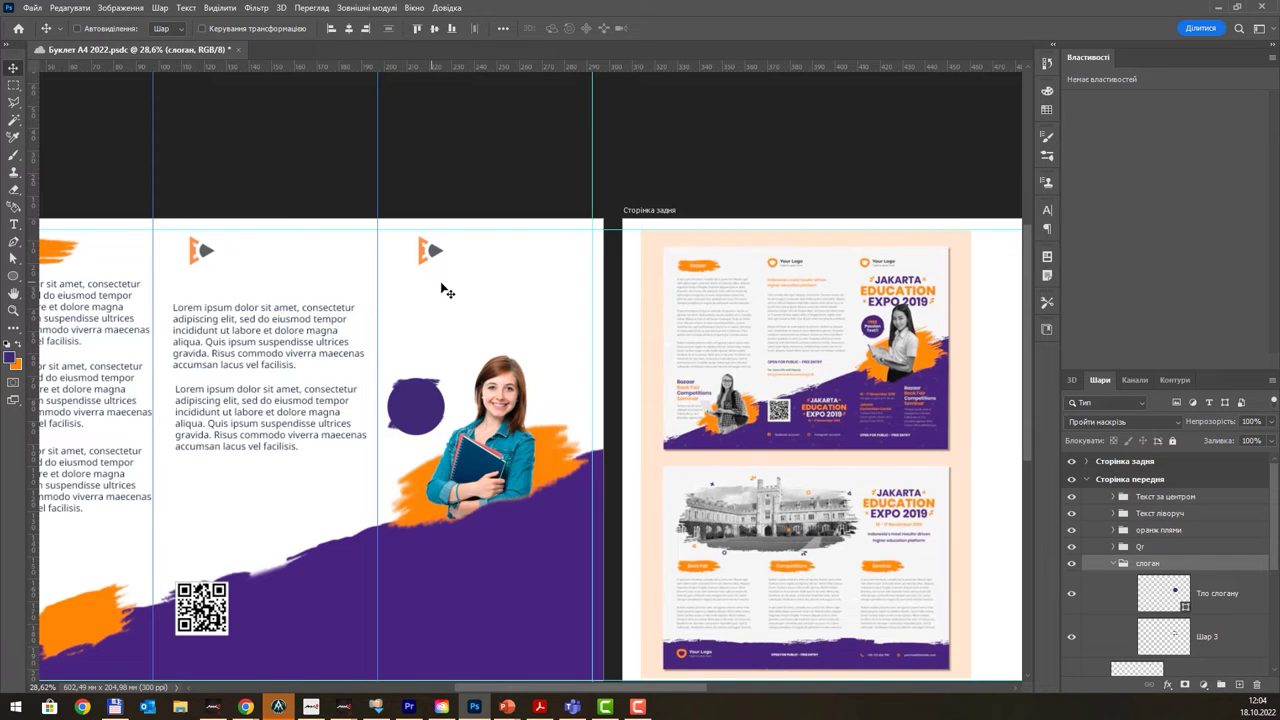
scroll(478, 302, down, 2)
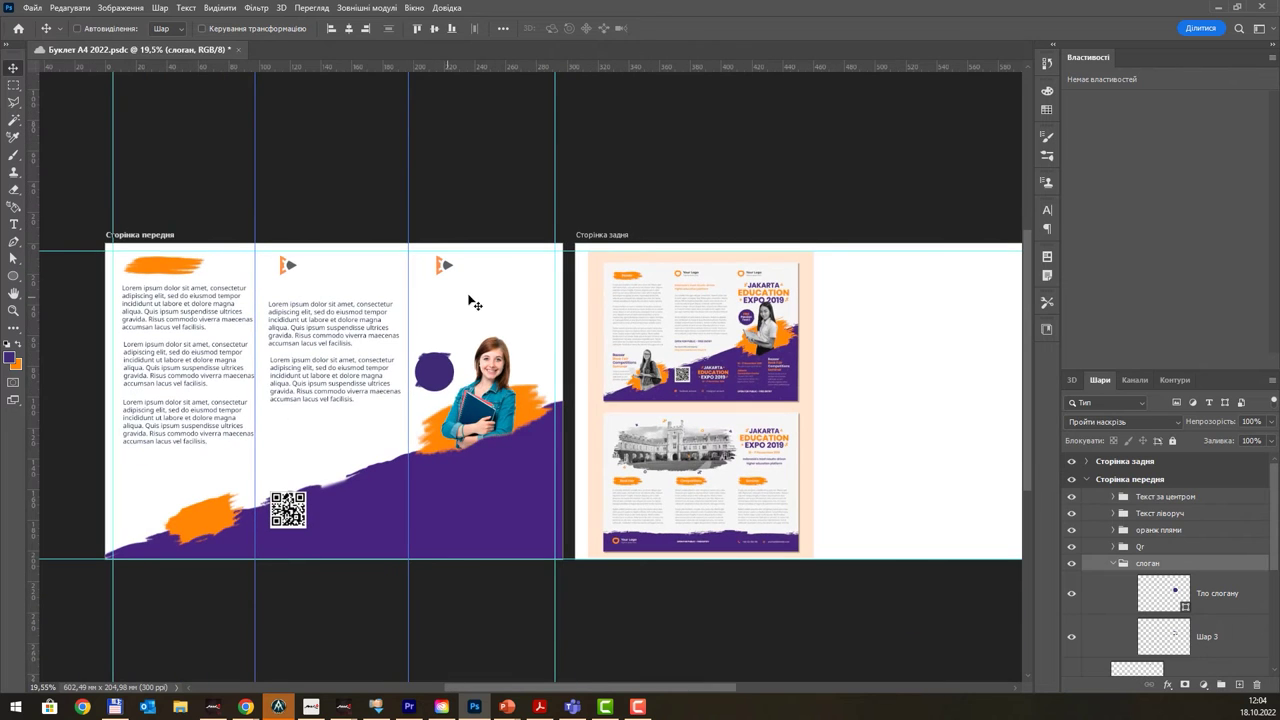
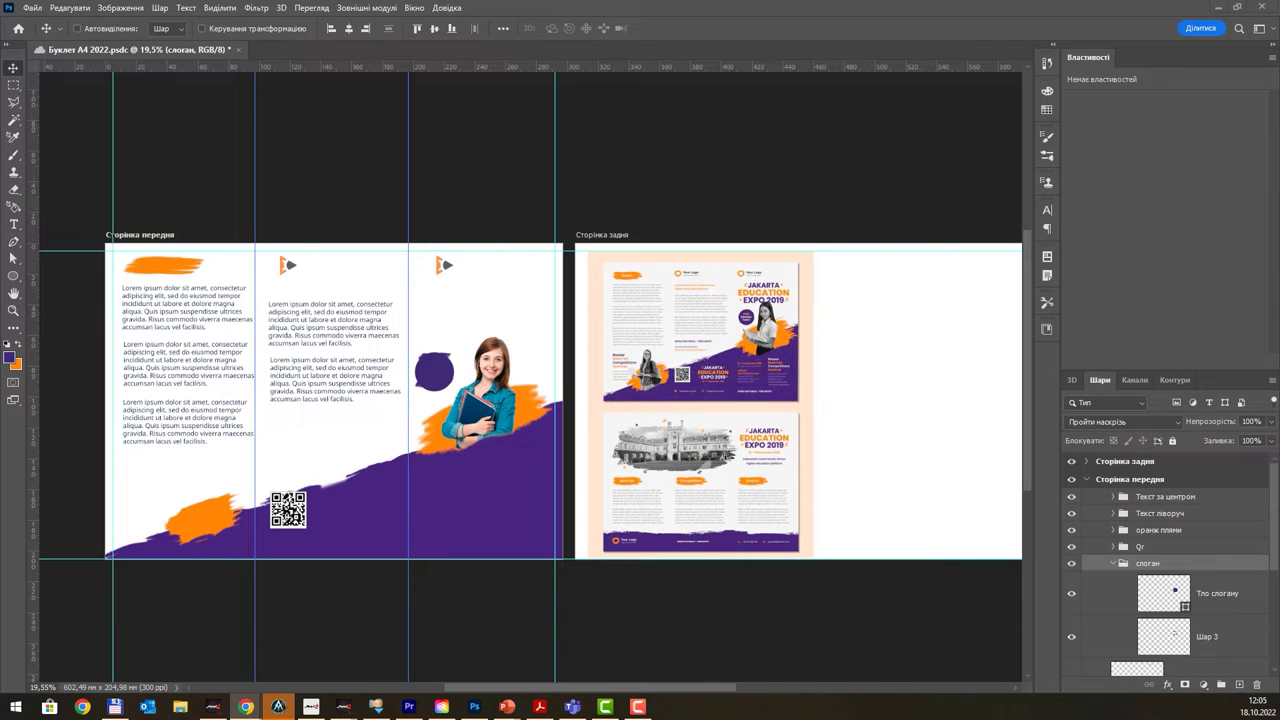
- Paste the copied screenshot into the brochure and select the graduation photo within it
click(550, 12)
key(ctrl+v)
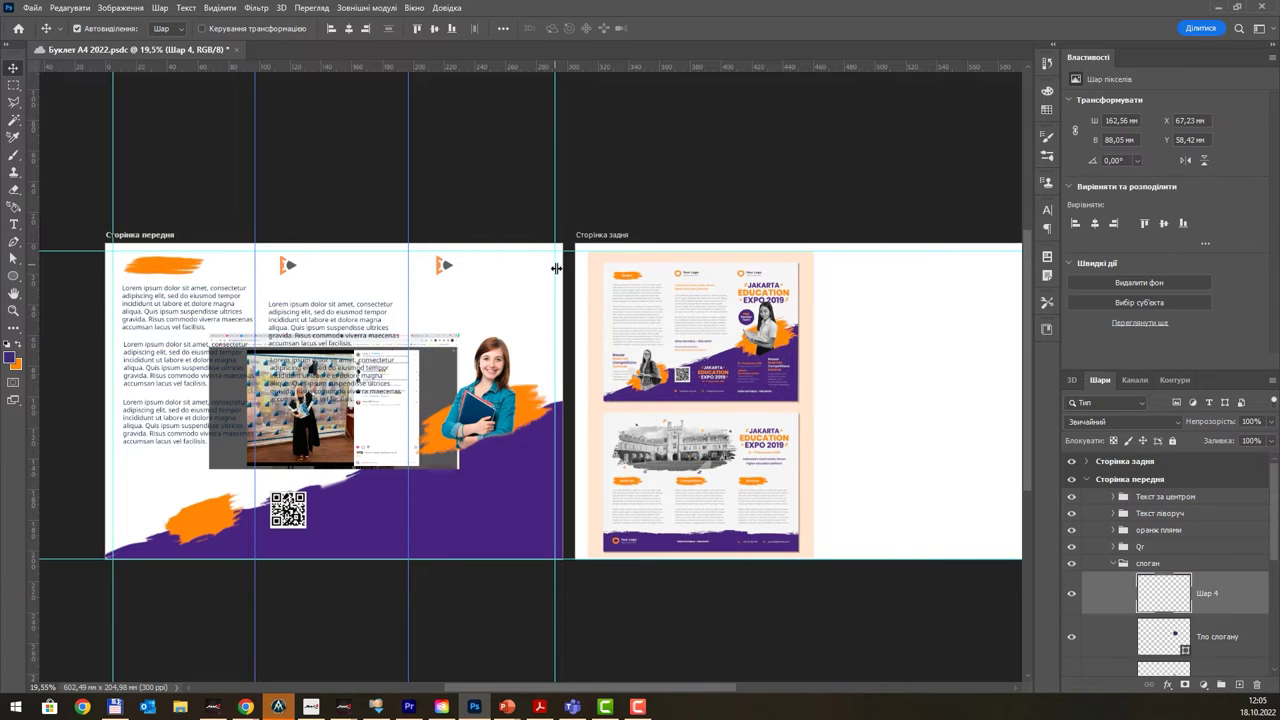
click(13, 85)
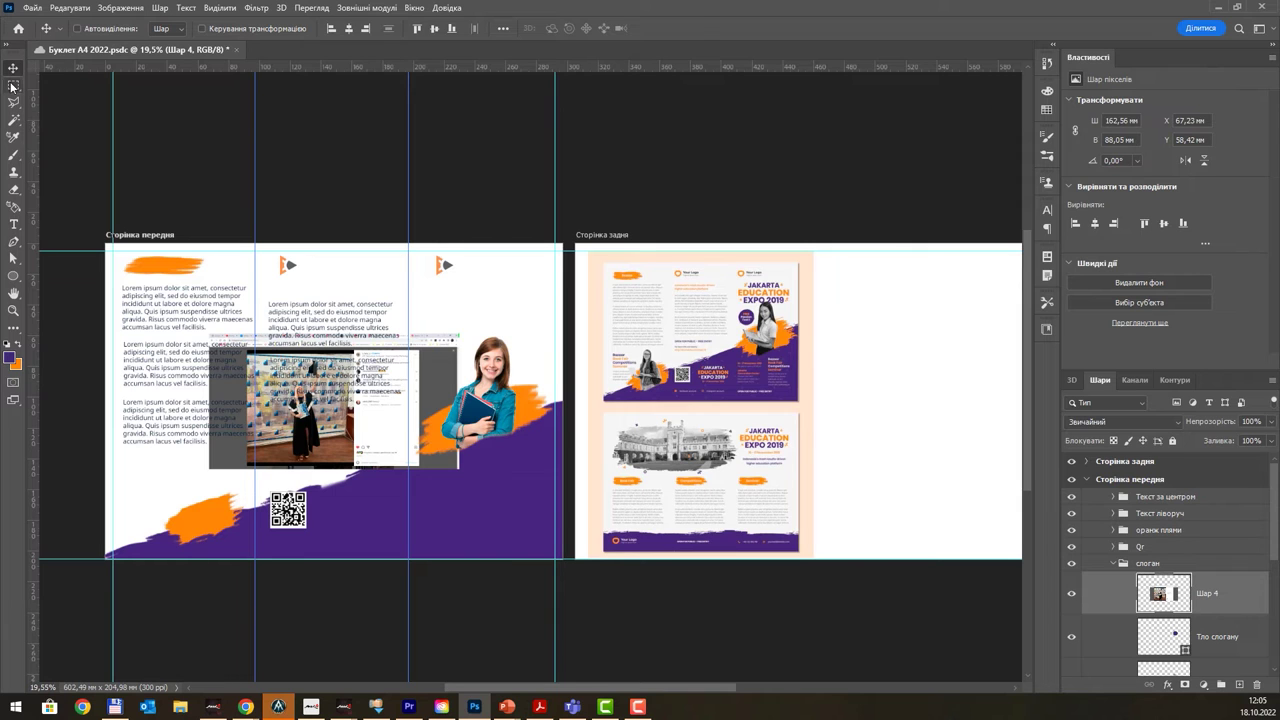
drag(274, 362, 337, 463)
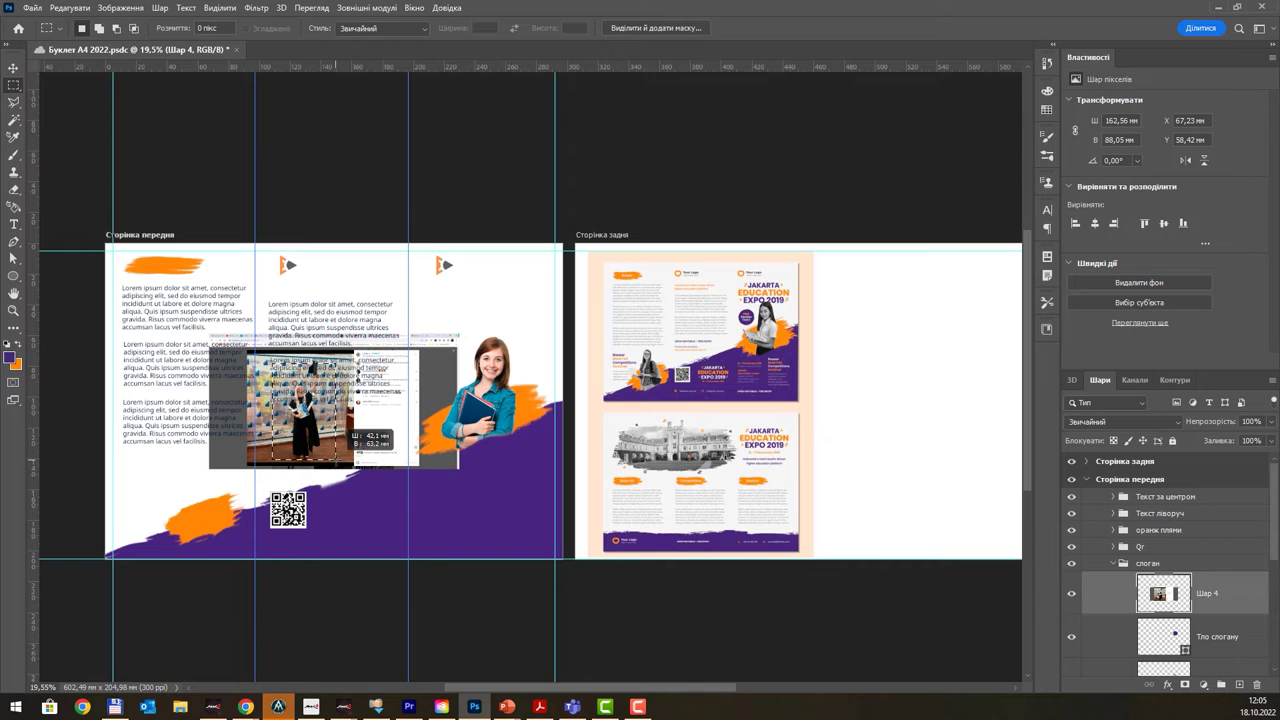
drag(337, 463, 336, 461)
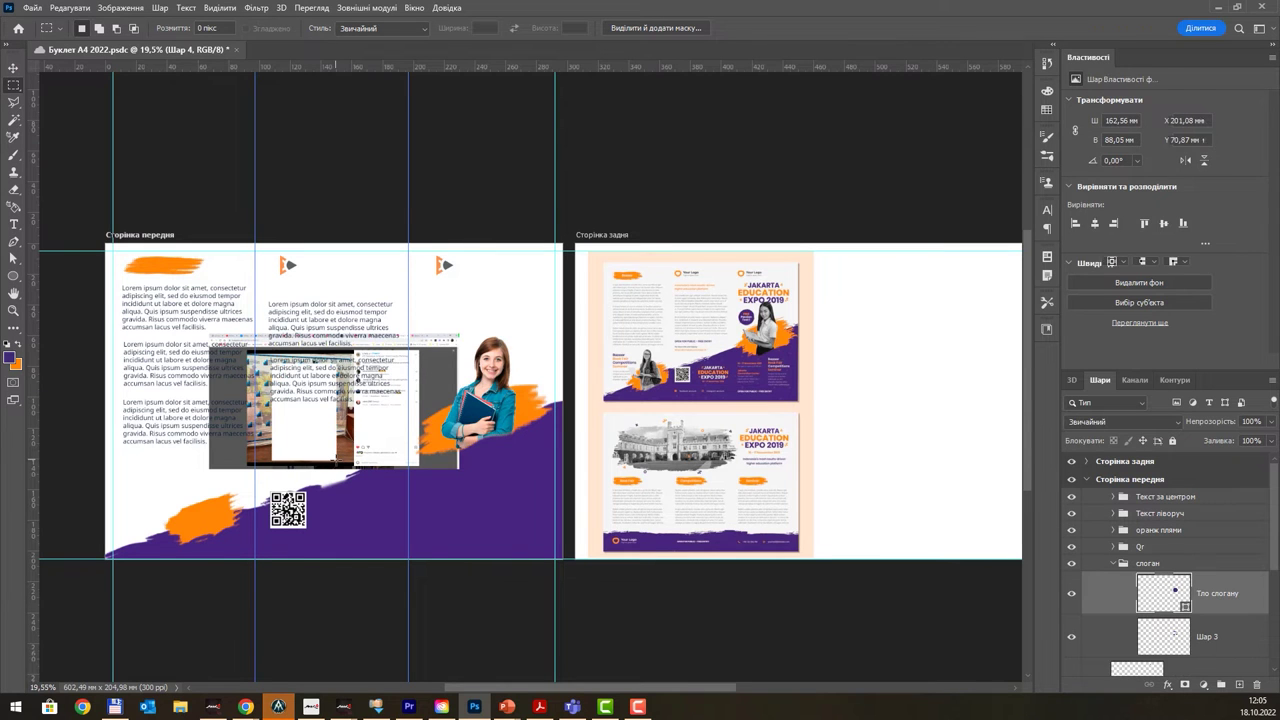
- Trim the pasted layer down to just the selected graduation photo
key(ctrl+x)
key(ctrl+v)
scroll(336, 460, up, 1)
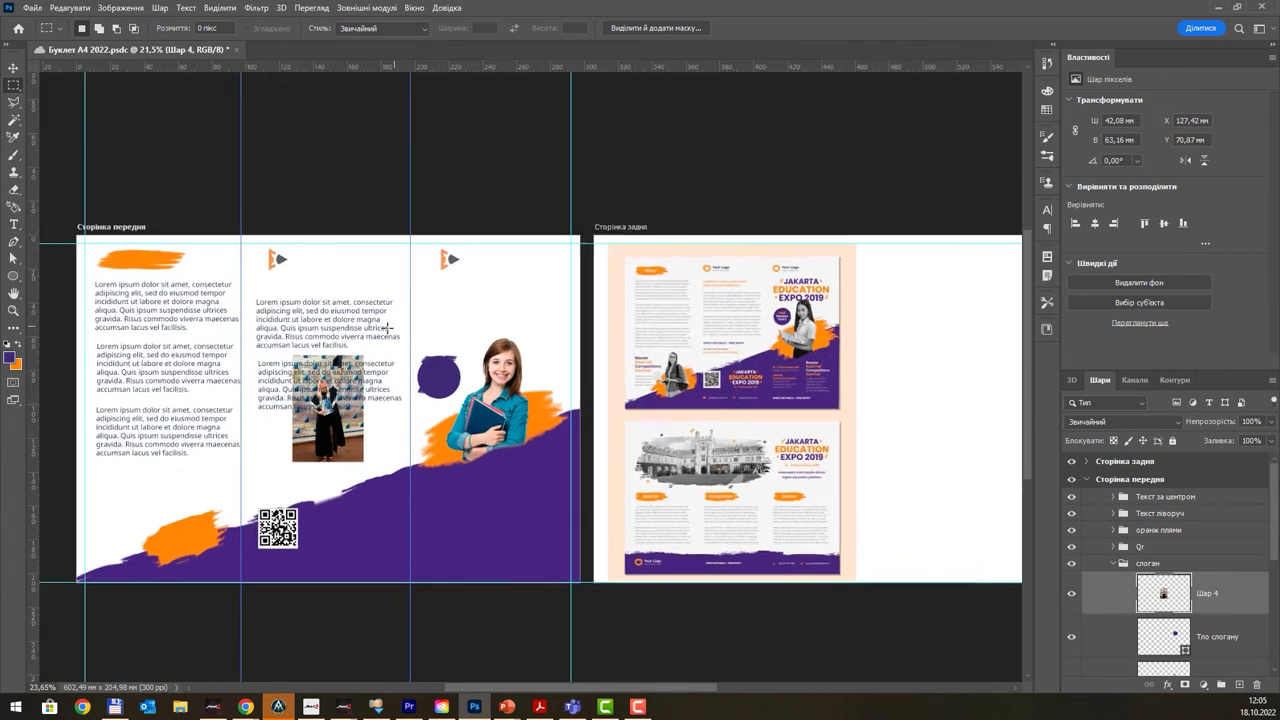
scroll(334, 458, up, 1)
scroll(330, 456, up, 1)
scroll(322, 452, up, 1)
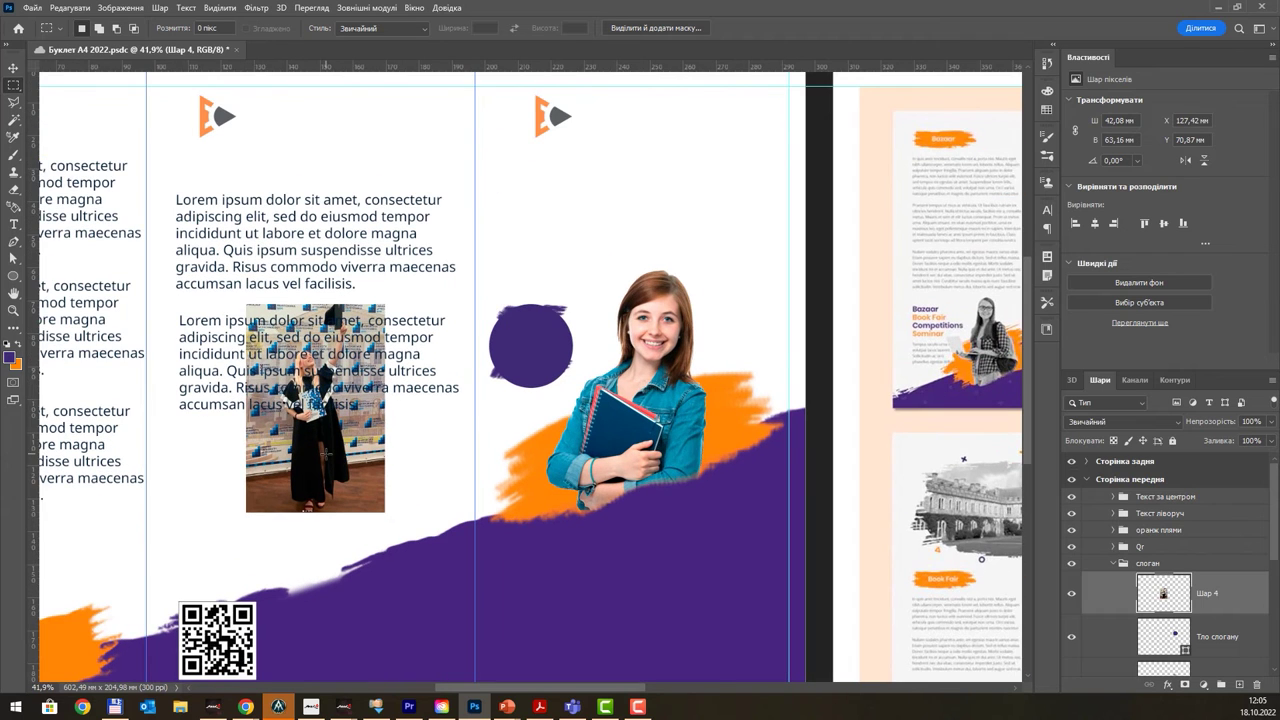
scroll(1170, 575, down, 2)
scroll(1173, 577, down, 2)
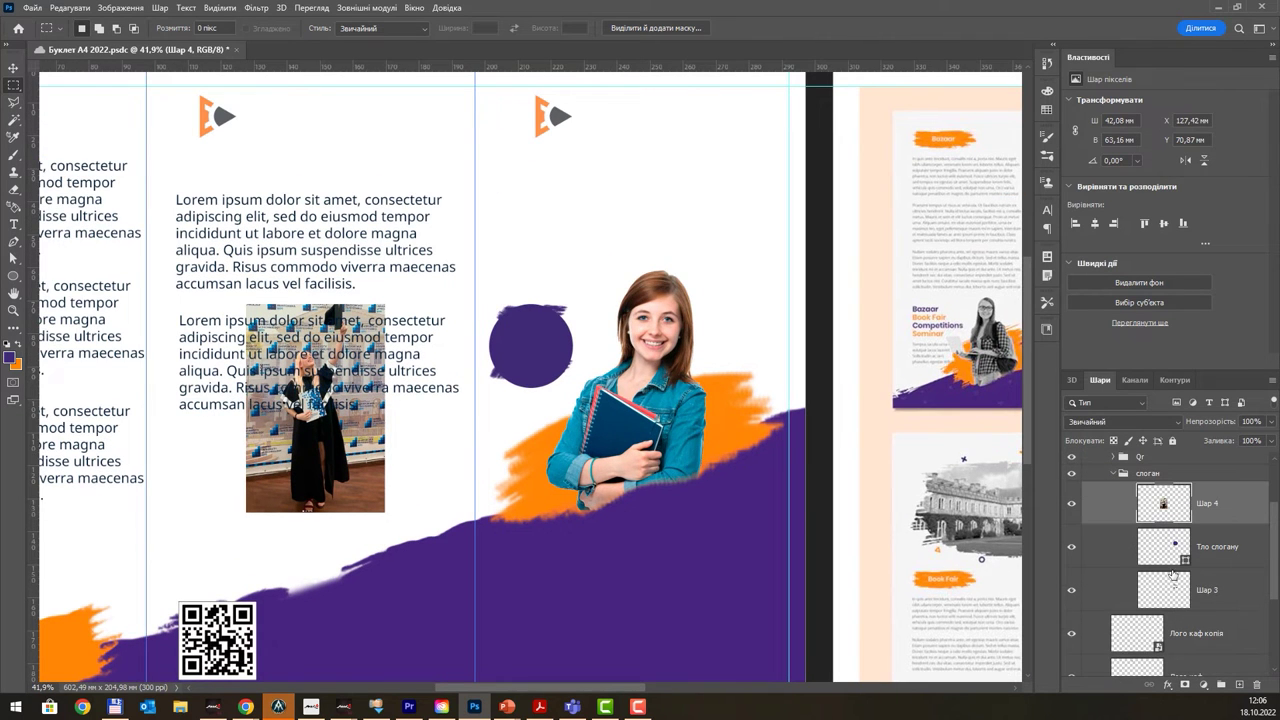
- Move the photo layer below Шар 3 and rename it дівчина
mouse_move(1217, 510)
mouse_down()
mouse_move(1182, 606)
mouse_move(1193, 640)
mouse_up()
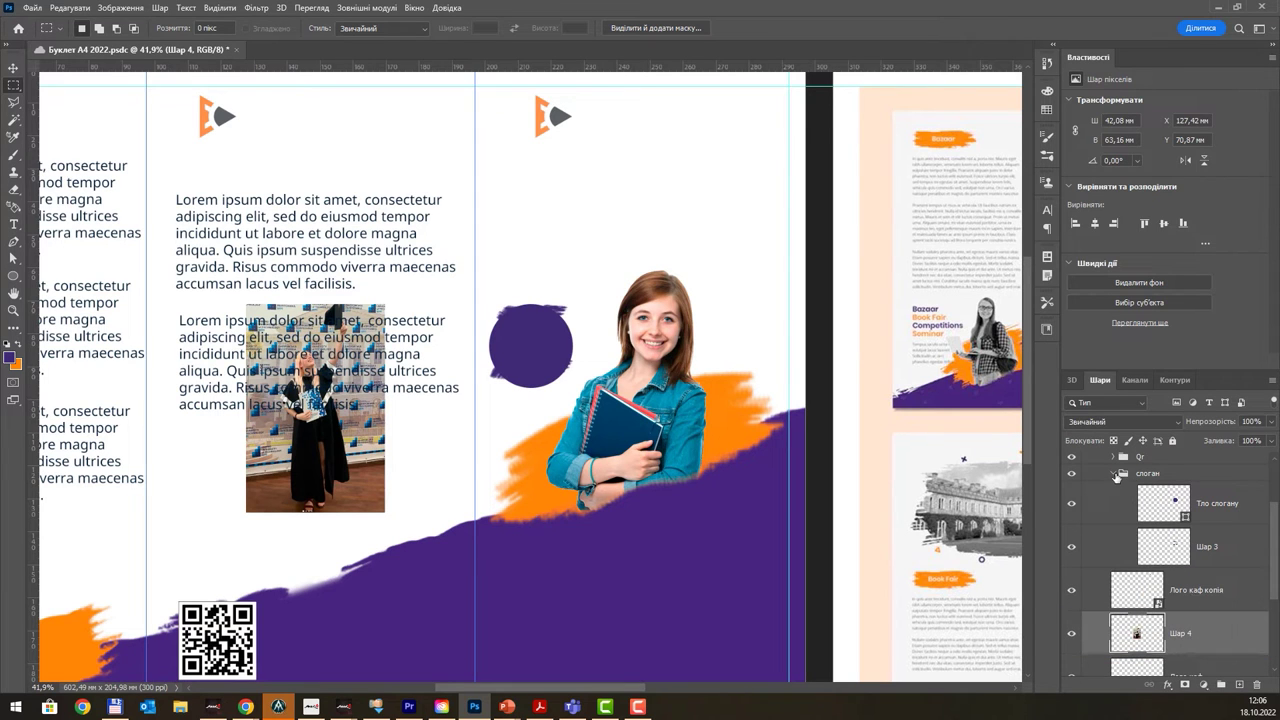
click(1115, 476)
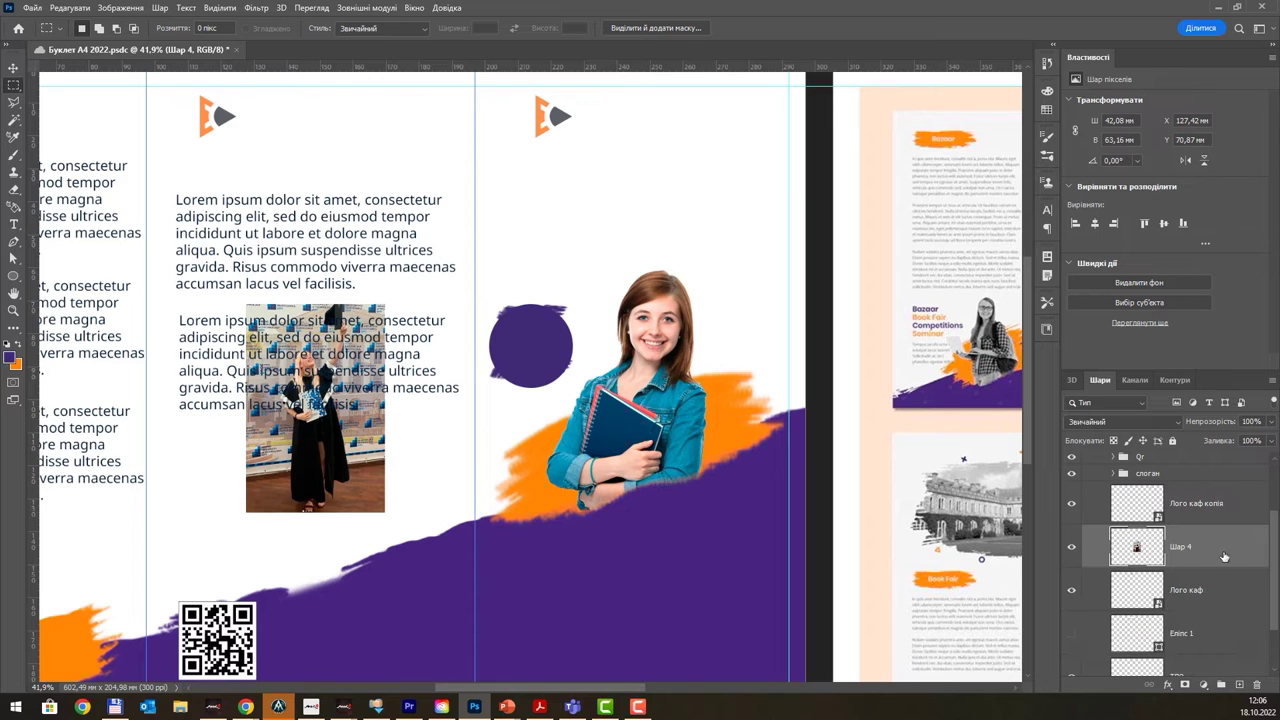
double_click(1183, 547)
text(а)
key(Return)
- Move the photo lower on the front page and put its layer into the оранж плями group
scroll(272, 384, down, 3)
key(v)
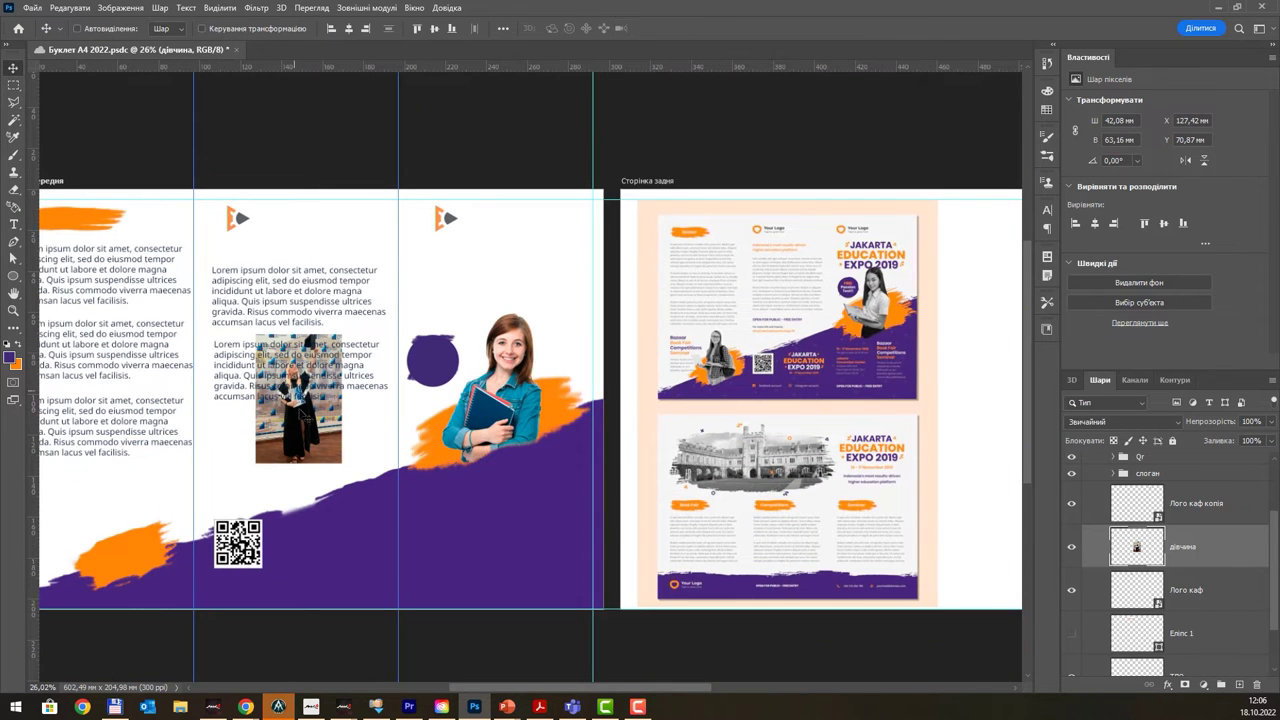
drag(300, 396, 165, 486)
drag(260, 456, 466, 424)
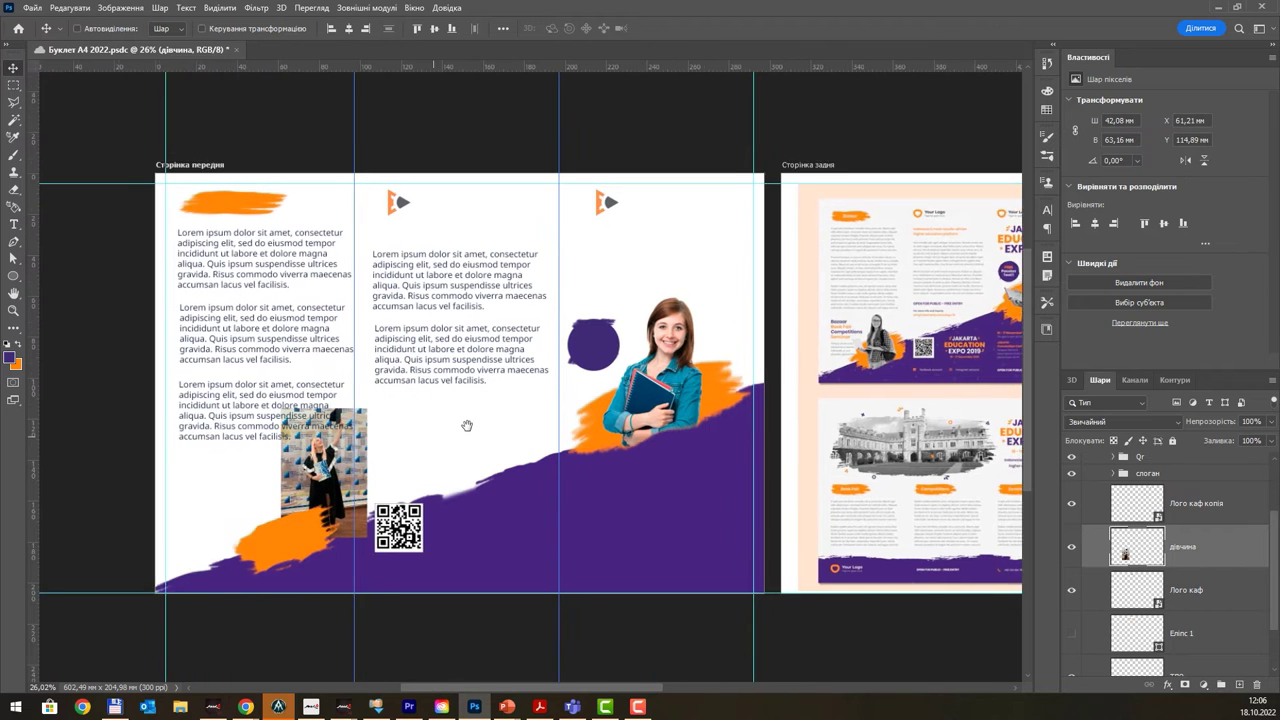
drag(386, 452, 512, 455)
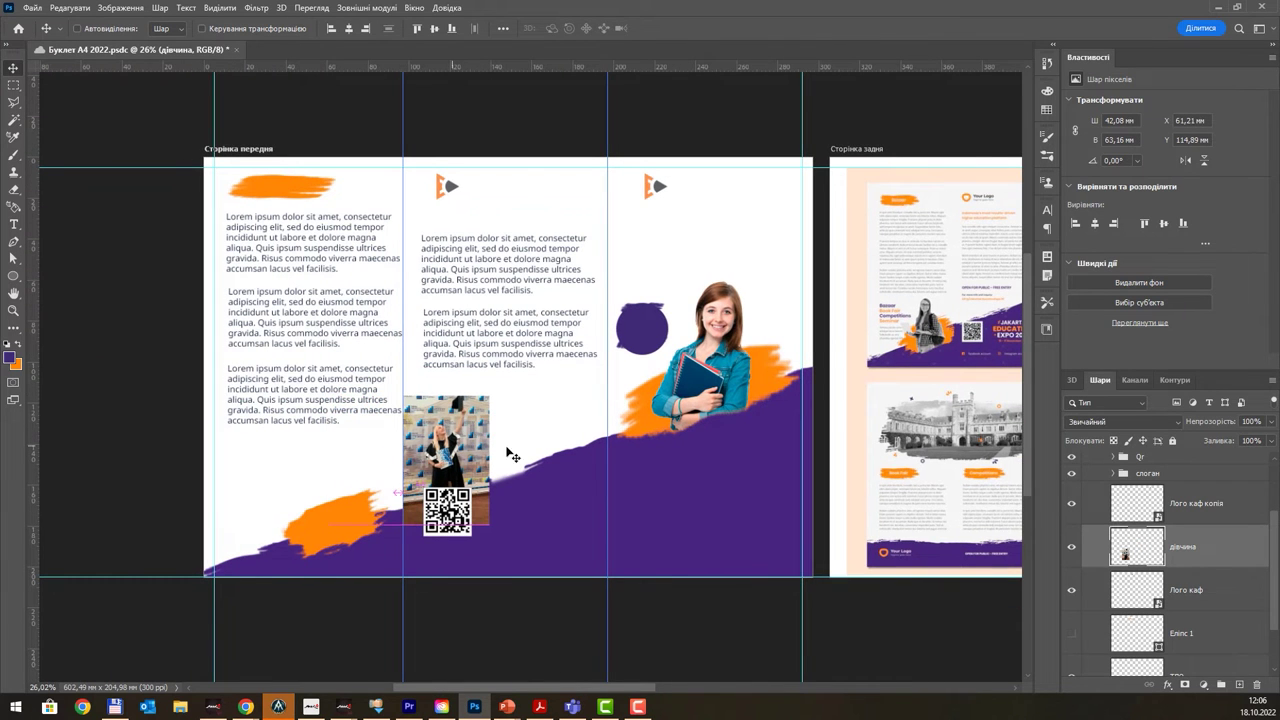
scroll(1190, 512, up, 2)
scroll(1191, 512, up, 1)
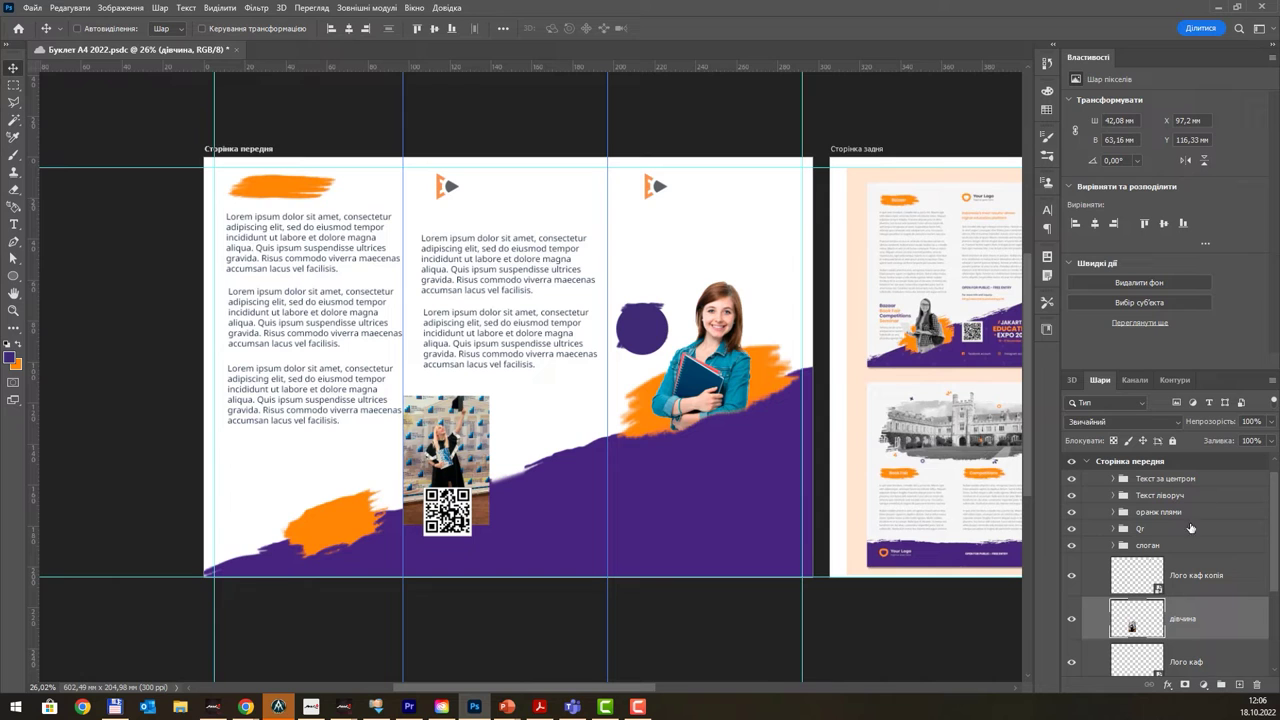
mouse_move(1150, 621)
mouse_down()
mouse_move(1171, 503)
mouse_move(1157, 557)
mouse_up()
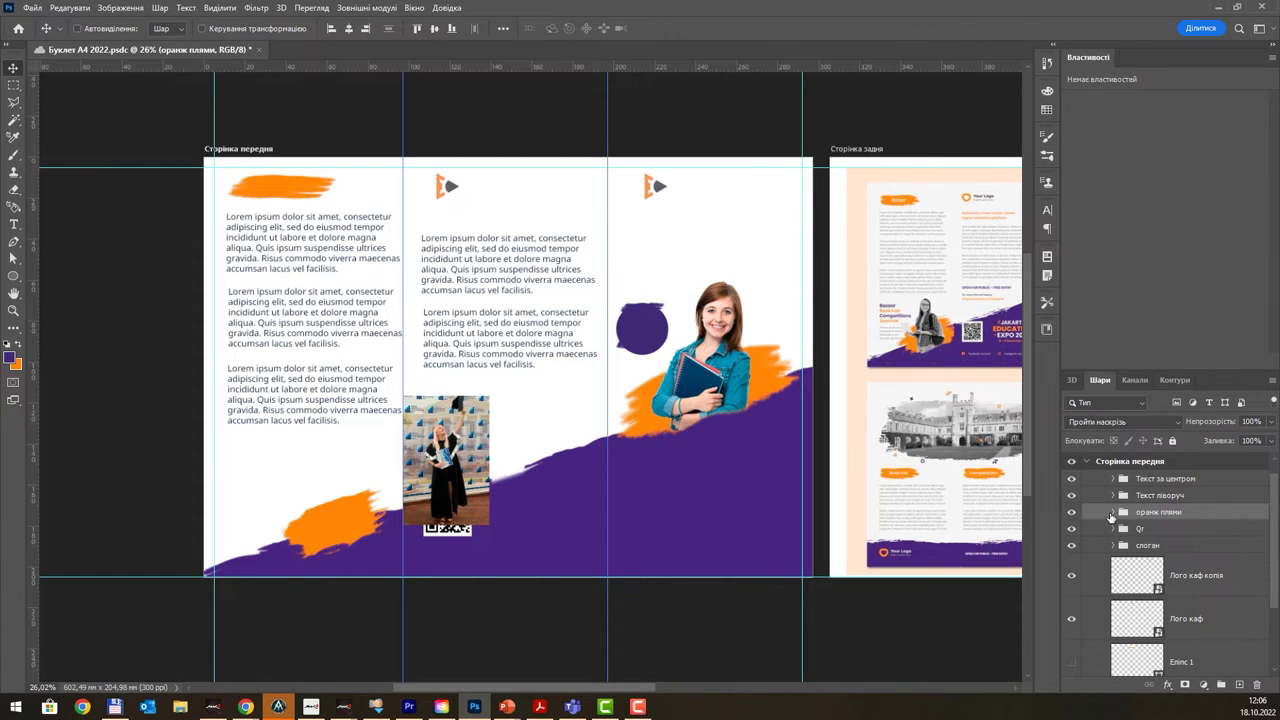
- Drag the дівчина photo down-left so the QR code is visible again
ctrl+click(480, 446)
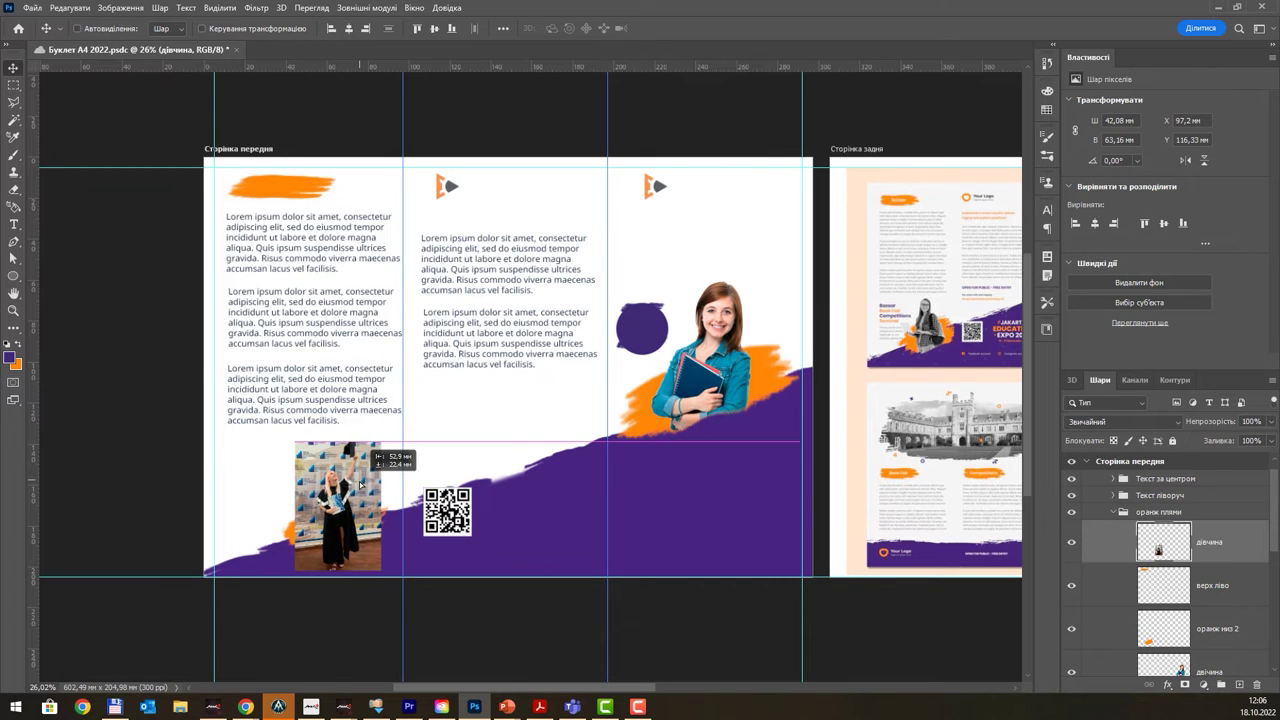
drag(458, 440, 348, 485)
scroll(356, 487, up, 1)
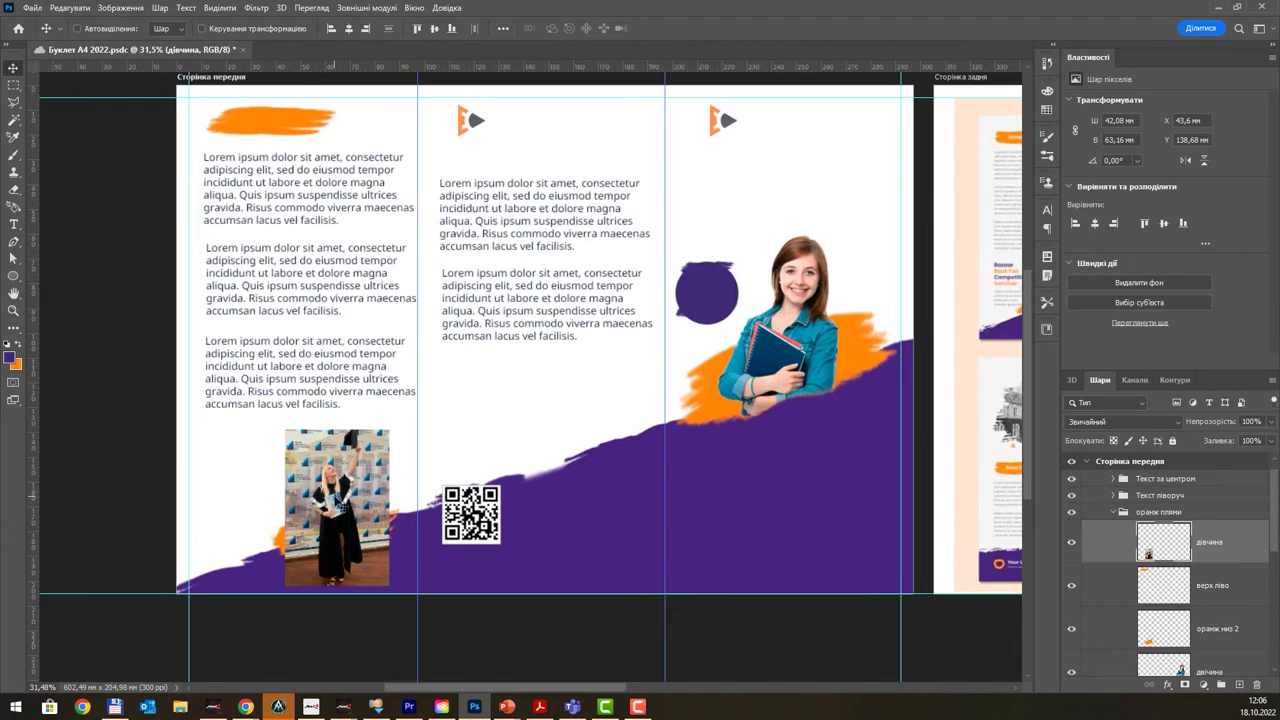
scroll(362, 486, up, 1)
scroll(378, 445, up, 1)
scroll(378, 445, down, 1)
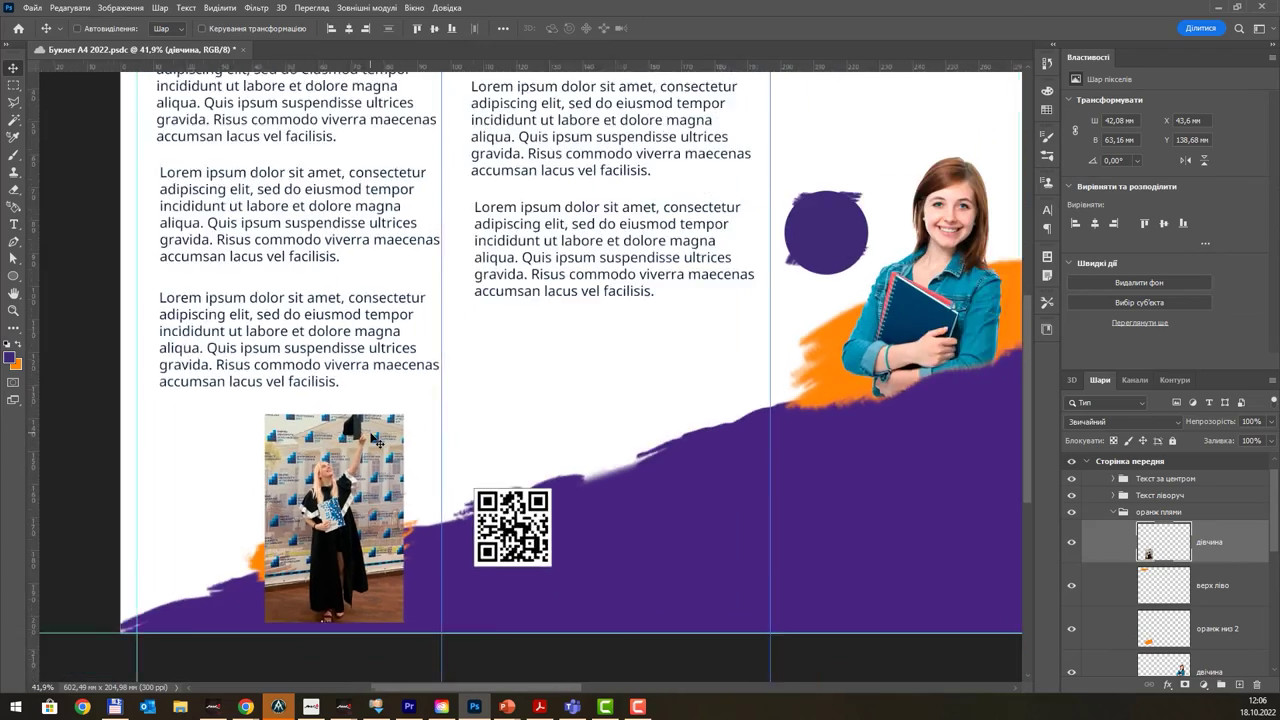
scroll(378, 444, down, 1)
scroll(378, 442, down, 1)
scroll(378, 442, down, 1)
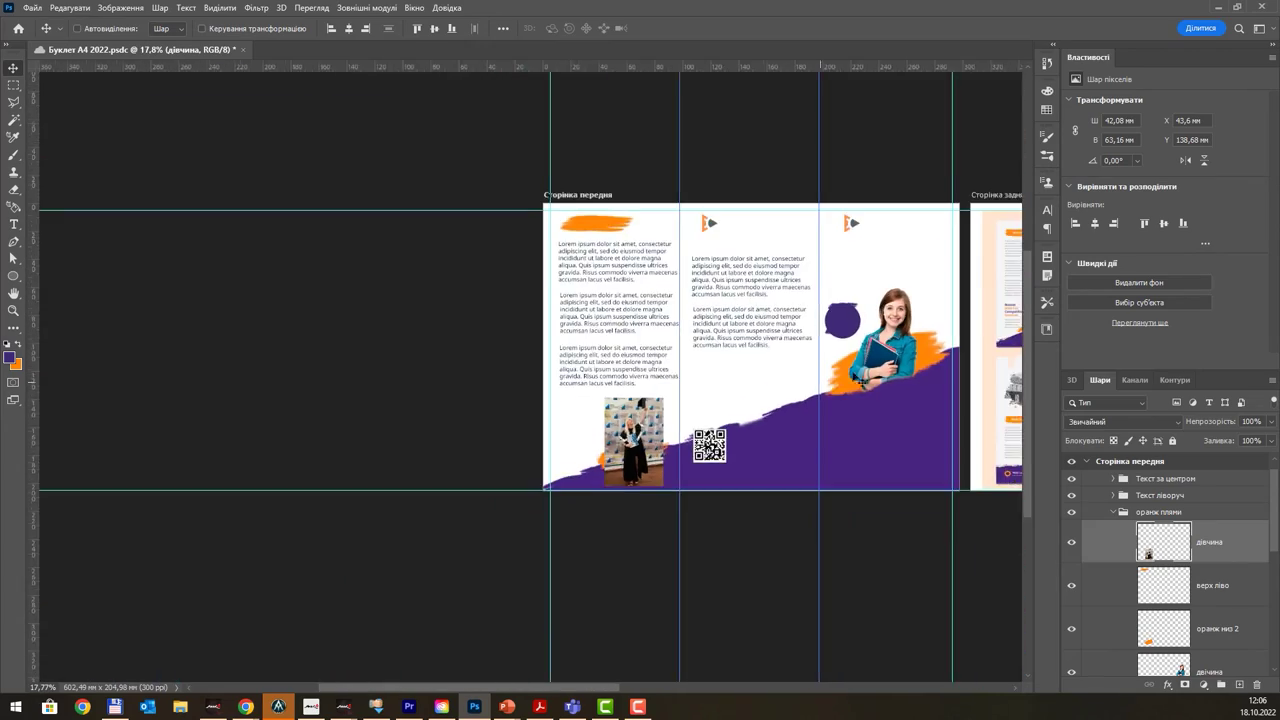
- Pan the view back onto the graduation photo
scroll(700, 400, right, 2)
scroll(771, 390, right, 2)
scroll(771, 390, up, 1)
scroll(866, 374, up, 1)
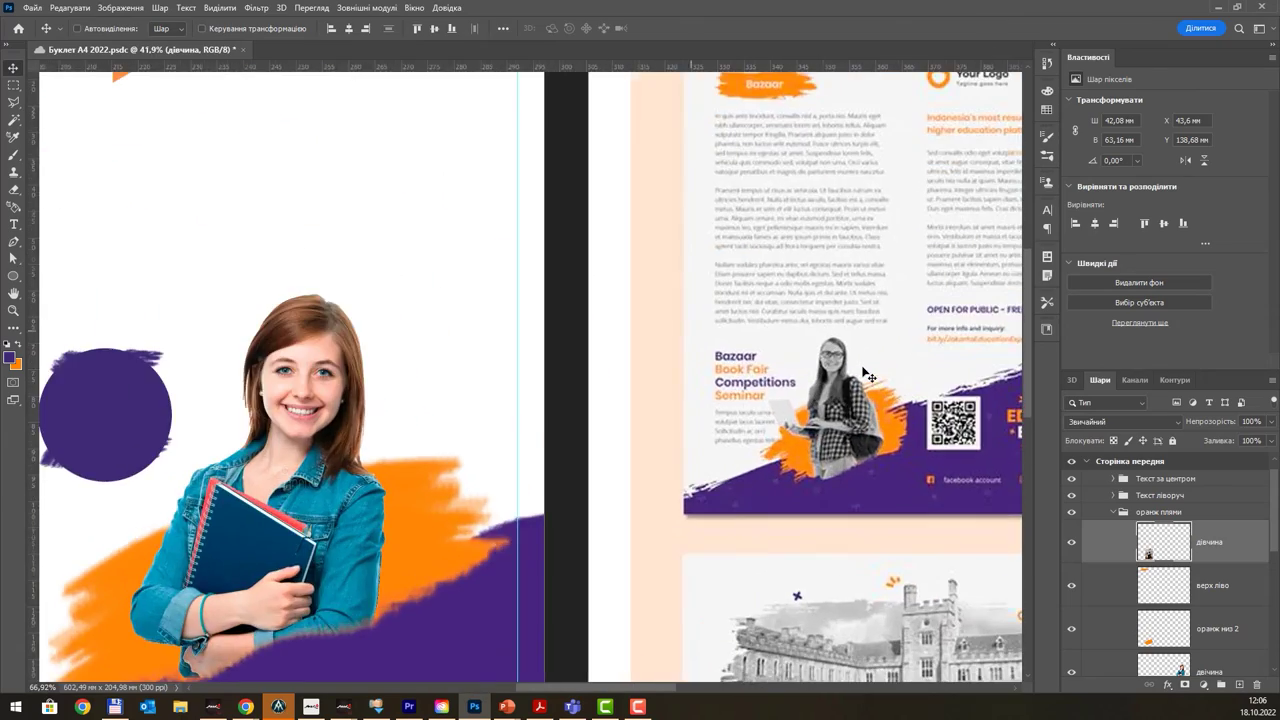
scroll(866, 374, down, 3)
scroll(440, 523, up, 1)
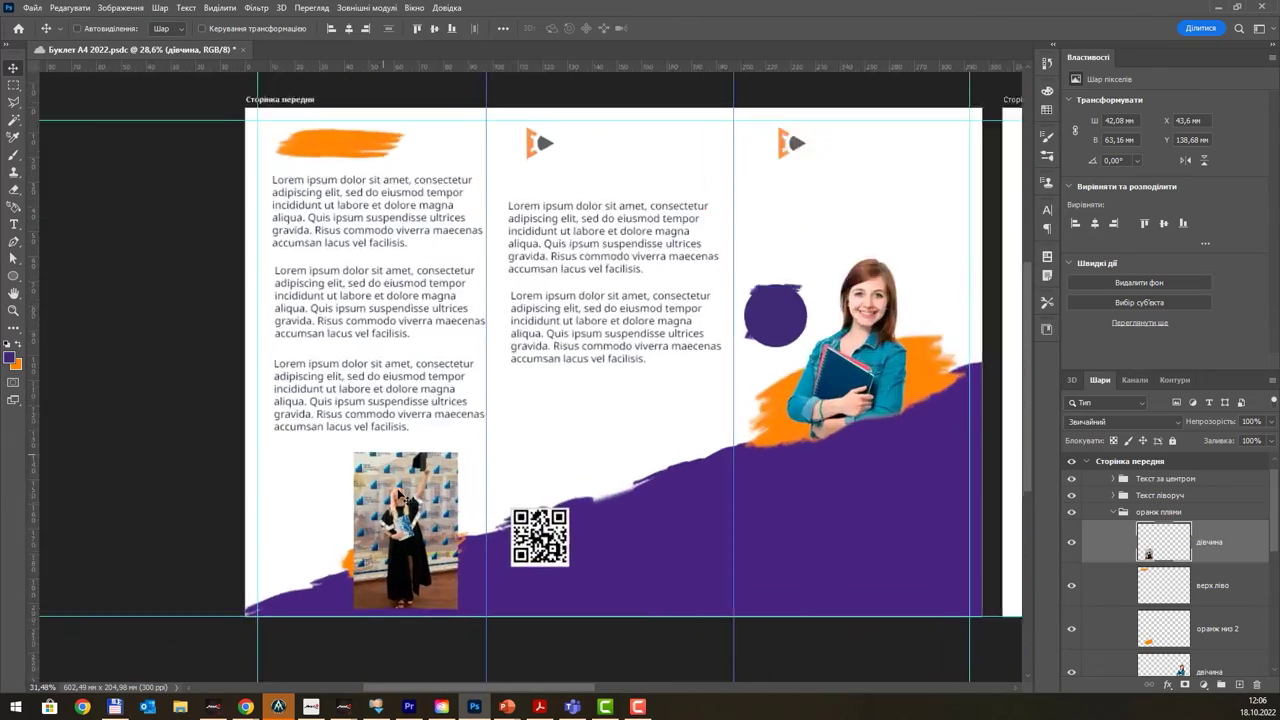
scroll(440, 523, up, 2)
drag(444, 524, 445, 420)
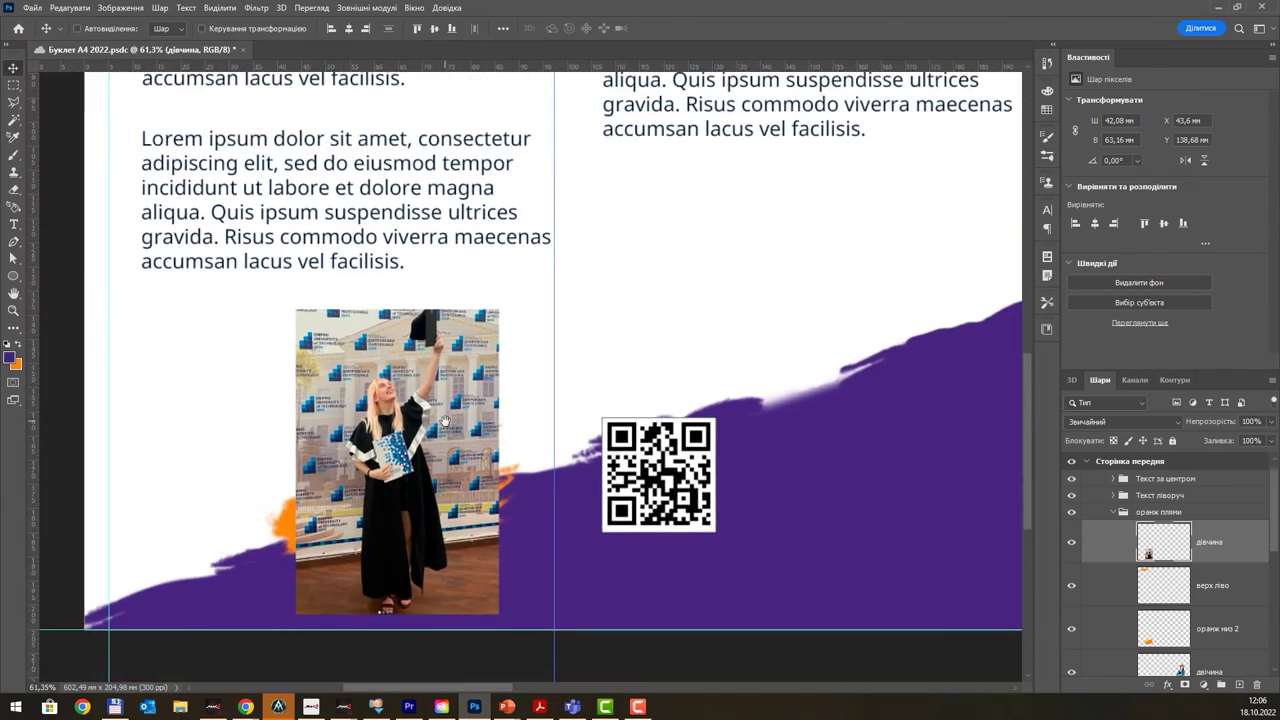
click(13, 122)
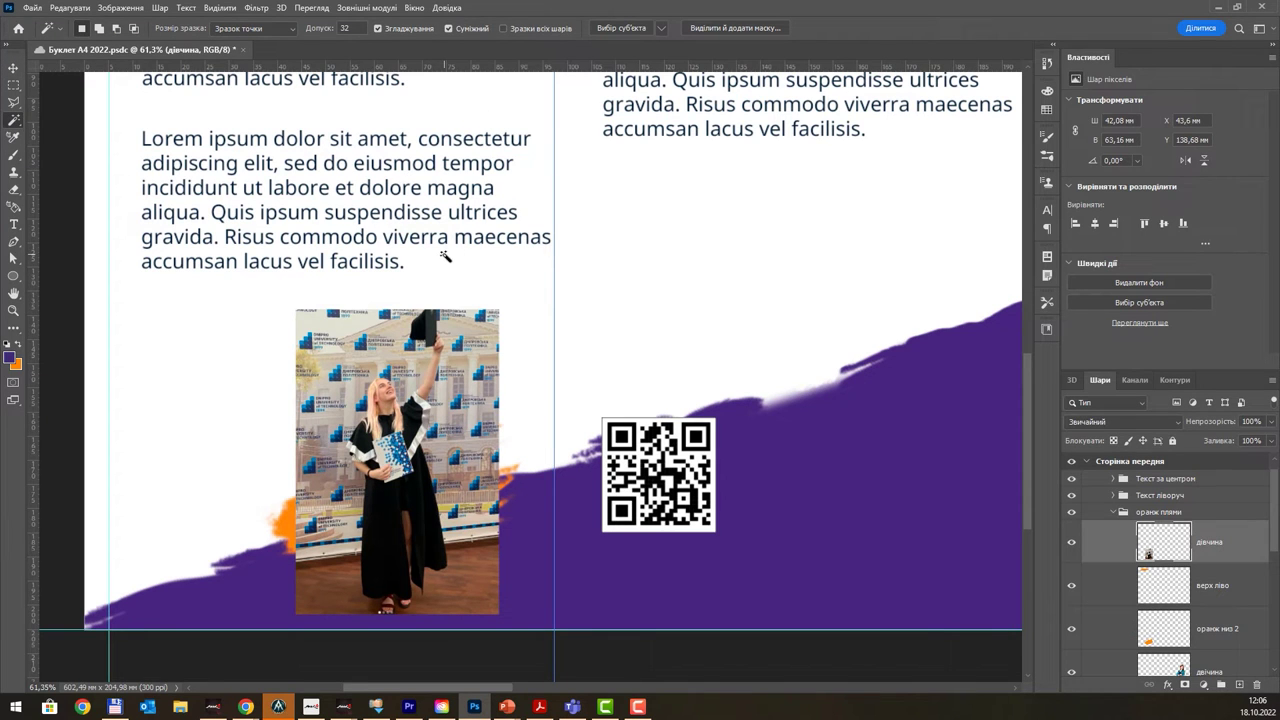
- Scale the graduation photo up to about 130%
click(13, 67)
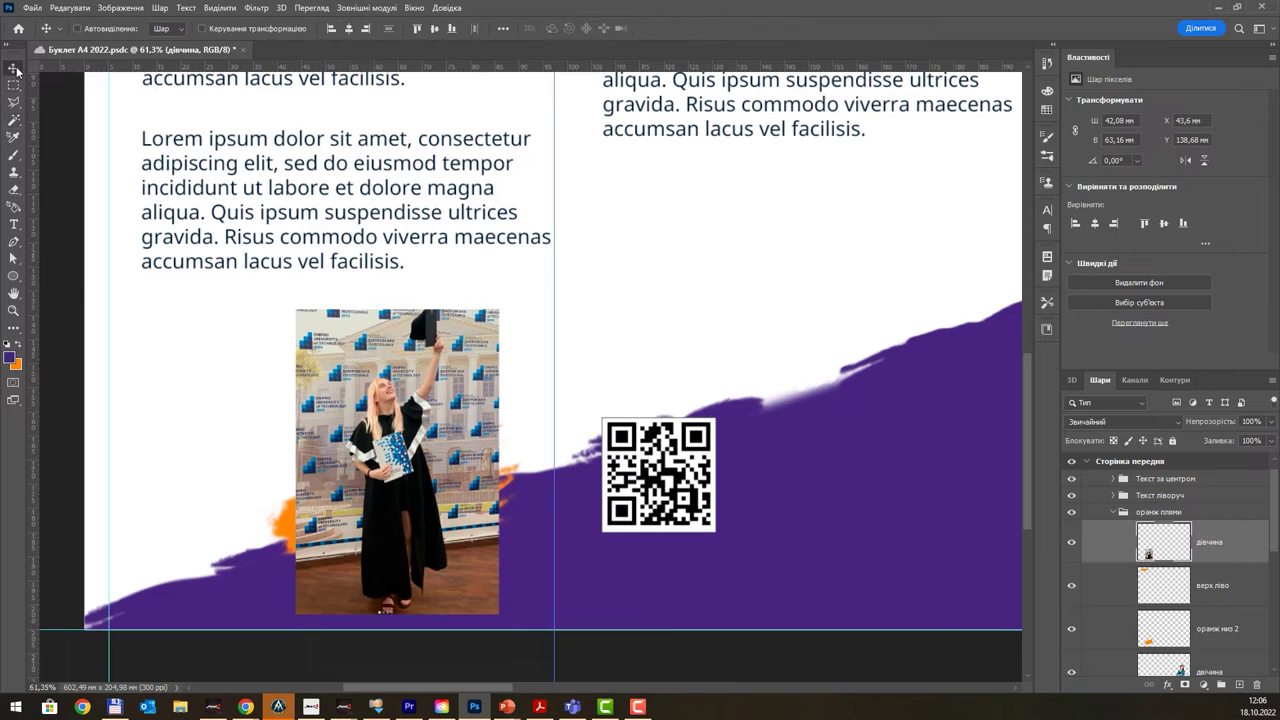
key(ctrl+t)
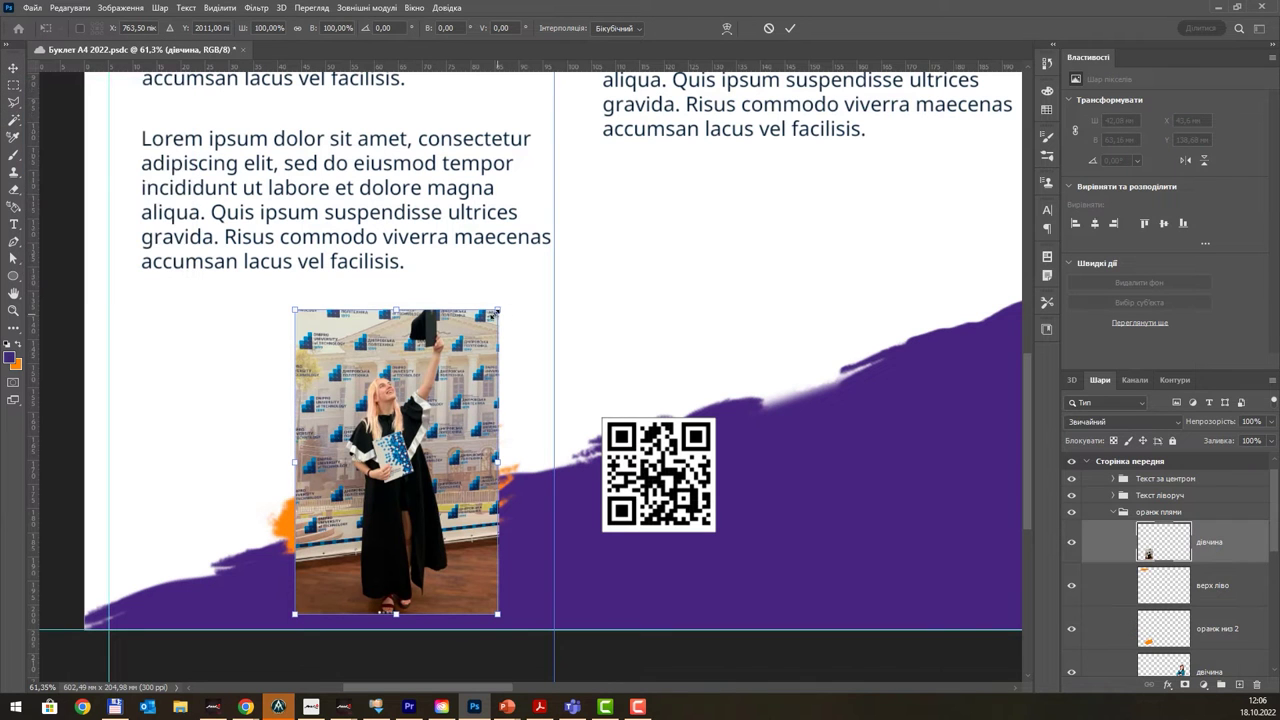
drag(517, 297, 559, 216)
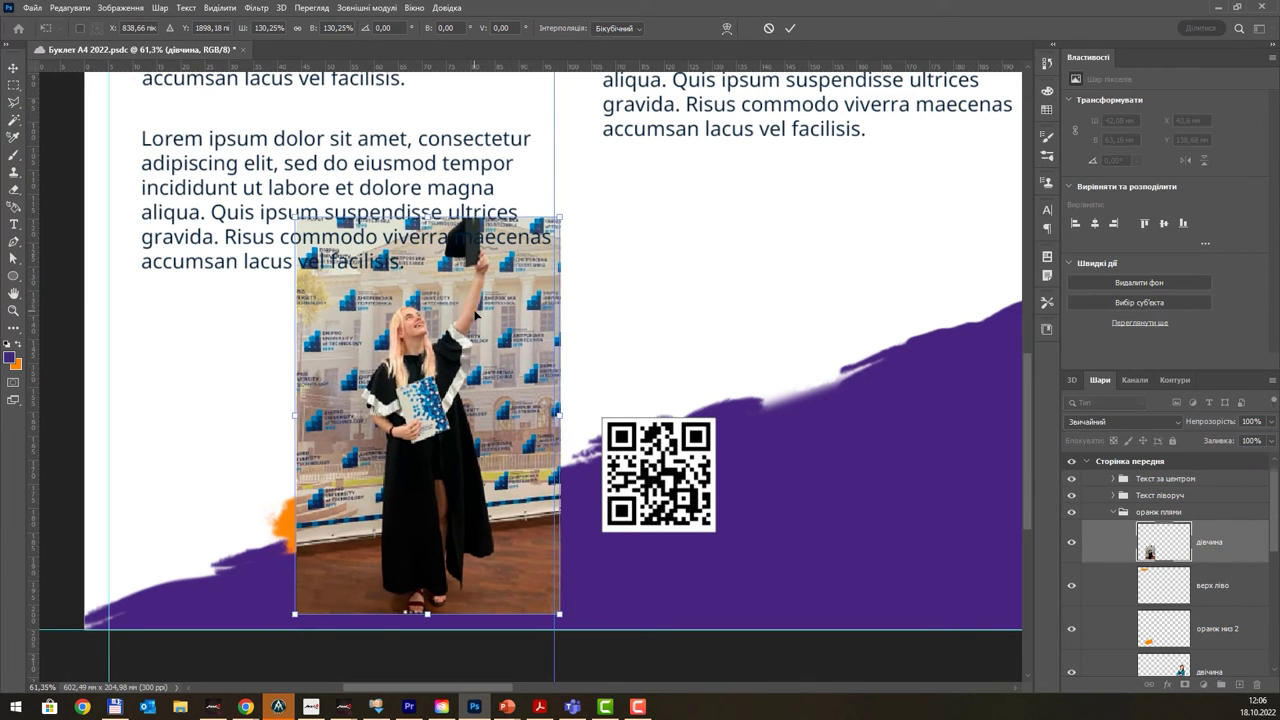
key(Return)
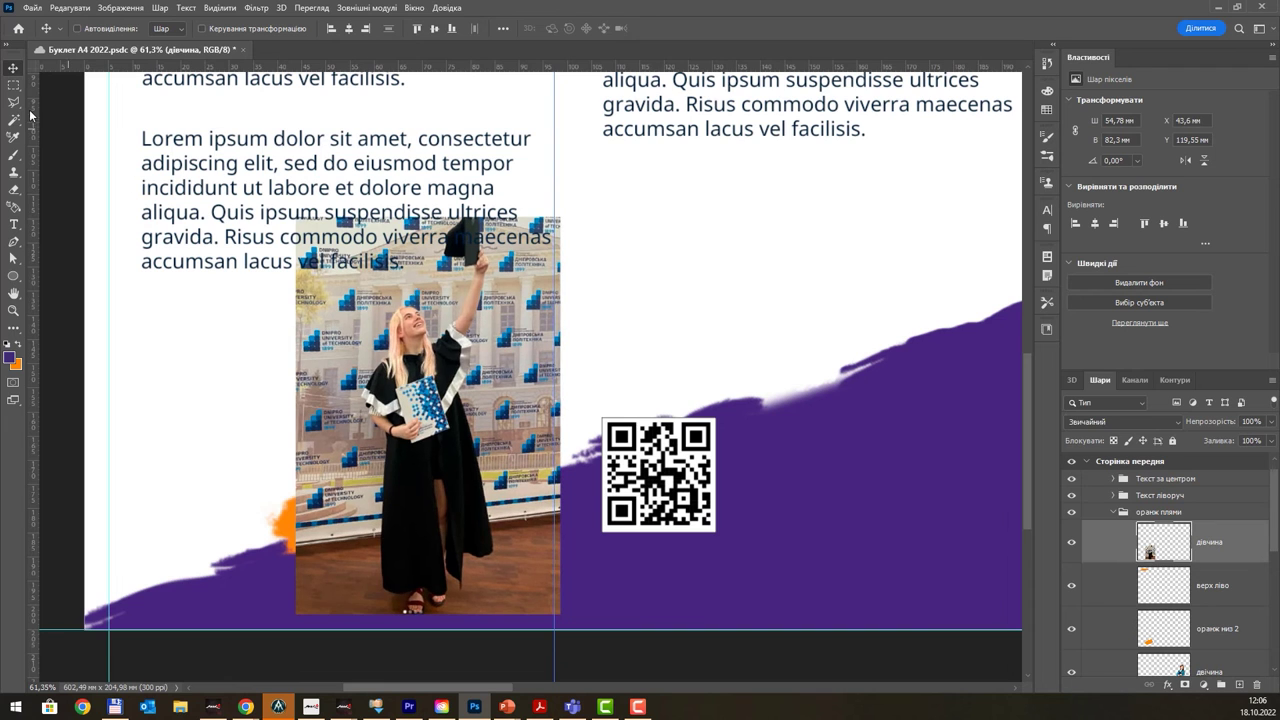
- Delete the photo's bottom, right and left edge strips, revealing the orange splash
click(14, 85)
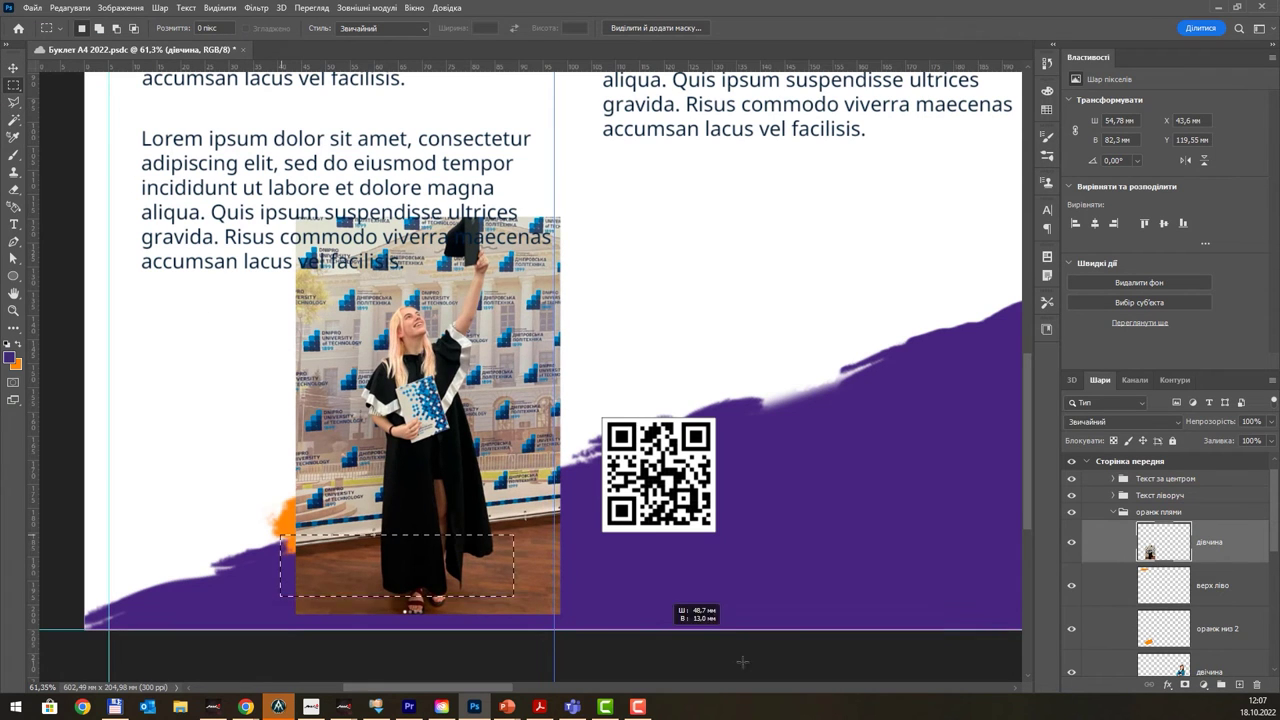
drag(285, 534, 775, 680)
key(Delete)
key(ctrl+d)
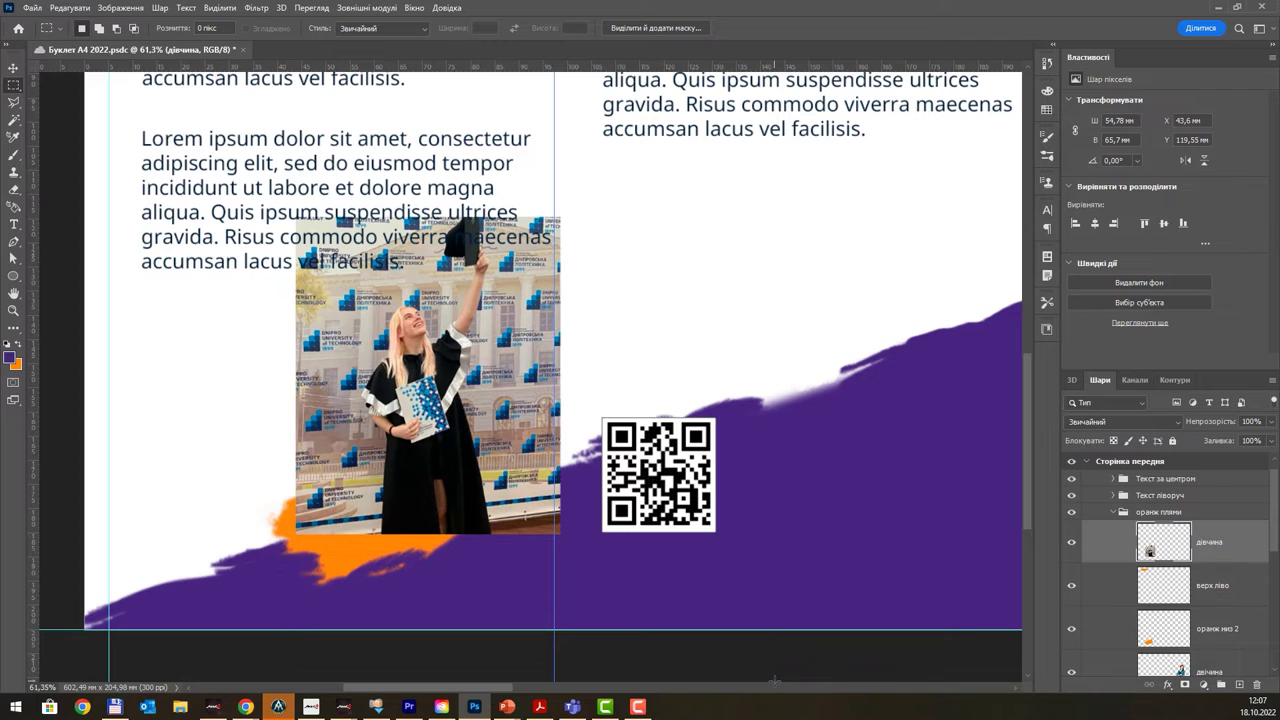
drag(655, 190, 517, 672)
key(Delete)
key(ctrl+d)
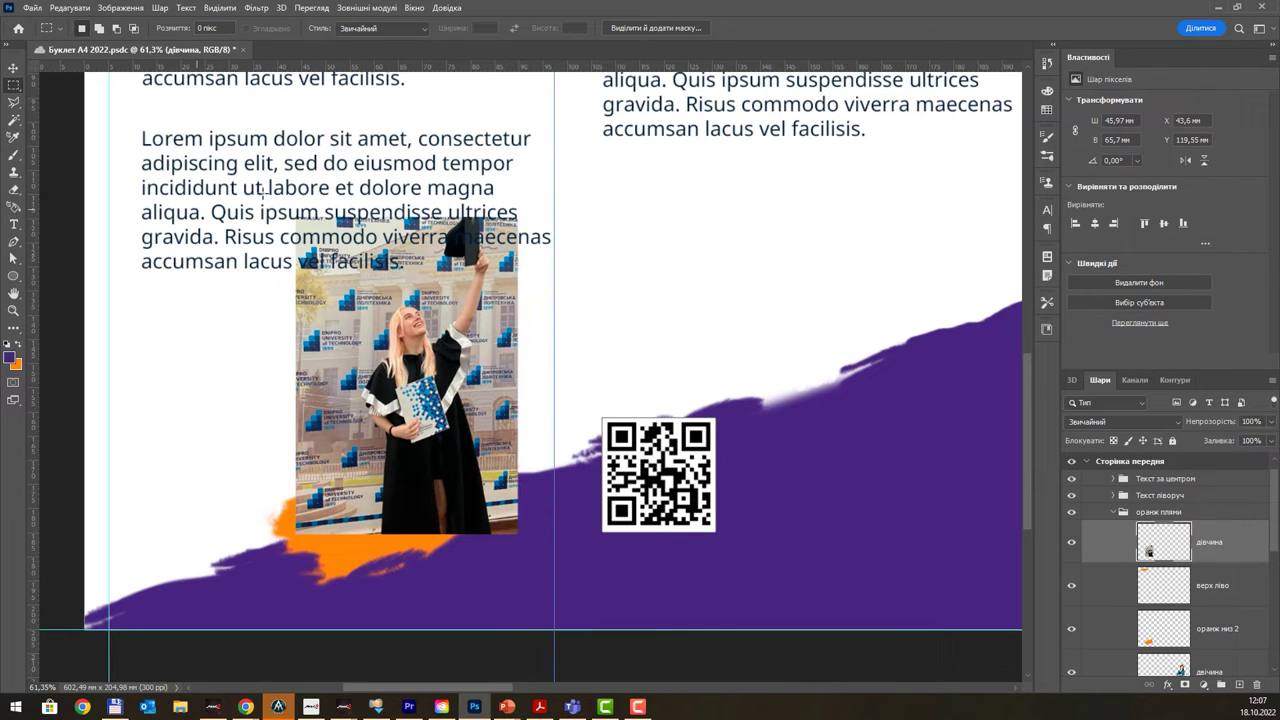
drag(226, 205, 324, 642)
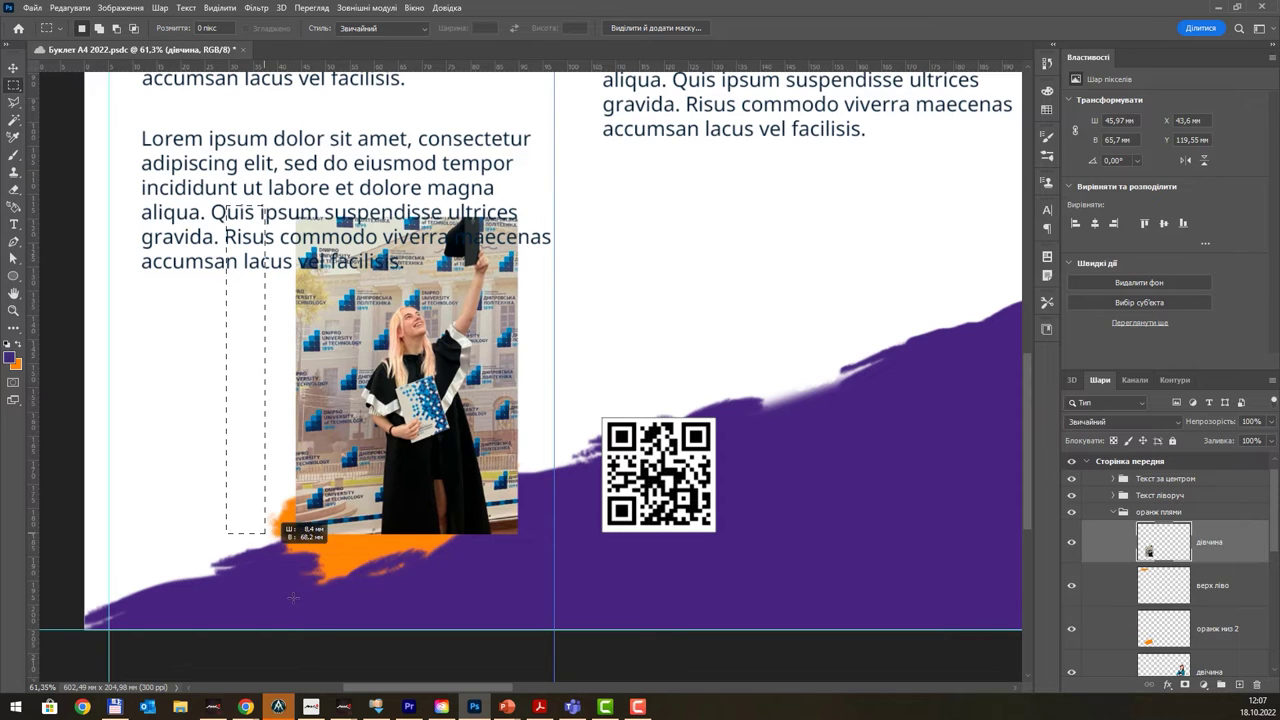
key(Delete)
key(ctrl+d)
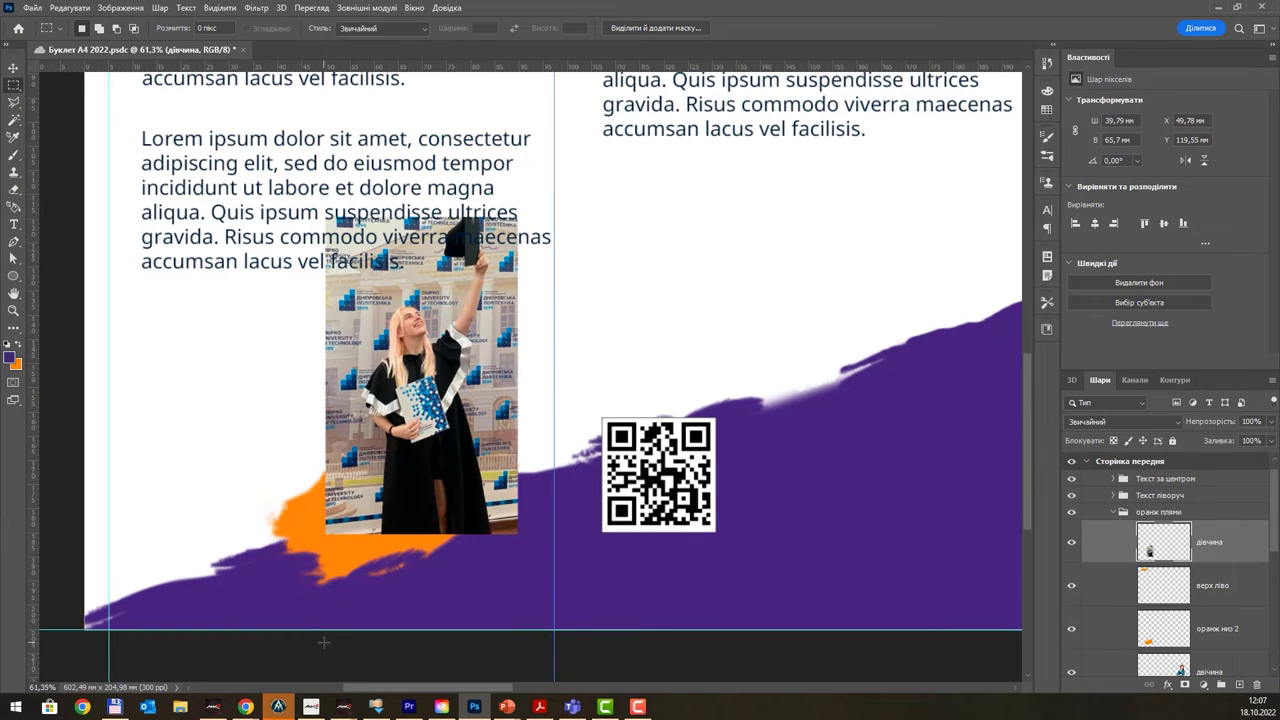
click(14, 121)
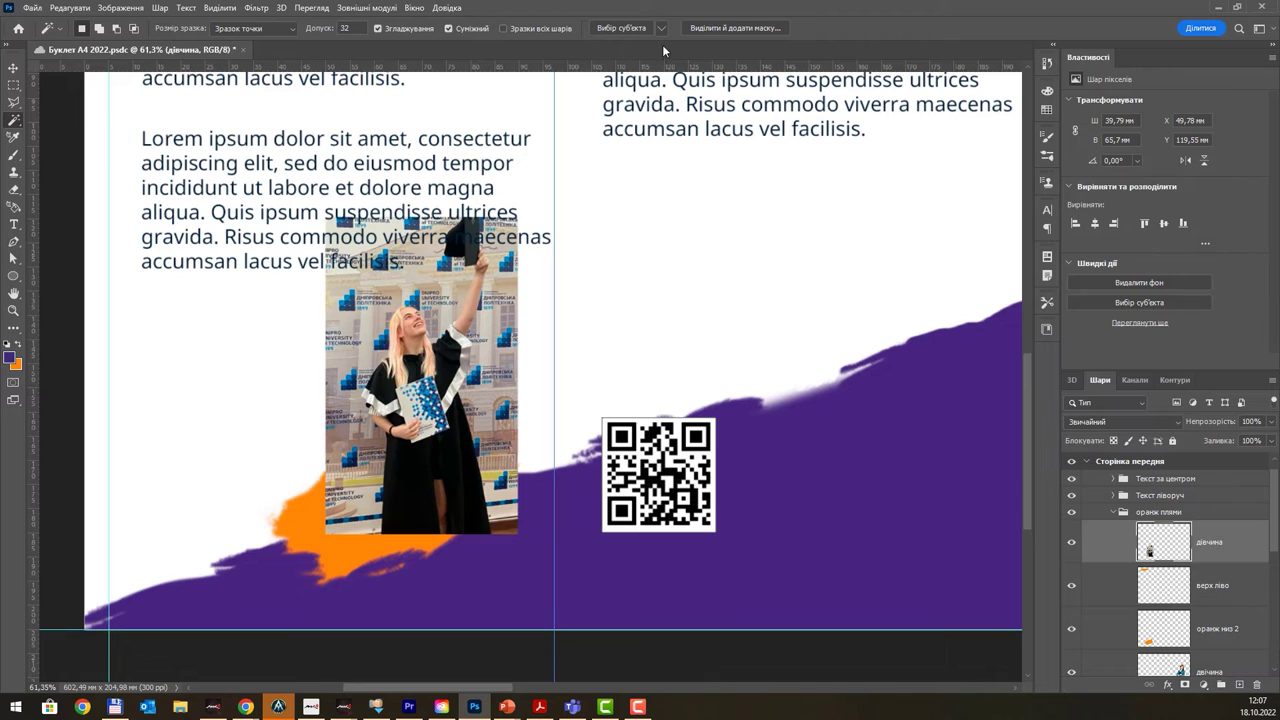
- Auto-select the graduate girl with Select Subject
click(621, 28)
scroll(441, 385, up, 1)
scroll(436, 389, up, 1)
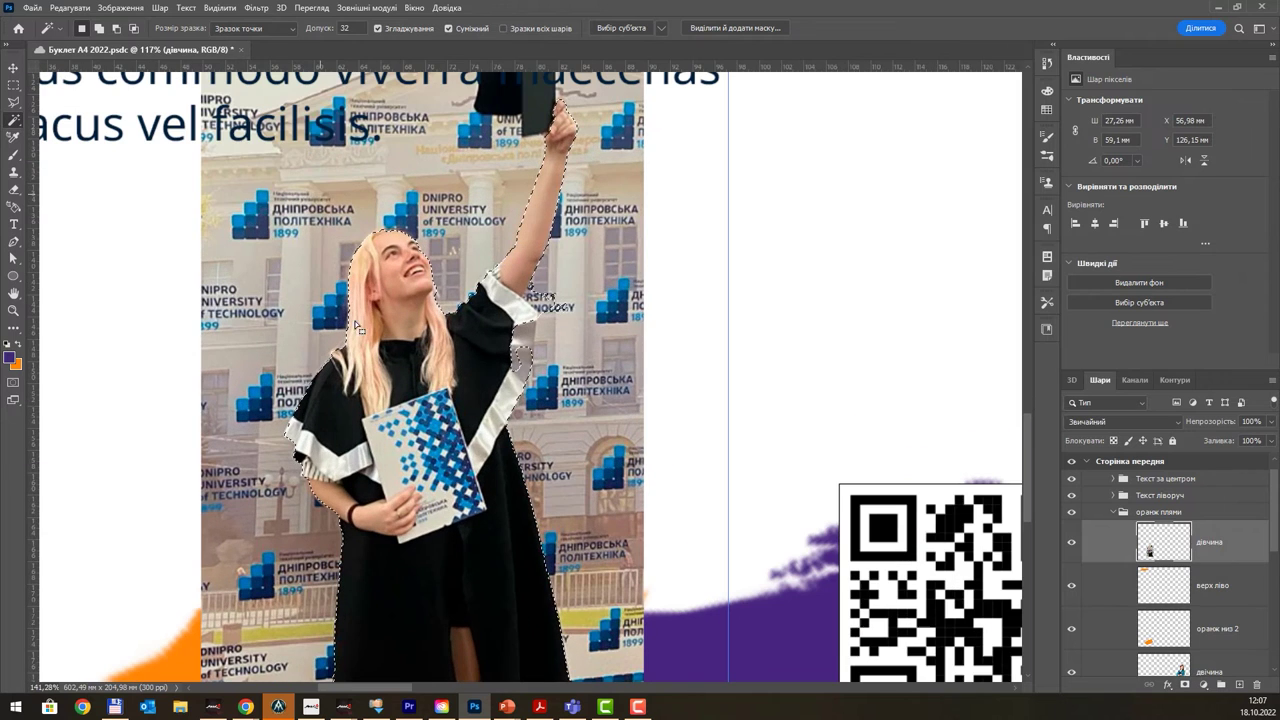
- Add the raised cap and hand to the selection with the Magnetic Lasso
click(13, 101)
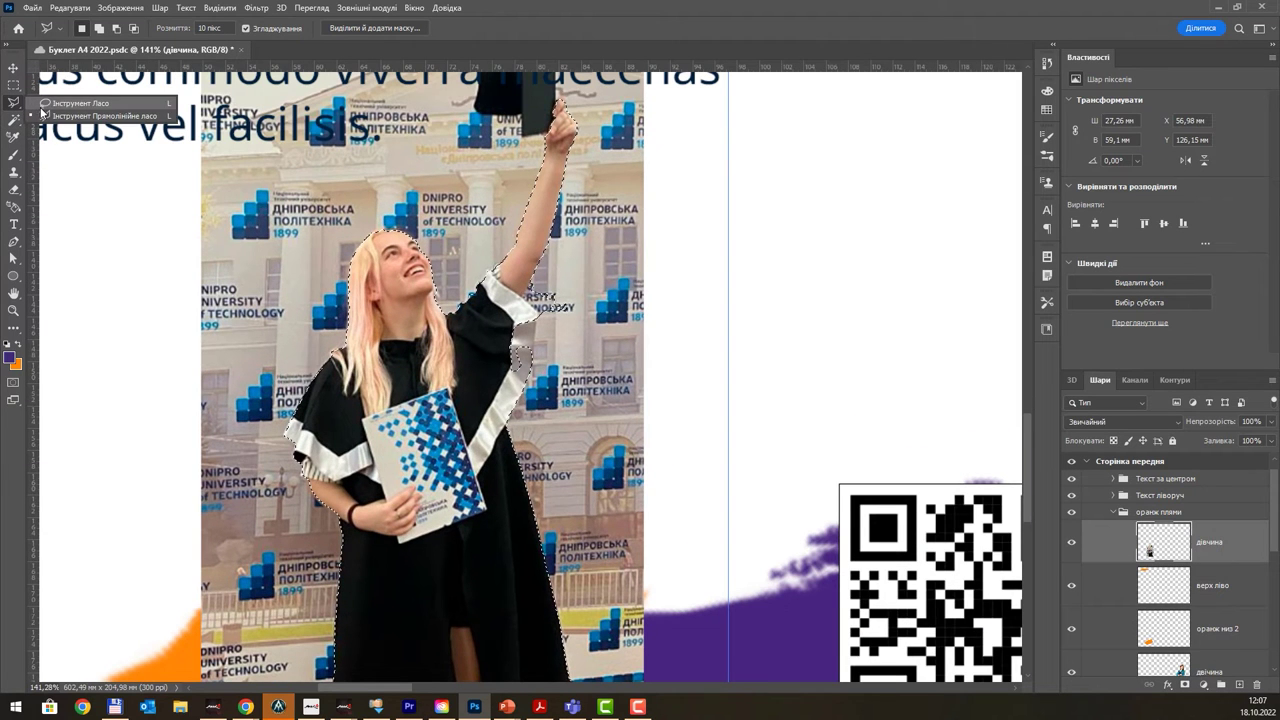
click(13, 327)
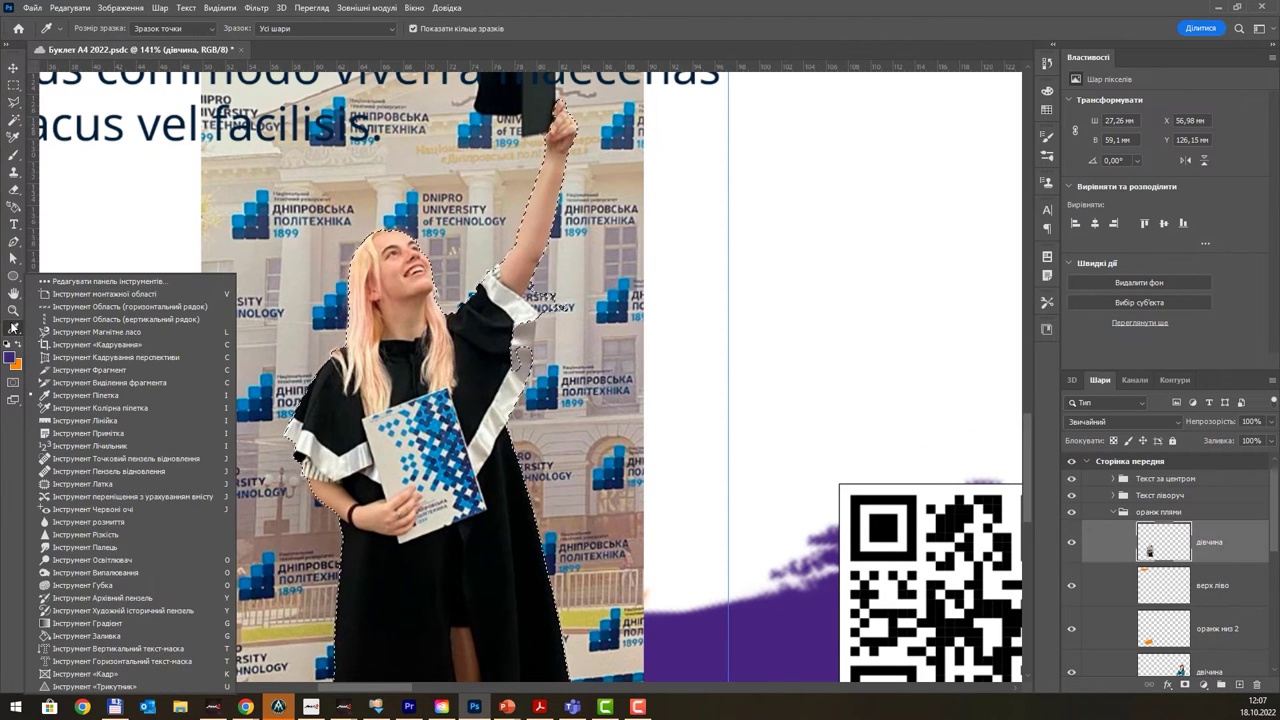
click(160, 331)
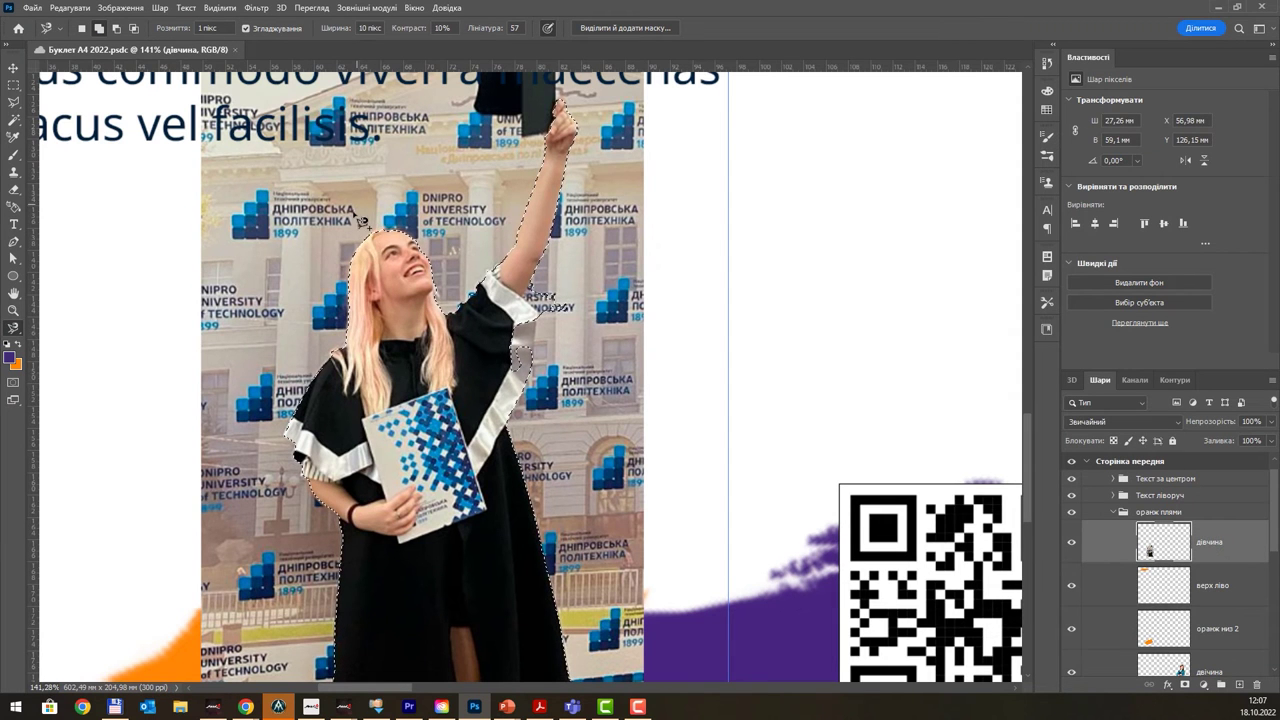
scroll(392, 334, up, 5)
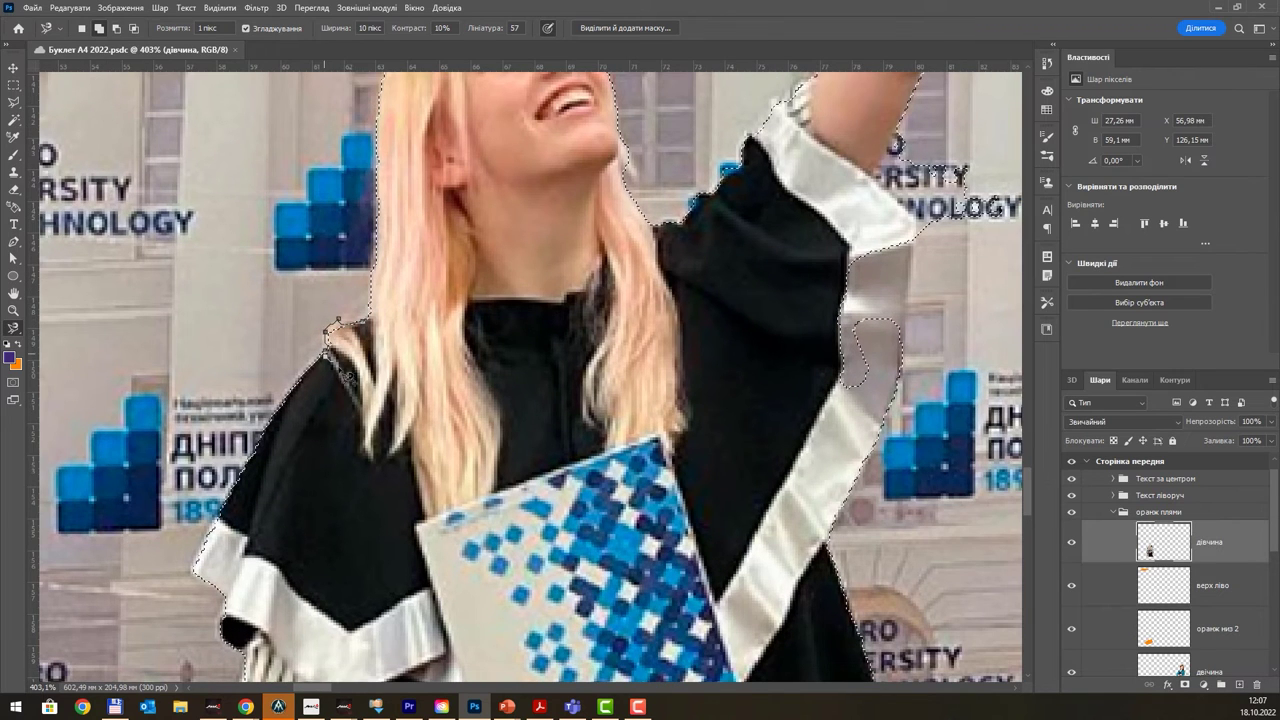
drag(528, 266, 405, 424)
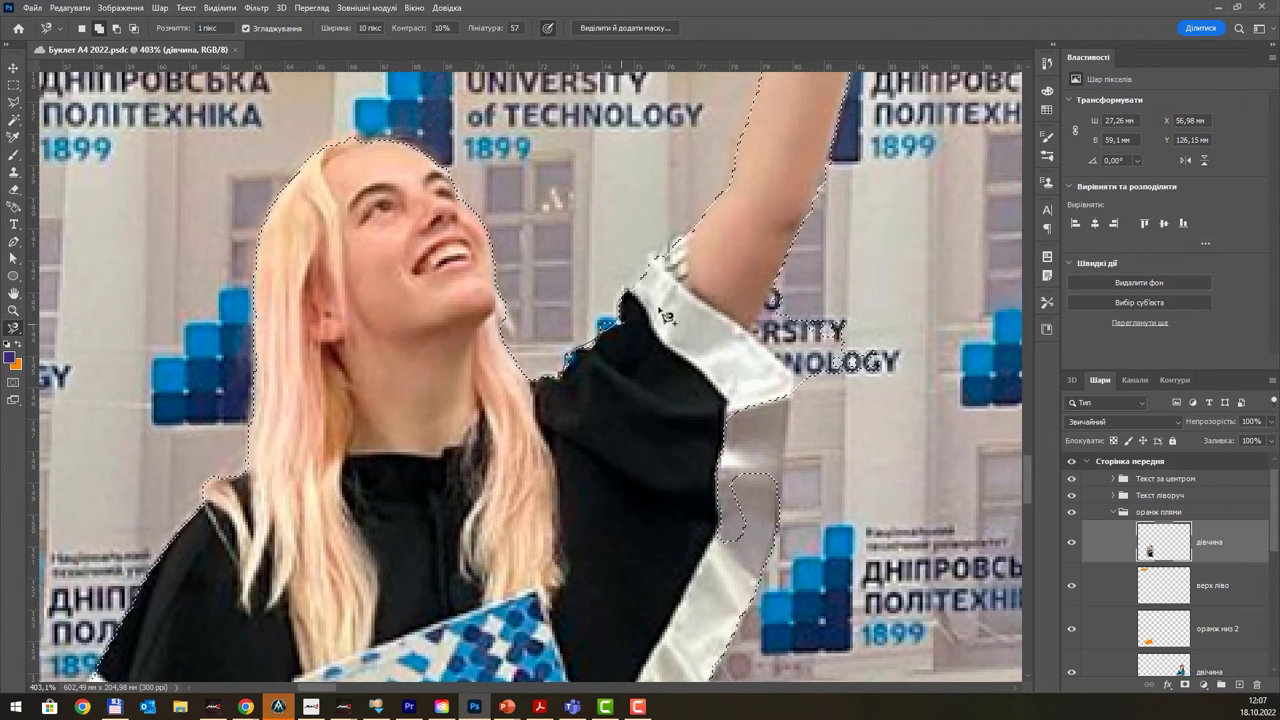
drag(784, 226, 677, 294)
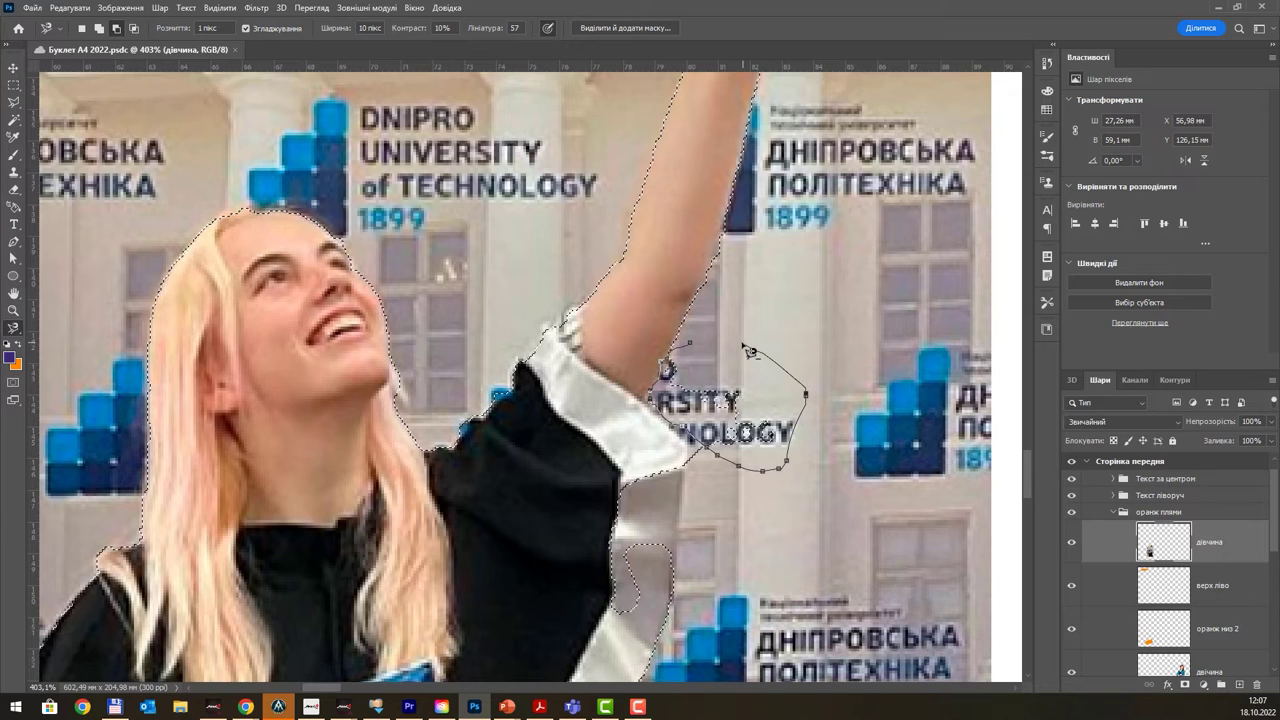
scroll(748, 300, up, 5)
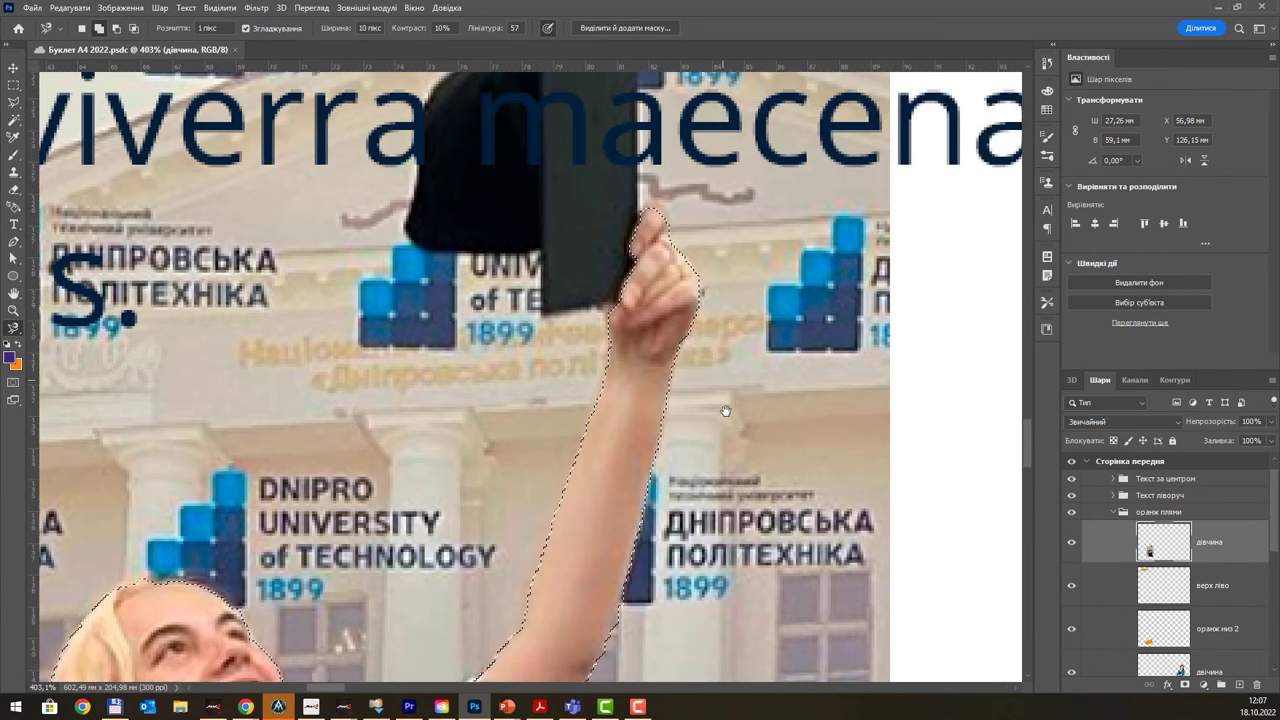
scroll(746, 268, up, 5)
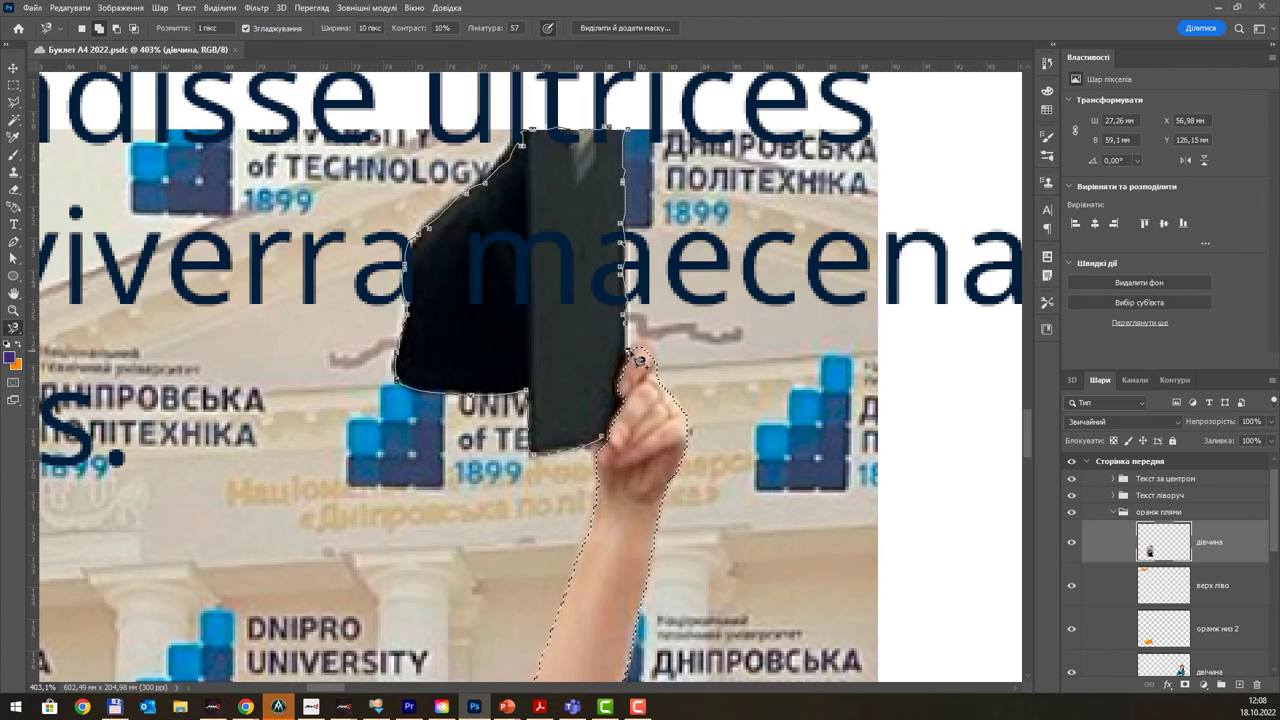
double_click(573, 390)
click(620, 444)
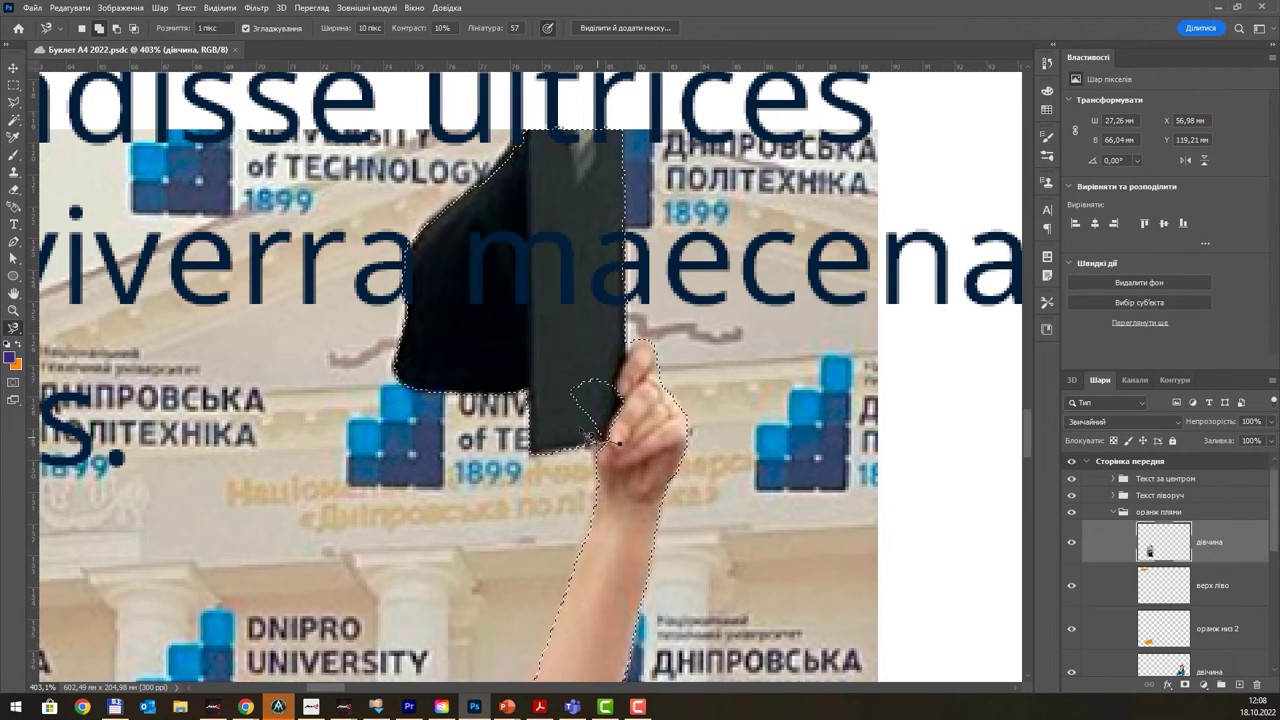
double_click(657, 443)
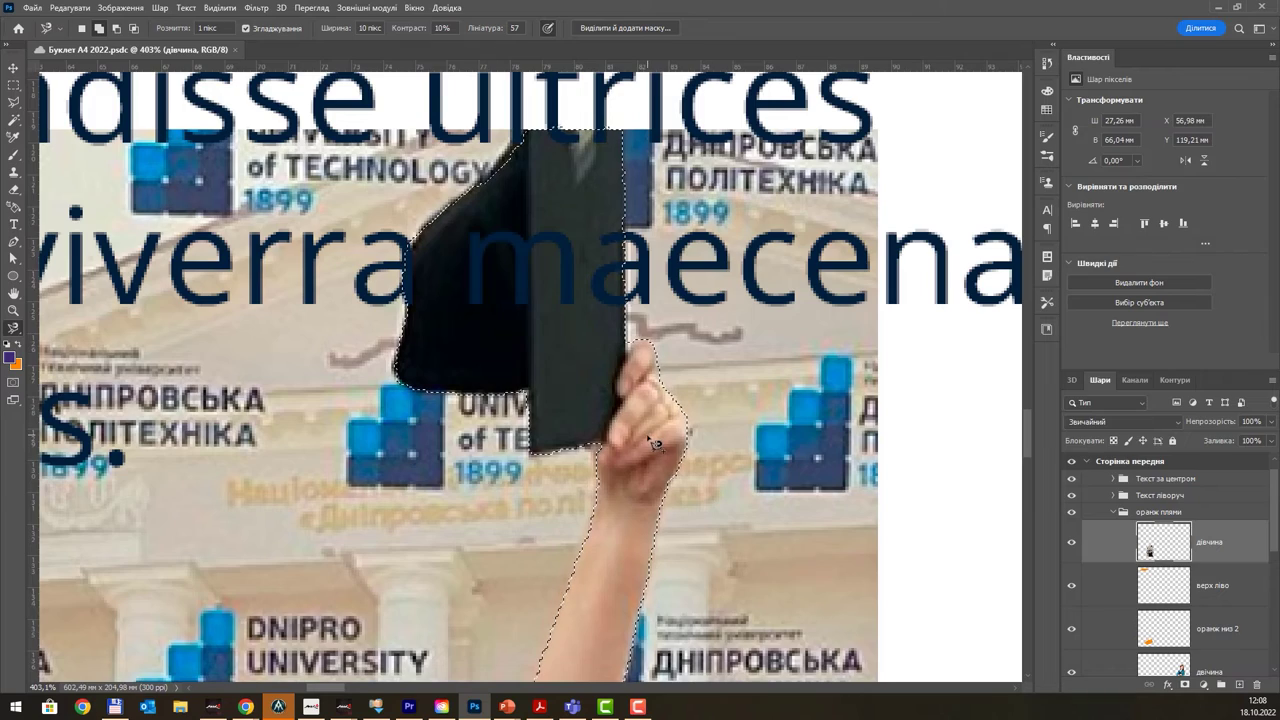
- Clean up the selection along the graduate's sleeve edge and review the outline
scroll(640, 435, down, 6)
scroll(628, 423, down, 5)
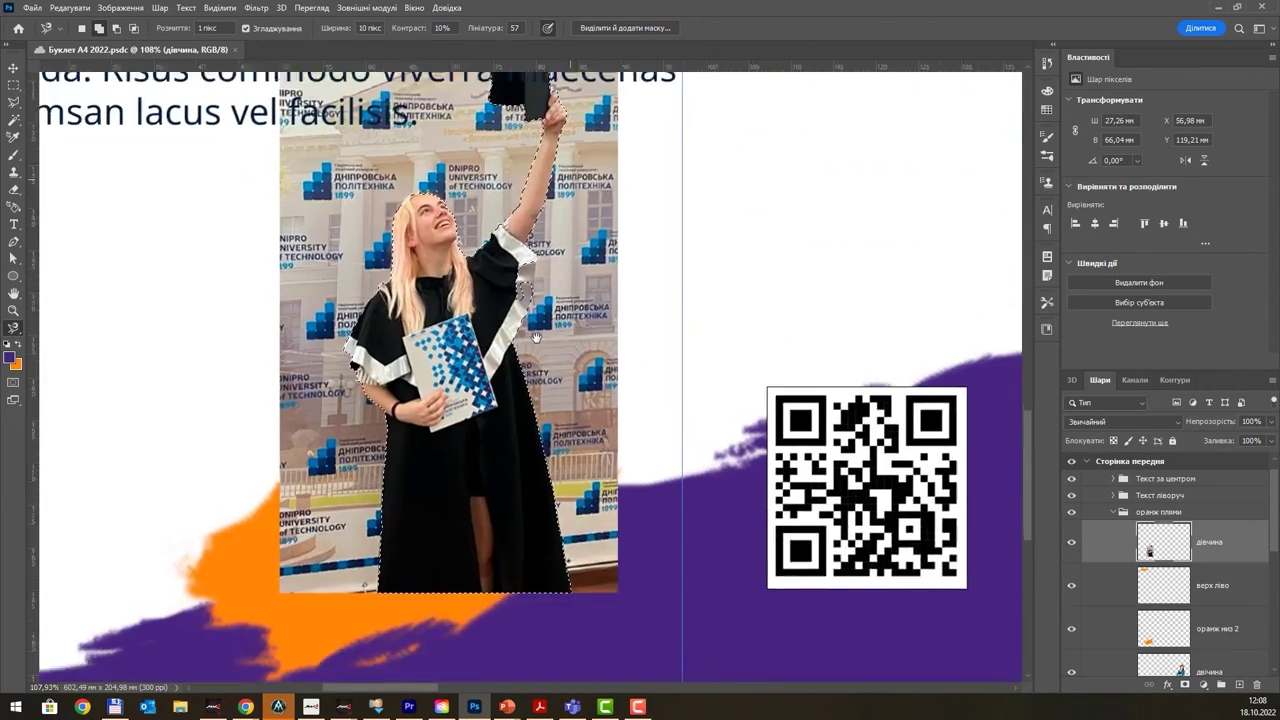
scroll(532, 318, up, 4)
scroll(532, 318, up, 3)
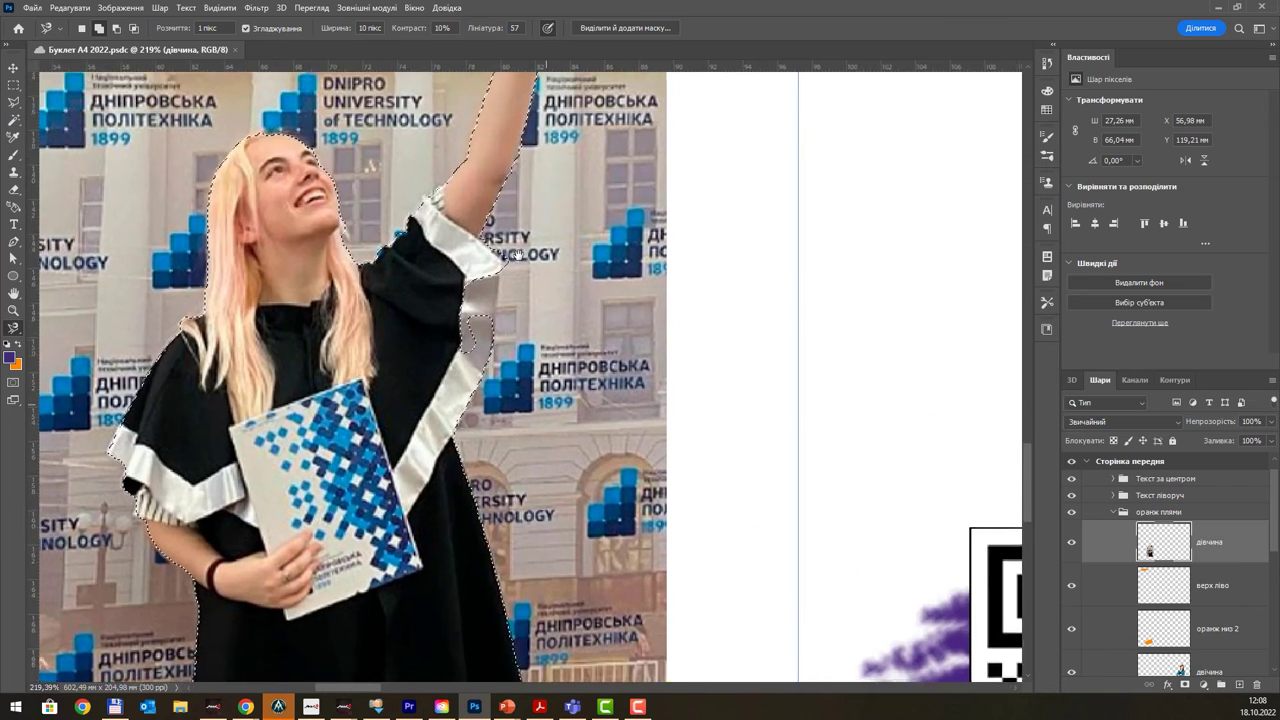
scroll(510, 320, up, 3)
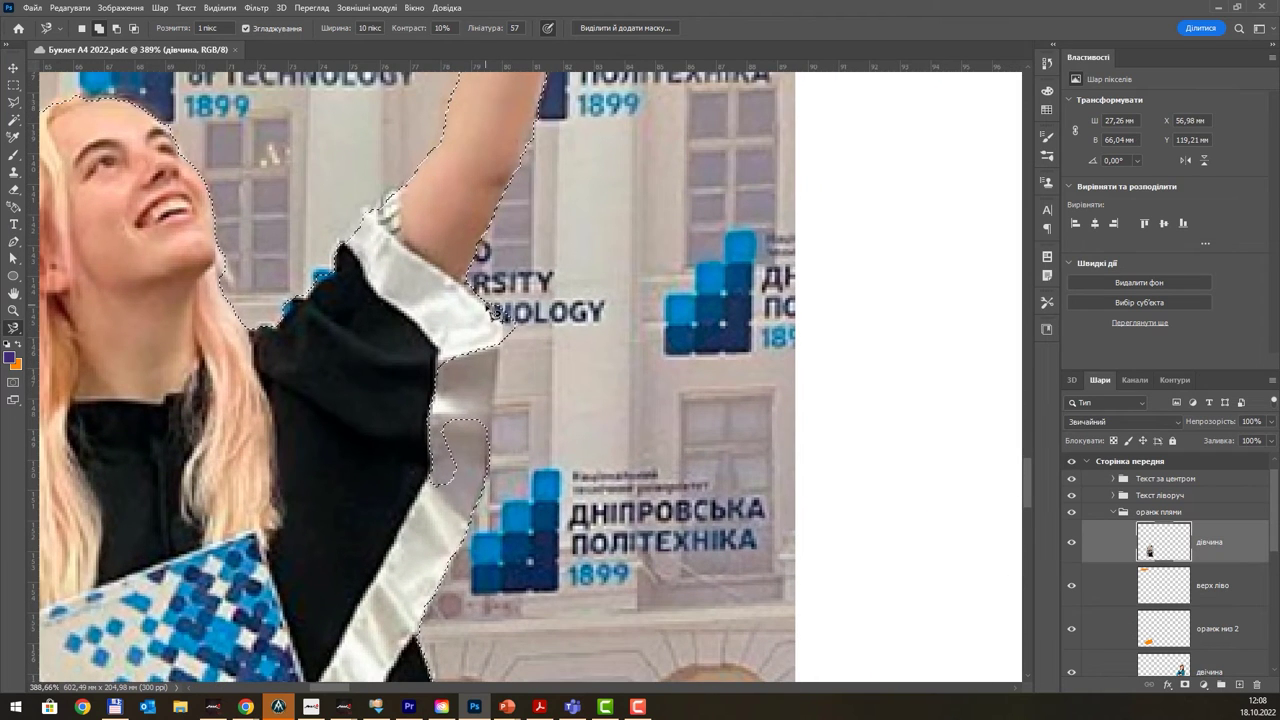
click(497, 340)
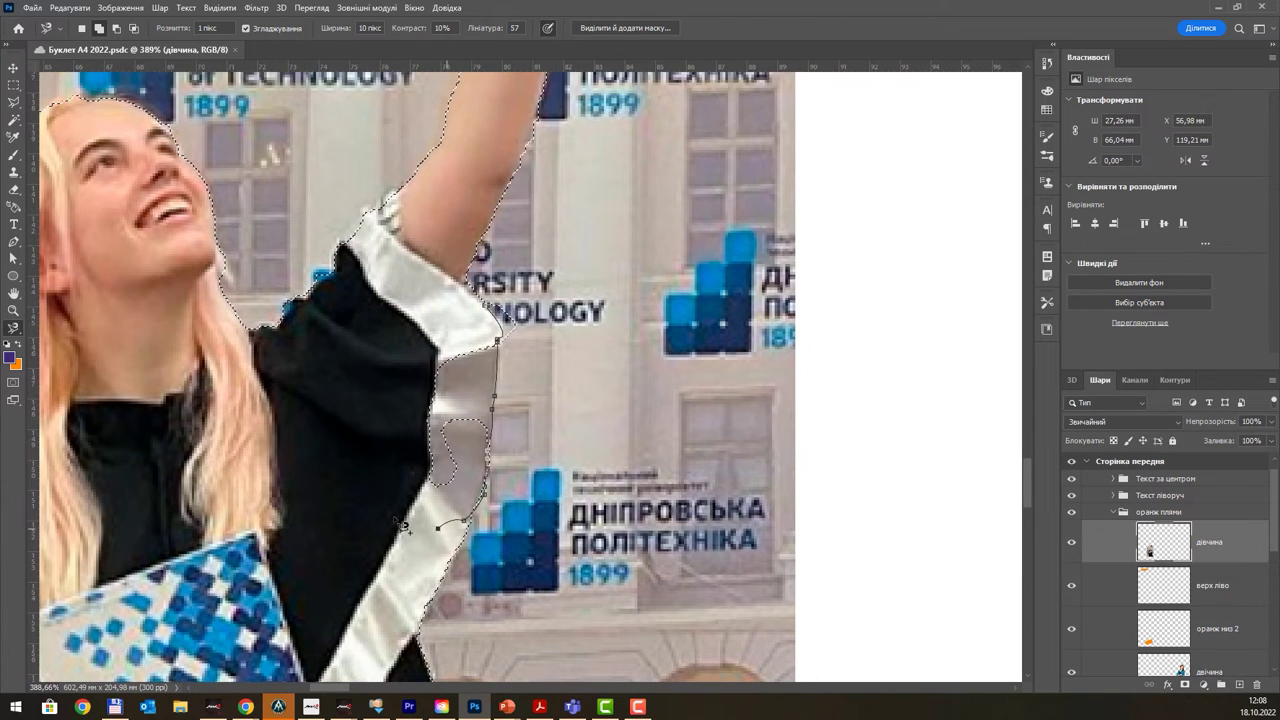
click(497, 340)
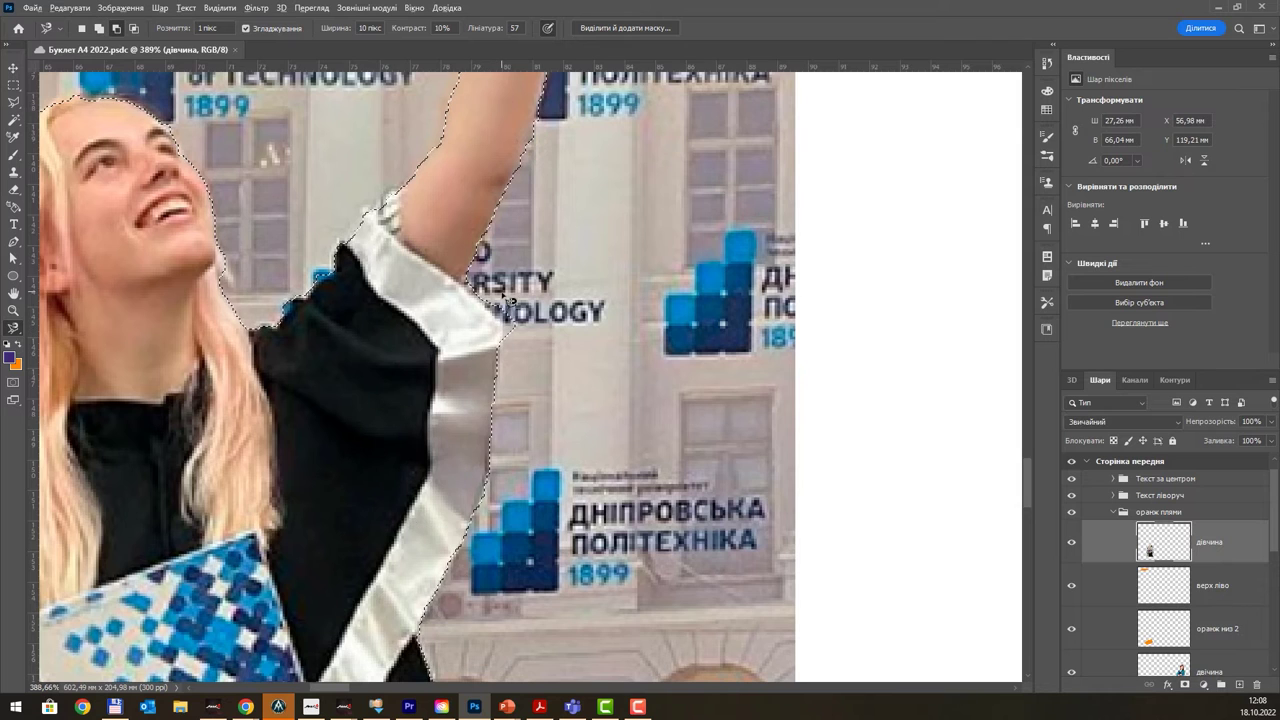
alt+click(503, 338)
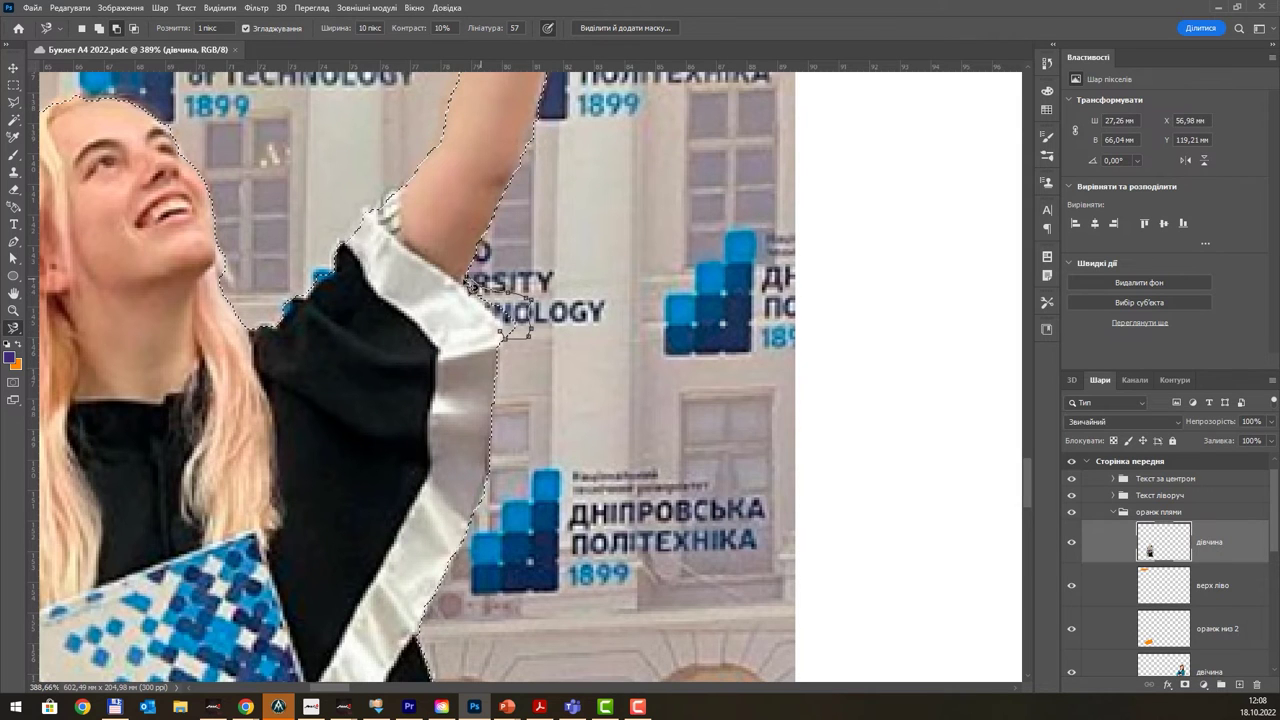
double_click(527, 358)
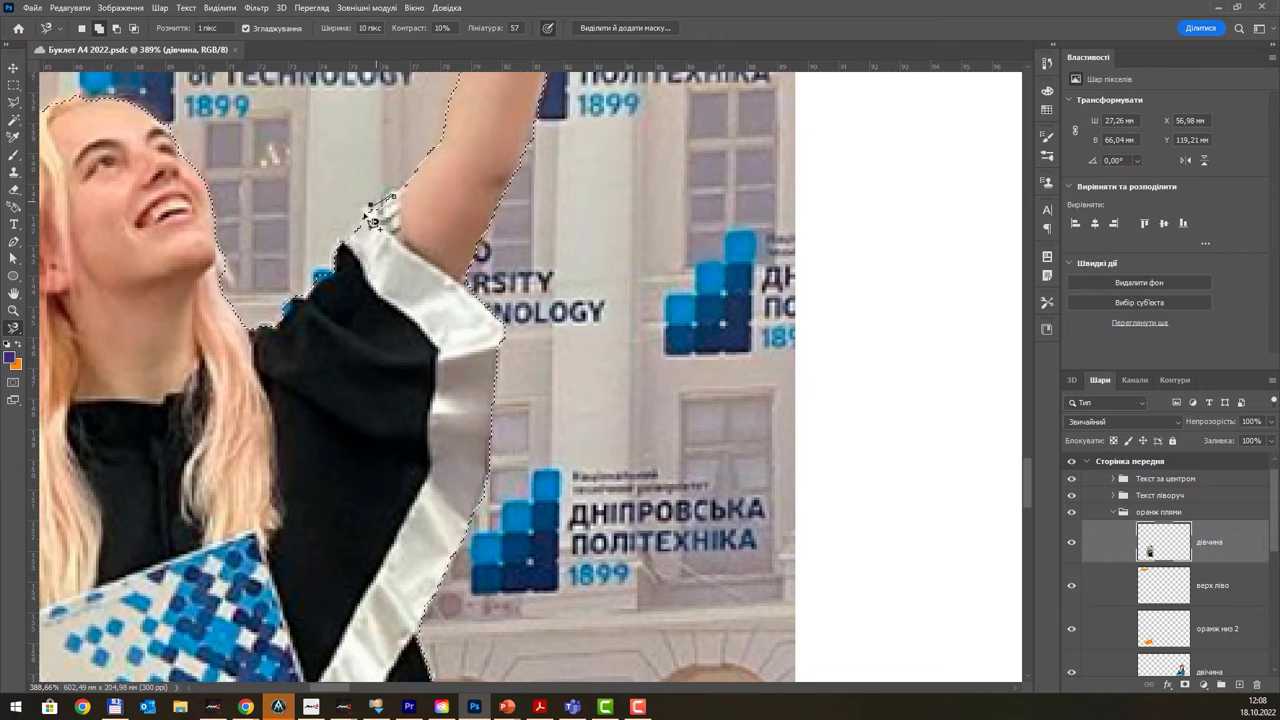
scroll(548, 402, down, 5)
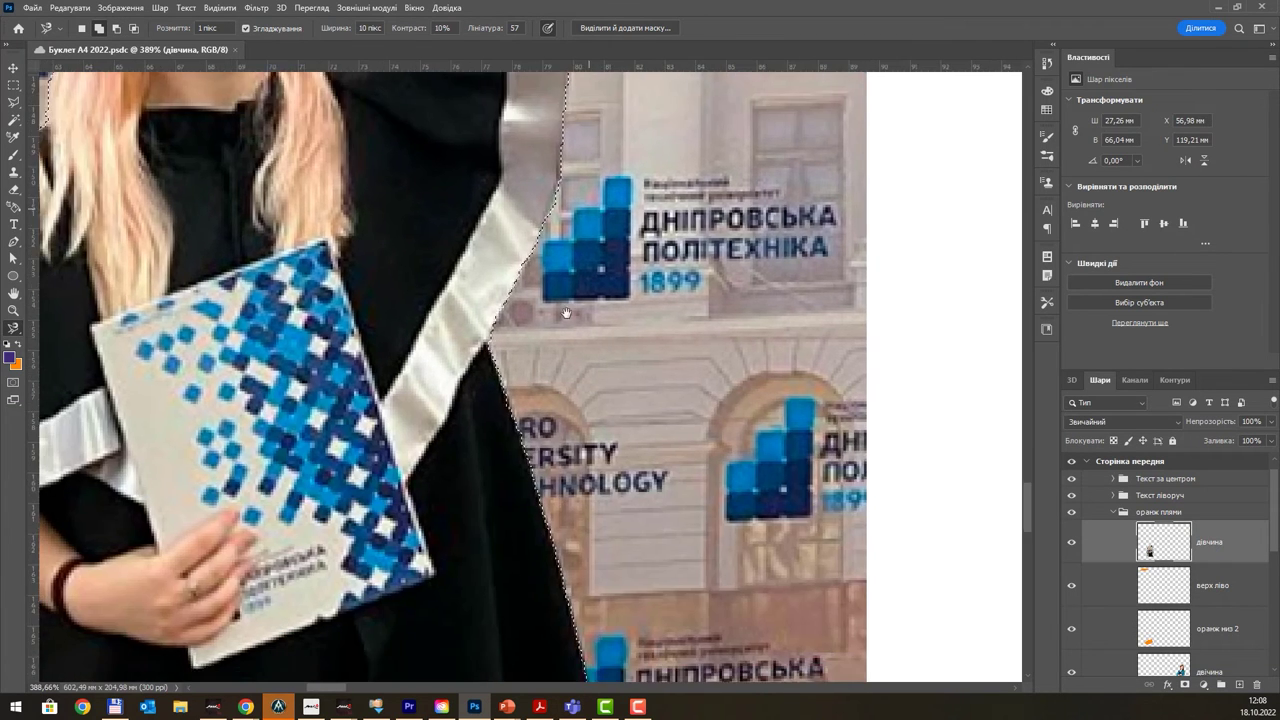
scroll(526, 220, down, 3)
scroll(574, 291, down, 3)
scroll(587, 337, down, 3)
scroll(587, 337, down, 2)
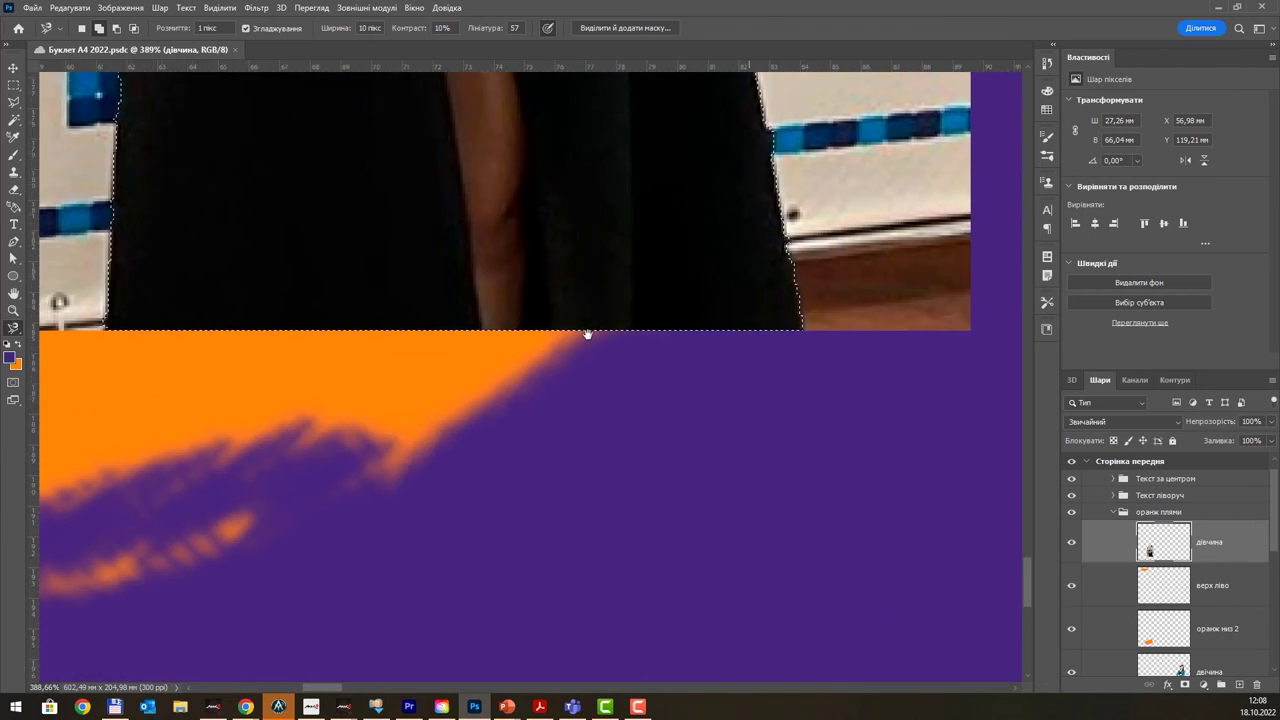
scroll(549, 274, down, 1)
alt+scroll(410, 215, down, 5)
alt+scroll(410, 215, up, 5)
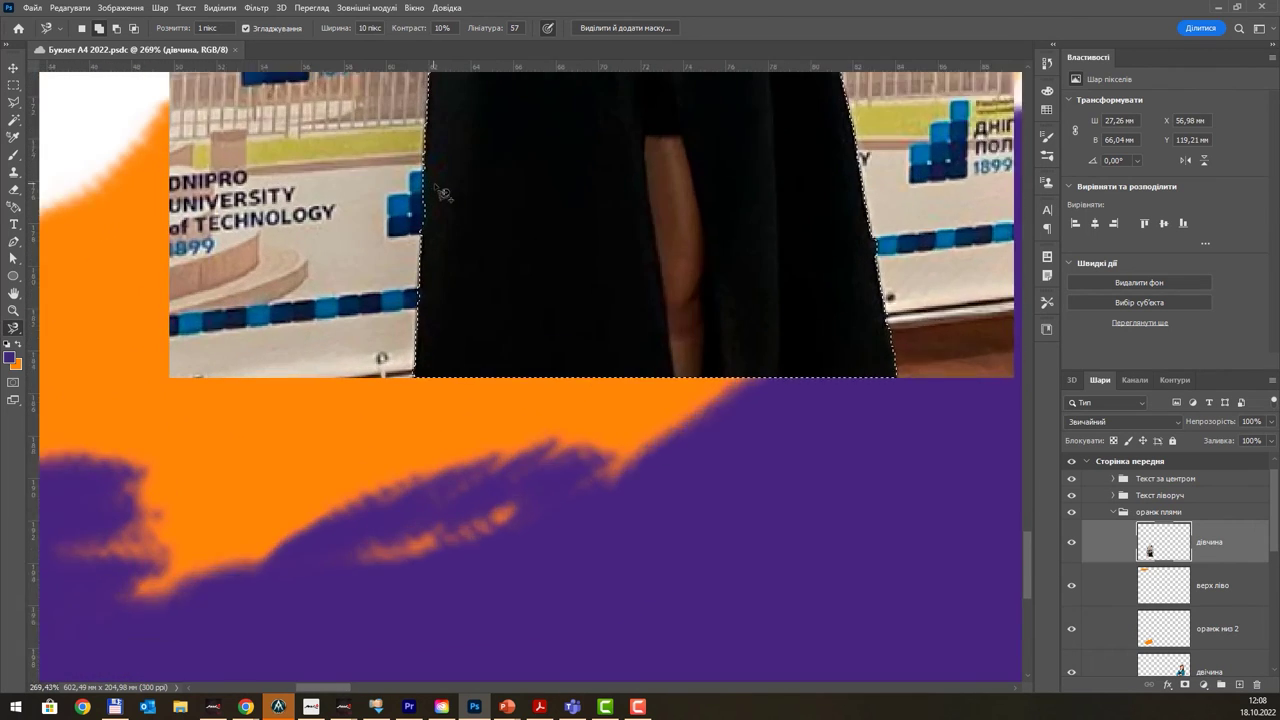
alt+scroll(443, 194, up, 1)
alt+scroll(471, 194, down, 4)
scroll(512, 353, up, 3)
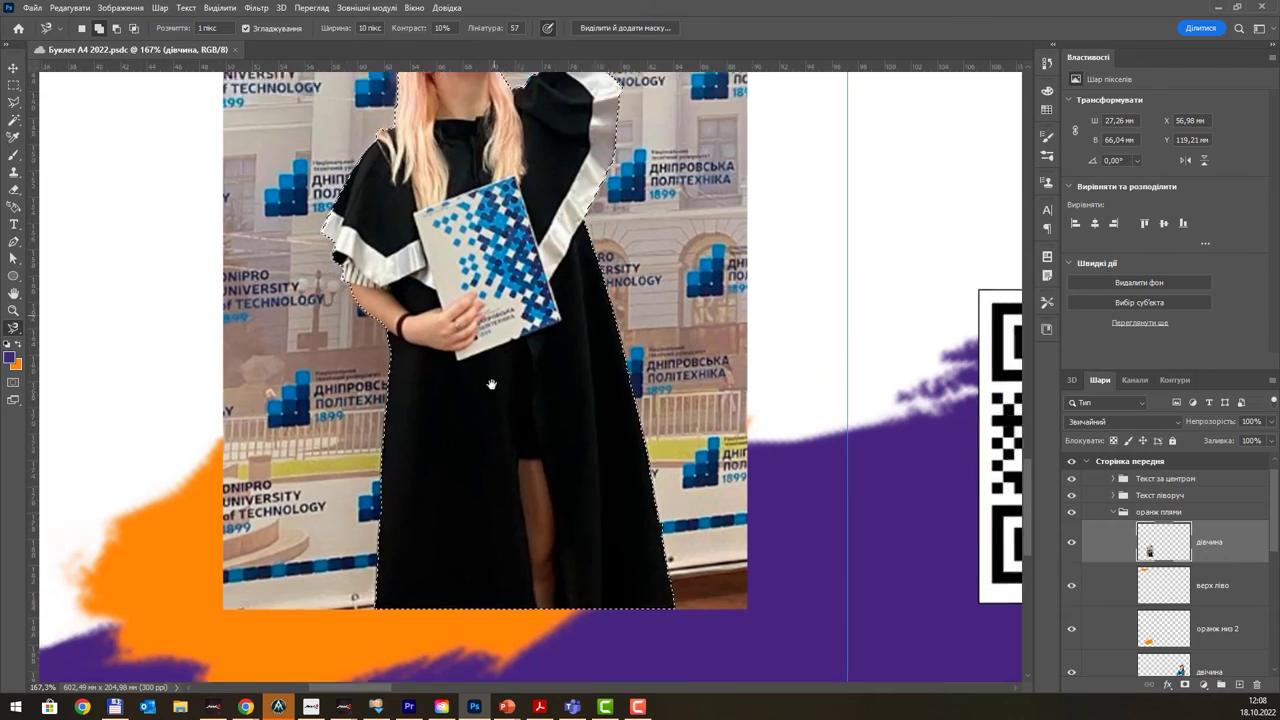
scroll(407, 325, up, 3)
scroll(407, 325, down, 2)
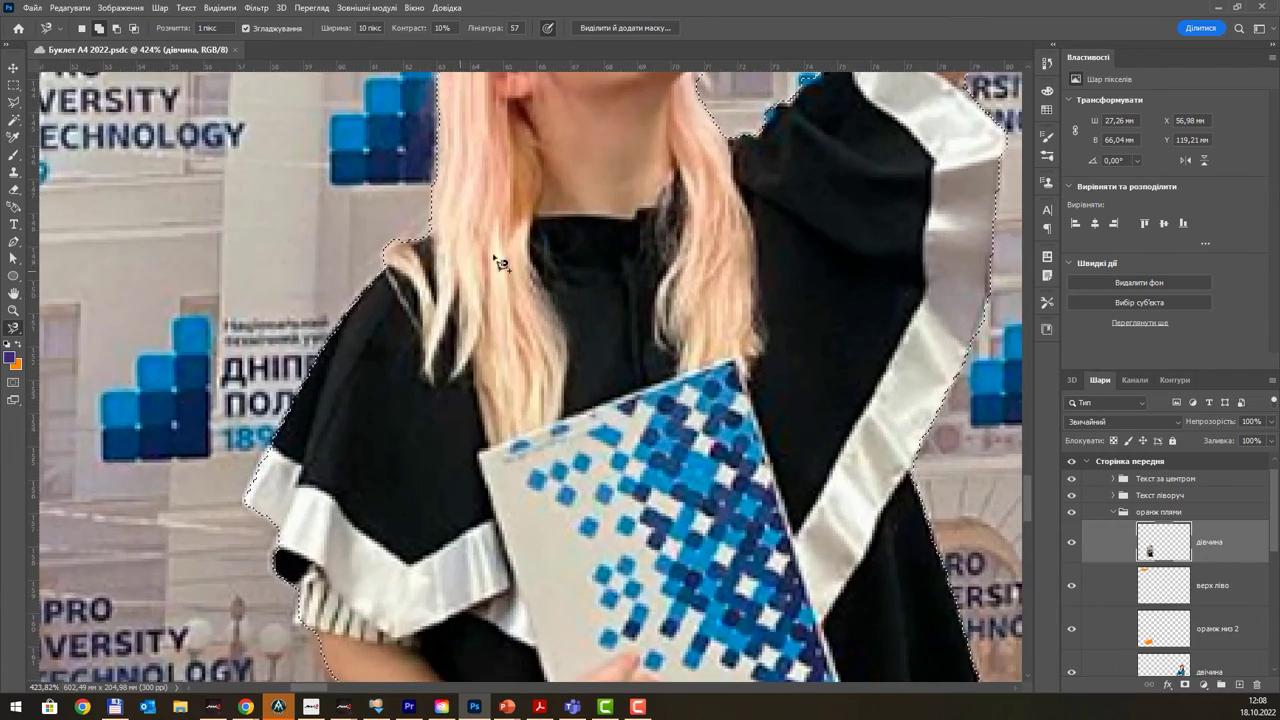
scroll(497, 257, down, 2)
scroll(545, 235, down, 2)
scroll(545, 235, down, 2)
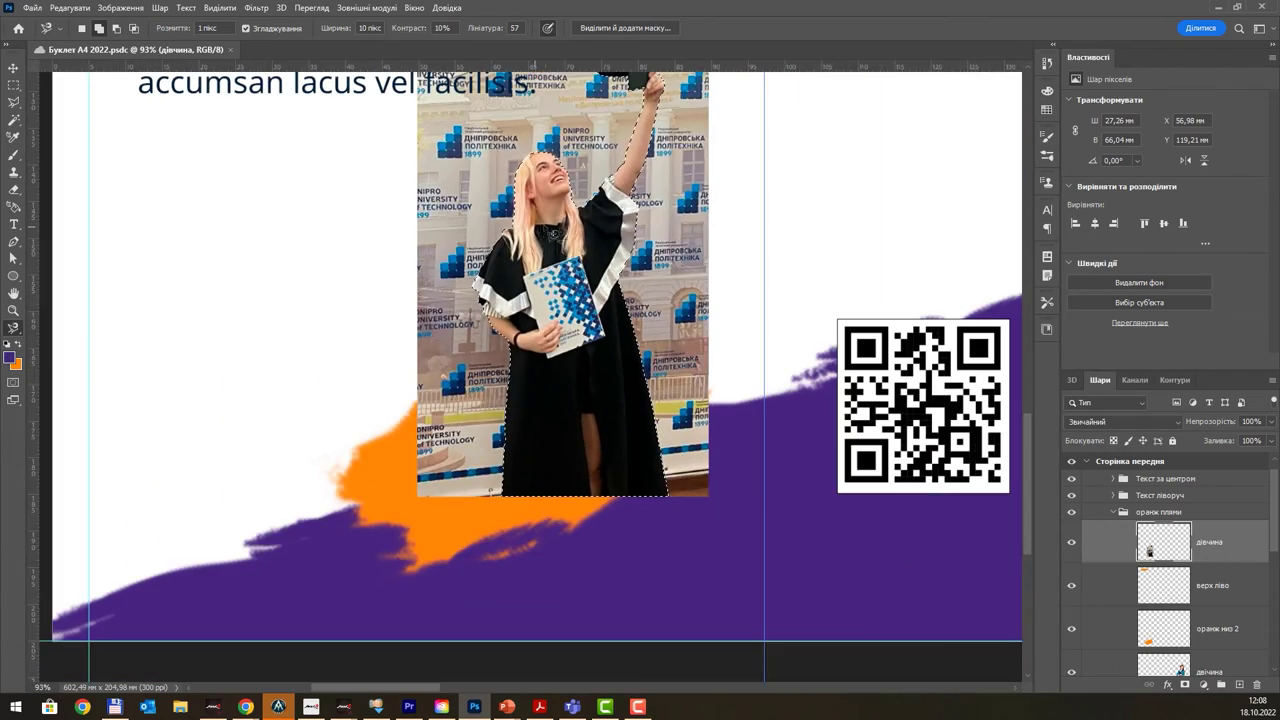
key(ctrl+x)
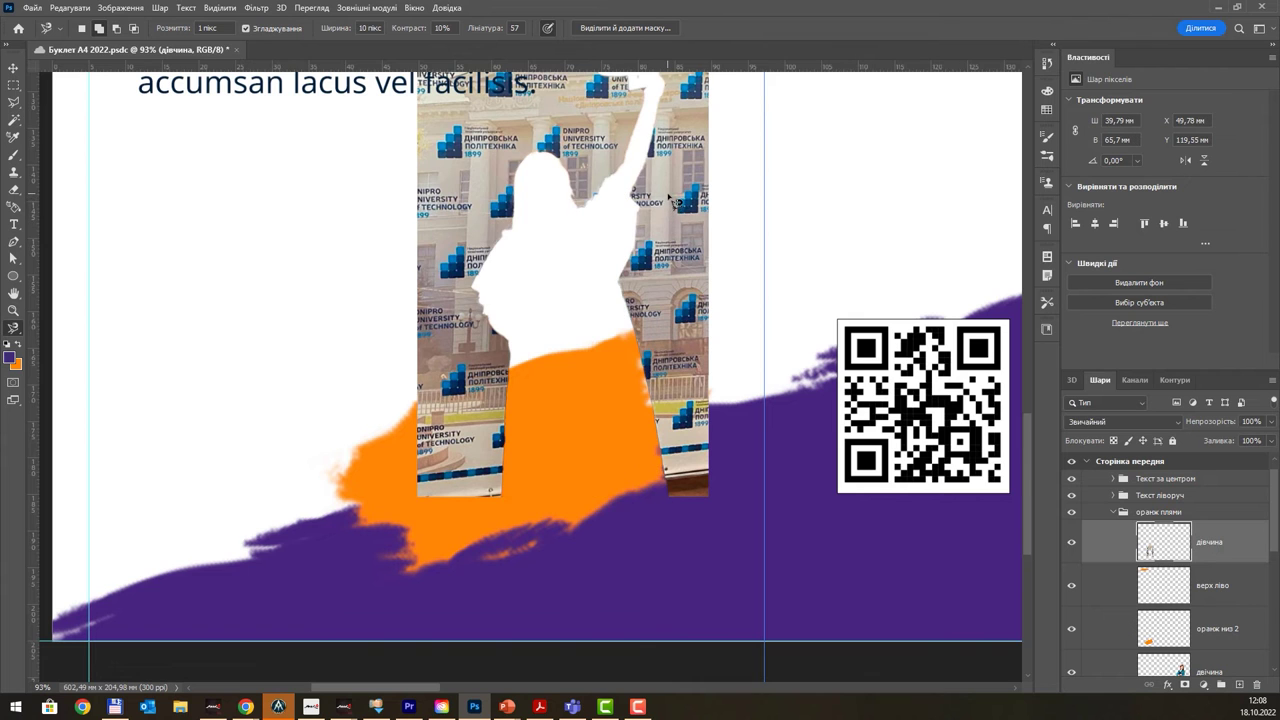
scroll(672, 204, down, 2)
key(Delete)
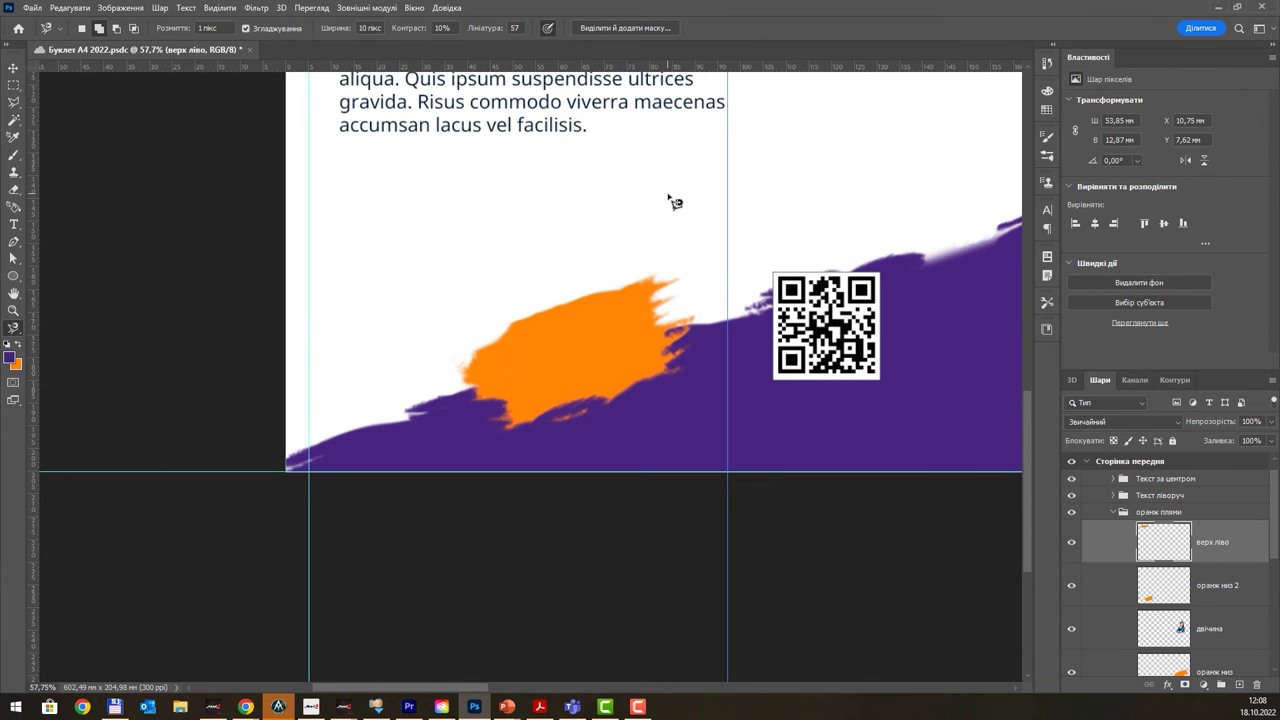
key(ctrl+v)
key(v)
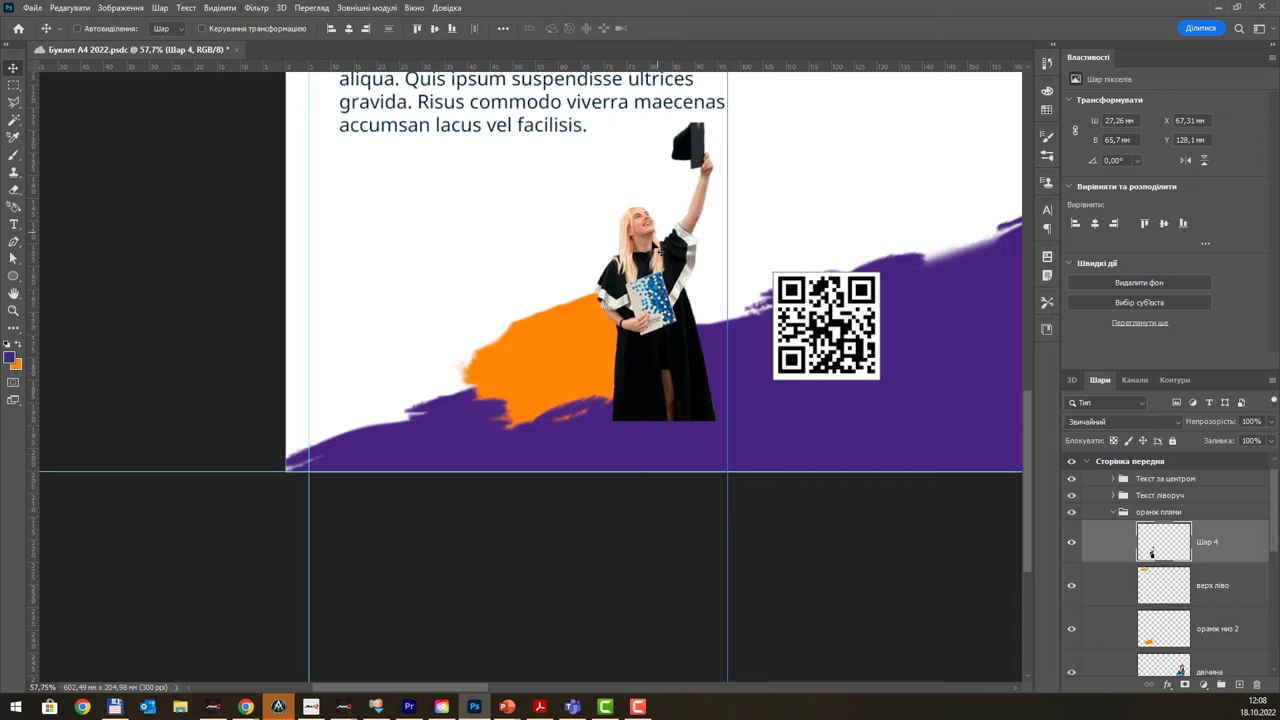
drag(642, 272, 562, 258)
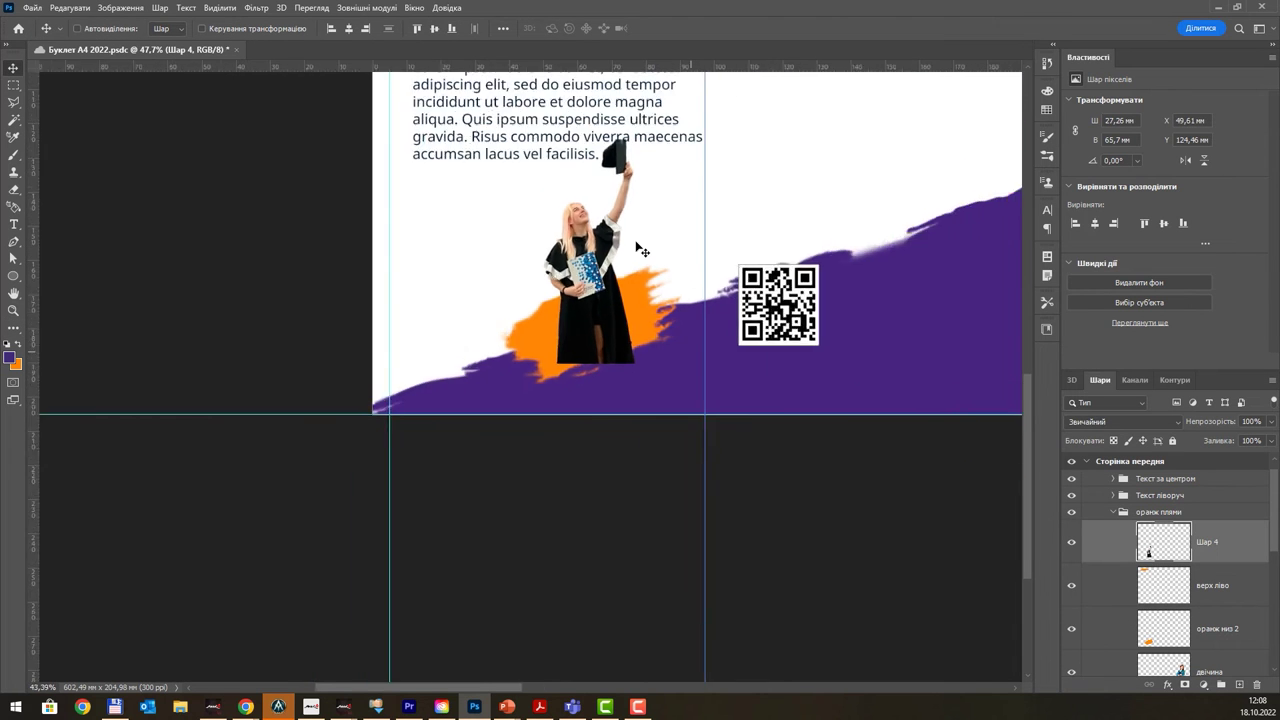
scroll(562, 258, down, 4)
drag(712, 289, 601, 368)
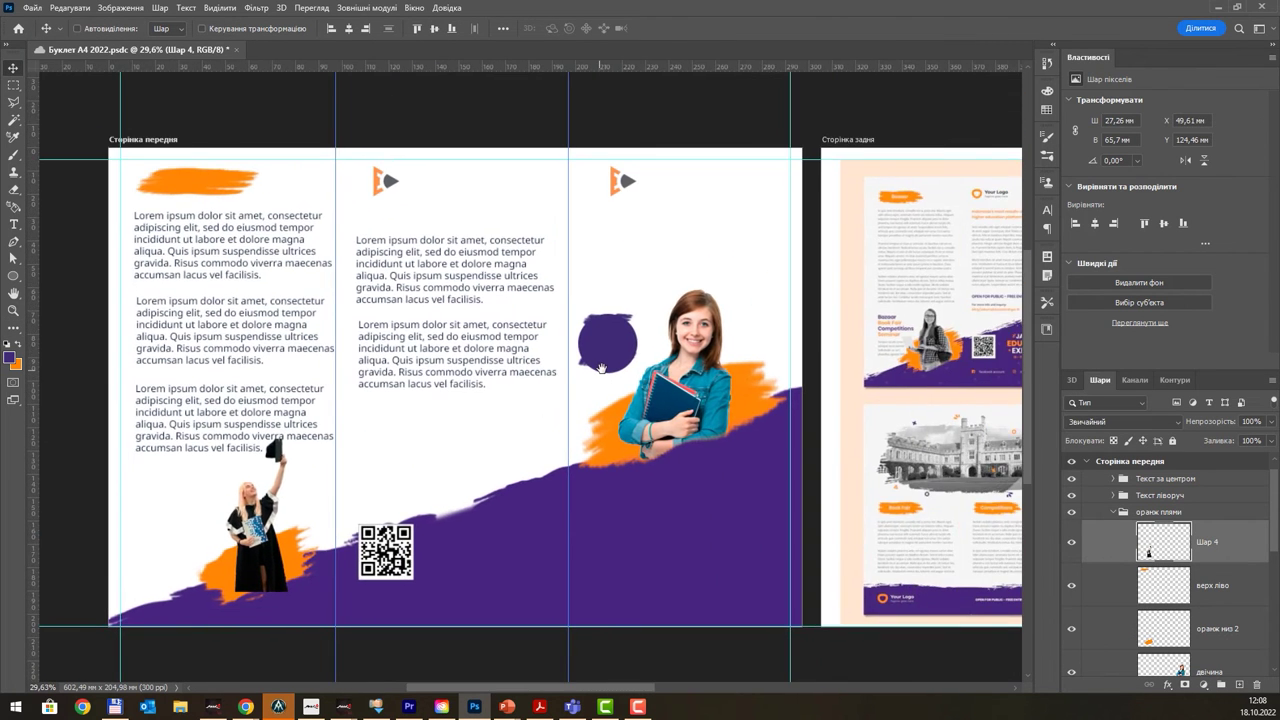
scroll(601, 368, down, 1)
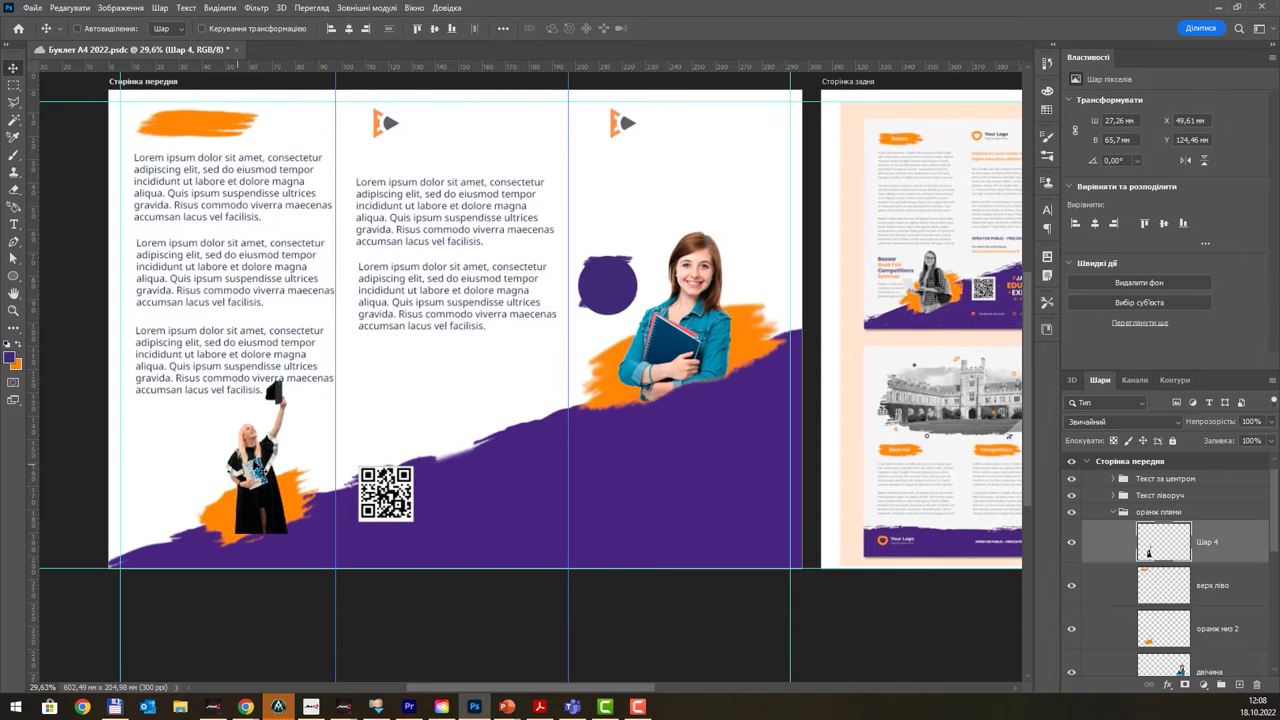
drag(255, 460, 260, 468)
scroll(246, 487, up, 1)
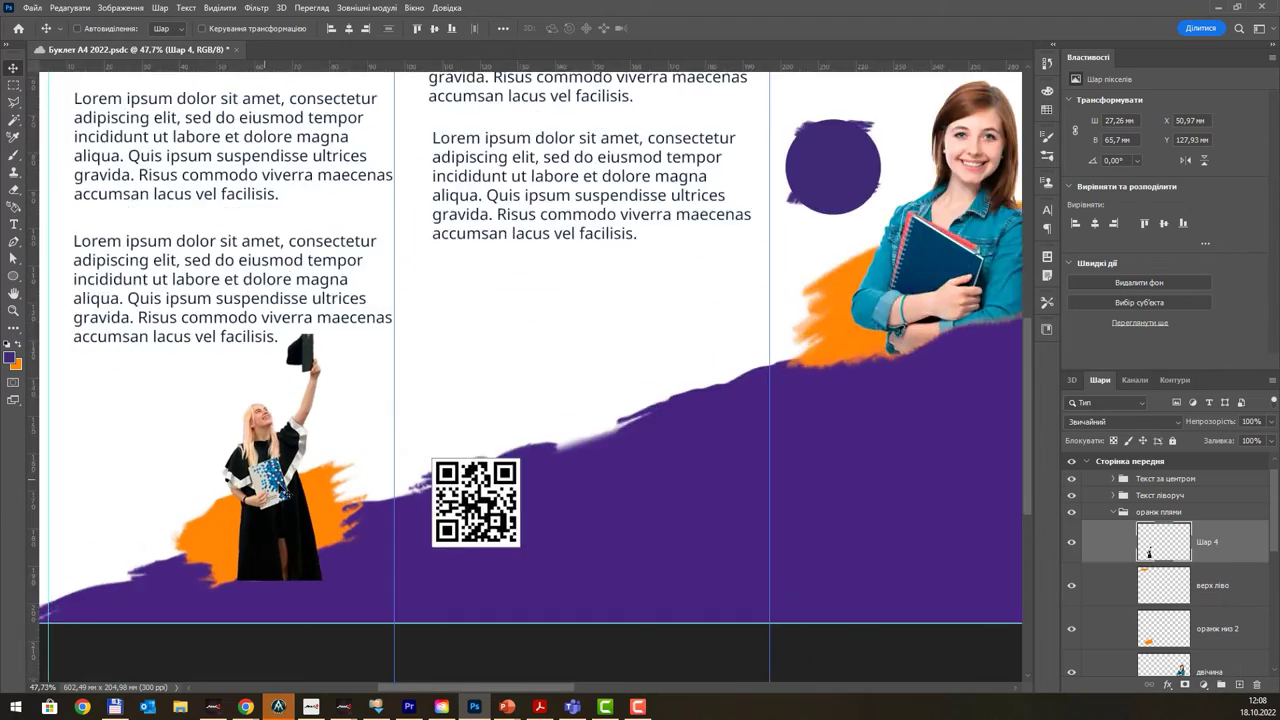
scroll(250, 490, up, 2)
scroll(279, 545, up, 1)
scroll(279, 545, up, 1)
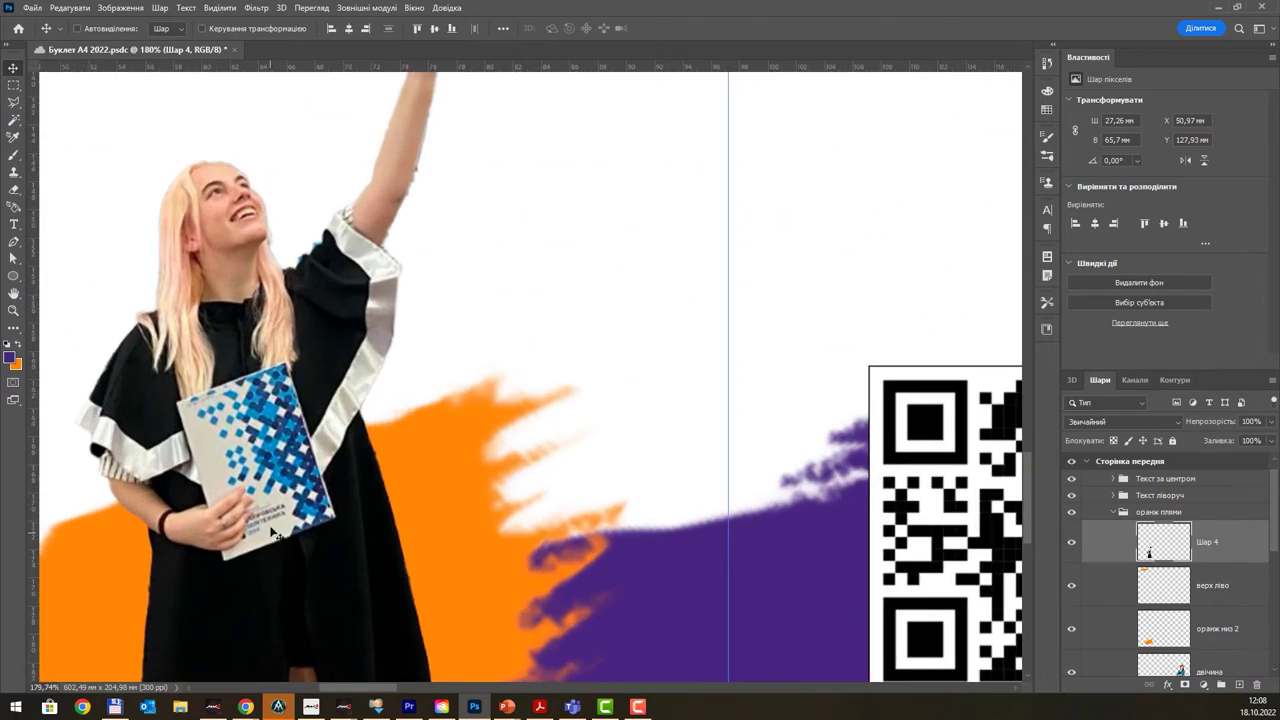
scroll(277, 530, down, 1)
scroll(276, 520, down, 2)
scroll(275, 510, down, 1)
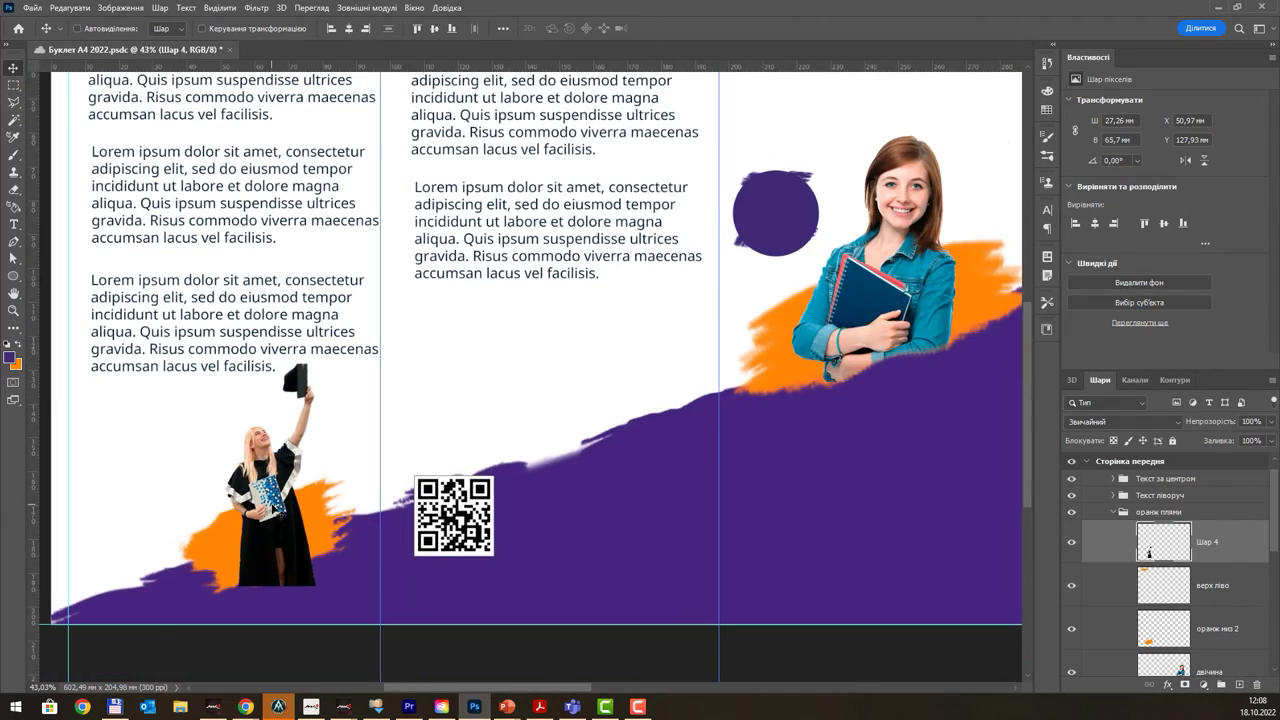
scroll(276, 506, down, 1)
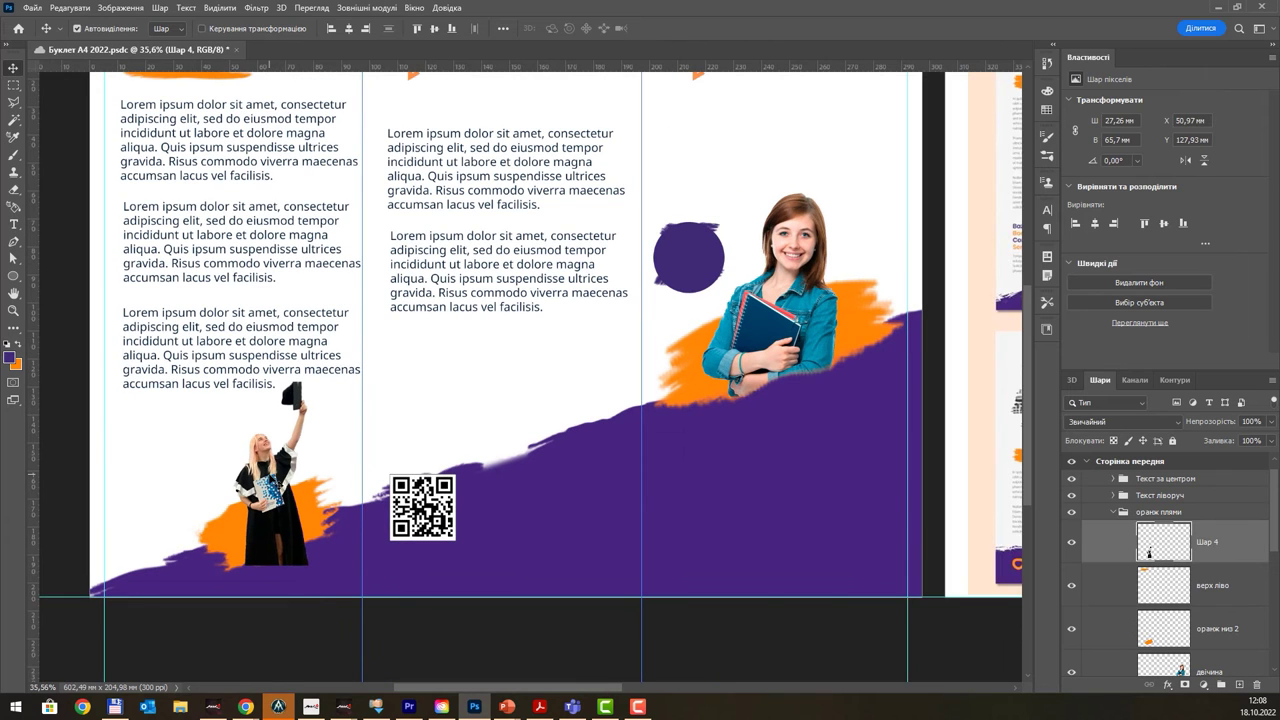
- Flip the graduate photo horizontally, undoing an accidental 180° rotation
key(ctrl+t)
right_click(263, 217)
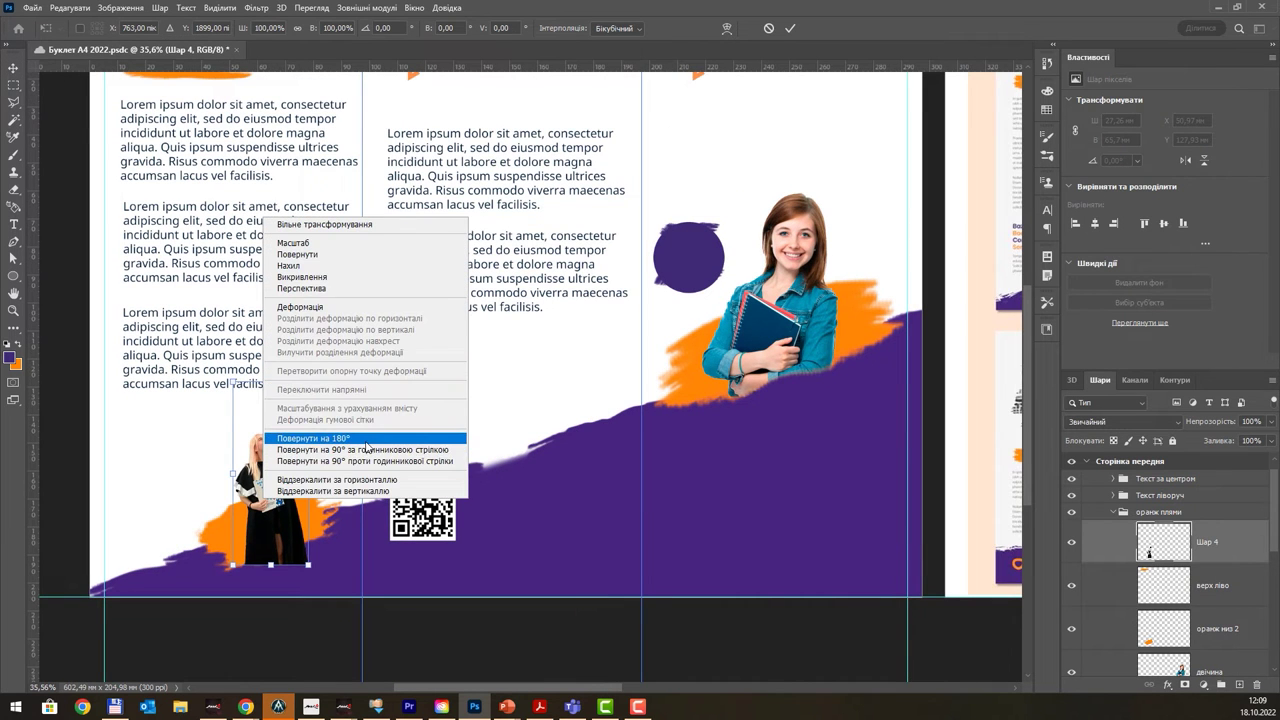
click(366, 446)
key(ctrl+z)
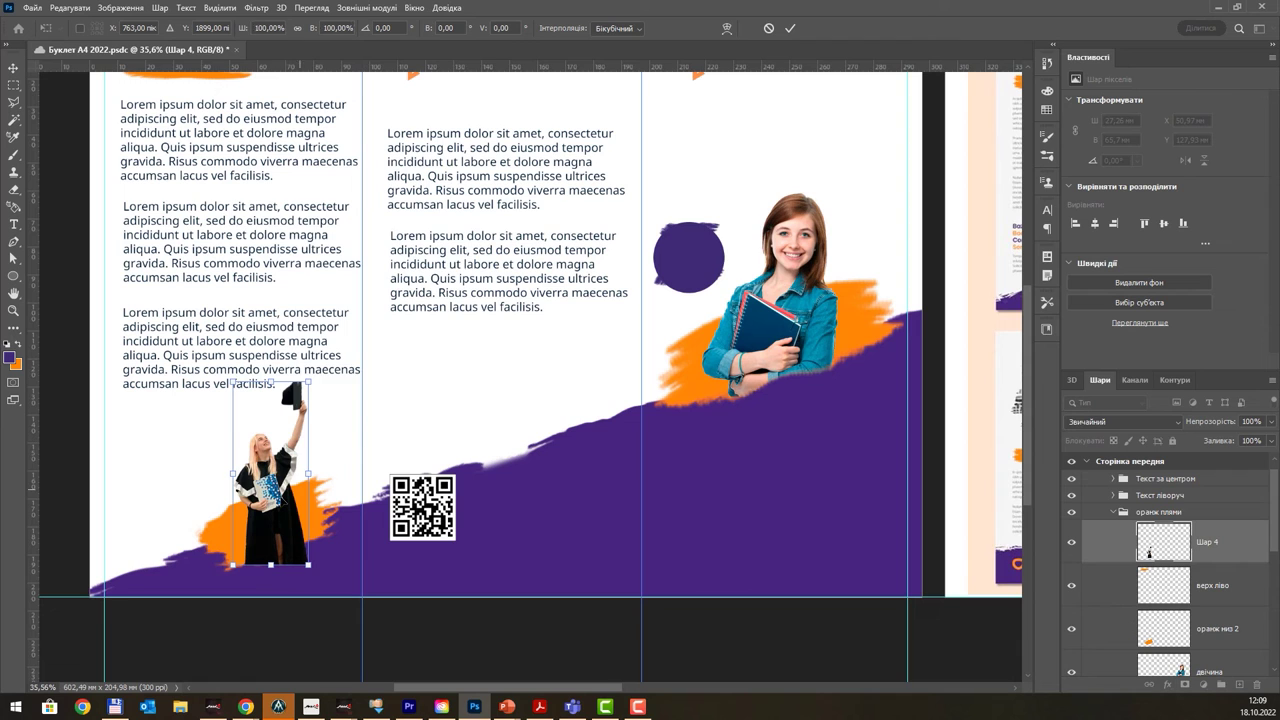
right_click(281, 215)
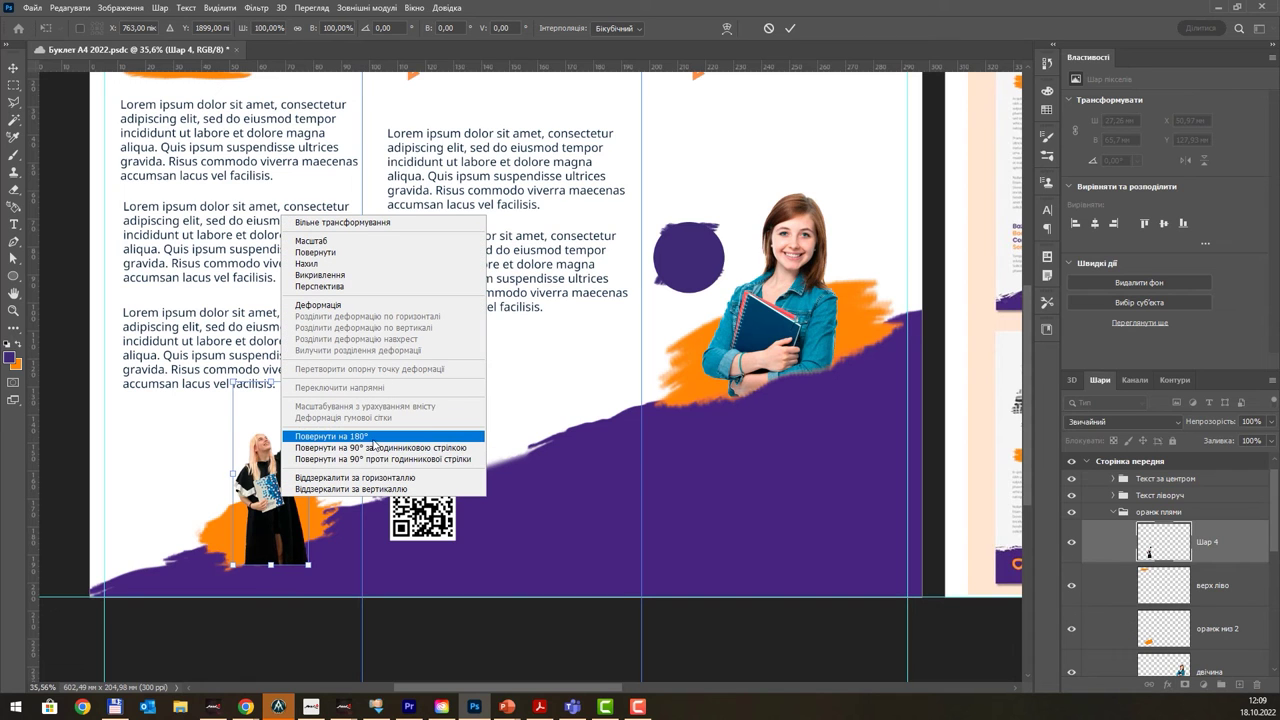
click(366, 478)
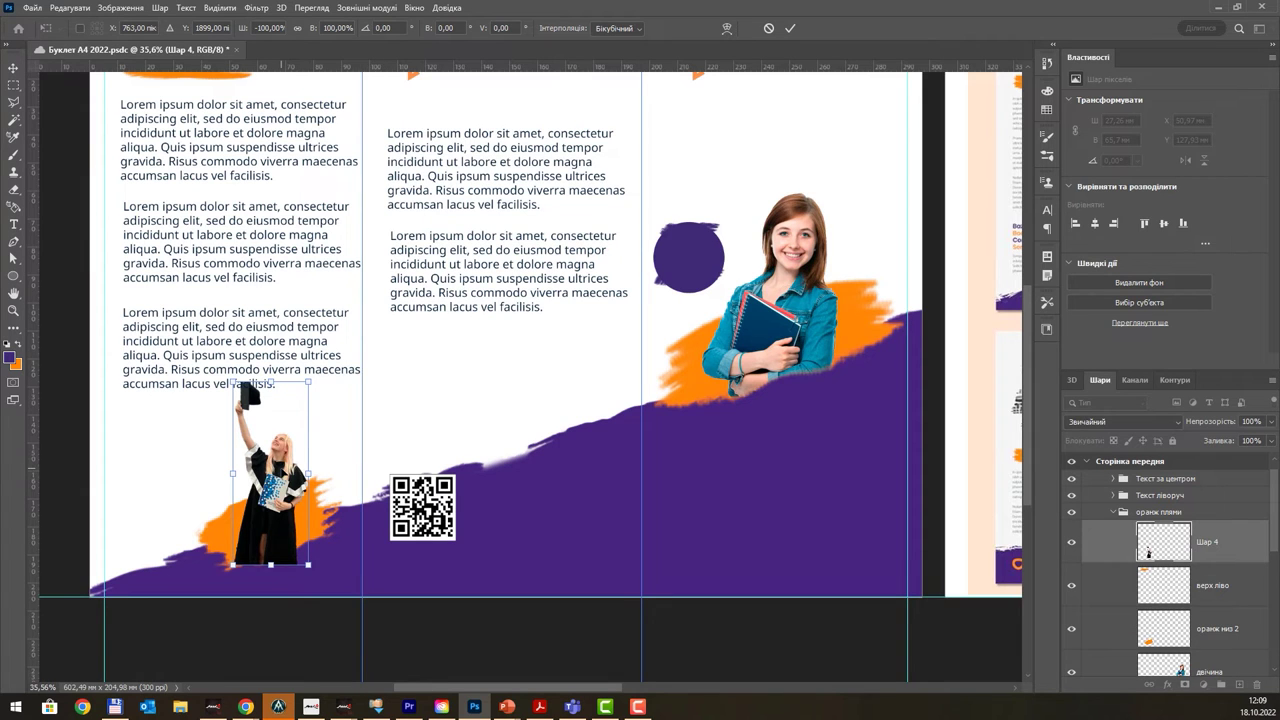
- Enlarge the graduate about 120–128% and set her flush with the page's bottom edge
drag(283, 440, 283, 455)
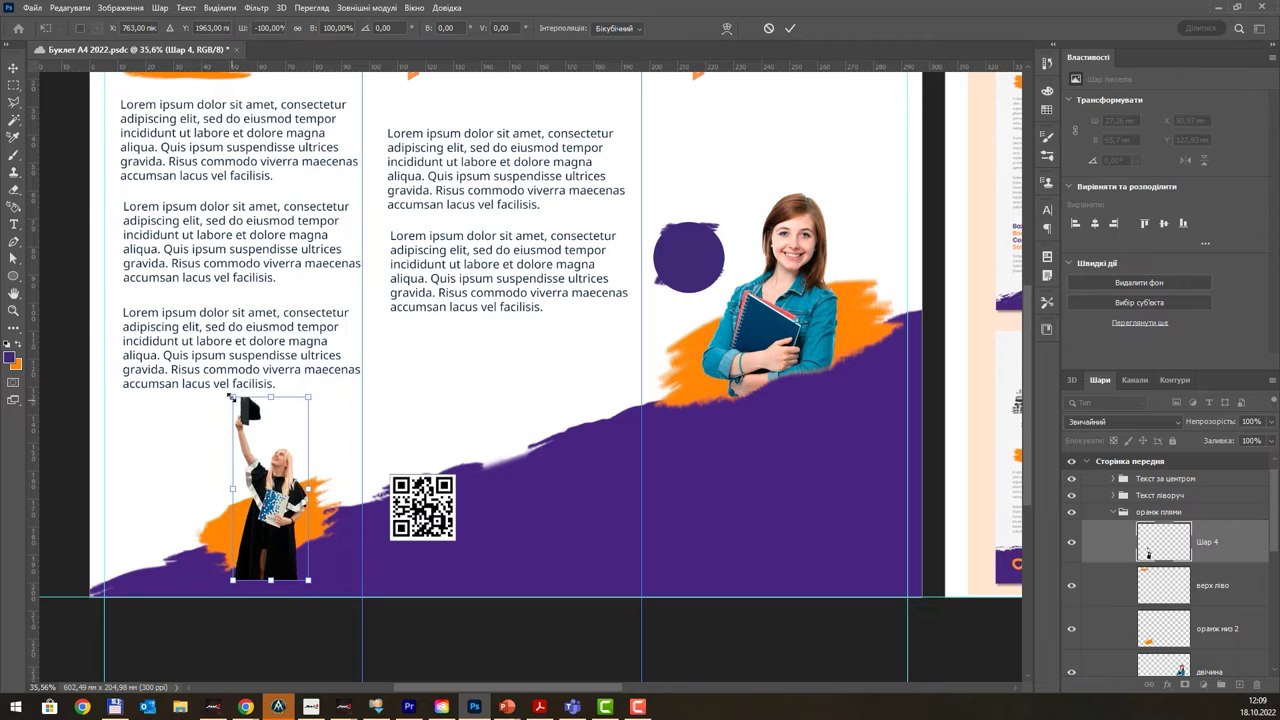
drag(233, 397, 198, 345)
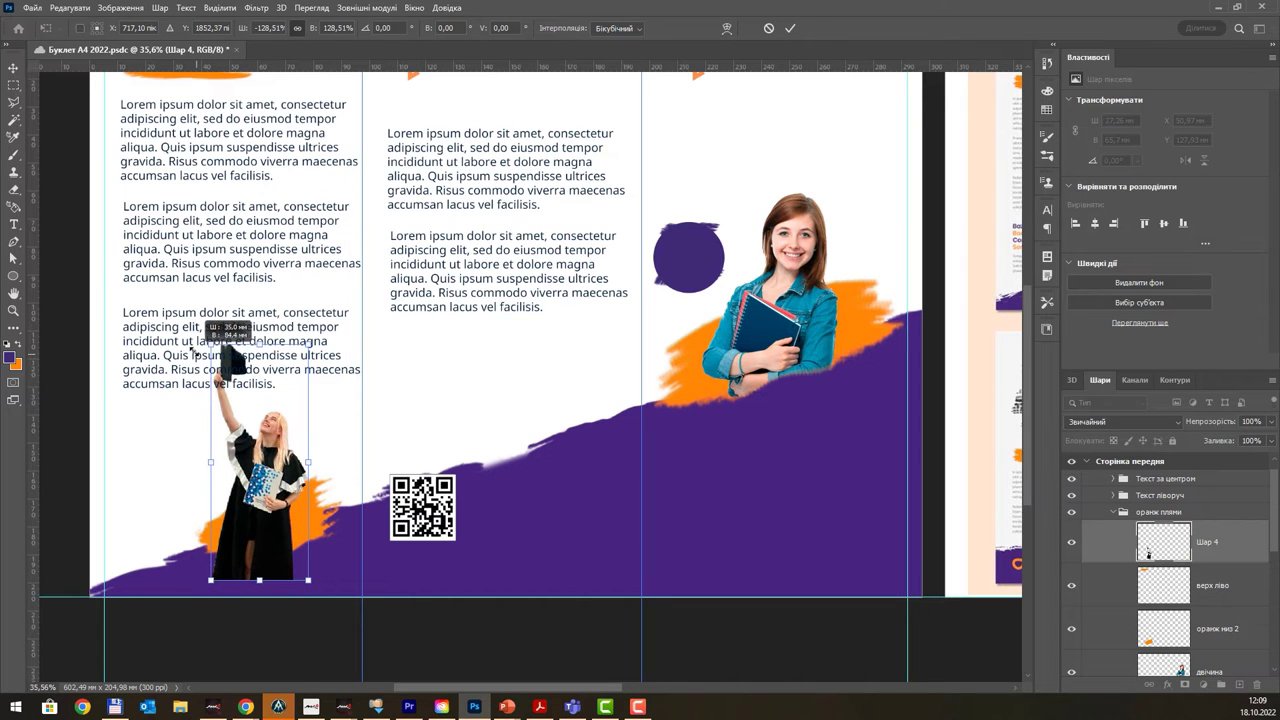
drag(266, 481, 277, 478)
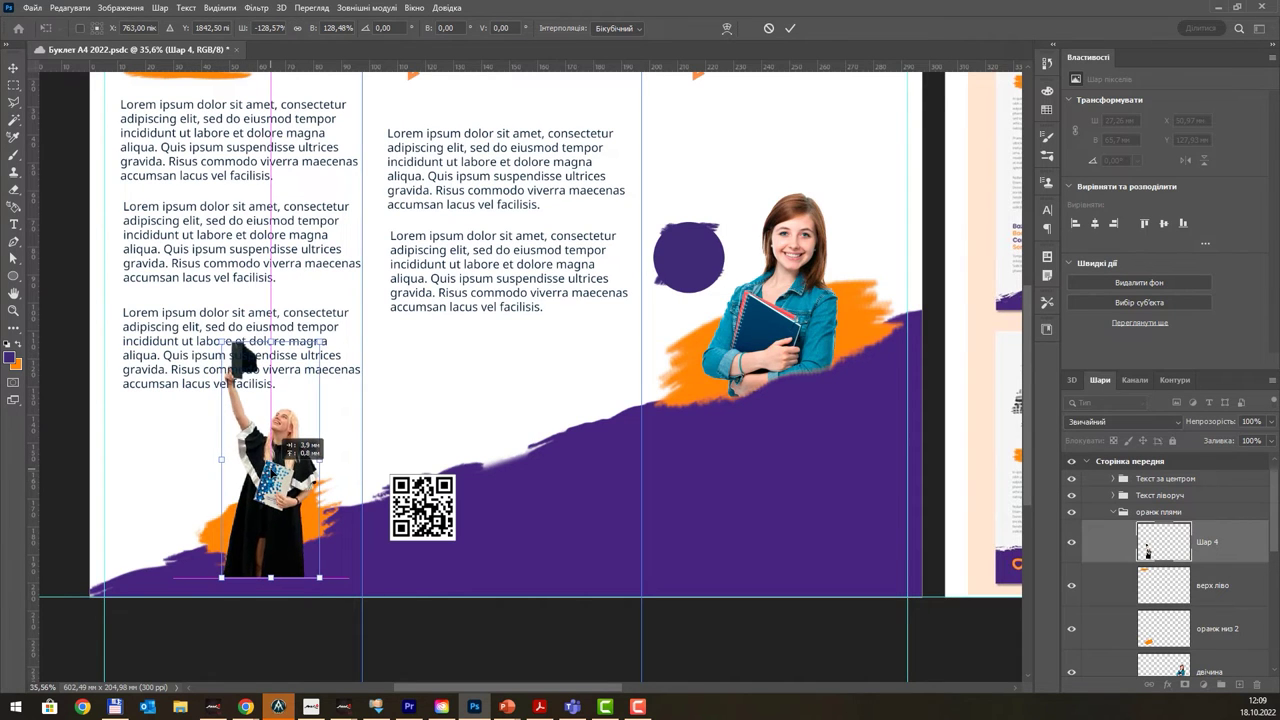
key(Return)
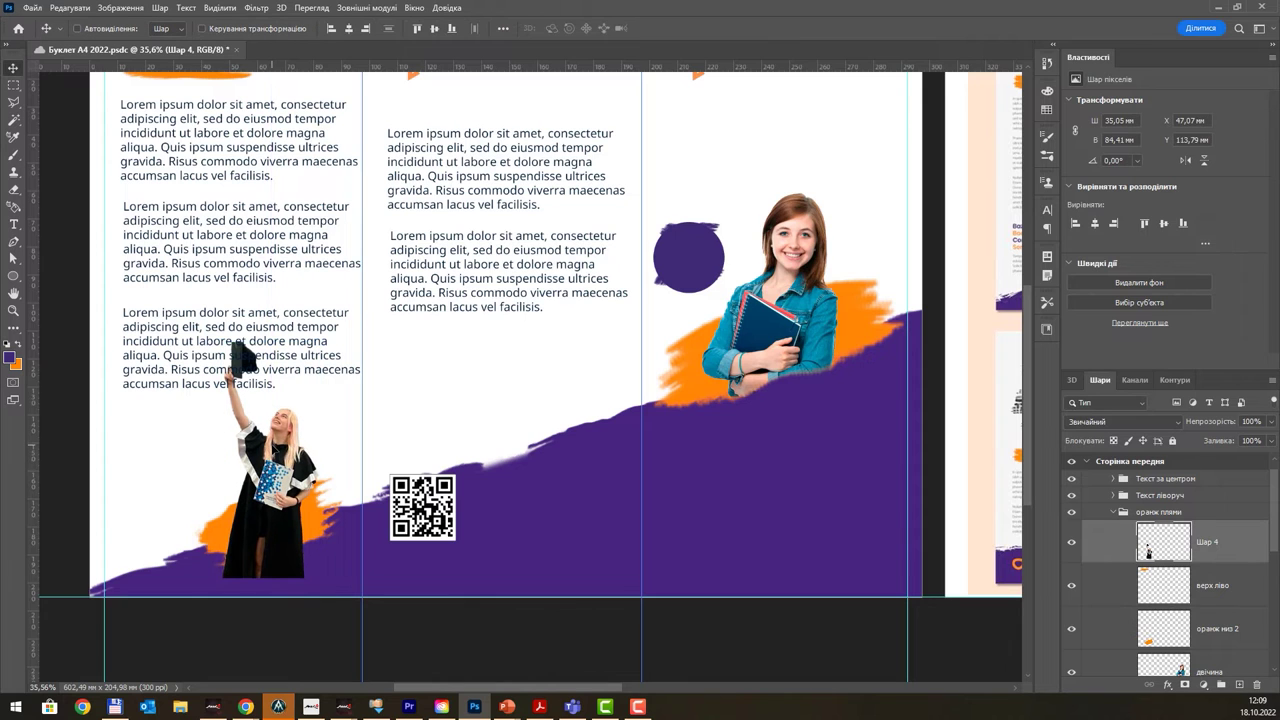
drag(286, 443, 279, 462)
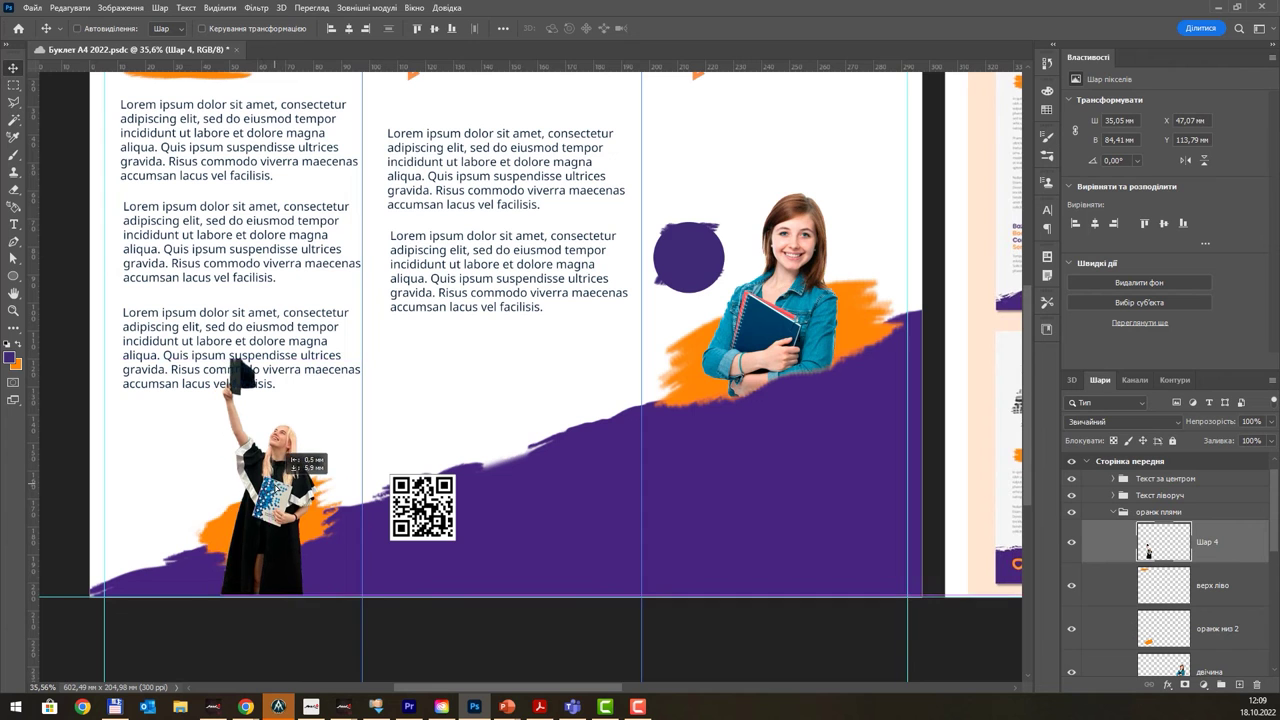
alt+scroll(279, 462, down, 1)
alt+scroll(279, 462, down, 1)
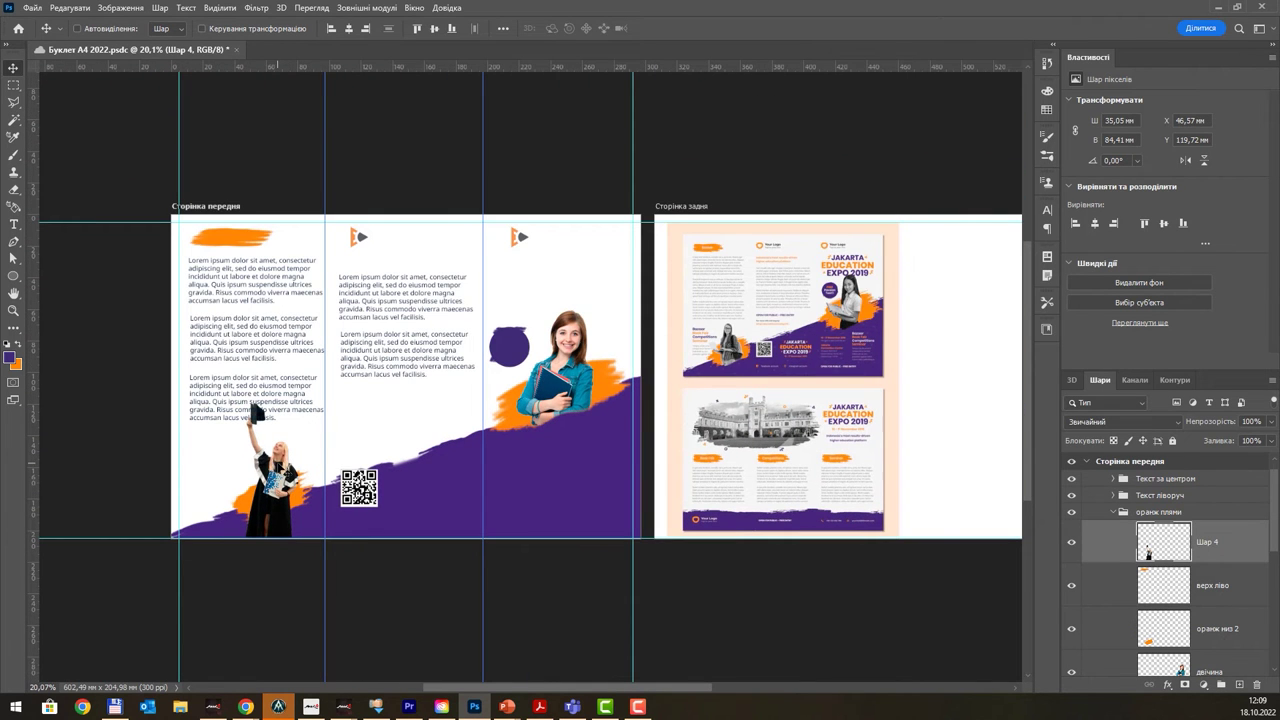
drag(279, 462, 279, 461)
- Locate the оранж низ 2 orange splash layer beneath the graduate and check its visibility
alt+scroll(286, 488, up, 3)
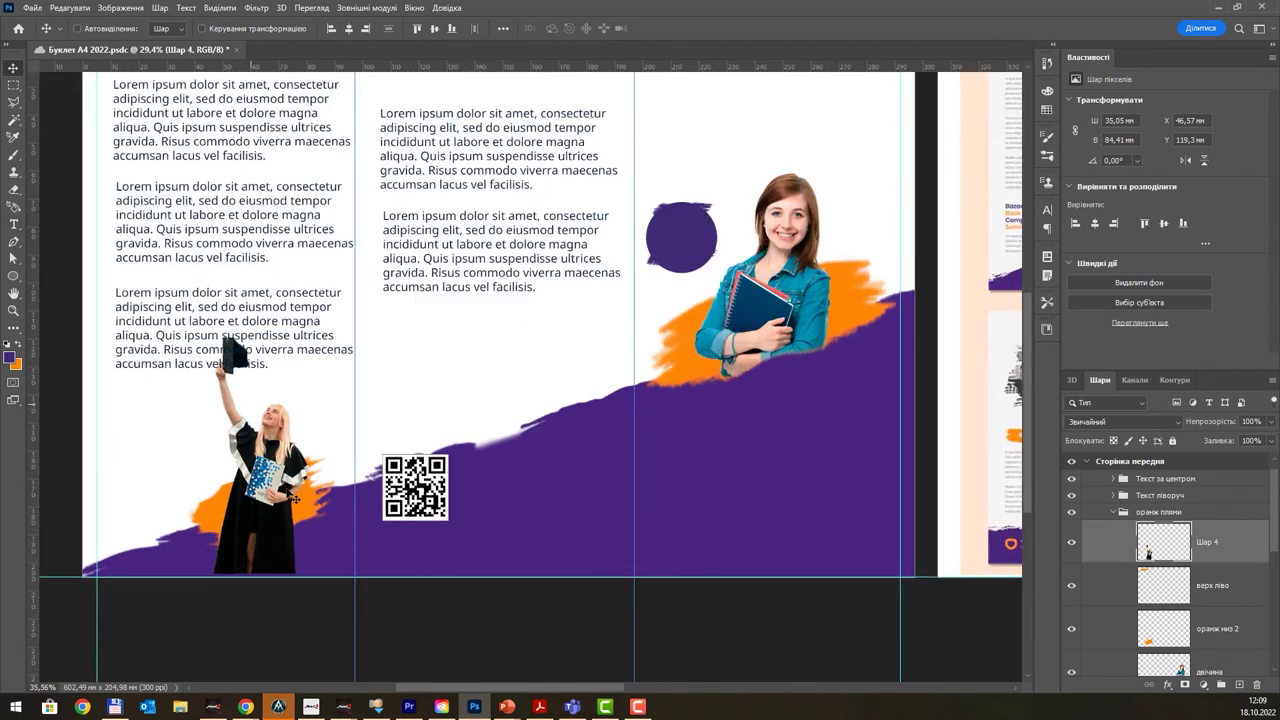
ctrl+click(203, 514)
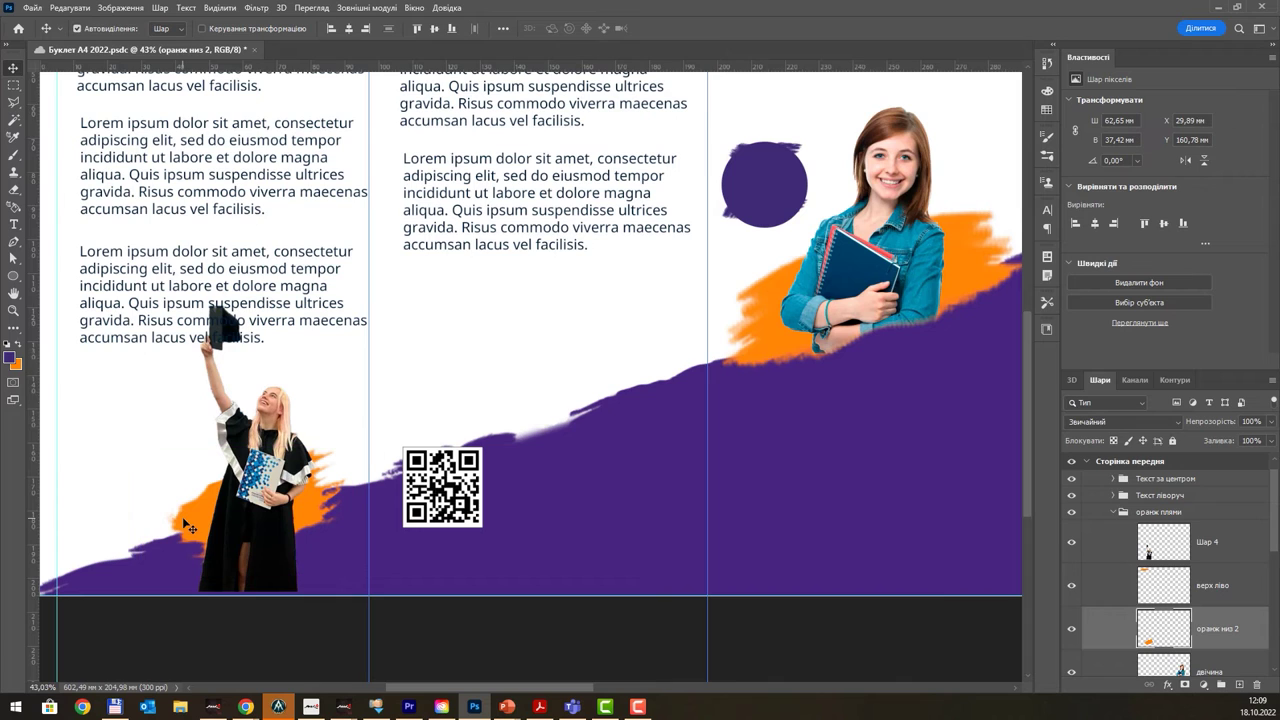
ctrl+click(1160, 628)
click(220, 8)
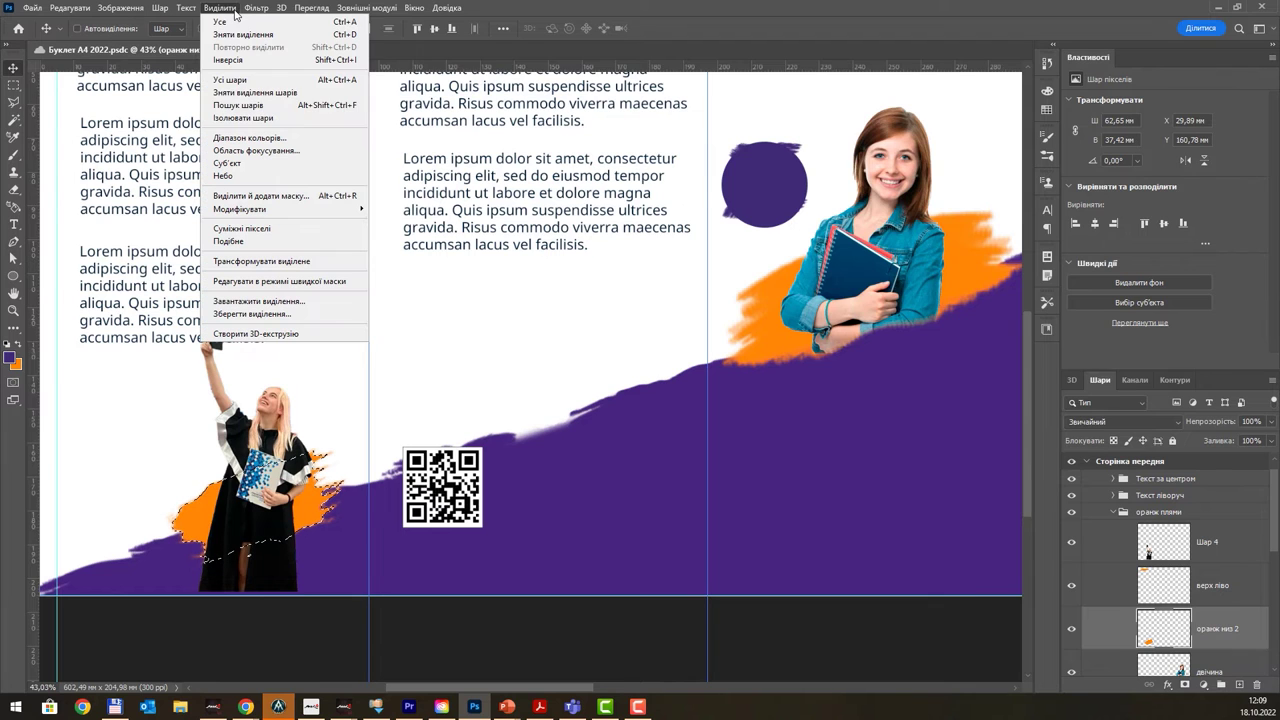
click(241, 119)
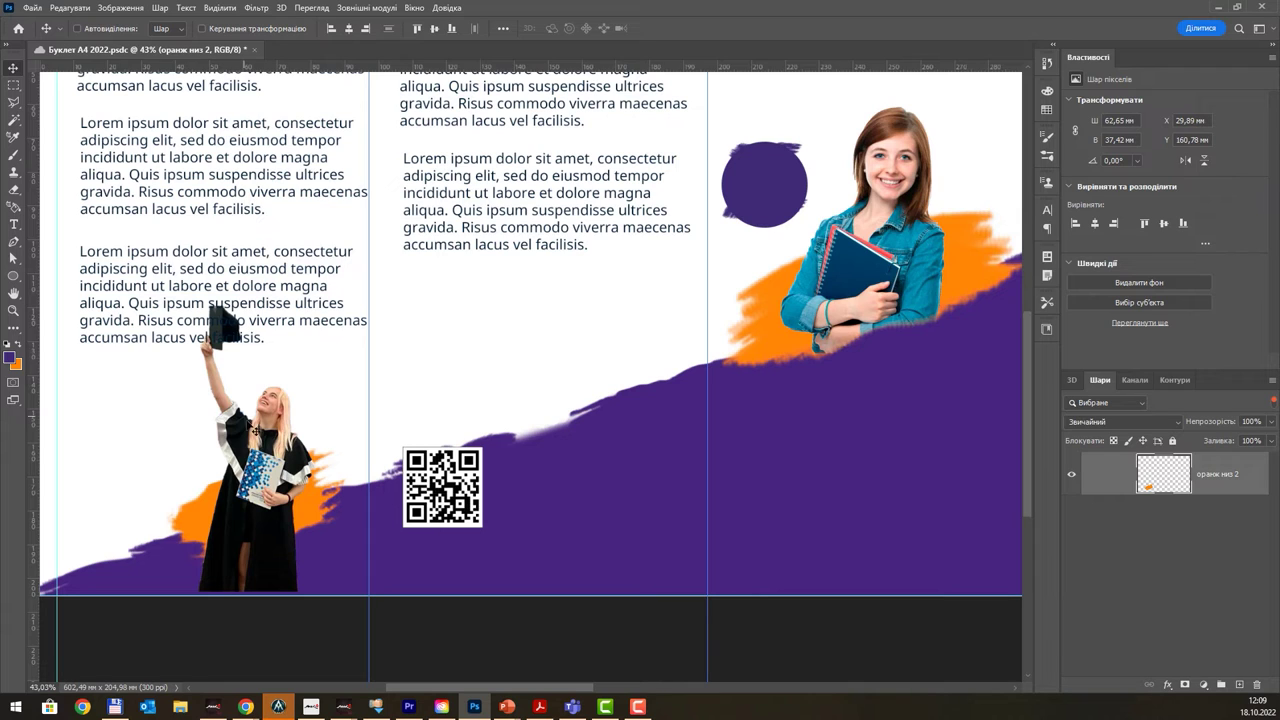
right_click(250, 430)
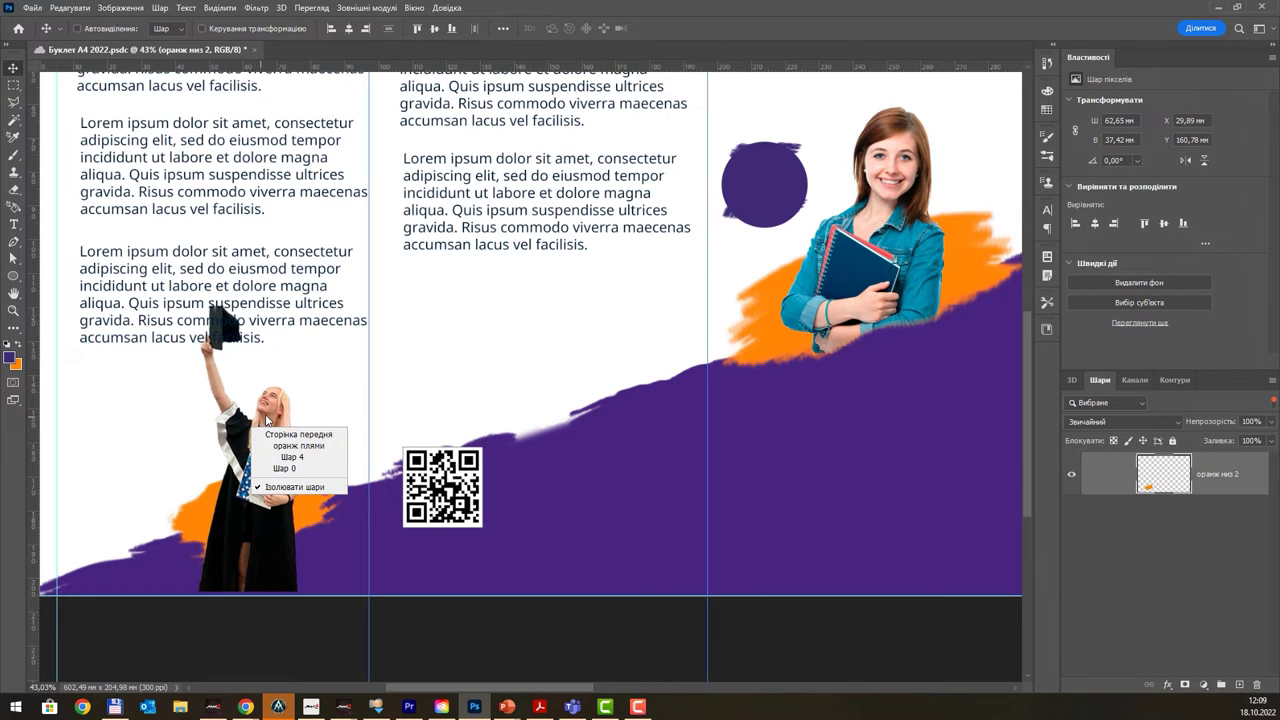
click(1070, 480)
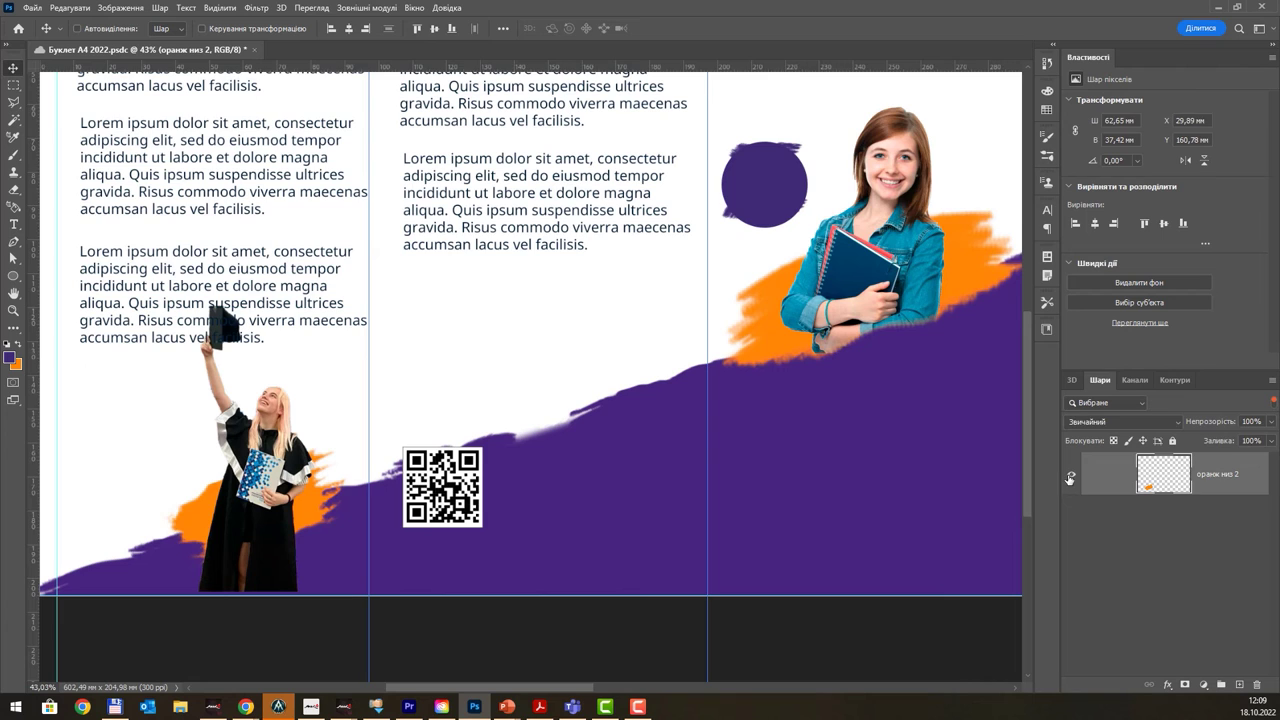
click(1070, 479)
click(1070, 479)
click(1071, 479)
click(1071, 479)
right_click(1073, 479)
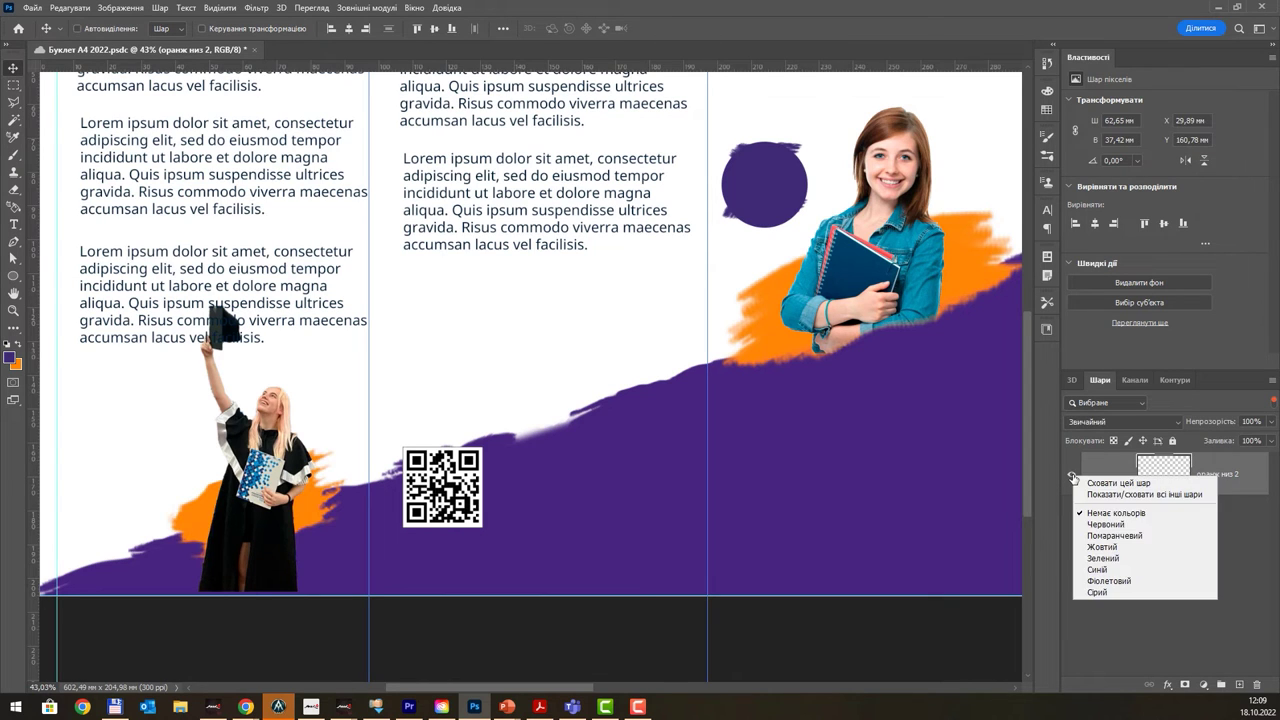
key(Escape)
click(1274, 401)
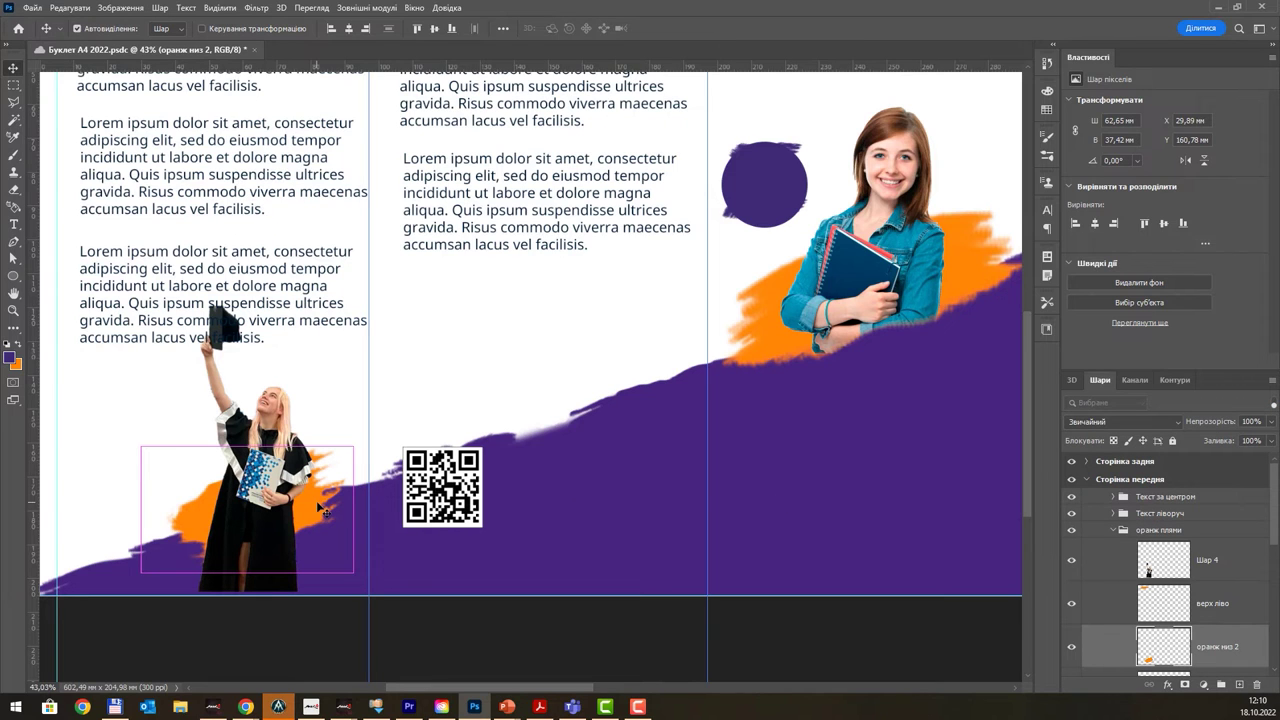
- Invert the оранж низ 2 splash selection and erase the graduate's lower dress on Шар 4
ctrl+click(1170, 651)
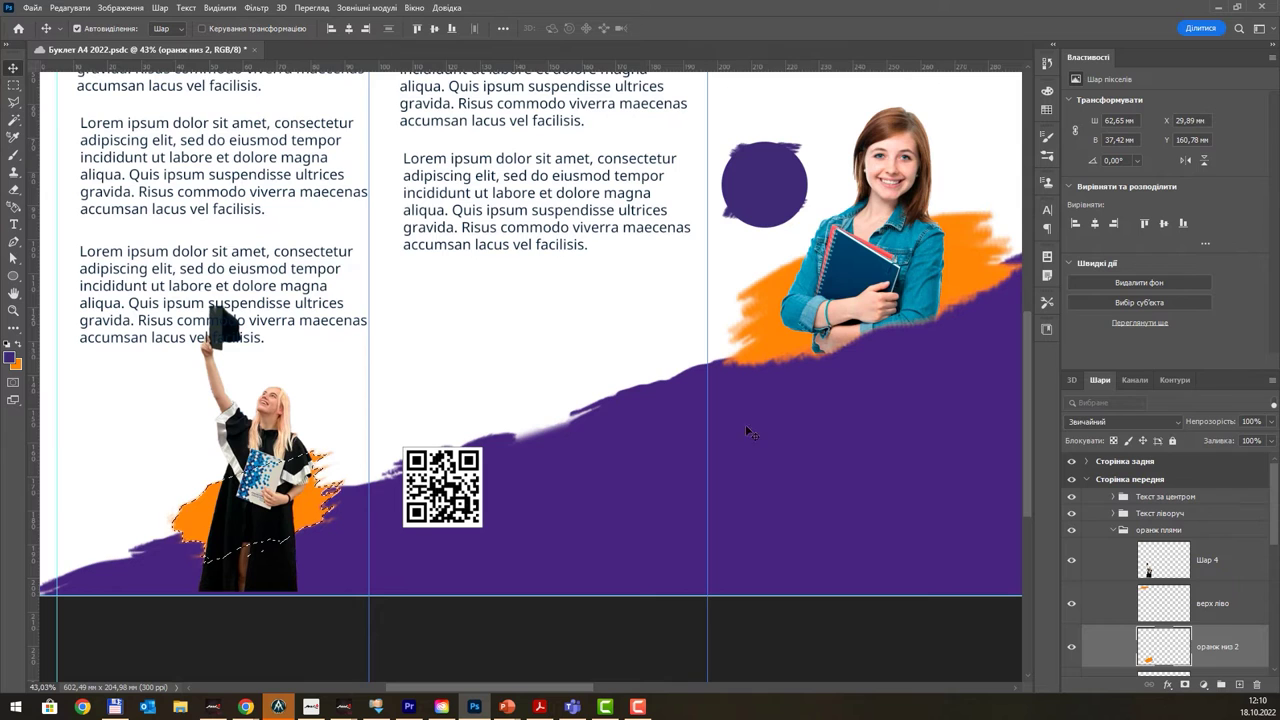
click(262, 11)
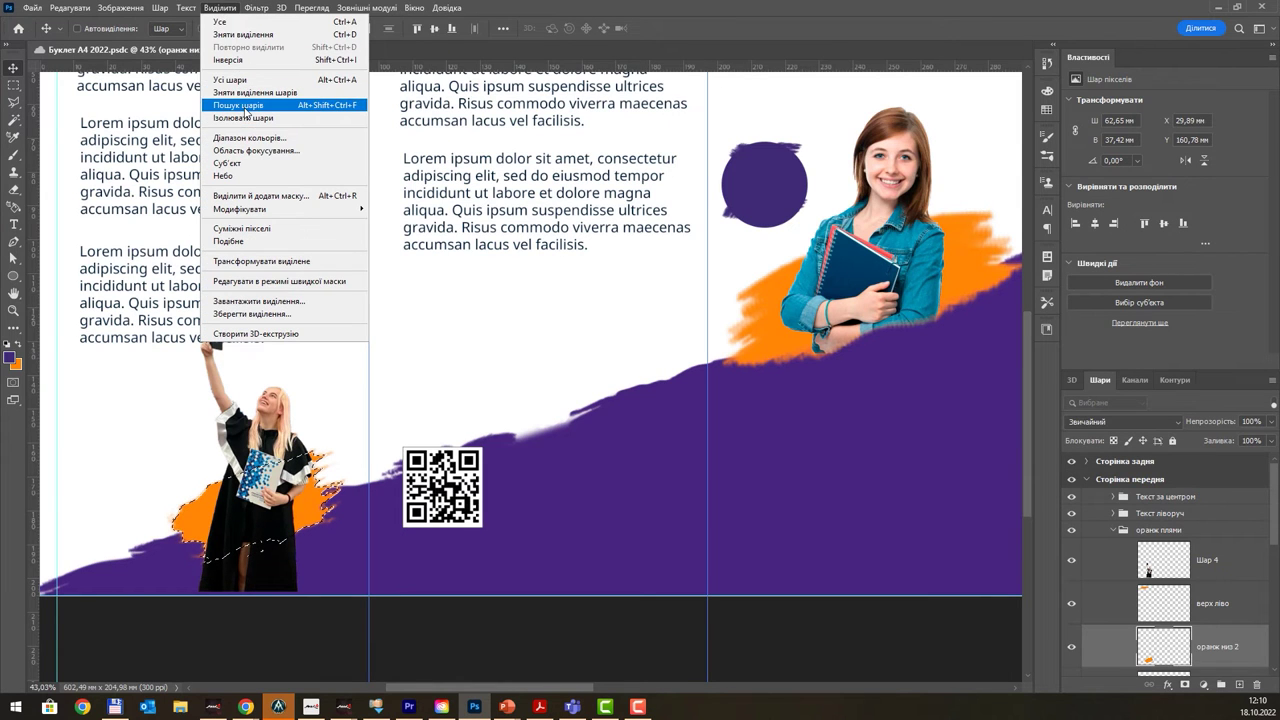
click(248, 61)
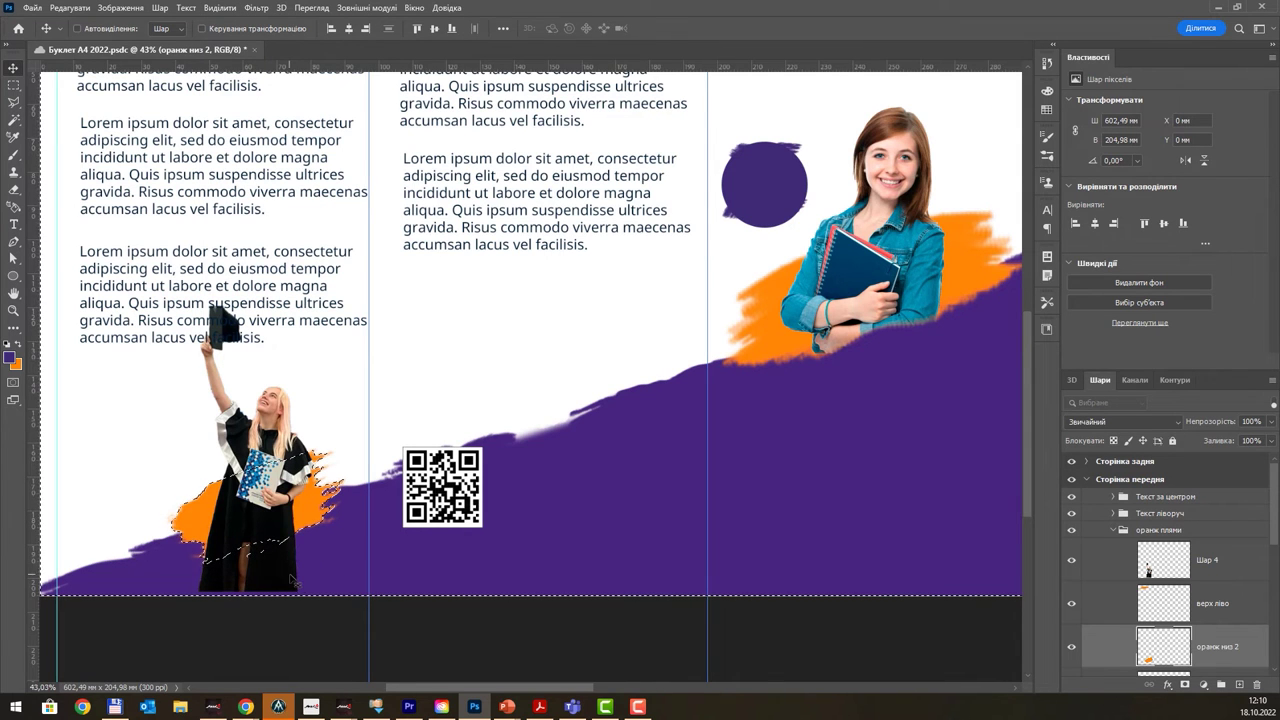
key(e)
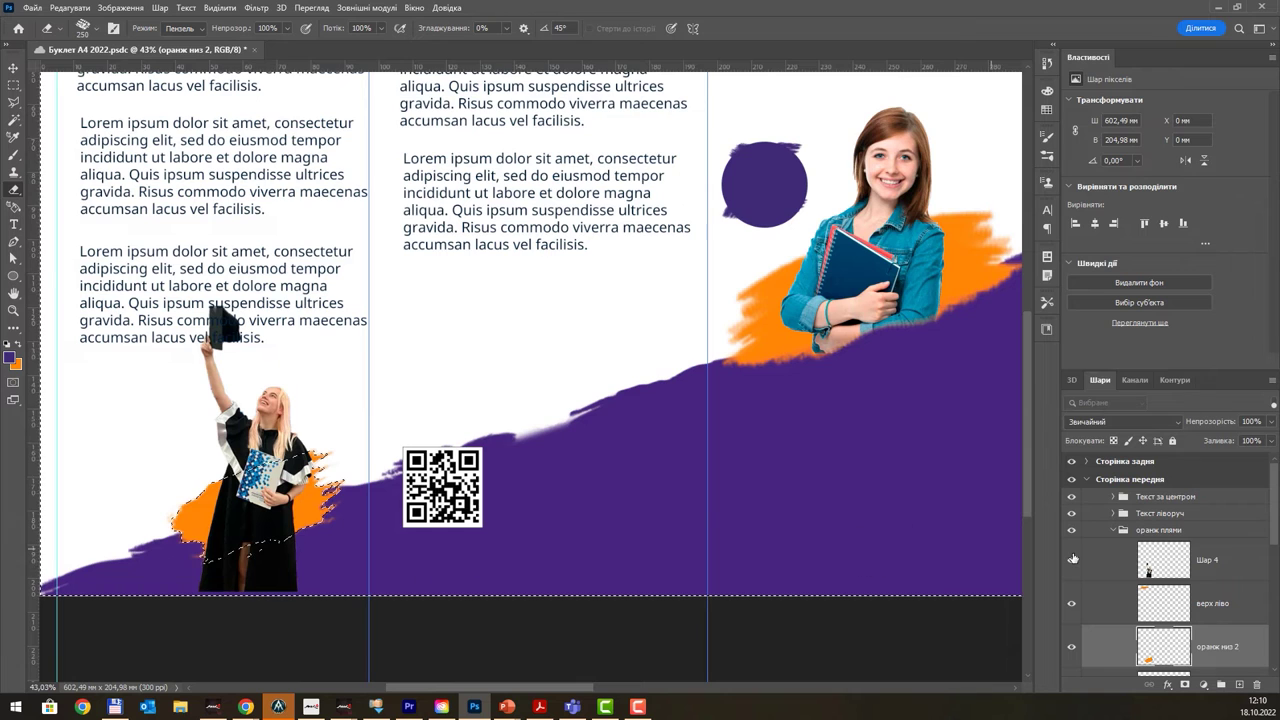
click(1145, 565)
drag(212, 575, 295, 528)
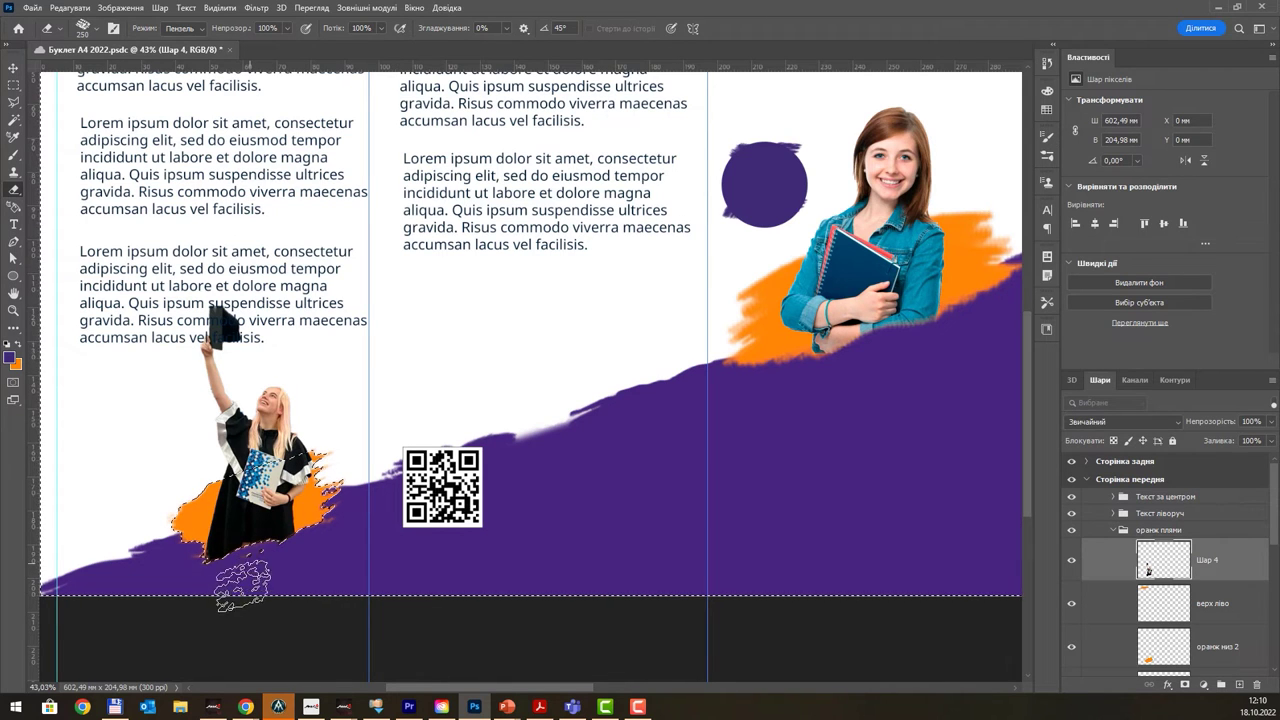
key(ctrl+d)
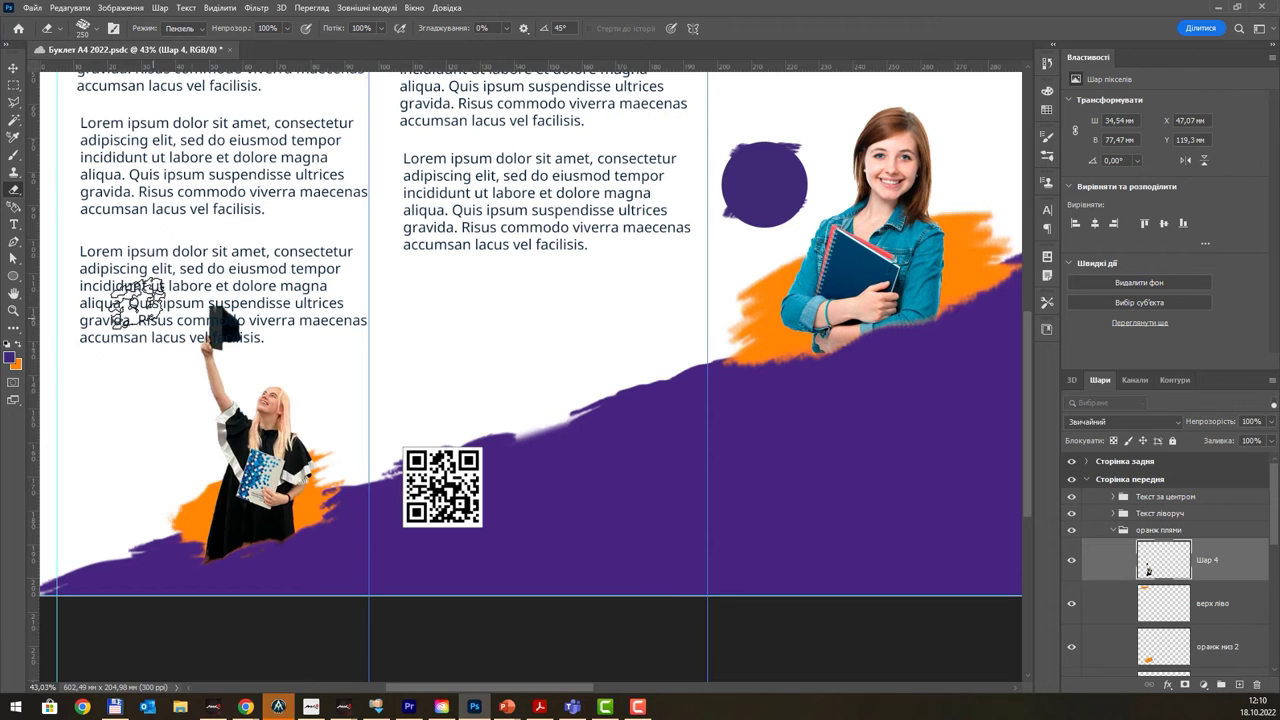
scroll(165, 260, down, 2)
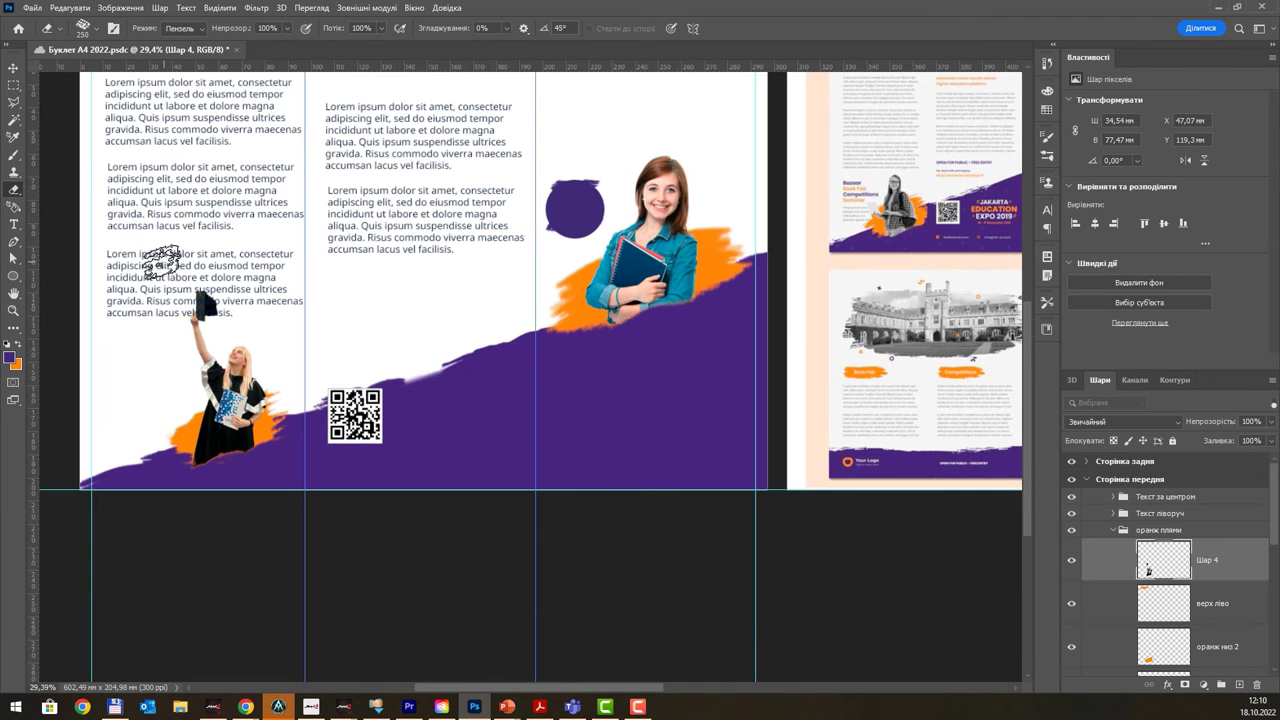
- Return to the Move tool and check that the orange brush-stroke layers sit in the оранж плями group
click(13, 67)
scroll(288, 305, down, 1)
scroll(288, 305, down, 1)
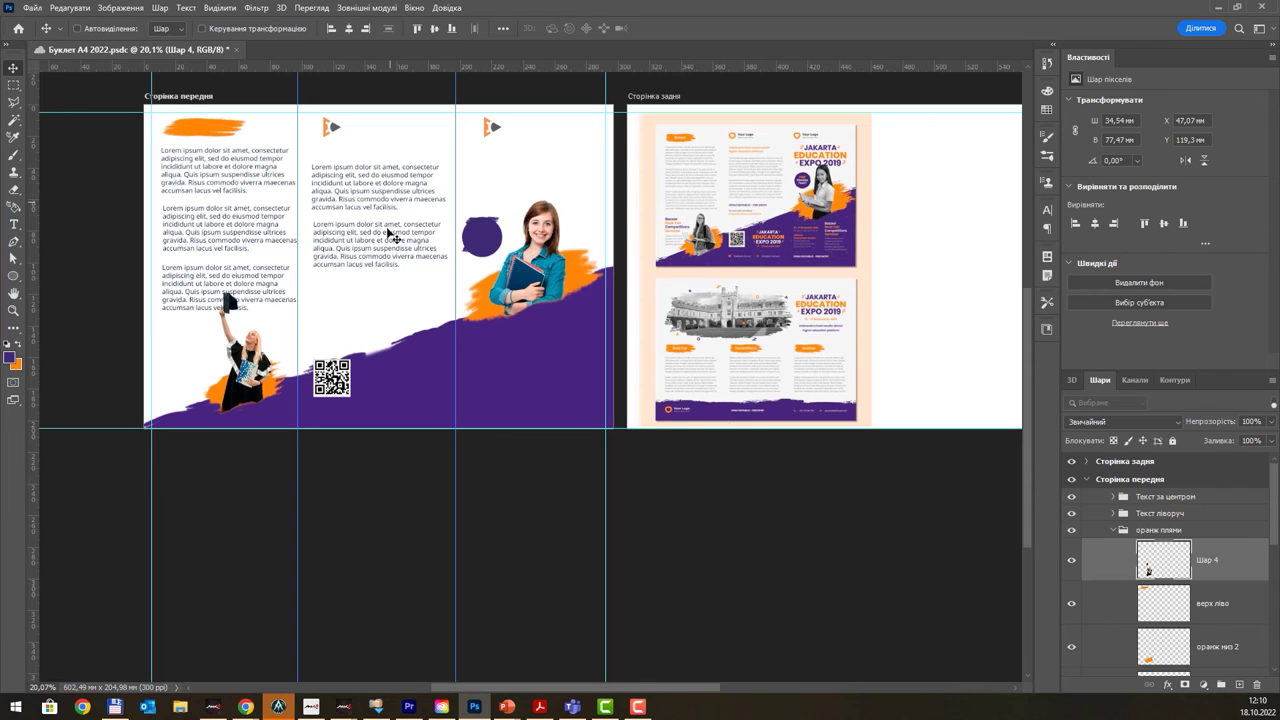
key(alt+Tab)
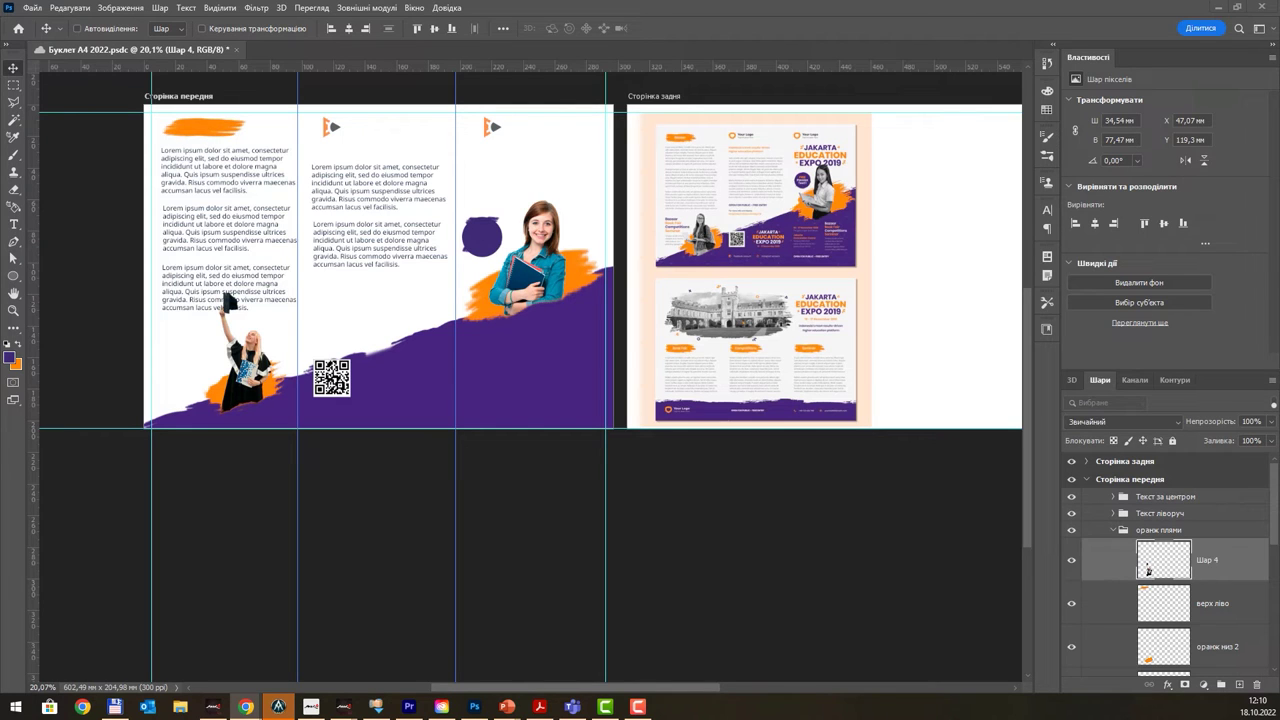
scroll(432, 214, up, 1)
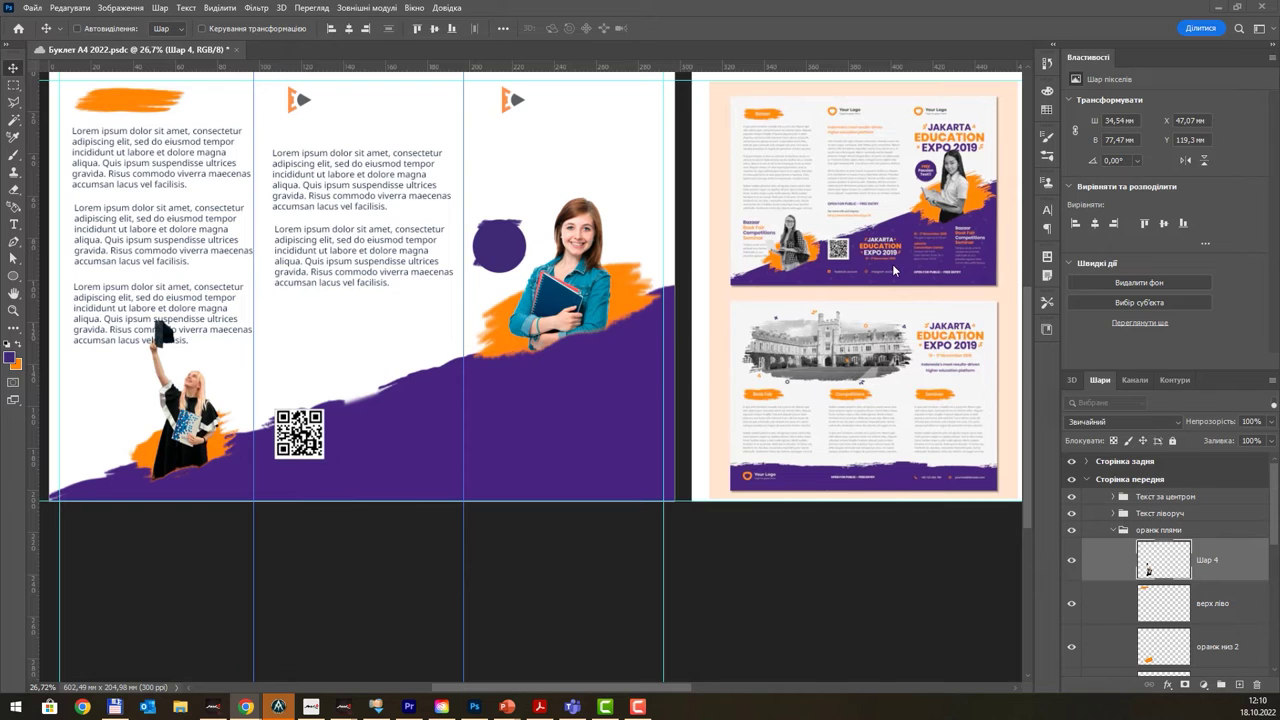
scroll(841, 268, up, 2)
scroll(845, 270, up, 1)
scroll(848, 283, down, 1)
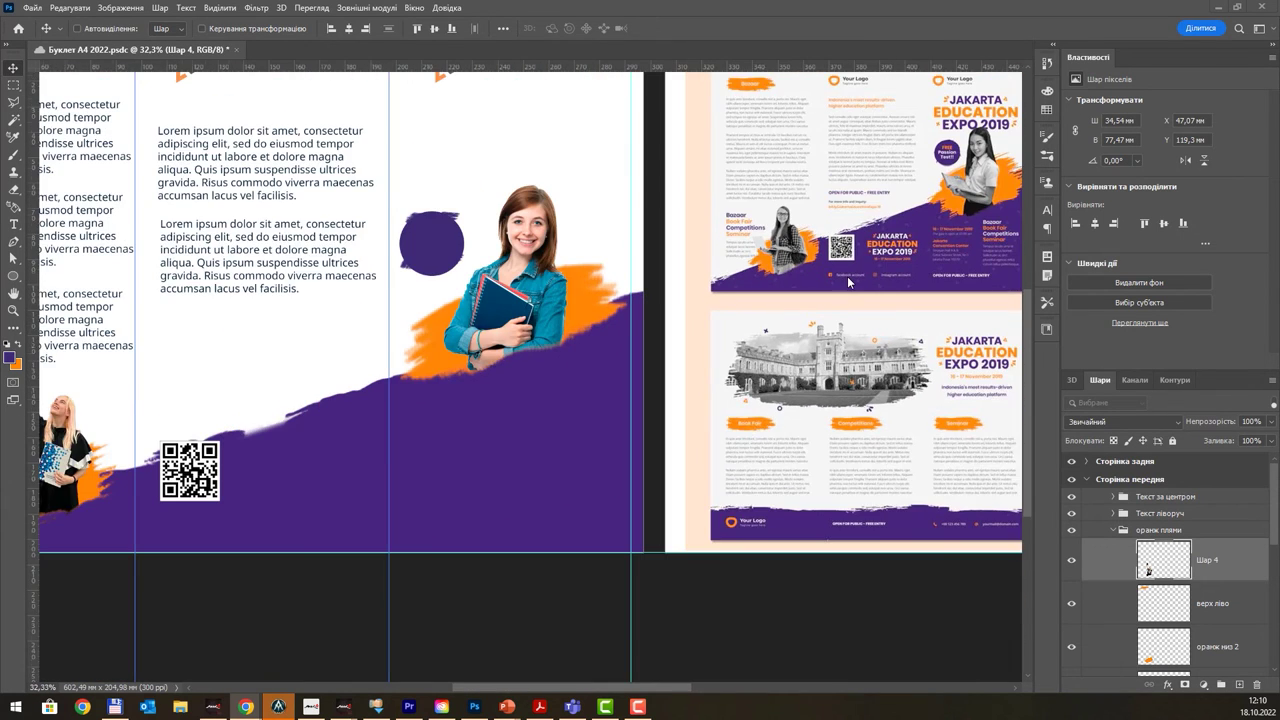
scroll(848, 283, down, 1)
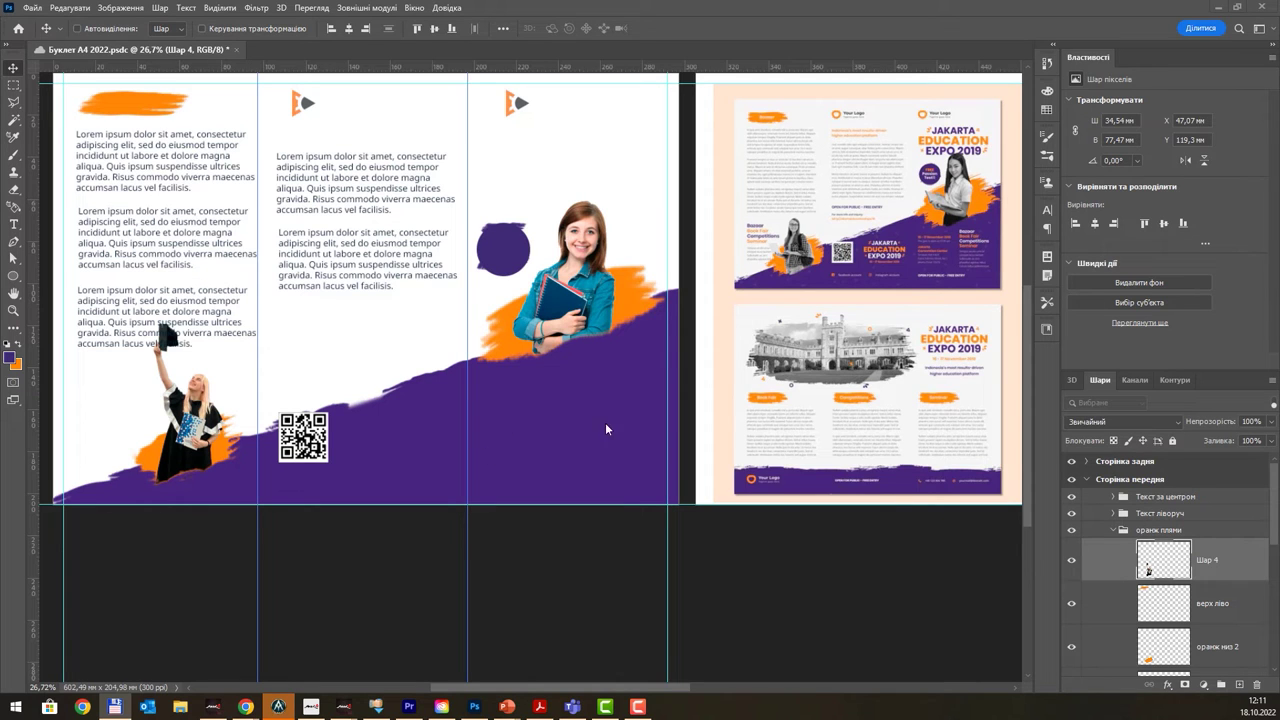
- Collapse оранж плями and create a new group named іконки directly above слоган
click(1118, 531)
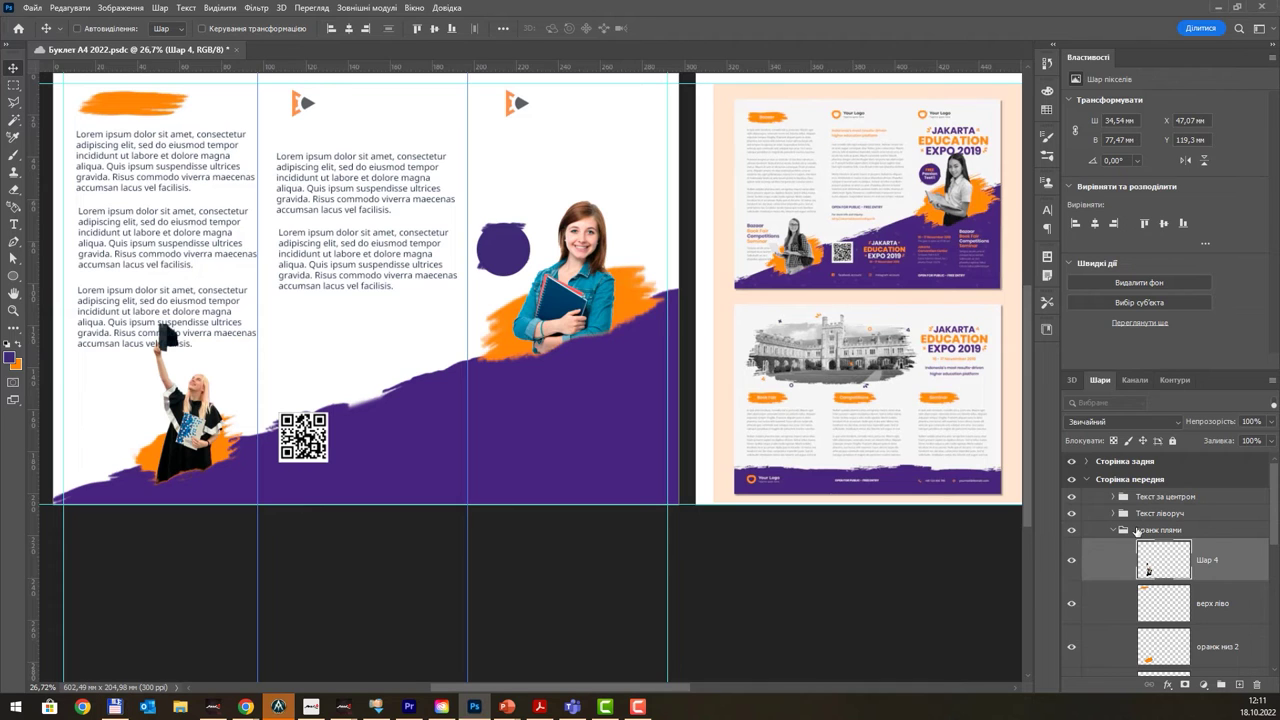
click(1110, 535)
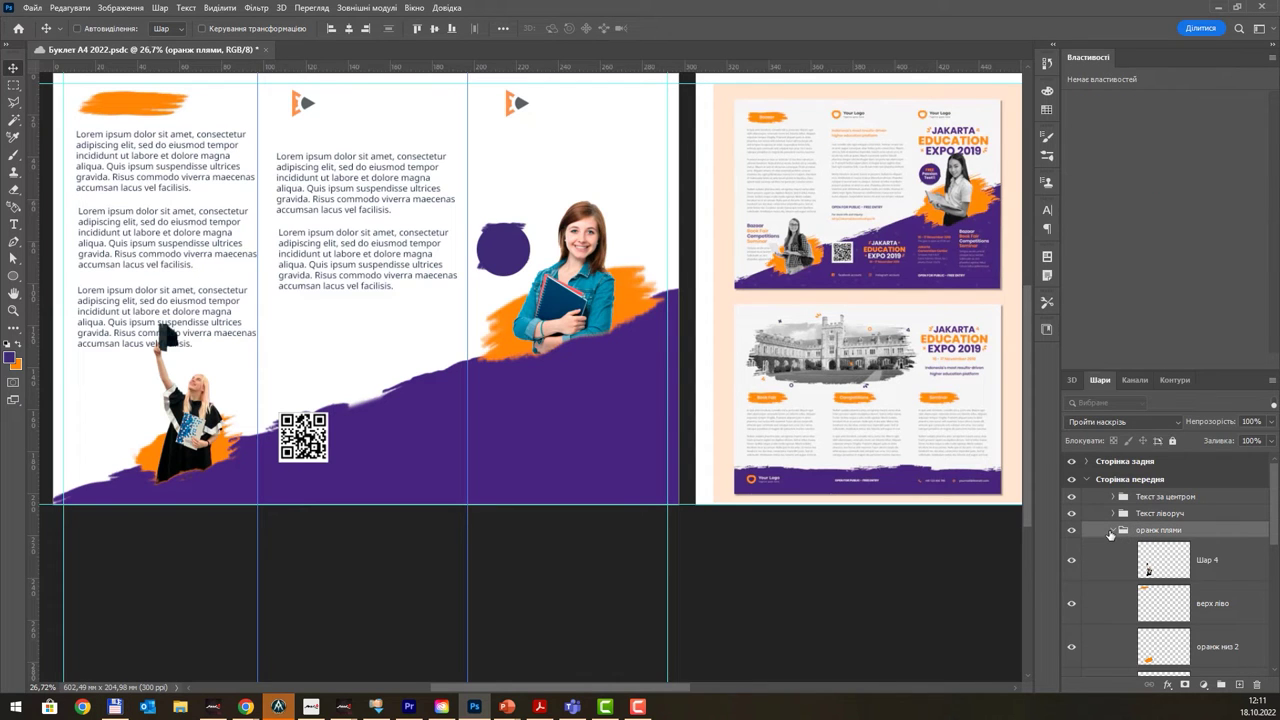
click(1111, 531)
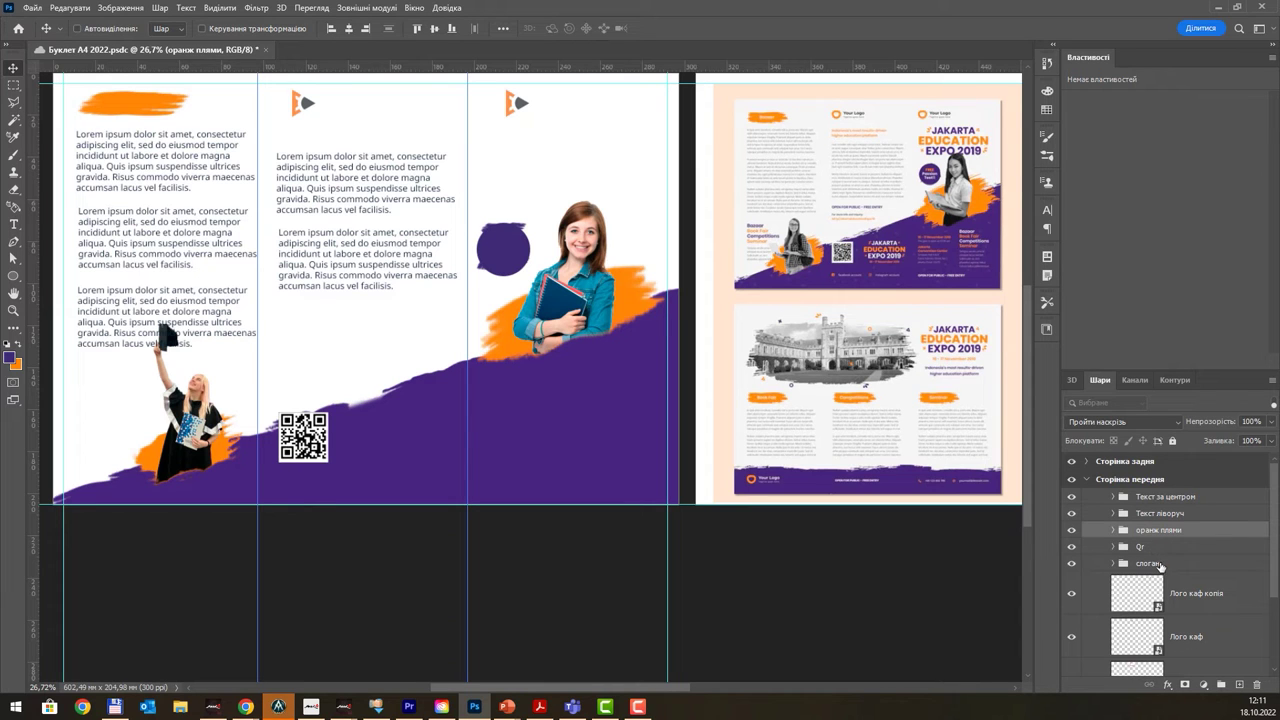
click(1160, 566)
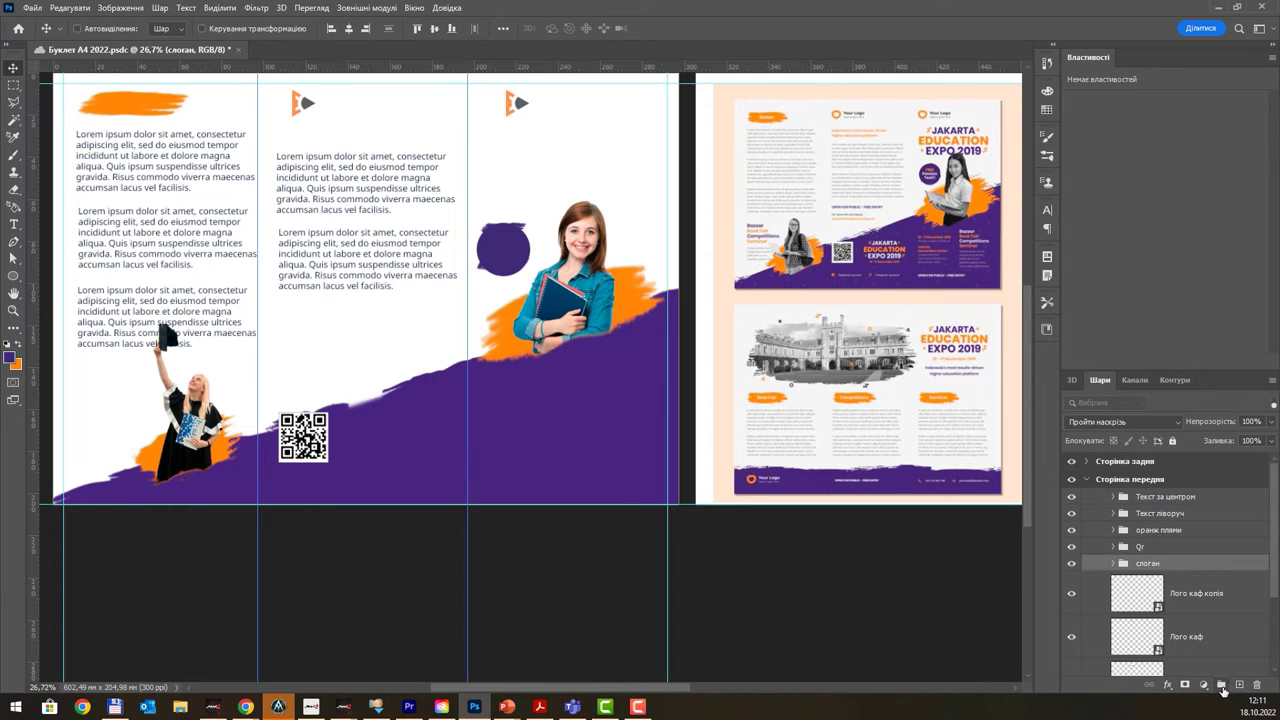
click(1221, 686)
double_click(1150, 563)
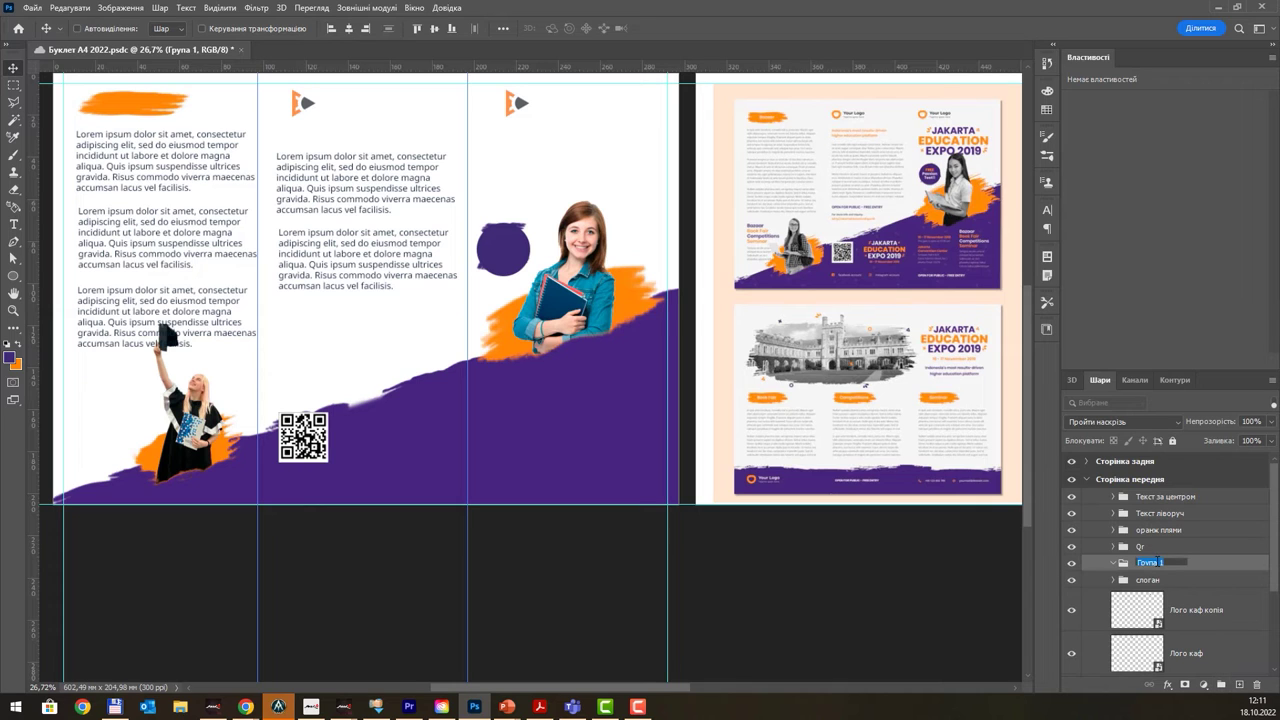
text(шс)
text(и)
key(Return)
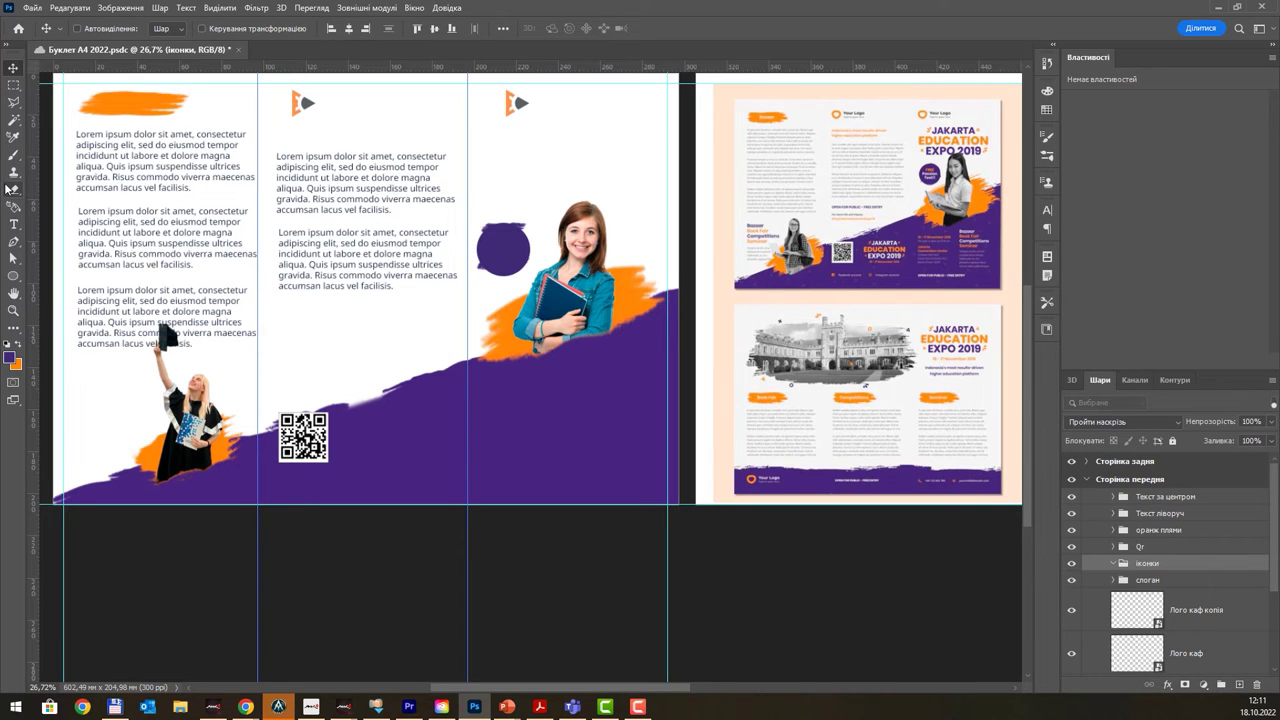
- Draw an orange-filled square of about 4.96 mm below the QR code
right_click(16, 282)
click(60, 281)
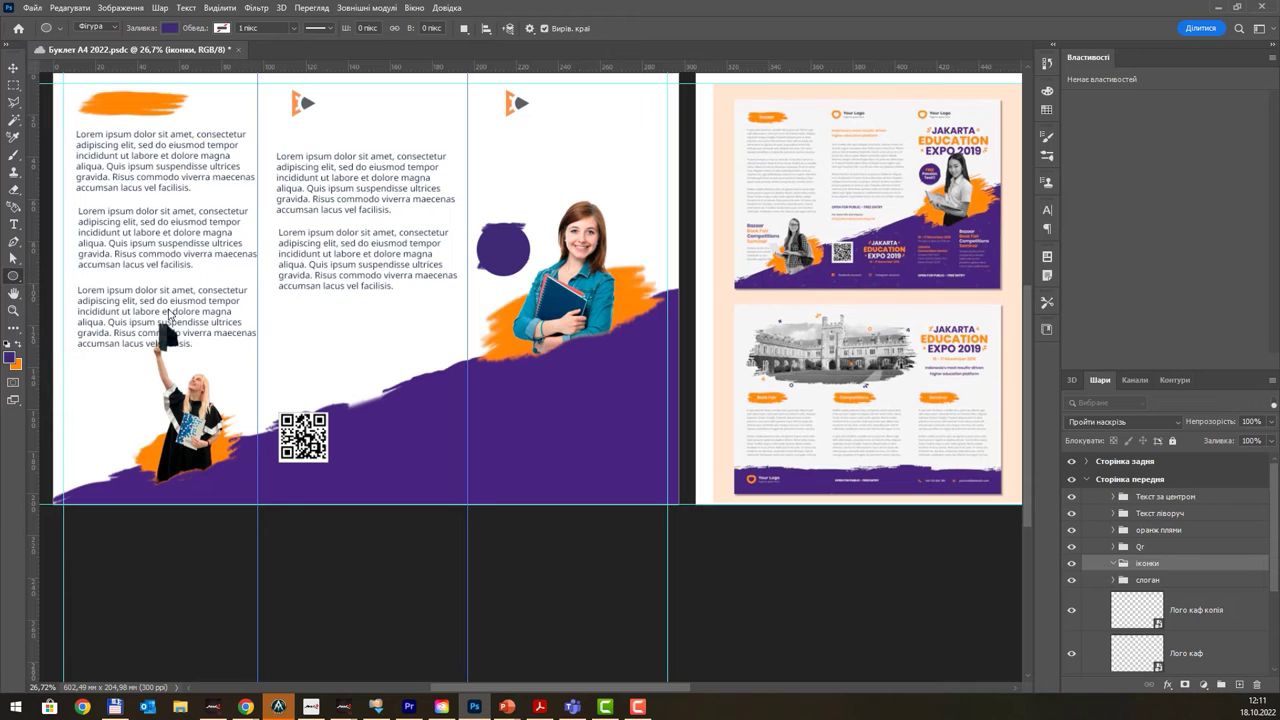
drag(354, 454, 381, 480)
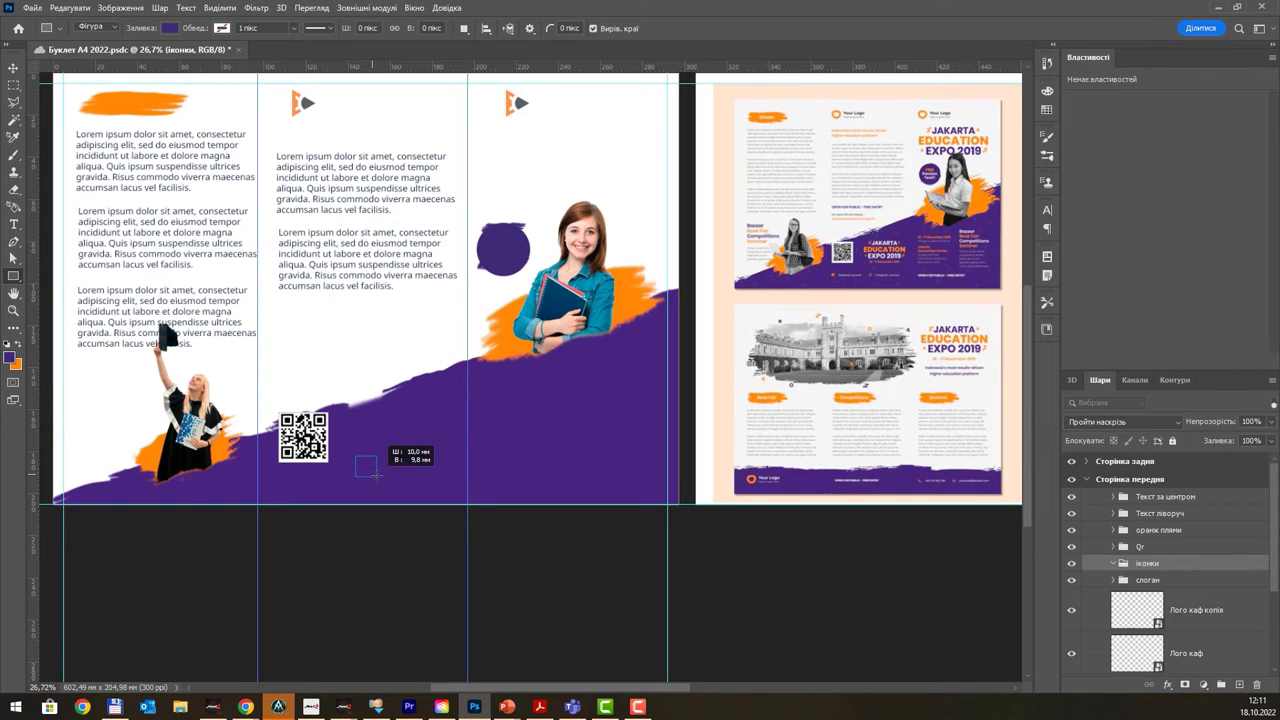
click(170, 28)
click(86, 99)
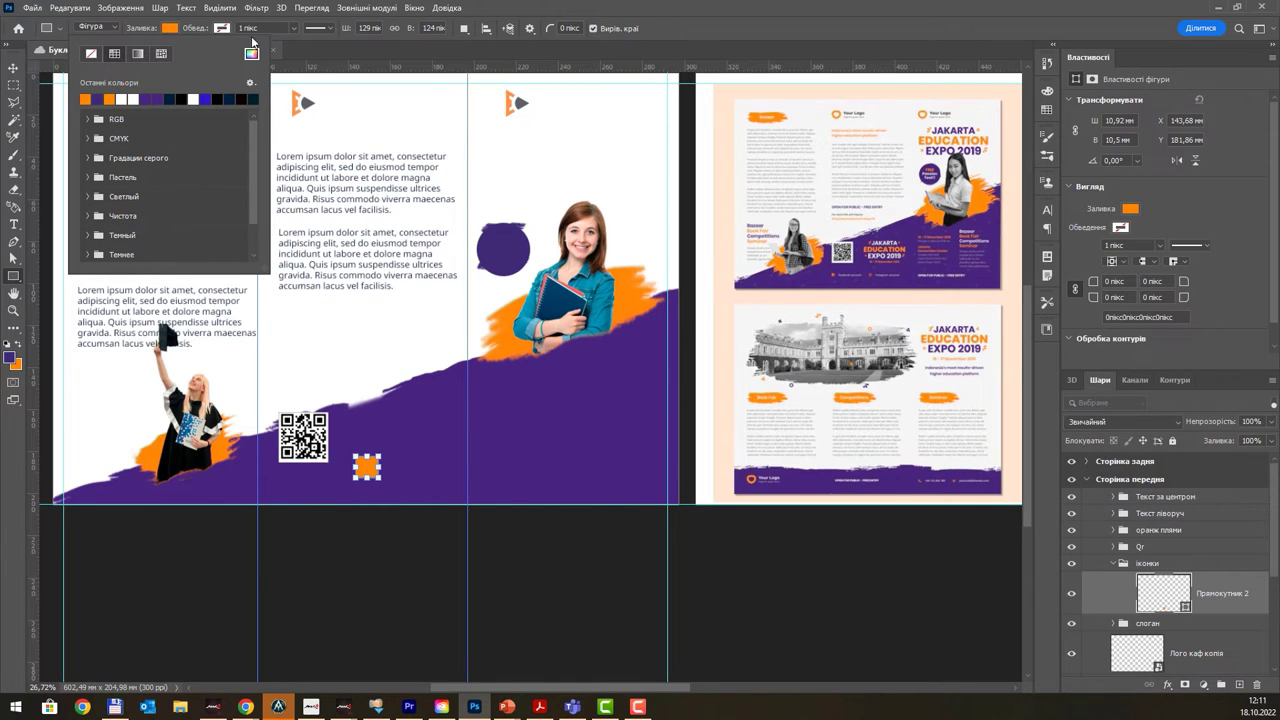
click(222, 28)
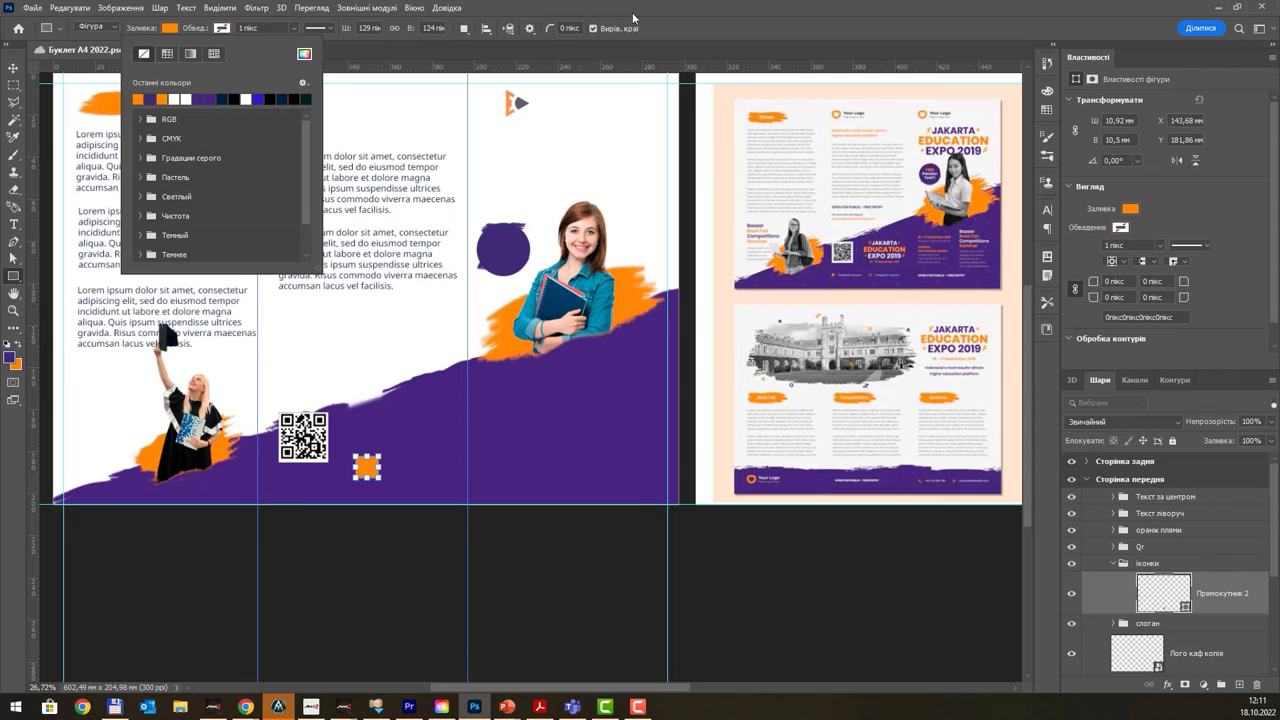
key(Escape)
scroll(429, 466, up, 3)
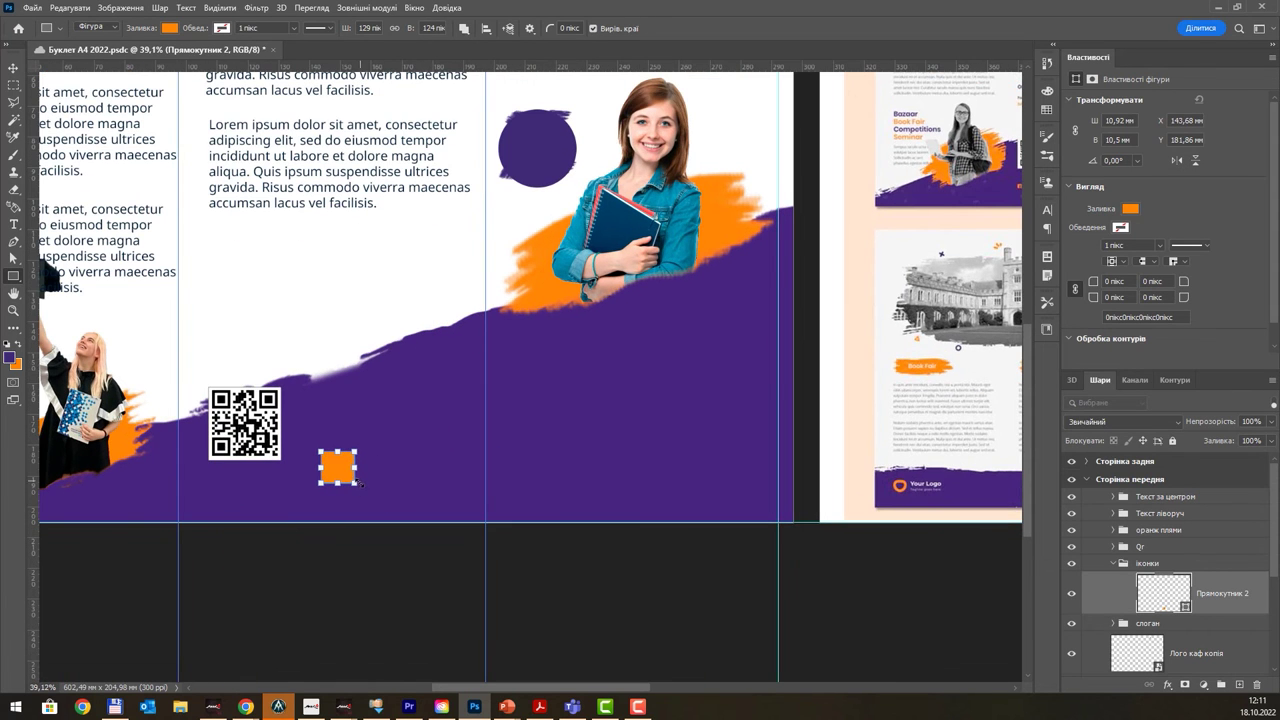
drag(358, 483, 336, 466)
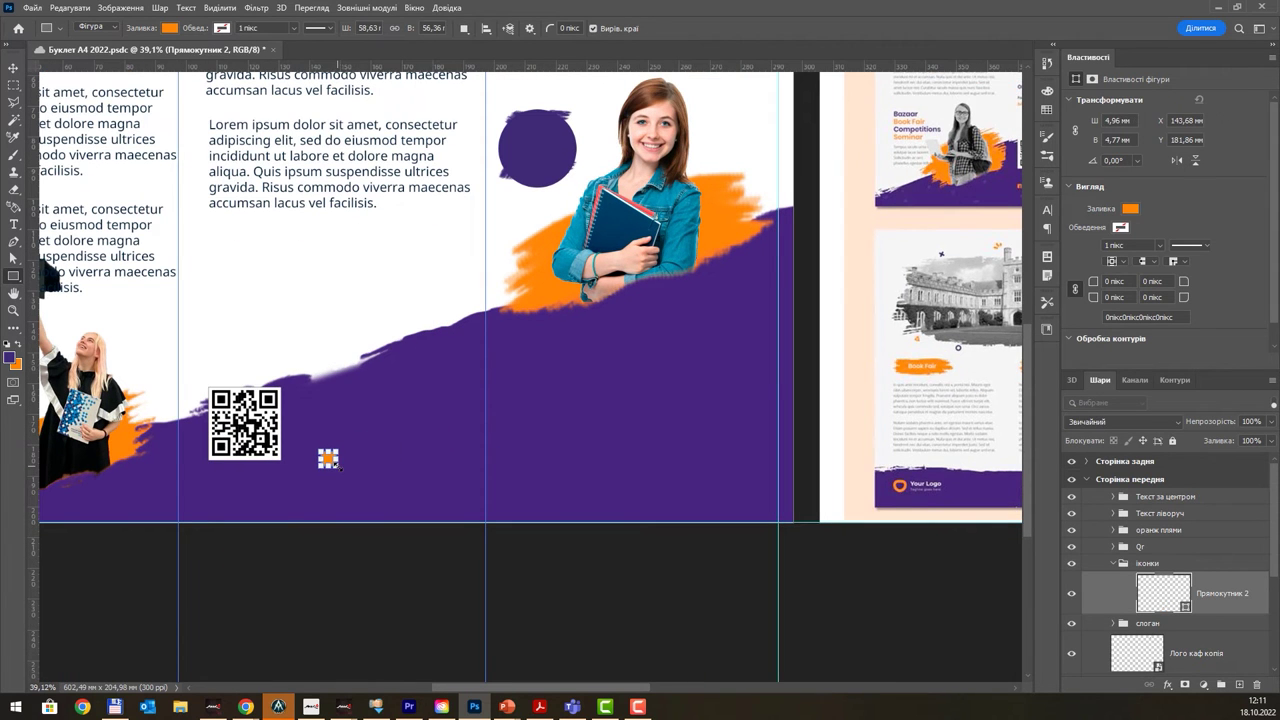
key(Return)
- Move the orange square lower beneath the QR code and name its layer ФБ тло
key(v)
scroll(470, 408, down, 2)
scroll(505, 400, down, 1)
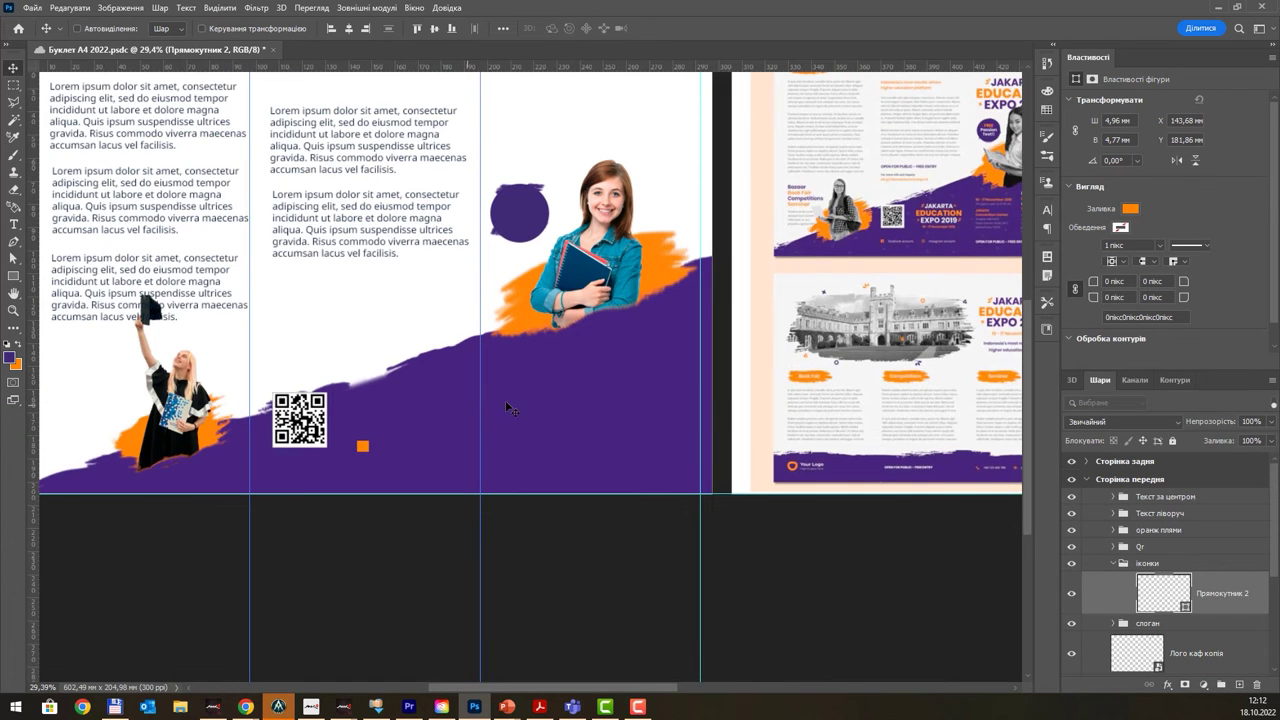
scroll(990, 484, up, 3)
scroll(986, 476, up, 3)
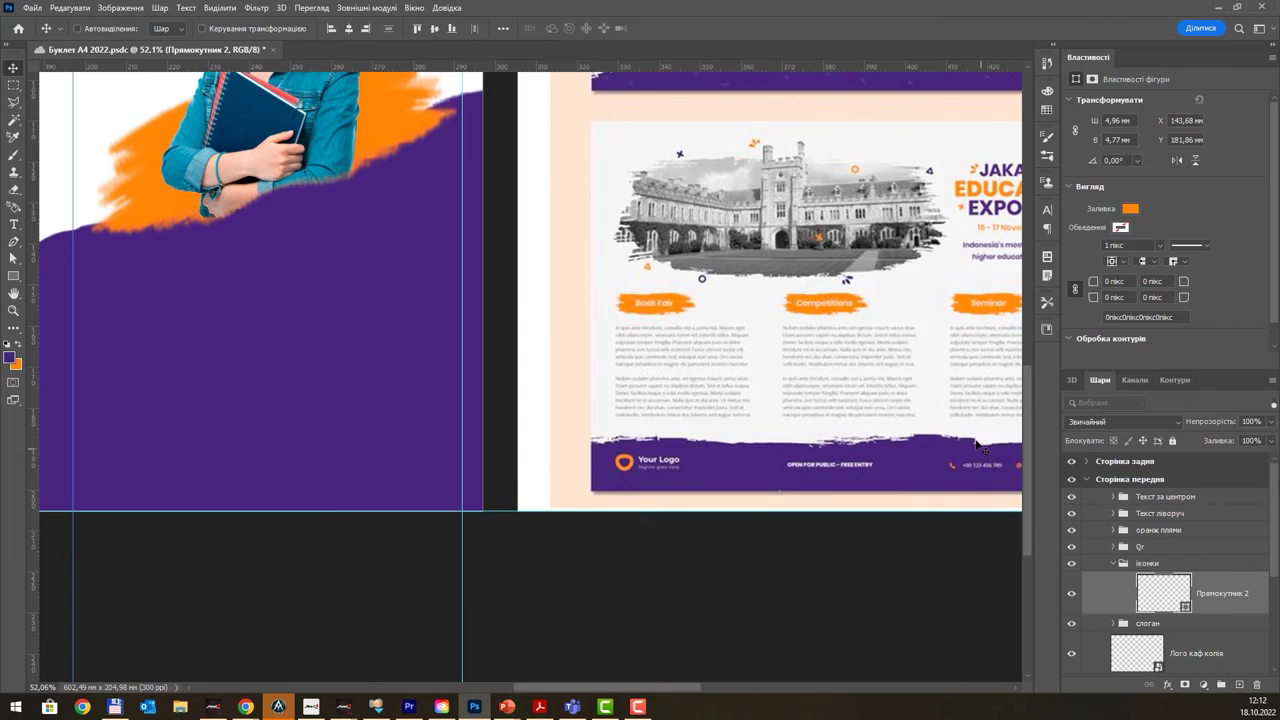
scroll(978, 445, down, 5)
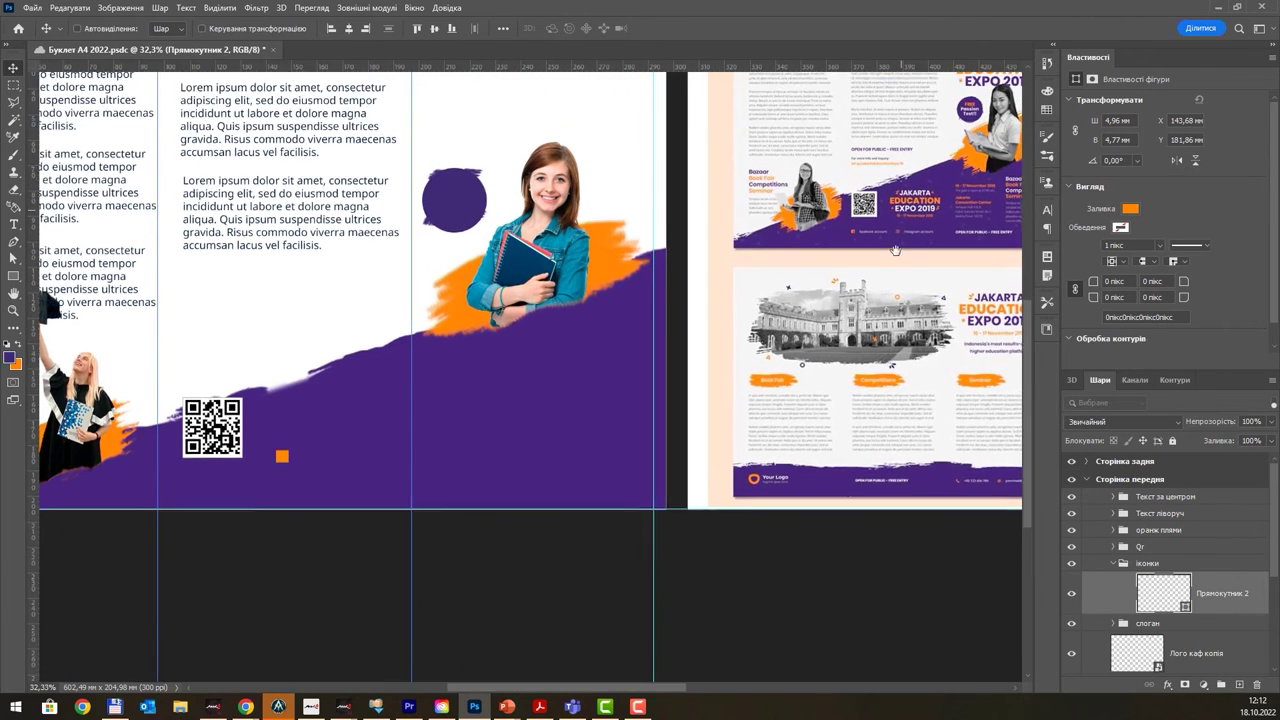
drag(913, 188, 885, 316)
scroll(835, 465, up, 3)
scroll(835, 465, up, 2)
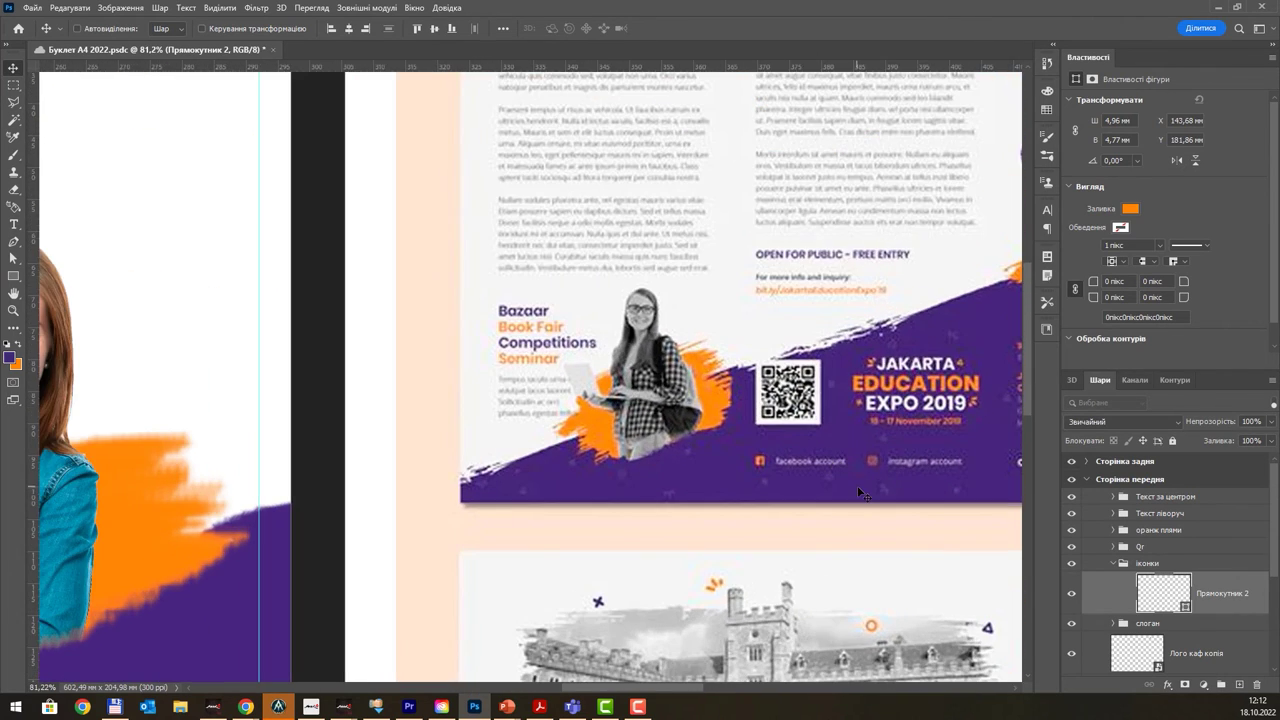
scroll(871, 467, down, 3)
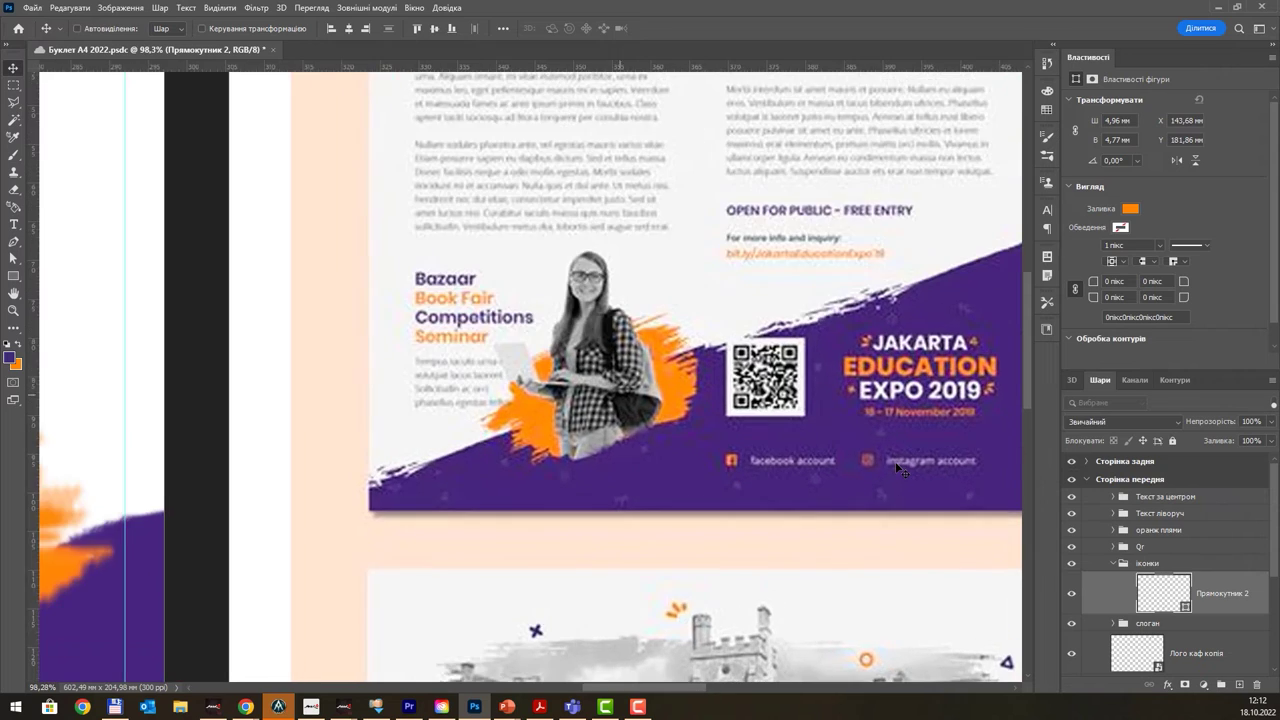
scroll(871, 467, down, 4)
scroll(890, 466, down, 4)
scroll(897, 468, down, 2)
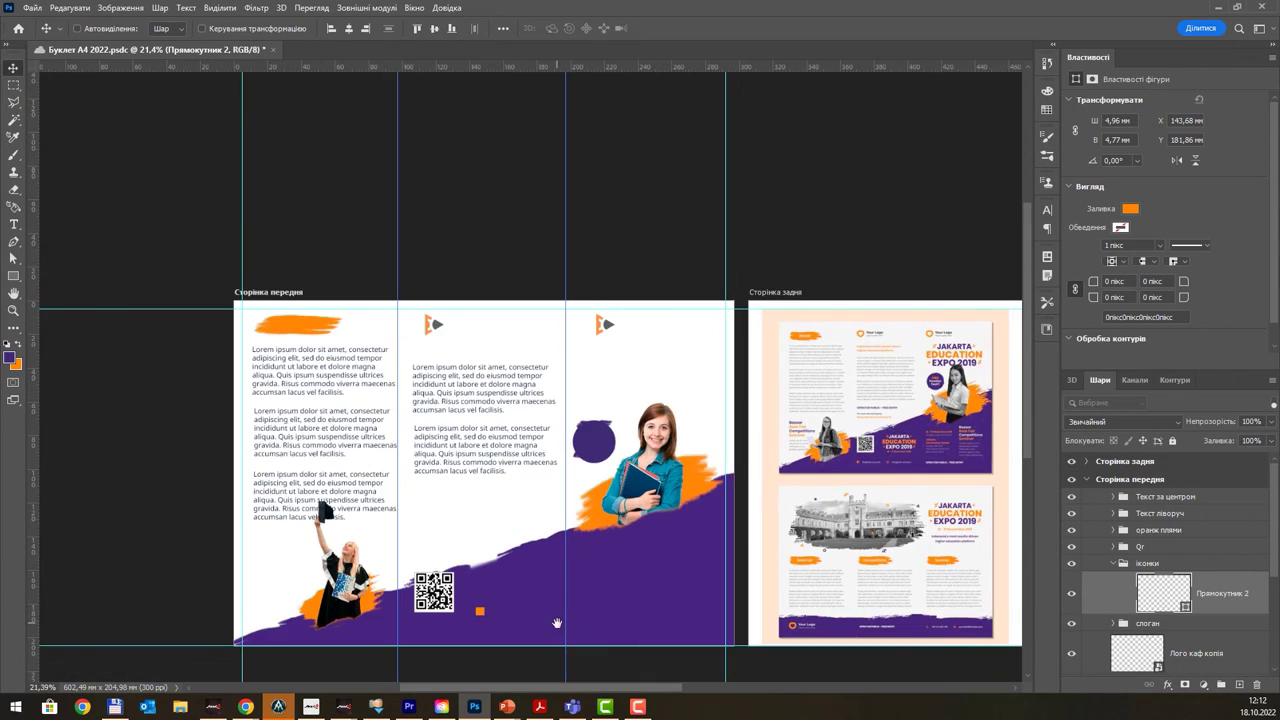
scroll(480, 614, up, 3)
drag(444, 604, 396, 646)
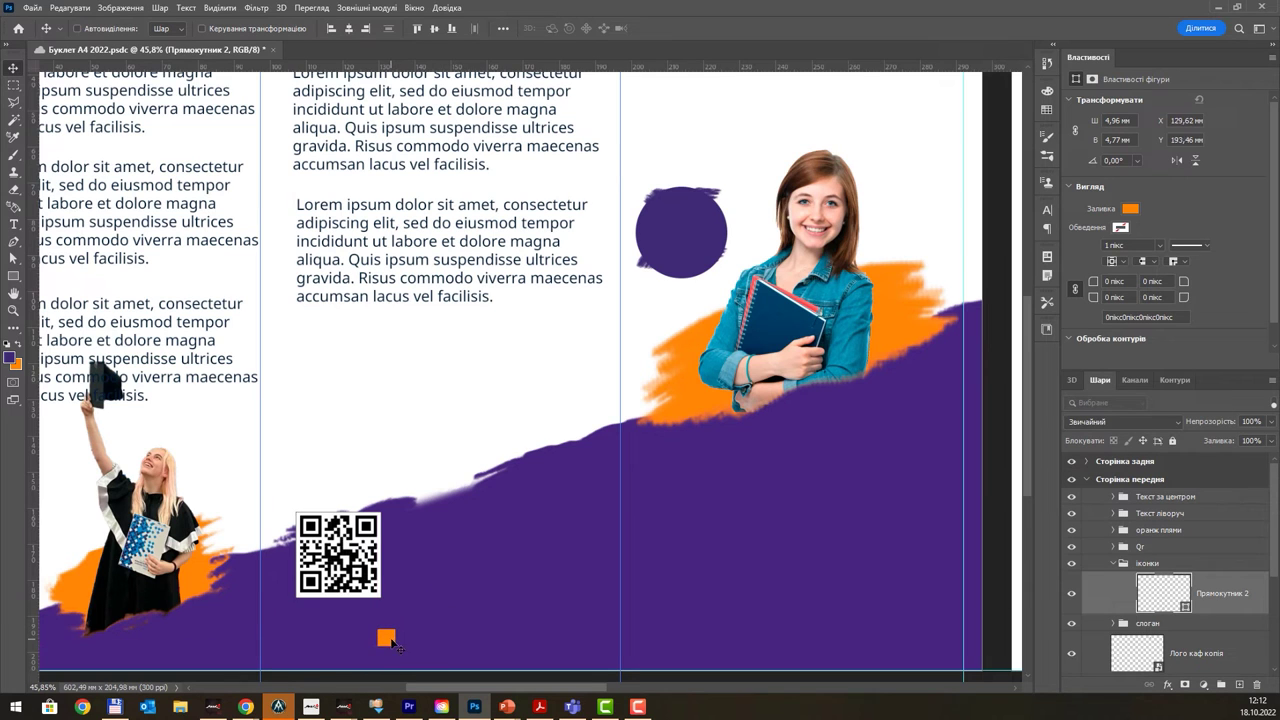
double_click(1228, 594)
text(ф)
text(ло)
key(Return)
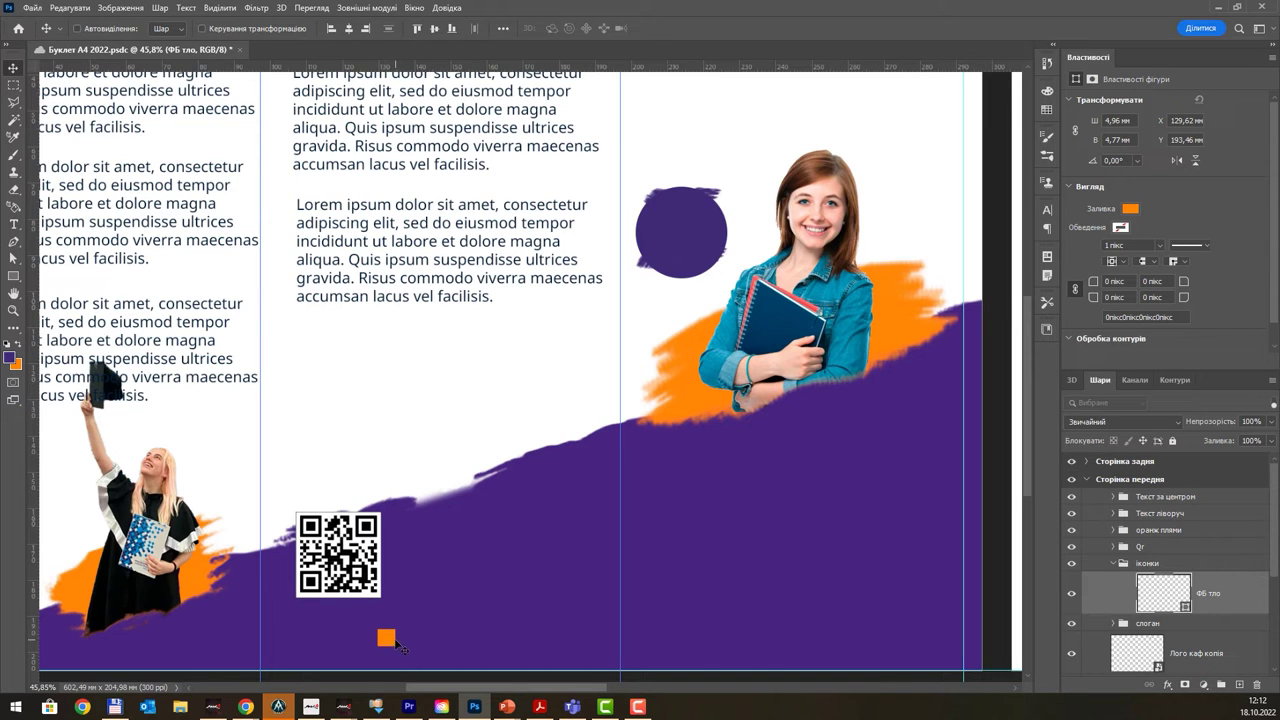
- Place a copy of the square to its right and name it ІНСТ тло
drag(397, 643, 503, 643)
double_click(1216, 595)
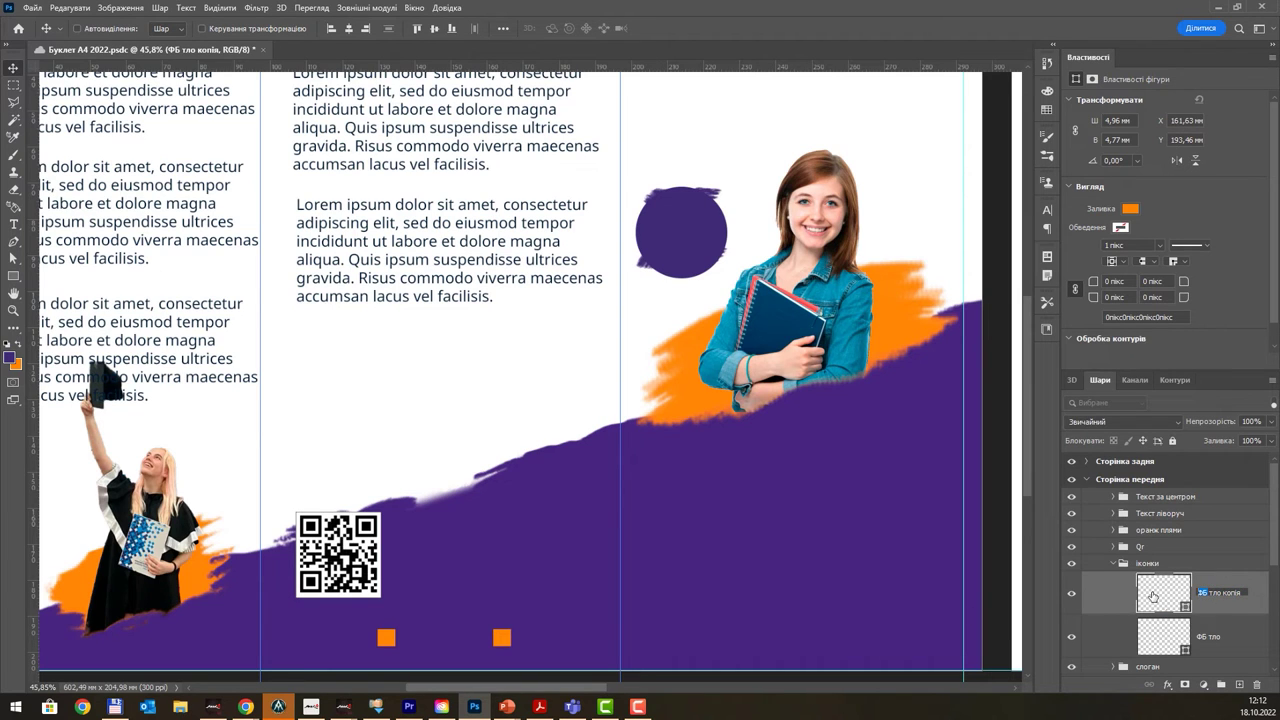
text(ІНСТ тло)
key(Return)
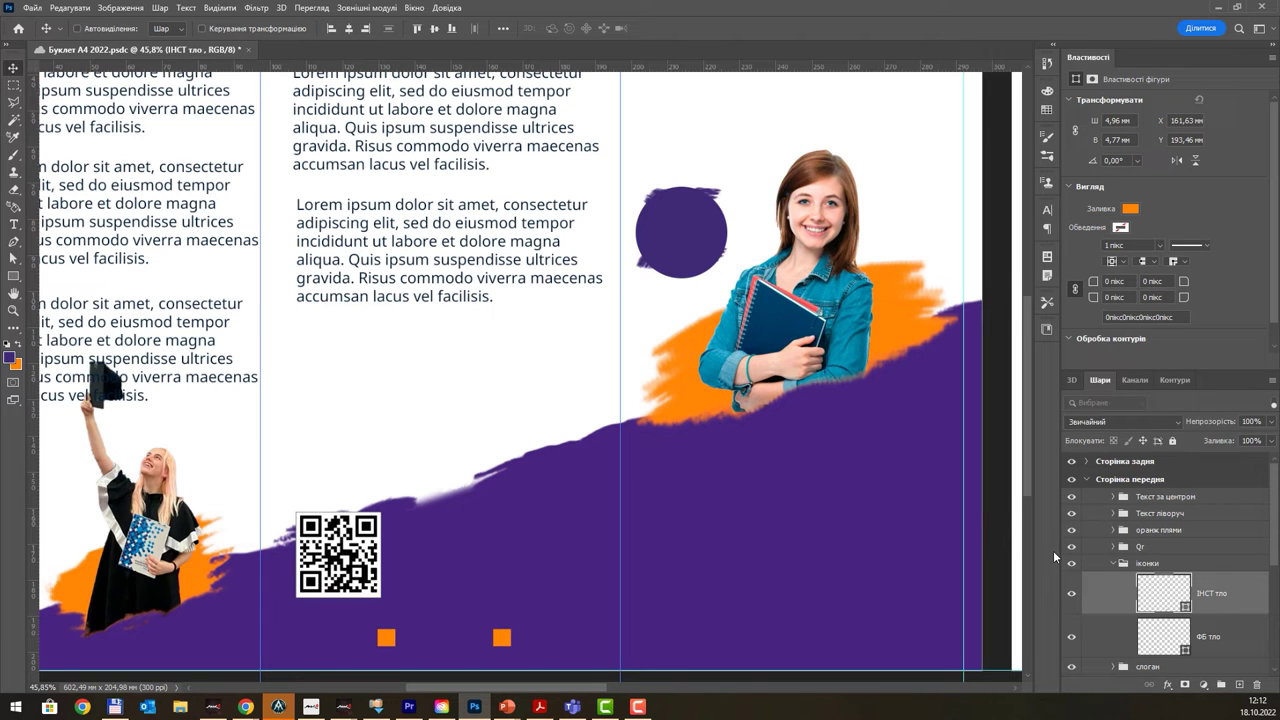
scroll(638, 519, down, 1)
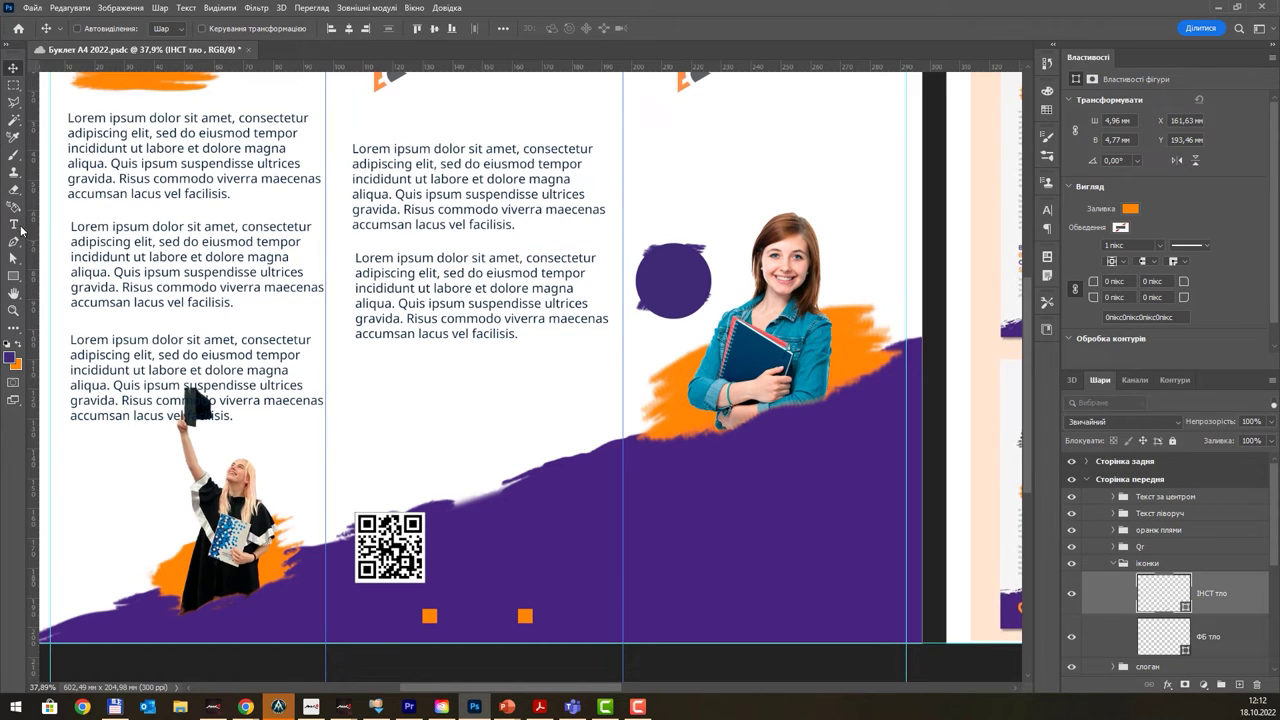
- Add a white 10 pt Facebook text label between the orange squares
click(14, 224)
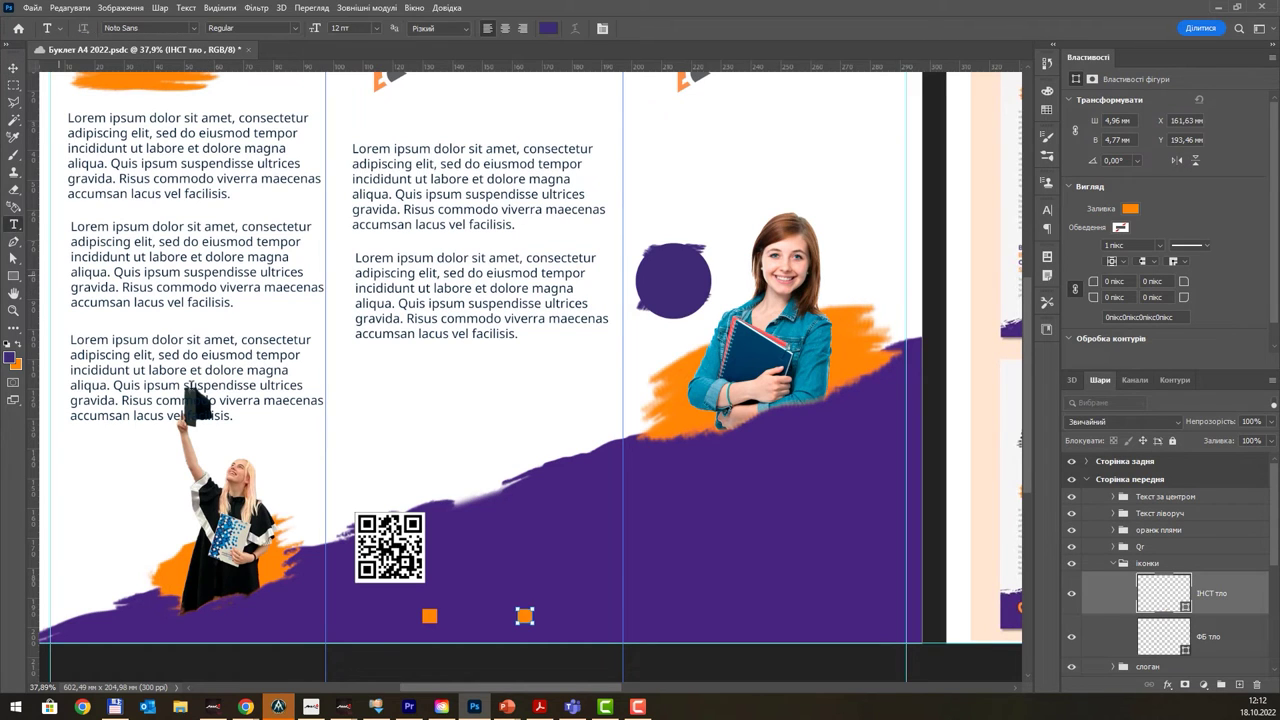
click(447, 615)
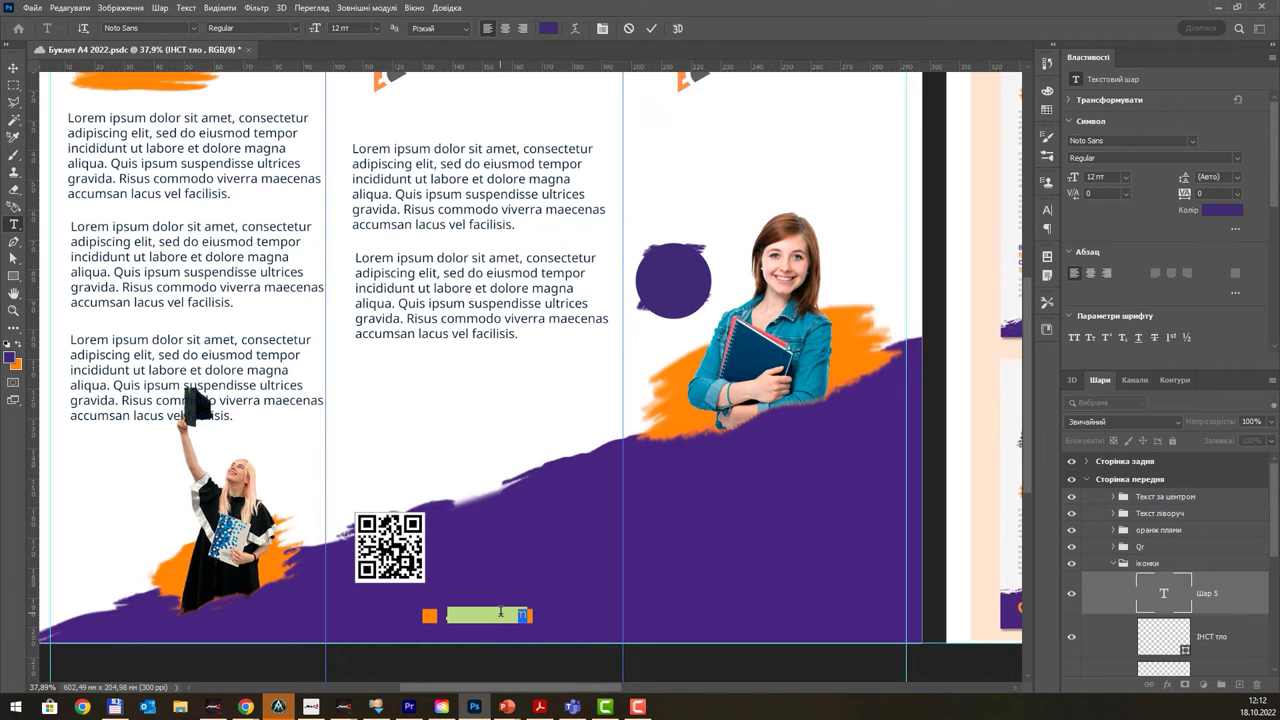
key(BackSpace)
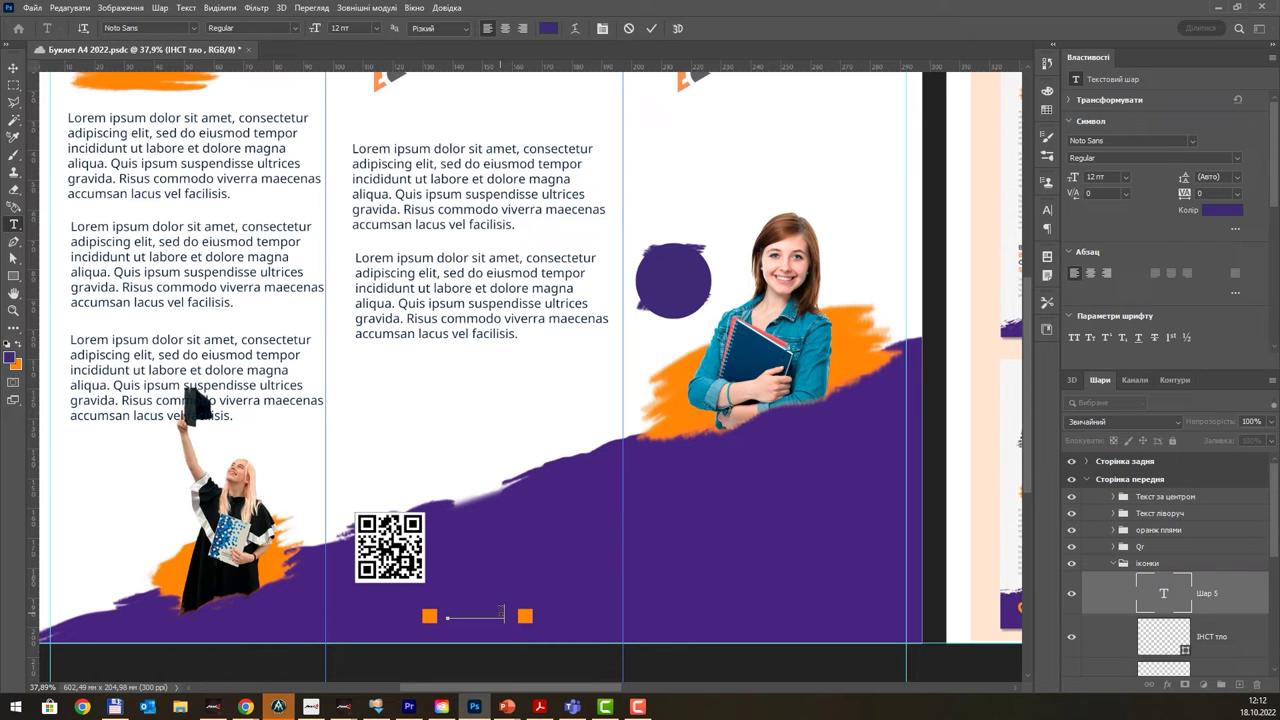
key(ctrl+a)
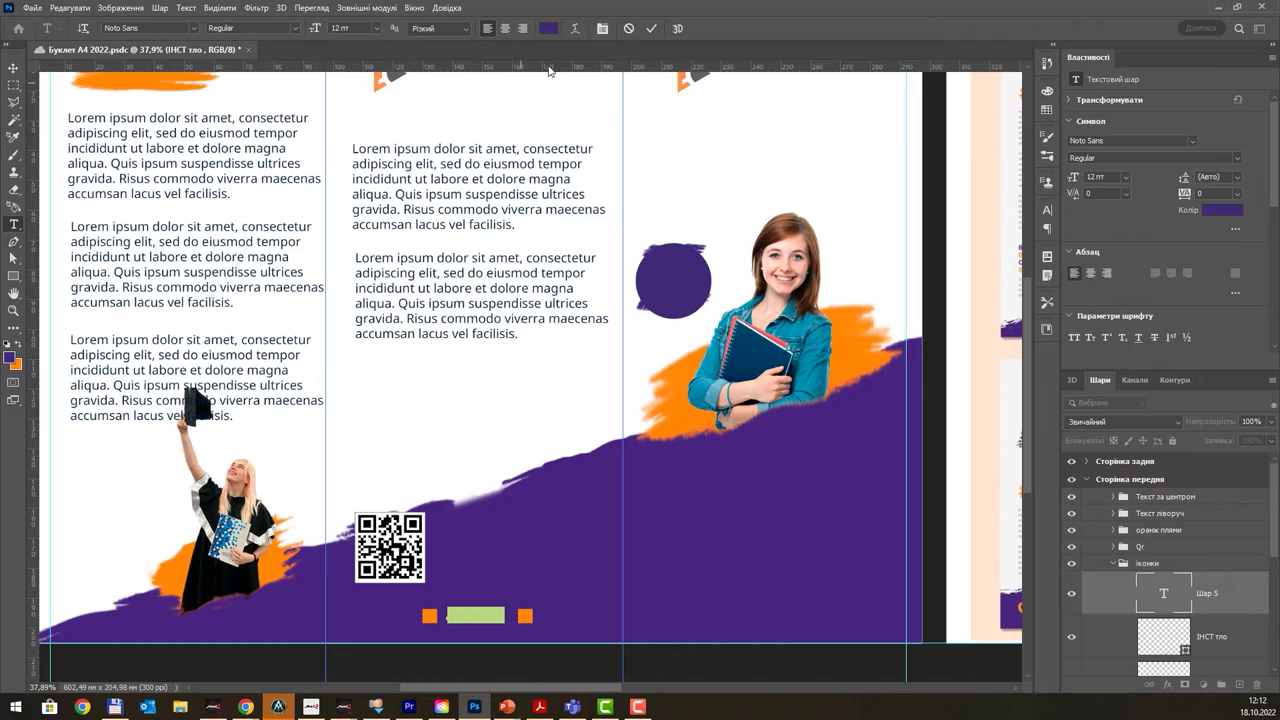
click(548, 28)
click(856, 90)
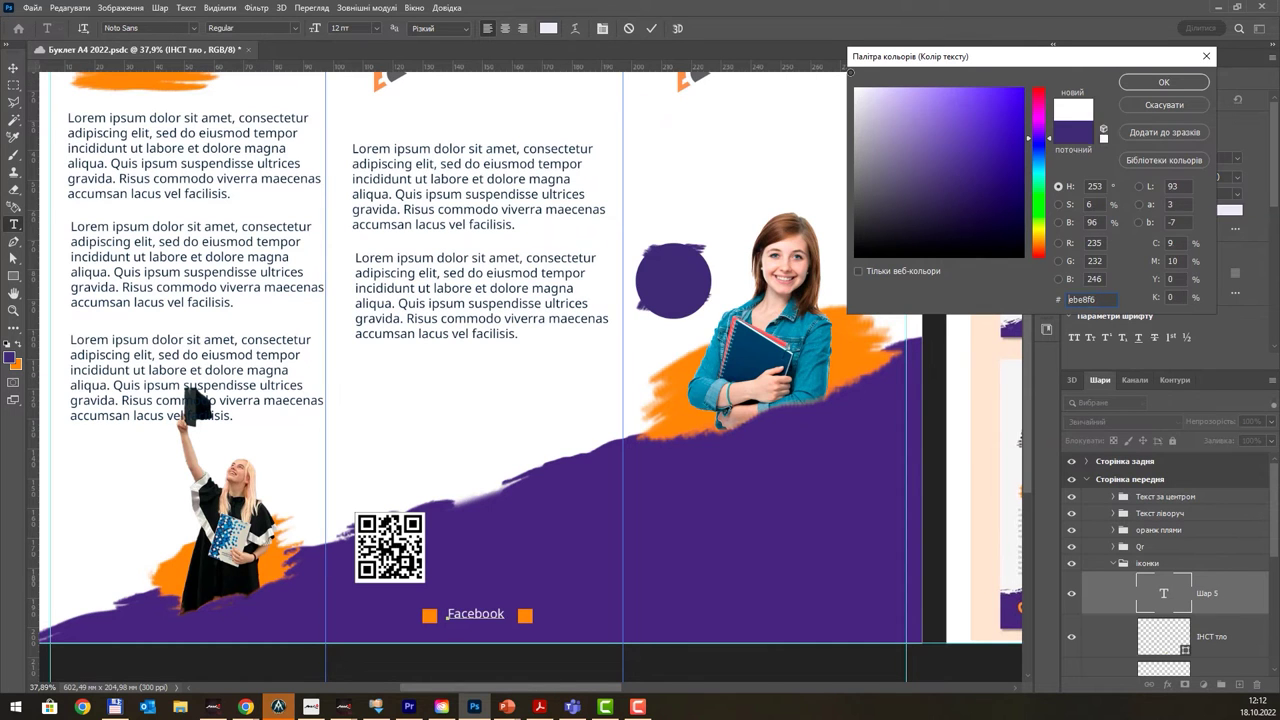
key(Return)
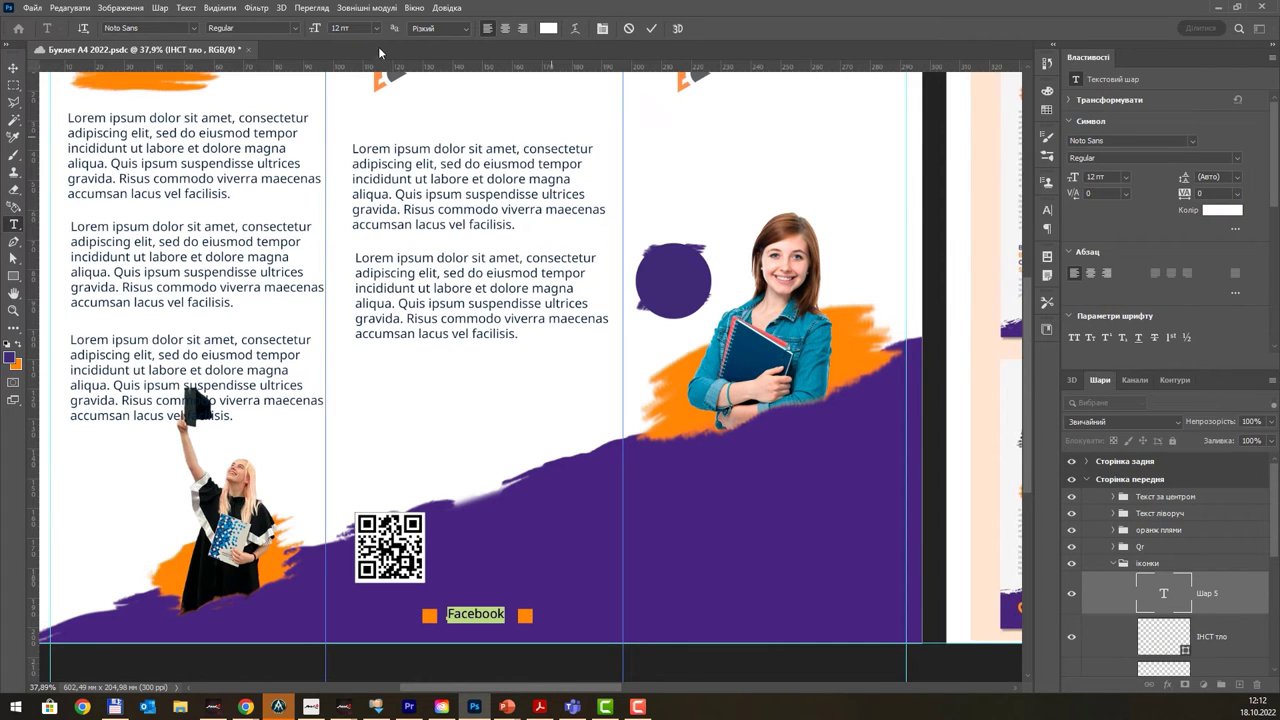
click(378, 31)
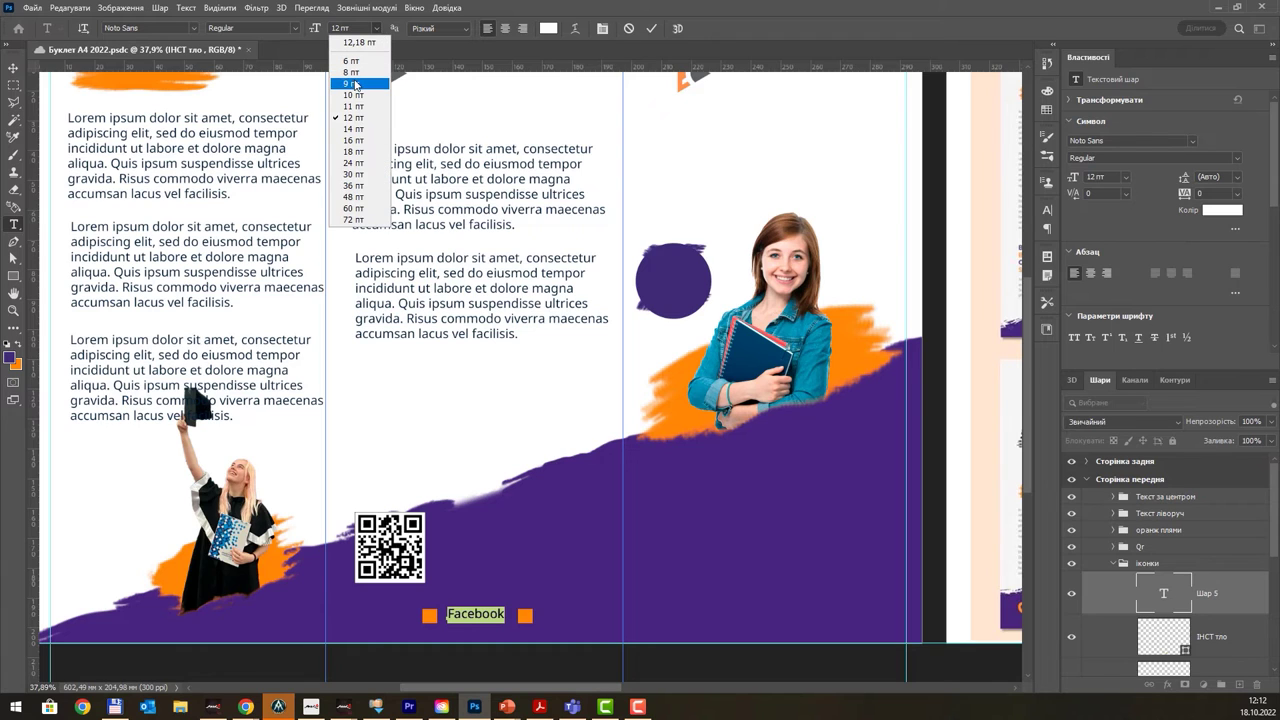
click(354, 95)
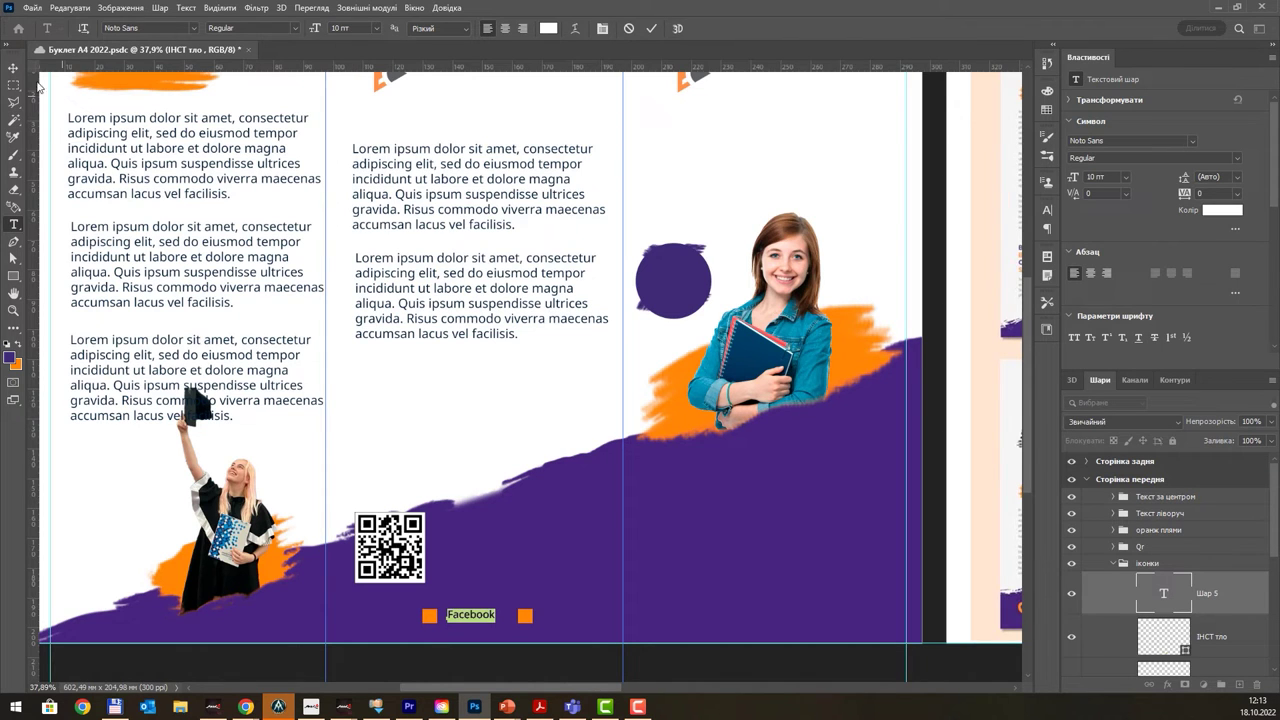
click(11, 68)
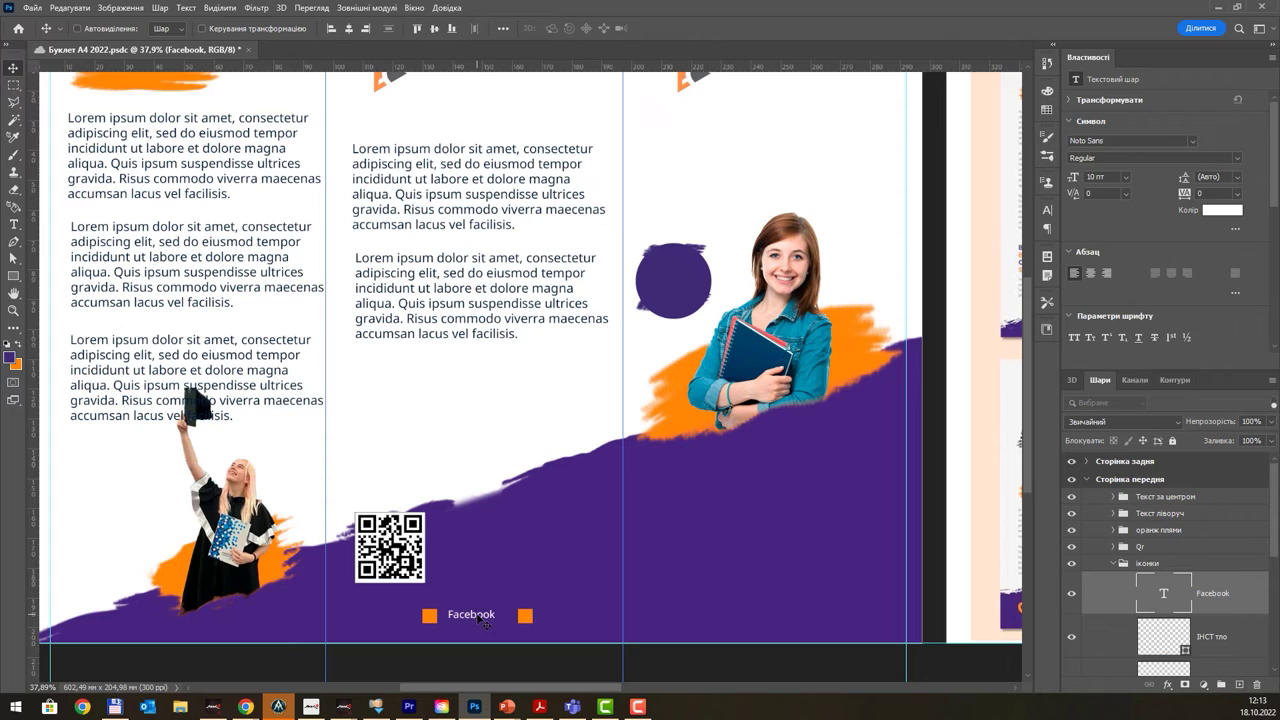
- Nudge the Facebook label, shift the ФБ тло square left, and lower the bottom guide to 205 mm
drag(480, 620, 473, 620)
ctrl+click(430, 616)
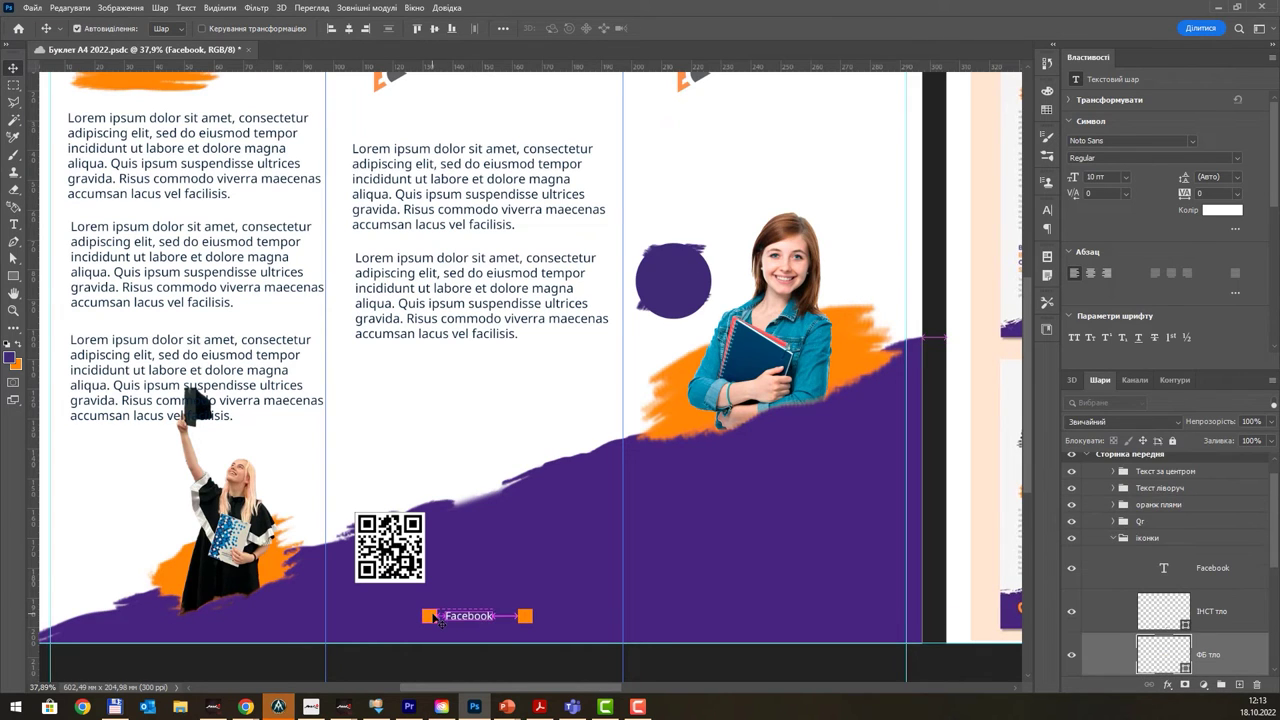
scroll(768, 262, down, 1)
scroll(536, 385, down, 2)
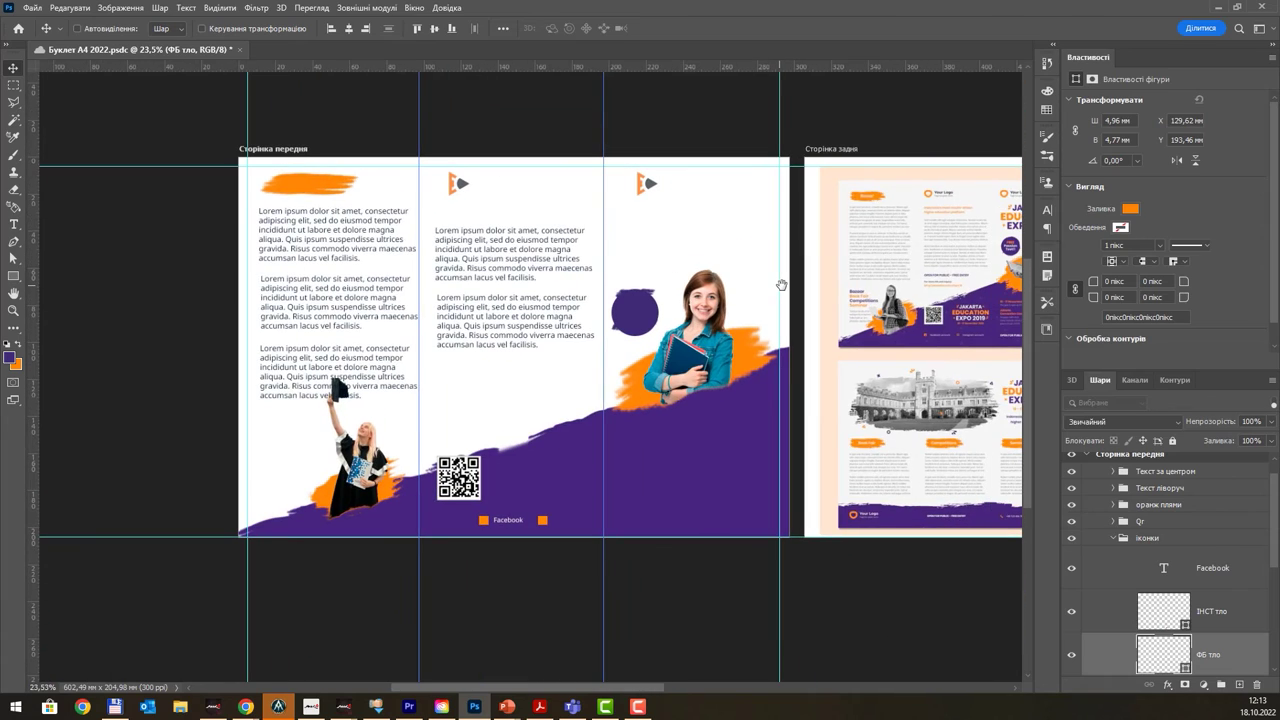
scroll(500, 478, up, 2)
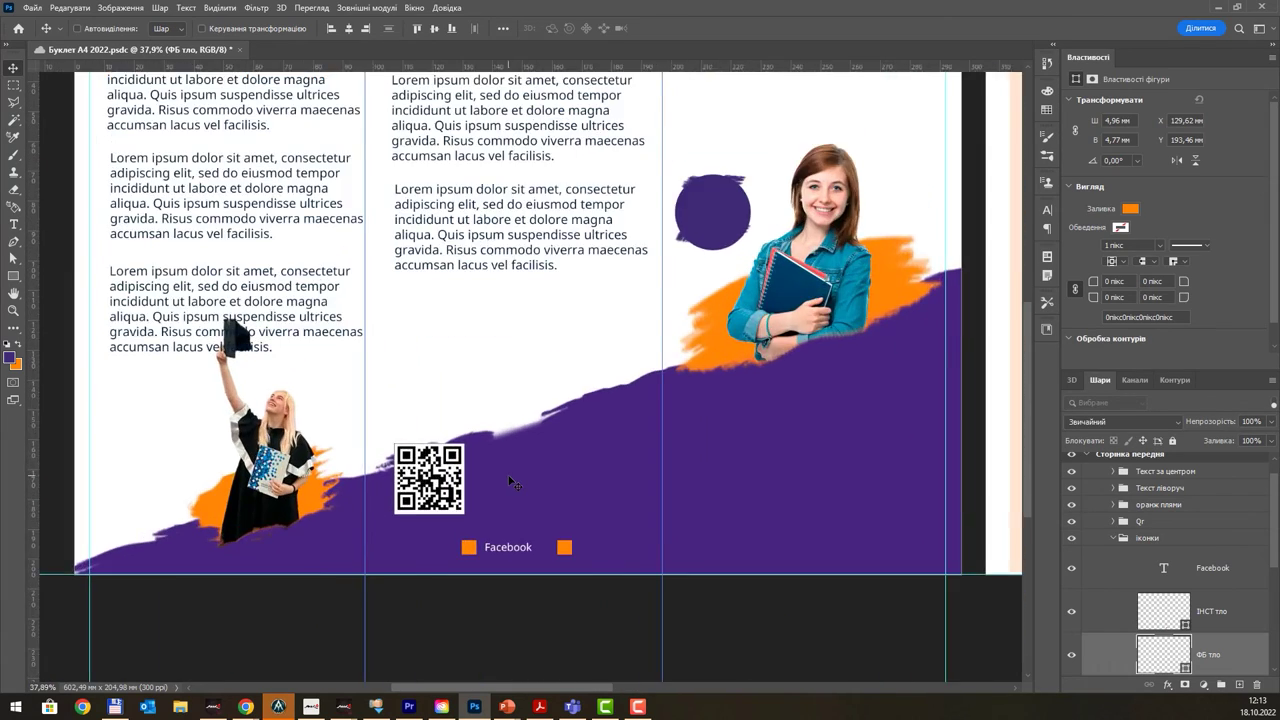
scroll(505, 480, down, 3)
scroll(512, 482, up, 1)
scroll(512, 483, up, 4)
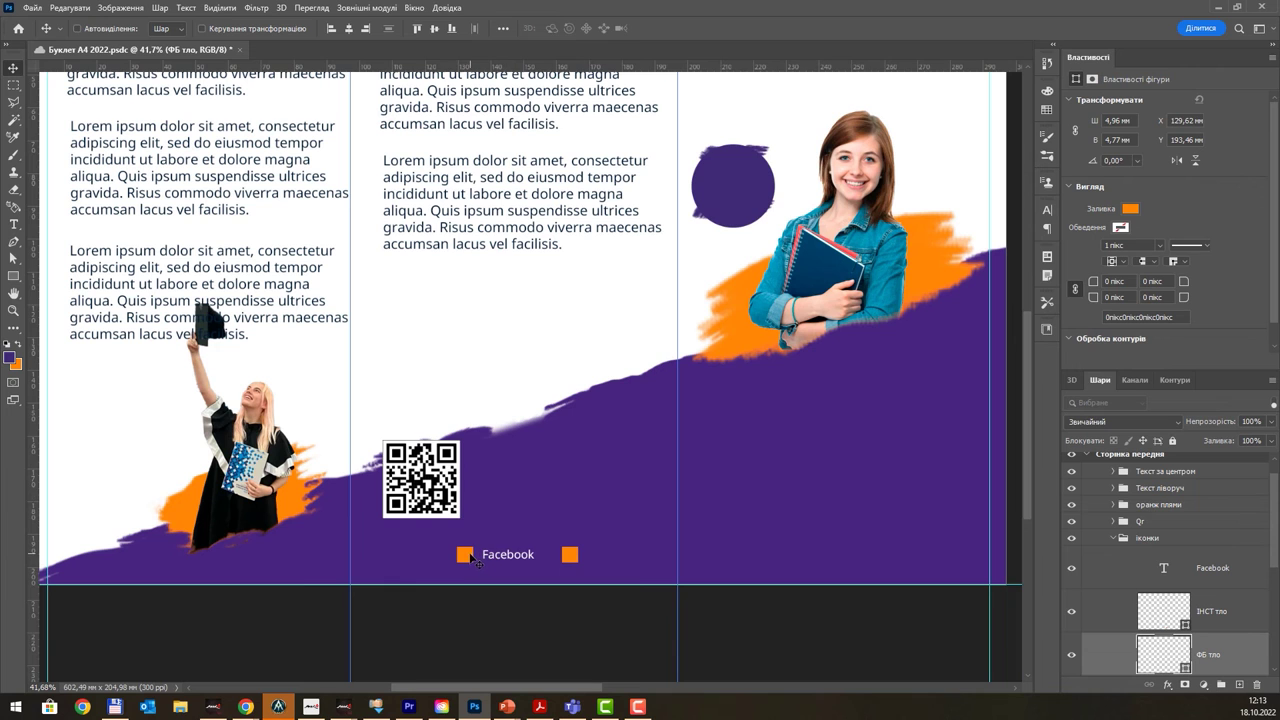
drag(463, 553, 373, 558)
scroll(455, 570, down, 3)
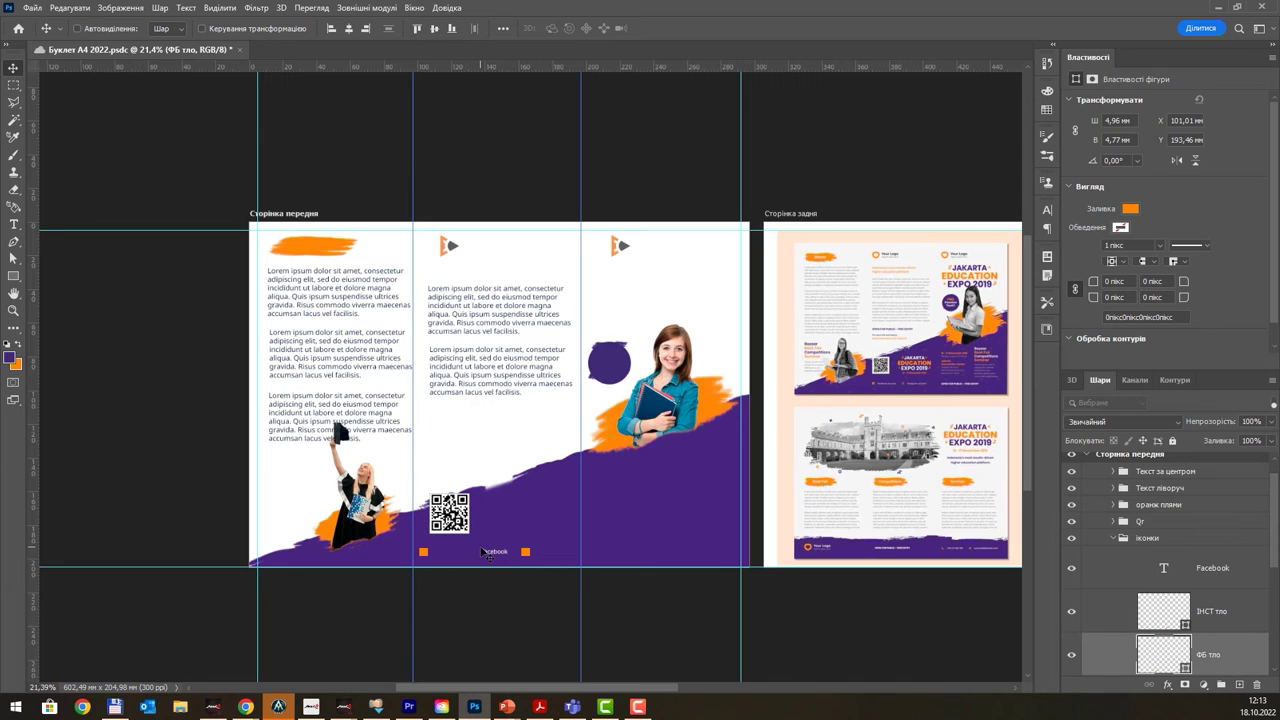
scroll(310, 560, up, 1)
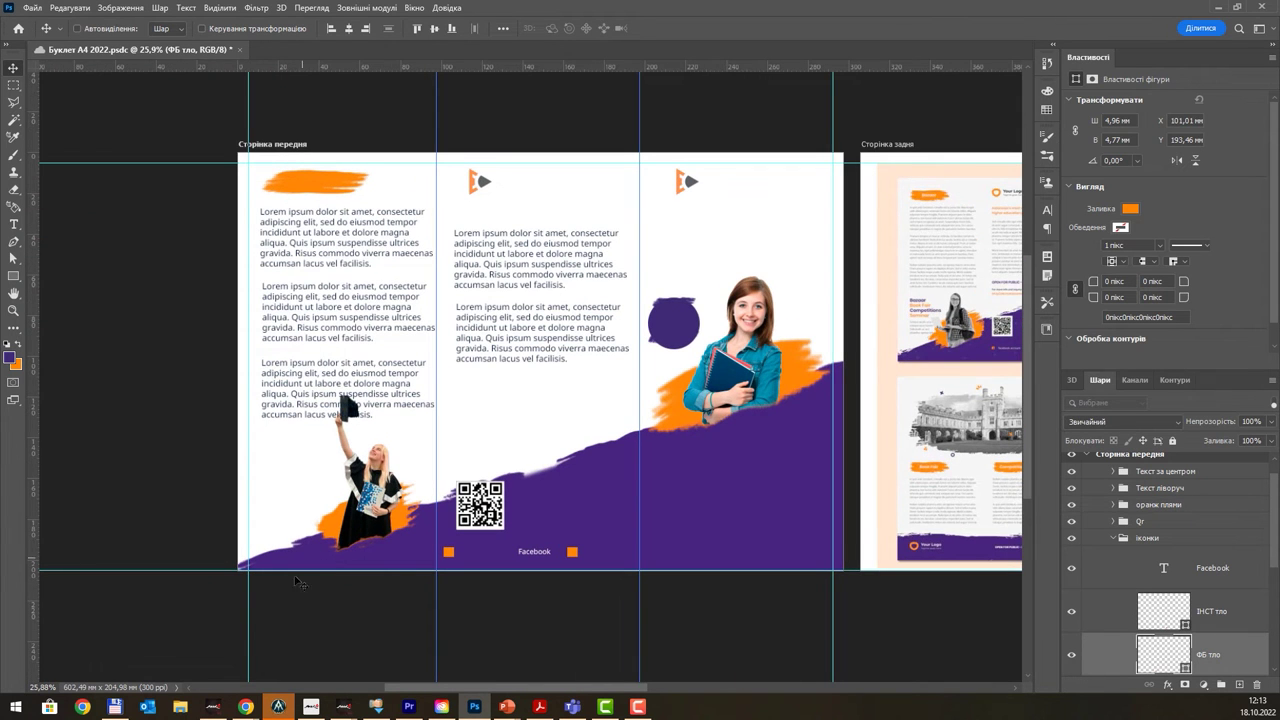
drag(205, 564, 206, 570)
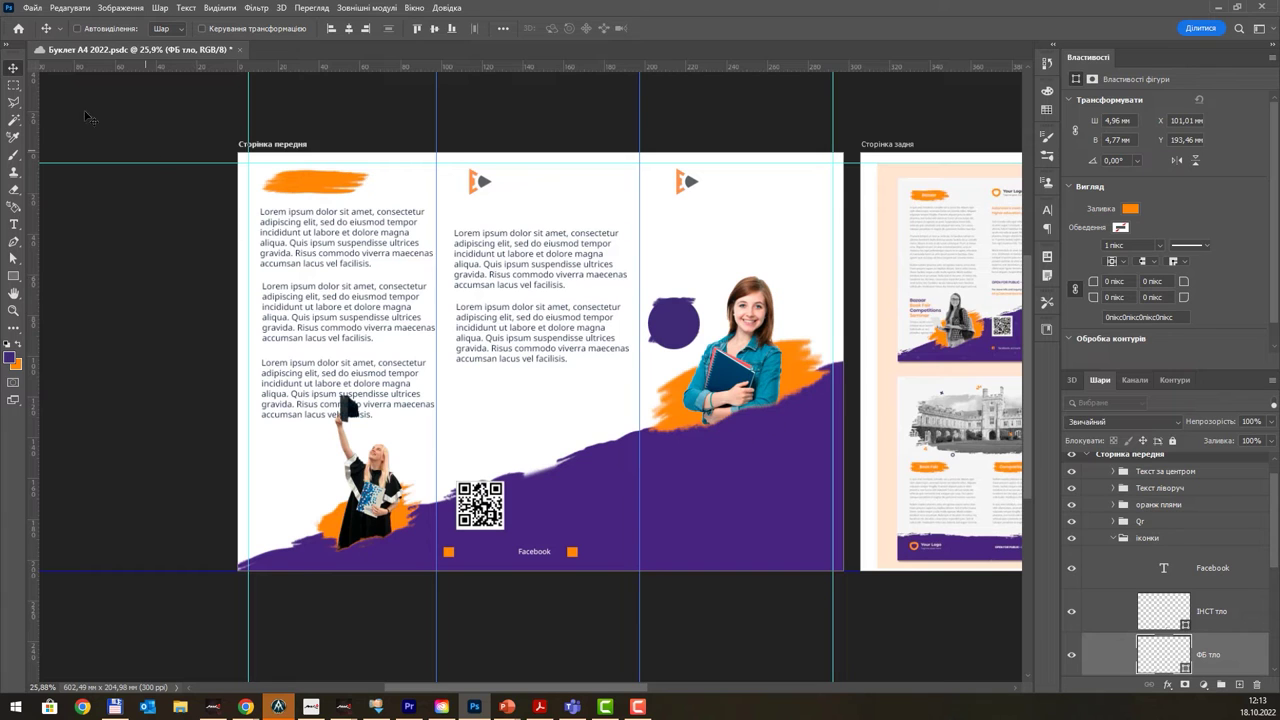
- Extend the Сторінка передня artboard's bottom edge so it becomes 297.01 × 210.82 mm
click(14, 332)
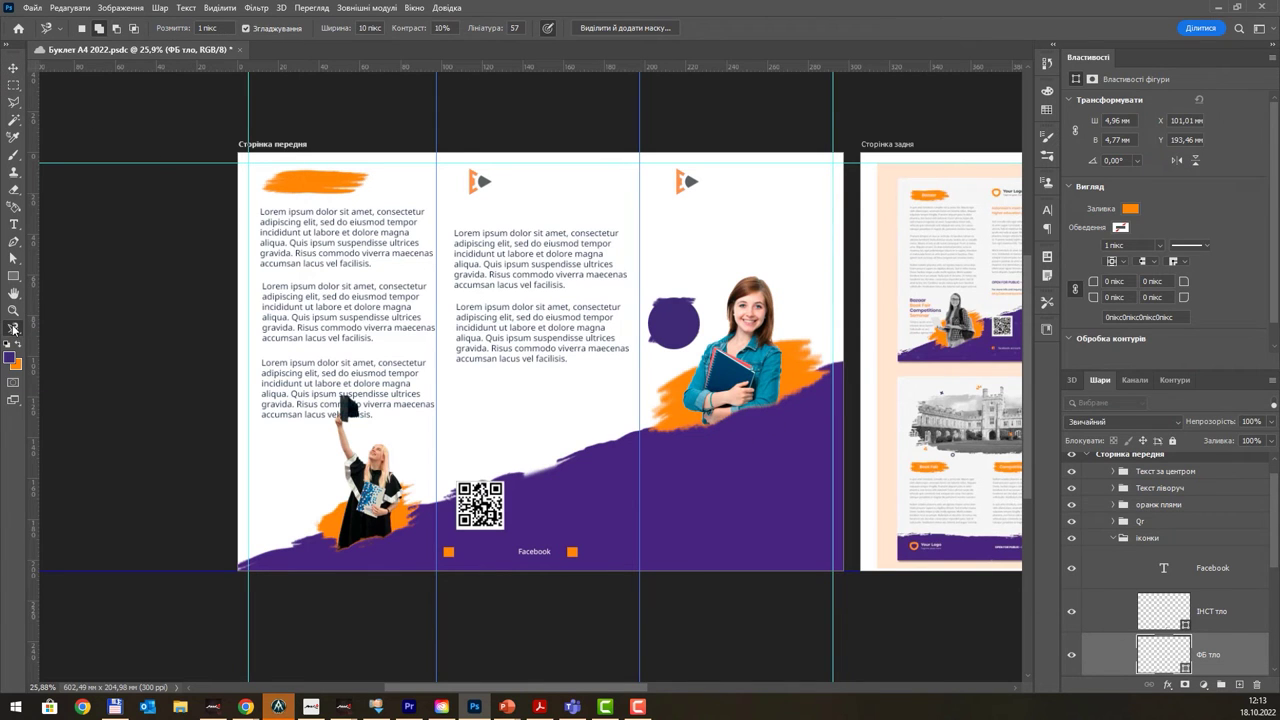
right_click(14, 328)
click(114, 300)
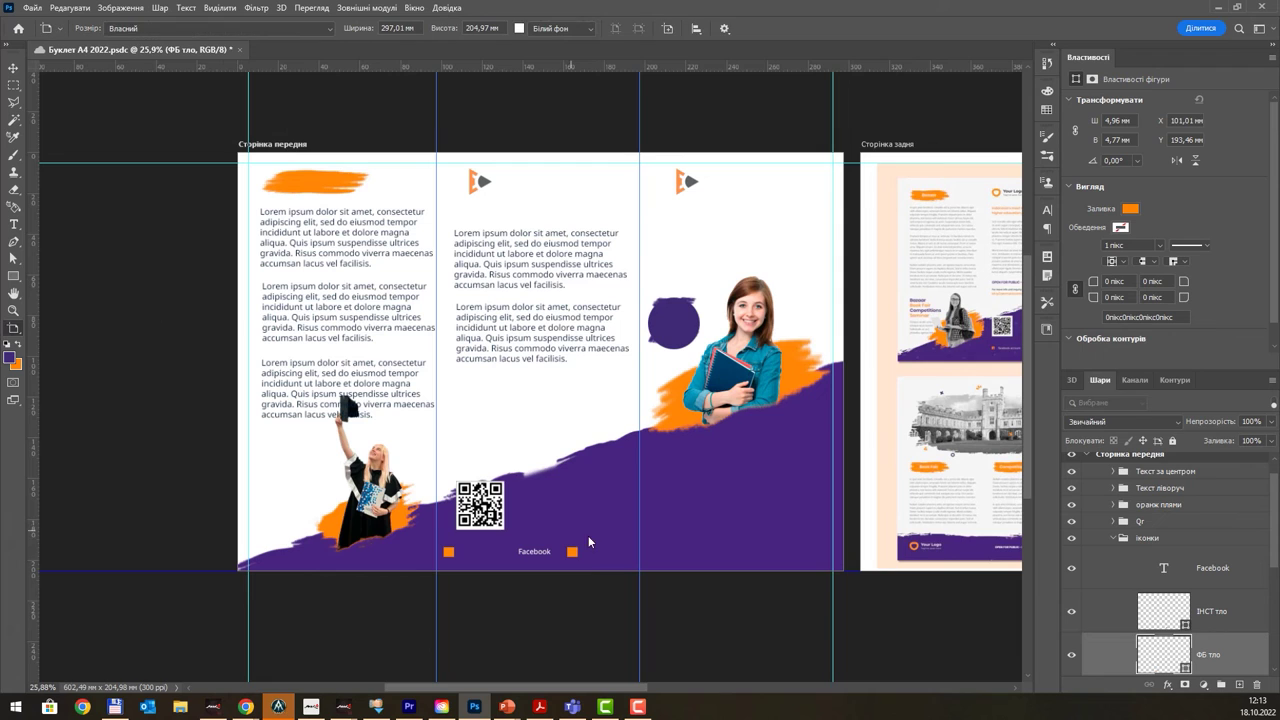
key(v)
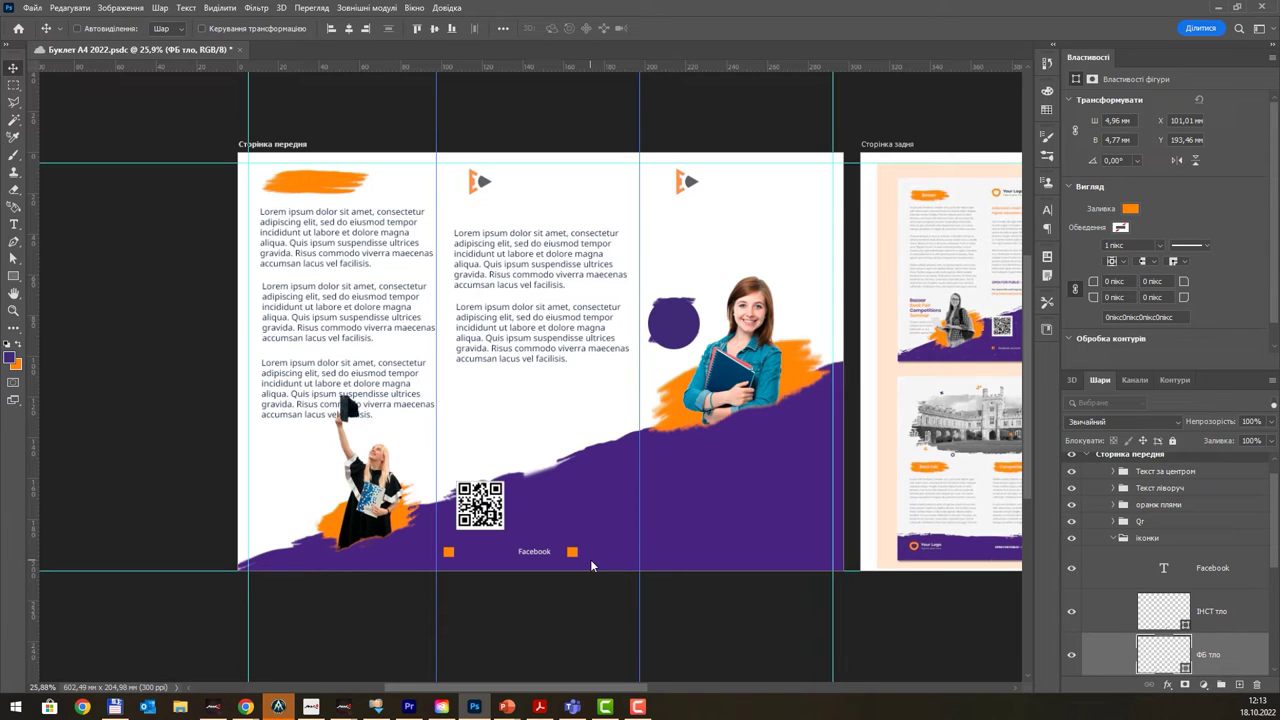
scroll(1145, 488, up, 1)
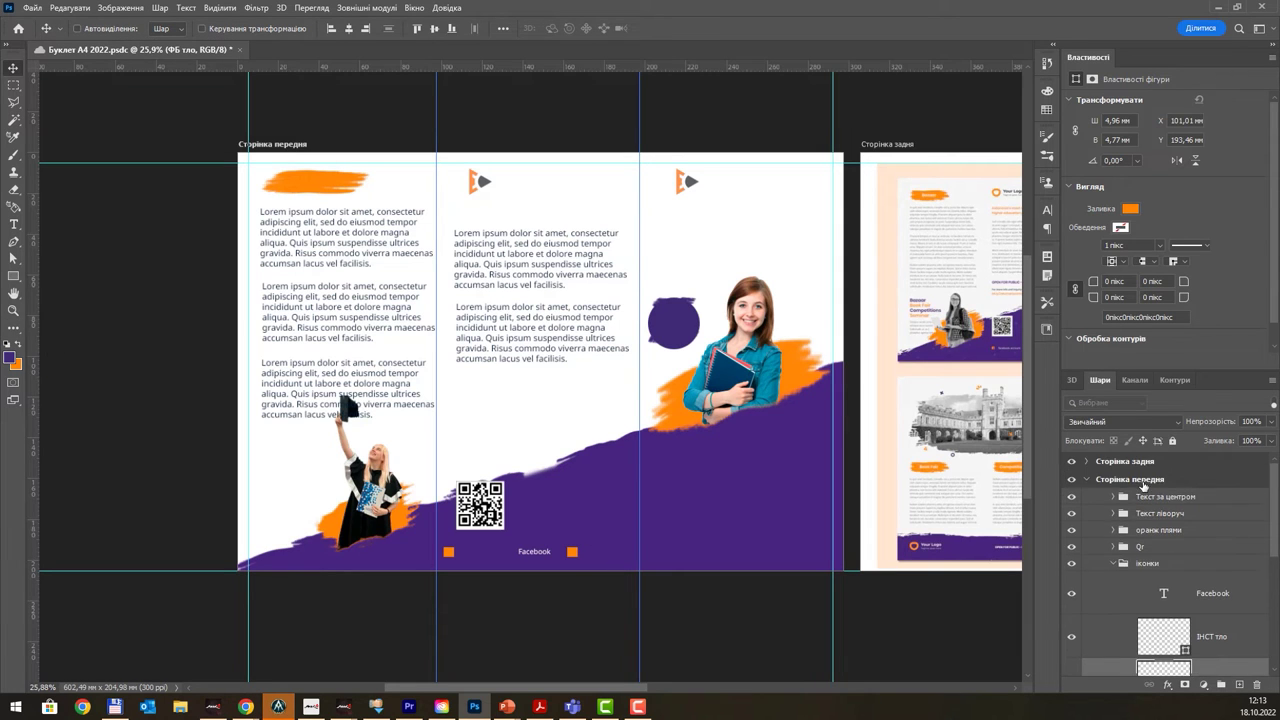
click(1164, 480)
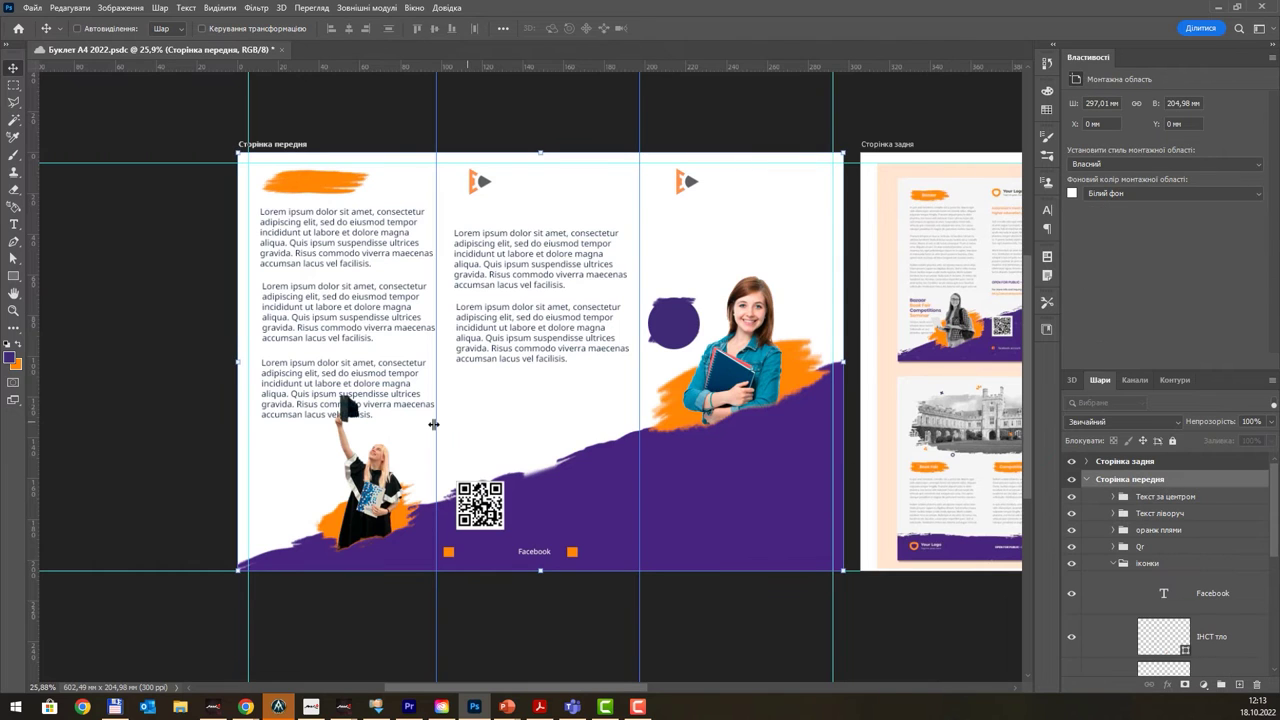
click(13, 327)
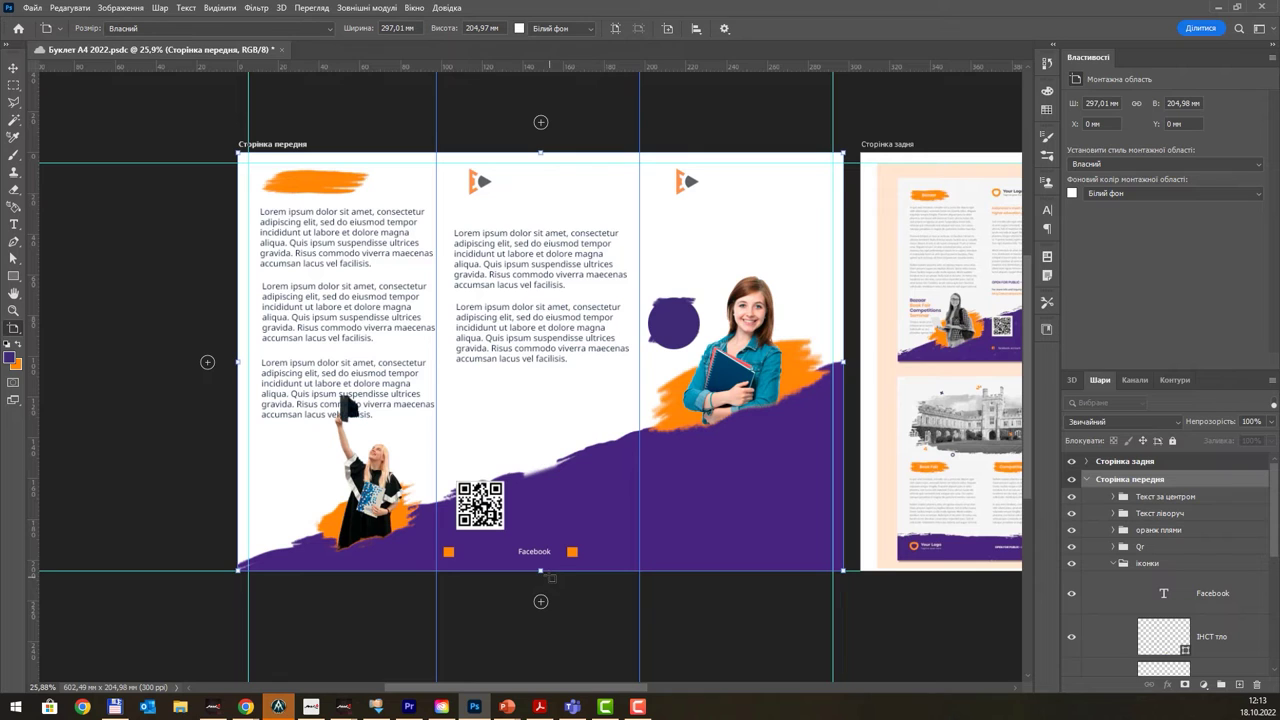
mouse_move(540, 570)
mouse_down()
mouse_move(541, 593)
mouse_move(540, 582)
mouse_up()
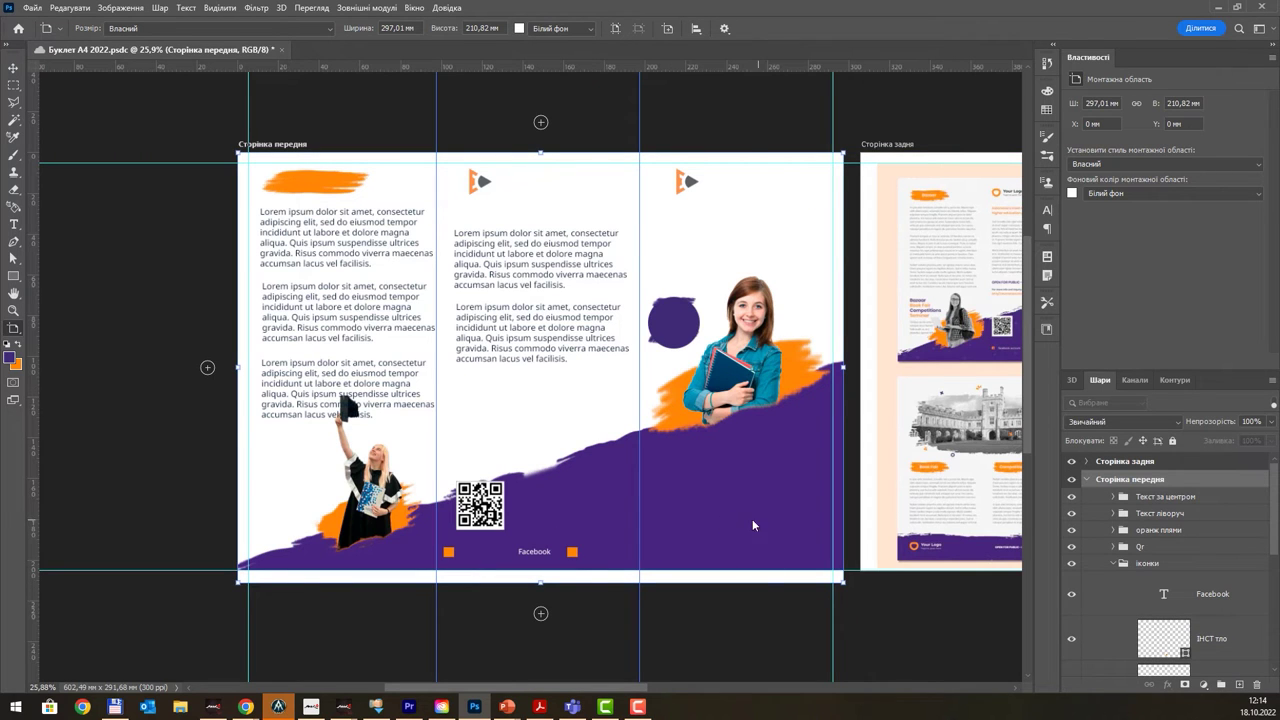
click(13, 68)
click(705, 512)
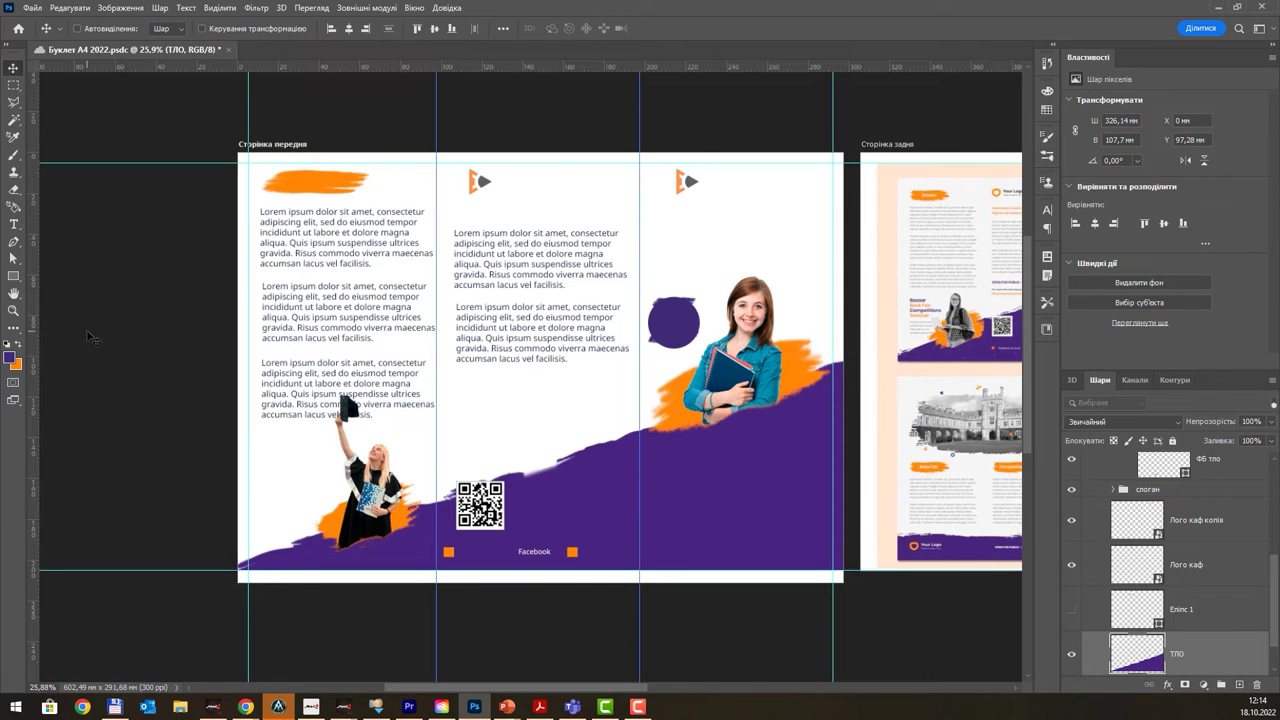
- Brush purple over the bottom white strip on ТЛО at size 500, toggling Еліпс 1 visibility
key(b)
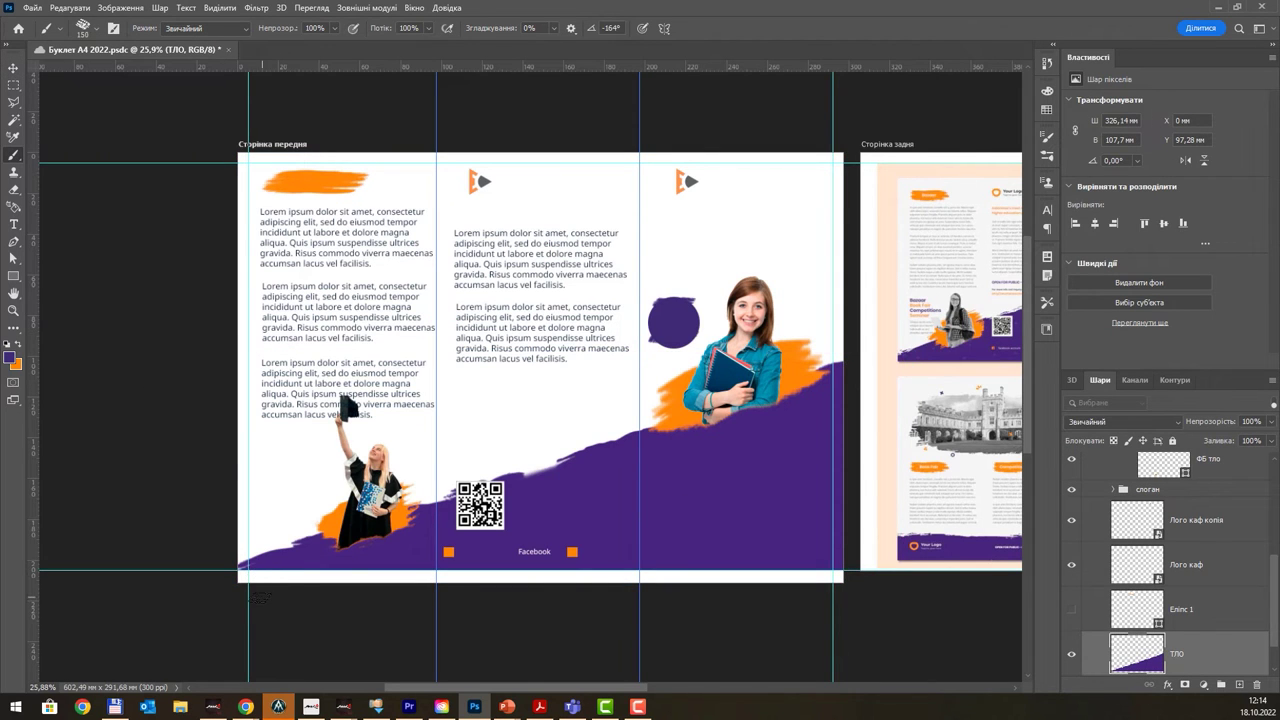
key(bracketright)
drag(245, 577, 372, 577)
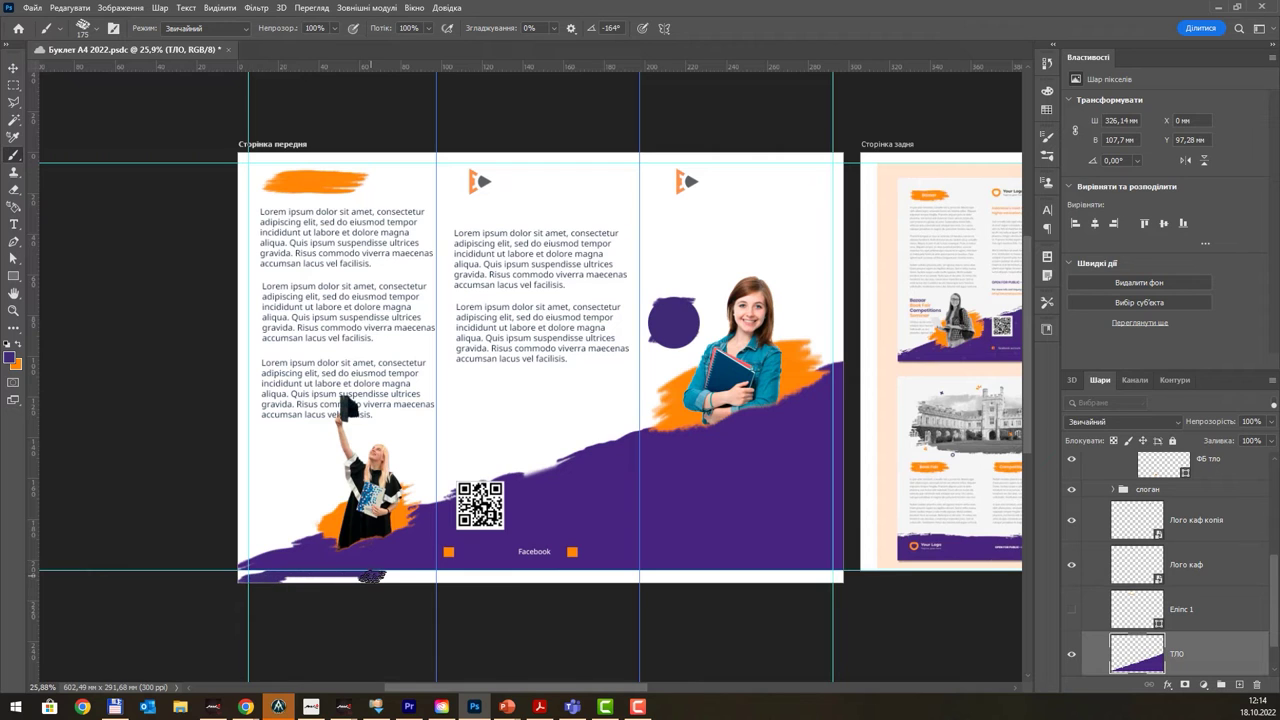
key(bracketright)
key(bracketright)
key(bracketright)
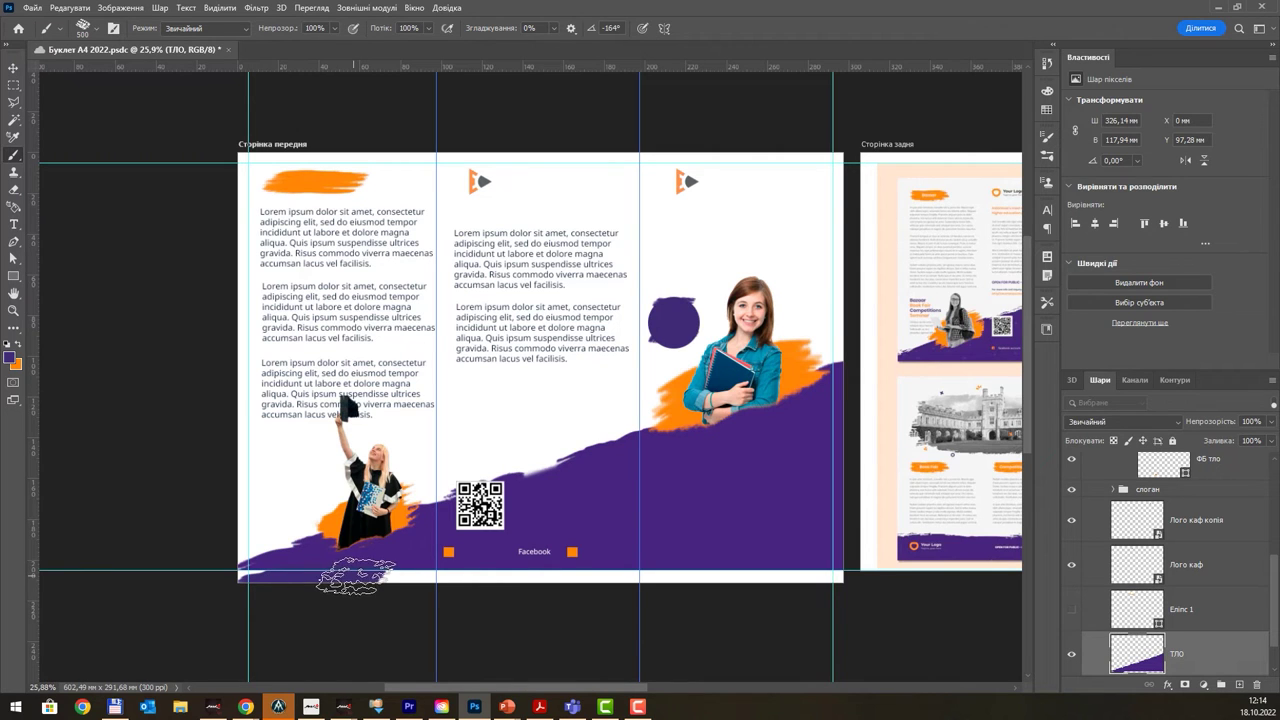
drag(355, 577, 837, 578)
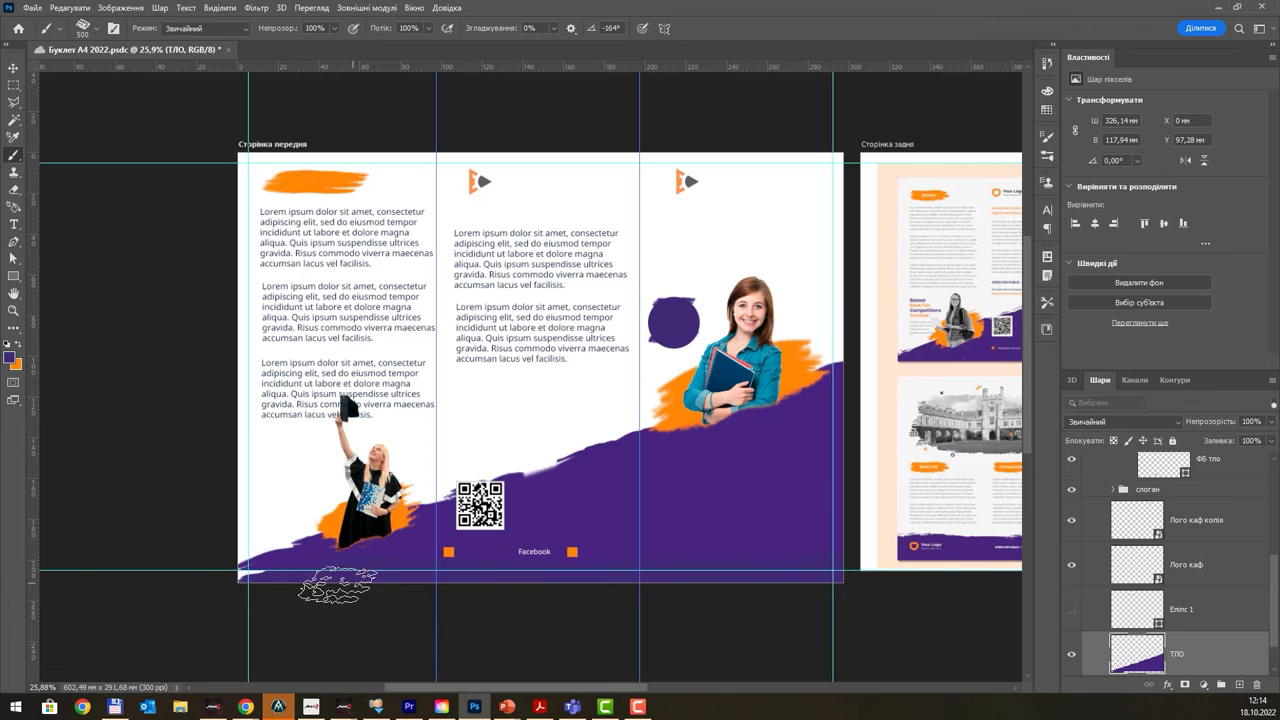
drag(338, 585, 214, 591)
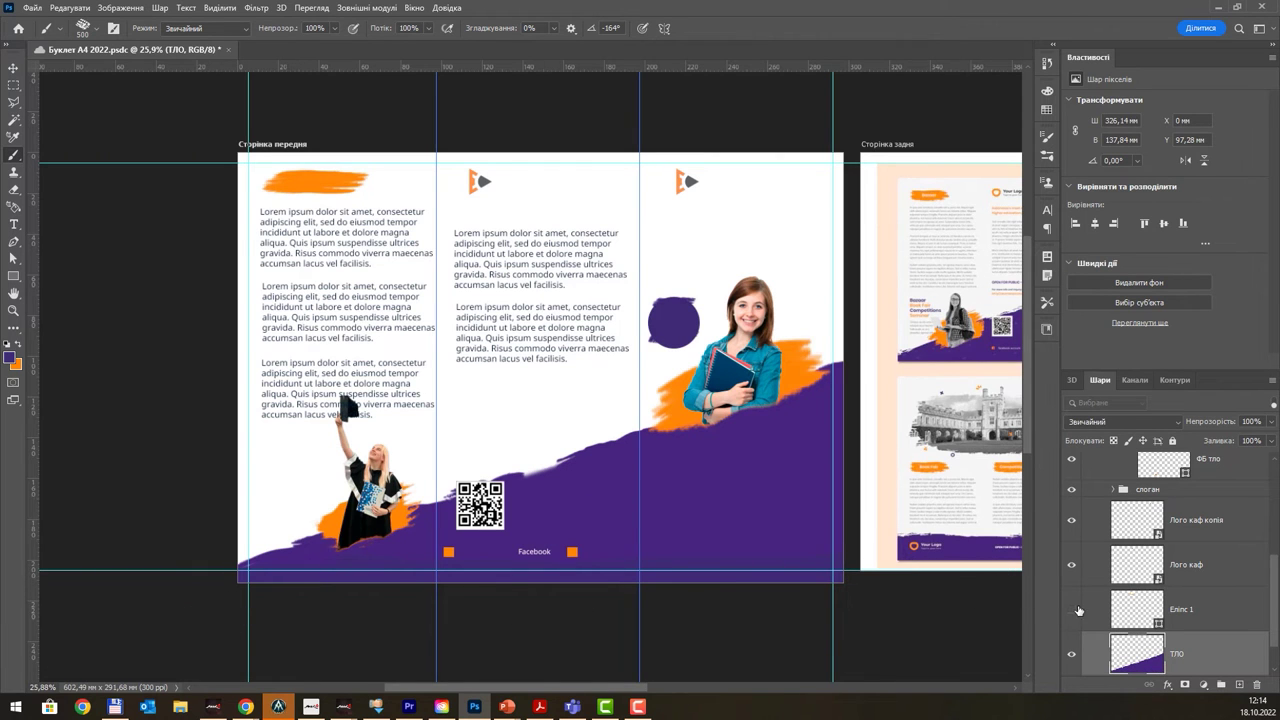
click(1072, 610)
- Shift the Facebook label and ІНСТ тло square left, then duplicate the label as Instagram
key(v)
ctrl+click(456, 554)
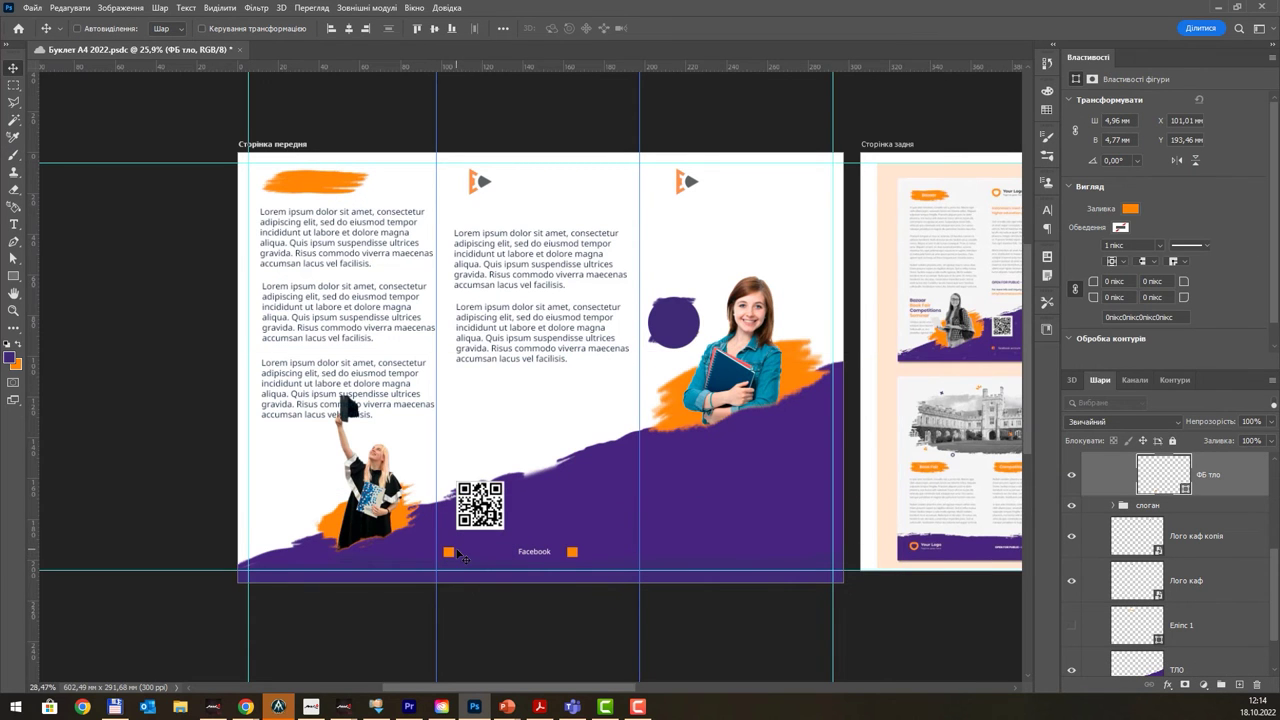
scroll(459, 555, up, 3)
scroll(500, 552, up, 3)
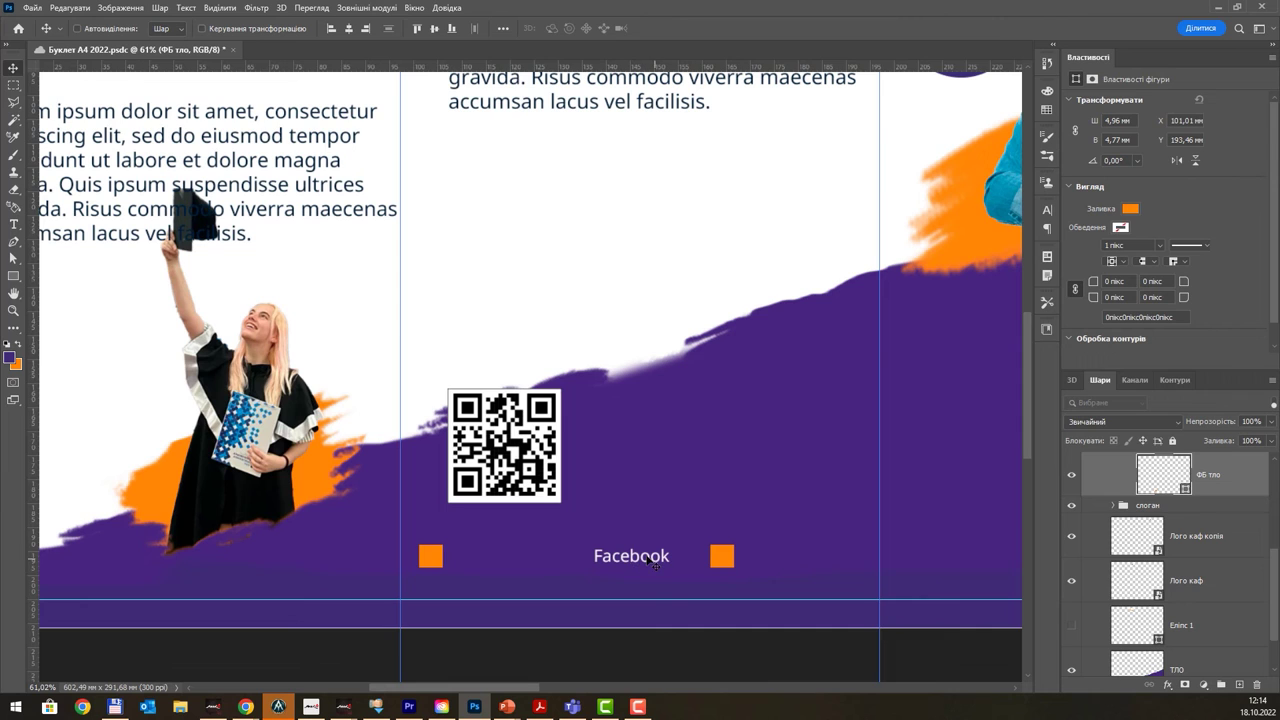
drag(639, 563, 501, 565)
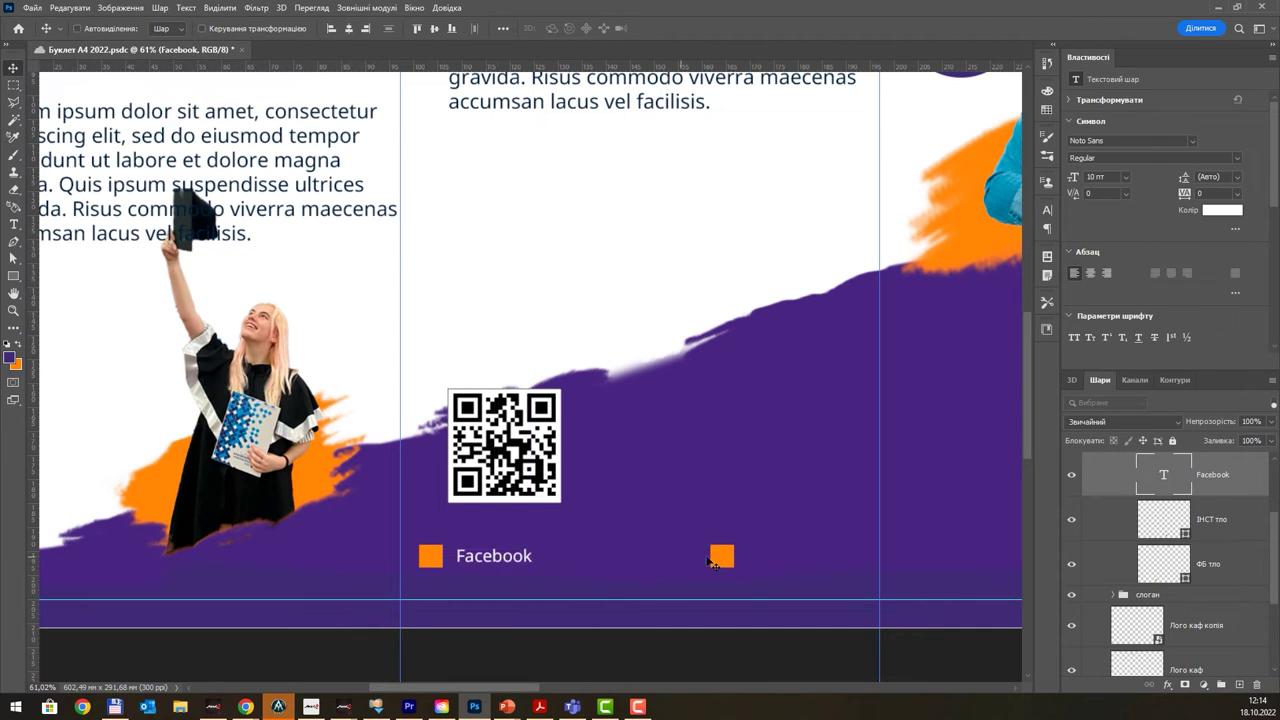
drag(720, 557, 636, 561)
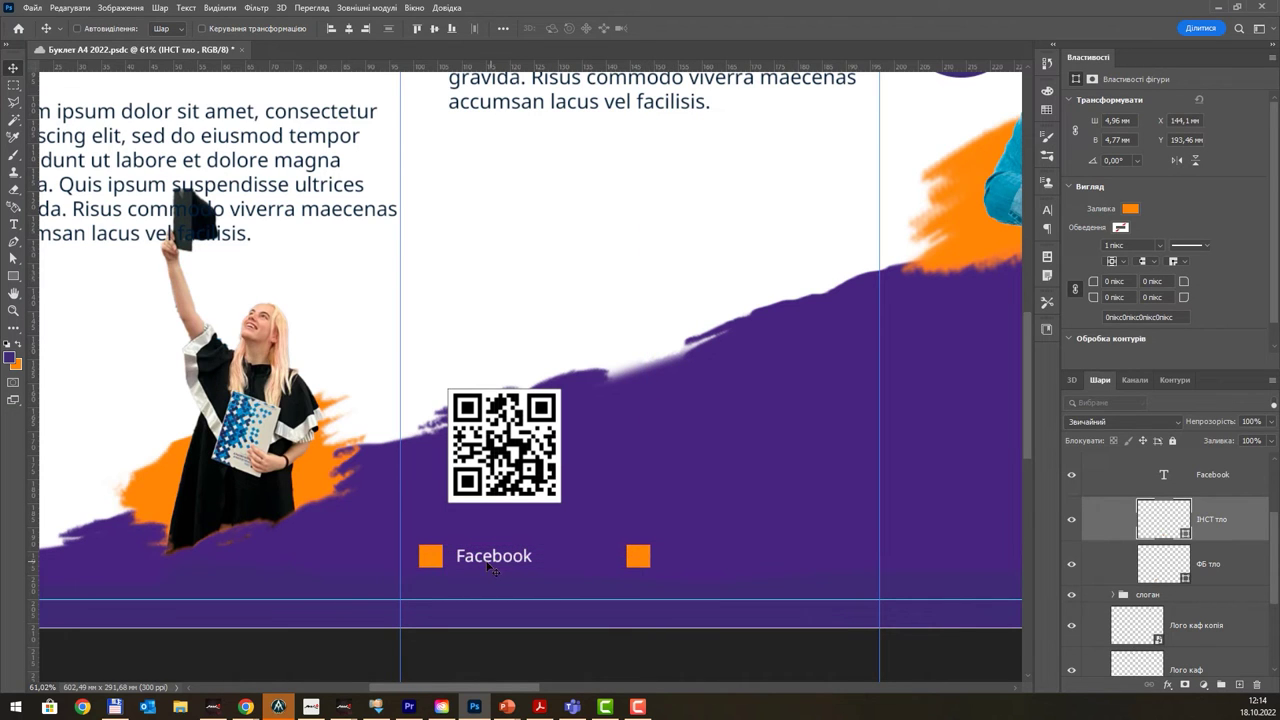
mouse_move(515, 558)
mouse_down()
mouse_move(742, 563)
mouse_move(722, 565)
mouse_up()
double_click(707, 558)
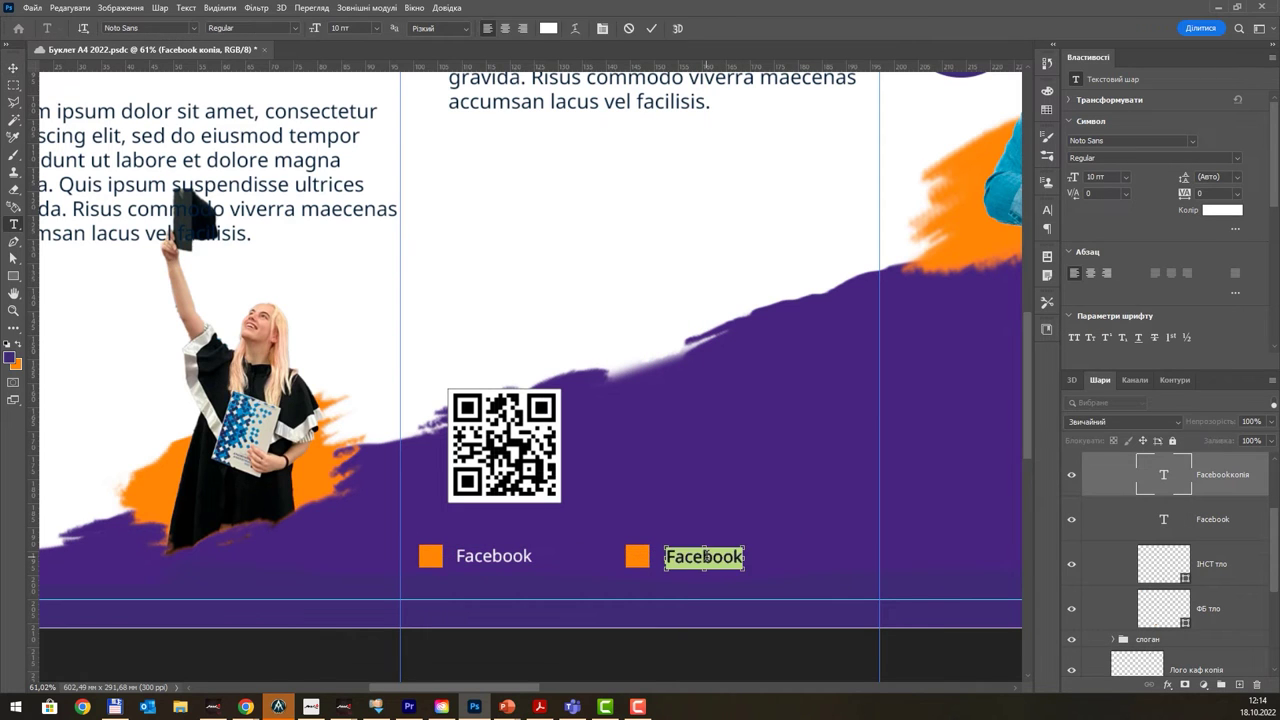
key(BackSpace)
text(Ins)
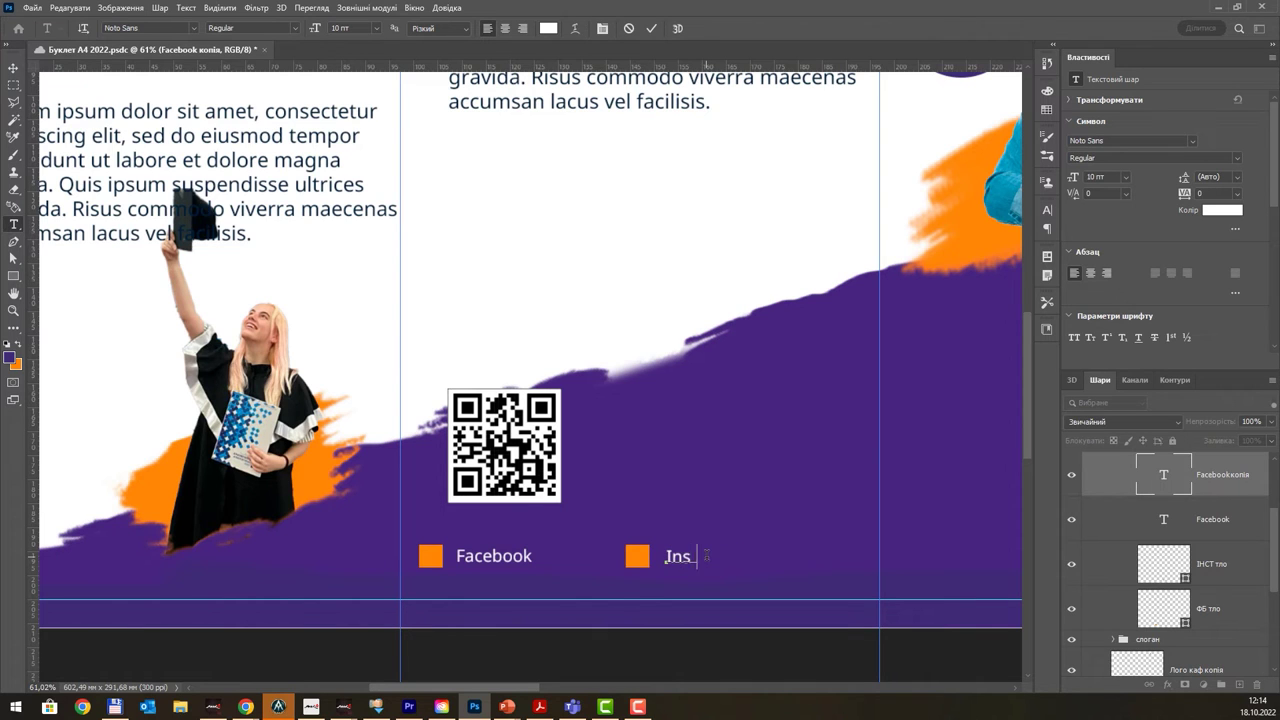
text(tagra)
text(m)
click(15, 69)
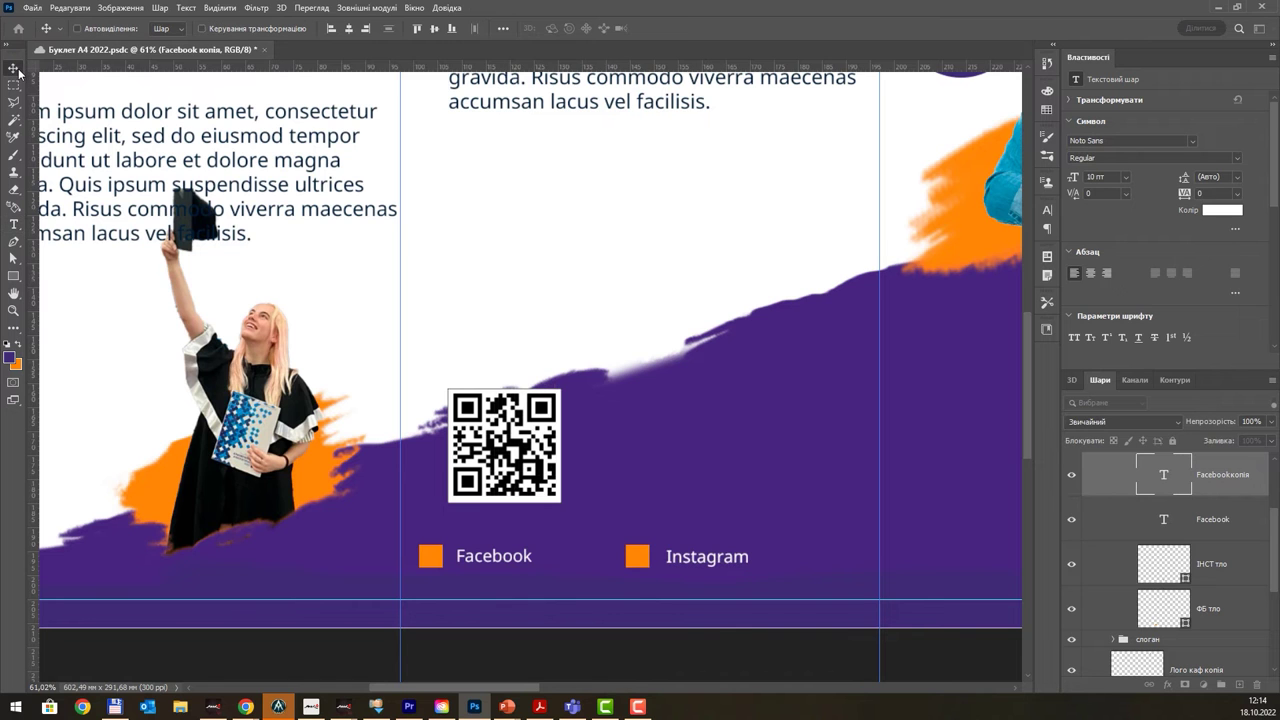
- Zoom out to about 28.5% and pan to frame the front panel beside the back page
scroll(775, 309, down, 3)
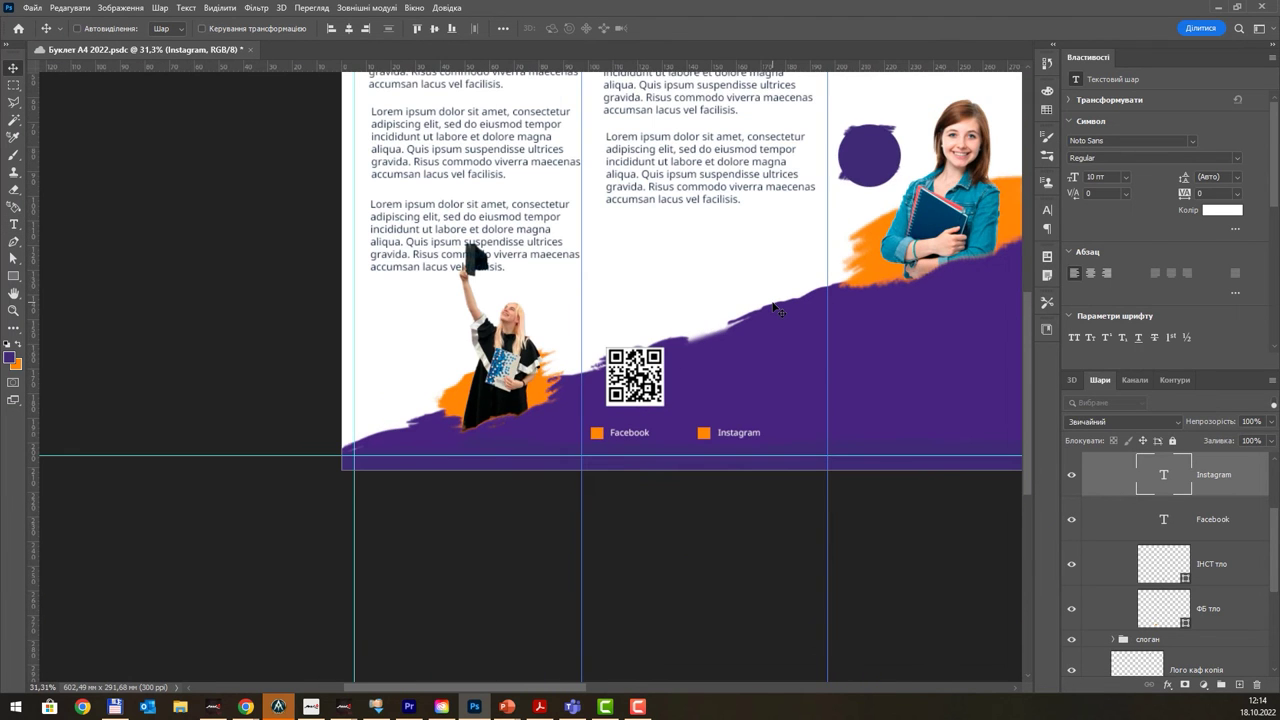
drag(858, 298, 601, 407)
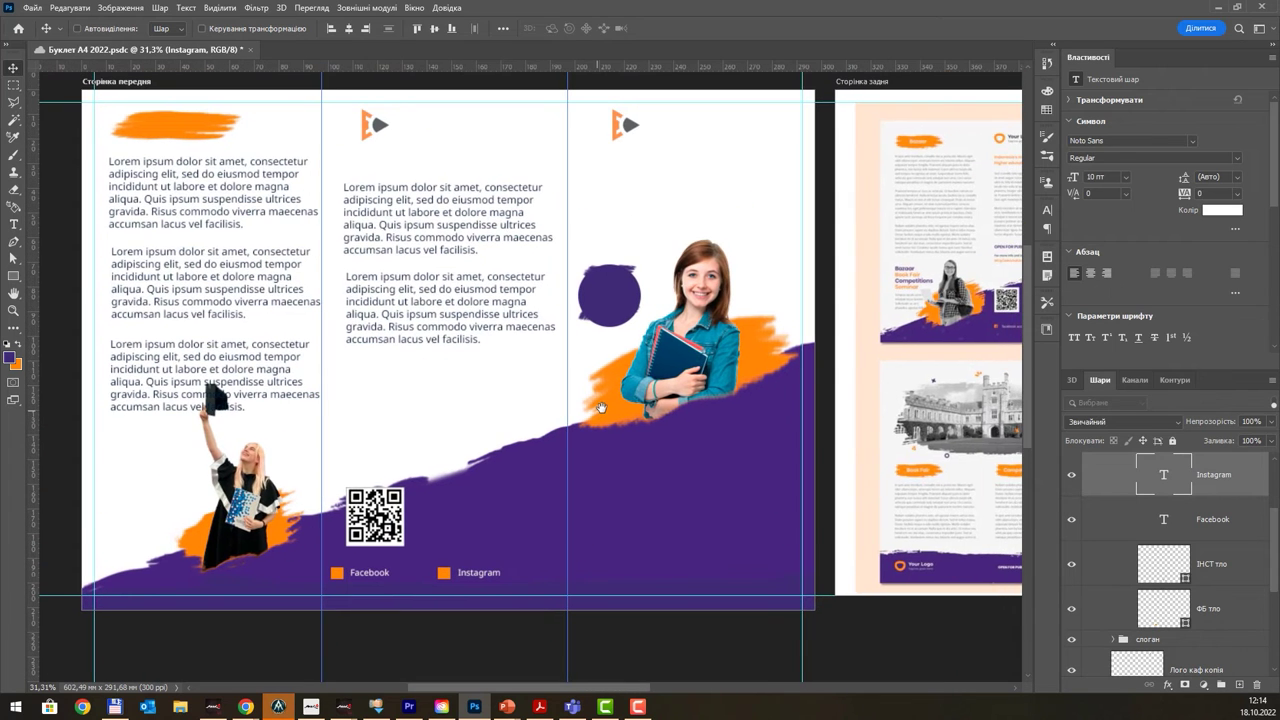
drag(601, 407, 432, 475)
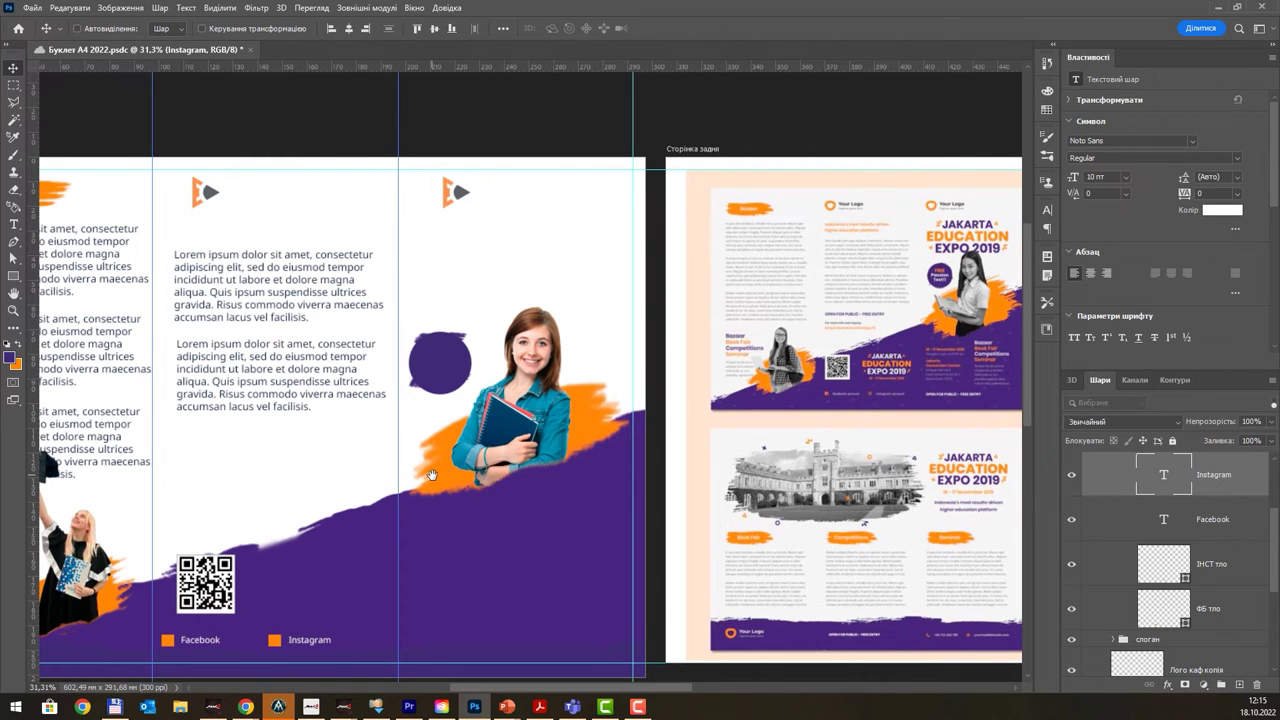
scroll(810, 430, up, 2)
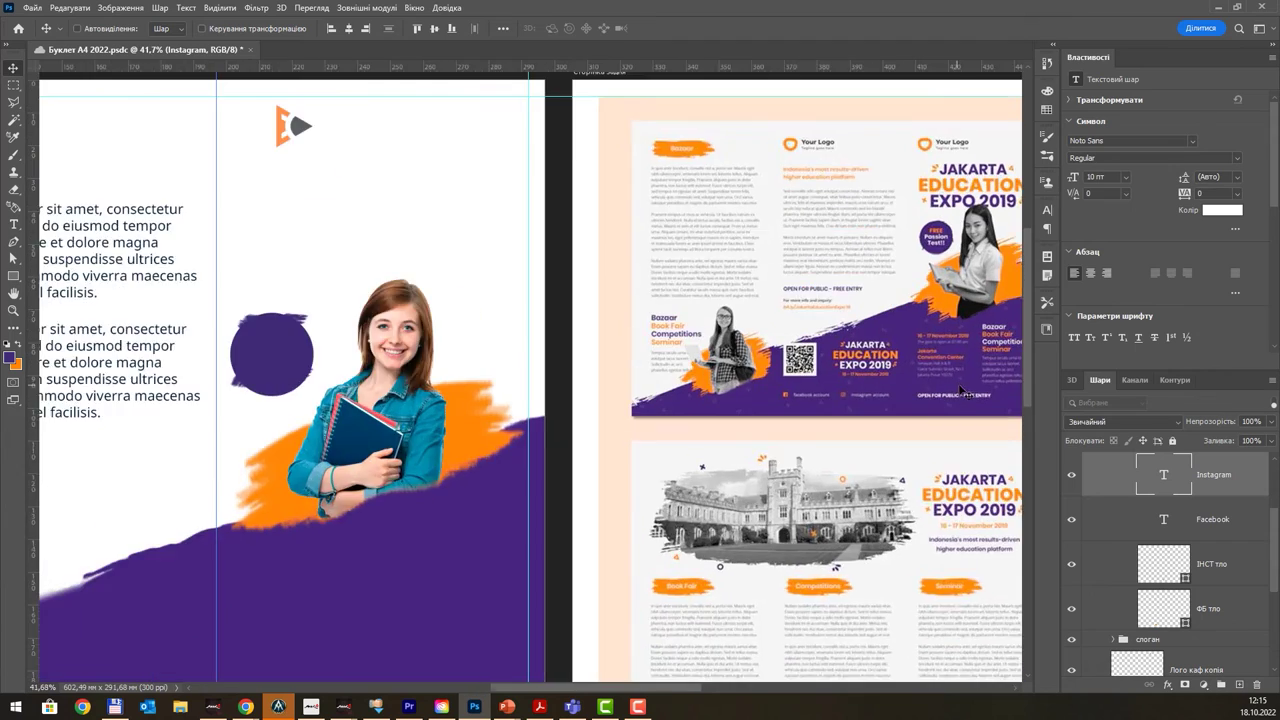
scroll(810, 430, up, 1)
scroll(980, 415, up, 2)
scroll(983, 420, down, 1)
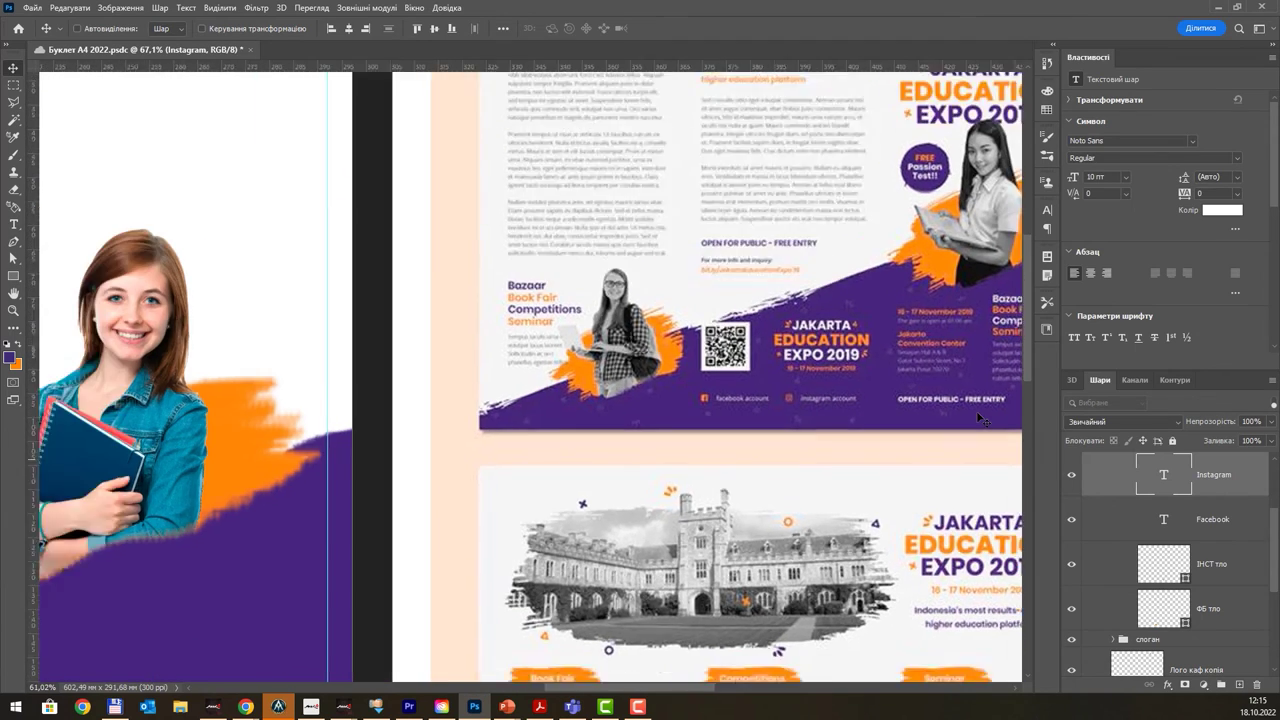
scroll(983, 421, down, 1)
drag(983, 325, 945, 363)
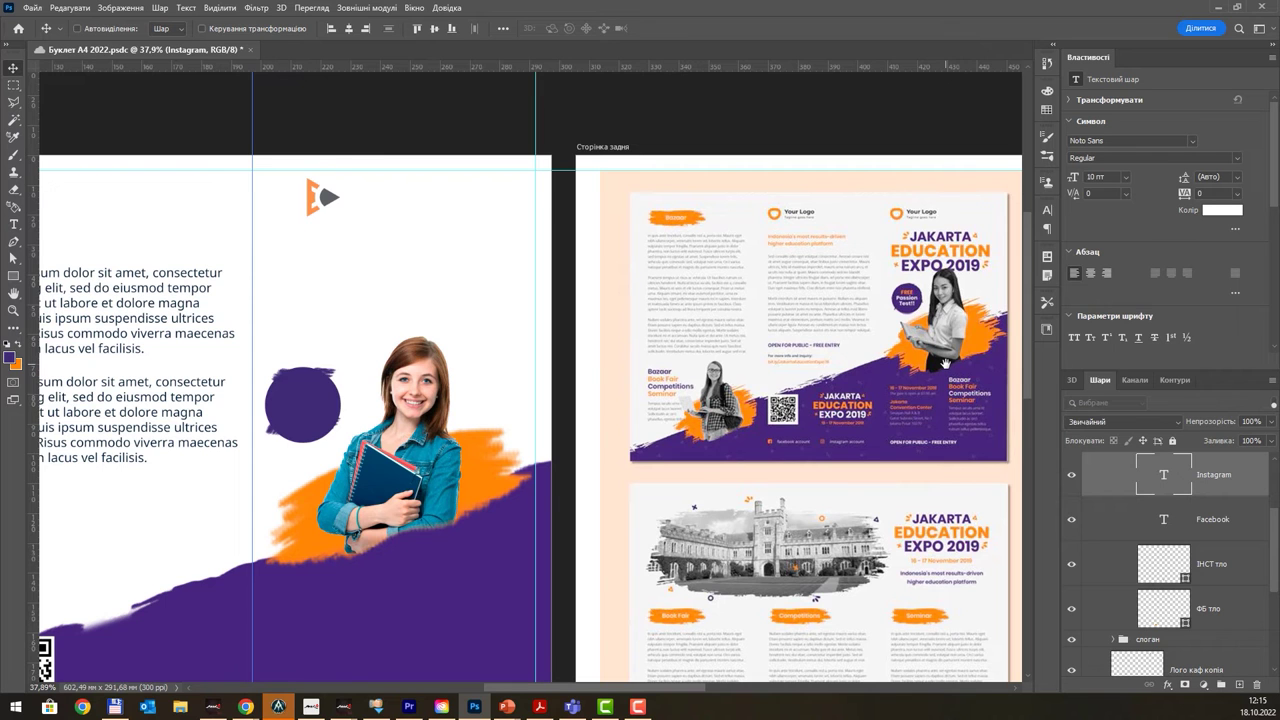
scroll(462, 364, down, 1)
scroll(470, 362, down, 1)
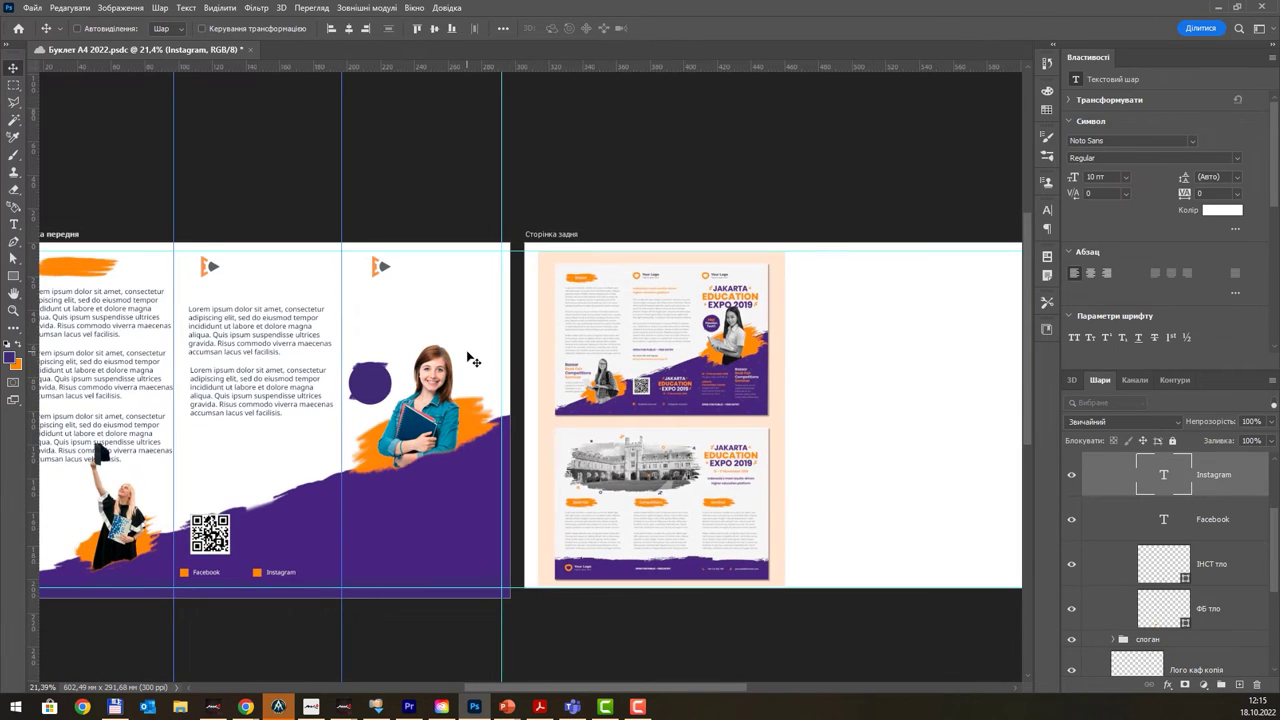
scroll(468, 355, up, 1)
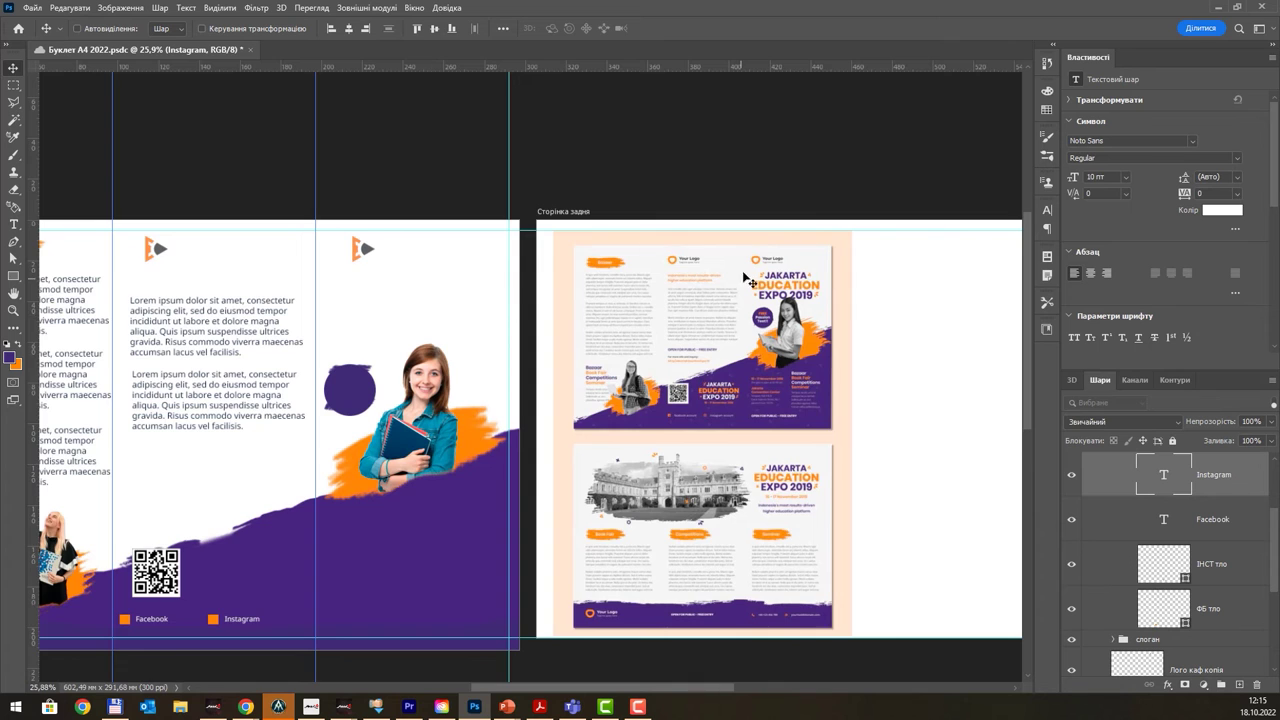
scroll(749, 278, up, 3)
scroll(706, 272, down, 2)
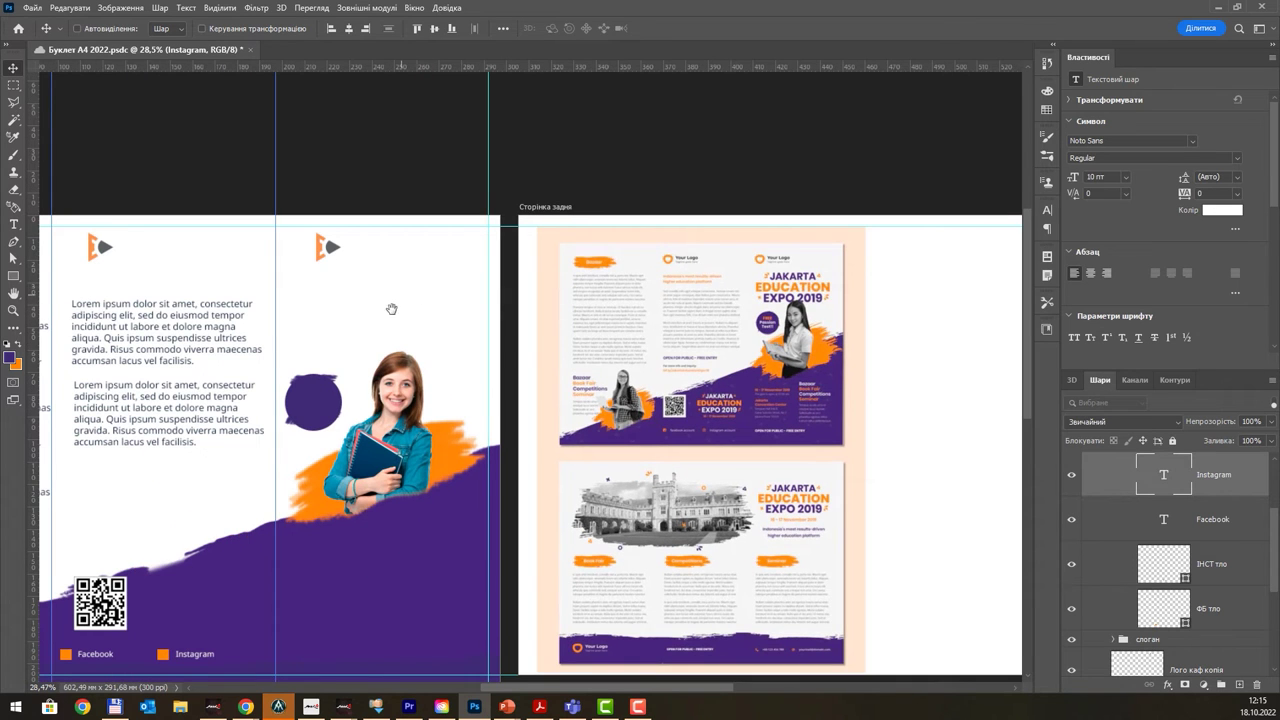
drag(391, 309, 466, 343)
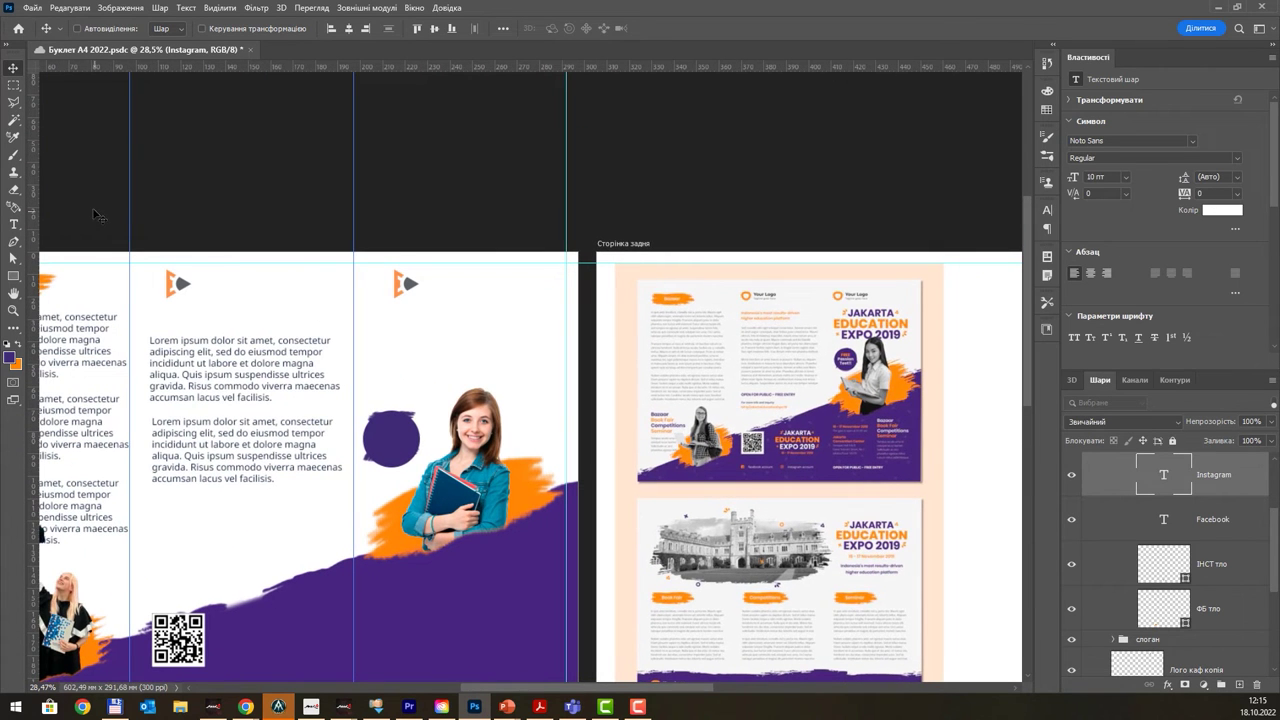
- Collapse the іконки group and select Текст за центром, briefly toggling its visibility
click(13, 224)
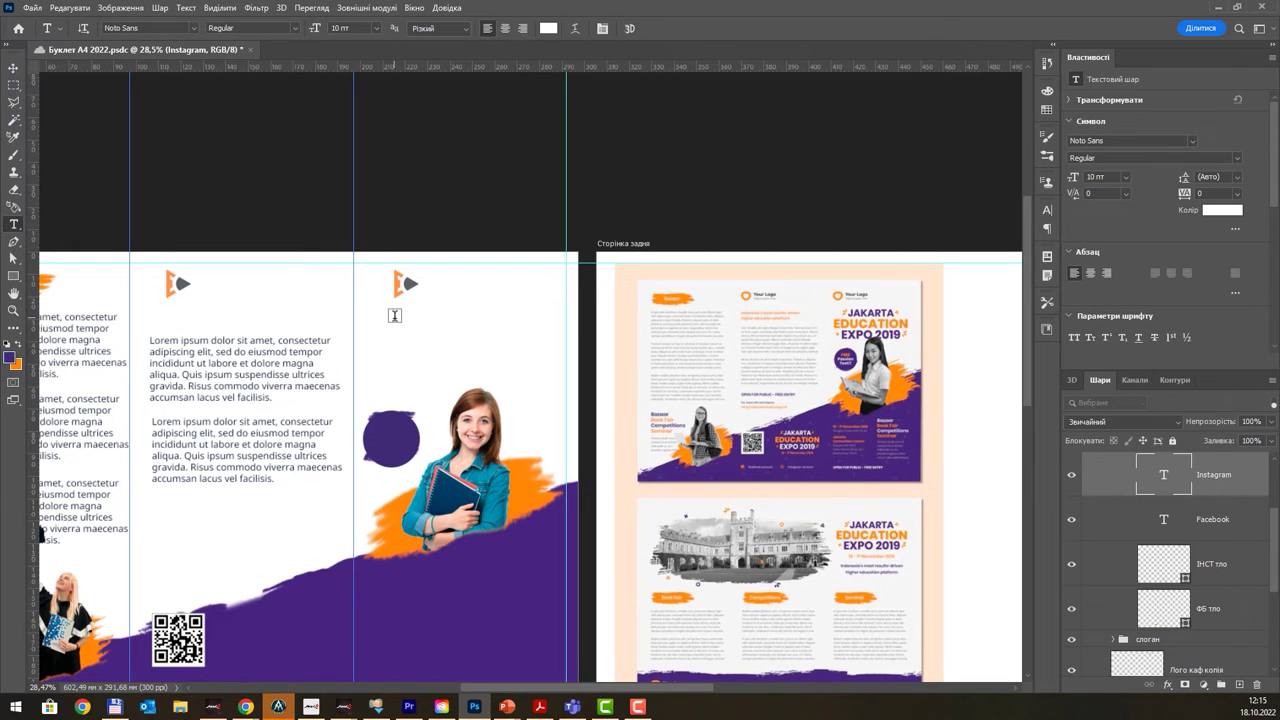
scroll(1150, 540, up, 2)
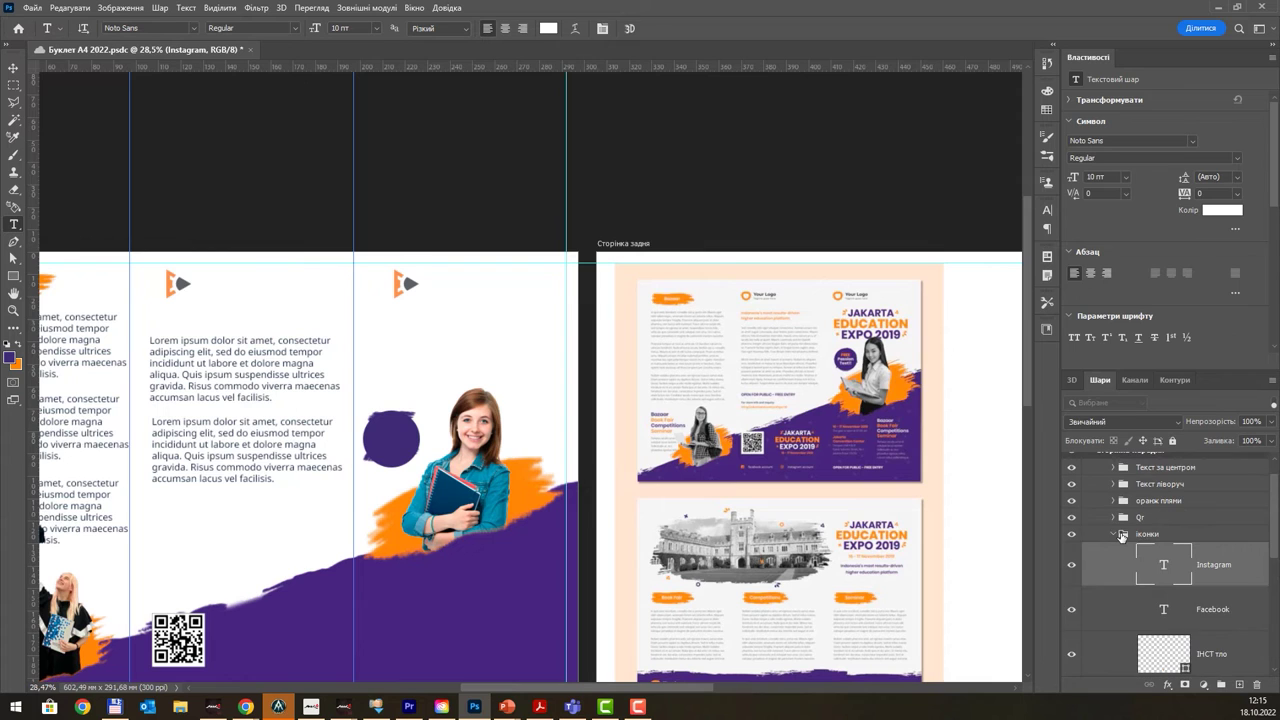
click(1115, 535)
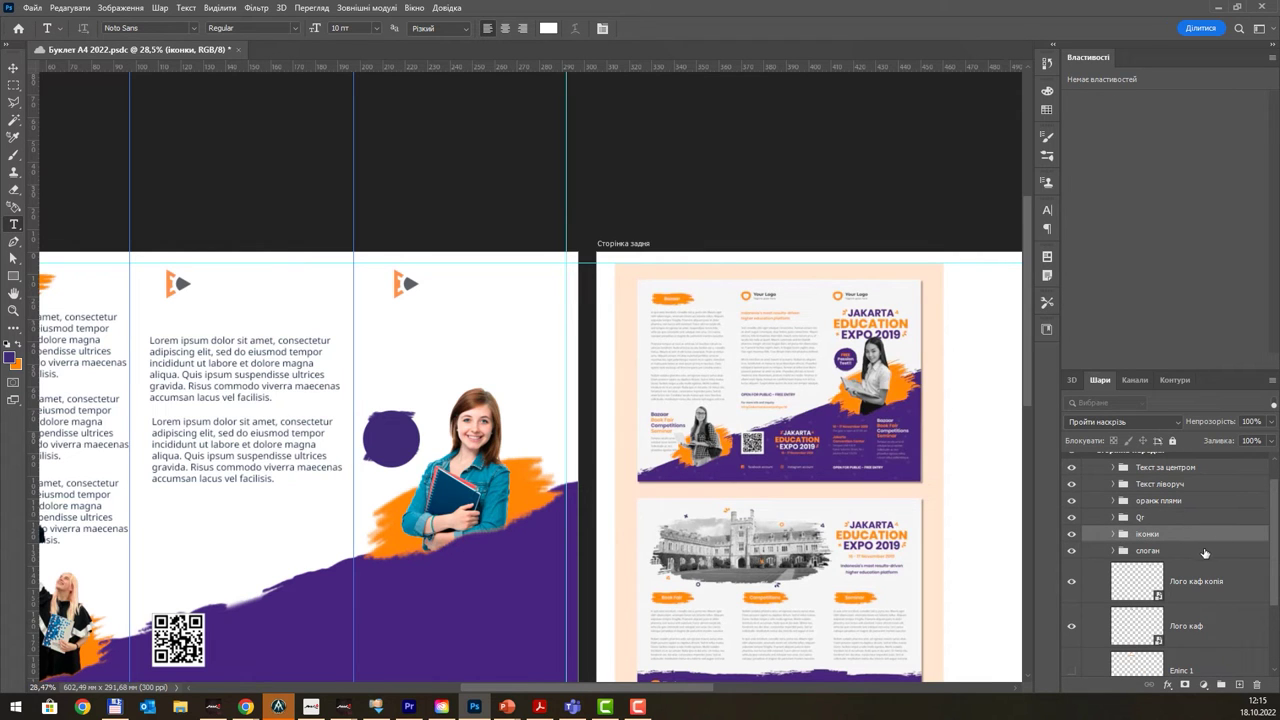
scroll(1184, 530, up, 1)
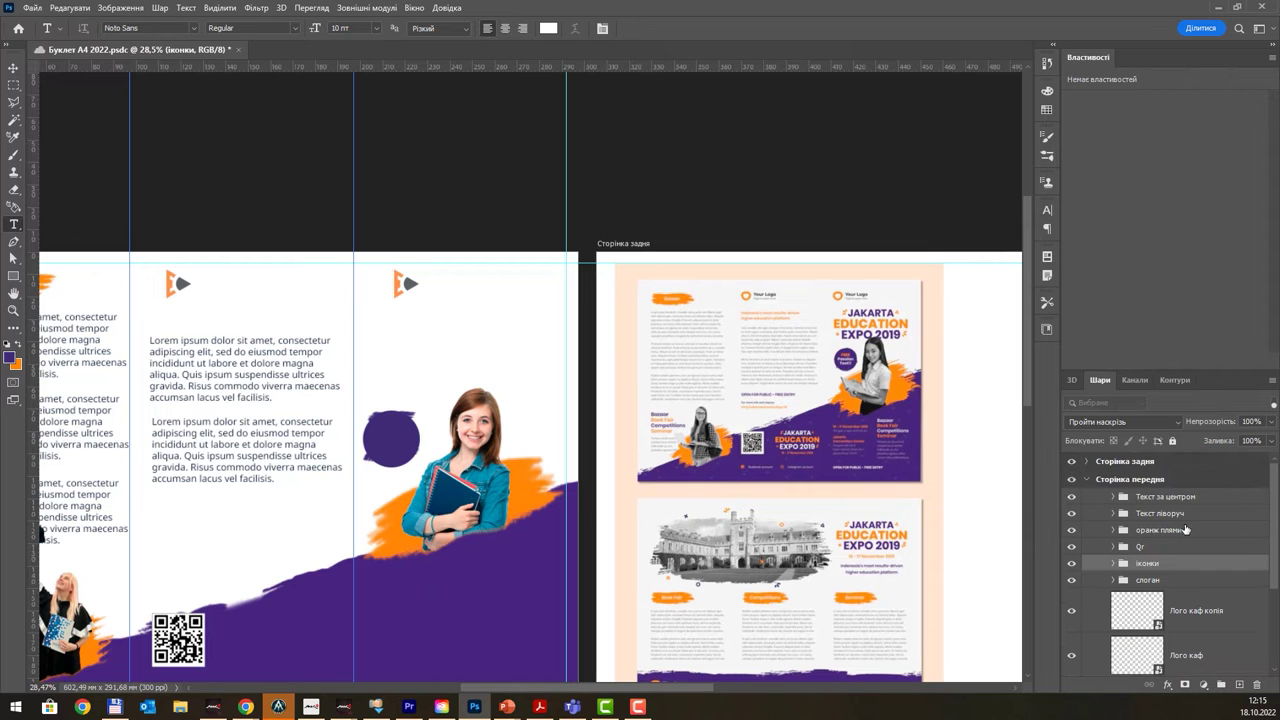
click(1196, 498)
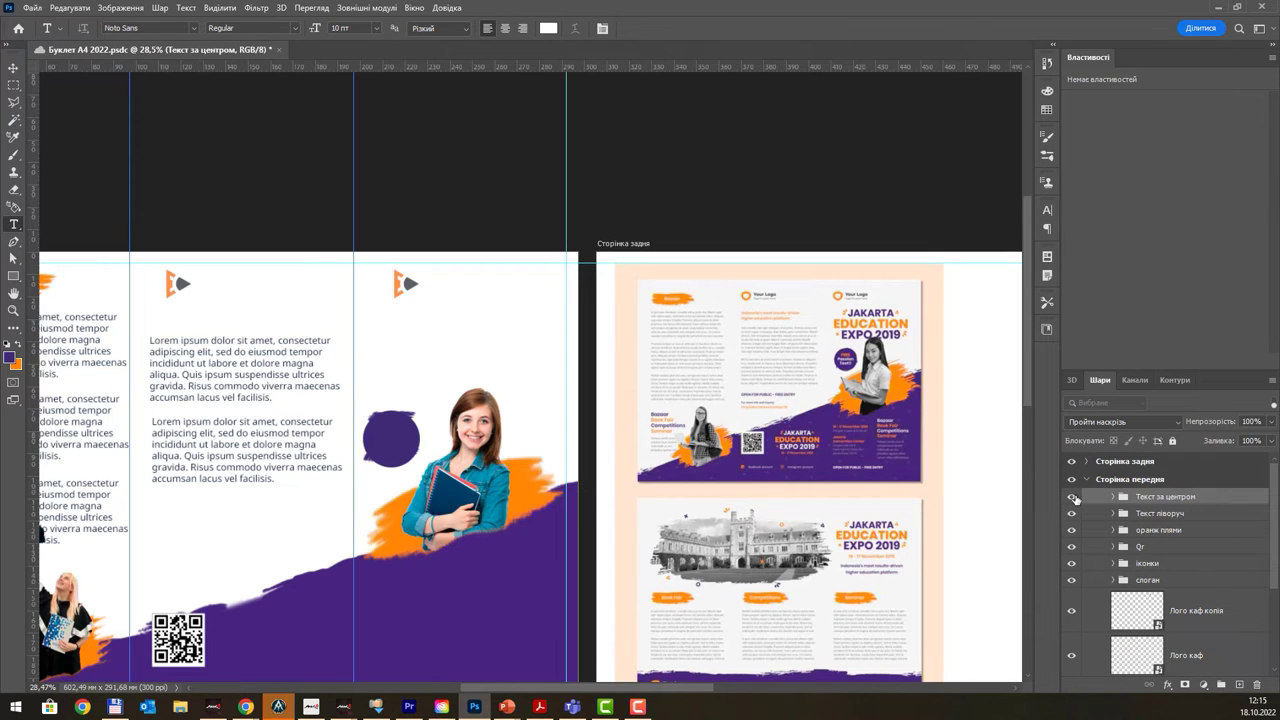
click(1072, 496)
click(1072, 496)
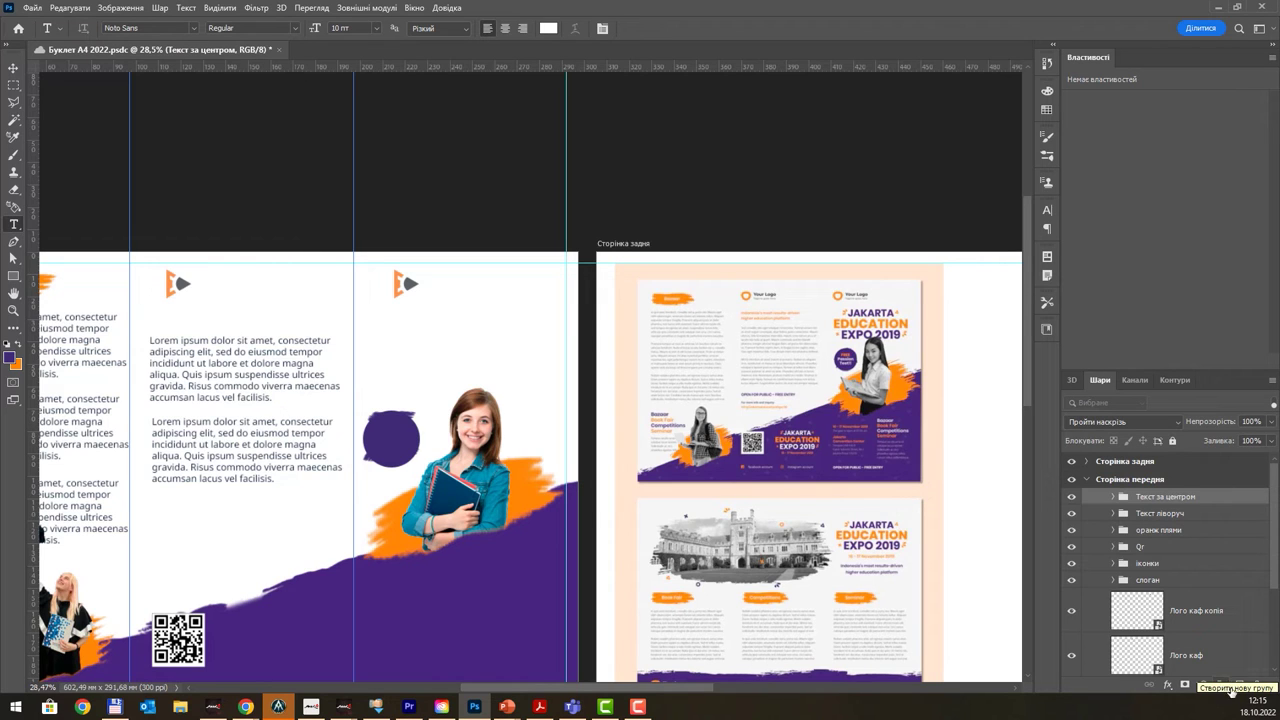
- Create a new layer group and name it Текст
click(1221, 685)
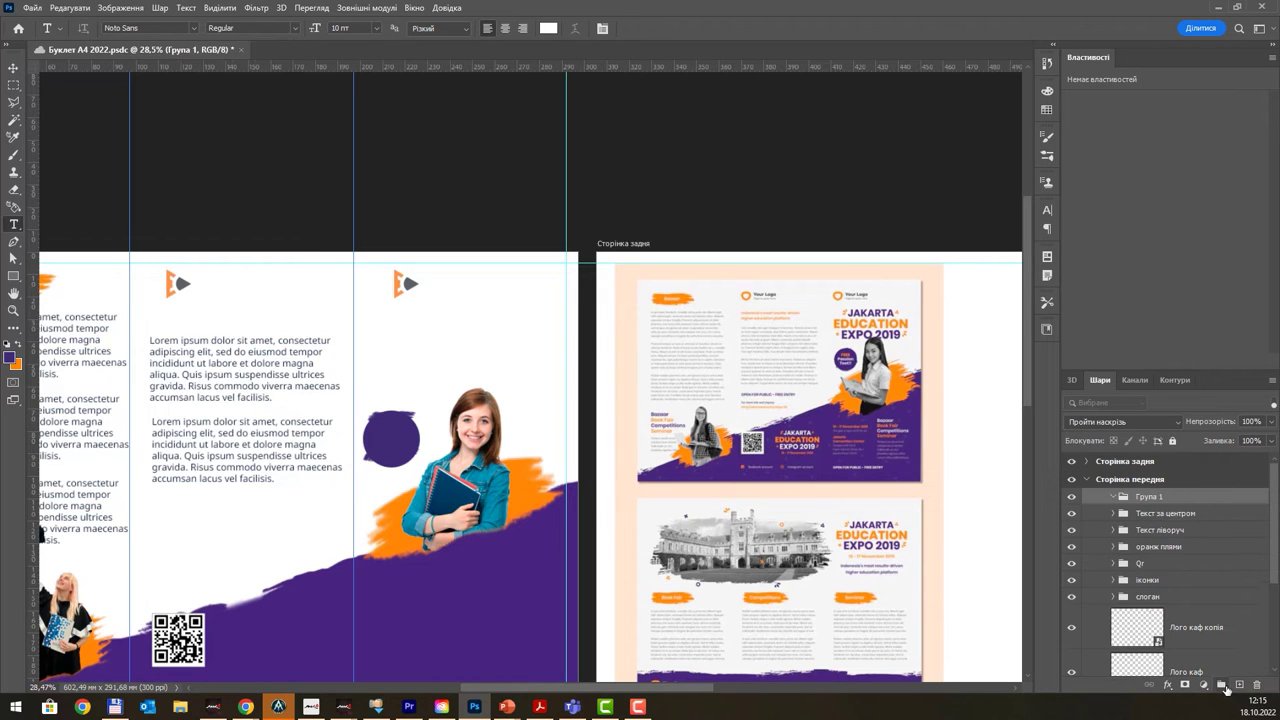
double_click(1150, 496)
text(Ne)
key(BackSpace)
key(BackSpace)
text(Те)
key(Return)
- Add a title text box atop the front panel and colour its text purple 442a74
drag(395, 321, 563, 377)
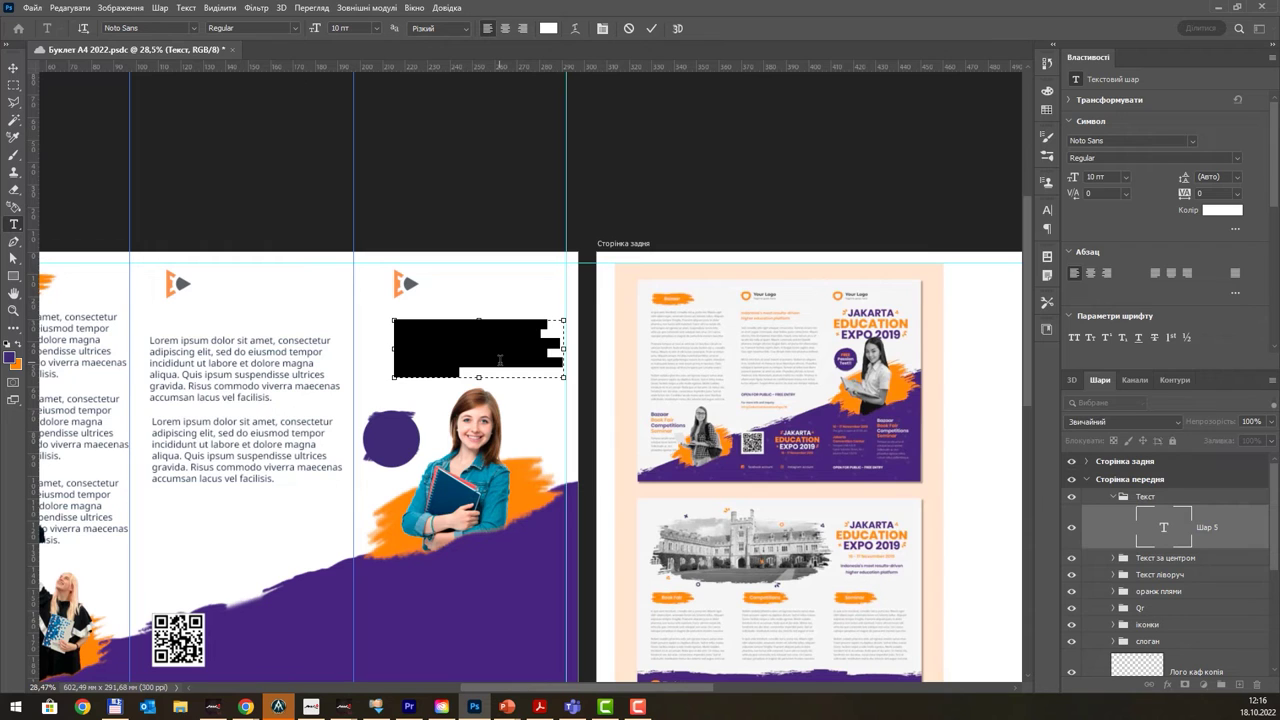
key(BackSpace)
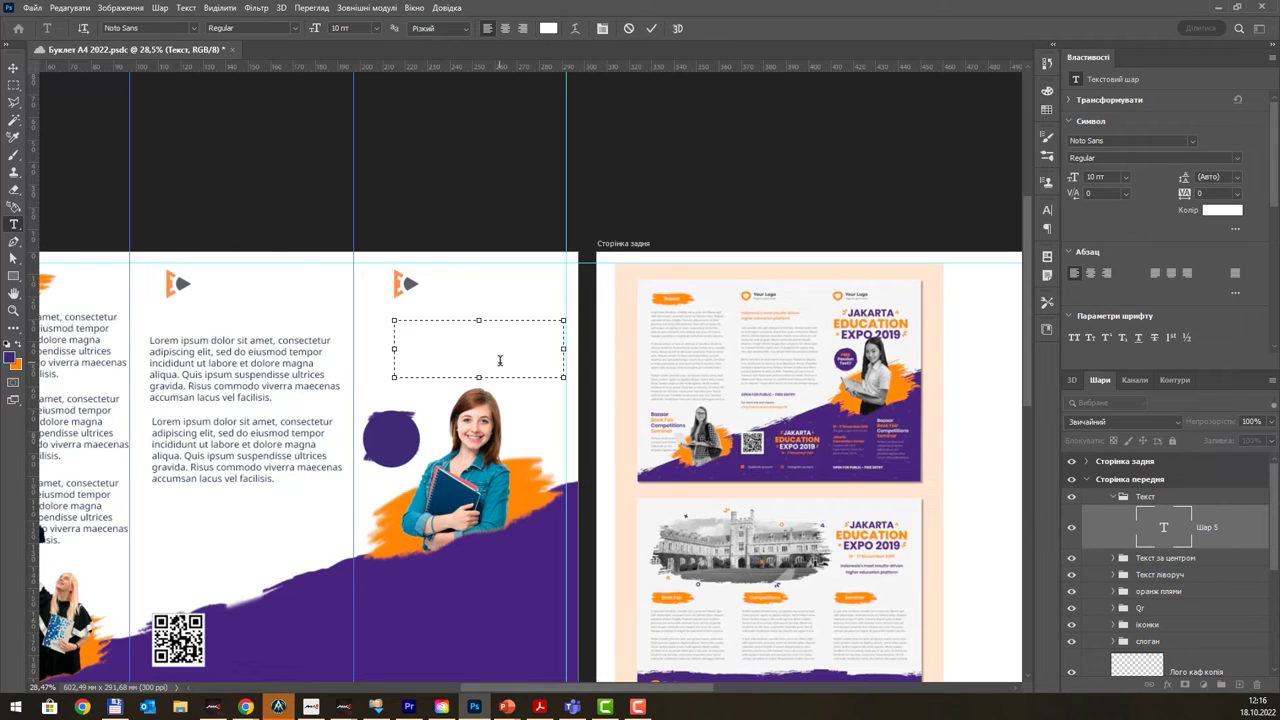
key(ctrl+a)
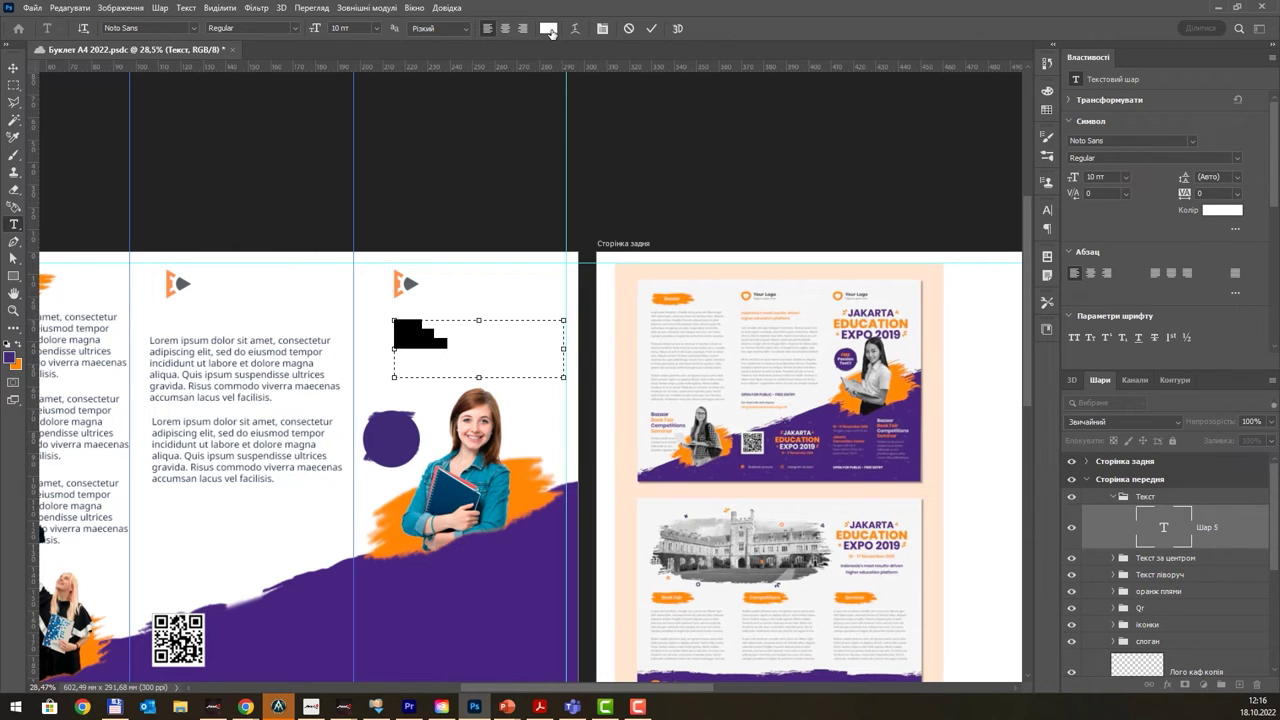
click(548, 29)
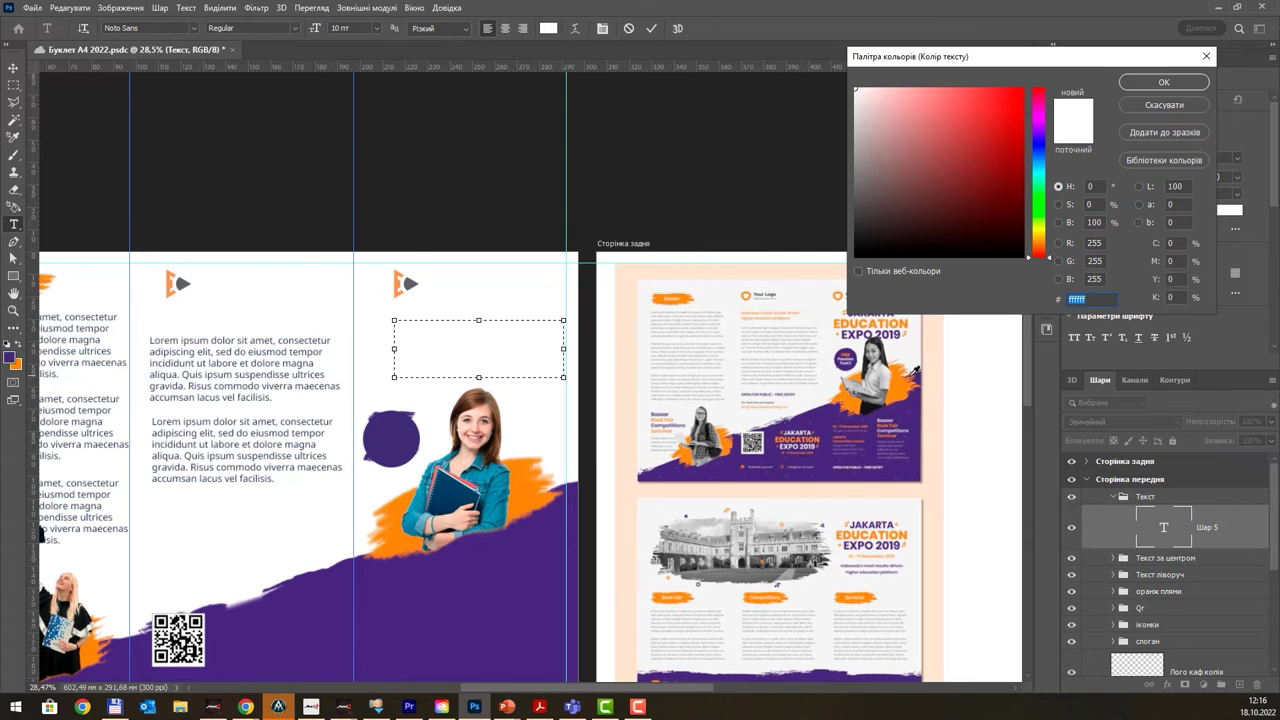
click(918, 395)
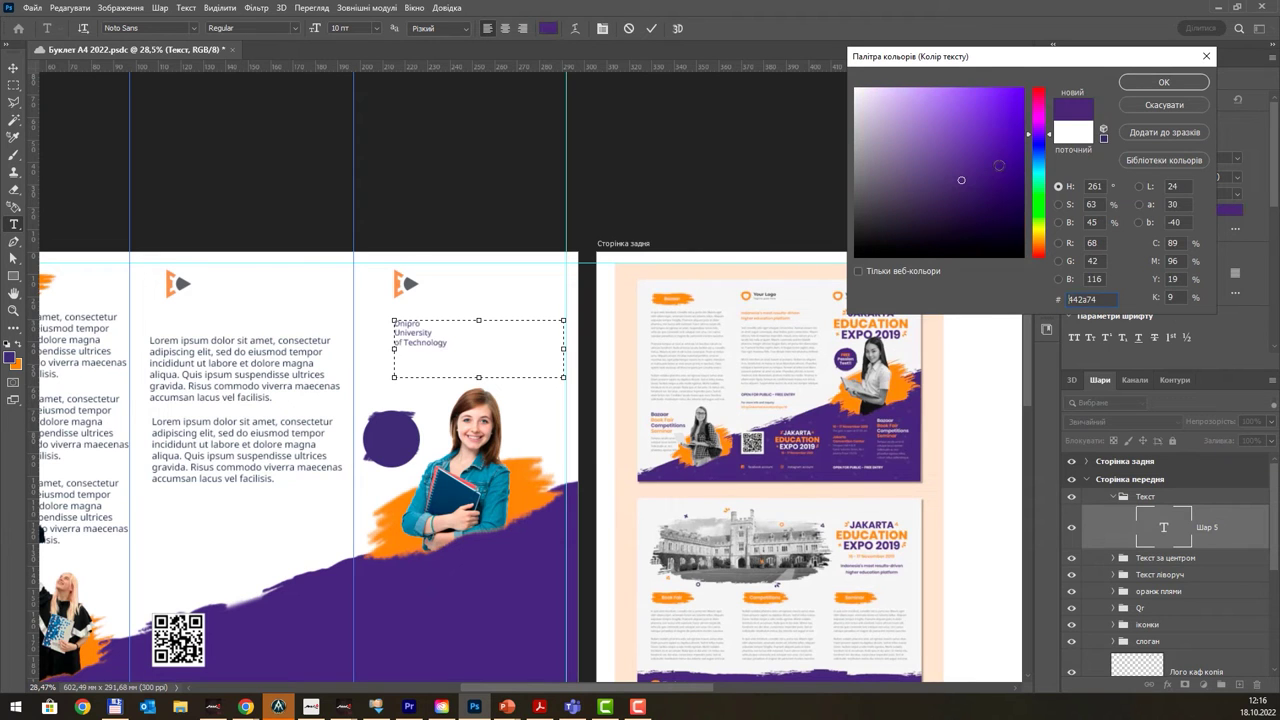
click(1161, 83)
click(13, 68)
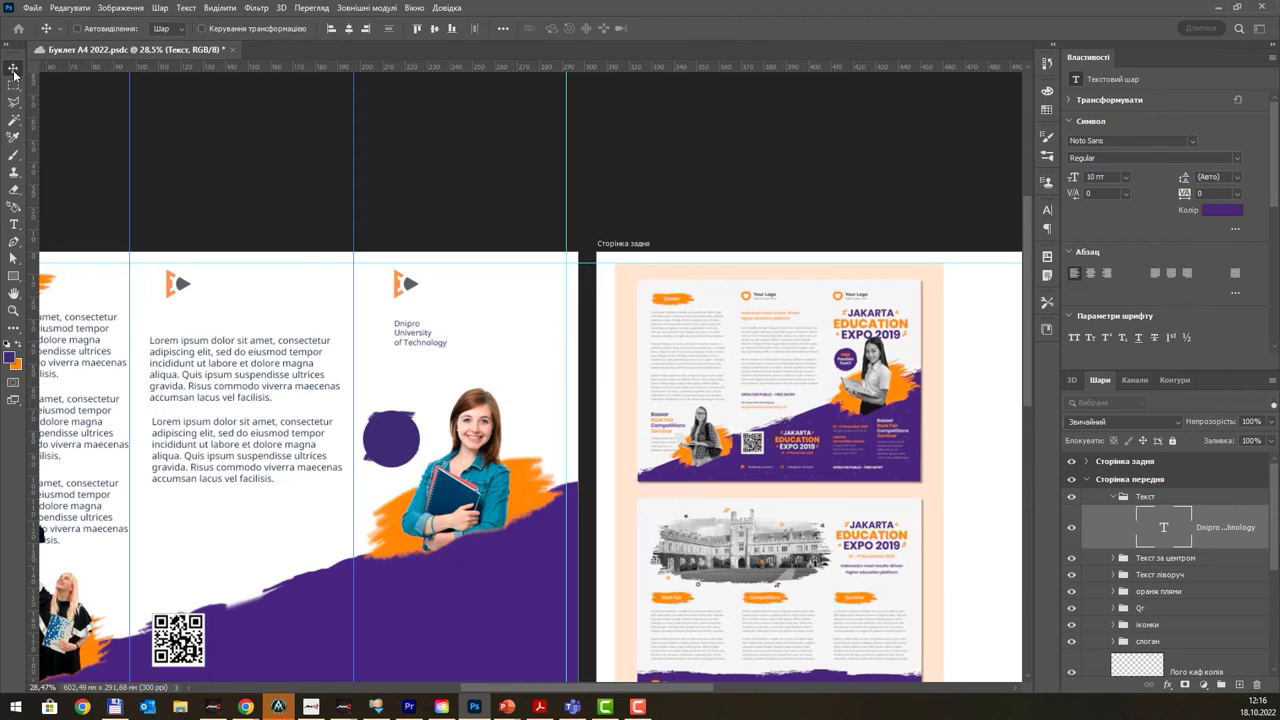
- Set the title font size to 24 pt in the Character panel
click(1047, 209)
click(956, 247)
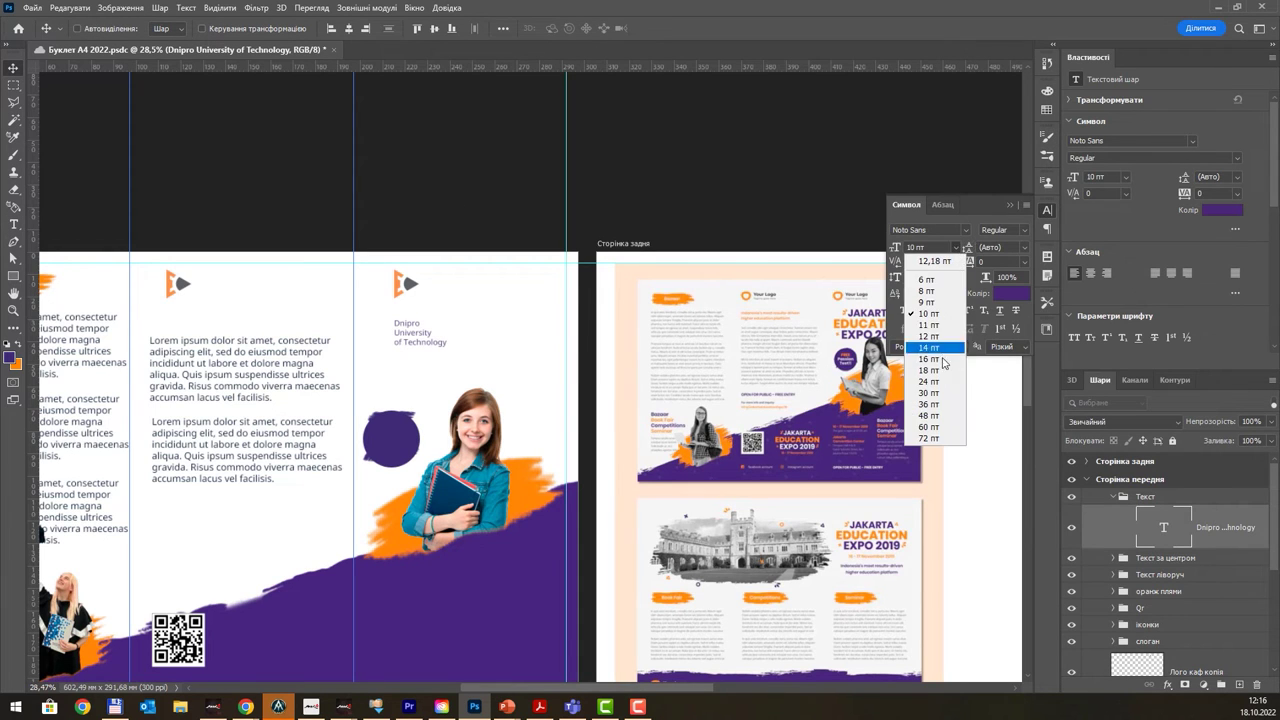
click(940, 396)
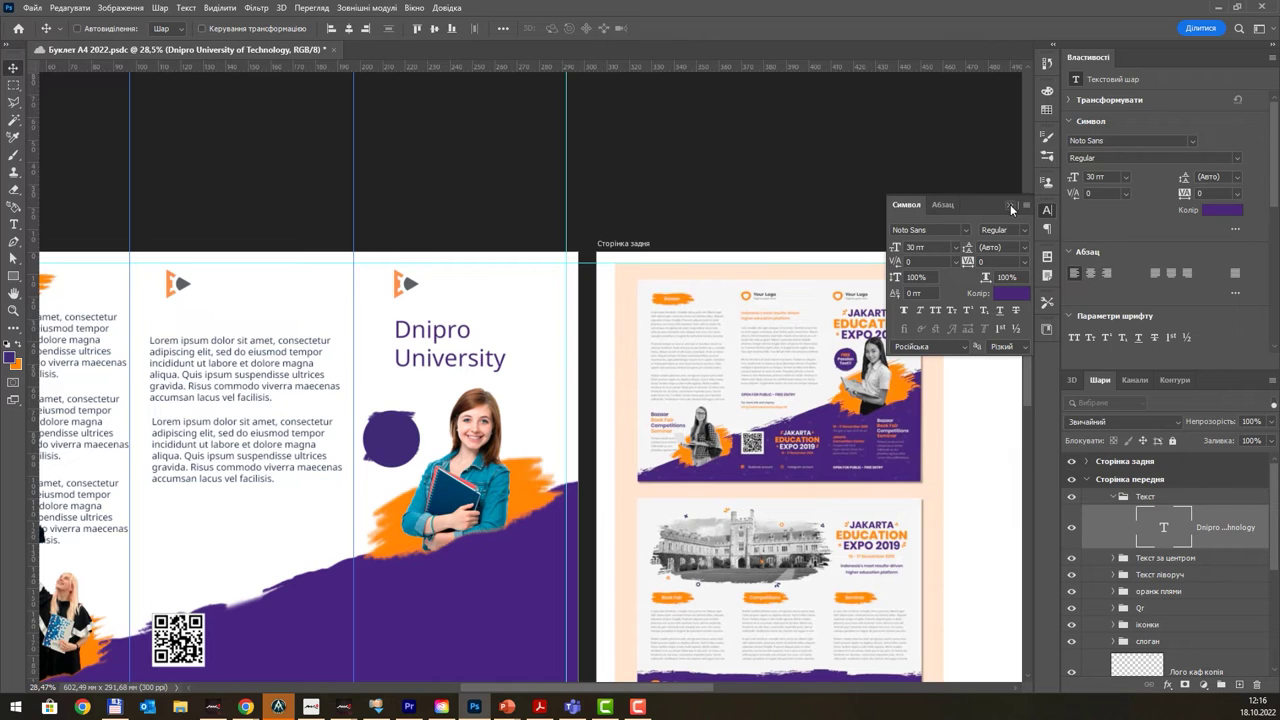
click(956, 247)
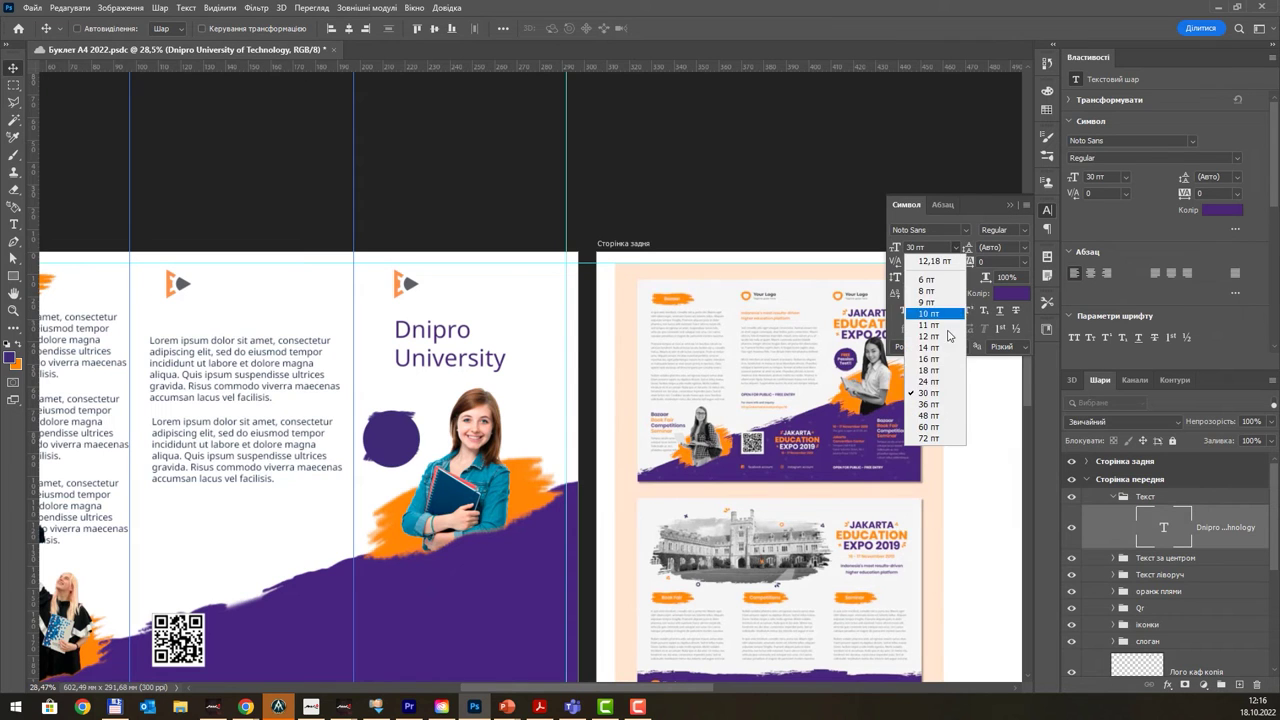
click(945, 381)
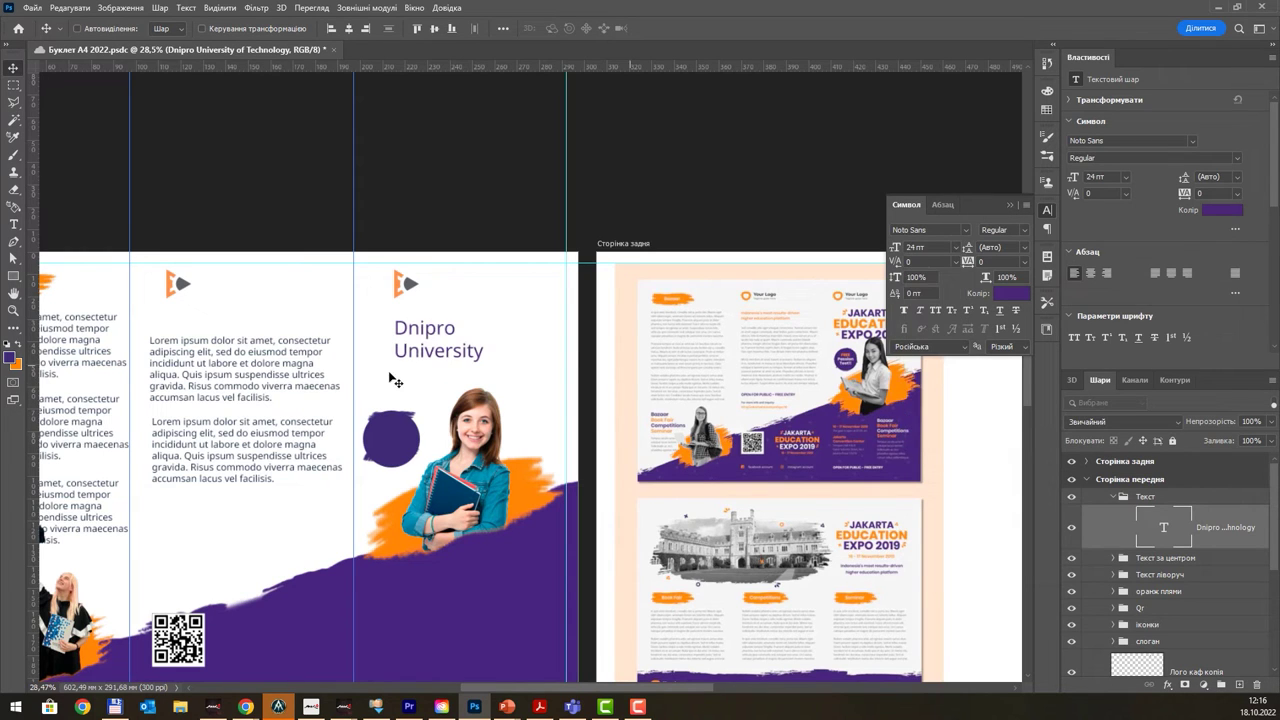
- Widen and lengthen the title box so all three lines show, selecting the text
click(15, 223)
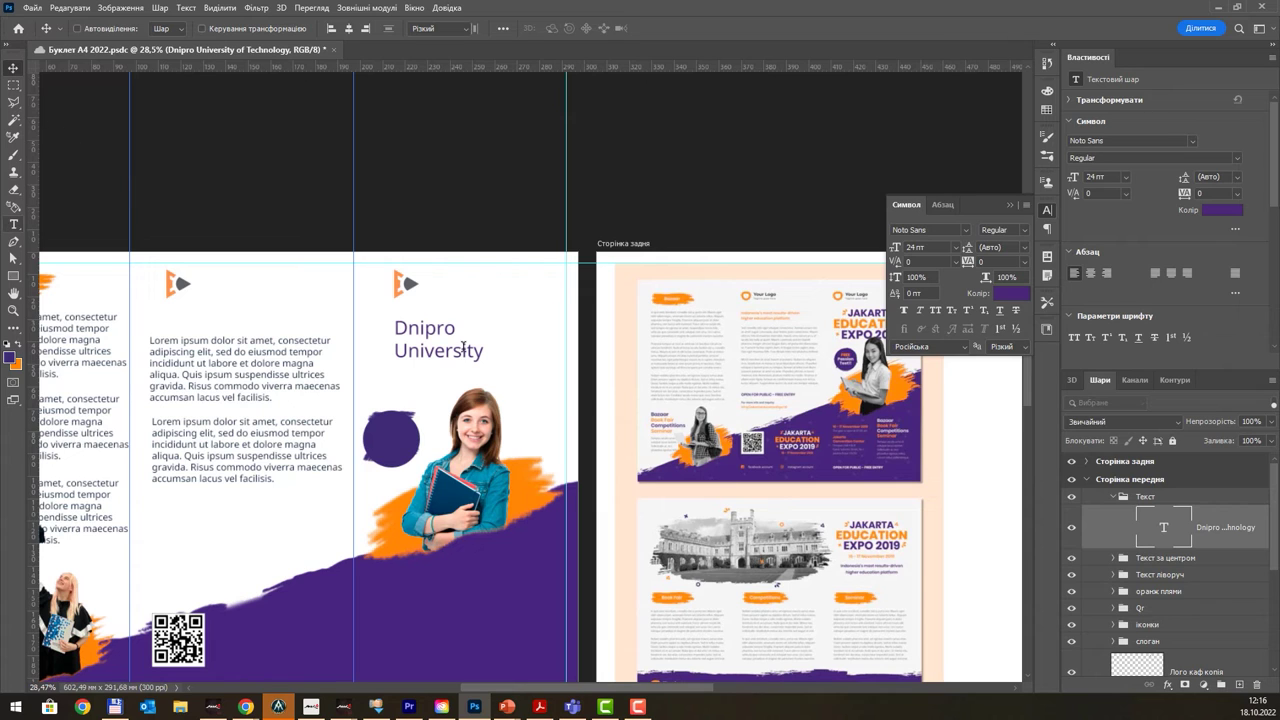
click(426, 349)
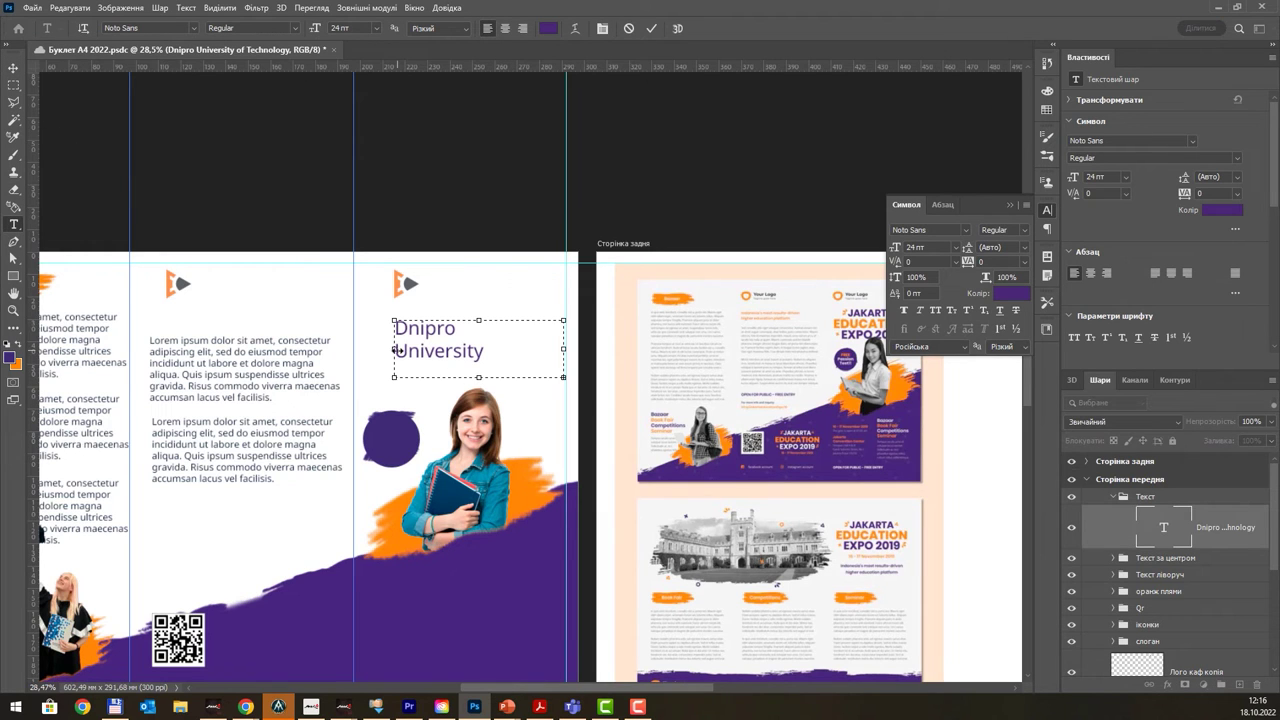
drag(394, 349, 366, 349)
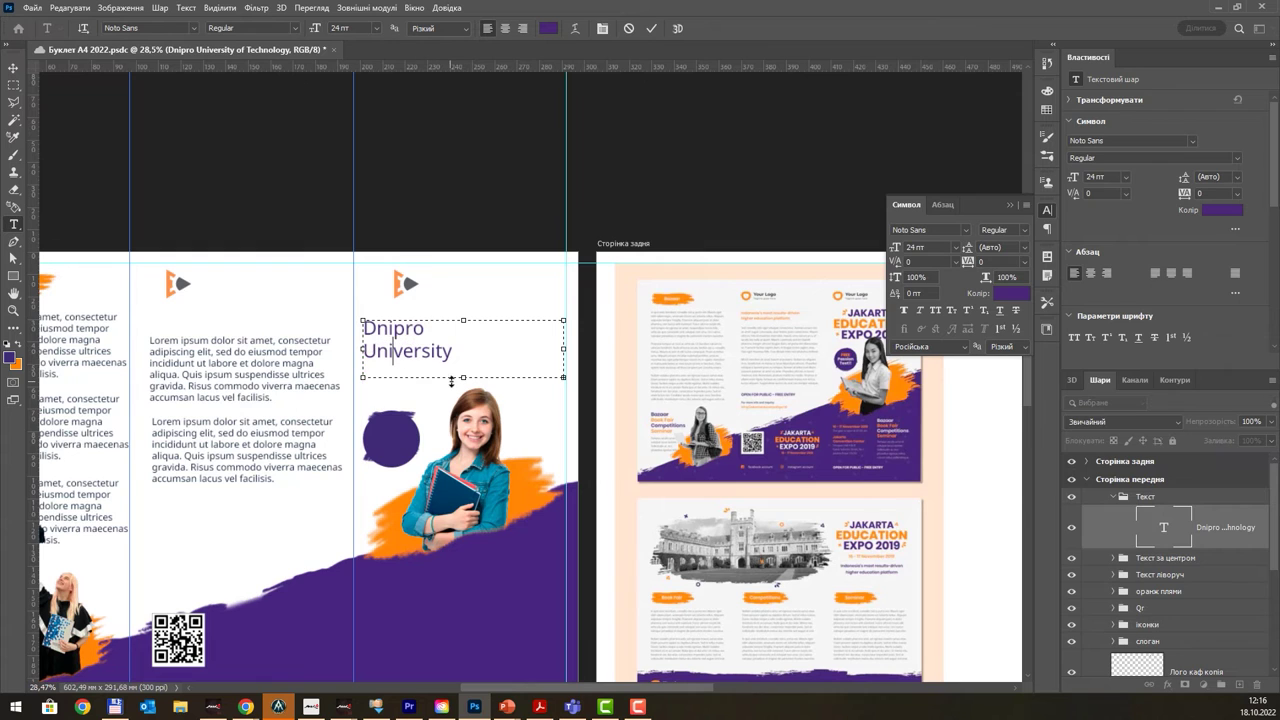
drag(463, 377, 463, 412)
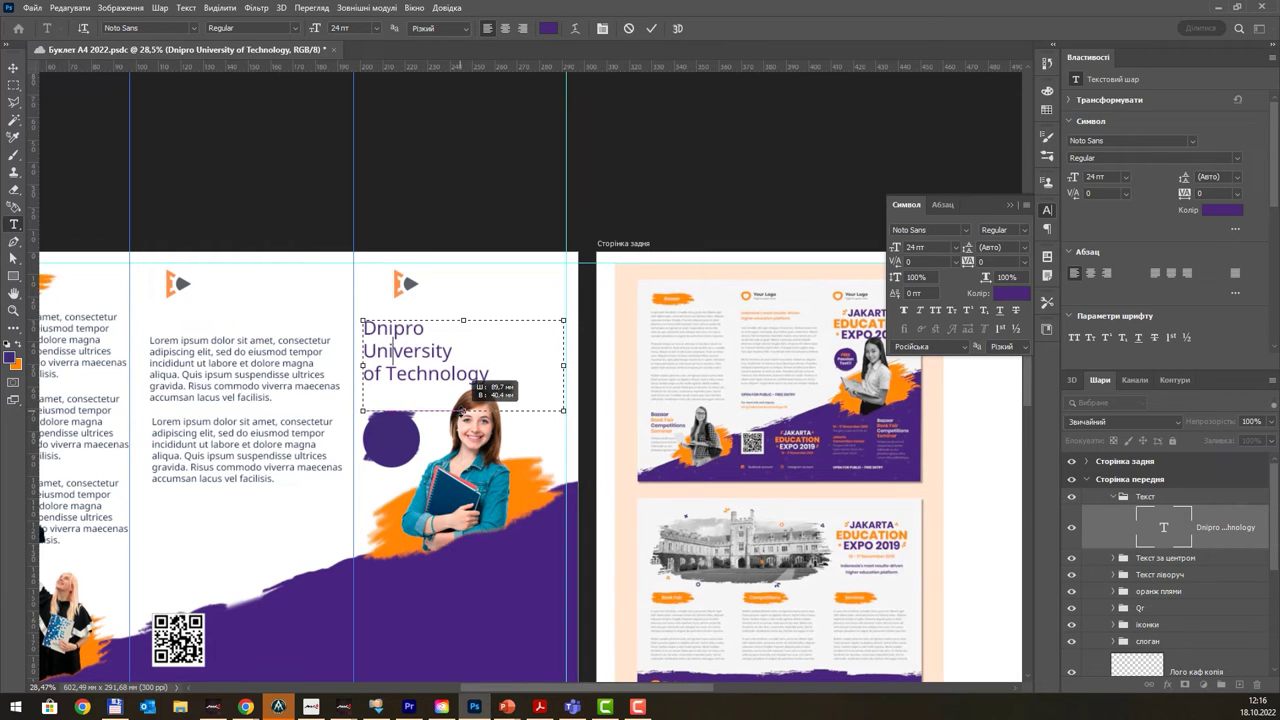
key(ctrl+a)
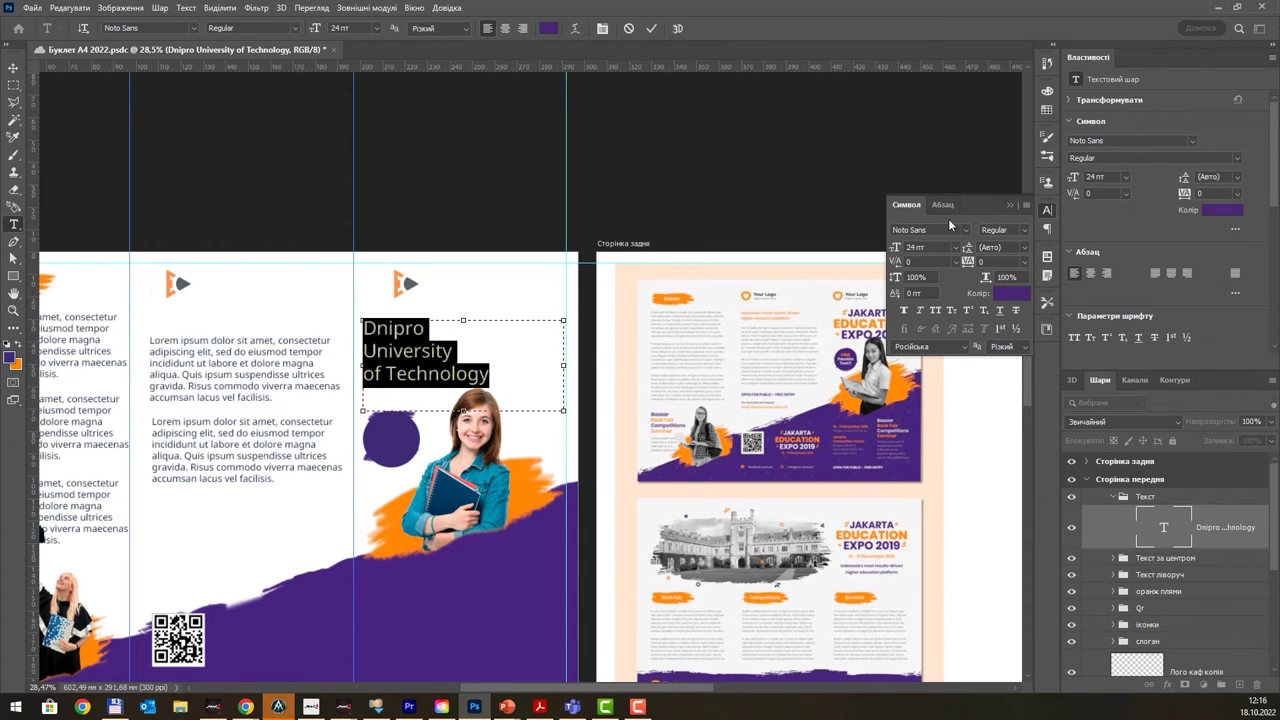
- Centre-align the title lines in the Paragraph panel
click(944, 205)
click(920, 229)
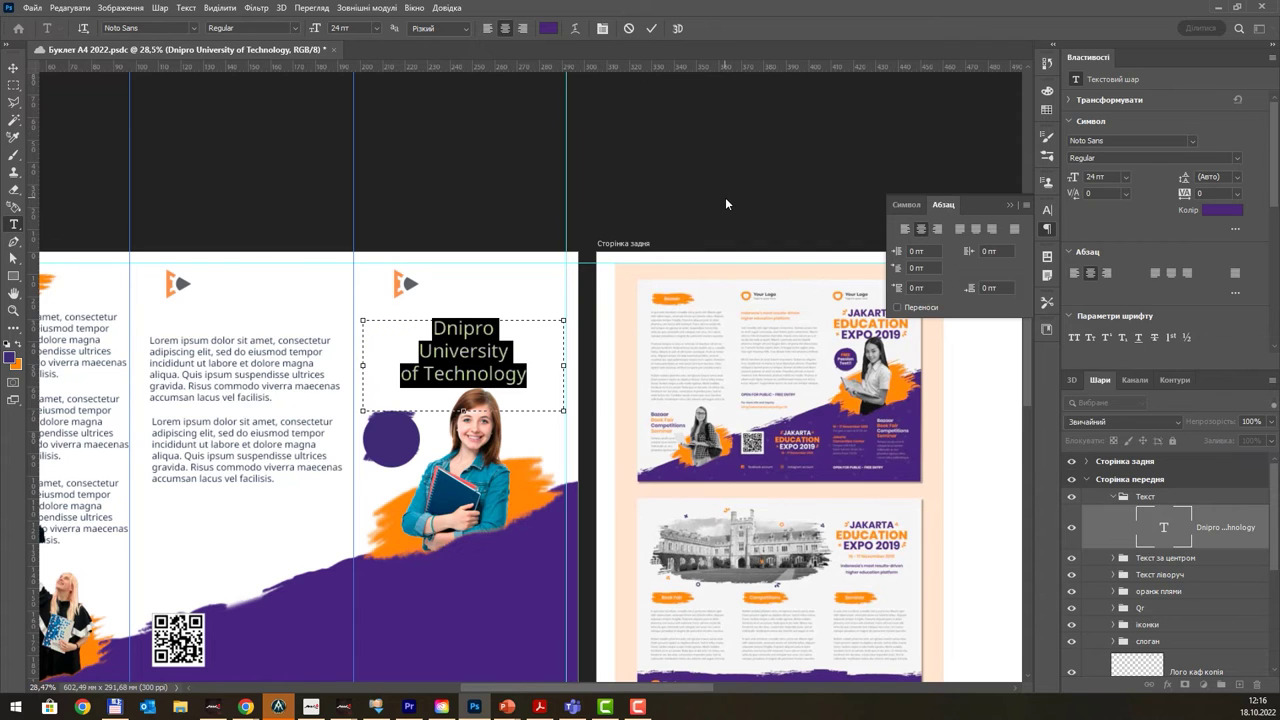
click(906, 205)
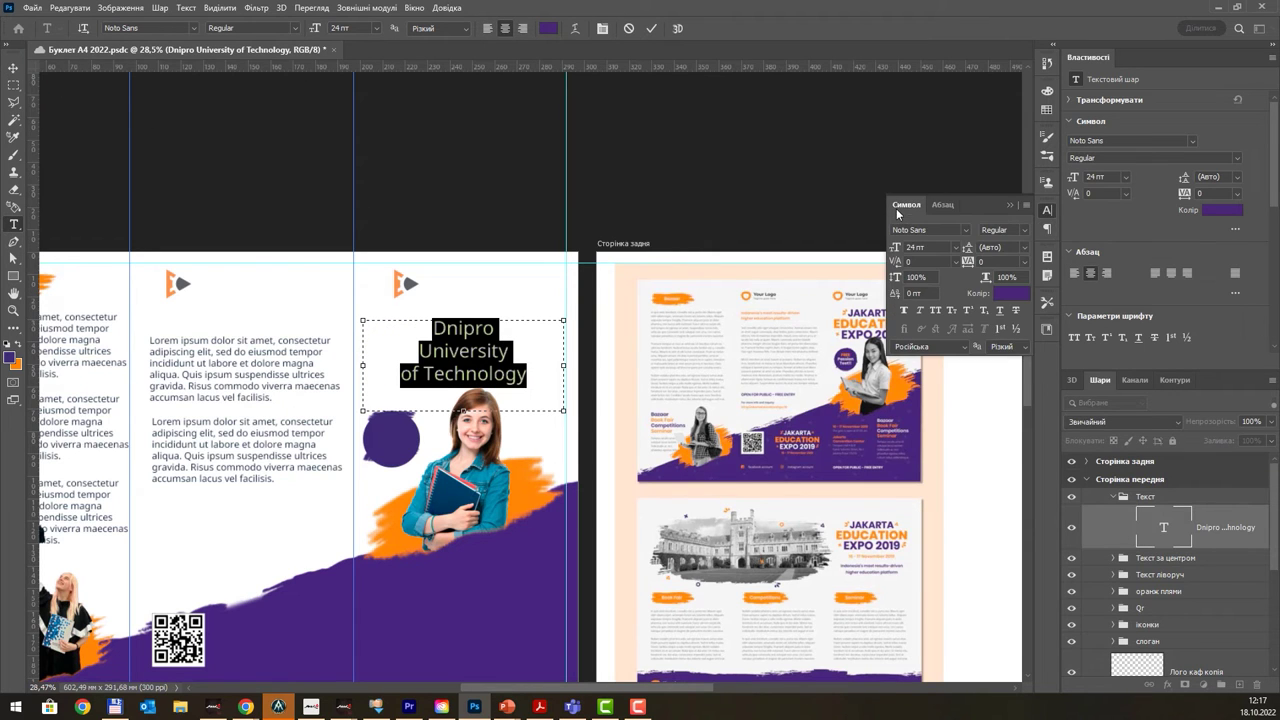
- Search the fonts for Noto, apply Noto Serif ExtraBold to the title, and commit
click(968, 234)
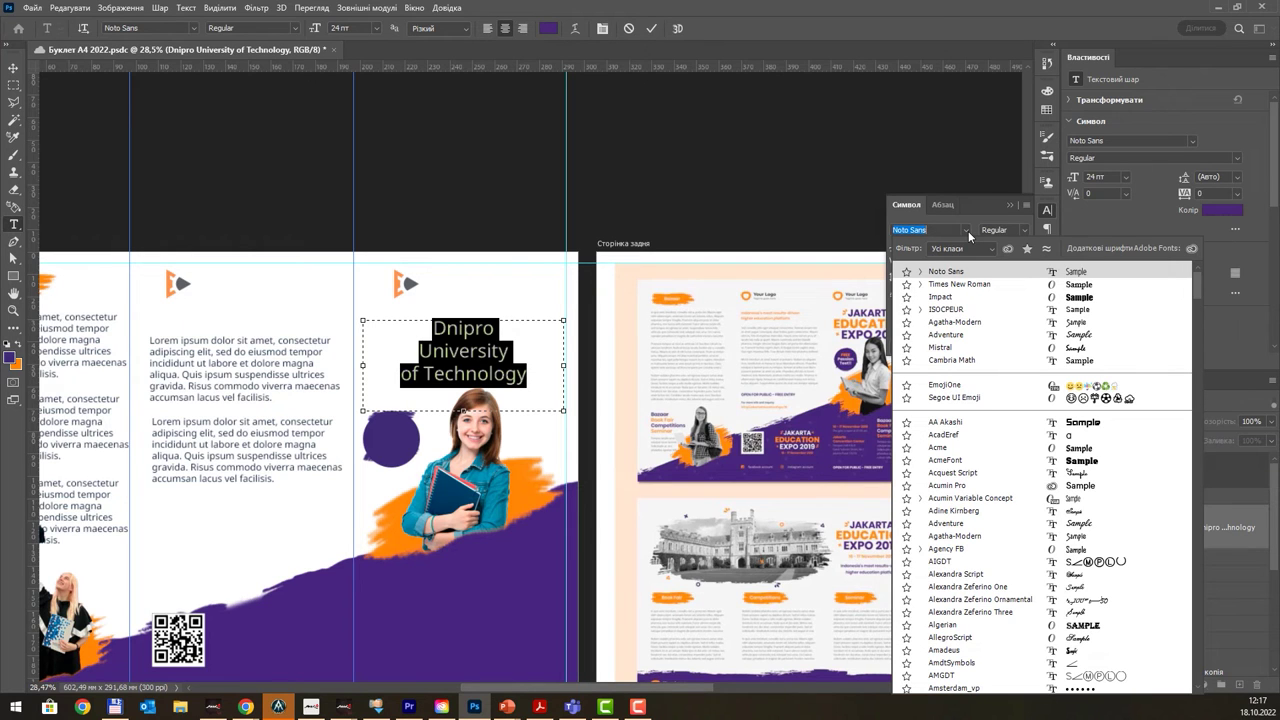
text(nano)
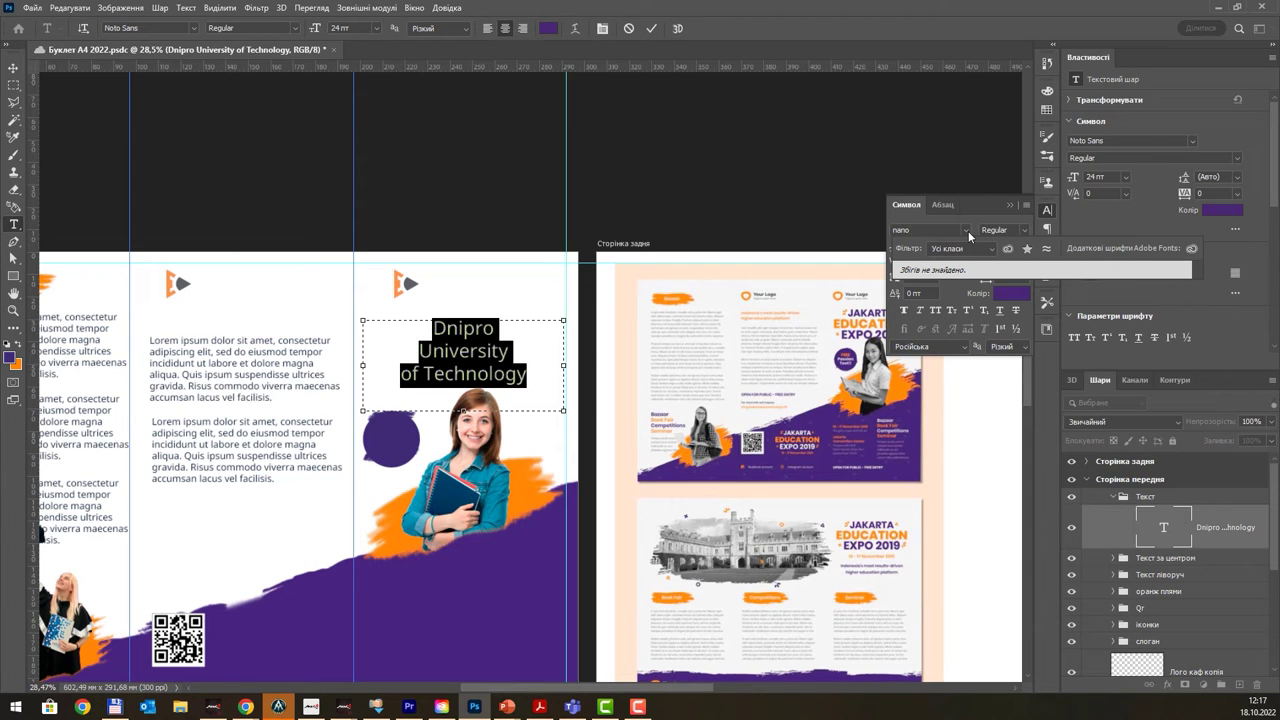
key(BackSpace)
key(BackSpace)
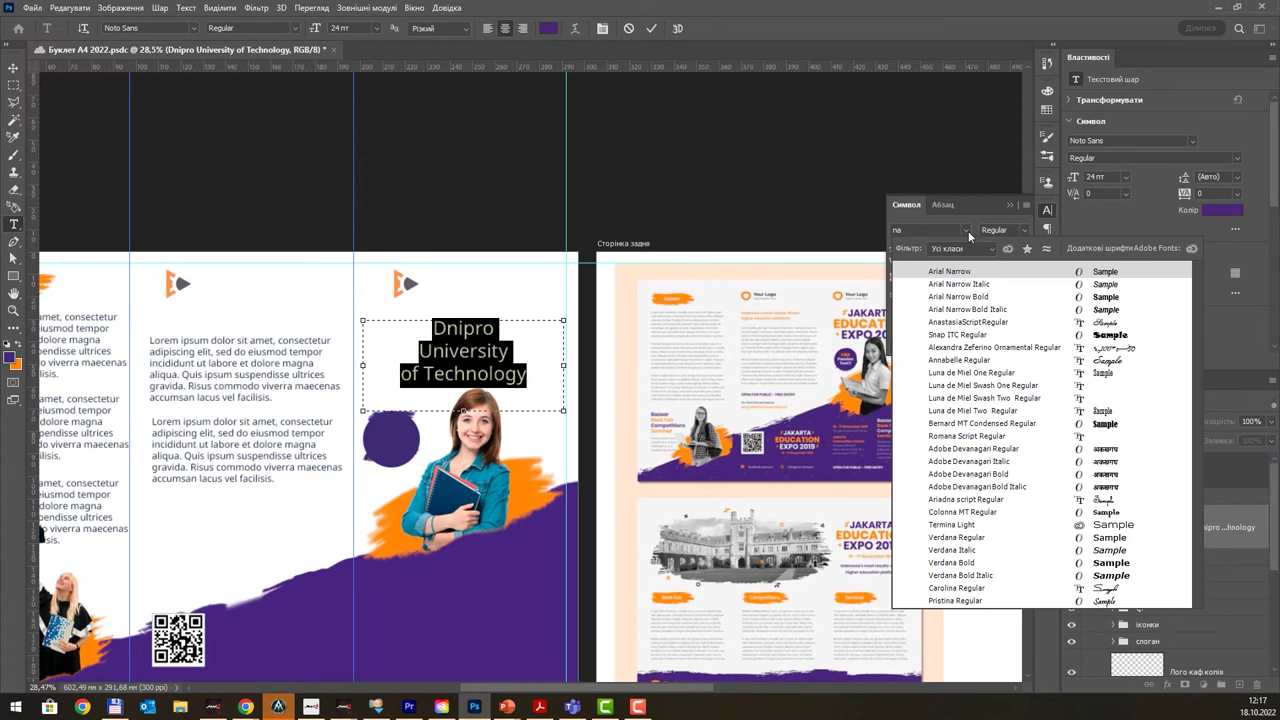
text(to)
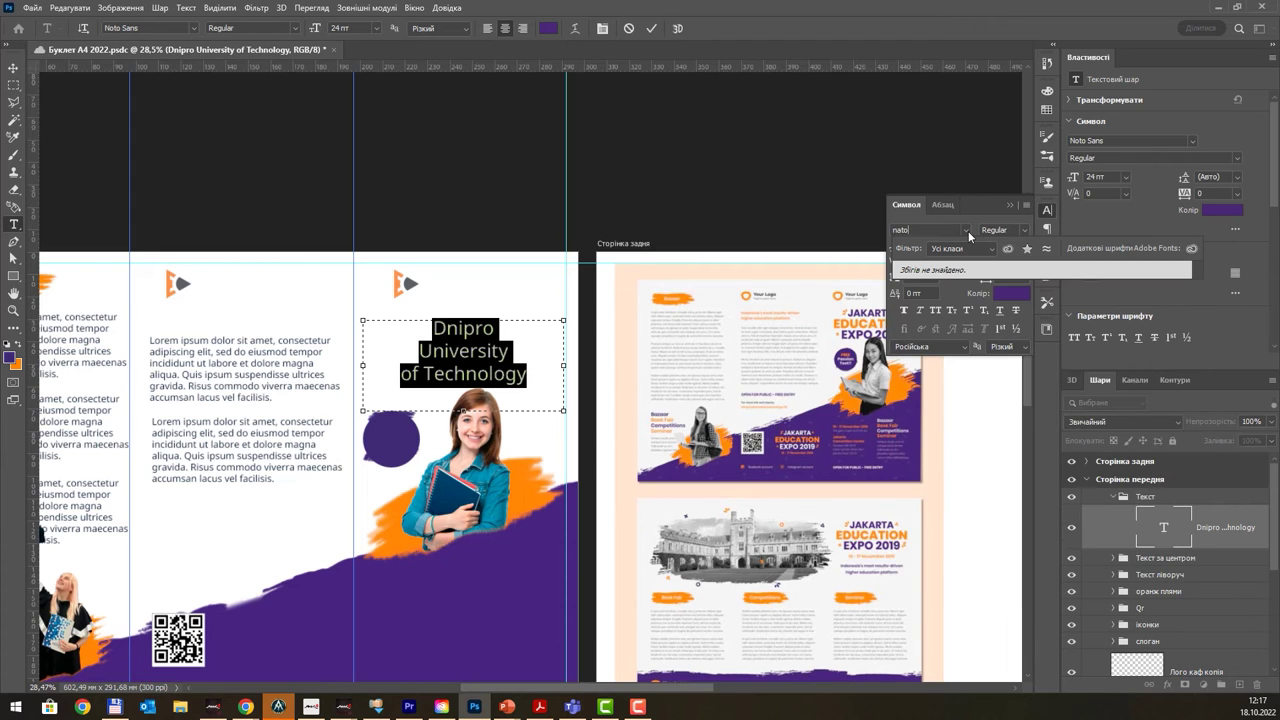
key(BackSpace)
key(BackSpace)
key(BackSpace)
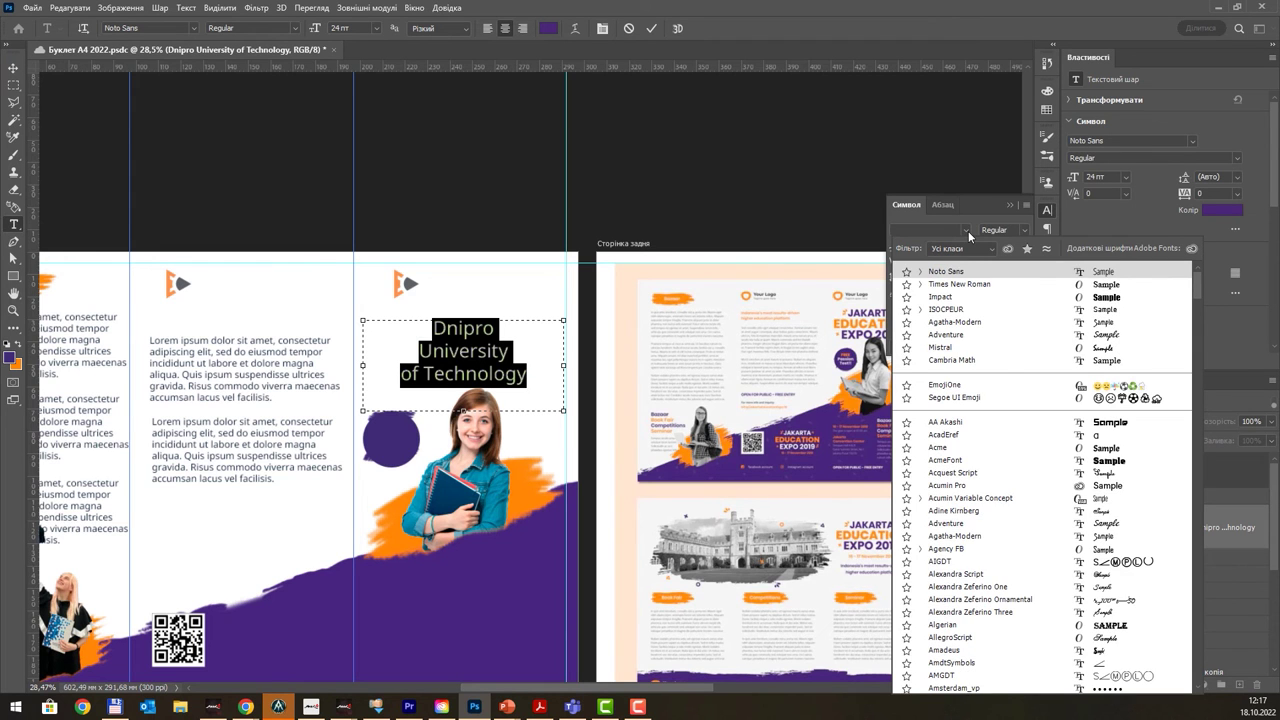
text(Noto Sans)
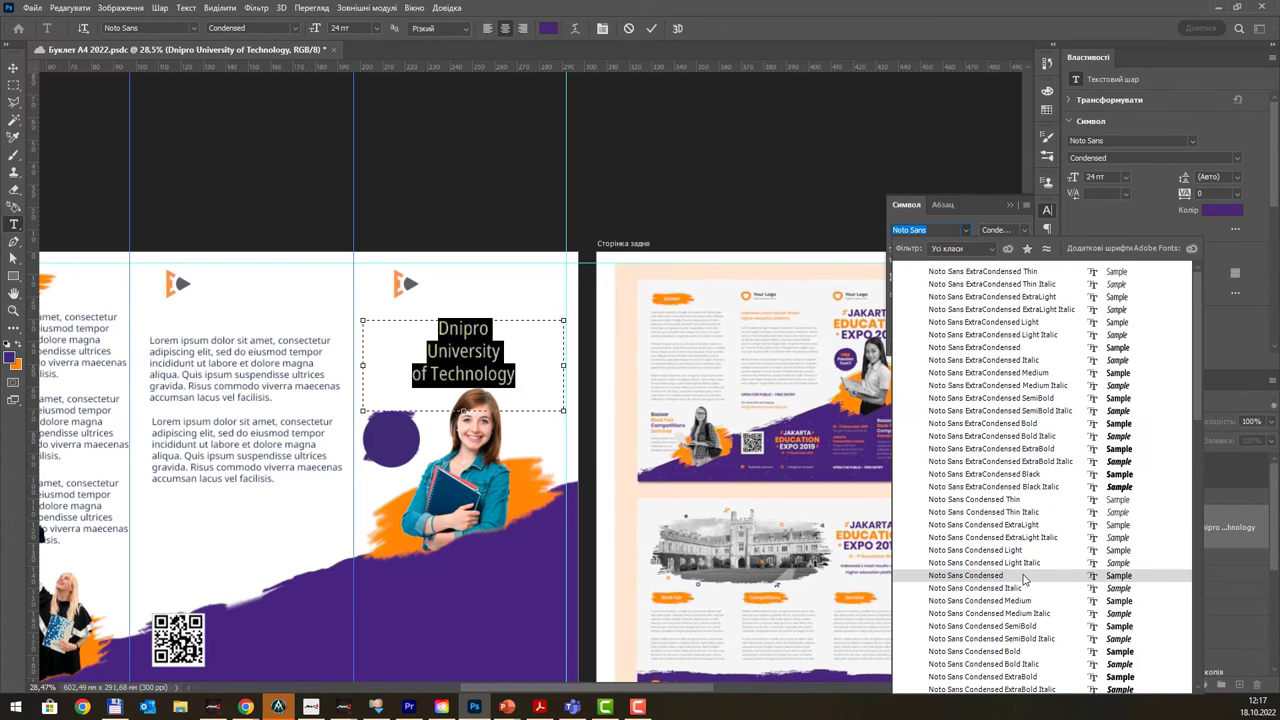
key(Down)
key(Down)
key(Down)
key(Down)
key(Down)
key(Down)
key(Down)
key(Down)
key(Down)
key(Down)
key(Down)
key(Down)
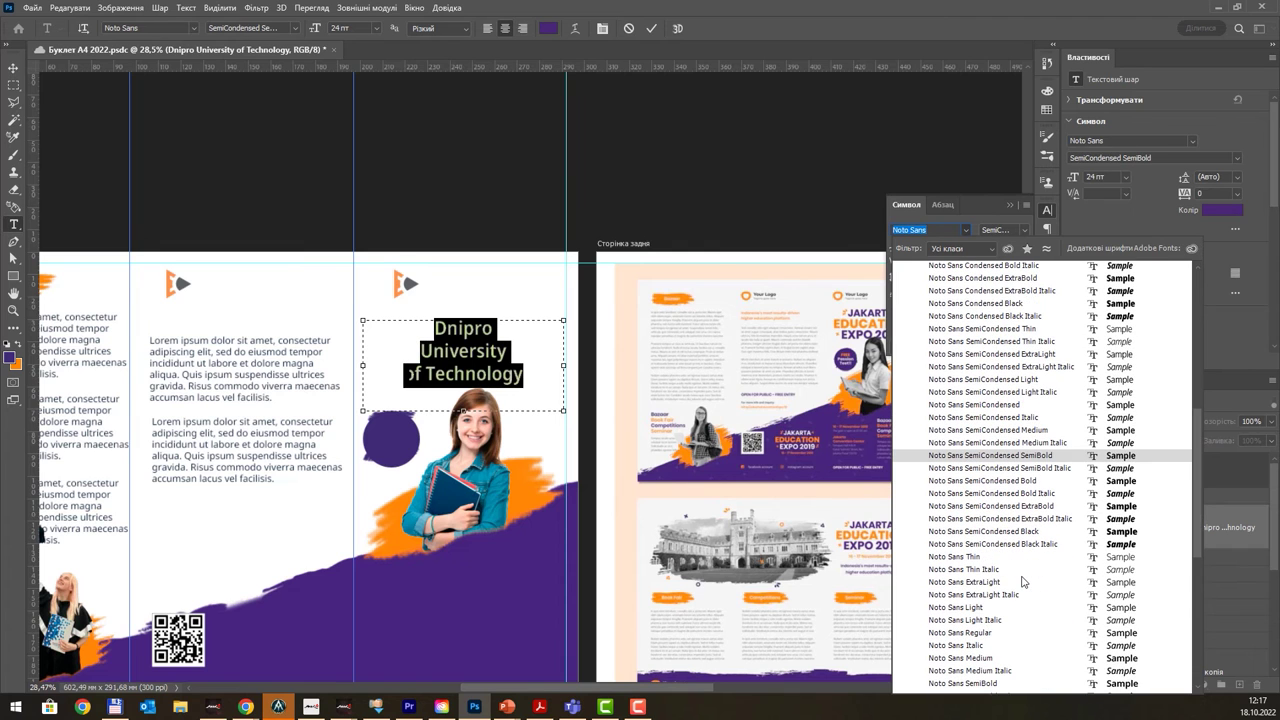
scroll(1022, 581, down, 2)
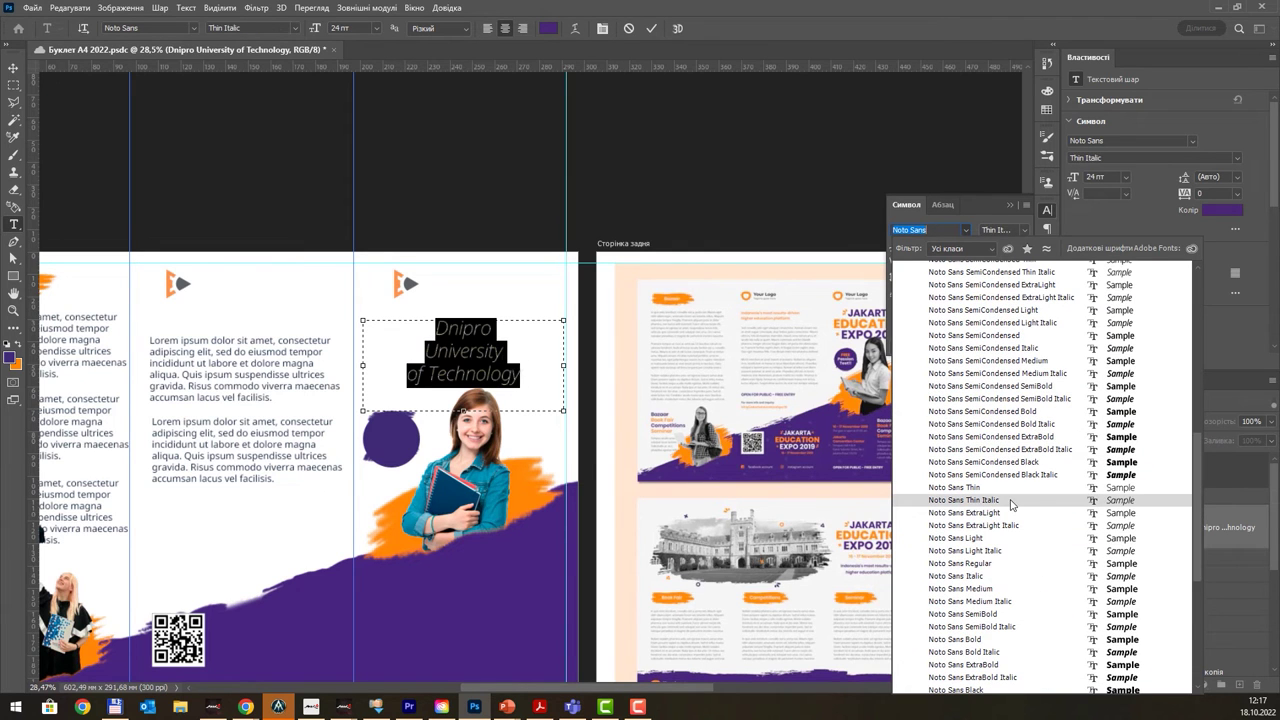
scroll(1013, 532, down, 2)
scroll(1010, 548, down, 2)
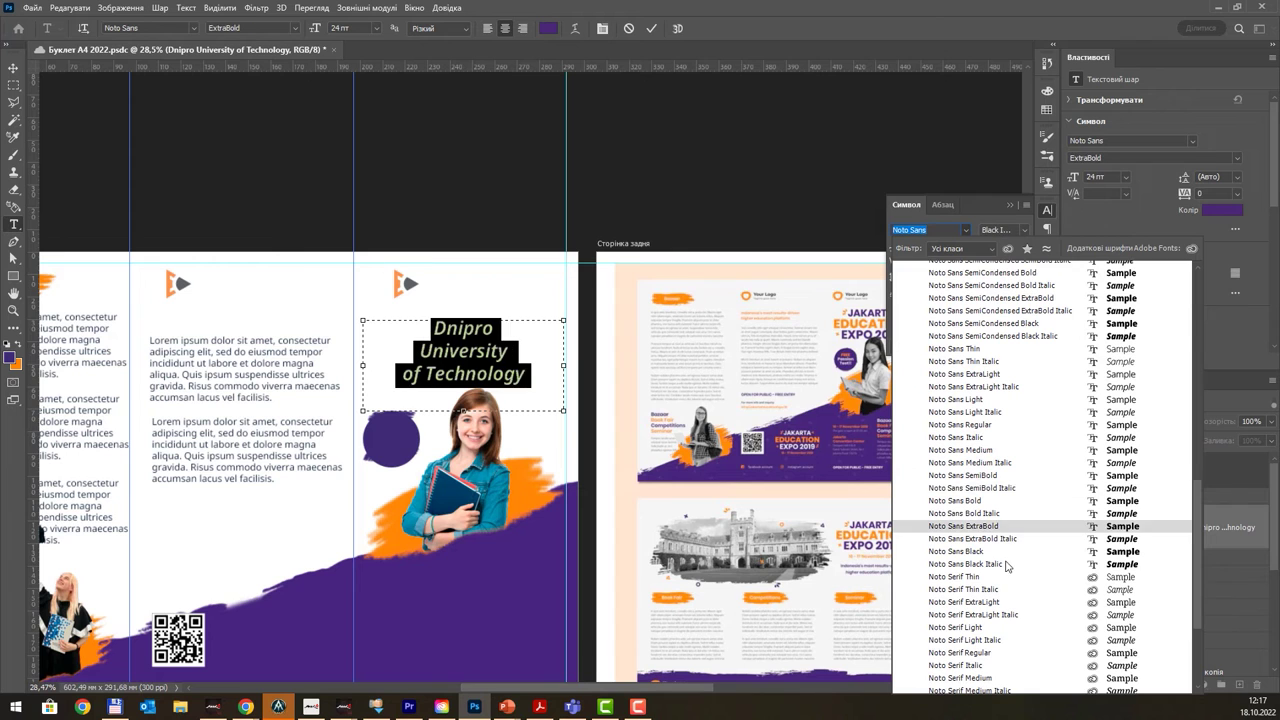
scroll(1007, 566, down, 2)
scroll(1007, 566, down, 2)
scroll(1007, 566, down, 2)
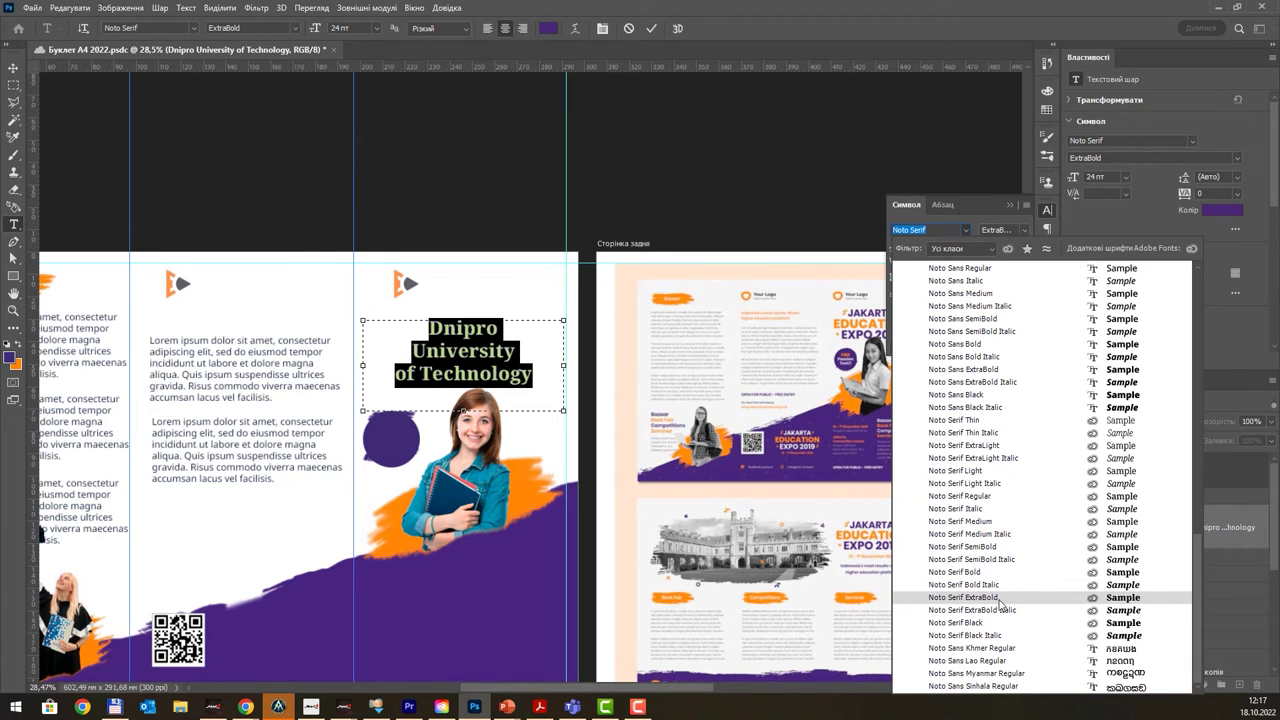
click(1000, 600)
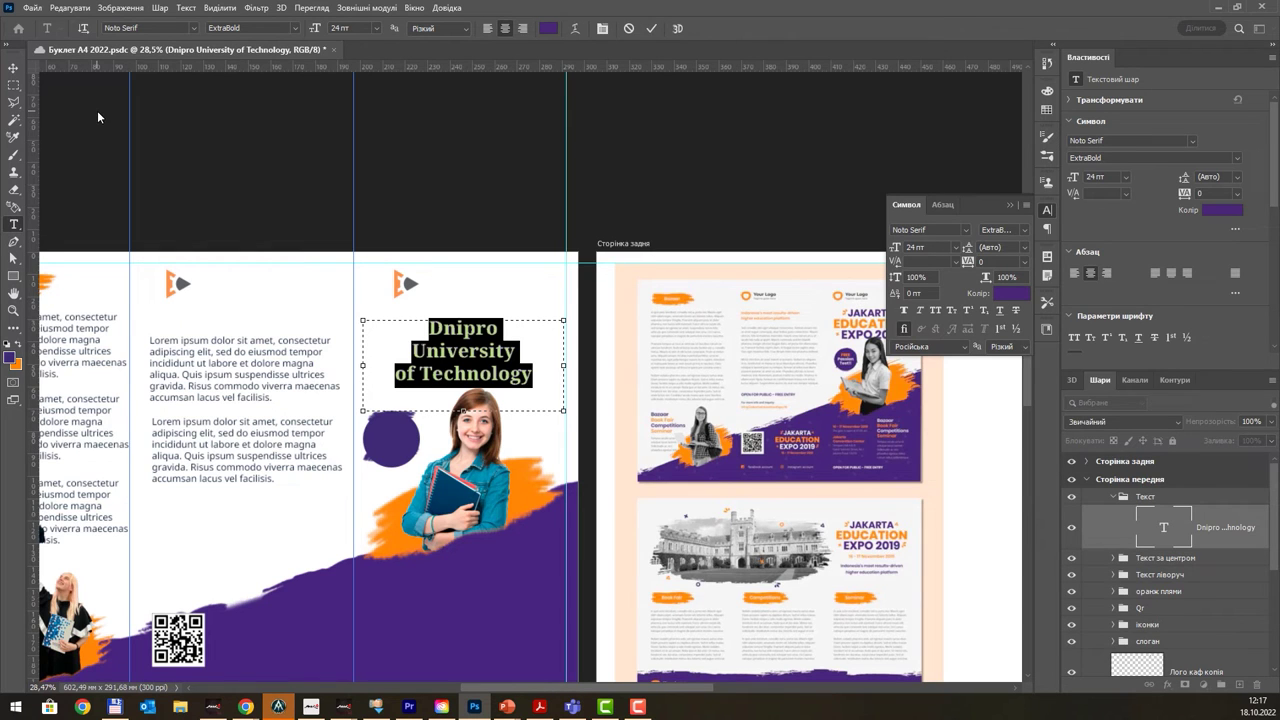
click(14, 67)
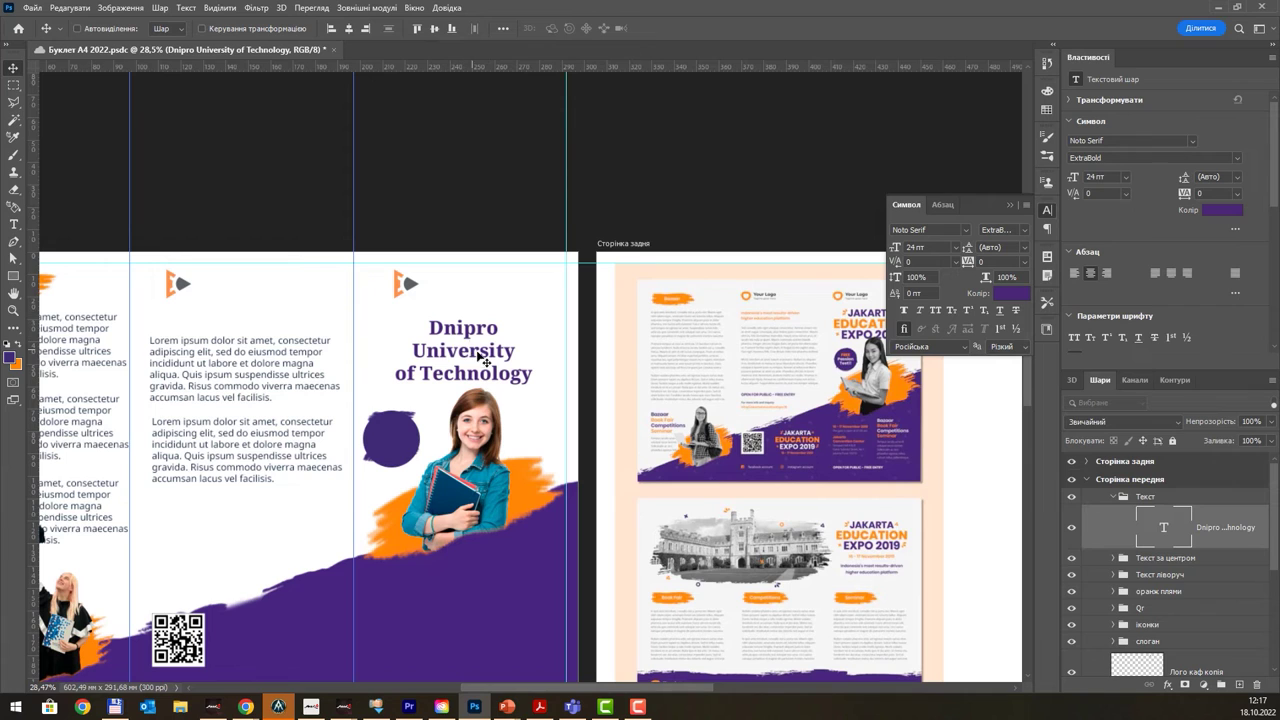
- Save the booklet, nudge the title slightly right and down, and select the word University
key(ctrl+s)
drag(484, 351, 491, 354)
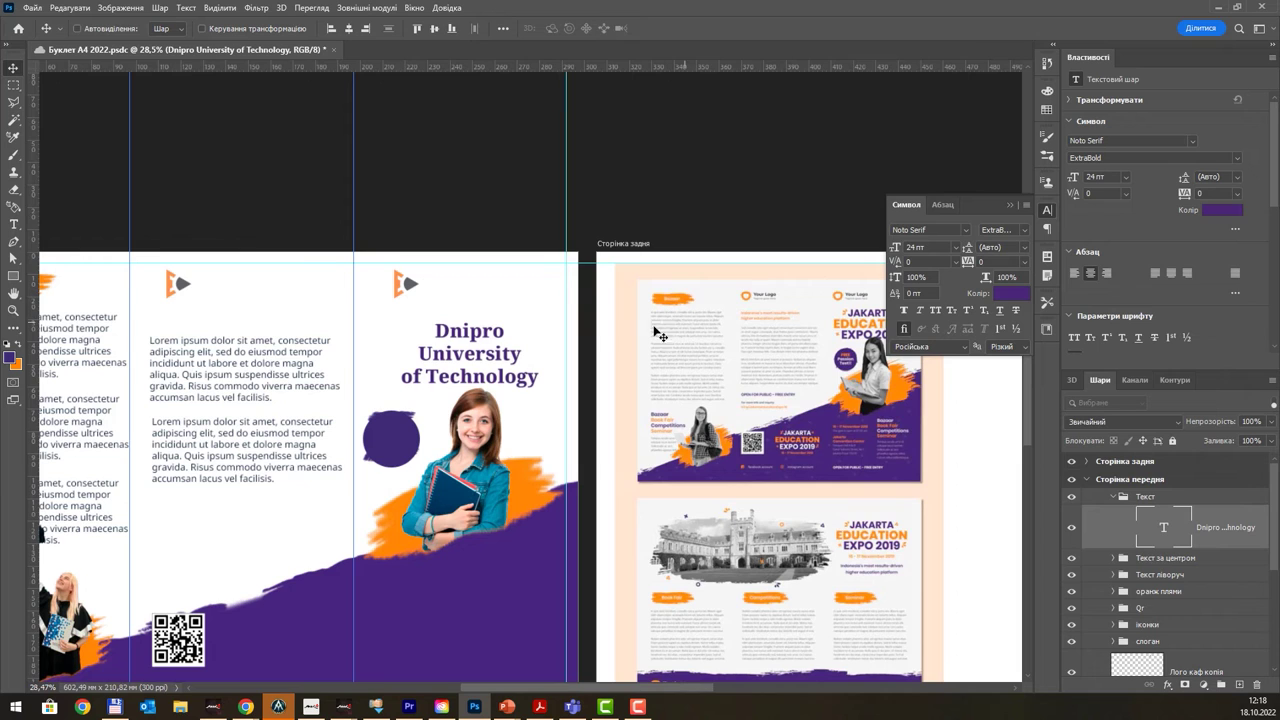
double_click(494, 368)
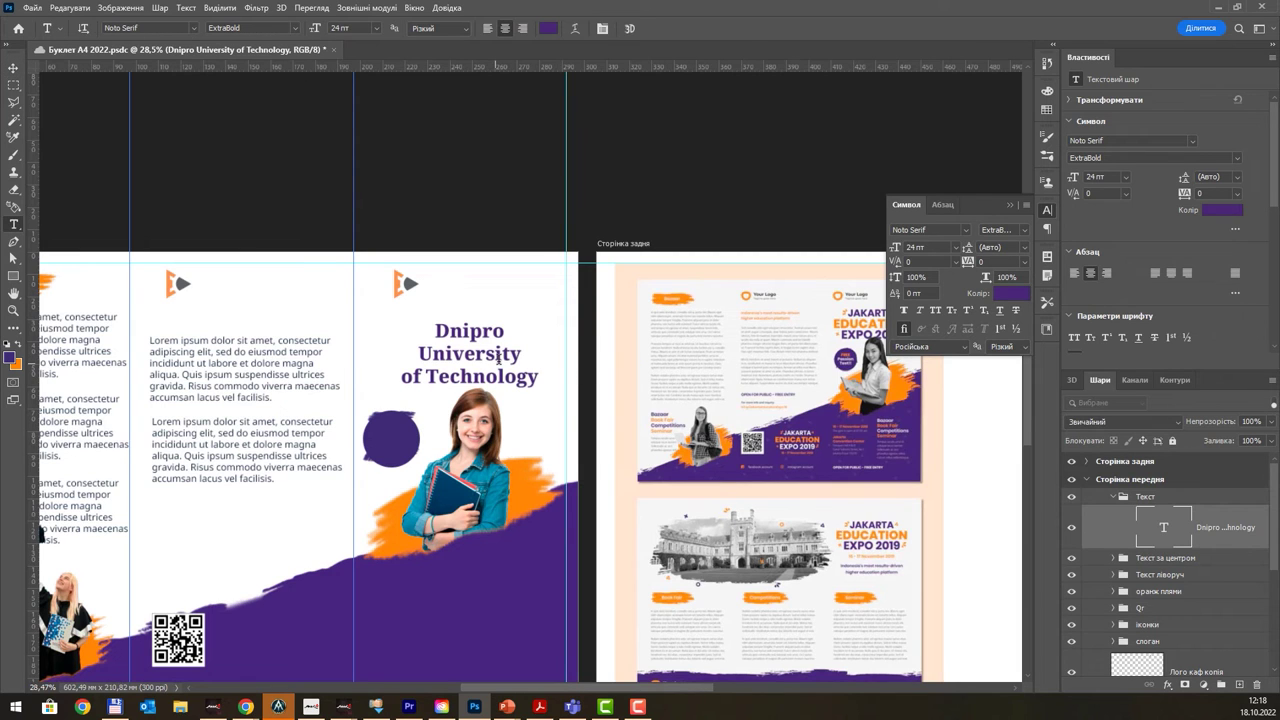
drag(522, 354, 390, 349)
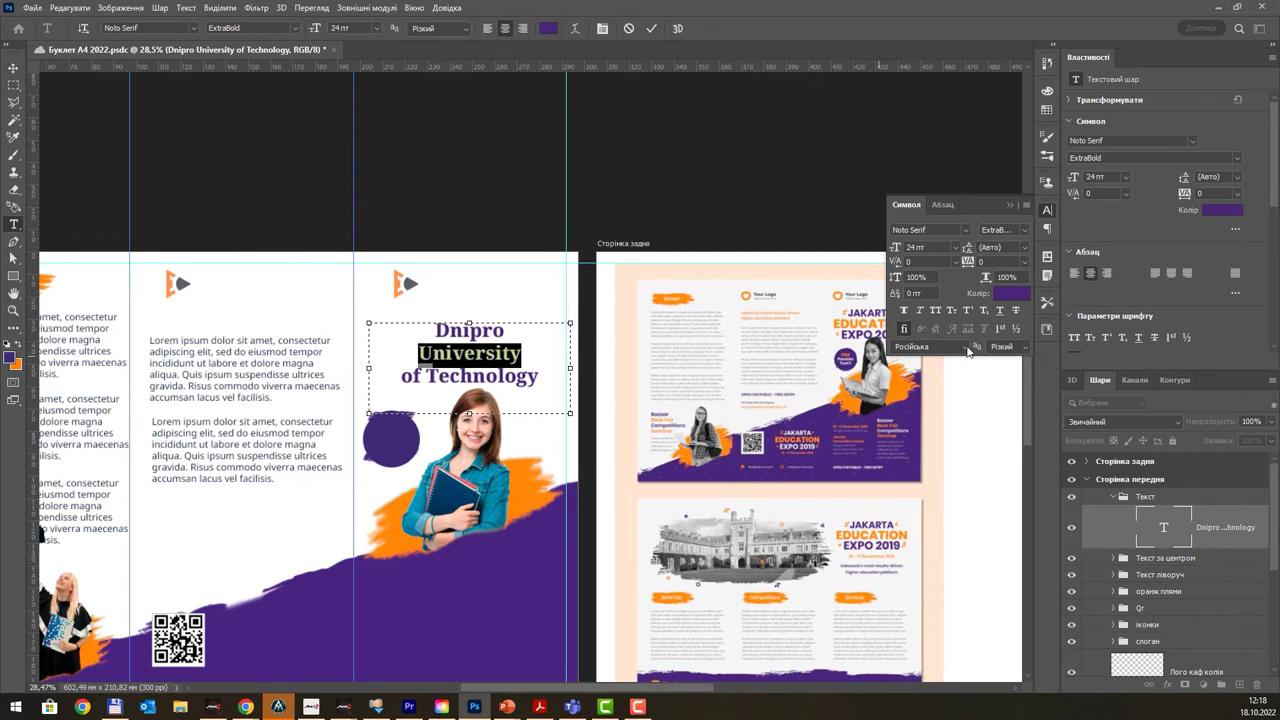
- Colour University orange sampled from the artwork and enlarge it to 30 pt
click(1010, 293)
click(686, 298)
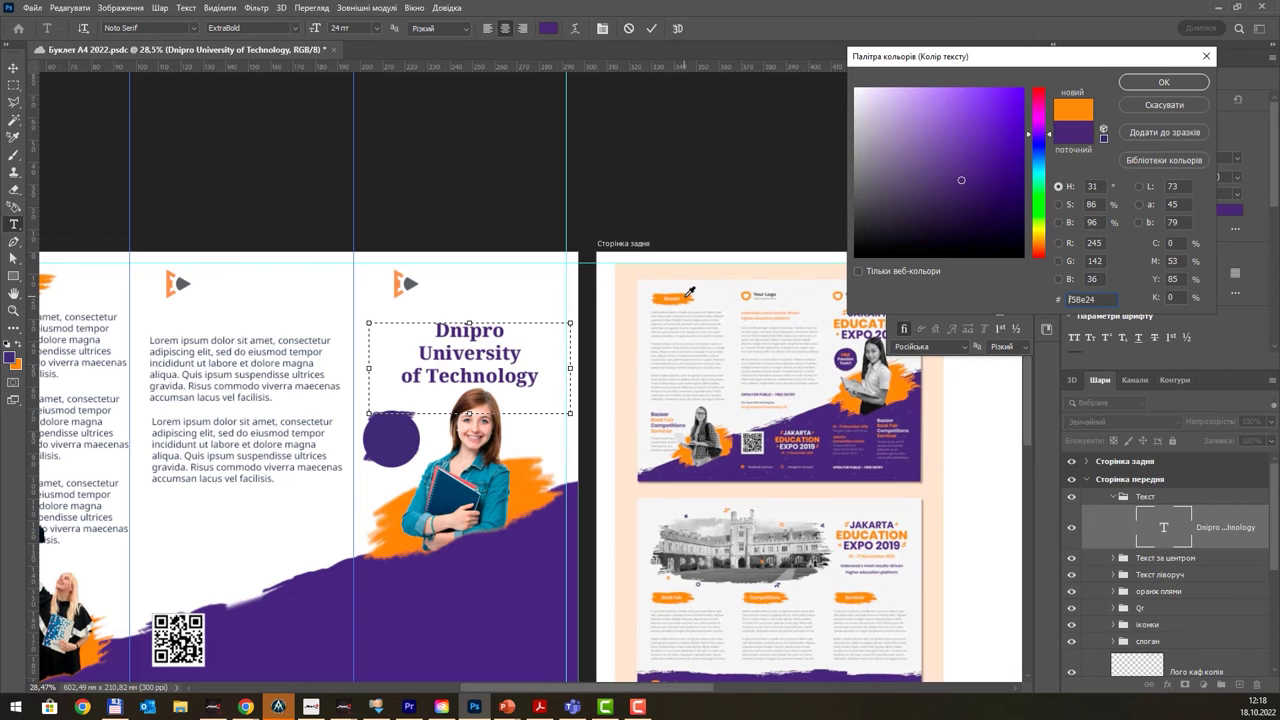
click(1146, 86)
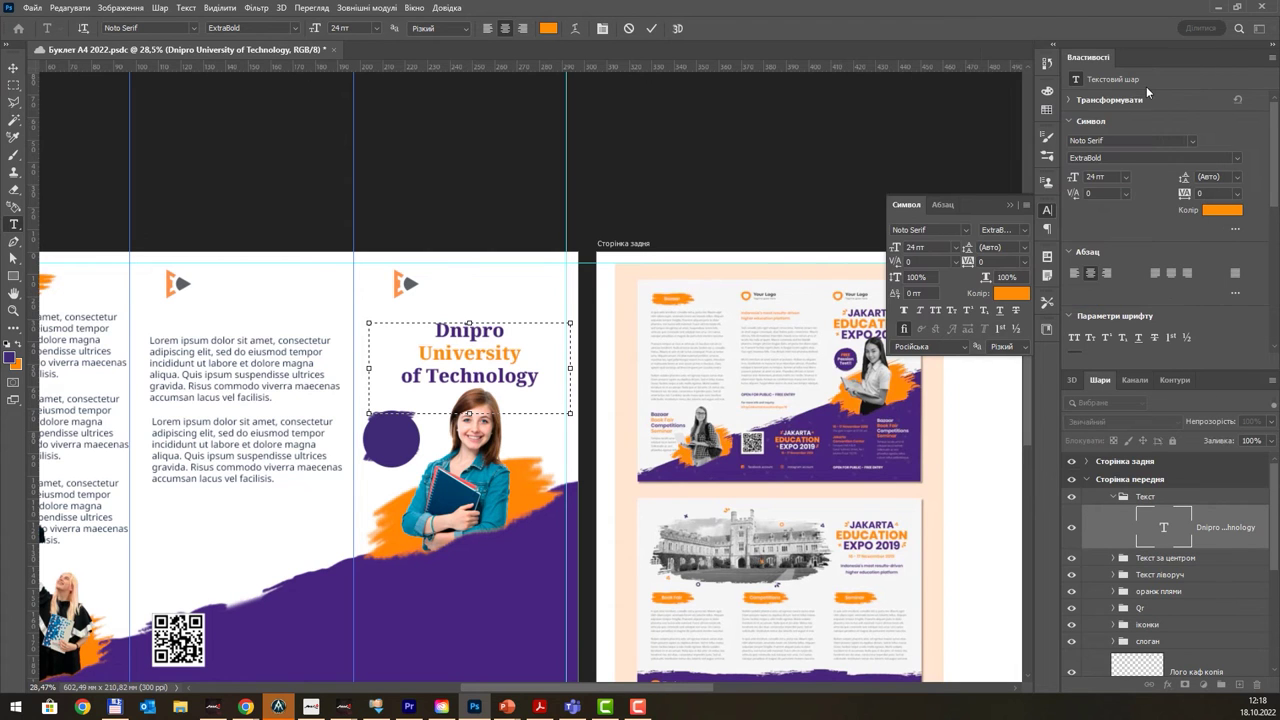
click(955, 247)
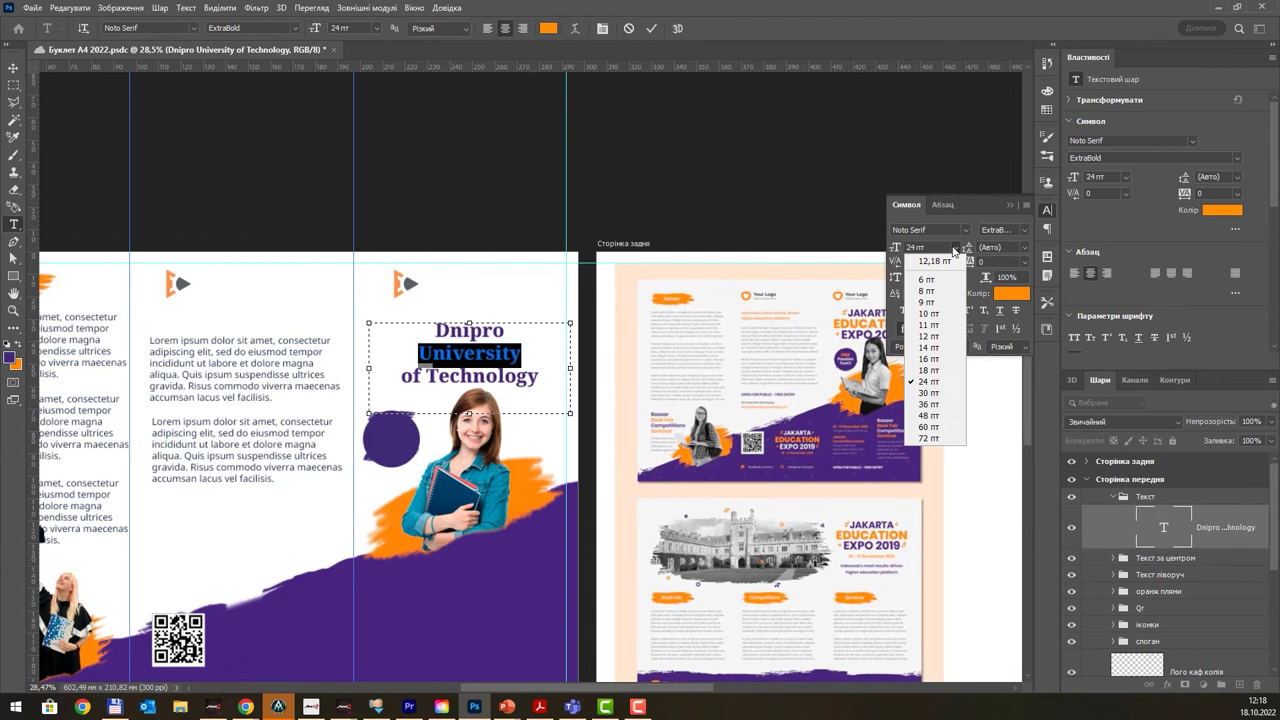
click(939, 392)
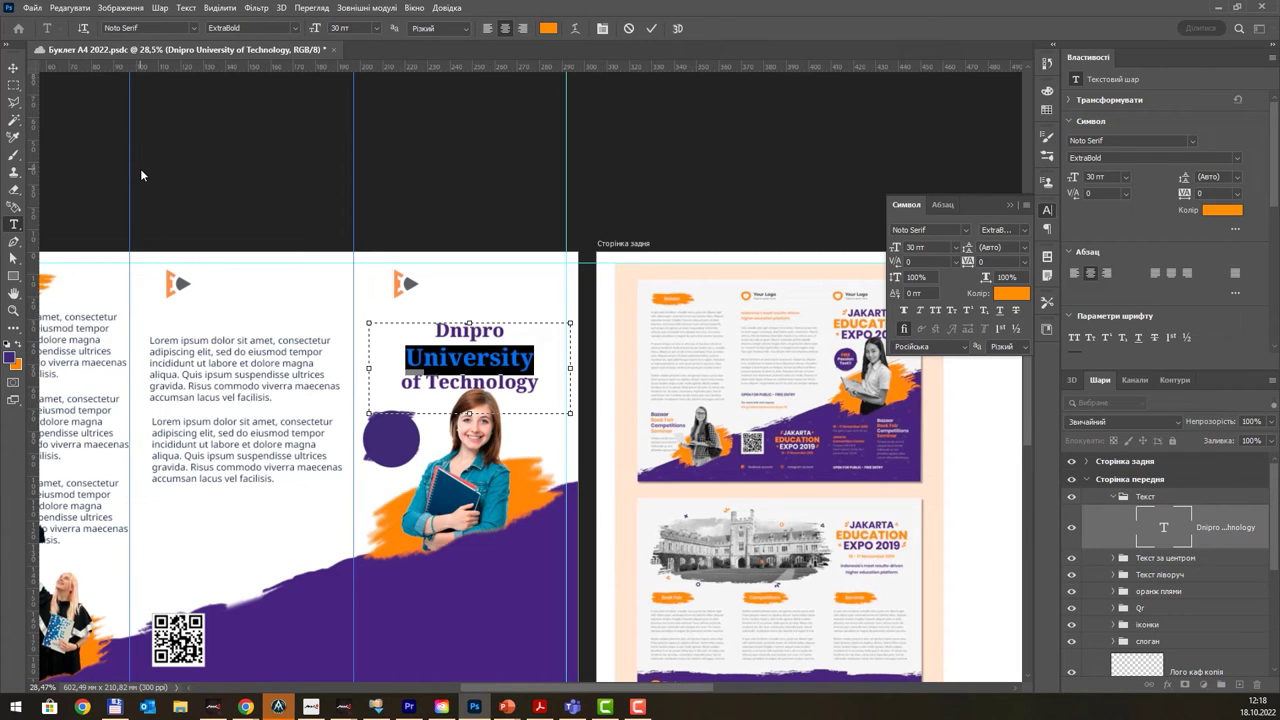
click(12, 68)
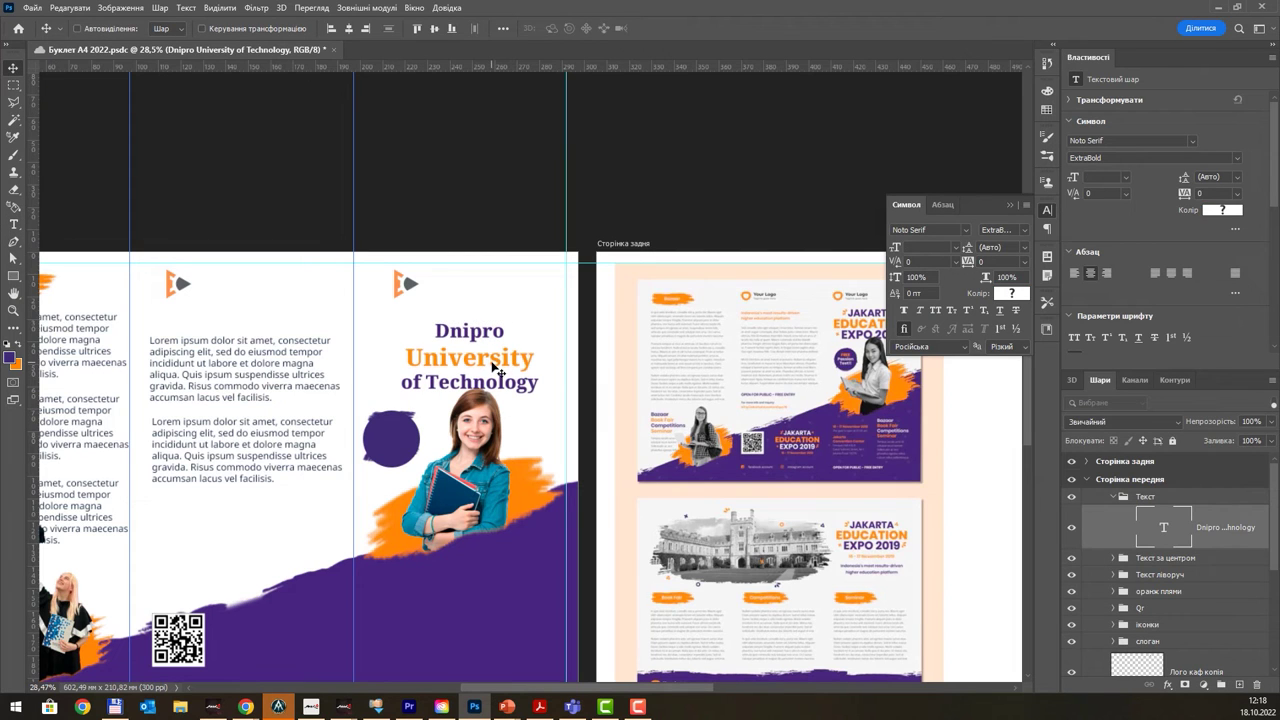
click(1010, 205)
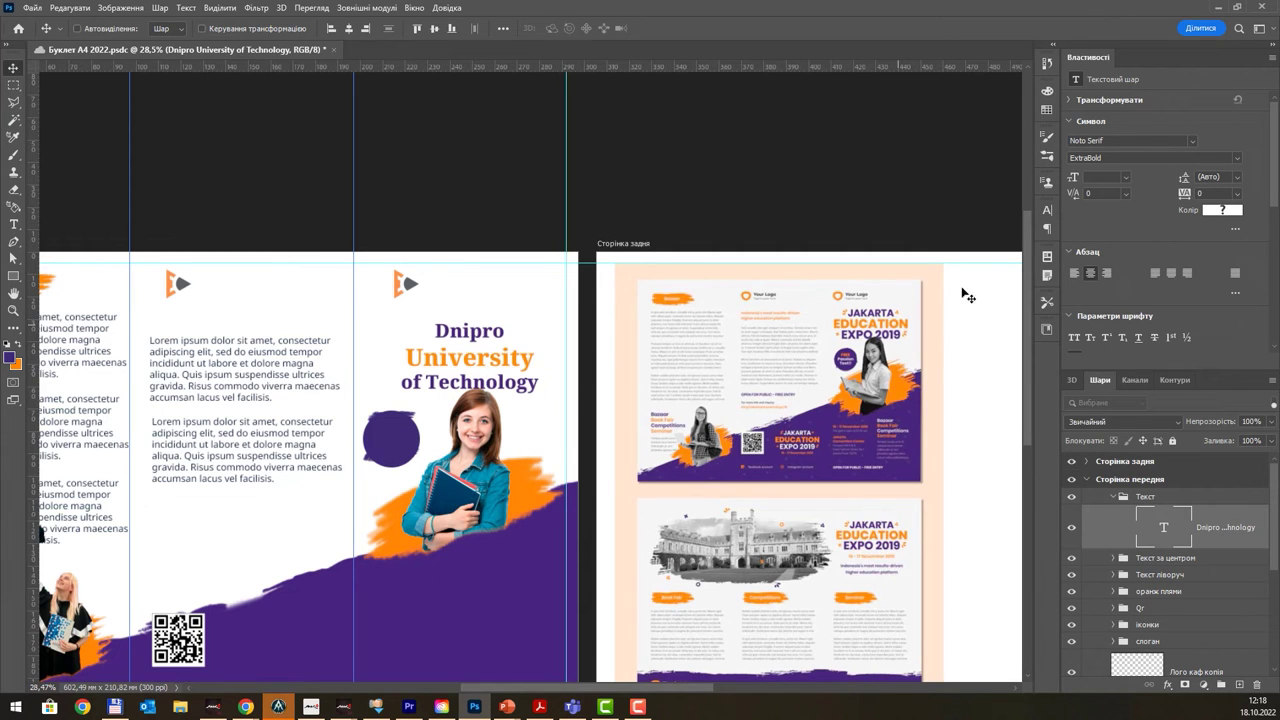
- Set the whole title in All Caps and nudge it slightly up-left
click(1048, 214)
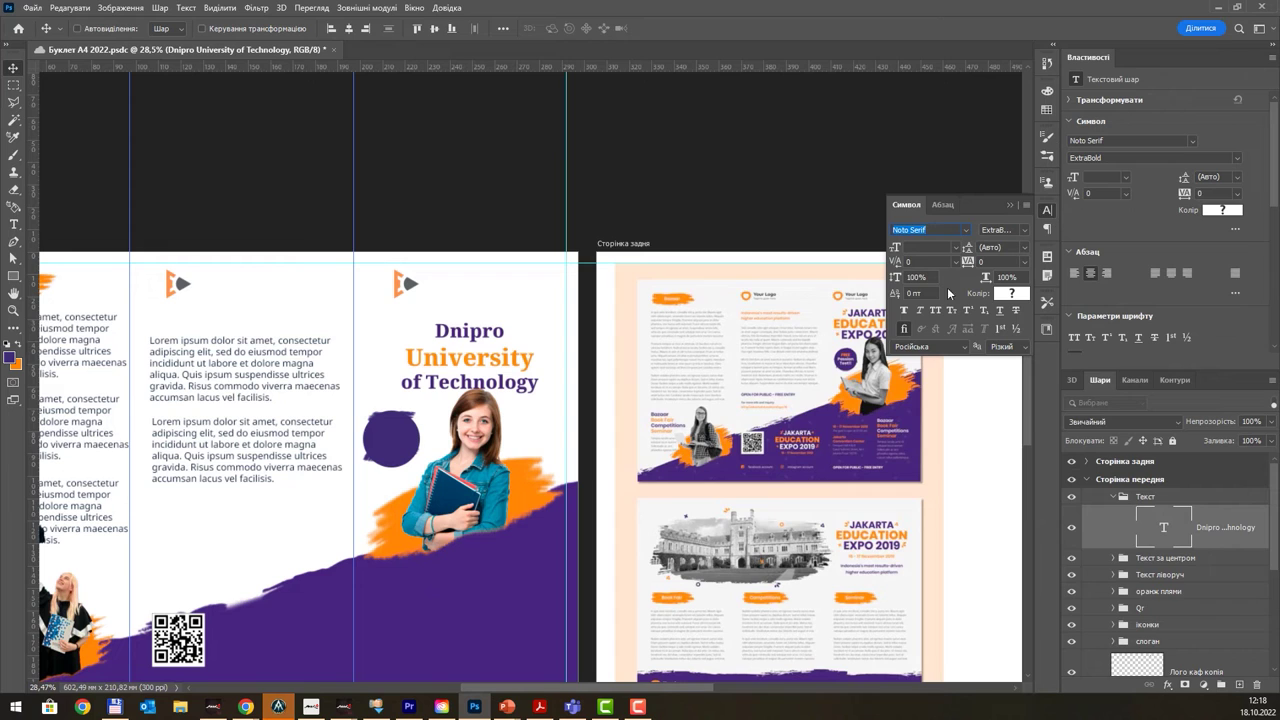
click(935, 311)
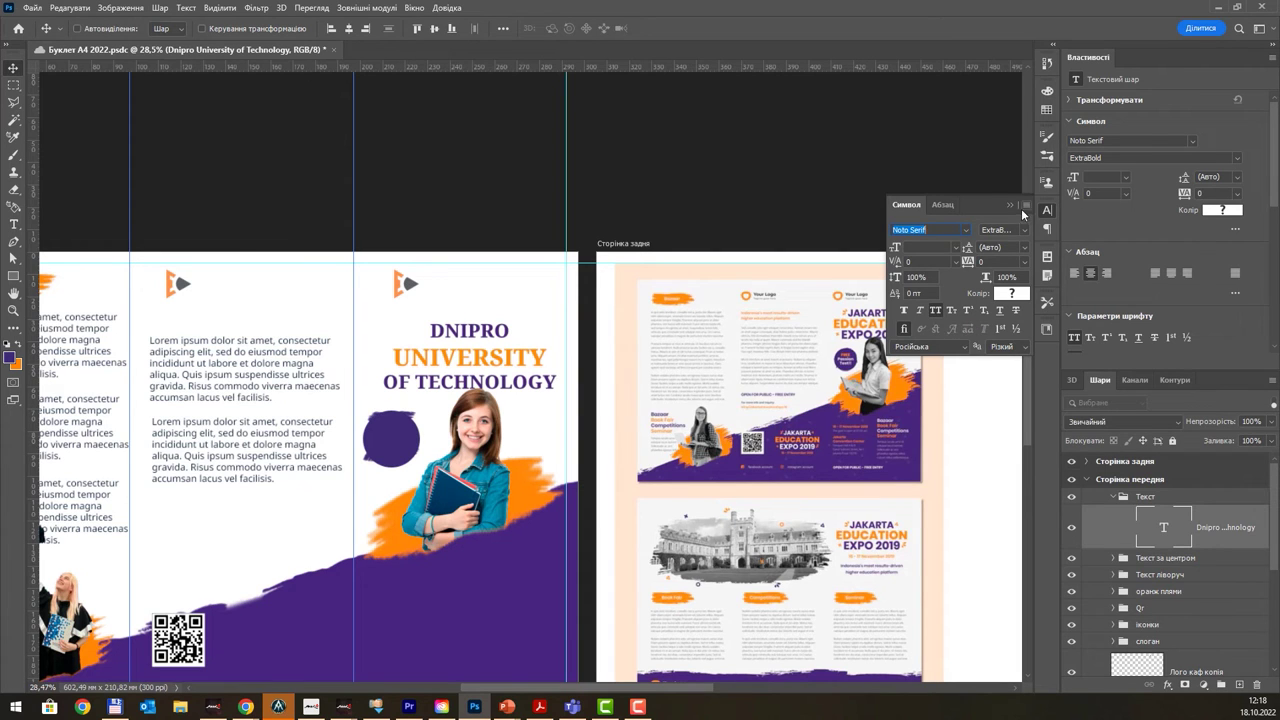
click(1010, 205)
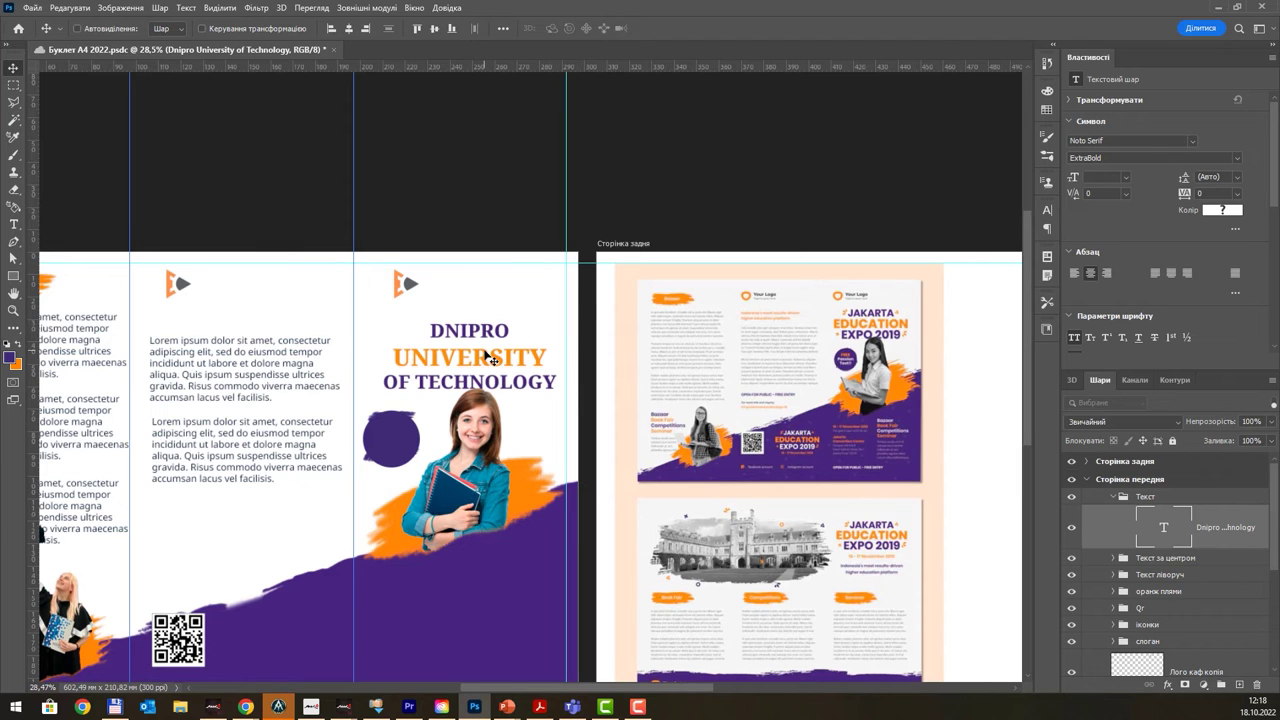
drag(485, 351, 481, 352)
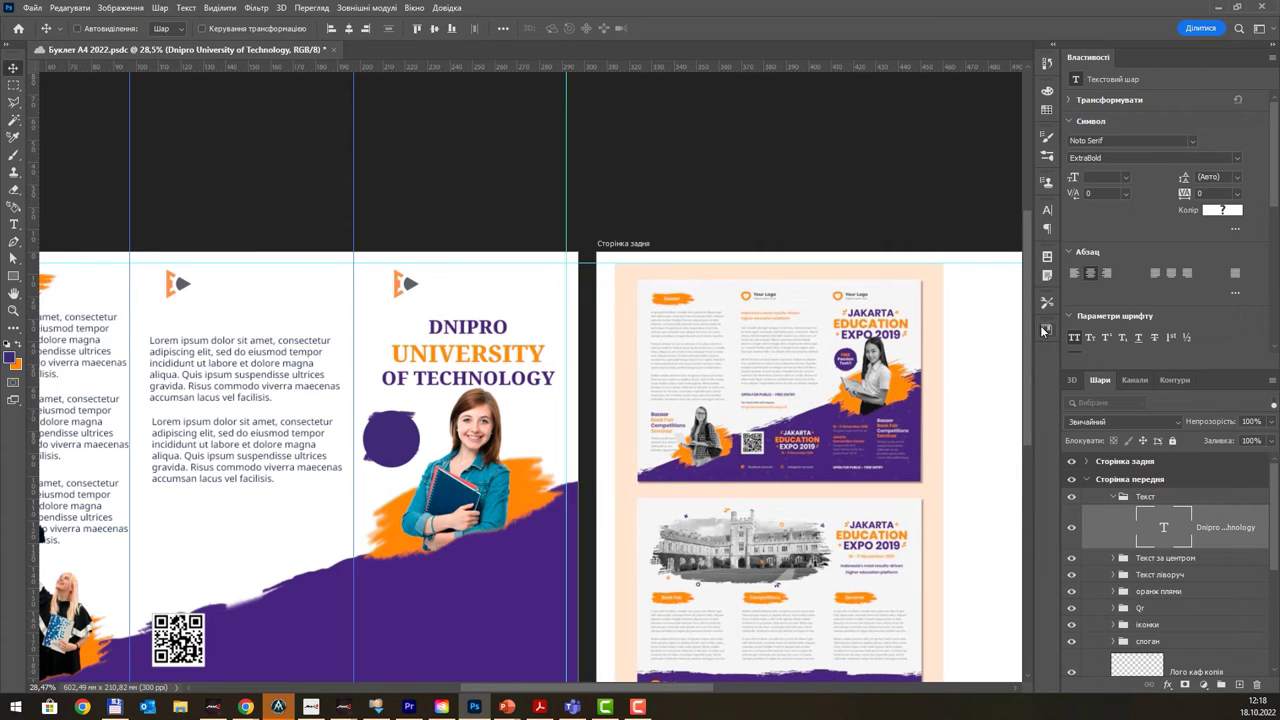
- Apply Faux Bold to the title text
click(1047, 210)
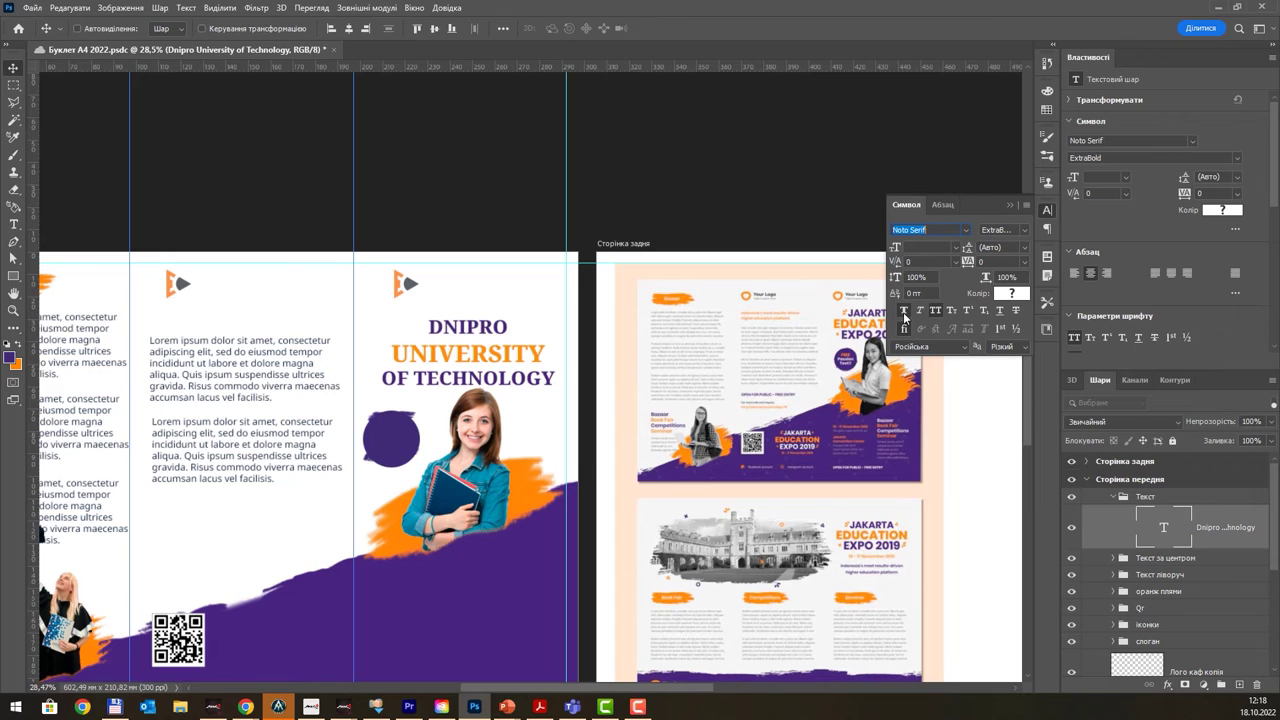
click(904, 314)
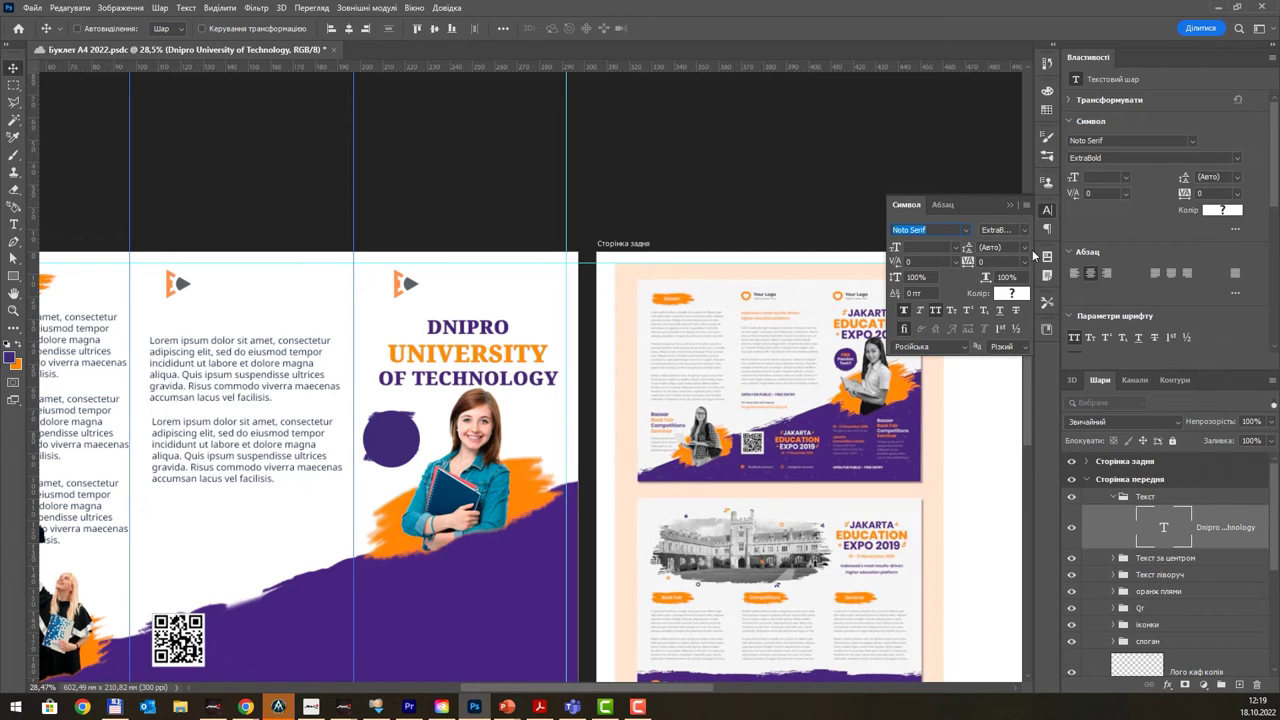
click(1014, 205)
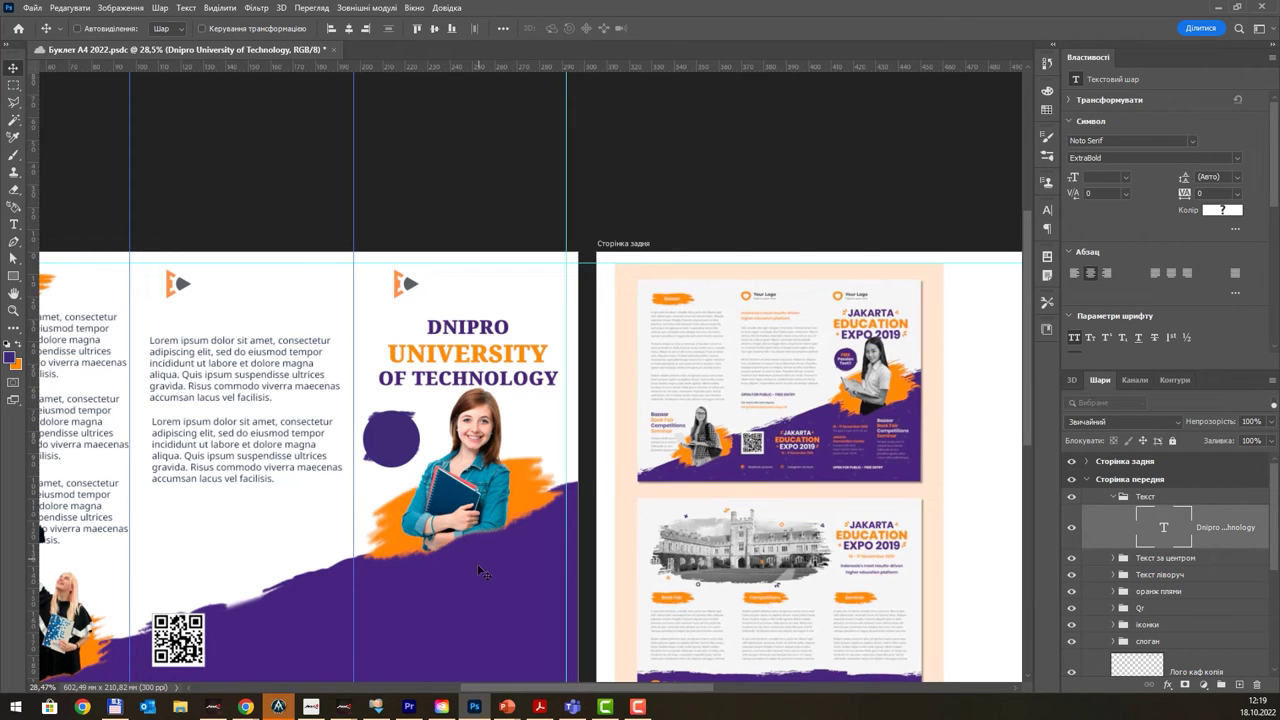
- Alt-drag a copy of the university title down onto the purple band and open it for editing
drag(468, 573, 506, 483)
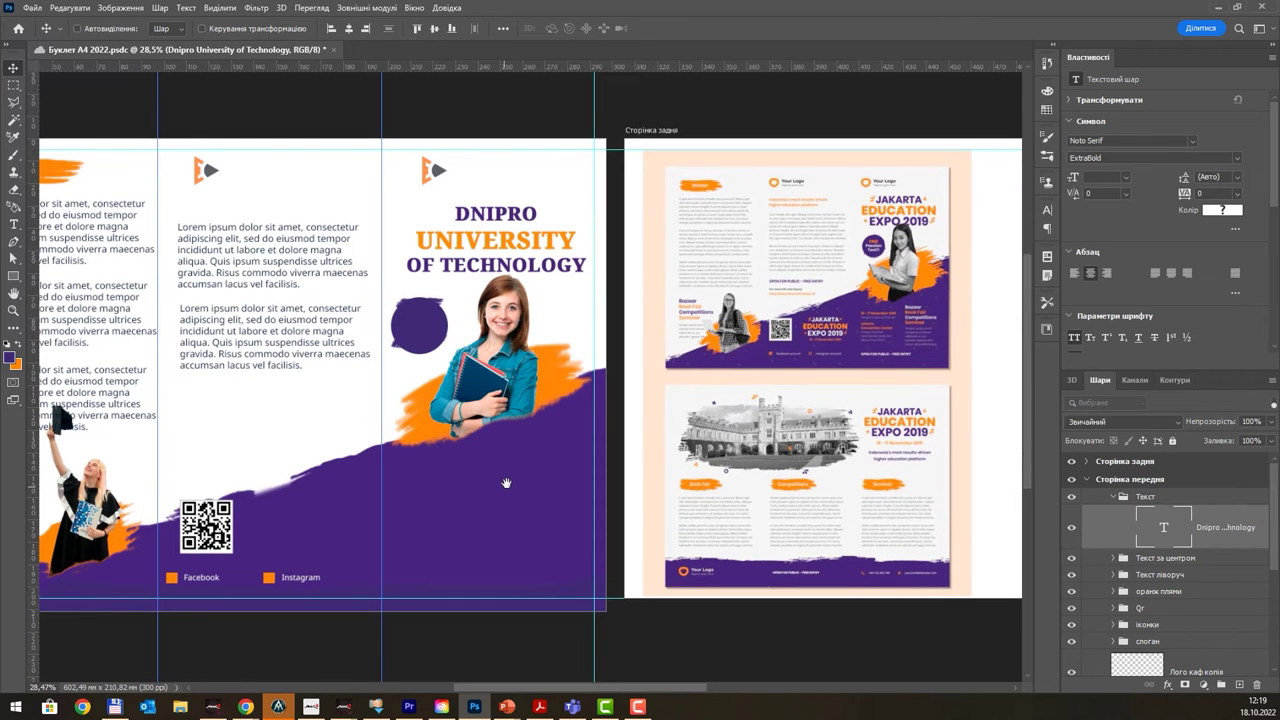
drag(506, 483, 505, 495)
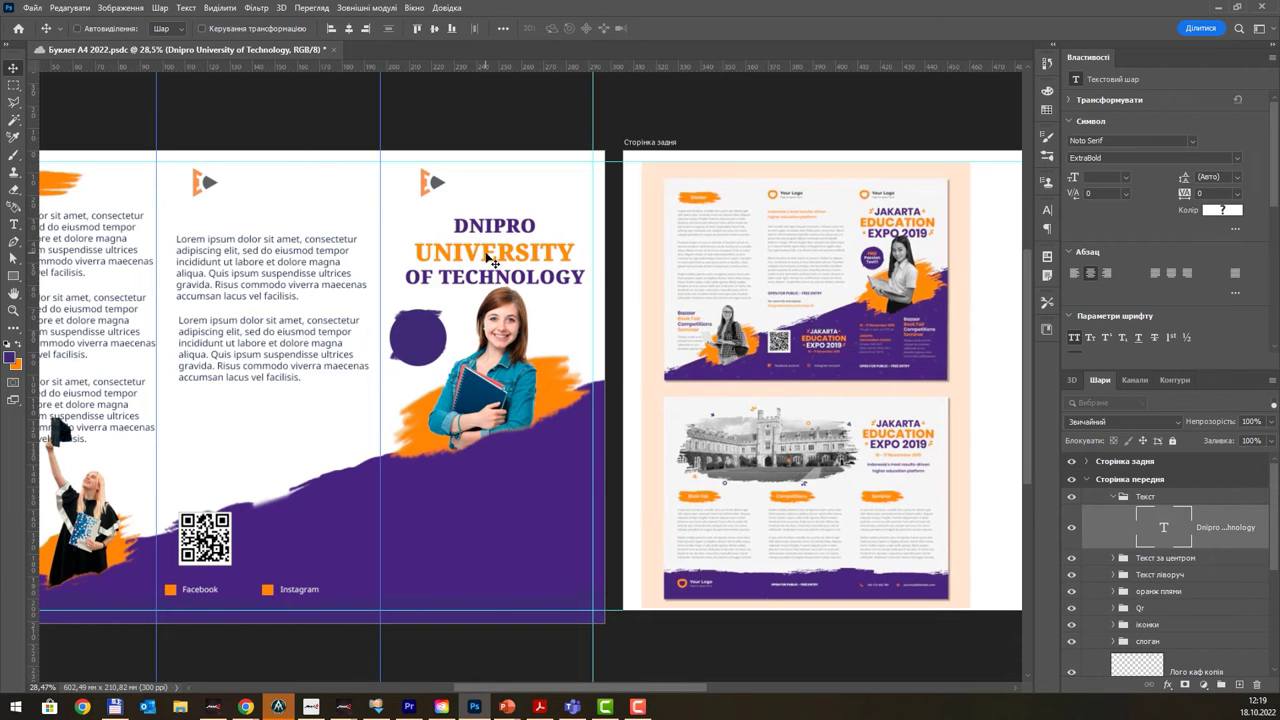
drag(484, 252, 381, 513)
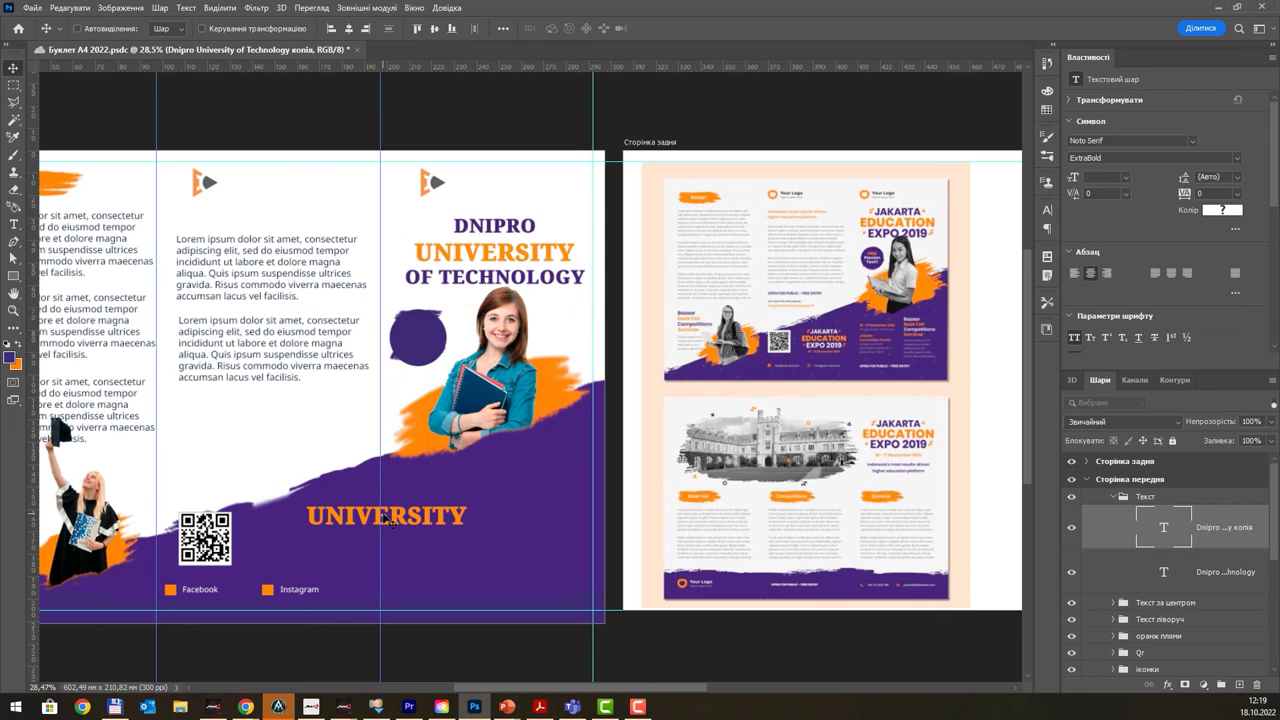
double_click(383, 516)
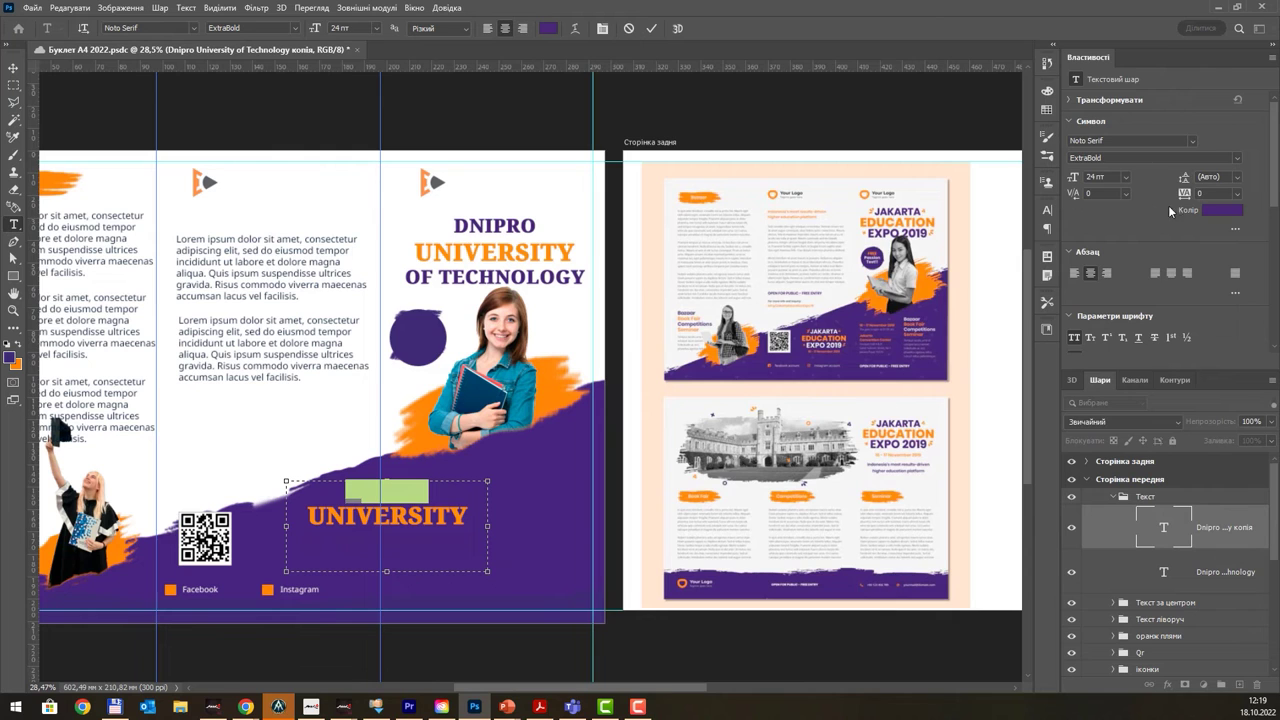
- Recolour the copy's DNIPRO and OF TECHNOLOGY lines white and commit the text
click(1220, 210)
click(855, 88)
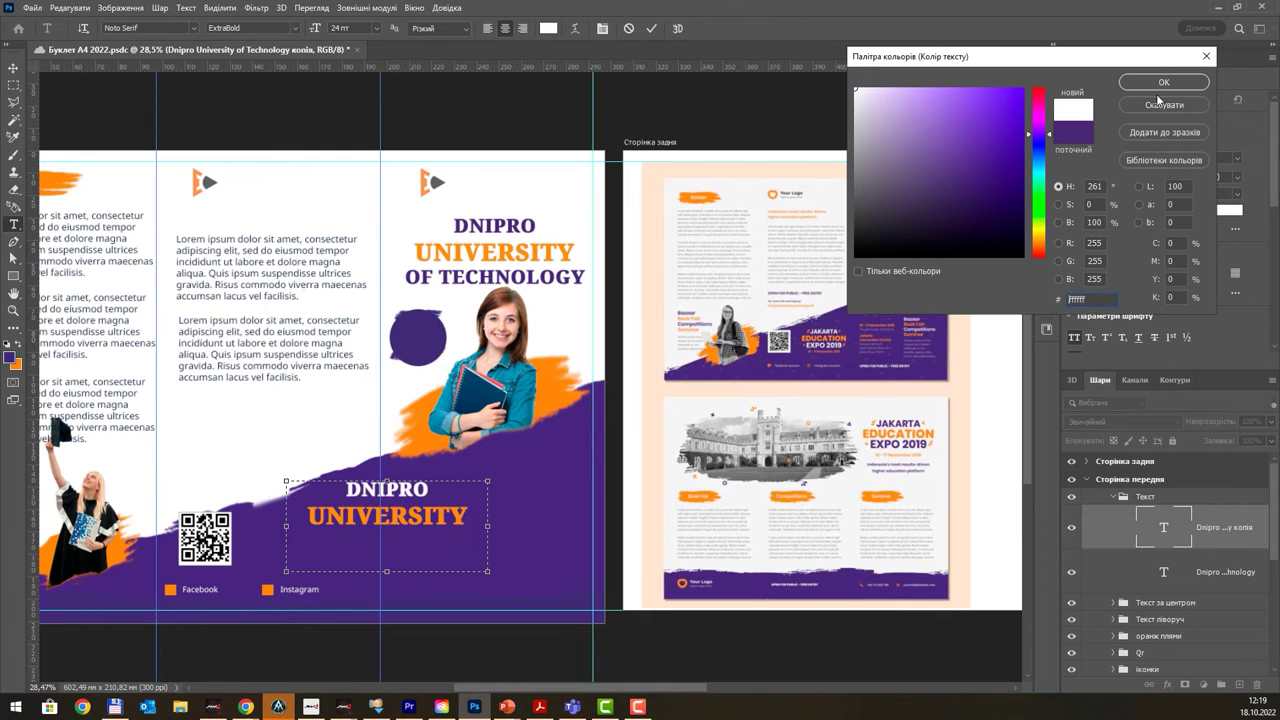
click(1163, 82)
click(437, 537)
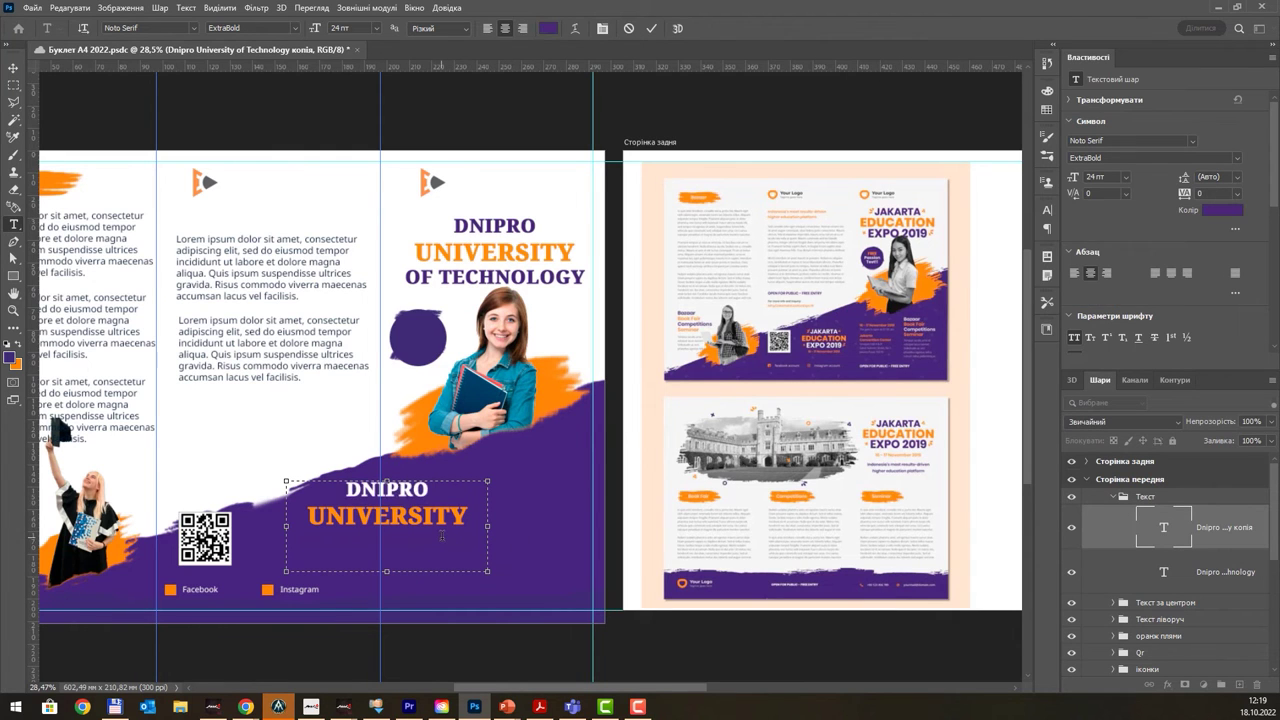
double_click(441, 537)
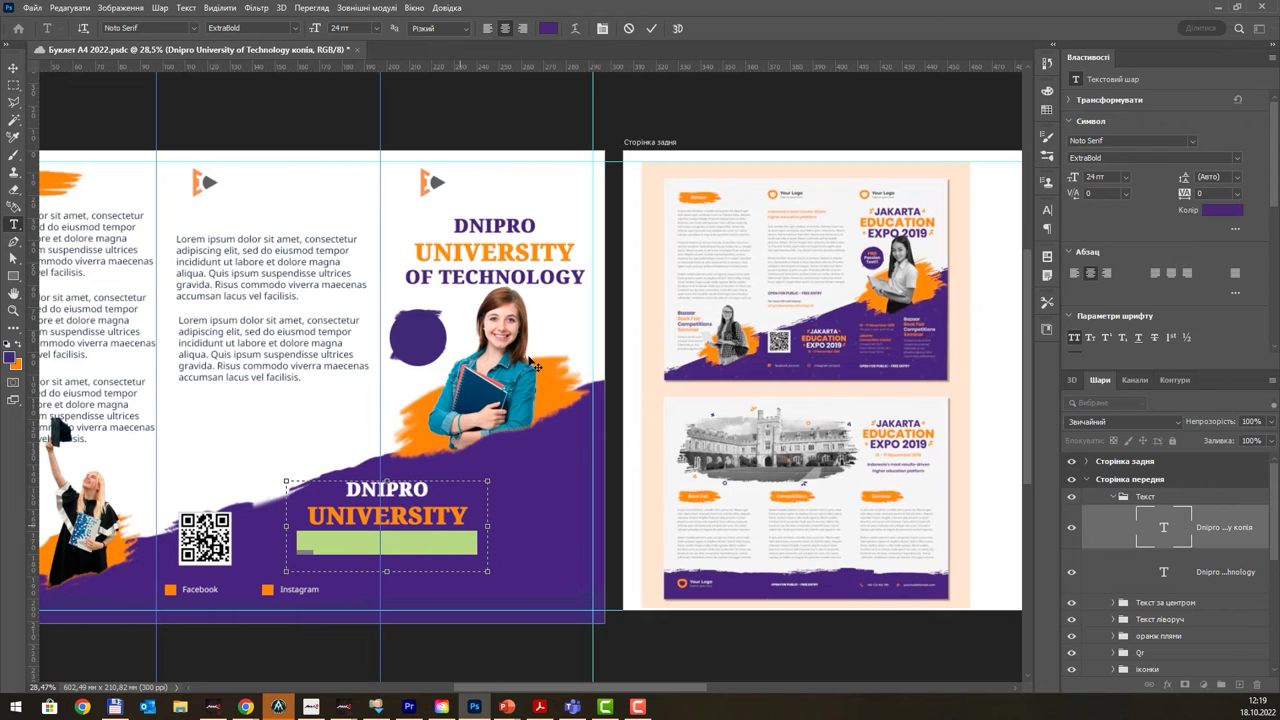
click(555, 24)
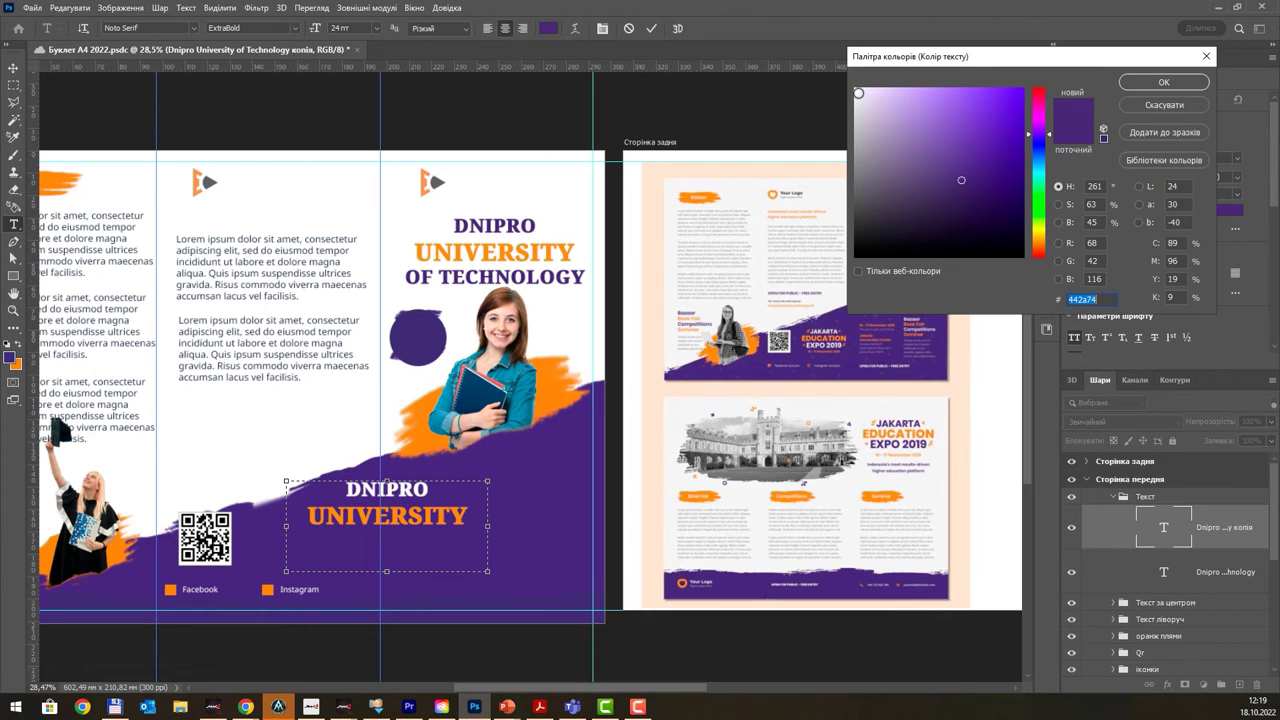
click(857, 92)
click(1168, 84)
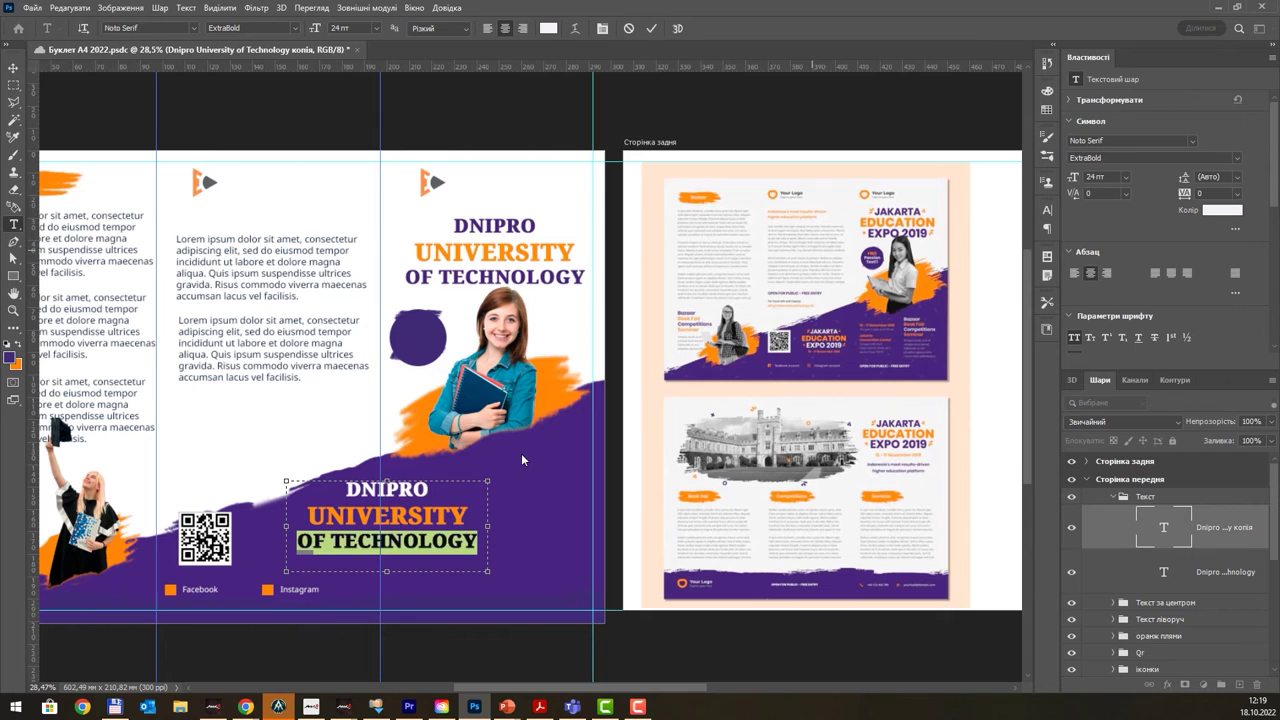
click(17, 70)
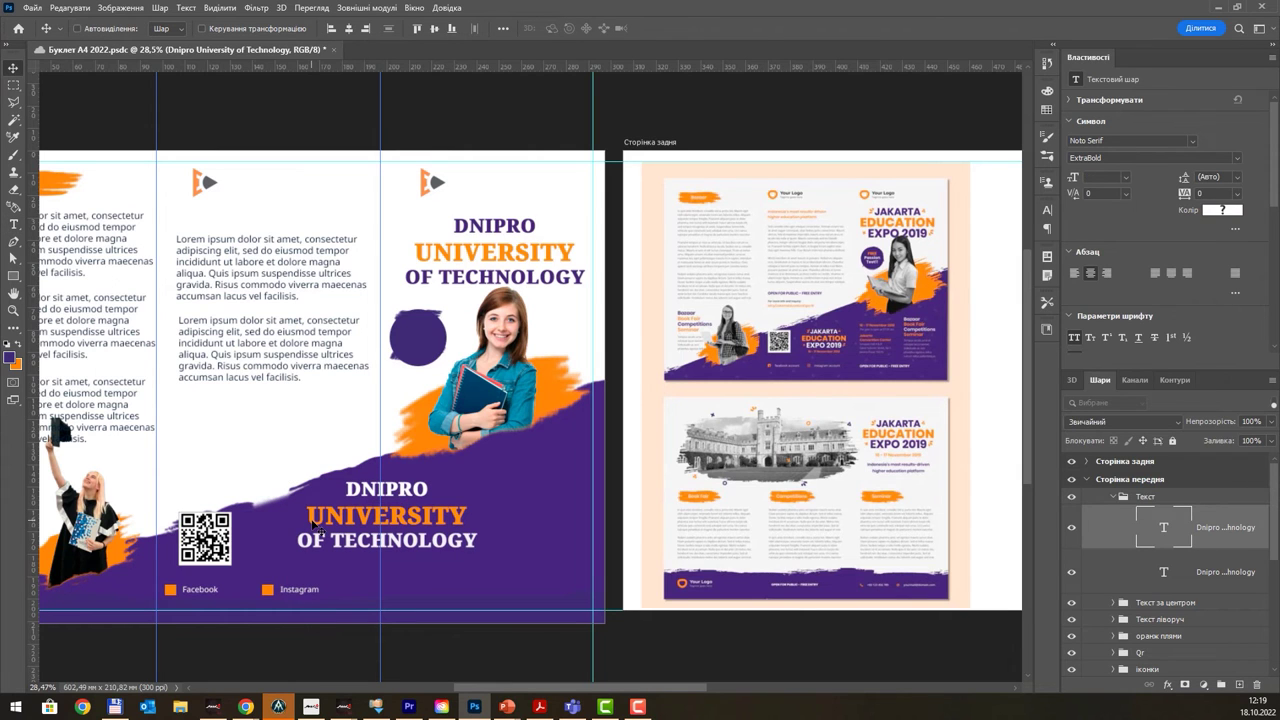
key(ctrl+t)
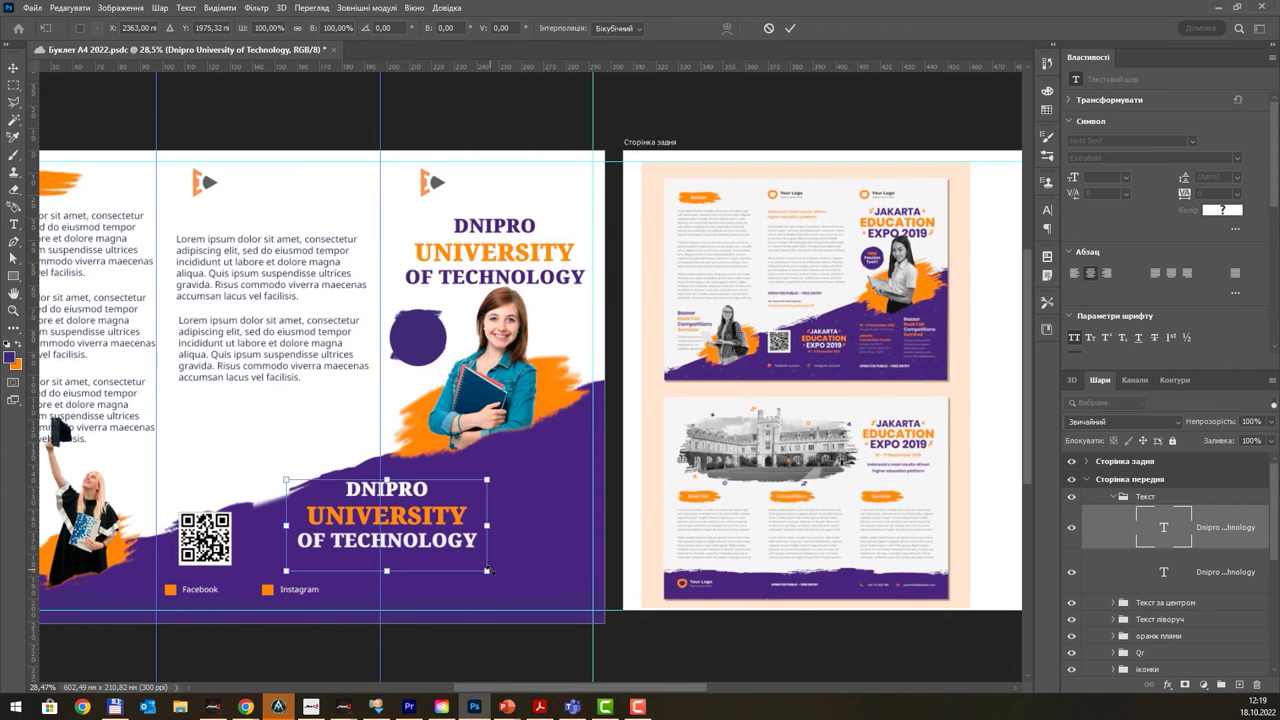
- Scale the copied title down, place it beside the QR code, and nudge it right and down
drag(487, 570, 422, 498)
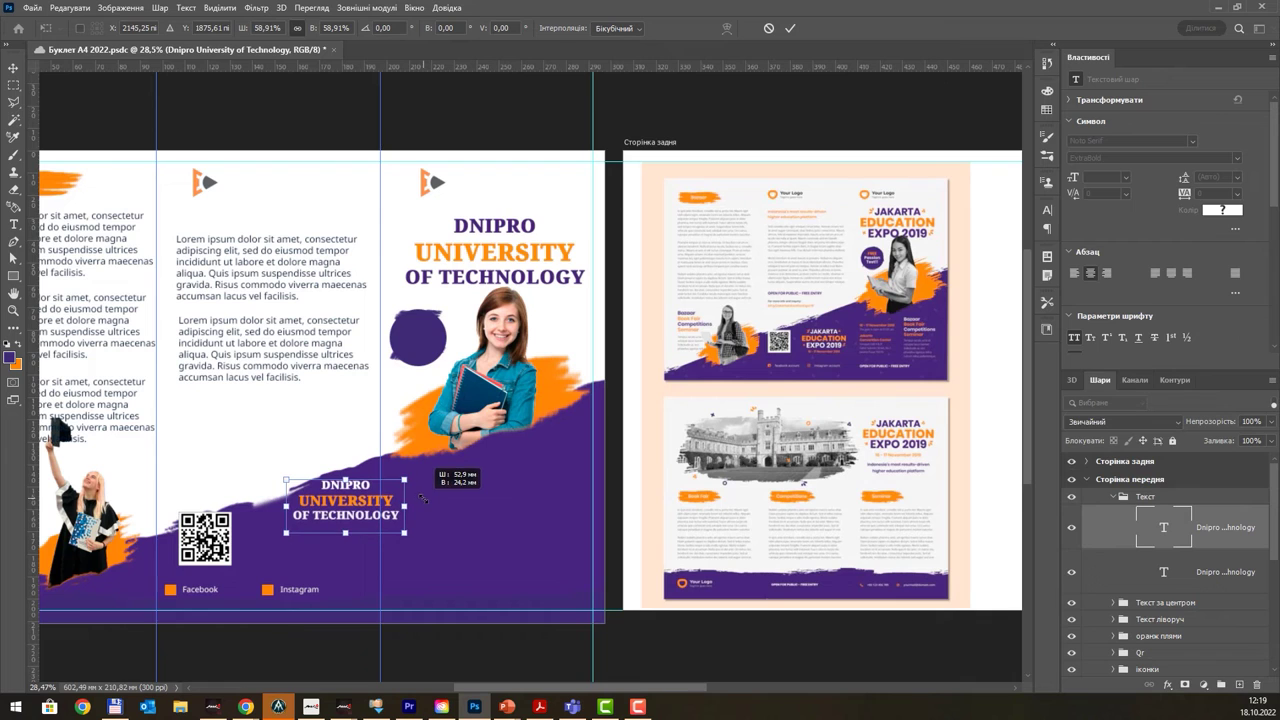
drag(347, 512, 306, 540)
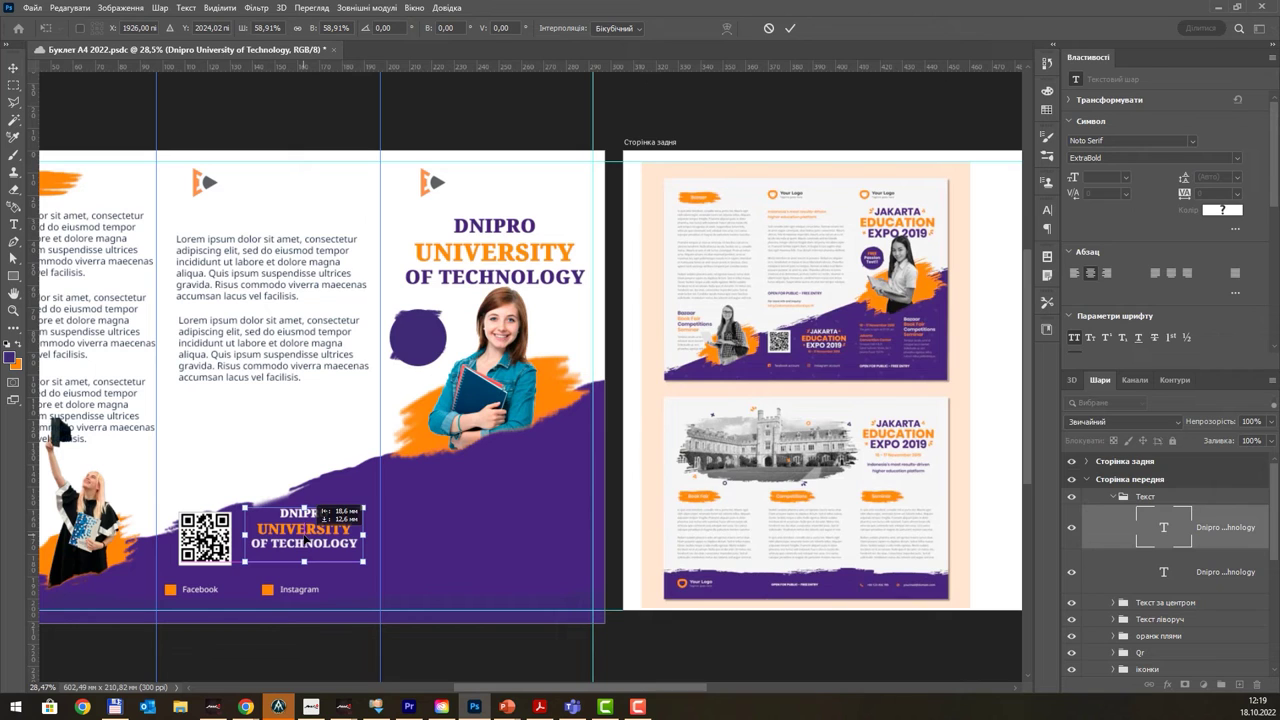
drag(304, 541, 304, 540)
key(Return)
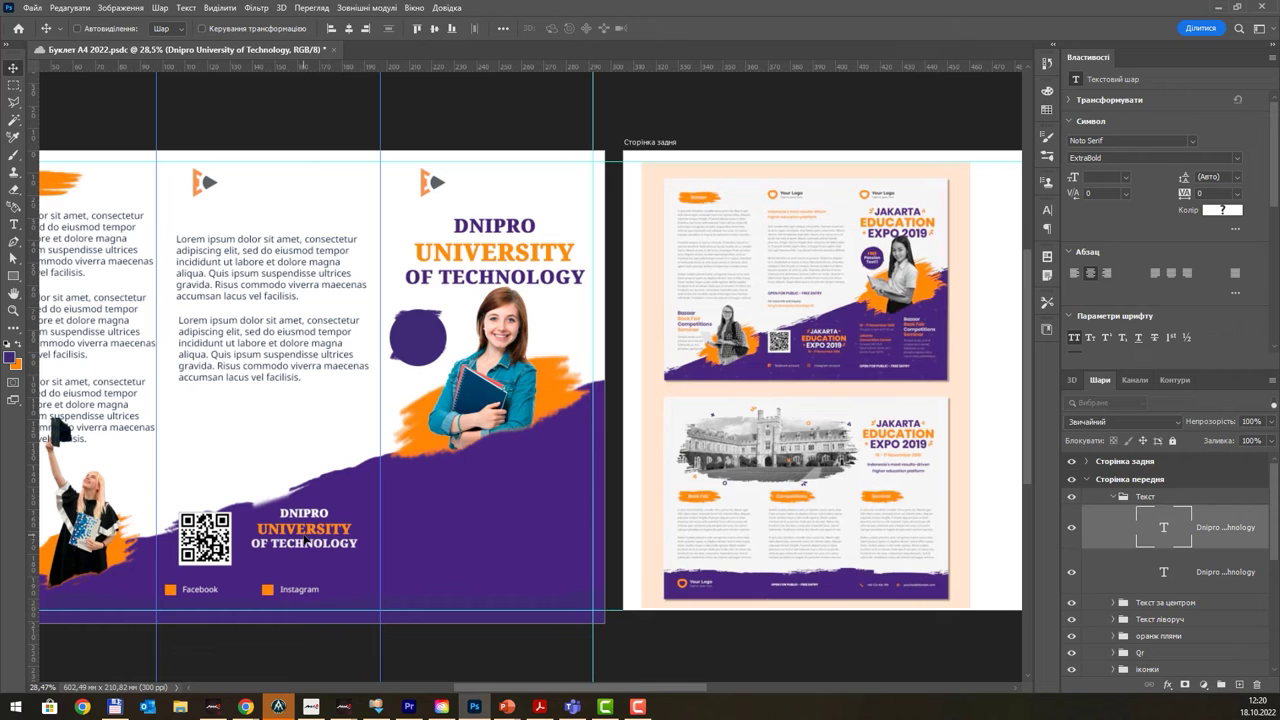
key(shift+Right)
key(shift+Down)
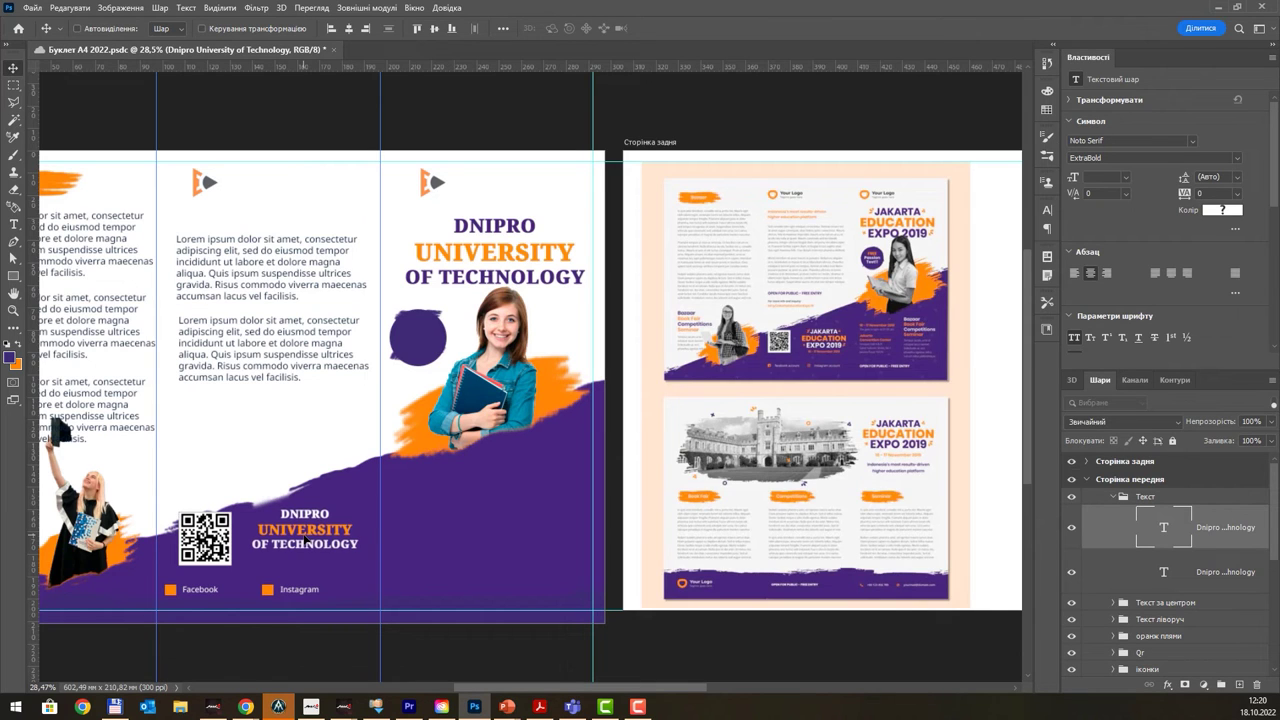
key(shift+Right)
key(Down)
key(shift+Down)
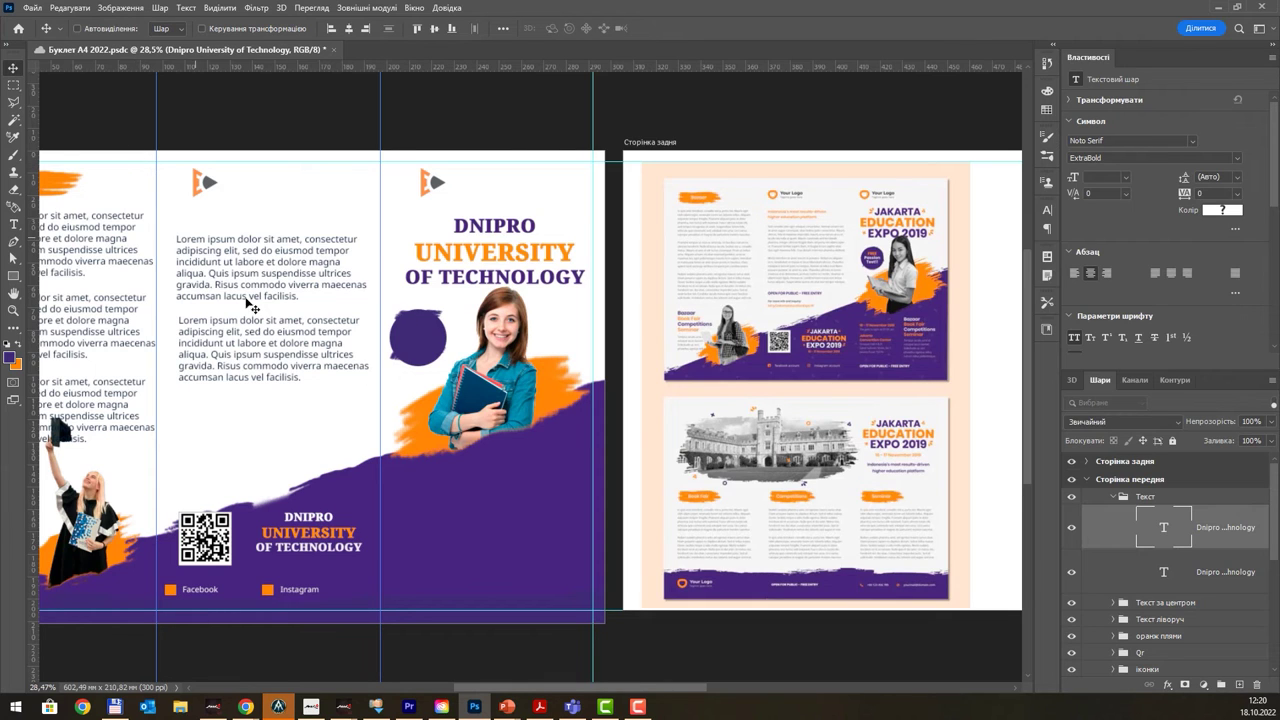
- Add 'ENGINEERING AND GENERATIVE DESIGN DEPARTMENT' at 14 pt in default colours beside the top logo
click(14, 224)
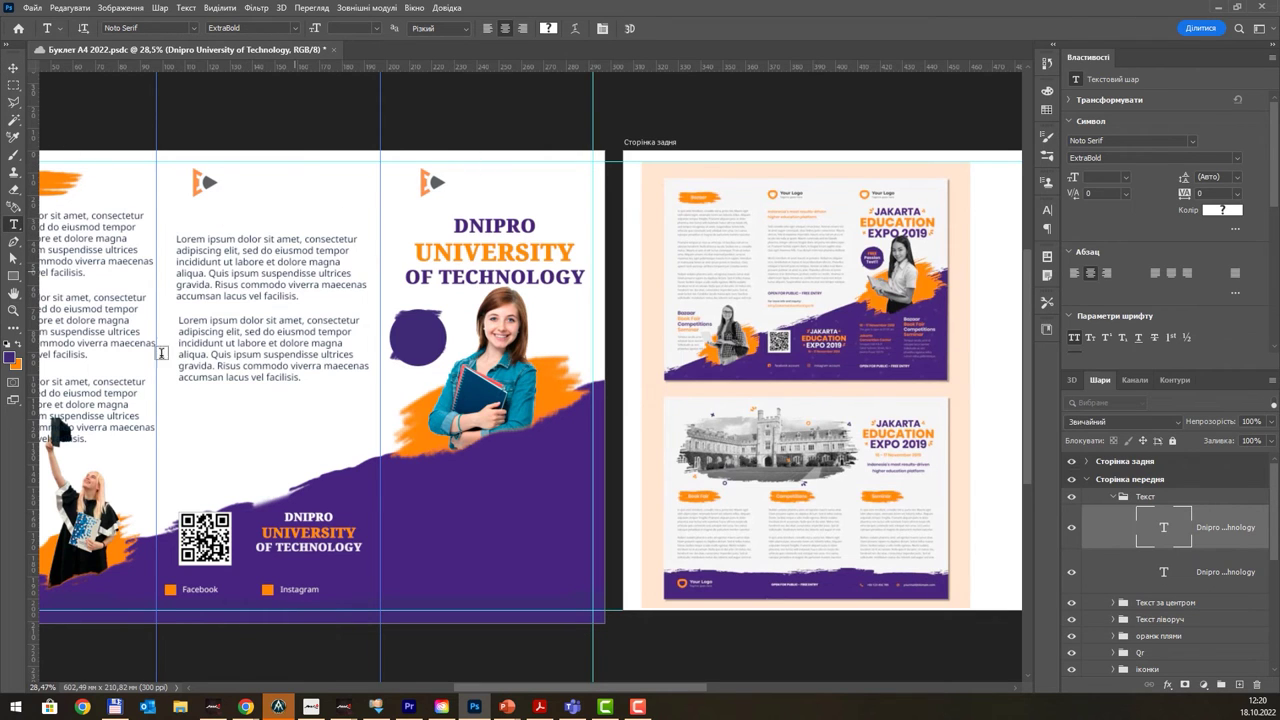
click(8, 346)
scroll(450, 178, up, 1)
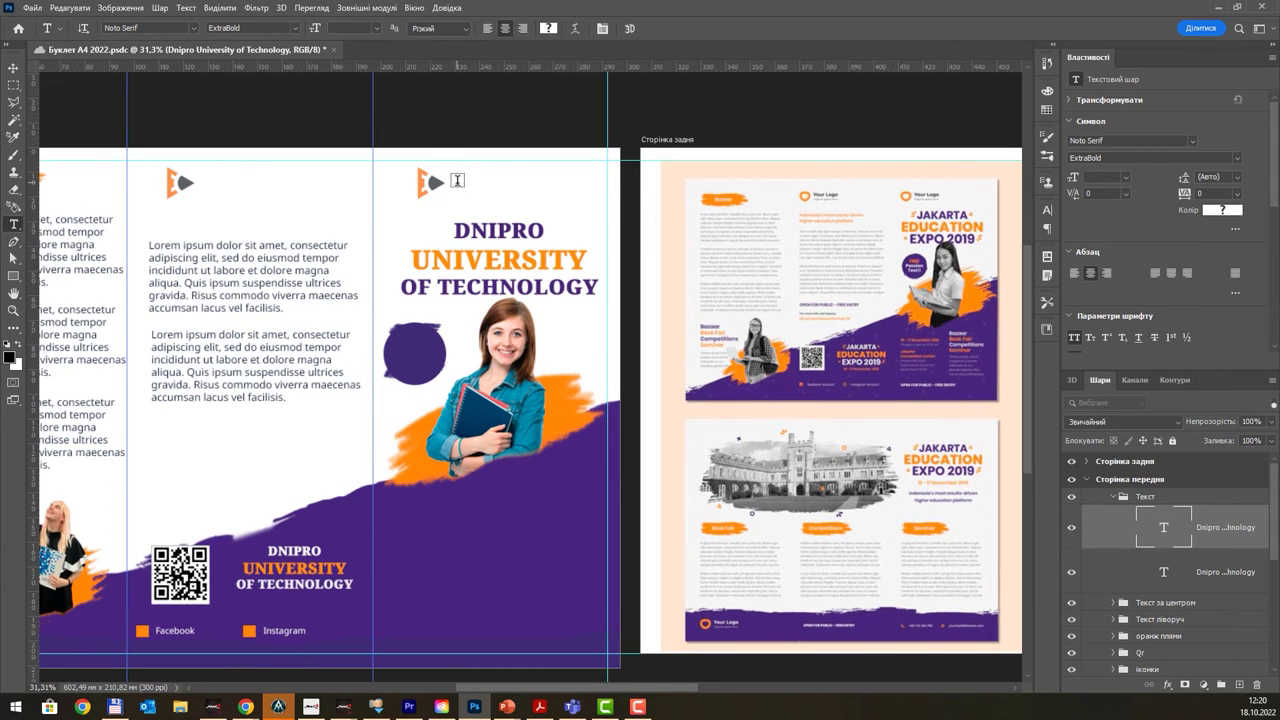
click(450, 181)
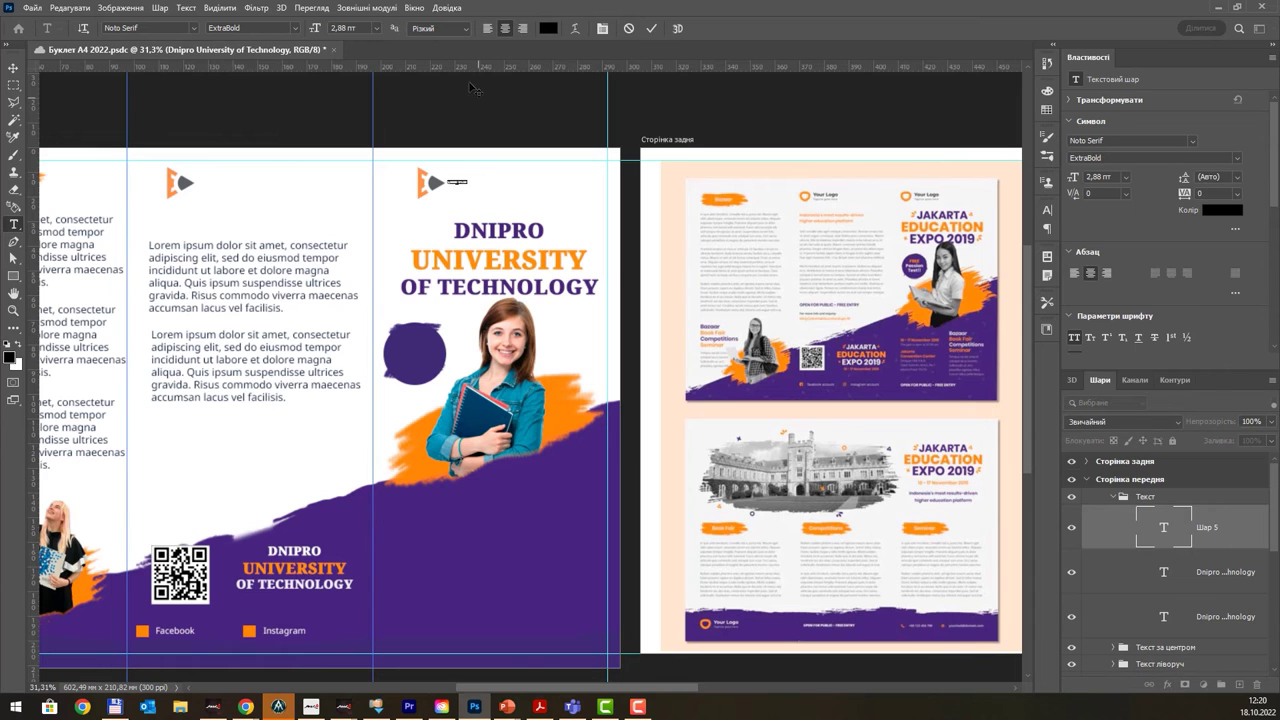
click(376, 30)
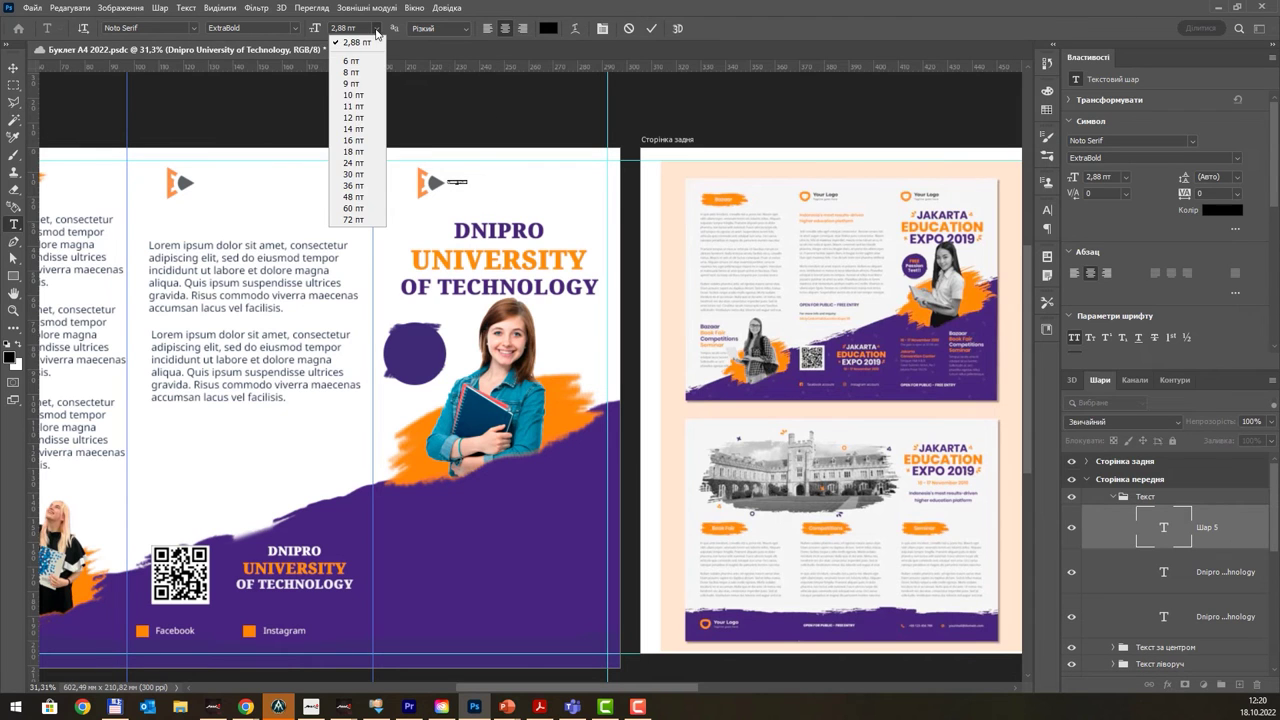
click(361, 142)
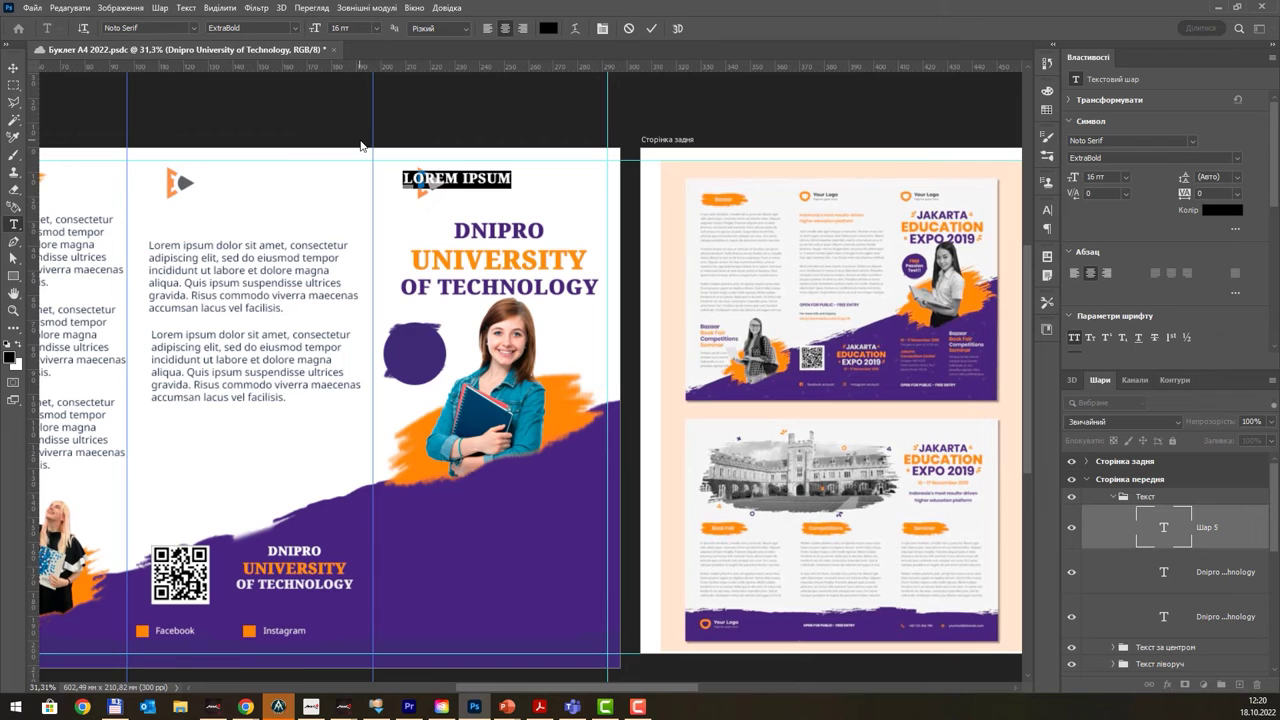
click(377, 30)
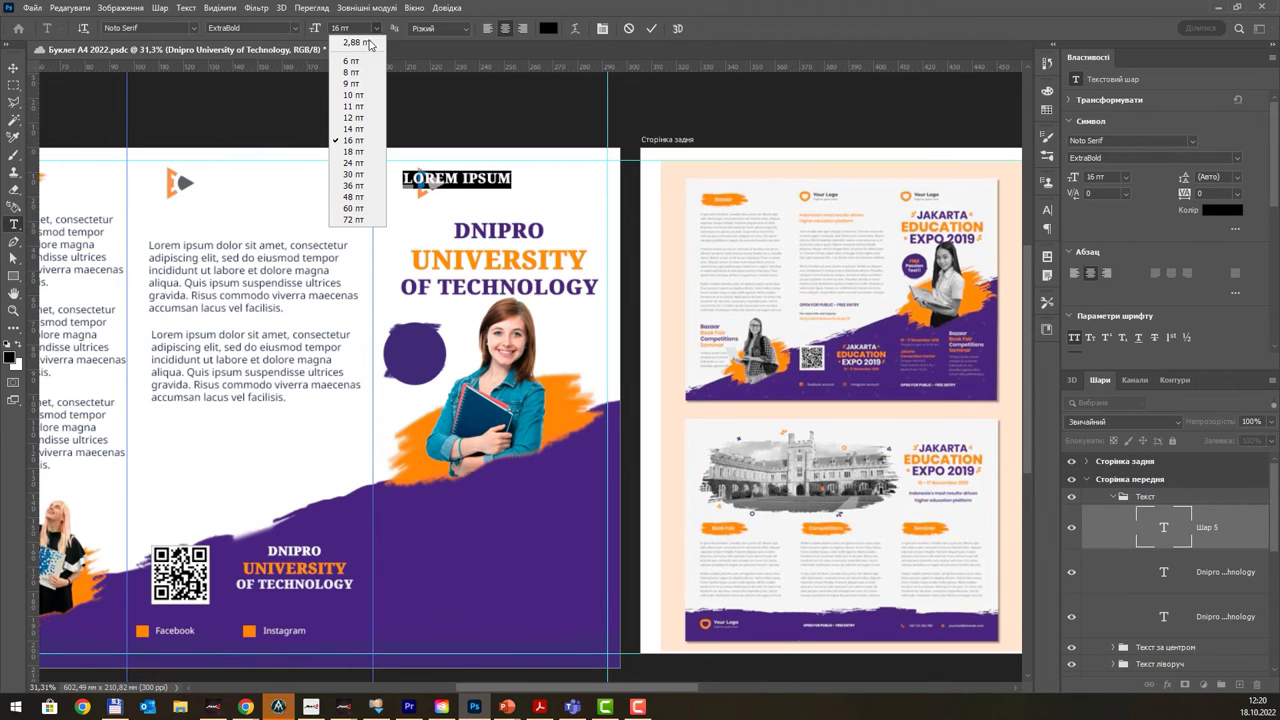
click(350, 129)
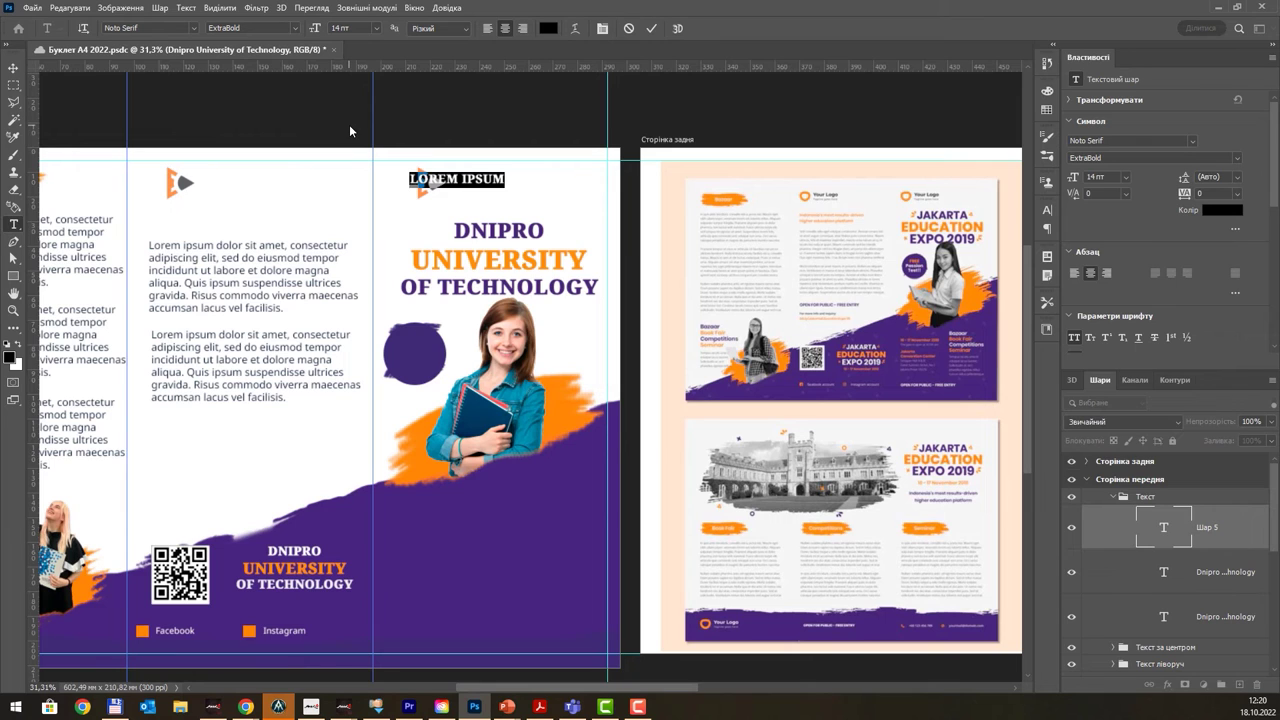
text(EN)
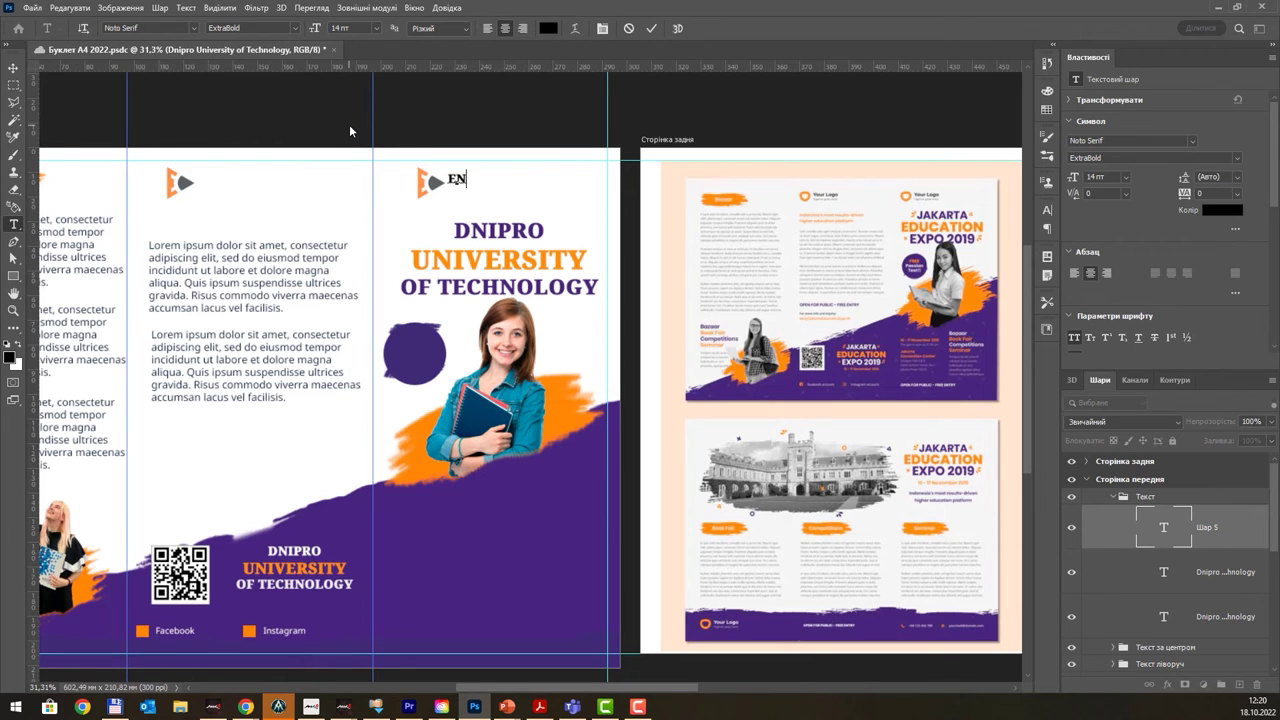
text(GINEERI)
text(NG AN D GEN)
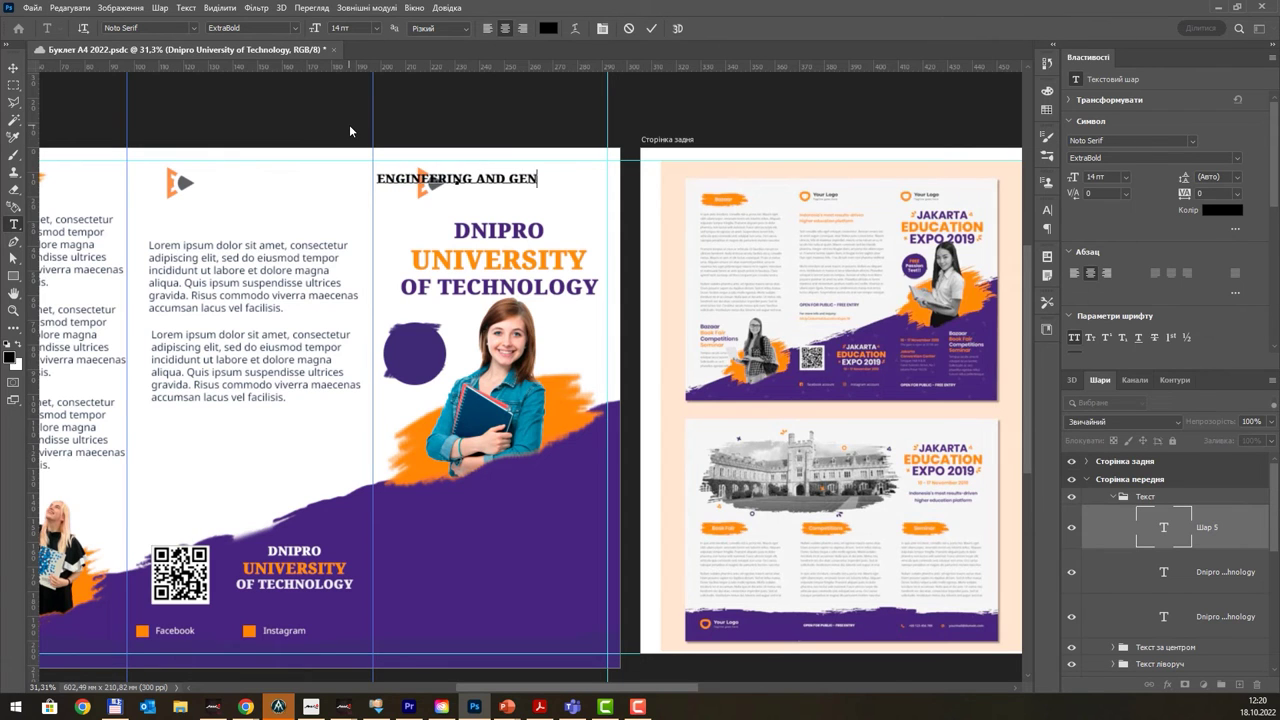
text(ERATIVE D)
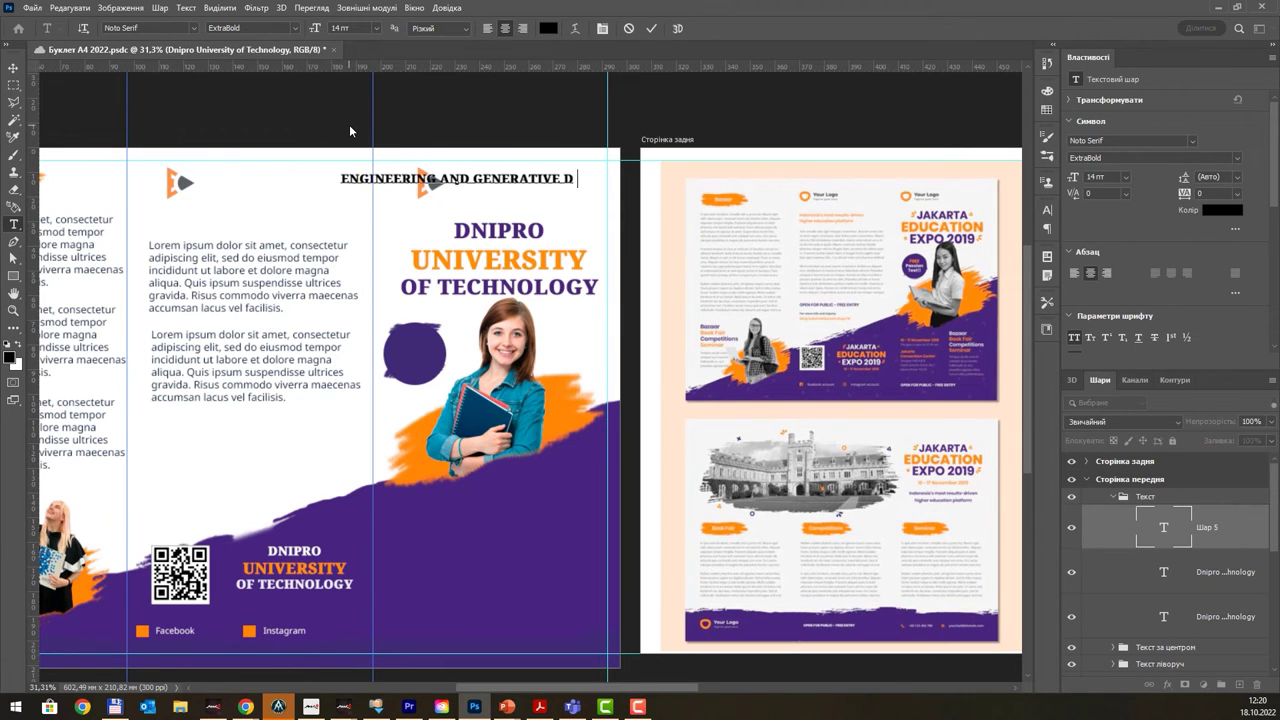
text(ESIGN)
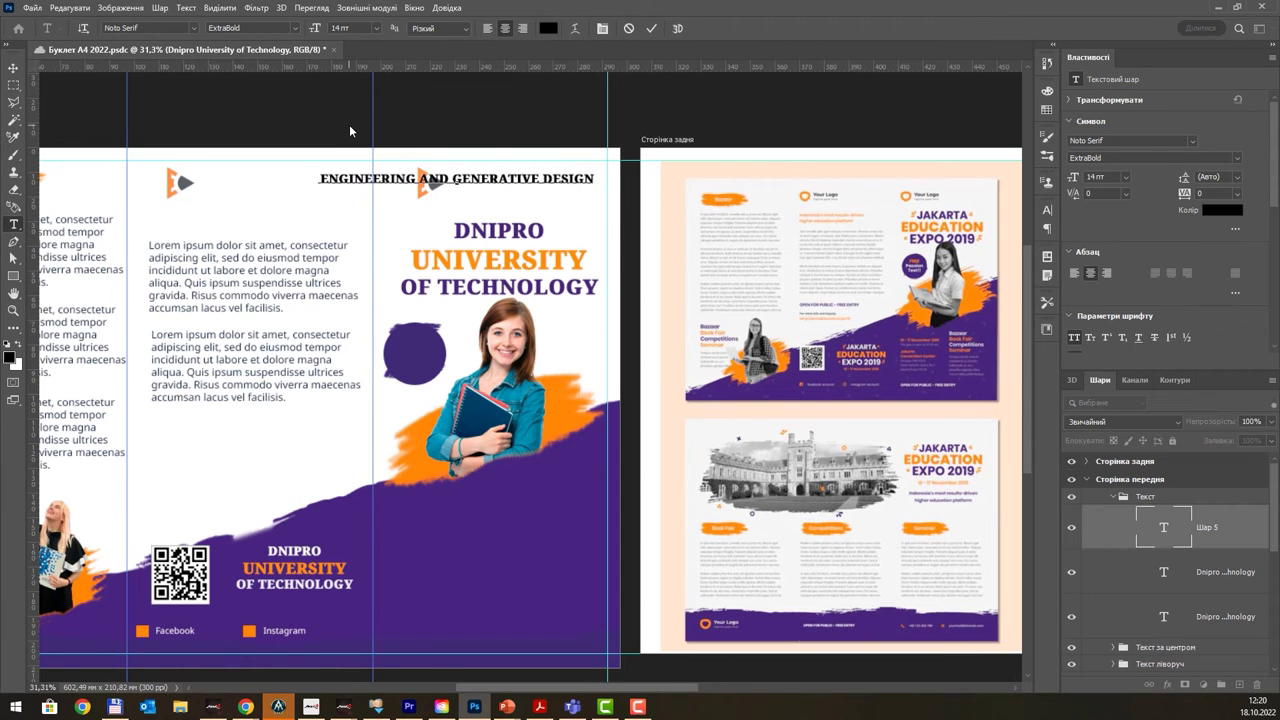
text( DEPA)
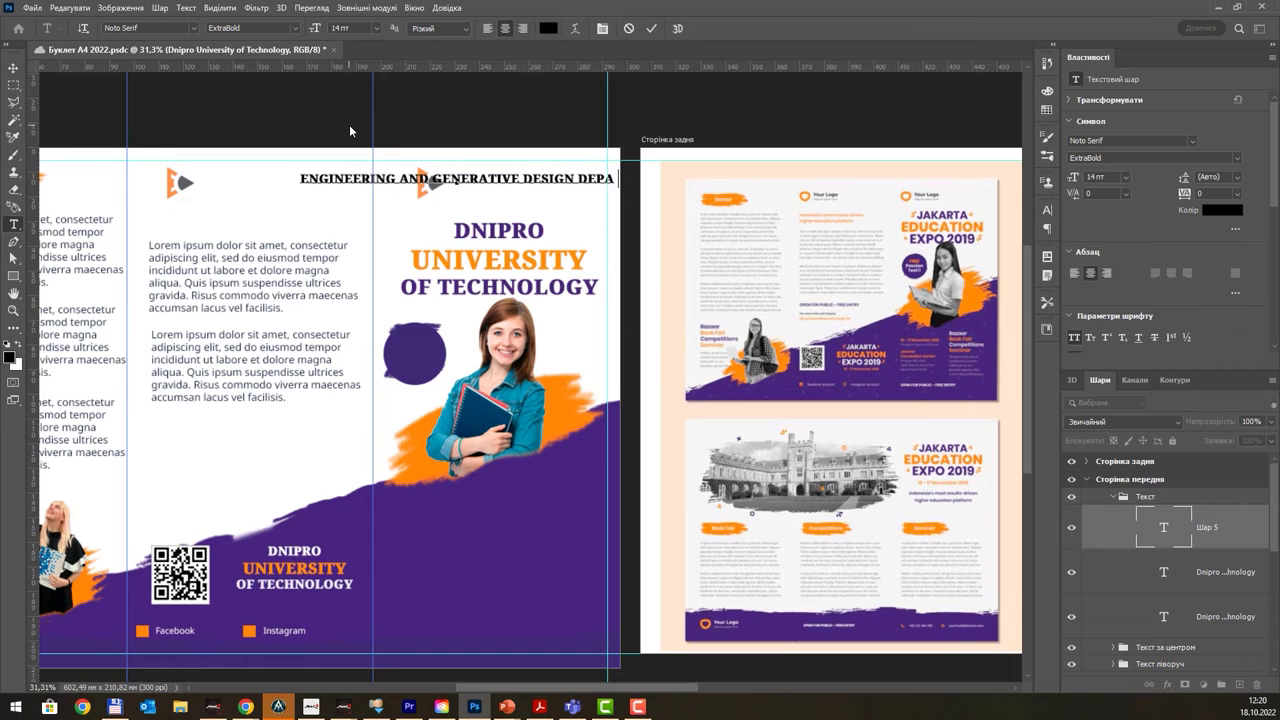
text(RTME)
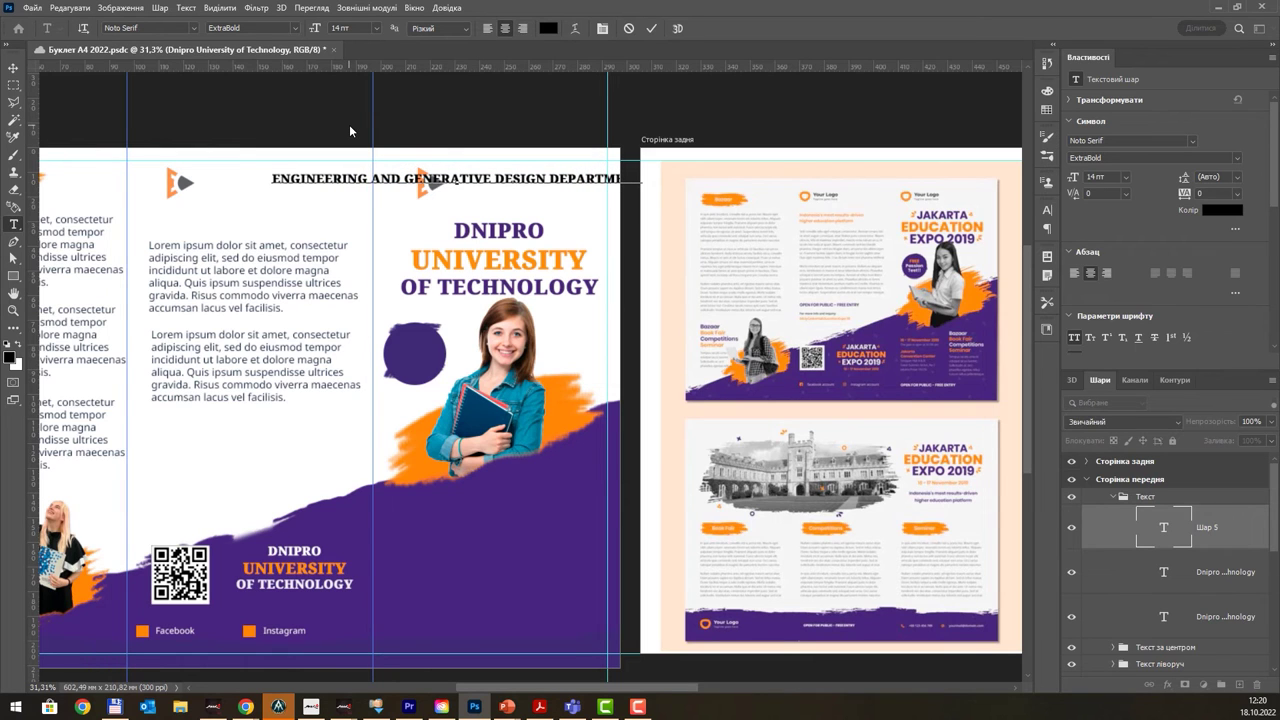
click(13, 68)
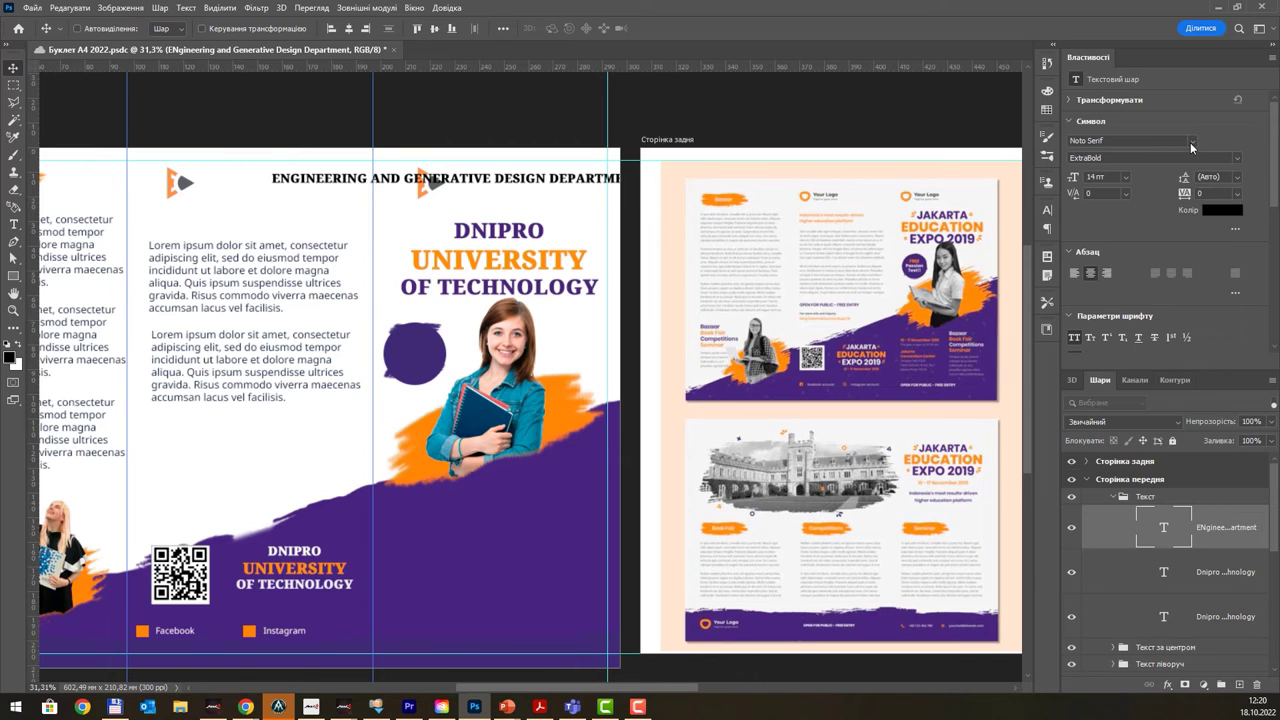
- Make the department heading Regular weight without All Caps, and lowercase the stray N in Engineering
click(1239, 160)
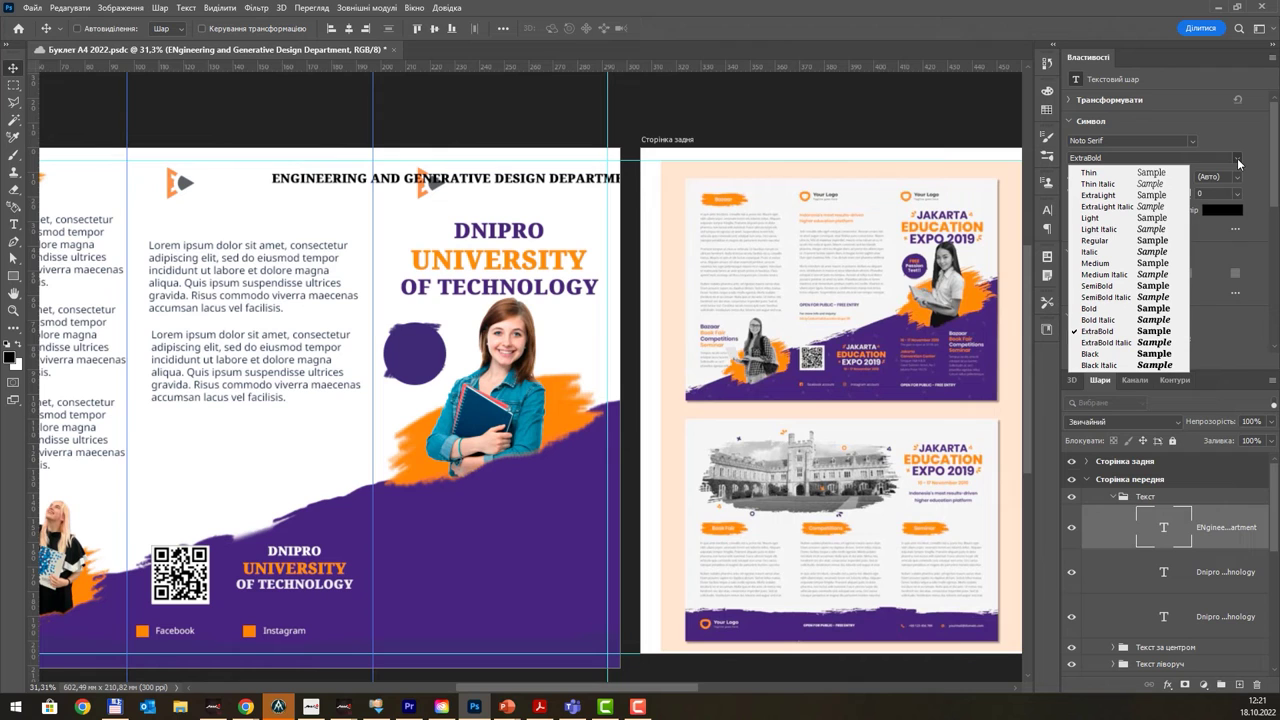
click(1116, 240)
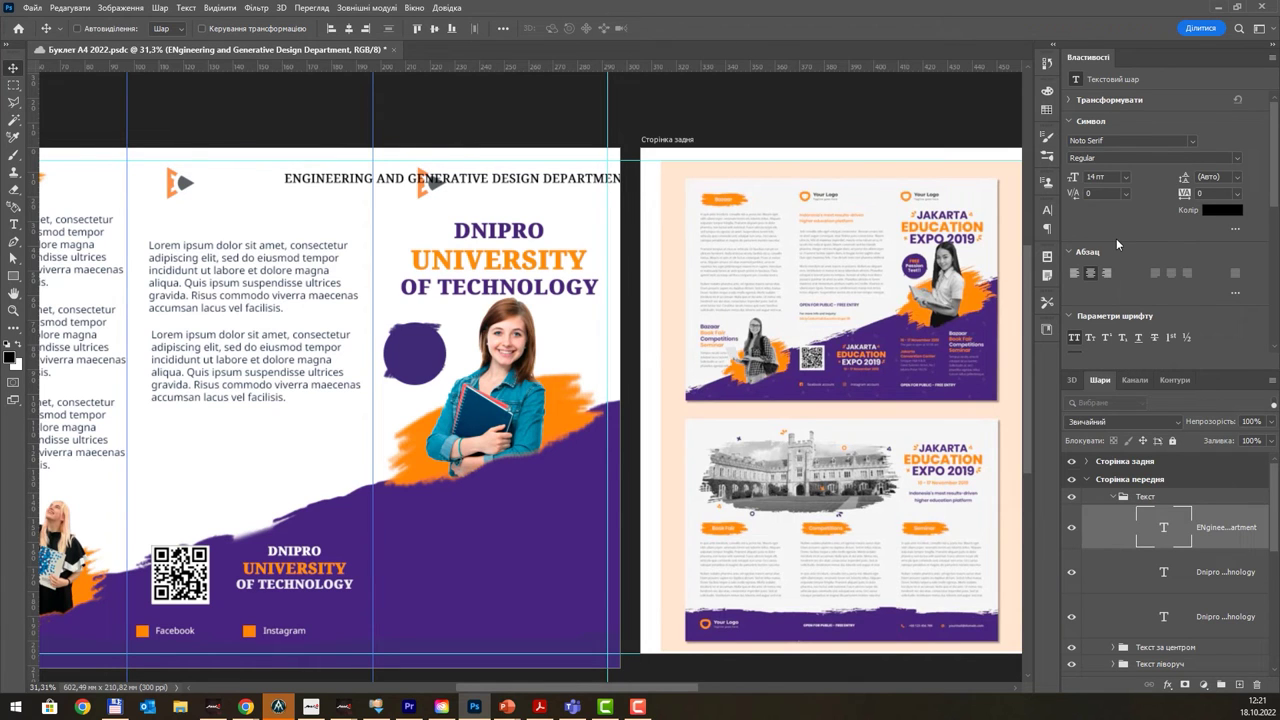
click(1075, 338)
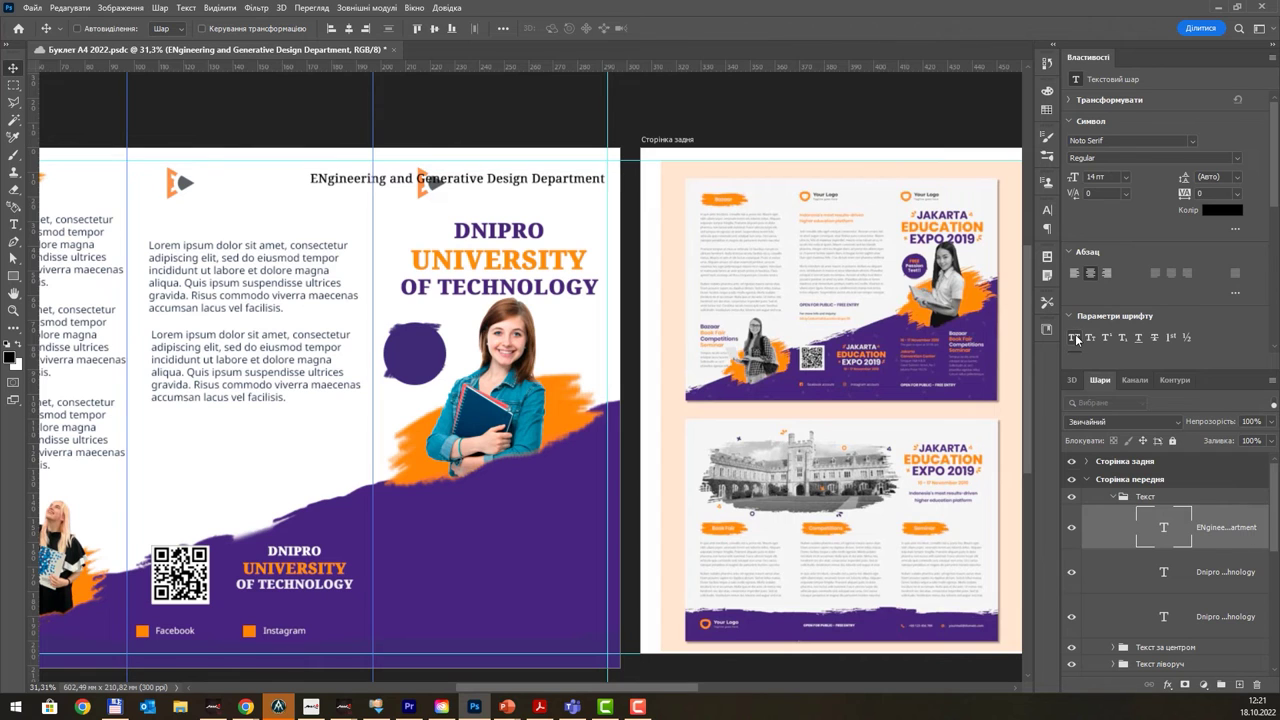
key(t)
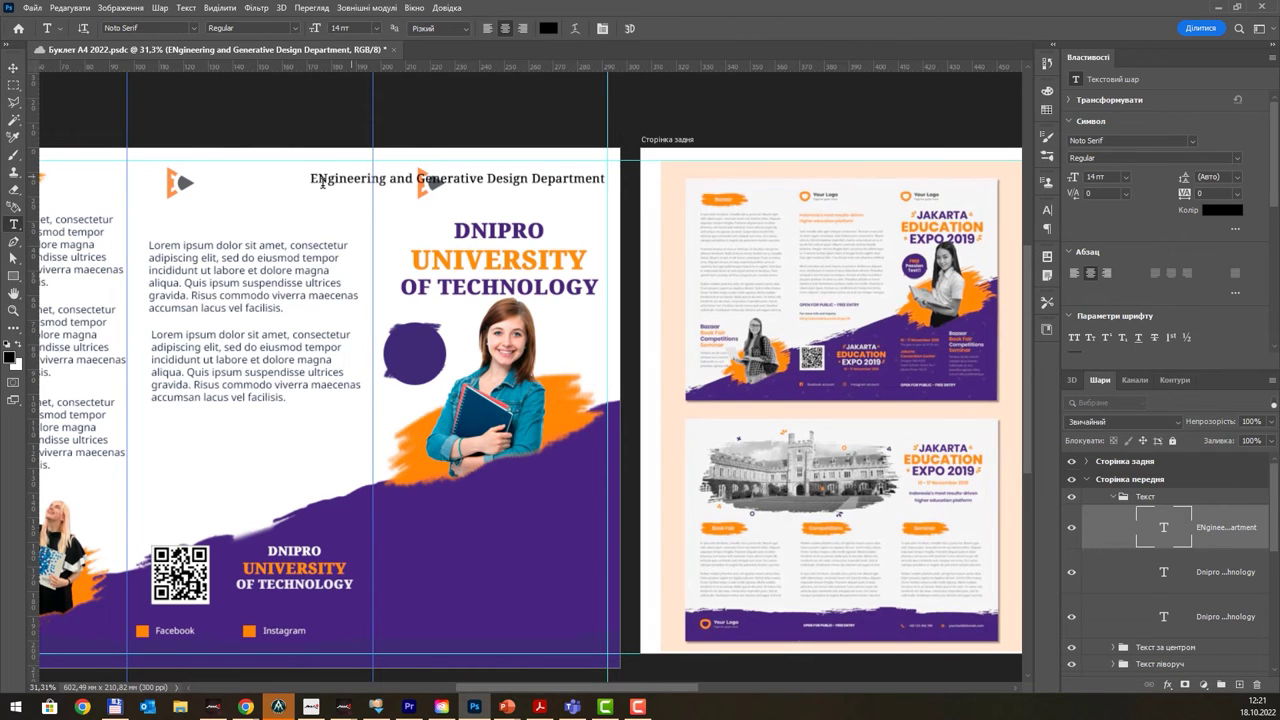
click(354, 192)
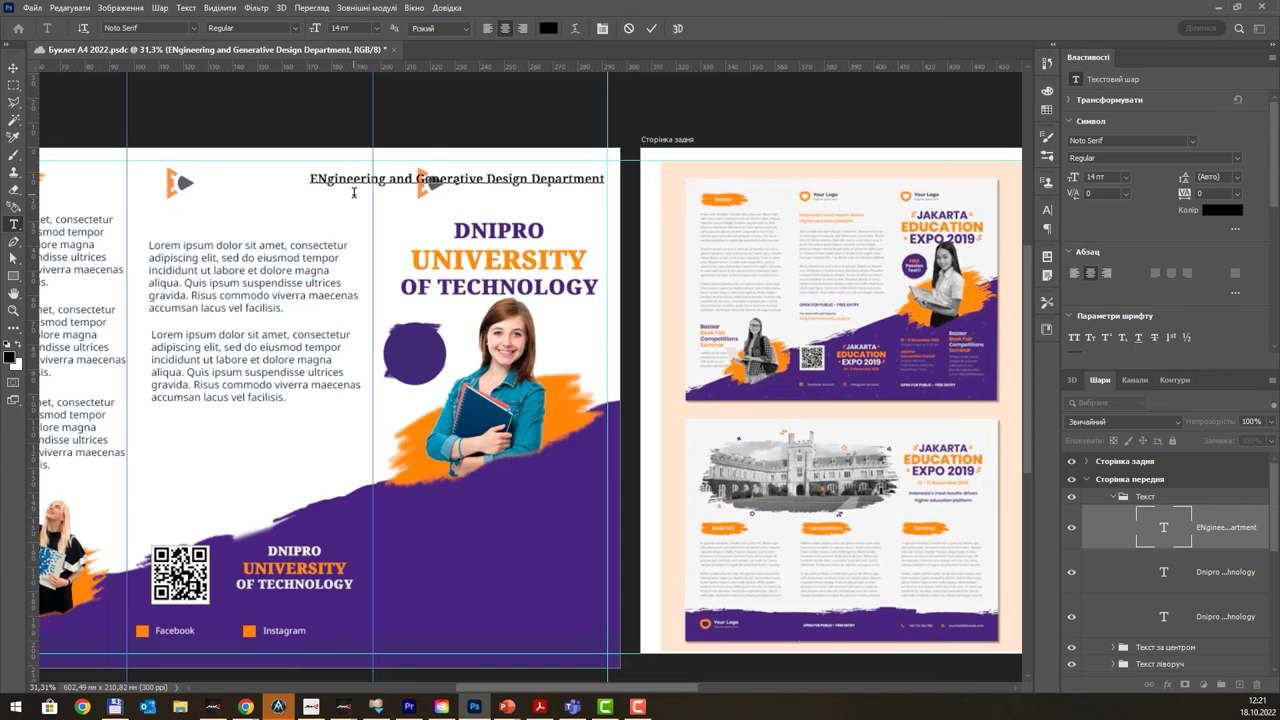
key(BackSpace)
text(n)
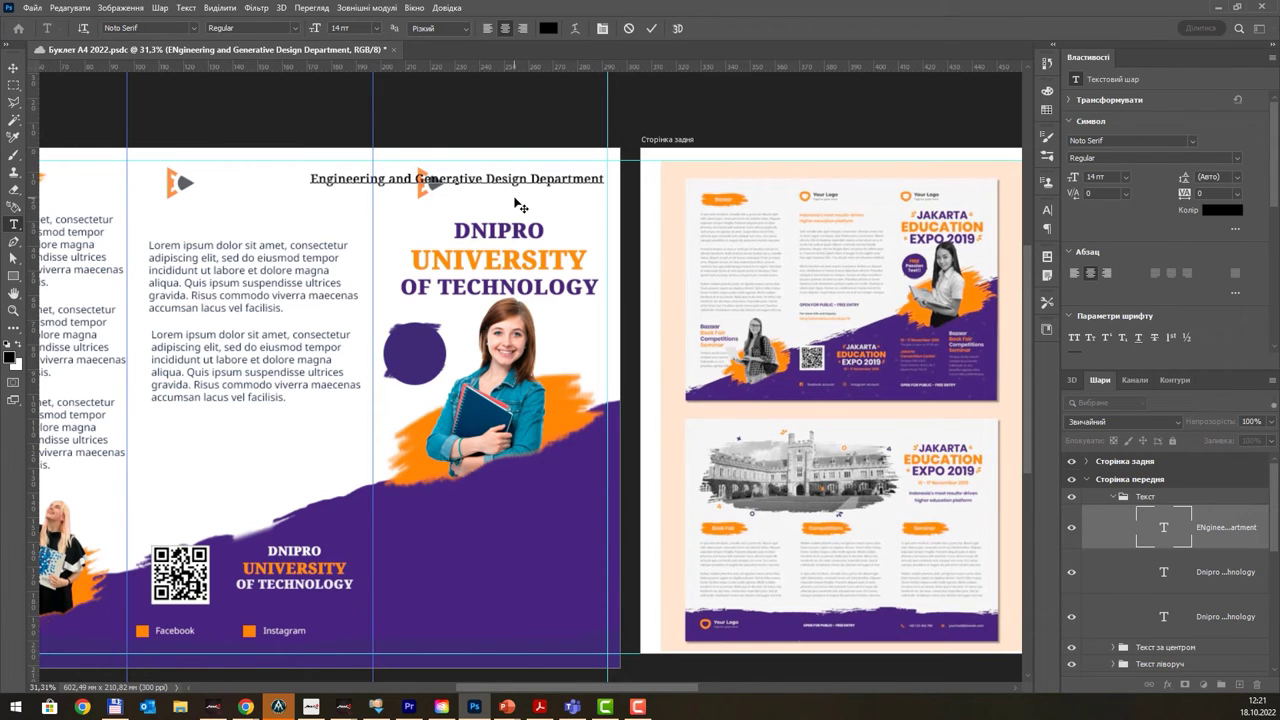
click(13, 67)
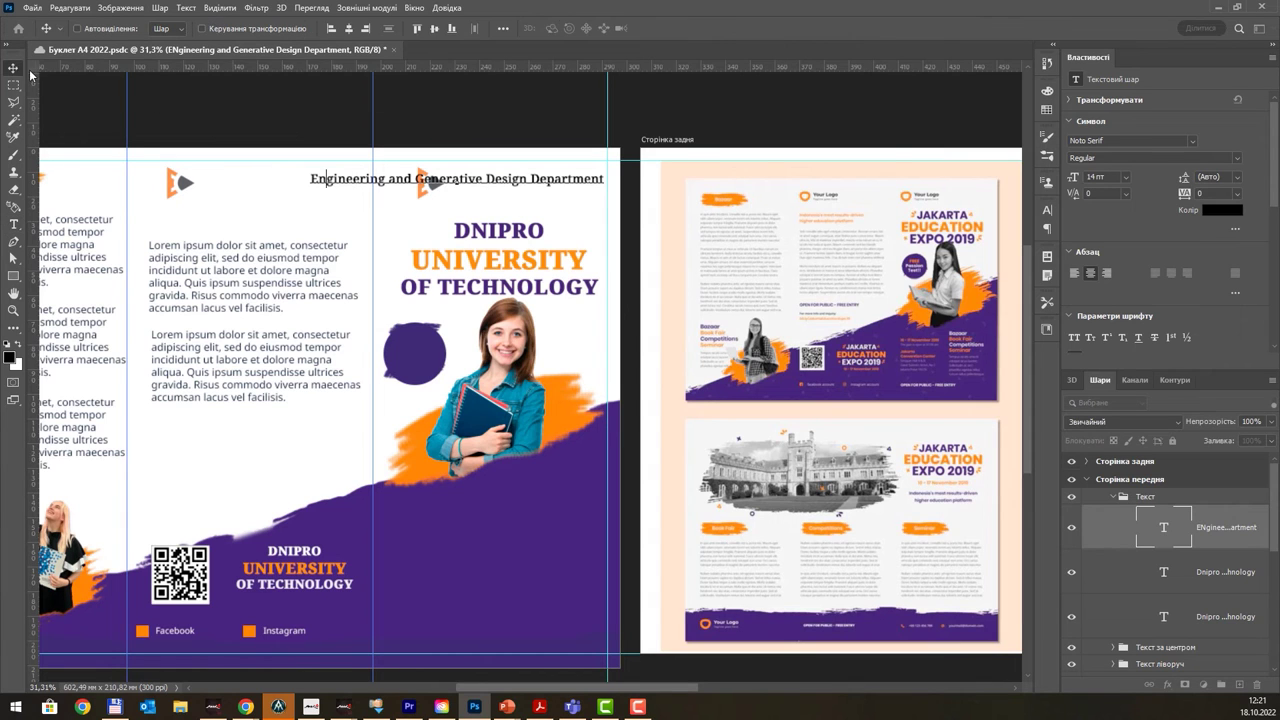
- Set the heading to 12 pt and shift the right and middle panels' logos slightly left
click(1126, 177)
click(1107, 266)
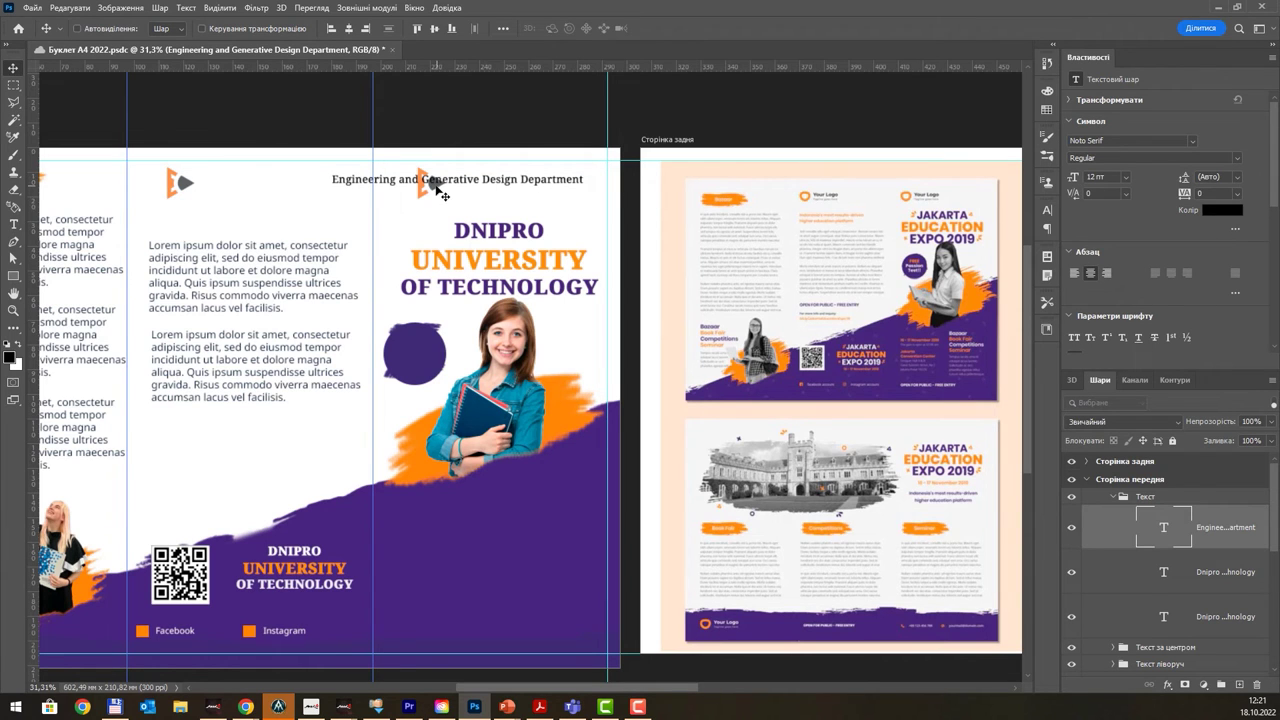
ctrl+click(436, 187)
drag(436, 187, 407, 187)
drag(182, 184, 158, 183)
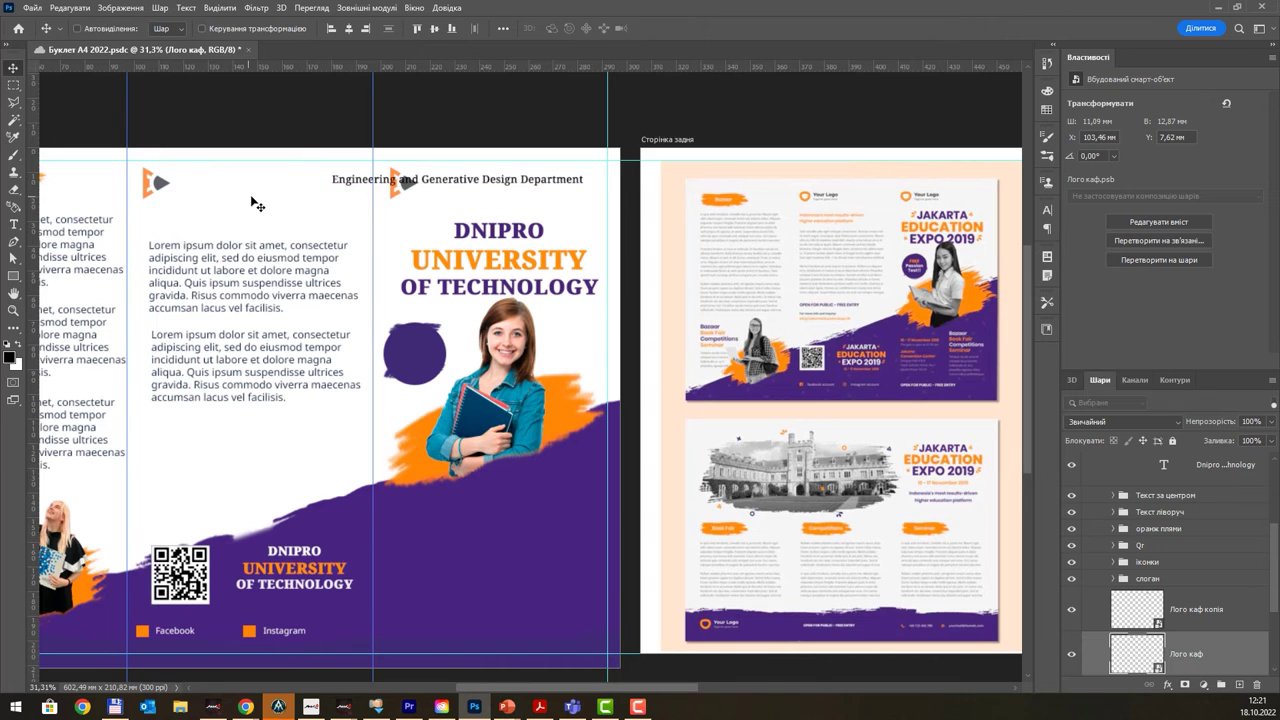
drag(258, 204, 254, 200)
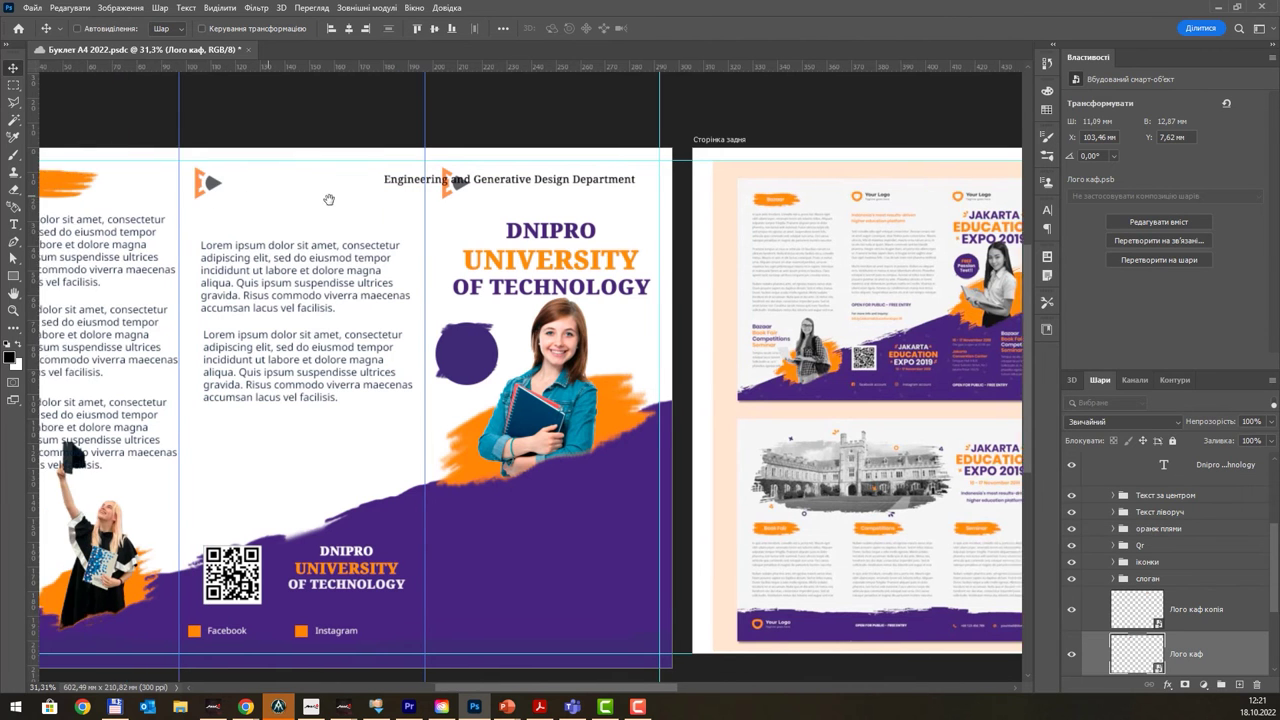
- Break the heading onto two lines before 'Design' and left-align it
ctrl+click(515, 188)
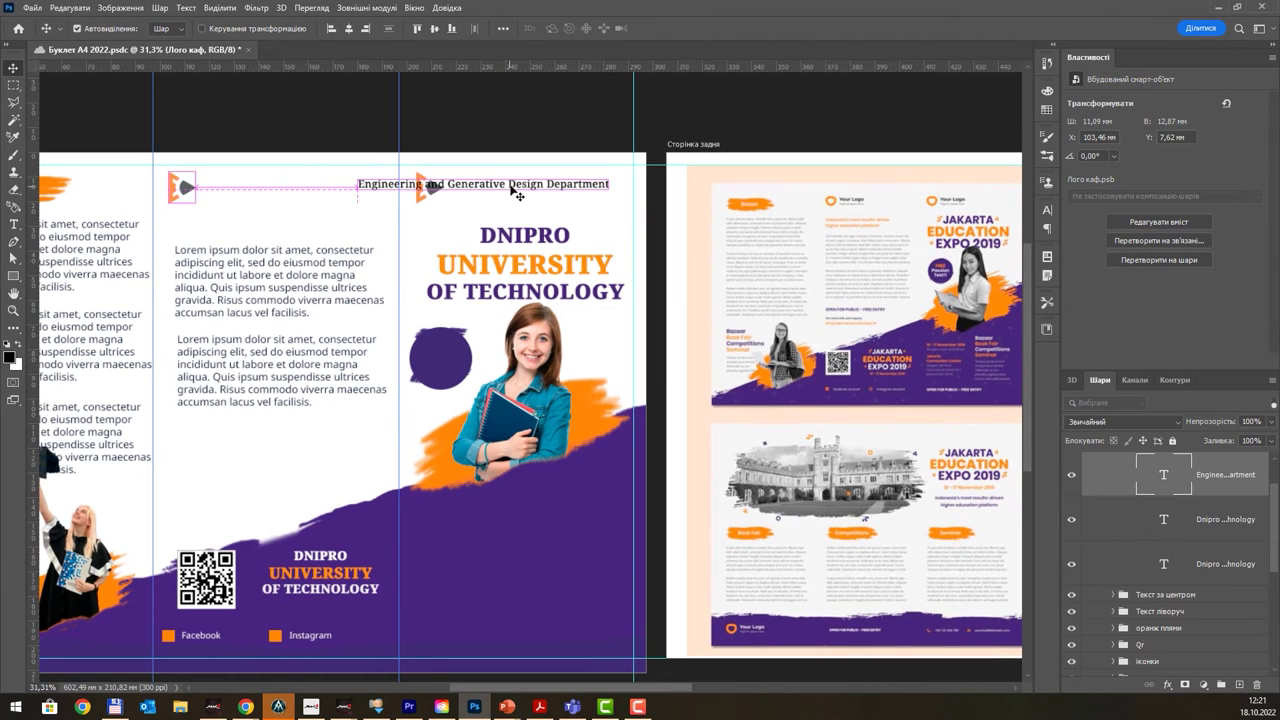
double_click(566, 188)
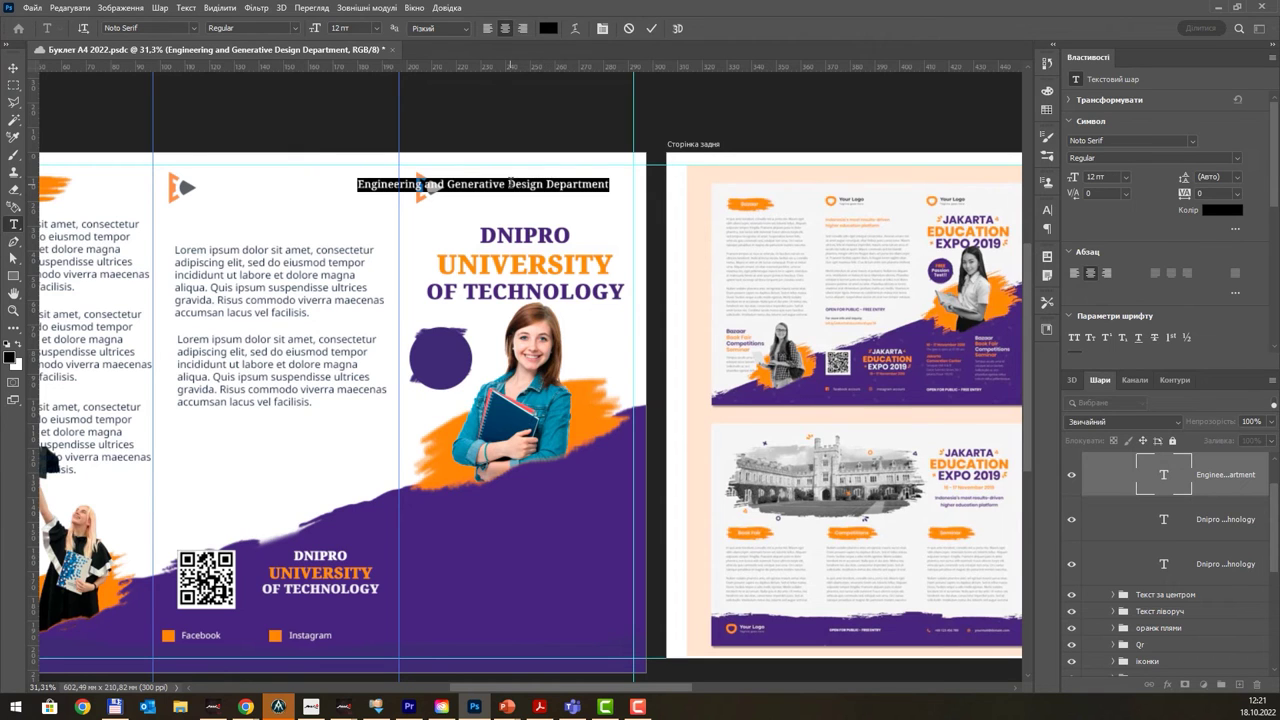
click(509, 184)
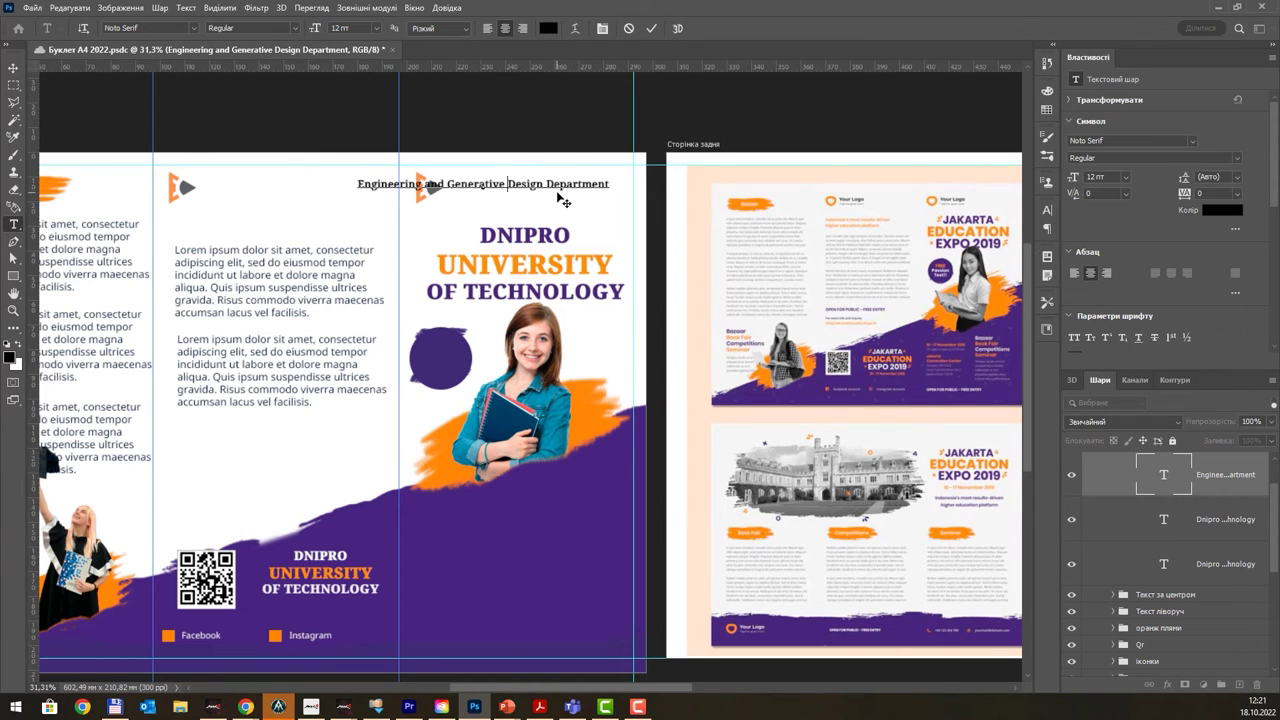
key(Escape)
key(v)
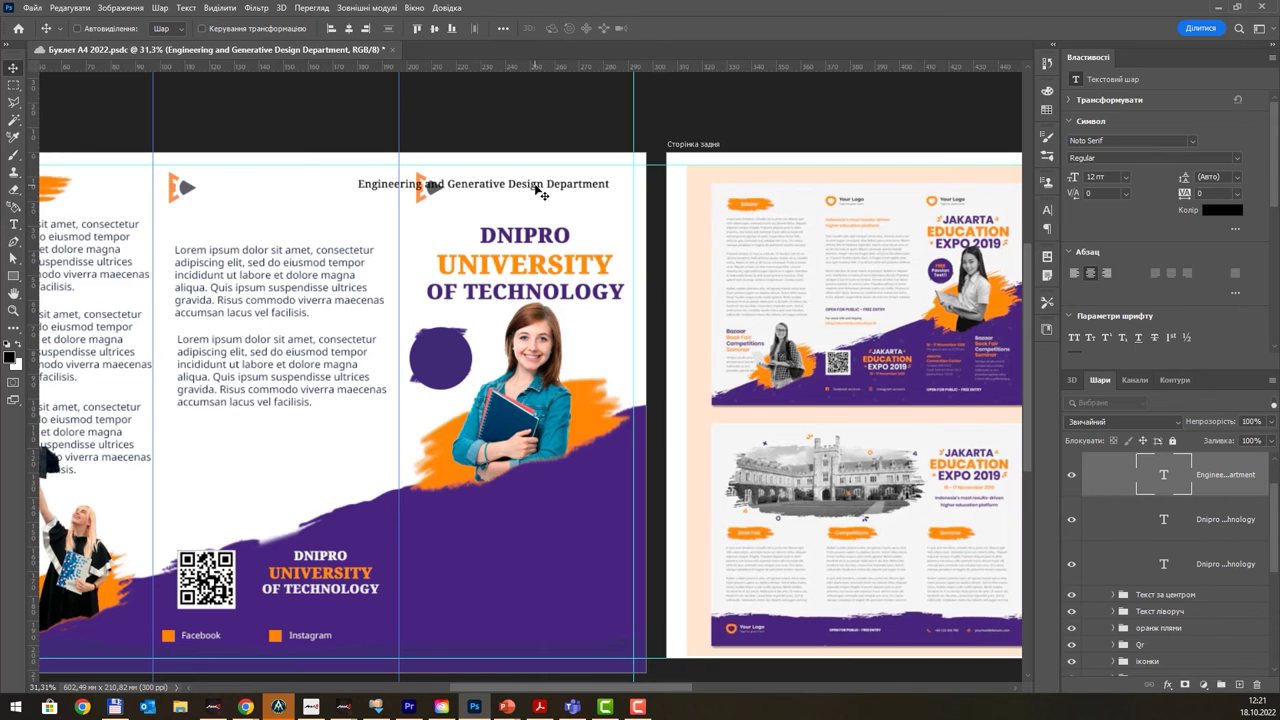
double_click(541, 190)
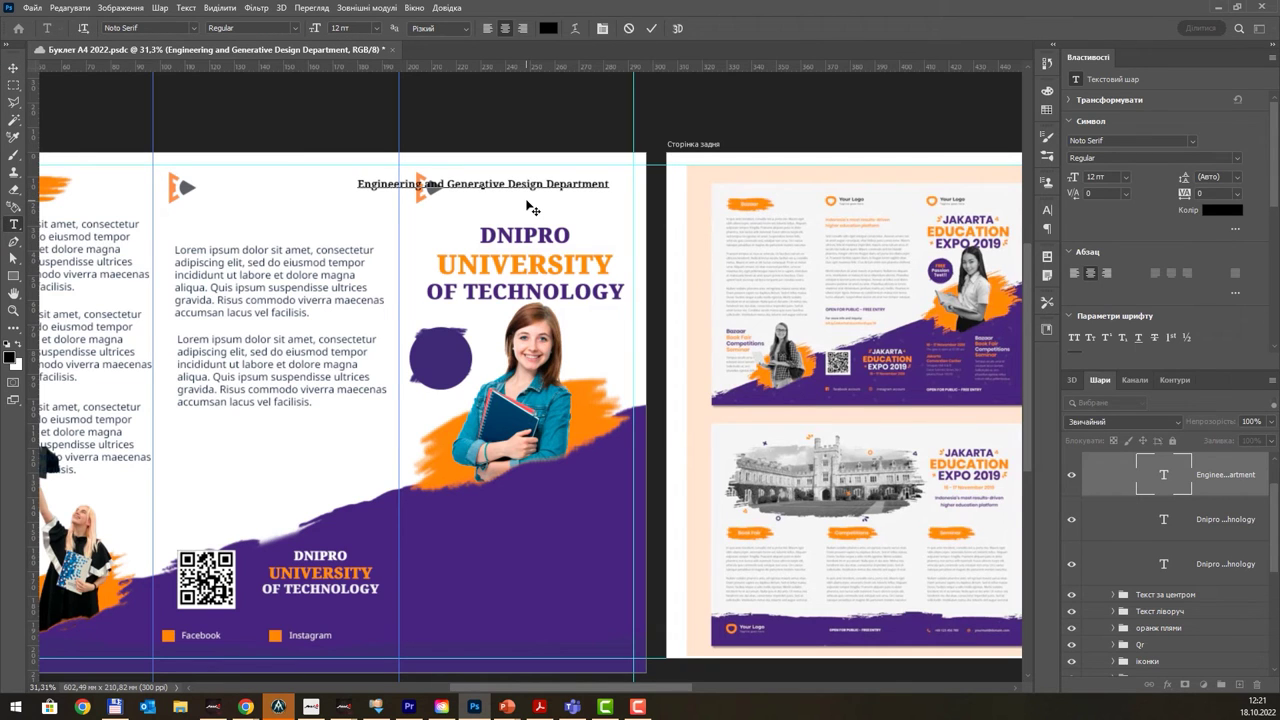
key(Return)
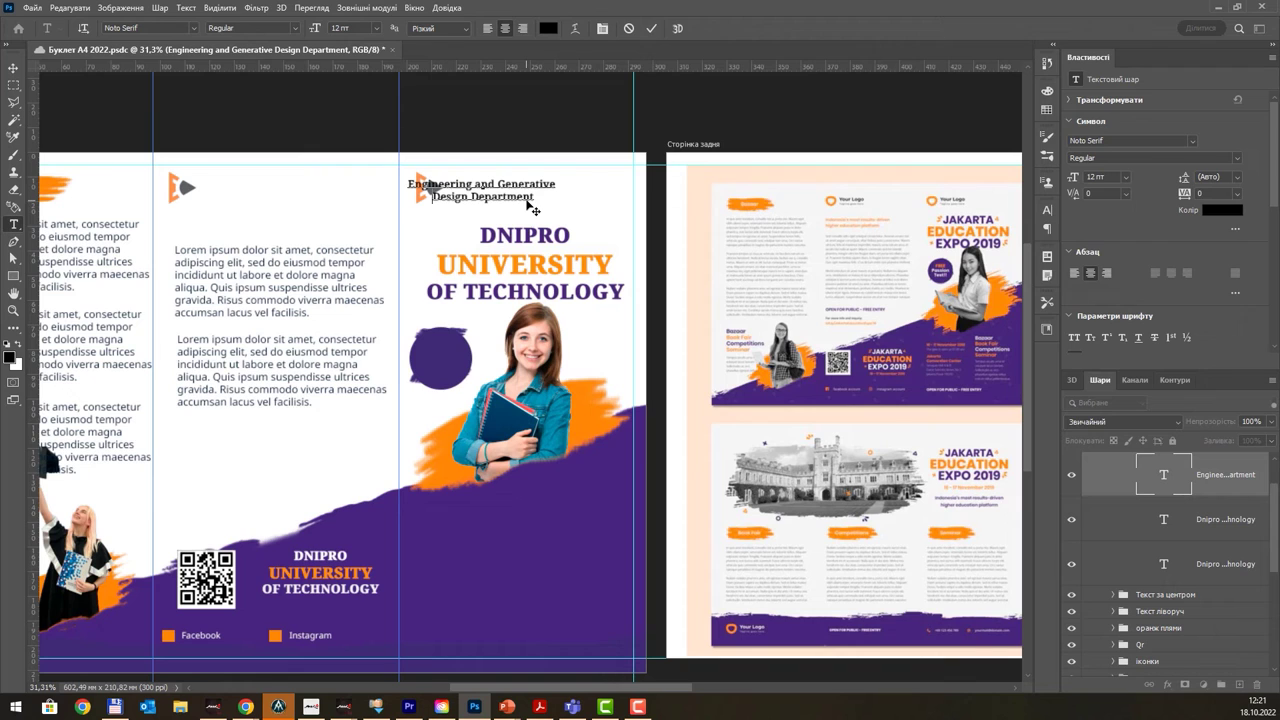
key(ctrl+a)
click(488, 28)
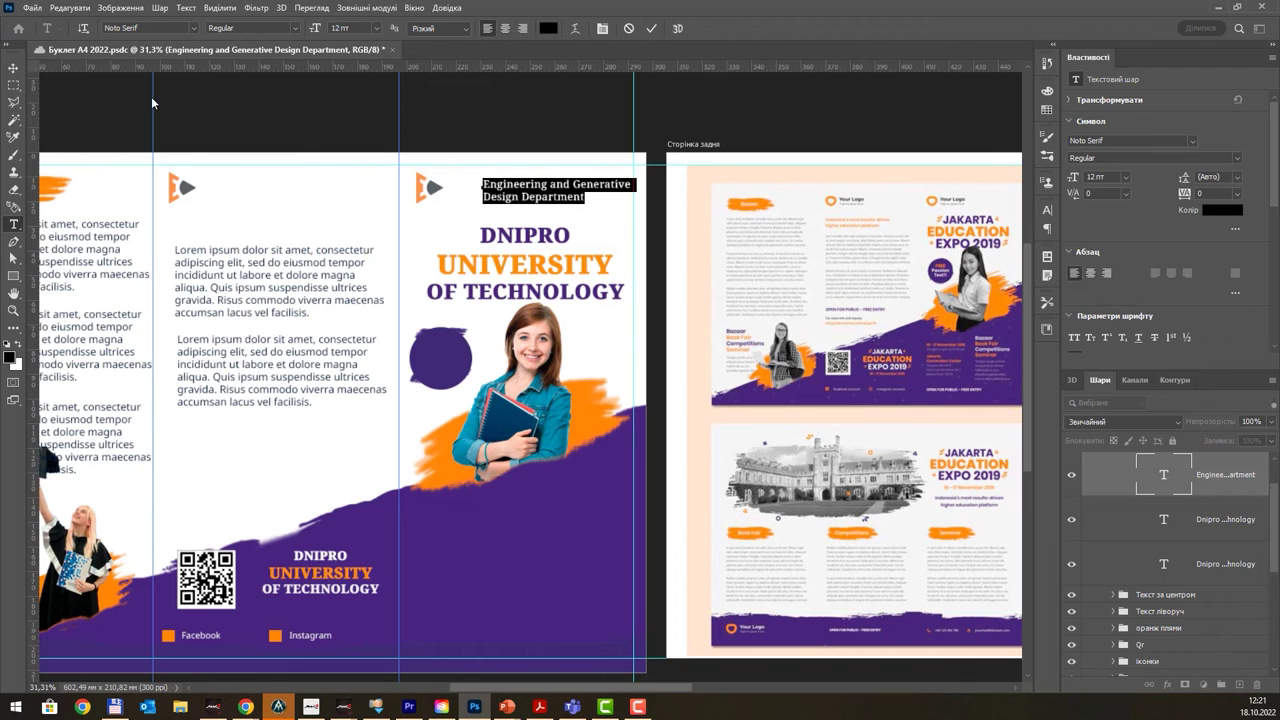
click(15, 70)
- Position the heading beside the cover logo and place a copy beside the middle panel's logo
drag(529, 194, 494, 190)
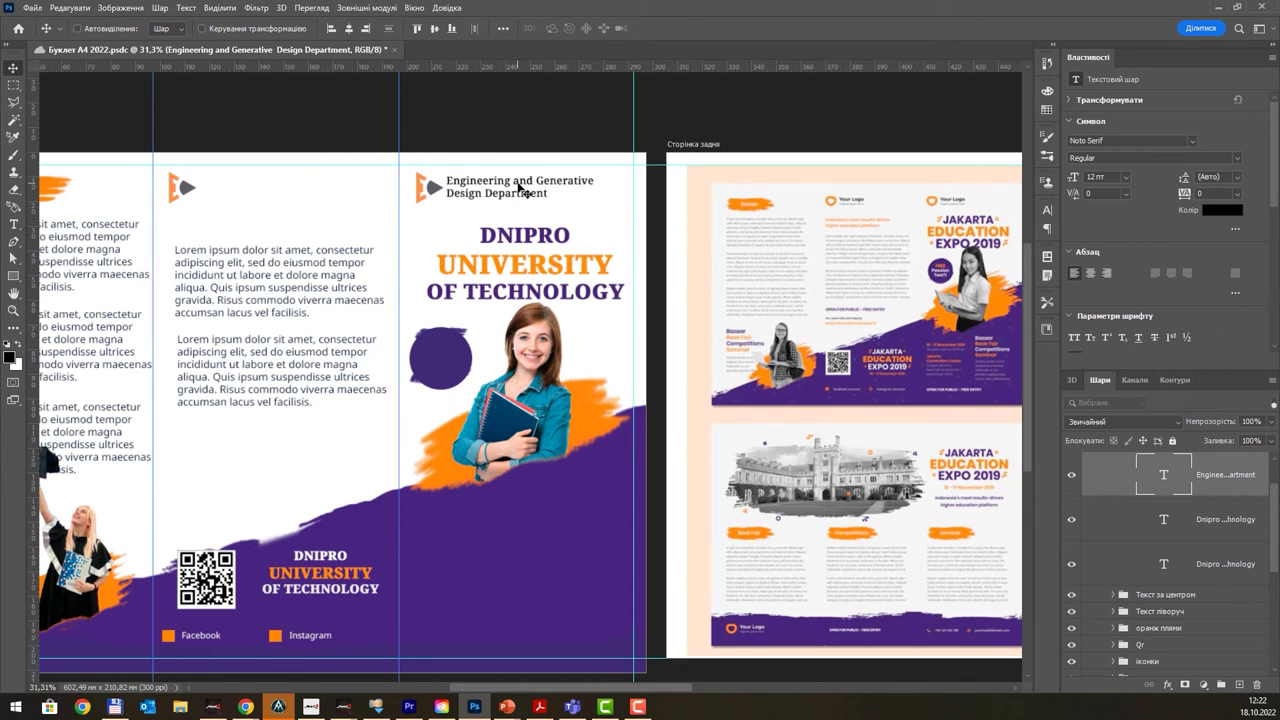
key(Right)
key(Right)
key(Right)
key(Right)
key(Right)
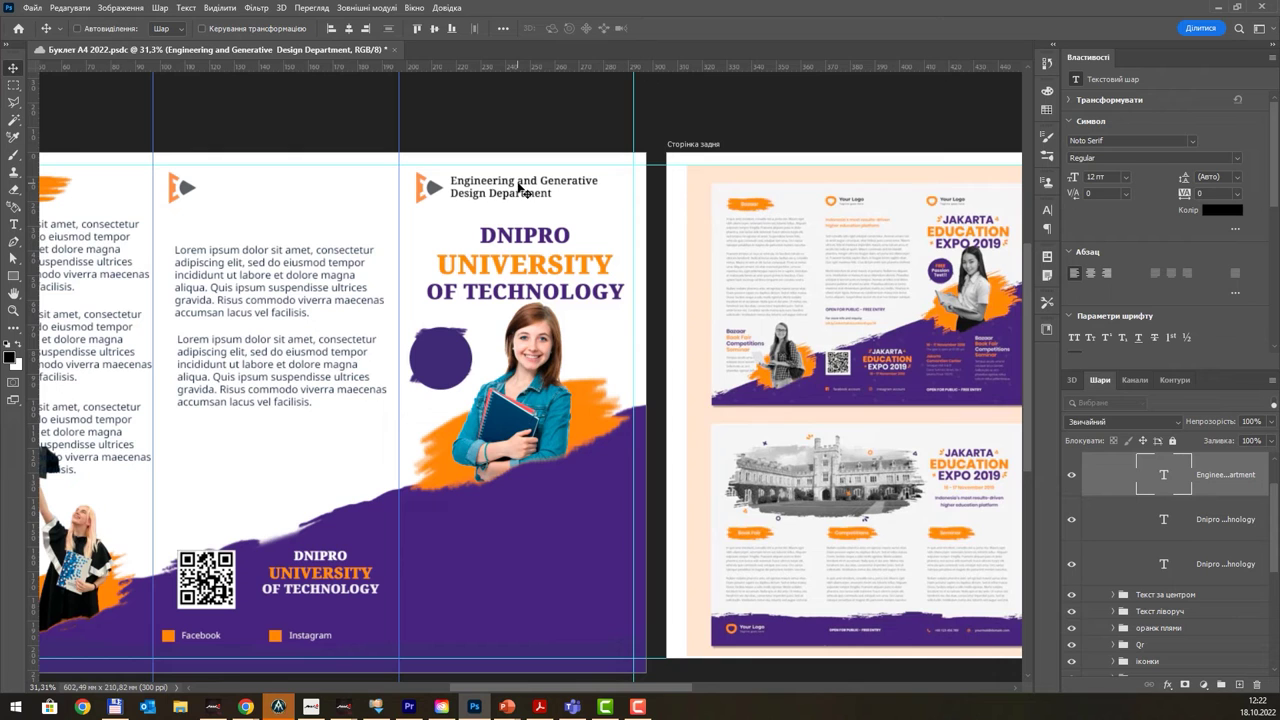
drag(519, 188, 275, 194)
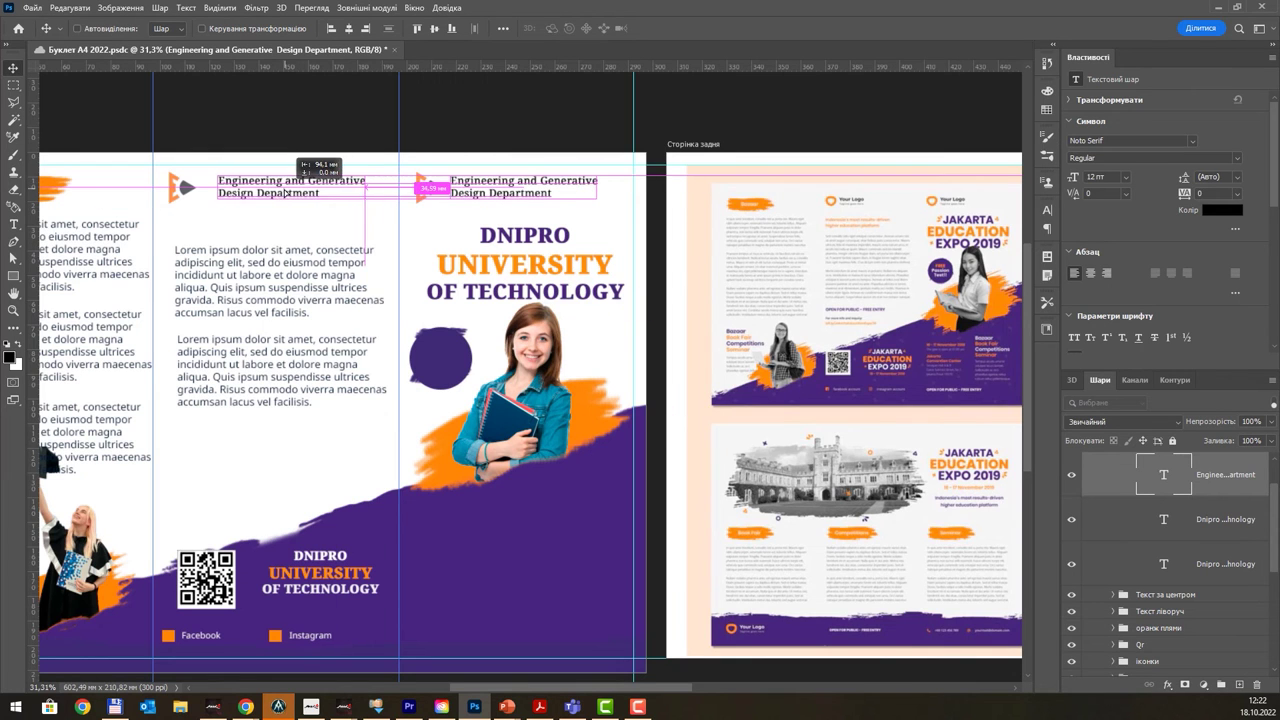
drag(275, 194, 275, 194)
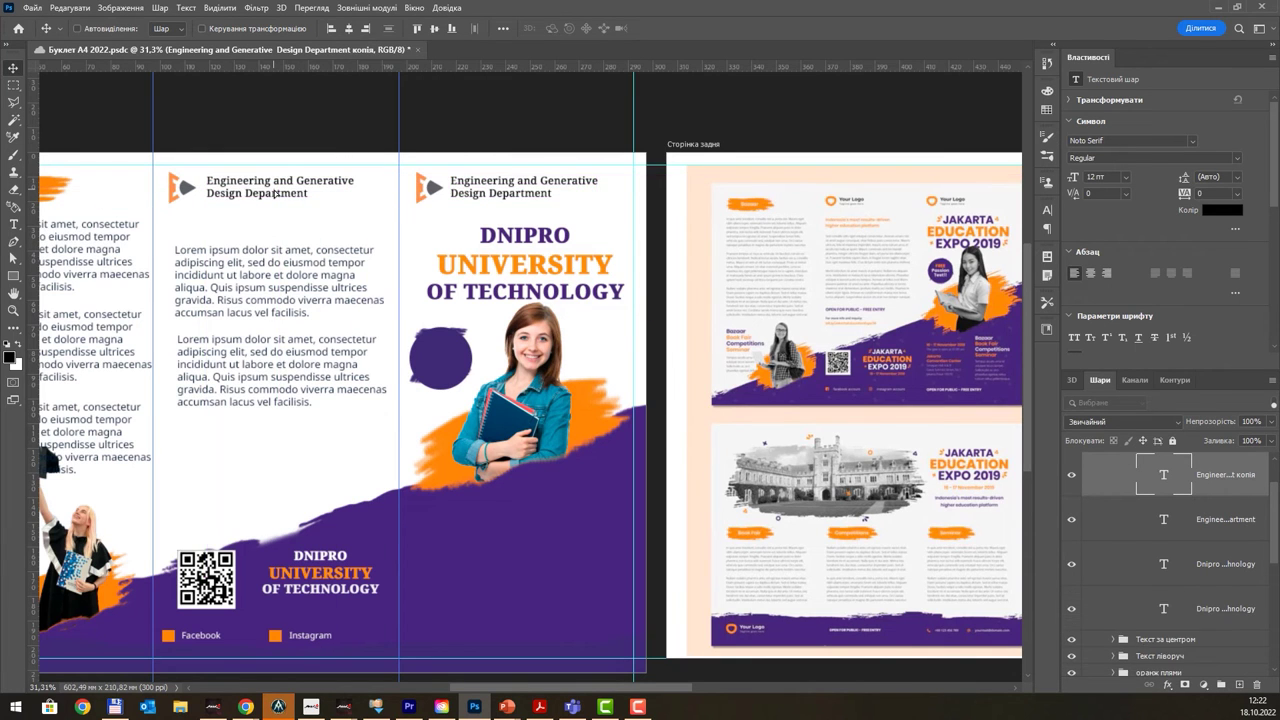
- Delete 'Quis ipsum … facilisis.' from the third left-panel paragraph and shrink its frame to fit
scroll(455, 272, down, 2)
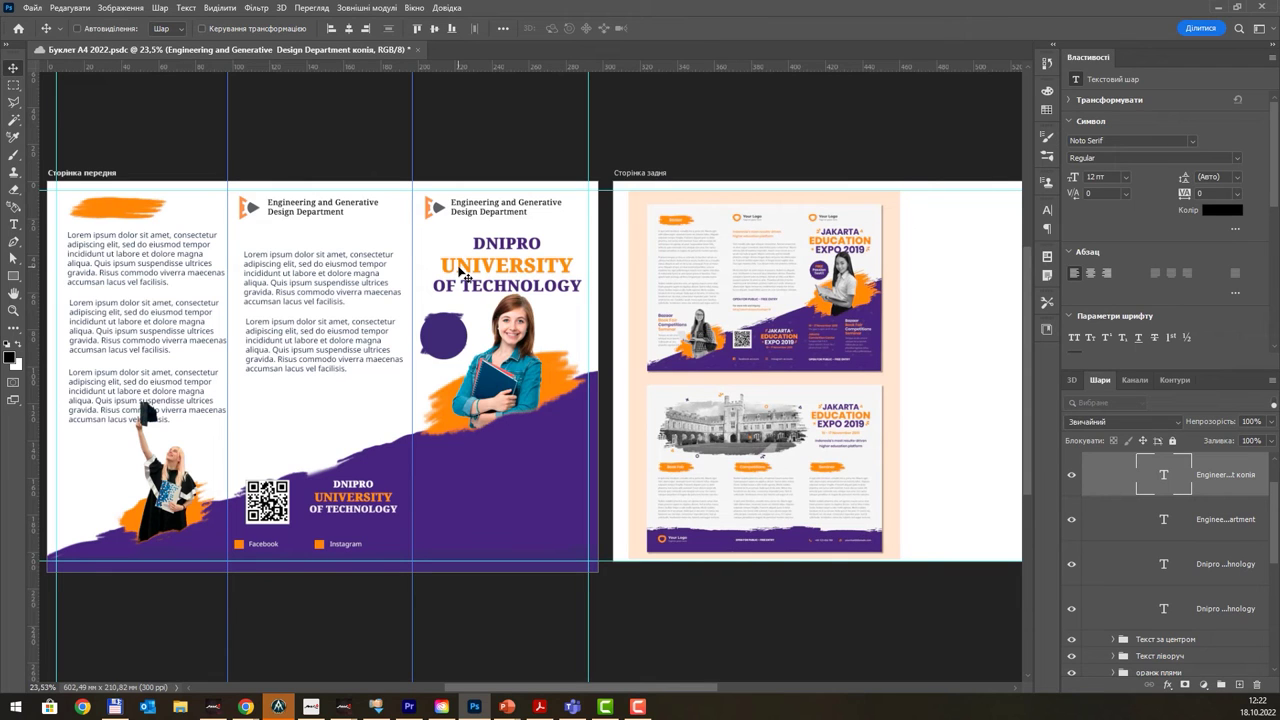
ctrl+click(121, 385)
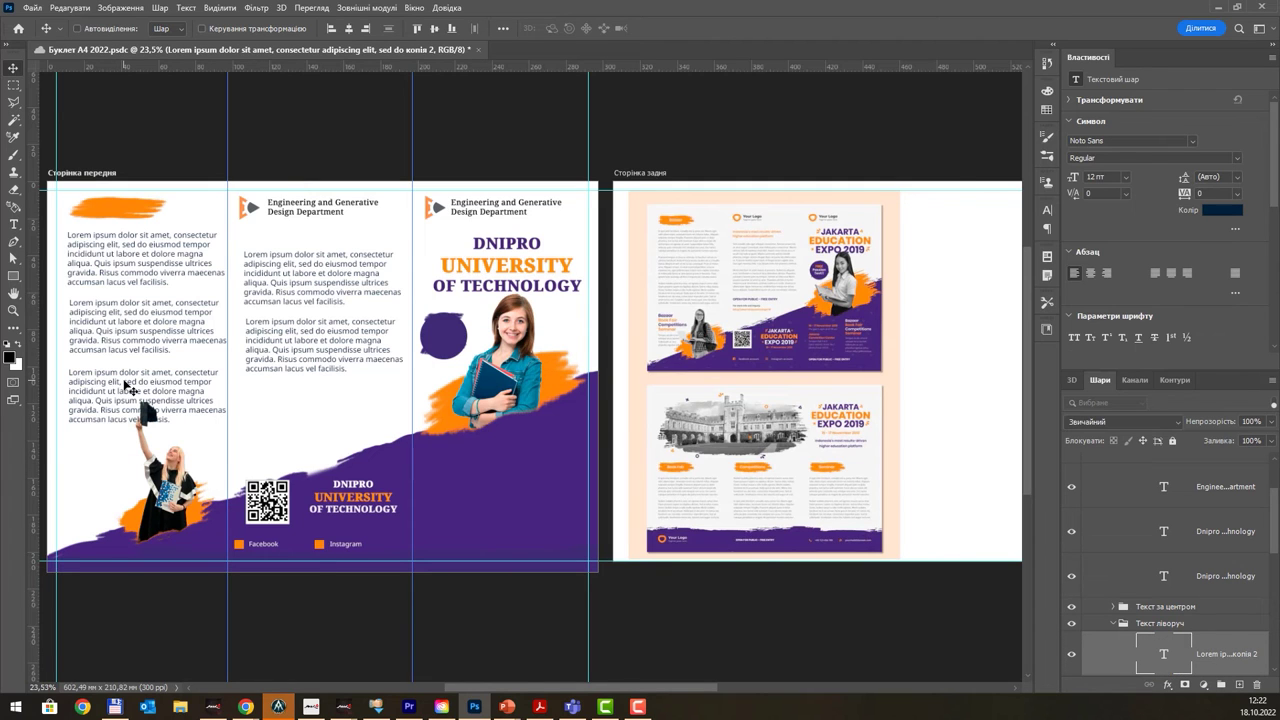
key(t)
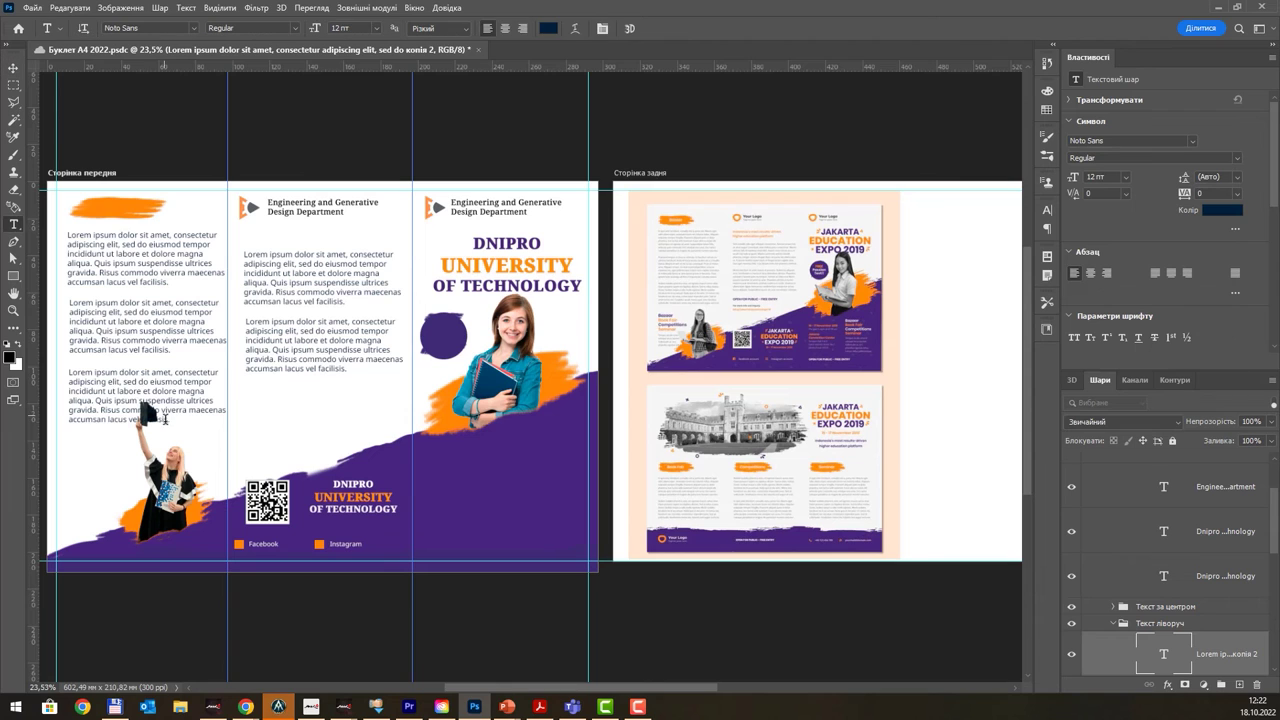
drag(171, 419, 96, 401)
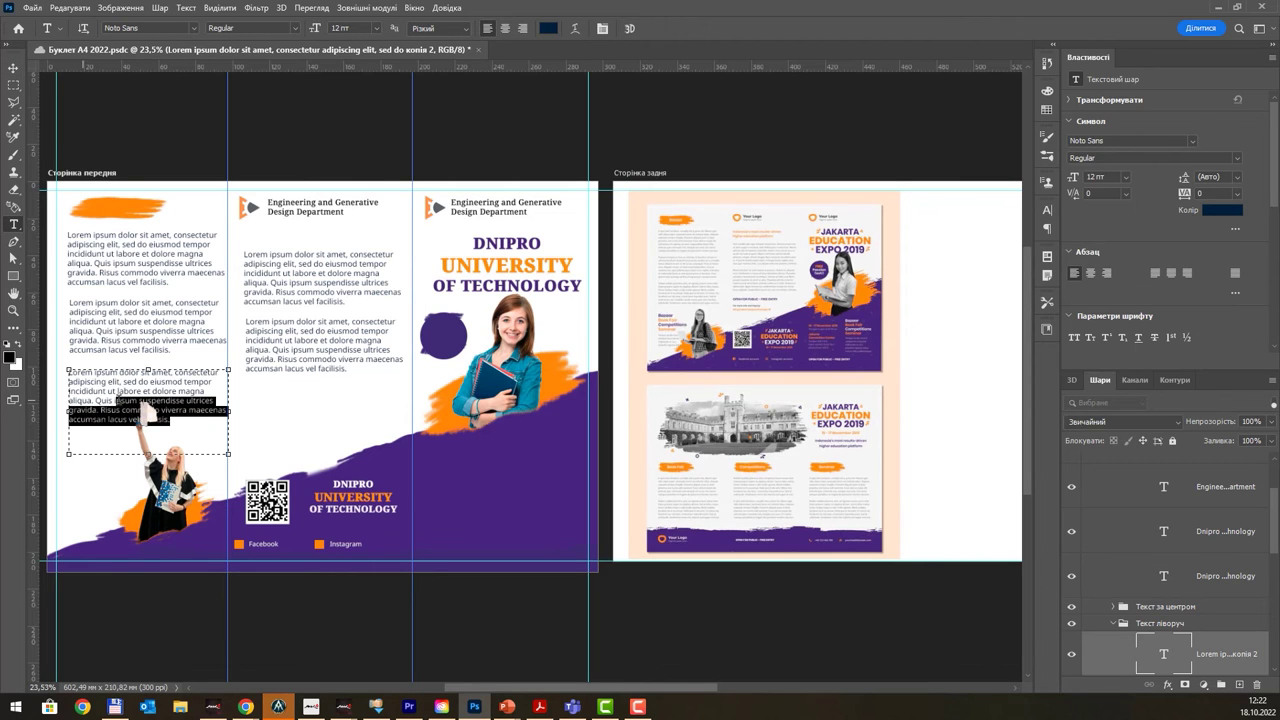
key(BackSpace)
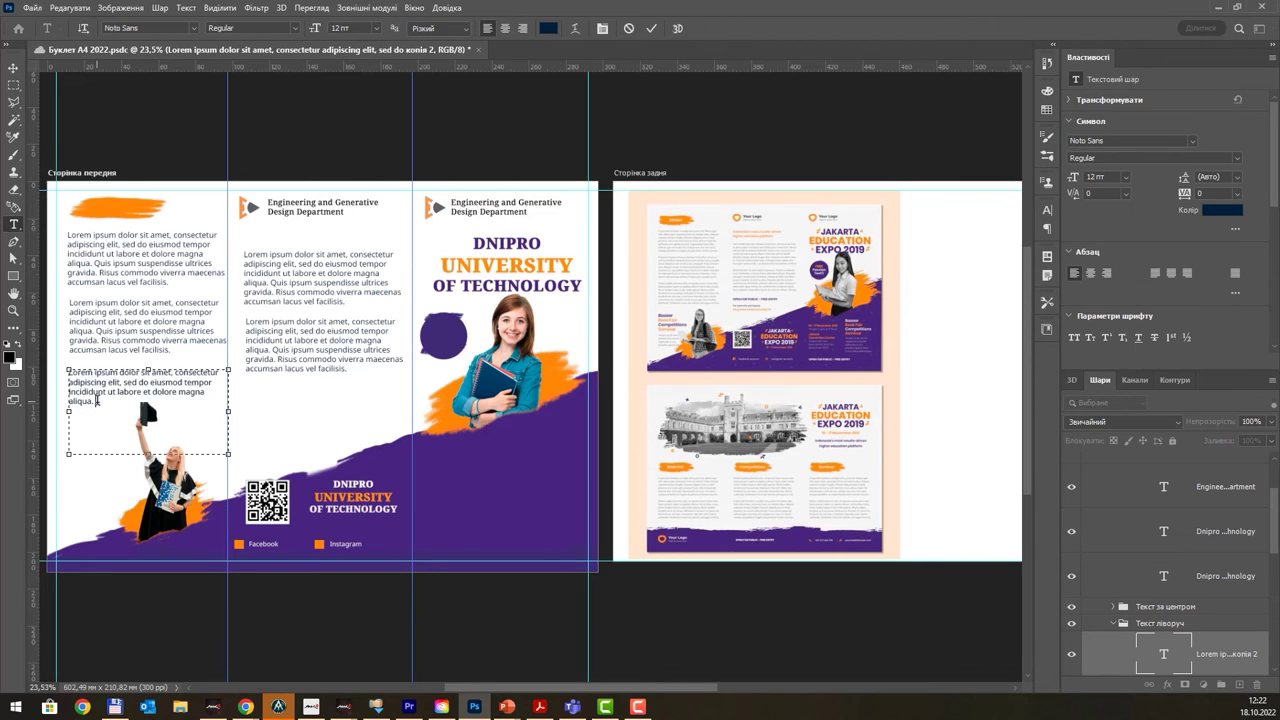
drag(148, 454, 148, 410)
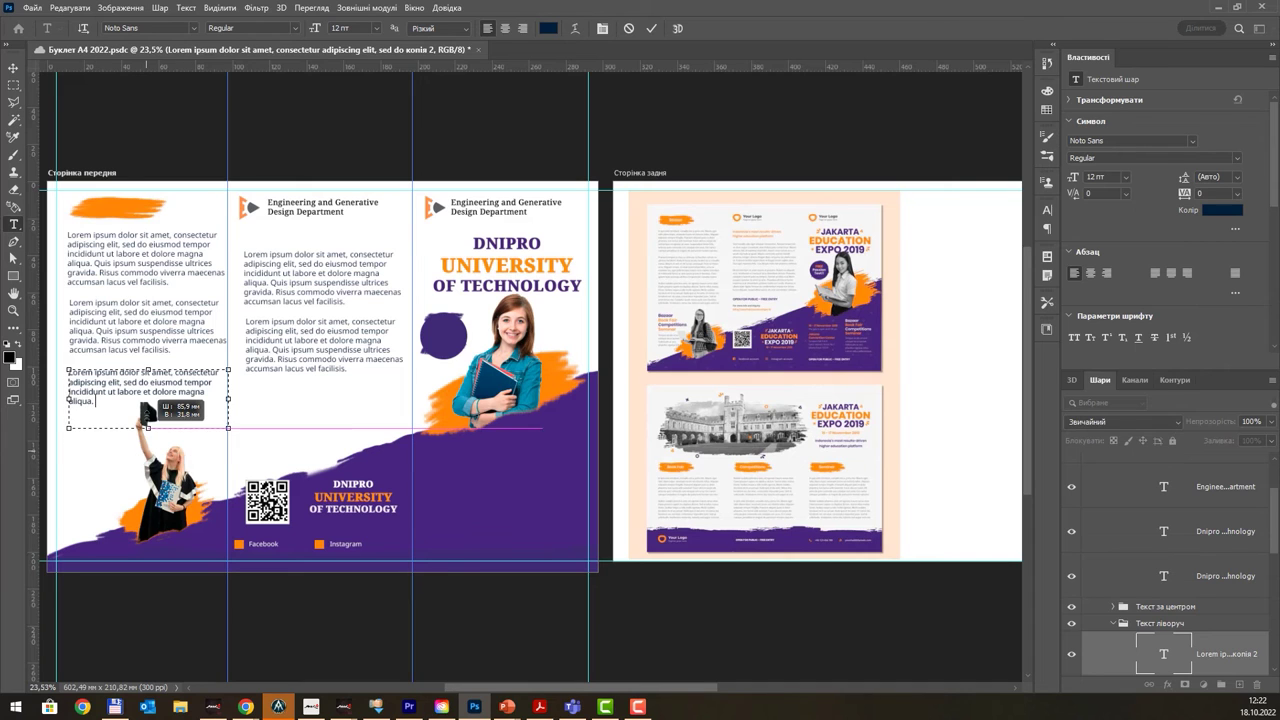
click(13, 67)
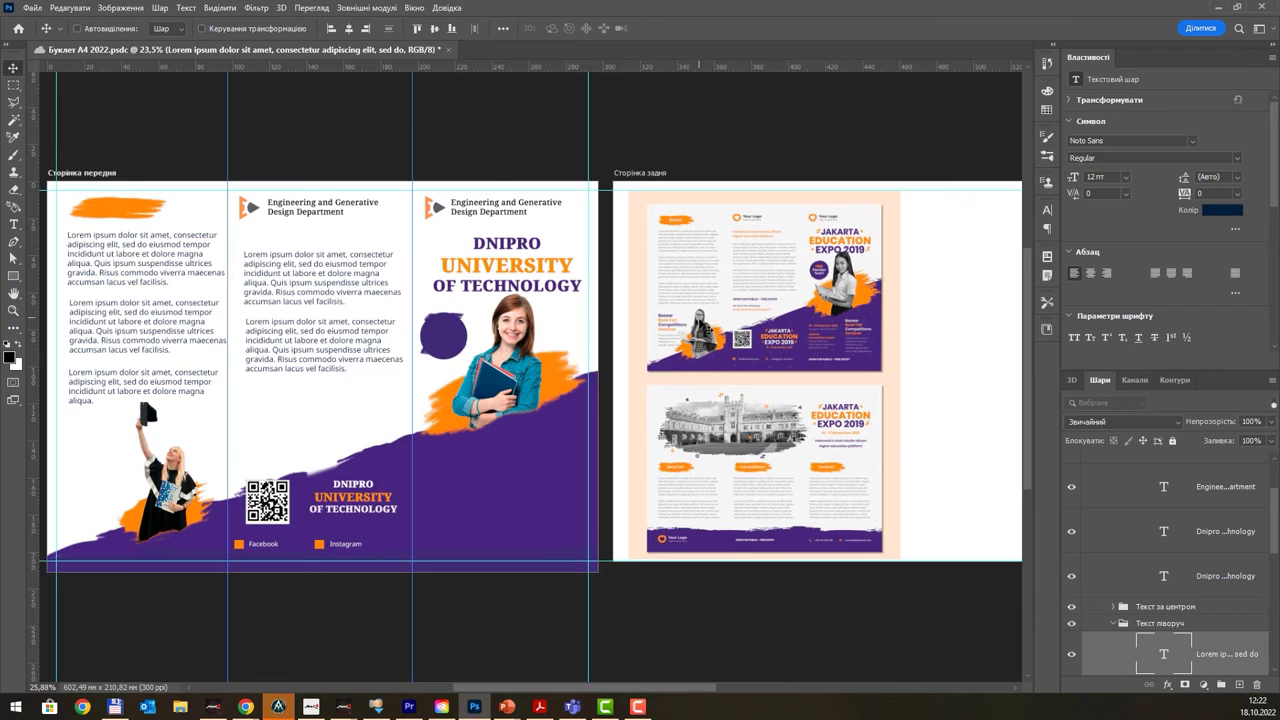
scroll(706, 327, up, 2)
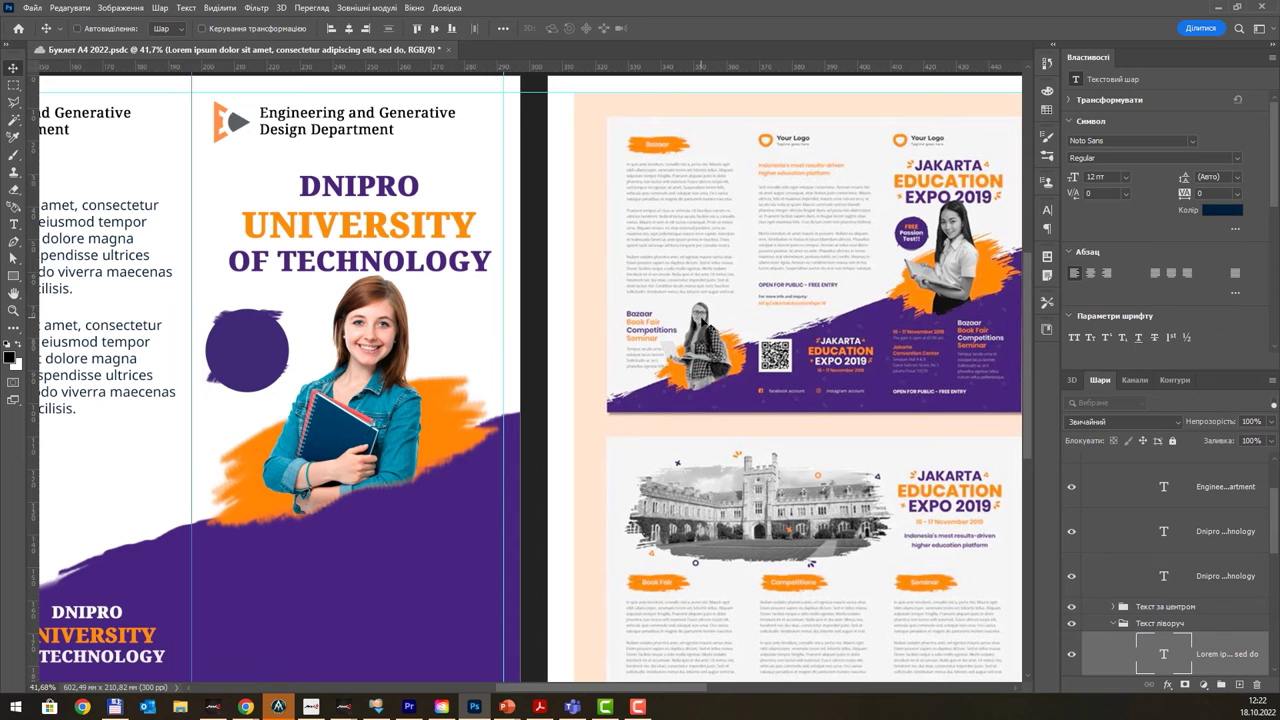
scroll(705, 330, down, 1)
scroll(705, 330, down, 1)
scroll(705, 330, down, 1)
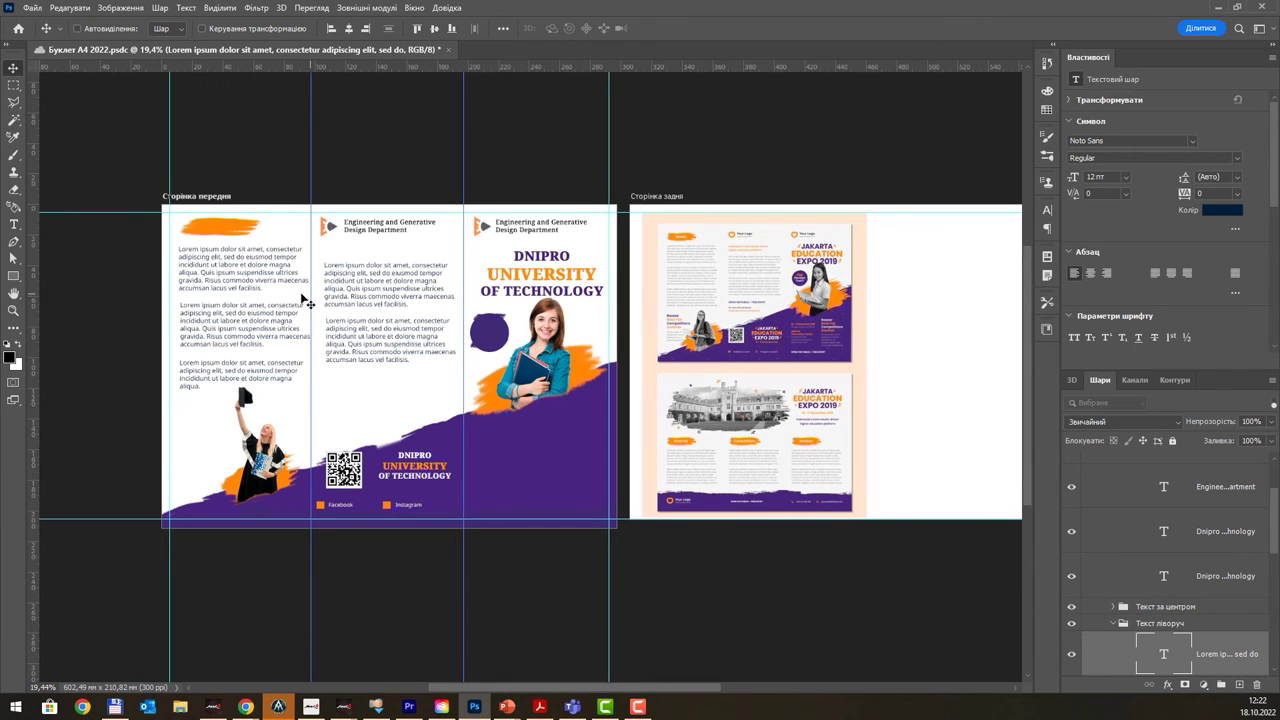
- Start a new text box beside the graduate photo in the left panel
click(13, 224)
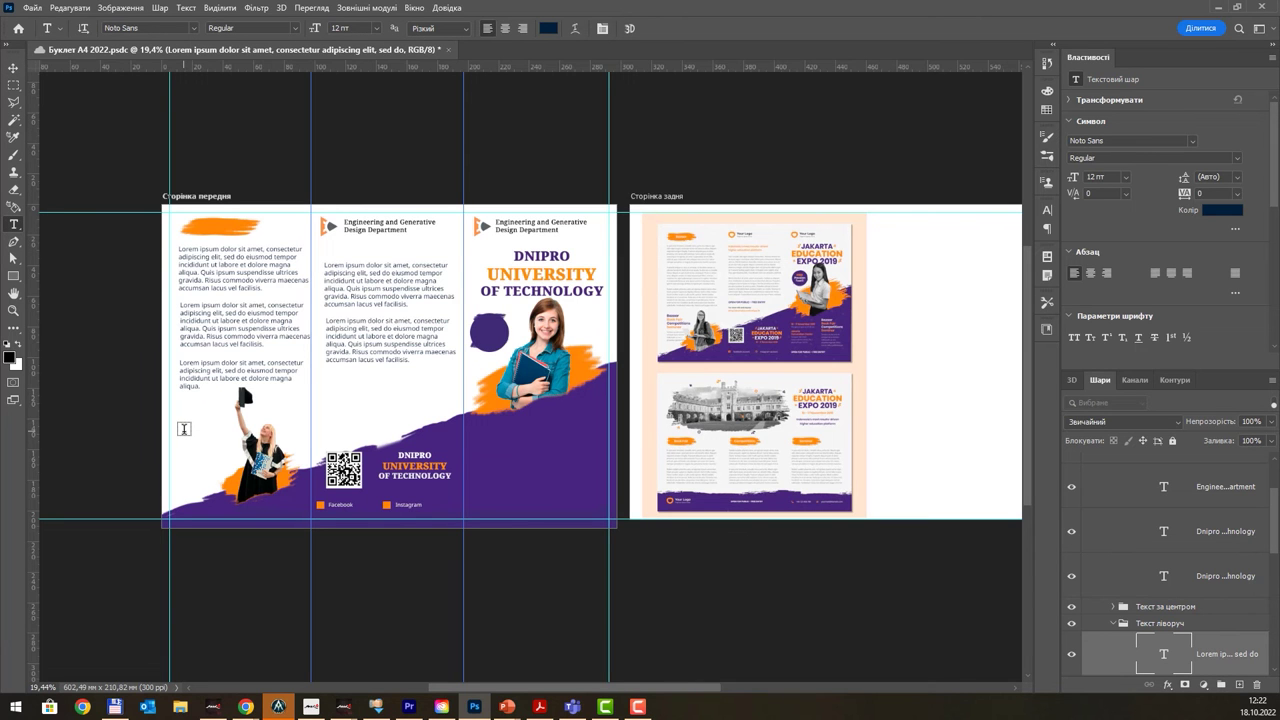
scroll(744, 270, up, 1)
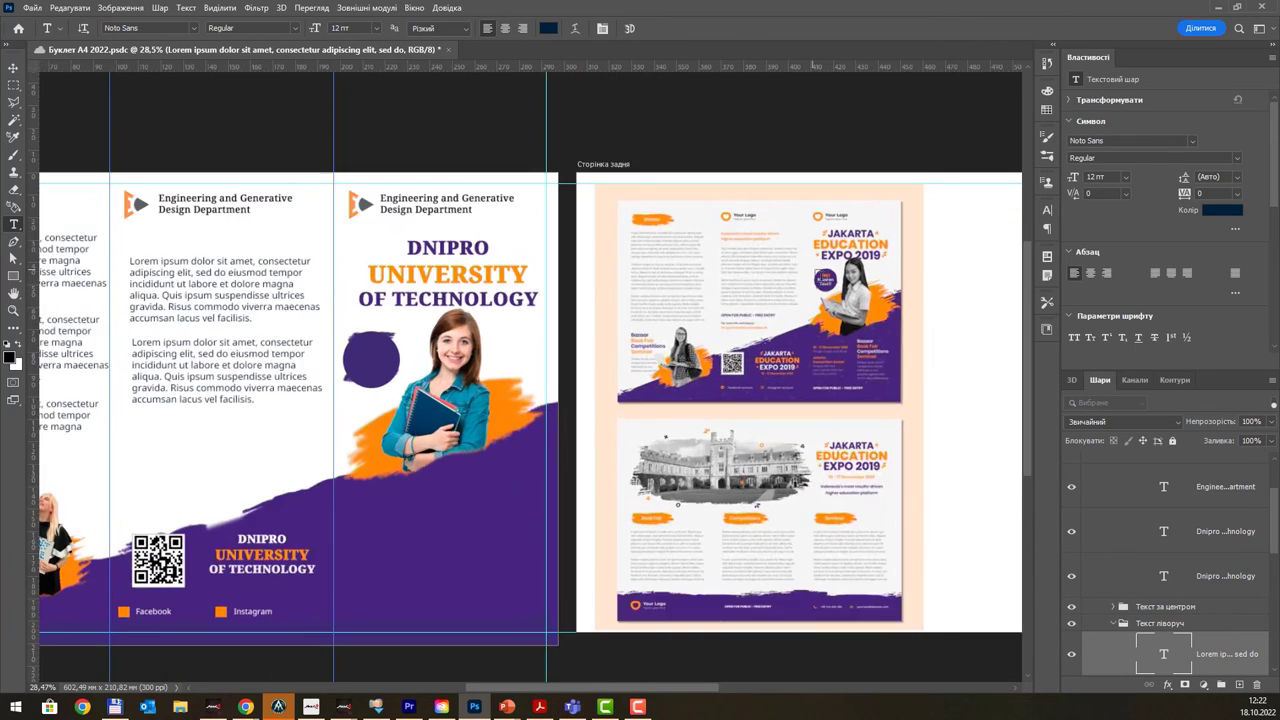
scroll(836, 298, up, 1)
scroll(836, 302, up, 1)
scroll(836, 302, down, 1)
scroll(836, 302, down, 1)
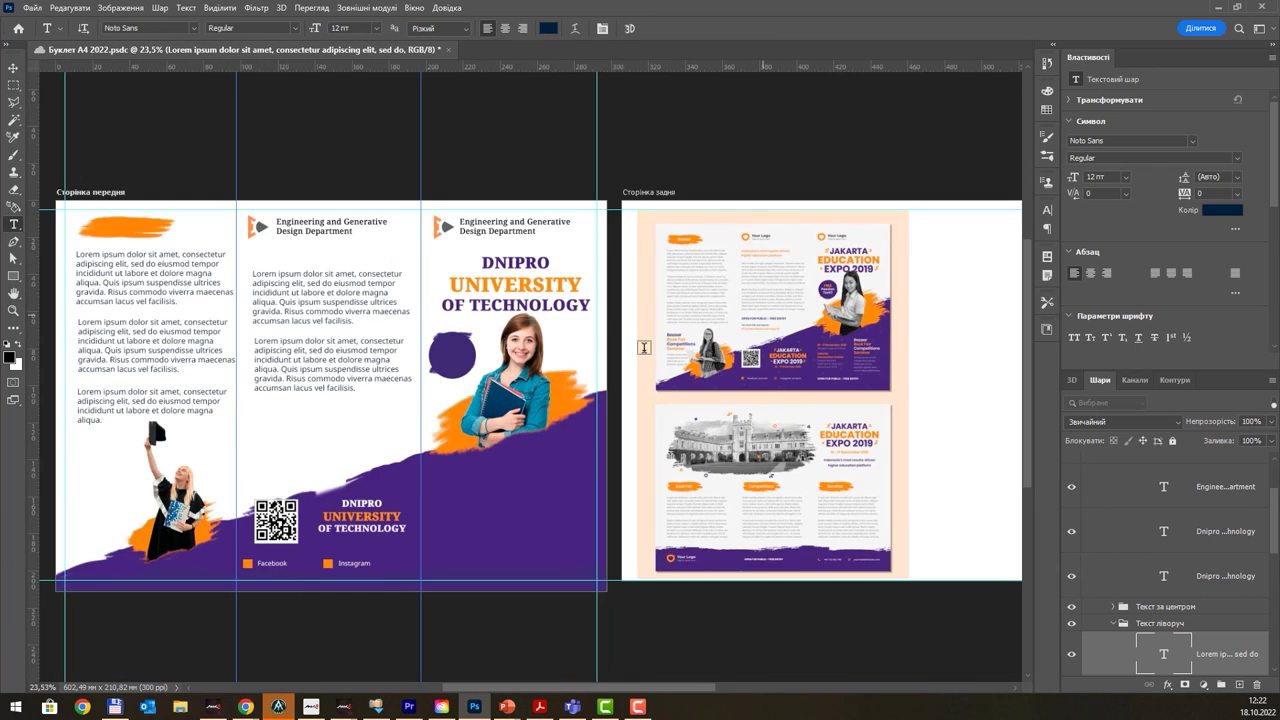
scroll(836, 302, down, 1)
click(222, 439)
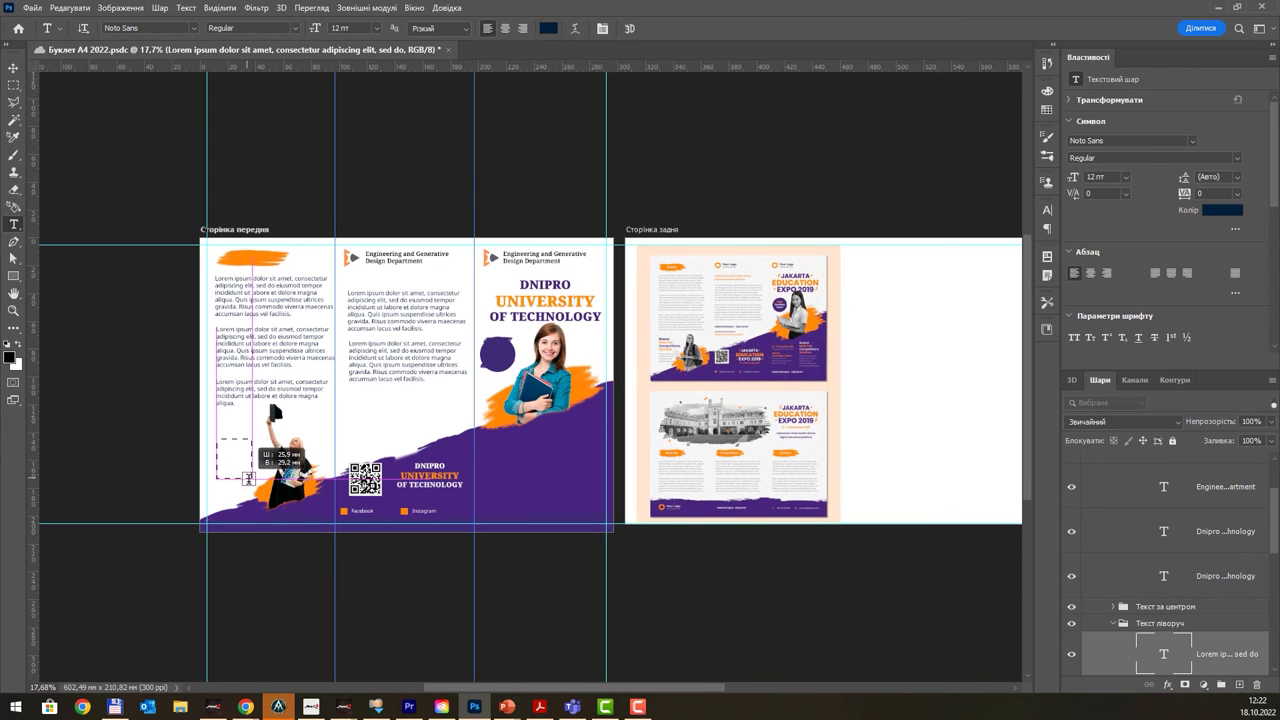
scroll(226, 456, up, 1)
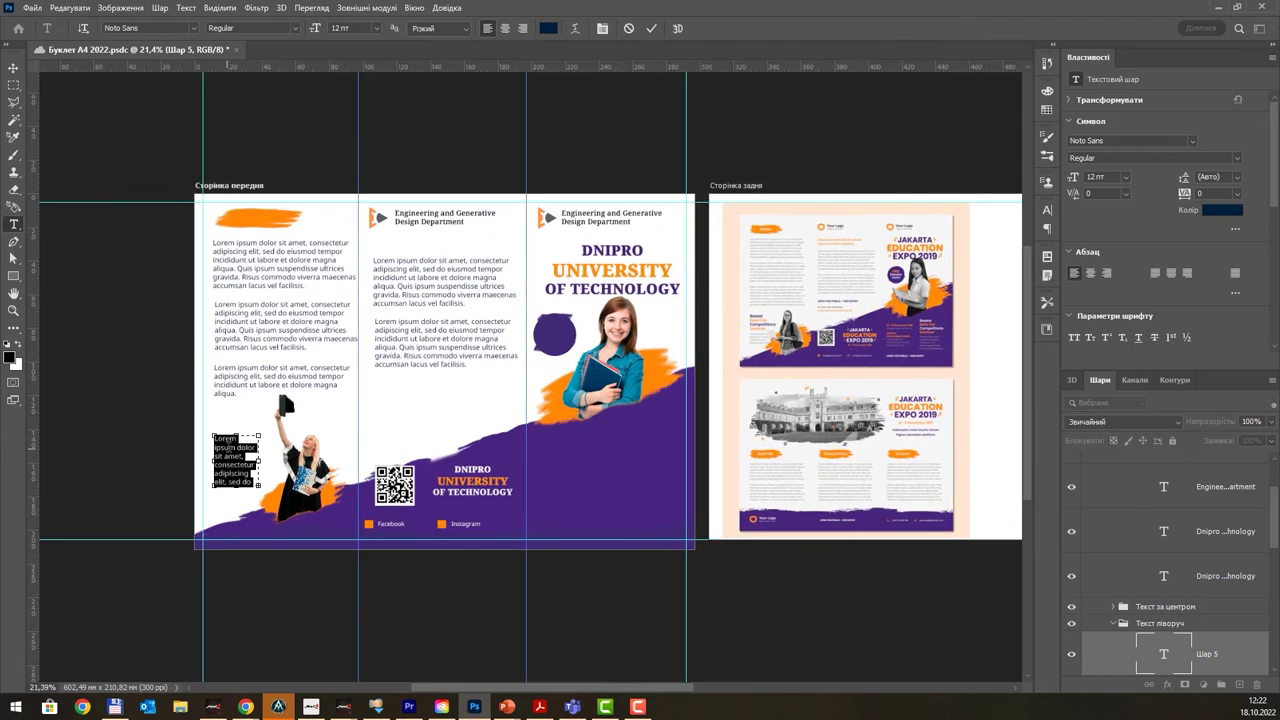
scroll(240, 450, up, 1)
scroll(250, 447, down, 1)
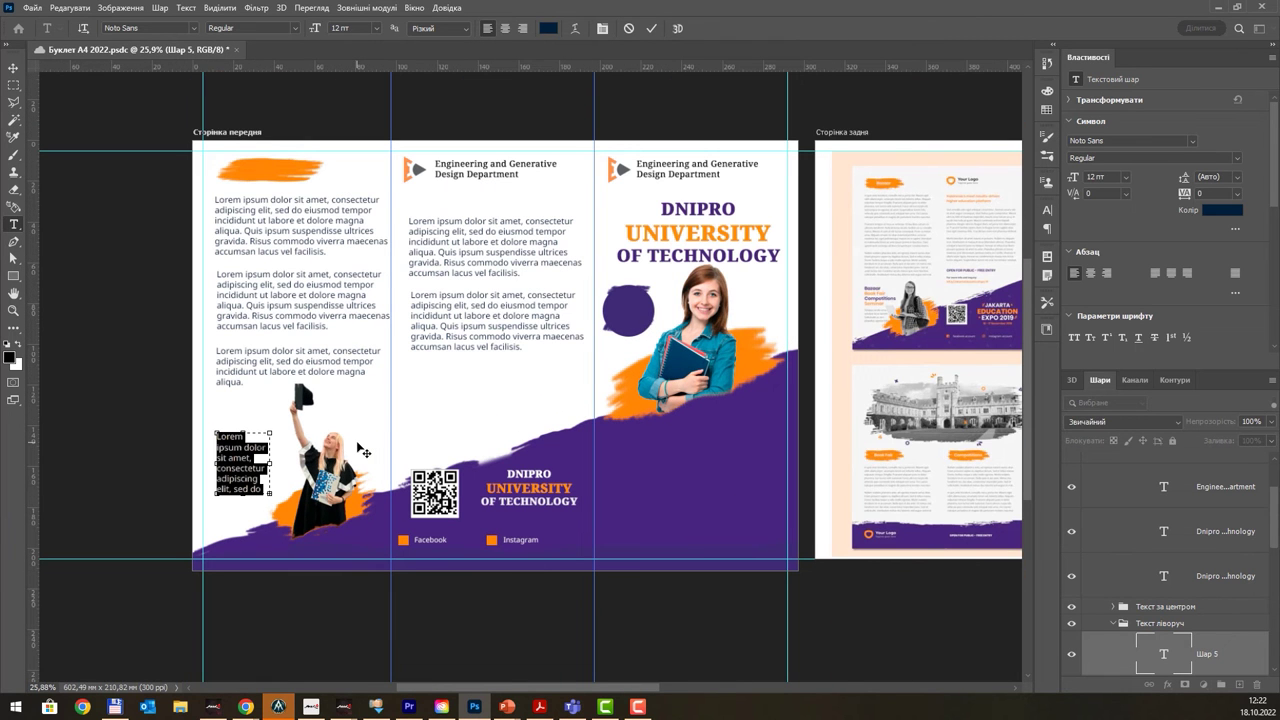
- Replace the placeholder with 'Краща / Дизайн / Освіта' on three lines and widen the box
key(BackSpace)
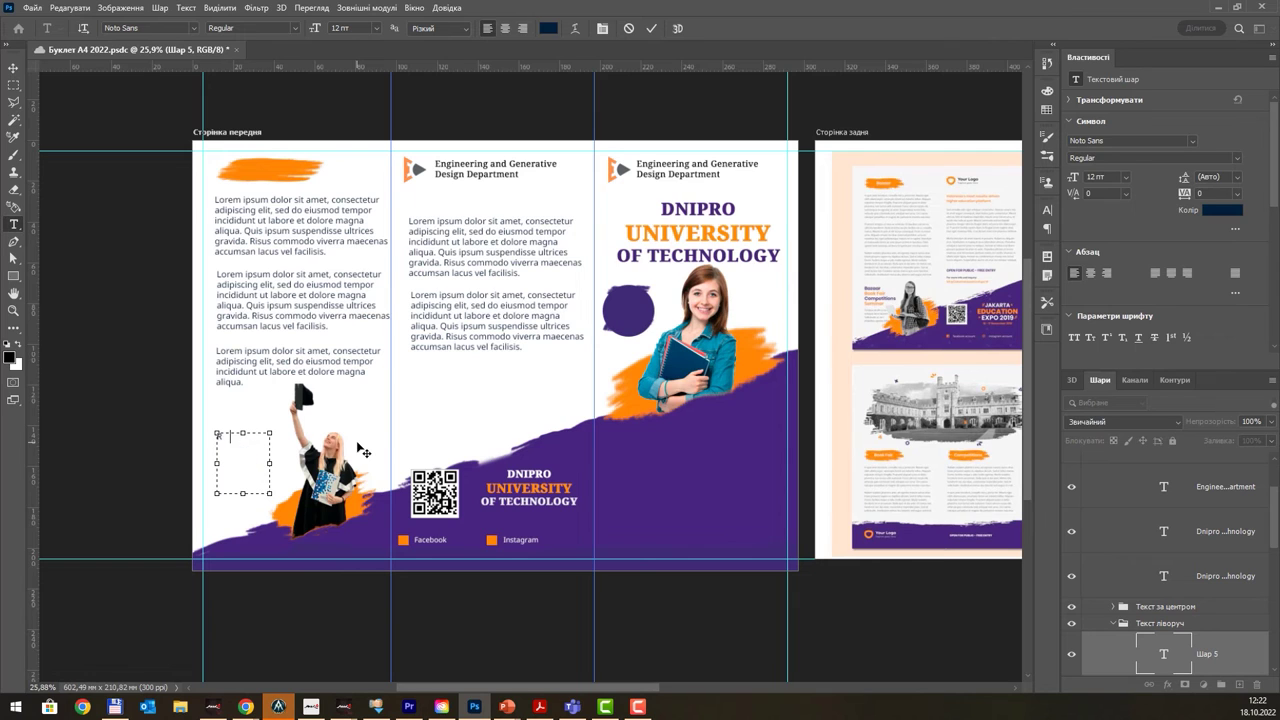
text(Rnfo)
key(BackSpace)
key(BackSpace)
key(BackSpace)
text(Краща Дизайн Освіта)
mouse_move(270, 463)
mouse_down()
mouse_move(295, 463)
mouse_move(255, 485)
mouse_up()
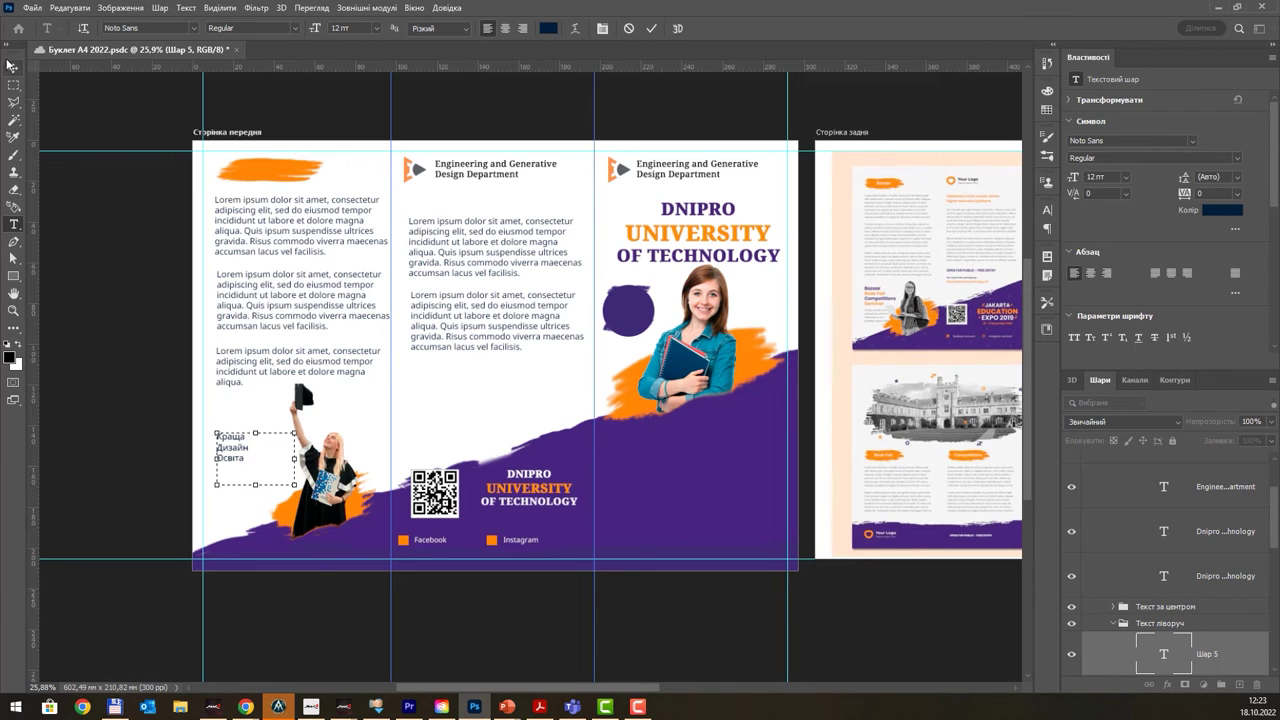
click(12, 66)
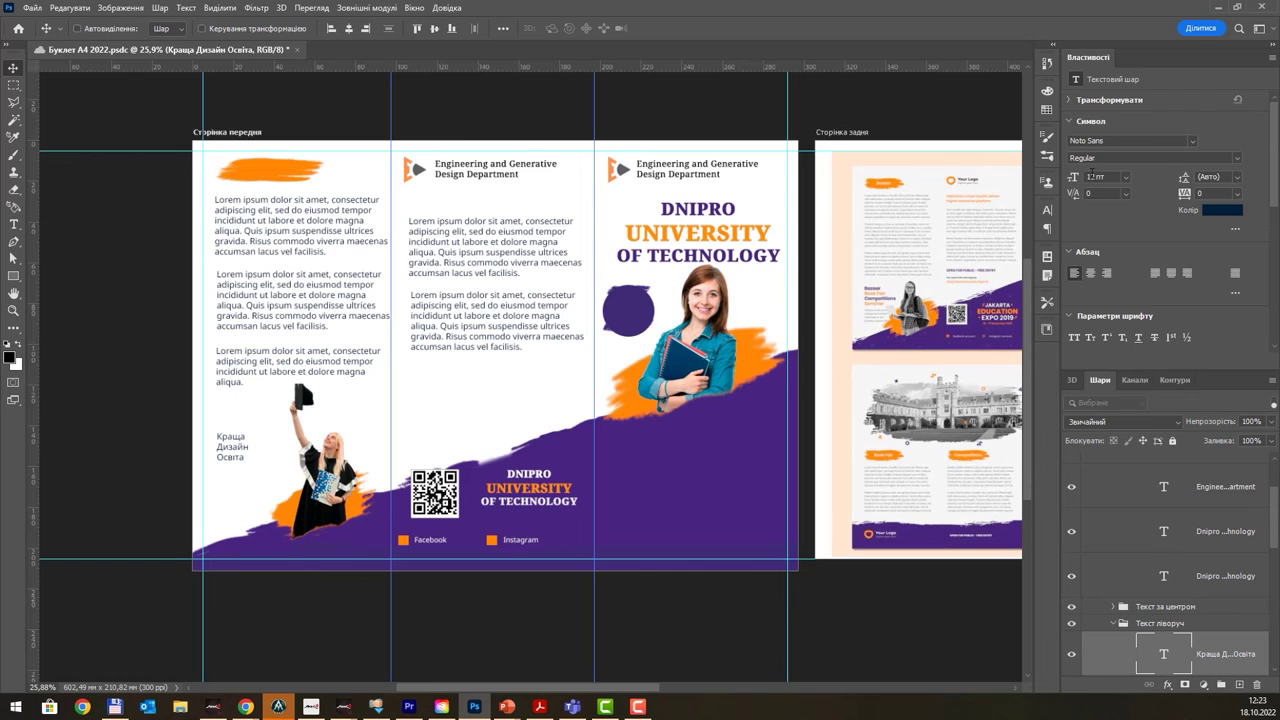
- Set the label to 14 pt Condensed Black with Faux Bold
click(1127, 177)
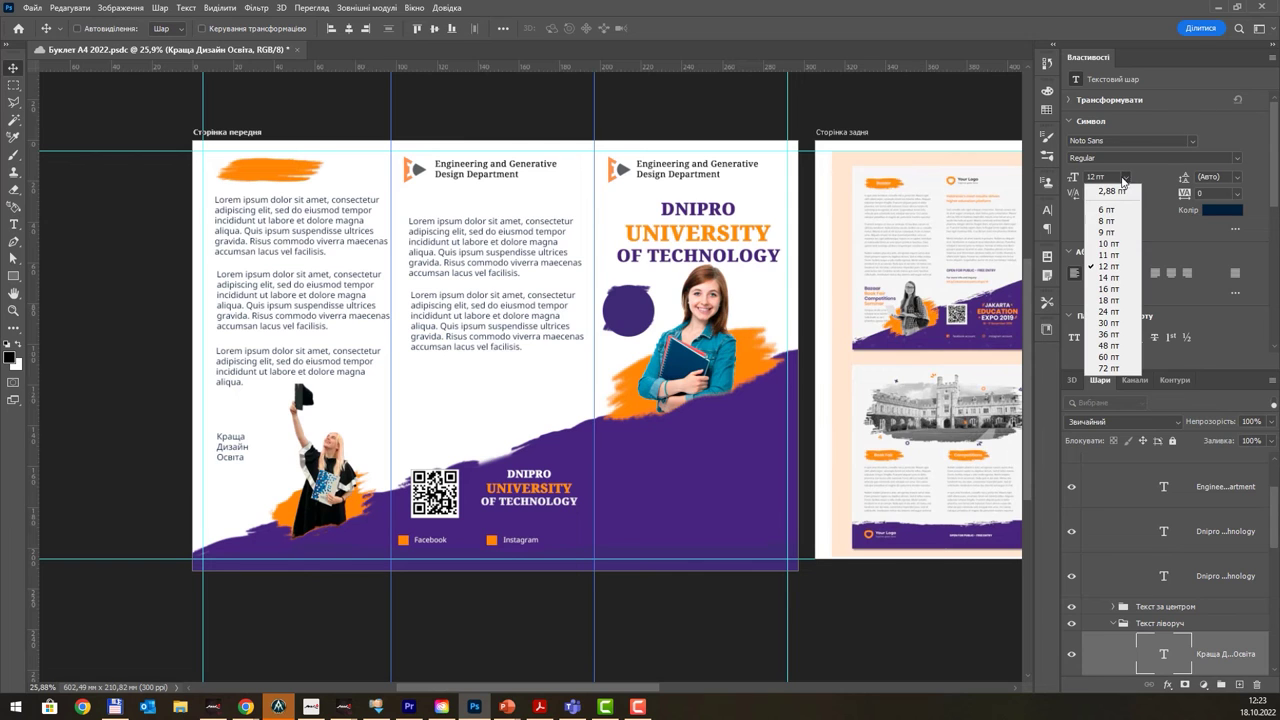
click(1108, 281)
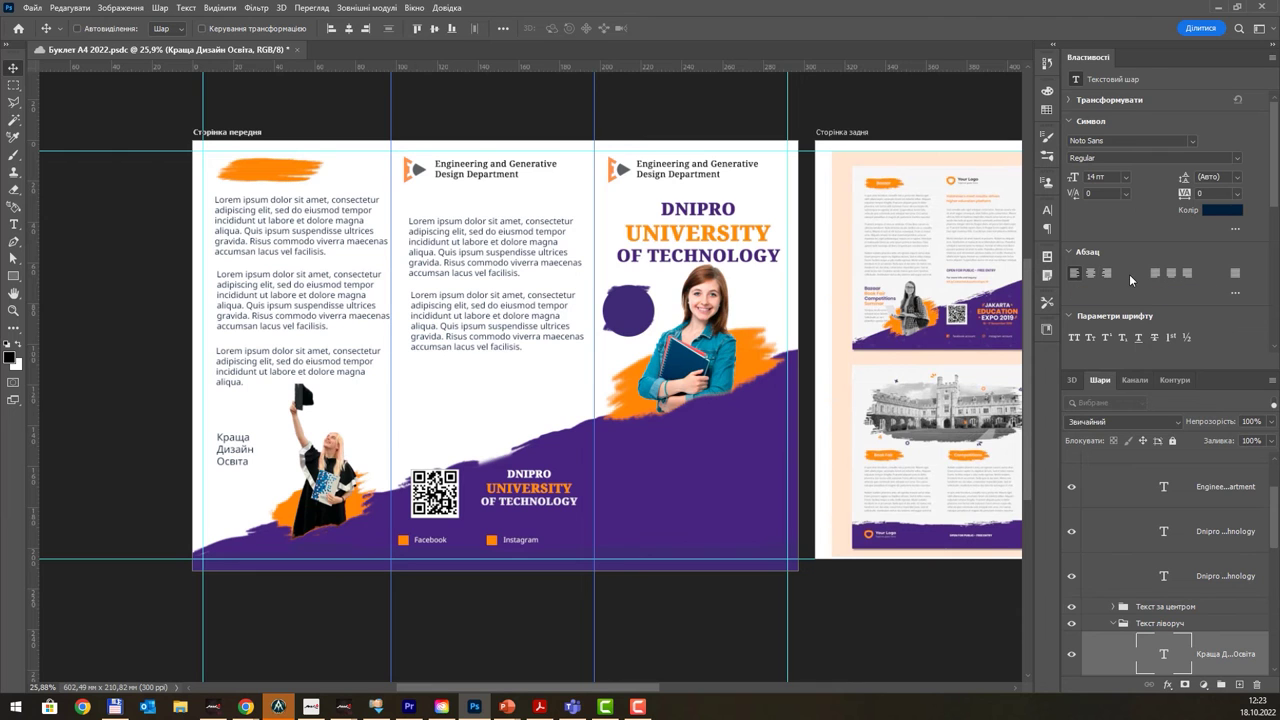
click(1236, 158)
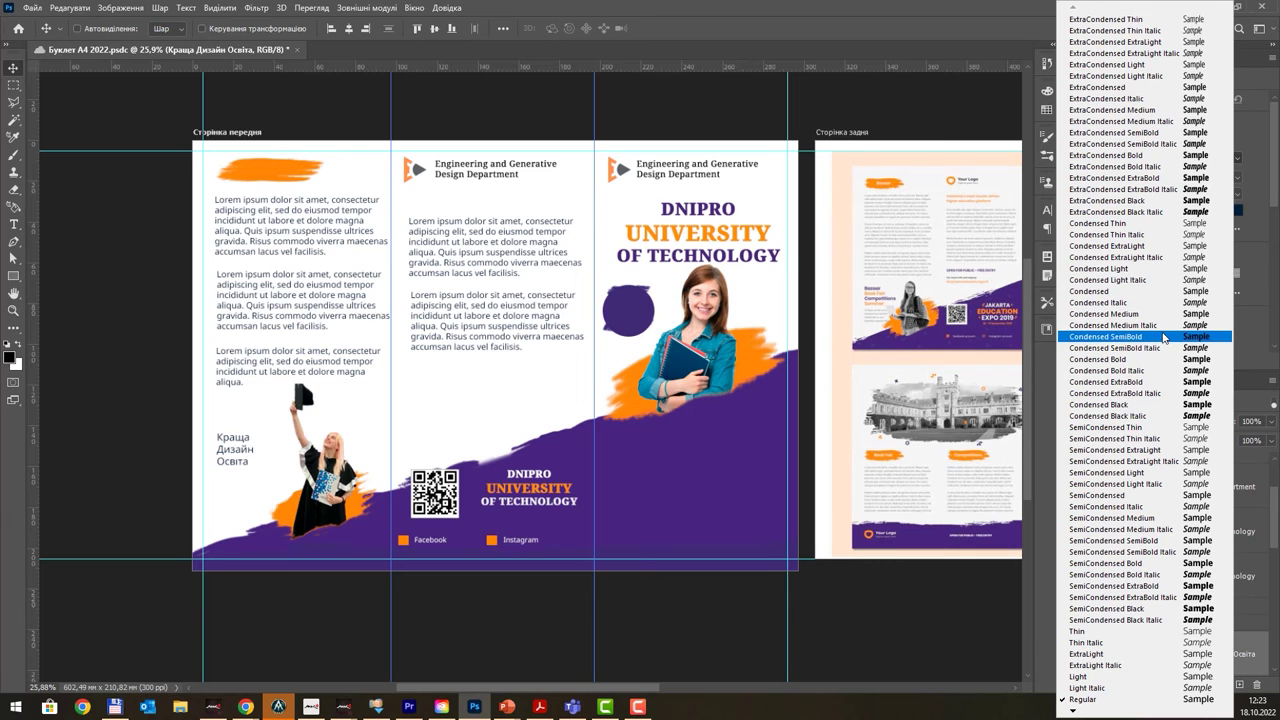
click(1133, 405)
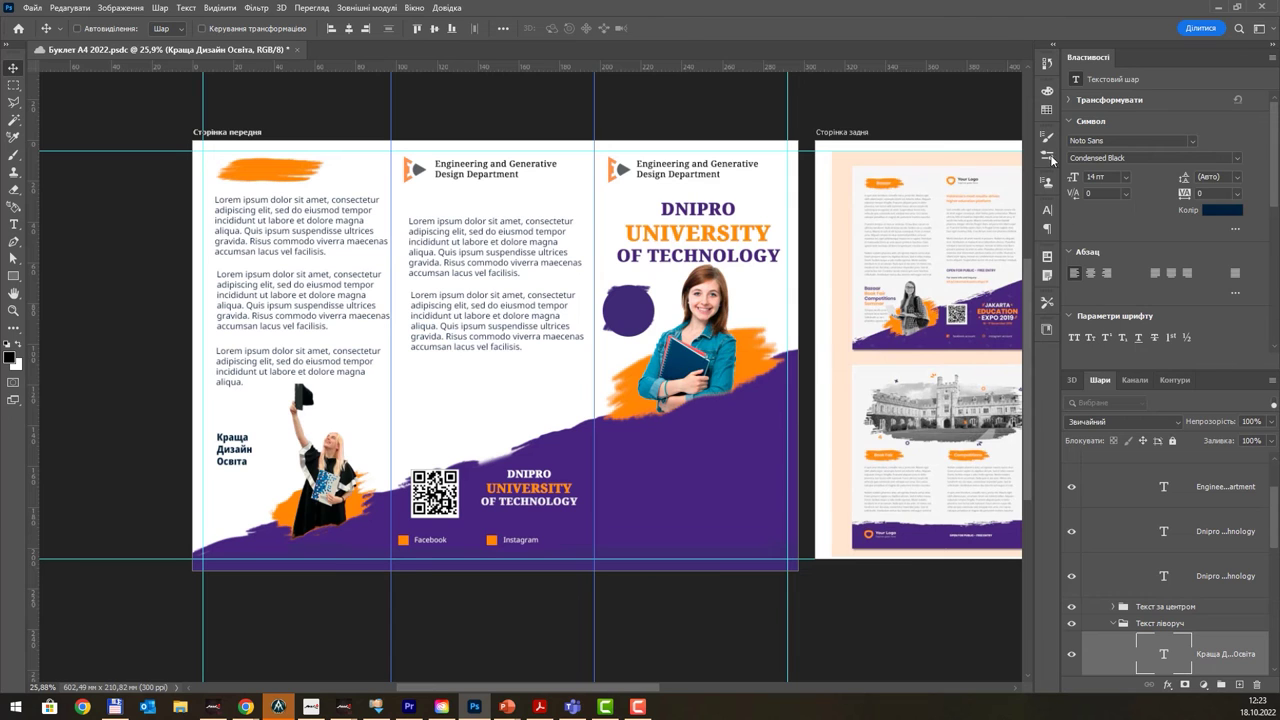
click(1047, 210)
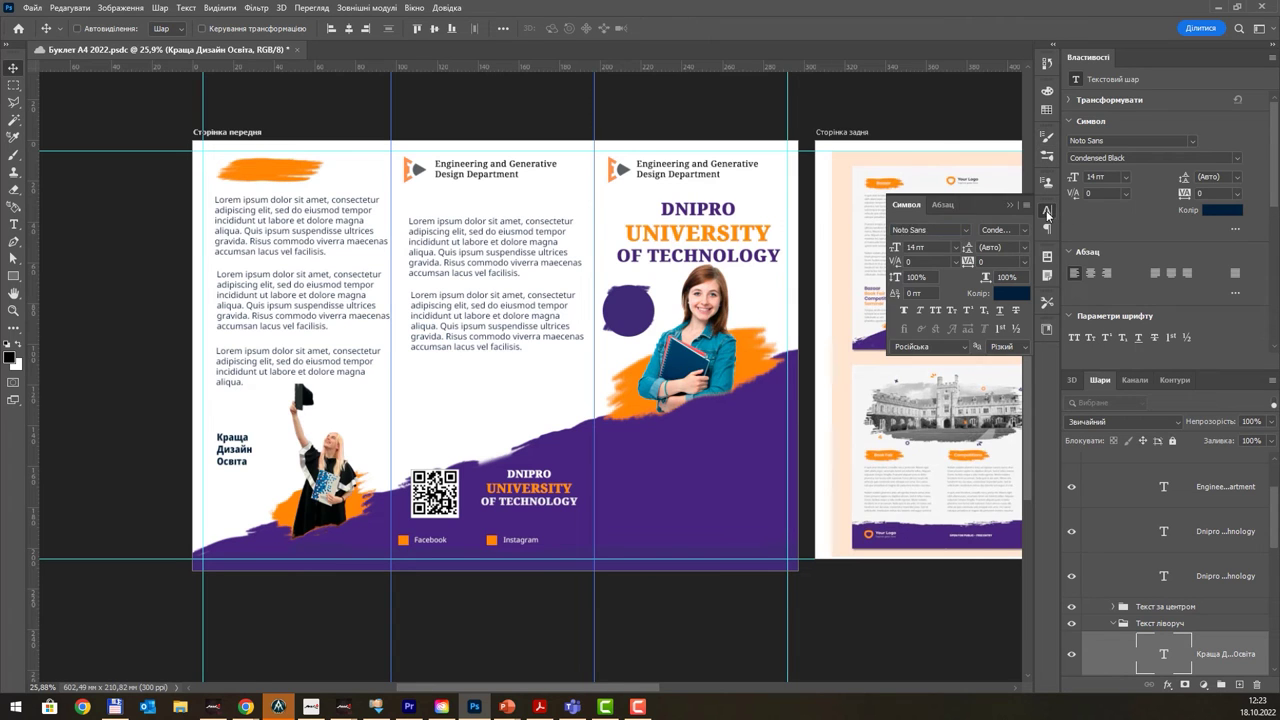
click(905, 311)
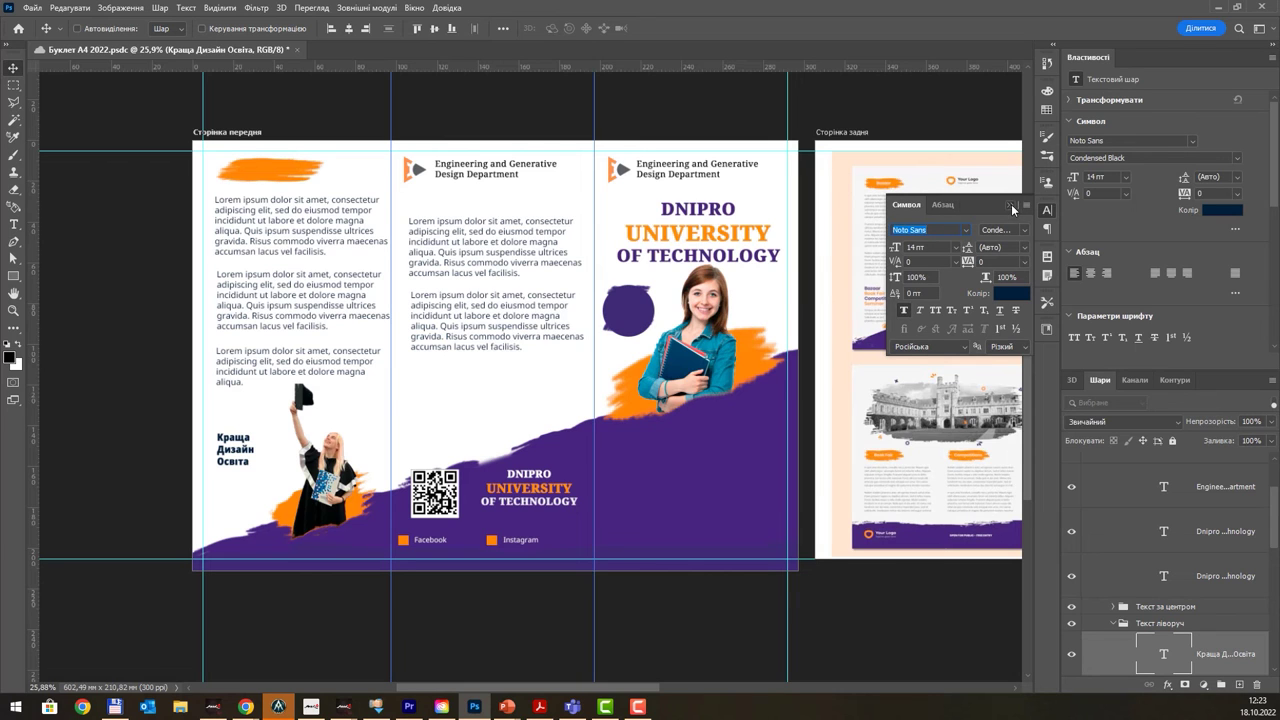
click(1013, 209)
- Move the label slightly lower and colour it purple #422a78
drag(246, 450, 243, 458)
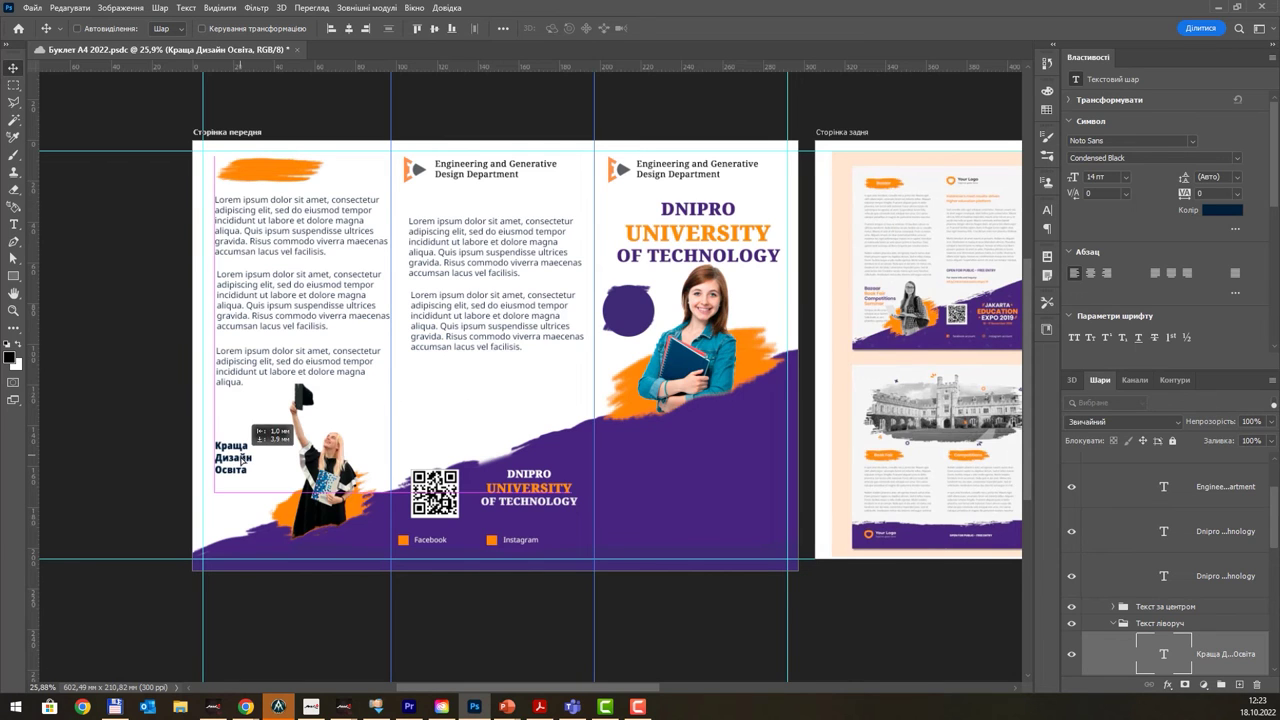
click(1227, 211)
click(964, 177)
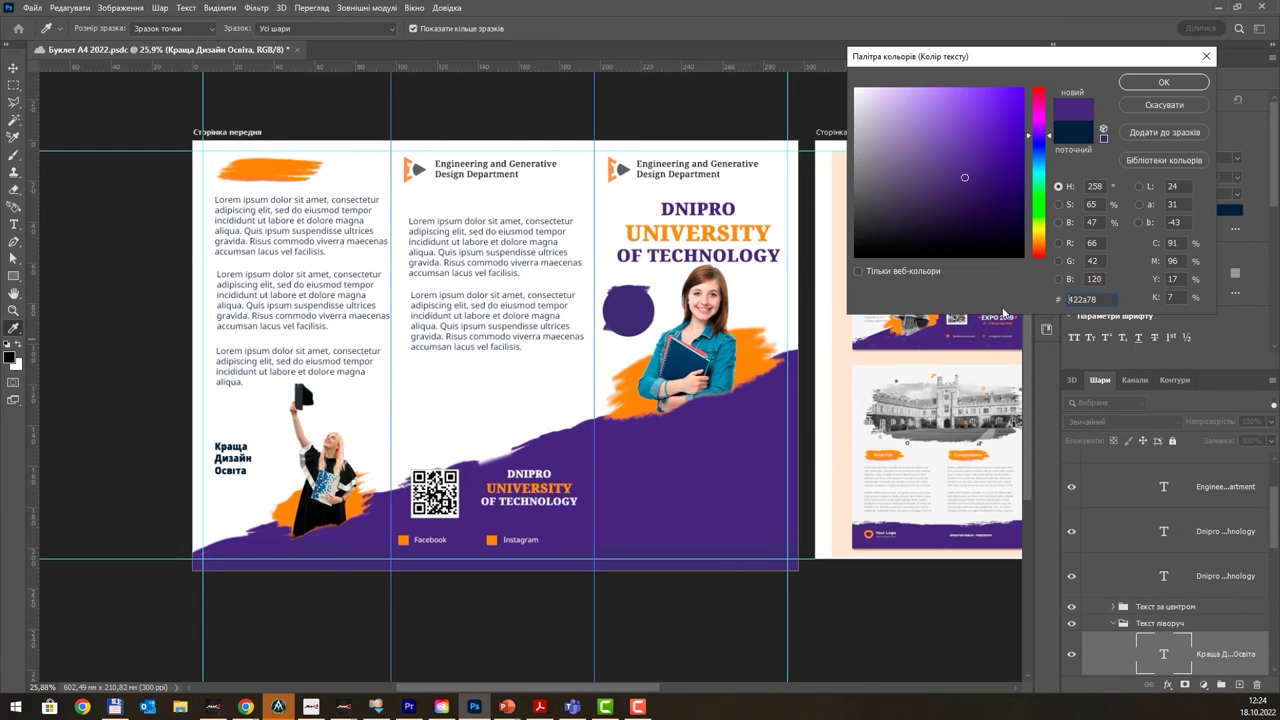
click(1168, 83)
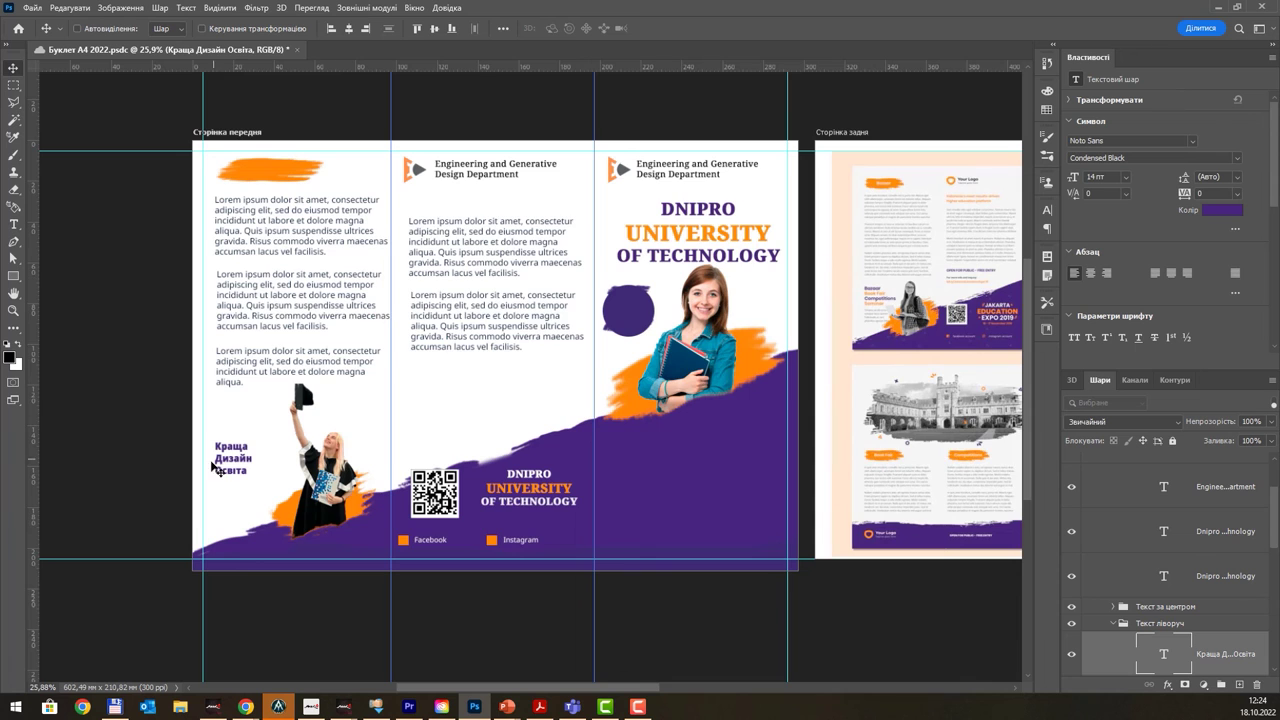
scroll(213, 467, up, 2)
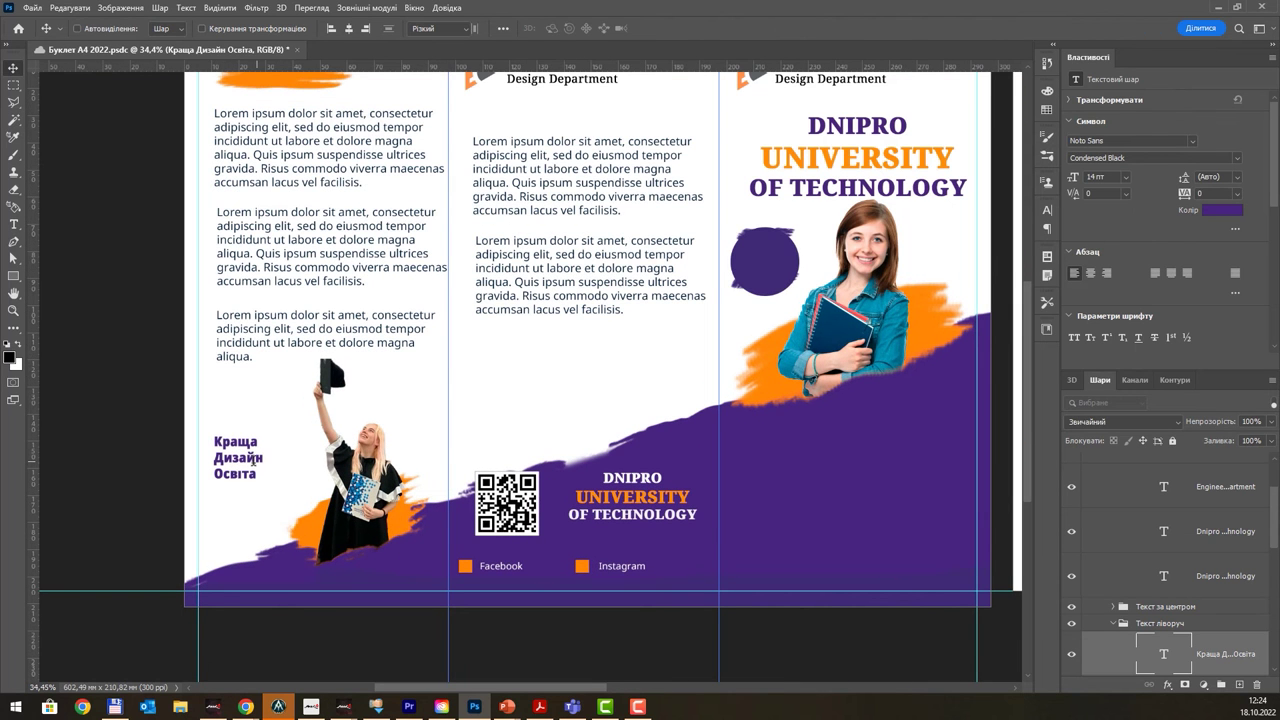
- Colour the word Дизайн orange fc8721
key(t)
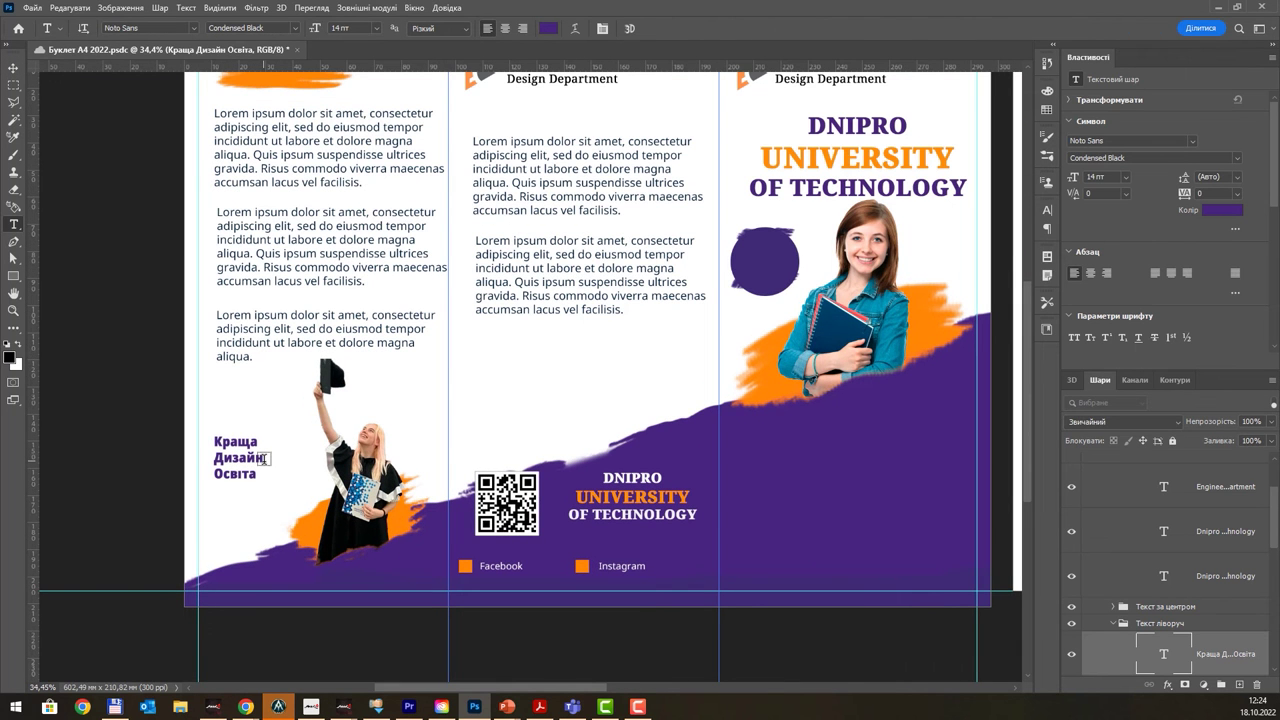
click(262, 458)
click(228, 460)
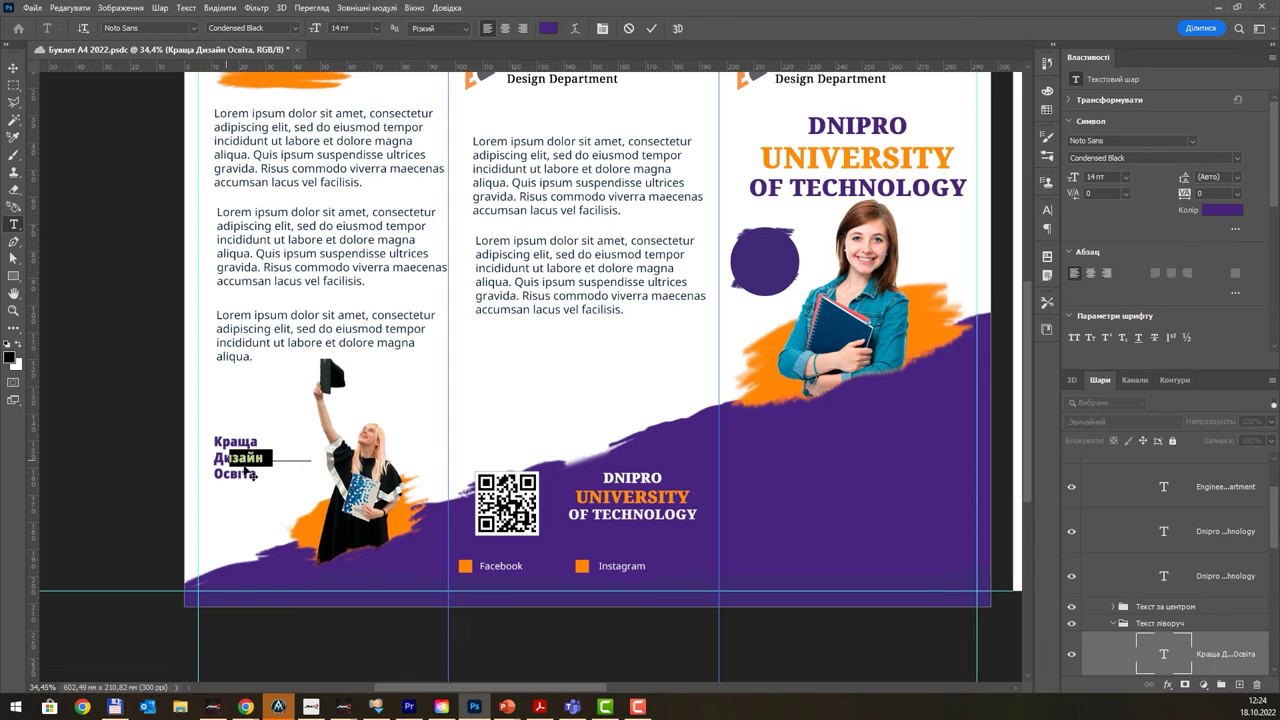
key(Escape)
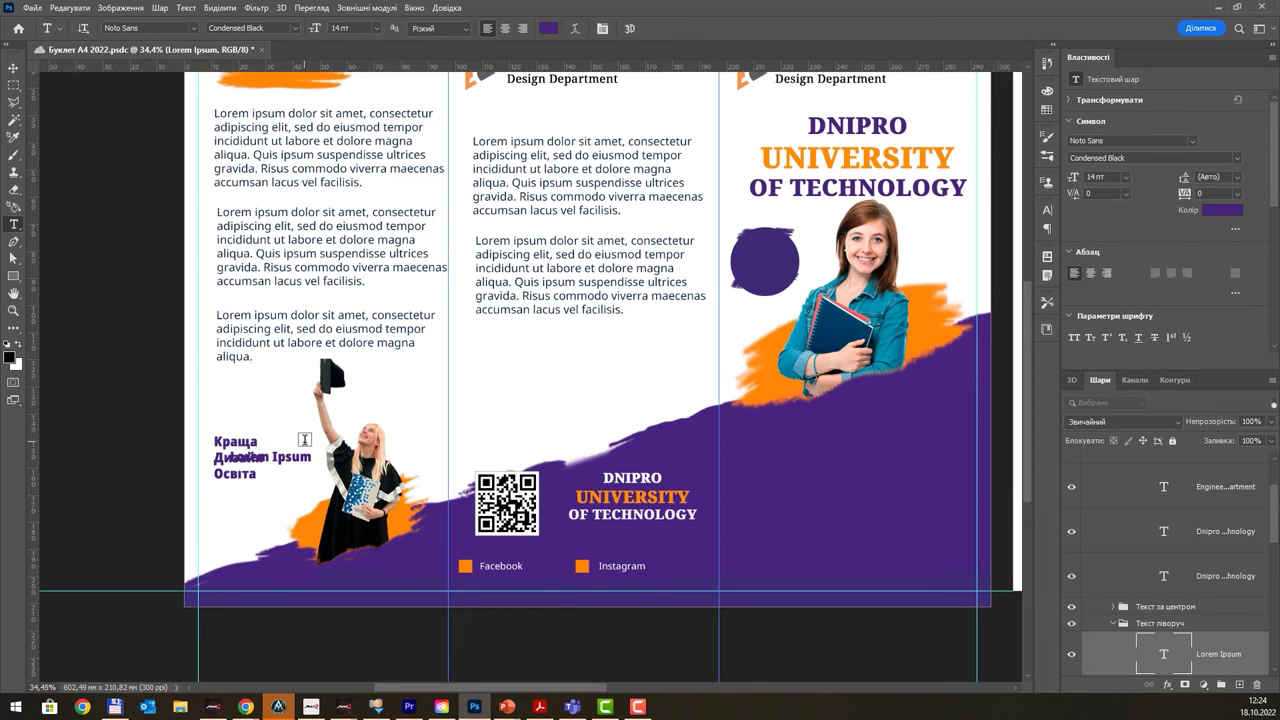
click(262, 482)
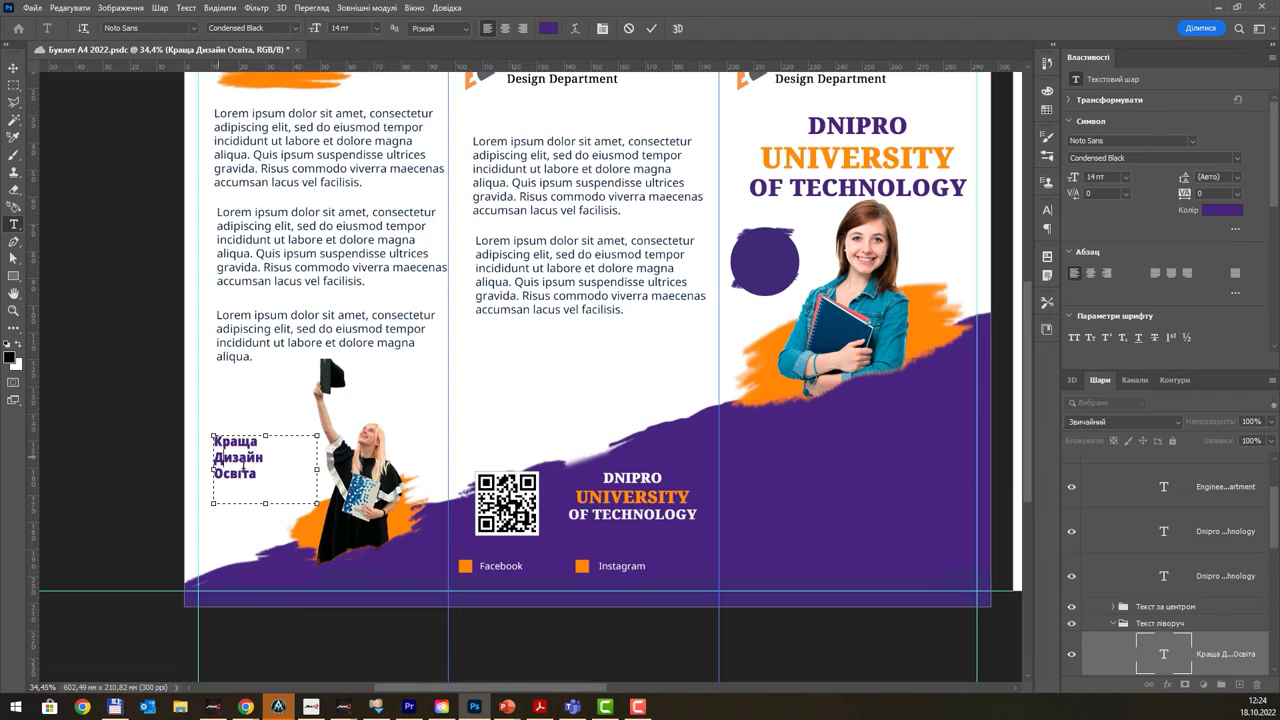
double_click(238, 457)
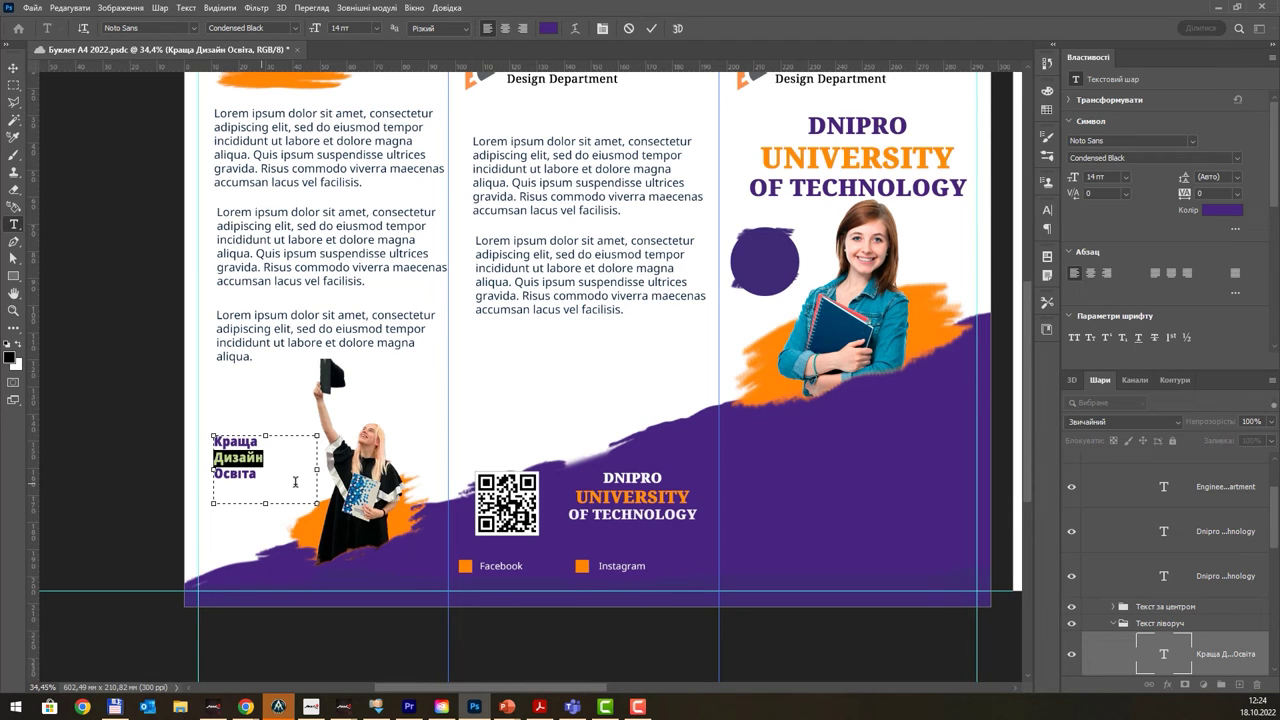
click(1215, 212)
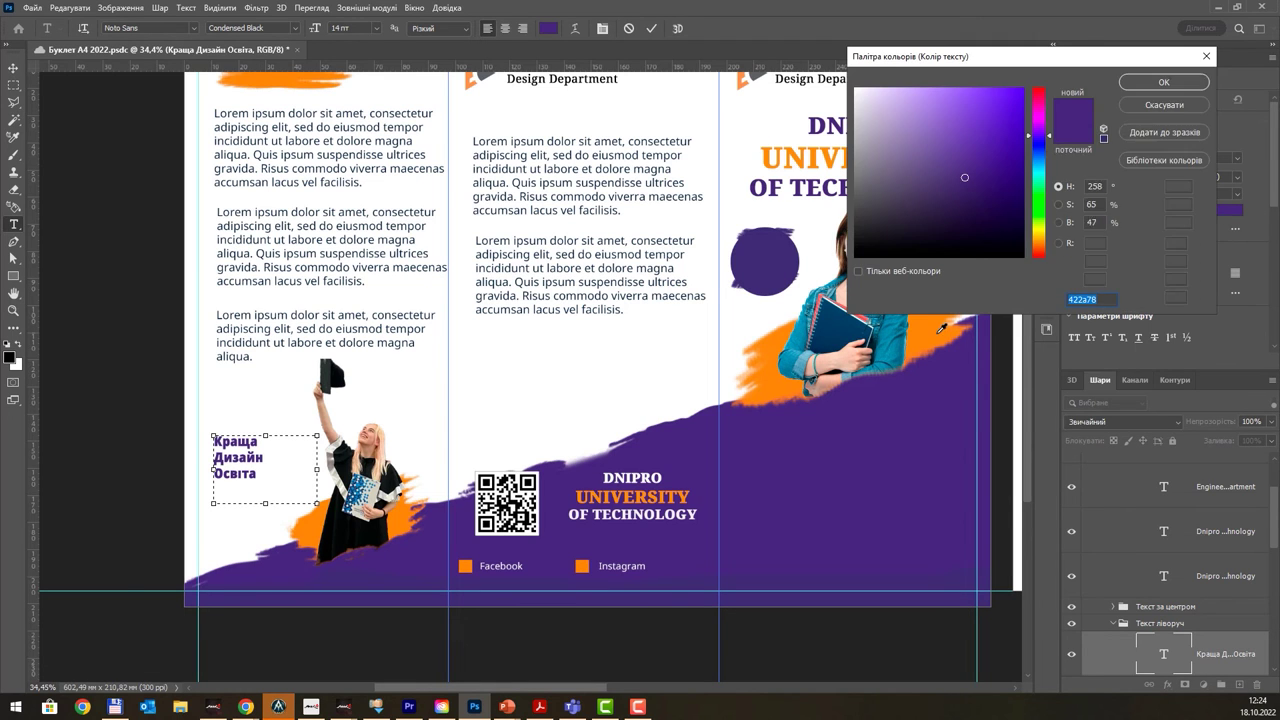
click(790, 345)
click(1160, 82)
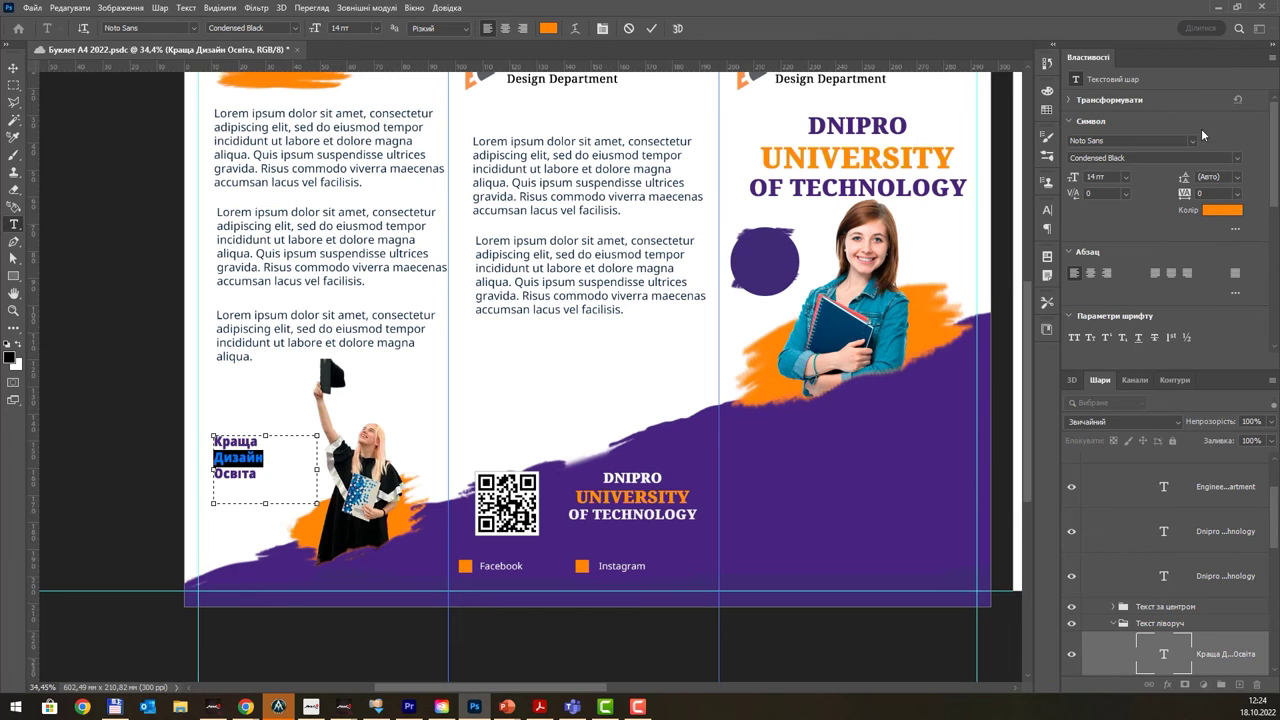
click(14, 72)
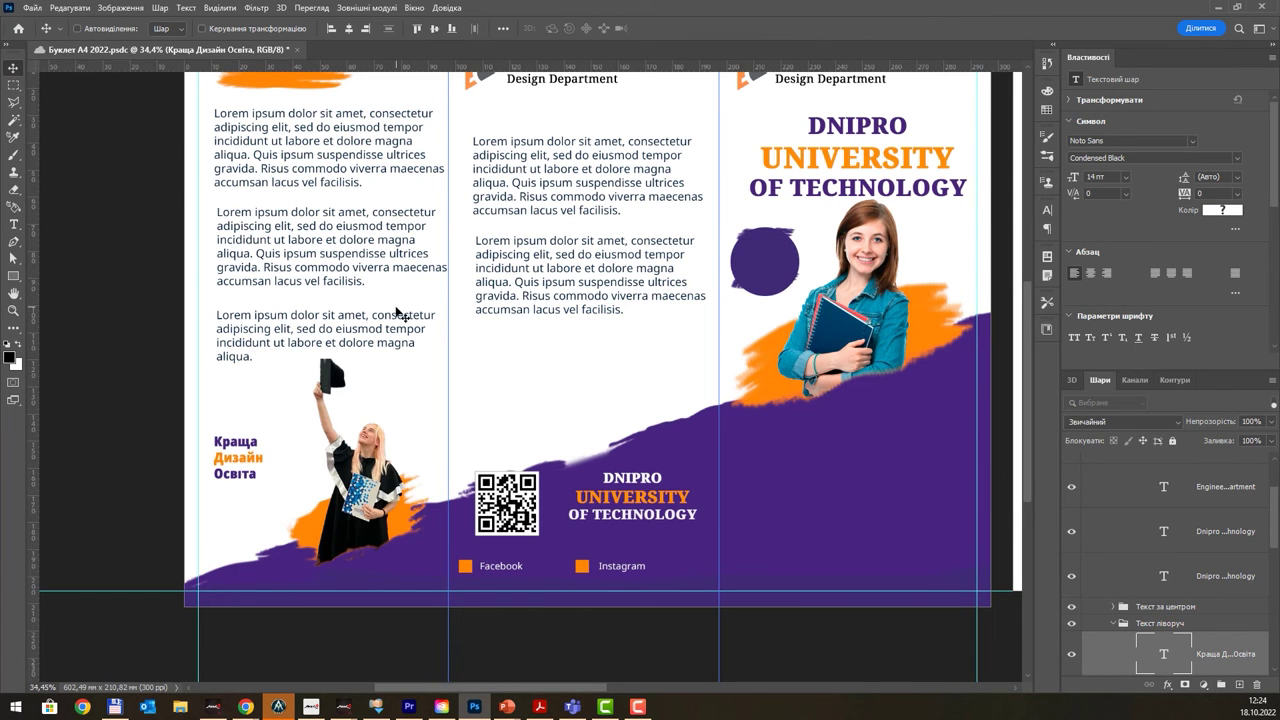
scroll(395, 316, down, 3)
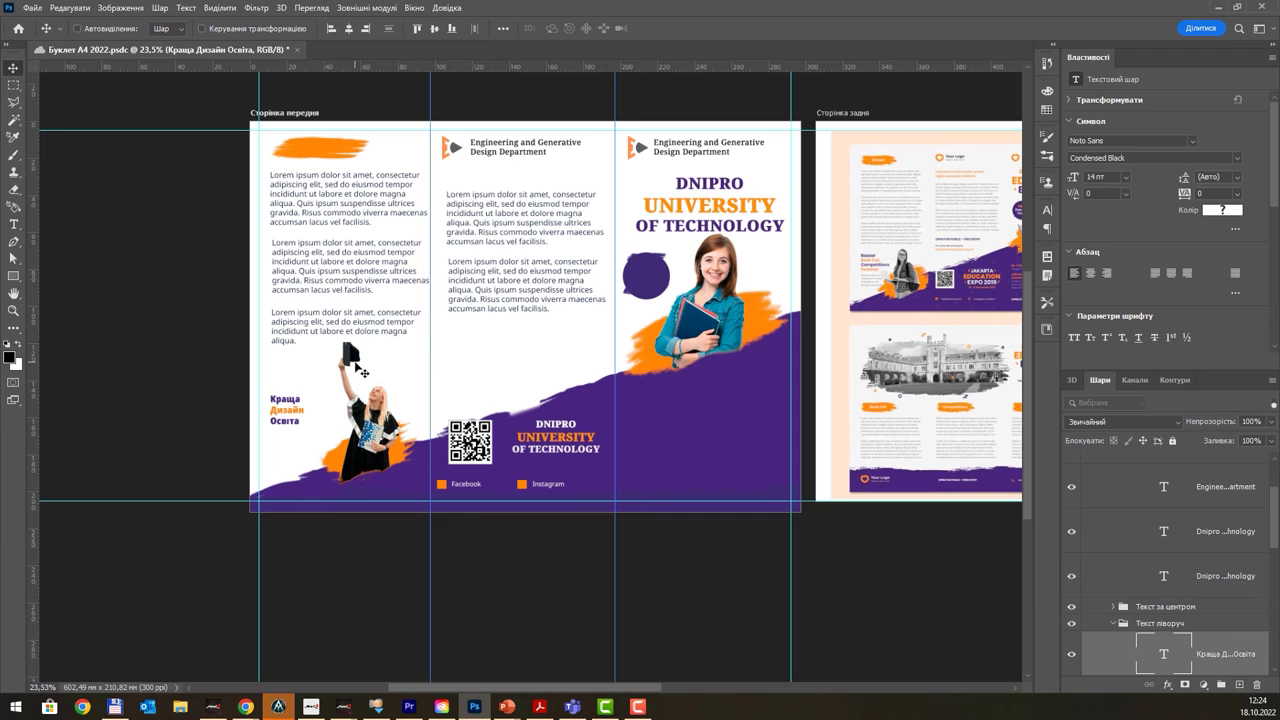
- Nudge the Краща Дизайн Освіта label about 0.8 mm to the right
drag(283, 408, 285, 405)
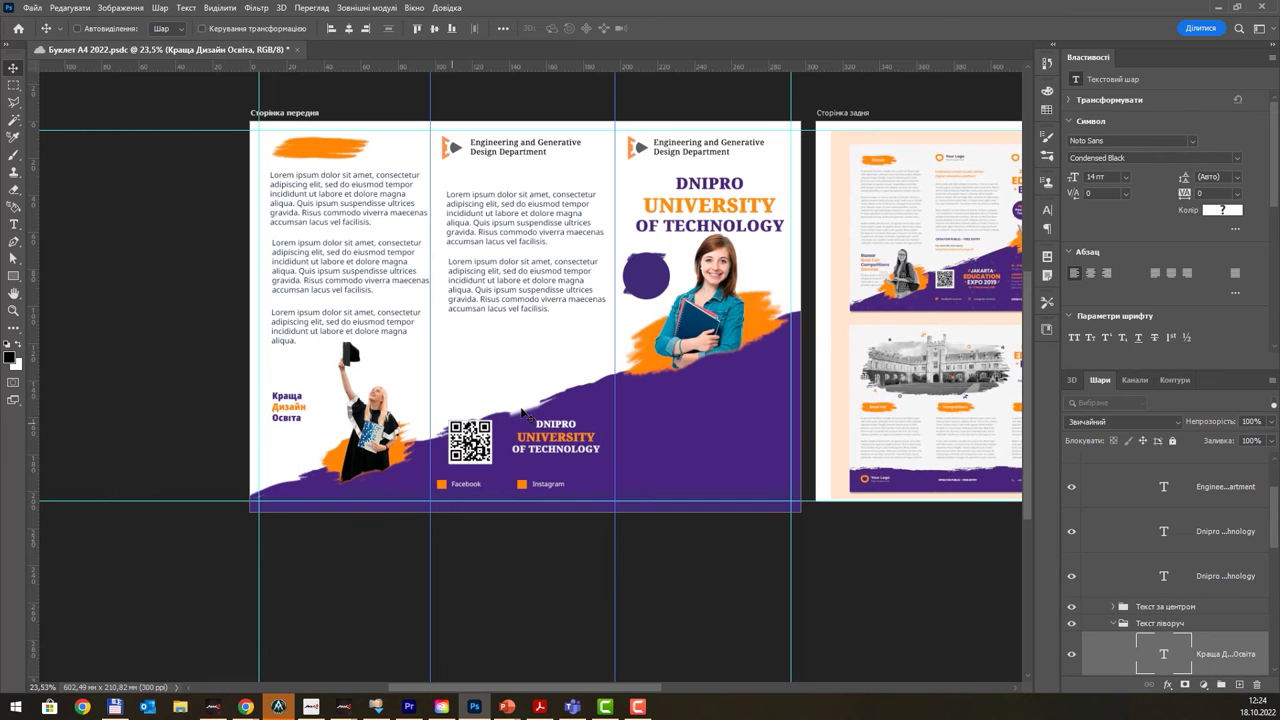
scroll(543, 338, down, 2)
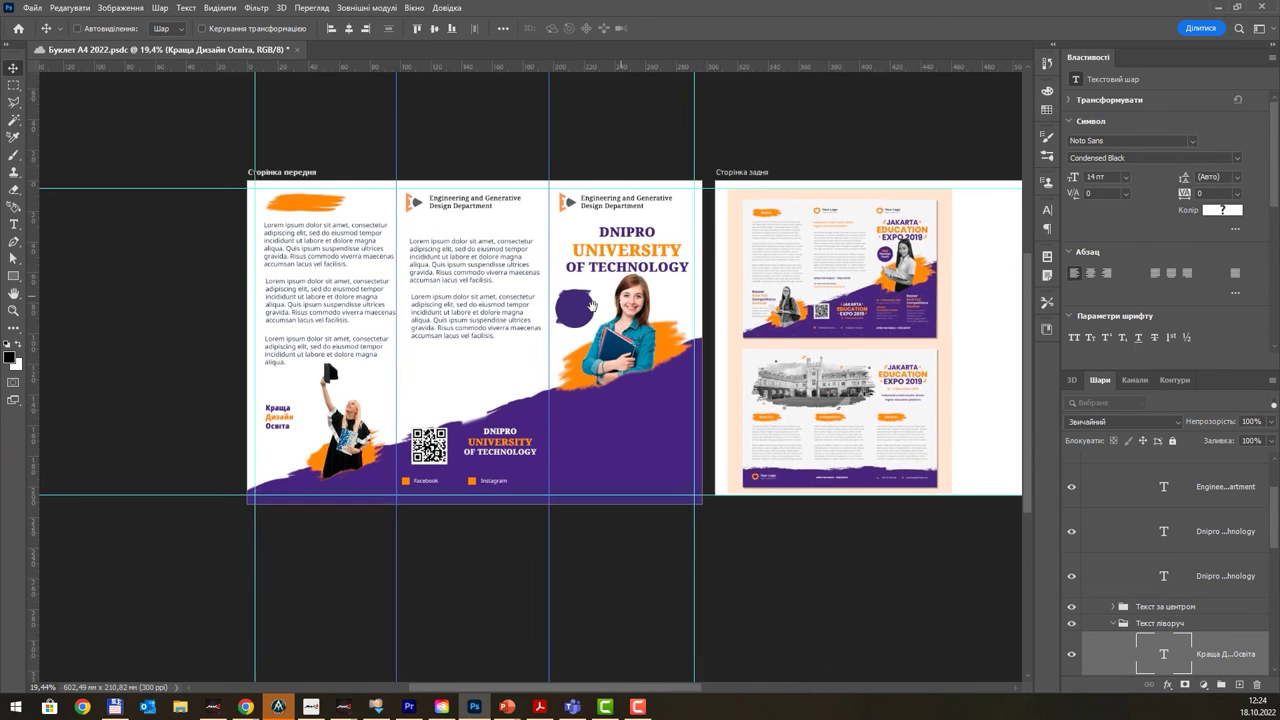
drag(592, 305, 470, 440)
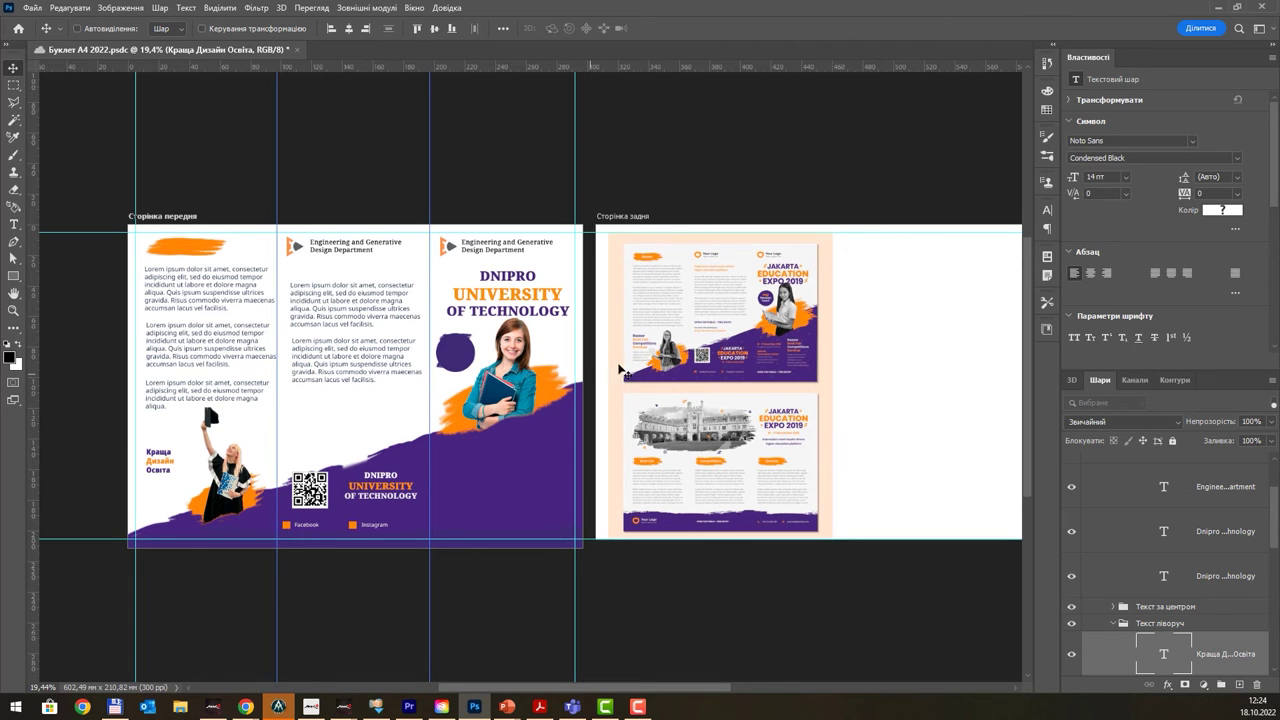
- Select the back-page reference image and zoom around both pages, ending on the left panel
ctrl+click(714, 320)
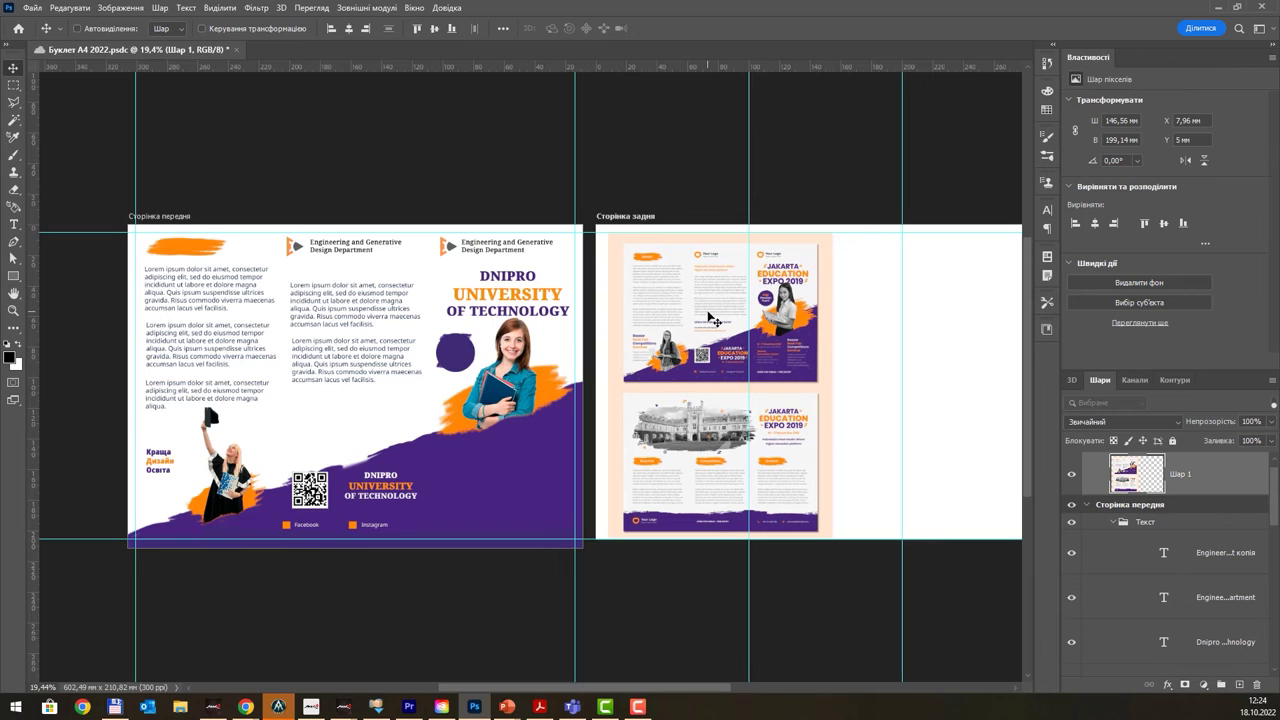
scroll(668, 278, up, 2)
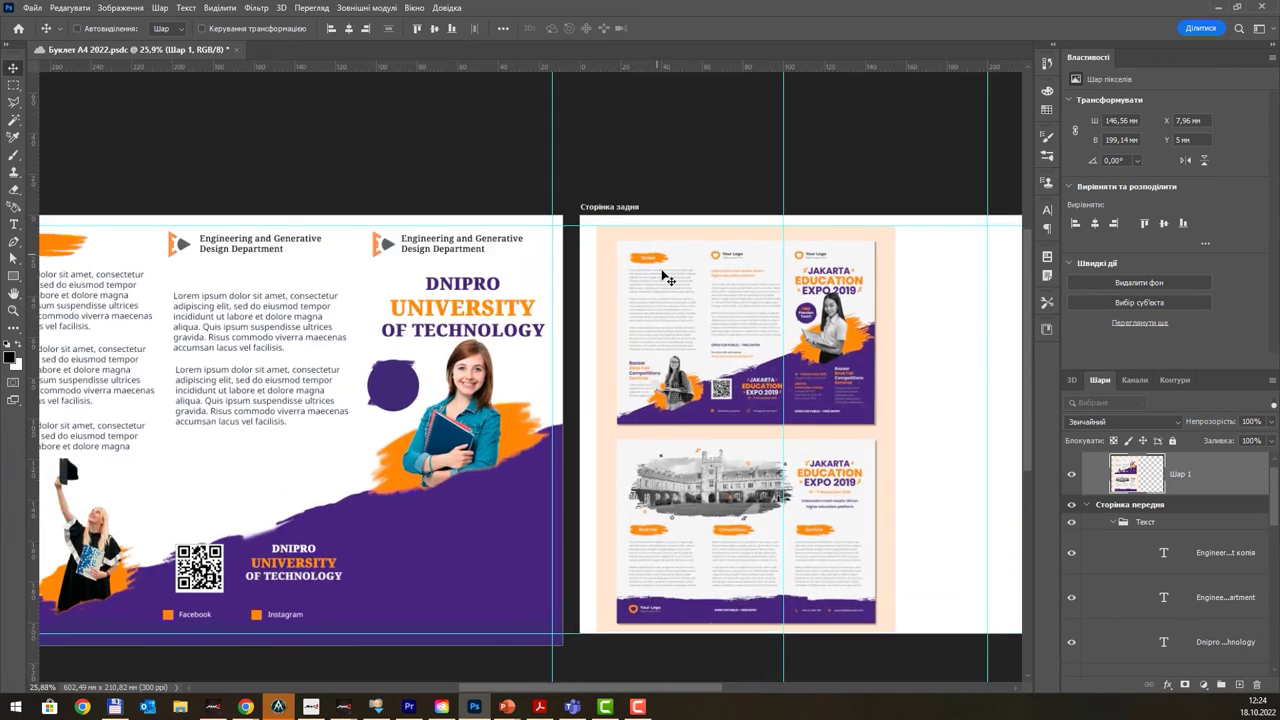
scroll(668, 278, up, 2)
scroll(668, 280, up, 2)
scroll(668, 278, down, 2)
scroll(668, 278, down, 2)
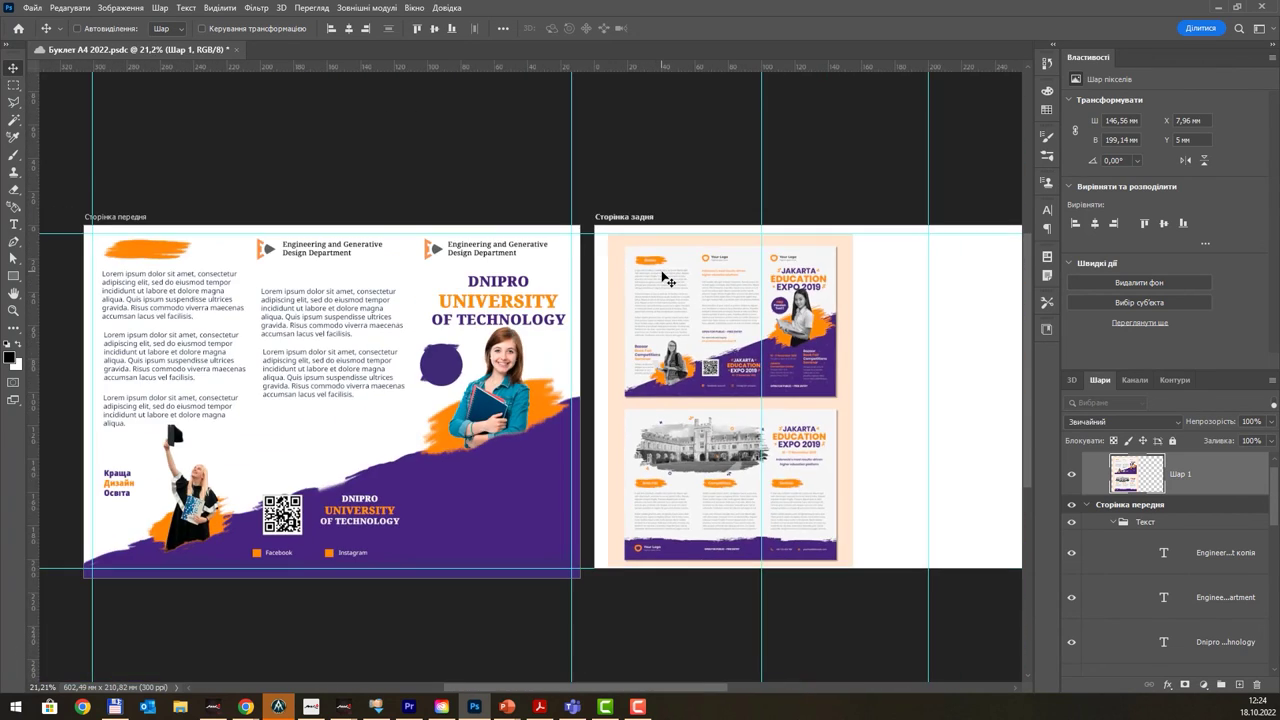
scroll(125, 226, up, 1)
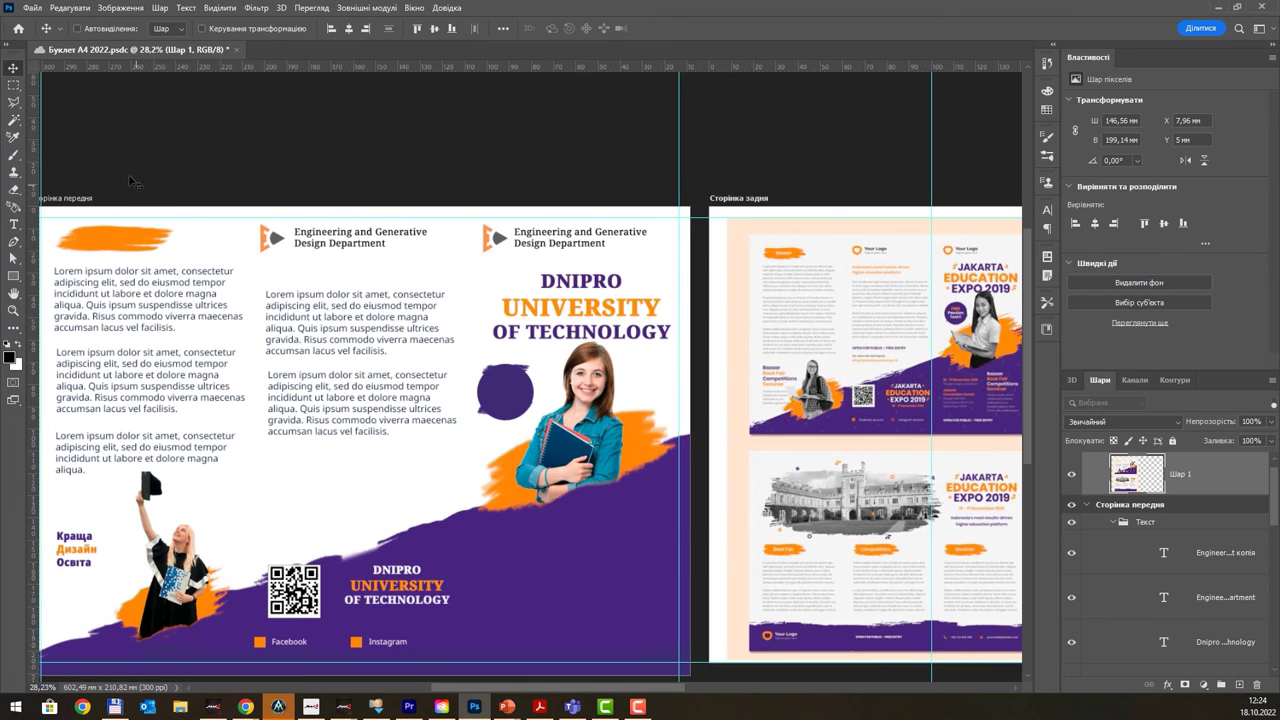
drag(202, 222, 314, 283)
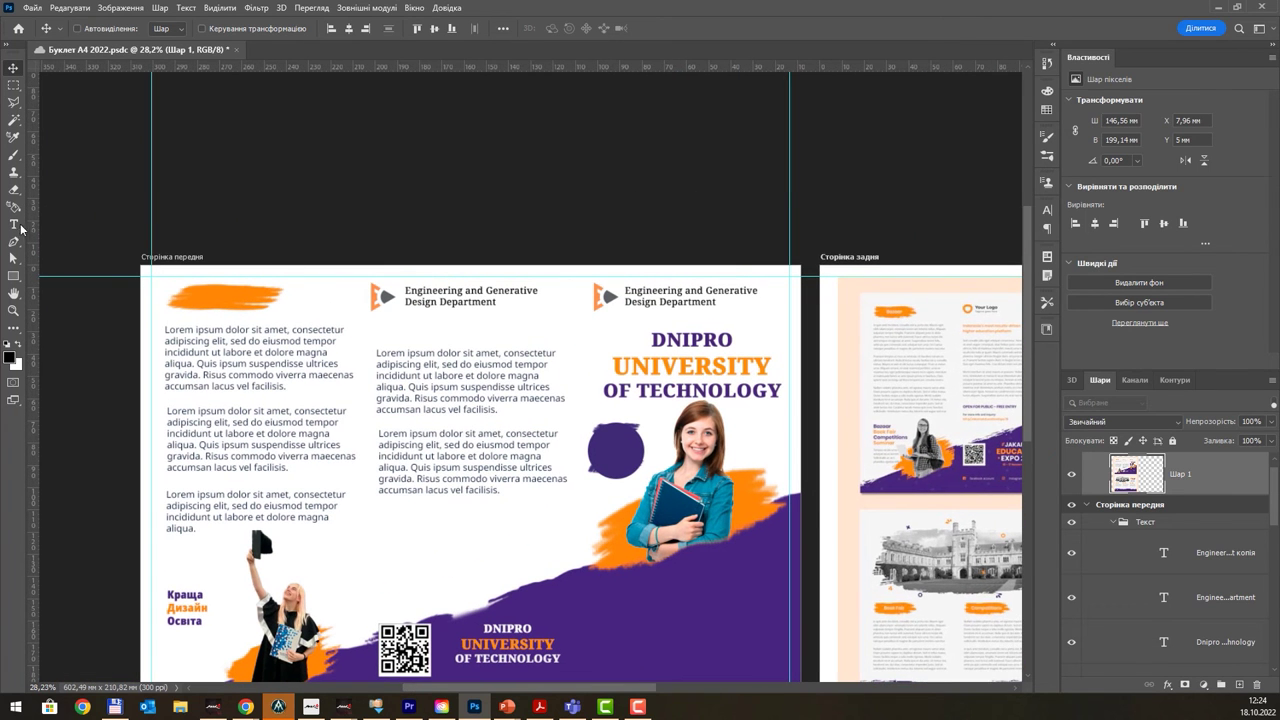
- Type the heading ОСВІТА on the orange brush stroke at the top of the left panel
click(14, 224)
click(194, 297)
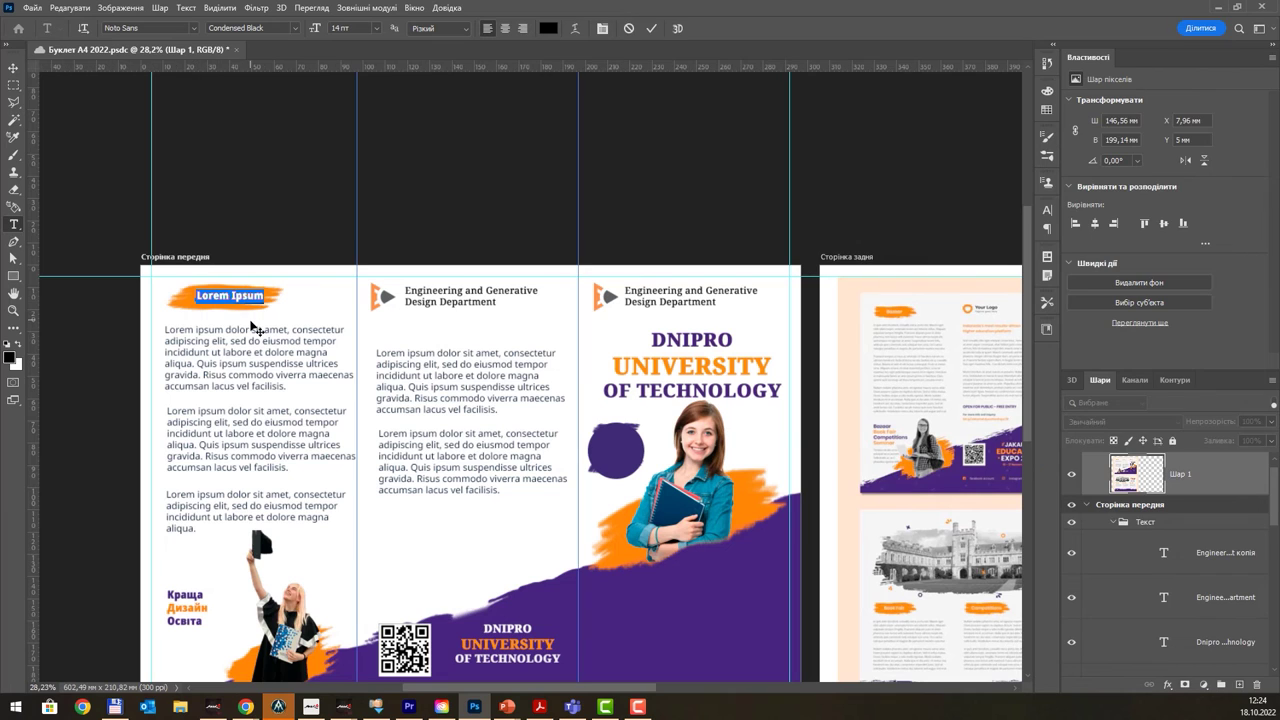
text(O)
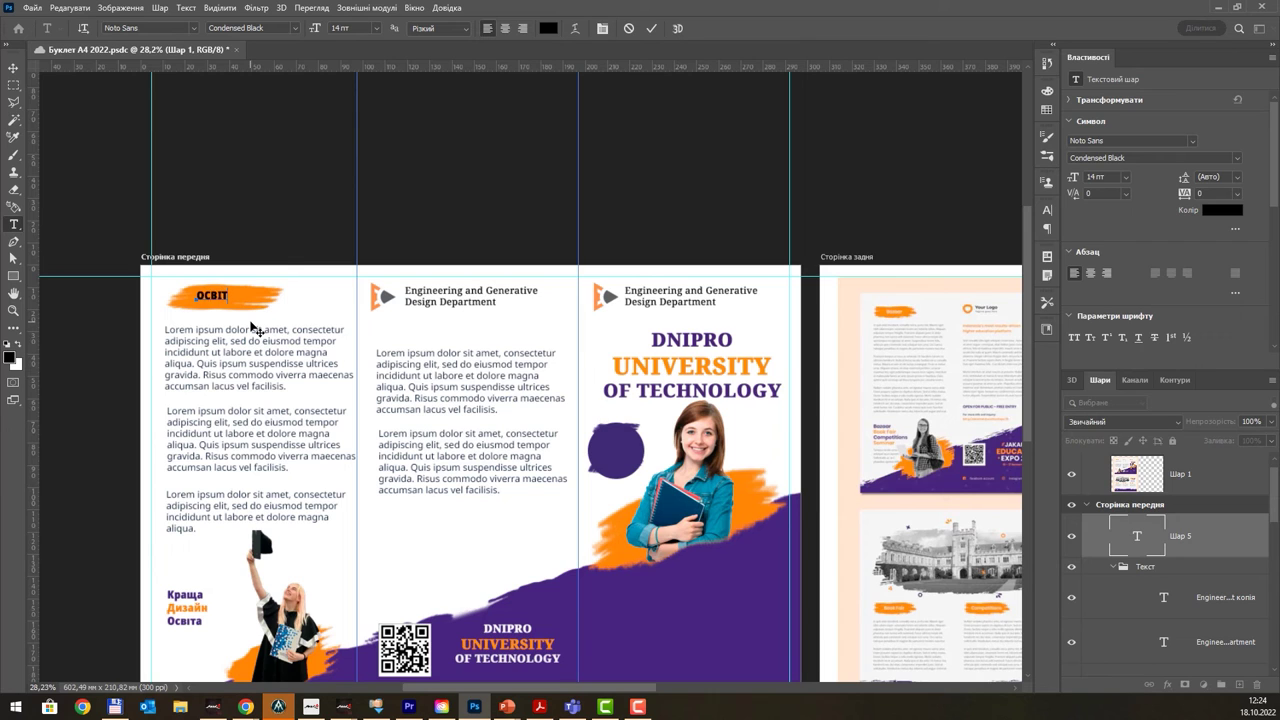
click(13, 67)
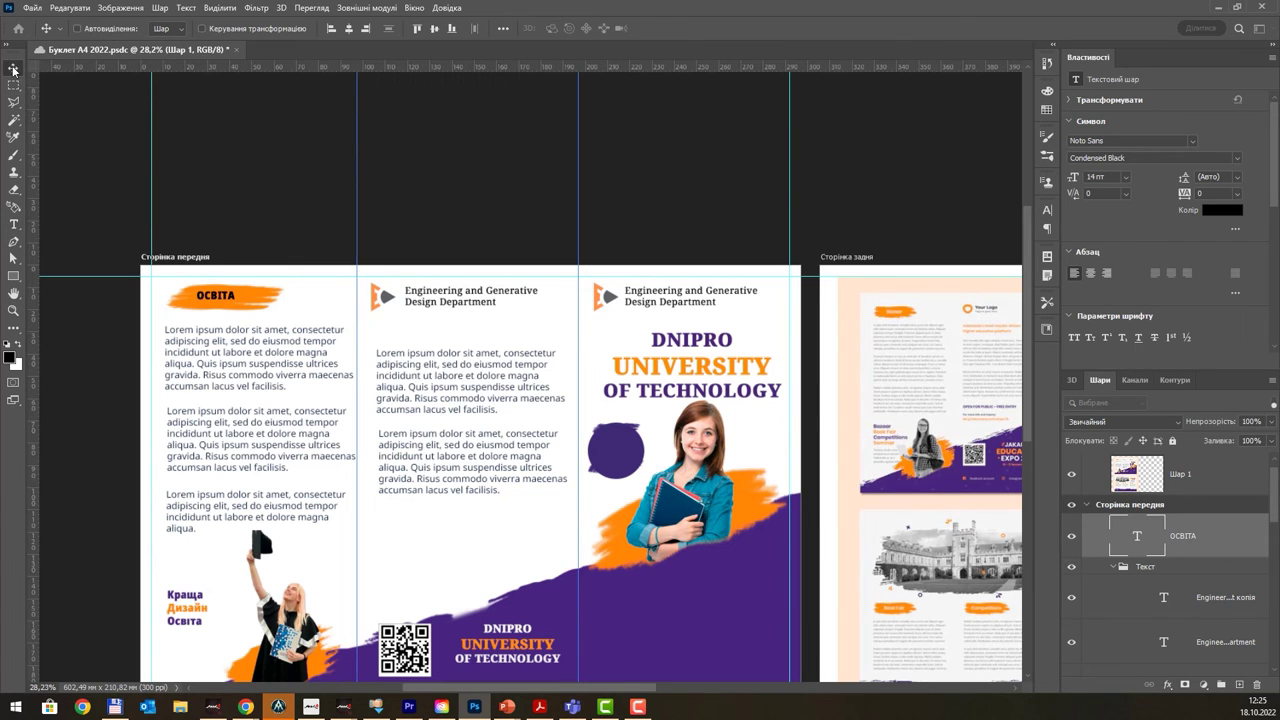
- Make the ОСВІТА heading white with tracking 200
click(1226, 209)
text(ffffff)
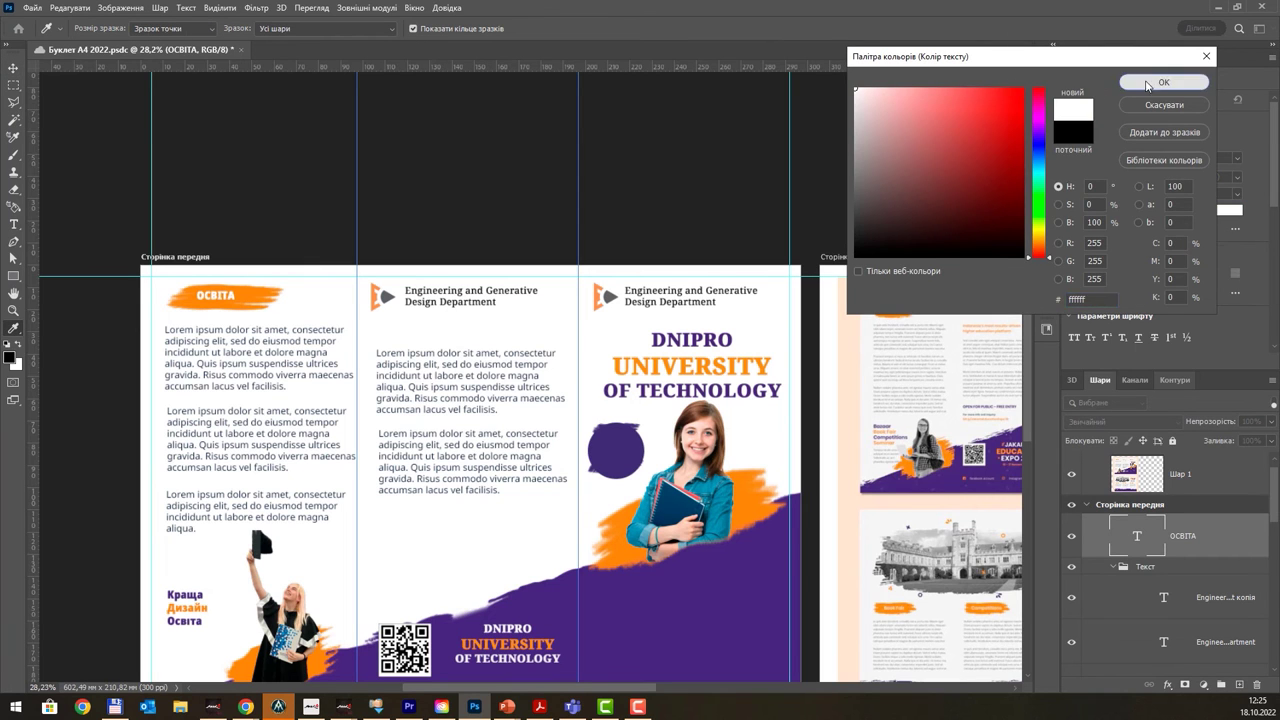
click(1145, 83)
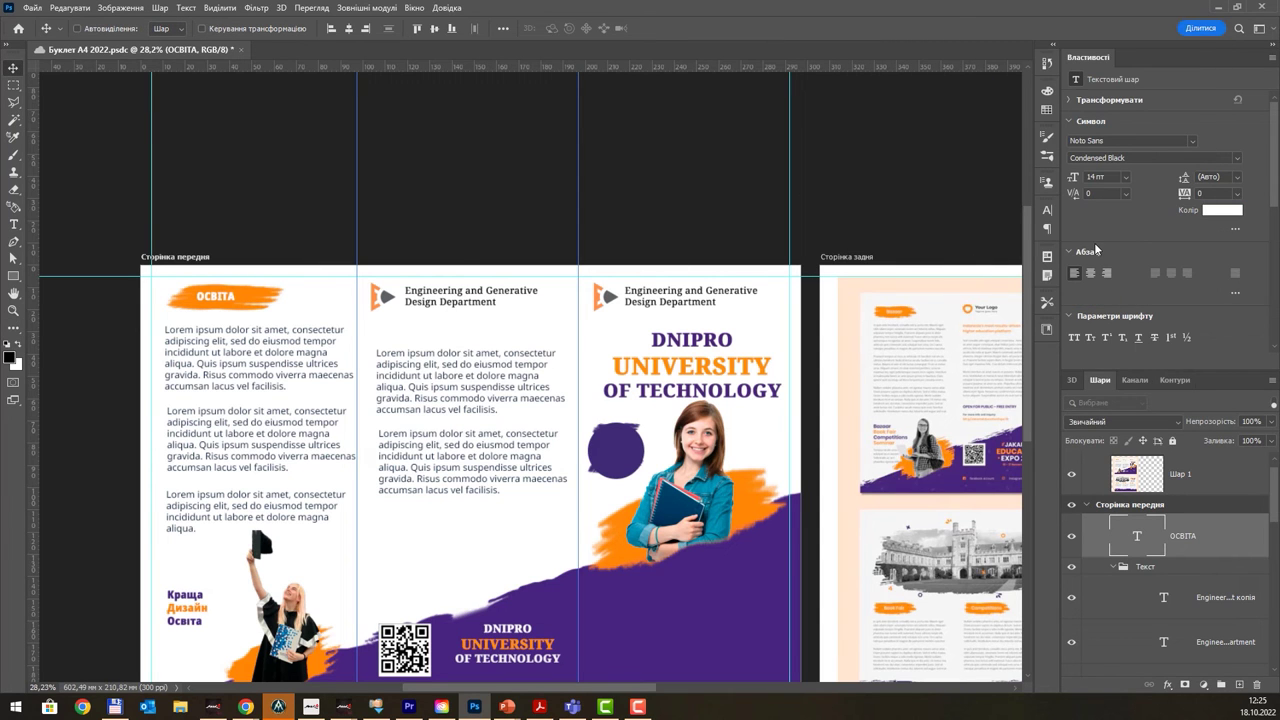
click(1238, 194)
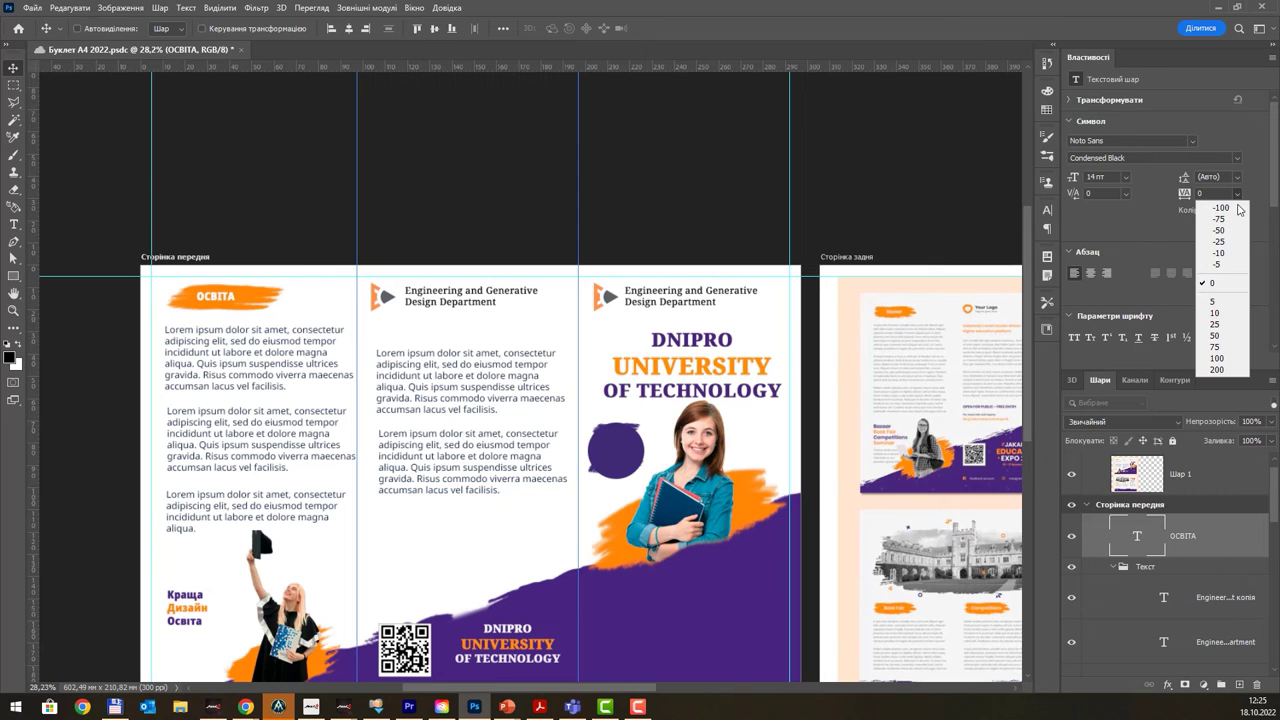
click(1224, 337)
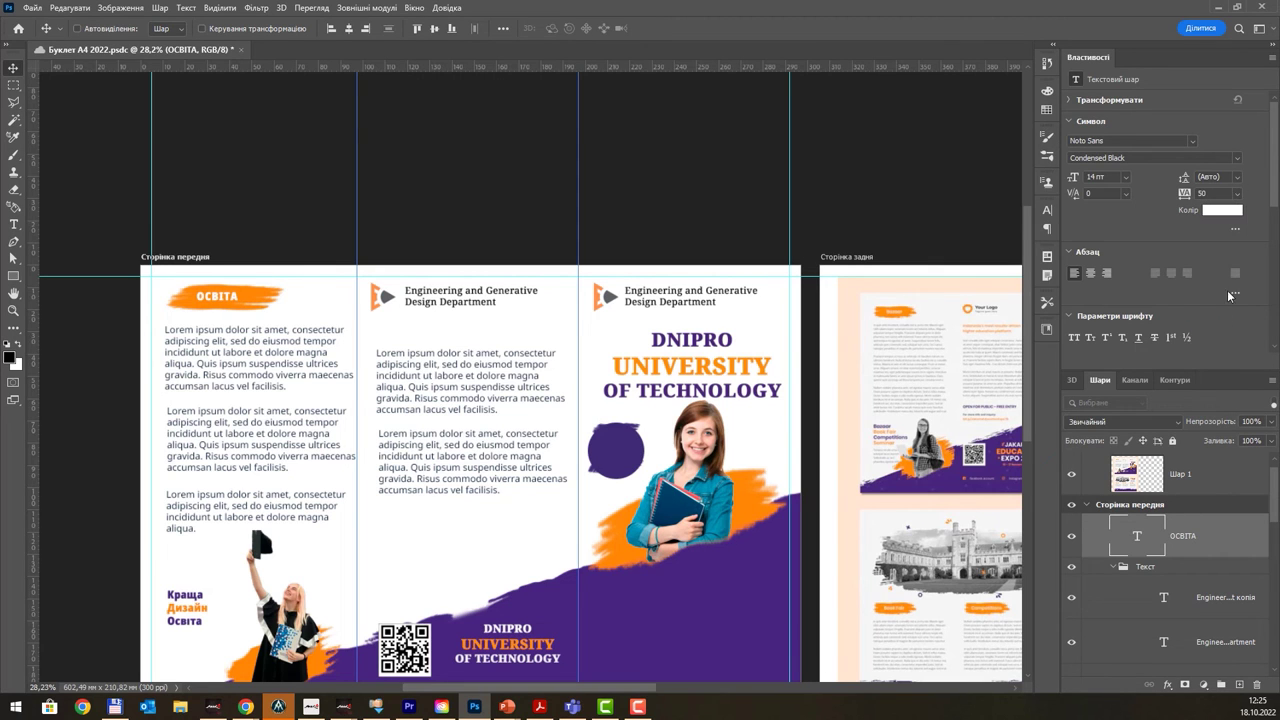
click(1240, 194)
click(1228, 370)
- Set the ОСВІТА heading to 16 pt and position it on the orange brush
alt+scroll(310, 318, down, 1)
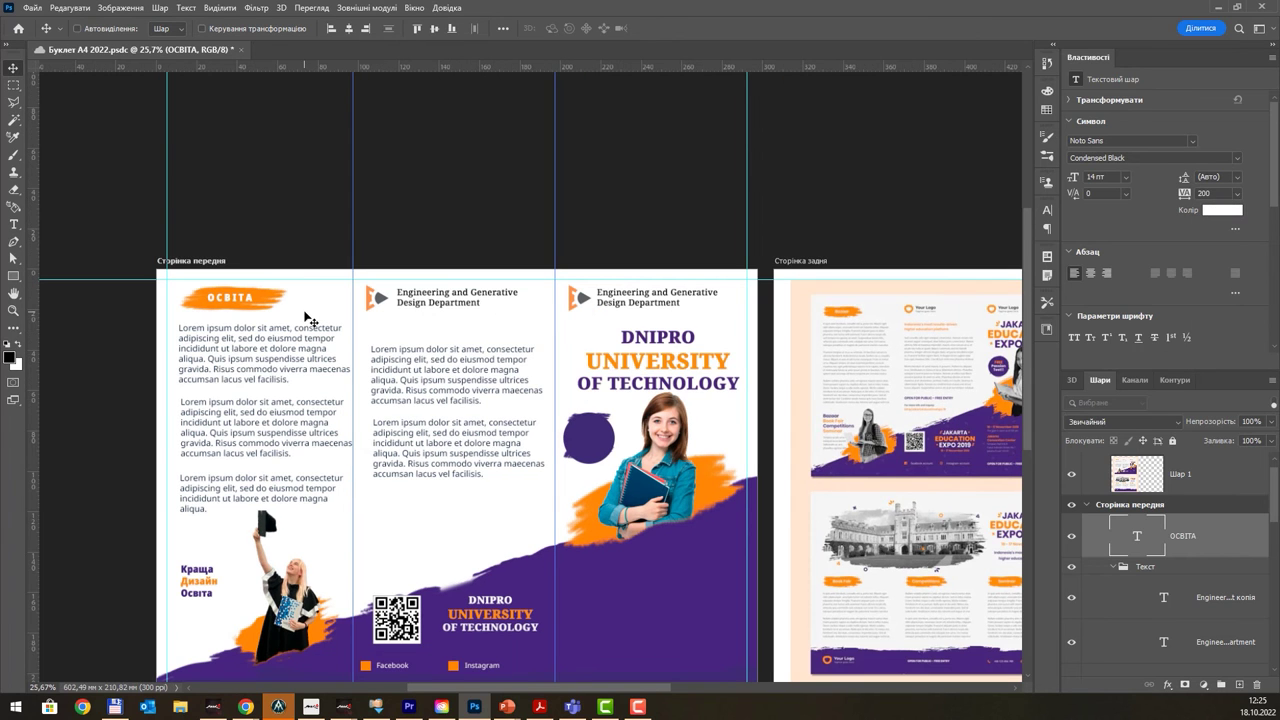
click(1125, 178)
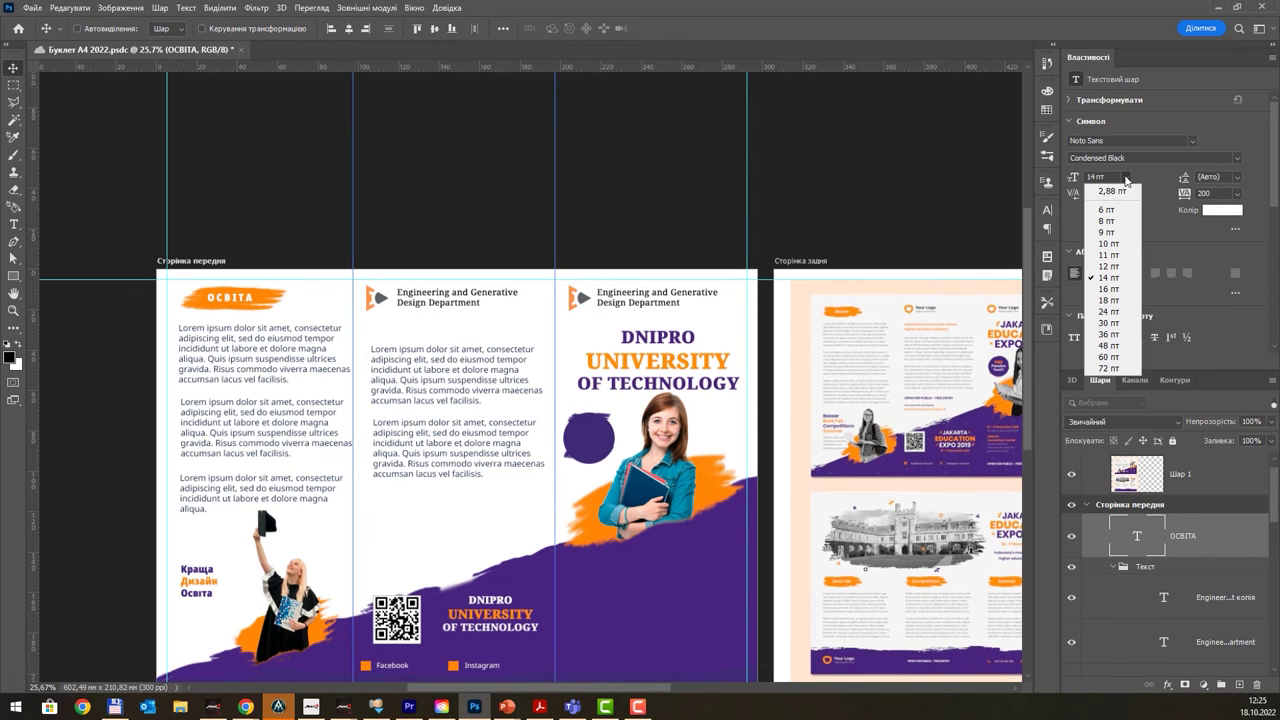
click(1108, 289)
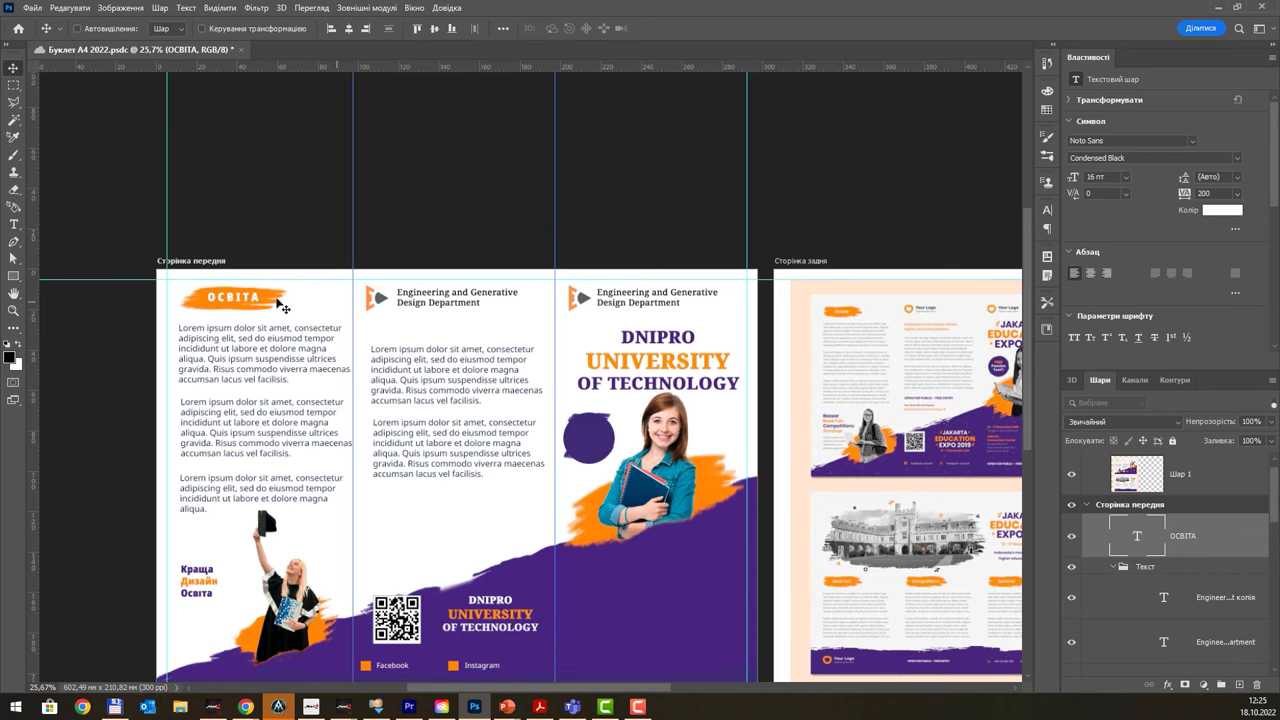
alt+scroll(282, 307, up, 2)
alt+scroll(282, 307, up, 4)
drag(265, 314, 250, 310)
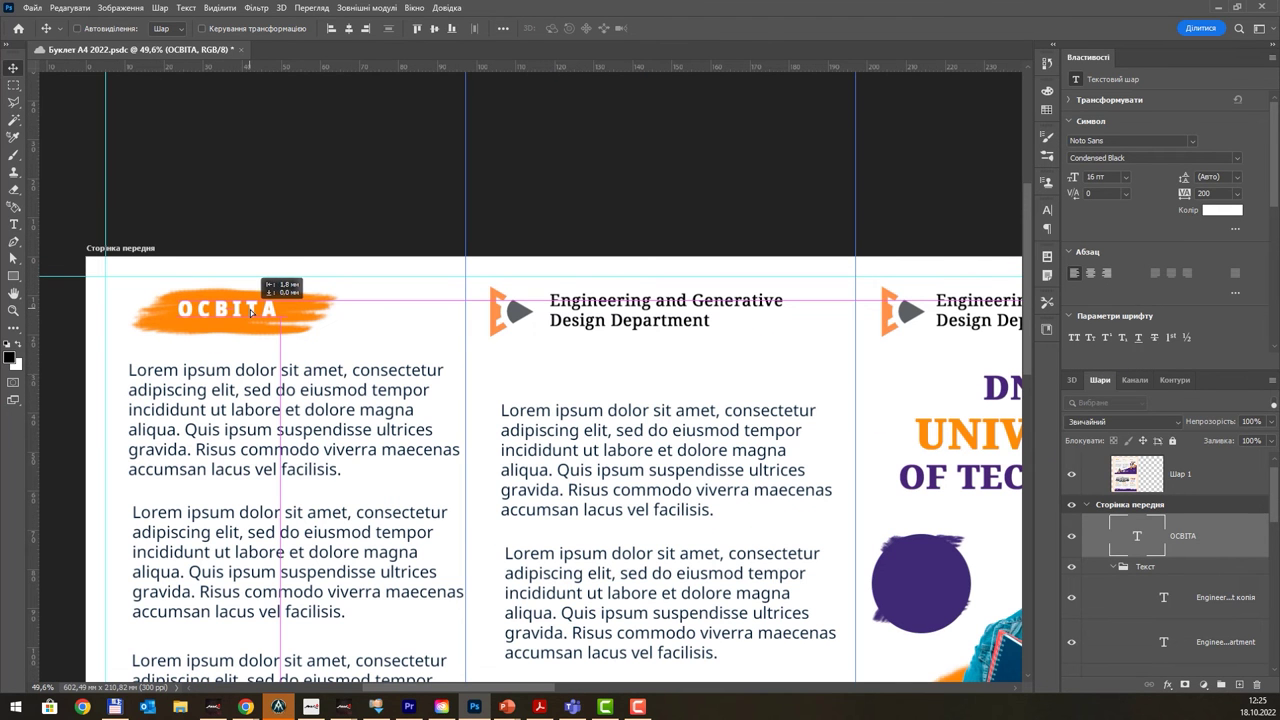
- Expand and collapse the Текст groups, then shift the orange brush stroke slightly left
alt+scroll(517, 360, down, 2)
alt+scroll(510, 355, down, 2)
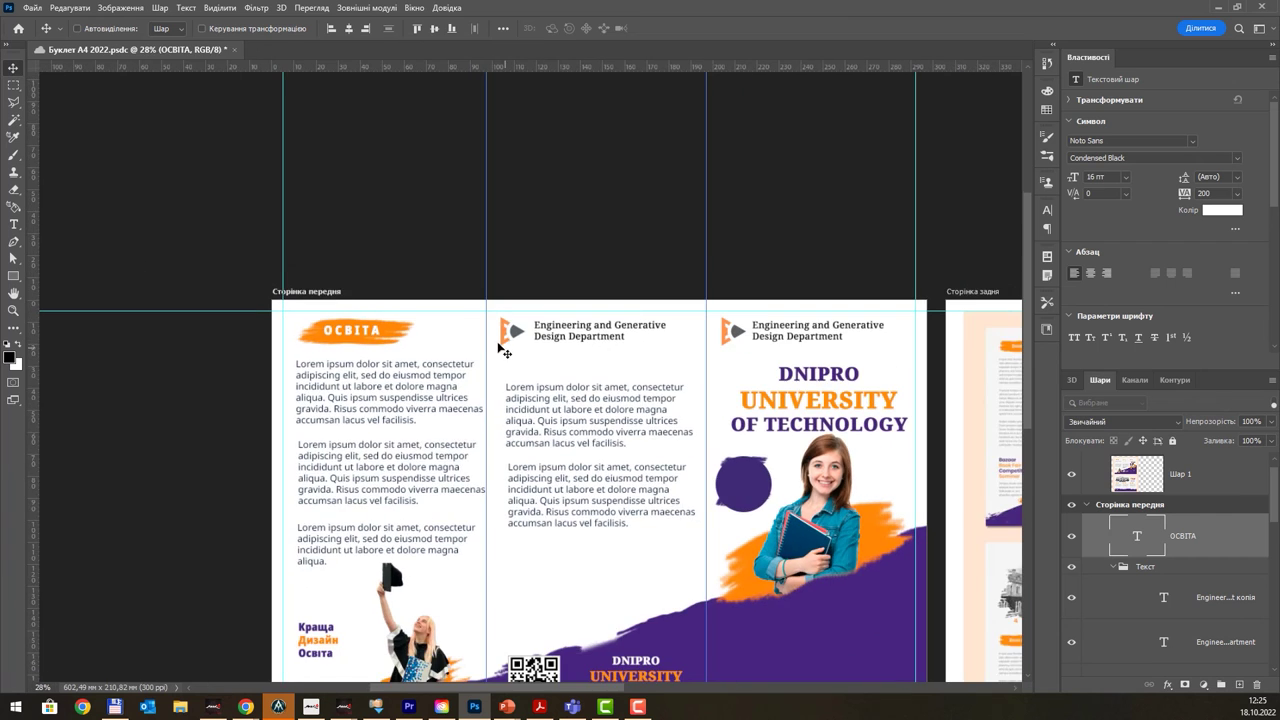
alt+scroll(497, 348, down, 1)
scroll(505, 340, right, 2)
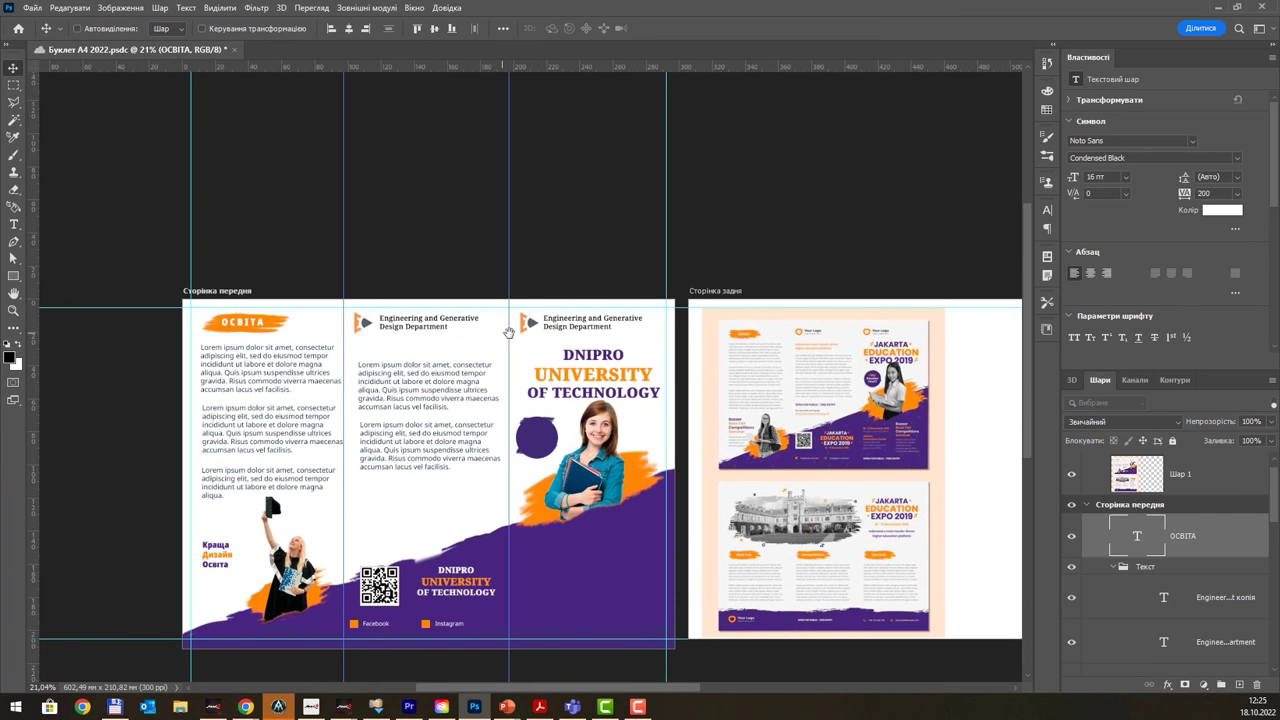
click(1113, 567)
scroll(1189, 535, down, 1)
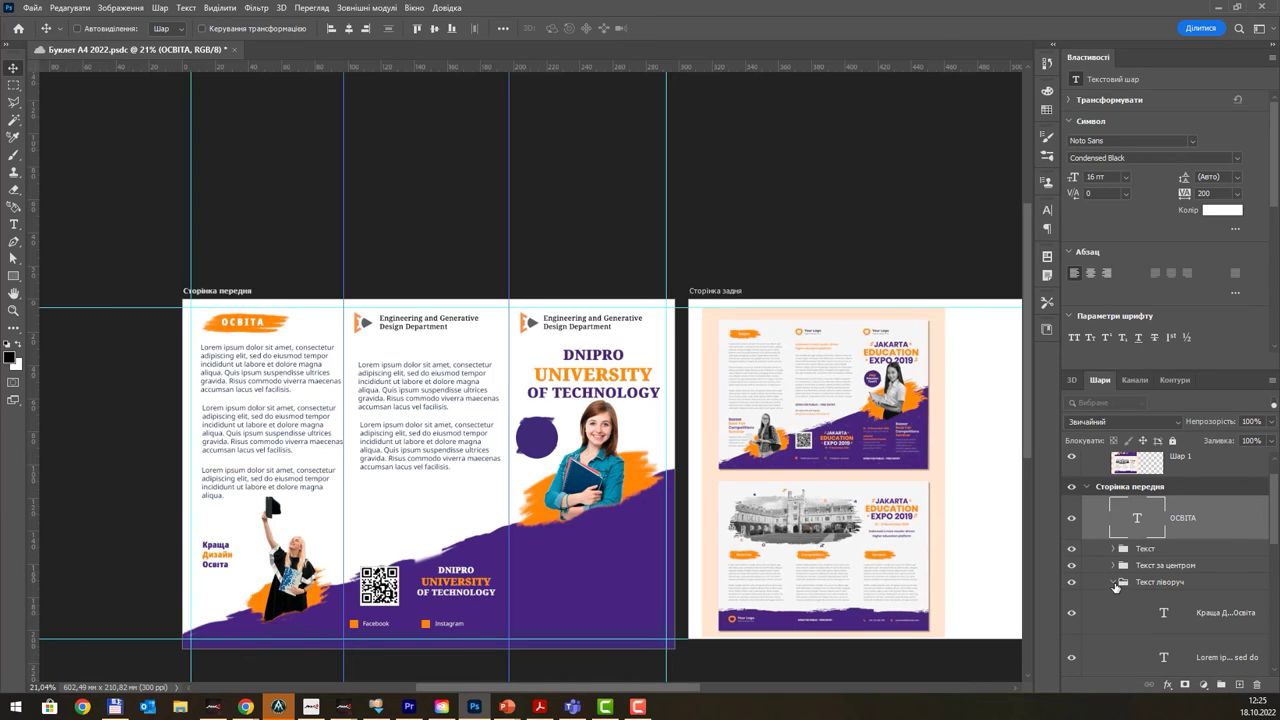
click(1113, 582)
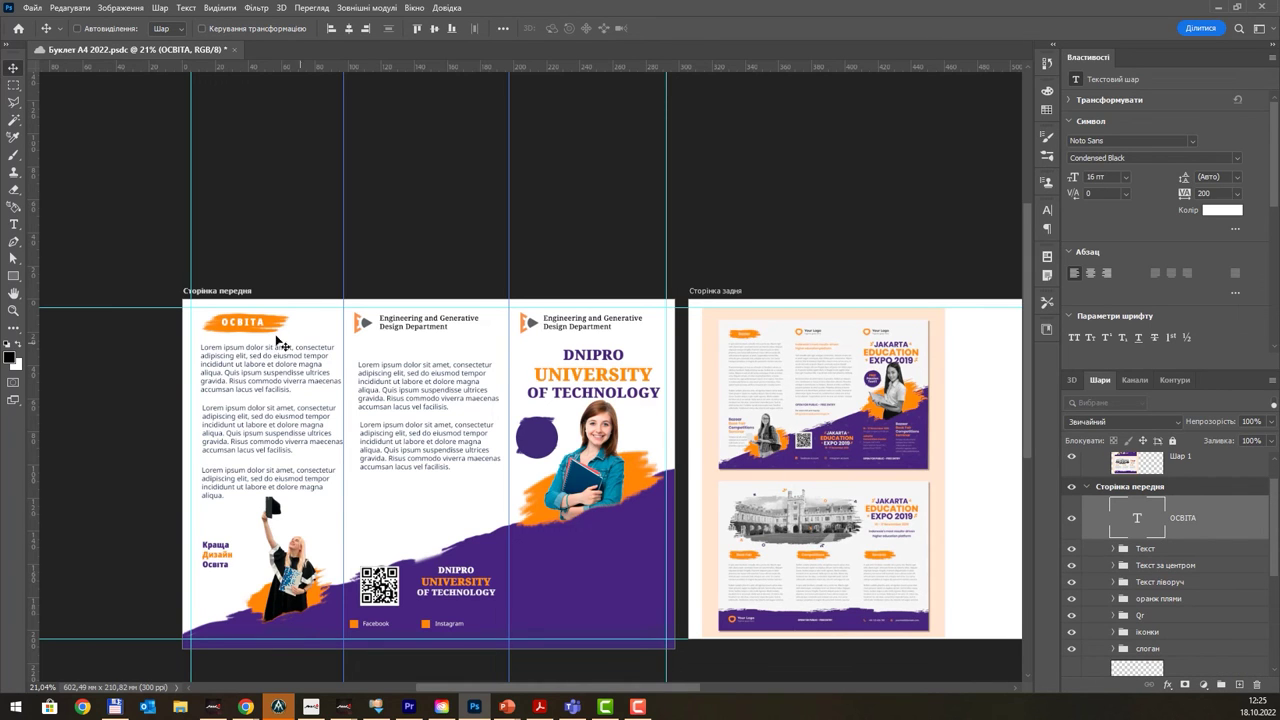
key(ctrl)
drag(256, 326, 216, 338)
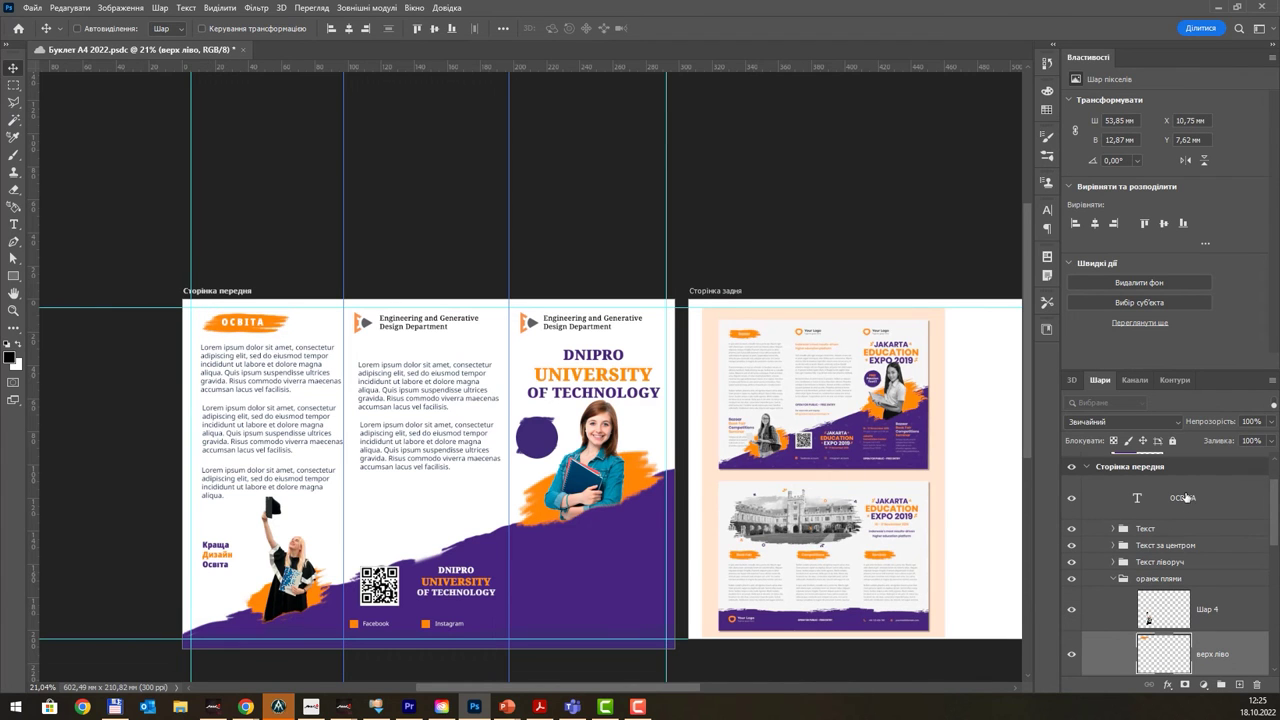
- Move the ОСВІТА layer into the оранж плями group above верх ліво and select both
drag(1184, 497, 1206, 633)
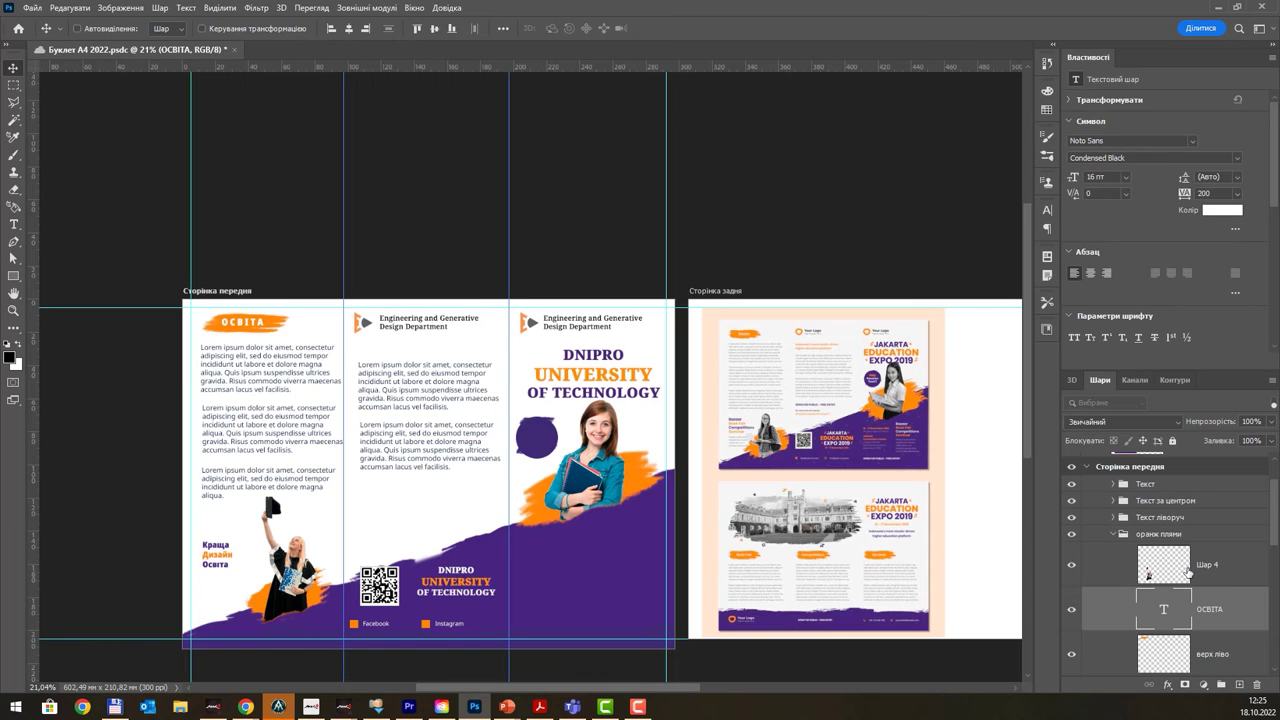
key(ctrl)
ctrl+click(1182, 655)
click(1219, 653)
ctrl+click(1220, 621)
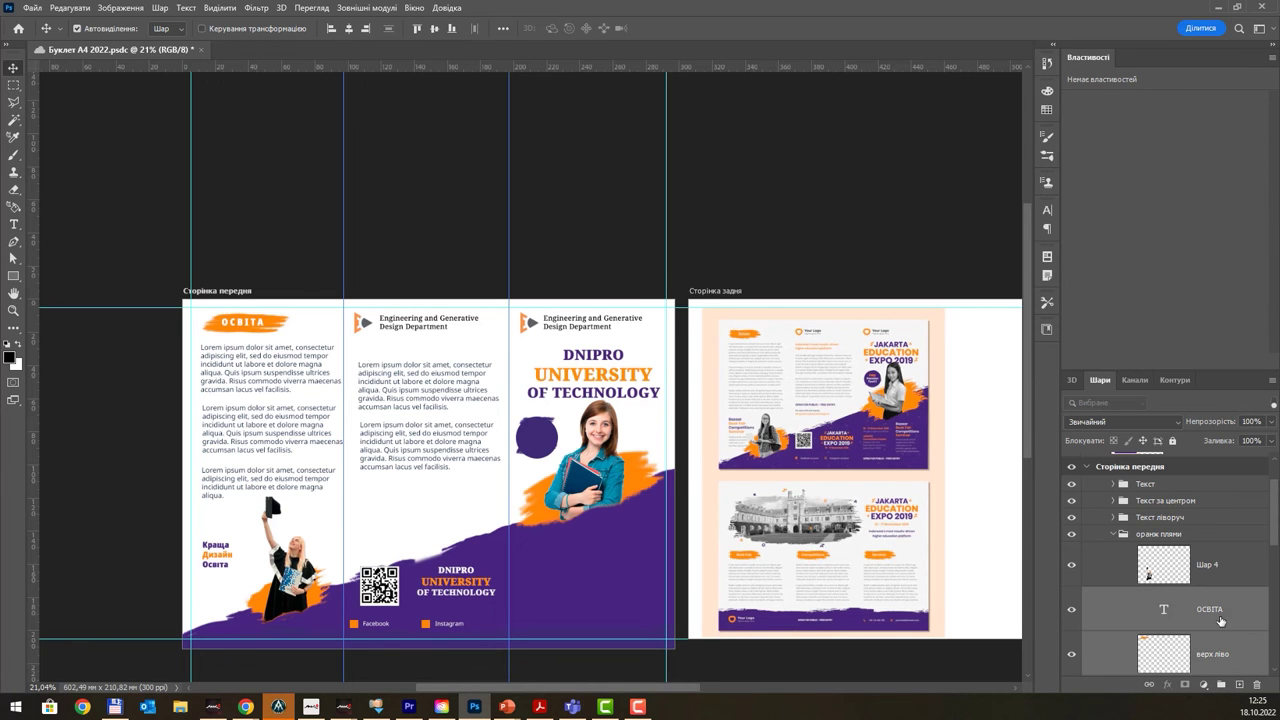
scroll(645, 395, down, 1)
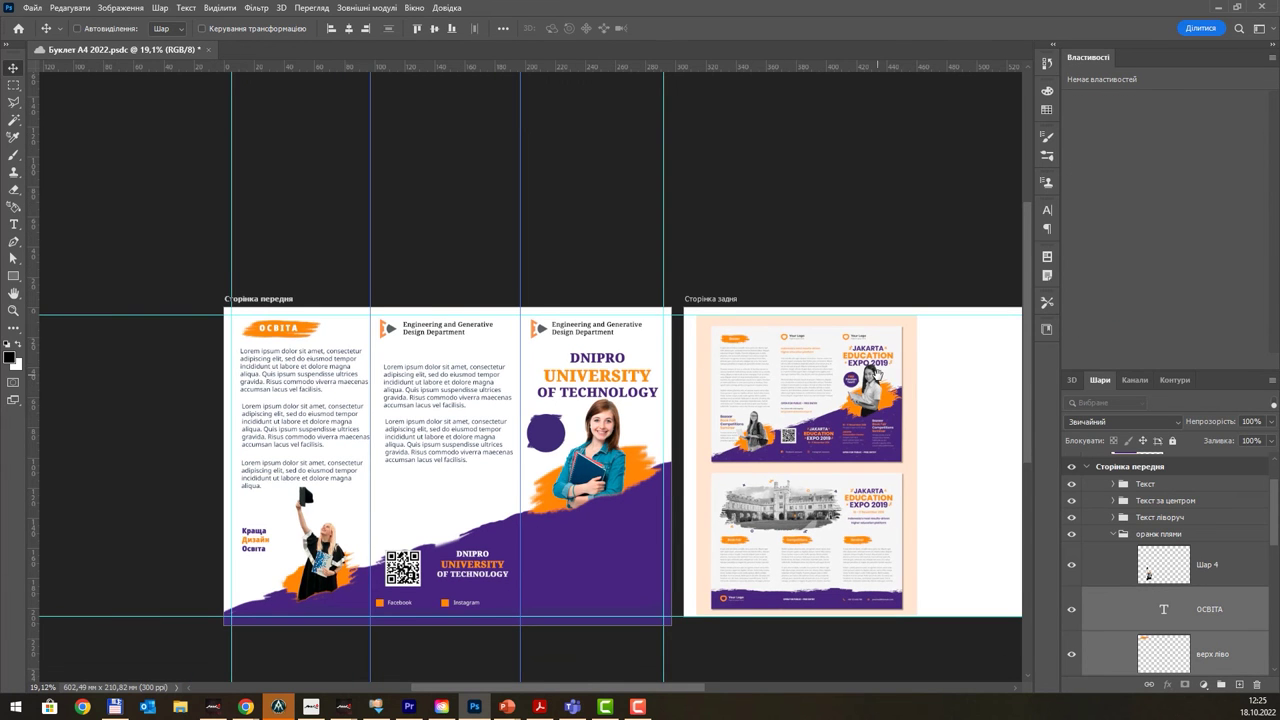
- Copy the ОСВІТА brush label onto the back page and move the reference image aside
scroll(772, 370, right, 2)
scroll(700, 380, right, 3)
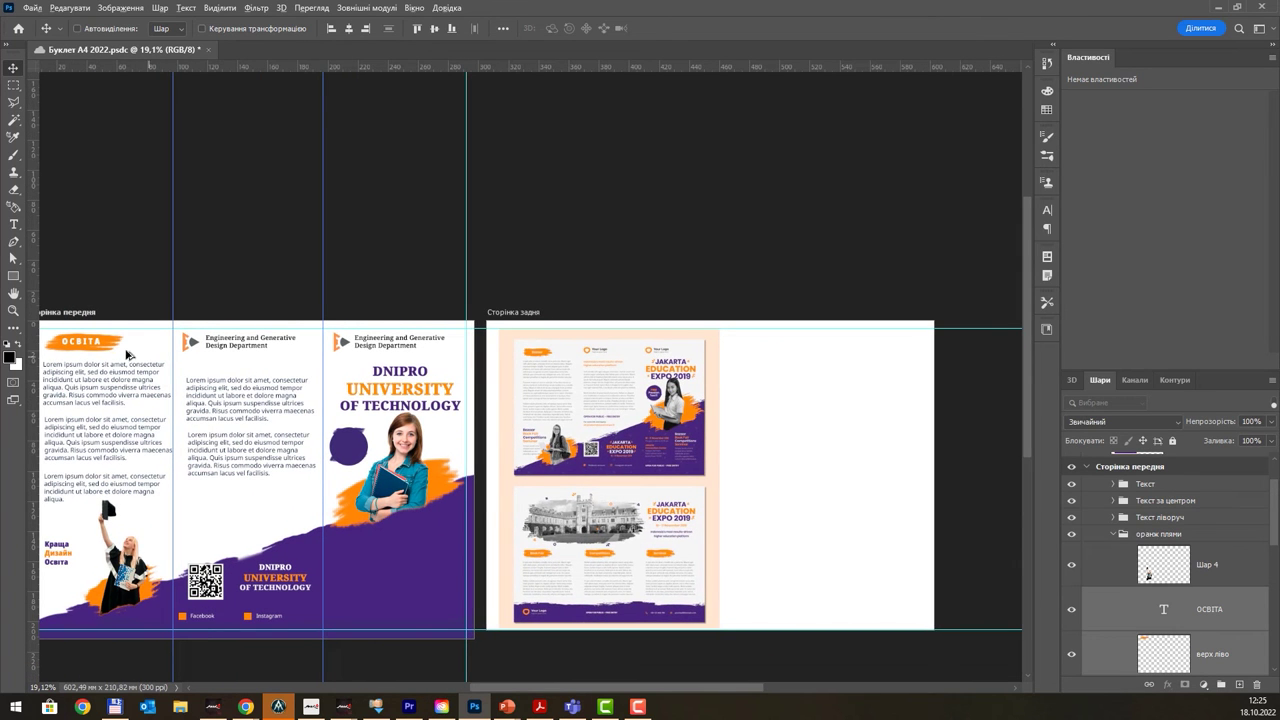
drag(103, 344, 819, 443)
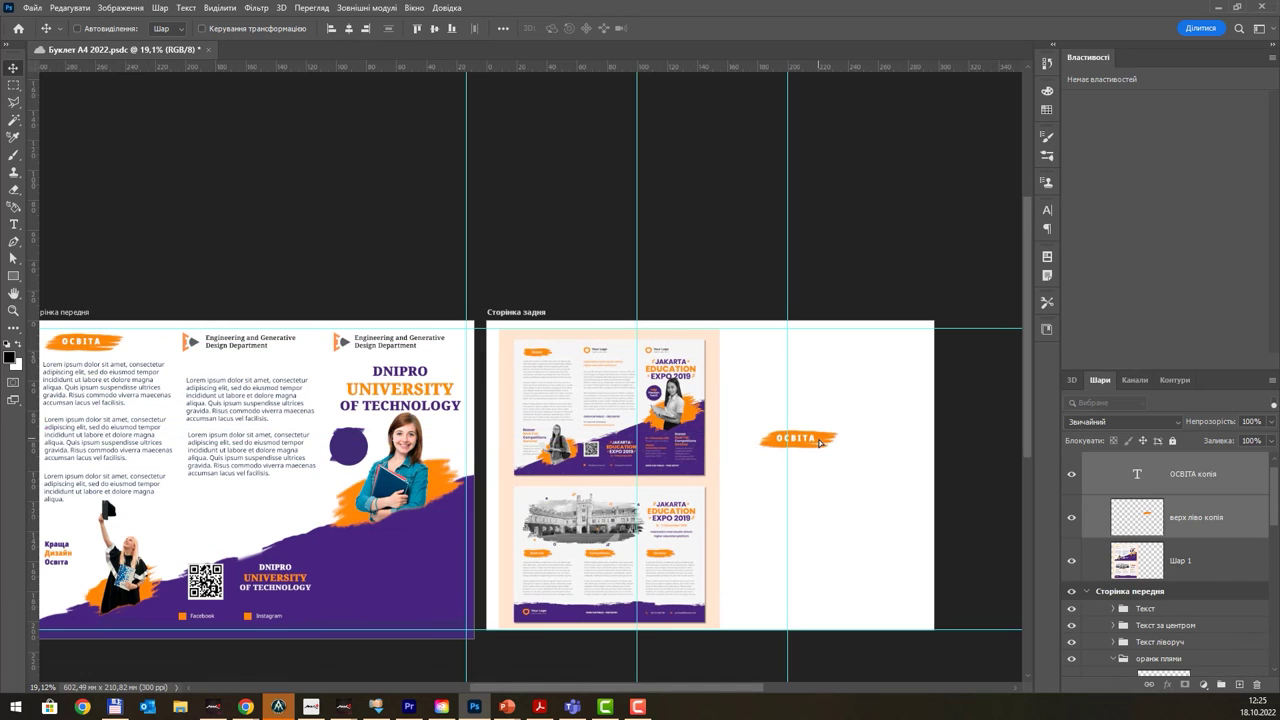
drag(568, 432, 298, 395)
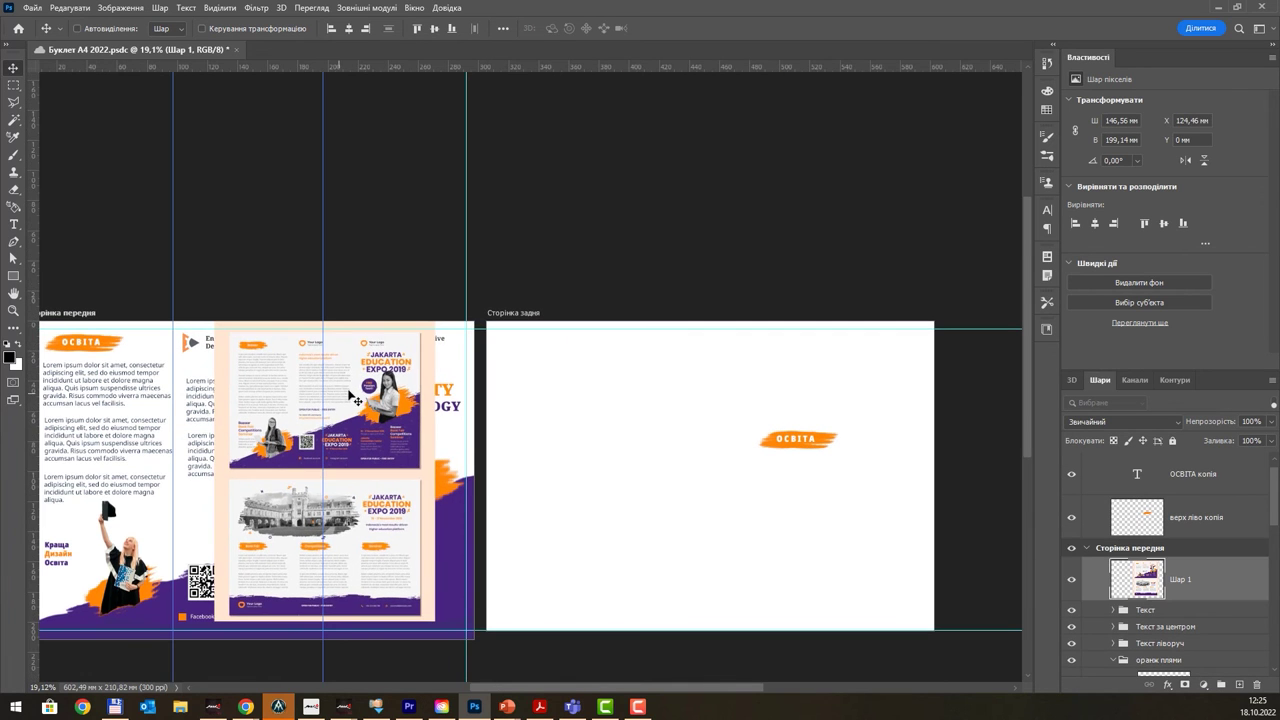
mouse_move(298, 395)
mouse_down()
mouse_move(381, 398)
mouse_move(400, 244)
mouse_up()
scroll(702, 414, up, 2)
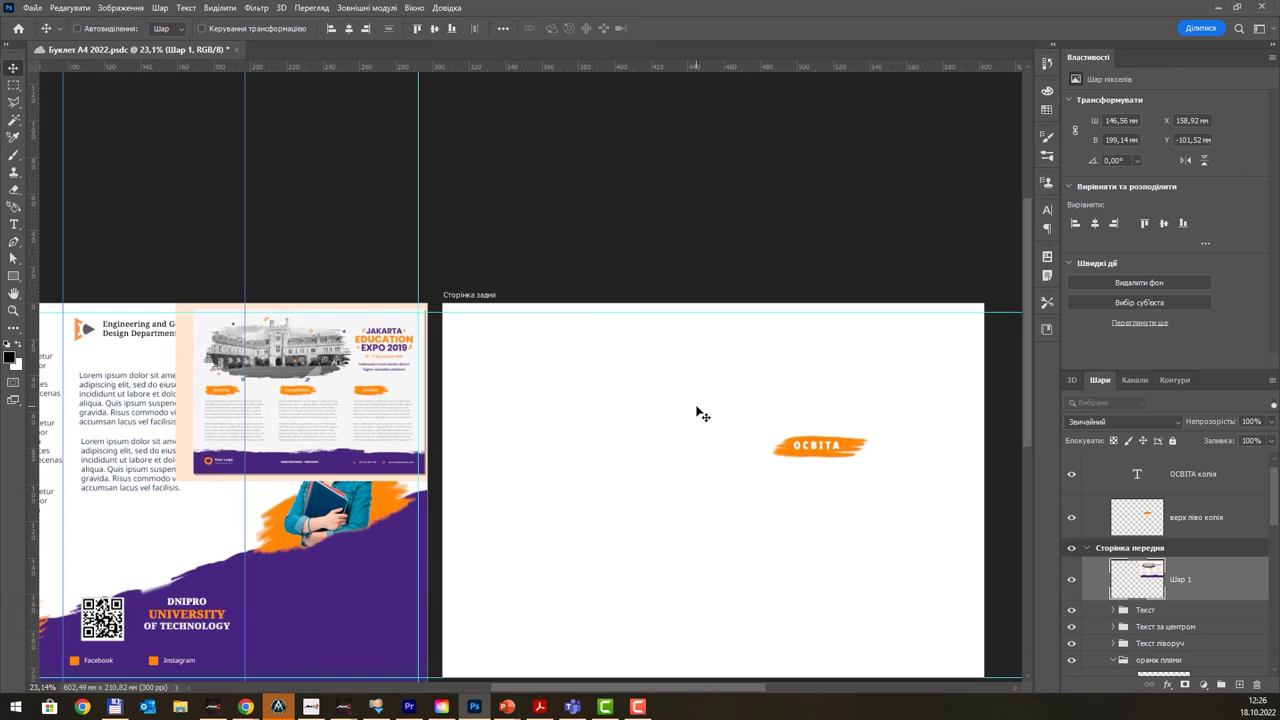
click(1207, 527)
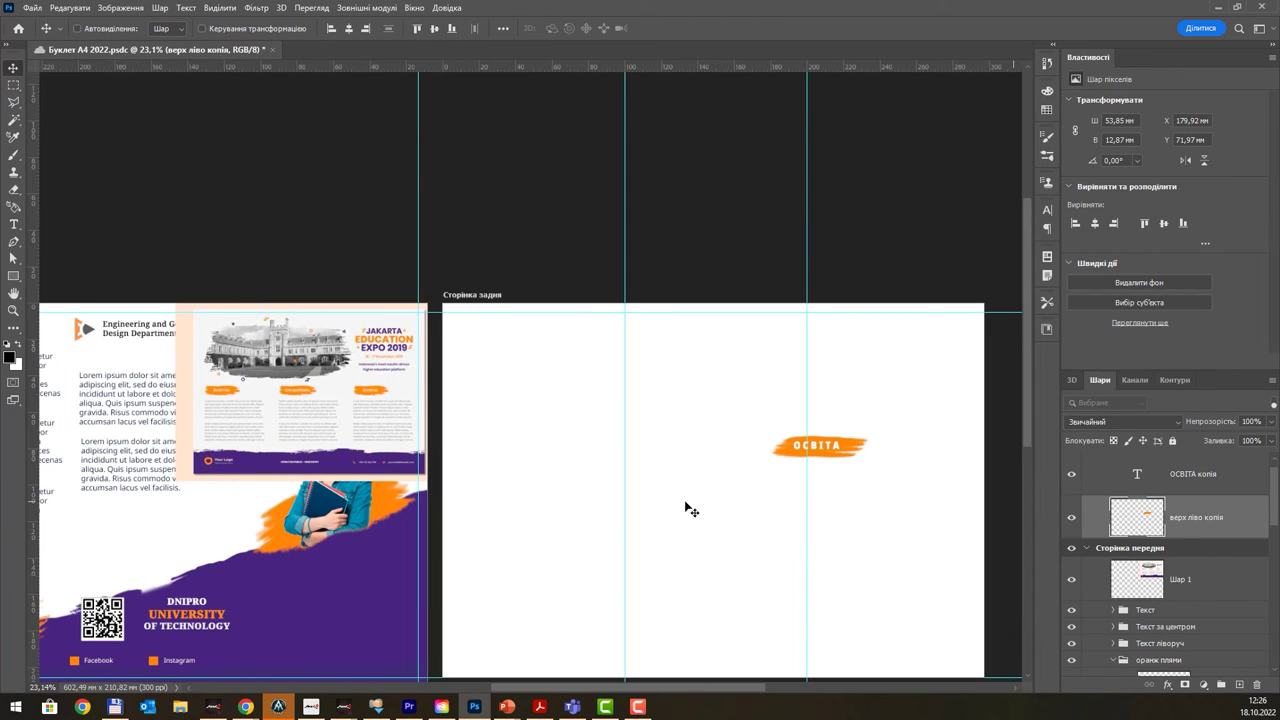
mouse_move(360, 388)
mouse_down()
mouse_move(342, 413)
mouse_move(365, 372)
mouse_move(102, 511)
mouse_up()
- Copy the university title onto the back page above ОСВІТА and reposition the reference image
ctrl+click(342, 400)
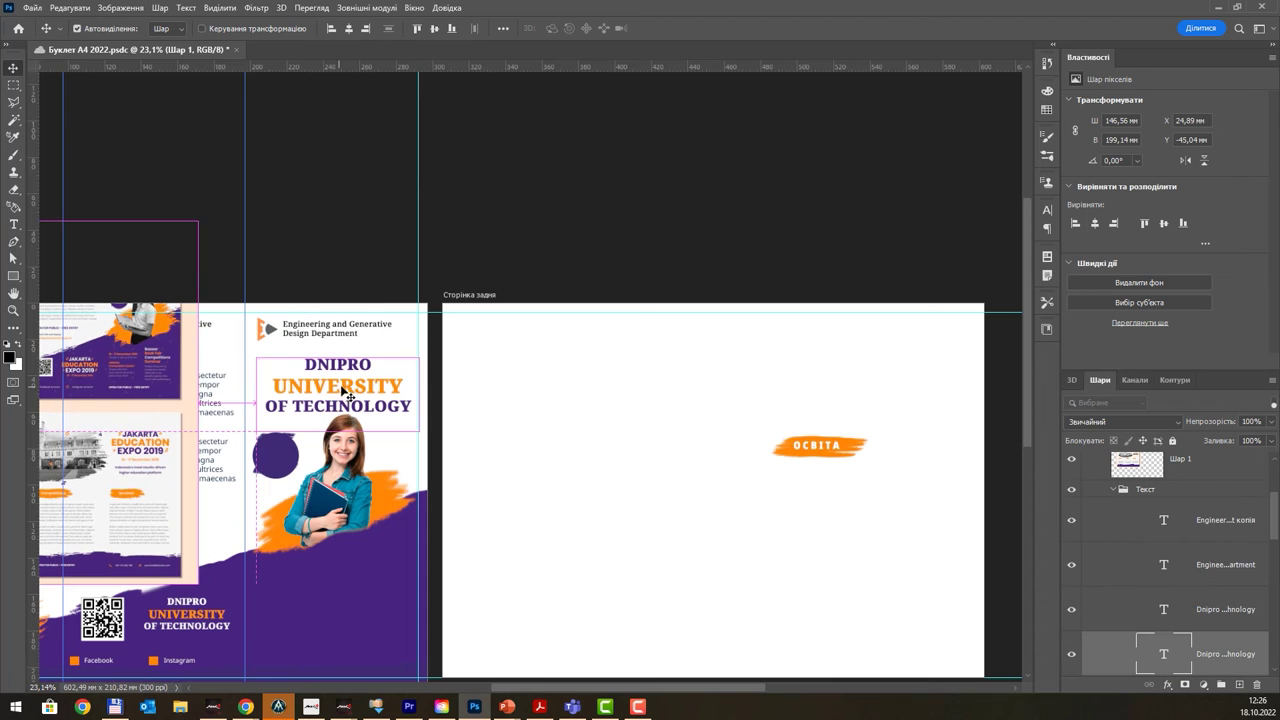
drag(344, 387, 879, 380)
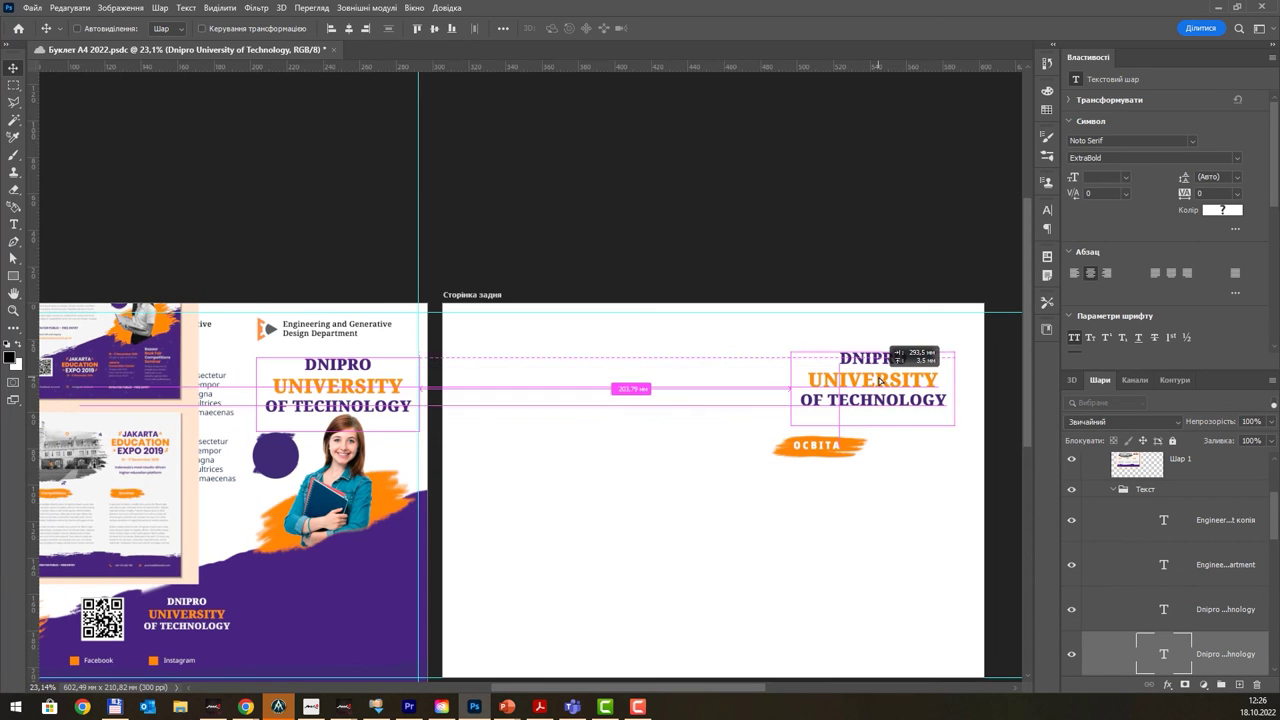
ctrl+click(140, 410)
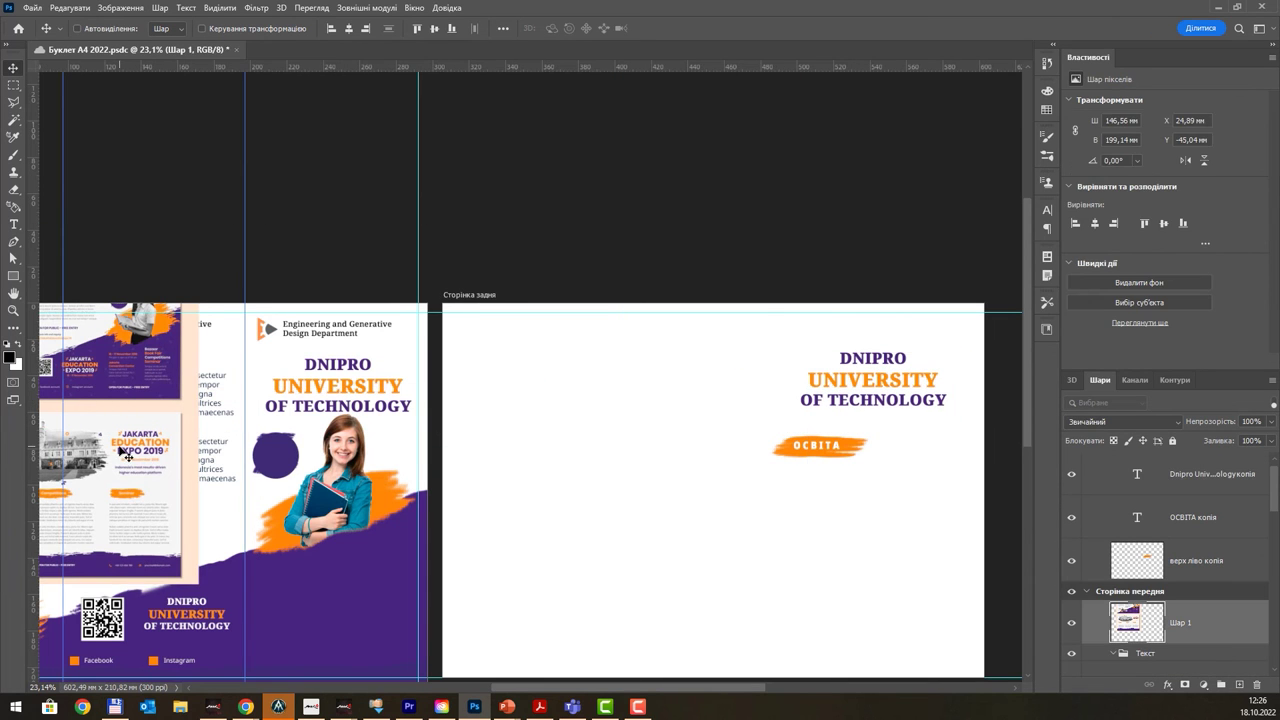
mouse_move(126, 454)
mouse_down()
mouse_move(345, 335)
mouse_move(360, 310)
mouse_up()
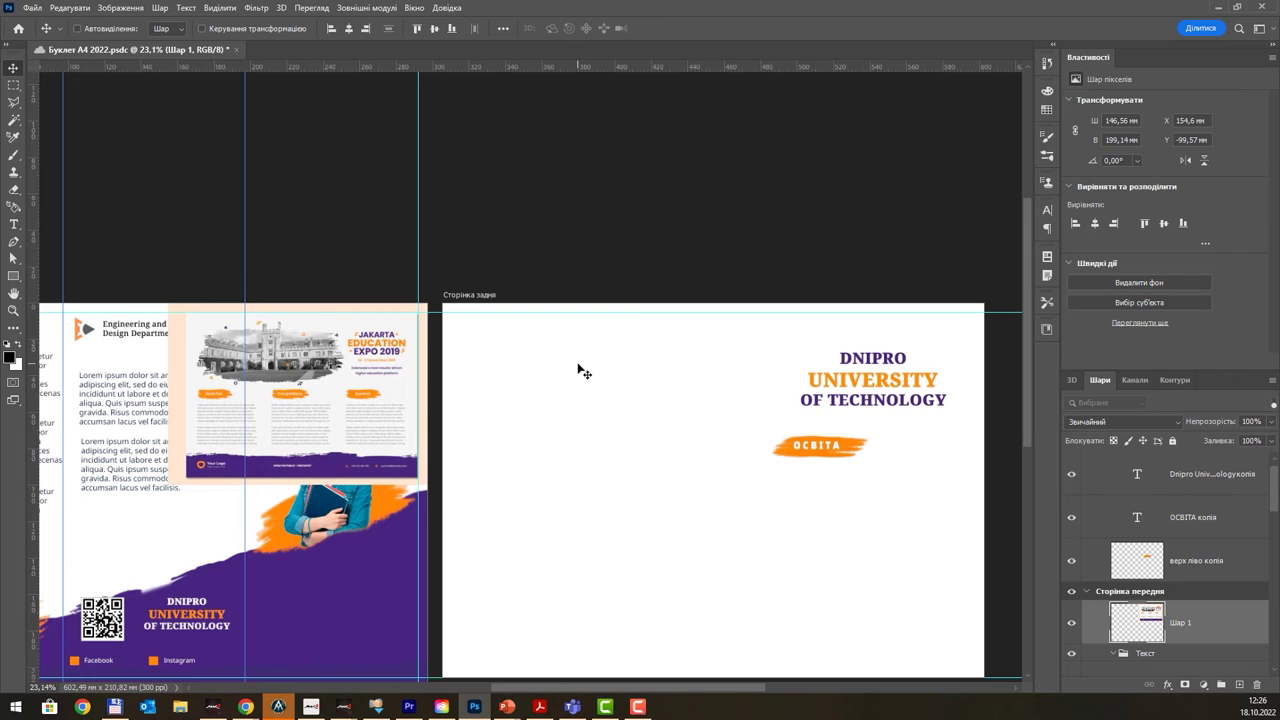
ctrl+click(580, 370)
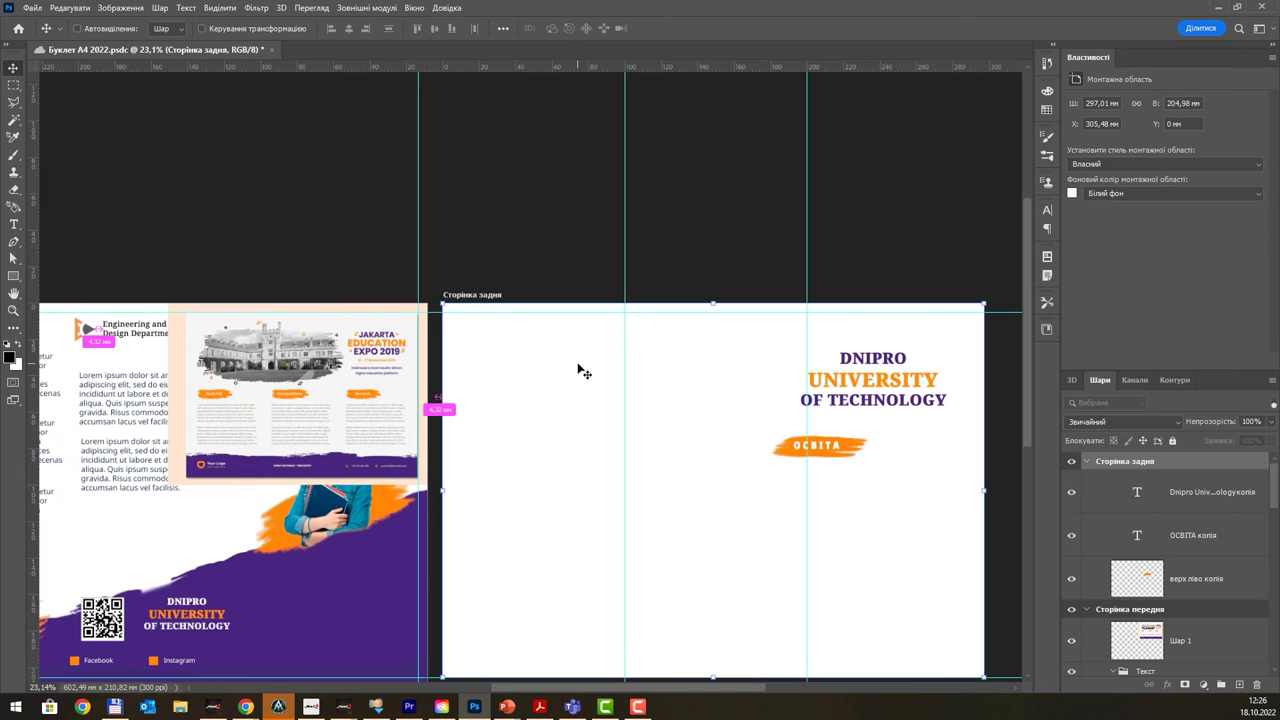
click(1096, 612)
click(1088, 611)
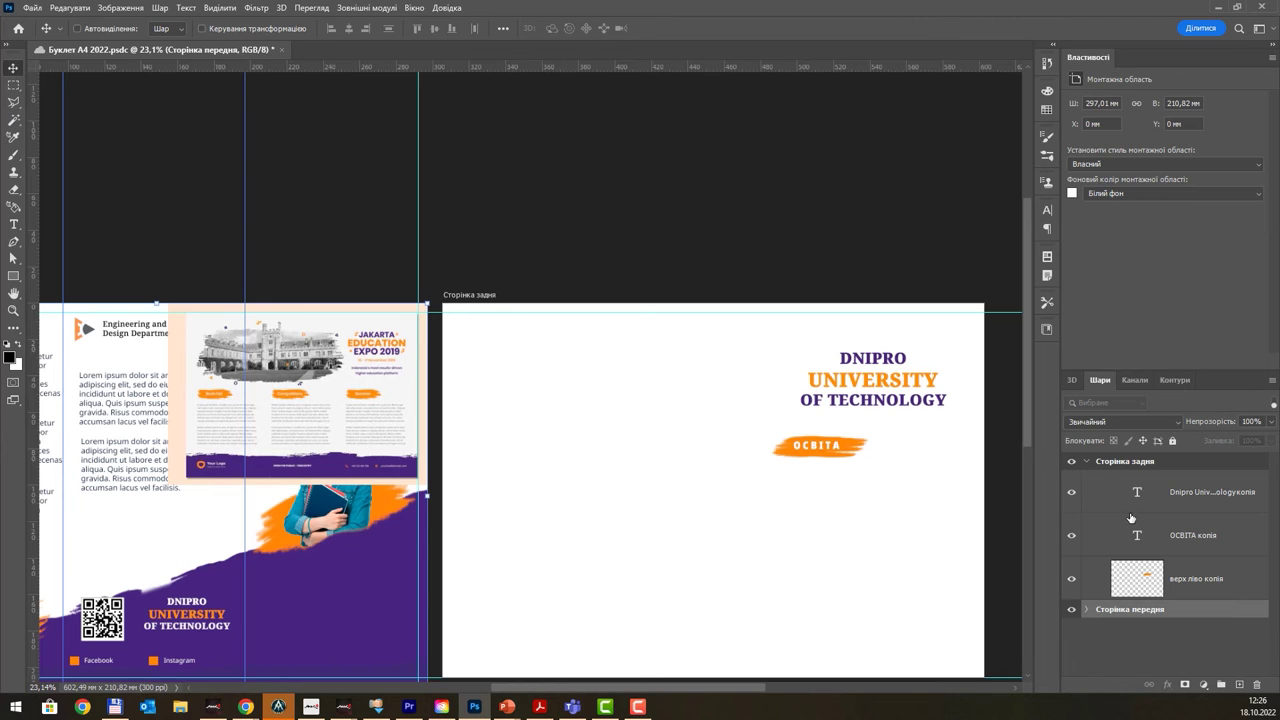
- Place vertical guides inside the back page's left and right edges; select the brush and ОСВІТА layers
click(1150, 464)
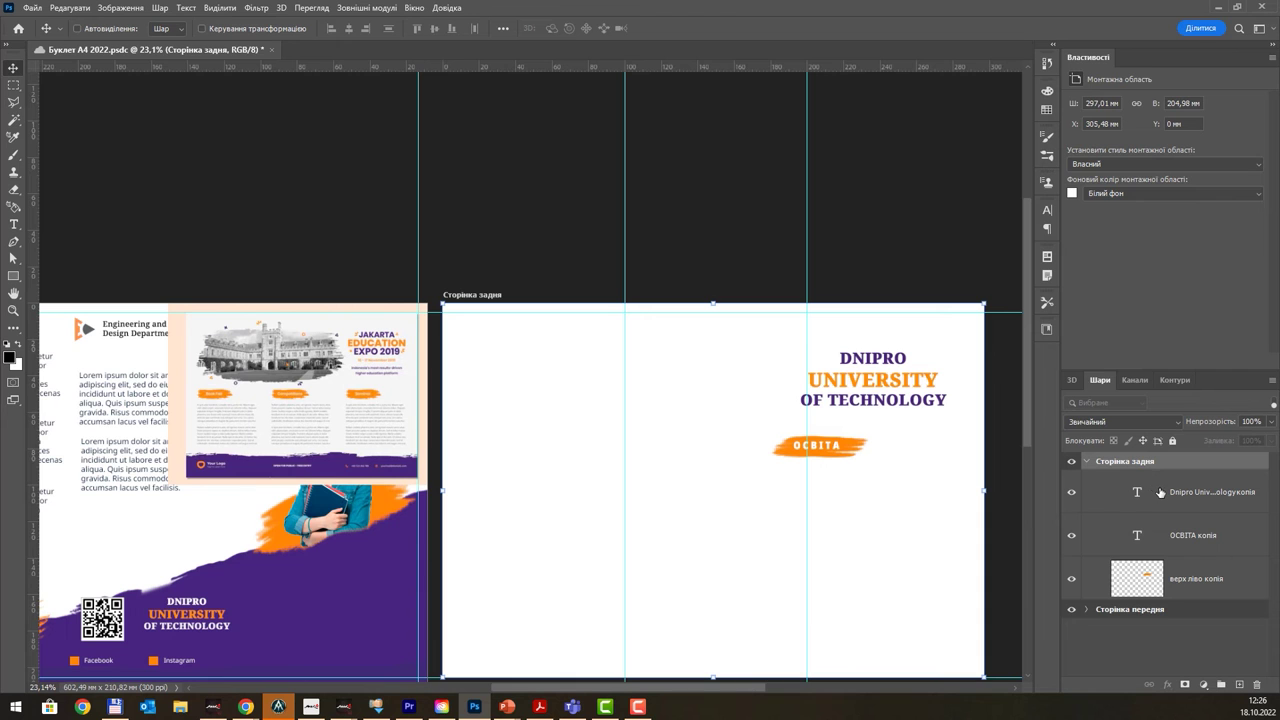
click(1160, 492)
scroll(697, 445, up, 1)
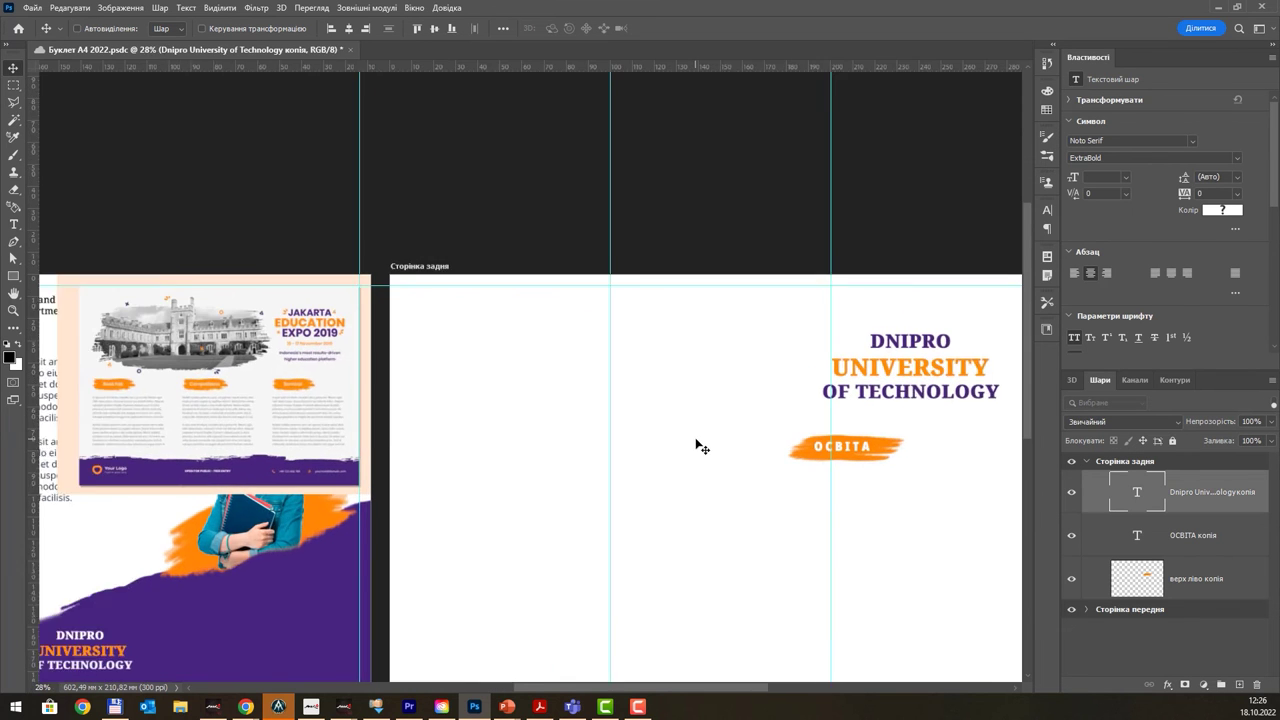
scroll(697, 445, up, 1)
drag(700, 374, 614, 324)
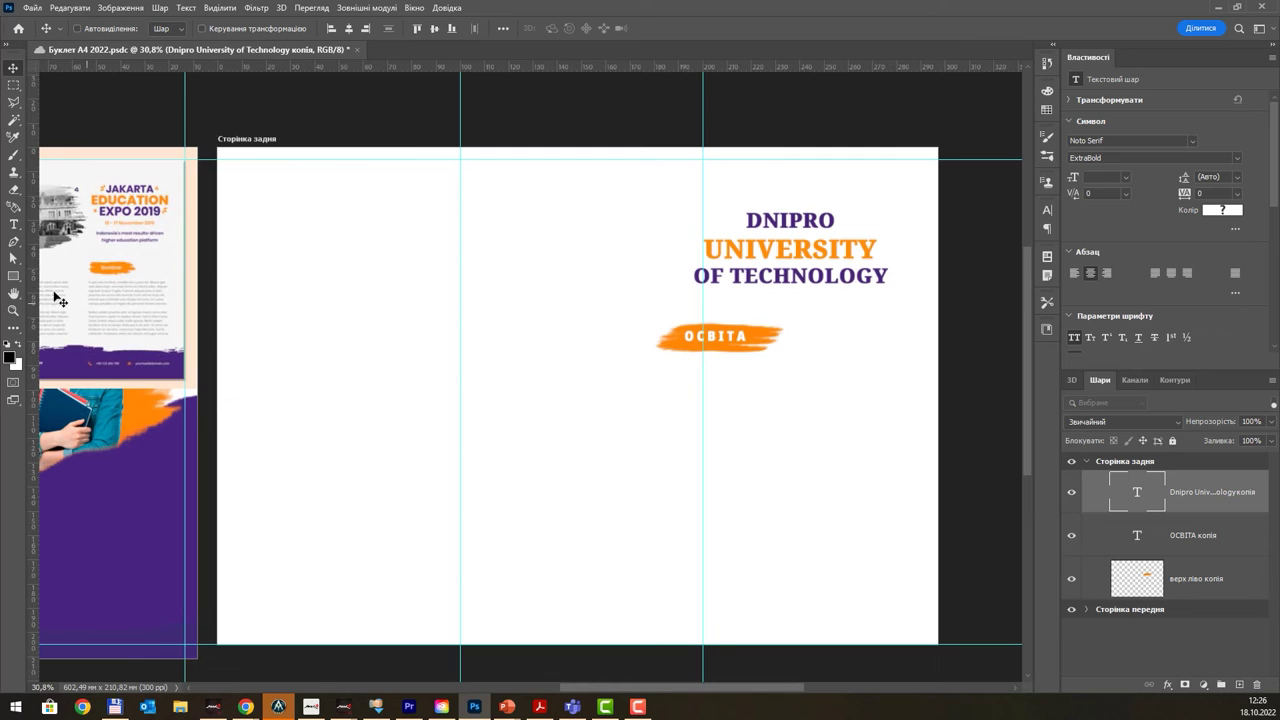
drag(35, 292, 922, 324)
drag(35, 300, 230, 297)
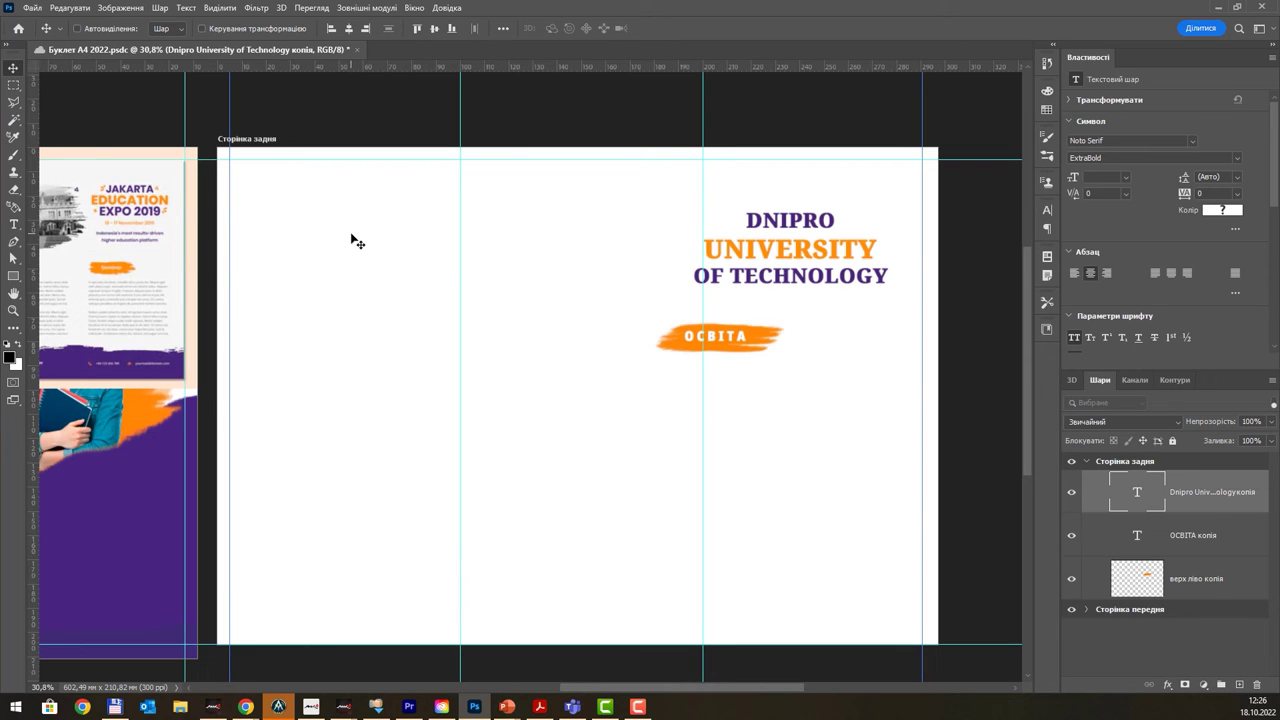
ctrl+click(757, 345)
ctrl+click(1206, 547)
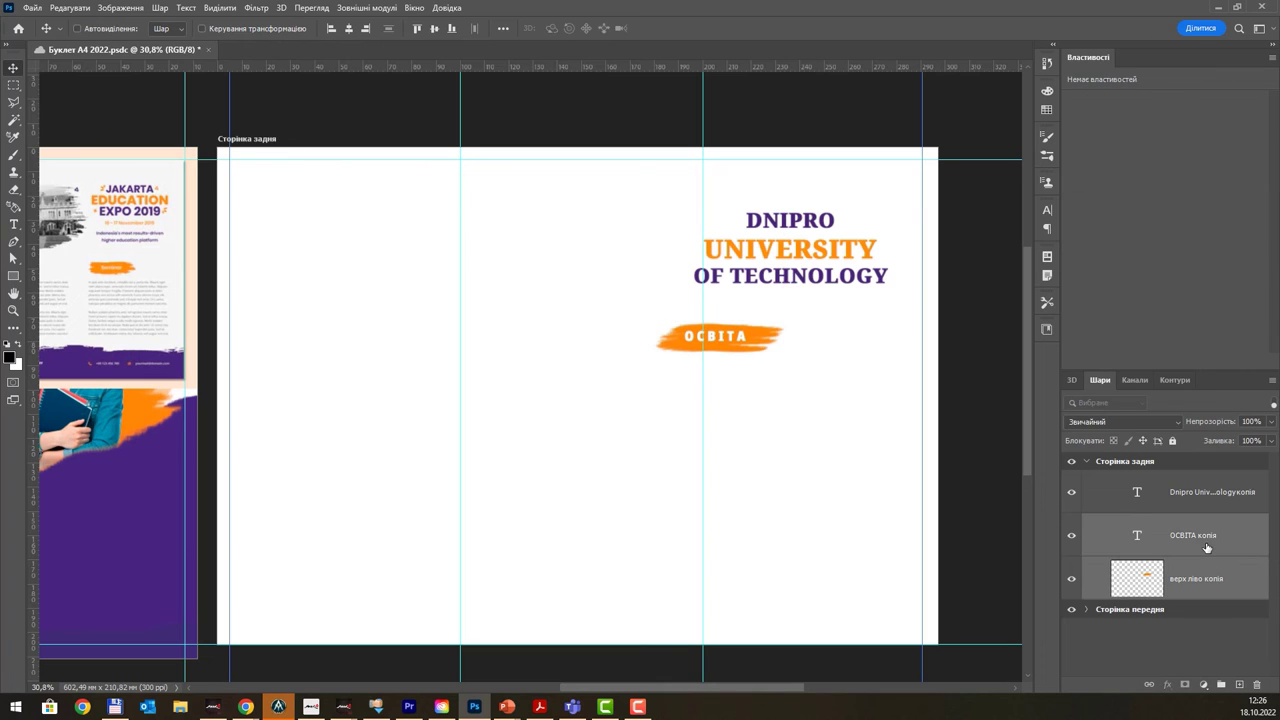
- Group the orange brush and ОСВІТА text as плями and position it in the left panel
key(ctrl+g)
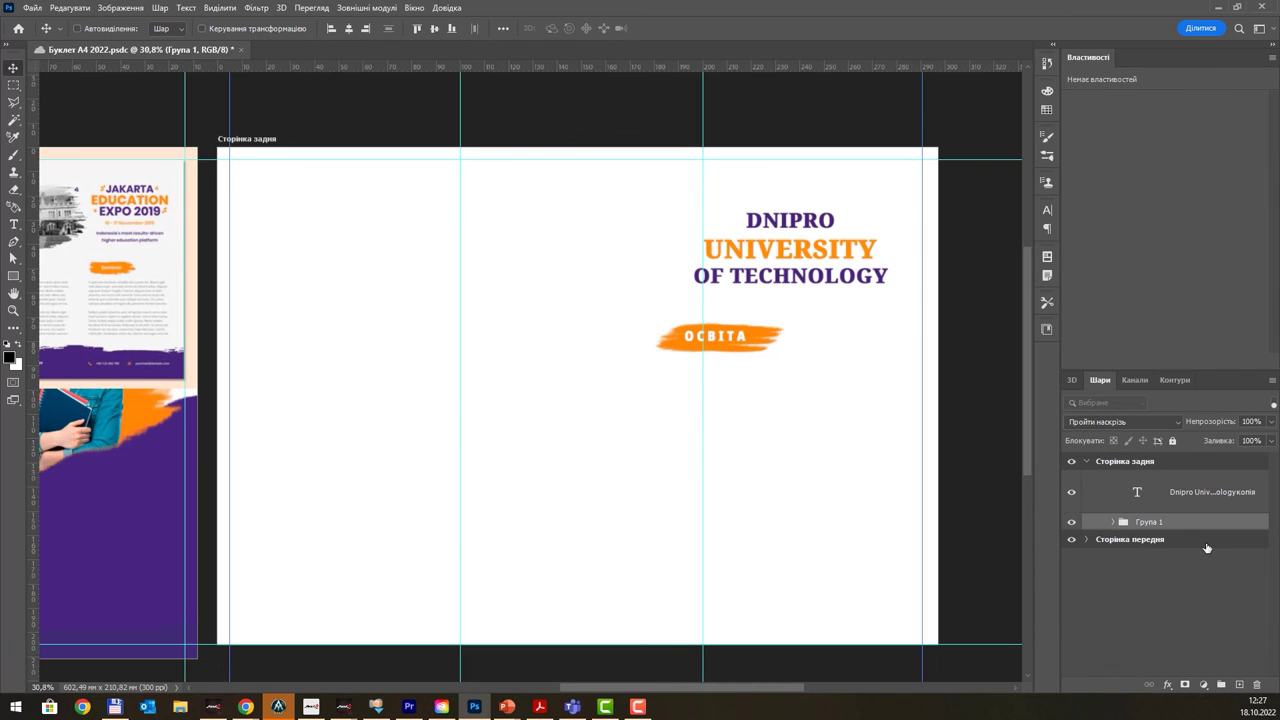
double_click(1147, 522)
text(плями)
key(Return)
mouse_move(735, 337)
mouse_down()
mouse_move(800, 362)
mouse_move(810, 375)
mouse_move(792, 381)
mouse_up()
mouse_move(245, 313)
mouse_down()
mouse_move(335, 353)
mouse_move(447, 342)
mouse_move(339, 336)
mouse_move(394, 331)
mouse_move(346, 354)
mouse_move(308, 349)
mouse_up()
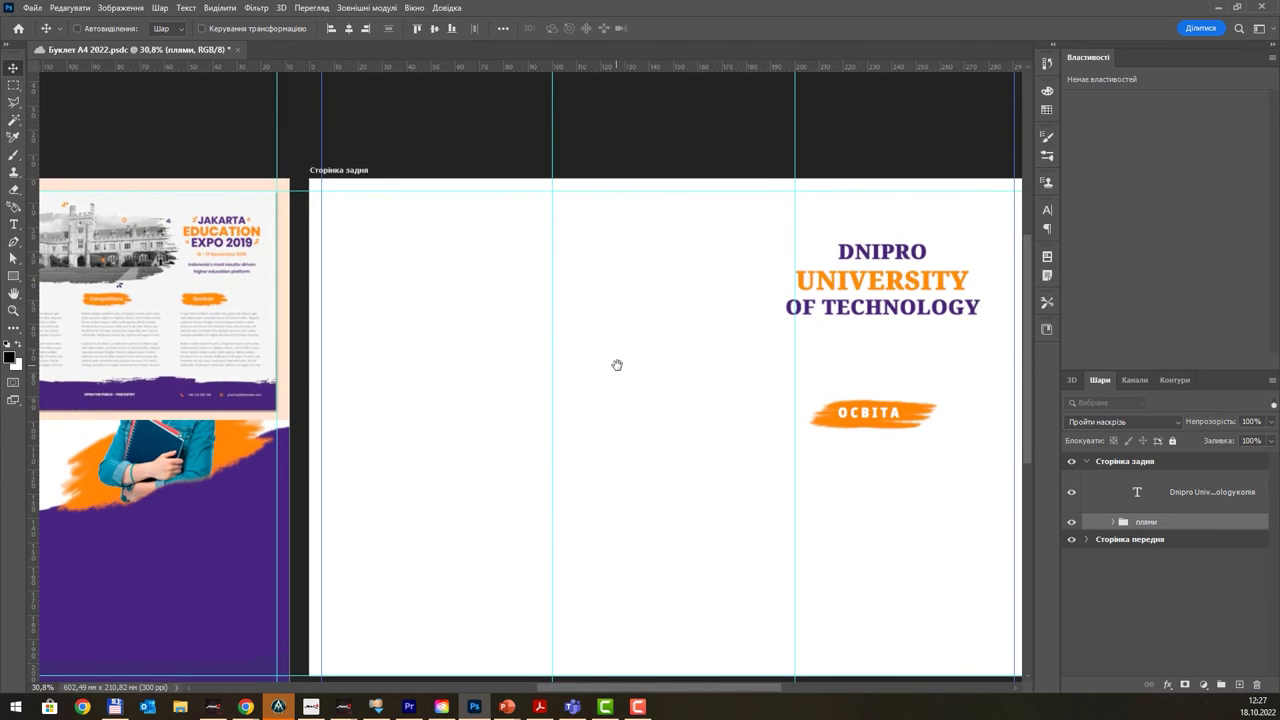
drag(614, 363, 597, 377)
drag(854, 428, 845, 433)
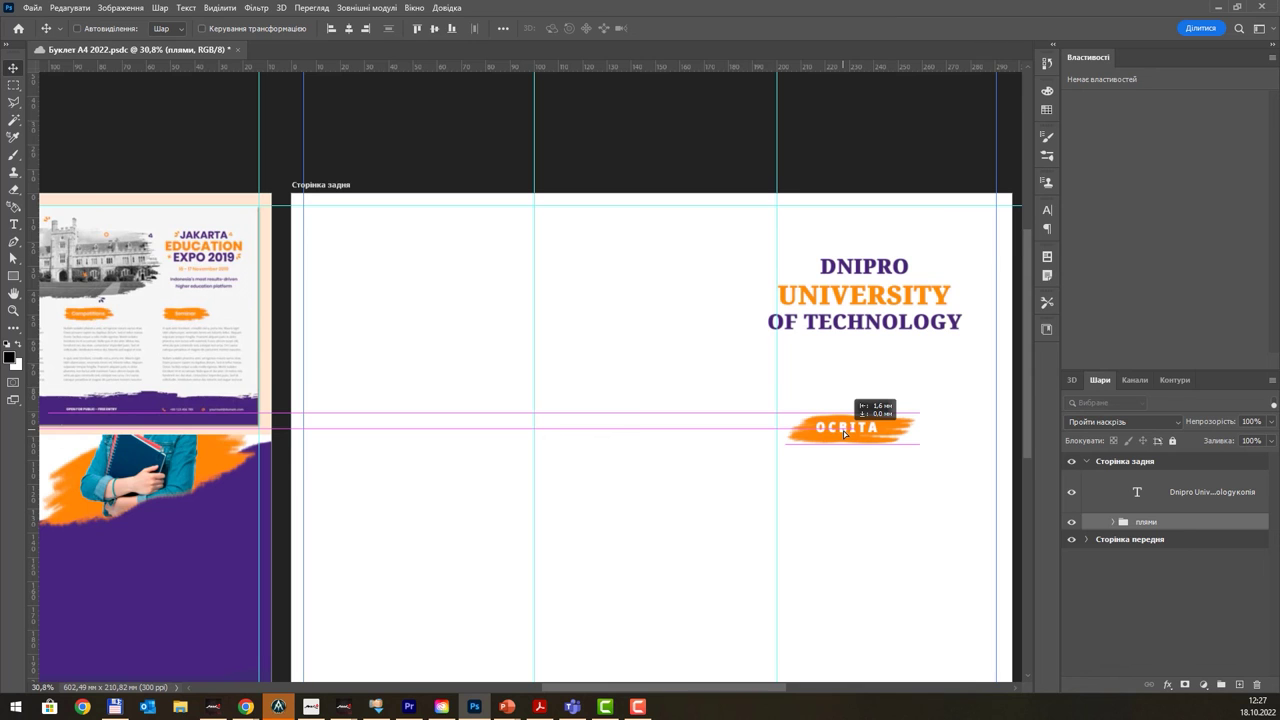
- Copy the плями label into the other two back-page panels and save the brochure
drag(845, 430, 400, 420)
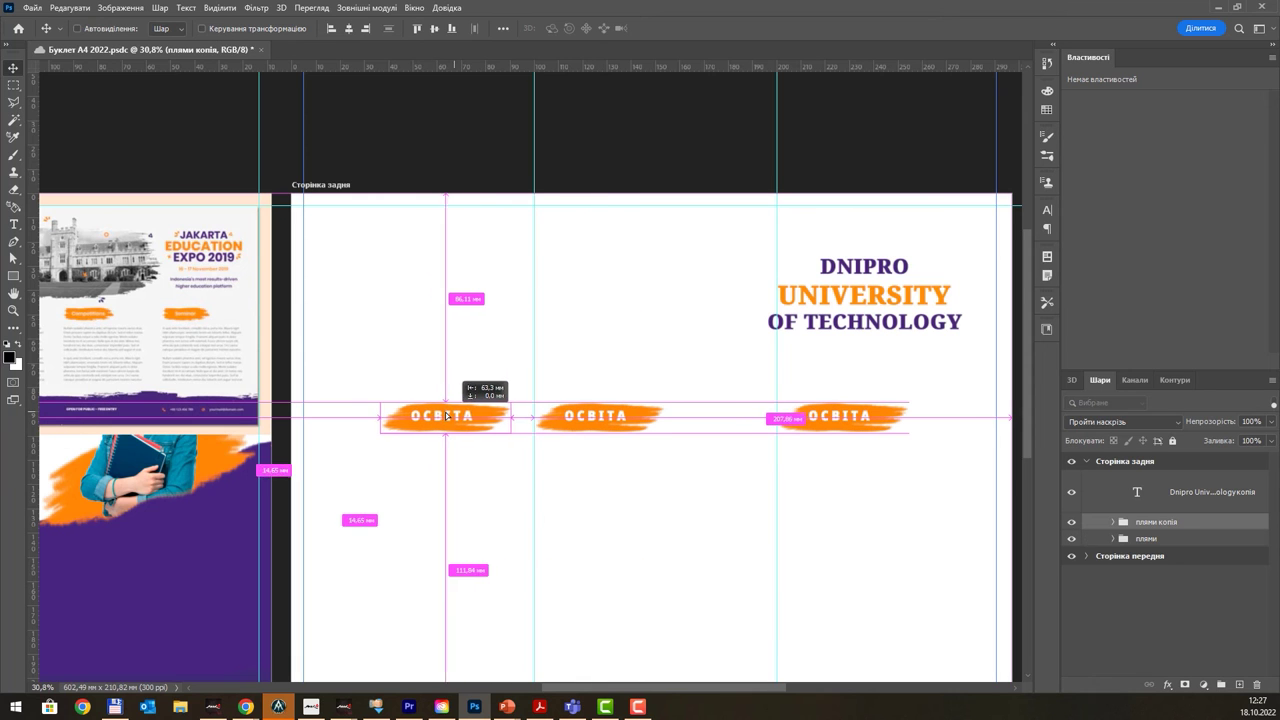
key(ctrl+s)
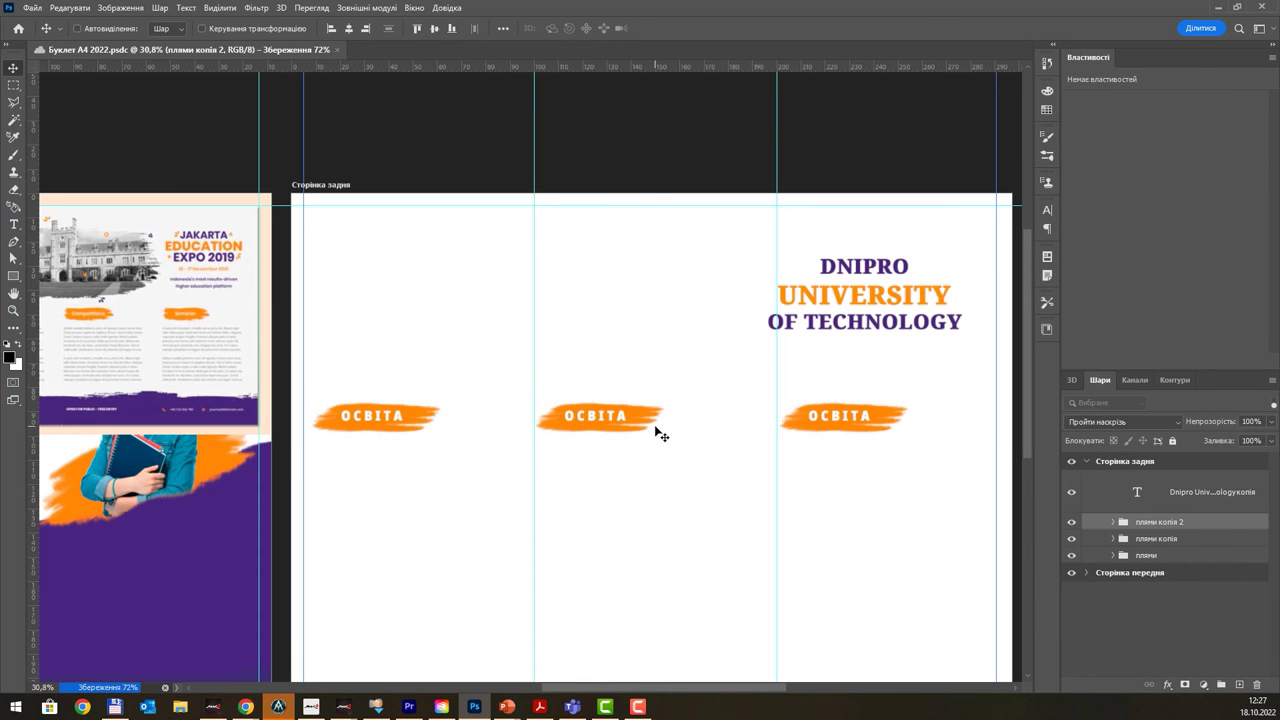
scroll(634, 343, down, 5)
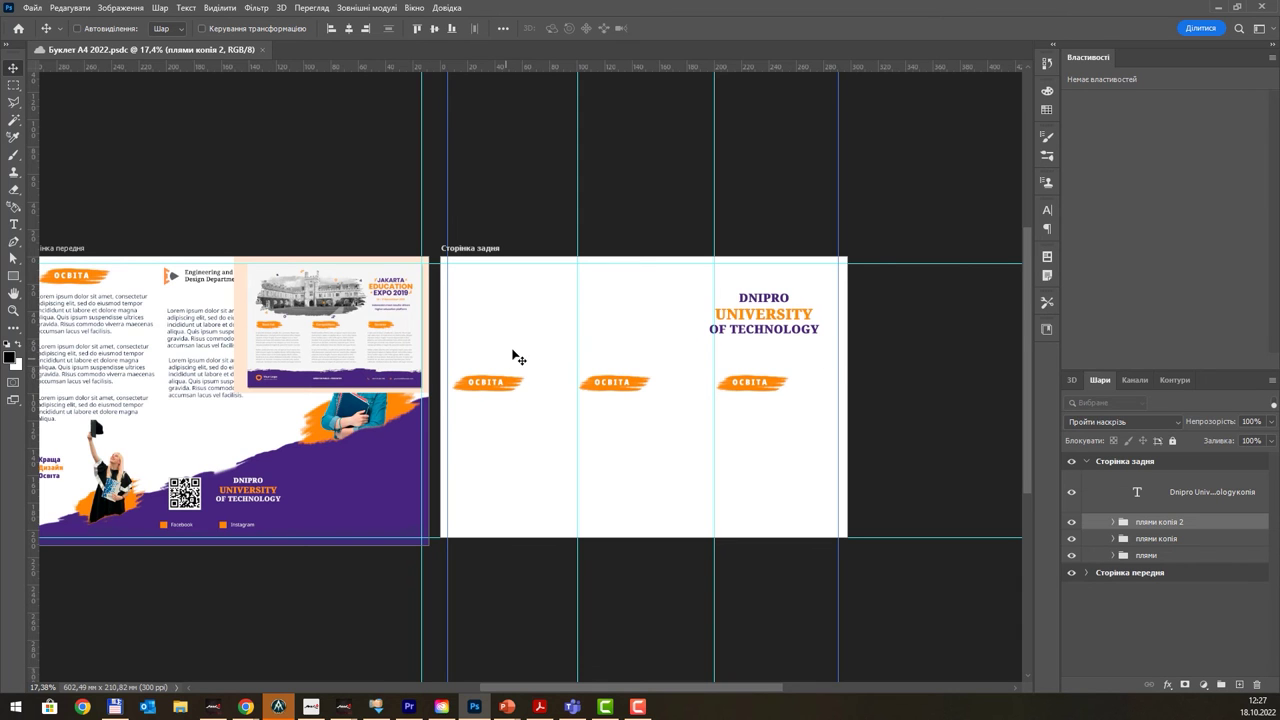
scroll(518, 358, up, 1)
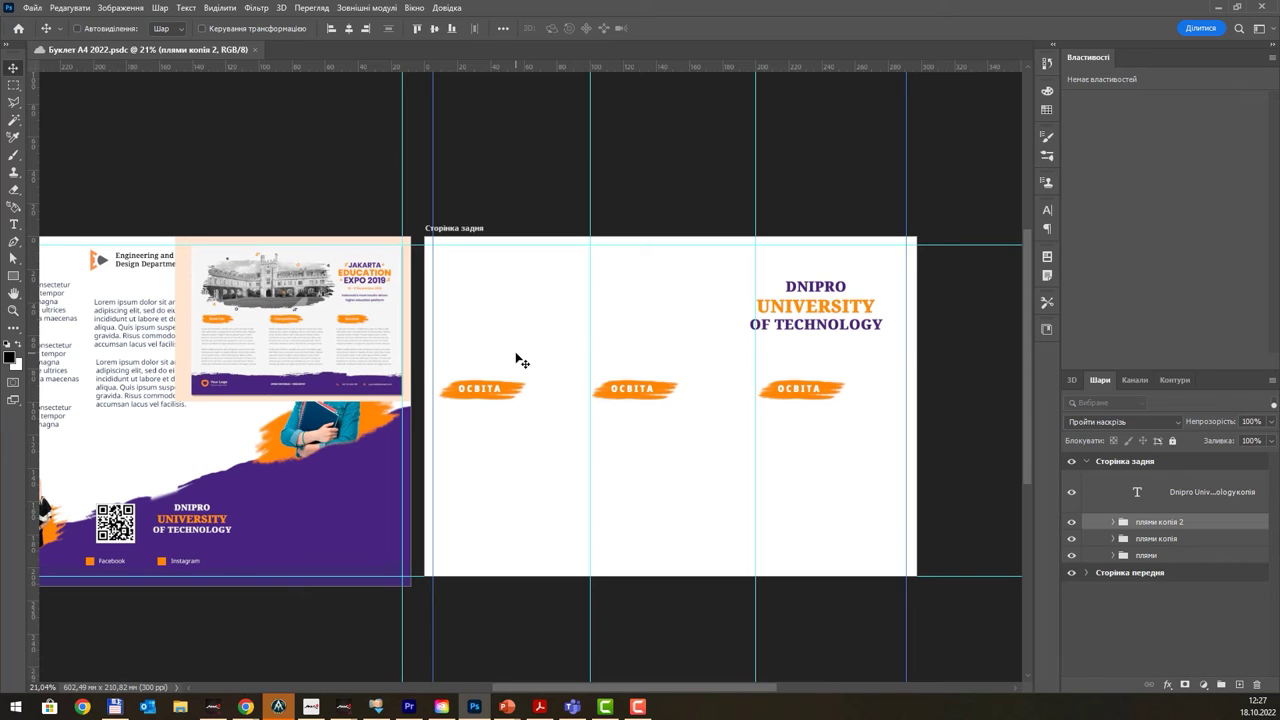
- Create a new layer group named Тексти, discarding a stray placeholder text box
click(1221, 686)
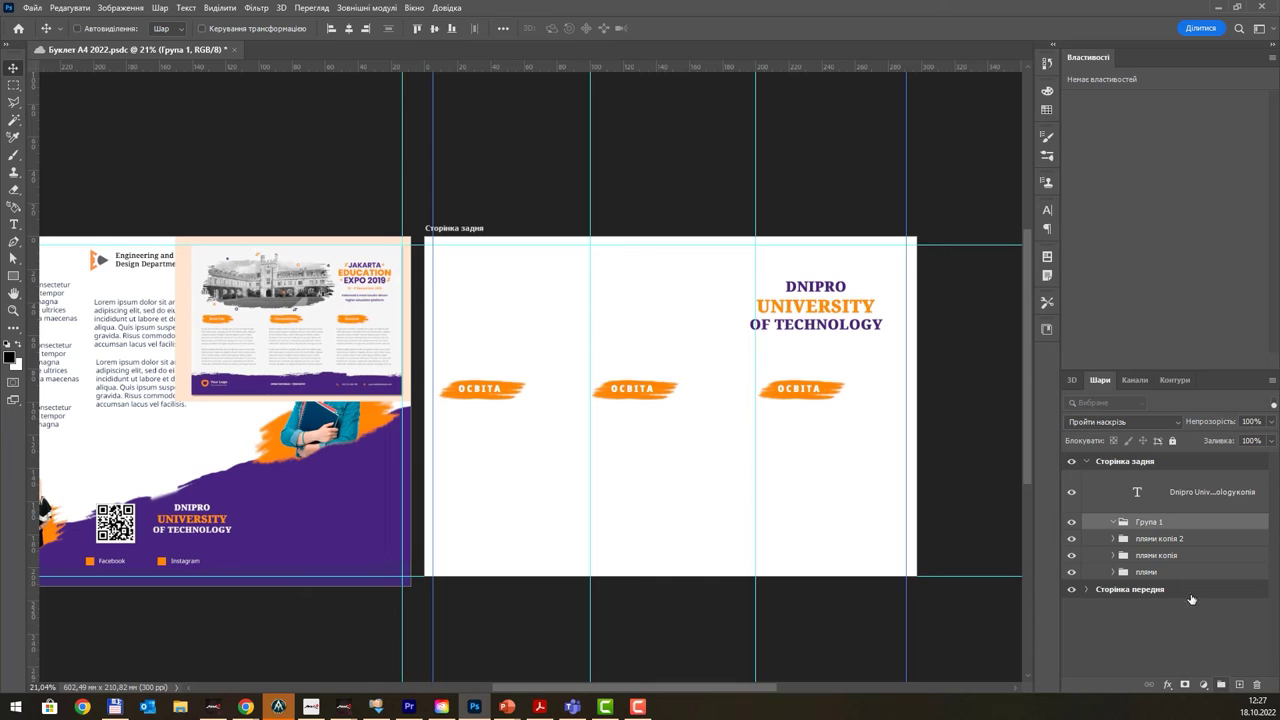
double_click(1148, 523)
text(сти)
key(Return)
key(t)
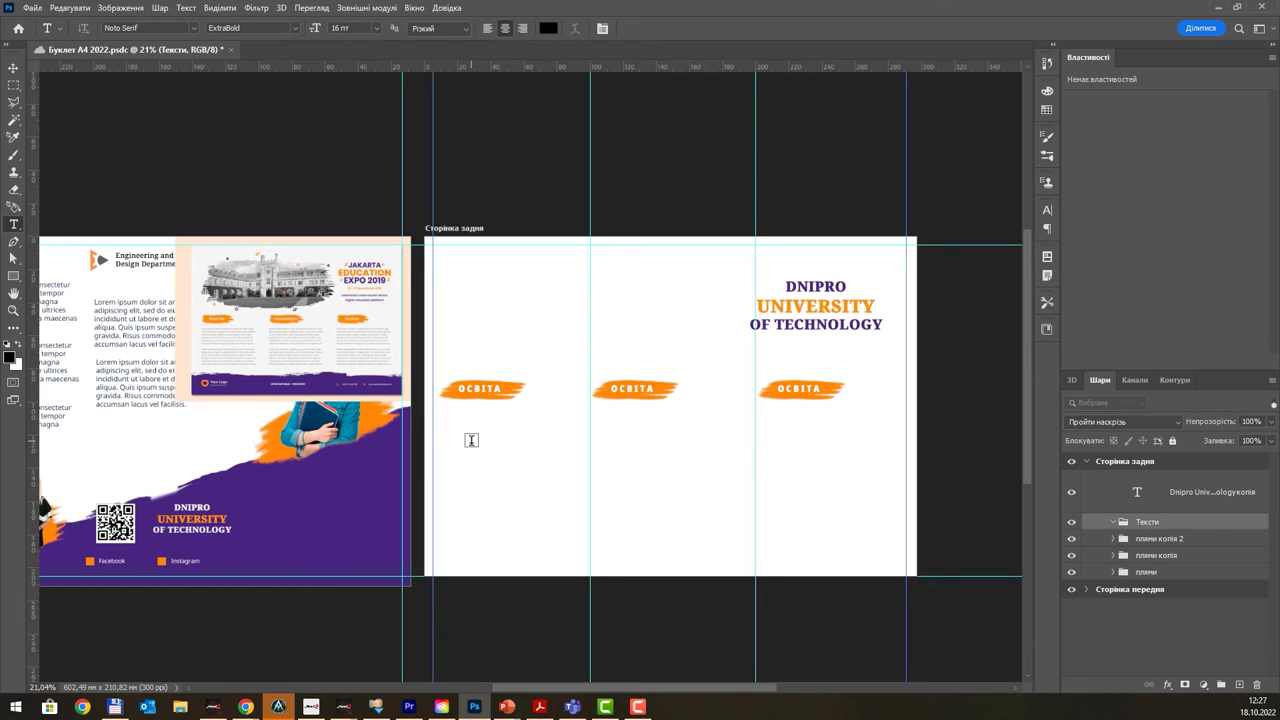
drag(447, 419, 581, 458)
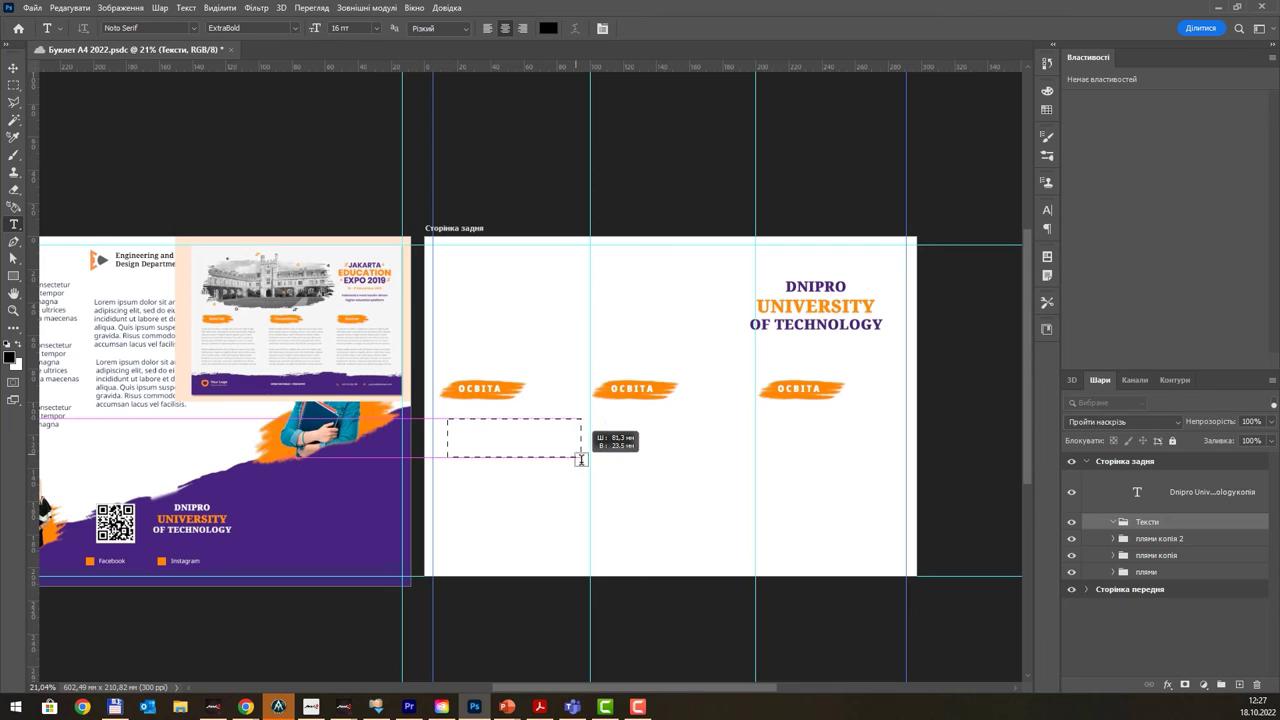
click(624, 408)
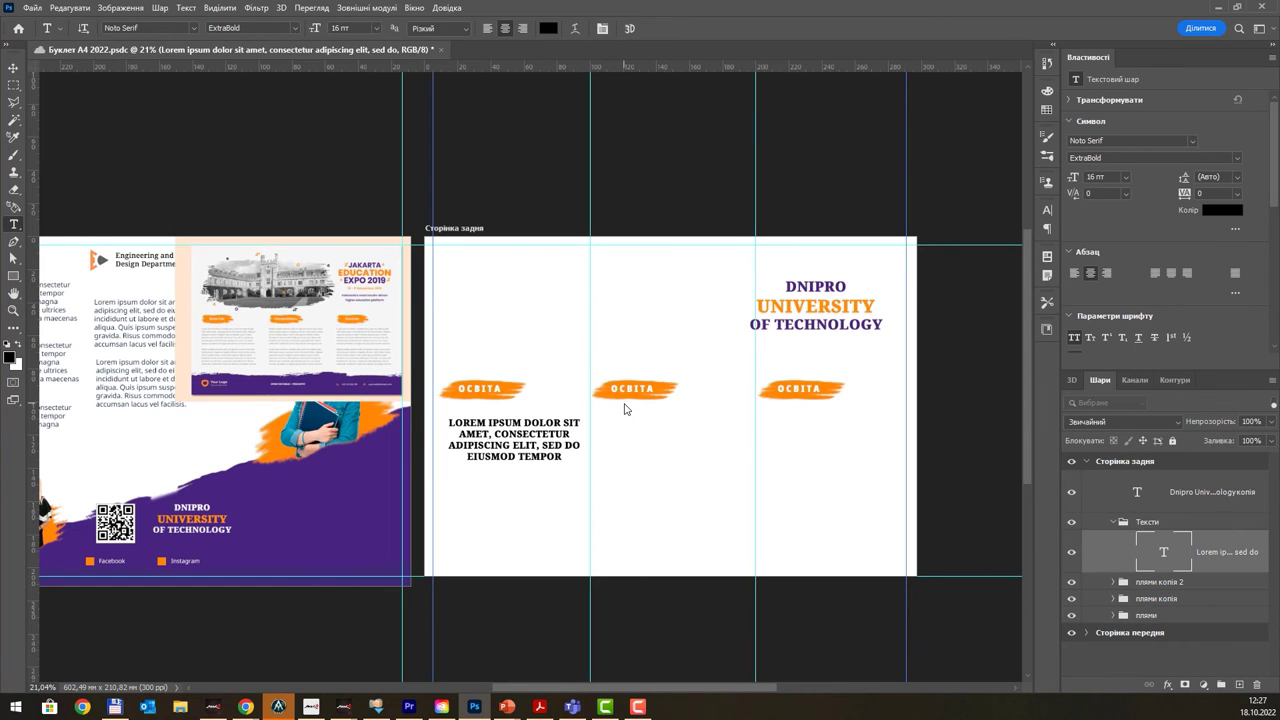
key(Delete)
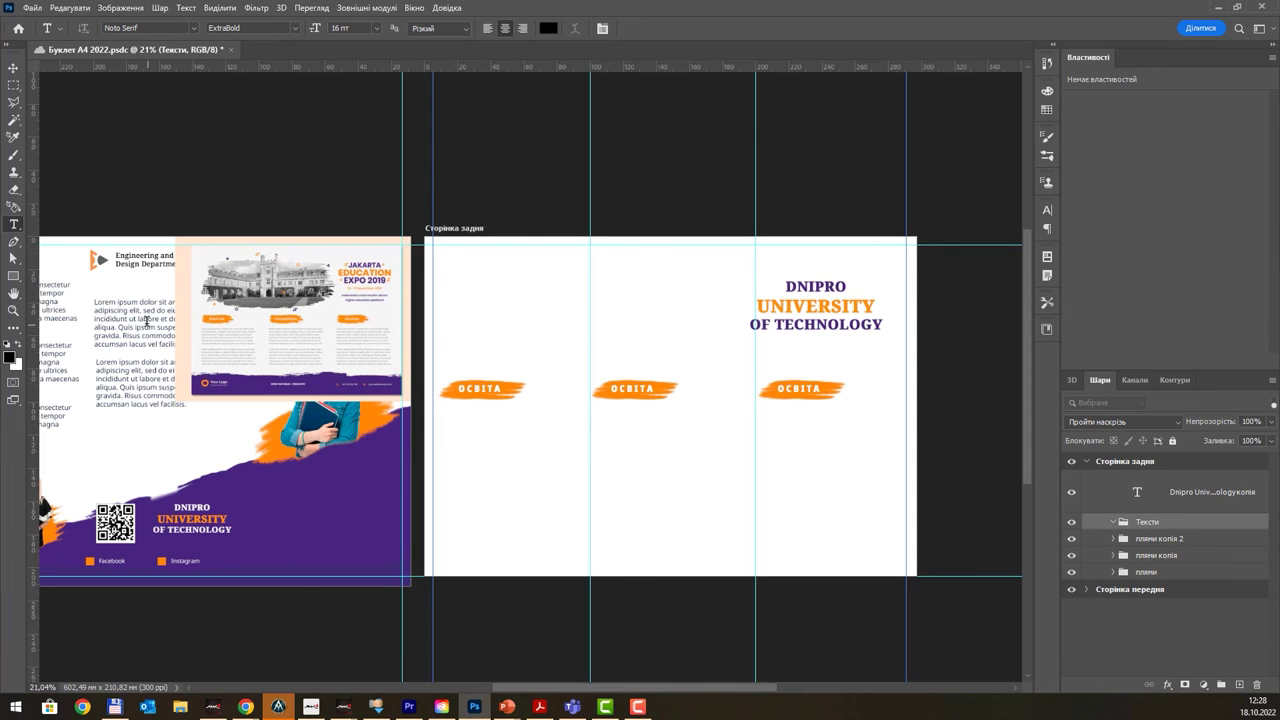
key(v)
- Copy the front page's Lorem ipsum paragraph twice under the left ОСВІТА, filing layers into Тексти
ctrl+click(145, 327)
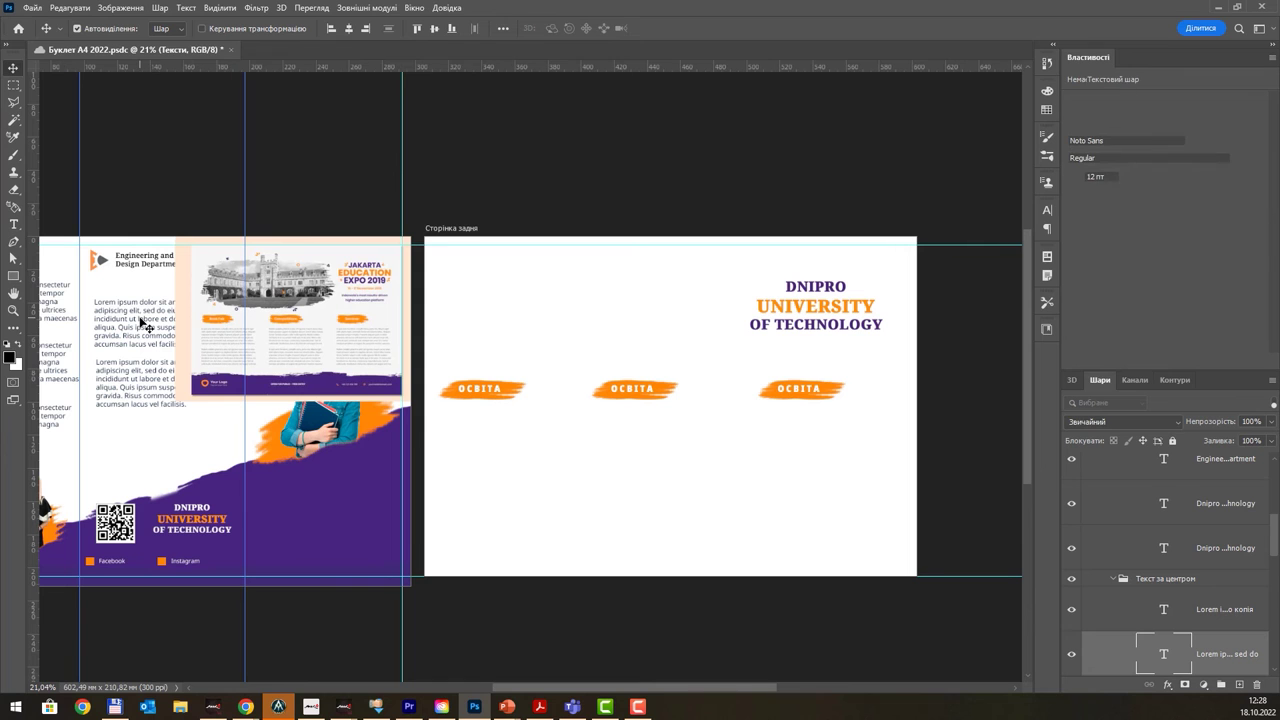
drag(145, 327, 494, 435)
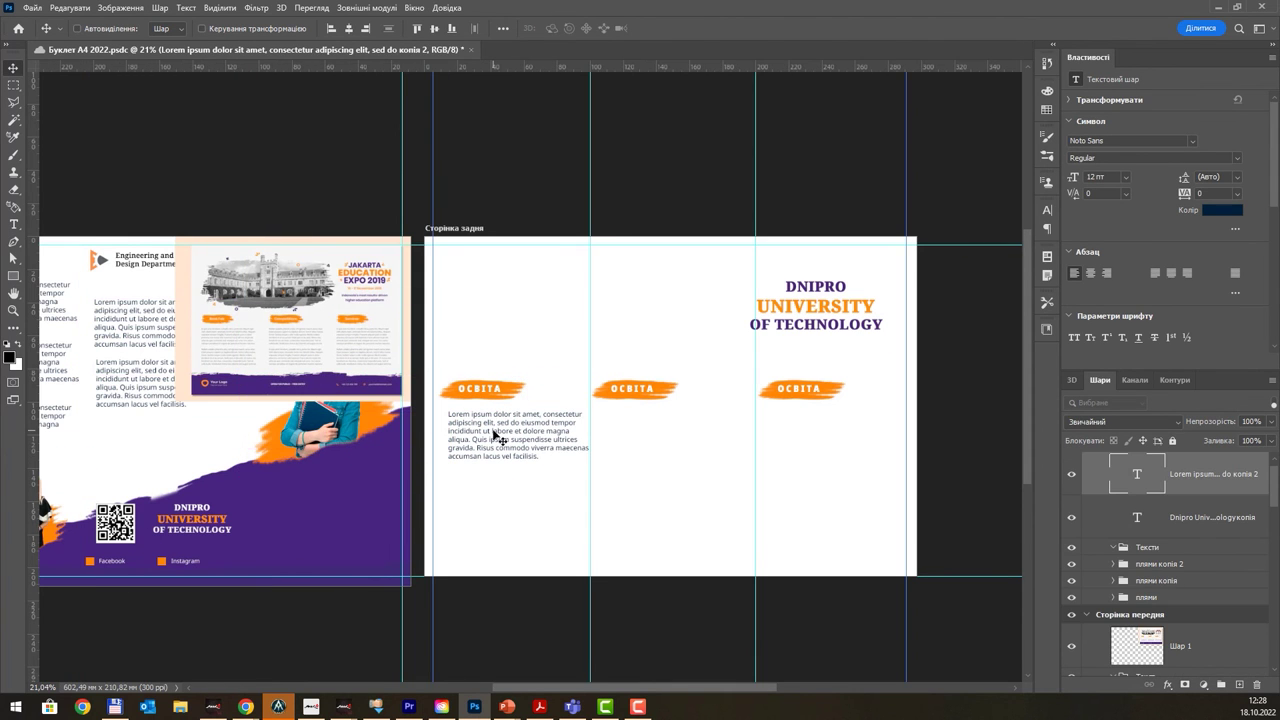
drag(1194, 493, 1160, 549)
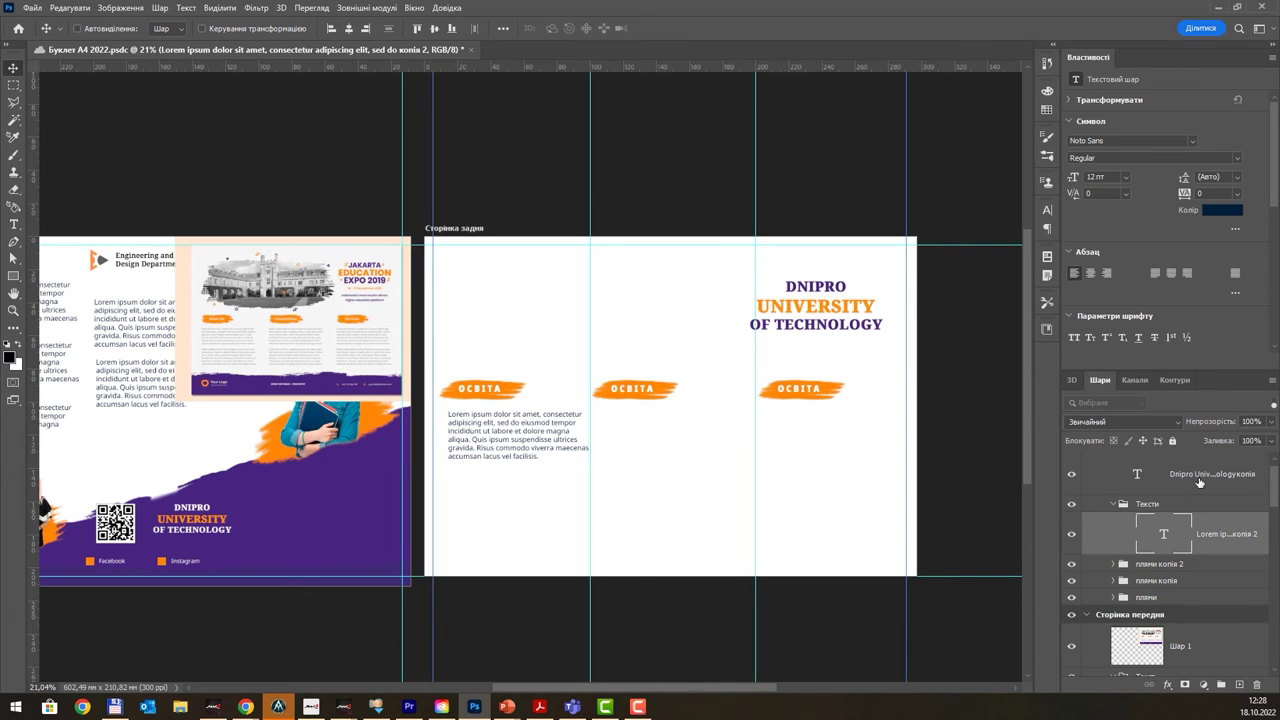
click(1202, 478)
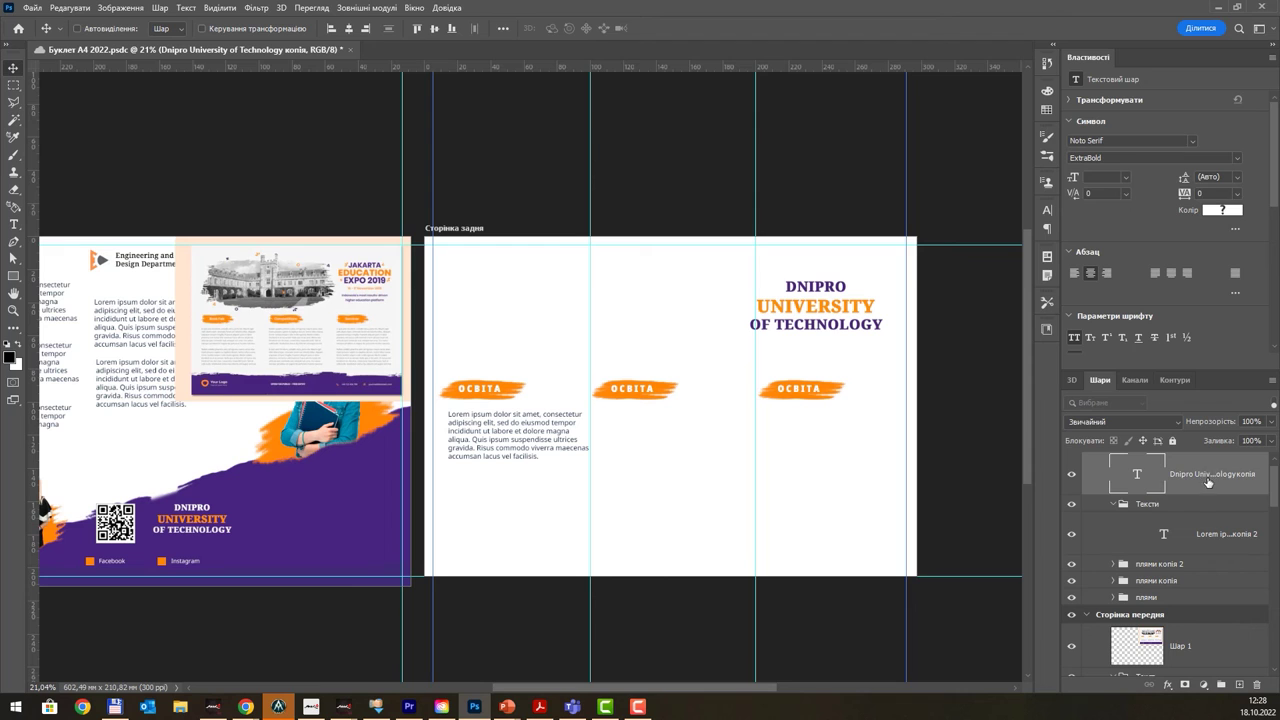
drag(1208, 483, 1177, 507)
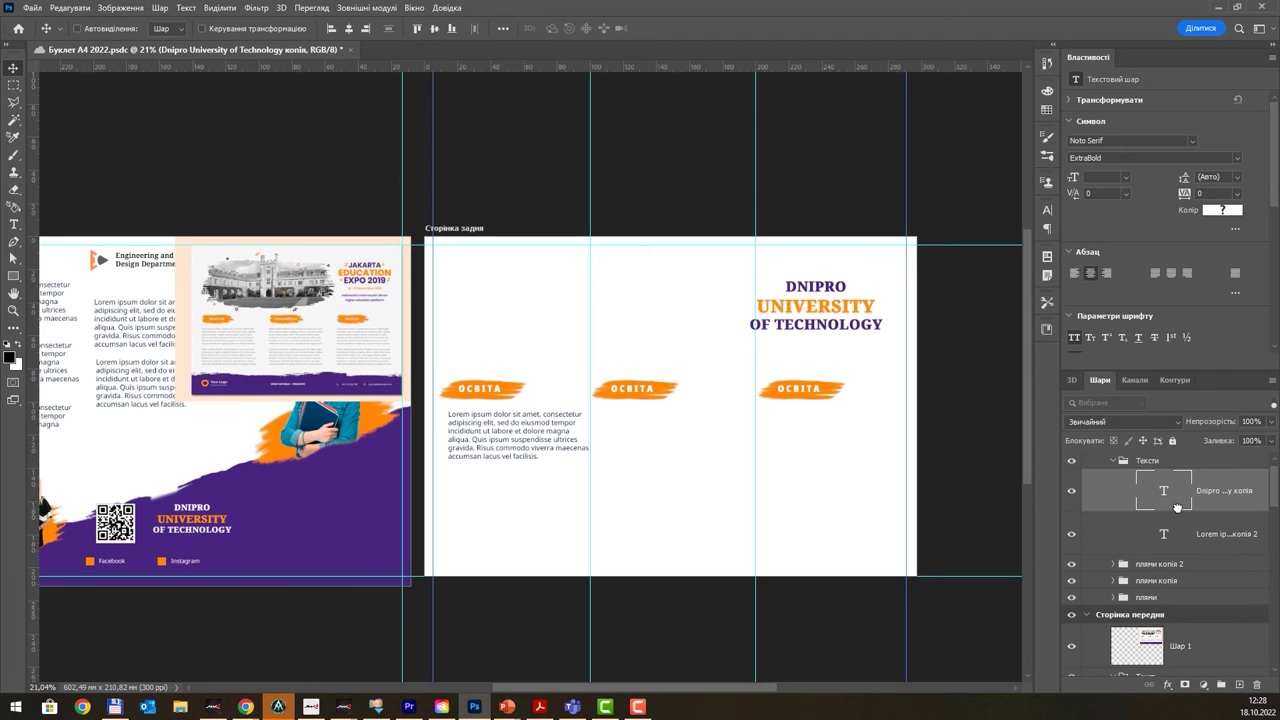
click(1220, 537)
mouse_move(514, 437)
mouse_down()
mouse_move(502, 439)
mouse_move(502, 494)
mouse_up()
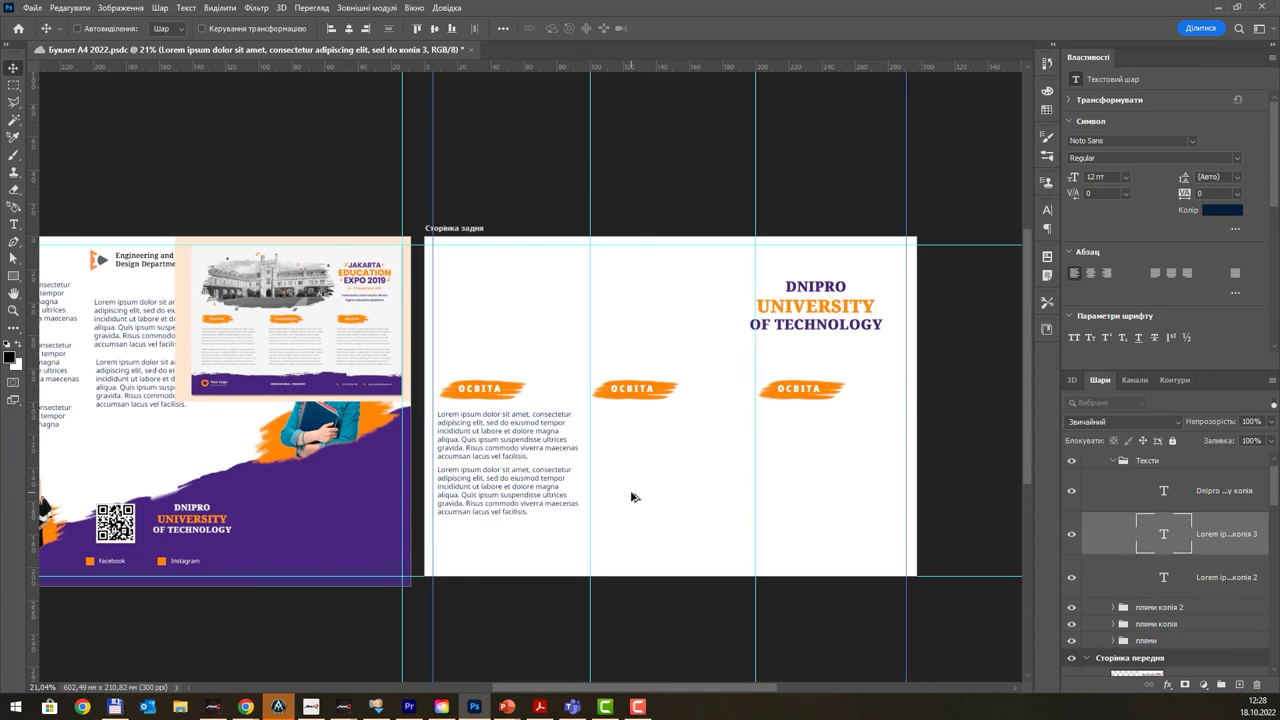
- Duplicate both paragraphs into the middle and right panels and nudge the university title
shift+click(1220, 506)
click(1212, 580)
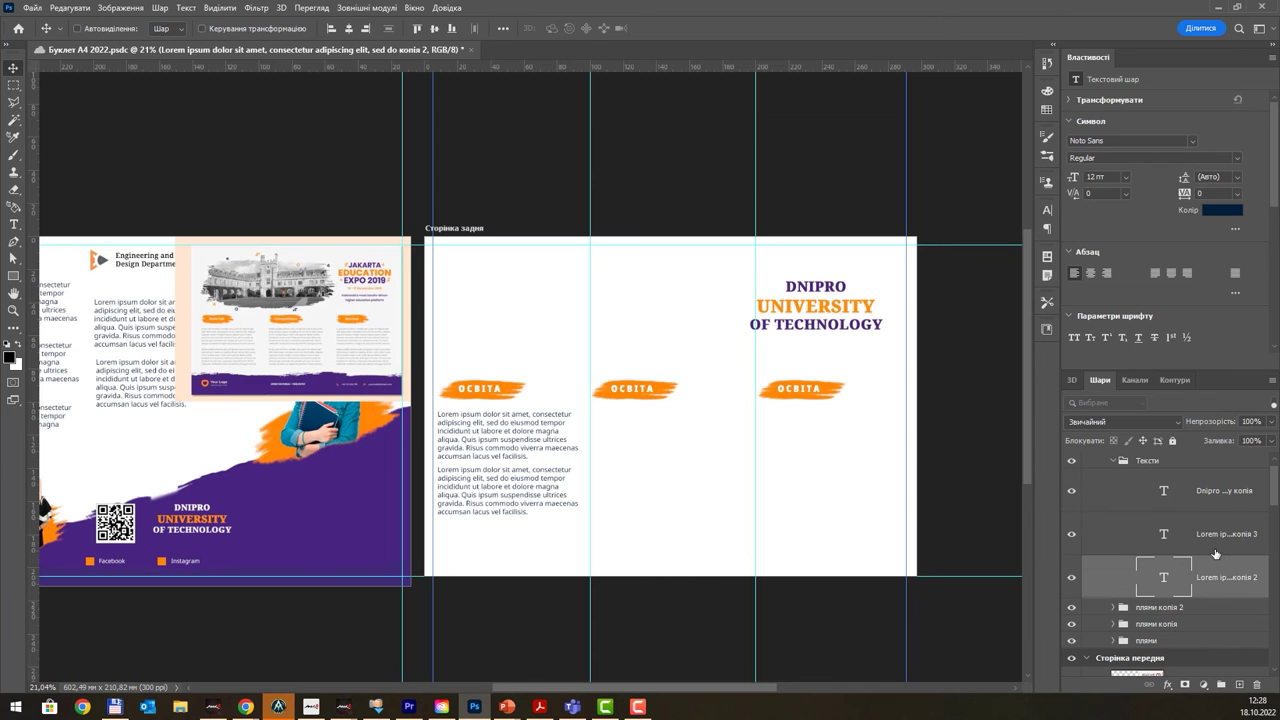
shift+click(1195, 534)
drag(546, 486, 656, 479)
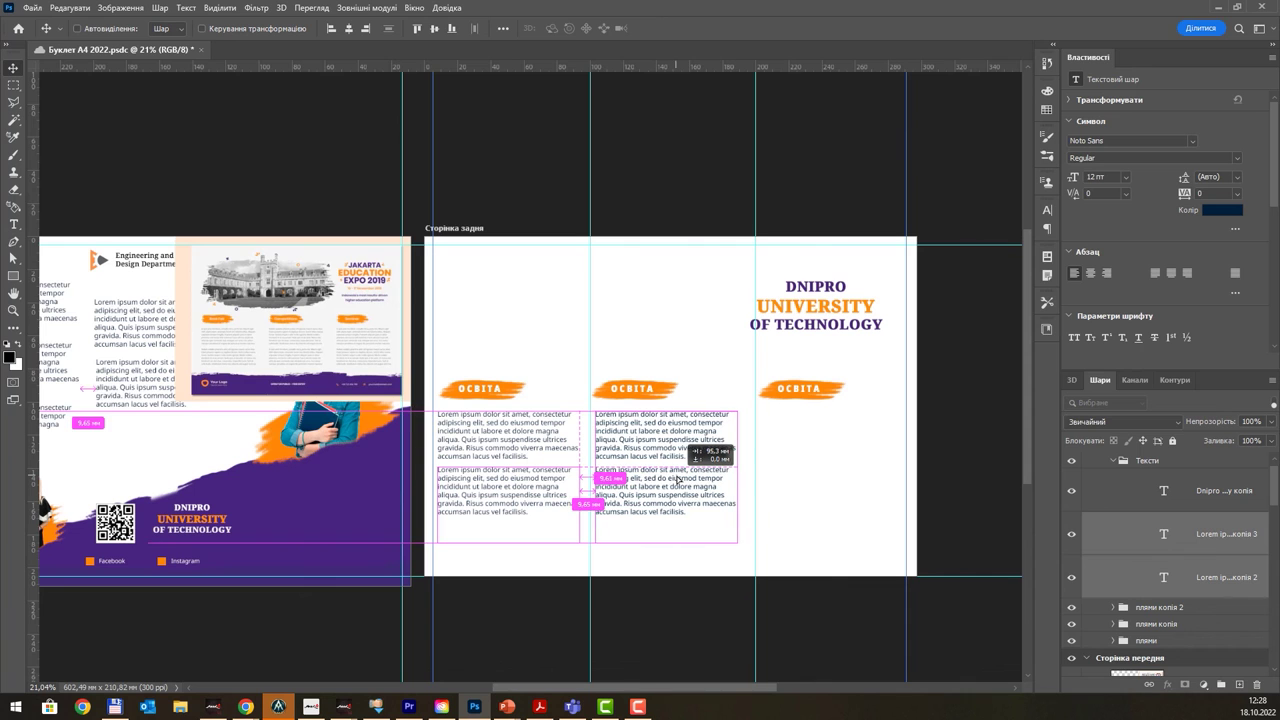
drag(676, 481, 831, 492)
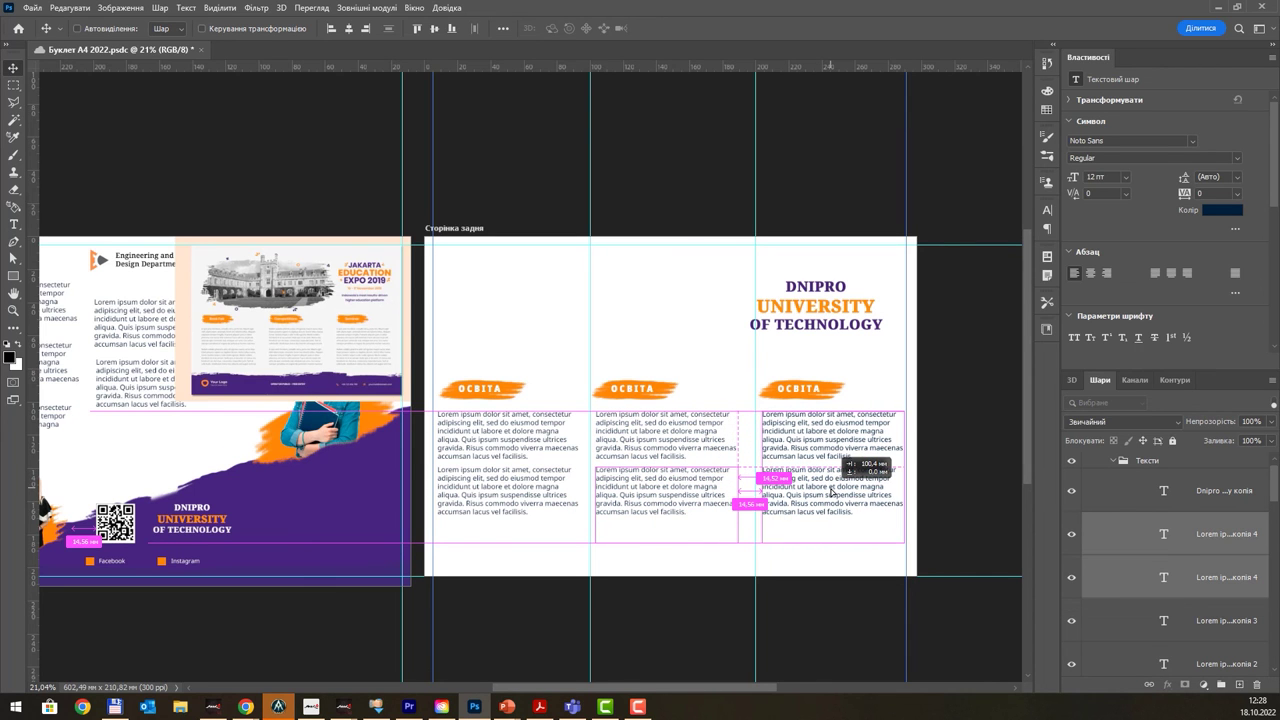
drag(831, 492, 831, 492)
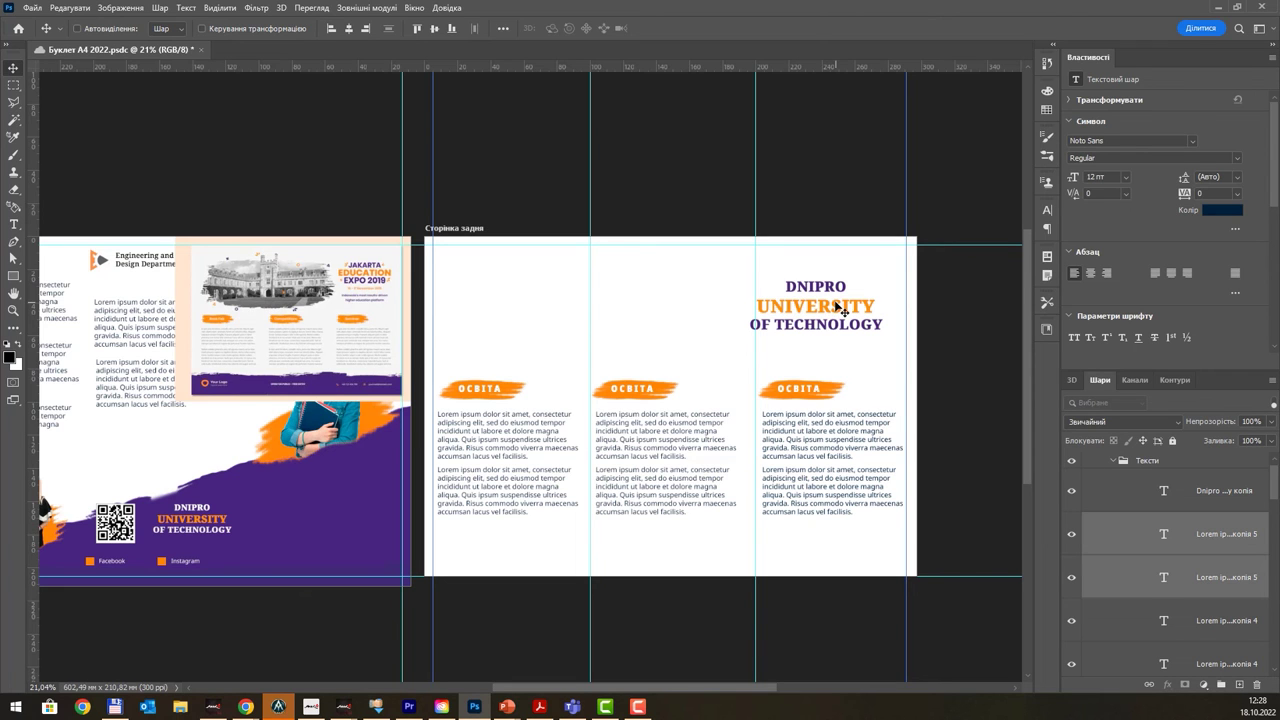
drag(829, 307, 838, 300)
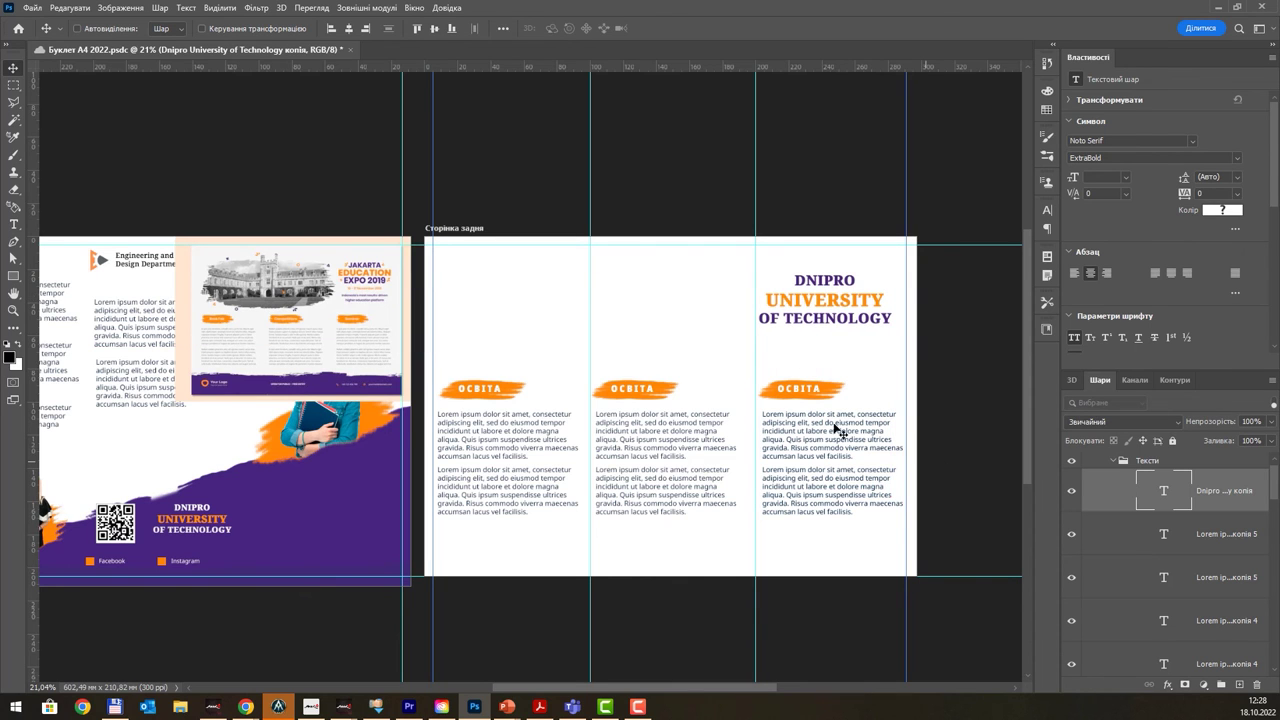
click(1112, 461)
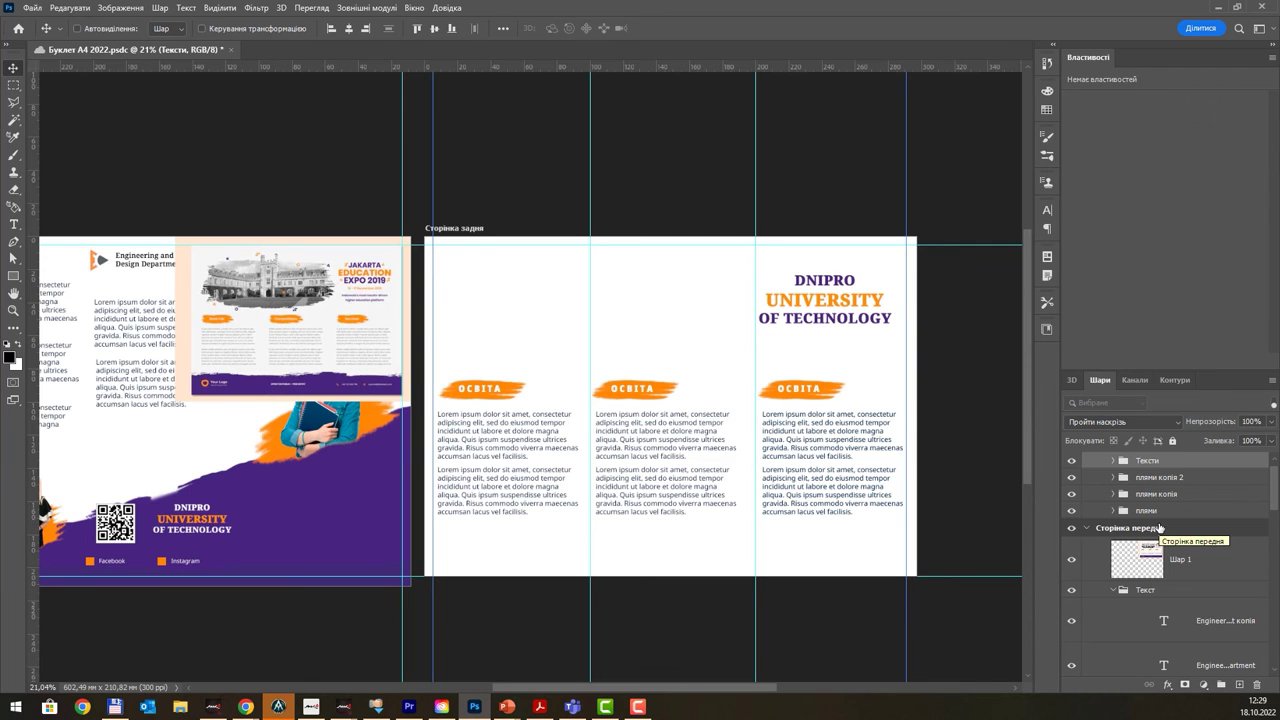
- Wrap the плями group in a new group named ТЛО and move it below плями
click(1172, 511)
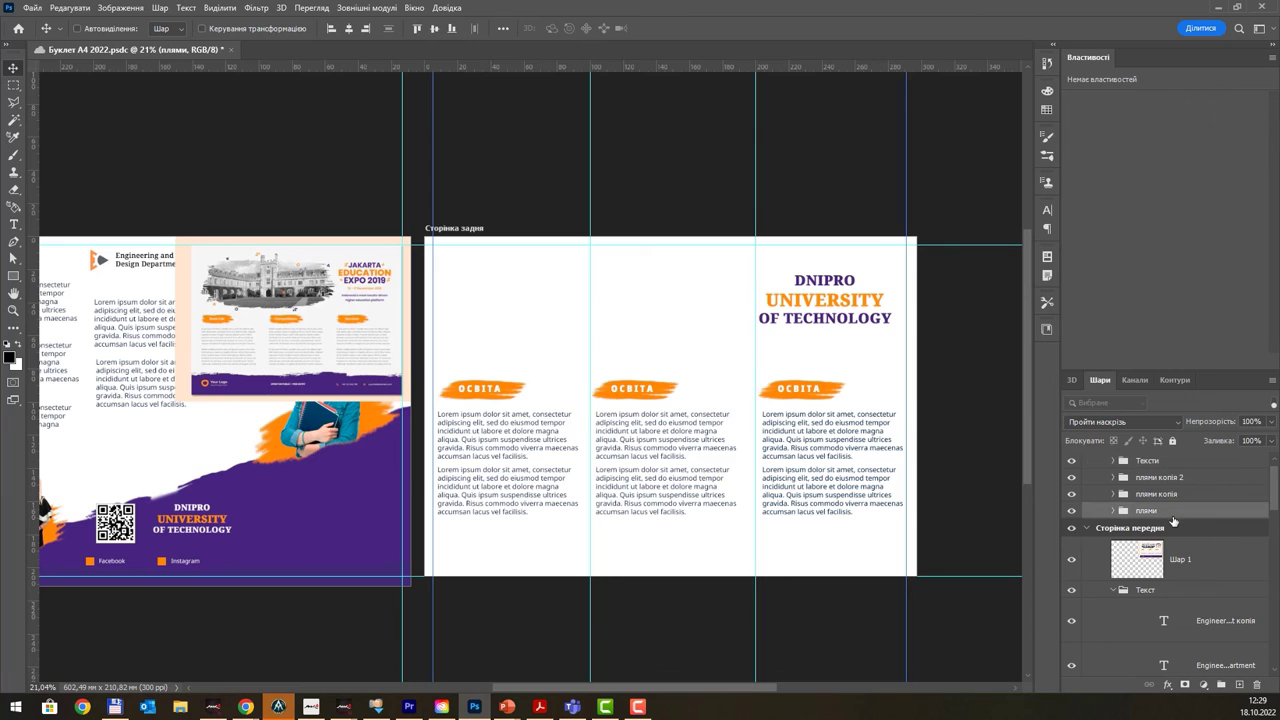
drag(1174, 521, 1221, 685)
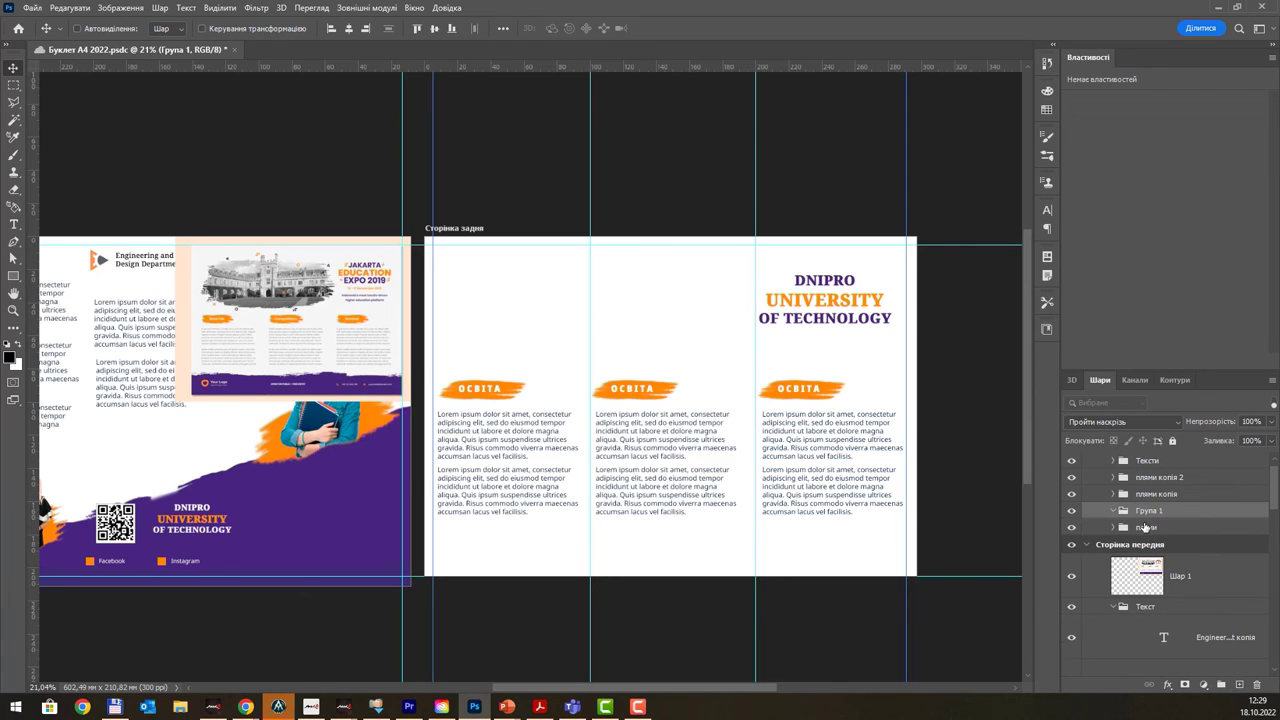
key(ctrl+z)
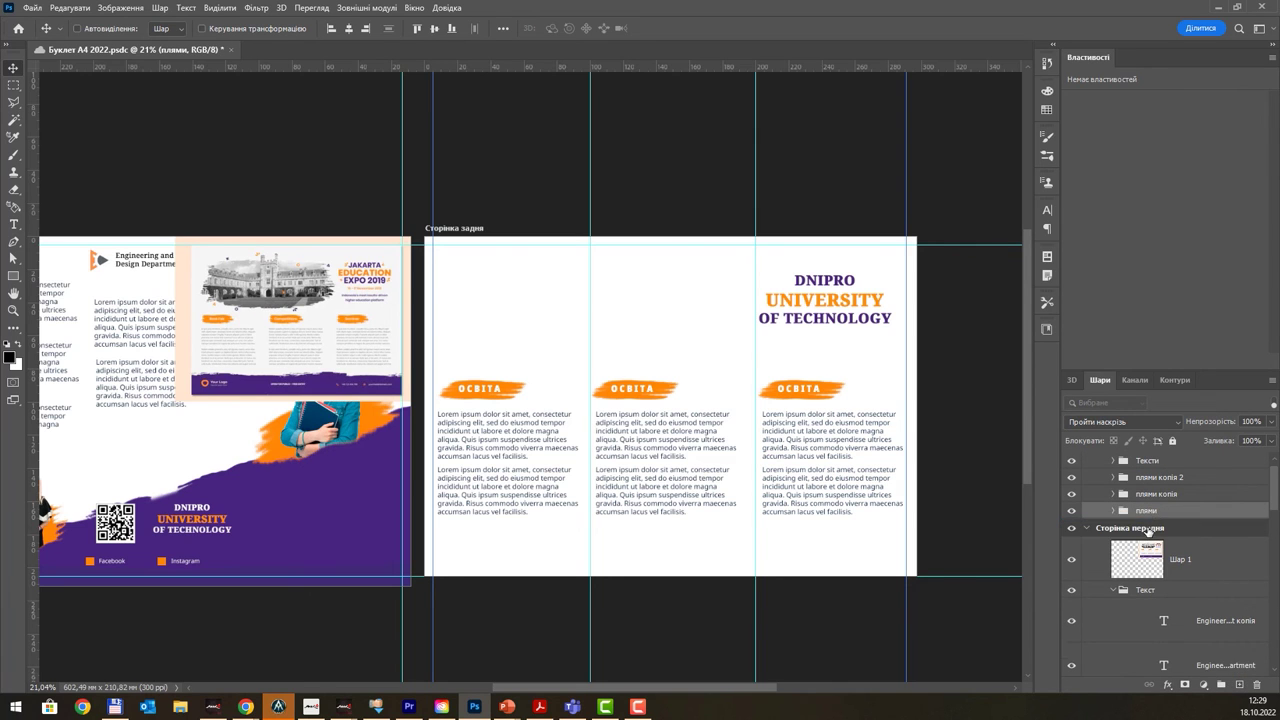
key(ctrl+g)
double_click(1150, 510)
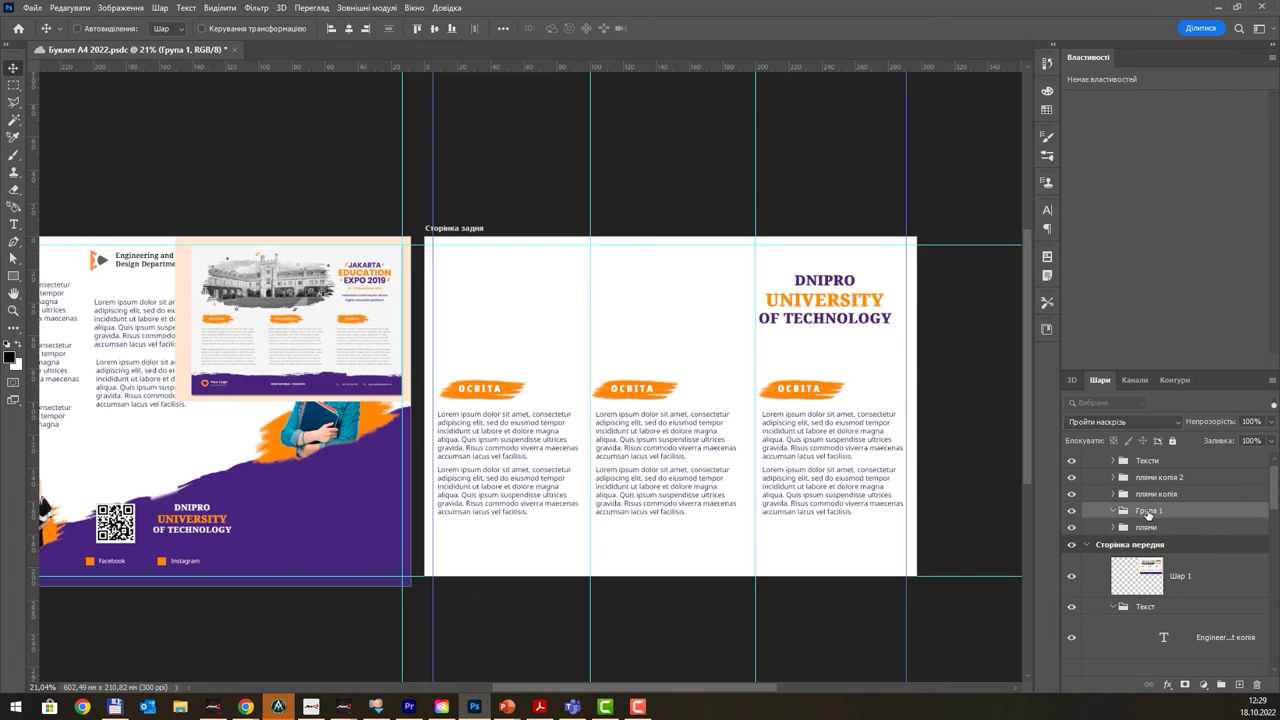
text(ТЛО)
key(Return)
drag(1148, 510, 1143, 535)
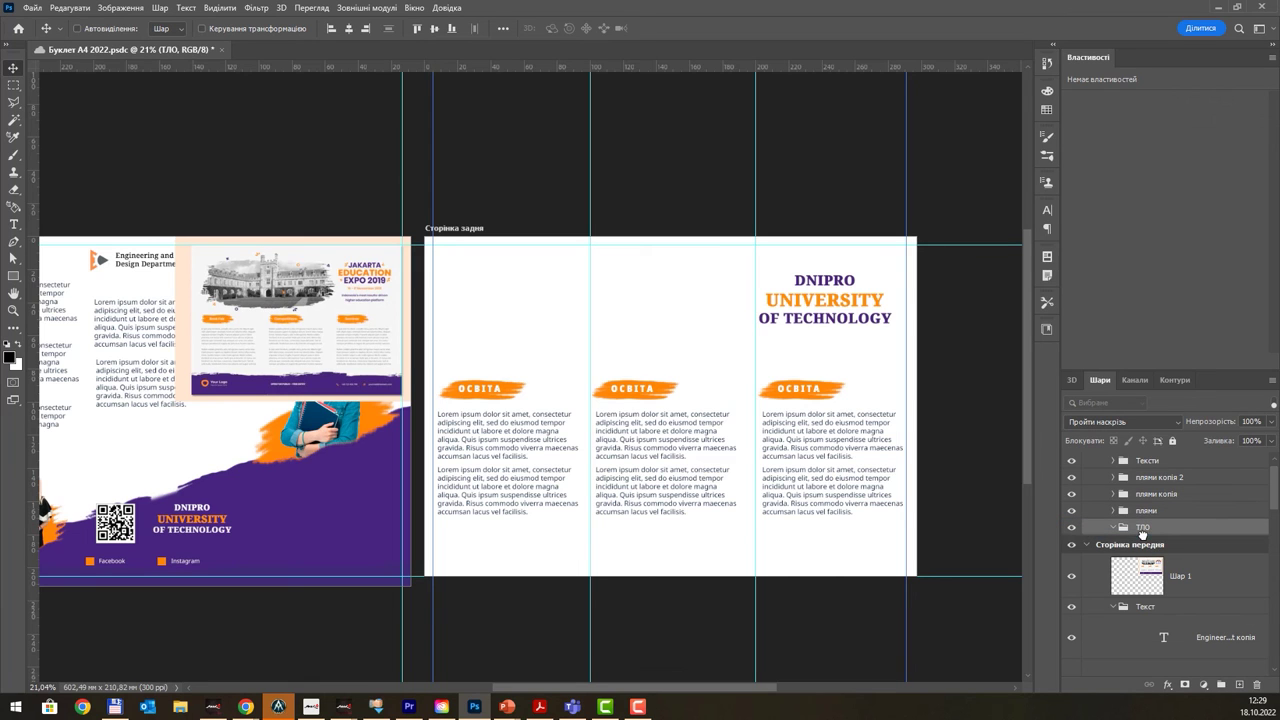
- Add two empty layers inside ТЛО, naming the upper one згори and the lower знизу
click(1238, 686)
click(1238, 686)
double_click(1208, 599)
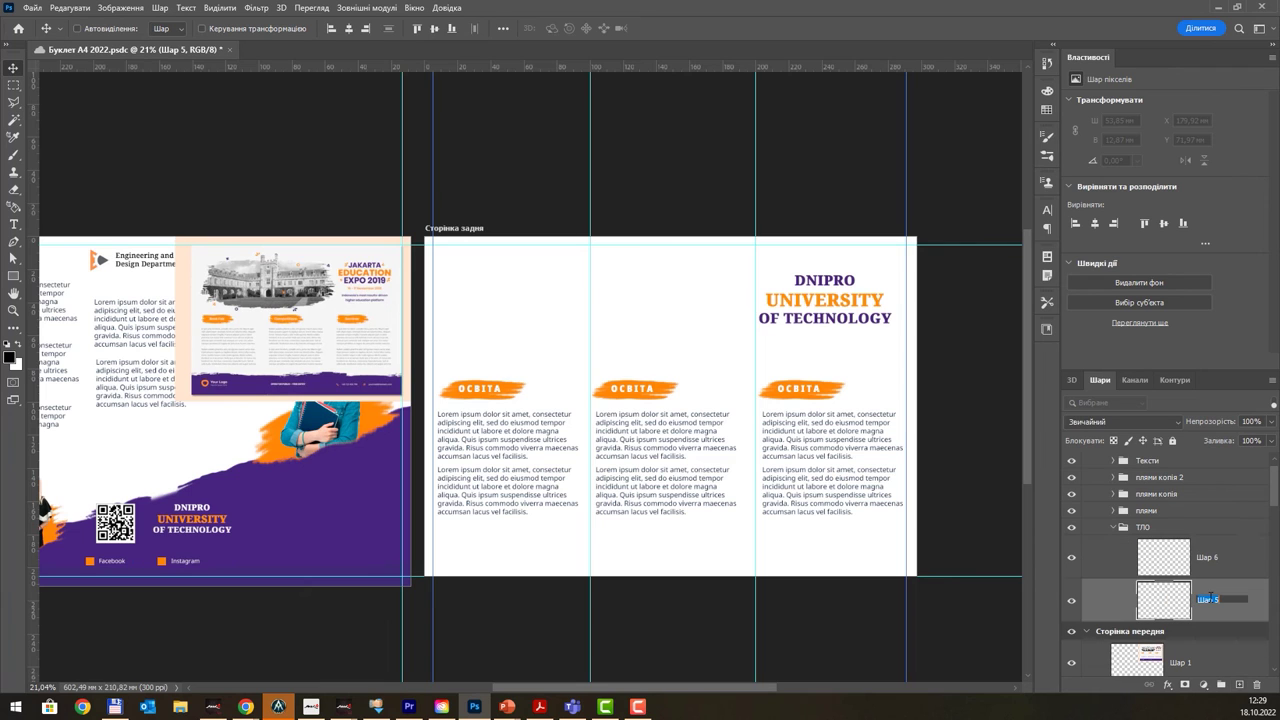
text(ф)
key(Return)
double_click(1208, 556)
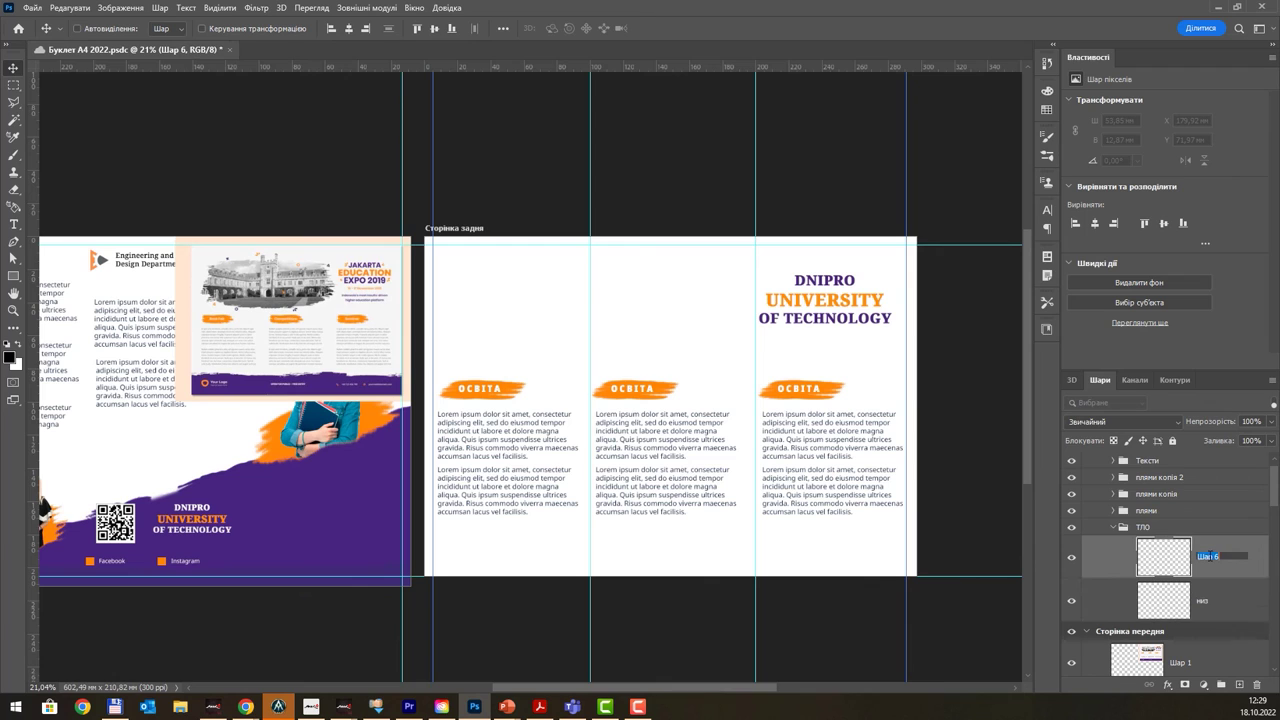
text(згори)
key(Return)
double_click(1201, 599)
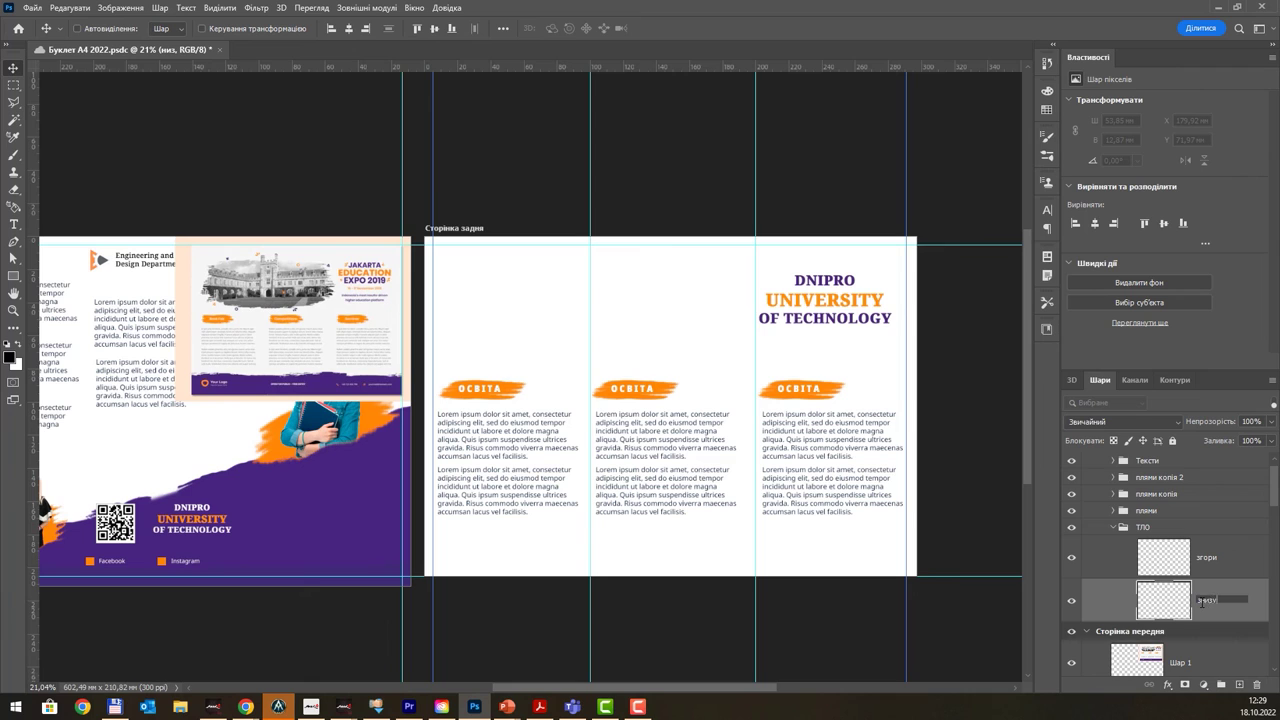
key(Return)
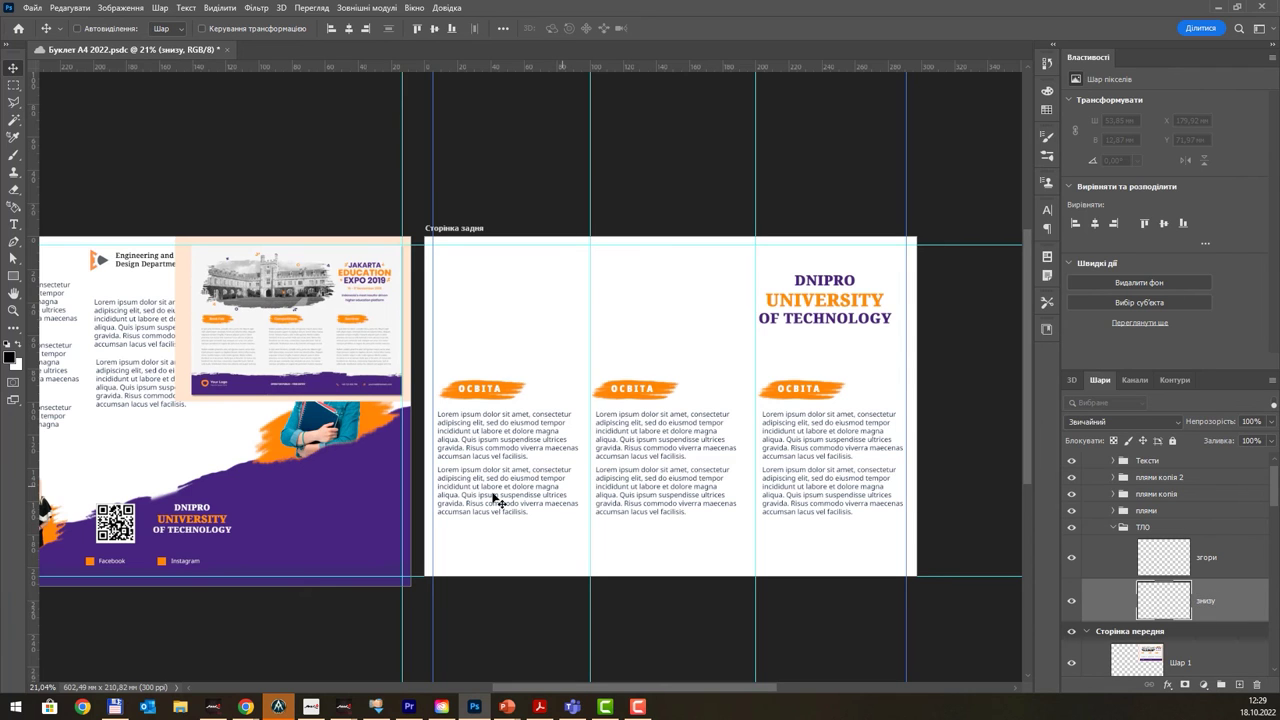
- Brush a purple torn-edge stroke along the back page's bottom edge on the знизу layer
key(b)
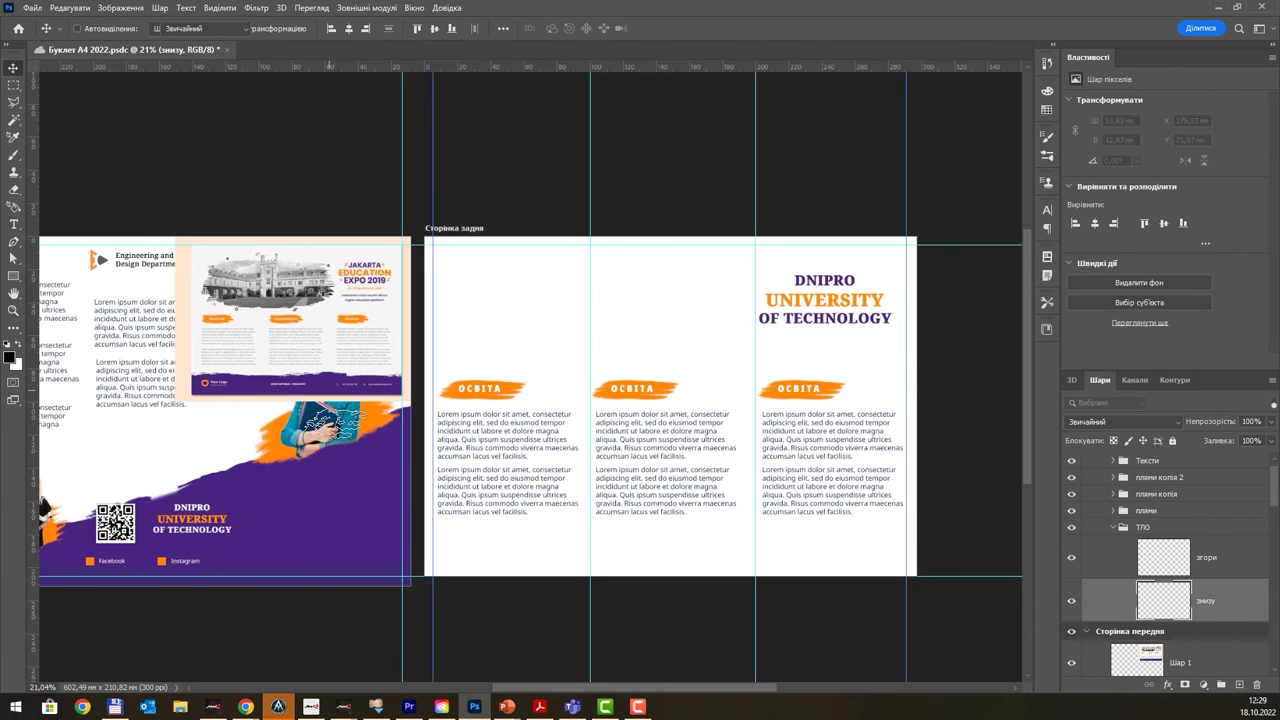
alt+click(330, 507)
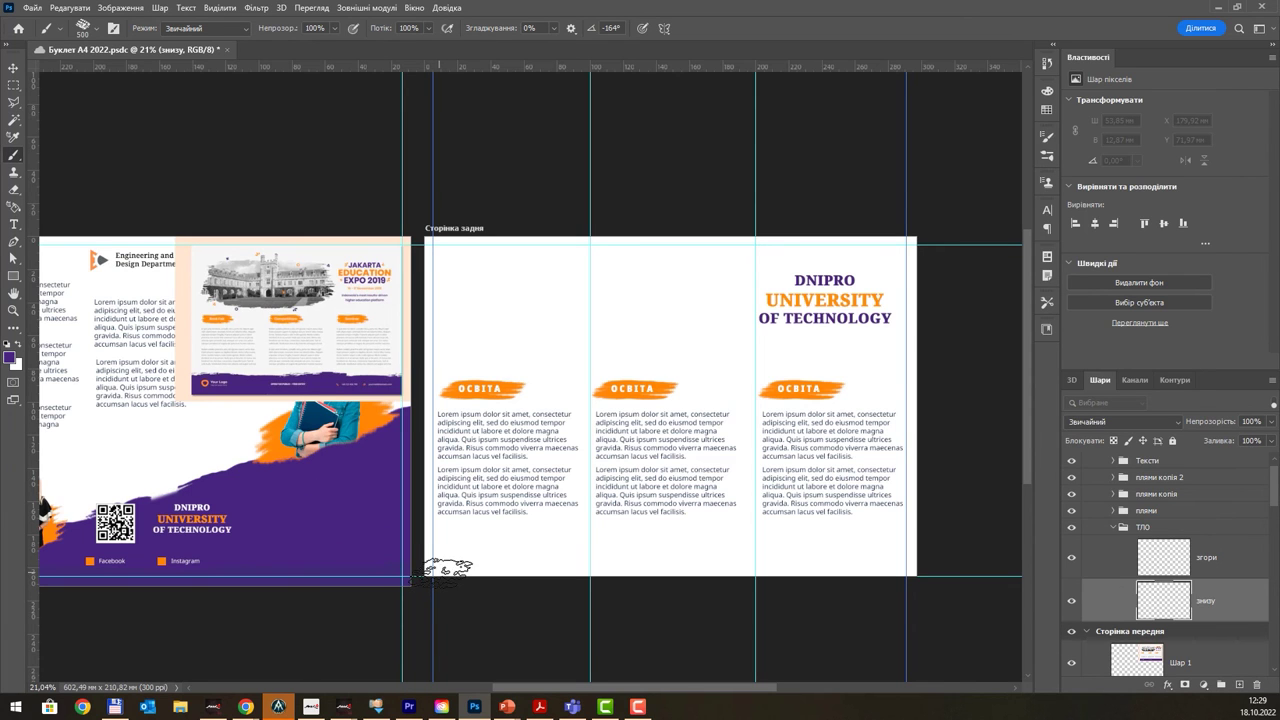
mouse_move(443, 562)
mouse_down()
mouse_move(928, 565)
mouse_move(540, 574)
mouse_move(410, 558)
mouse_move(560, 572)
mouse_move(582, 562)
mouse_up()
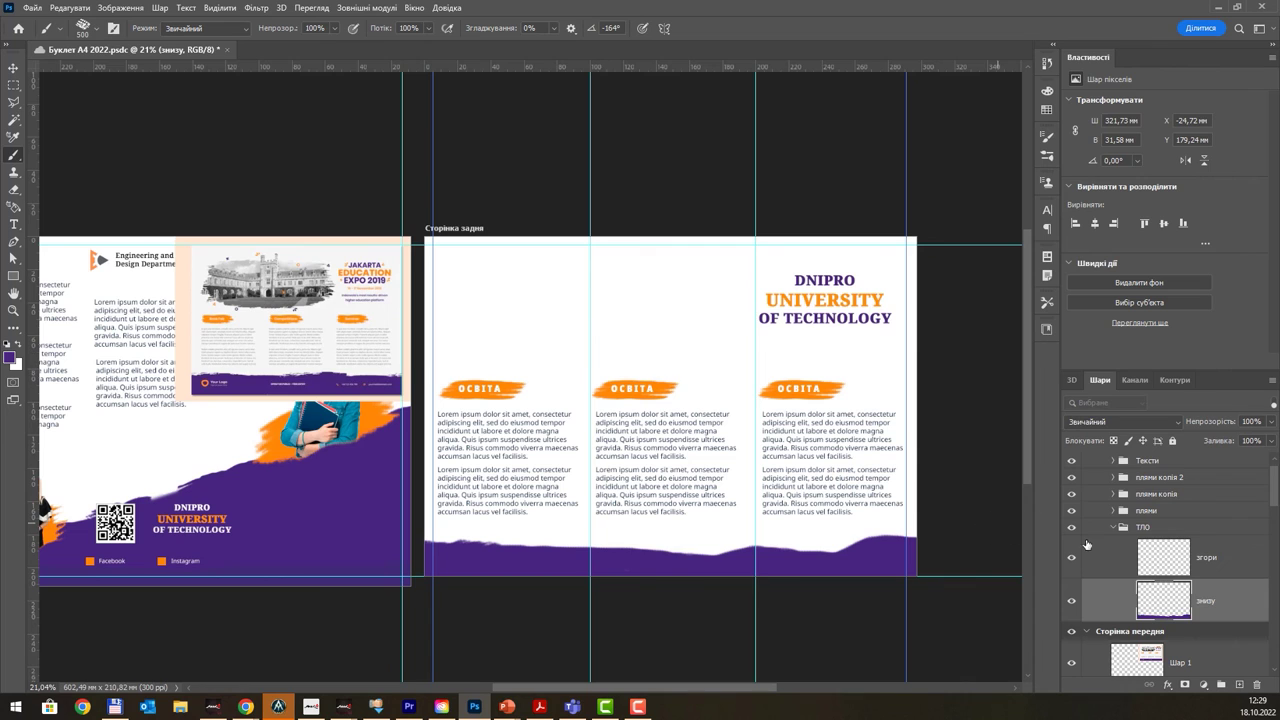
click(1187, 558)
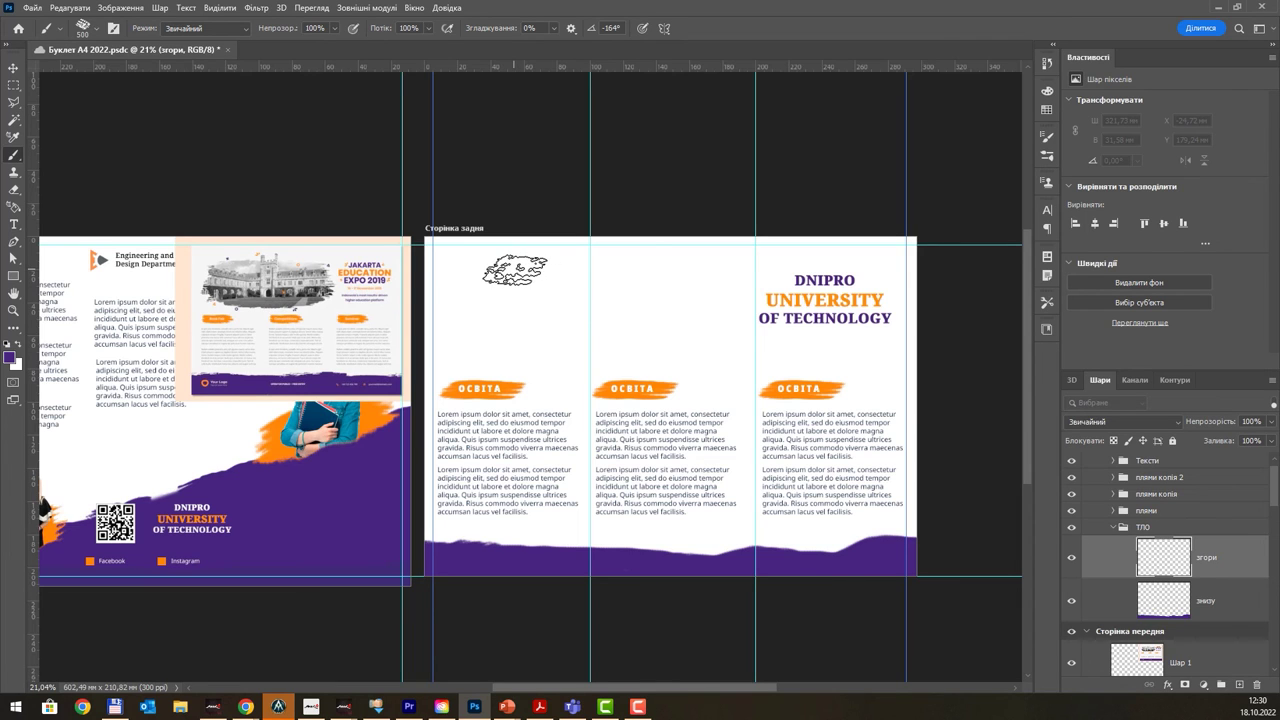
- Paint a purple blob across the back page's top, rotating the brush tip to -119°
mouse_move(515, 270)
mouse_down()
mouse_move(740, 268)
mouse_move(727, 301)
mouse_move(667, 314)
mouse_move(640, 292)
mouse_move(530, 290)
mouse_move(630, 305)
mouse_move(590, 325)
mouse_move(550, 320)
mouse_move(487, 285)
mouse_move(495, 275)
mouse_move(455, 278)
mouse_move(478, 302)
mouse_move(513, 303)
mouse_move(499, 314)
mouse_up()
mouse_move(727, 308)
mouse_down()
mouse_move(740, 314)
mouse_move(690, 305)
mouse_move(722, 283)
mouse_up()
right_click(720, 282)
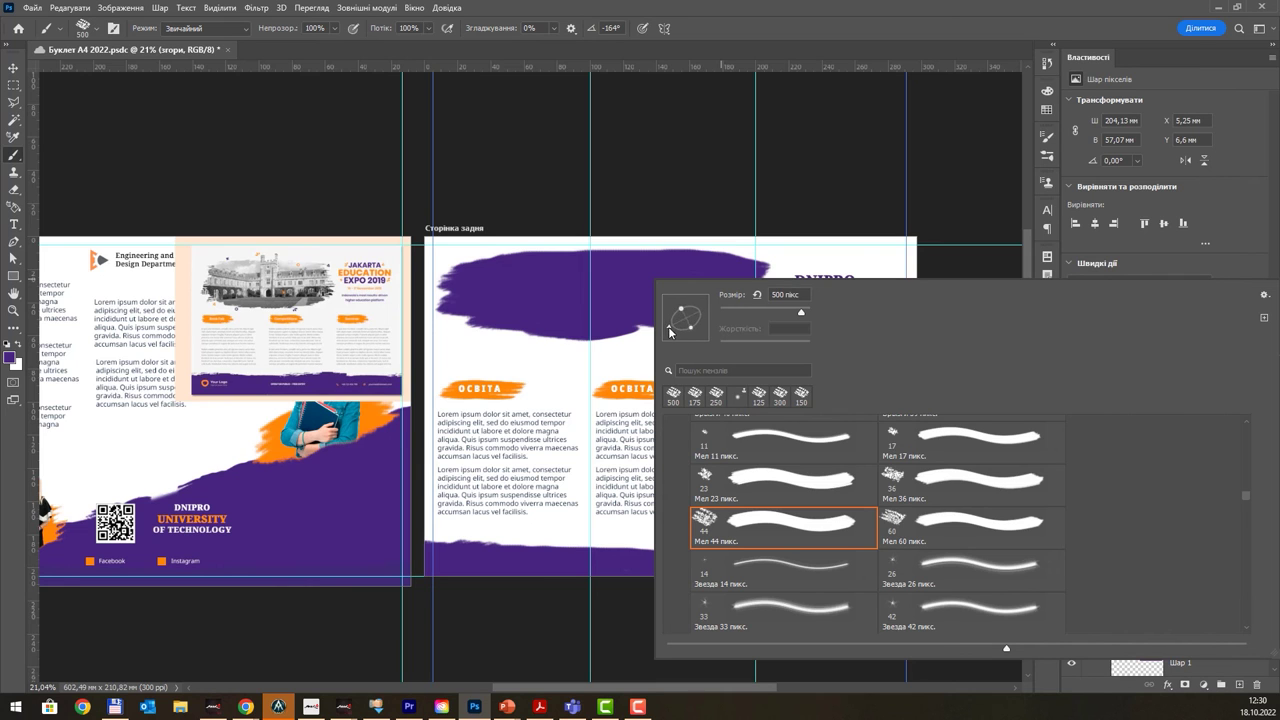
drag(666, 325, 680, 340)
click(825, 110)
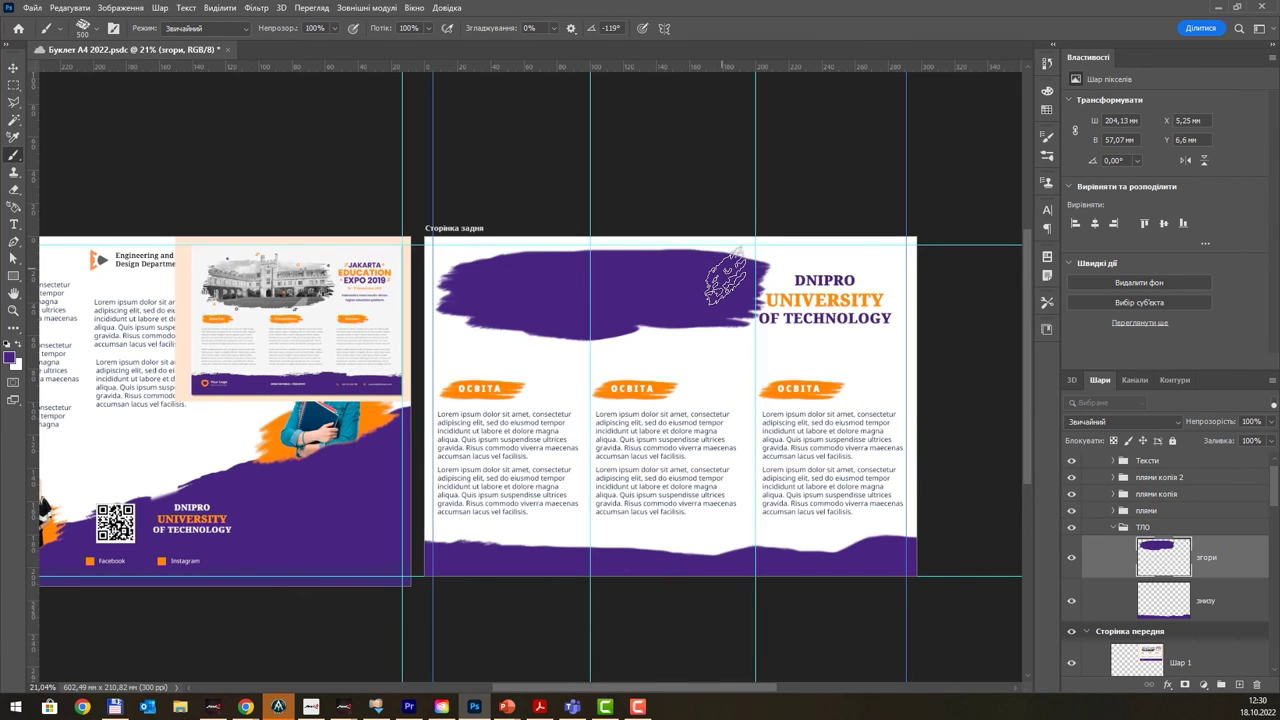
click(751, 289)
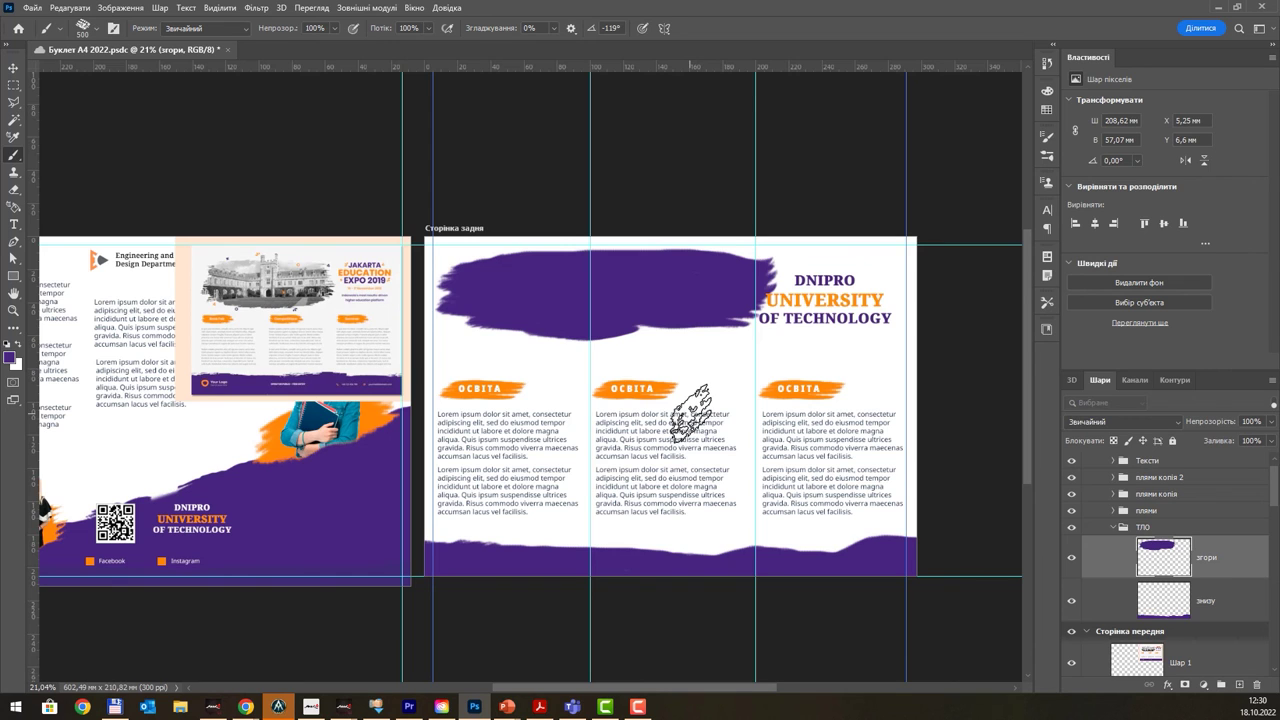
- Narrow the purple blob so it clears the title, then thicken its lower edge
key(ctrl+t)
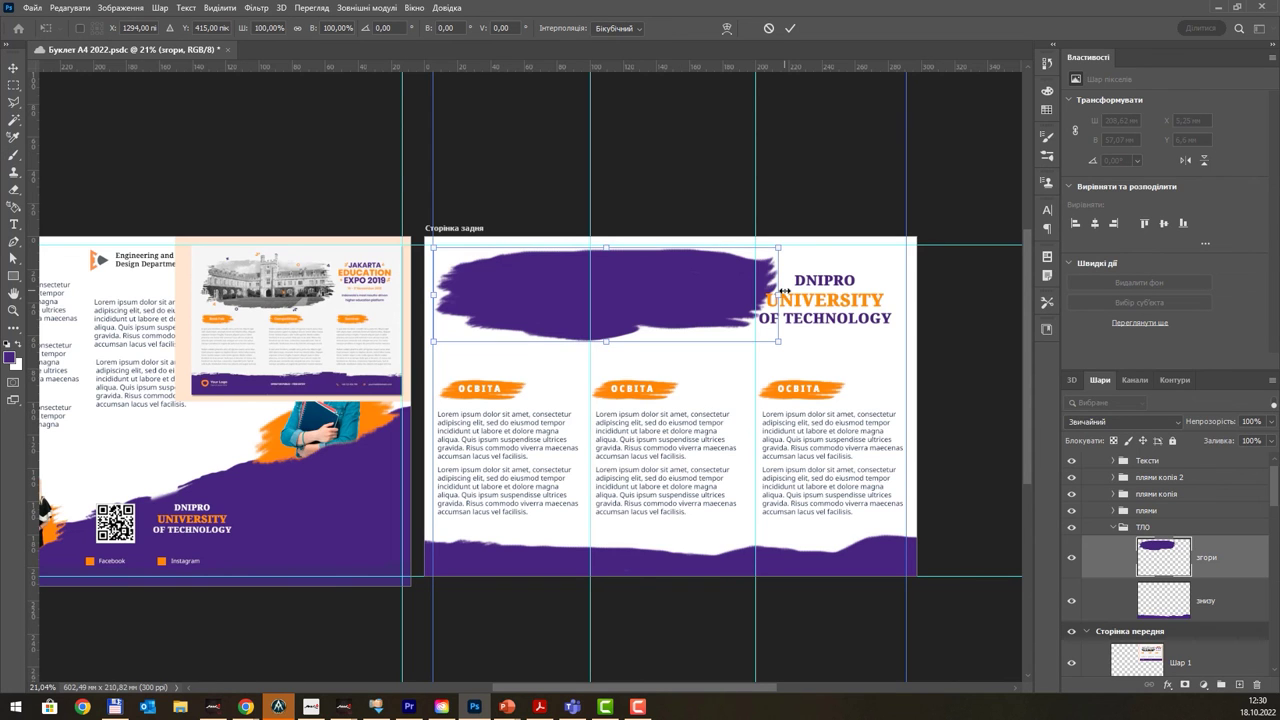
drag(784, 291, 760, 291)
key(b)
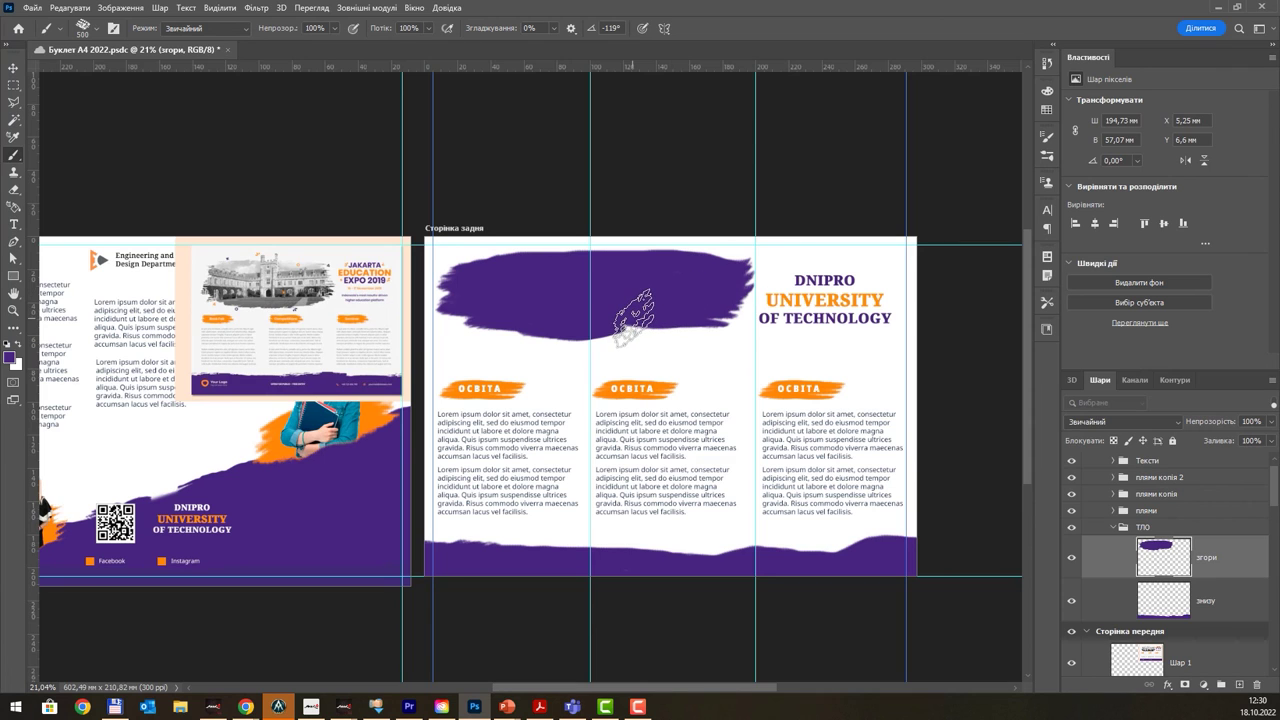
drag(617, 316, 682, 312)
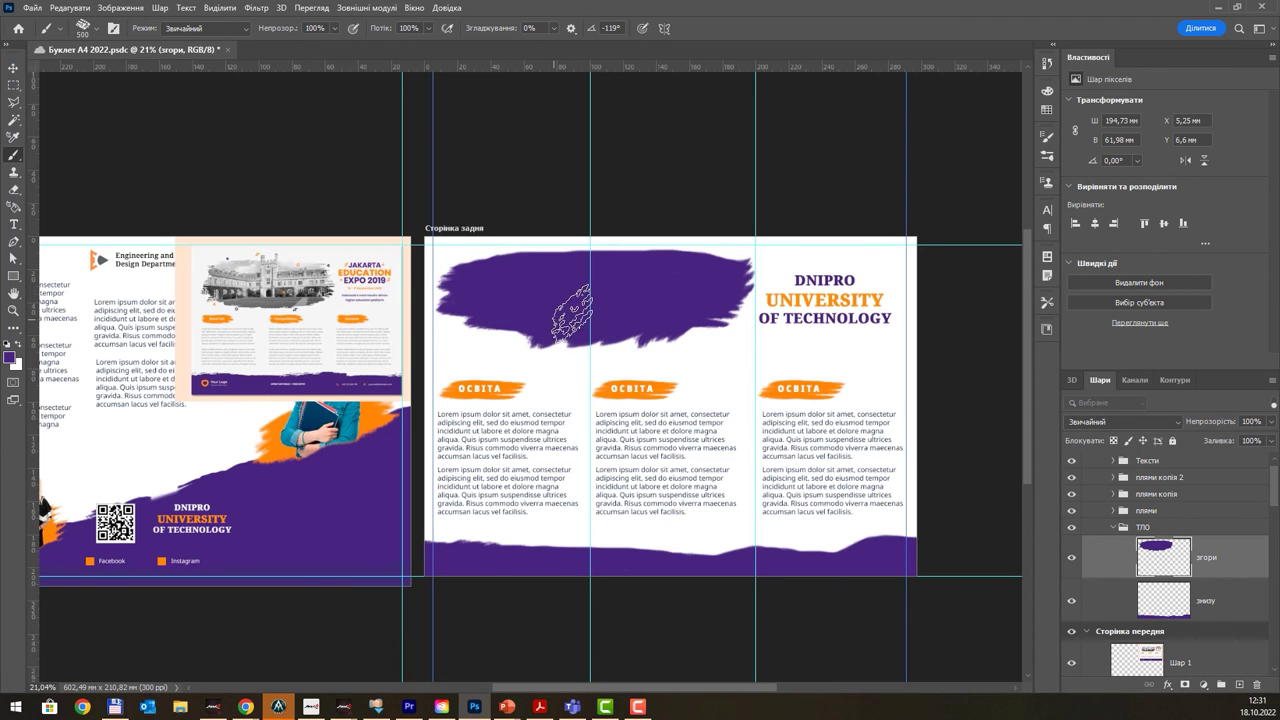
drag(563, 294, 533, 313)
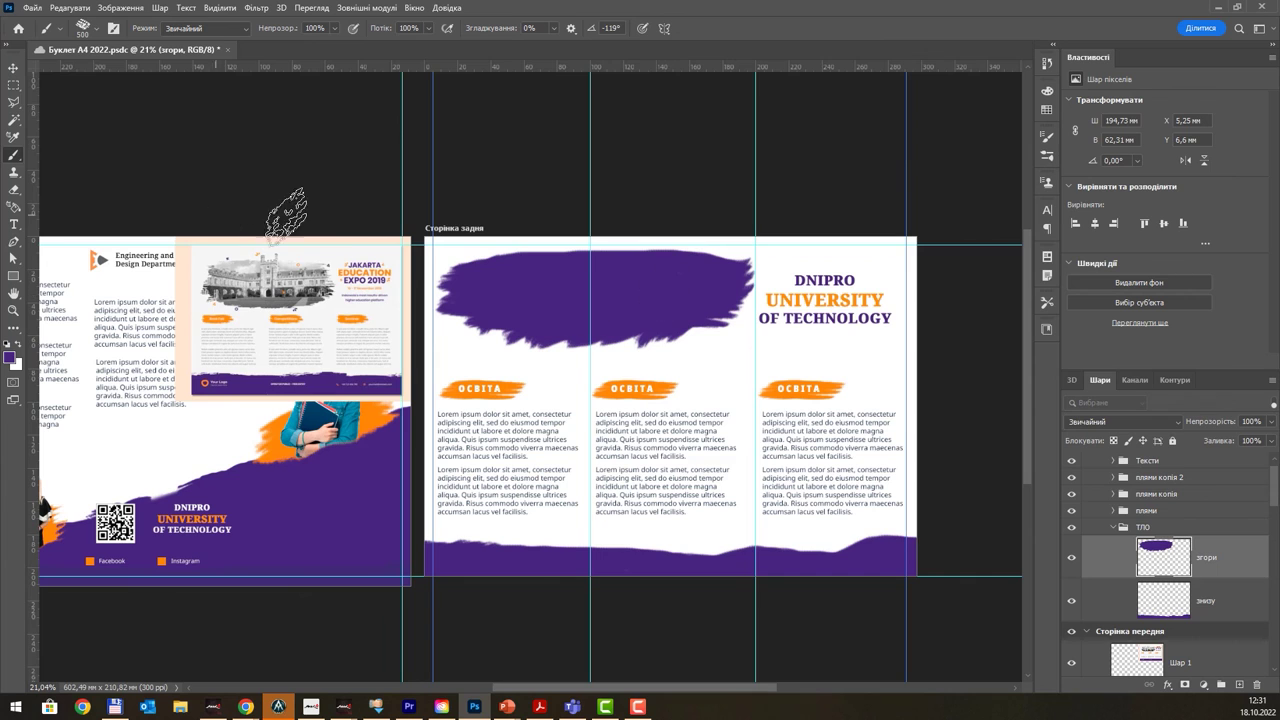
- Discard the small pasted building photo from the back page and paste the full-size photo into Paint
key(v)
key(ctrl+v)
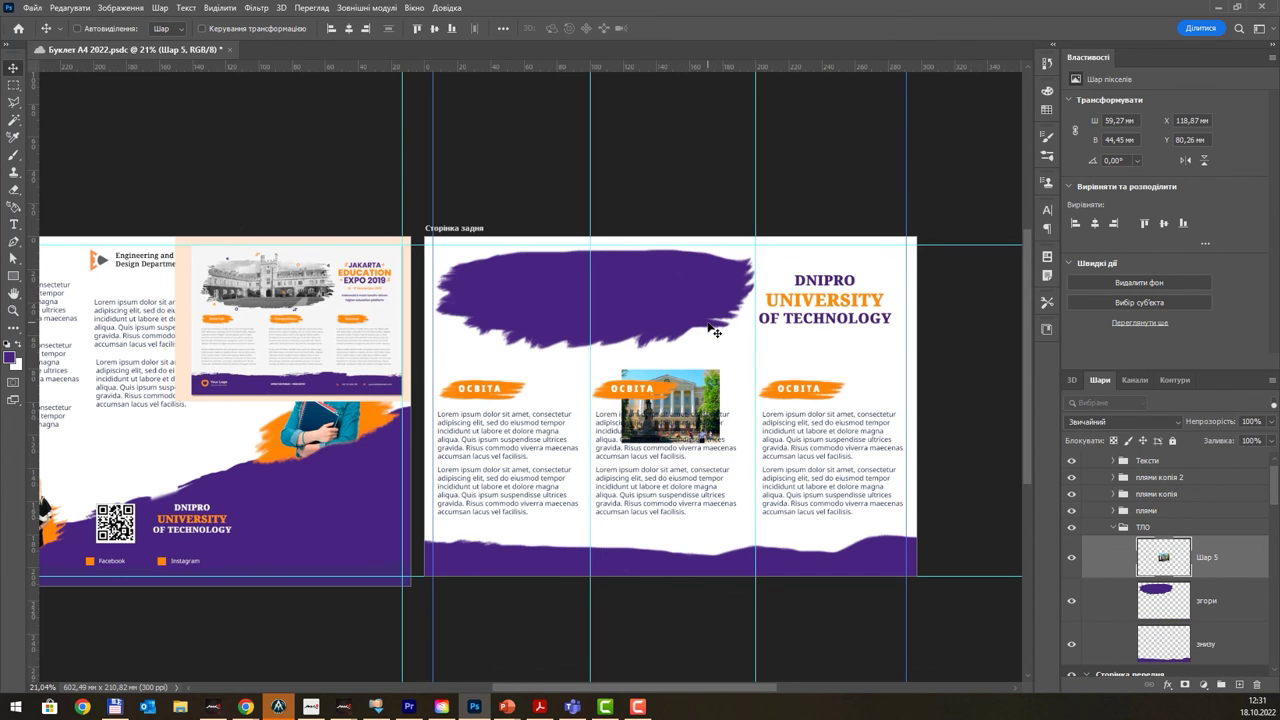
key(ctrl+z)
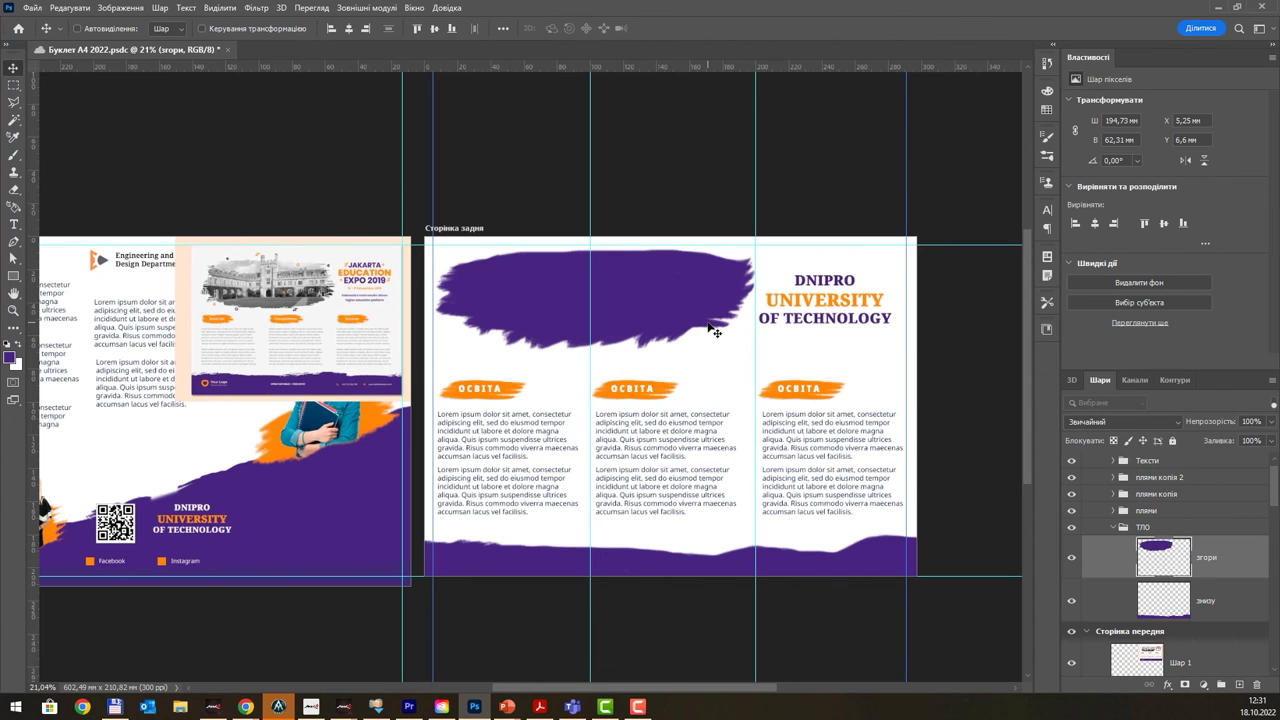
key(alt+Tab)
key(ctrl+v)
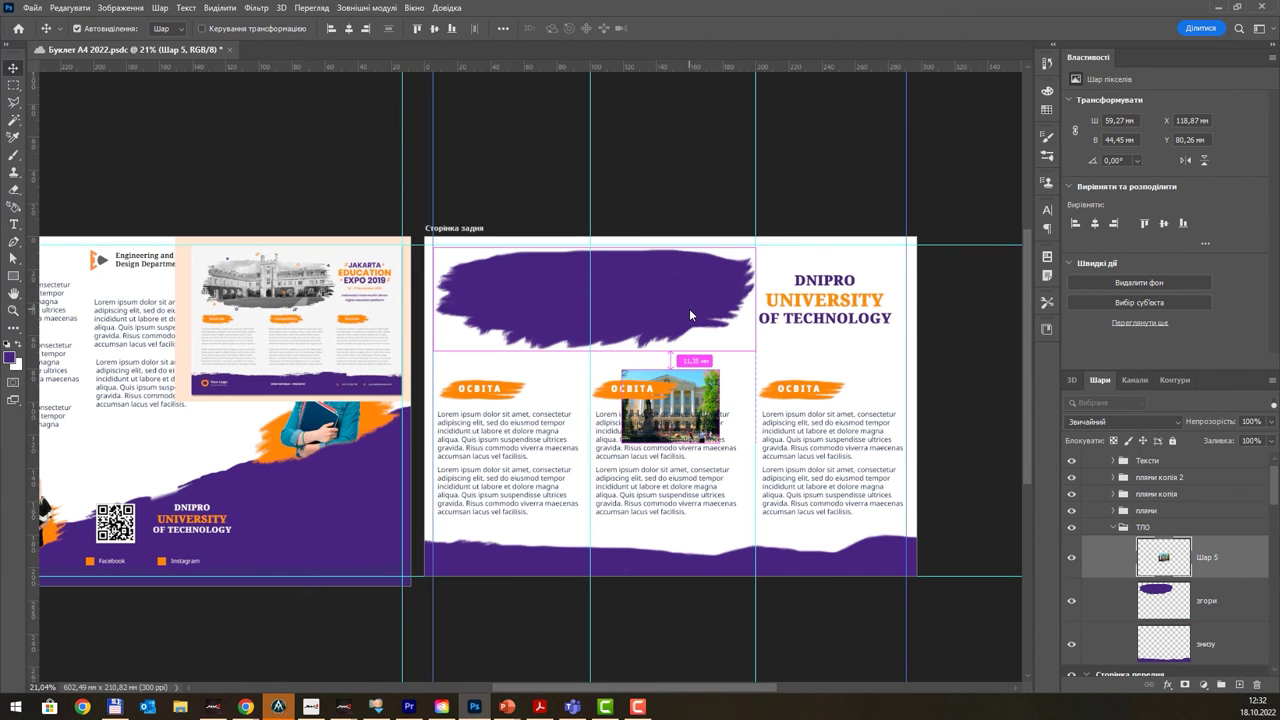
key(Delete)
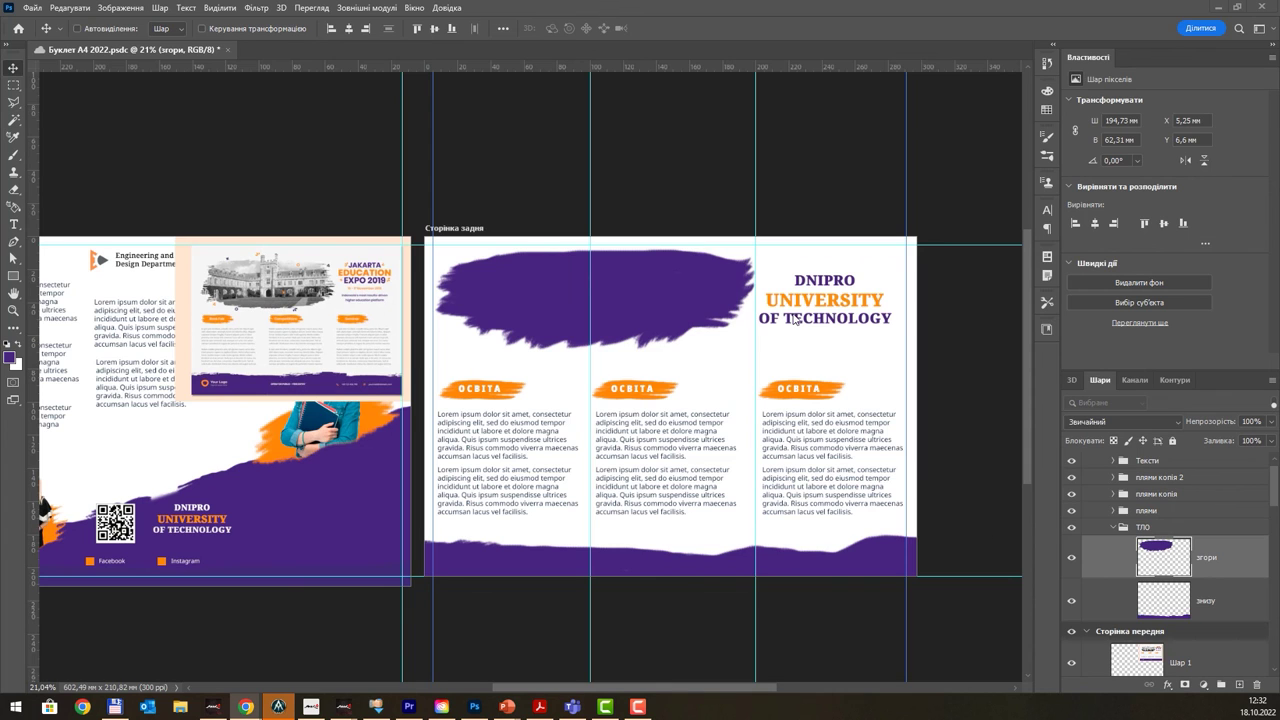
click(692, 300)
key(ctrl+v)
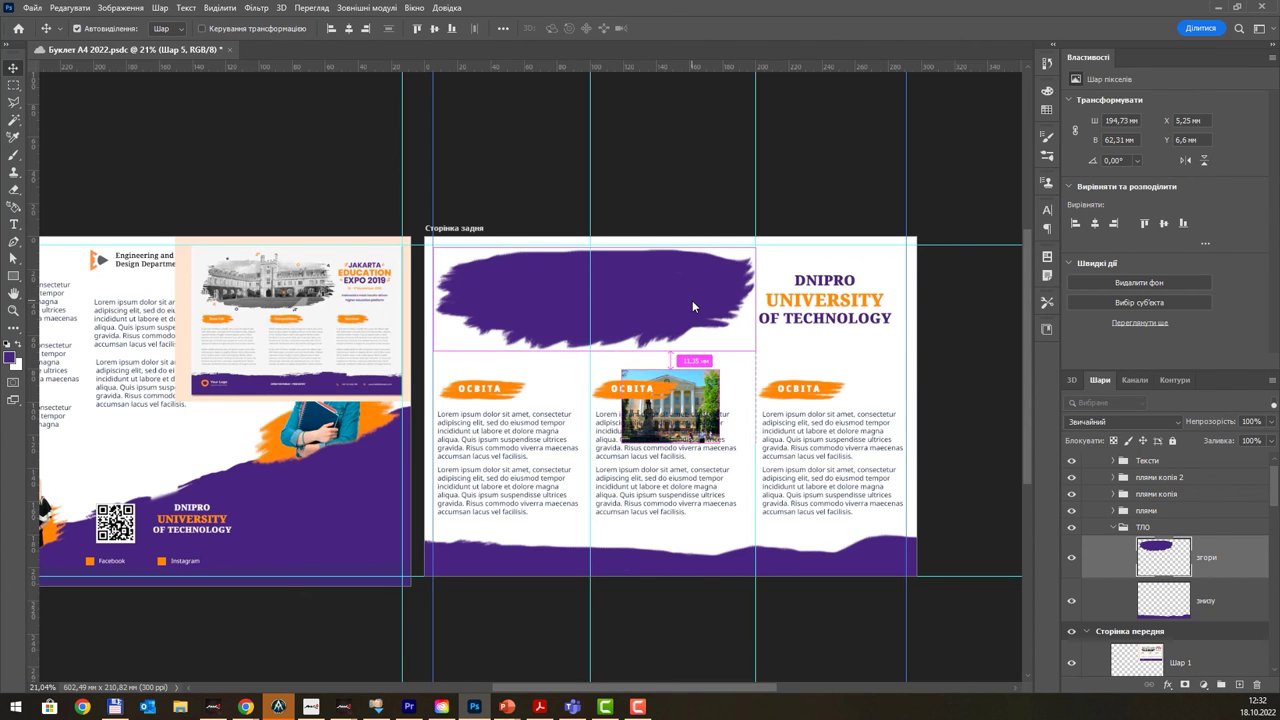
key(ctrl+z)
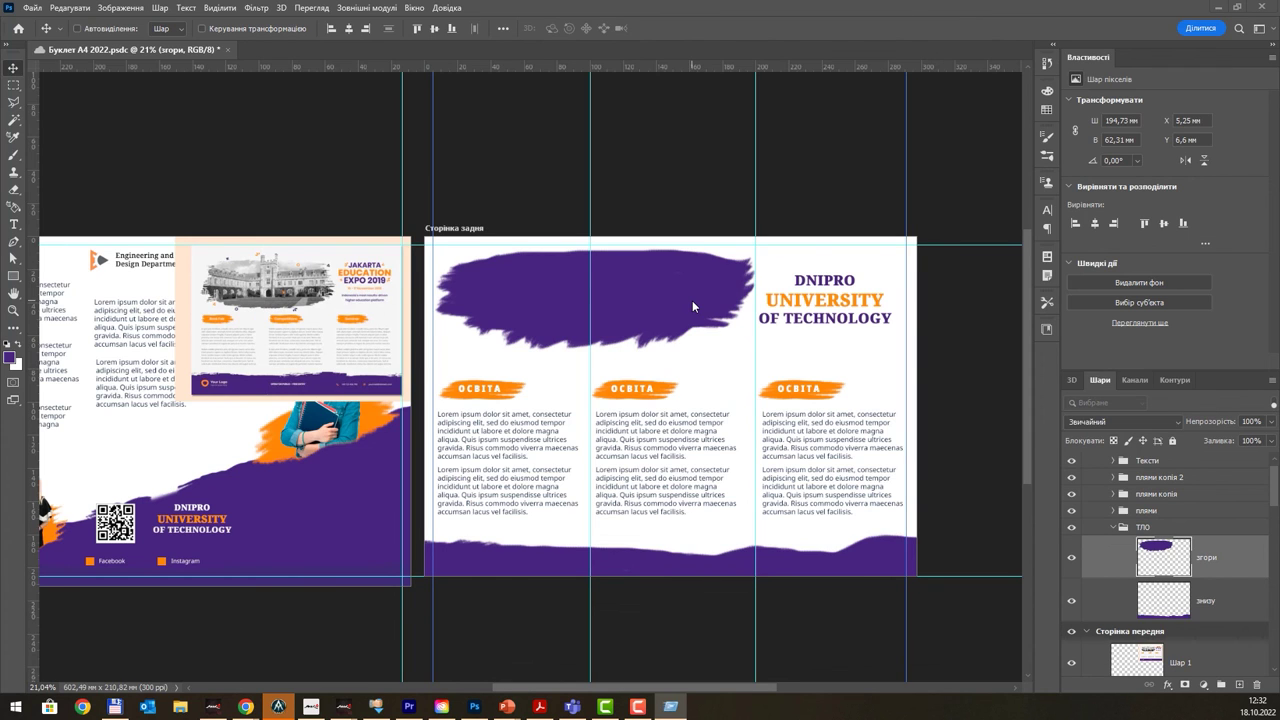
key(ctrl+v)
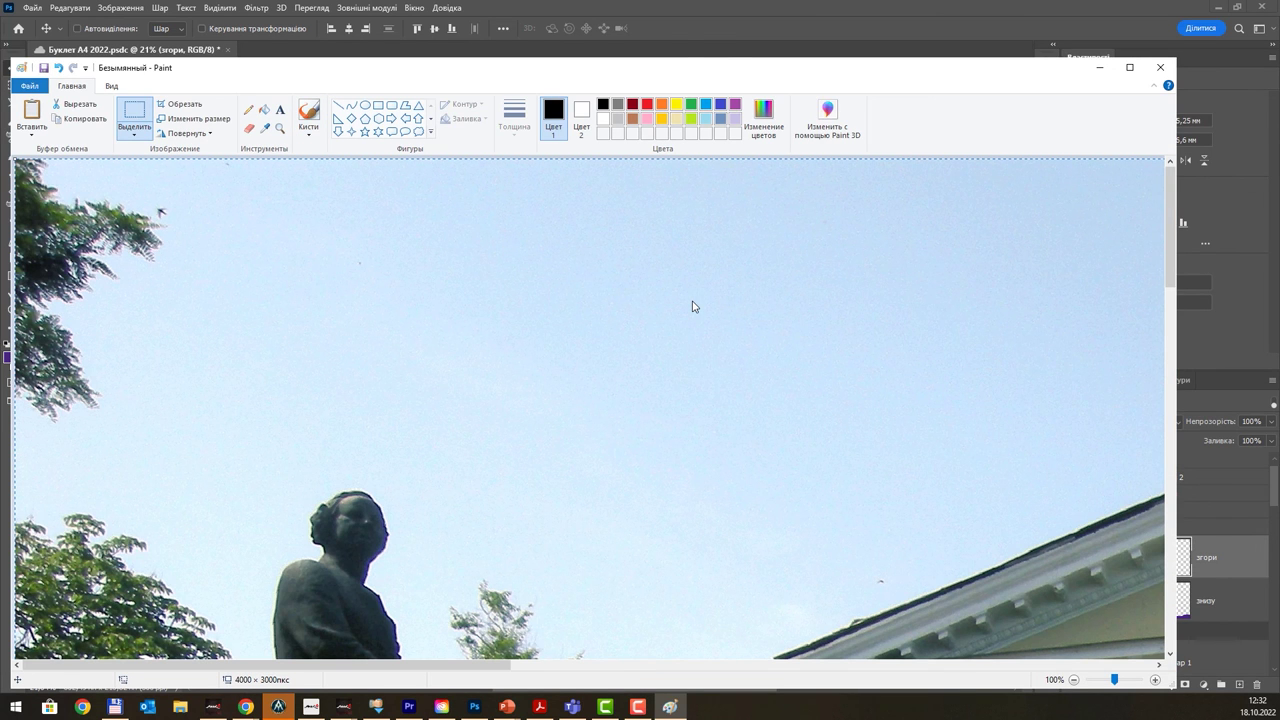
- Paste the full-size building photo and scale it to about 192×144 mm over the left two panels
click(690, 14)
key(ctrl+v)
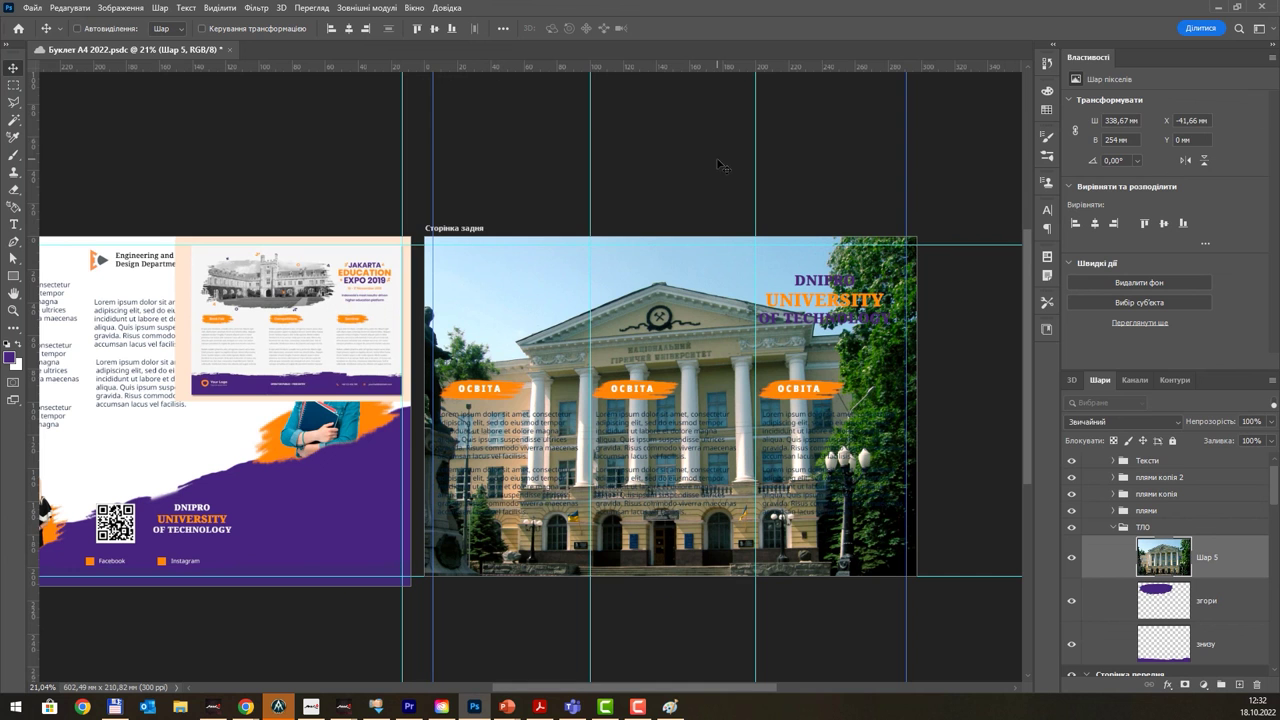
key(ctrl+t)
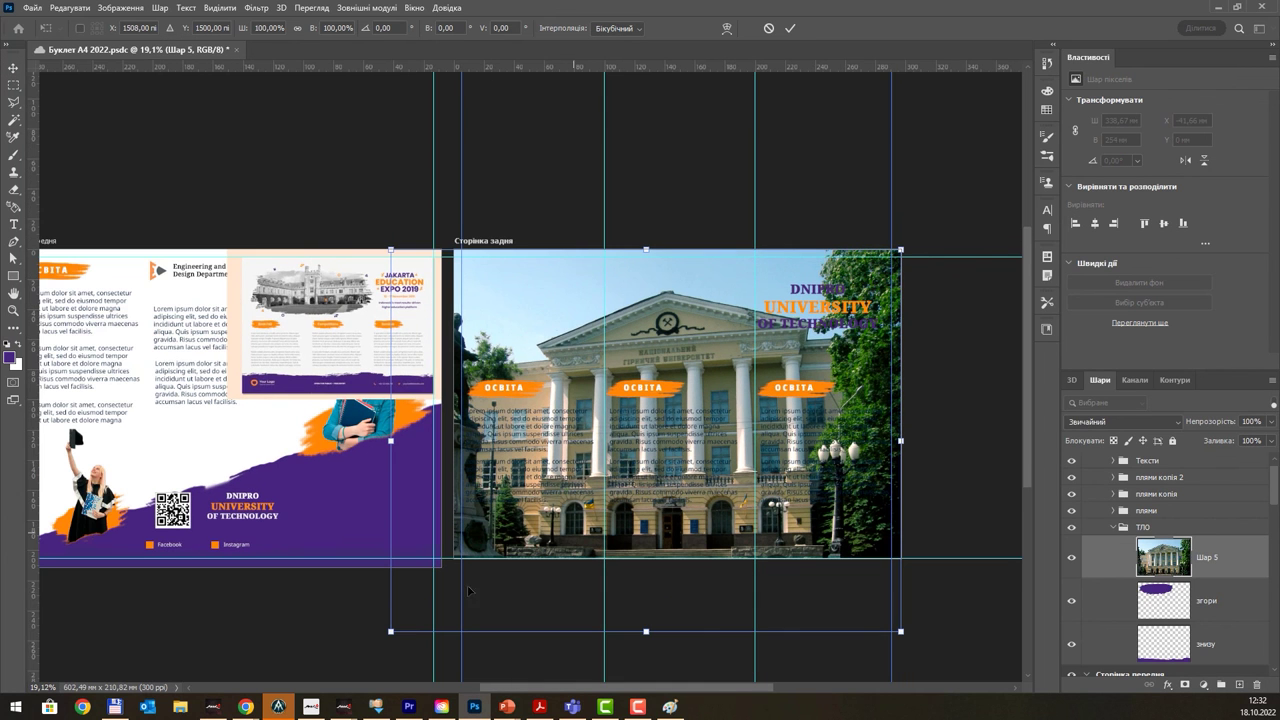
drag(383, 633, 628, 459)
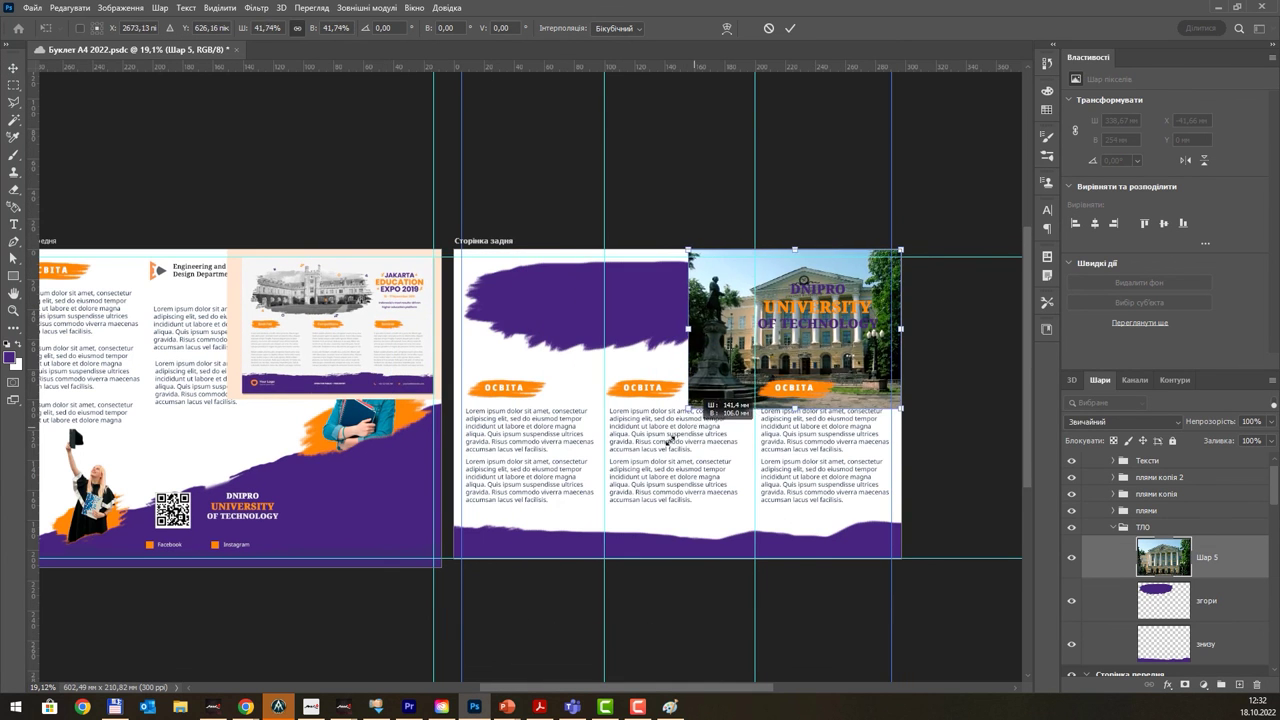
mouse_move(699, 309)
mouse_down()
mouse_move(535, 300)
mouse_move(538, 310)
mouse_move(532, 298)
mouse_up()
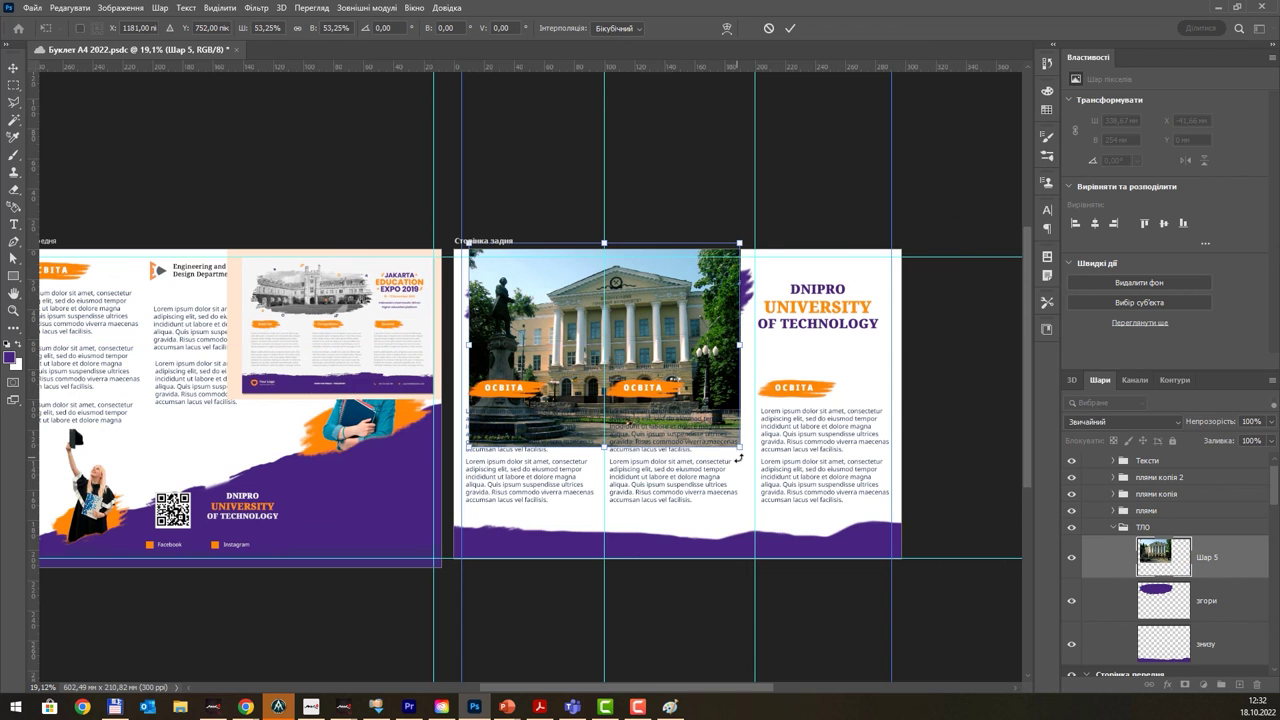
mouse_move(738, 450)
mouse_down()
mouse_move(747, 439)
mouse_move(755, 456)
mouse_up()
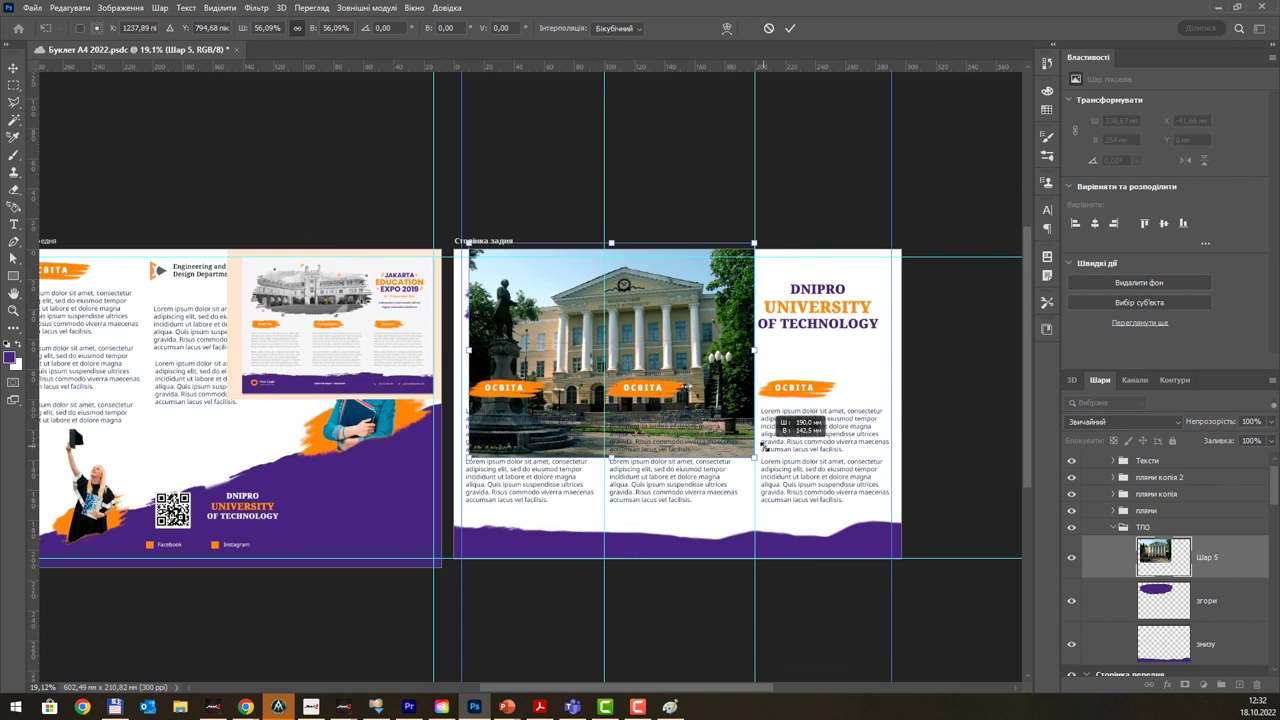
key(Return)
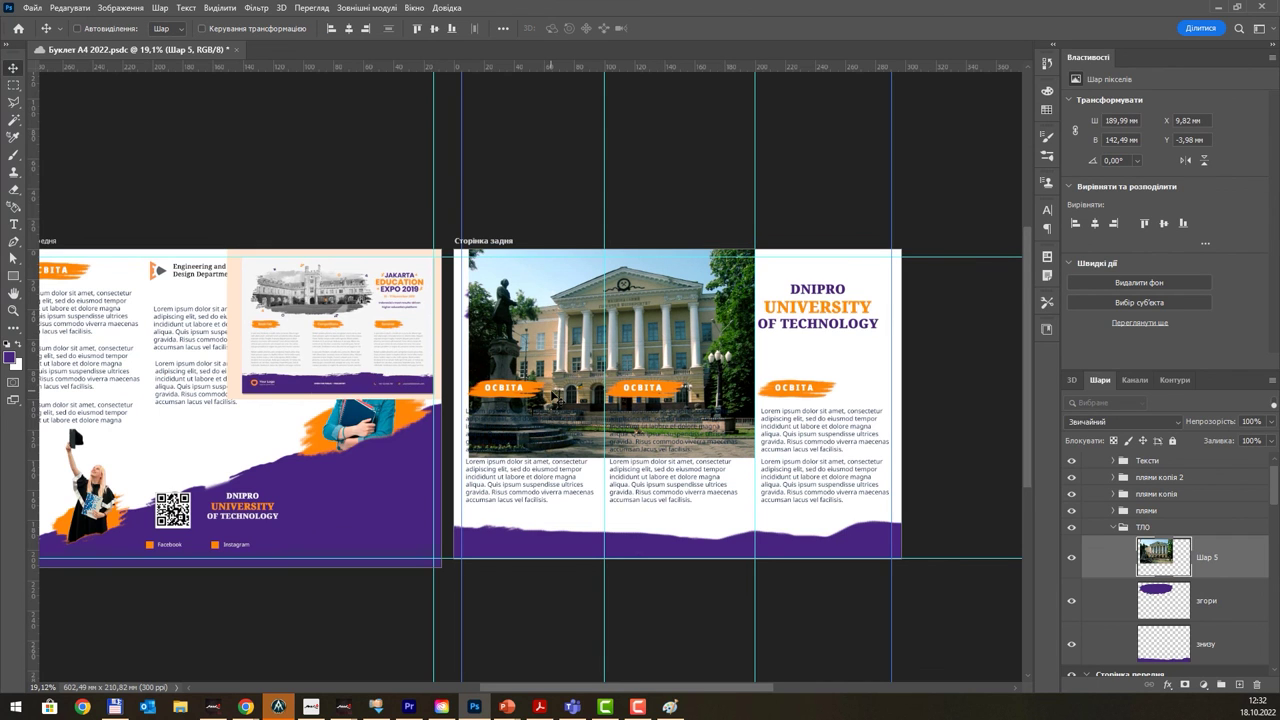
drag(553, 397, 550, 397)
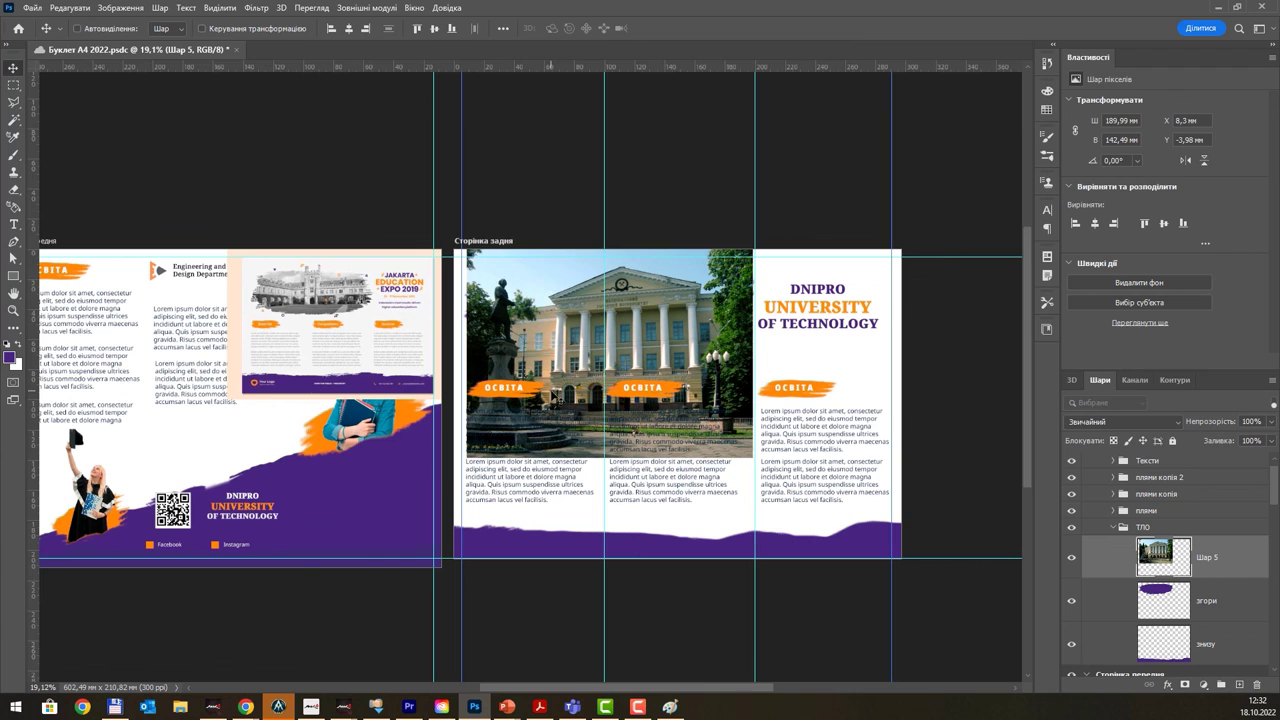
key(ctrl+t)
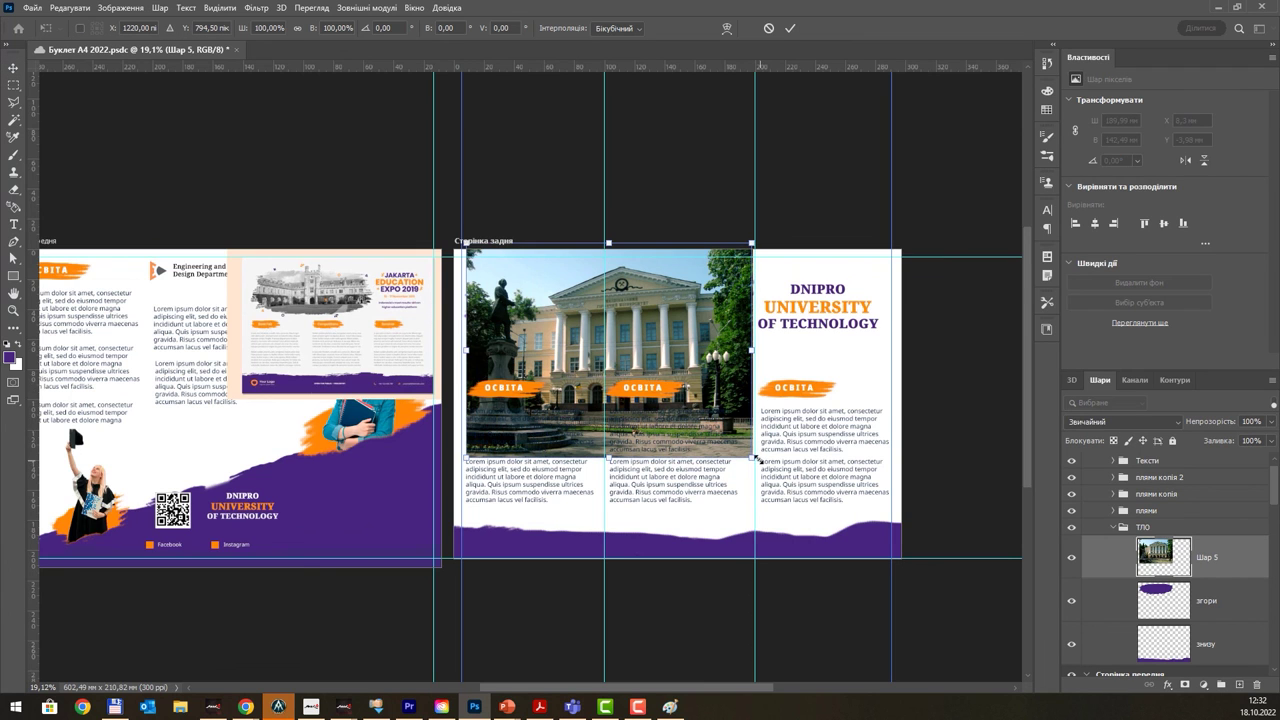
drag(752, 456, 756, 461)
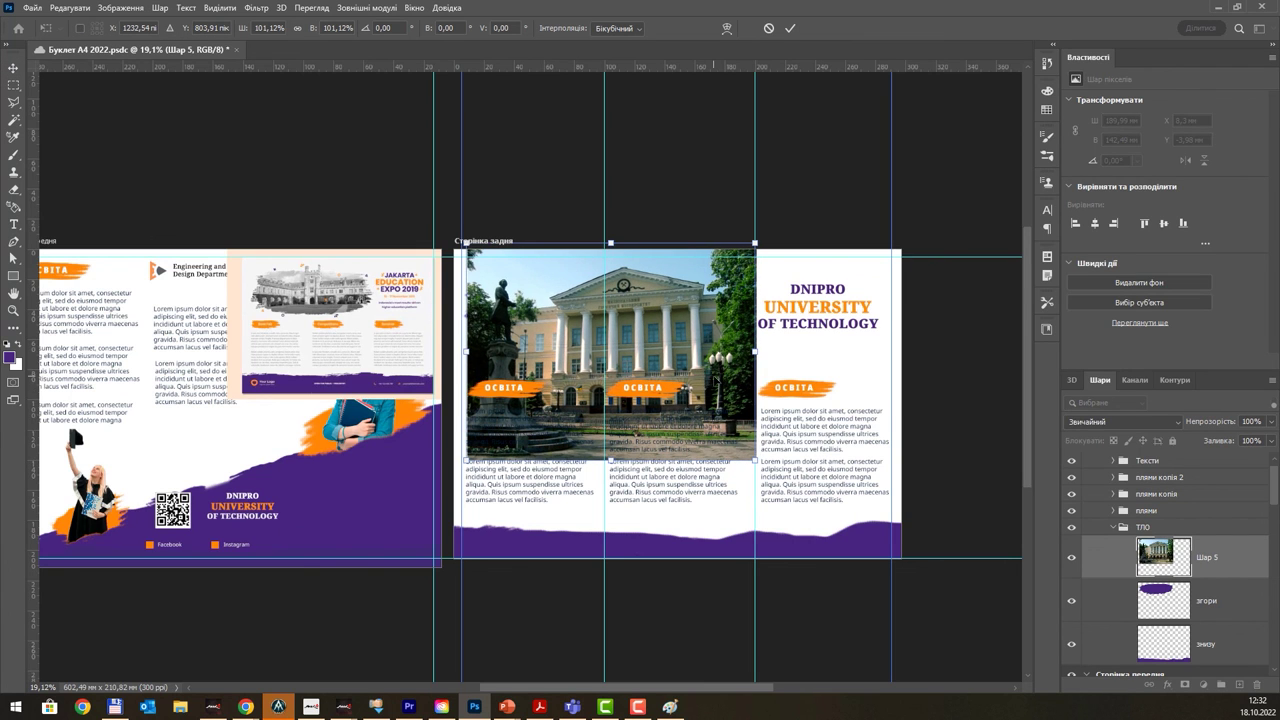
key(Return)
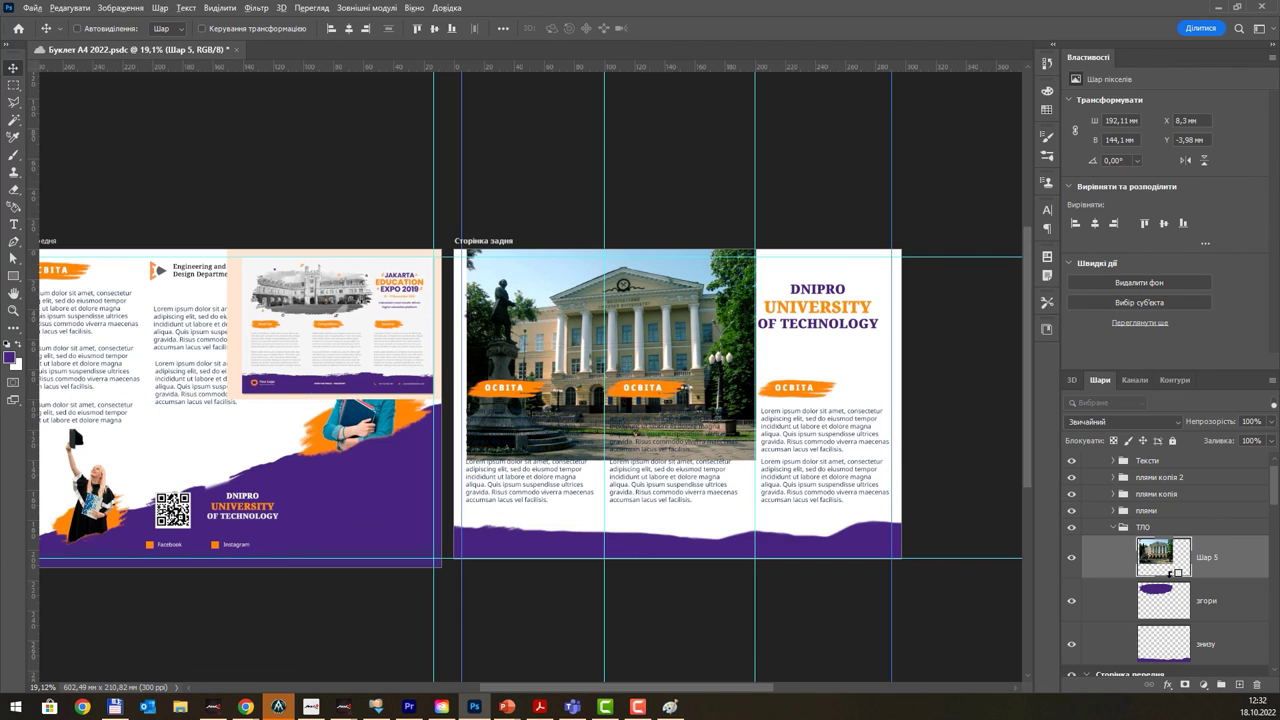
- Clip the building photo into the torn purple blob shape and load its outline as a selection
alt+click(1177, 573)
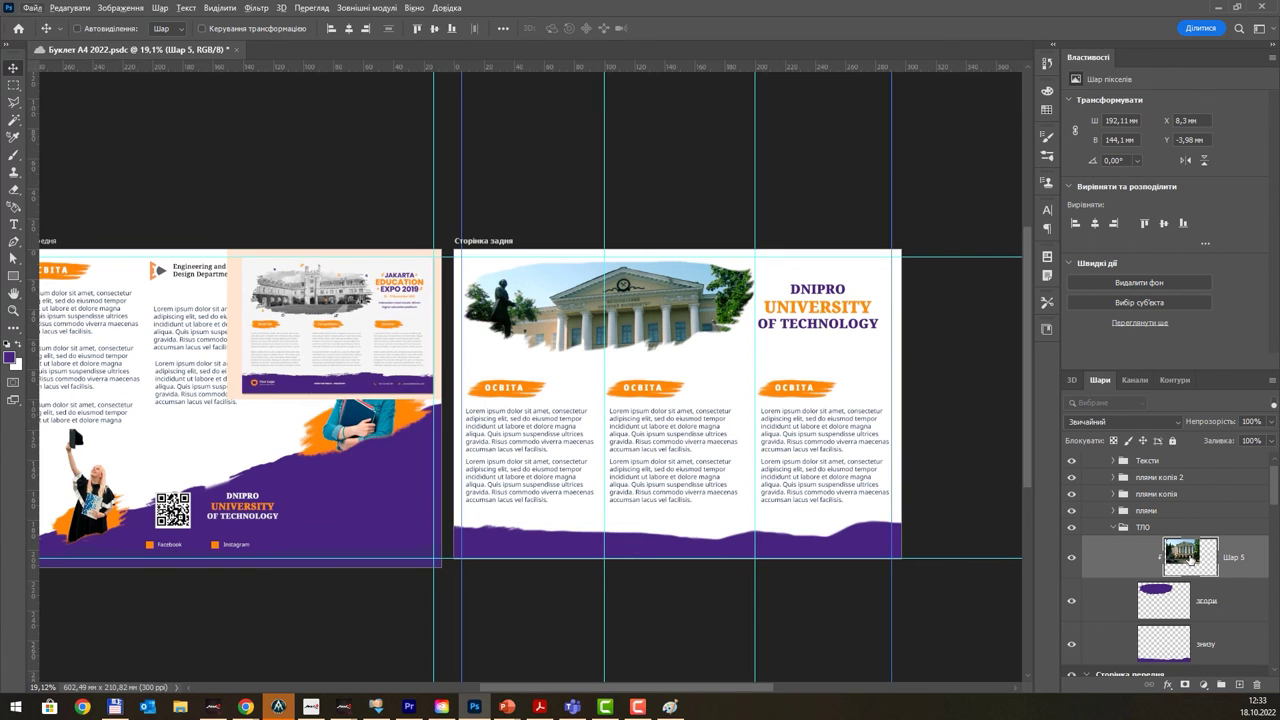
key(ctrl)
ctrl+click(1168, 605)
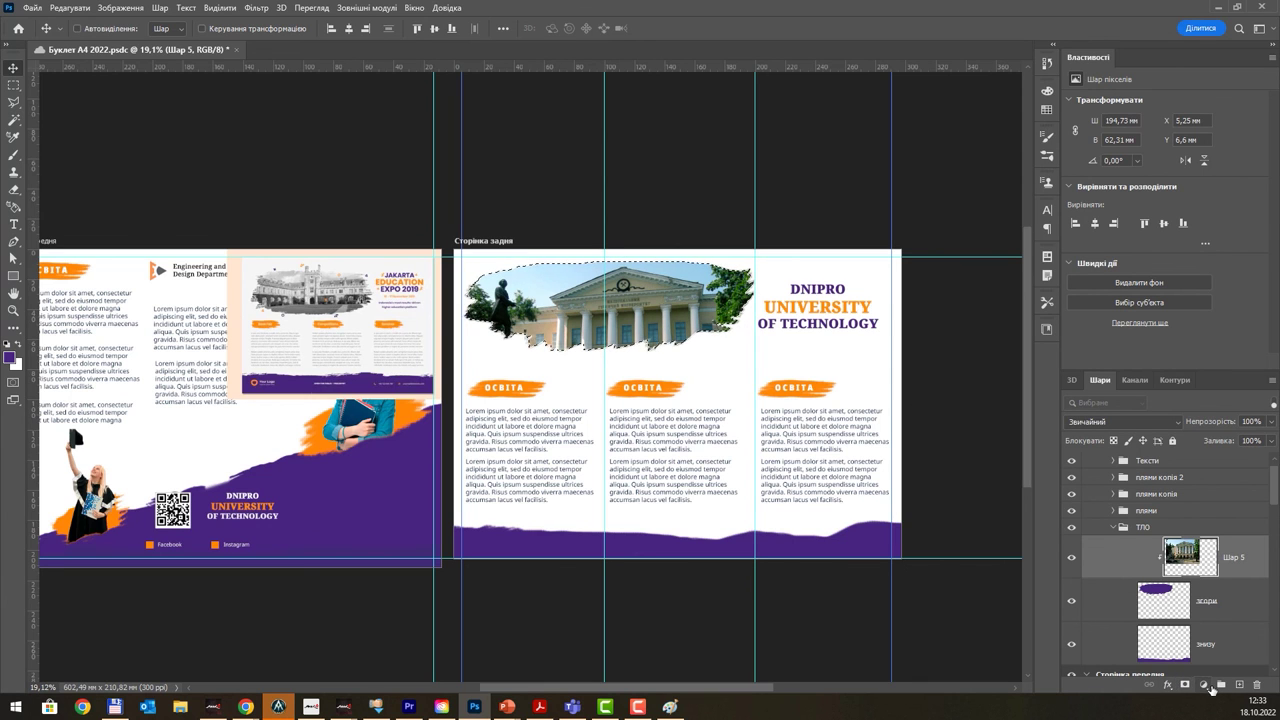
- Add a Hue/Saturation adjustment to the building photo with Saturation -100 and Lightness +20
click(1206, 686)
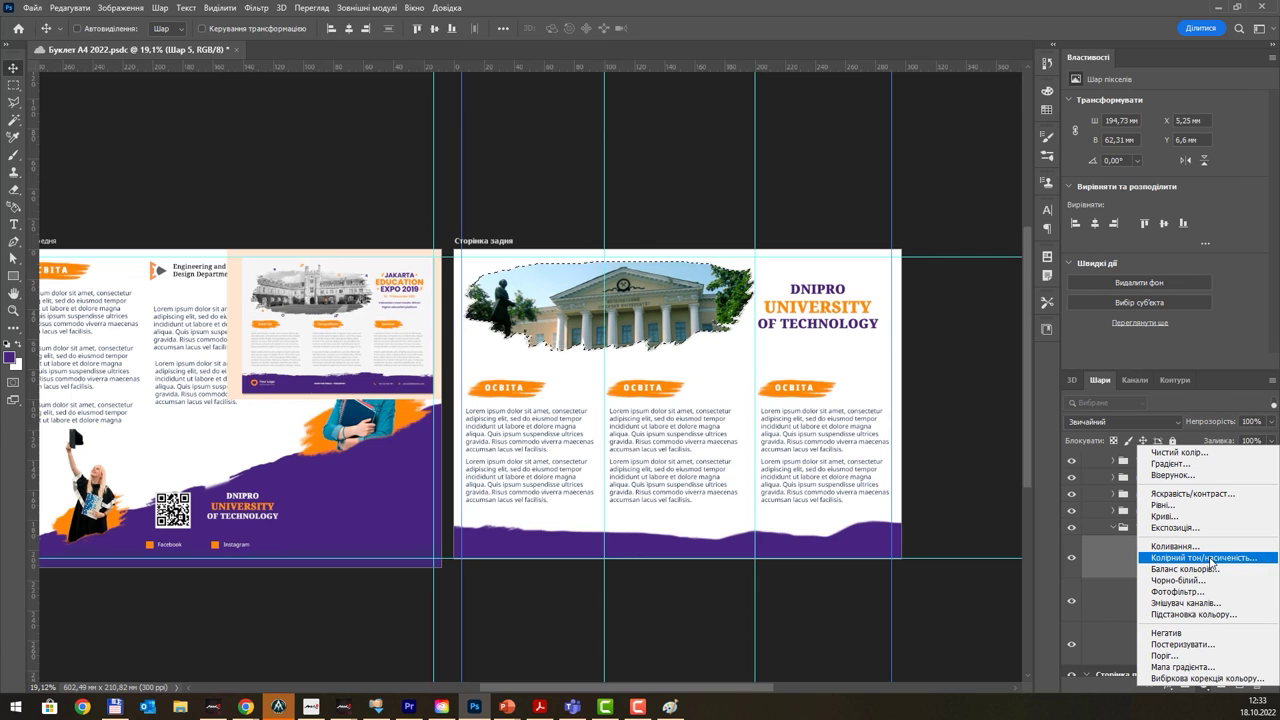
click(1210, 563)
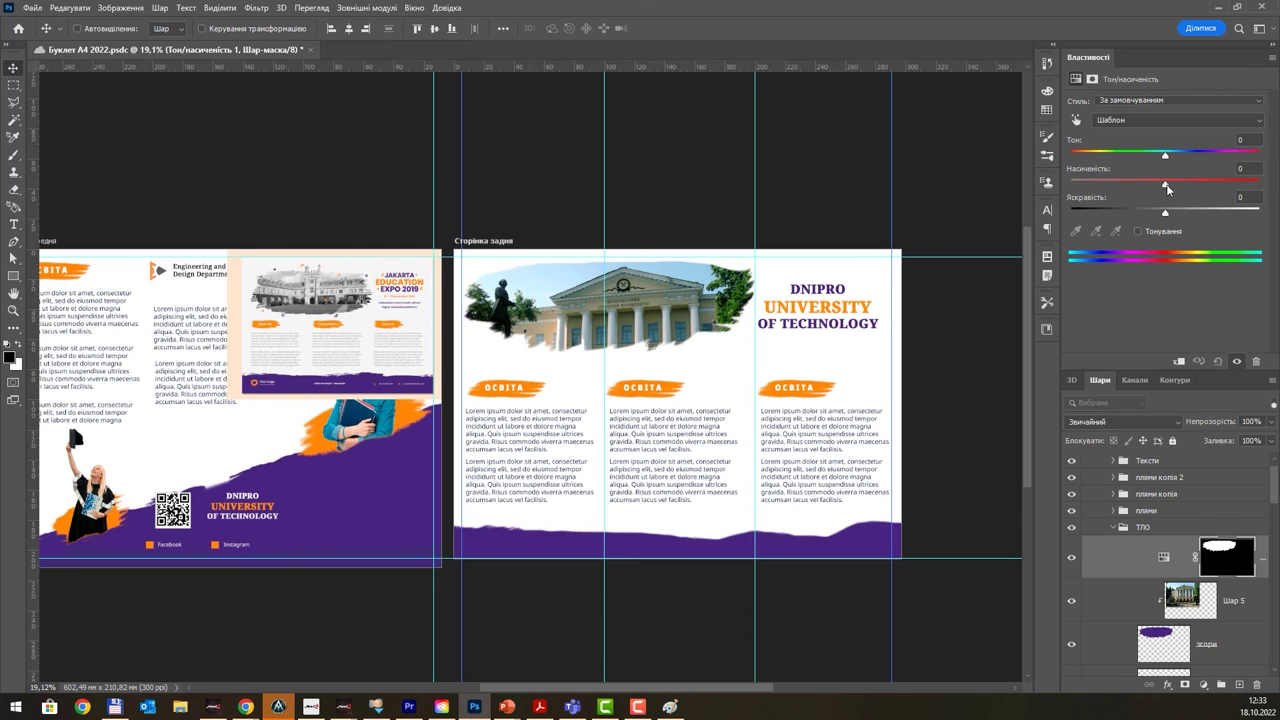
drag(1167, 188, 1047, 196)
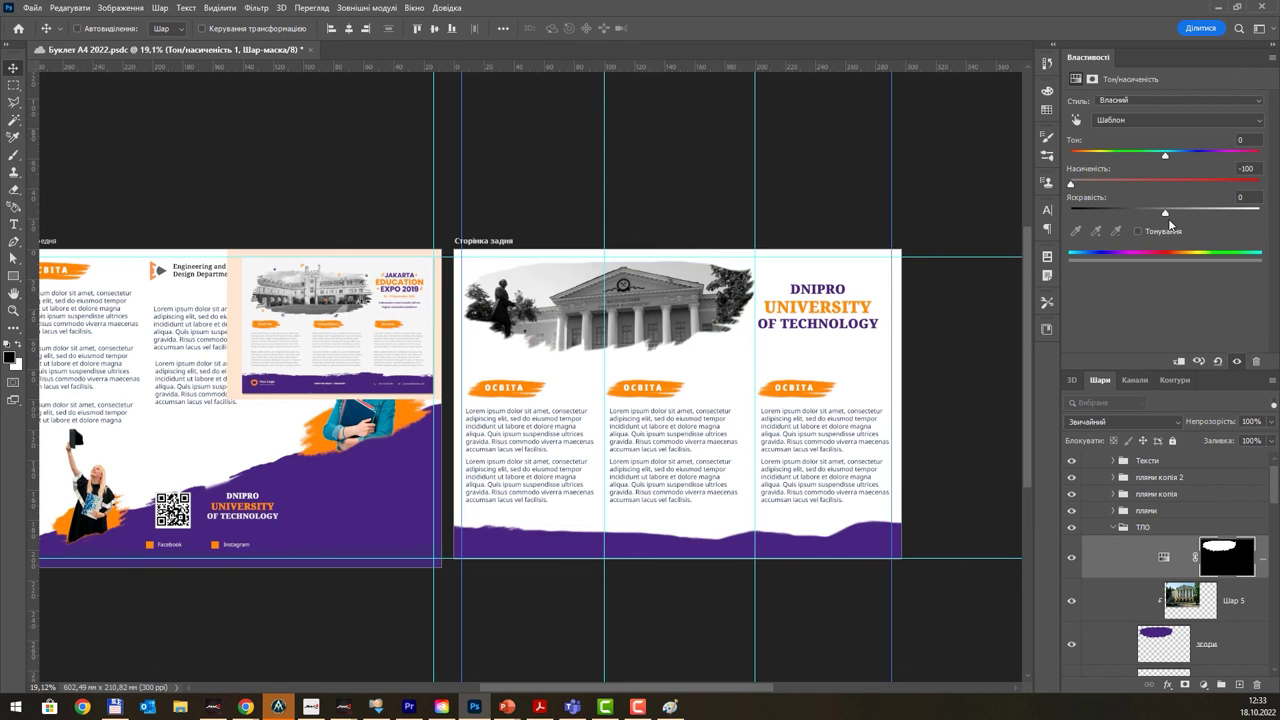
drag(1165, 213, 1186, 215)
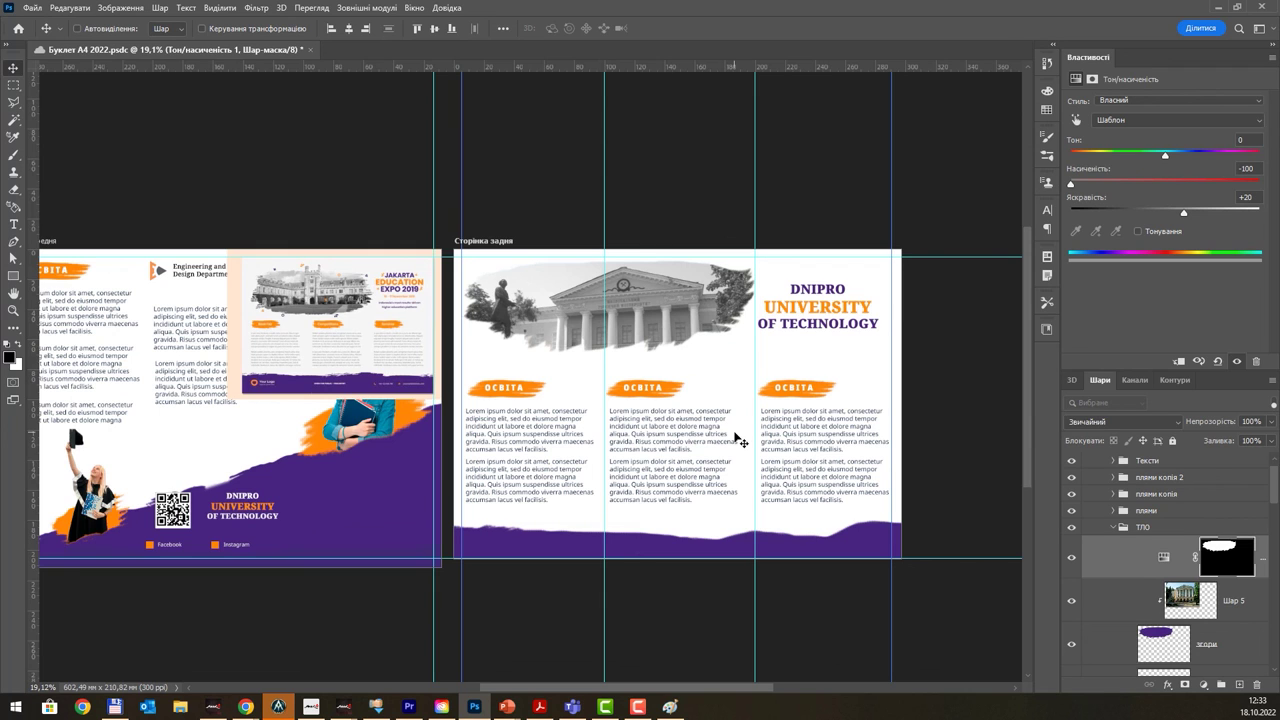
- Enable Auto-Select and copy the department logo to the back page's bottom-left
click(77, 28)
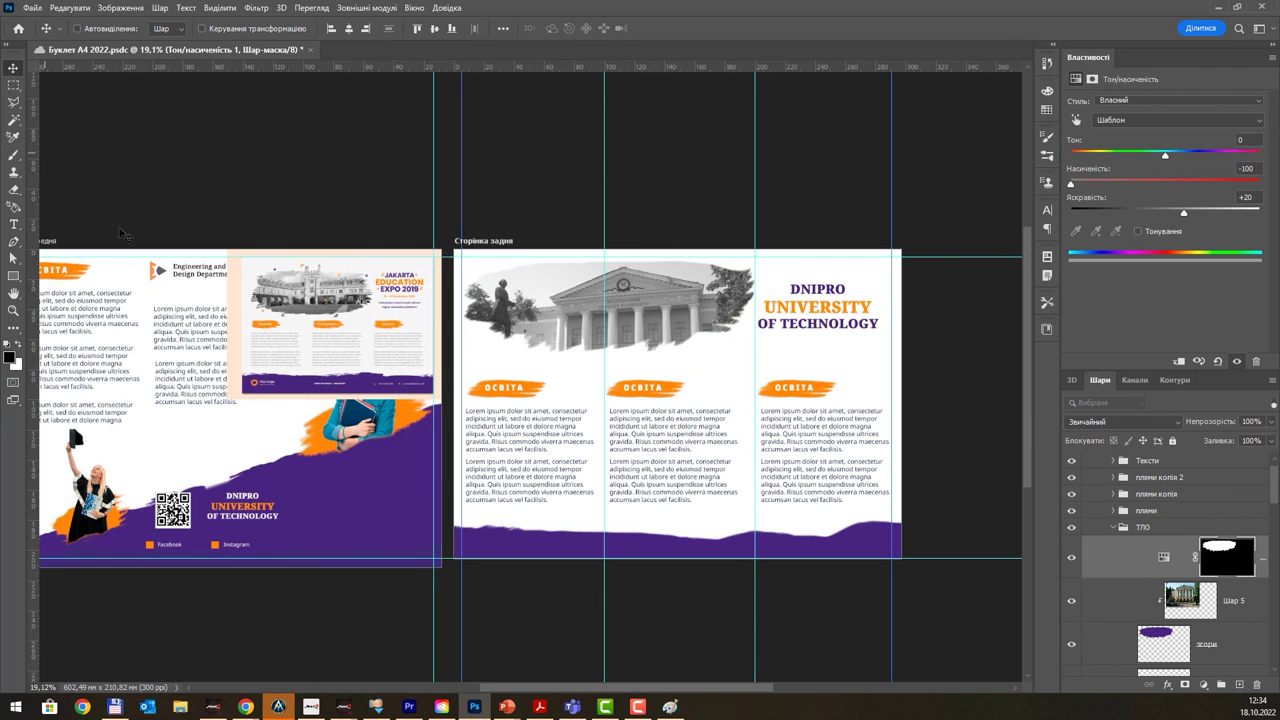
click(160, 275)
drag(163, 278, 486, 548)
- Place two copies of the orange Instagram square on the back page's purple footer
scroll(380, 384, up, 2)
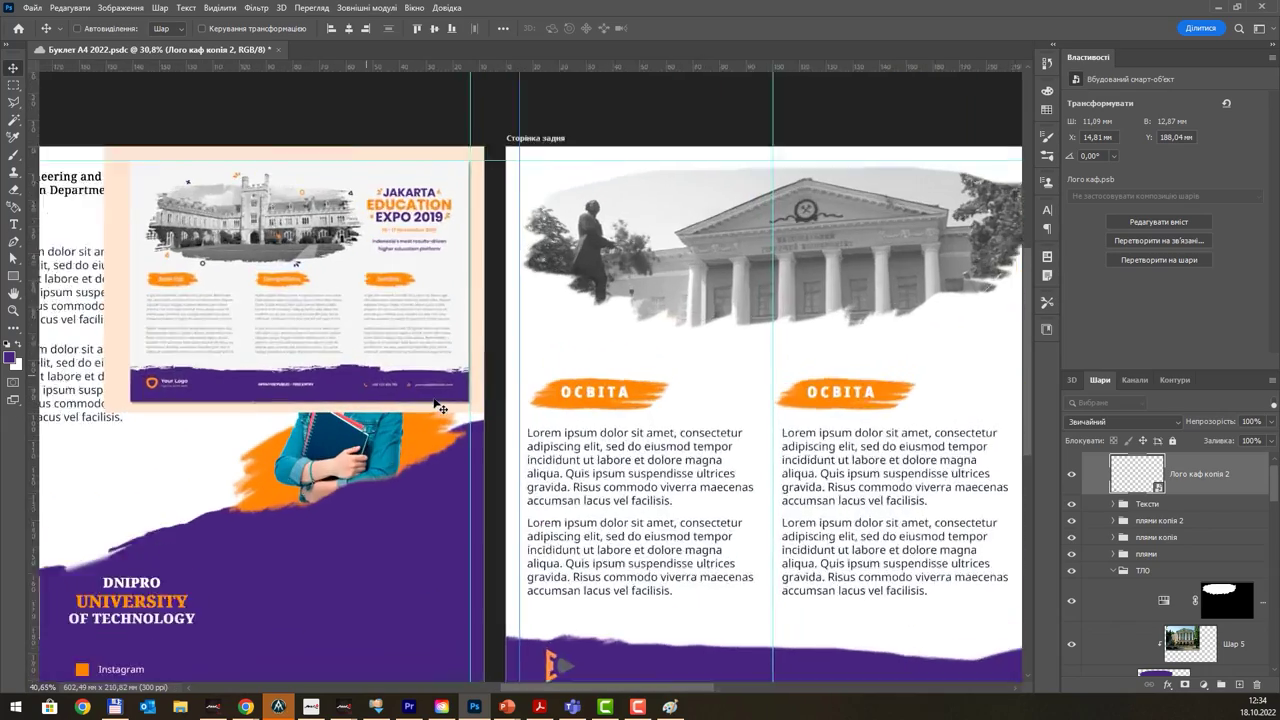
scroll(390, 383, up, 2)
scroll(416, 381, up, 1)
scroll(416, 381, up, 1)
scroll(416, 381, down, 2)
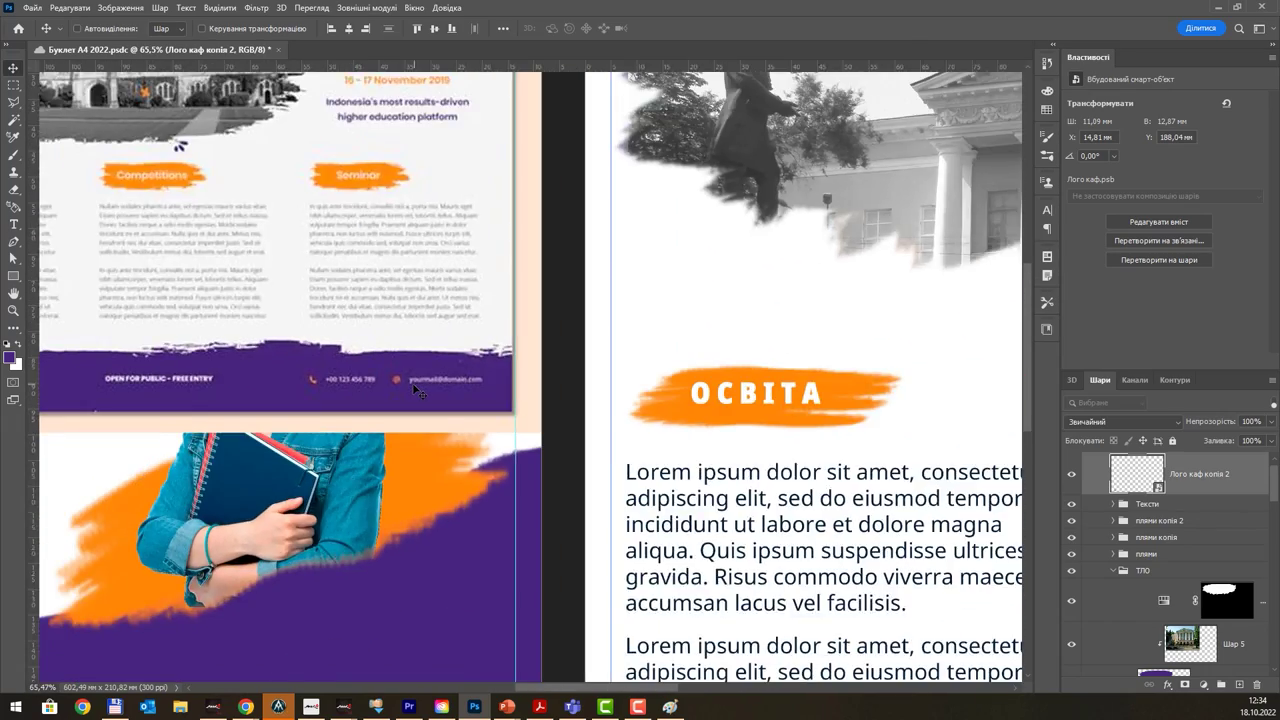
scroll(416, 381, down, 2)
scroll(416, 390, down, 2)
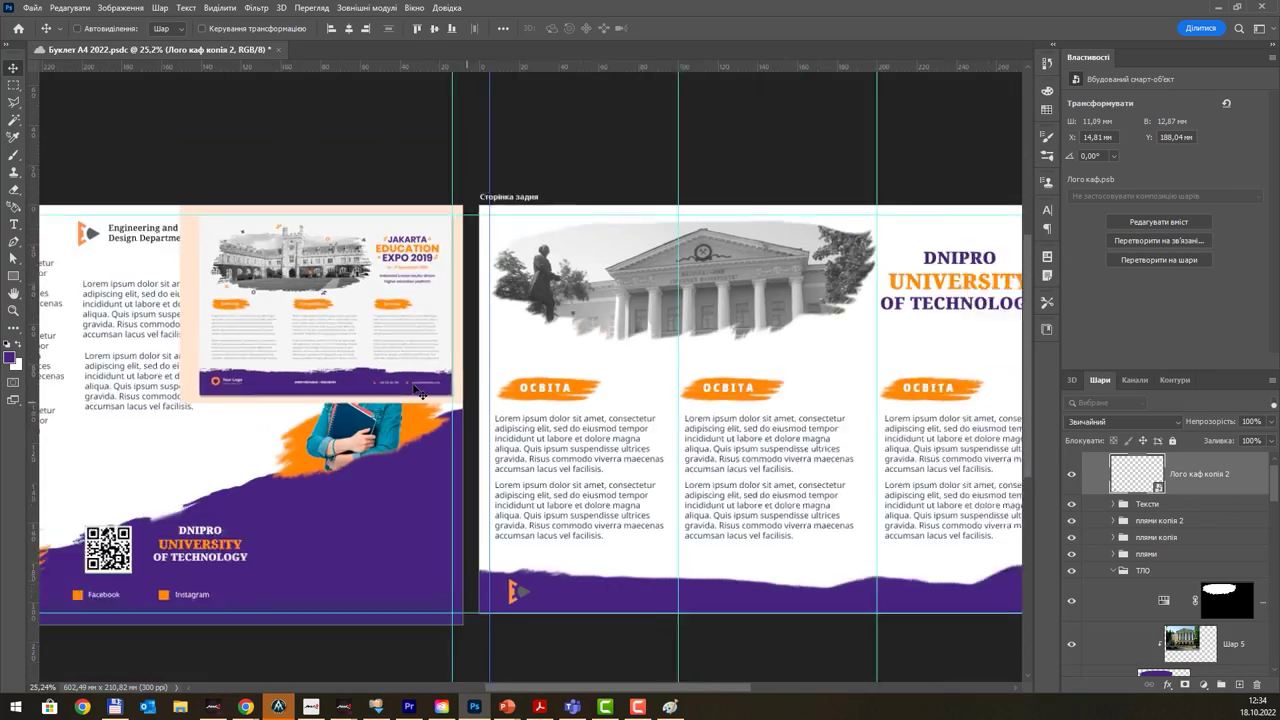
scroll(416, 390, down, 1)
scroll(405, 395, up, 2)
scroll(397, 400, up, 2)
scroll(484, 398, up, 2)
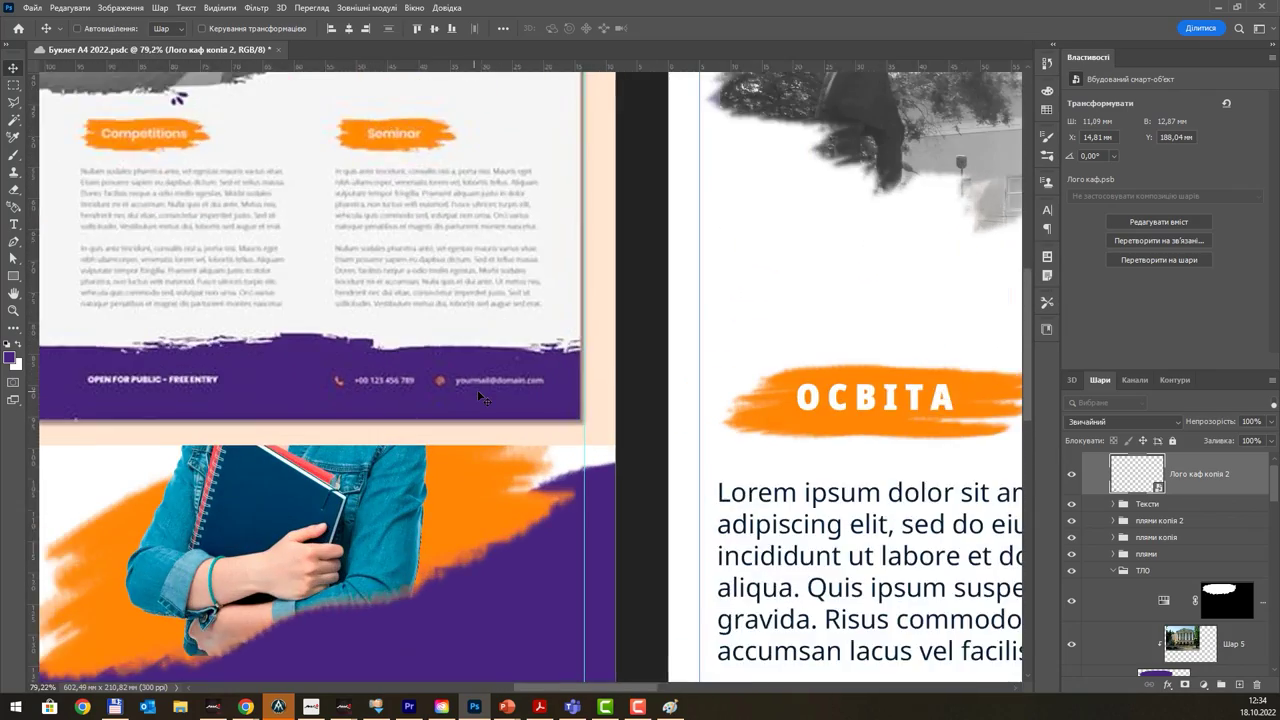
scroll(484, 398, up, 1)
scroll(484, 398, down, 2)
scroll(481, 398, down, 3)
scroll(480, 398, down, 2)
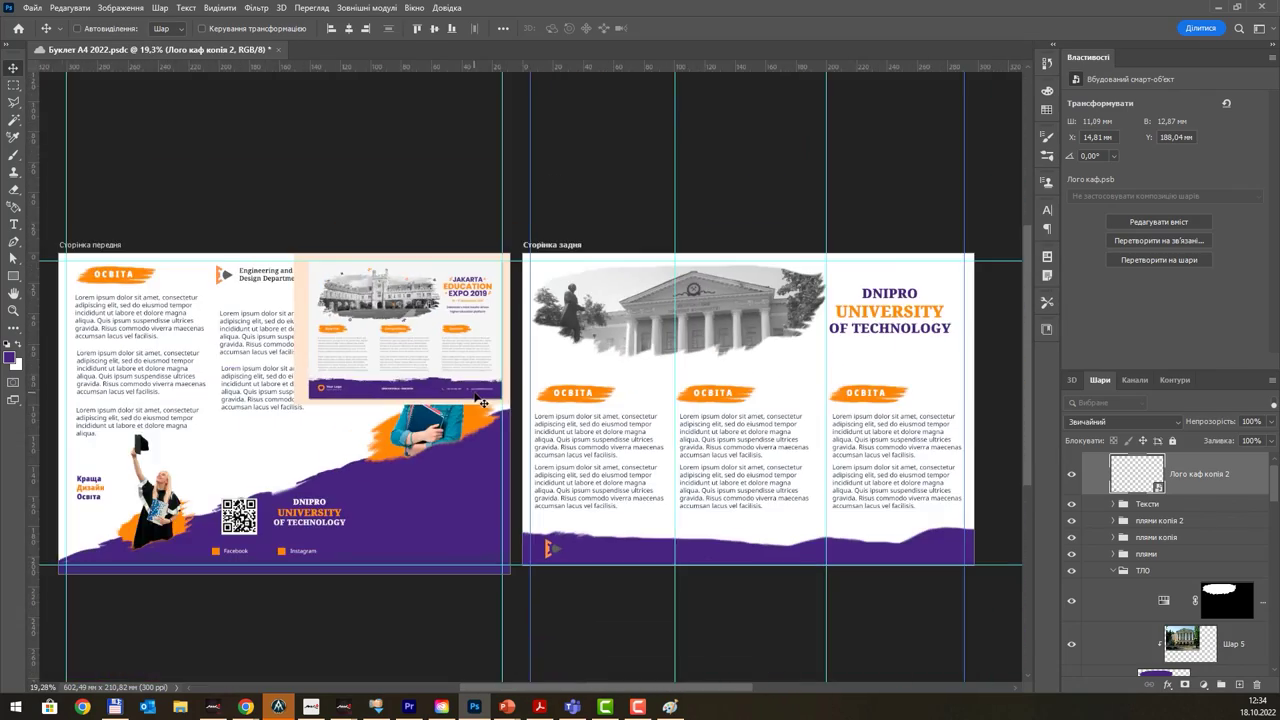
ctrl+click(283, 556)
drag(283, 557, 783, 566)
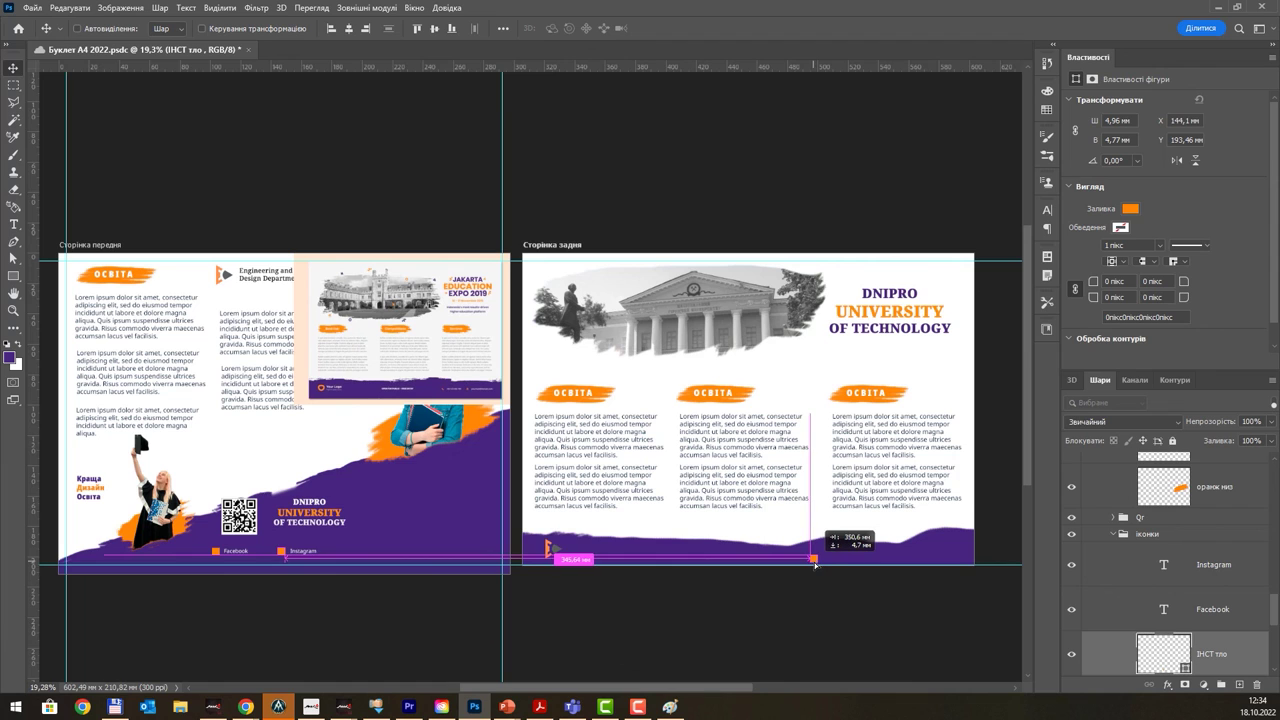
drag(783, 566, 906, 561)
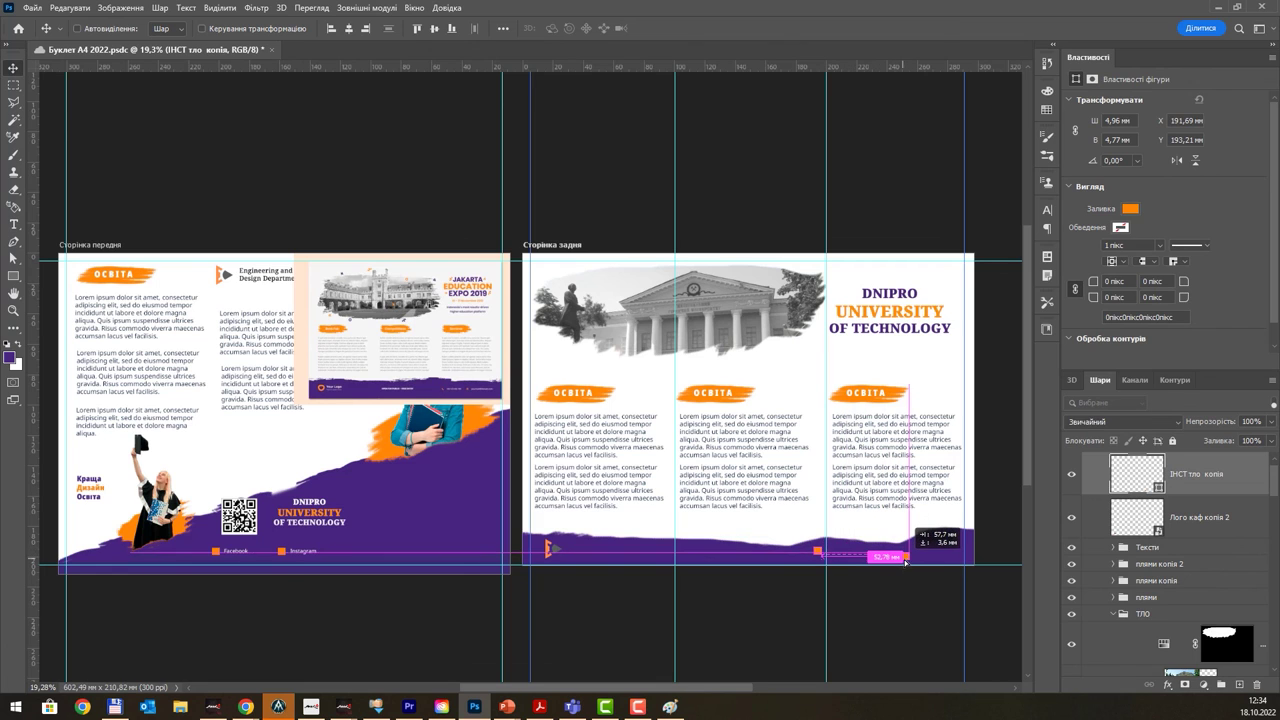
drag(906, 561, 913, 559)
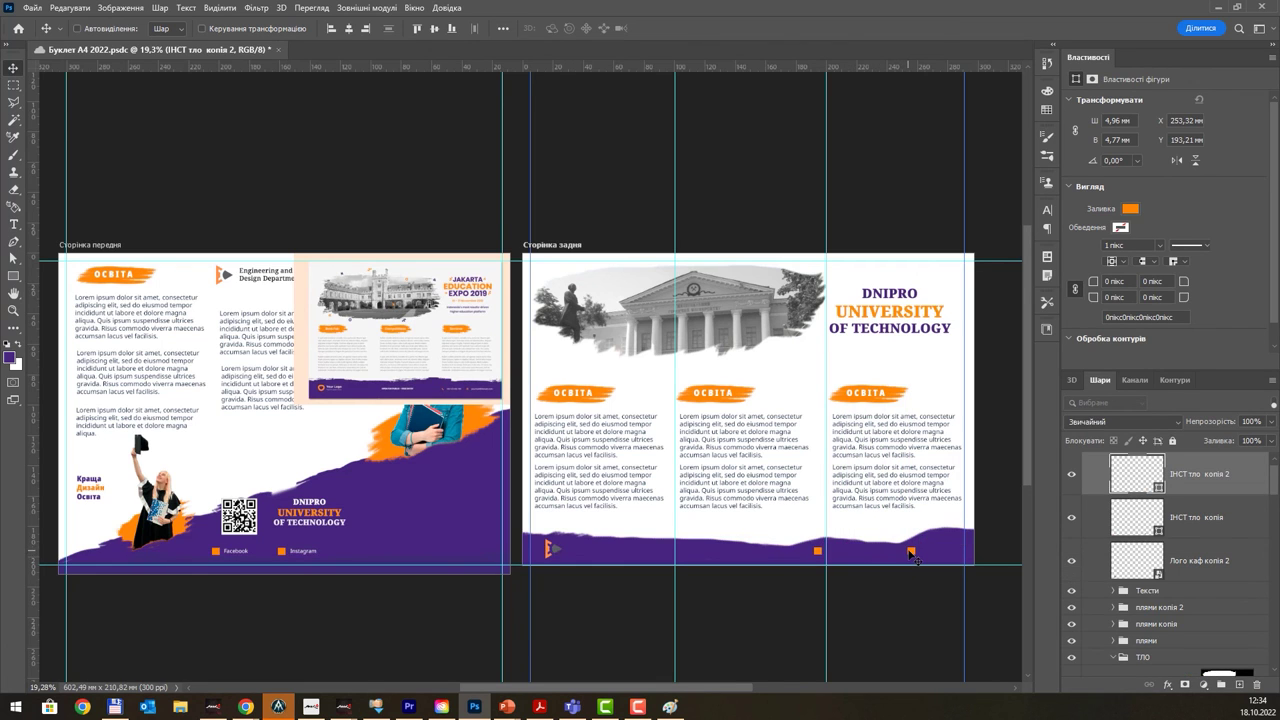
- Expand the Тексти layer group and select the Instagram label text
scroll(913, 559, up, 3)
scroll(836, 560, up, 2)
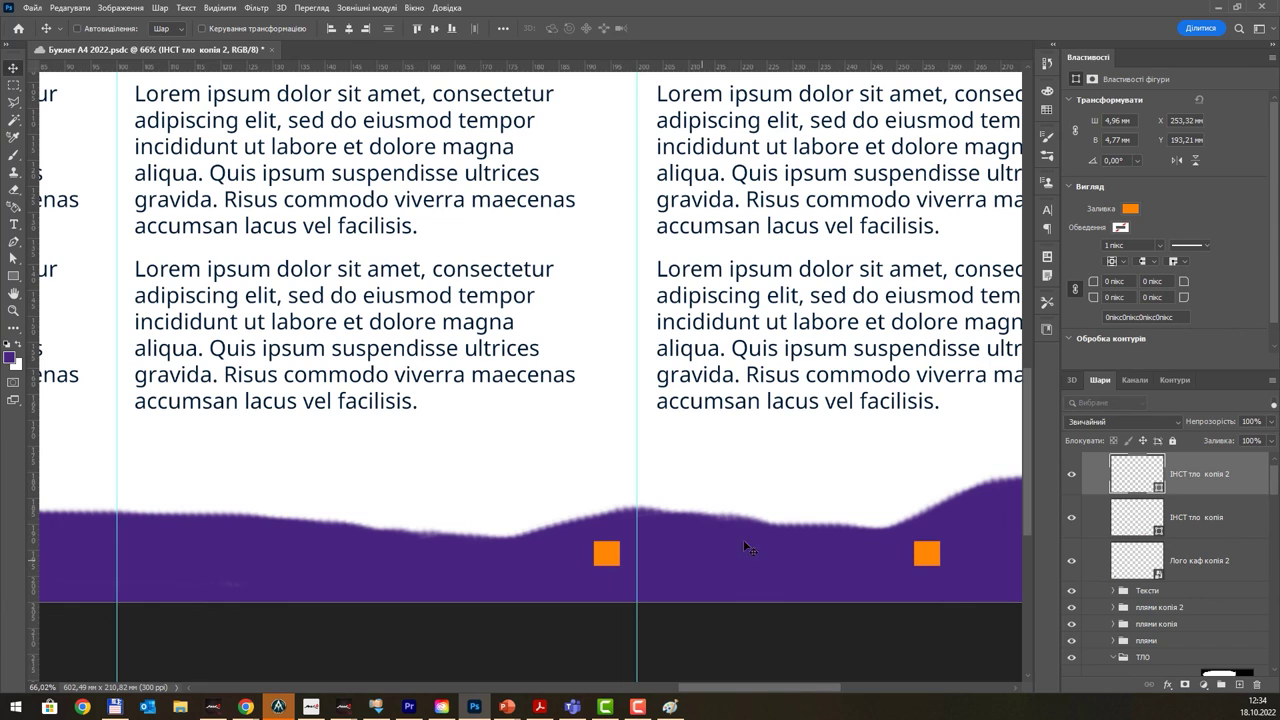
scroll(1188, 505, up, 1)
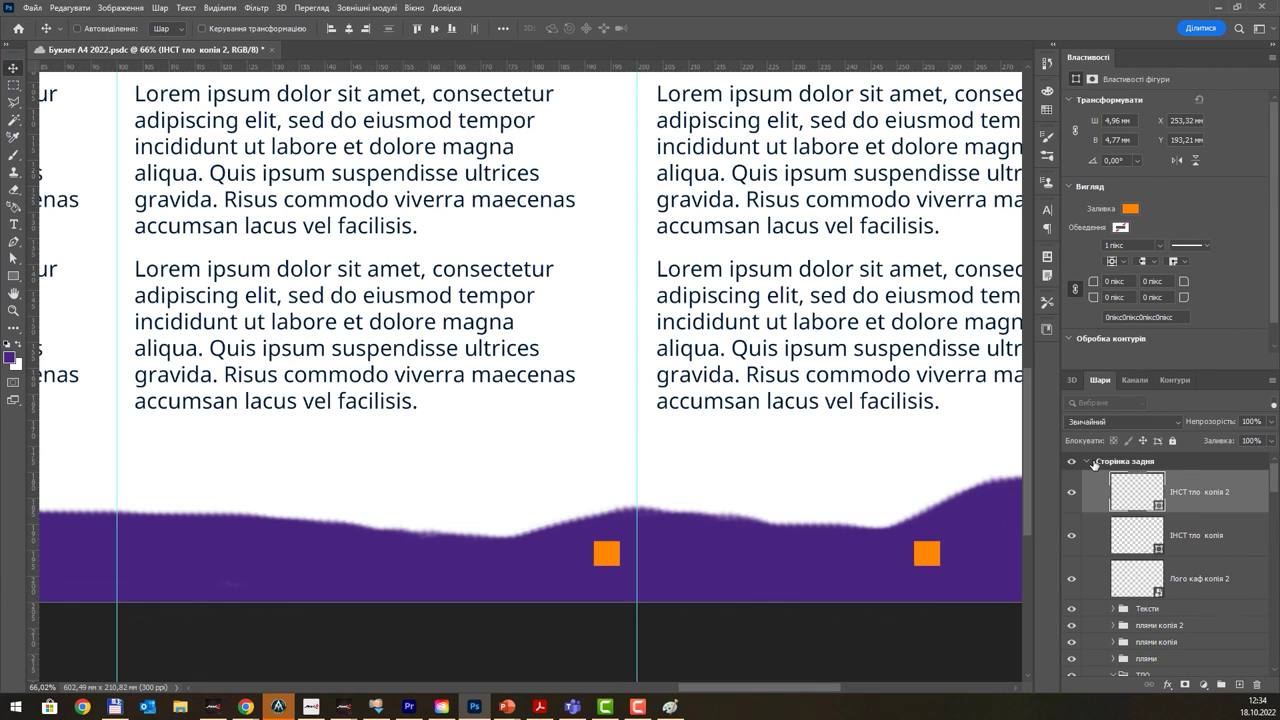
scroll(1110, 520, down, 3)
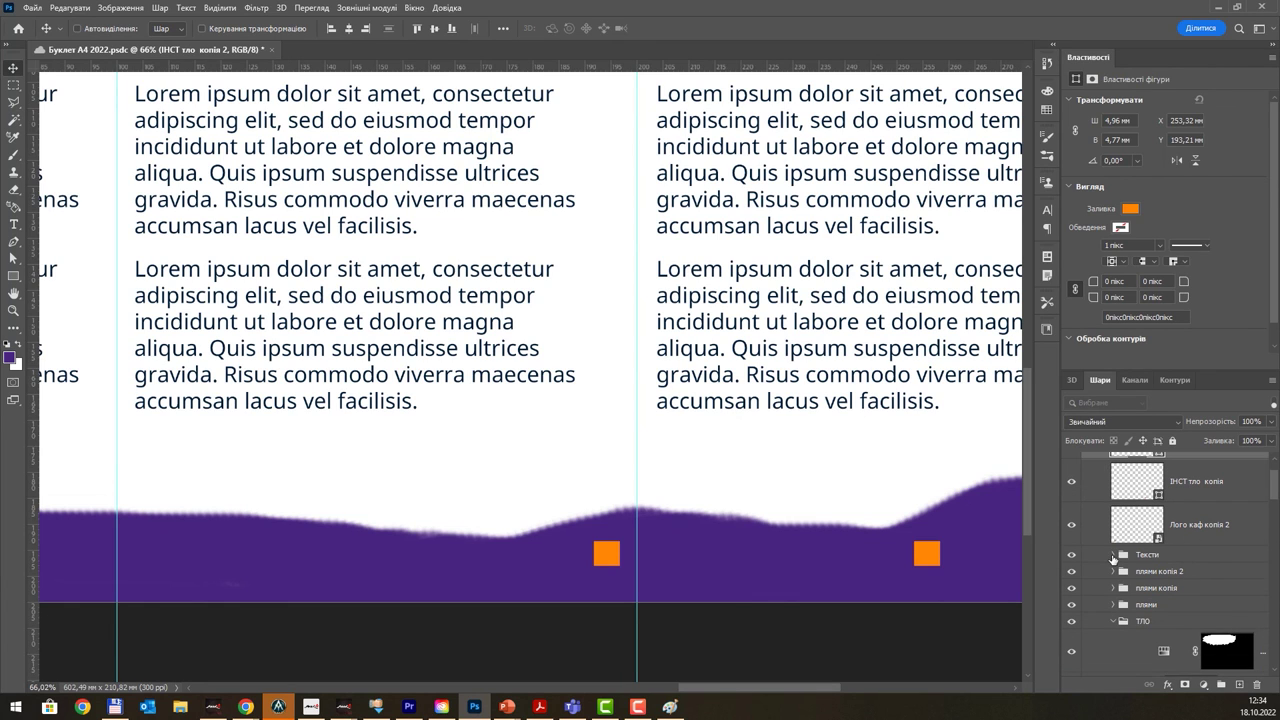
click(1113, 556)
click(1168, 555)
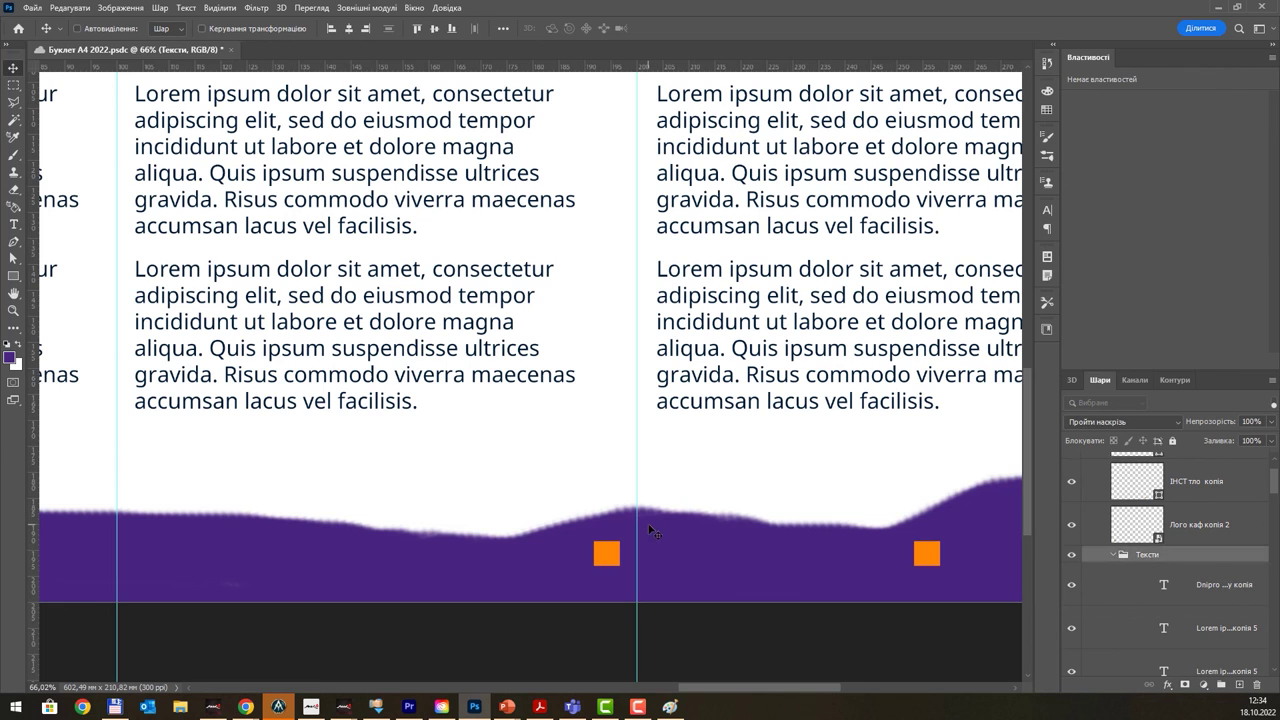
scroll(580, 471, down, 2)
scroll(578, 472, down, 2)
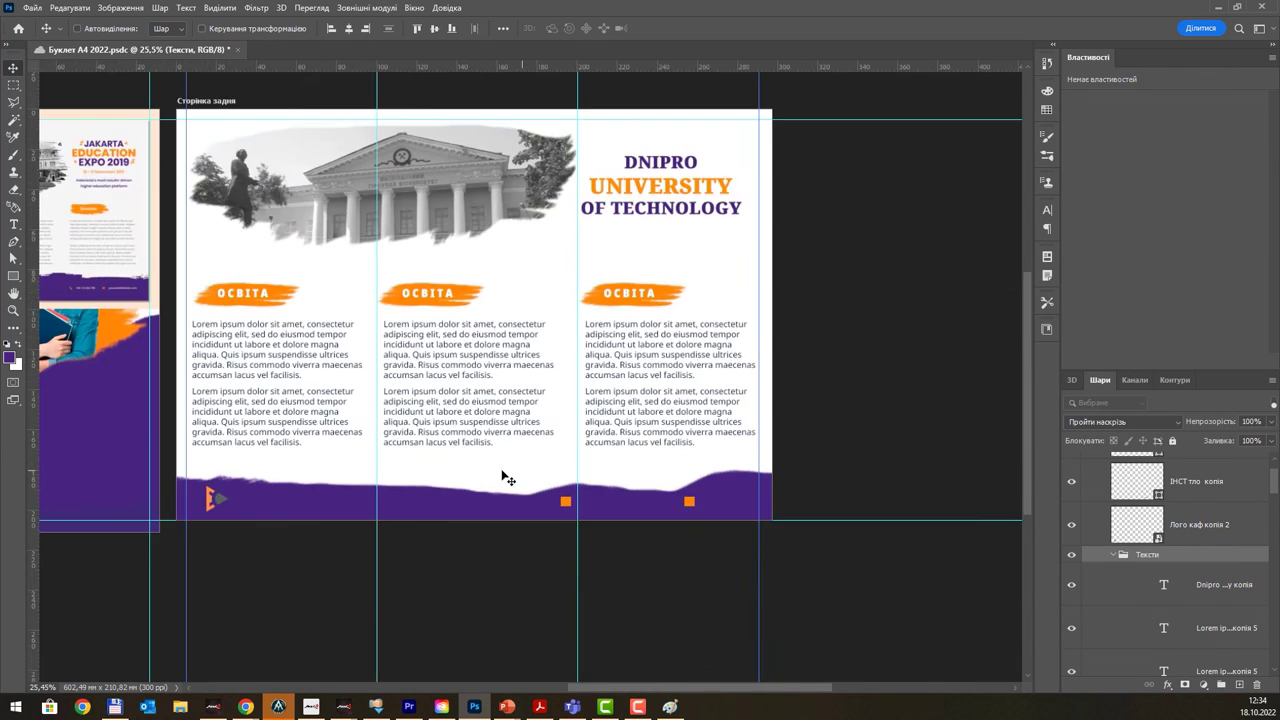
scroll(509, 477, down, 2)
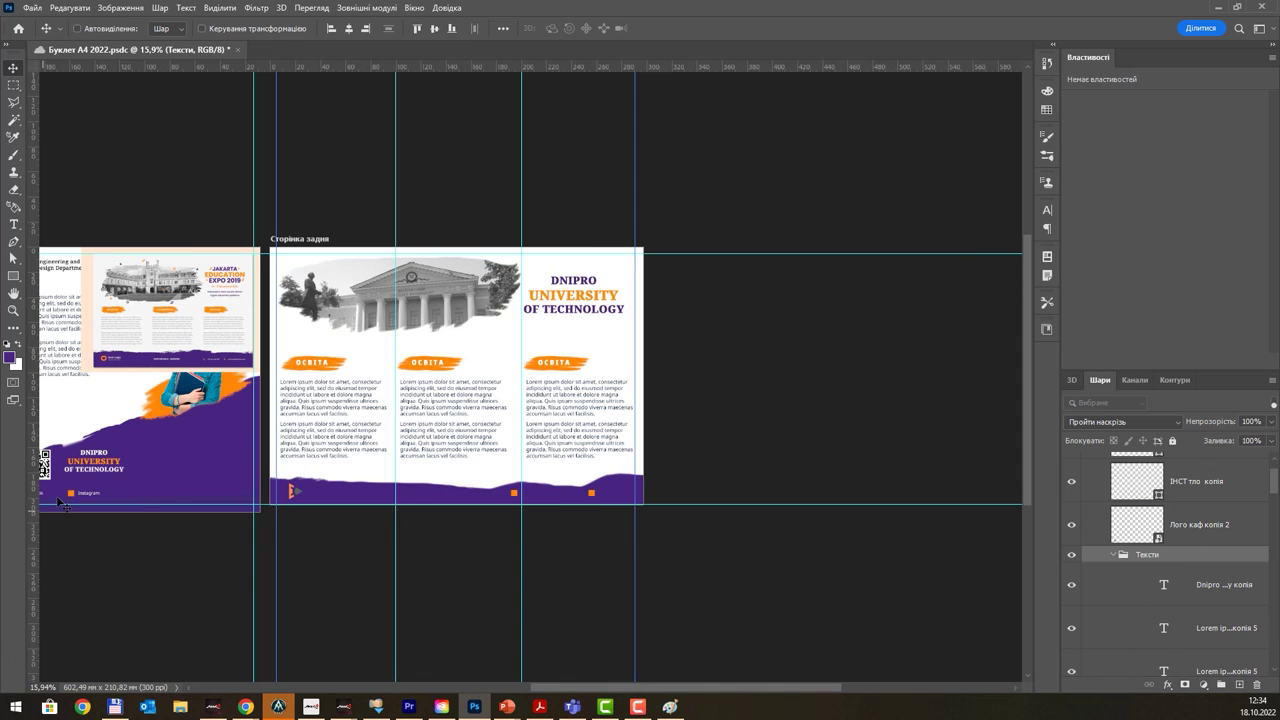
scroll(80, 496, up, 3)
ctrl+click(110, 490)
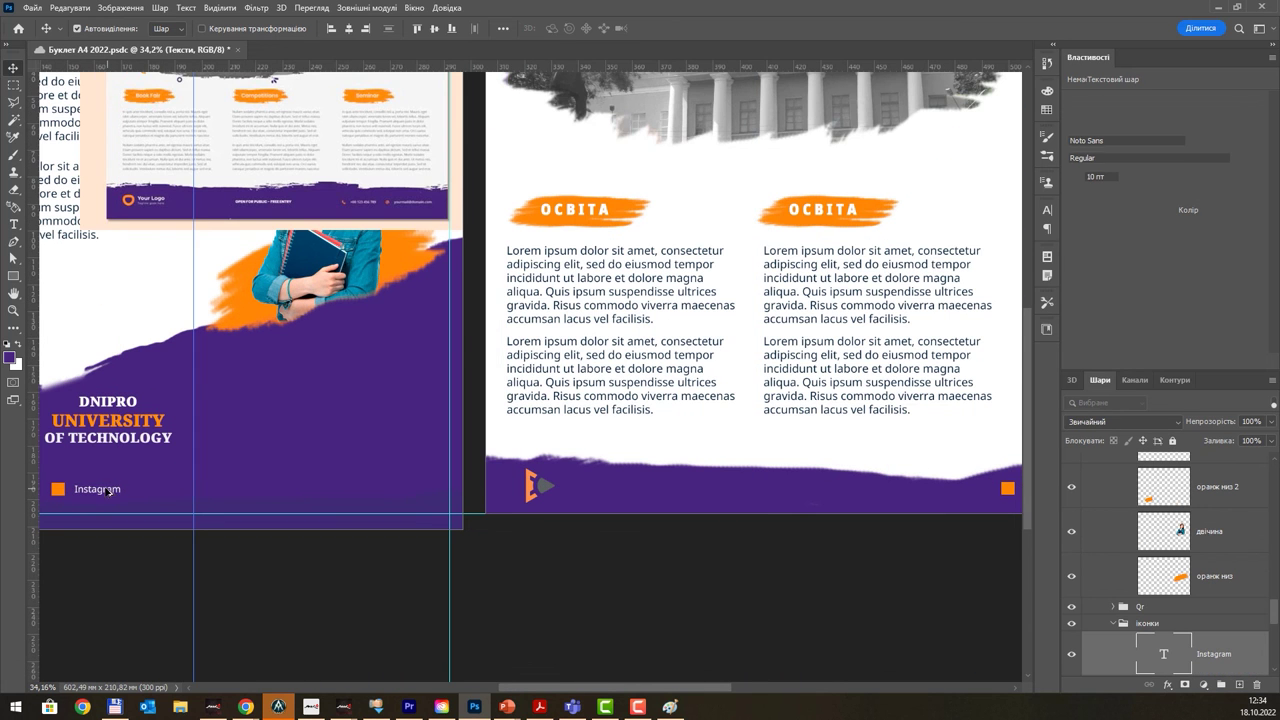
- Copy the Instagram label beside the left footer square and reword it to 'Phone'
mouse_move(110, 493)
mouse_down()
mouse_move(948, 502)
mouse_move(577, 565)
mouse_move(701, 549)
mouse_up()
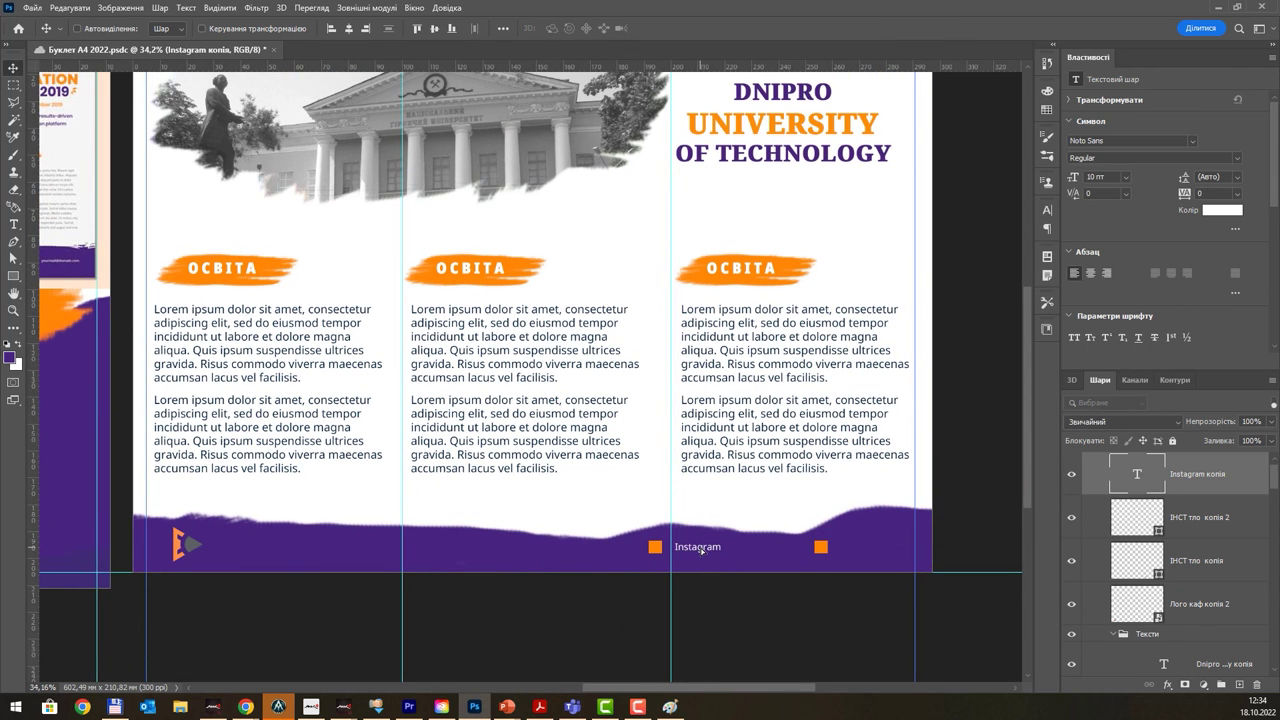
double_click(701, 549)
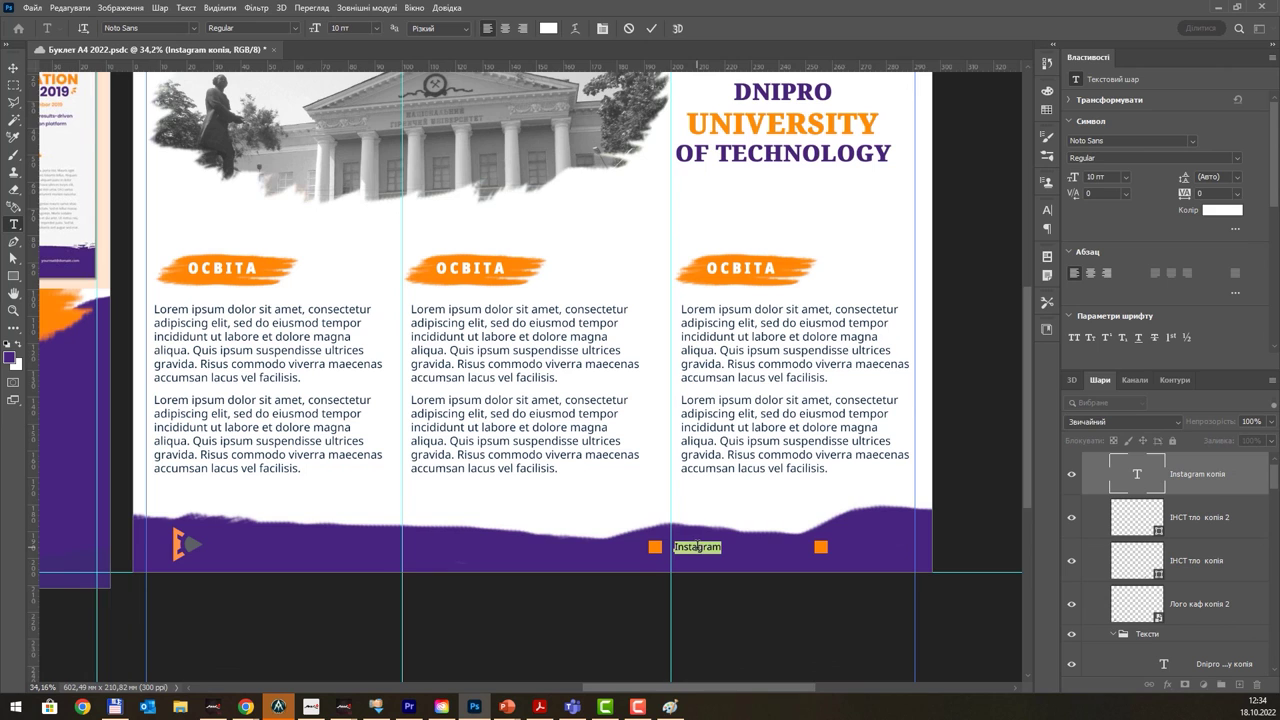
text(p)
click(14, 67)
- Copy the Phone label beside the right orange square and change it to 'Website'
drag(703, 550, 857, 550)
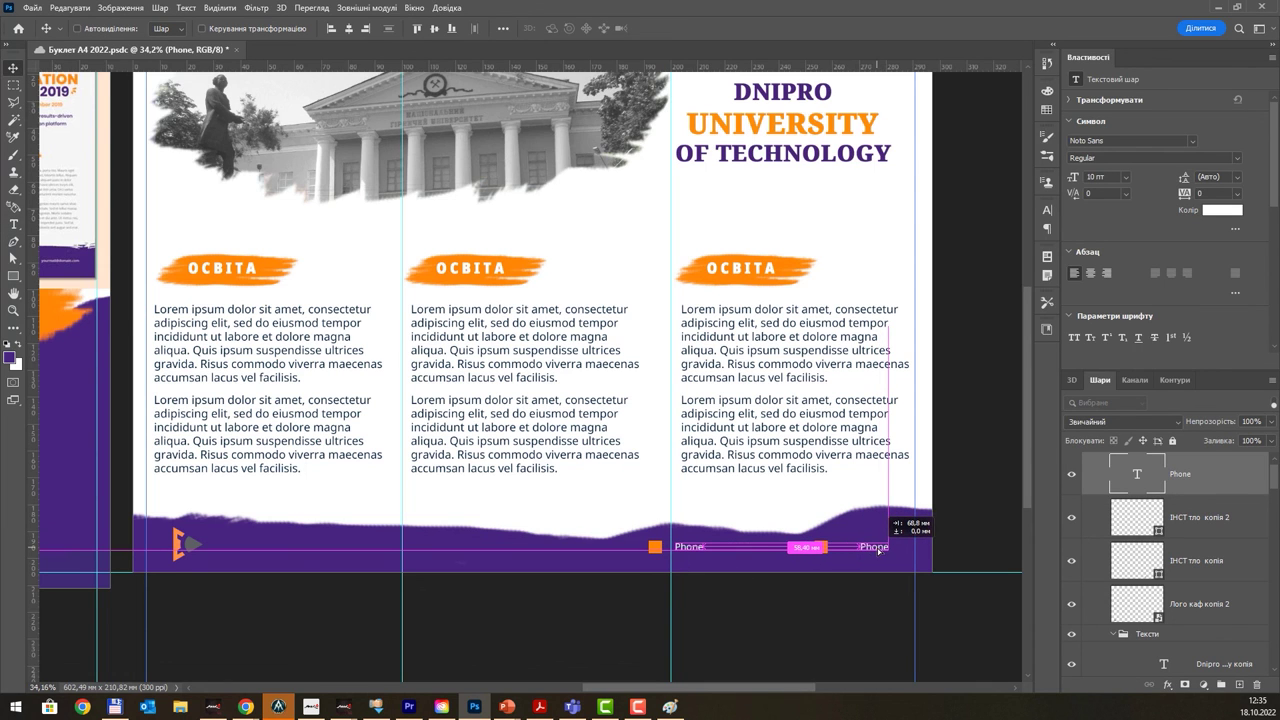
drag(857, 550, 878, 550)
key(w)
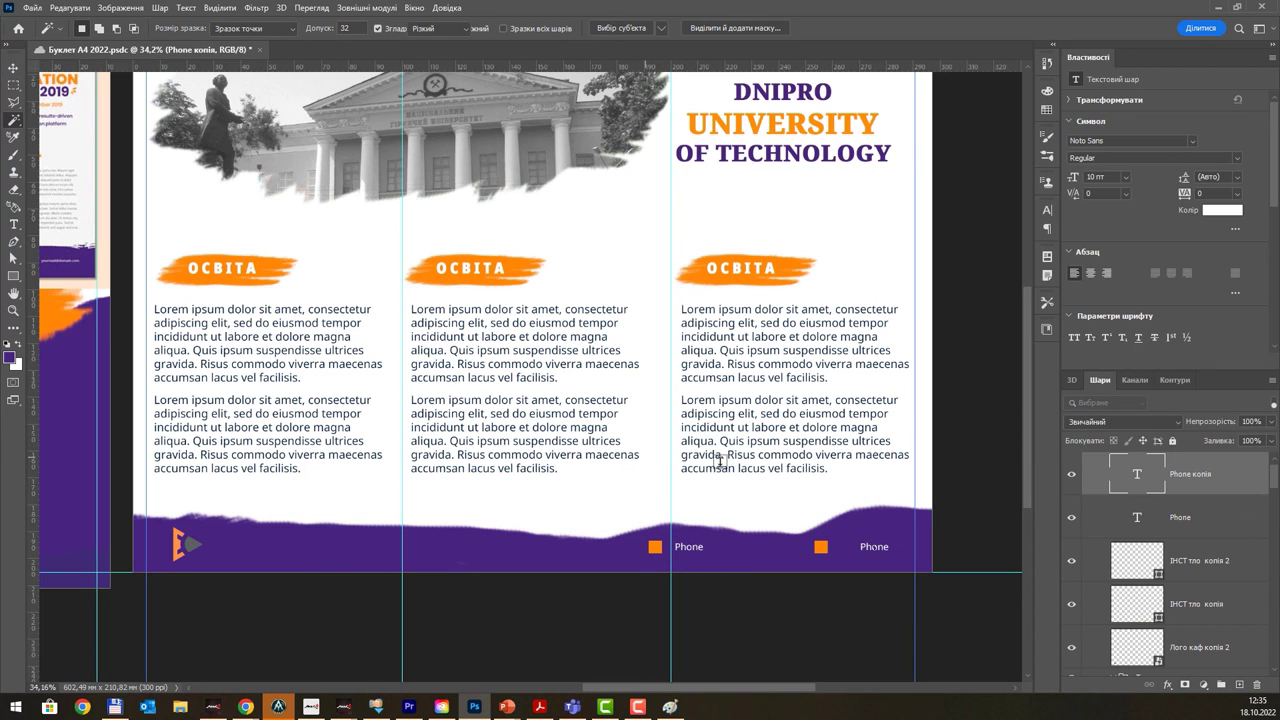
key(t)
double_click(869, 546)
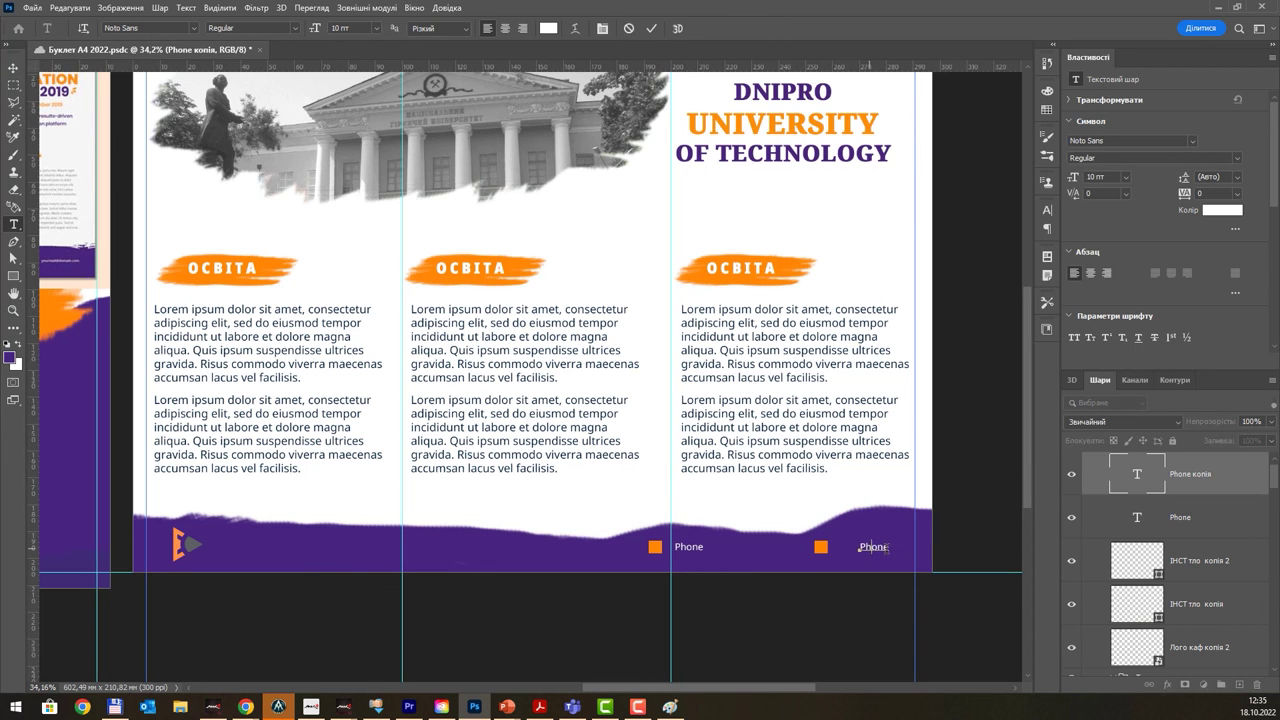
text(w)
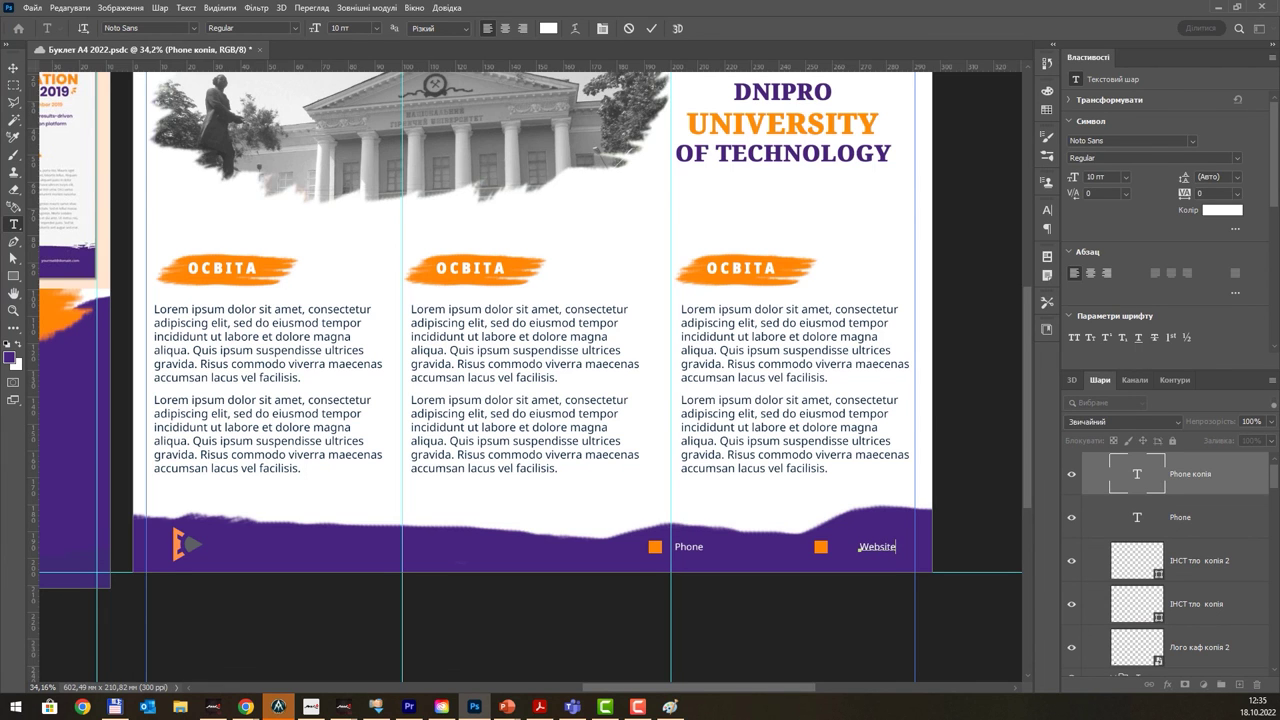
click(14, 70)
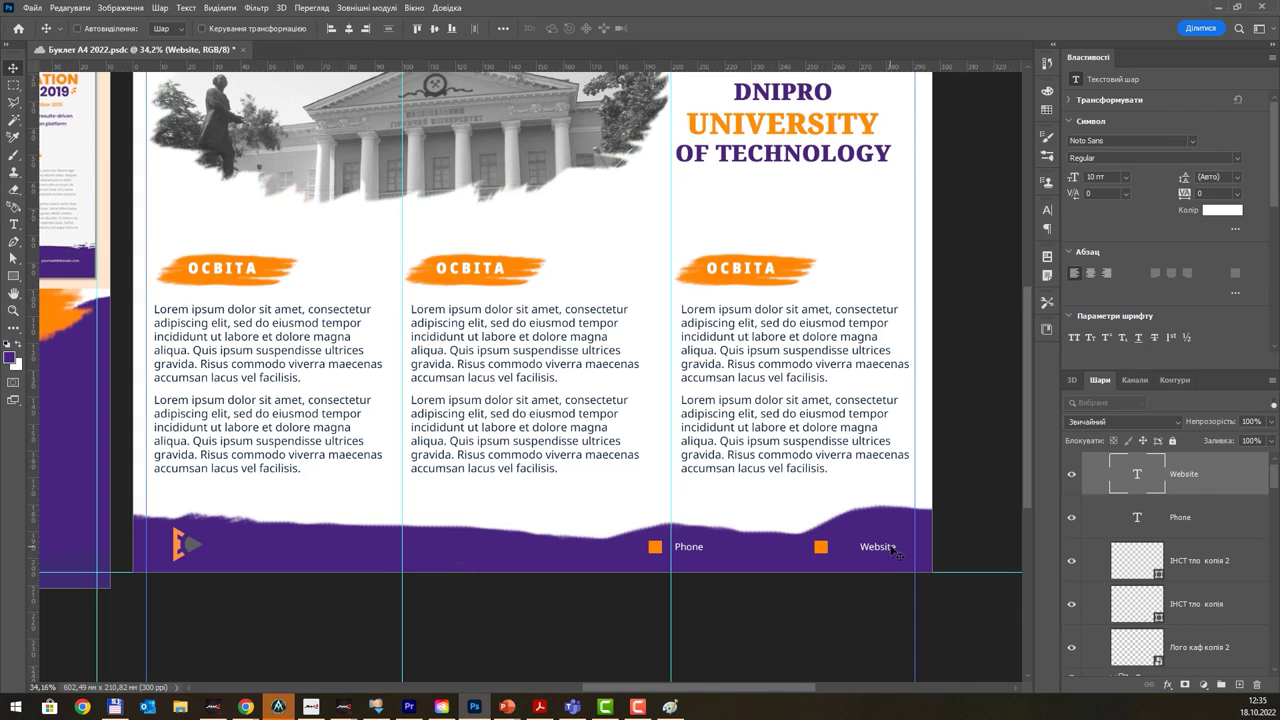
drag(892, 548, 879, 547)
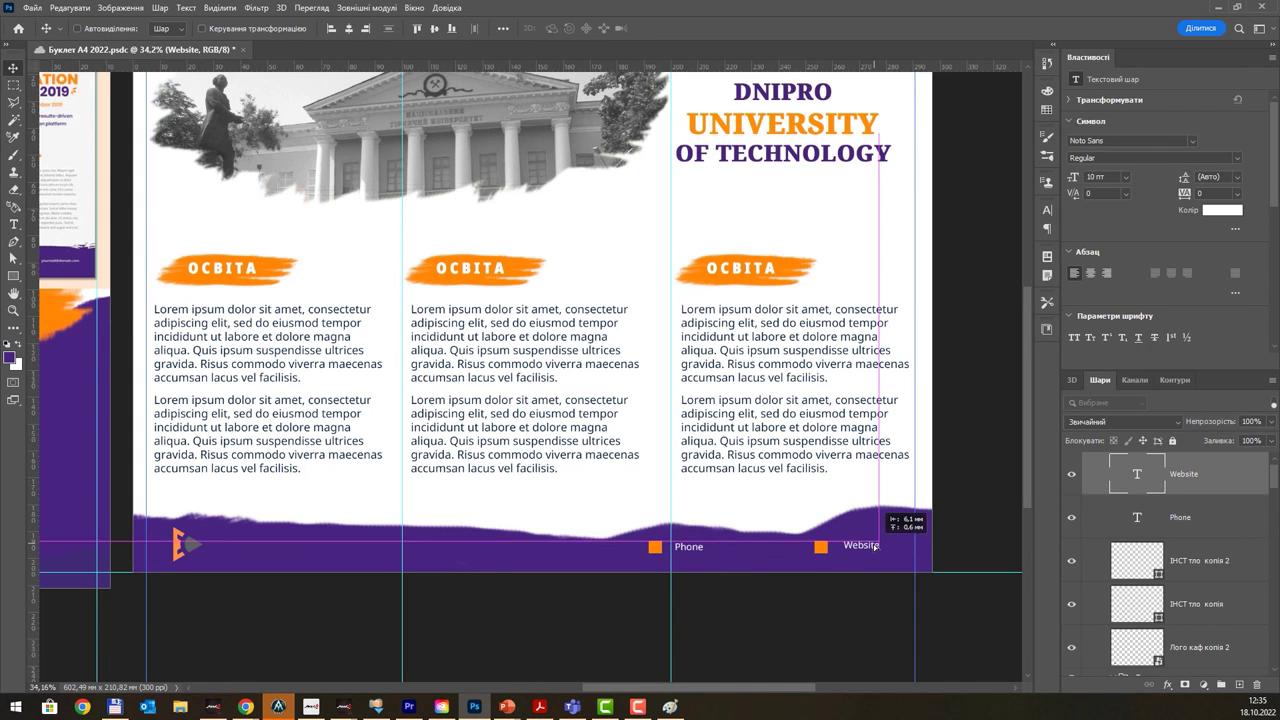
drag(876, 546, 872, 548)
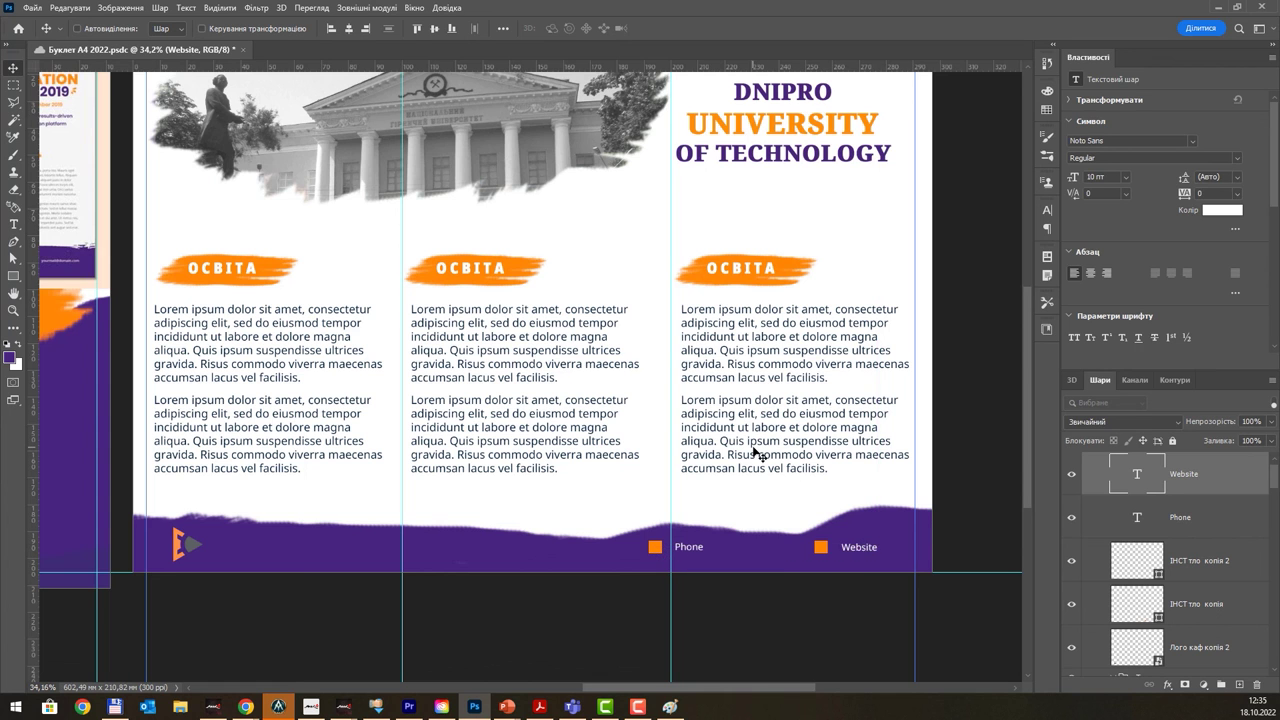
- Duplicate the Website label into the middle panel's footer
scroll(716, 438, down, 5)
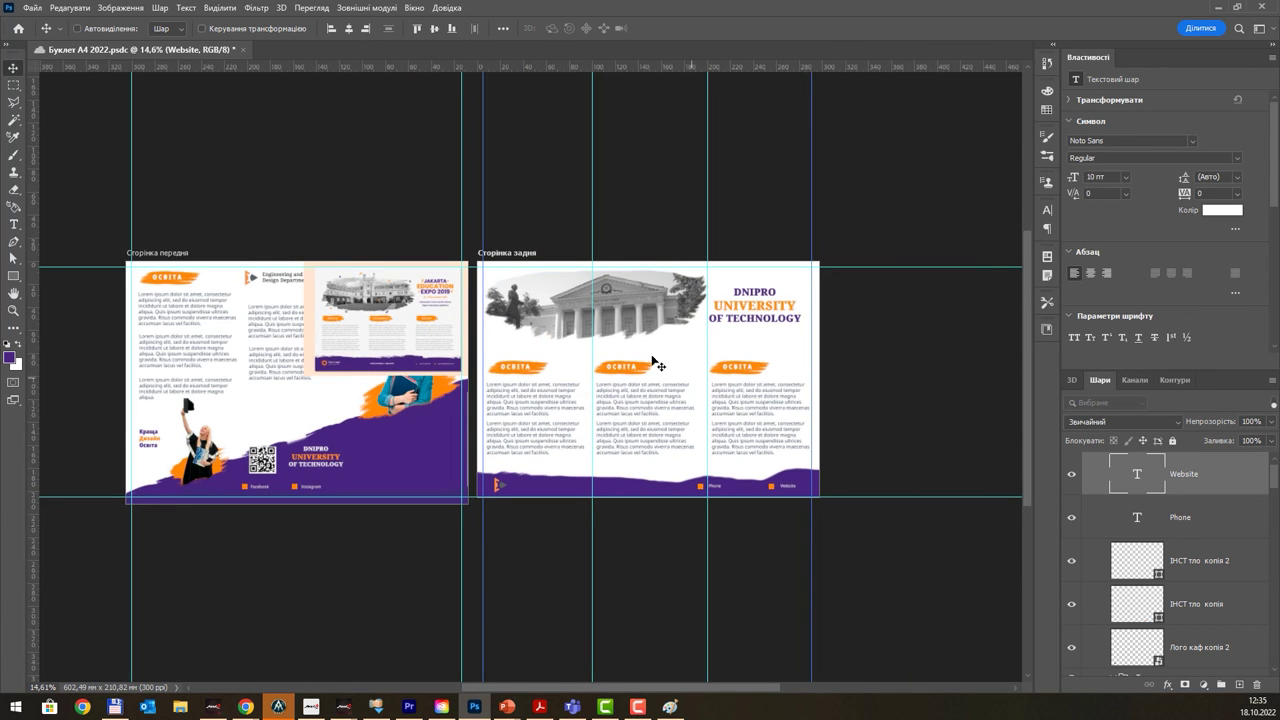
scroll(617, 380, up, 1)
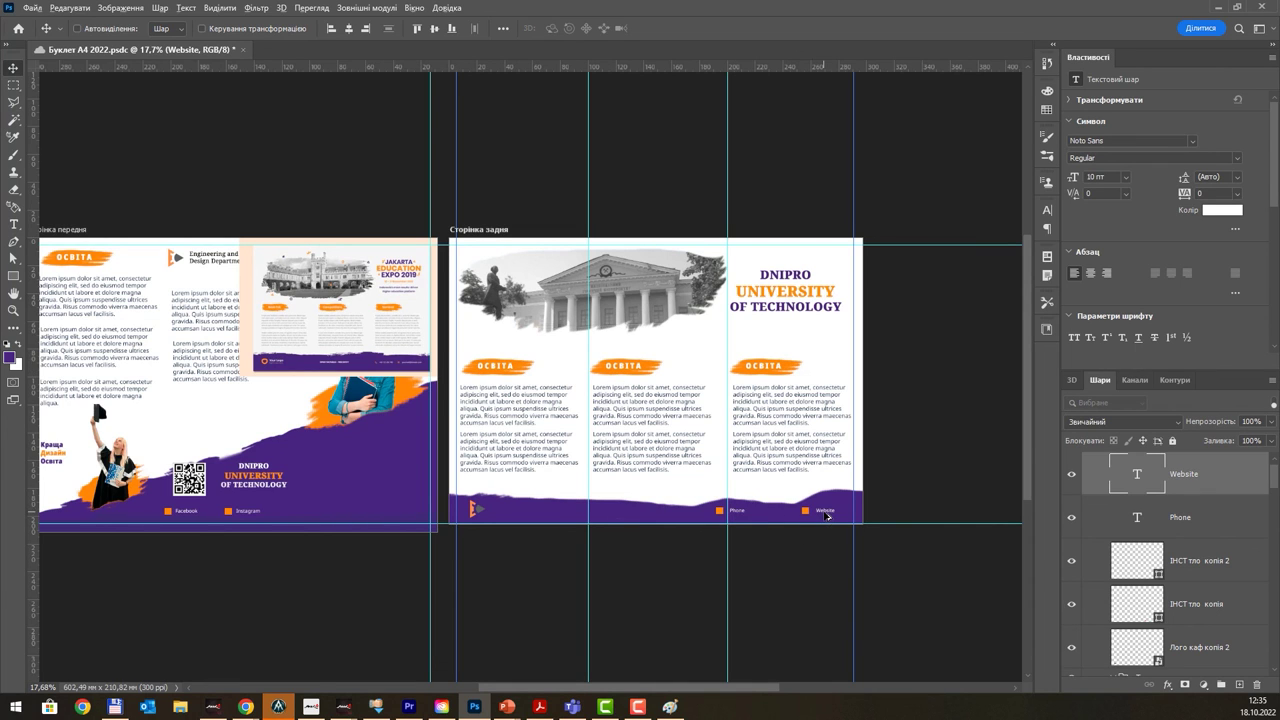
drag(822, 516, 621, 528)
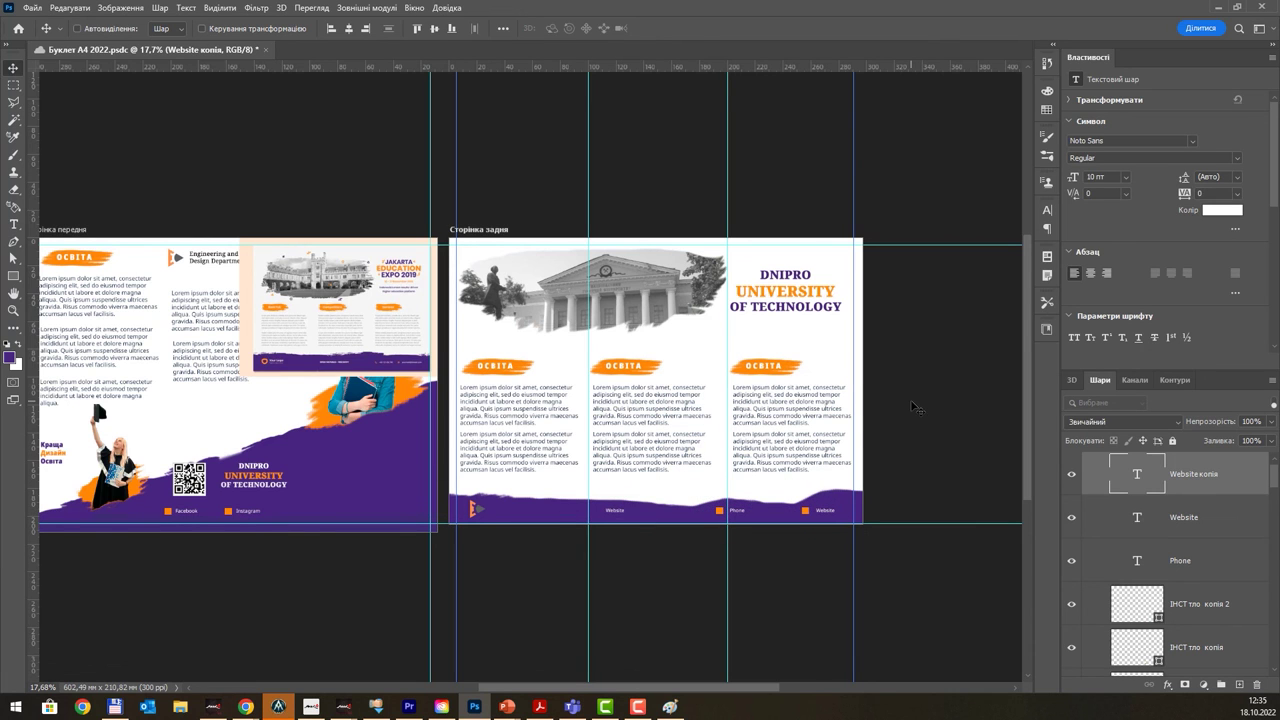
scroll(345, 360, up, 3)
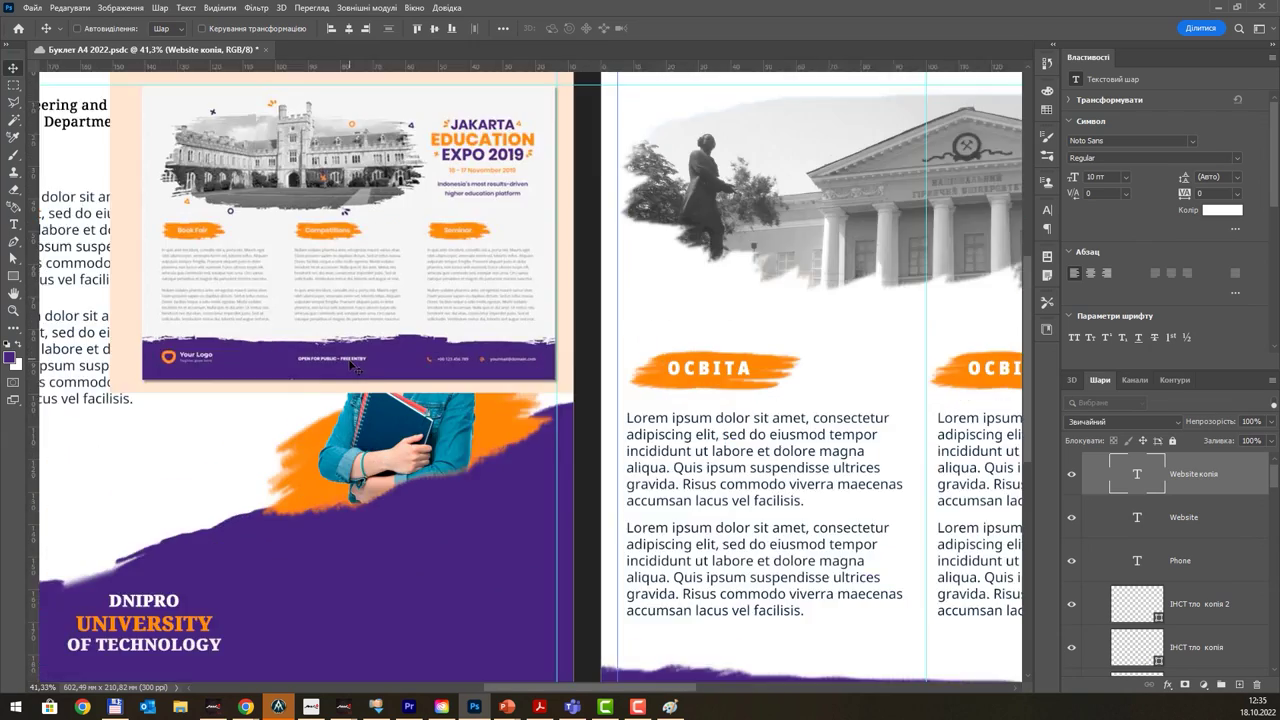
scroll(355, 366, up, 1)
scroll(355, 365, up, 1)
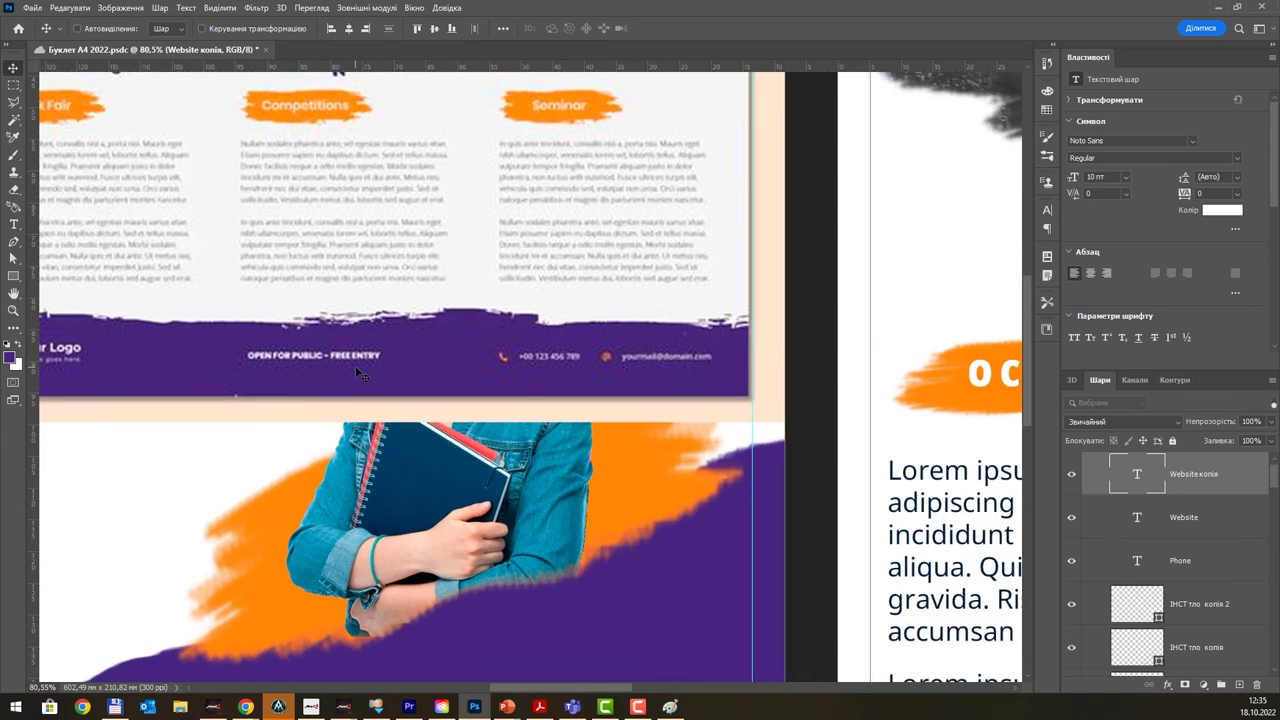
scroll(357, 365, down, 3)
scroll(357, 365, down, 2)
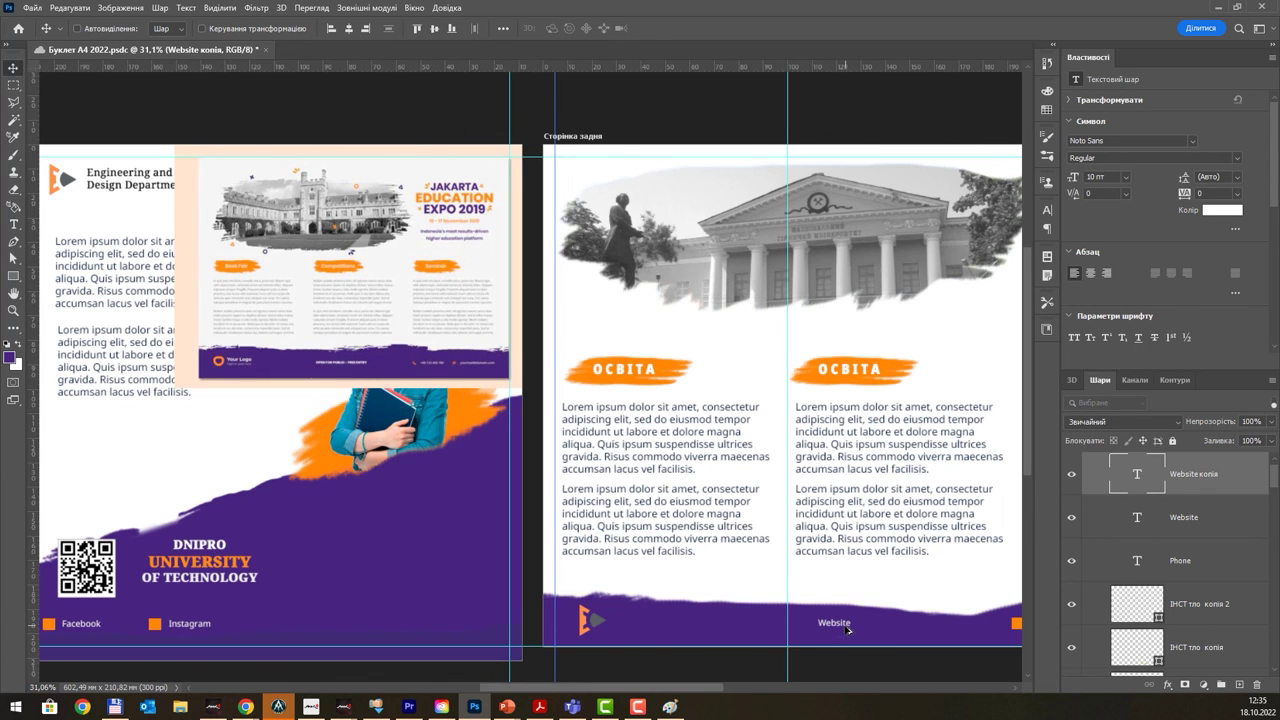
- Turn a Website label copy into the 'Engineering and Generative Design Department' caption beside the logo
drag(847, 629, 650, 634)
double_click(640, 623)
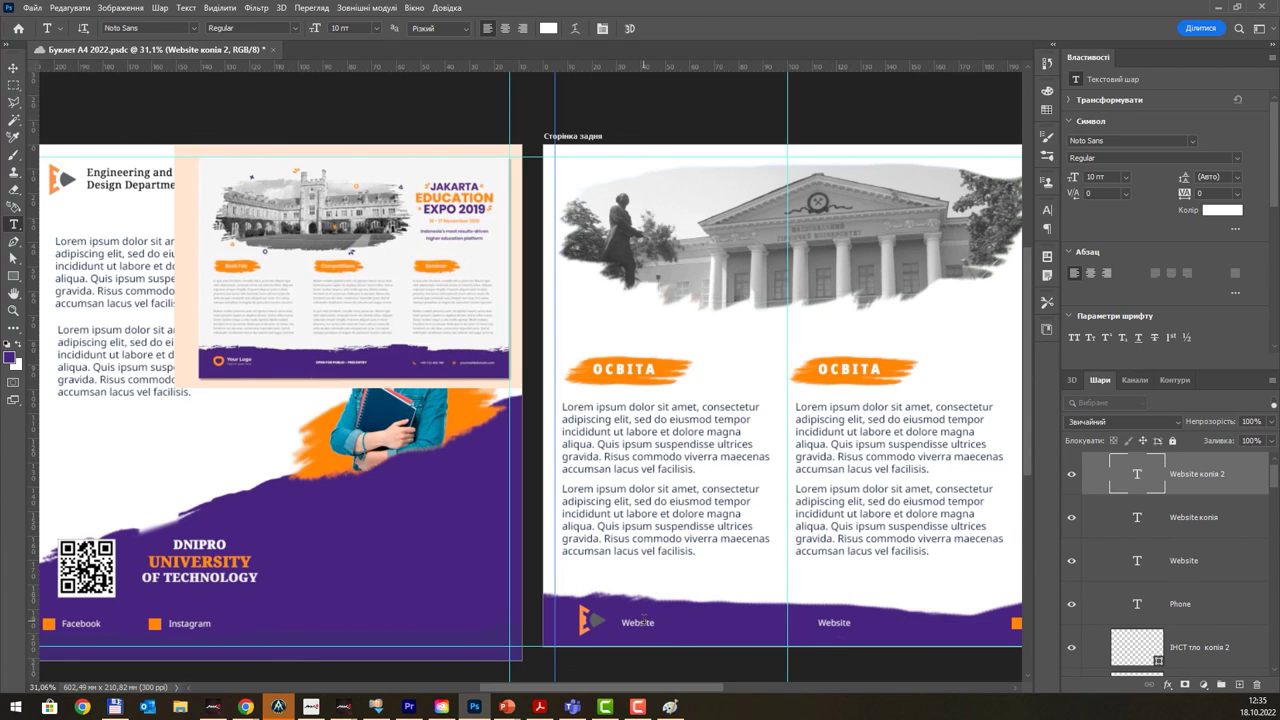
text(E)
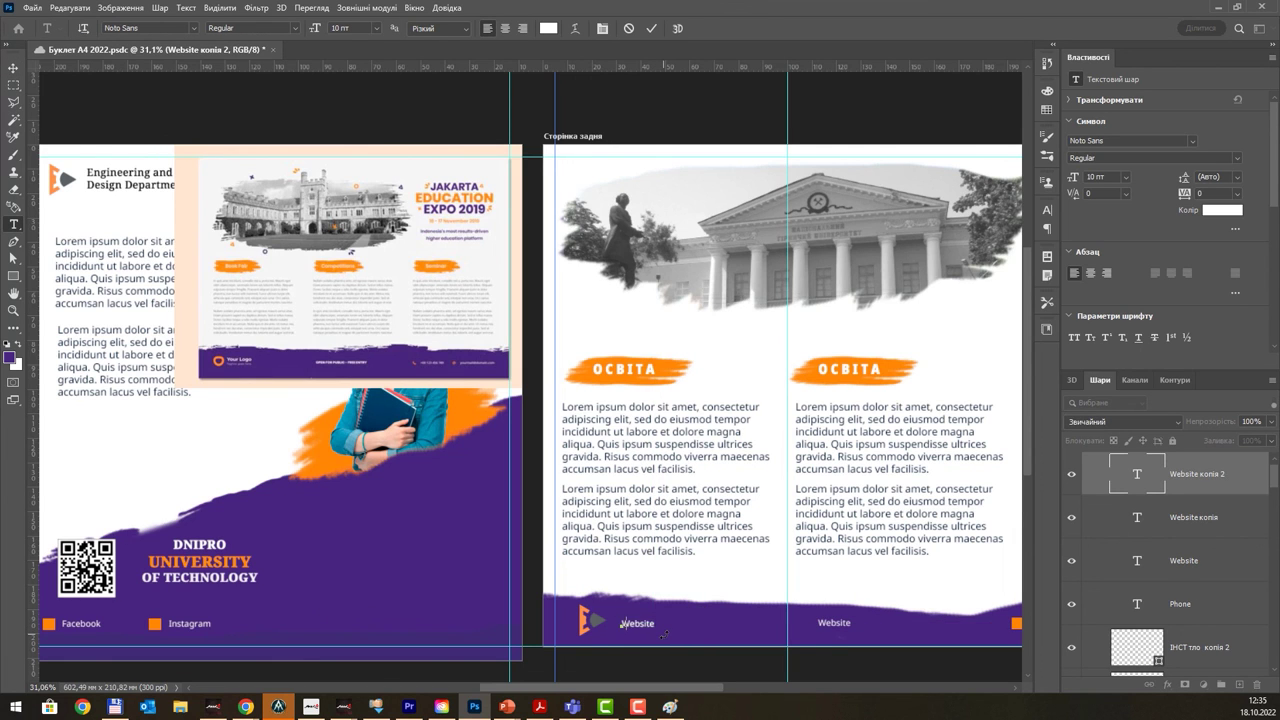
text(ngineering and Generativ)
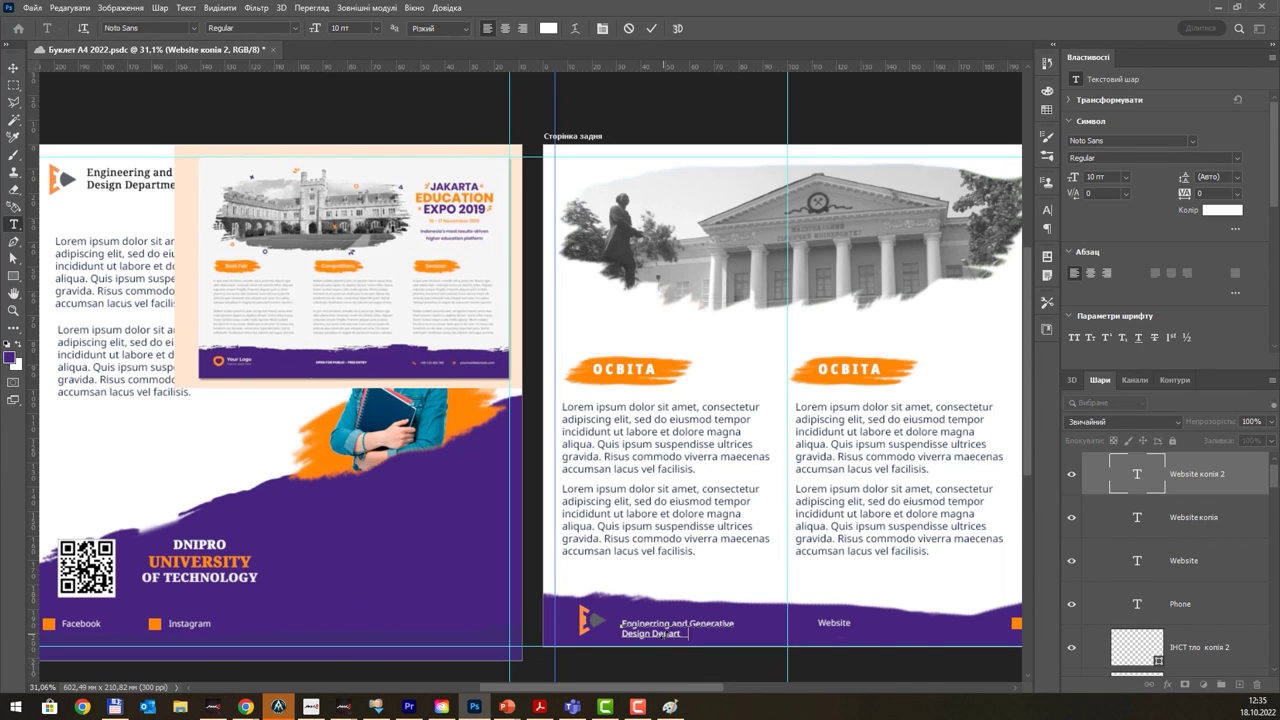
click(13, 72)
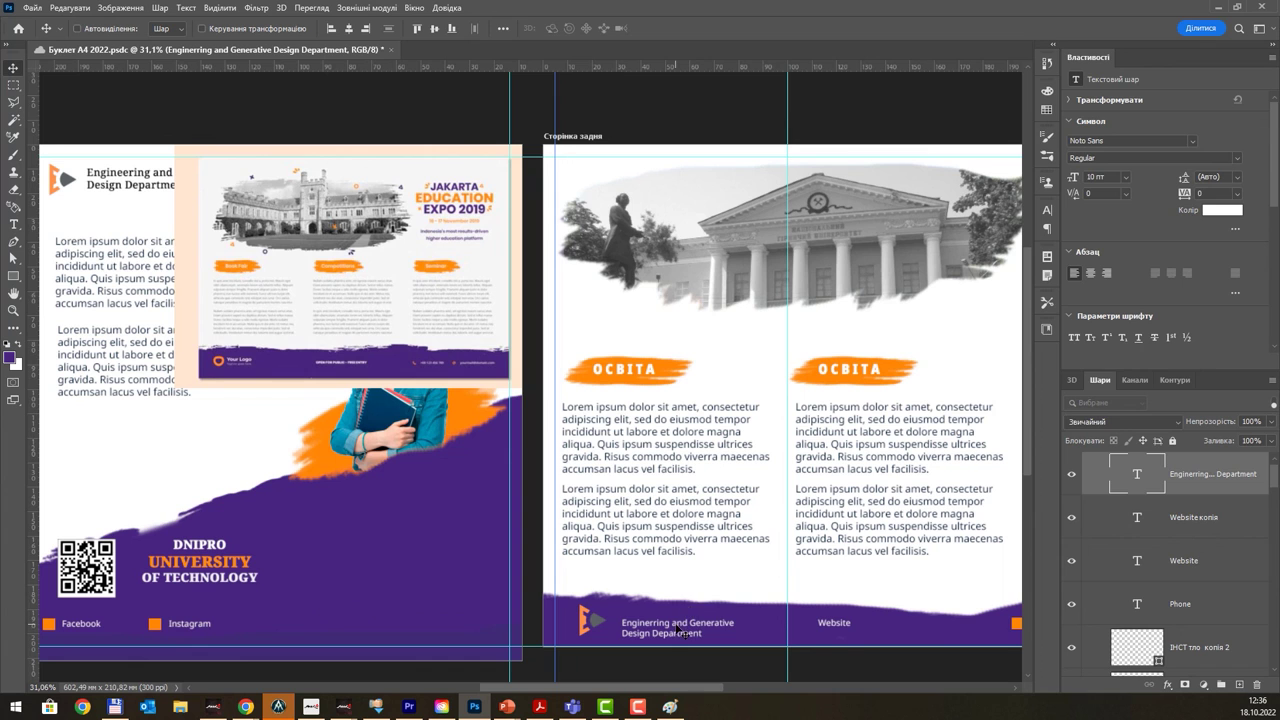
drag(679, 631, 670, 620)
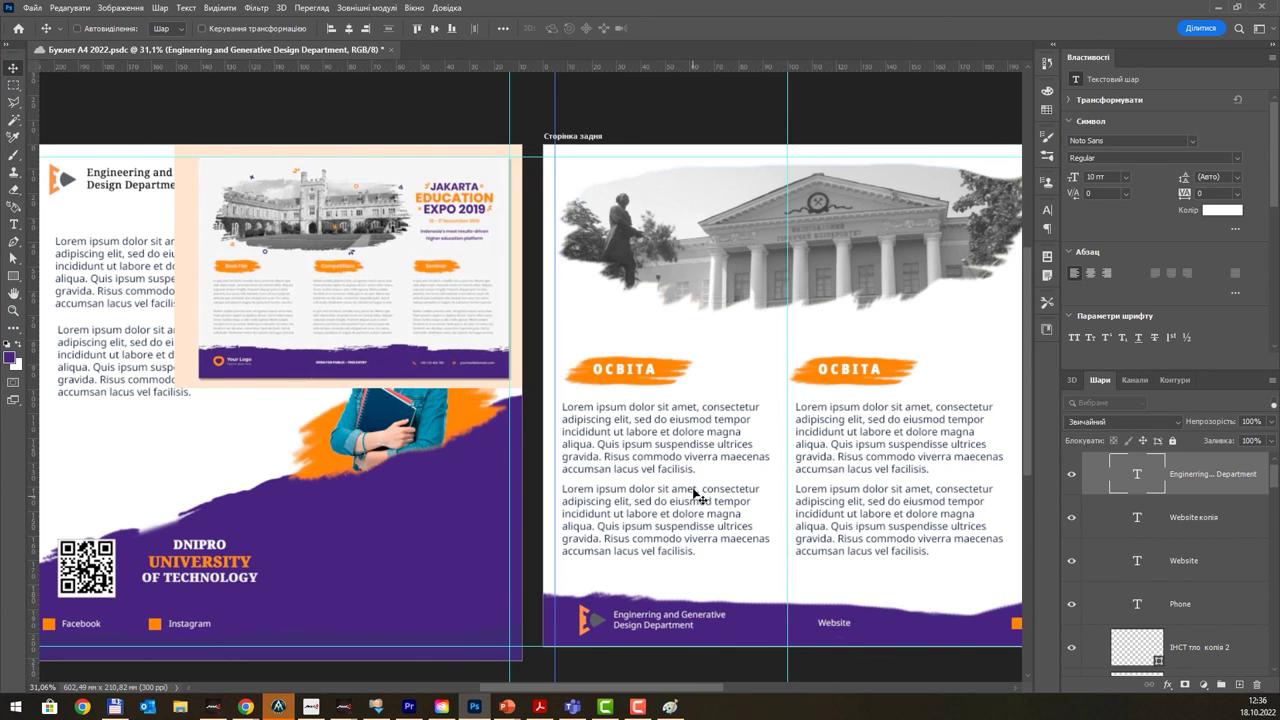
scroll(694, 491, down, 2)
scroll(694, 491, down, 1)
drag(856, 475, 737, 507)
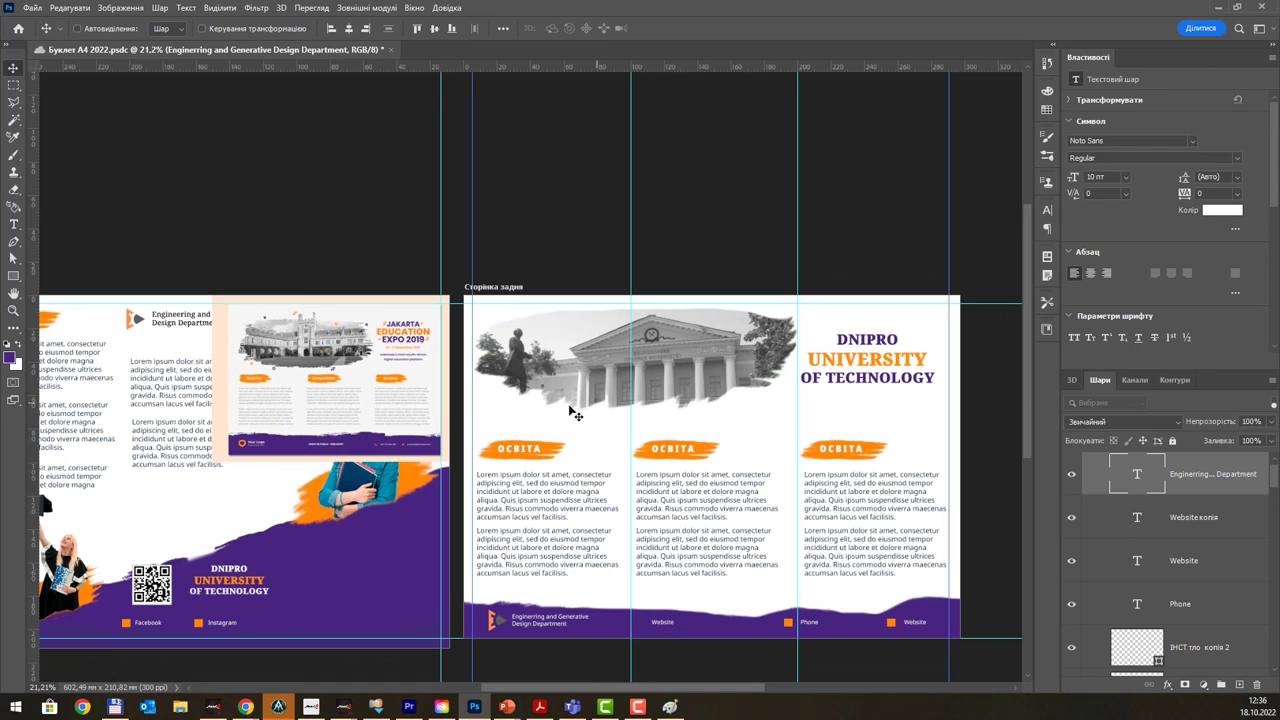
- Draw a new artboard above the back page, about 241 mm wide and 121 mm tall
click(14, 329)
right_click(17, 331)
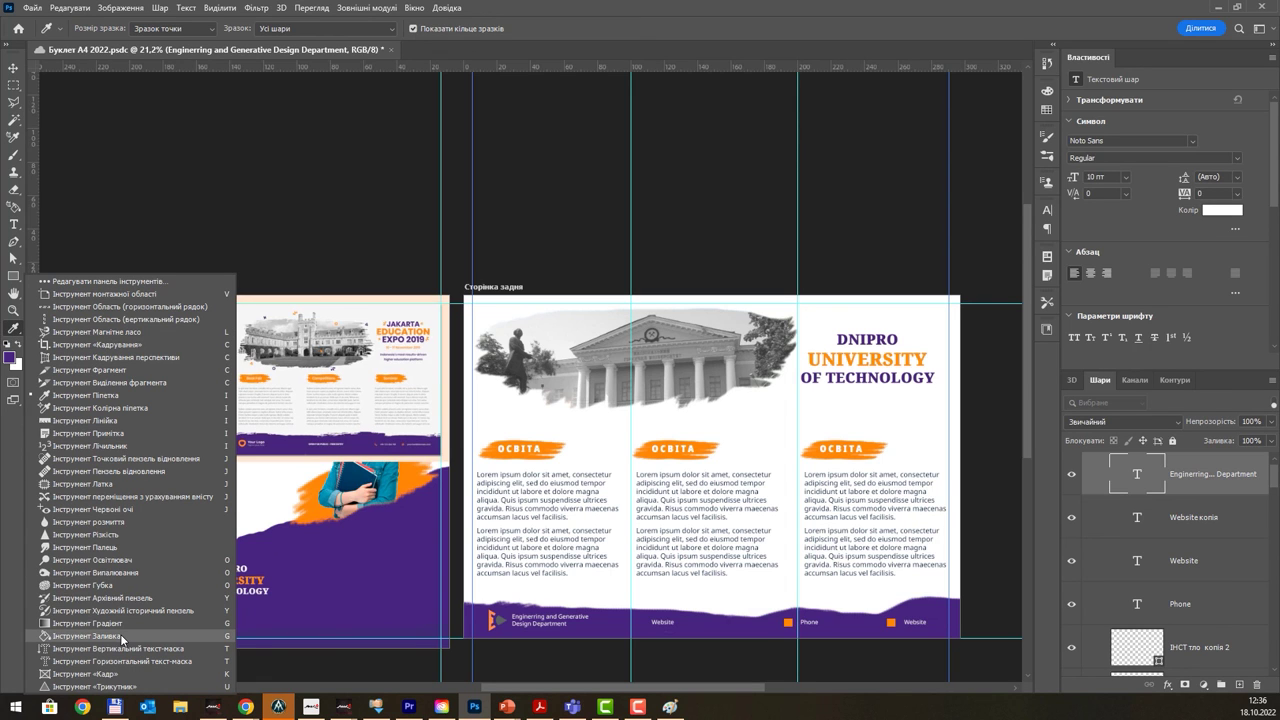
click(120, 293)
drag(261, 86, 853, 244)
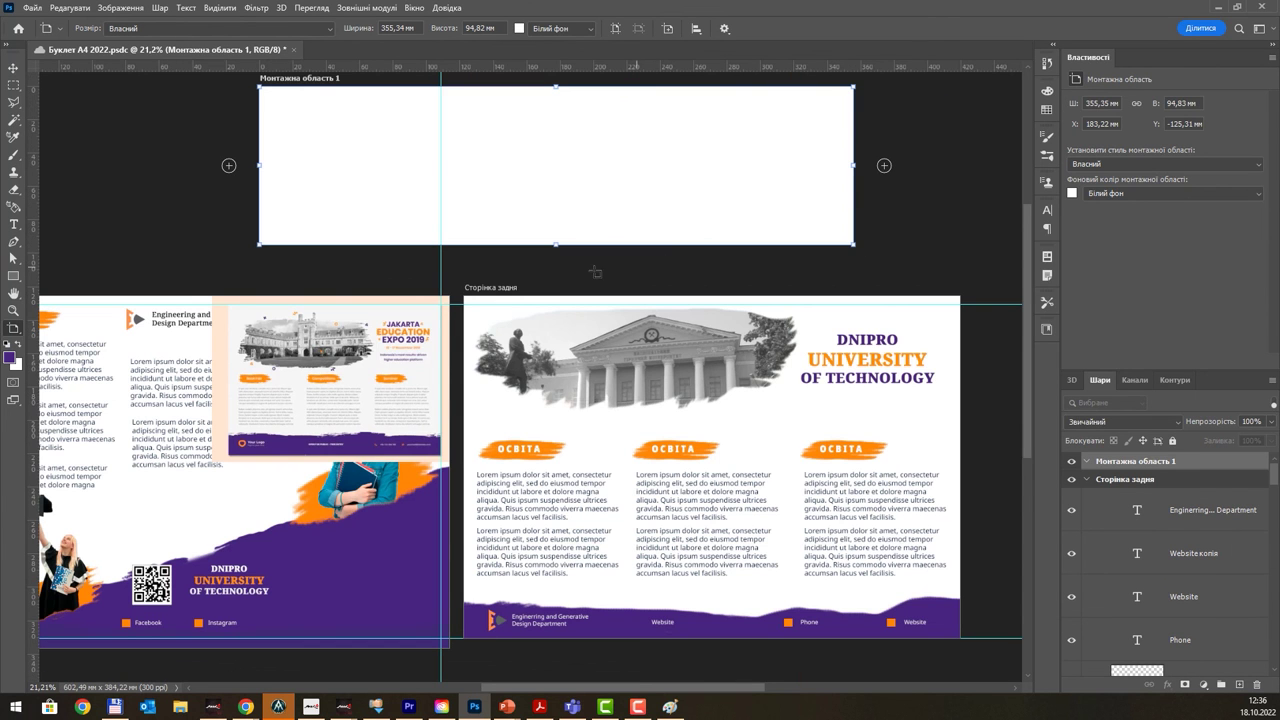
drag(556, 244, 557, 288)
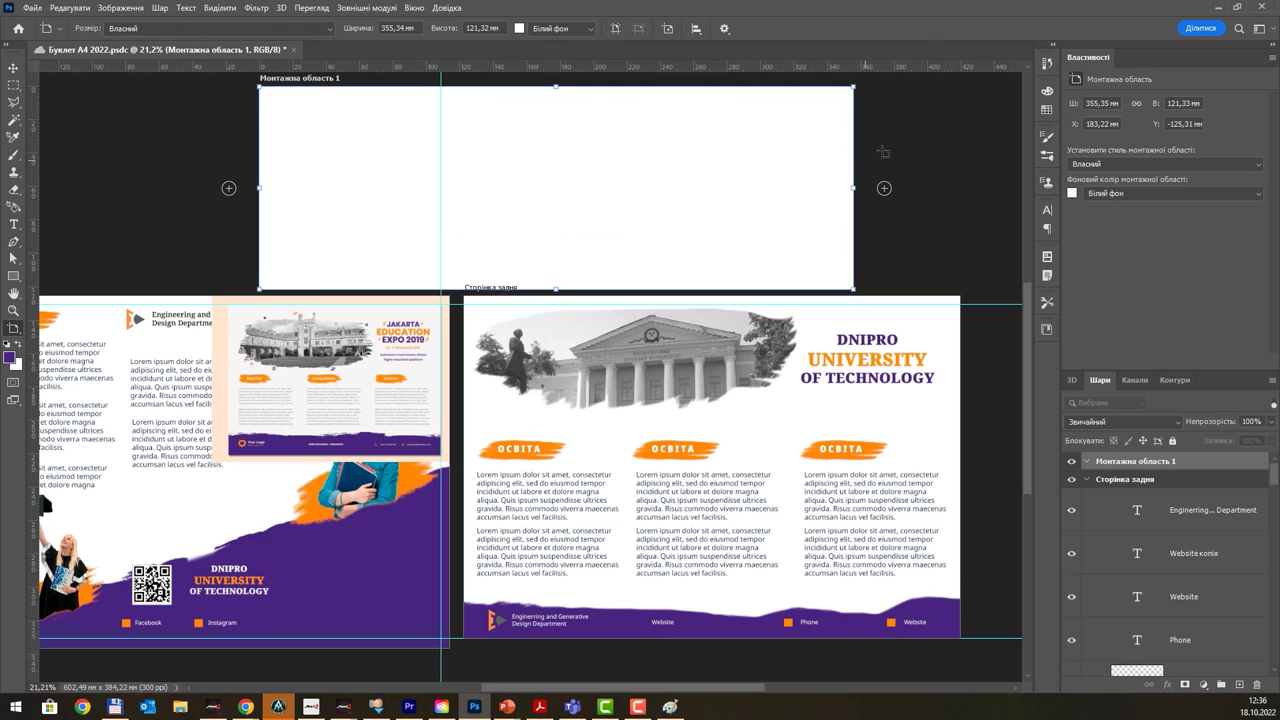
drag(852, 186, 663, 187)
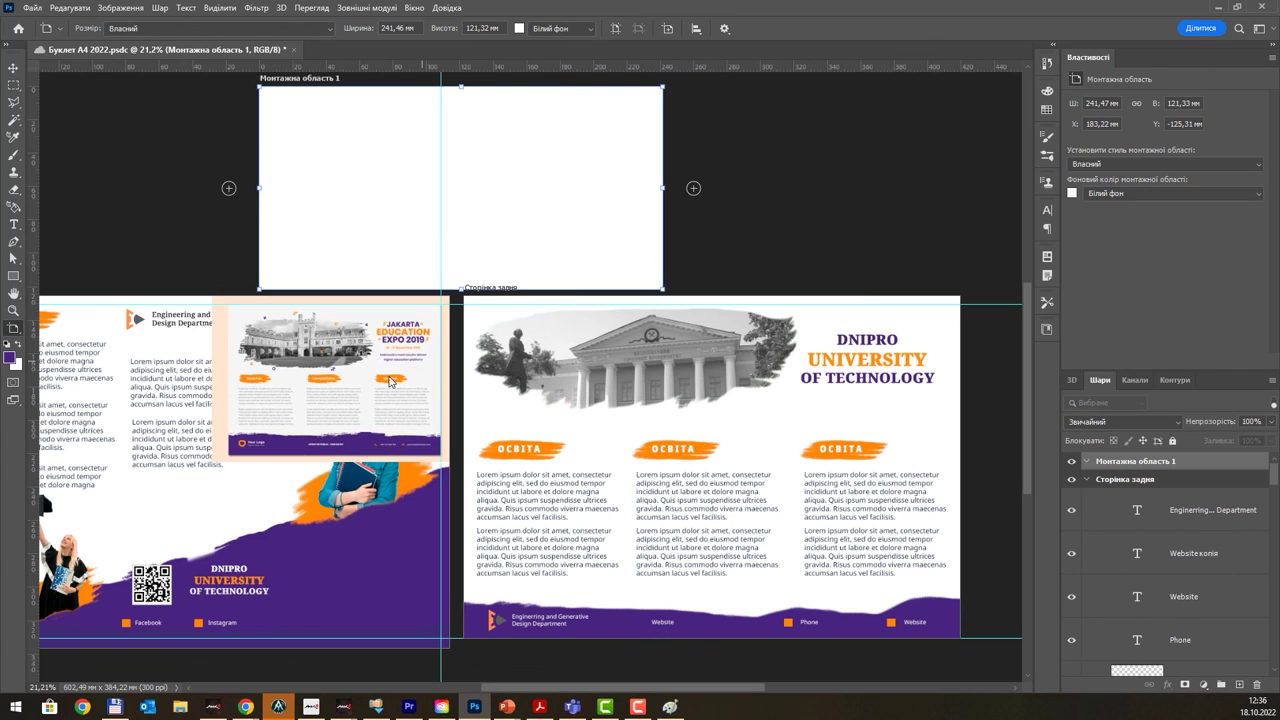
- Move the Jakarta flyer mockup up into the new artboard
key(v)
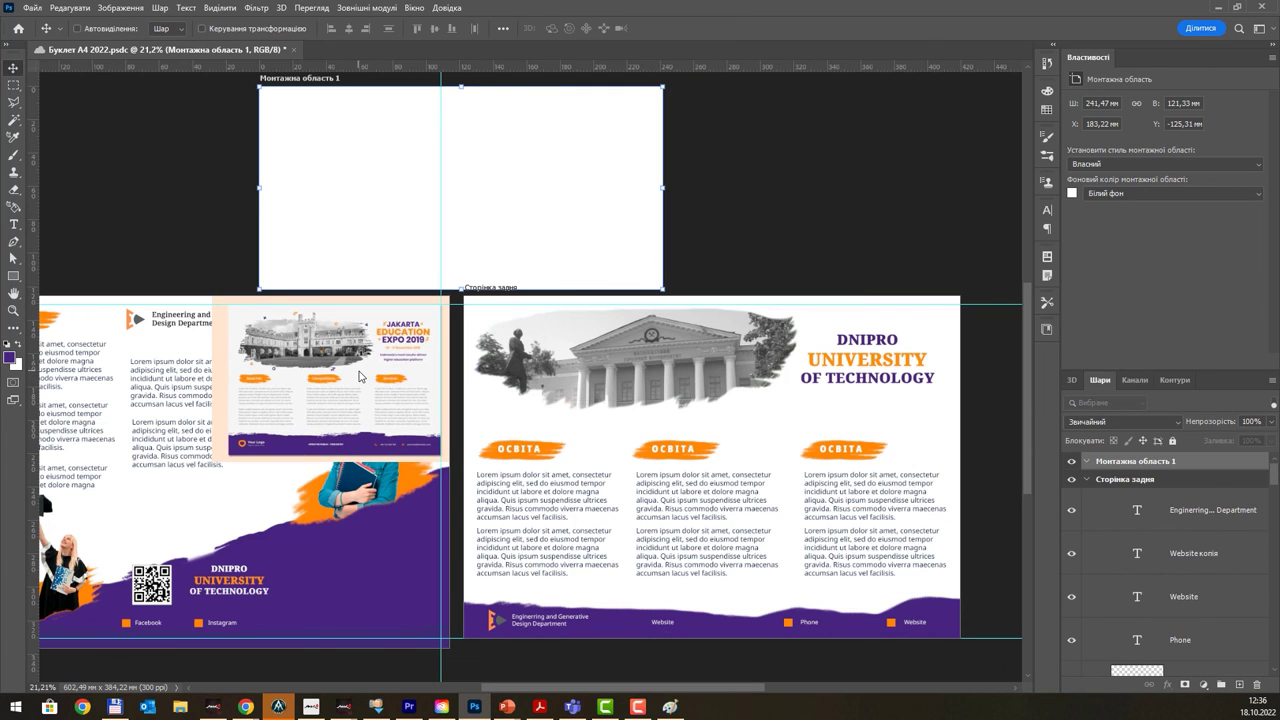
click(362, 378)
drag(362, 378, 482, 197)
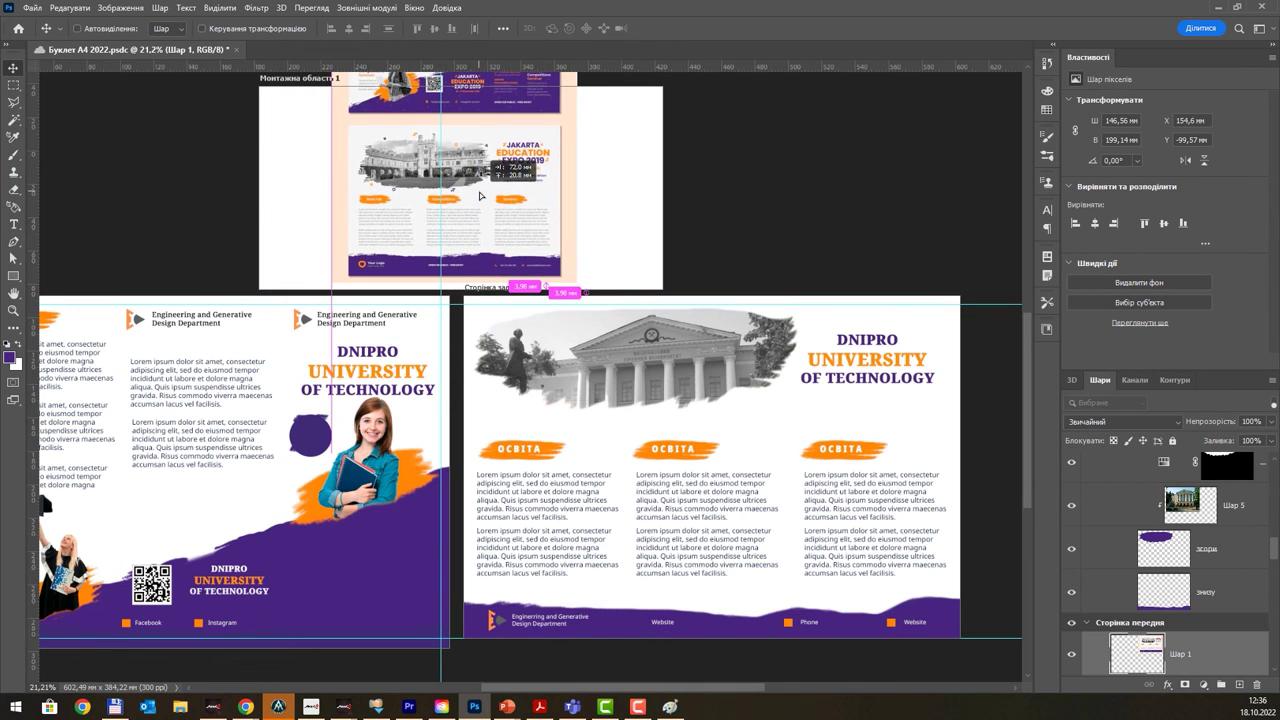
scroll(378, 398, down, 2)
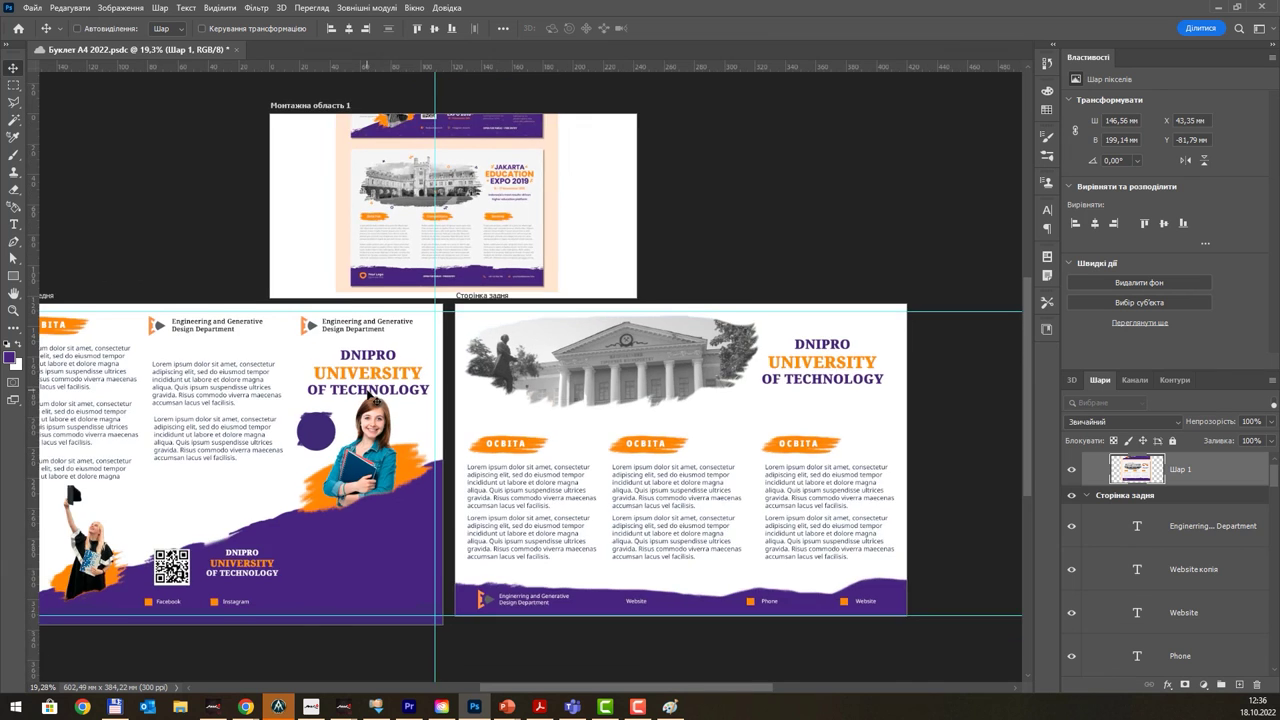
drag(378, 398, 449, 383)
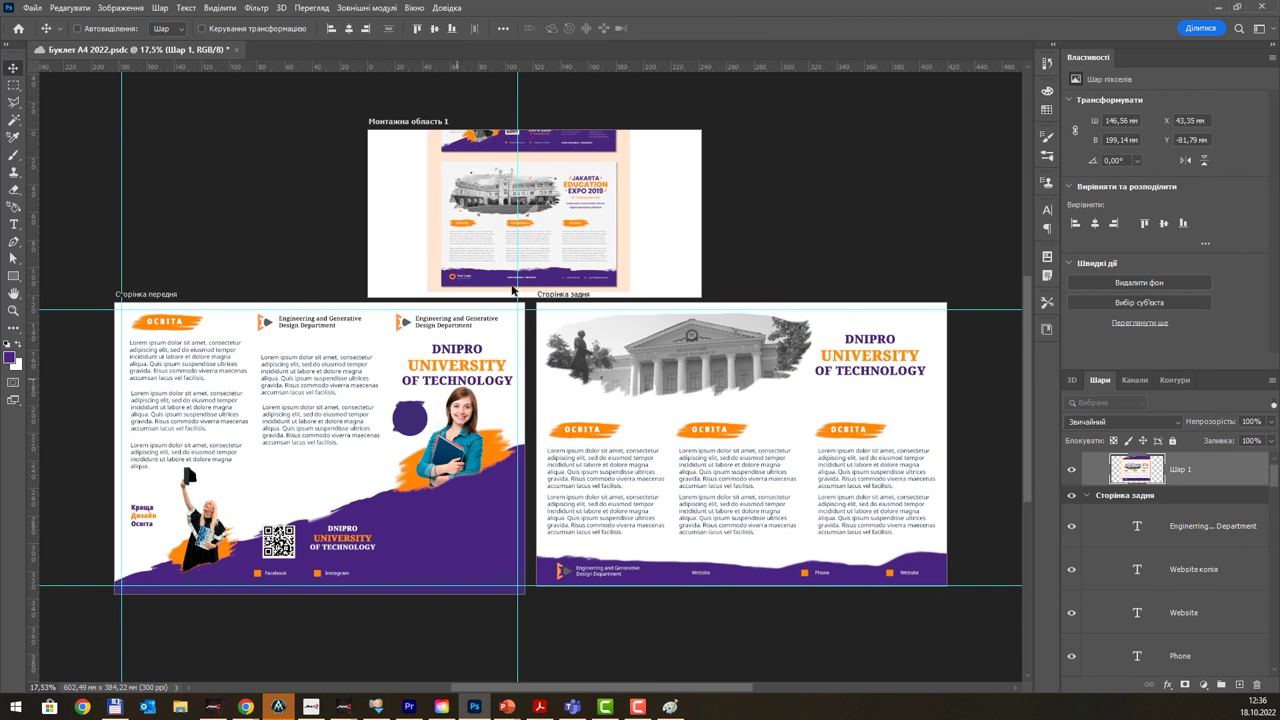
- Stretch the artboard to 166 mm tall and save the Буклет A4 2022.psdc document
click(15, 326)
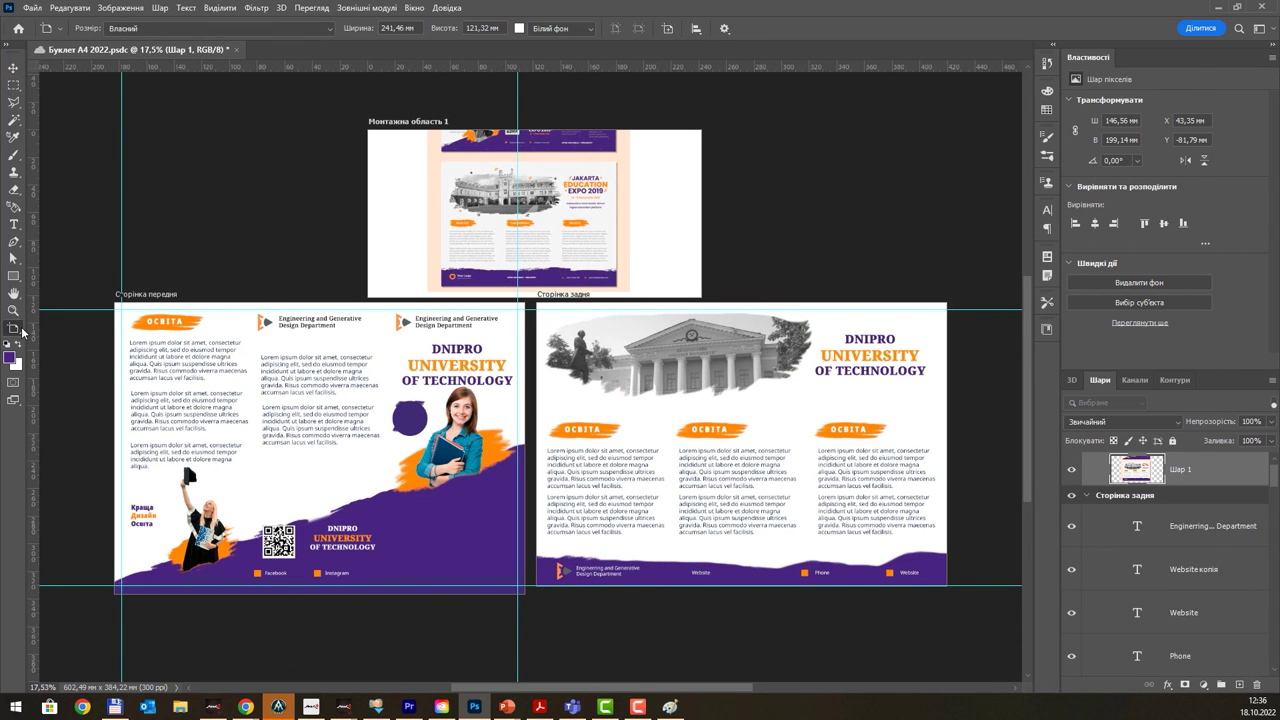
key(v)
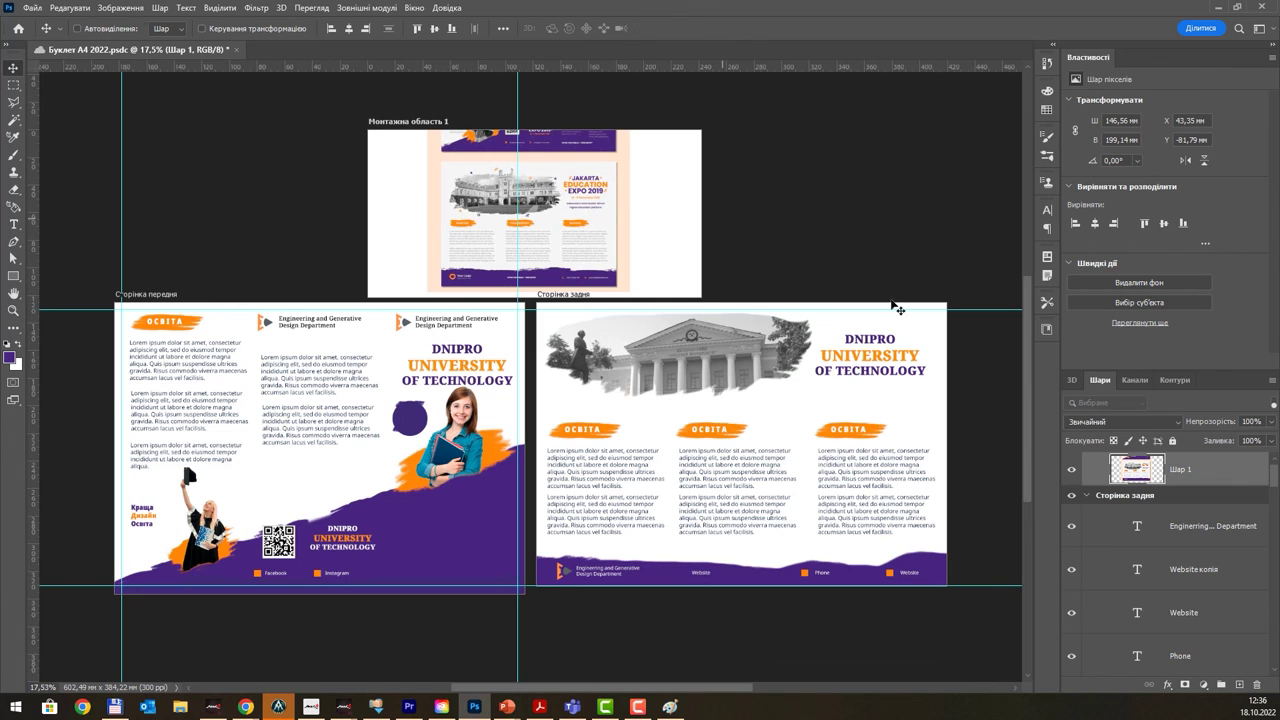
scroll(1150, 495, up, 1)
click(1158, 463)
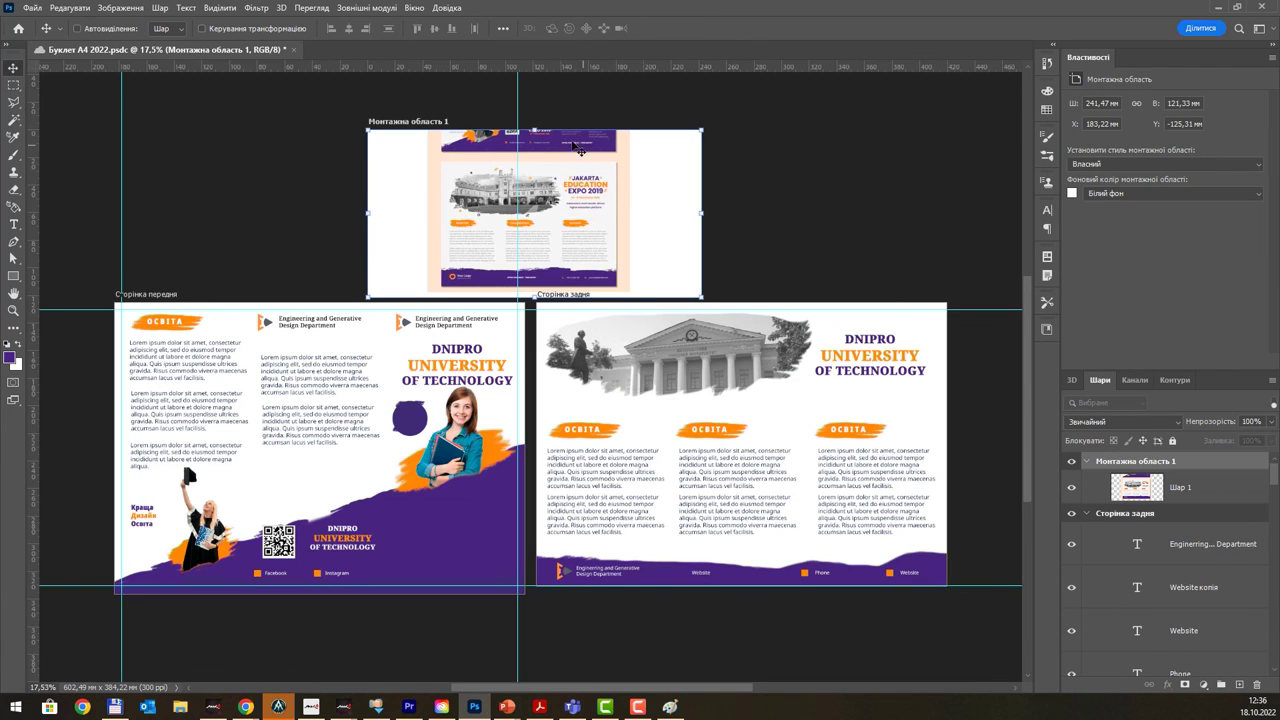
drag(537, 129, 537, 72)
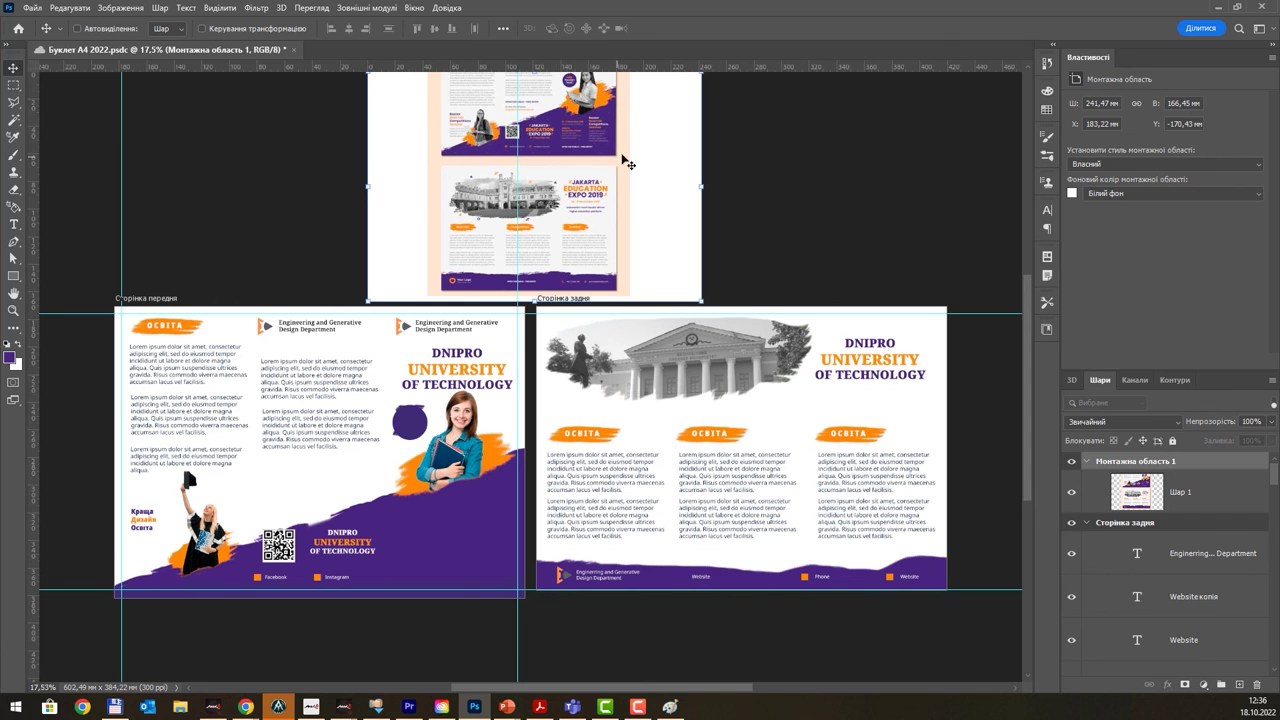
drag(650, 148, 630, 178)
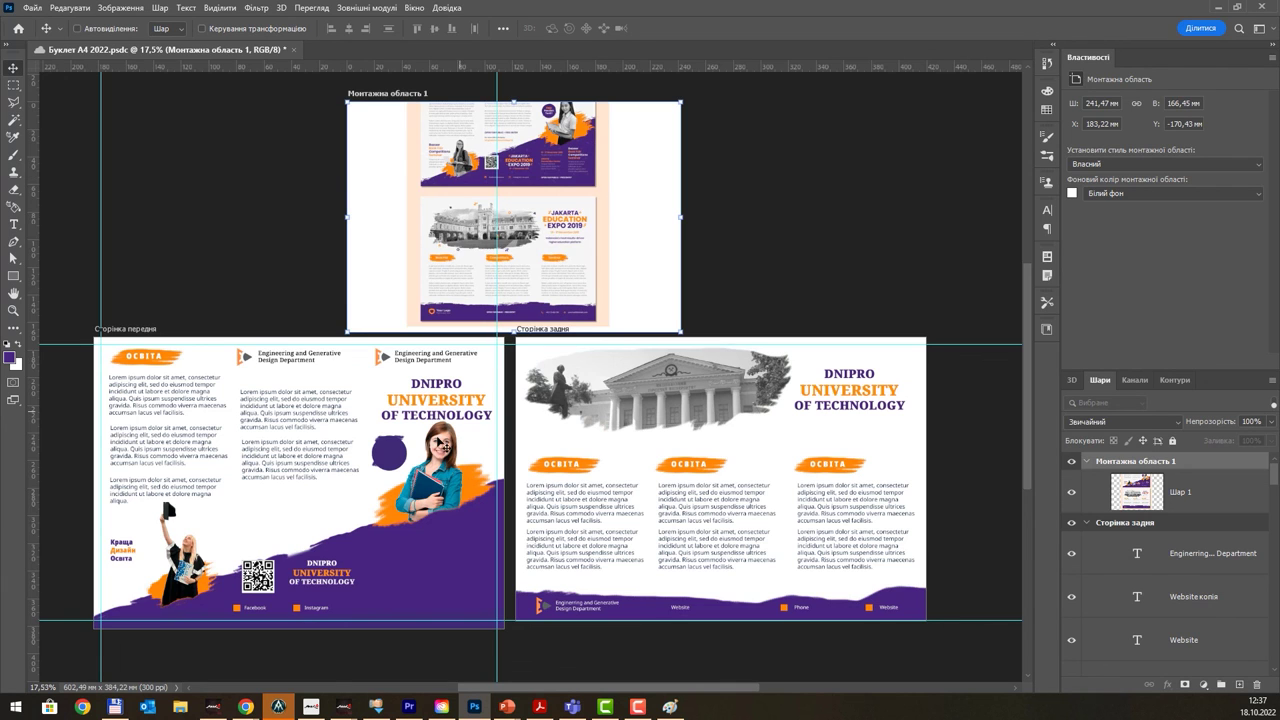
key(ctrl+s)
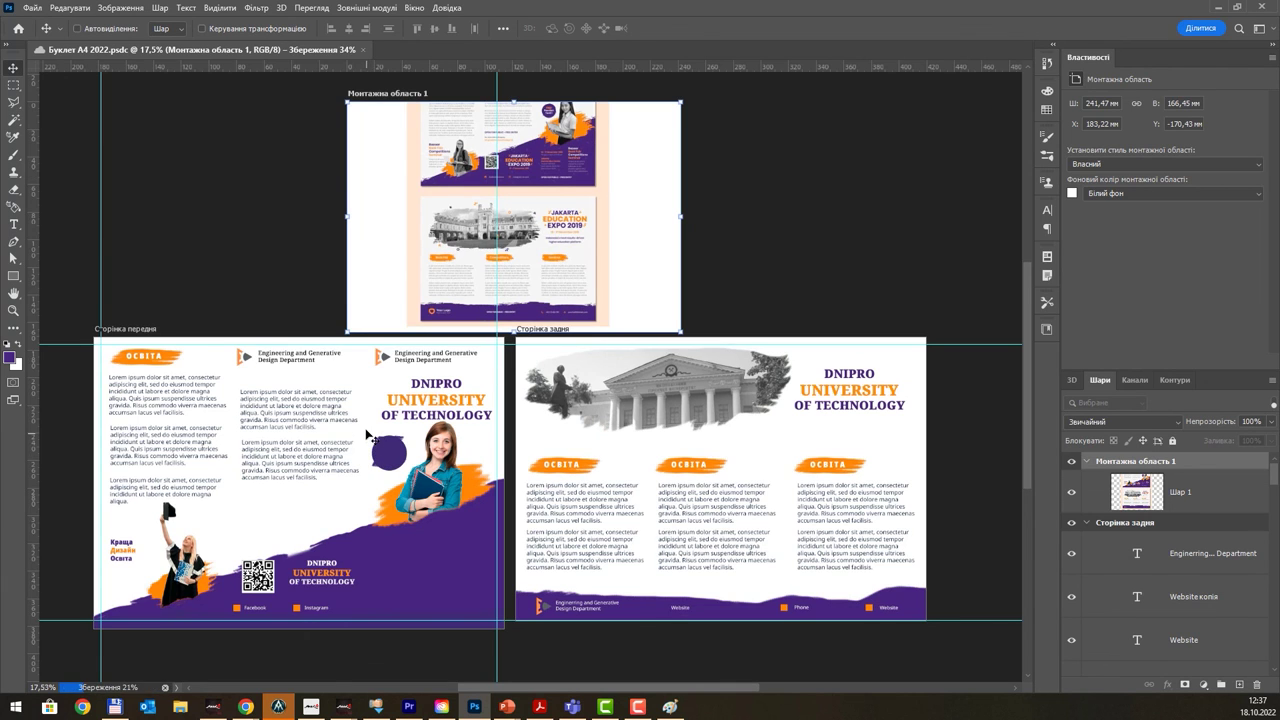